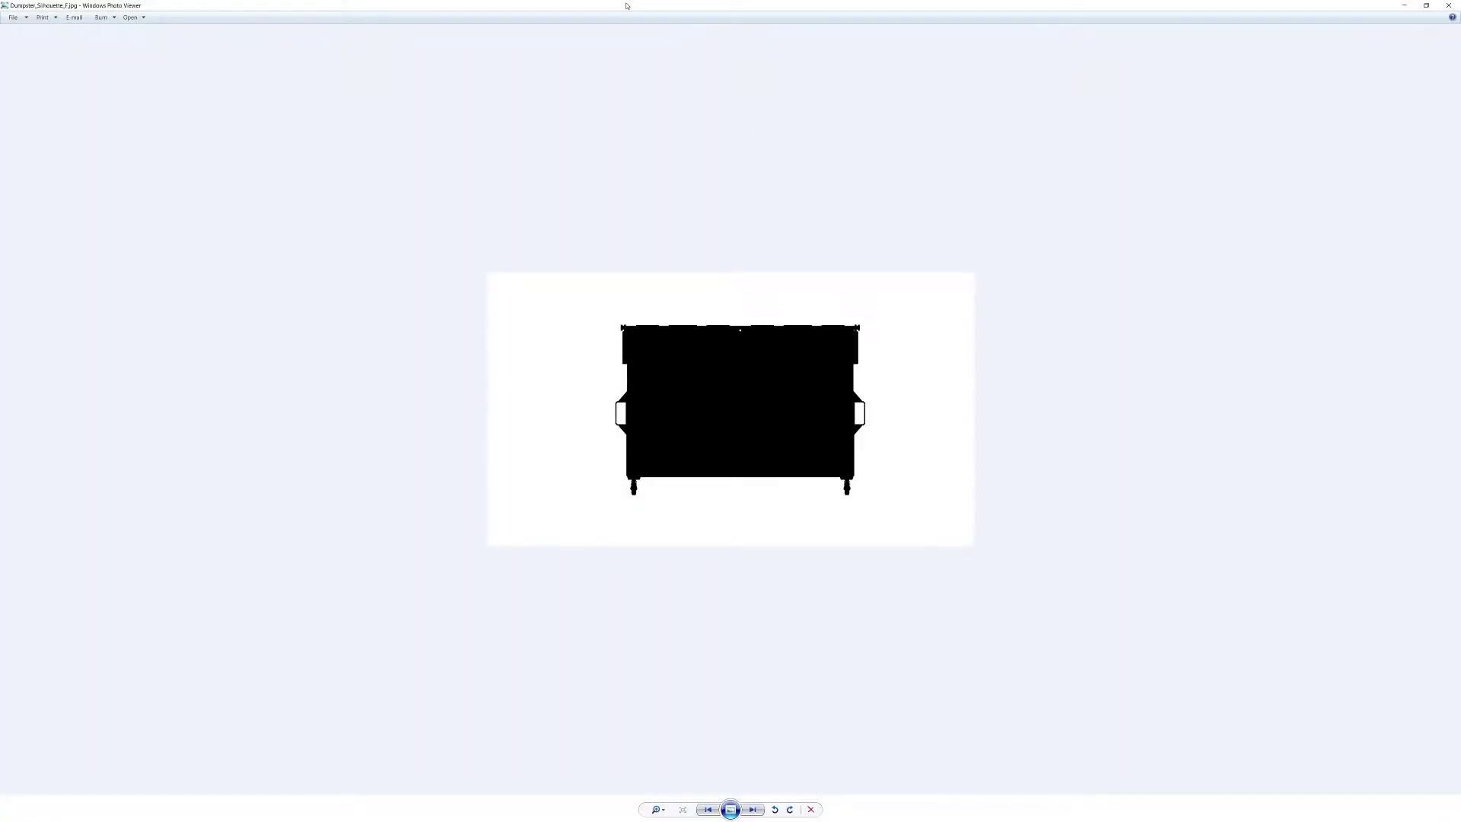
Review the front and left dumpster silhouette images in the photo viewer and close it
{"action": "double_click", "coordinate": [627, 5]}
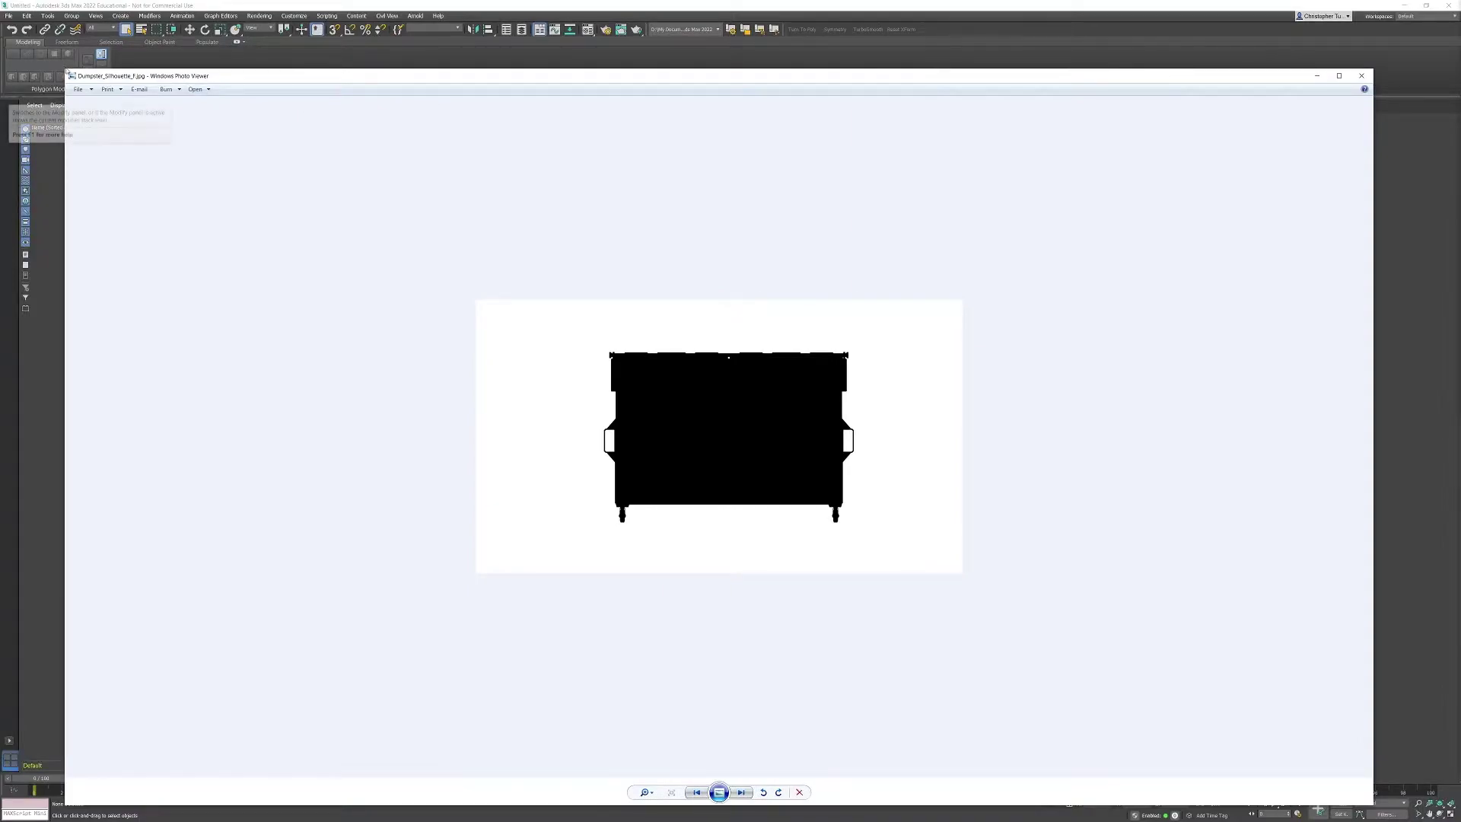
{"action": "left_click_drag", "start_coordinate": [62, 70], "coordinate": [741, 446]}
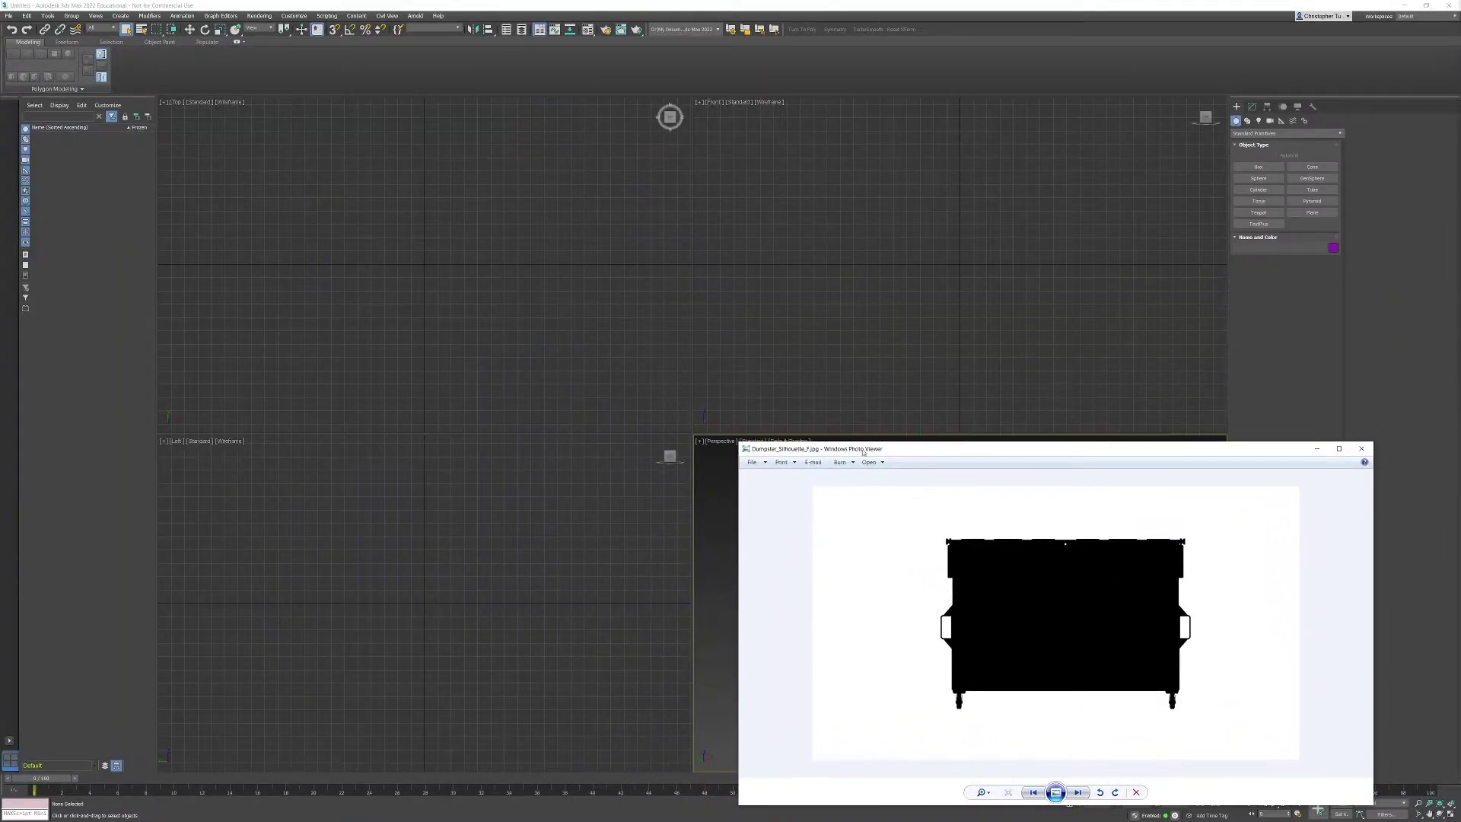
{"action": "left_click_drag", "start_coordinate": [865, 452], "coordinate": [379, 135]}
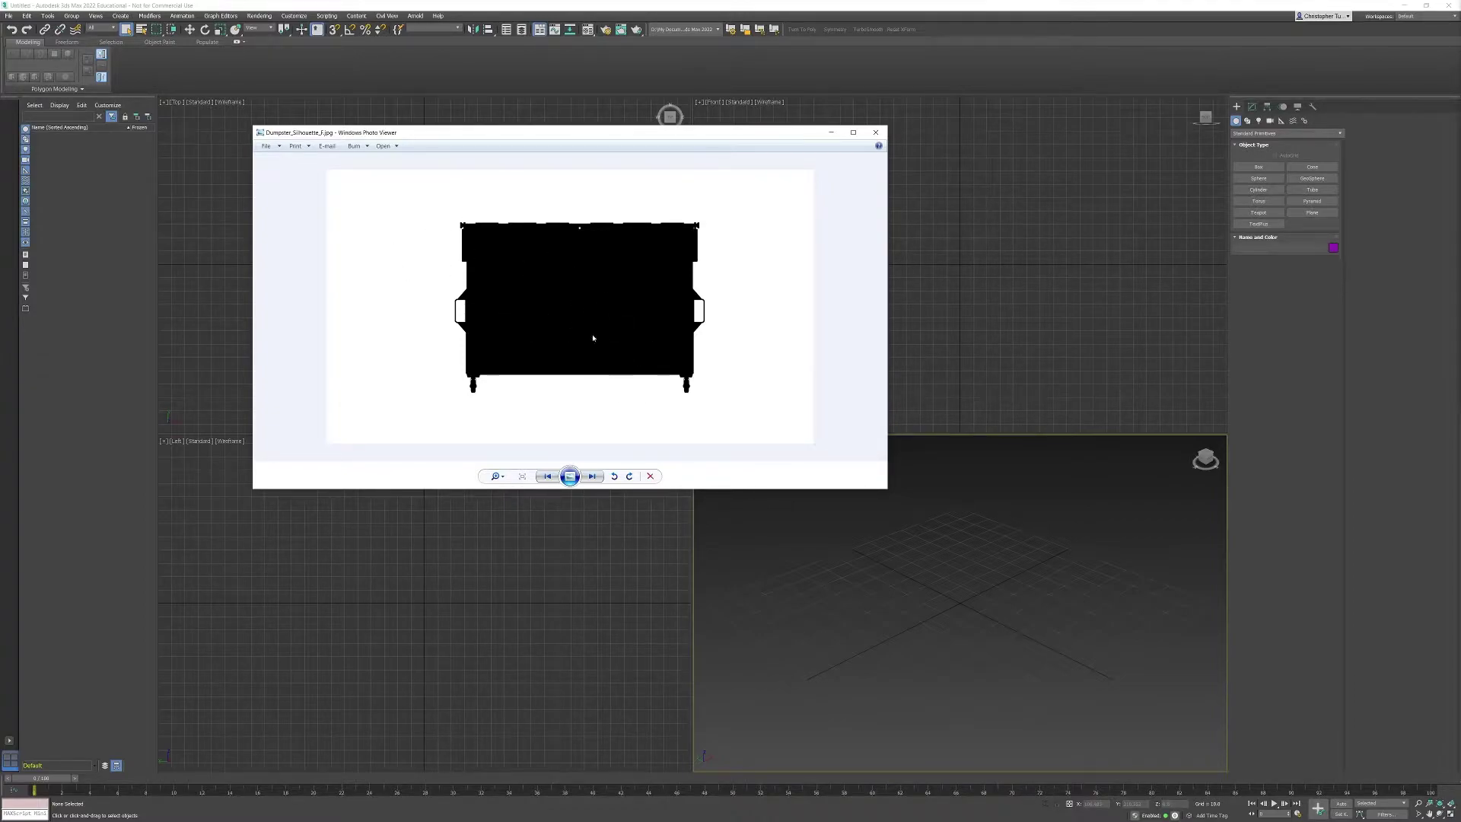
{"action": "left_click", "coordinate": [592, 475]}
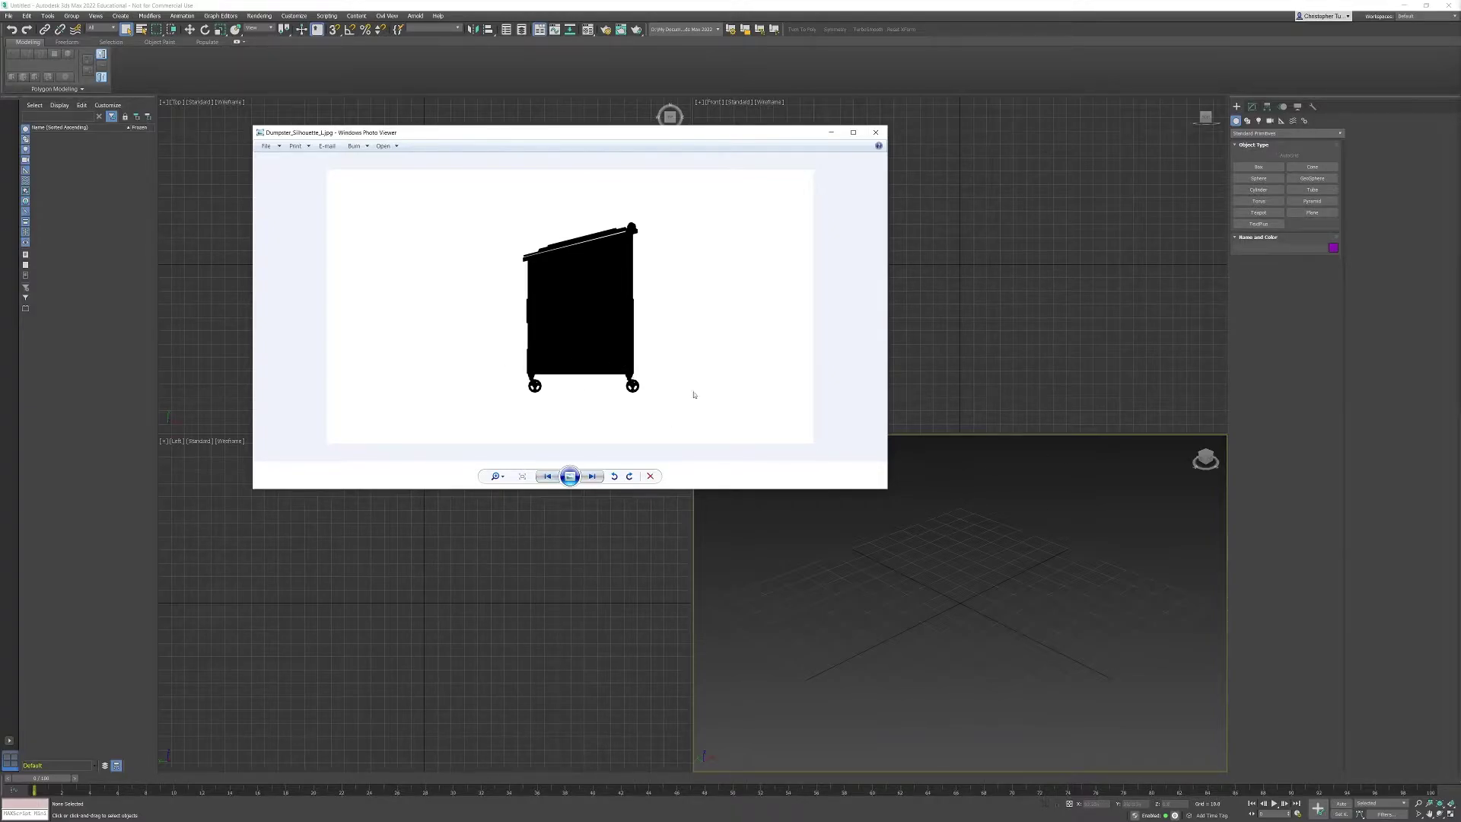
{"action": "left_click", "coordinate": [875, 132]}
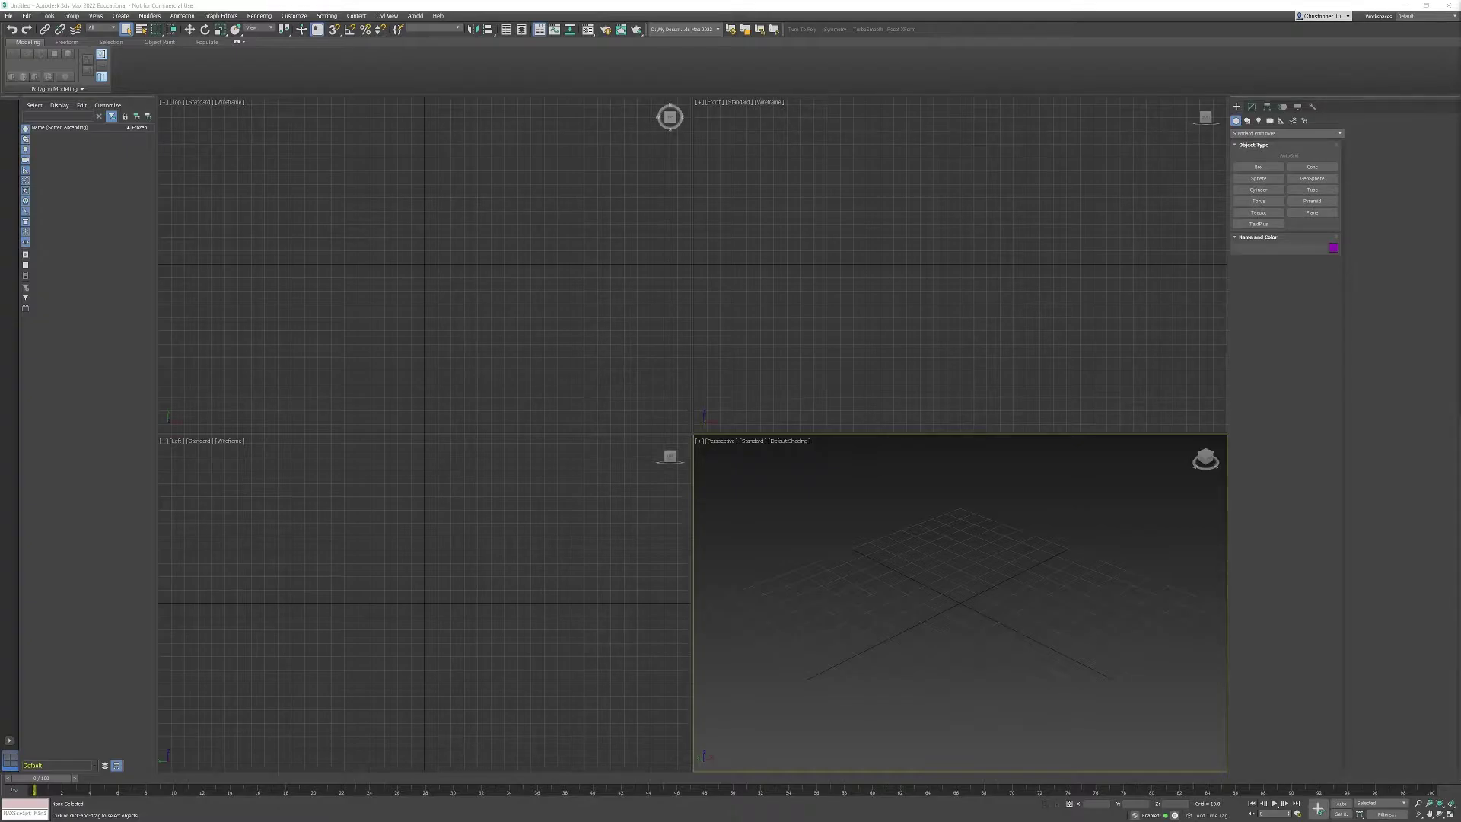
Check the pixel dimensions of the front dumpster silhouette image in its file properties
{"action": "left_click_drag", "start_coordinate": [1378, 145], "coordinate": [809, 163]}
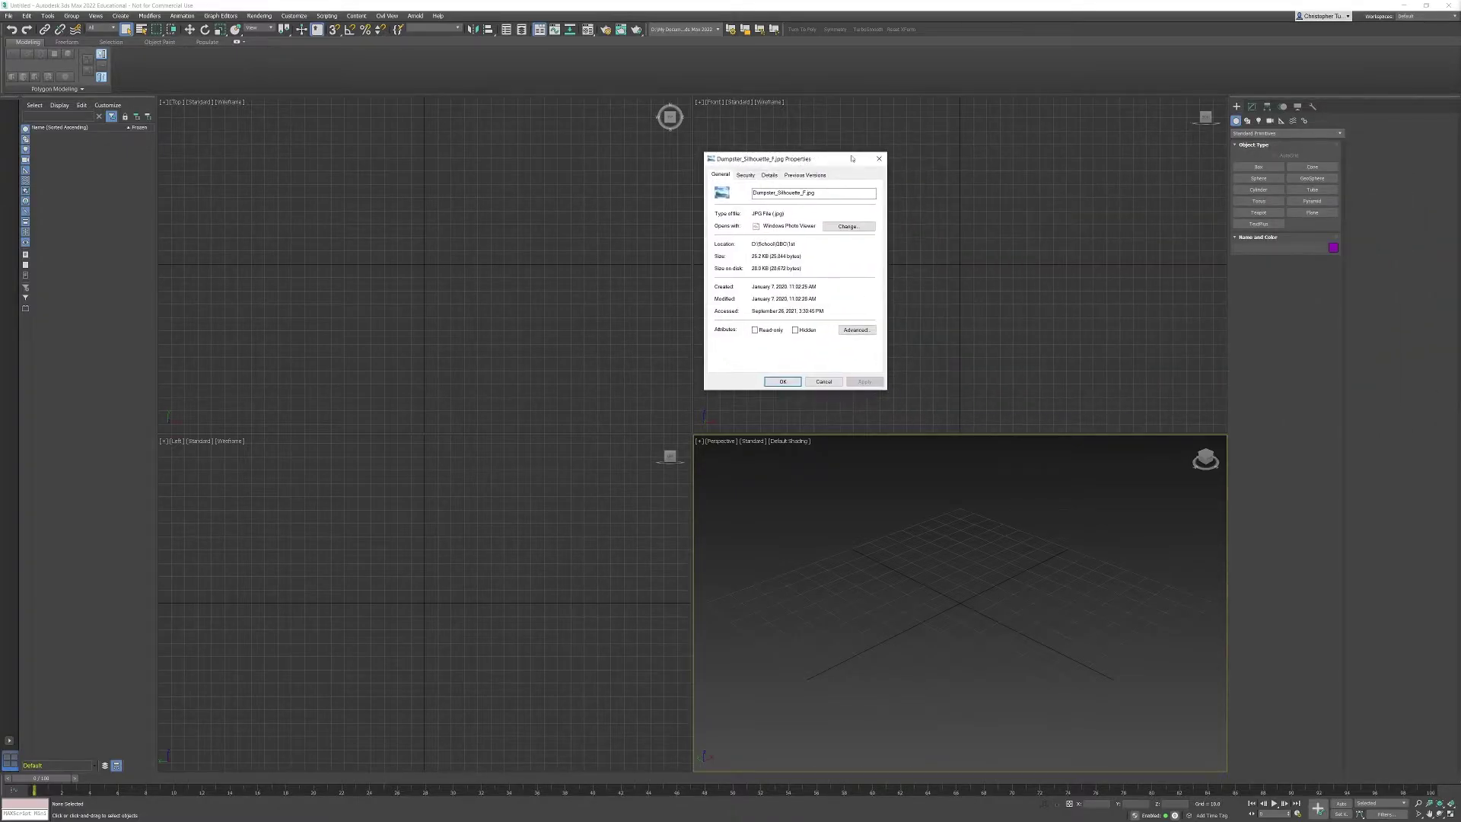
{"action": "left_click", "coordinate": [770, 175]}
{"action": "left_click", "coordinate": [781, 286]}
{"action": "left_click", "coordinate": [786, 320]}
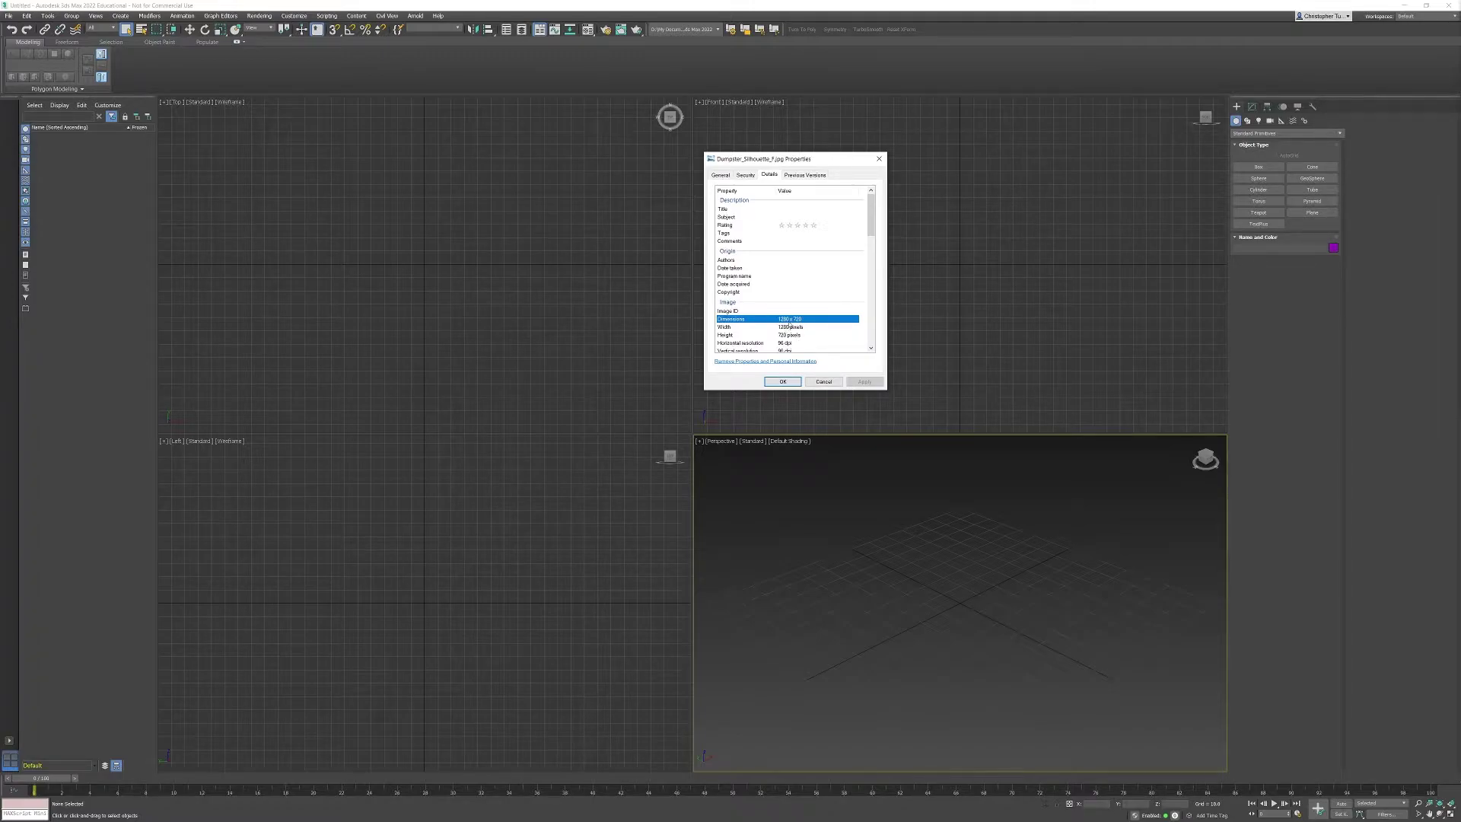
{"action": "left_click", "coordinate": [825, 385]}
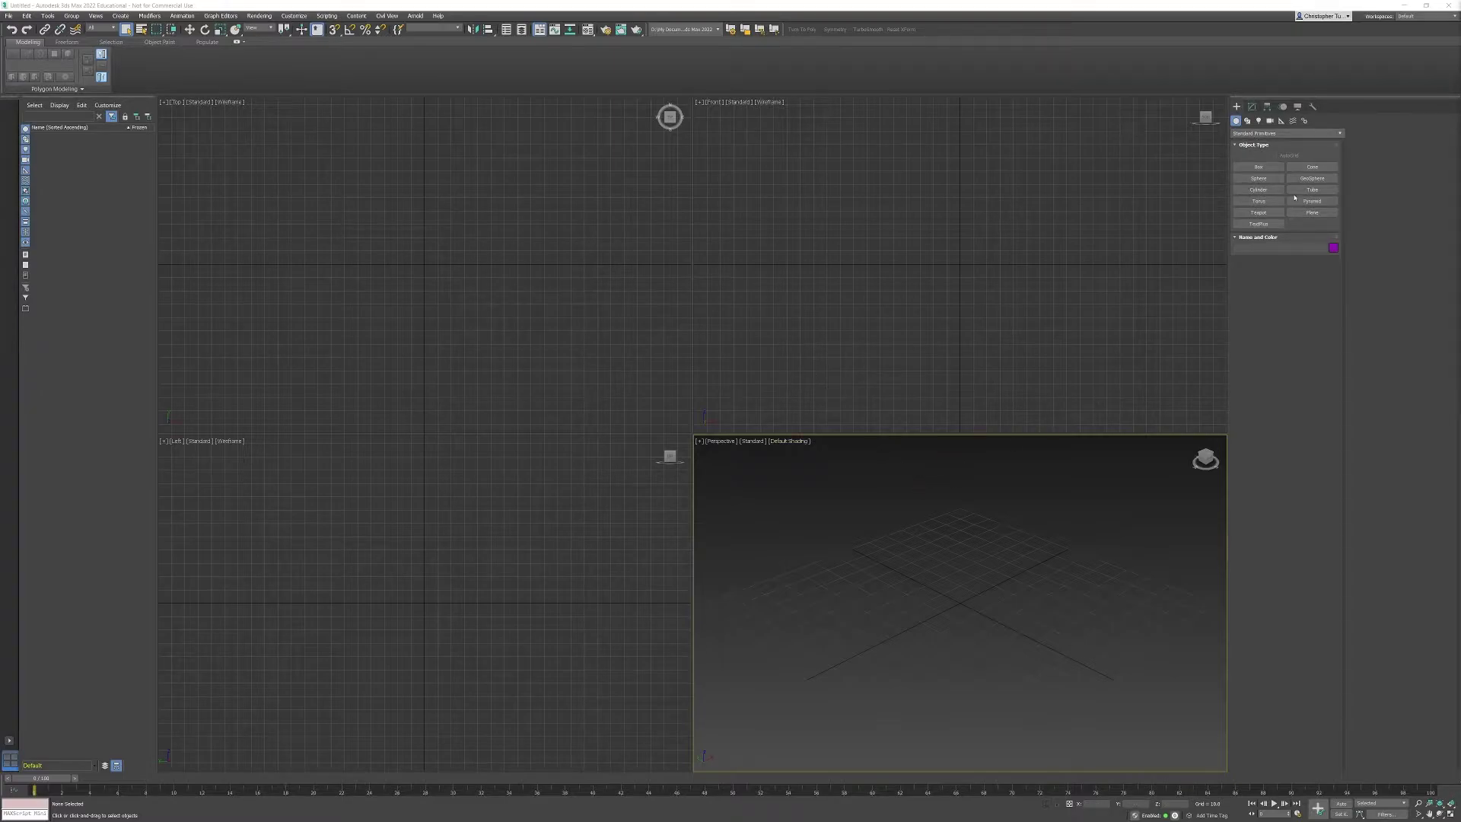
Create a plane in the Front viewport with a length of 72 and a width of 128
{"action": "left_click", "coordinate": [1312, 212]}
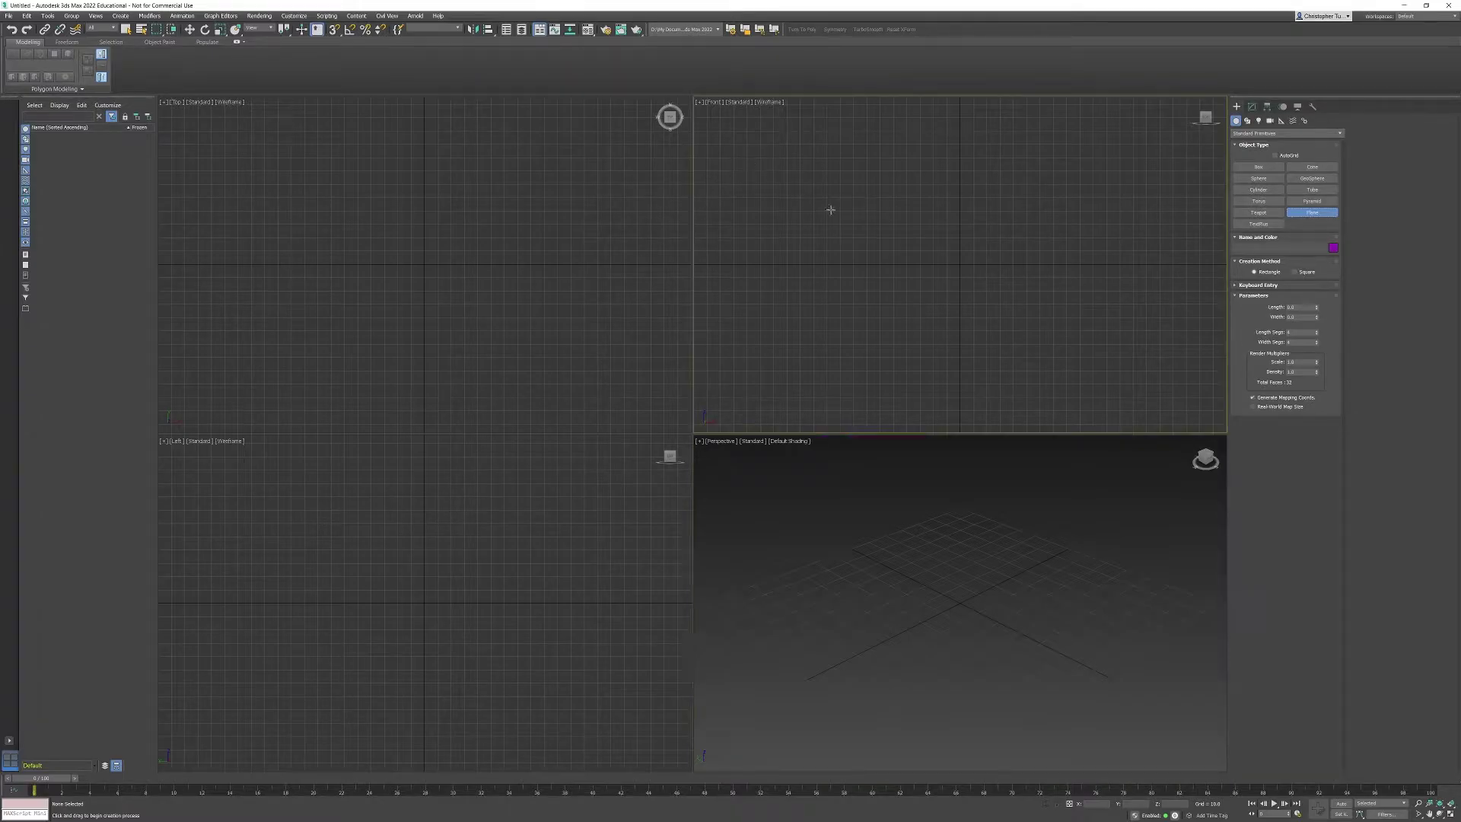
{"action": "left_click_drag", "start_coordinate": [744, 163], "coordinate": [1158, 368]}
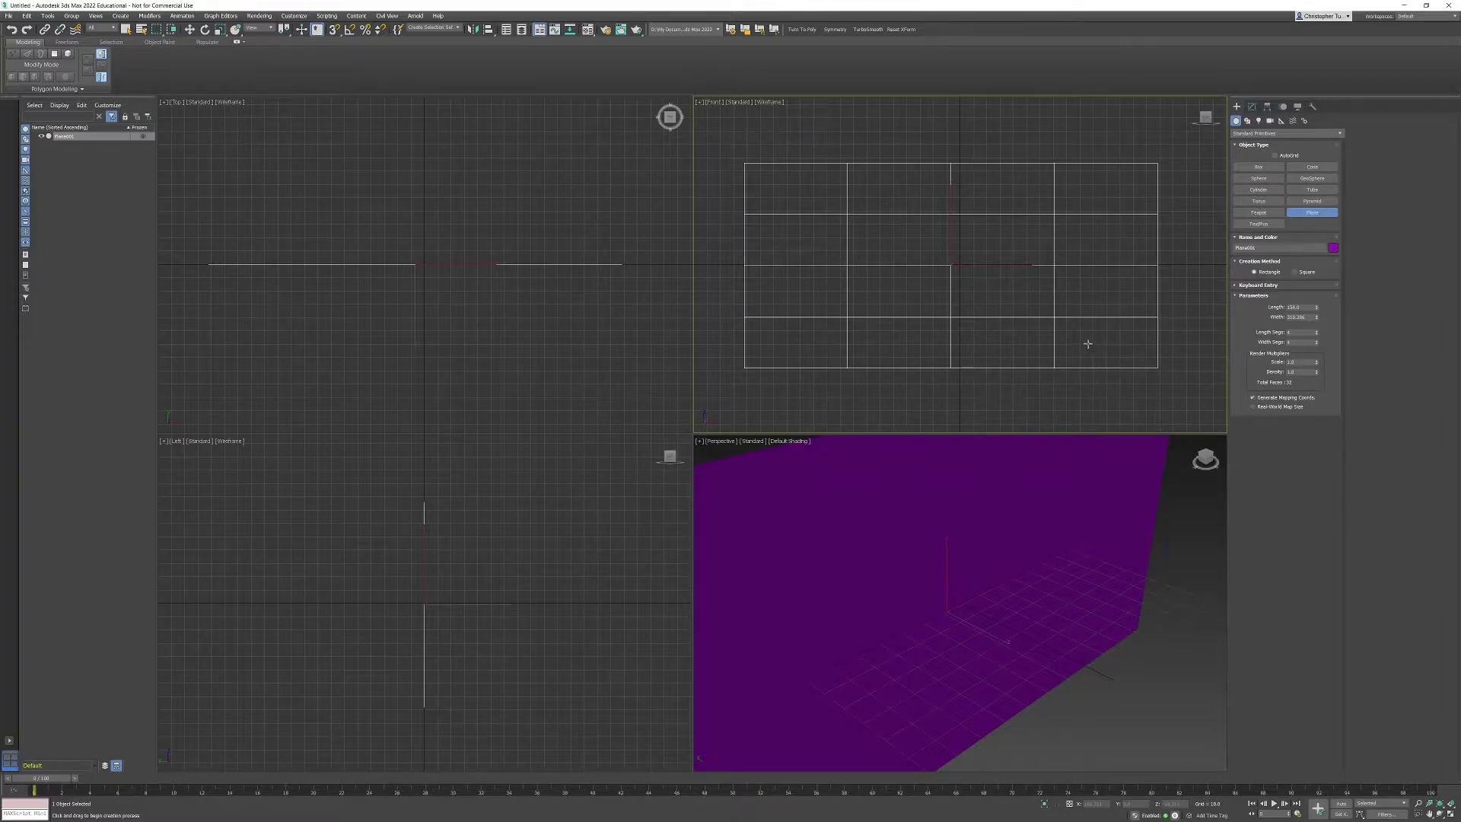
{"action": "left_click_drag", "start_coordinate": [1305, 307], "coordinate": [1255, 311]}
{"action": "key", "text": "Tab"}
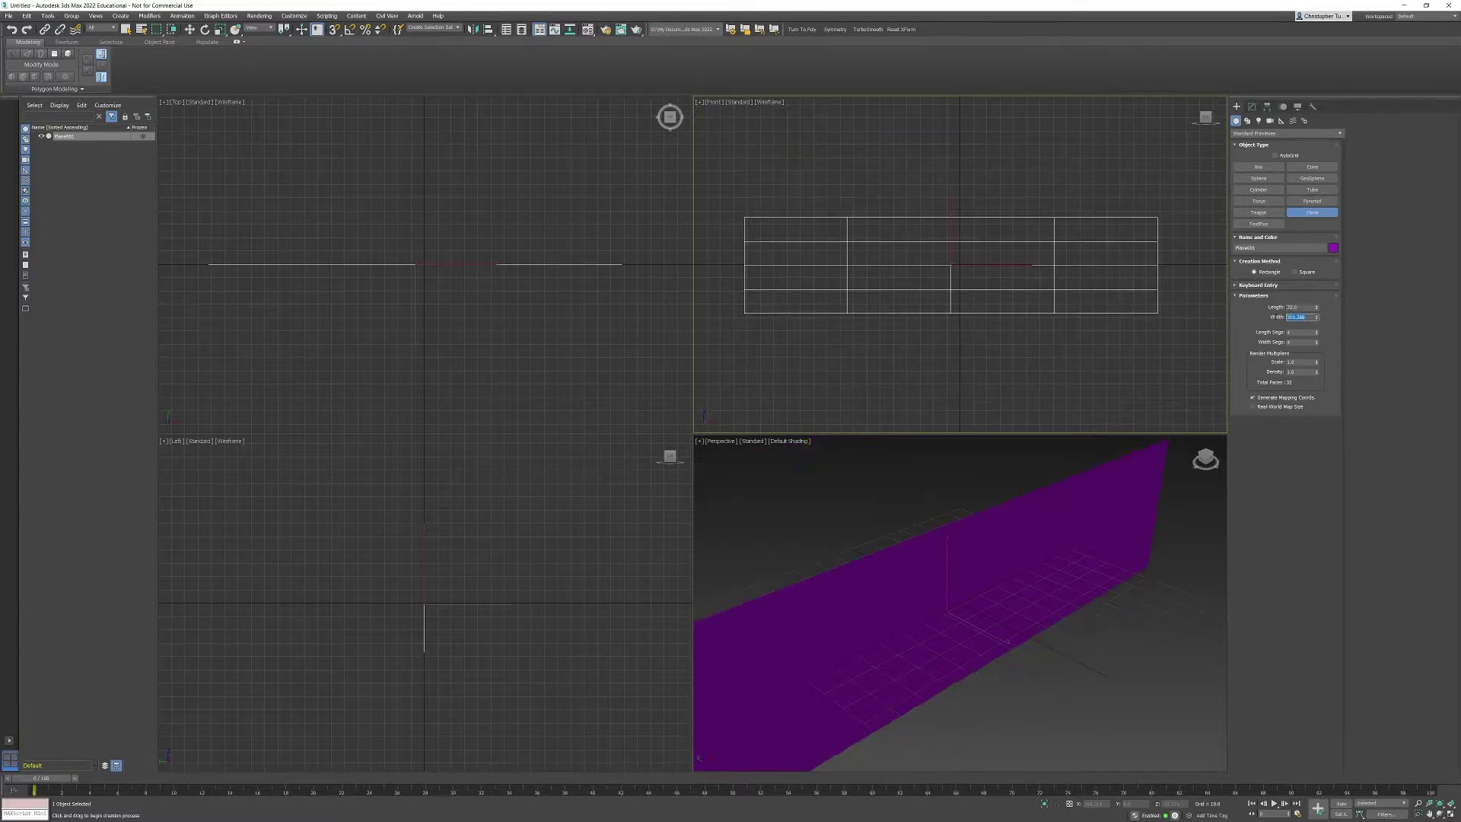
{"action": "type", "text": "128"}
{"action": "key", "text": "Return"}
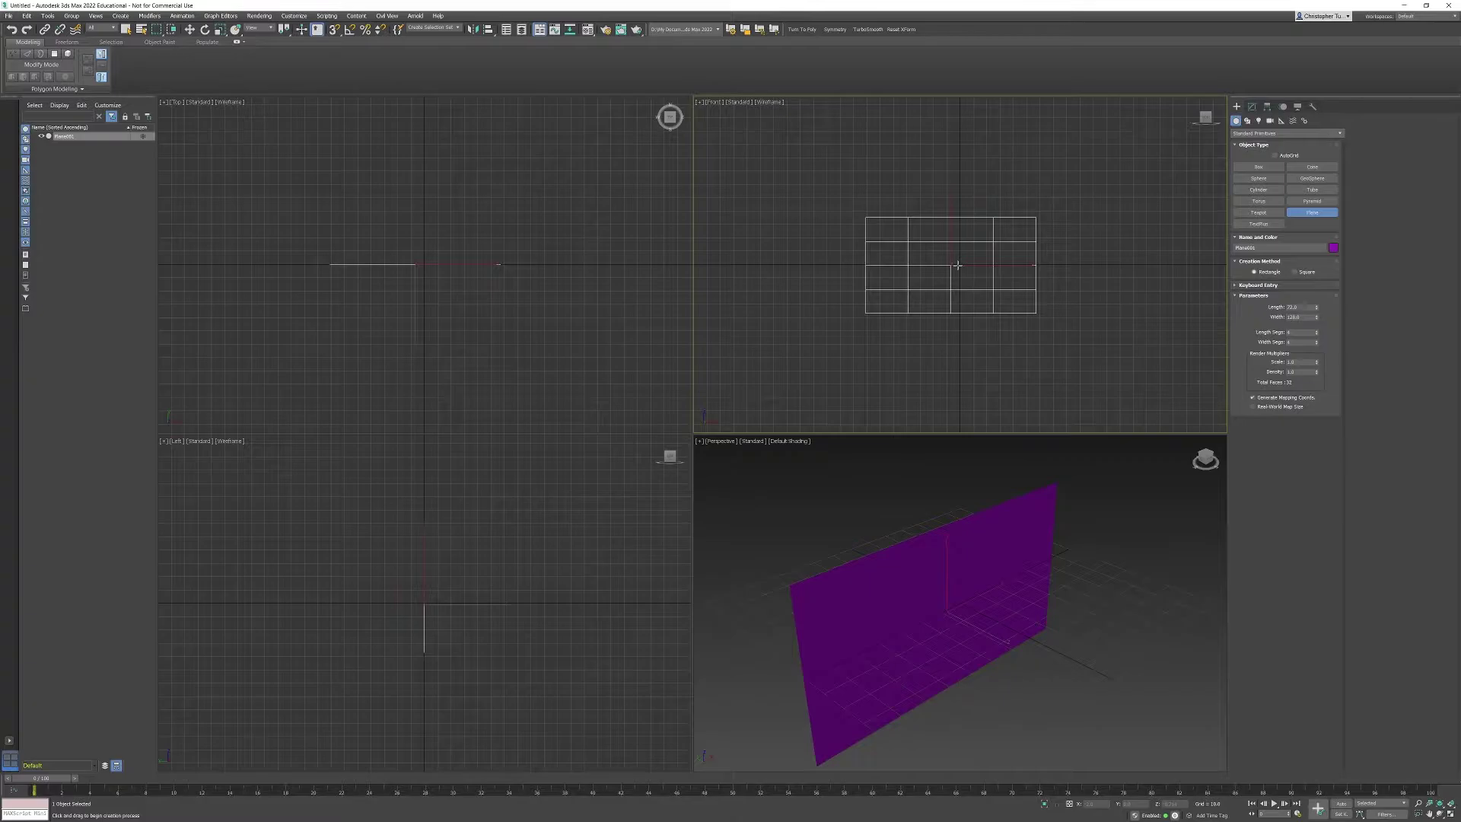
Maximize the Perspective viewport with edged faces shown and change the plane's object color to dark grey
{"action": "key", "text": "alt+w"}
{"action": "middle_click_drag", "start_coordinate": [956, 472], "coordinate": [844, 333], "text": "alt"}
{"action": "key", "text": "F4"}
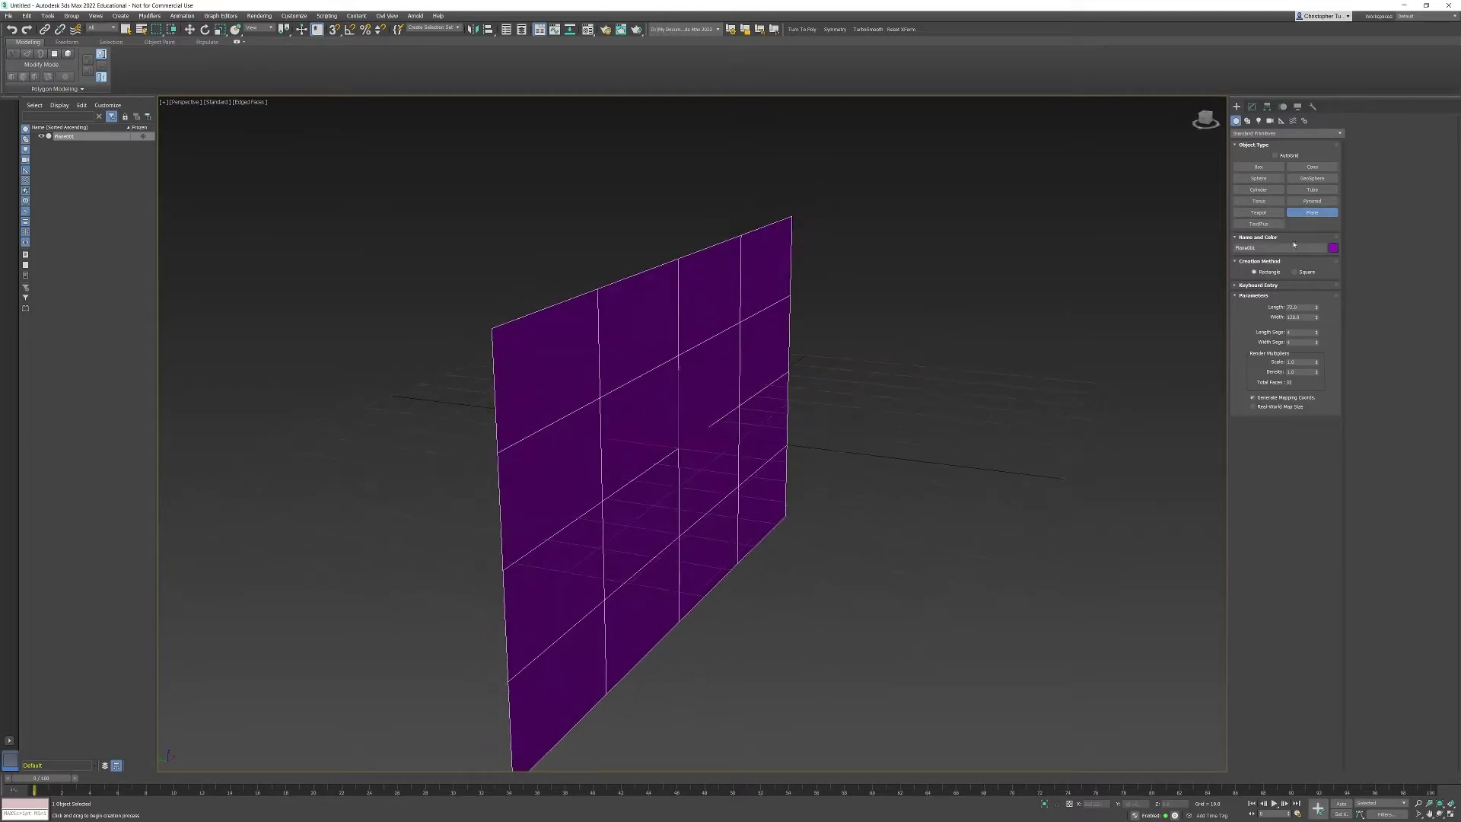
{"action": "right_click", "coordinate": [1337, 255]}
{"action": "left_click", "coordinate": [1333, 248]}
{"action": "left_click", "coordinate": [648, 439]}
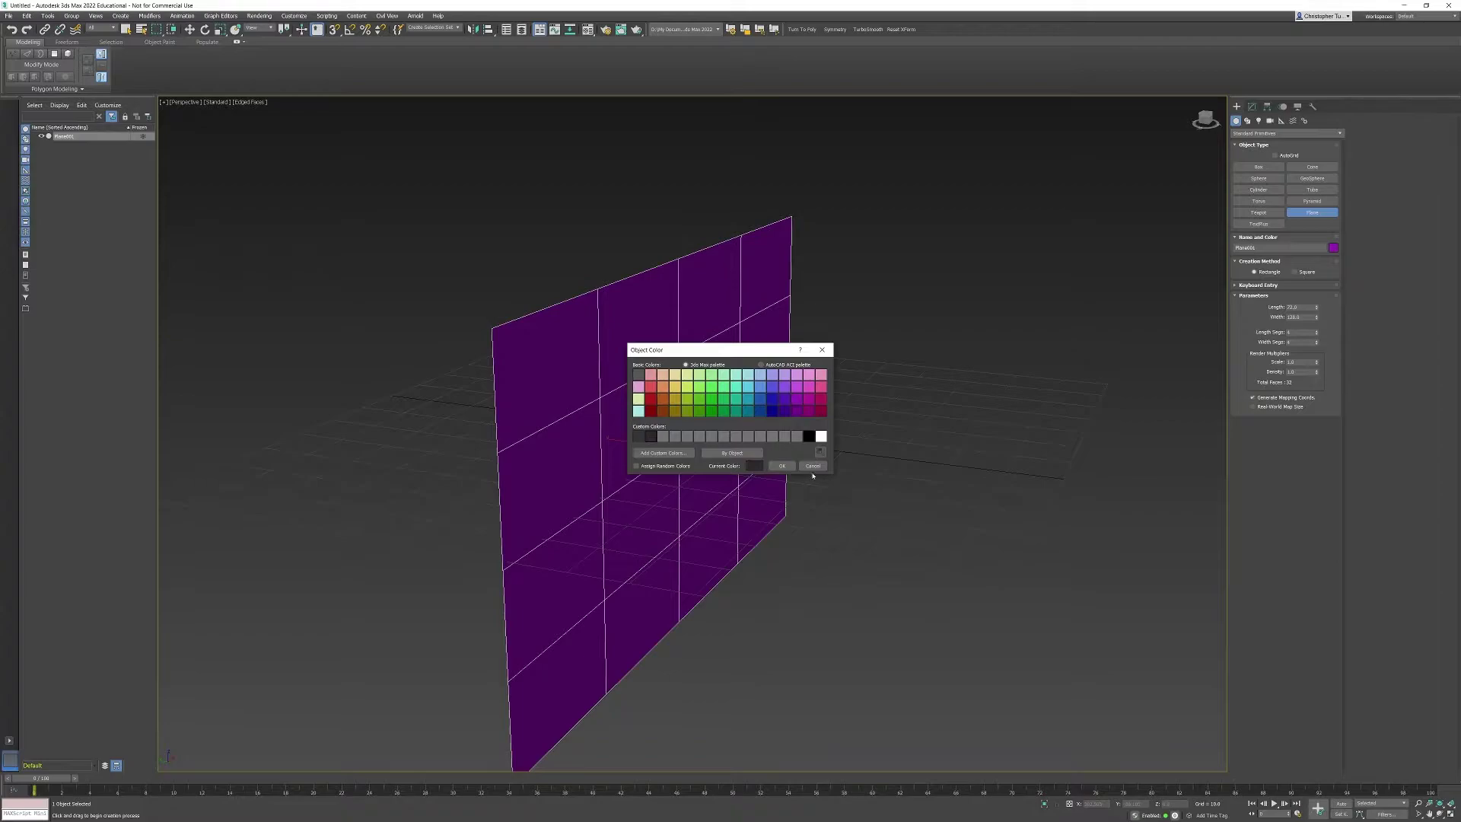
{"action": "left_click", "coordinate": [782, 466]}
Reduce the plane's length and width segments to 1 each
{"action": "middle_click_drag", "start_coordinate": [906, 449], "coordinate": [885, 437], "text": "alt"}
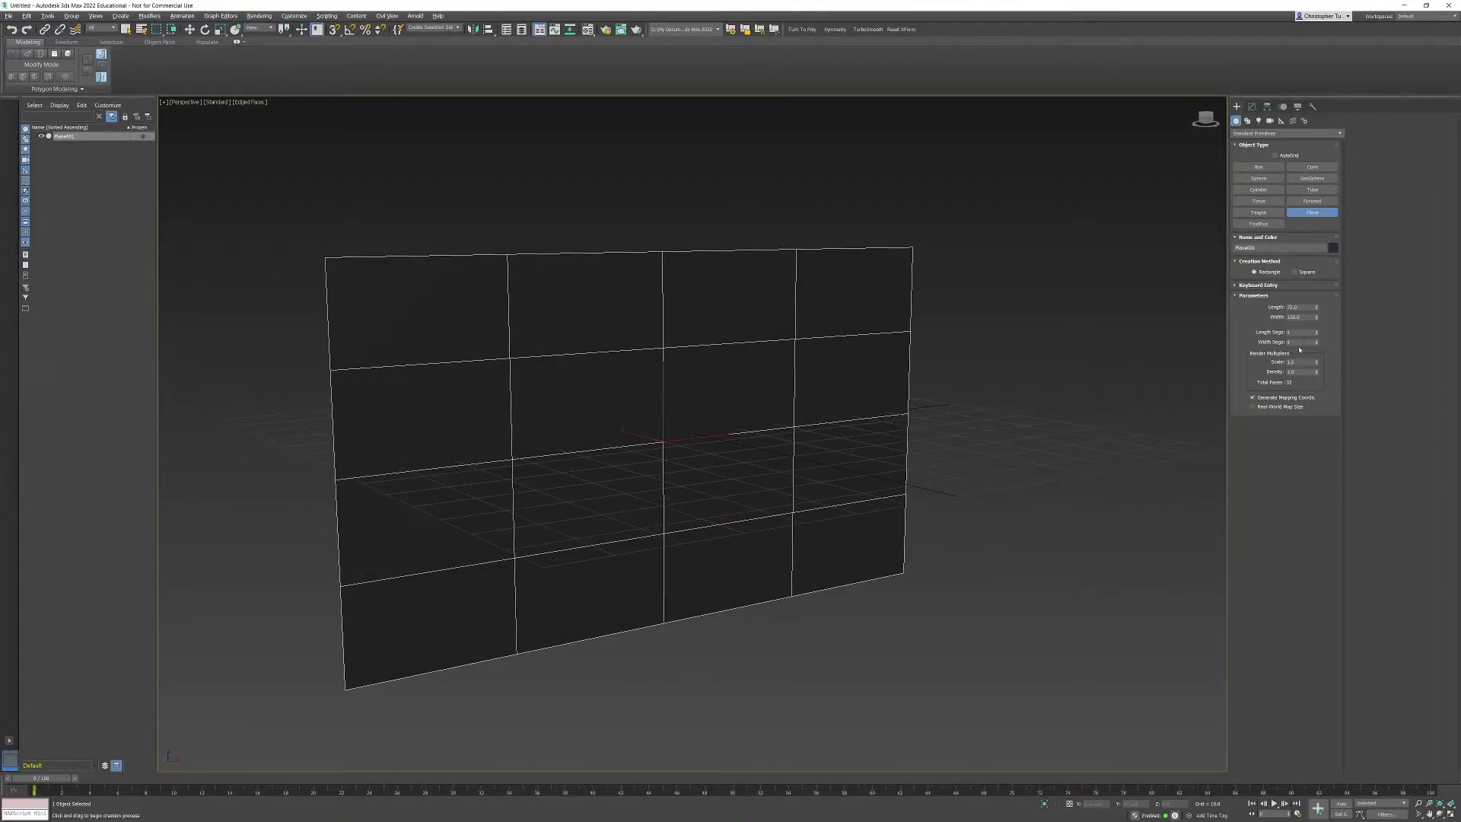
{"action": "right_click", "coordinate": [1317, 332]}
{"action": "right_click", "coordinate": [1316, 344]}
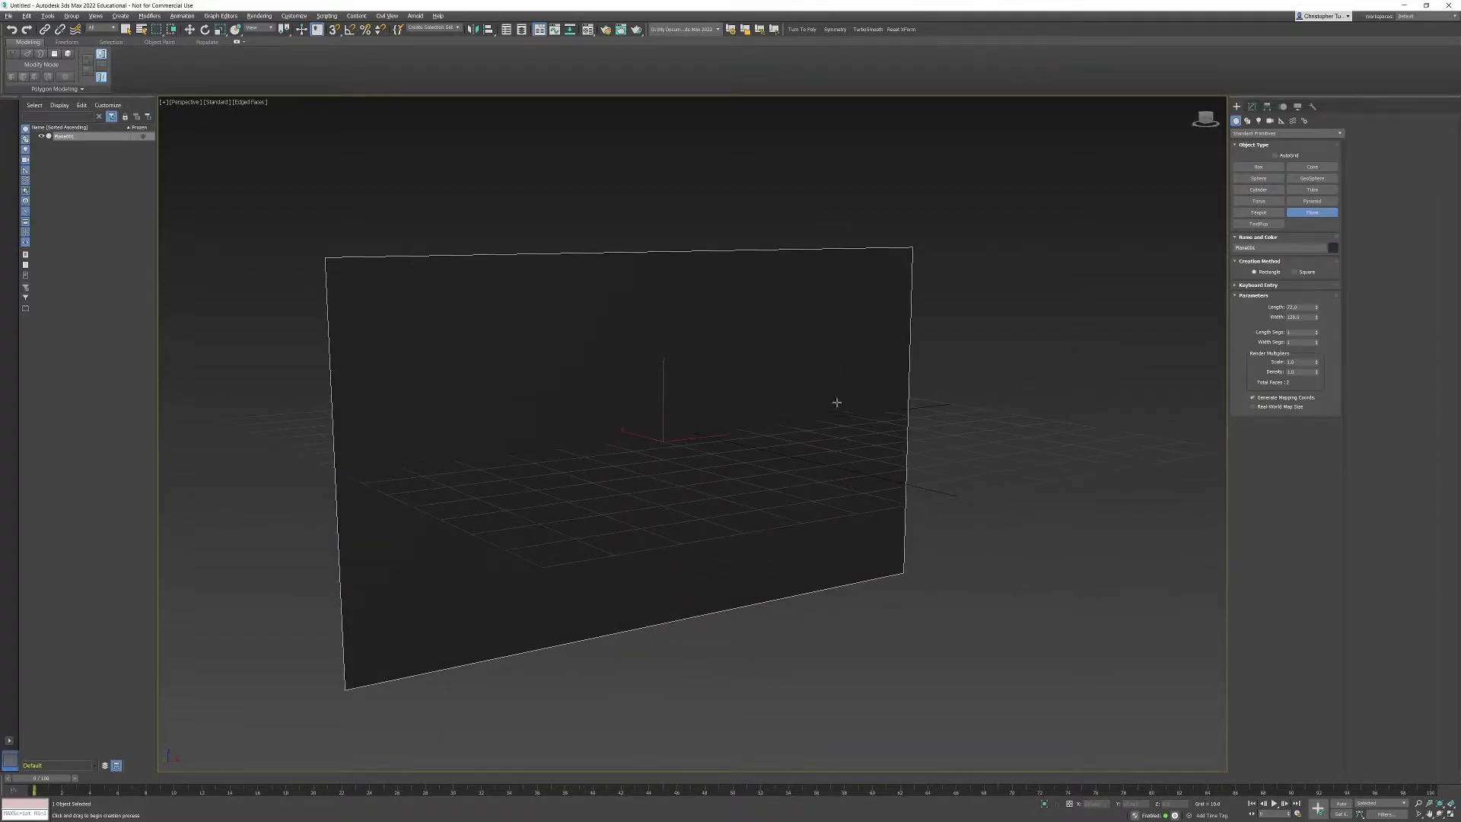
{"action": "middle_click_drag", "start_coordinate": [837, 402], "coordinate": [858, 339], "text": "alt"}
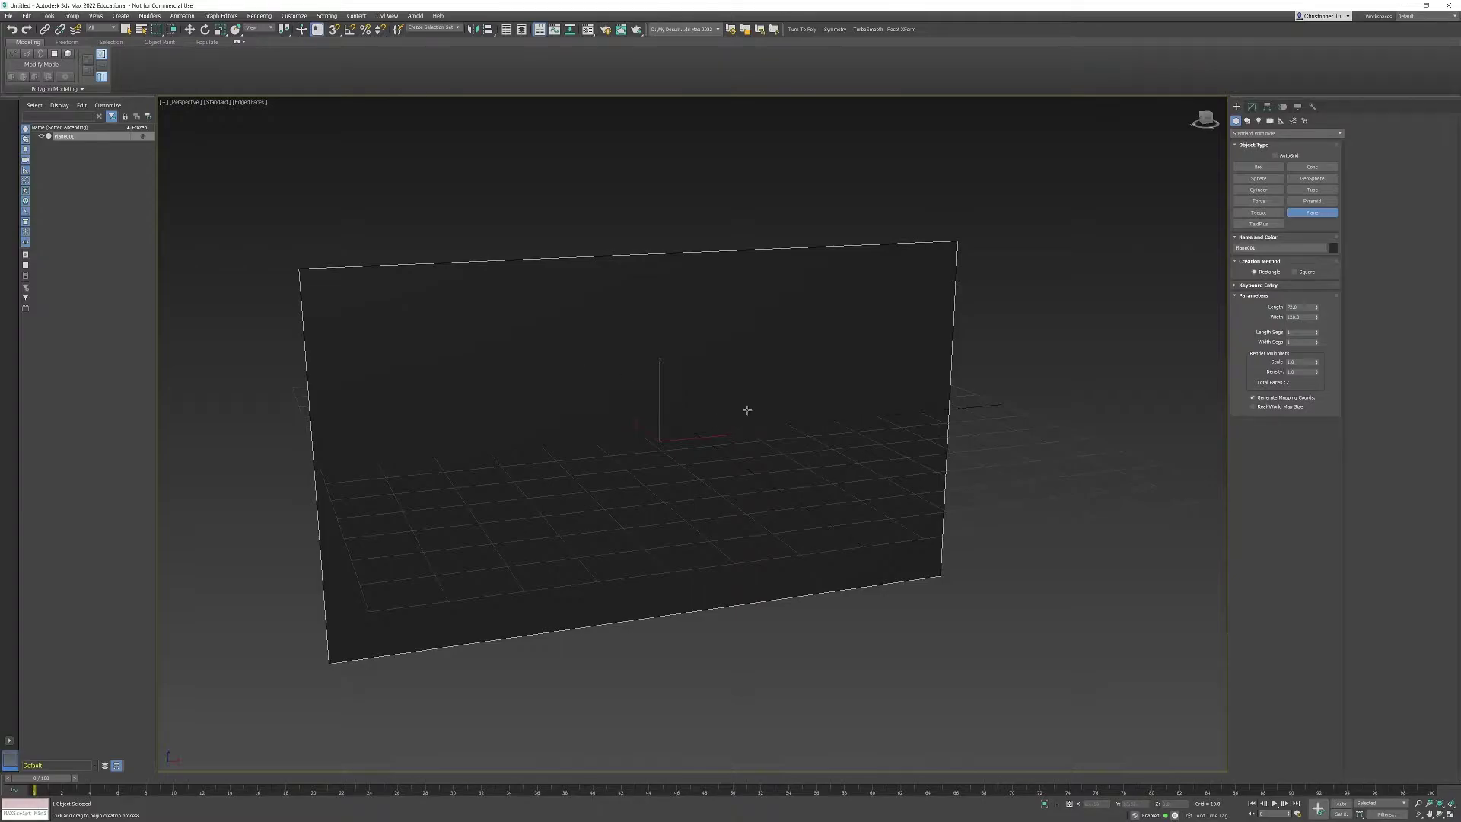
{"action": "middle_click_drag", "start_coordinate": [747, 409], "coordinate": [727, 403], "text": "alt"}
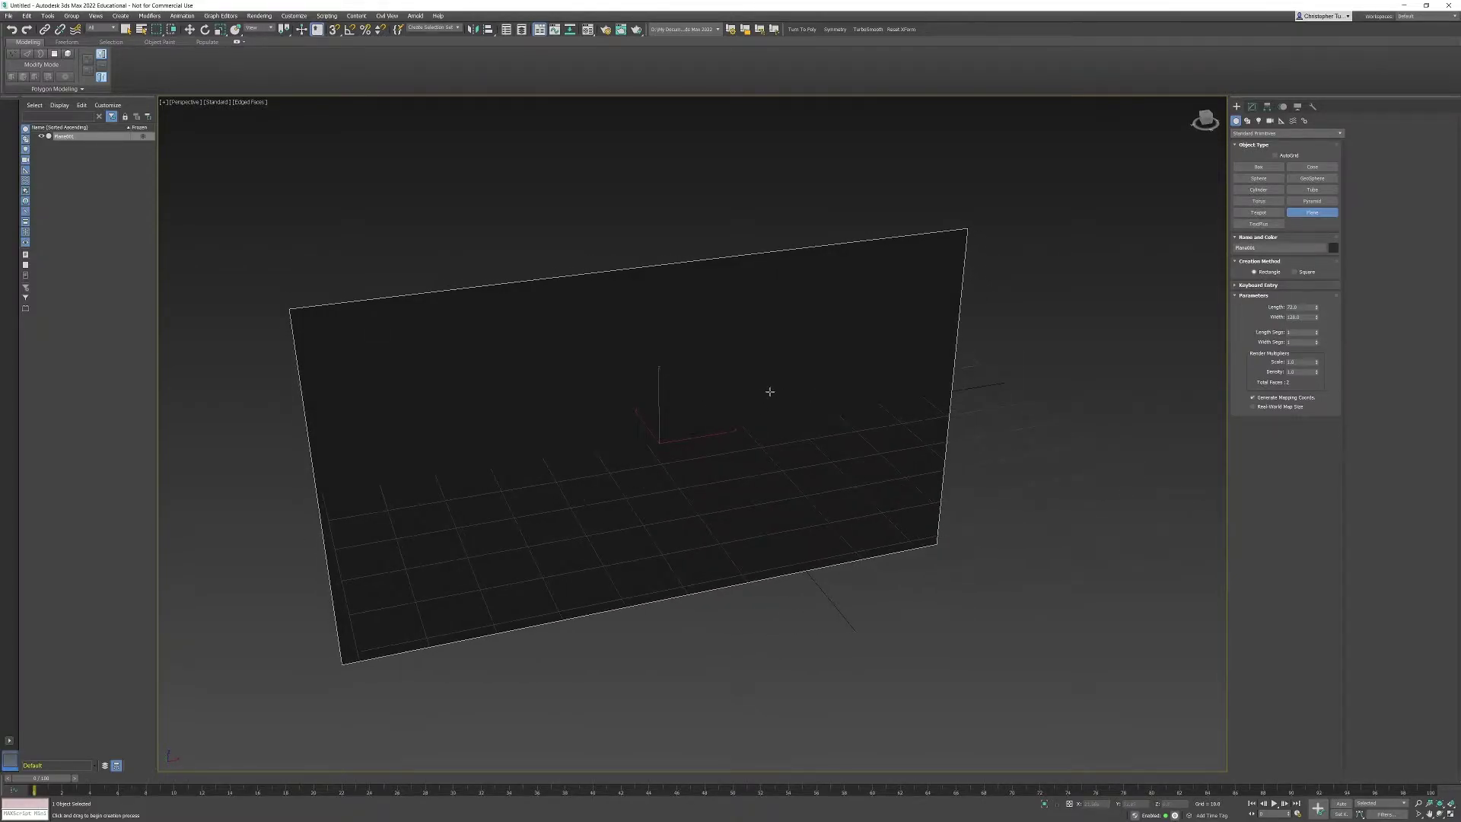
{"action": "middle_click_drag", "start_coordinate": [786, 365], "coordinate": [476, 304], "text": "alt"}
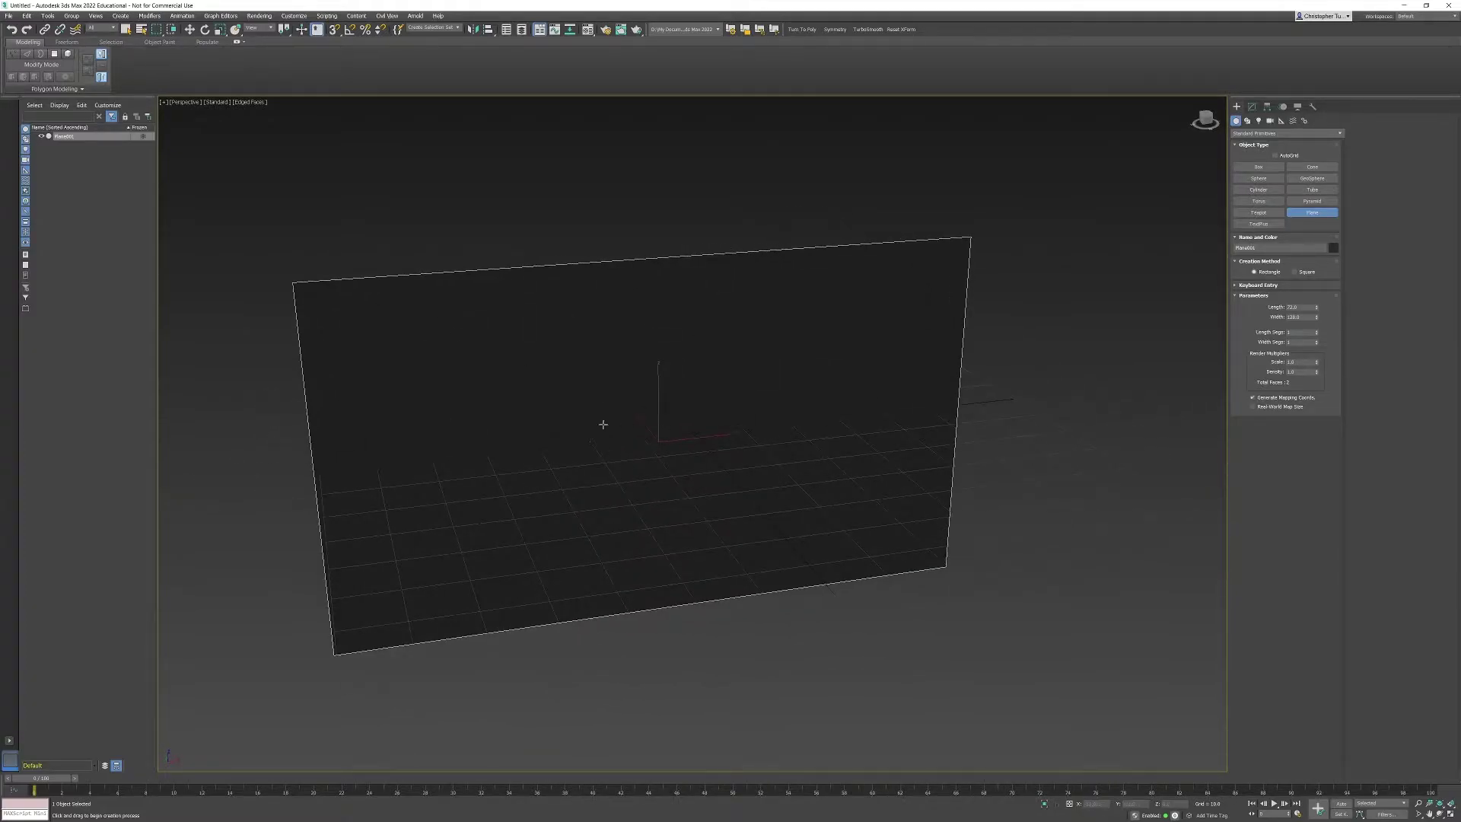
{"action": "mouse_move", "coordinate": [661, 441]}
{"action": "middle_mouse_down", "text": "alt"}
{"action": "mouse_move", "coordinate": [688, 441]}
{"action": "mouse_move", "coordinate": [649, 444]}
{"action": "mouse_move", "coordinate": [674, 424]}
{"action": "middle_mouse_up", "text": "alt"}
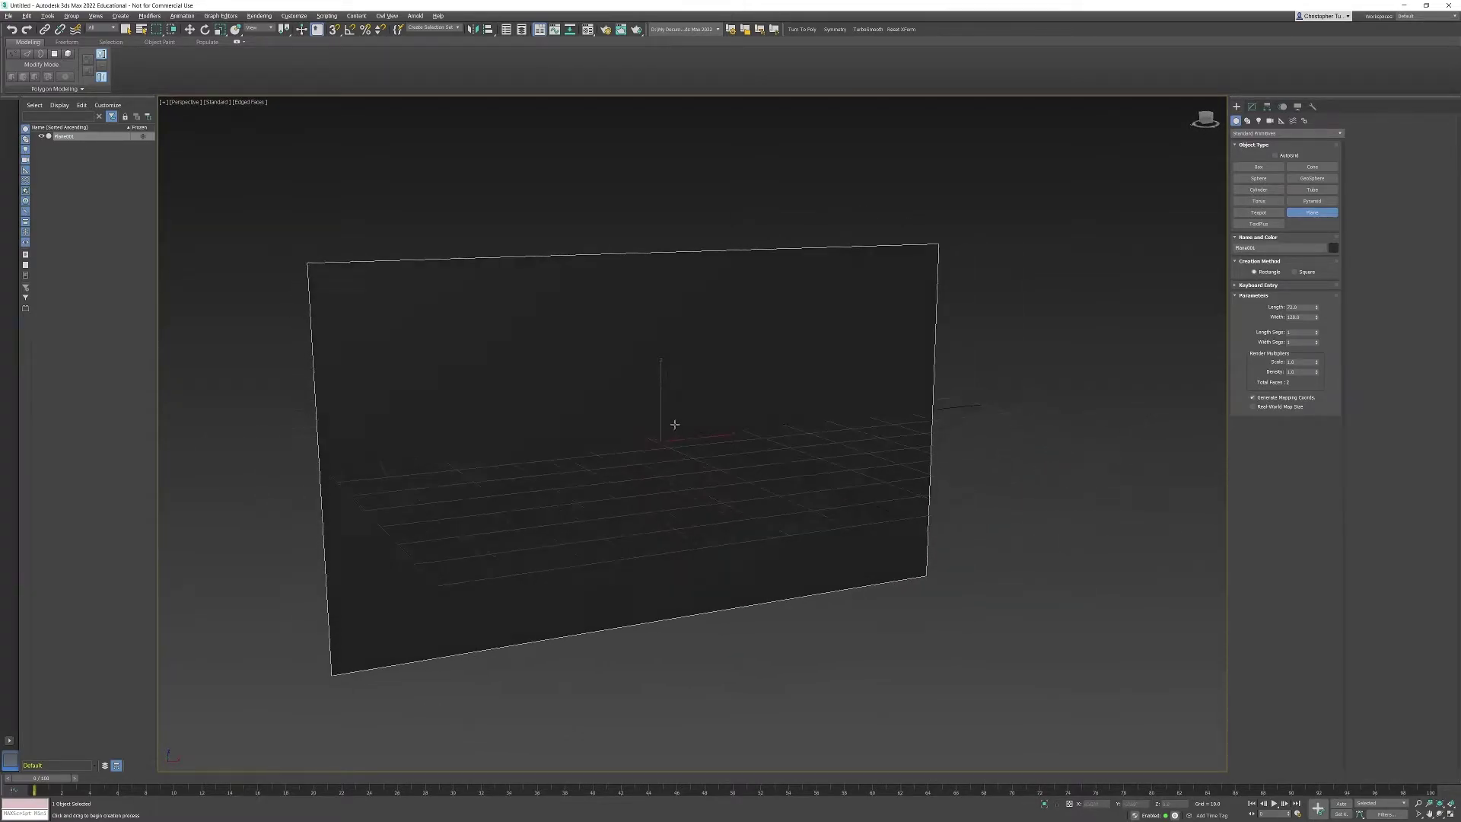
{"action": "middle_click_drag", "start_coordinate": [760, 358], "coordinate": [779, 336], "text": "alt"}
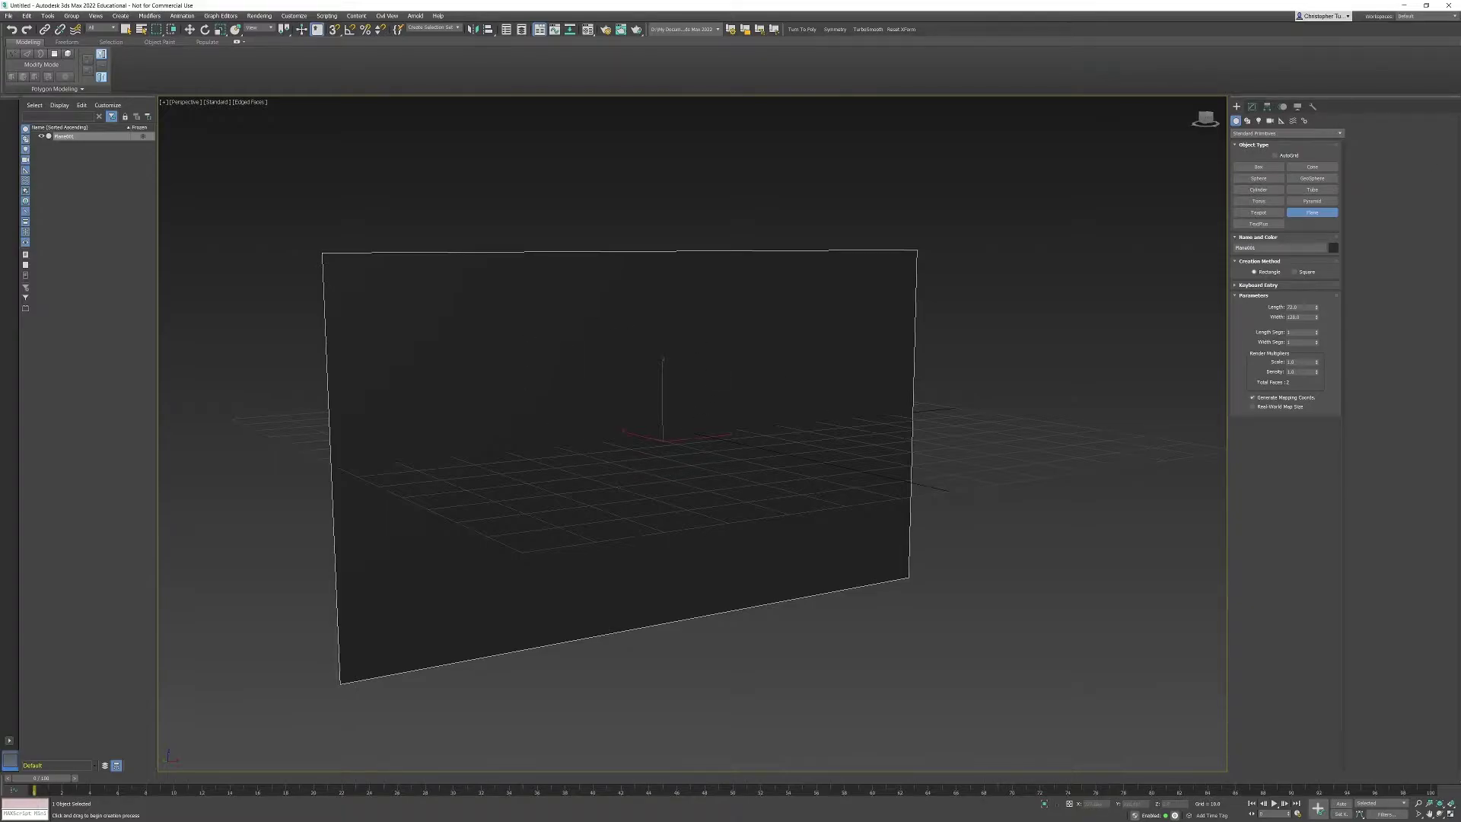
Bring Dumpster_Silhouette_F.jpg from the File Explorer folder onto the shaded plane as its texture
{"action": "left_click_drag", "start_coordinate": [1460, 100], "coordinate": [986, 181]}
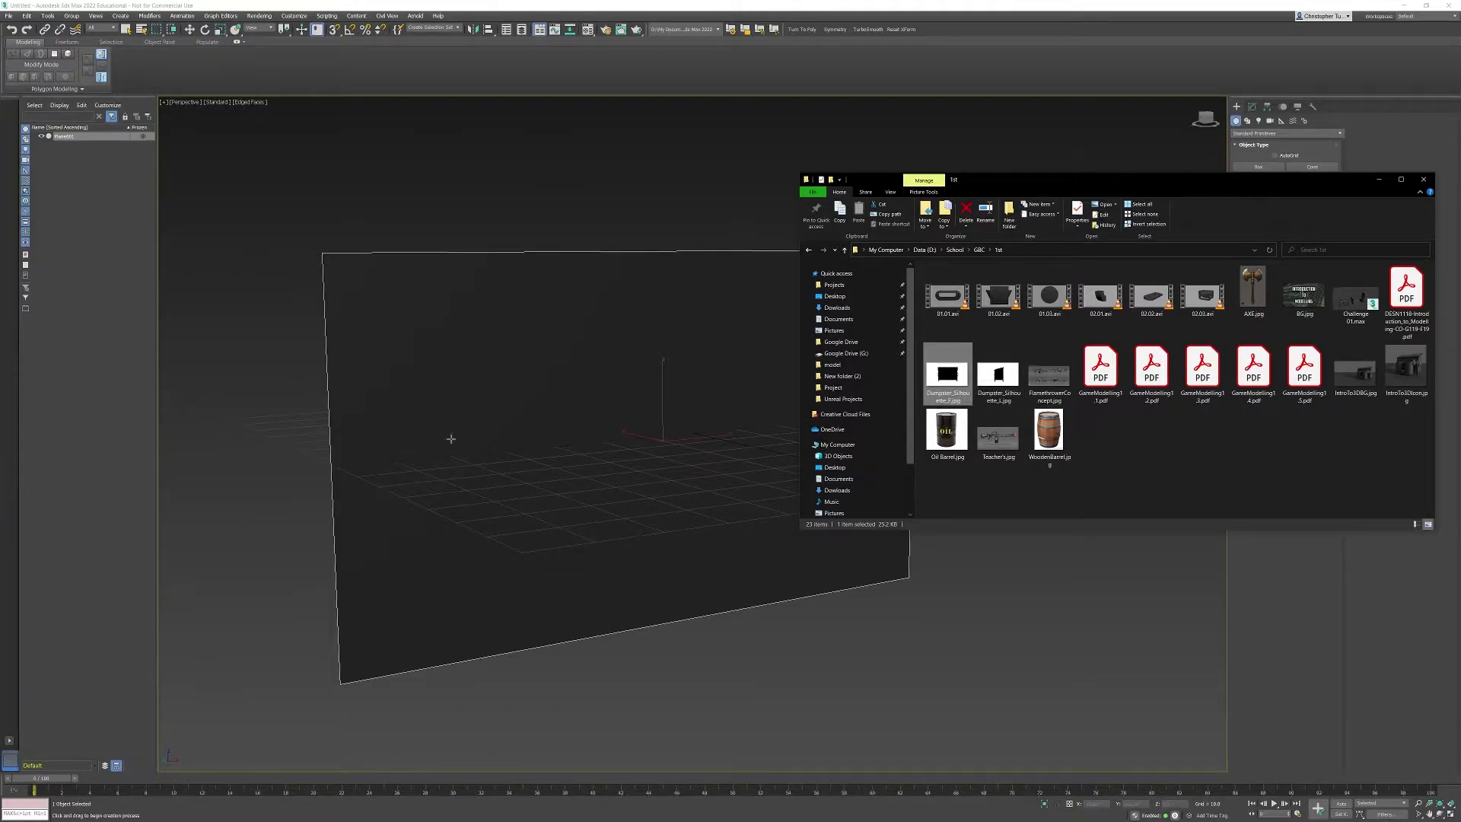
{"action": "mouse_move", "coordinate": [974, 182]}
{"action": "left_mouse_down"}
{"action": "mouse_move", "coordinate": [946, 175]}
{"action": "mouse_move", "coordinate": [964, 177]}
{"action": "left_mouse_up"}
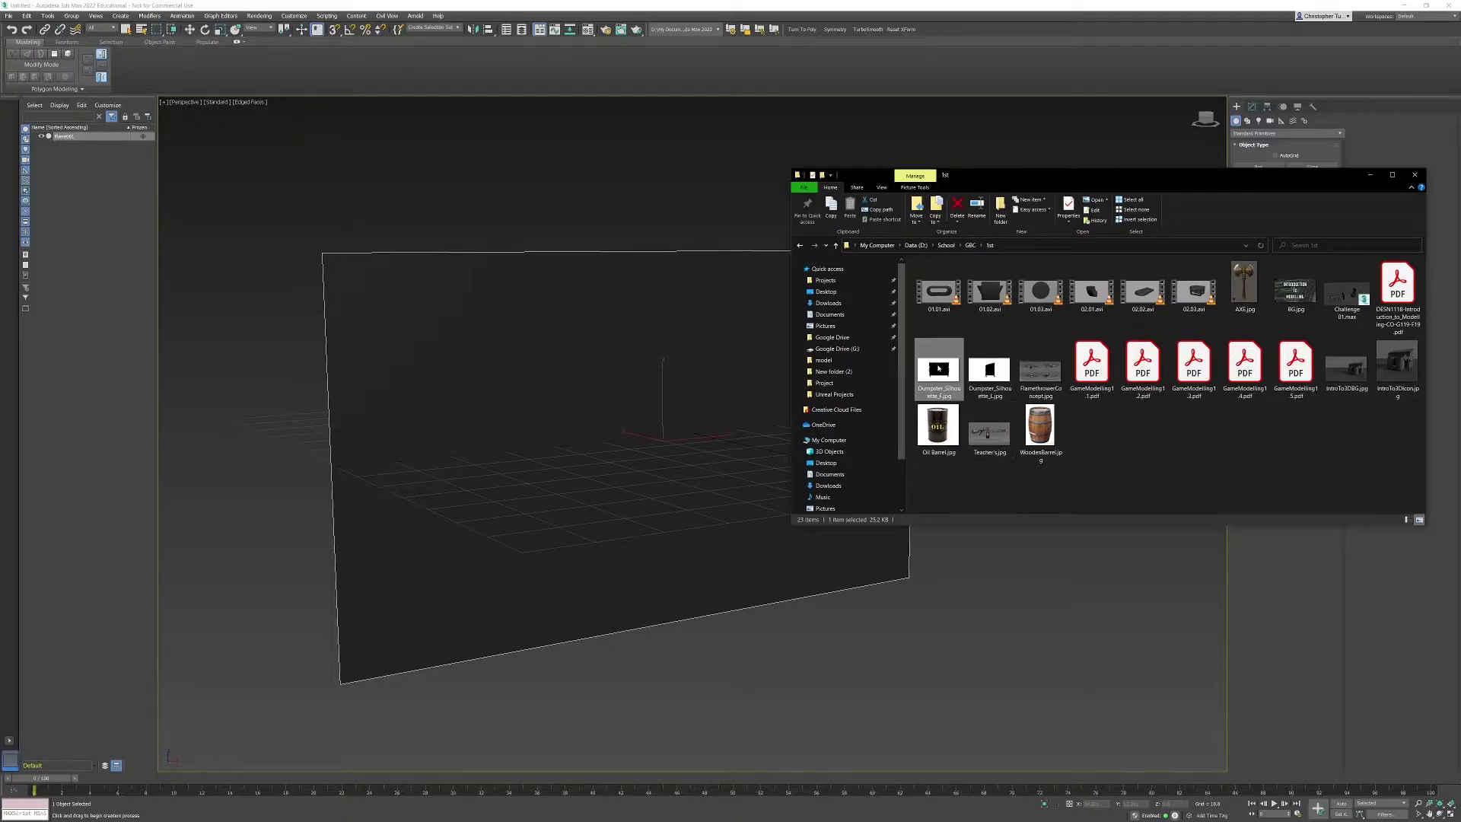
{"action": "left_click_drag", "start_coordinate": [939, 368], "coordinate": [688, 338]}
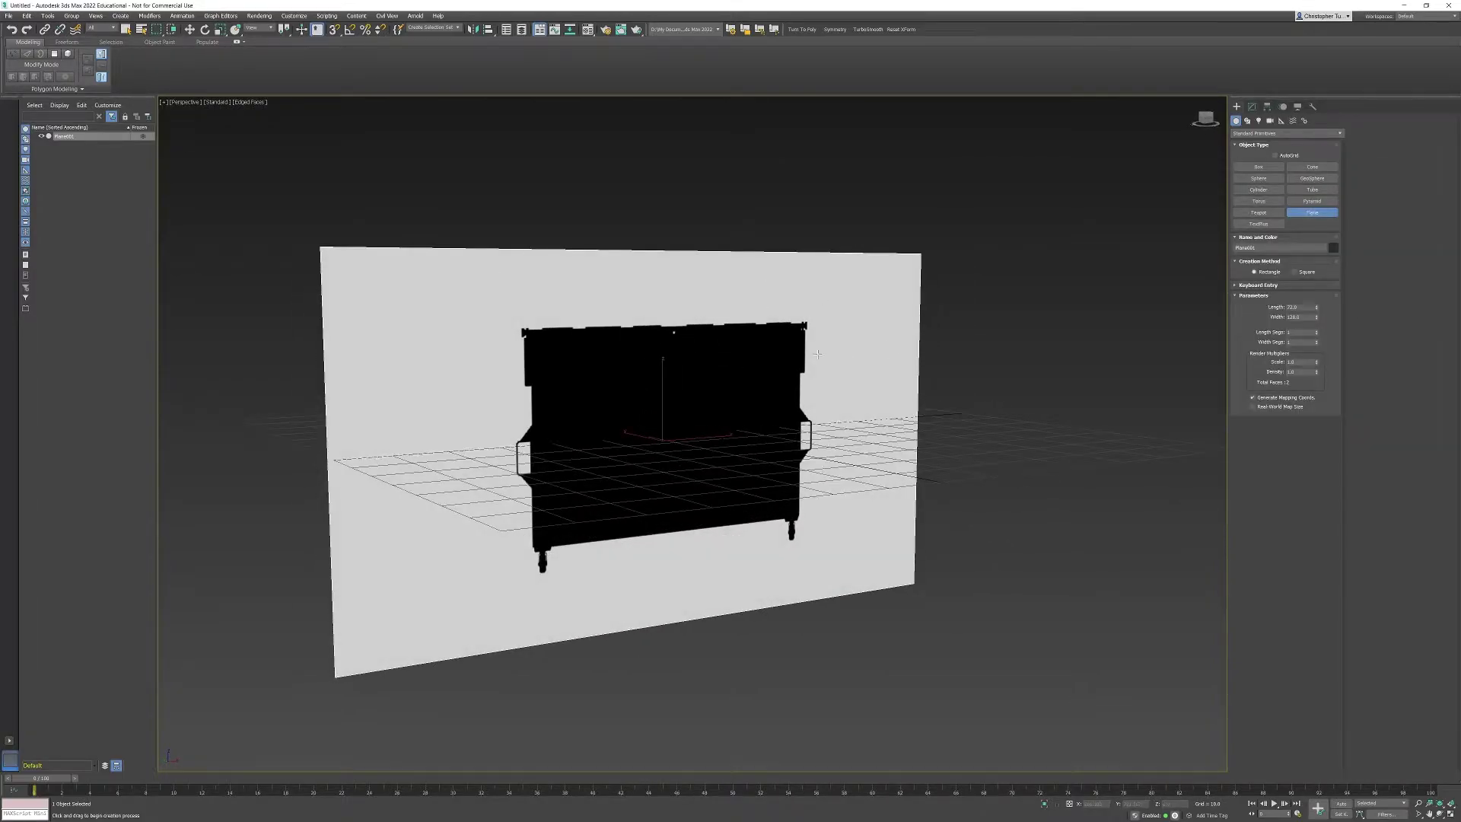
{"action": "middle_click_drag", "start_coordinate": [750, 339], "coordinate": [767, 334], "text": "alt"}
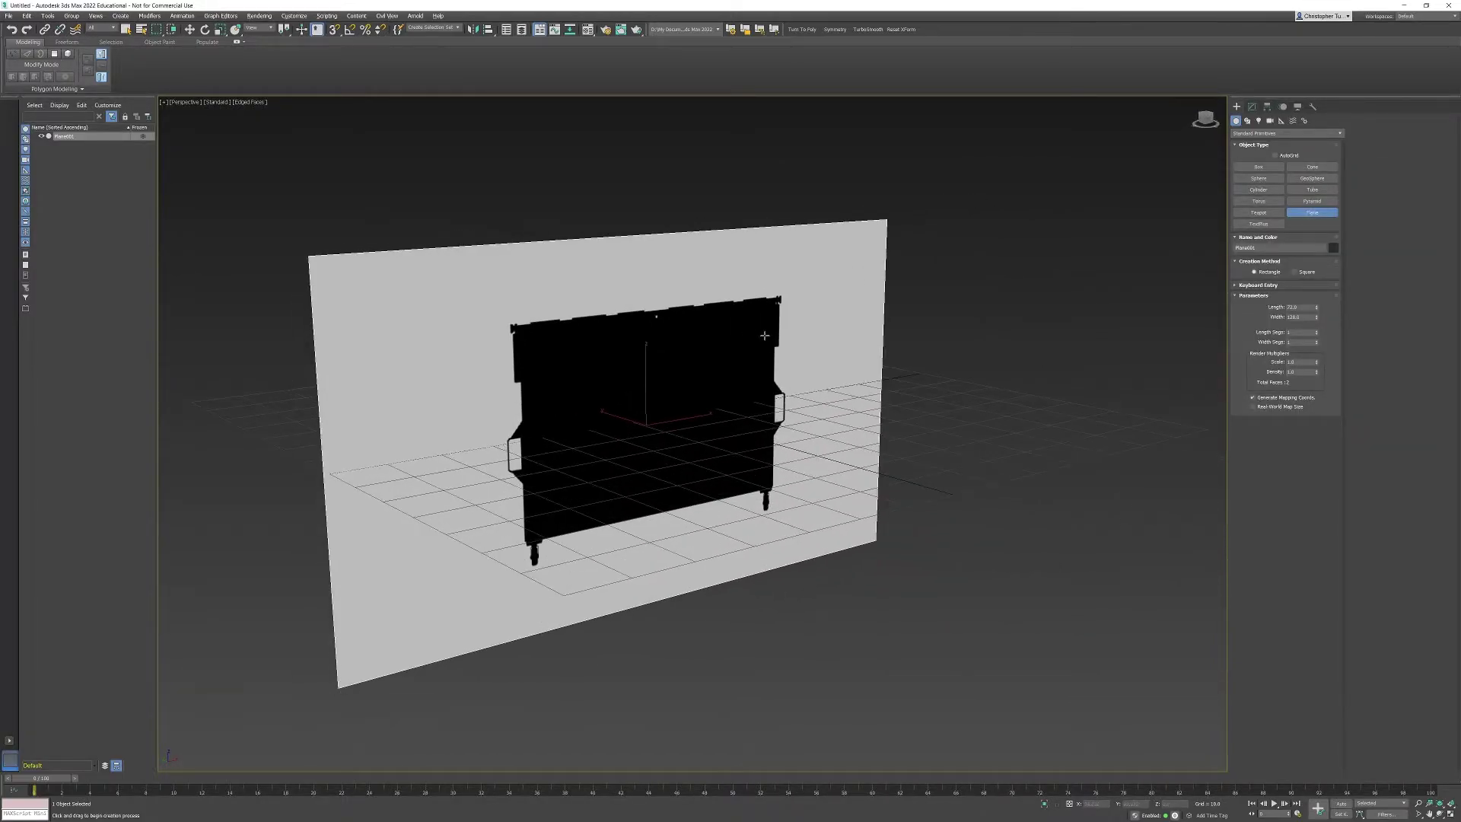
Try to apply Dumpster_Silhouette_F.jpg to the plane in wireframe display, cancel the bitmap drop and restore shading
{"action": "key", "text": "F3"}
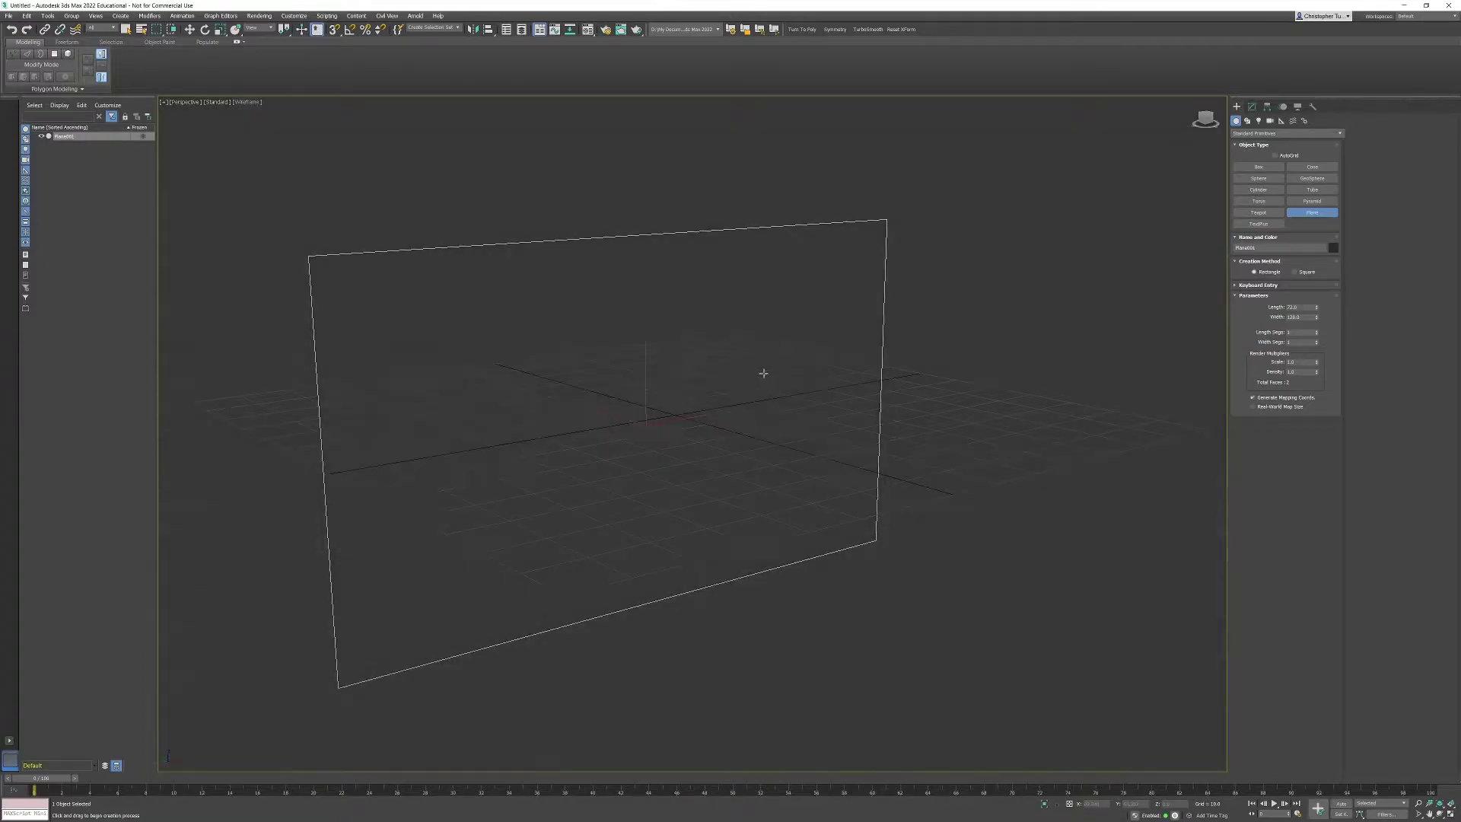
{"action": "middle_click_drag", "start_coordinate": [770, 368], "coordinate": [894, 305], "text": "alt"}
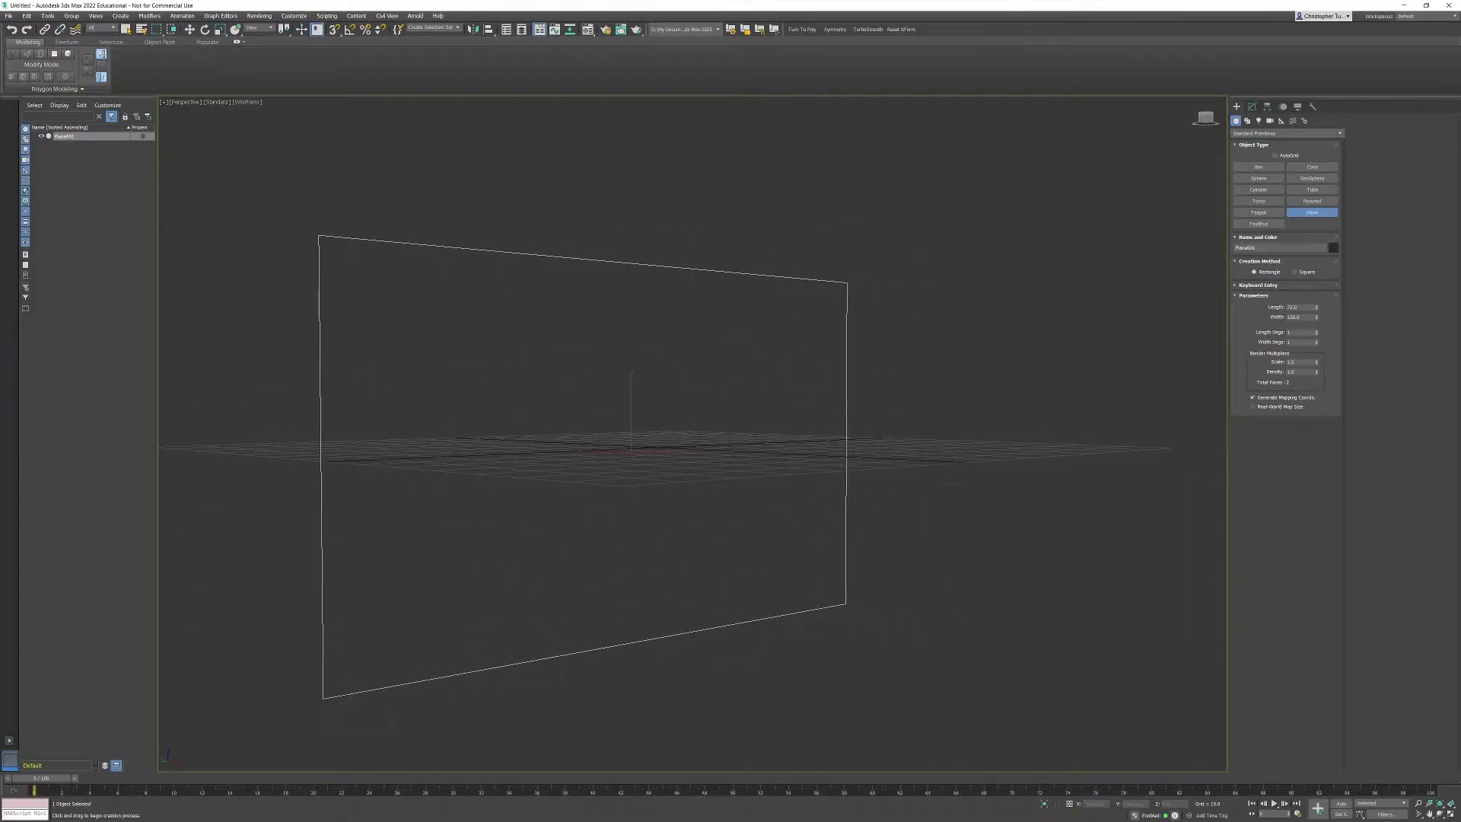
{"action": "key", "text": "super"}
{"action": "left_click", "coordinate": [61, 812]}
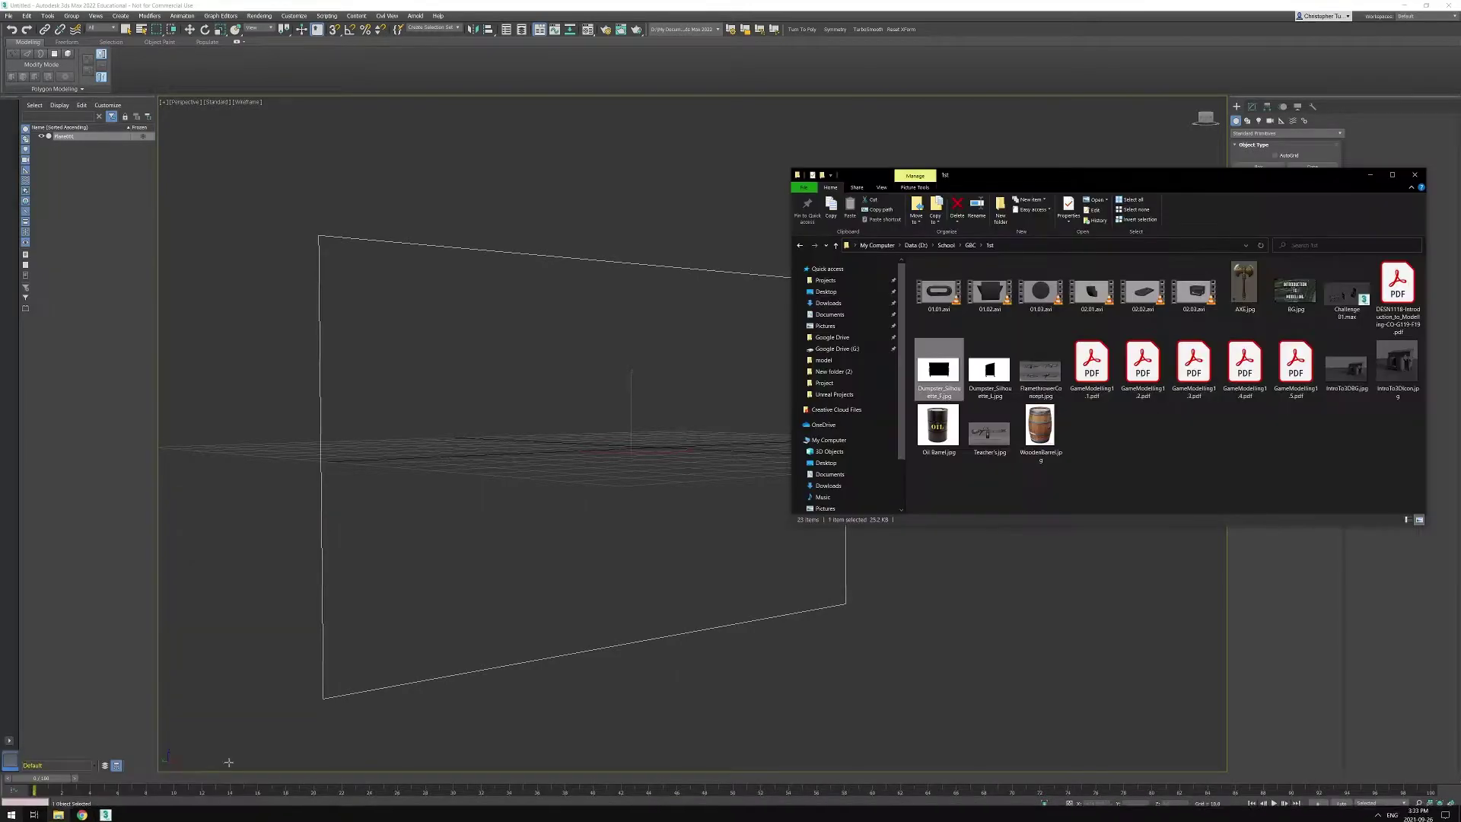
{"action": "left_click_drag", "start_coordinate": [922, 404], "coordinate": [703, 337]}
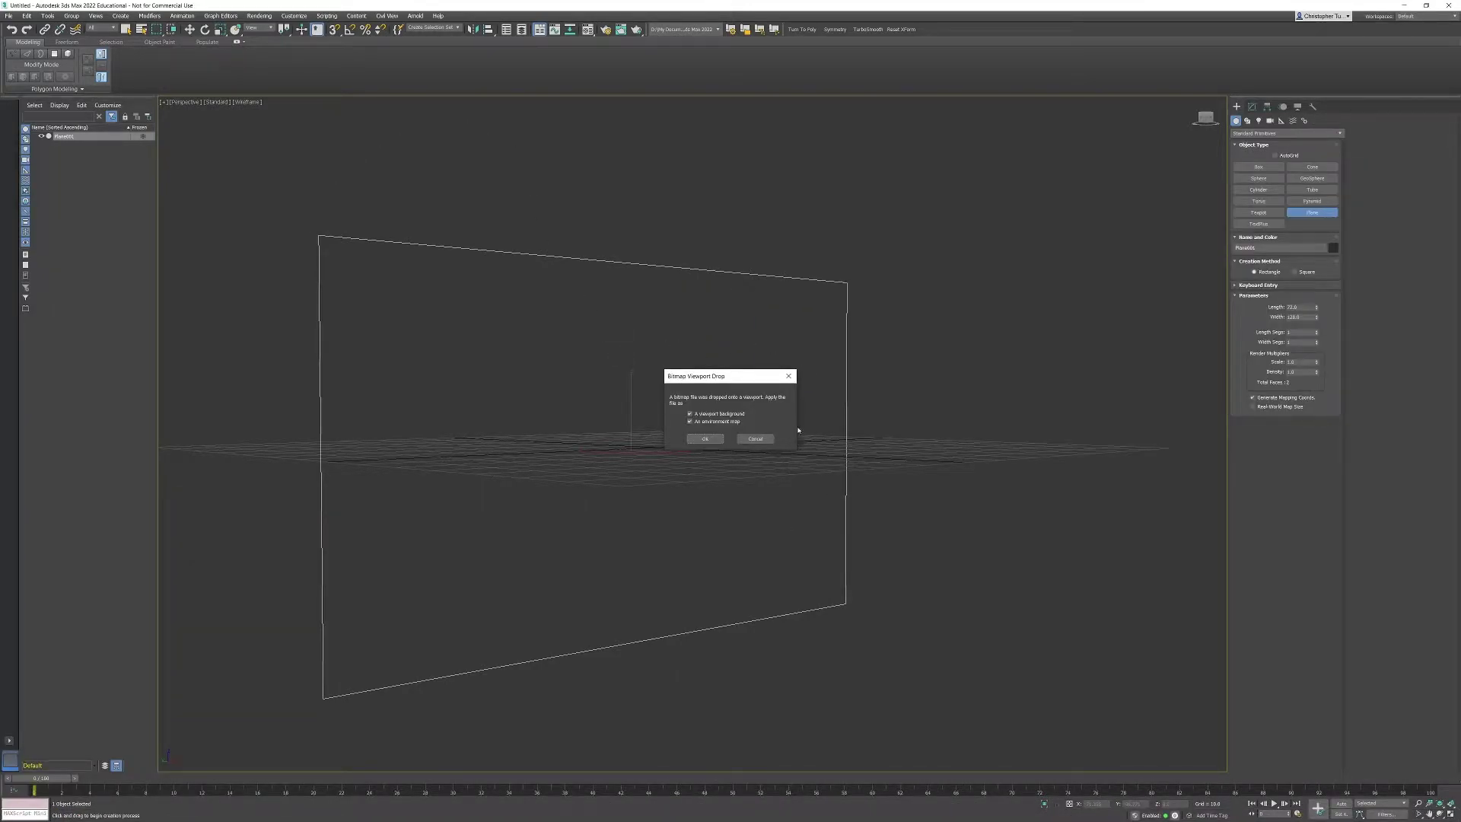
{"action": "left_click", "coordinate": [762, 438]}
{"action": "key", "text": "F3"}
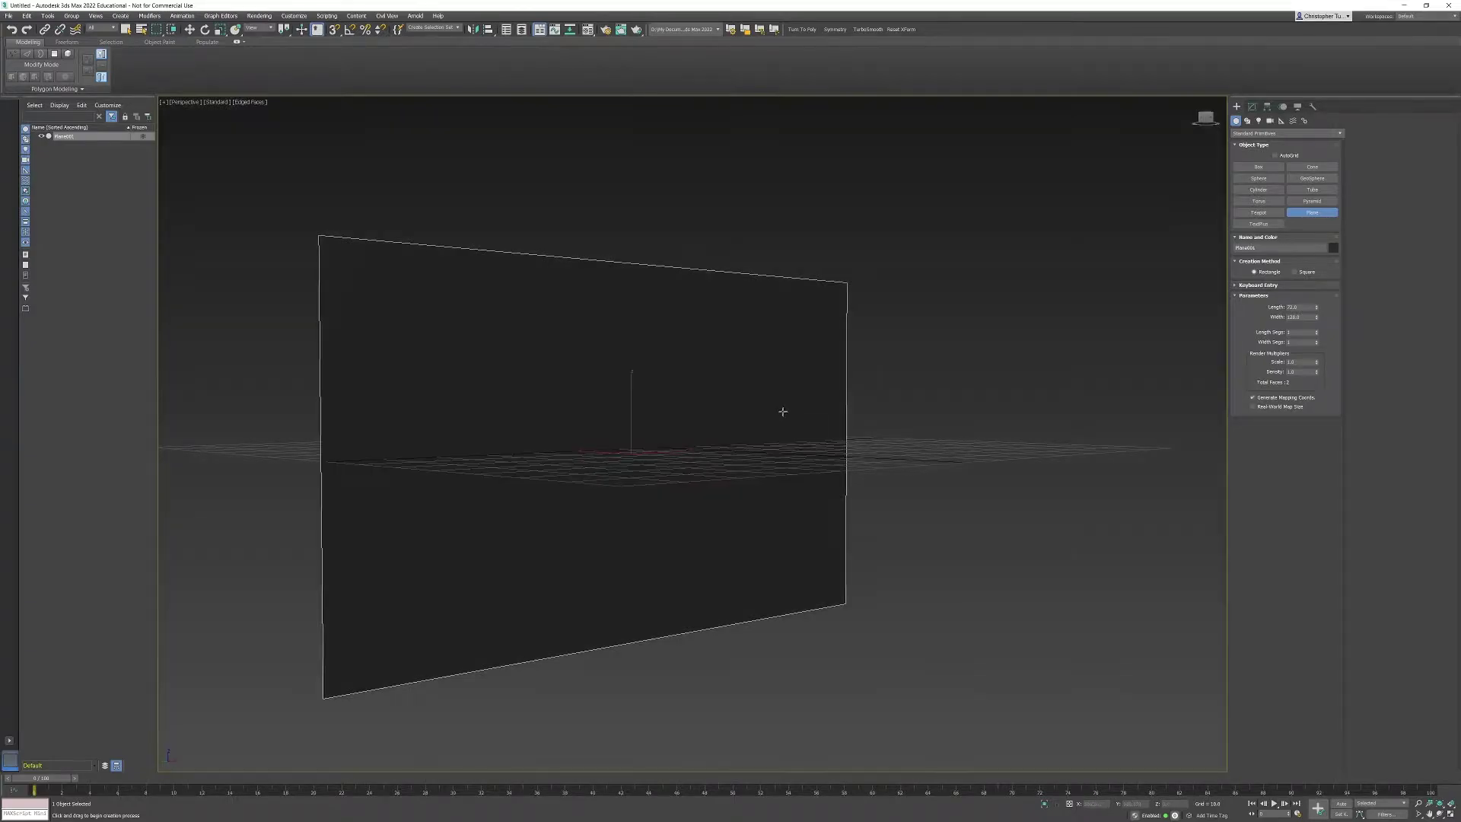
Apply Dumpster_Silhouette_F.jpg from the File Explorer folder to the plane in shaded display
{"action": "middle_click_drag", "start_coordinate": [860, 402], "coordinate": [738, 313], "text": "alt"}
{"action": "key", "text": "super"}
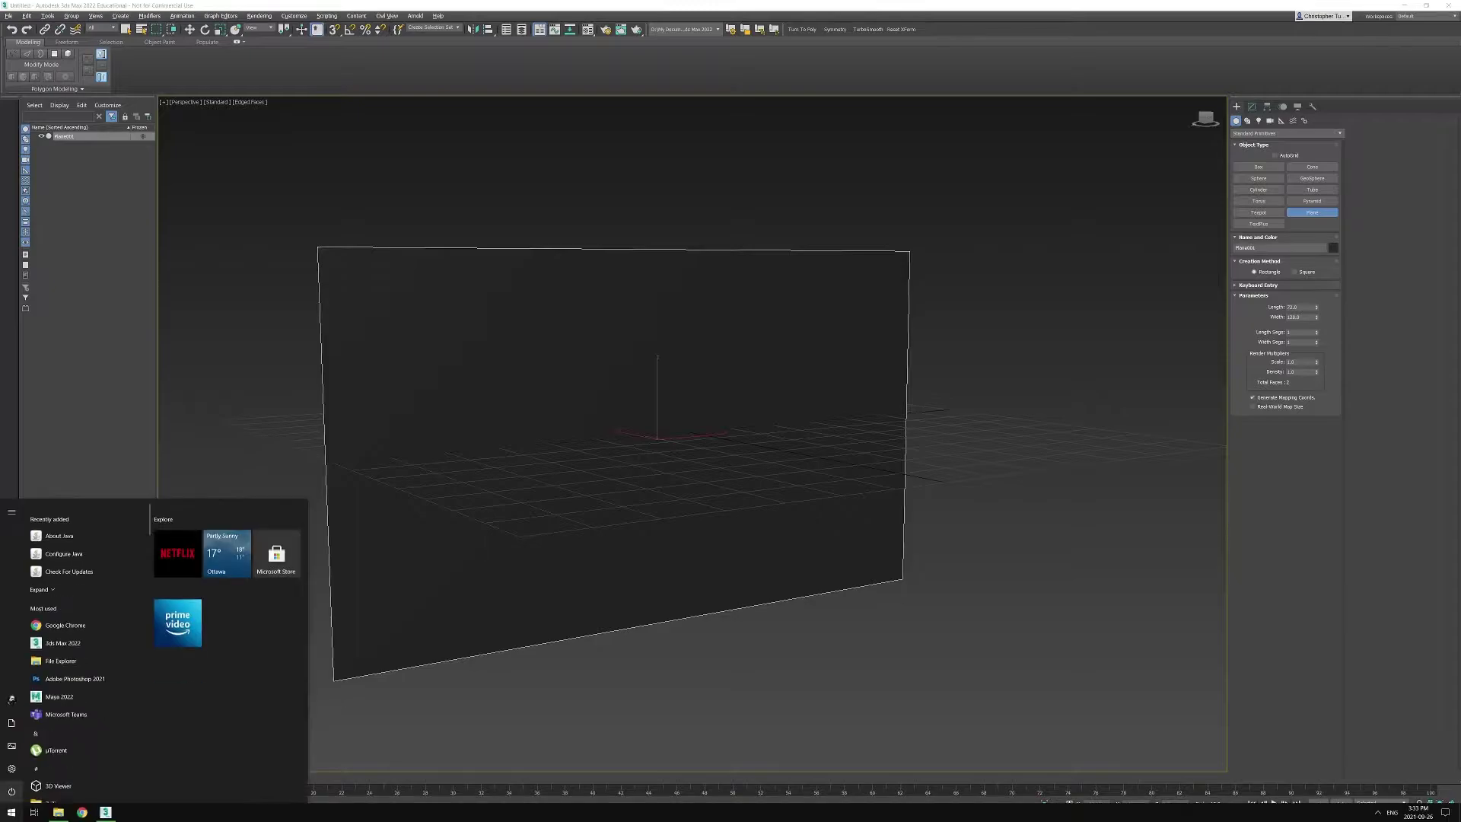
{"action": "left_click", "coordinate": [78, 811]}
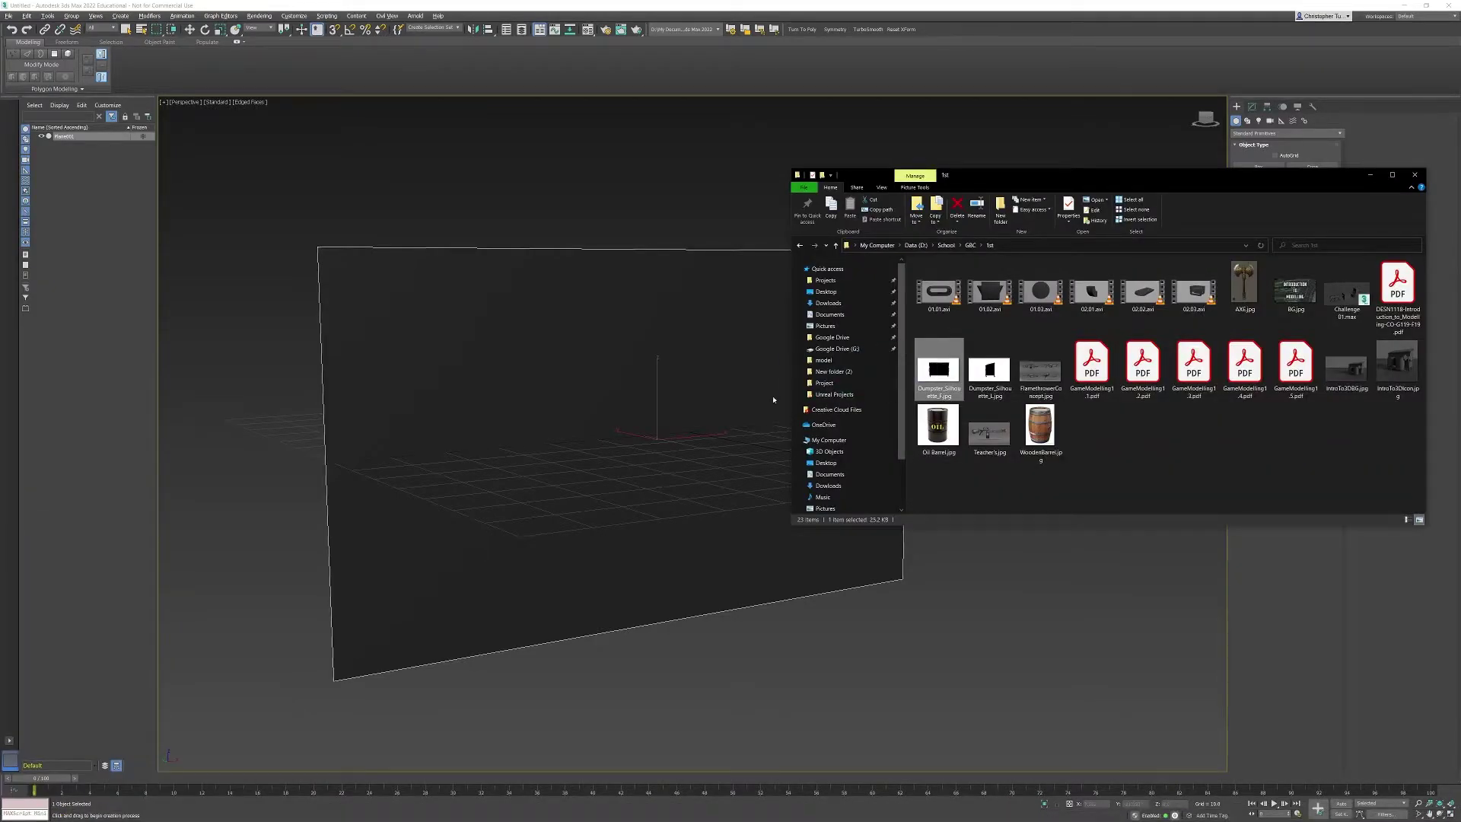
{"action": "left_click_drag", "start_coordinate": [773, 400], "coordinate": [699, 421]}
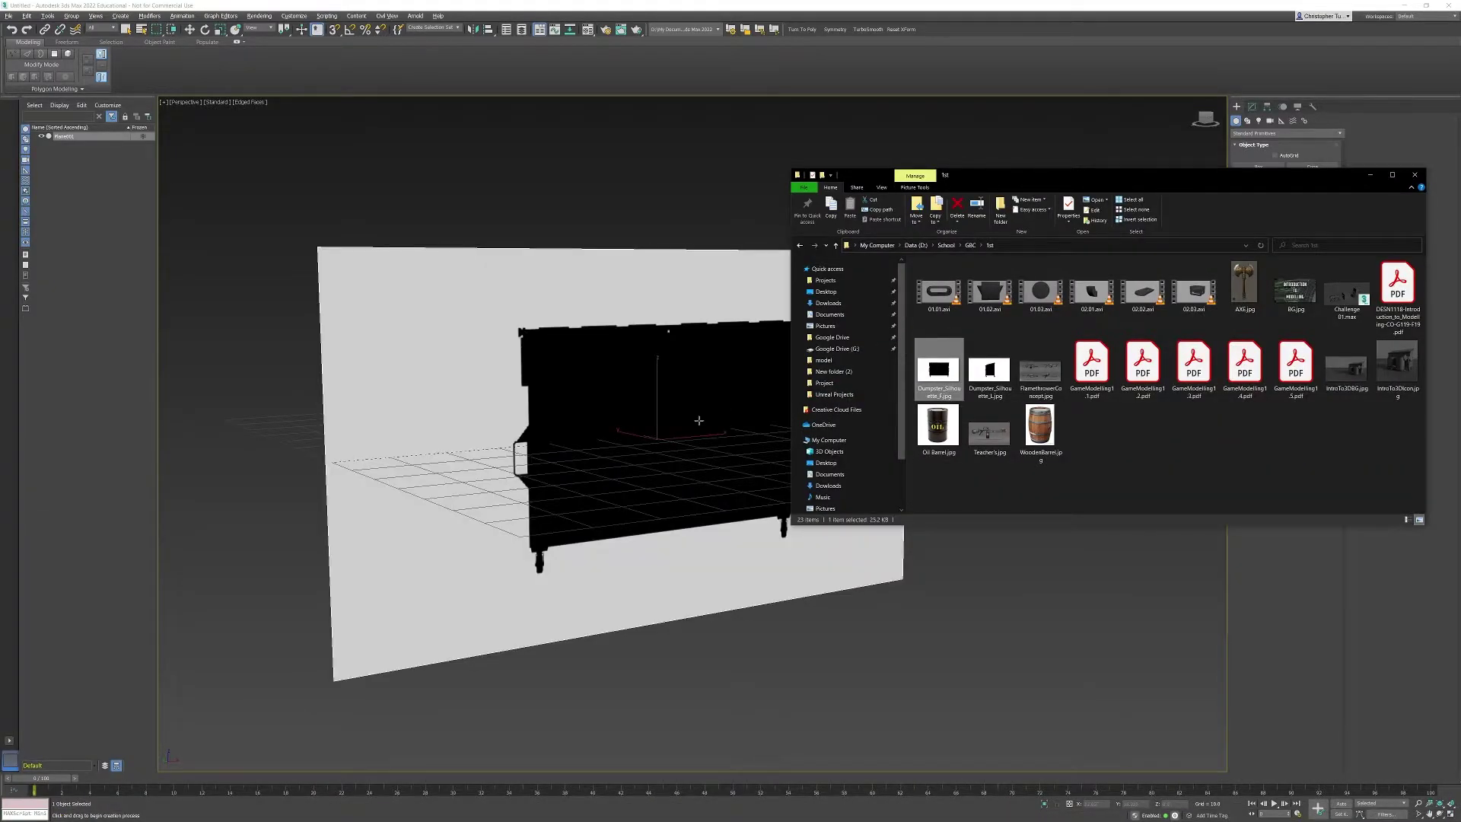
{"action": "left_click", "coordinate": [876, 3]}
{"action": "middle_click_drag", "start_coordinate": [910, 365], "coordinate": [669, 343], "text": "alt"}
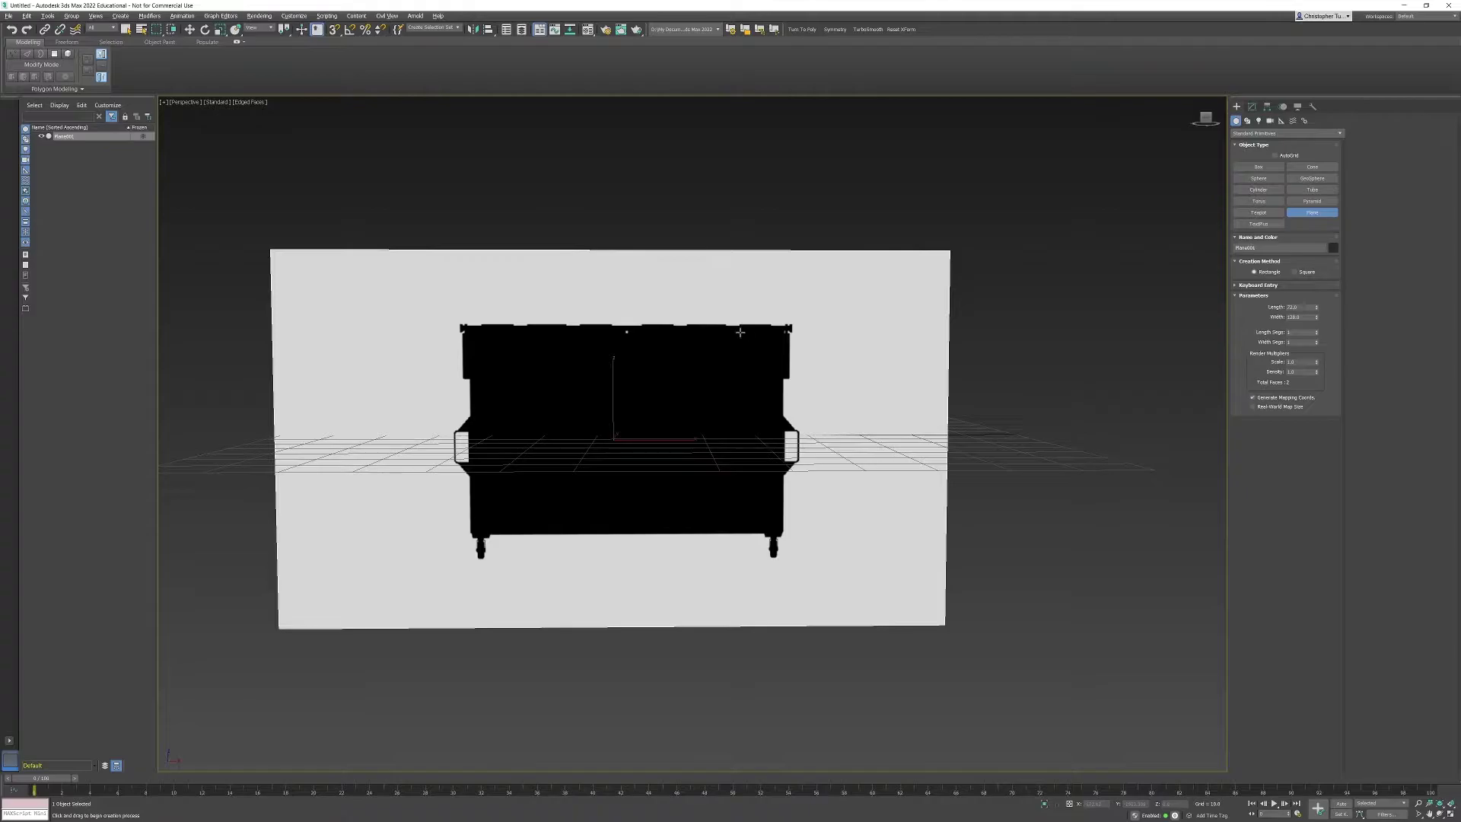
{"action": "middle_click_drag", "start_coordinate": [740, 332], "coordinate": [694, 335], "text": "alt"}
{"action": "scroll", "coordinate": [694, 335], "scroll_direction": "up", "scroll_amount": 4}
{"action": "middle_click_drag", "start_coordinate": [531, 478], "coordinate": [549, 341]}
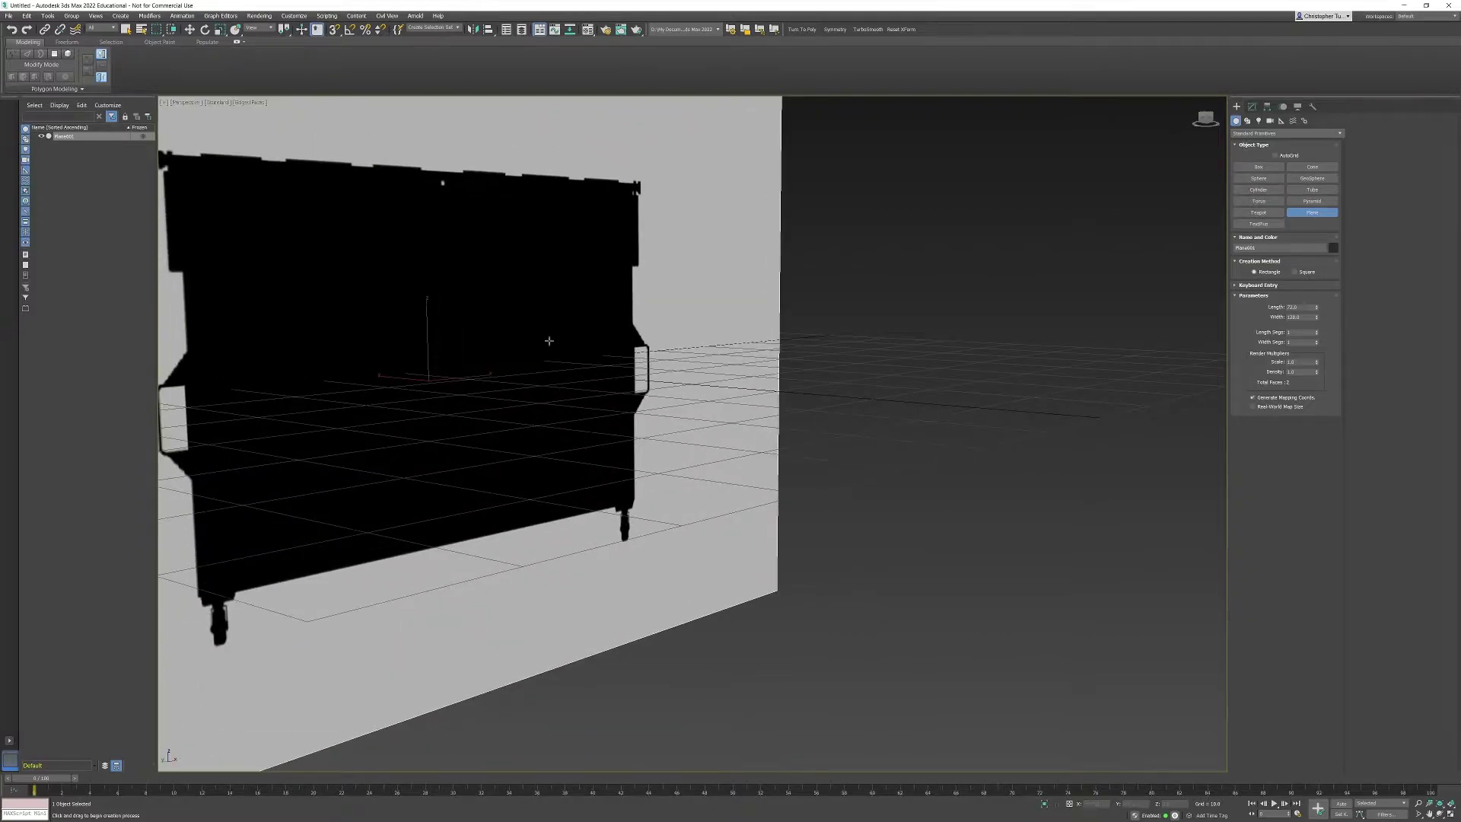
Activate the Move tool, maximize the Front viewport in shaded display and frame the textured plane
{"action": "middle_click_drag", "start_coordinate": [1006, 452], "coordinate": [893, 433], "text": "alt"}
{"action": "scroll", "coordinate": [845, 494], "scroll_direction": "down", "scroll_amount": 5}
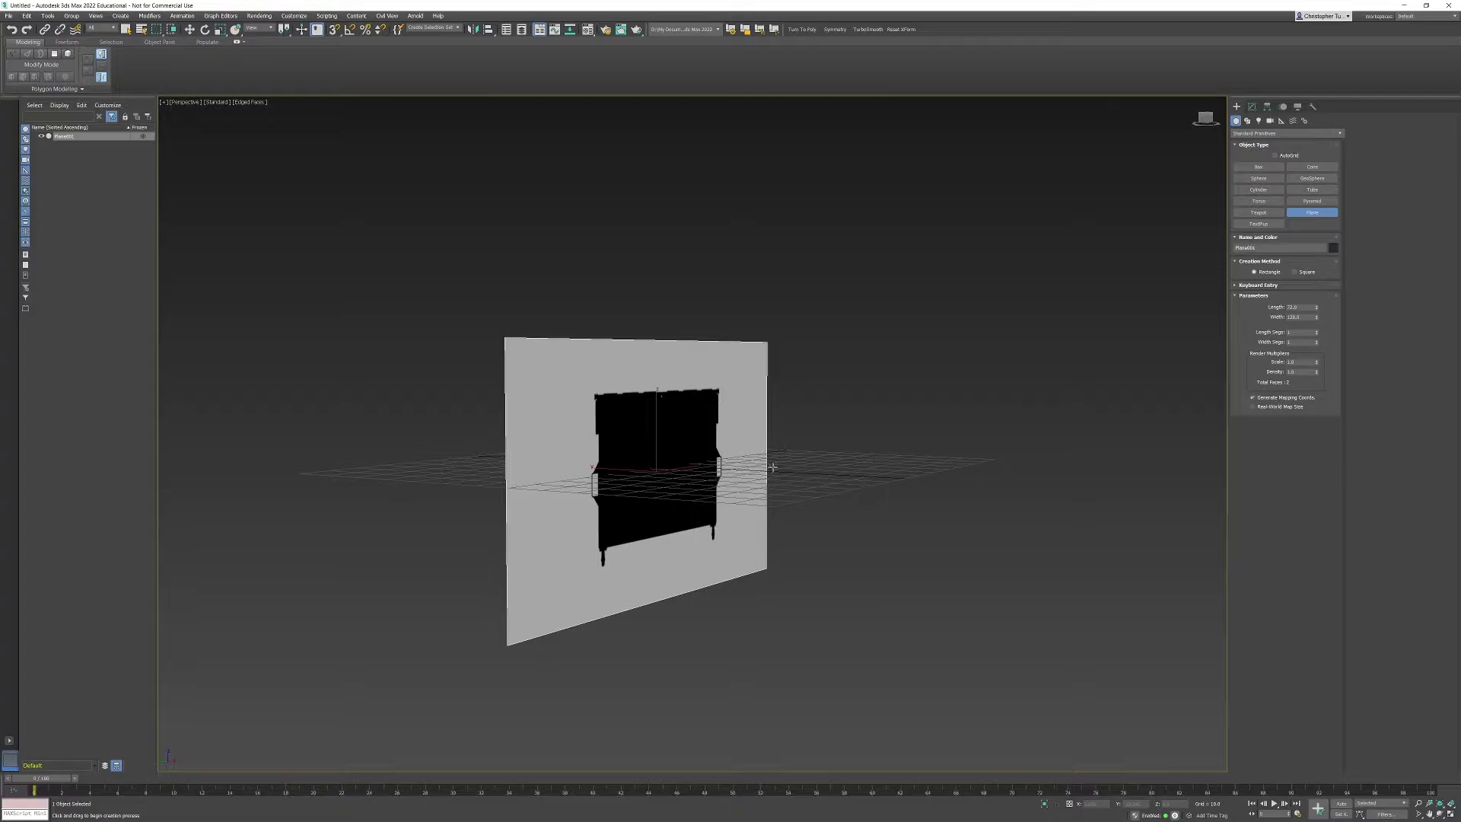
{"action": "middle_click_drag", "start_coordinate": [772, 467], "coordinate": [621, 465], "text": "alt"}
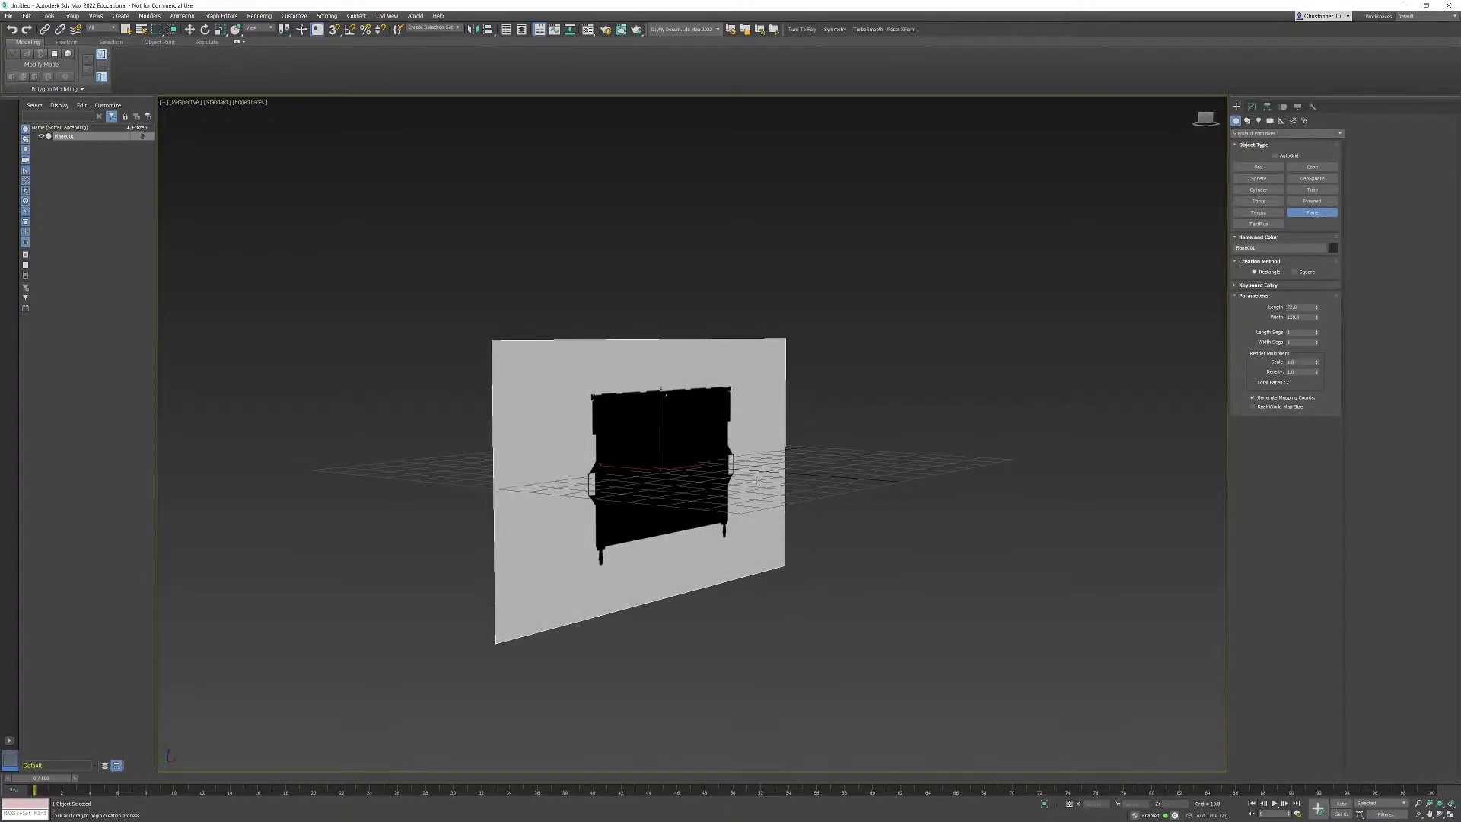
{"action": "middle_click_drag", "start_coordinate": [738, 479], "coordinate": [744, 442], "text": "alt"}
{"action": "key", "text": "w"}
{"action": "key", "text": "alt+w"}
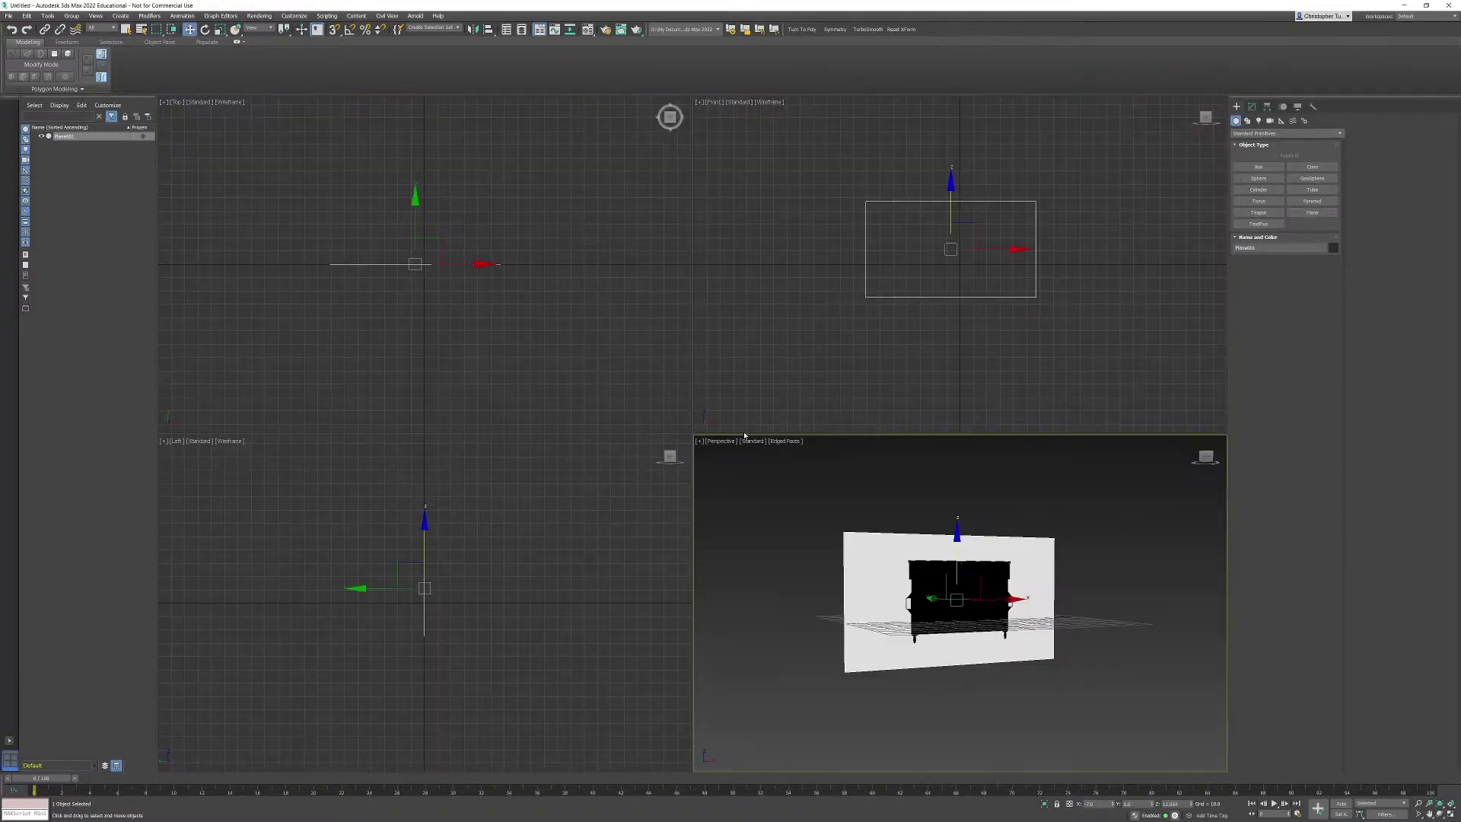
{"action": "right_click", "coordinate": [856, 418]}
{"action": "key", "text": "alt+w"}
{"action": "key", "text": "F3"}
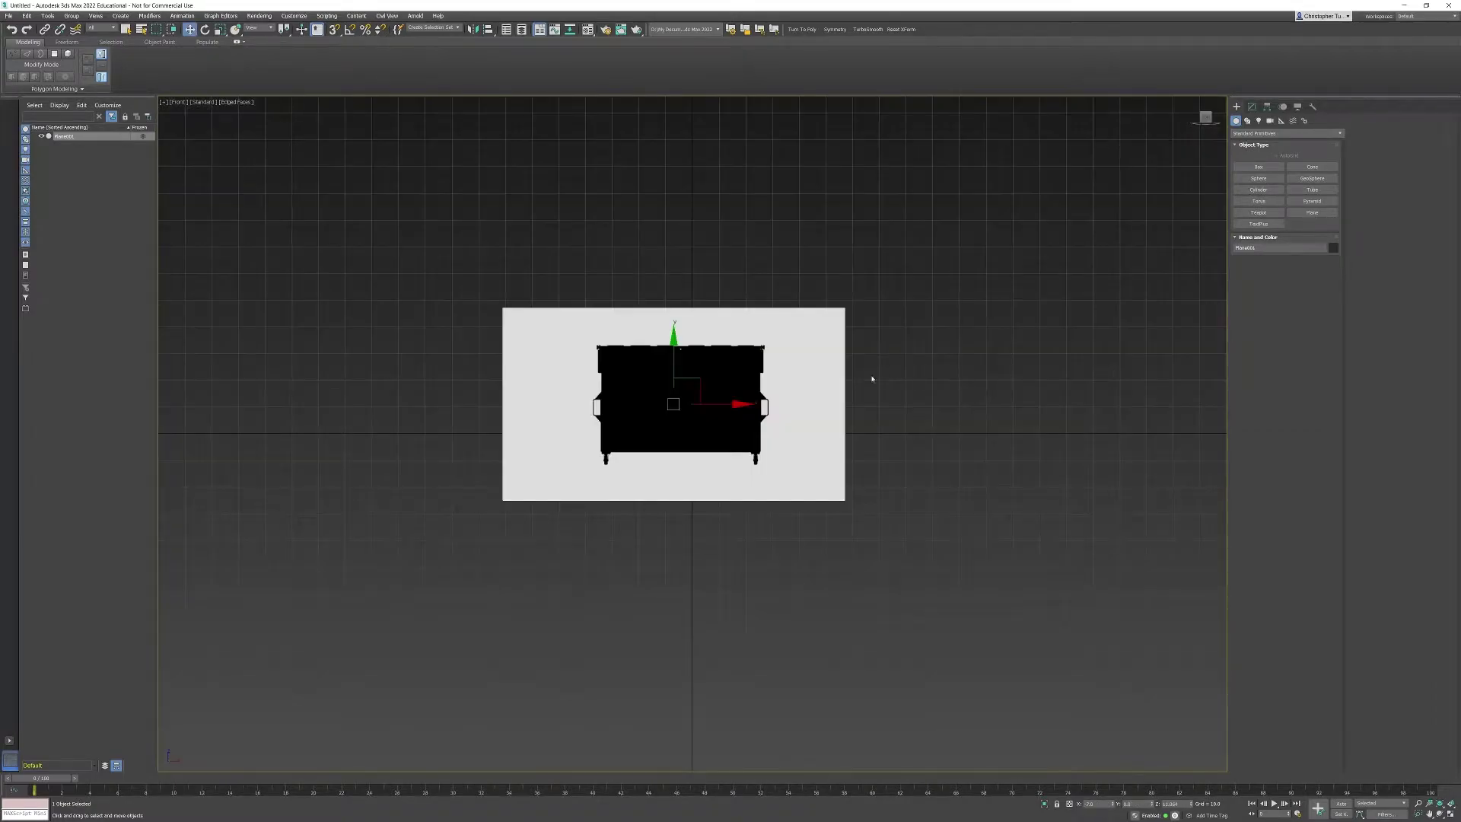
{"action": "key", "text": "z"}
{"action": "scroll", "coordinate": [760, 398], "scroll_direction": "down", "scroll_amount": 2}
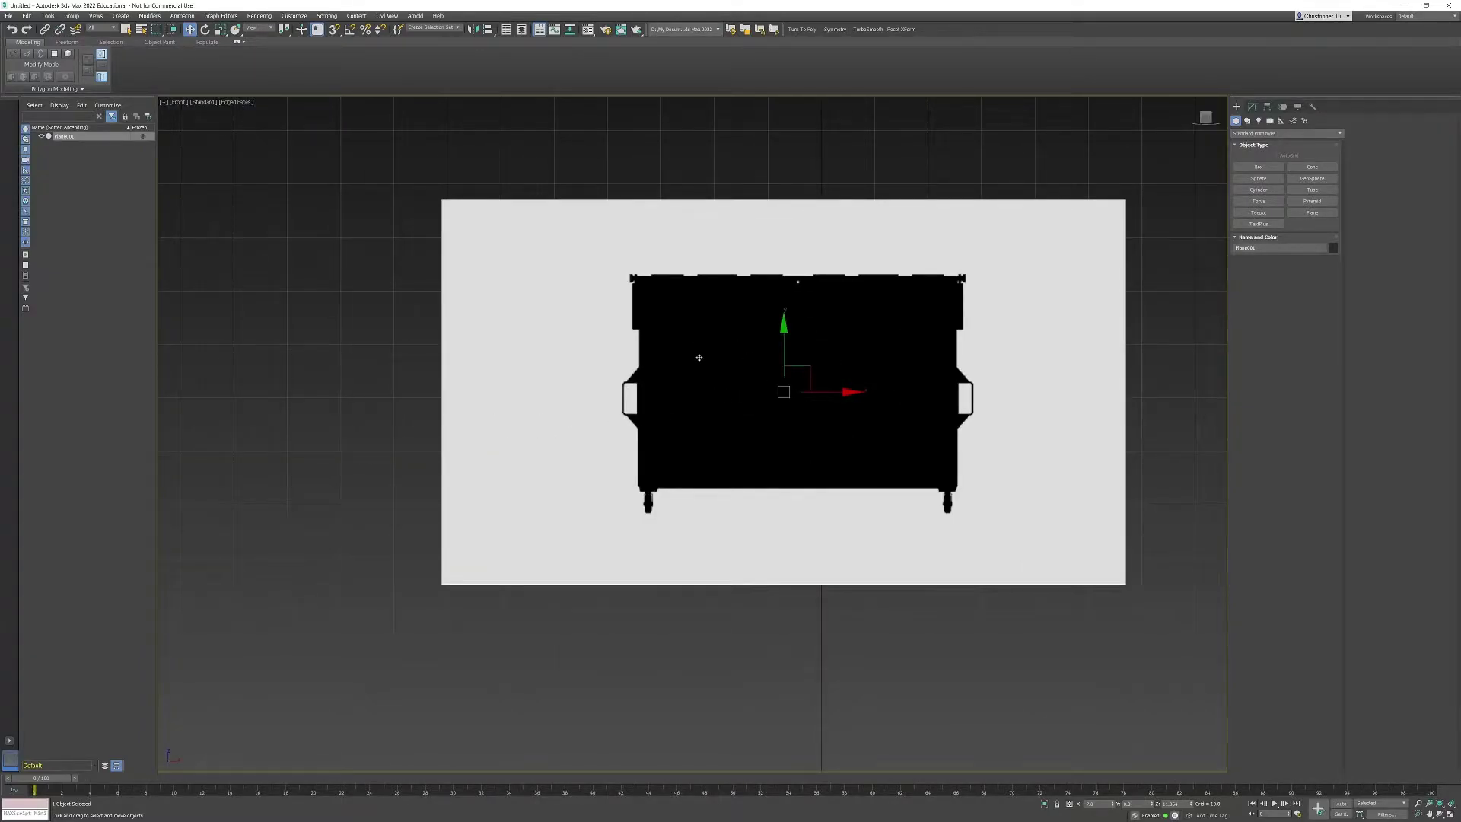
Move the plane back along its Y axis in the Perspective view, well behind the grid origin, and return to the maximized Front view
{"action": "key", "text": "alt+w"}
{"action": "middle_click_drag", "start_coordinate": [918, 519], "coordinate": [1032, 530], "text": "alt"}
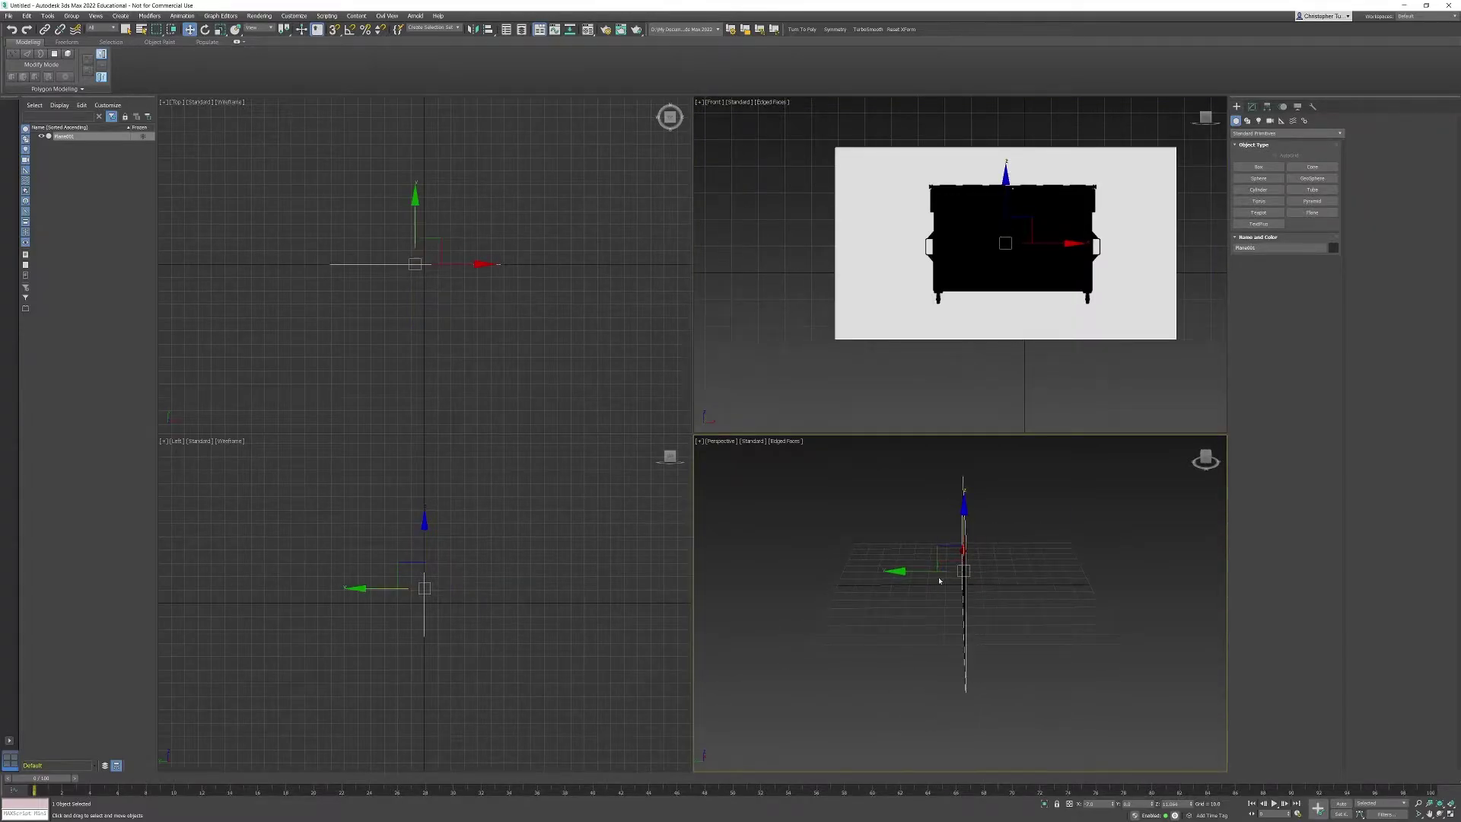
{"action": "middle_click_drag", "start_coordinate": [992, 585], "coordinate": [973, 591]}
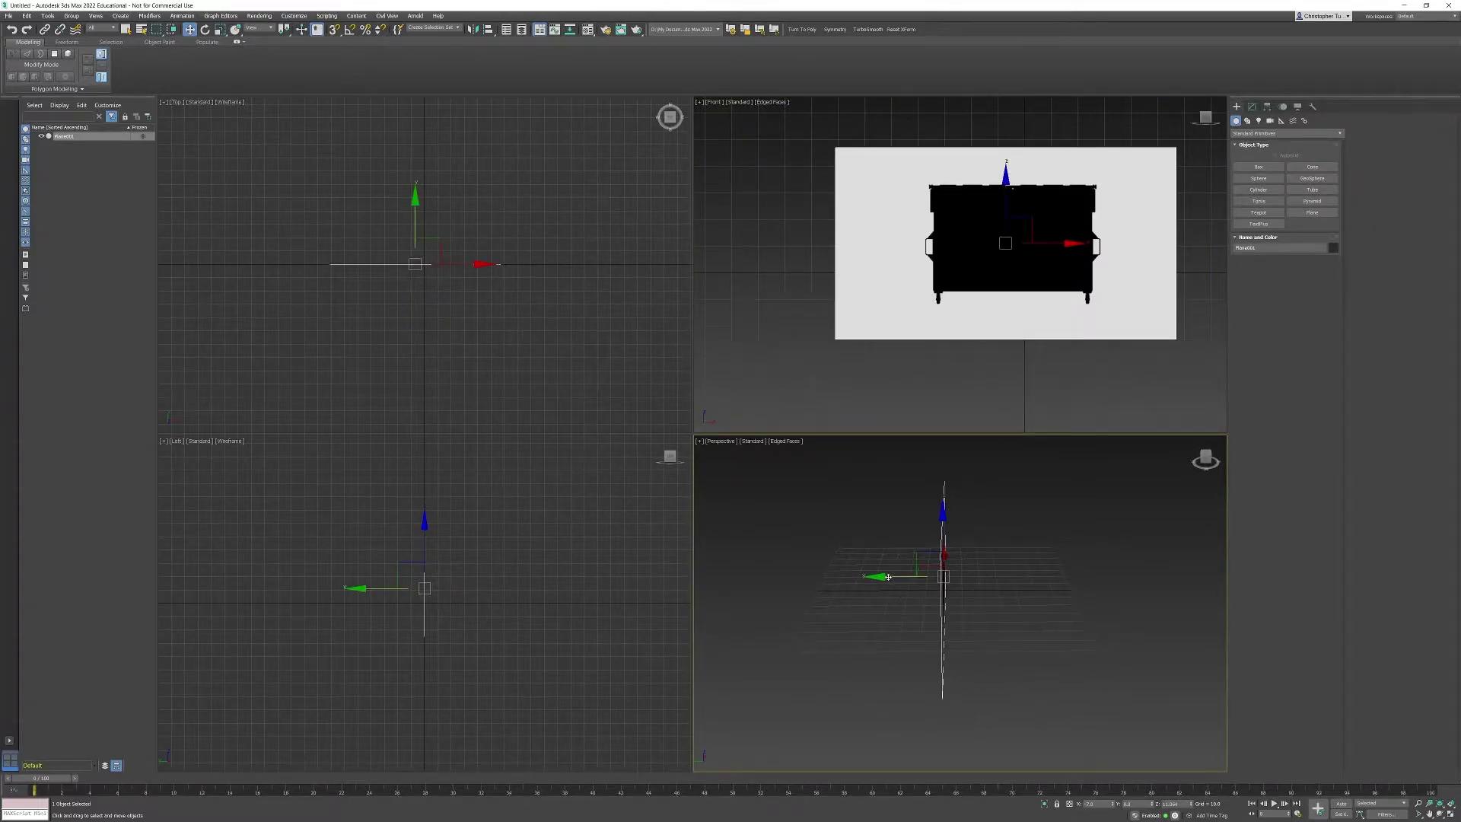
{"action": "mouse_move", "coordinate": [887, 577]}
{"action": "left_mouse_down"}
{"action": "mouse_move", "coordinate": [997, 583]}
{"action": "mouse_move", "coordinate": [869, 588]}
{"action": "left_mouse_up"}
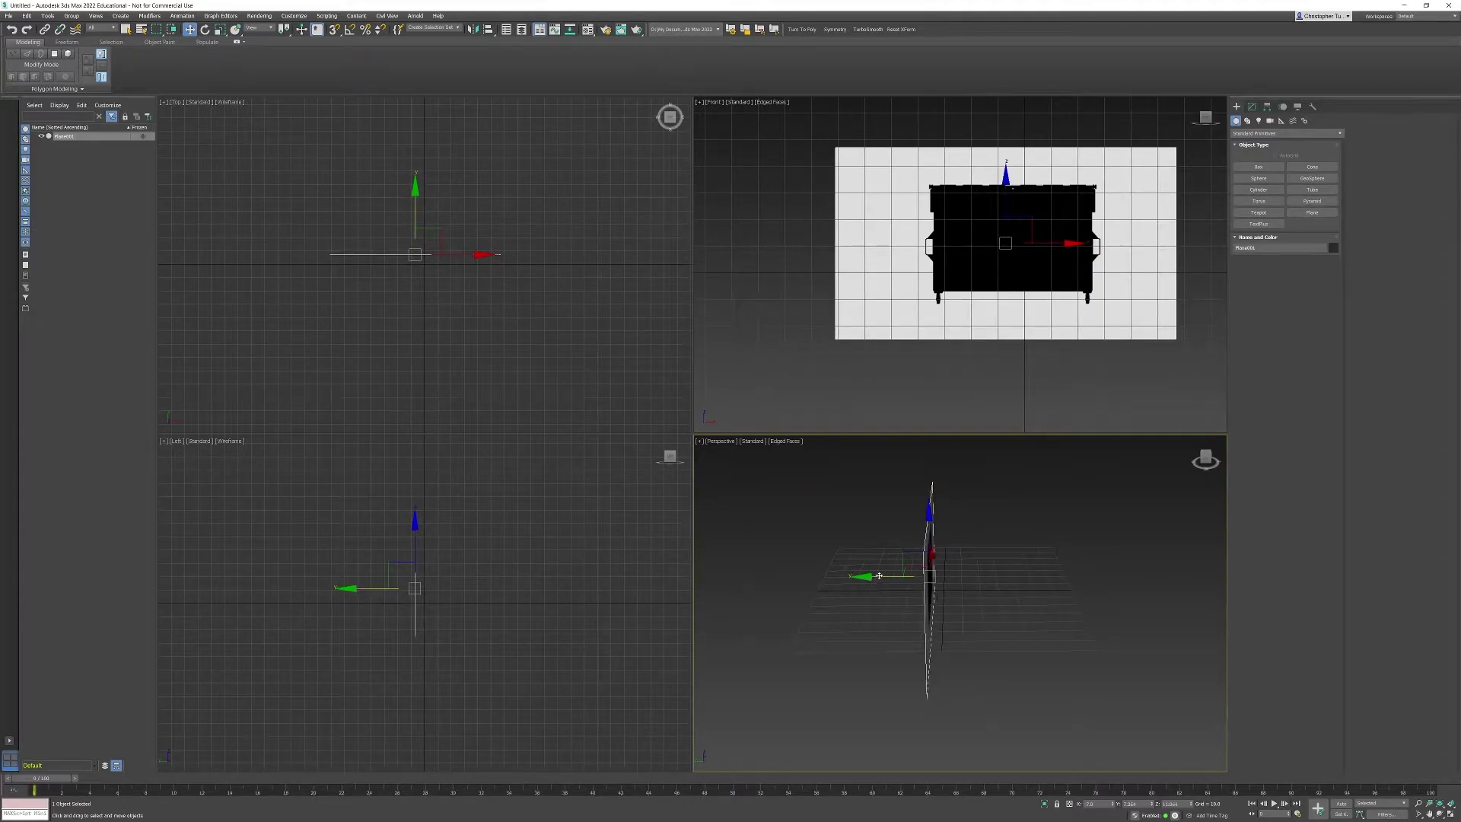
{"action": "left_click_drag", "start_coordinate": [879, 576], "coordinate": [751, 577]}
{"action": "key", "text": "alt+w"}
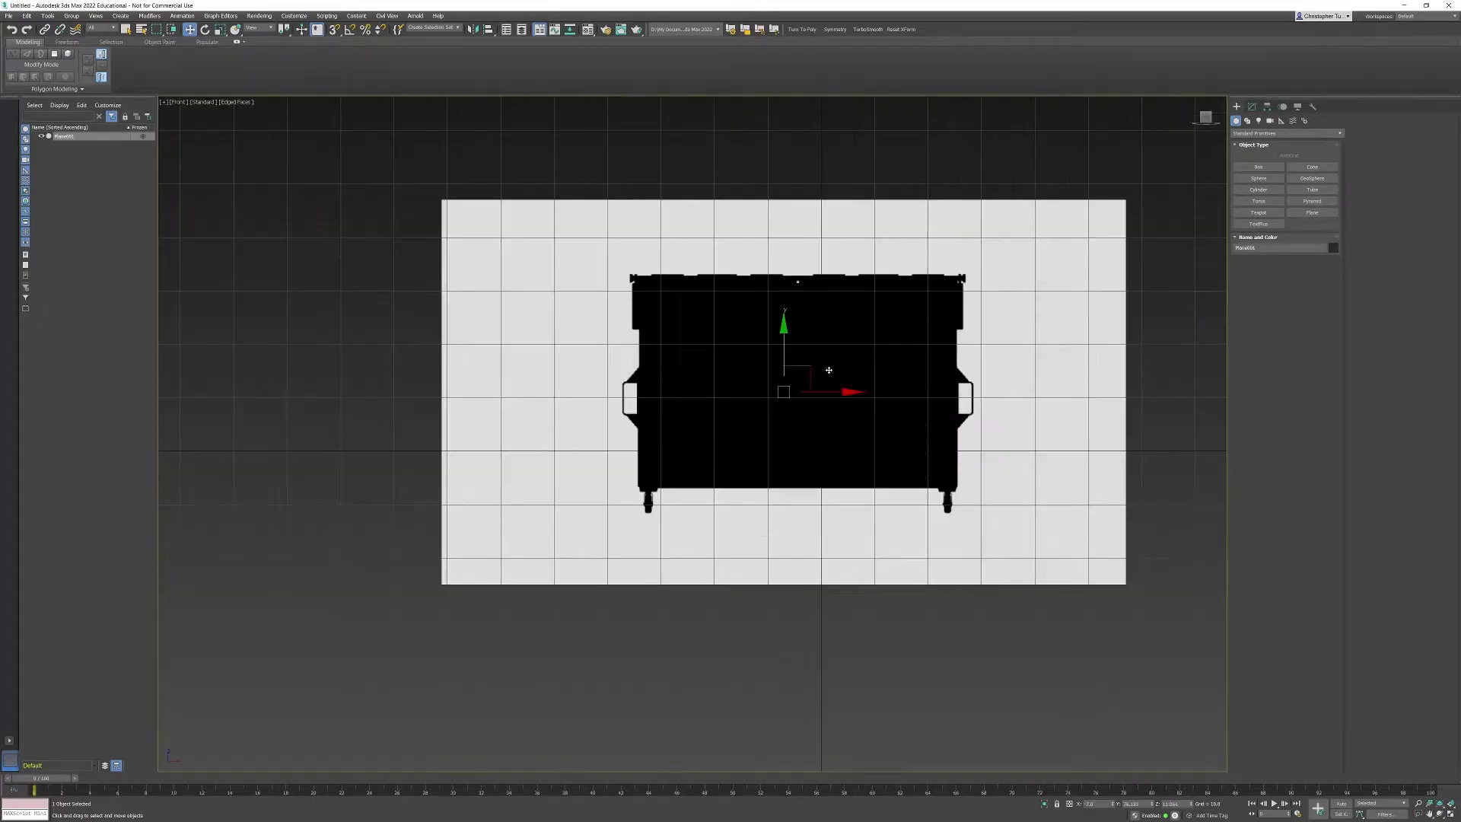
Move the plane up along the vertical axis until the silhouette's caster bottoms rest on the horizontal origin line
{"action": "scroll", "coordinate": [776, 430], "scroll_direction": "up", "scroll_amount": 5}
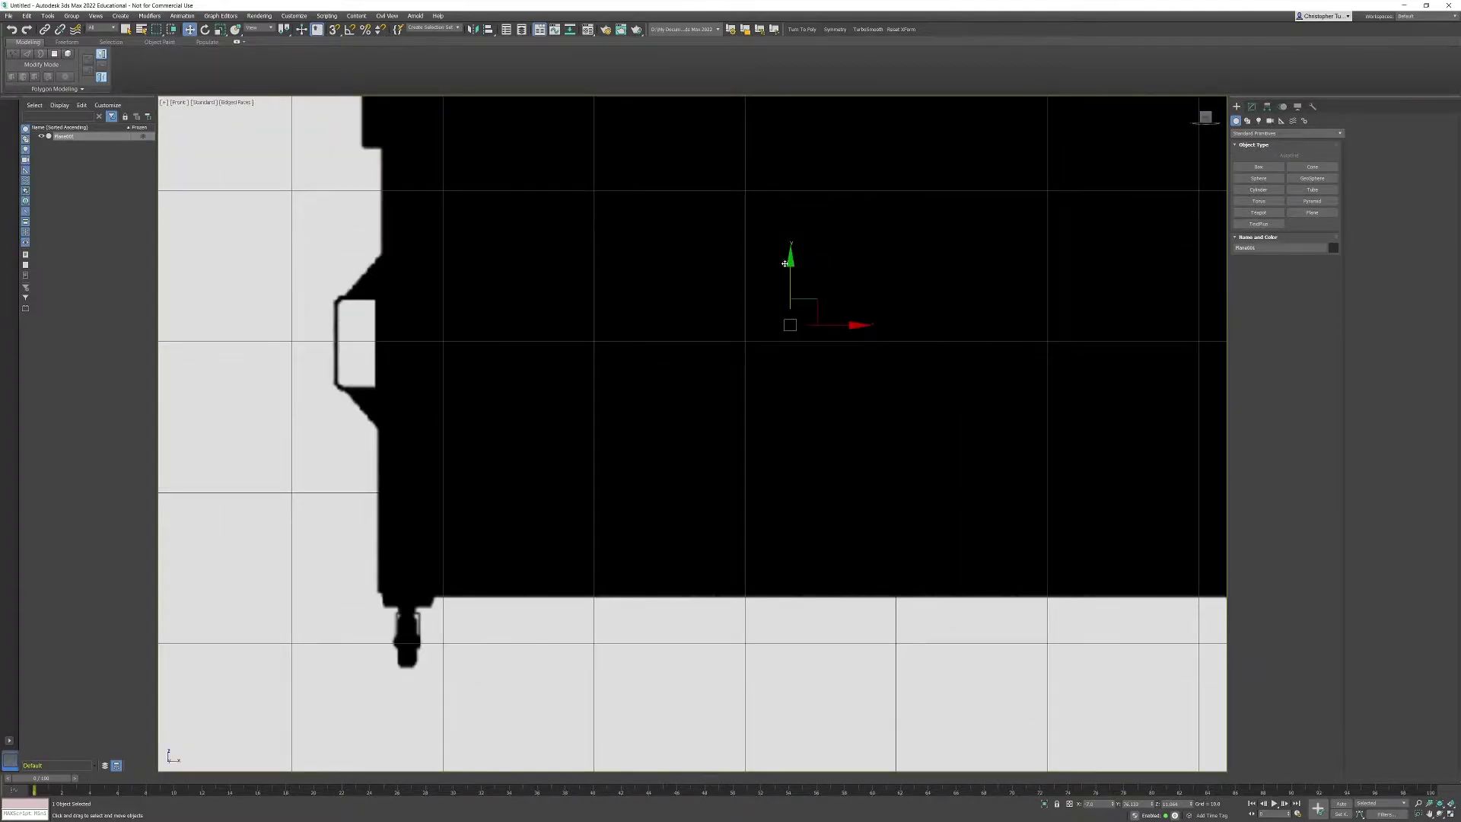
{"action": "left_click_drag", "start_coordinate": [789, 263], "coordinate": [789, 86]}
{"action": "scroll", "coordinate": [781, 265], "scroll_direction": "down", "scroll_amount": 1}
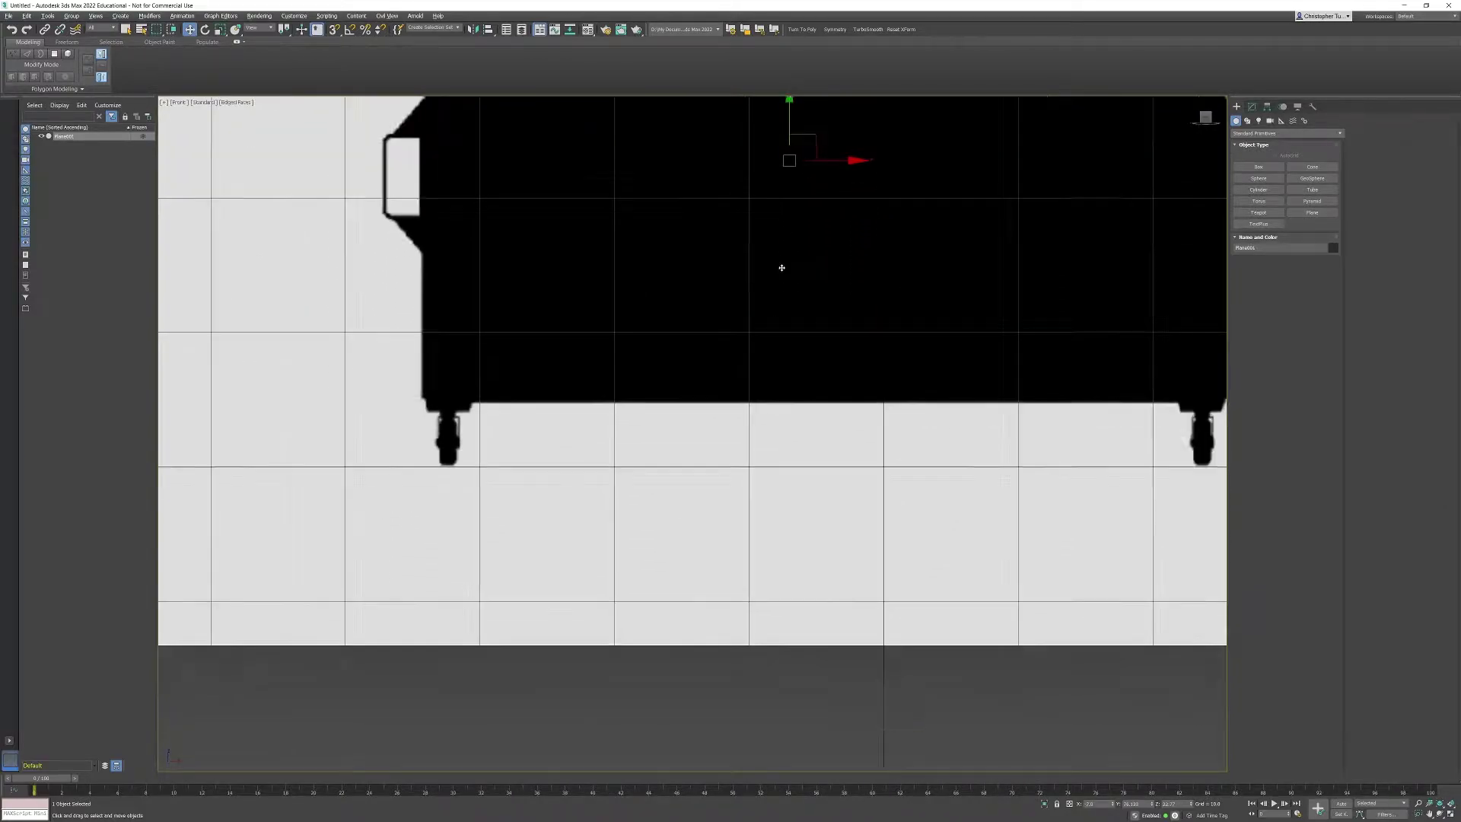
{"action": "scroll", "coordinate": [781, 268], "scroll_direction": "down", "scroll_amount": 4}
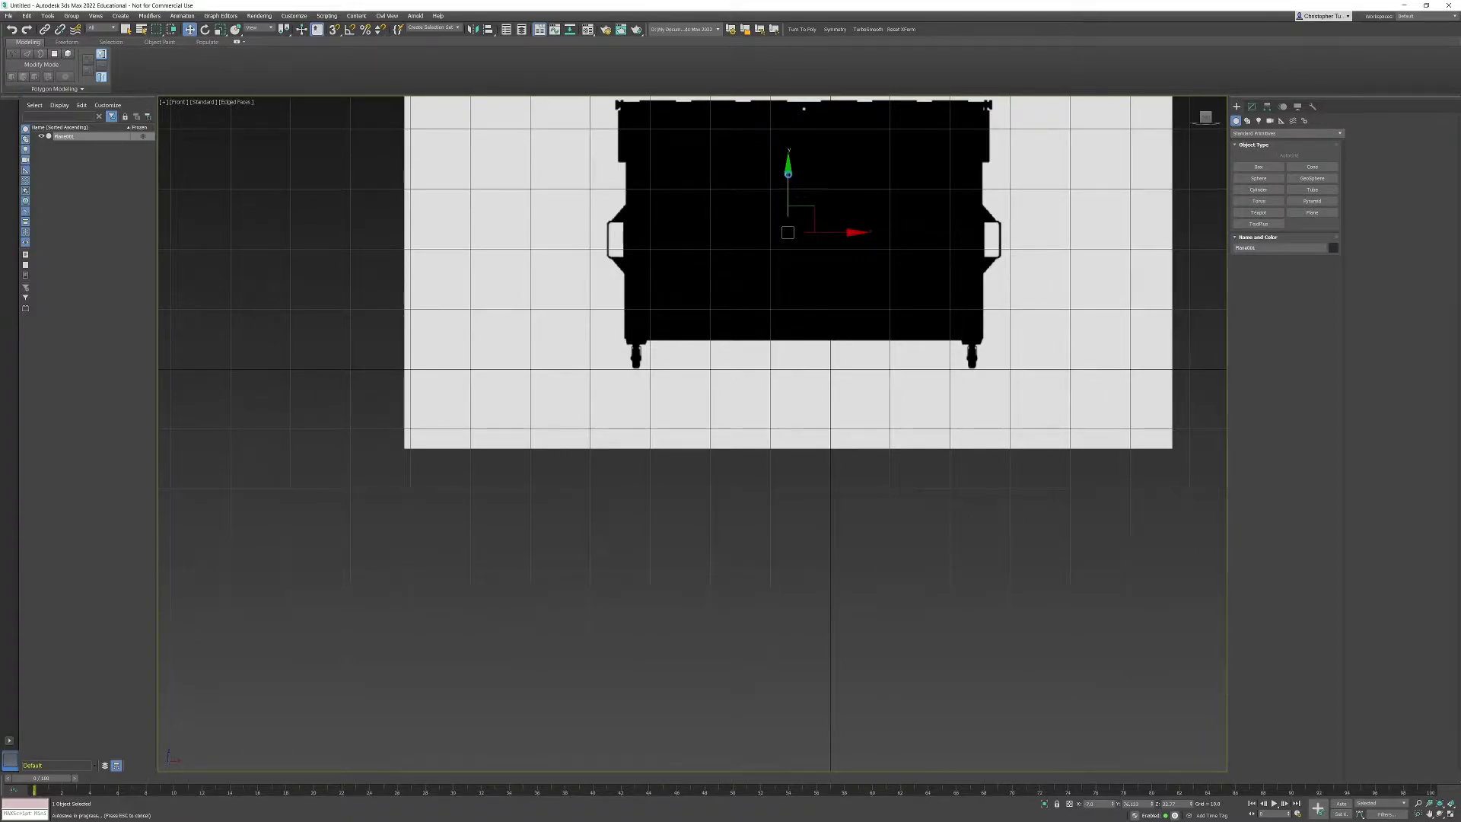
{"action": "left_click_drag", "start_coordinate": [789, 173], "coordinate": [788, 175]}
{"action": "right_click", "coordinate": [731, 329]}
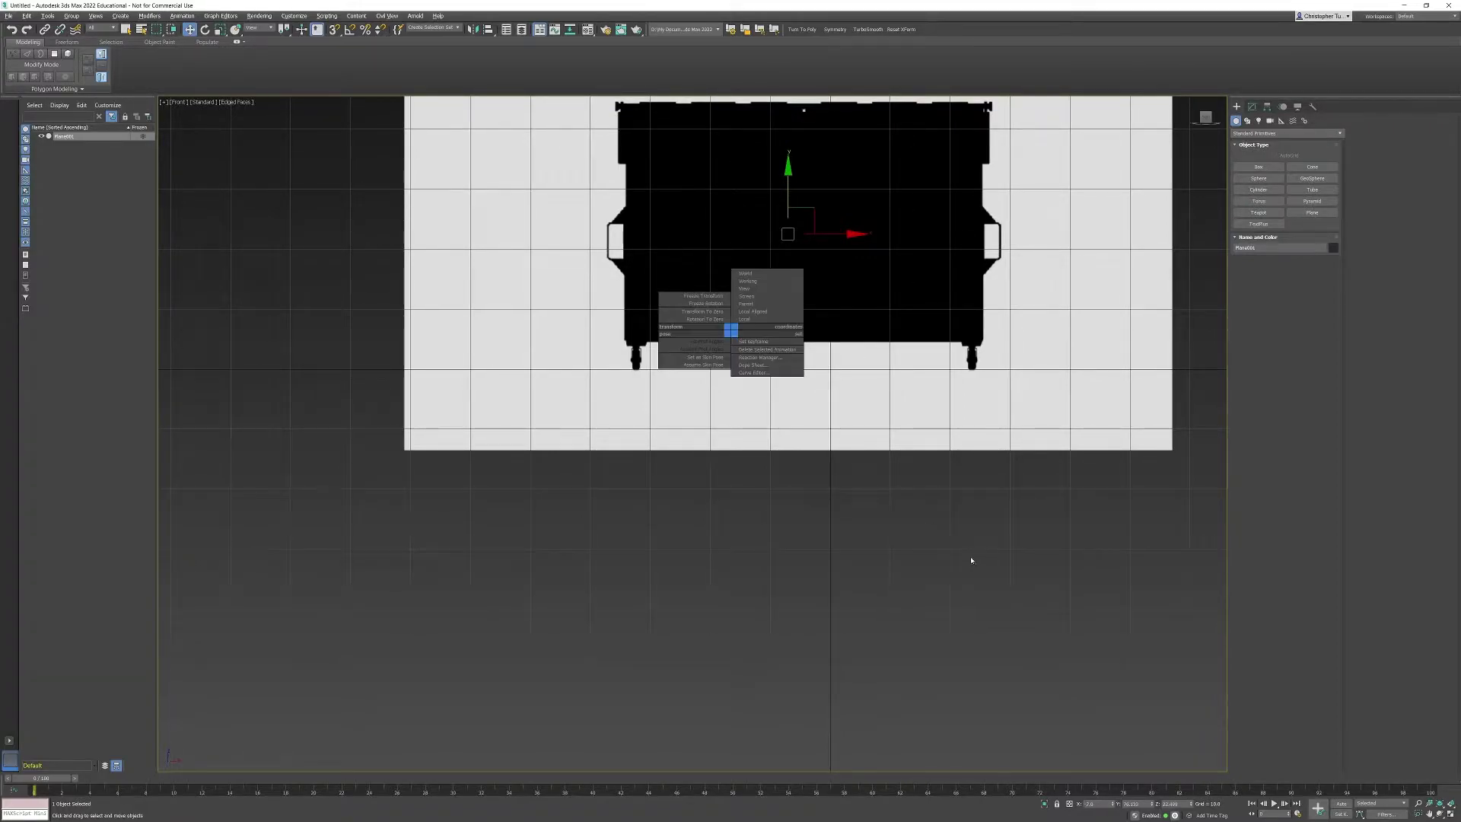
{"action": "left_click", "coordinate": [972, 561]}
{"action": "scroll", "coordinate": [627, 380], "scroll_direction": "up", "scroll_amount": 8}
{"action": "scroll", "coordinate": [806, 349], "scroll_direction": "down", "scroll_amount": 8}
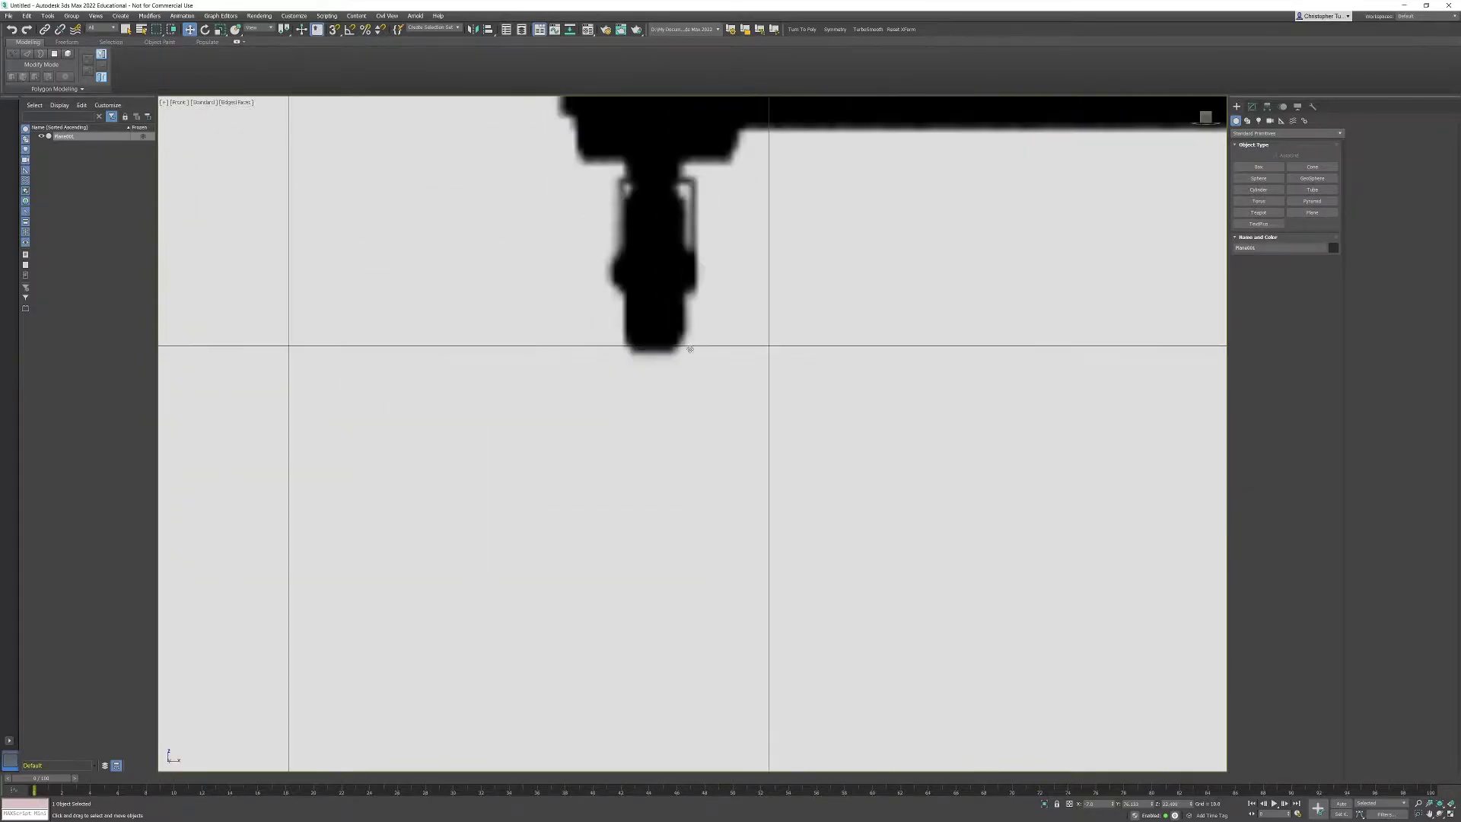
Move the plane horizontally in the Front view so the small hole at the silhouette's top centre aligns with the vertical origin line
{"action": "middle_click_drag", "start_coordinate": [806, 349], "coordinate": [794, 428], "text": "alt"}
{"action": "key", "text": "f"}
{"action": "left_click_drag", "start_coordinate": [813, 478], "coordinate": [841, 484]}
{"action": "scroll", "coordinate": [825, 426], "scroll_direction": "up", "scroll_amount": 12}
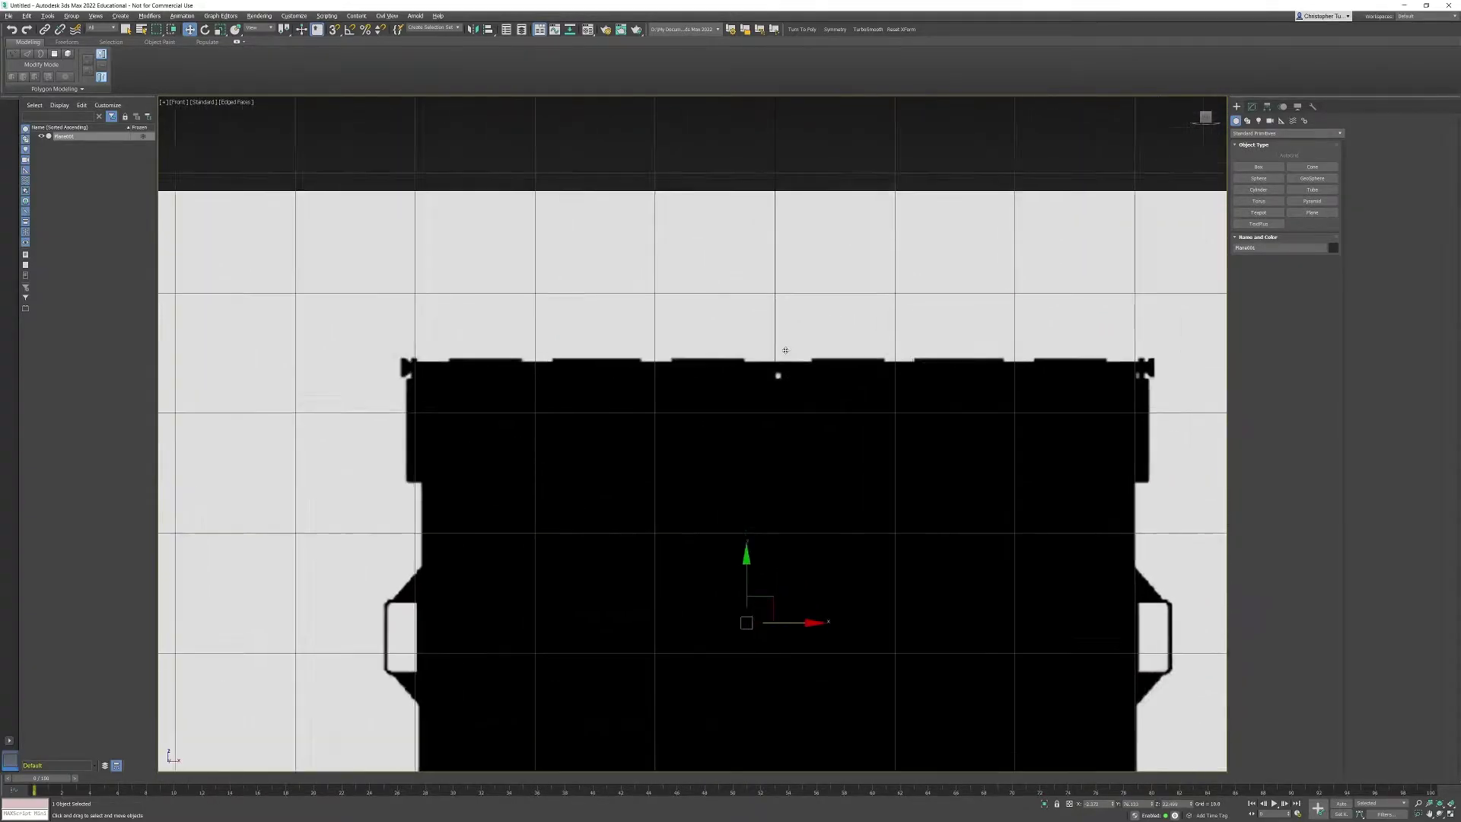
{"action": "scroll", "coordinate": [820, 399], "scroll_direction": "up", "scroll_amount": 4}
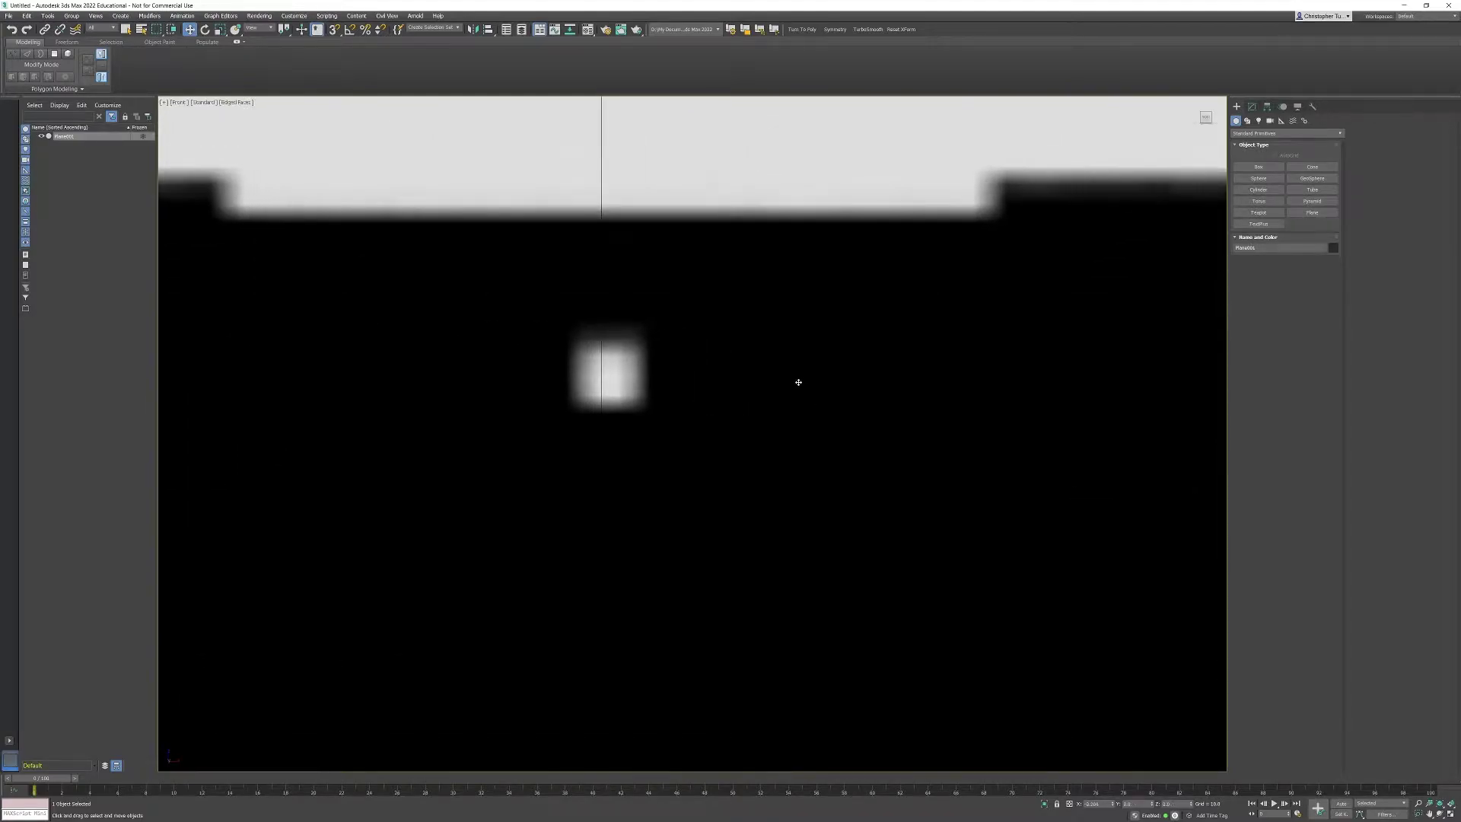
{"action": "left_click_drag", "start_coordinate": [798, 382], "coordinate": [795, 385]}
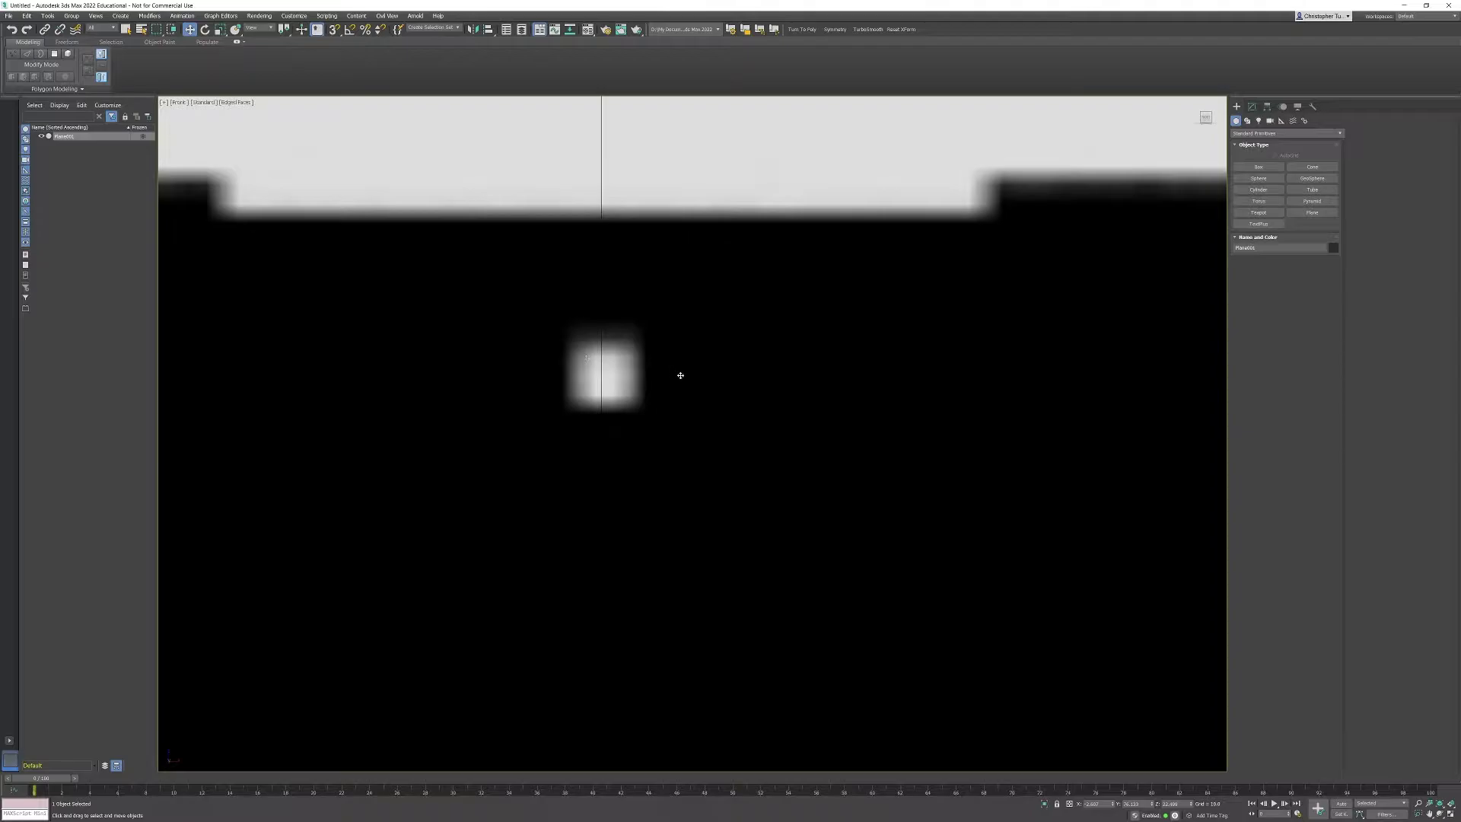
{"action": "scroll", "coordinate": [676, 381], "scroll_direction": "down", "scroll_amount": 3}
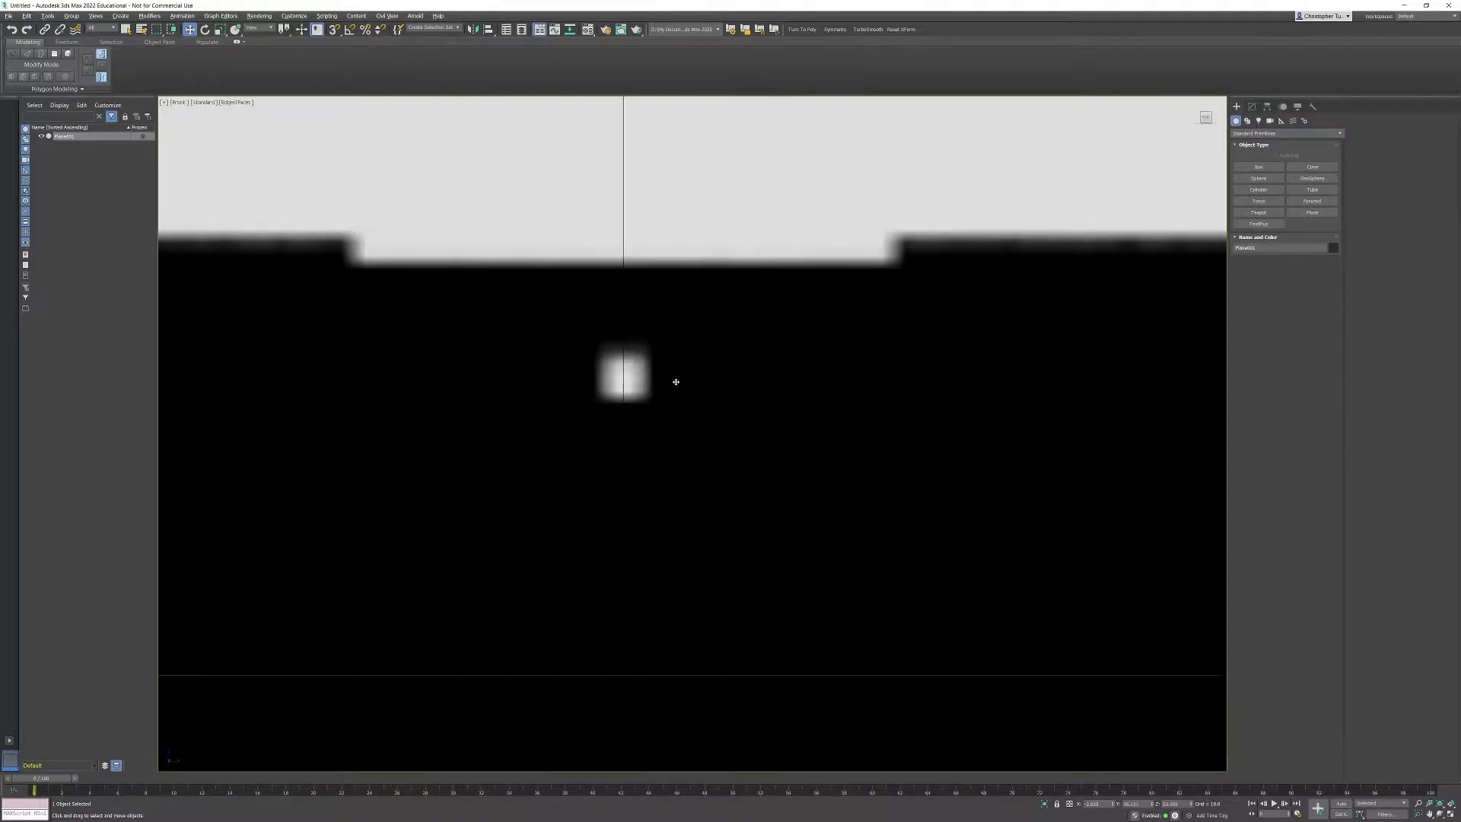
{"action": "scroll", "coordinate": [676, 381], "scroll_direction": "down", "scroll_amount": 10}
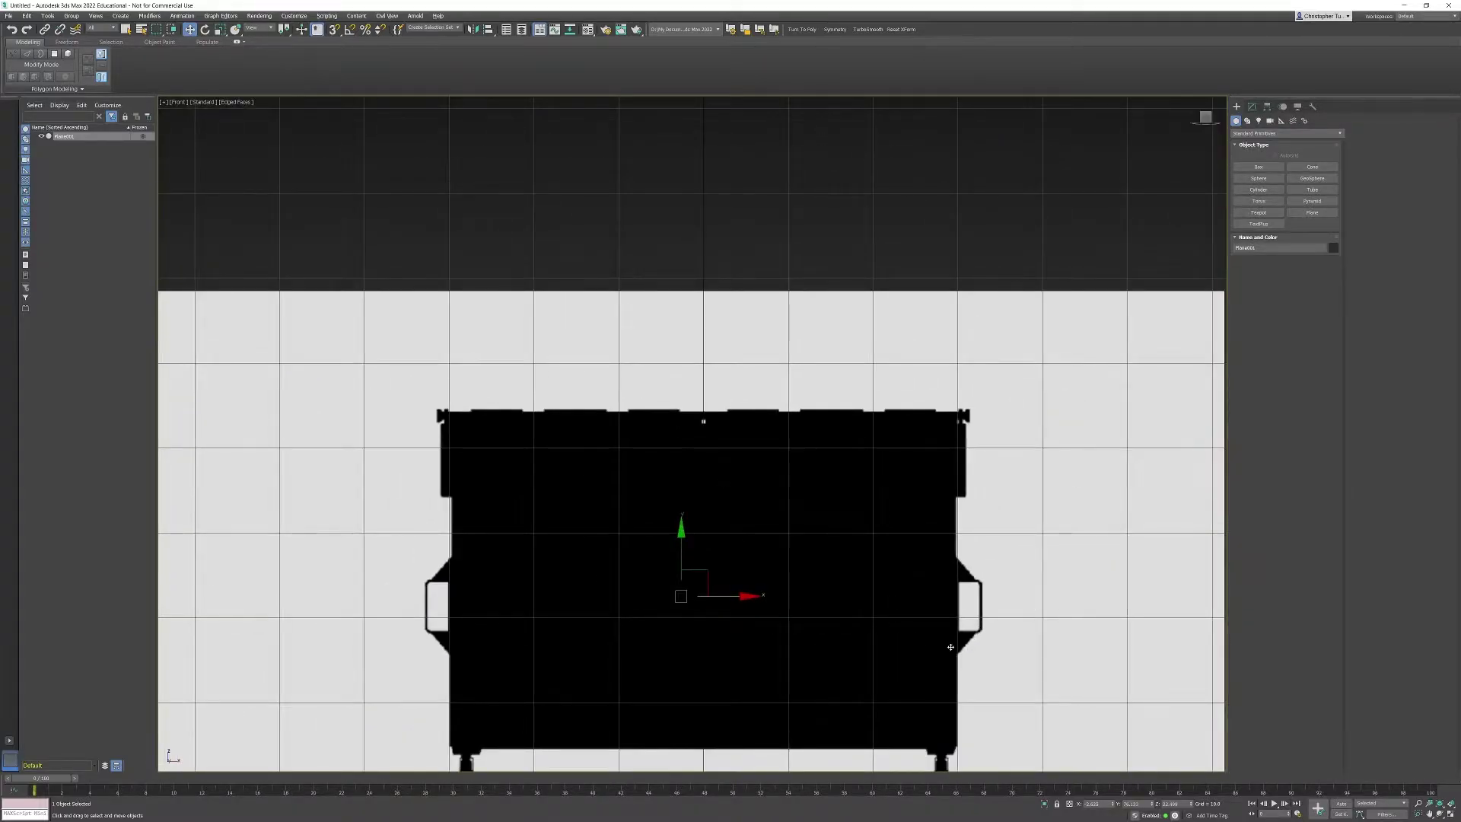
Check the plane in perspective and inspect the right caster's placement and texture sharpness up close in the Front view
{"action": "key", "text": "p"}
{"action": "middle_click_drag", "start_coordinate": [950, 646], "coordinate": [865, 544], "text": "alt"}
{"action": "key", "text": "f"}
{"action": "key", "text": "f"}
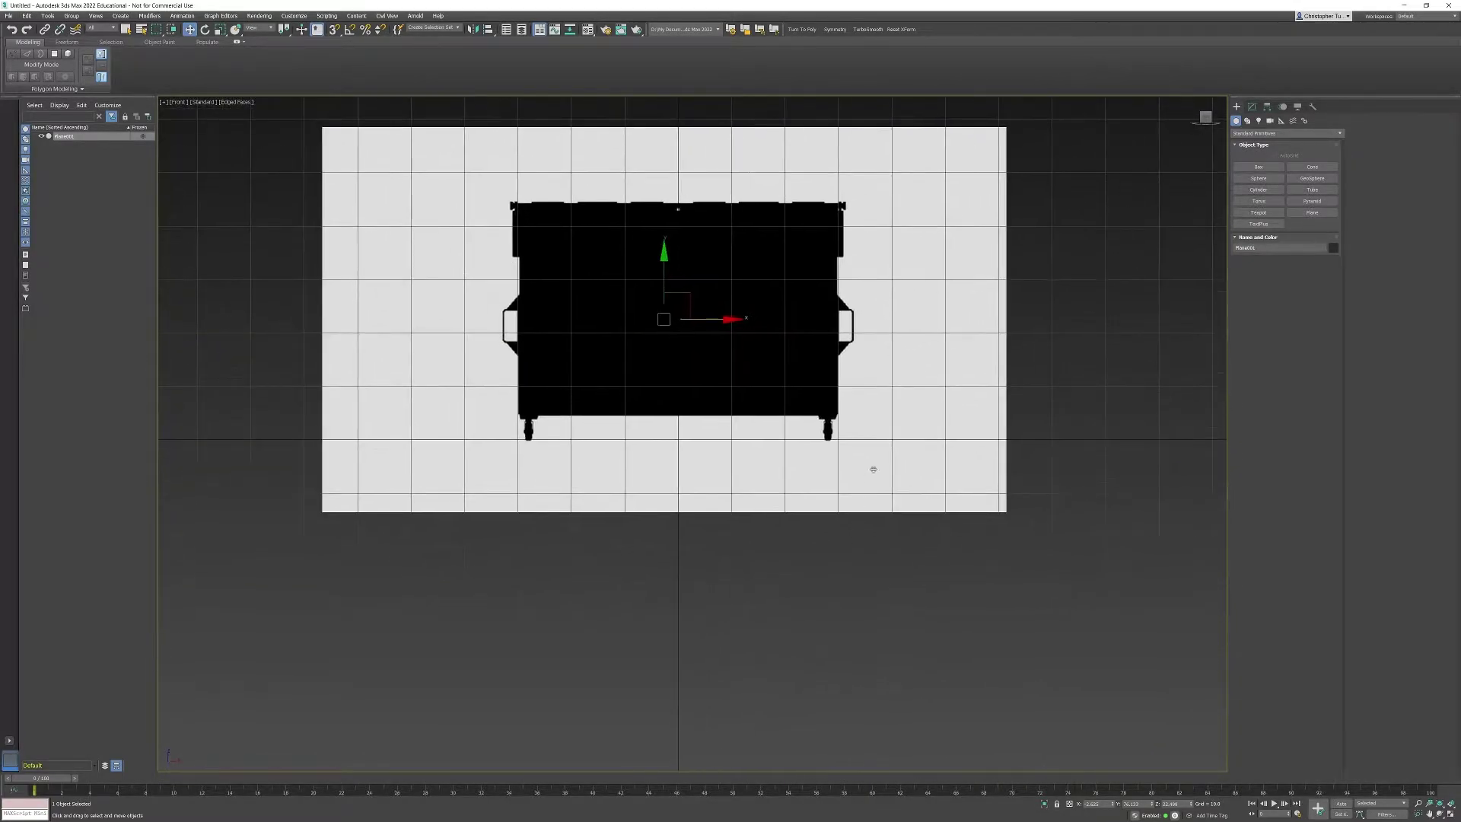
{"action": "scroll", "coordinate": [846, 435], "scroll_direction": "up", "scroll_amount": 12}
{"action": "scroll", "coordinate": [642, 442], "scroll_direction": "down", "scroll_amount": 2}
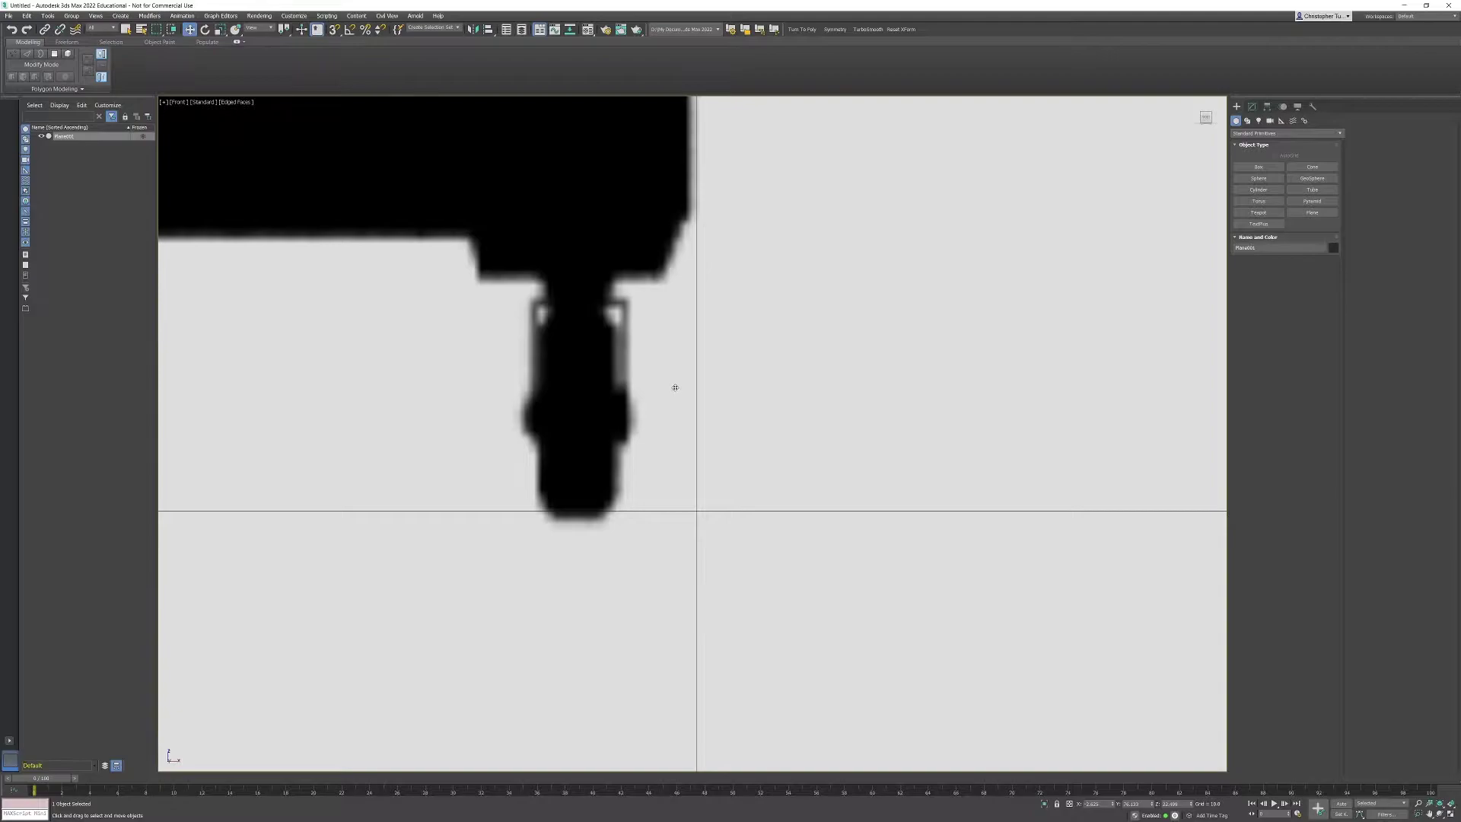
{"action": "middle_click_drag", "start_coordinate": [675, 387], "coordinate": [786, 411]}
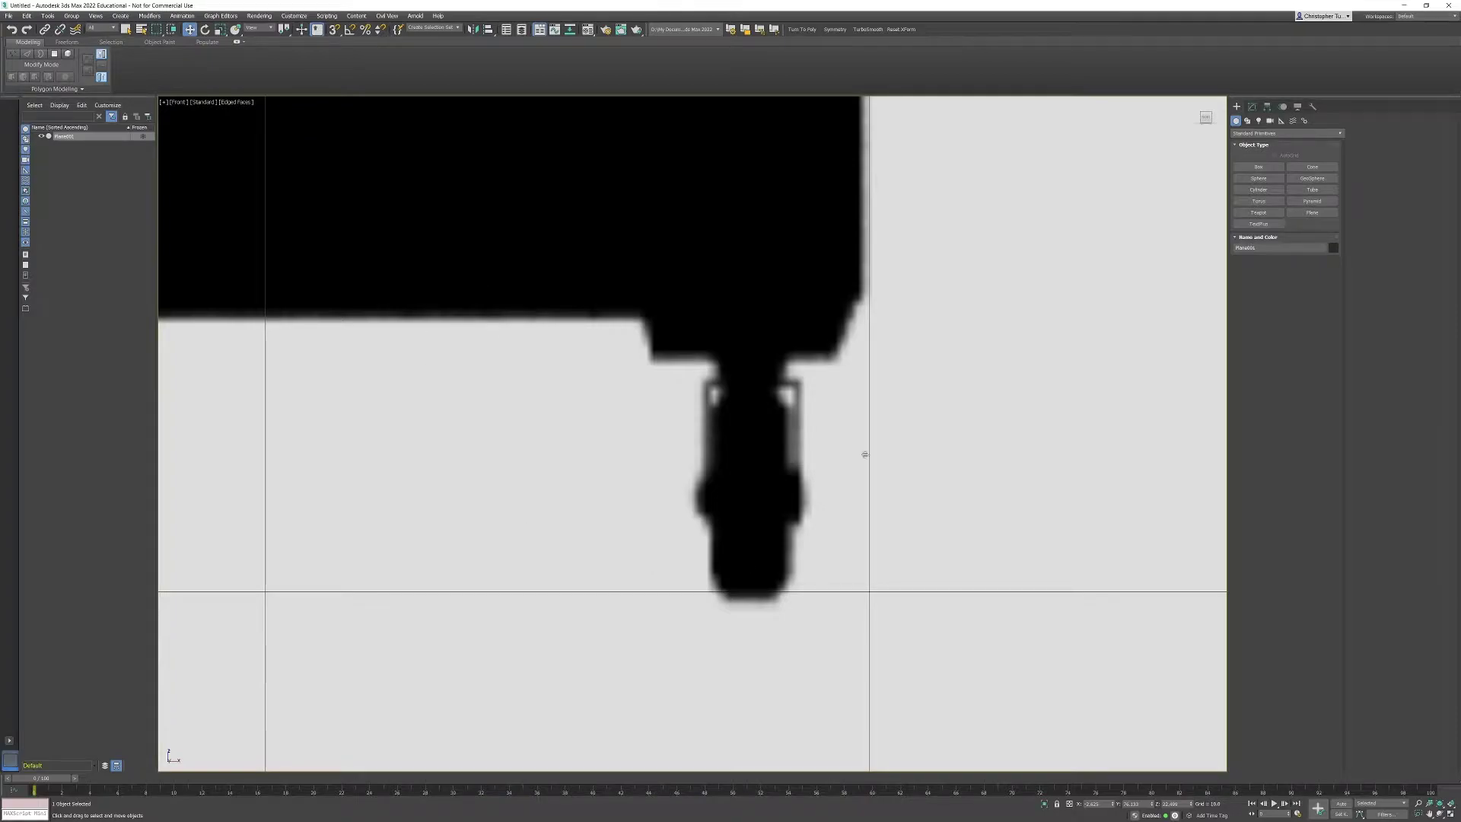
Review the maximum texture display resolutions in the viewport's Display Performance configuration and accept the dialog
{"action": "left_click", "coordinate": [165, 102]}
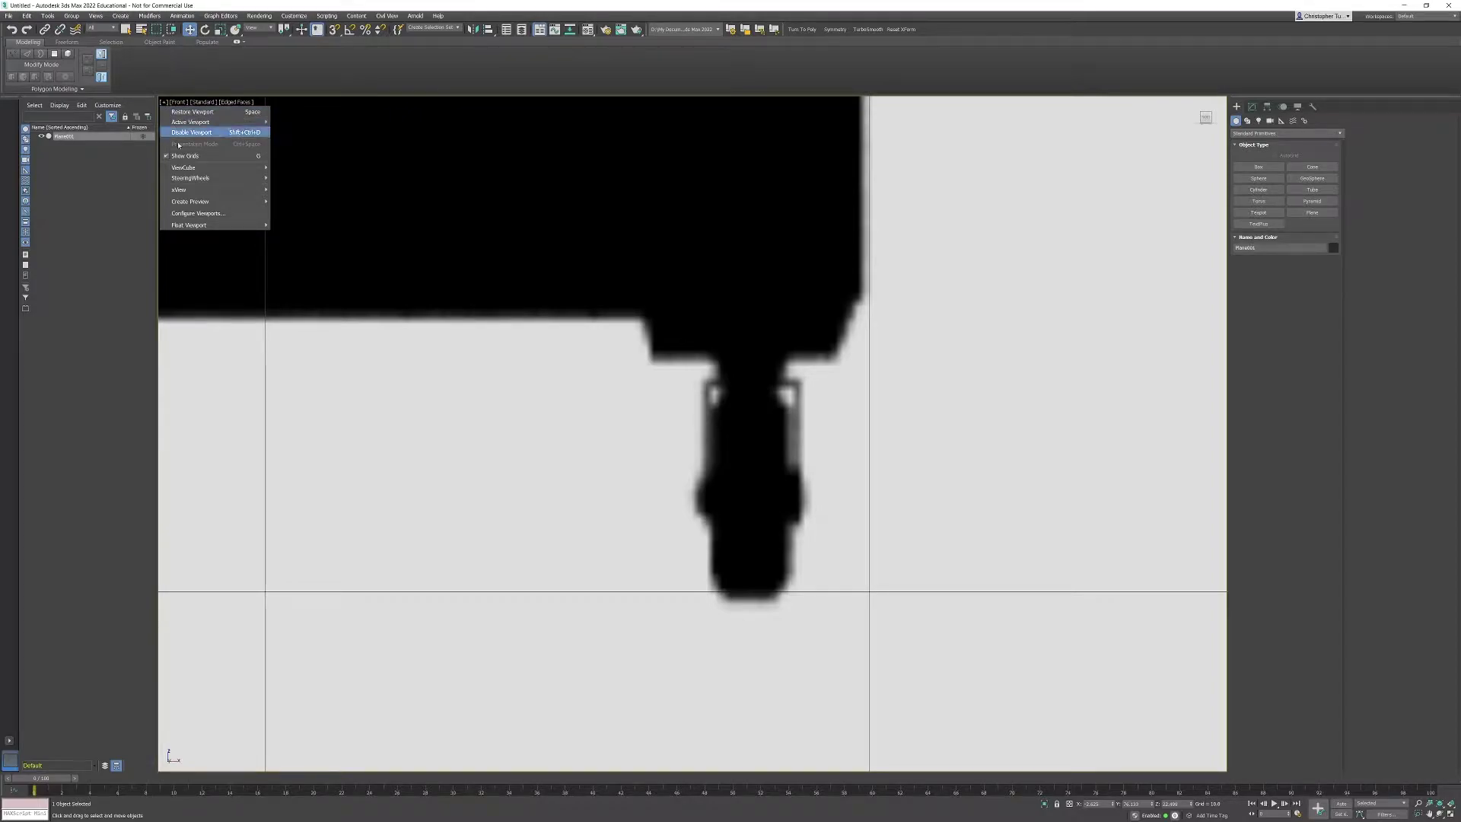
{"action": "left_click", "coordinate": [195, 215]}
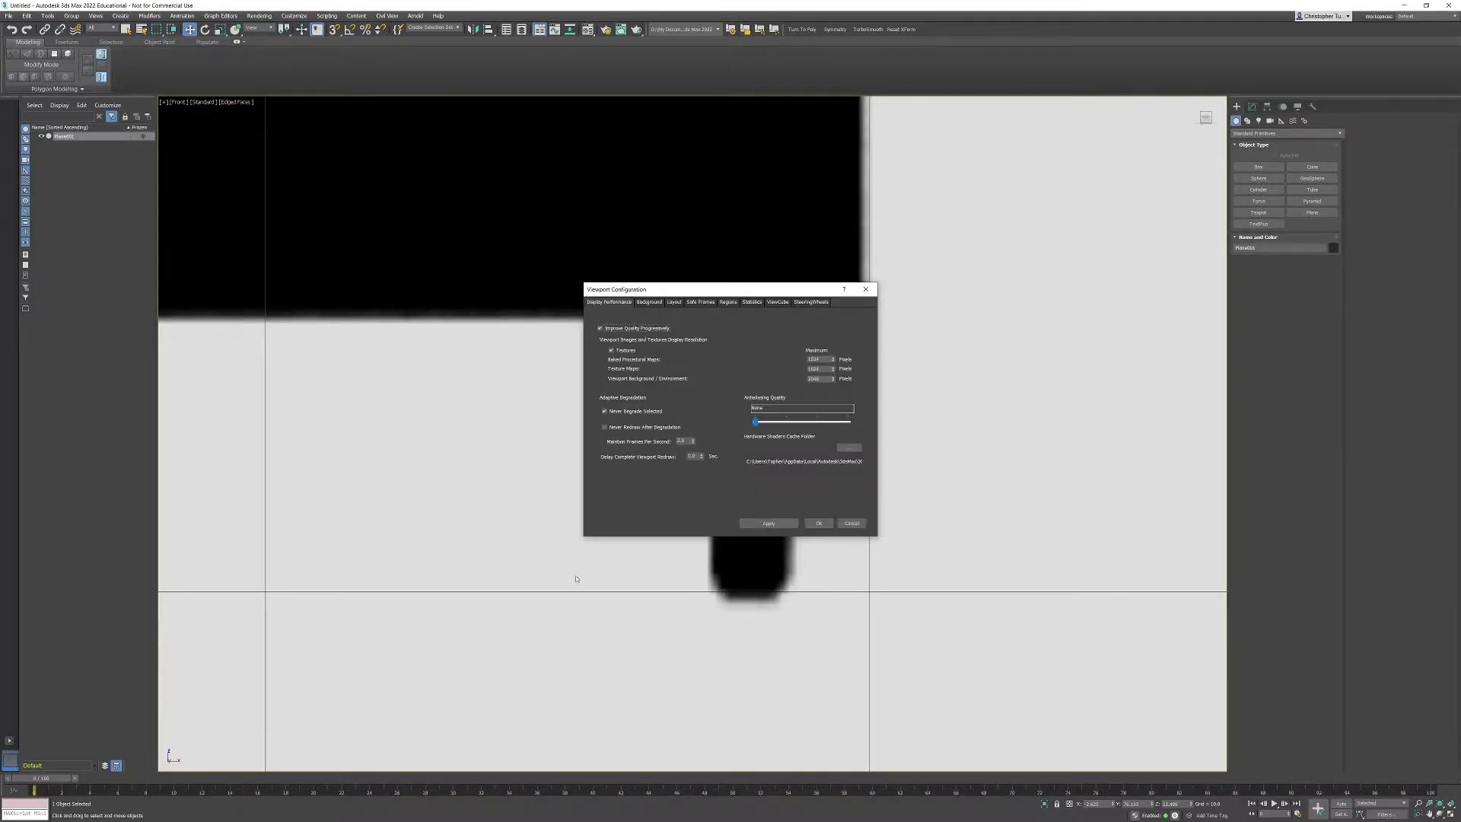
{"action": "left_click_drag", "start_coordinate": [685, 289], "coordinate": [976, 284]}
{"action": "left_click", "coordinate": [1111, 353]}
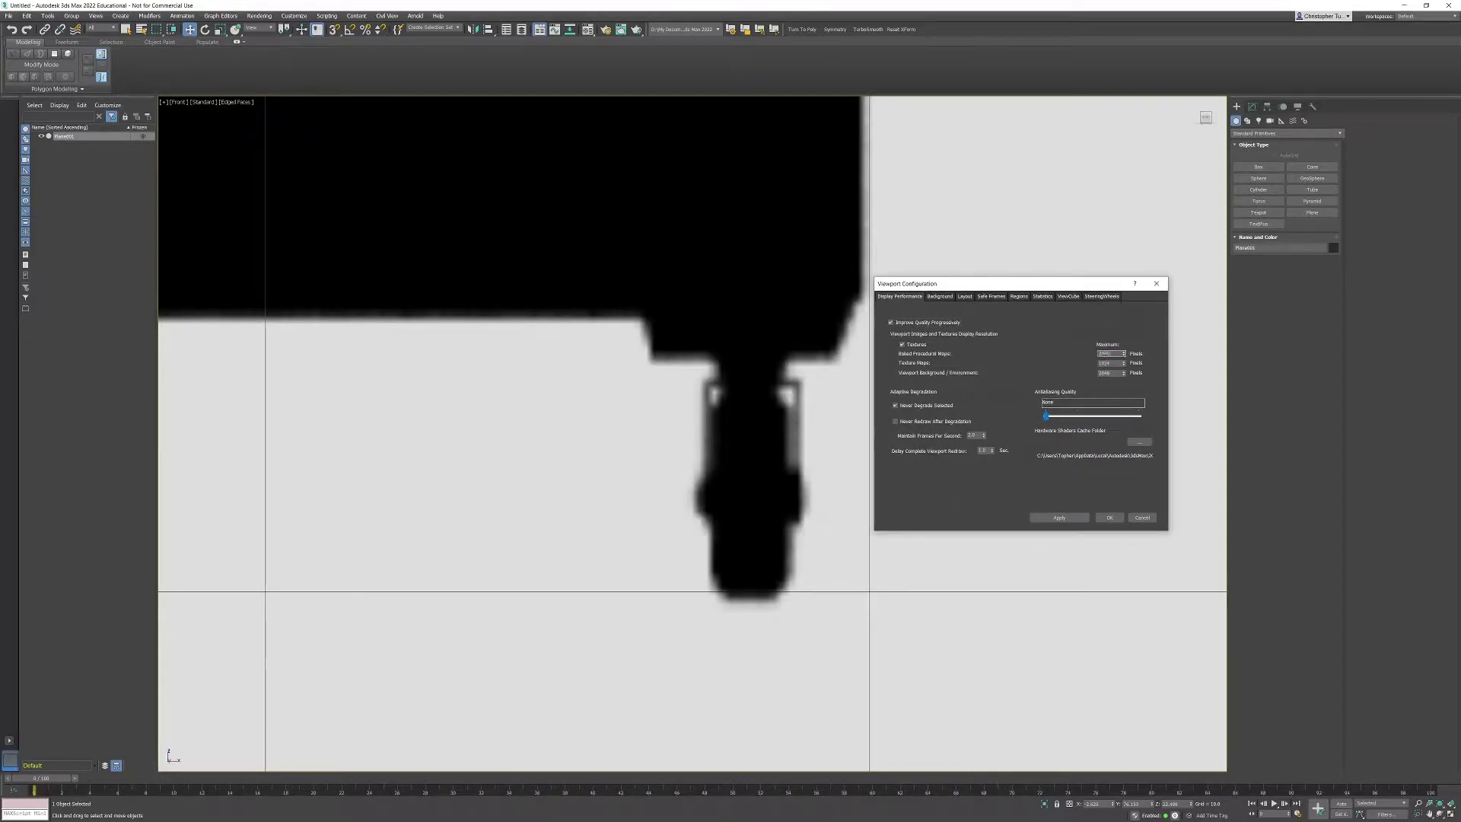
{"action": "key", "text": "Tab"}
{"action": "left_click", "coordinate": [1110, 518]}
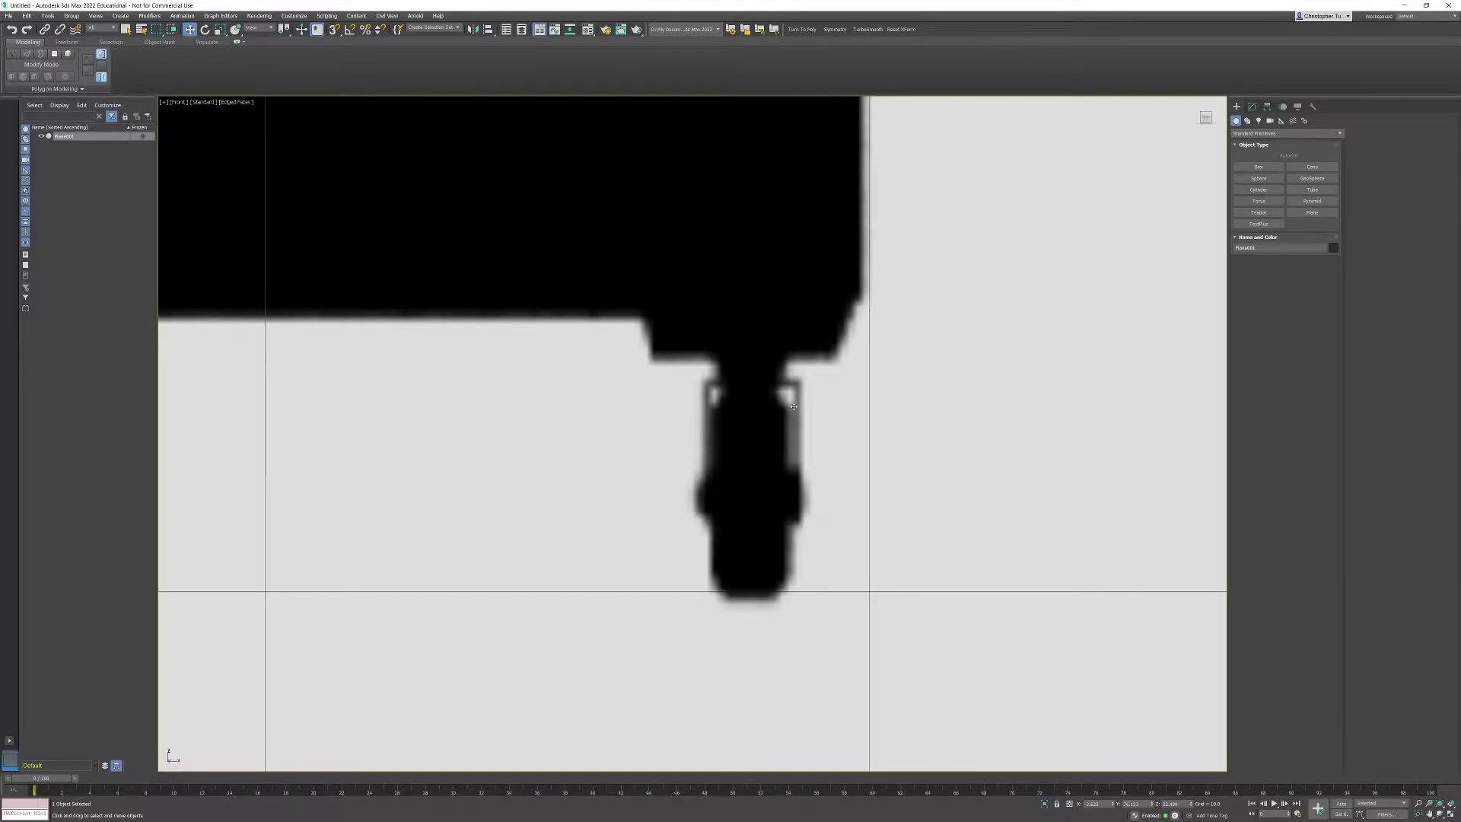
Open the Material Editor, preview its Slate mode, return it to Compact mode and place it beside the caster silhouette
{"action": "left_click", "coordinate": [588, 30]}
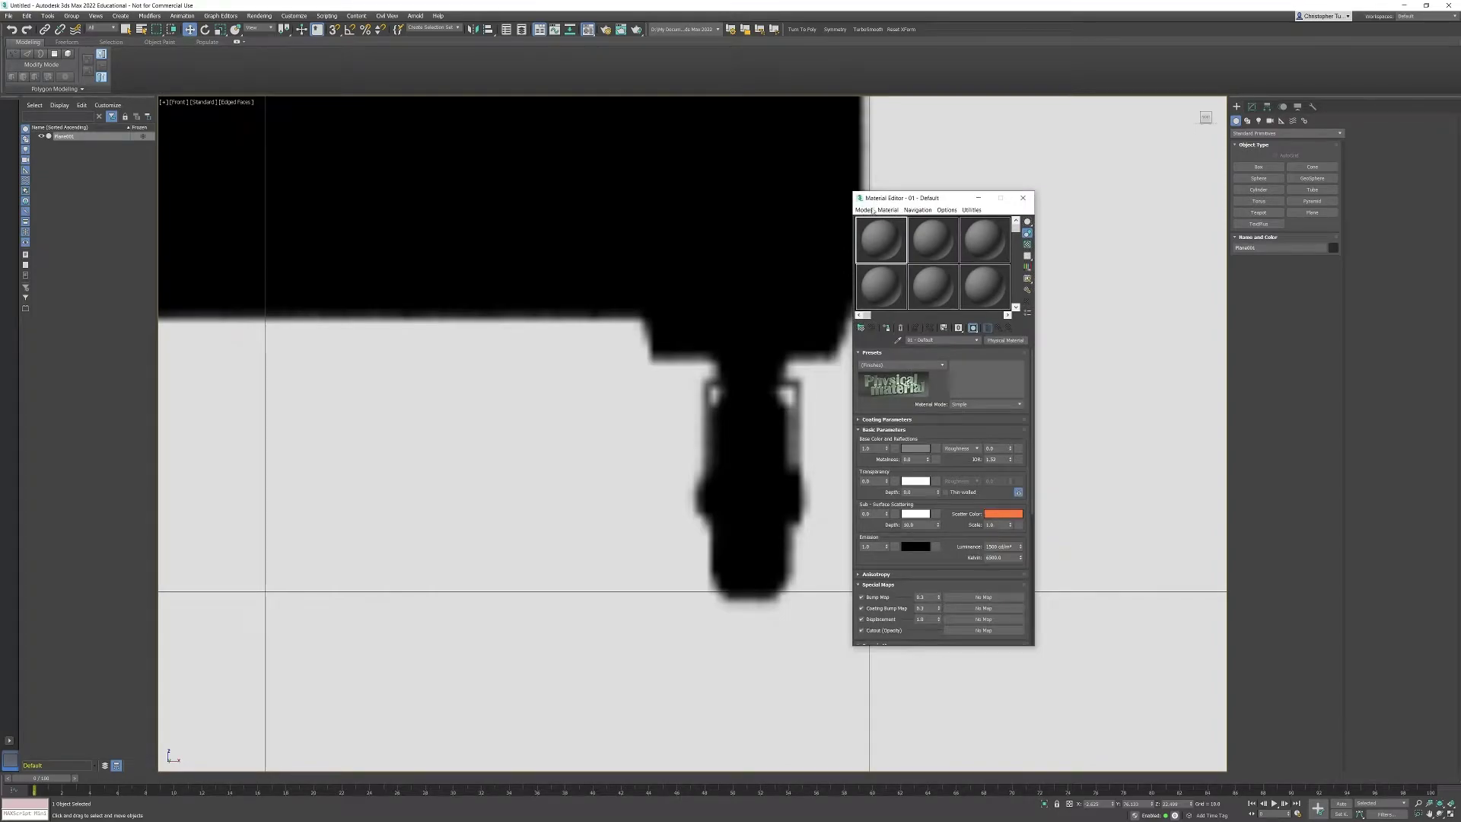
{"action": "left_click_drag", "start_coordinate": [923, 201], "coordinate": [795, 150]}
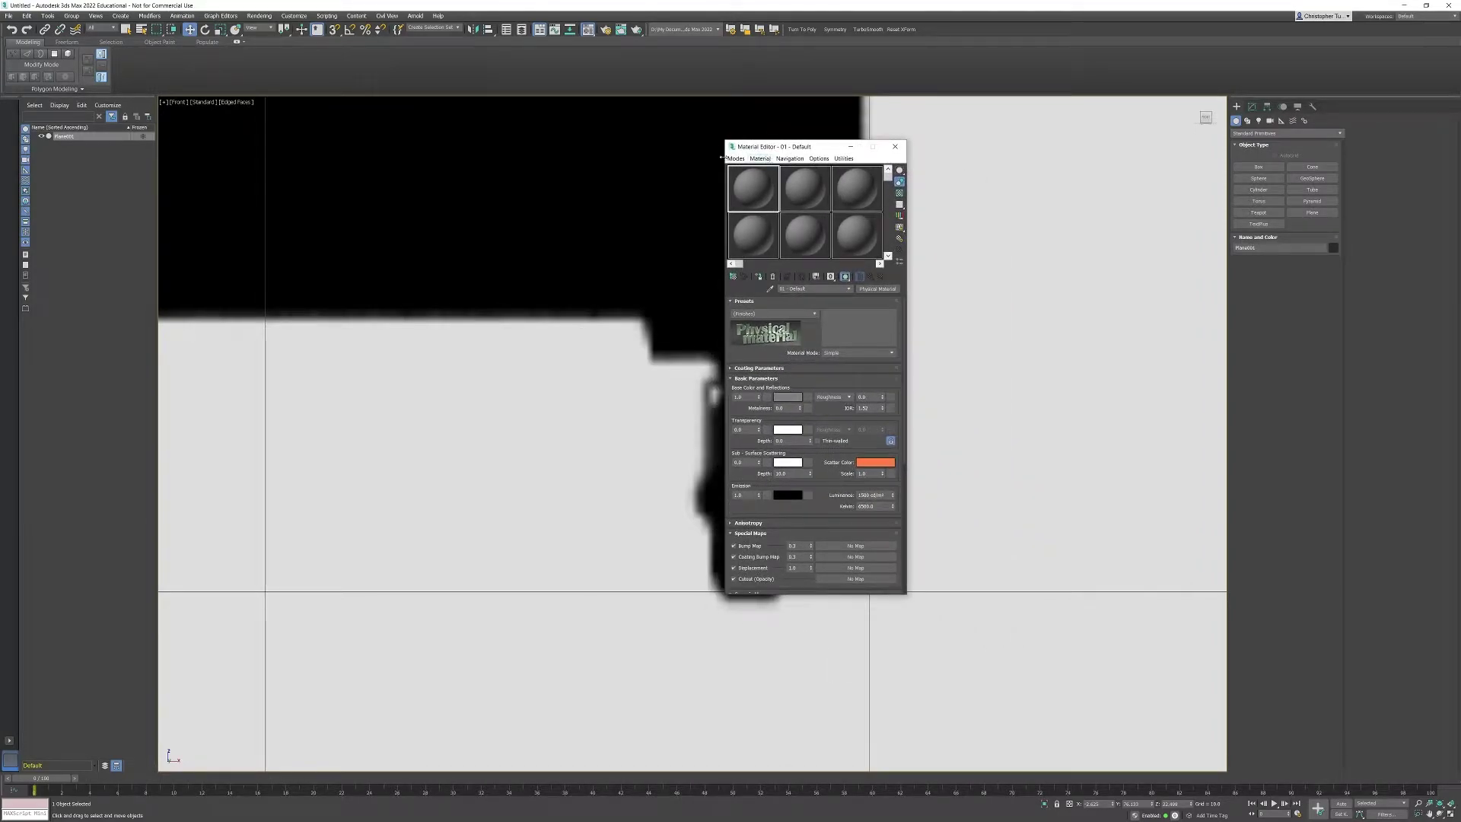
{"action": "left_click", "coordinate": [738, 158]}
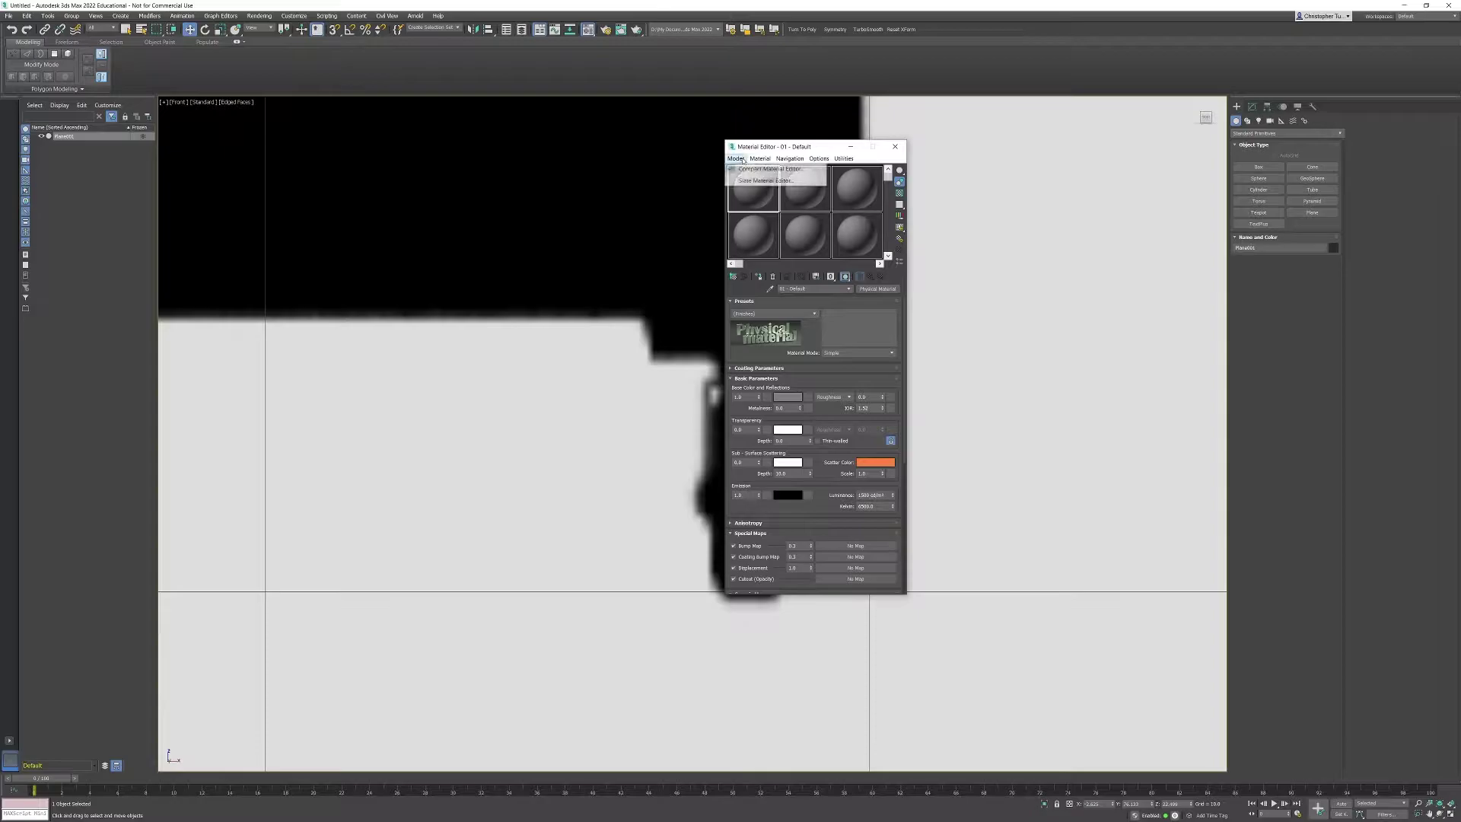
{"action": "left_click", "coordinate": [748, 179]}
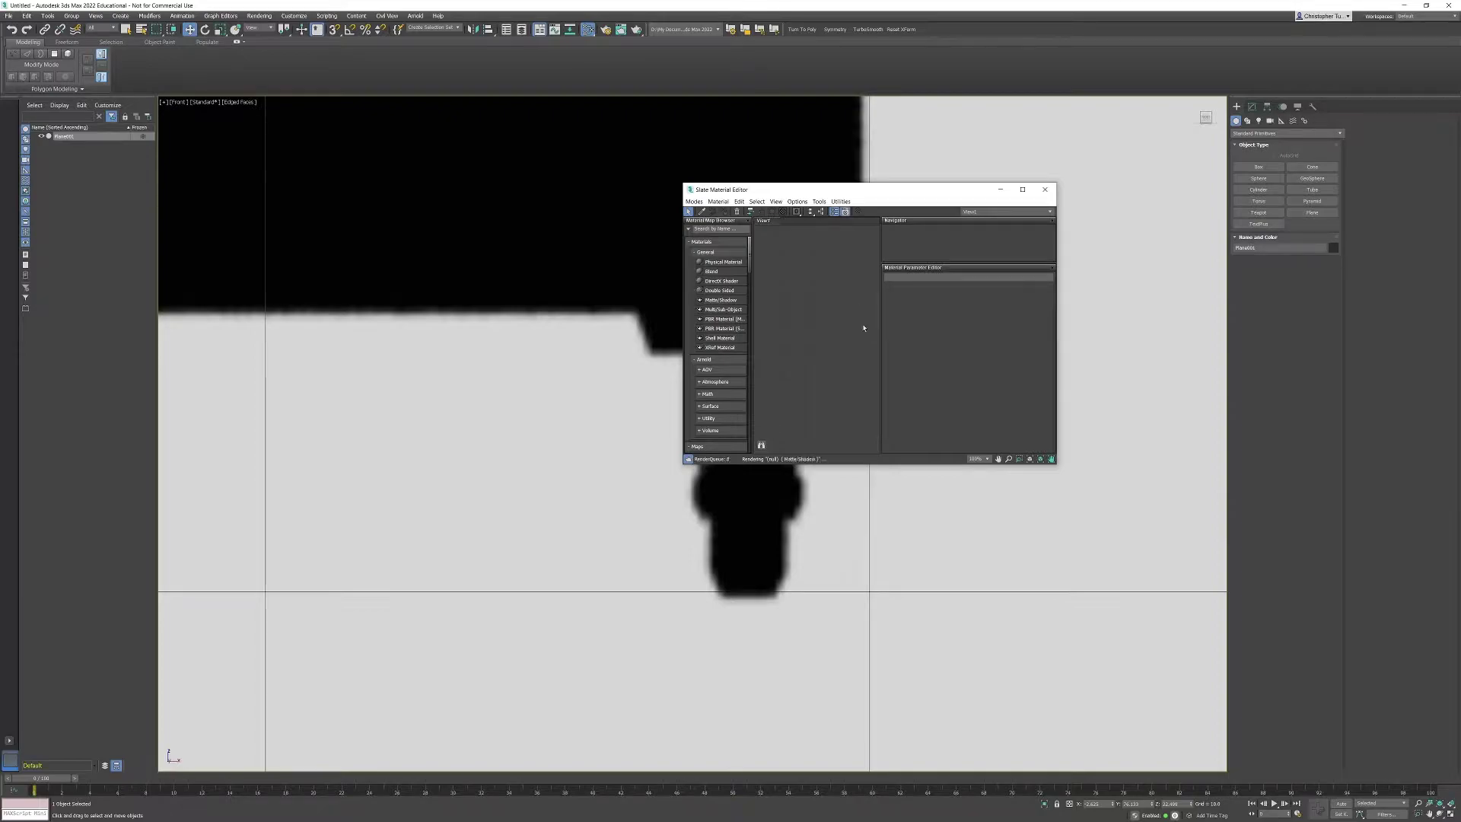
{"action": "left_click", "coordinate": [694, 201]}
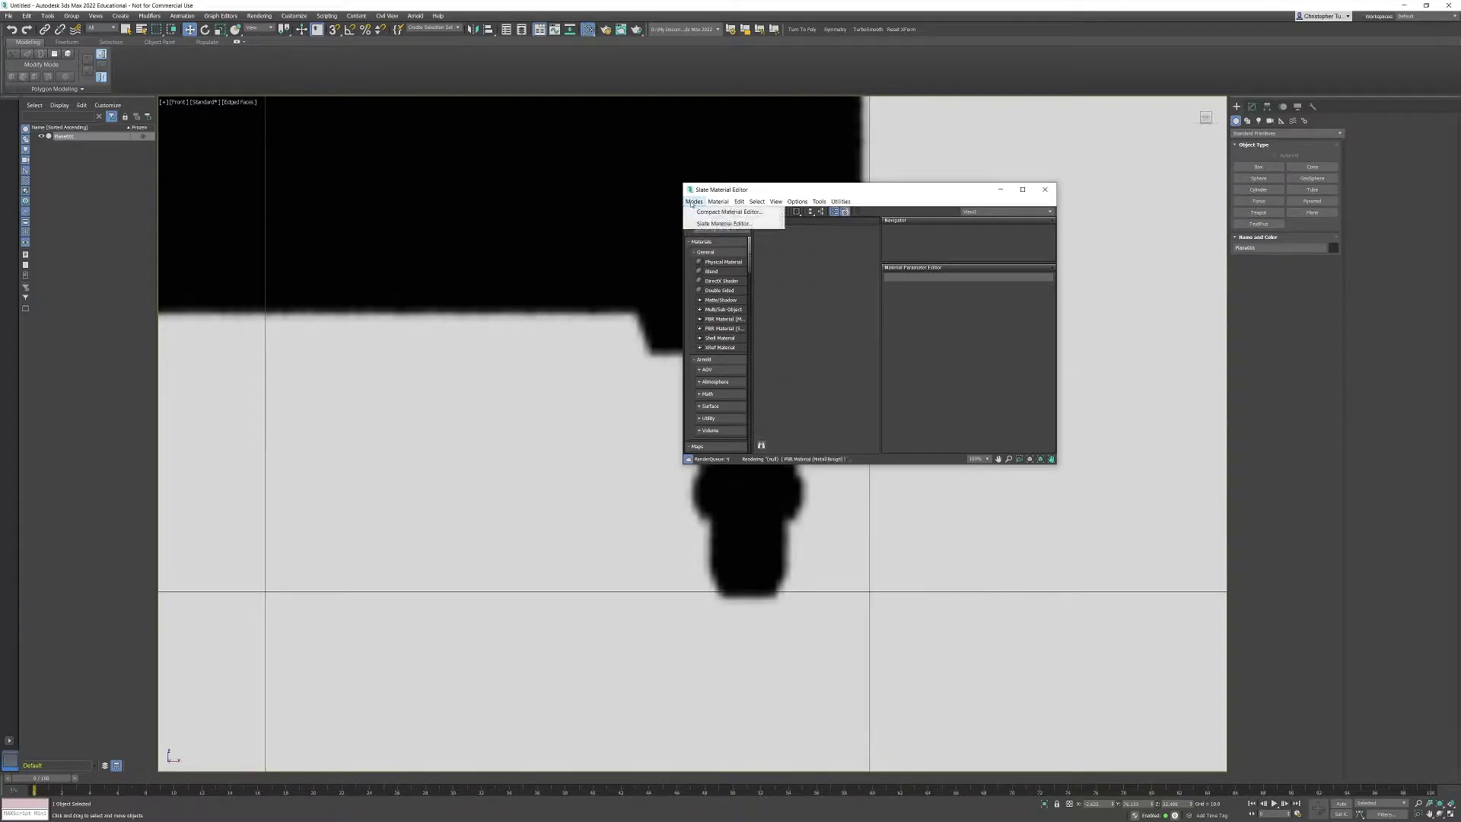
{"action": "left_click", "coordinate": [707, 214]}
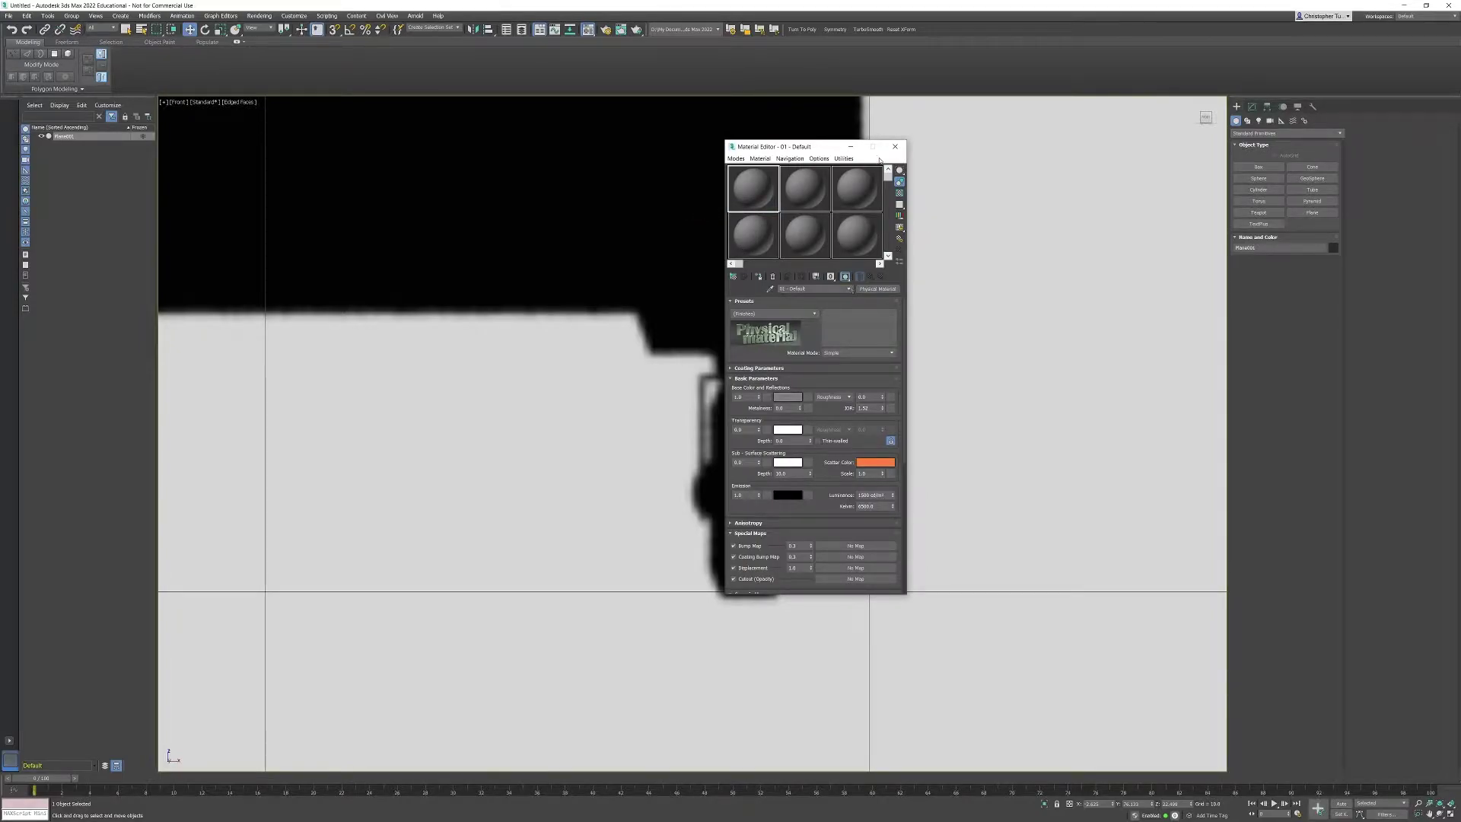
{"action": "left_click_drag", "start_coordinate": [784, 146], "coordinate": [984, 123]}
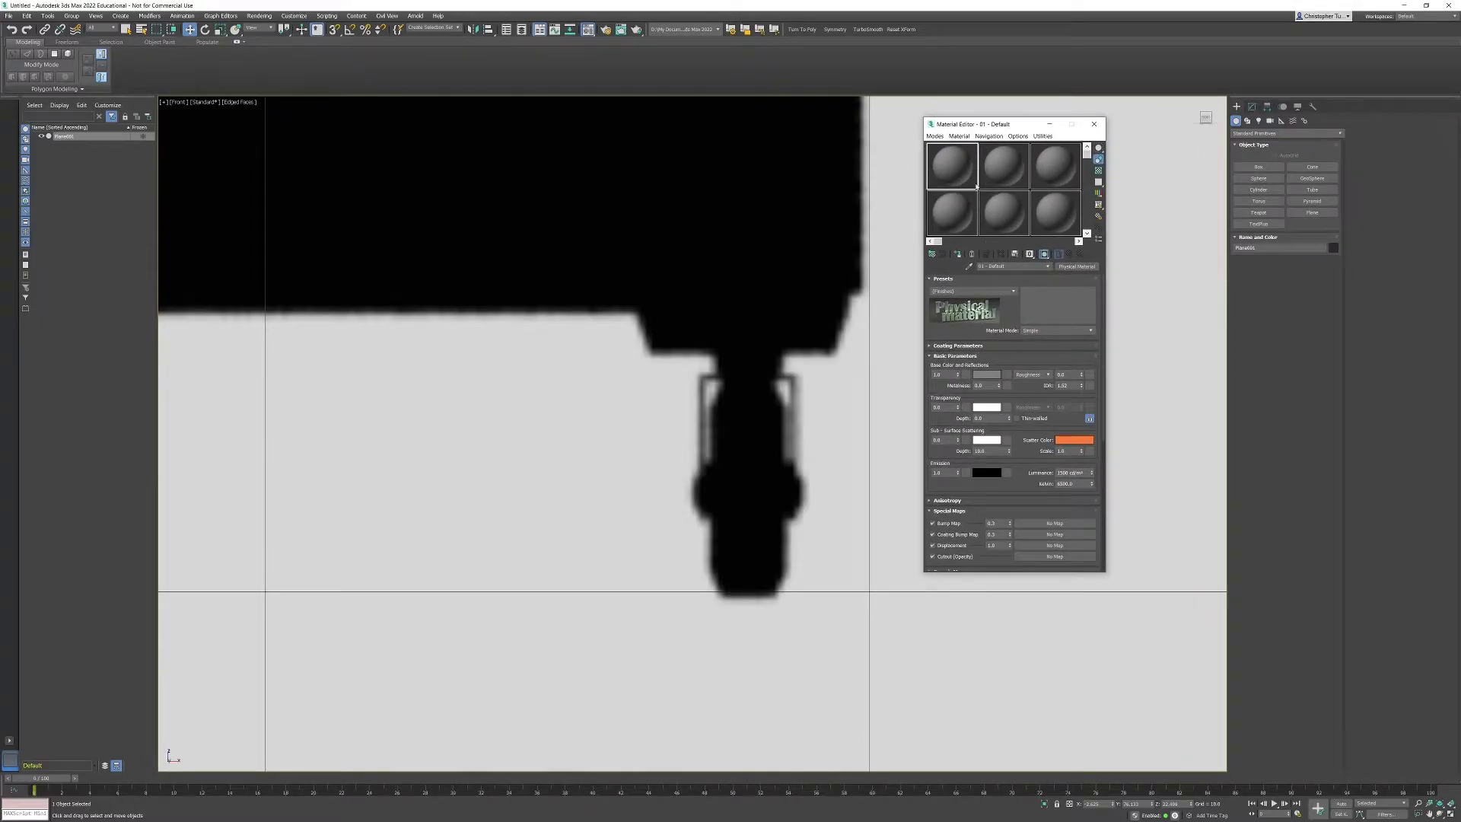
Select the first sample slot, 01 - Default, in the Compact Material Editor
{"action": "middle_click_drag", "start_coordinate": [604, 342], "coordinate": [682, 424]}
{"action": "scroll", "coordinate": [603, 356], "scroll_direction": "down", "scroll_amount": 8}
{"action": "middle_click_drag", "start_coordinate": [487, 267], "coordinate": [622, 465]}
{"action": "scroll", "coordinate": [606, 358], "scroll_direction": "up", "scroll_amount": 3}
{"action": "middle_click_drag", "start_coordinate": [540, 248], "coordinate": [434, 190]}
{"action": "middle_click_drag", "start_coordinate": [627, 308], "coordinate": [646, 512]}
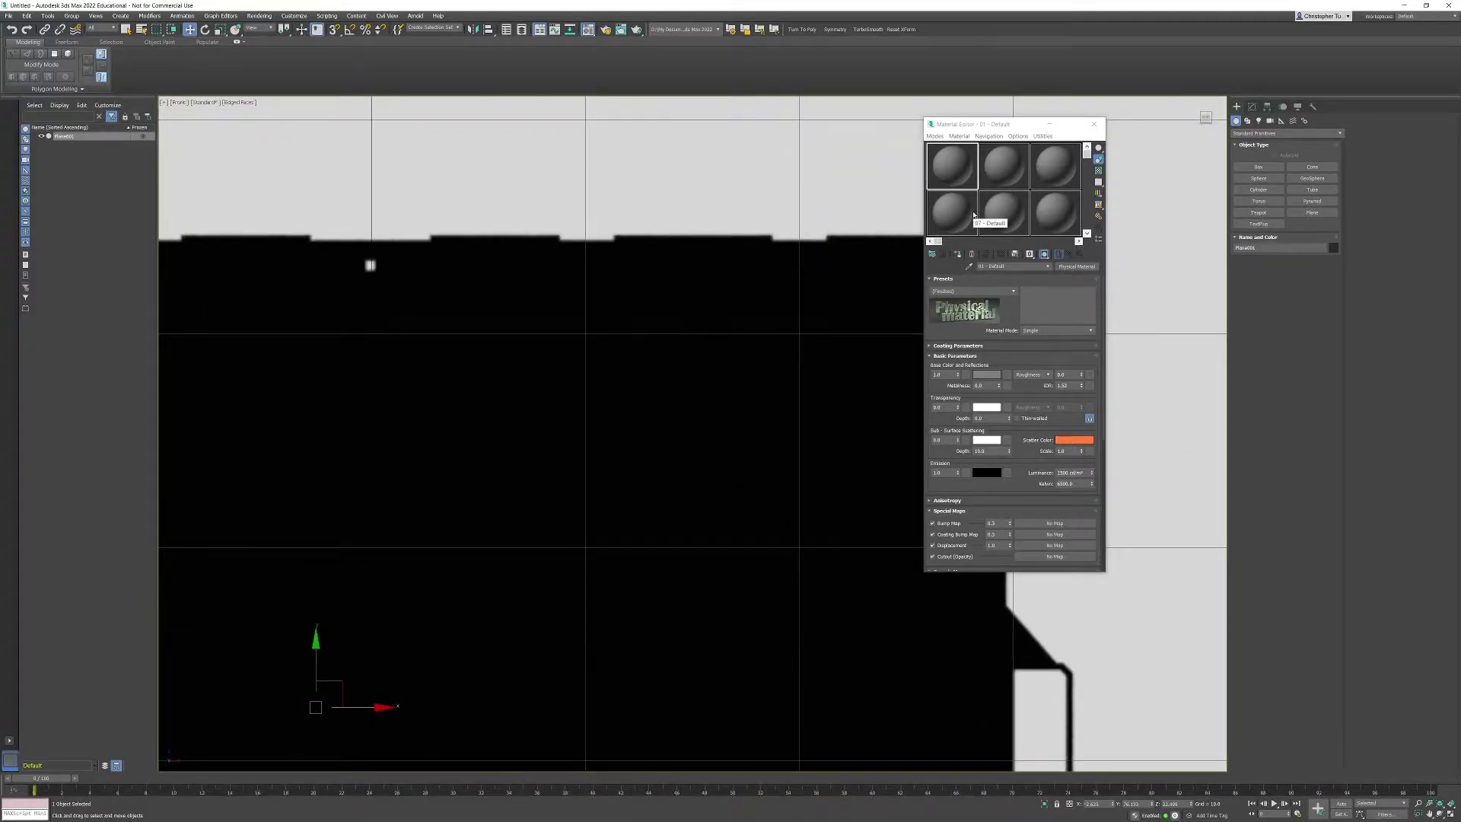
{"action": "left_click", "coordinate": [949, 163]}
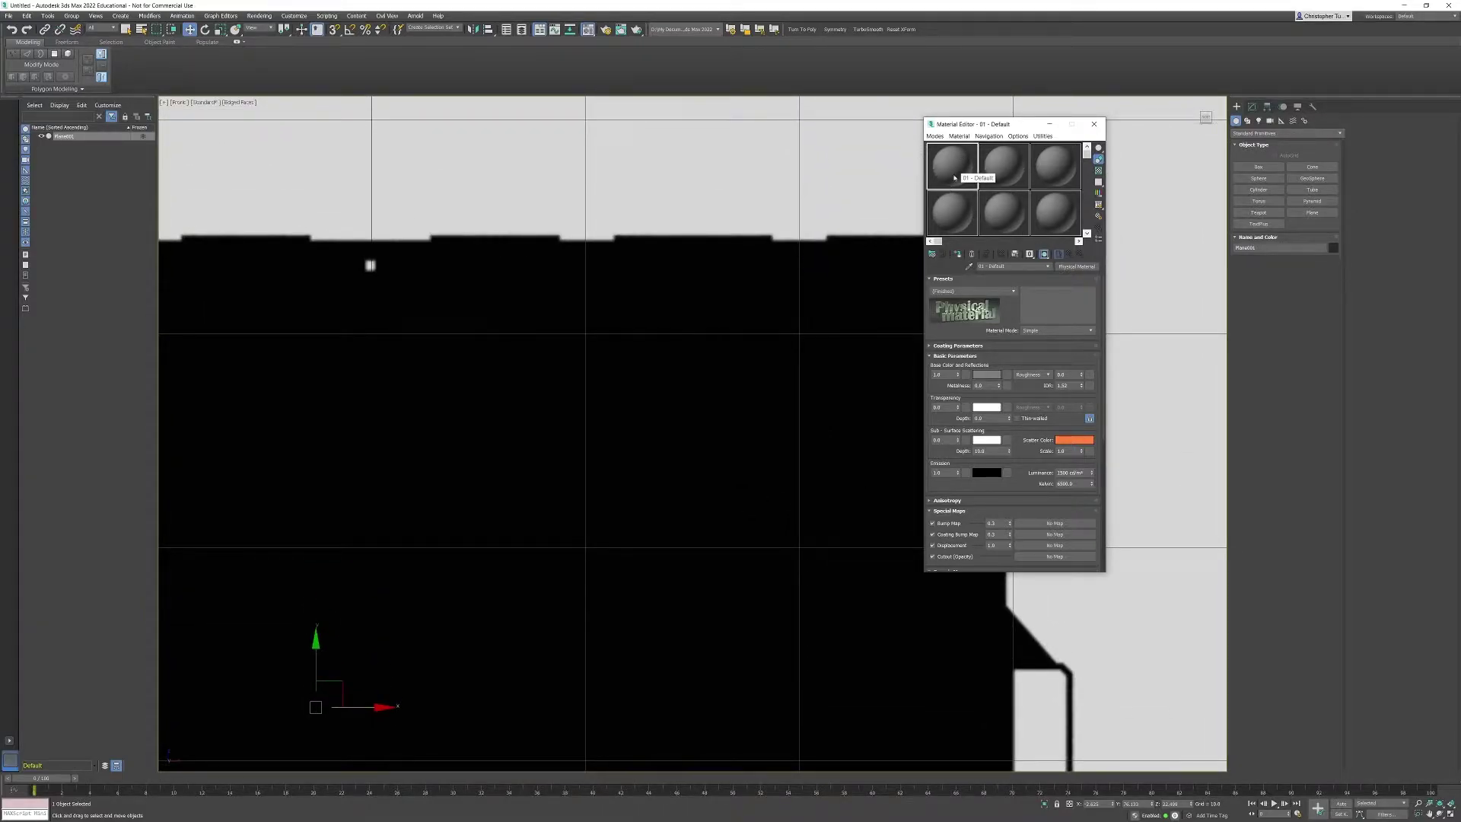
Load the front reference plane's material into the first sample slot and check the image assigned to its Base Color map
{"action": "left_click", "coordinate": [968, 265]}
{"action": "left_click", "coordinate": [662, 242]}
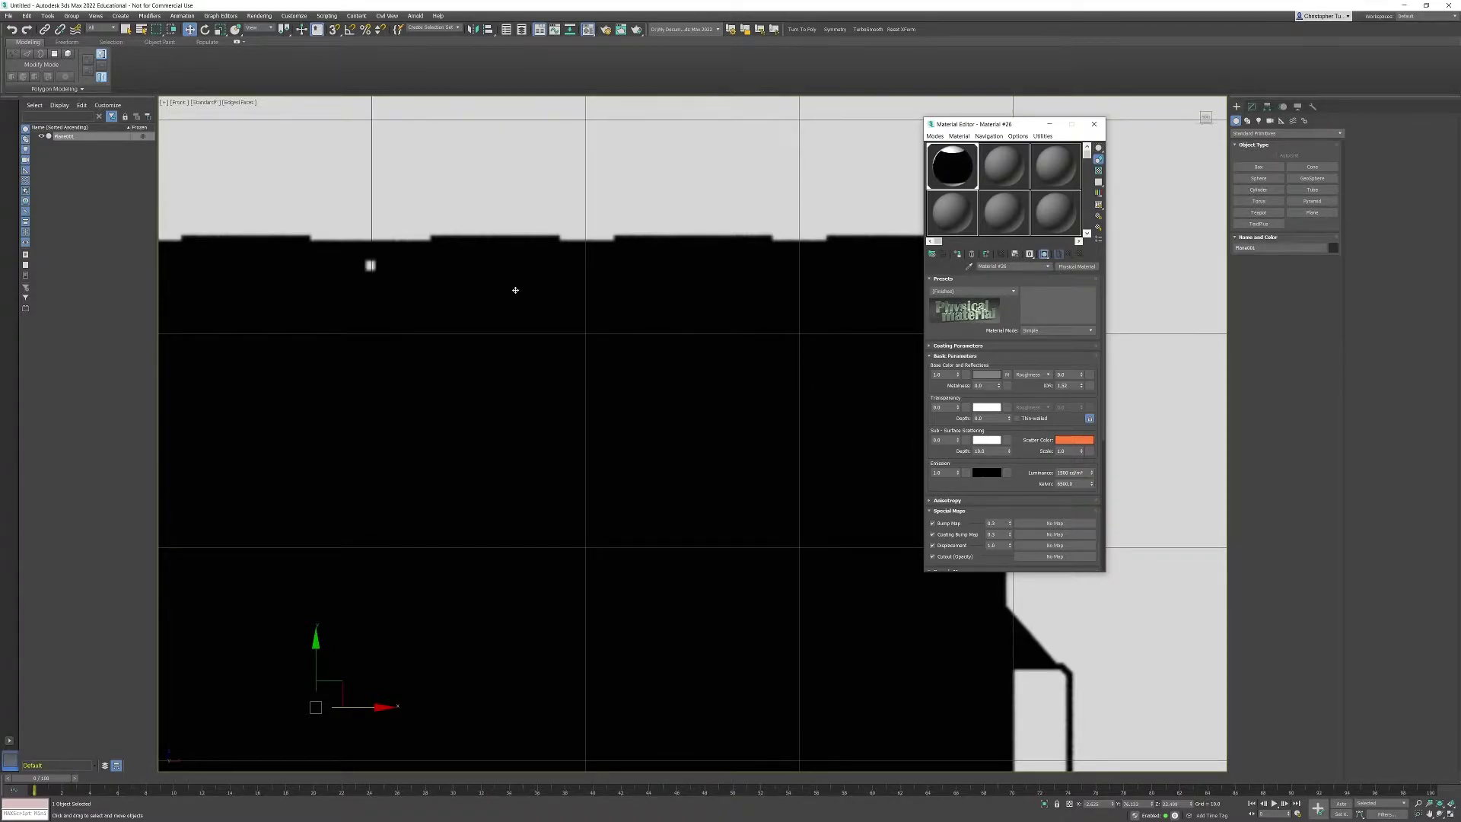
{"action": "left_click", "coordinate": [1014, 266]}
{"action": "scroll", "coordinate": [1008, 381], "scroll_direction": "down", "scroll_amount": 4}
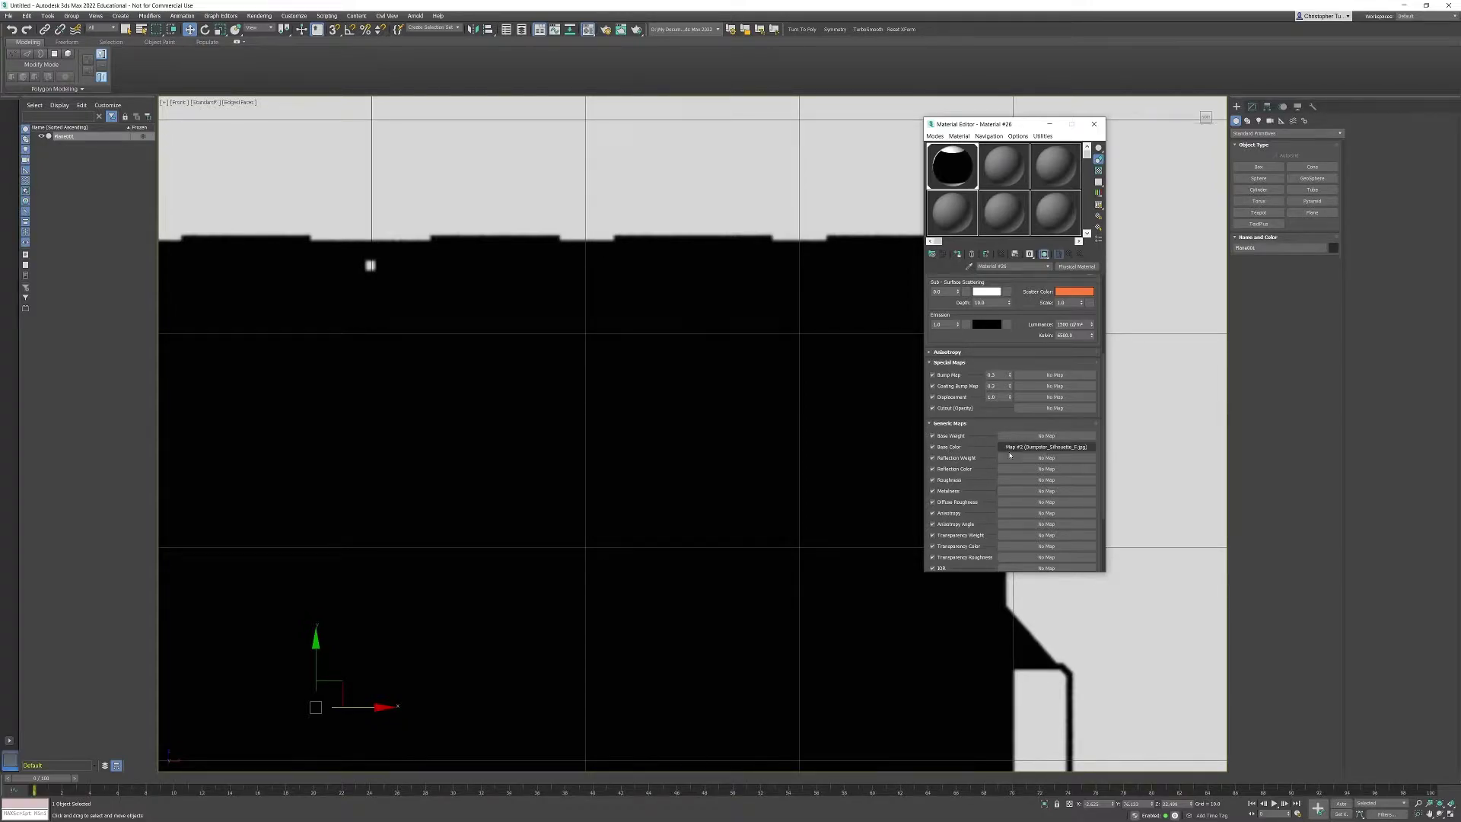
{"action": "scroll", "coordinate": [1010, 455], "scroll_direction": "up", "scroll_amount": 4}
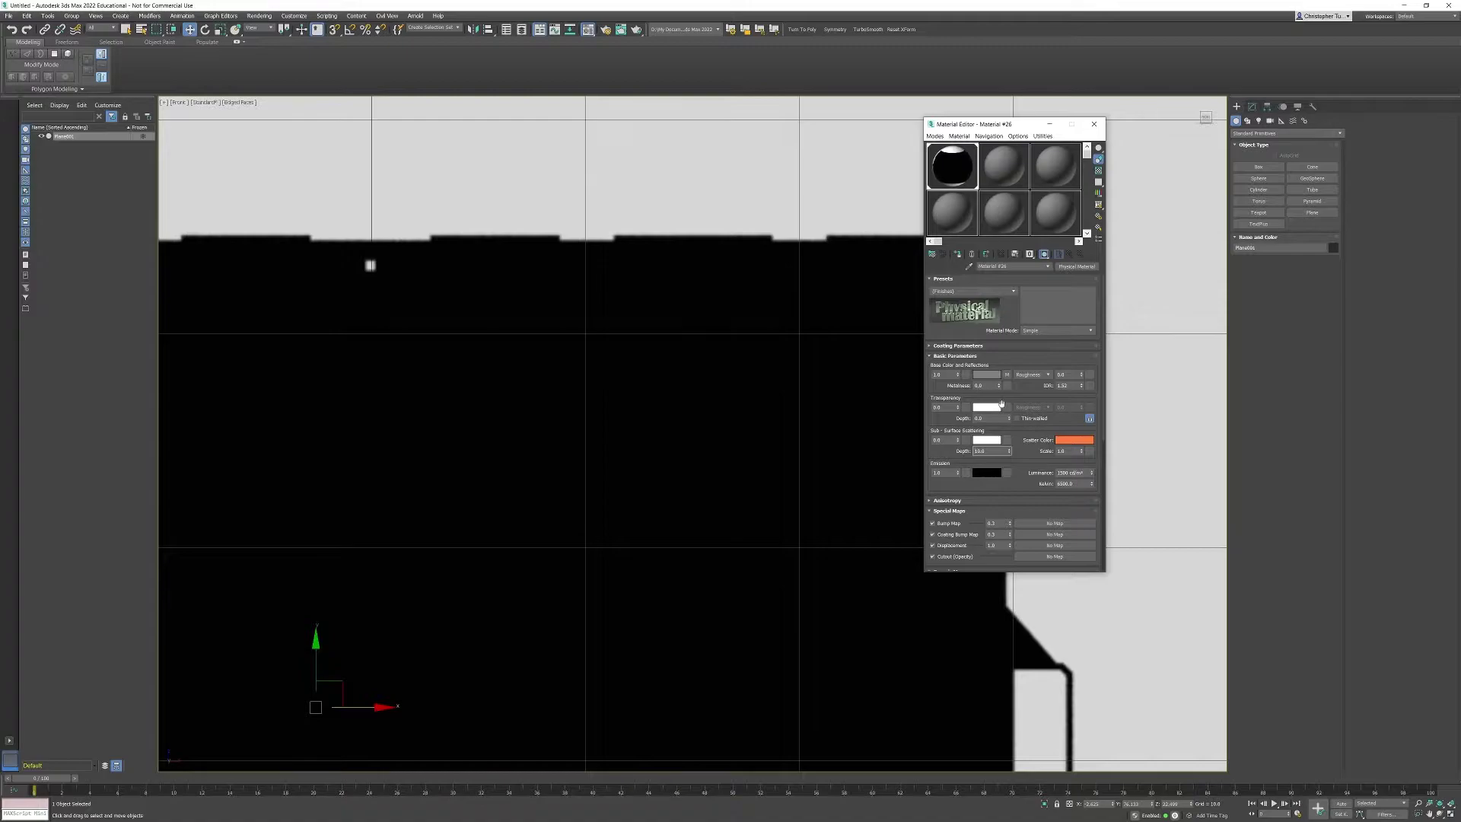
Switch the material's display in the viewport away from Show Shaded Material and inspect the caster silhouette's sharpness up close
{"action": "left_click", "coordinate": [1048, 257]}
{"action": "left_click", "coordinate": [1045, 256]}
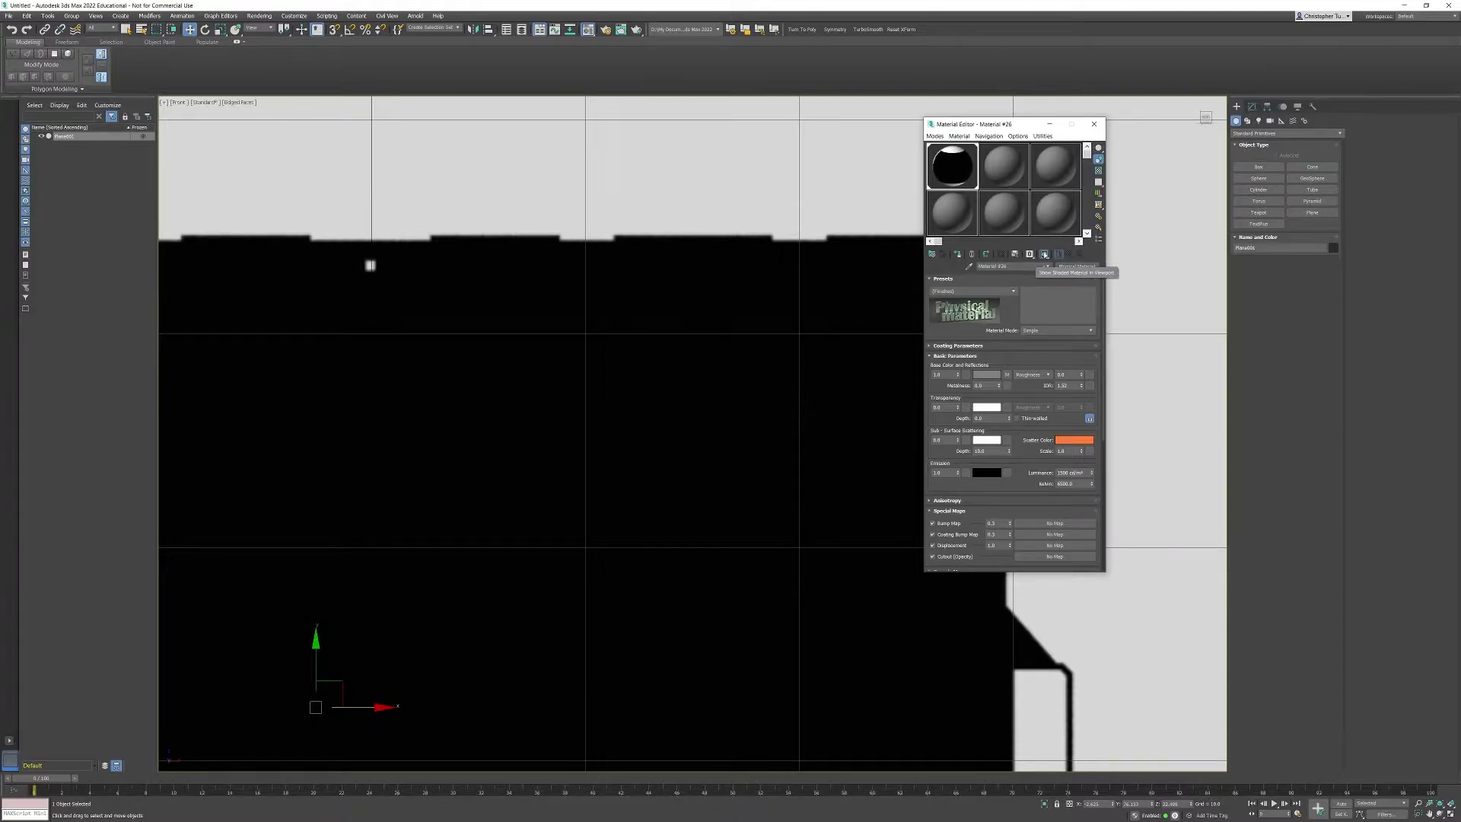
{"action": "left_click_drag", "start_coordinate": [1045, 254], "coordinate": [1066, 255]}
{"action": "middle_click_drag", "start_coordinate": [881, 760], "coordinate": [682, 385]}
{"action": "middle_click_drag", "start_coordinate": [695, 669], "coordinate": [652, 353]}
{"action": "scroll", "coordinate": [743, 457], "scroll_direction": "up", "scroll_amount": 8}
{"action": "middle_click_drag", "start_coordinate": [755, 425], "coordinate": [753, 434]}
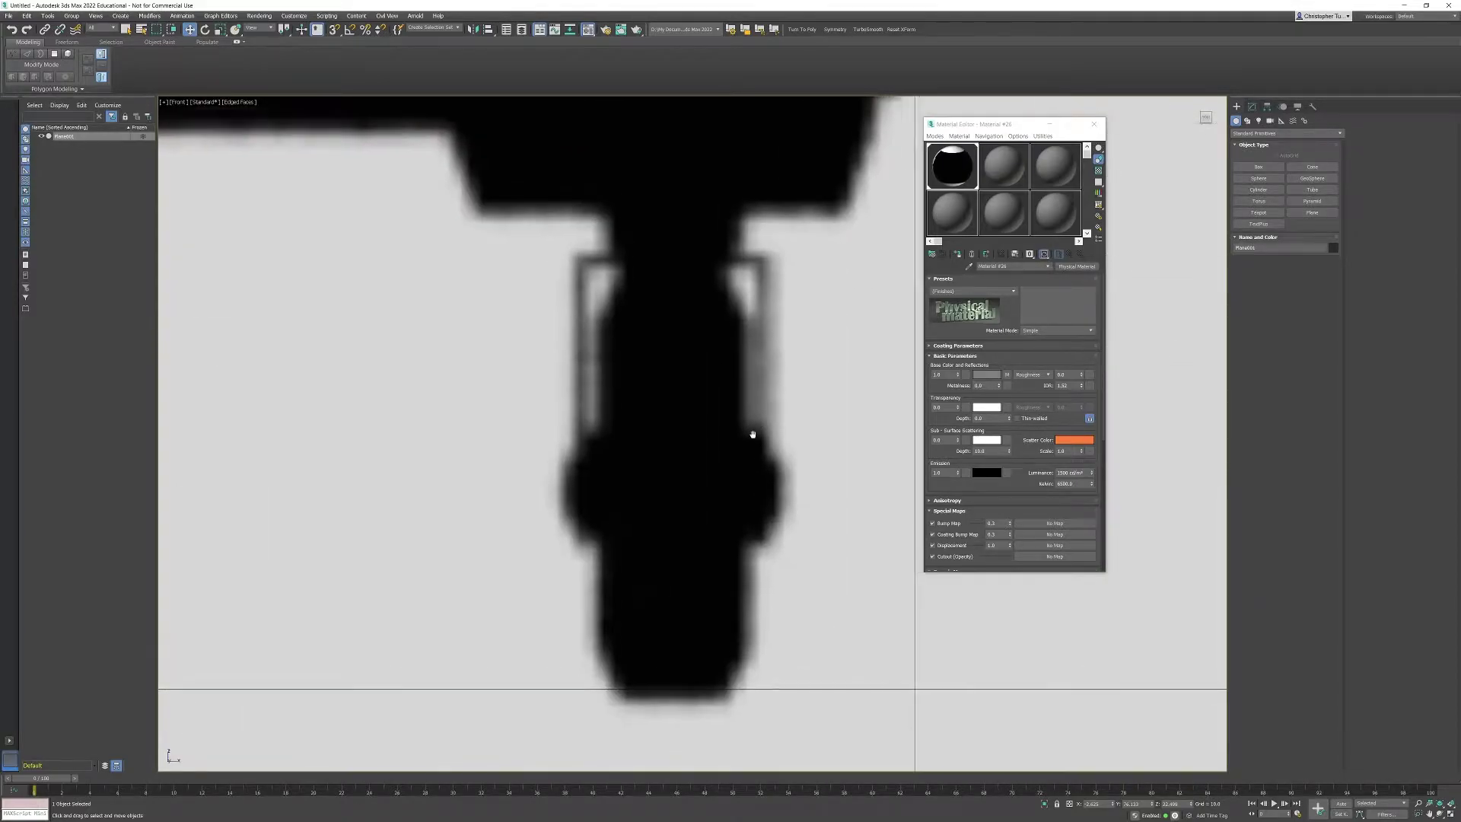
{"action": "scroll", "coordinate": [749, 462], "scroll_direction": "down", "scroll_amount": 2}
Compare the caster silhouette in the material's alternative viewport display modes and close the Material Editor
{"action": "left_click", "coordinate": [1047, 255]}
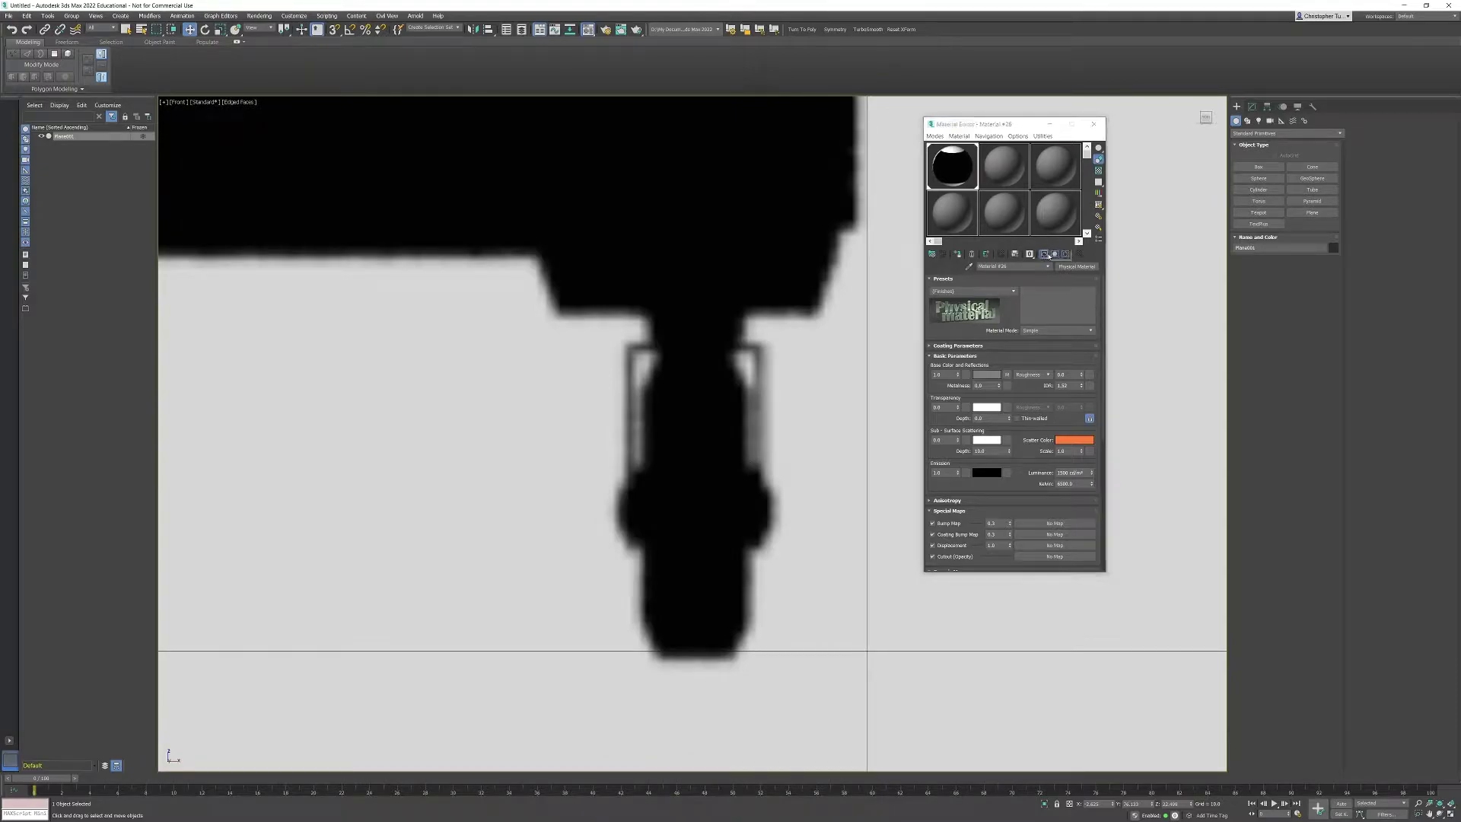
{"action": "left_click", "coordinate": [1053, 254]}
{"action": "scroll", "coordinate": [743, 331], "scroll_direction": "down", "scroll_amount": 2}
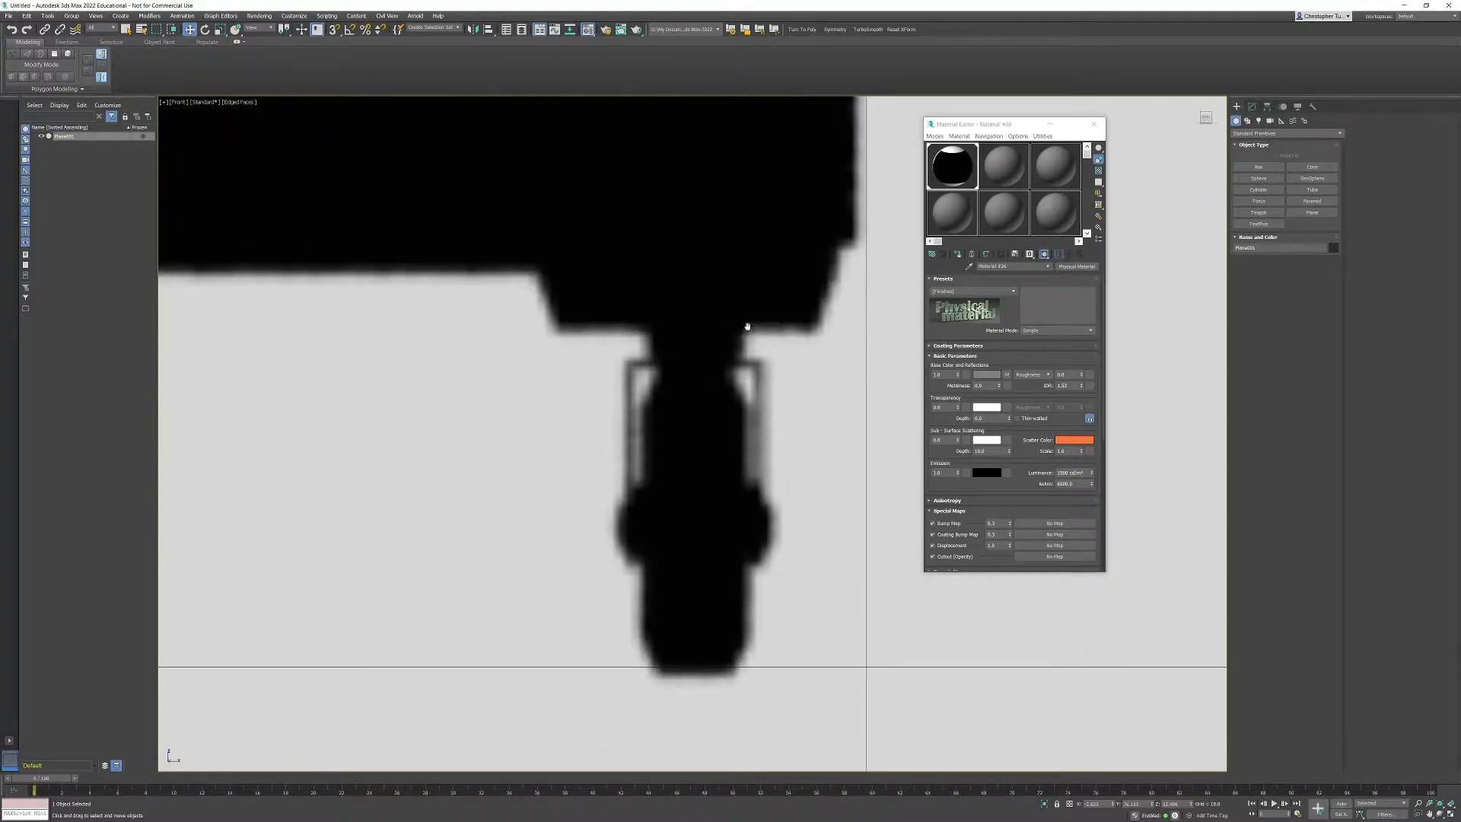
{"action": "left_click", "coordinate": [1057, 255]}
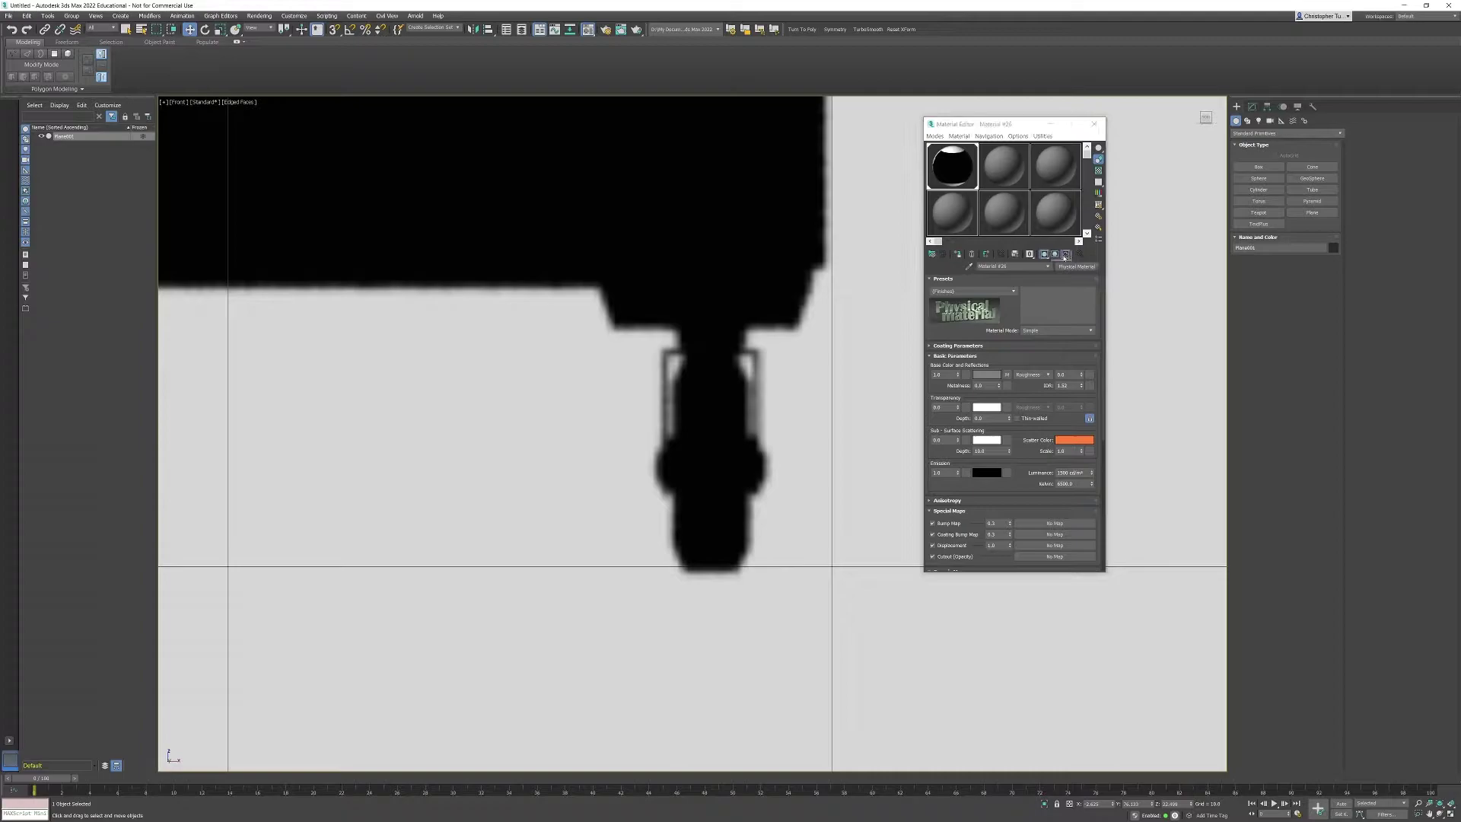
{"action": "left_click", "coordinate": [1093, 123]}
Inspect the silhouette's upper edge and centre notch against the grid in the Front view, and check the plane in perspective
{"action": "scroll", "coordinate": [639, 396], "scroll_direction": "down", "scroll_amount": 10}
{"action": "scroll", "coordinate": [639, 396], "scroll_direction": "up", "scroll_amount": 15}
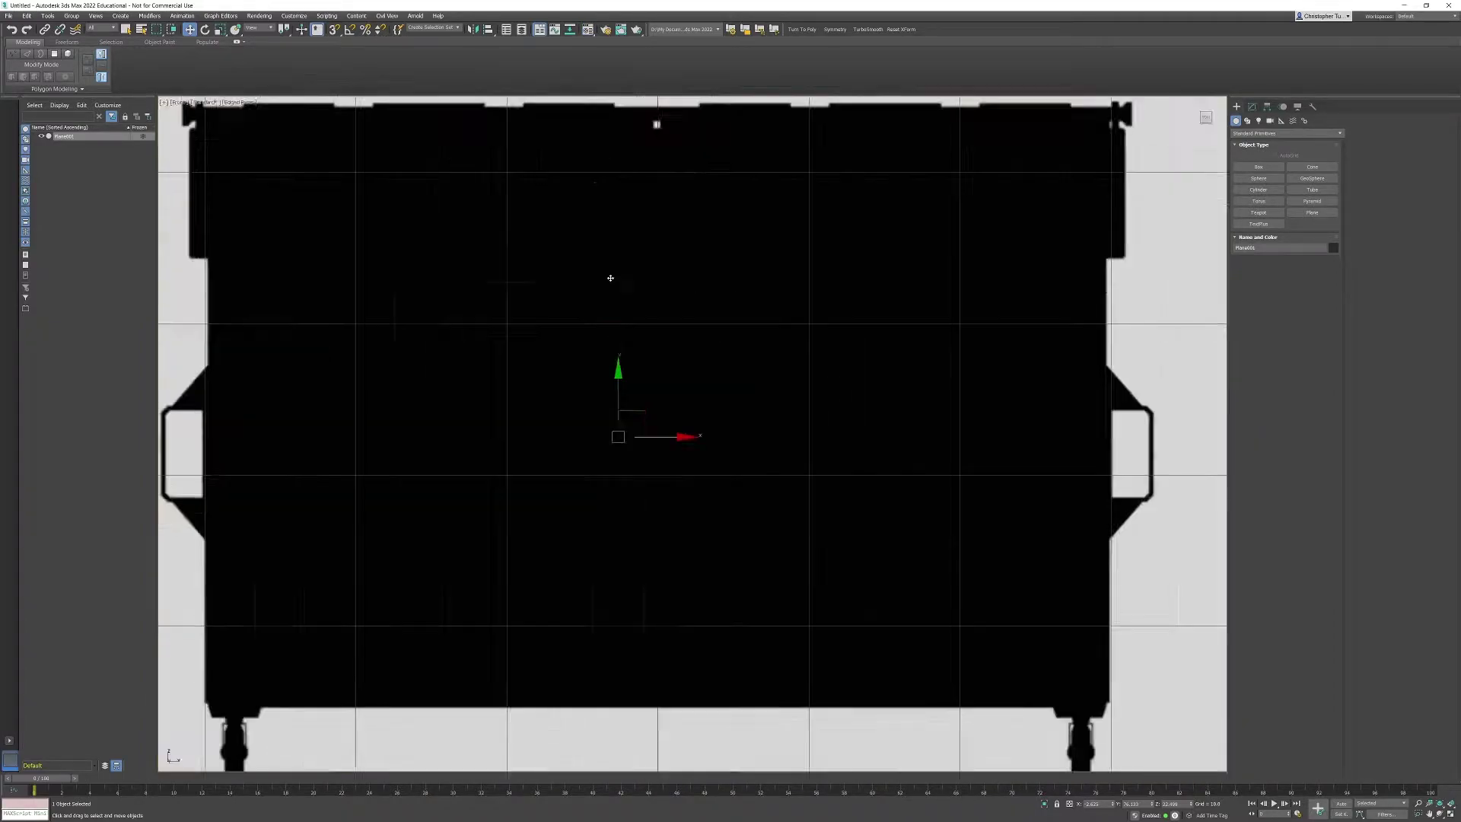
{"action": "scroll", "coordinate": [725, 402], "scroll_direction": "down", "scroll_amount": 6}
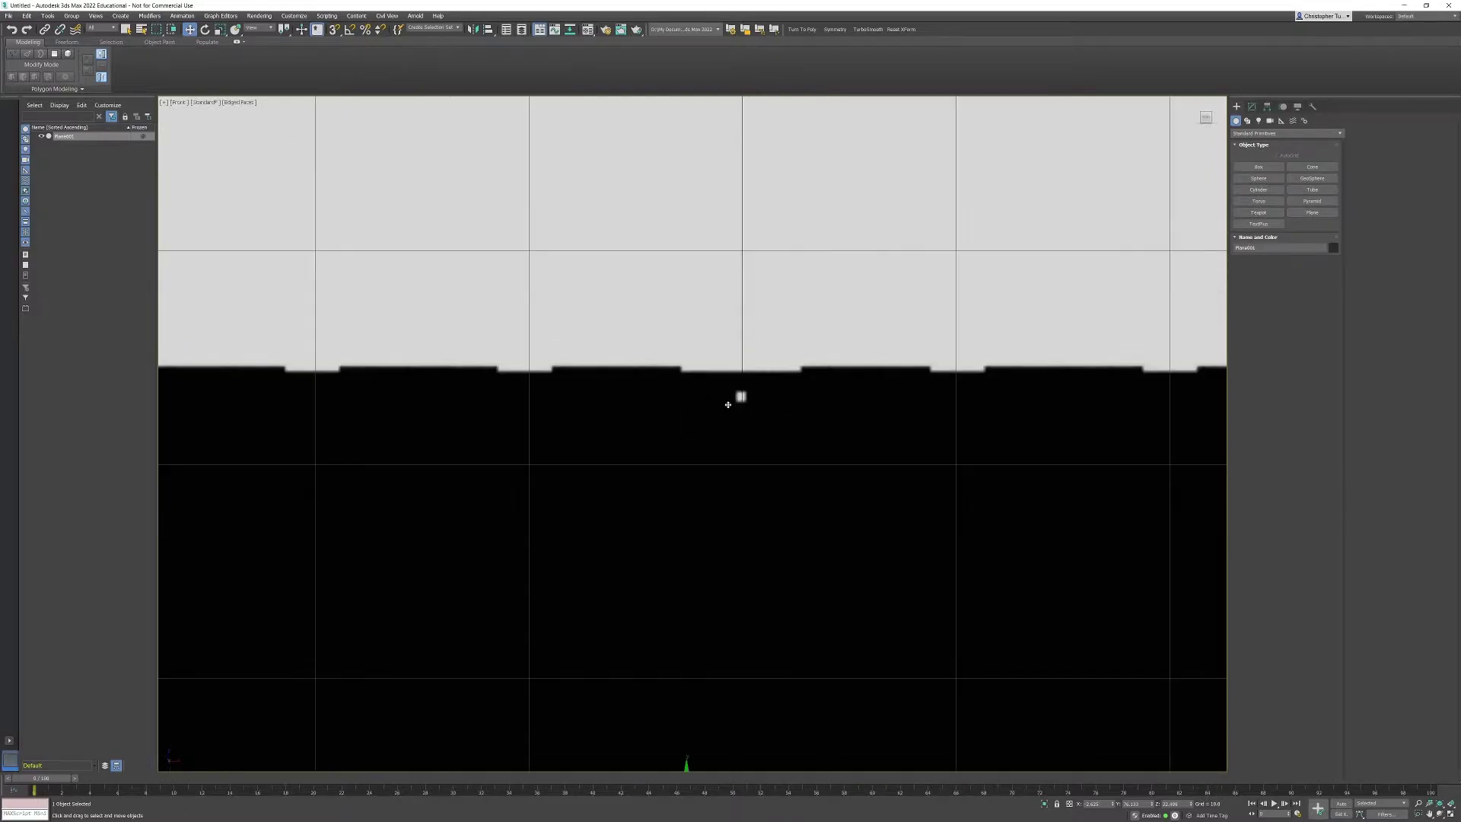
{"action": "scroll", "coordinate": [774, 411], "scroll_direction": "up", "scroll_amount": 6}
{"action": "left_click_drag", "start_coordinate": [750, 401], "coordinate": [759, 404]}
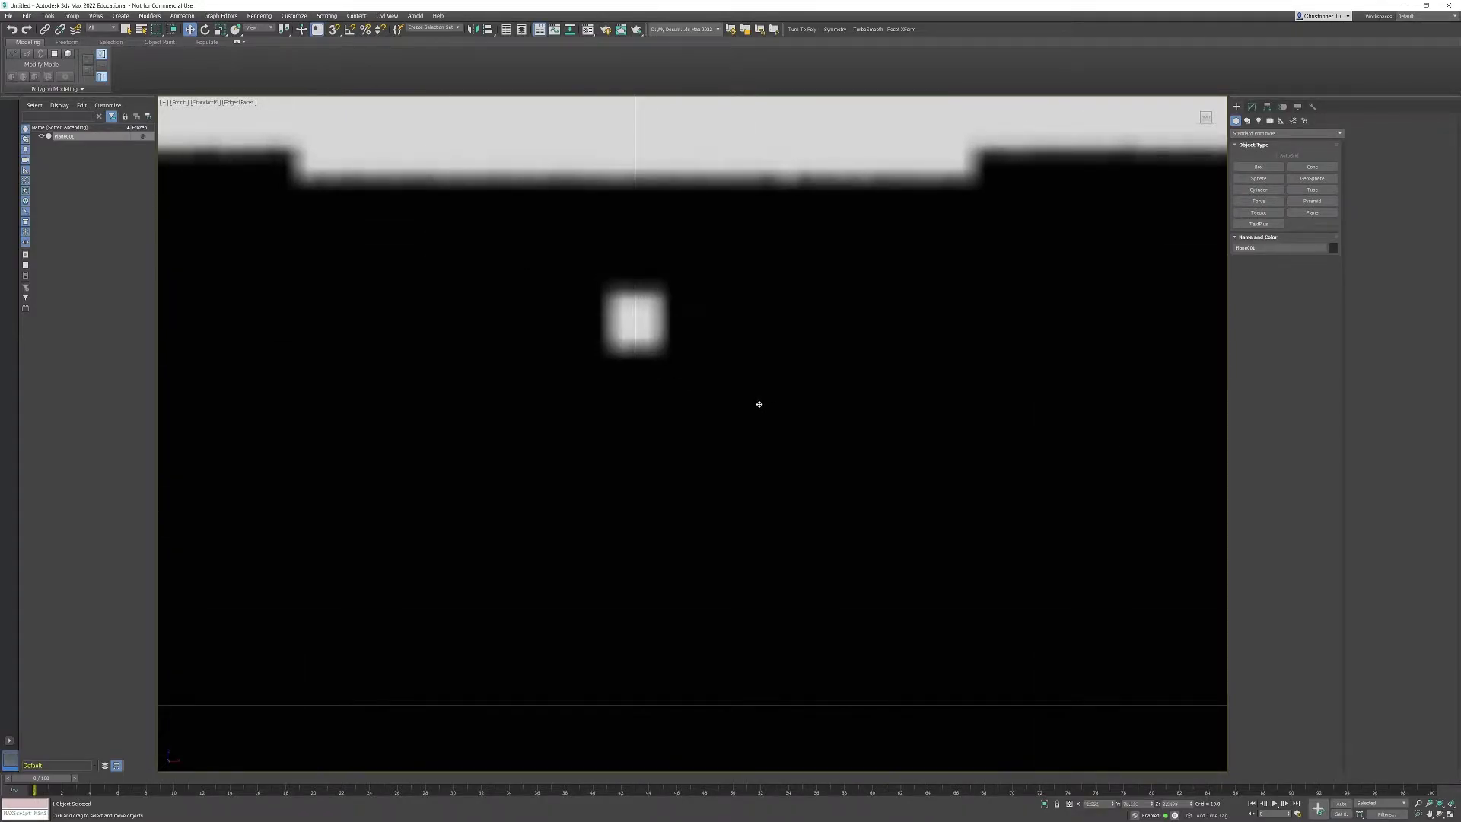
{"action": "scroll", "coordinate": [777, 415], "scroll_direction": "down", "scroll_amount": 10}
{"action": "key", "text": "p"}
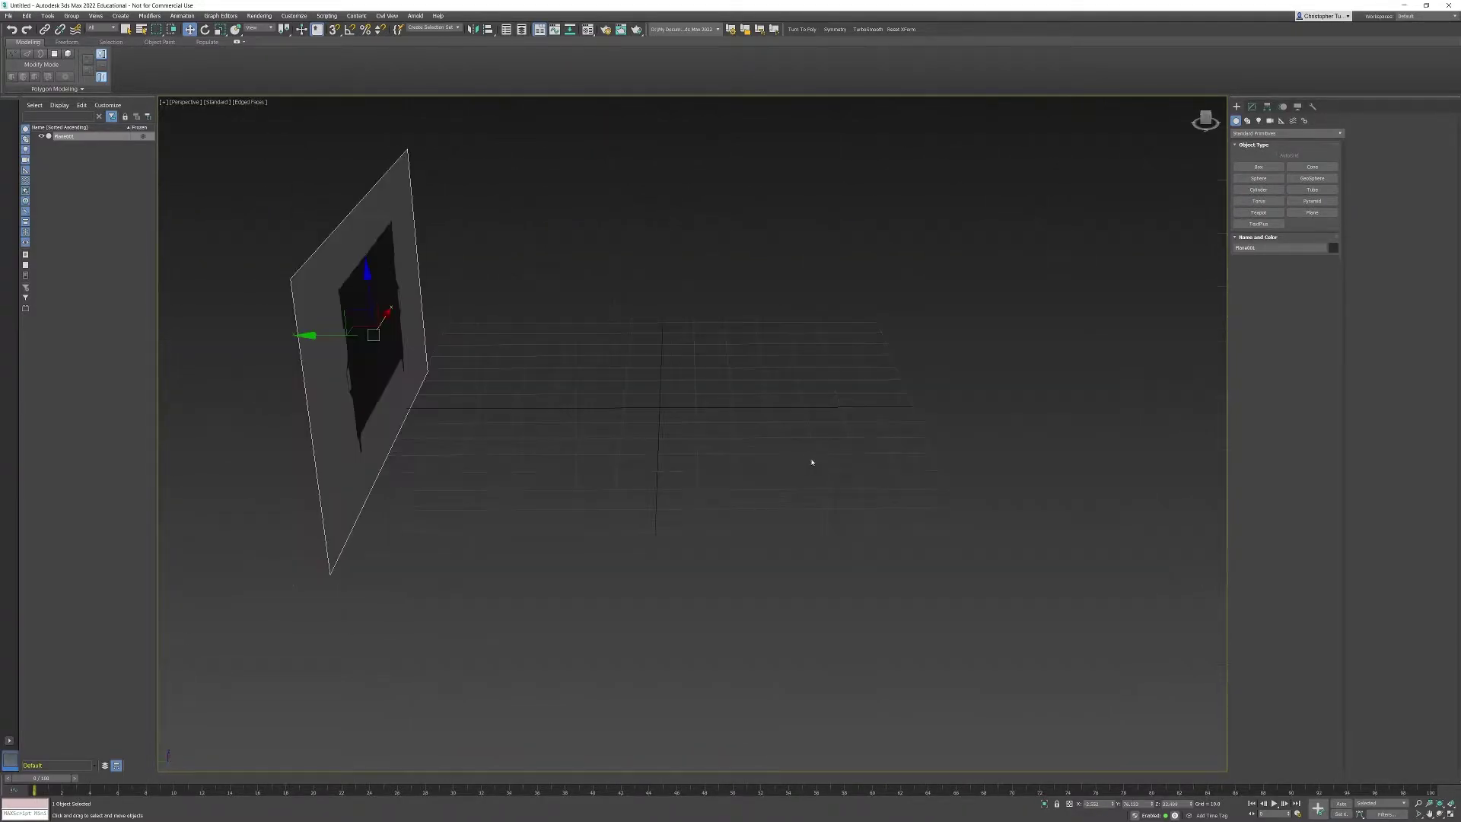
{"action": "middle_click_drag", "start_coordinate": [675, 421], "coordinate": [786, 437], "text": "alt"}
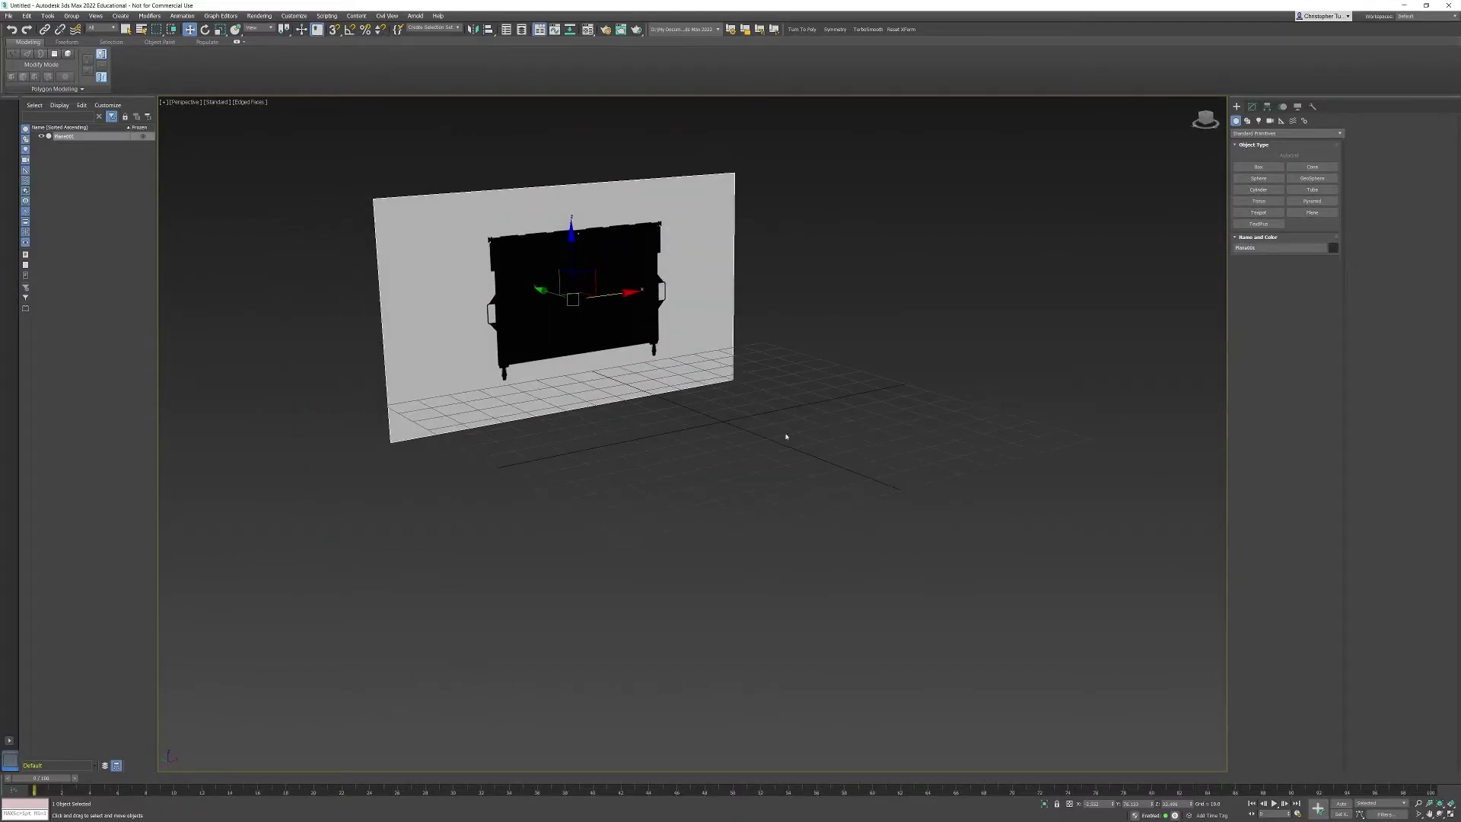
{"action": "middle_click_drag", "start_coordinate": [721, 355], "coordinate": [691, 346], "text": "alt"}
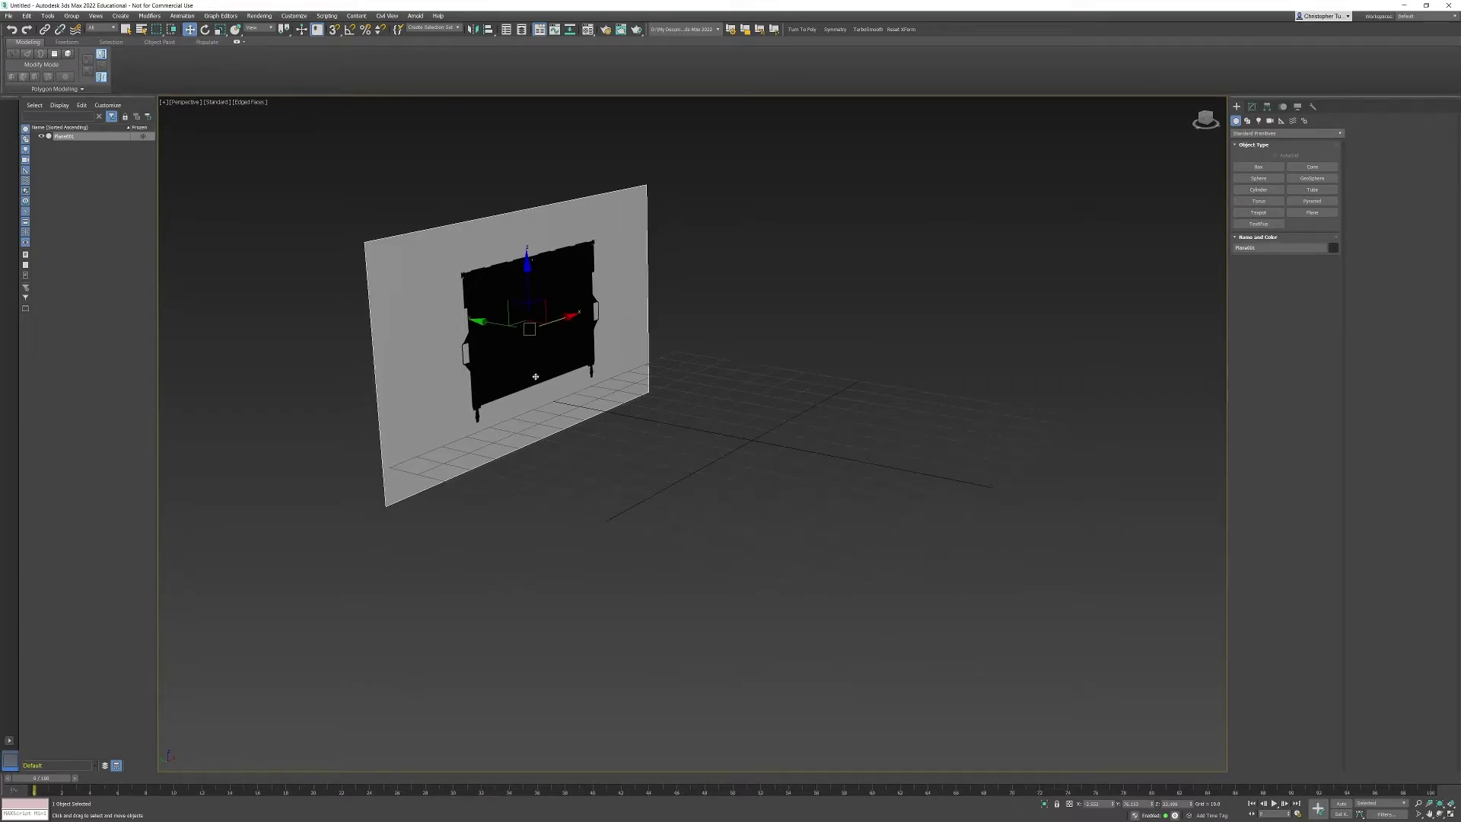
Move only the front plane's pivot to the world origin at X 0, Y 0, Z 0 and leave pivot editing
{"action": "left_click", "coordinate": [1267, 107]}
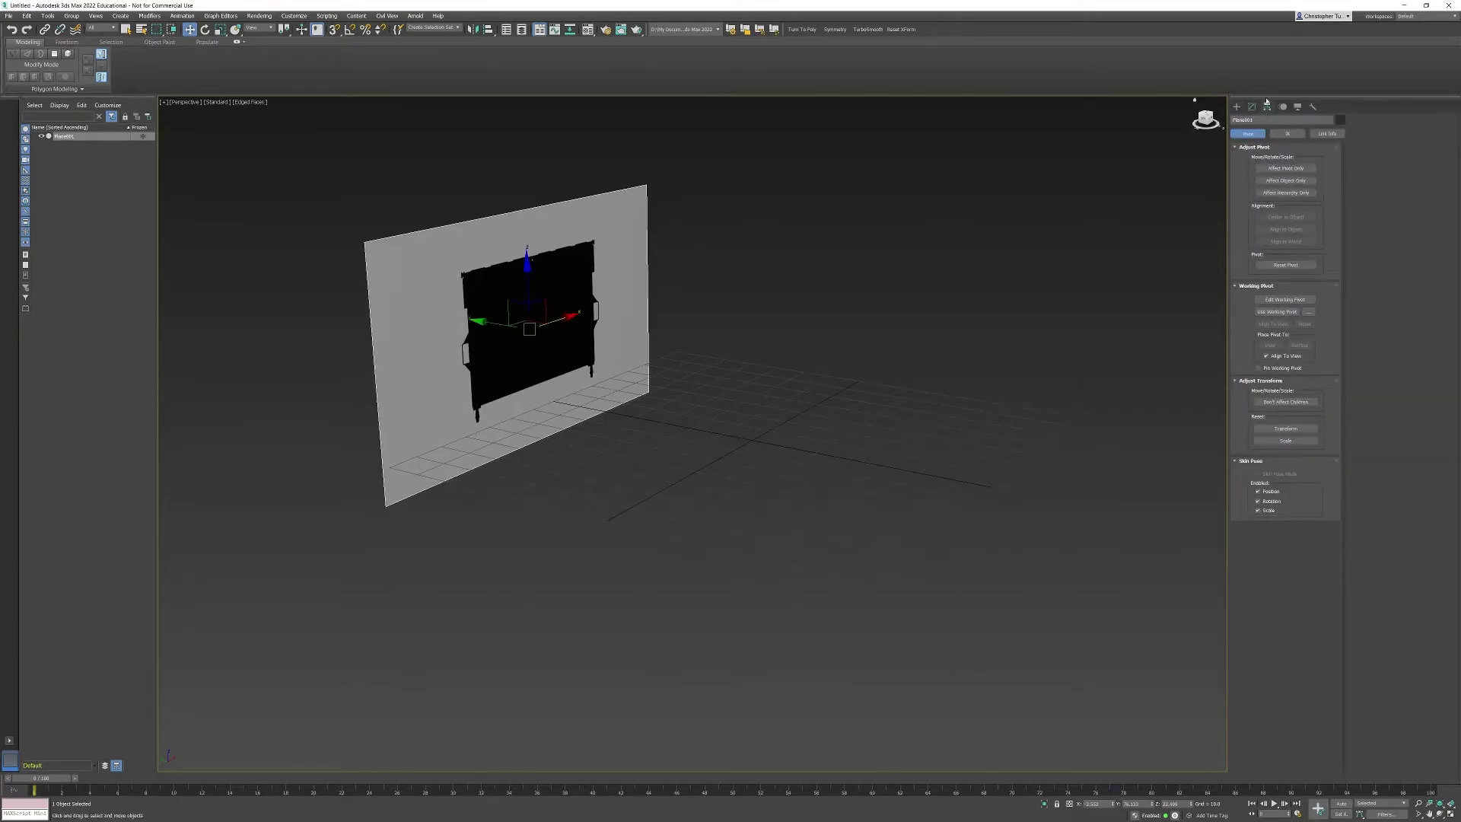
{"action": "left_click", "coordinate": [1286, 168]}
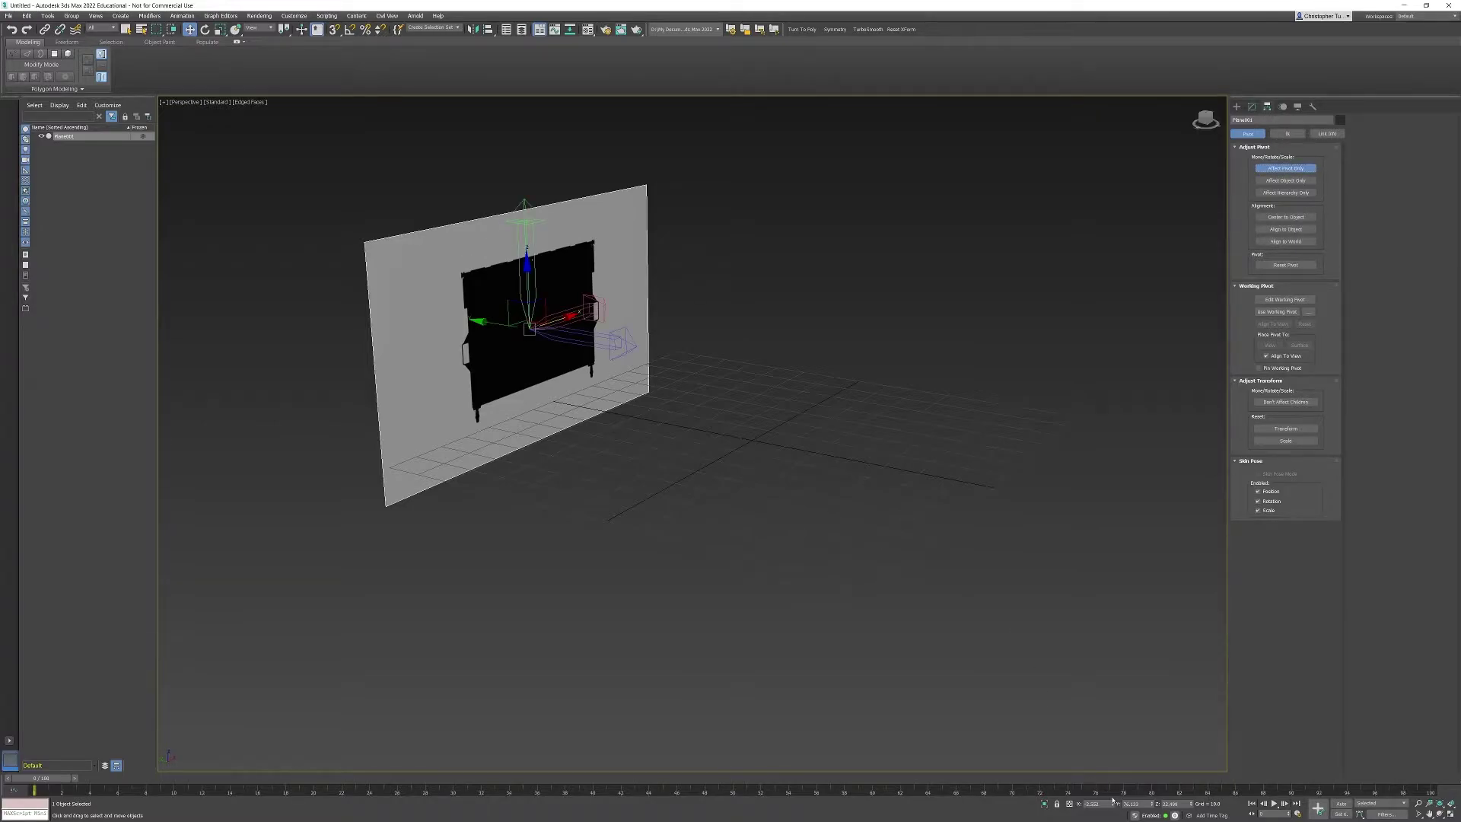
{"action": "right_click", "coordinate": [1113, 803]}
{"action": "right_click", "coordinate": [1151, 803]}
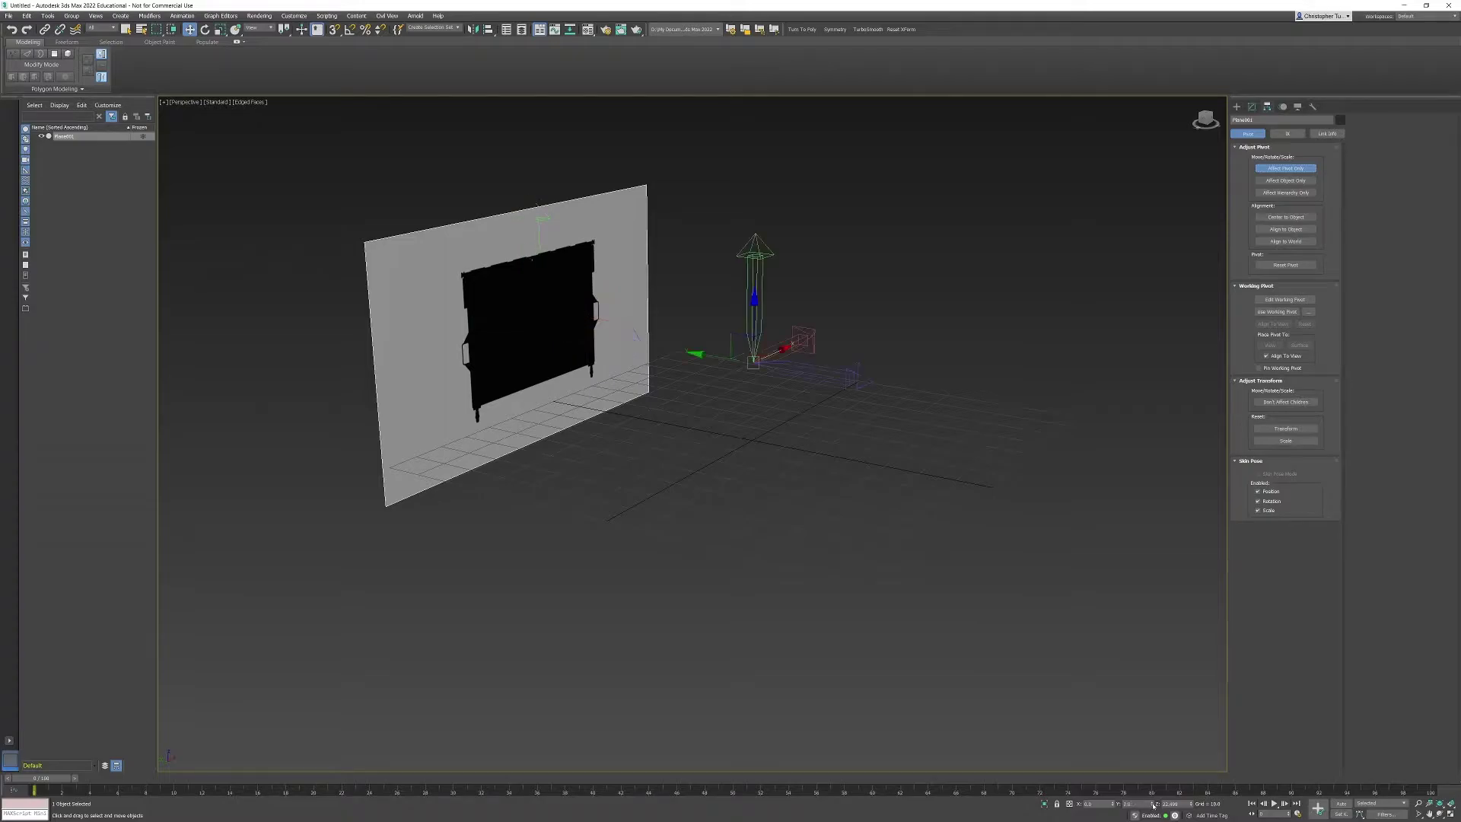
{"action": "right_click", "coordinate": [1191, 805]}
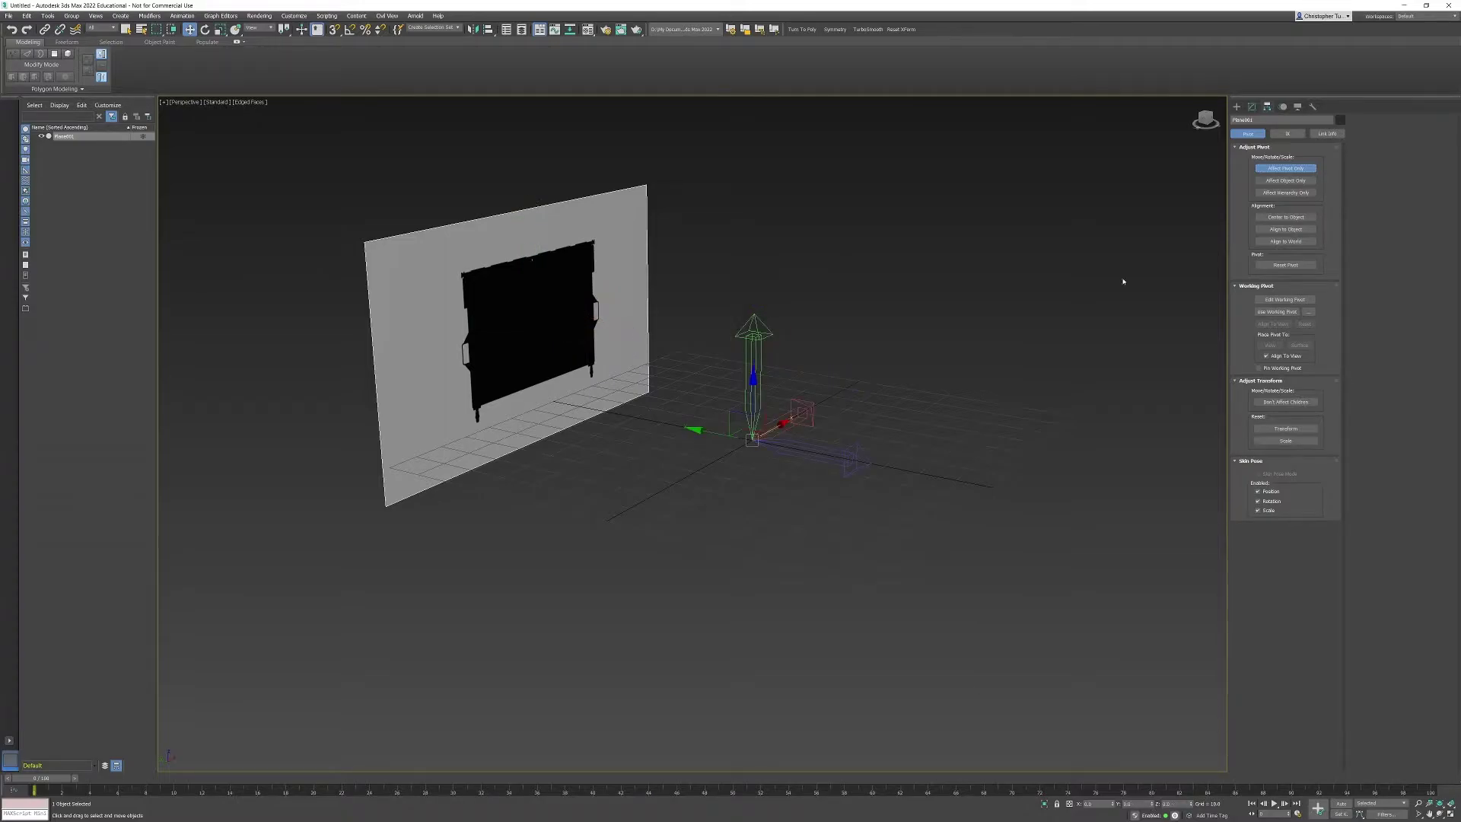
{"action": "left_click", "coordinate": [1252, 107]}
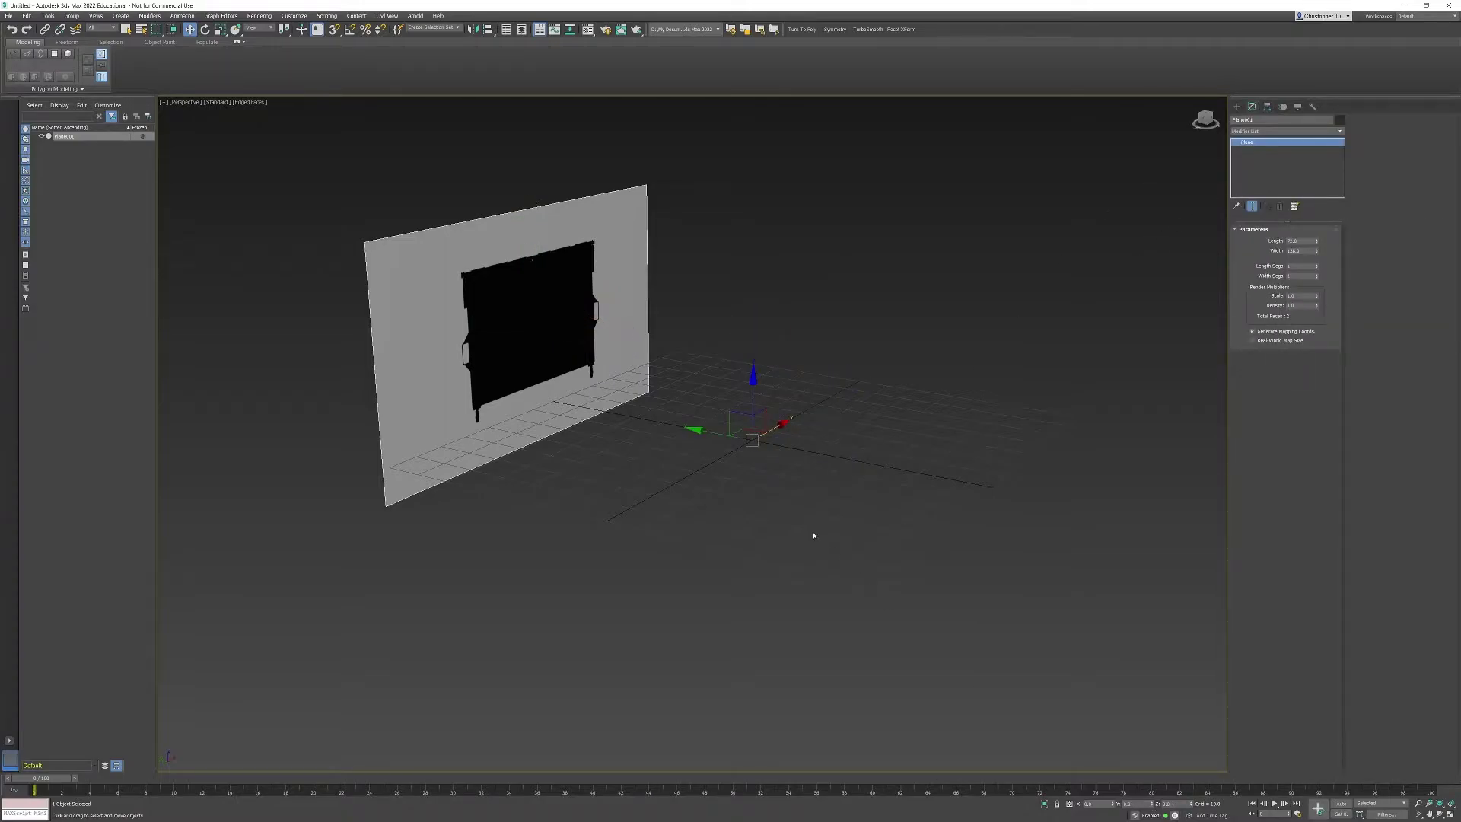
Test the plane's relocated pivot by moving the plane off the origin and resetting its X, Y and Z position to 0
{"action": "middle_click_drag", "start_coordinate": [585, 442], "coordinate": [525, 439], "text": "alt"}
{"action": "left_click_drag", "start_coordinate": [775, 448], "coordinate": [380, 422]}
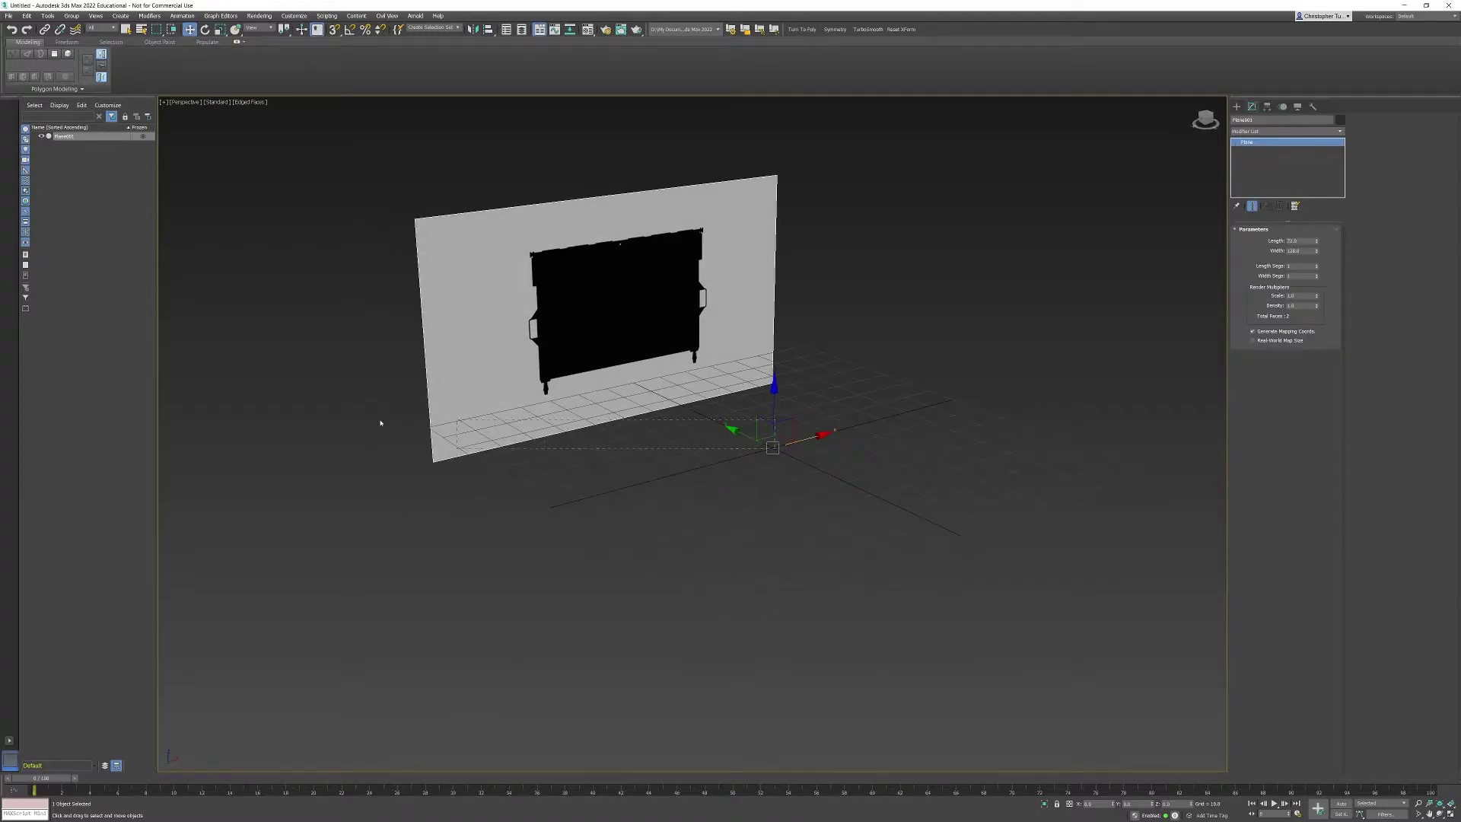
{"action": "left_click_drag", "start_coordinate": [772, 448], "coordinate": [1064, 288]}
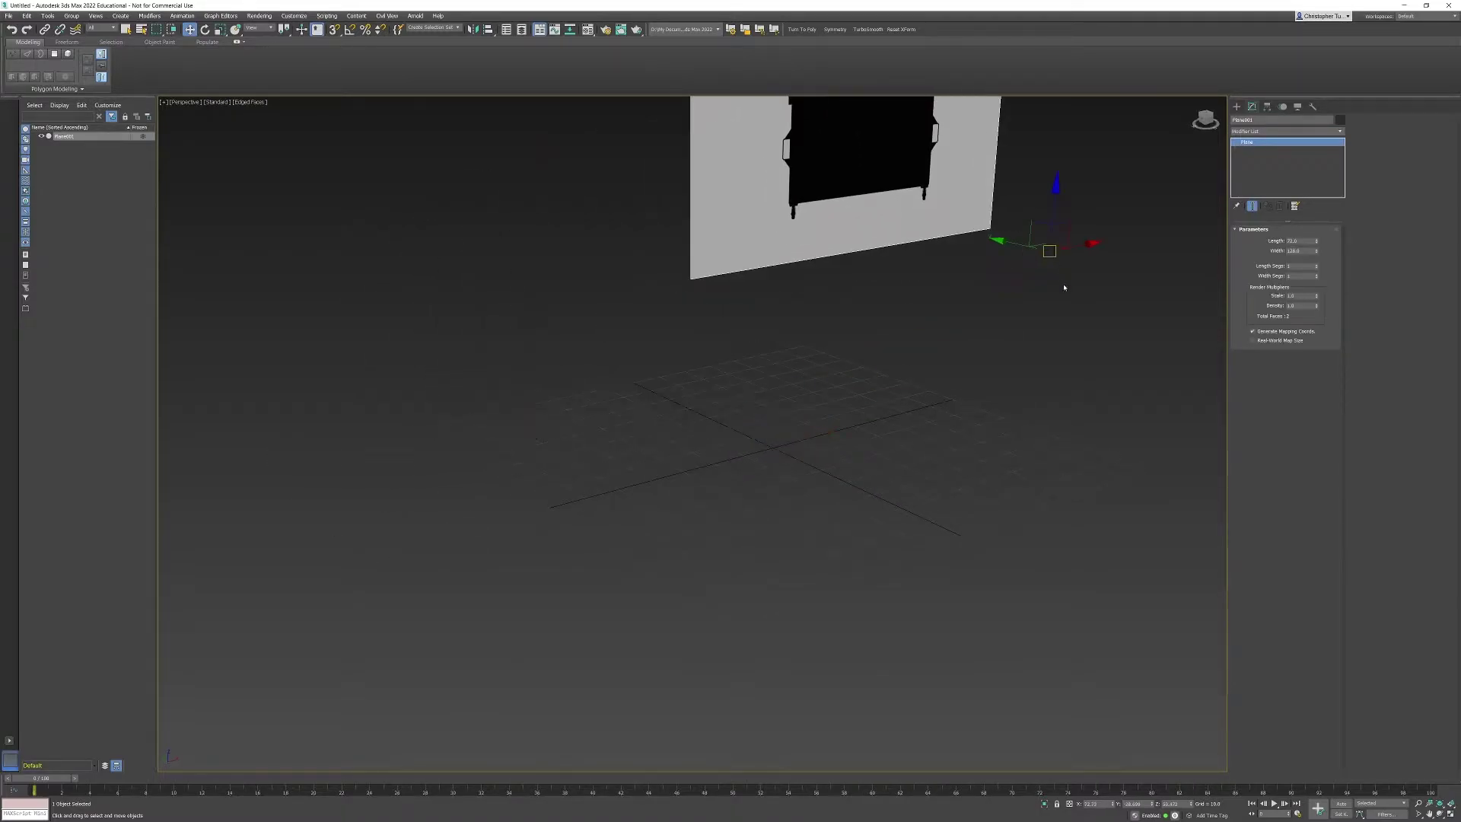
{"action": "right_click", "coordinate": [1153, 806]}
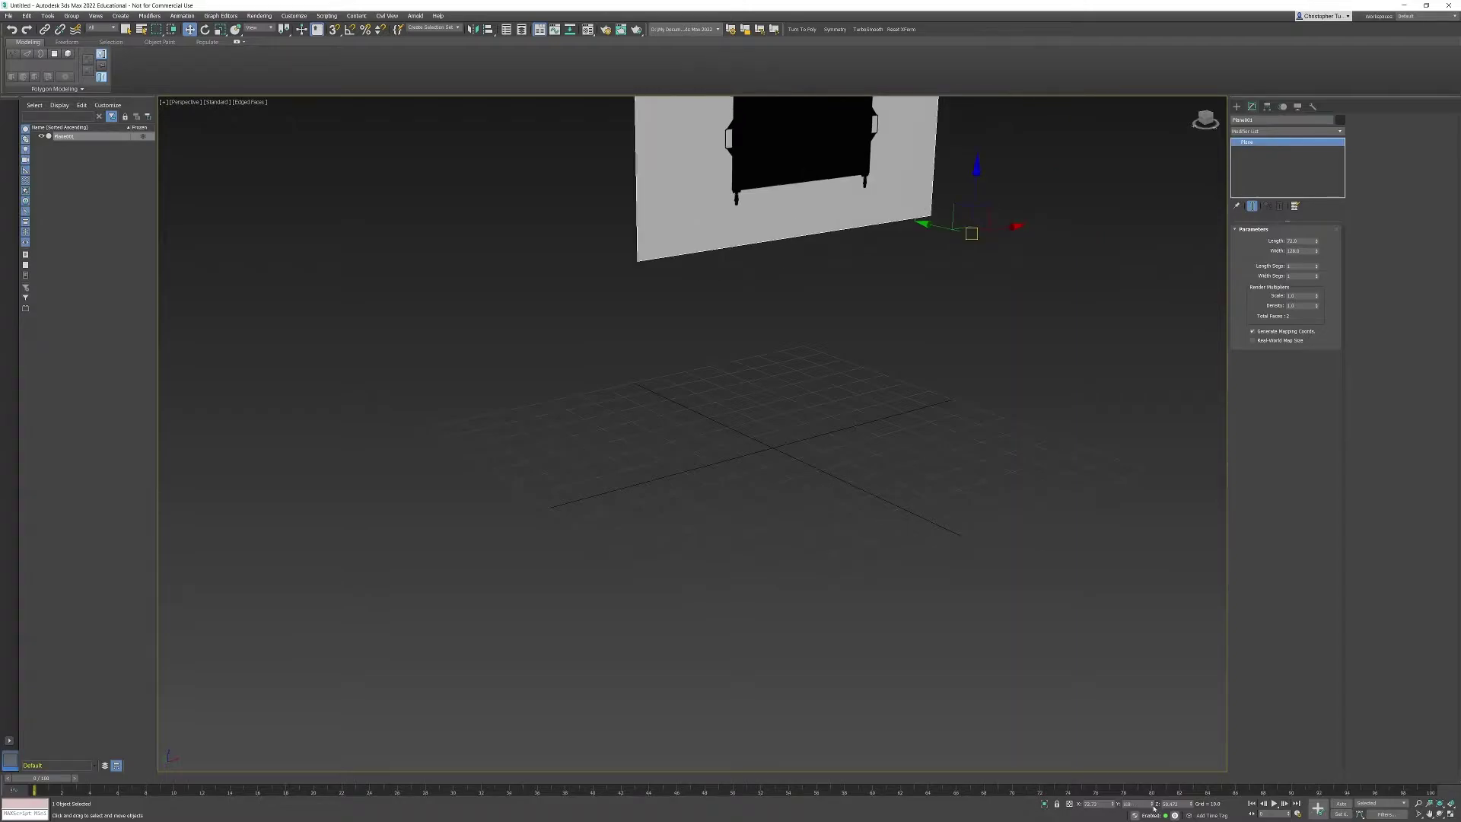
{"action": "right_click", "coordinate": [1114, 804]}
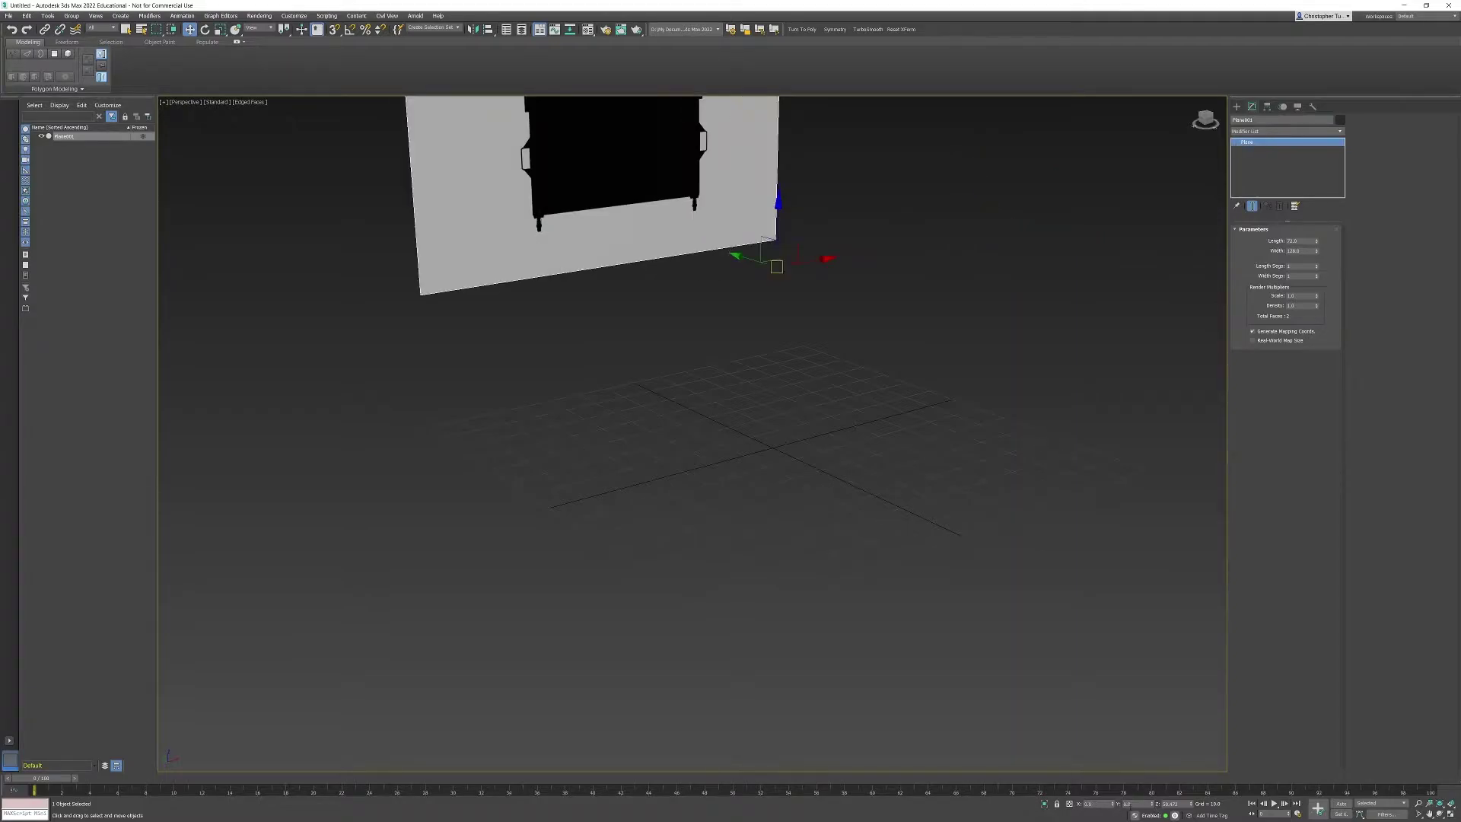
{"action": "right_click", "coordinate": [1192, 805]}
{"action": "mouse_move", "coordinate": [818, 522]}
{"action": "middle_mouse_down", "text": "alt"}
{"action": "mouse_move", "coordinate": [775, 508]}
{"action": "mouse_move", "coordinate": [810, 522]}
{"action": "middle_mouse_up", "text": "alt"}
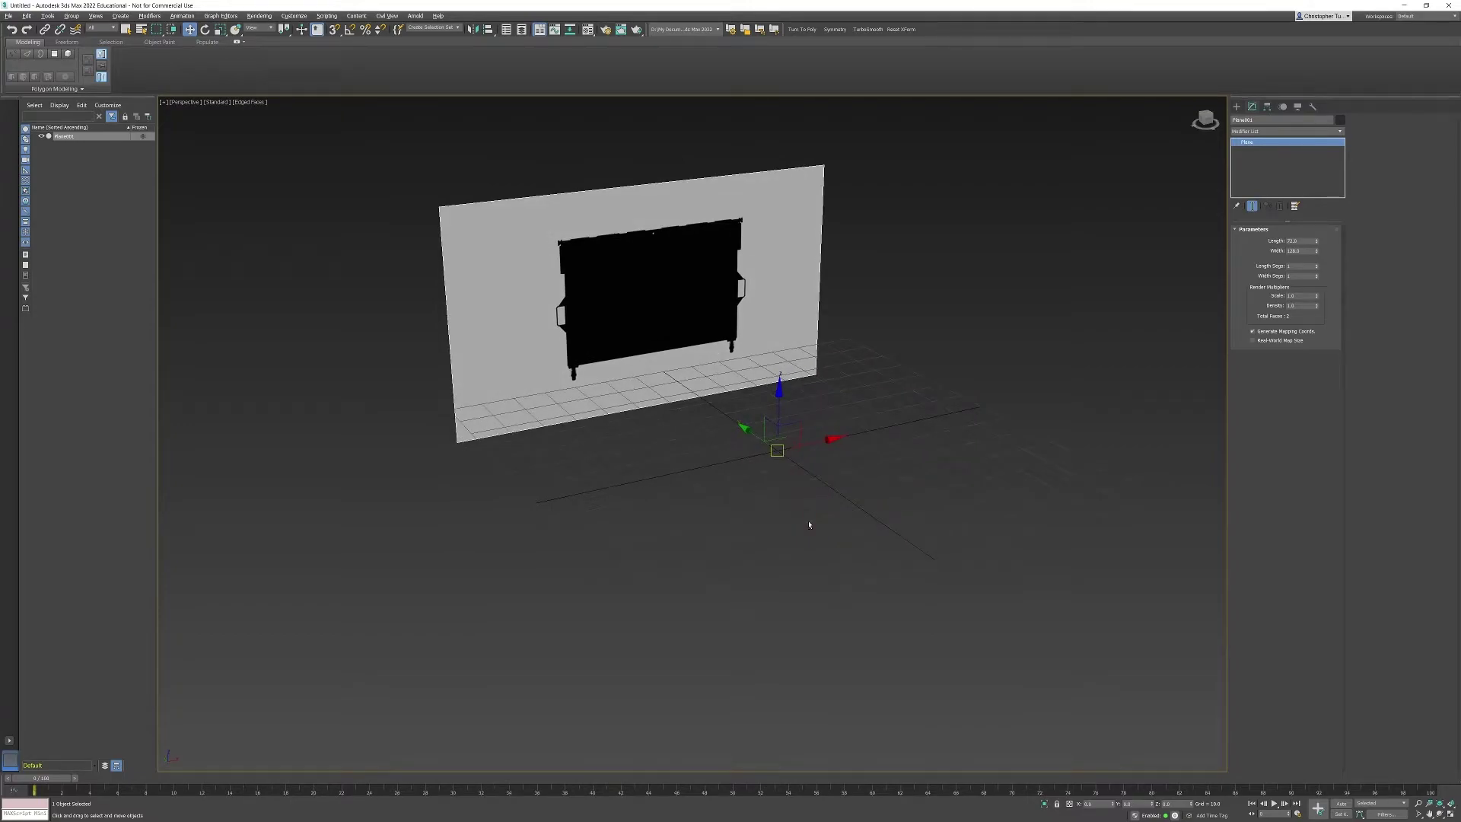
Enable angle snapping and clone the front plane as one independent copy rotated 90 degrees about the vertical axis
{"action": "key", "text": "e"}
{"action": "middle_click_drag", "start_coordinate": [842, 499], "coordinate": [848, 447], "text": "alt"}
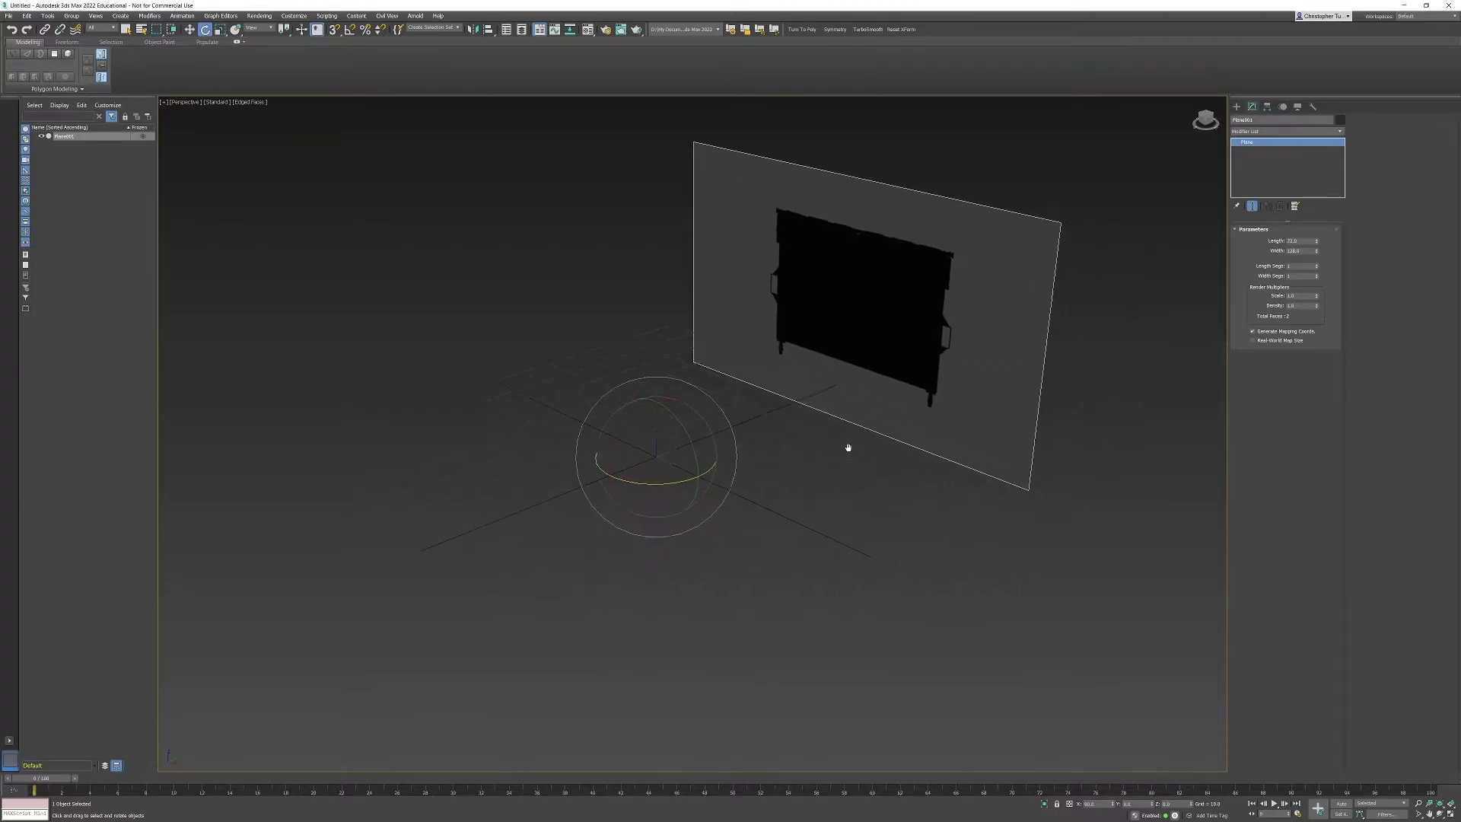
{"action": "left_click", "coordinate": [350, 30]}
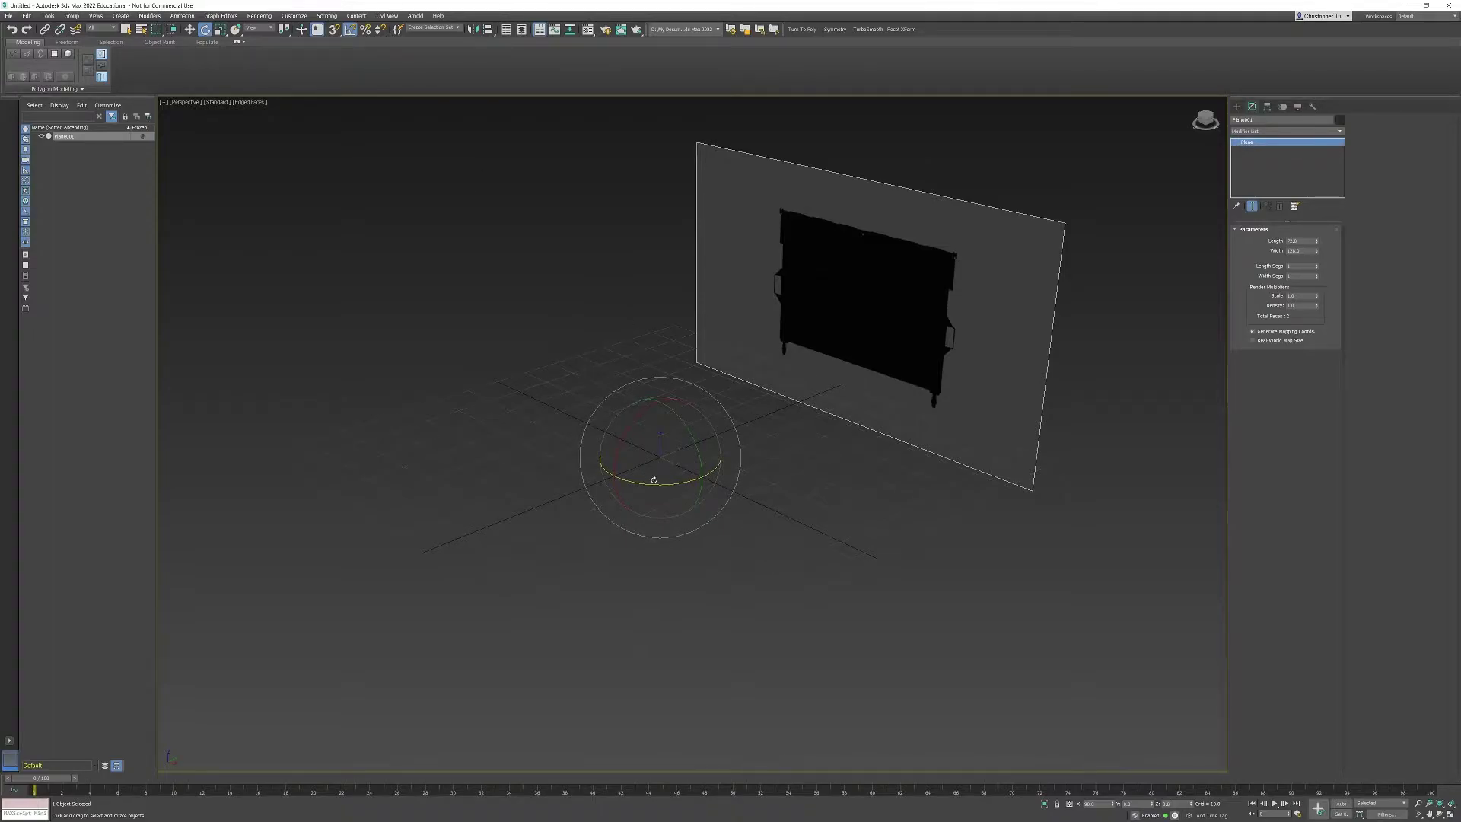
{"action": "left_click_drag", "start_coordinate": [651, 484], "coordinate": [682, 486], "text": "shift"}
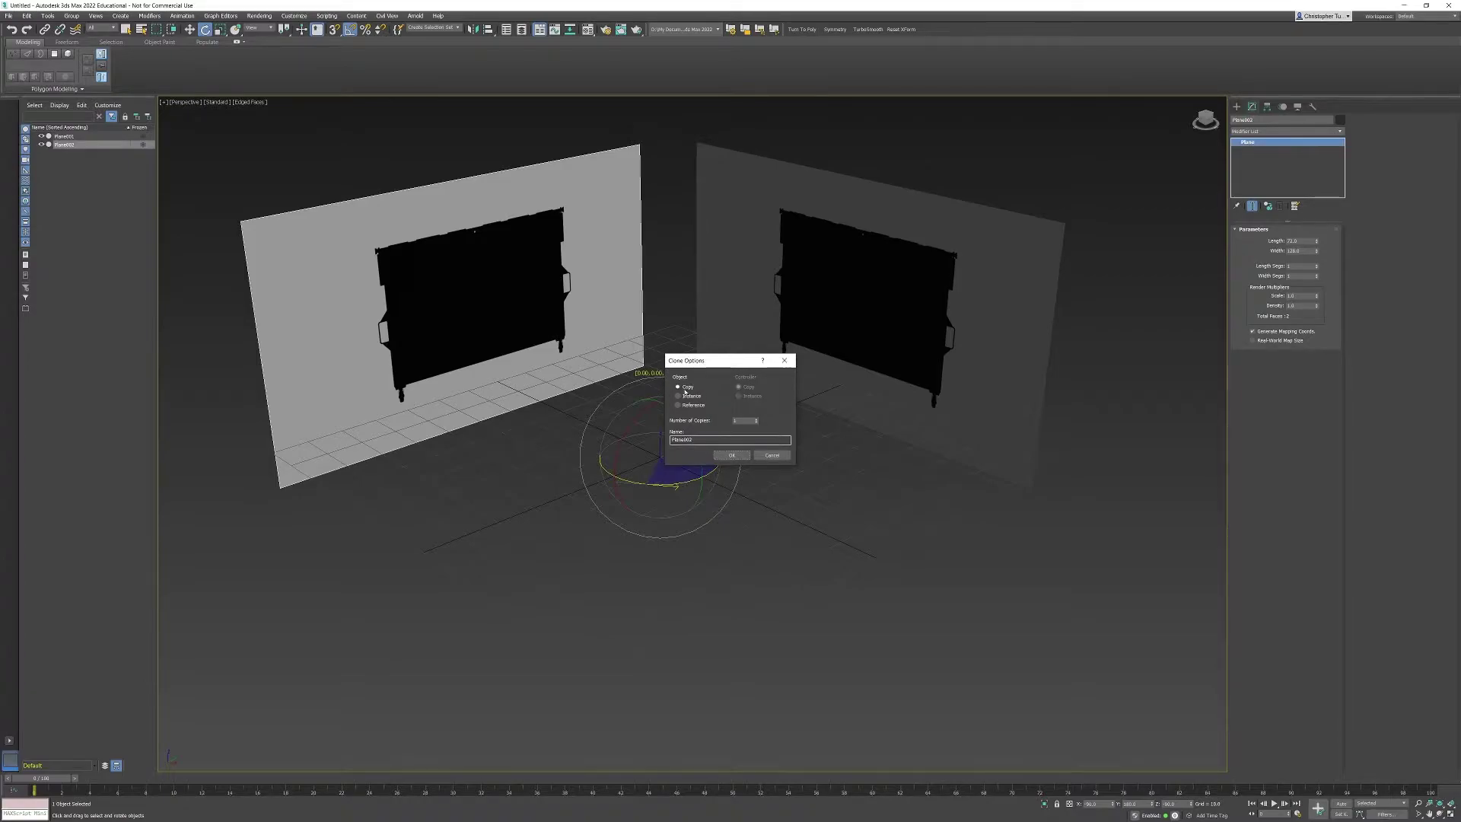
{"action": "left_click", "coordinate": [735, 458]}
Apply the side-view dumpster silhouette image from the project folder to the copied plane and close the folder window
{"action": "middle_click_drag", "start_coordinate": [642, 510], "coordinate": [647, 497], "text": "alt"}
{"action": "key", "text": "m"}
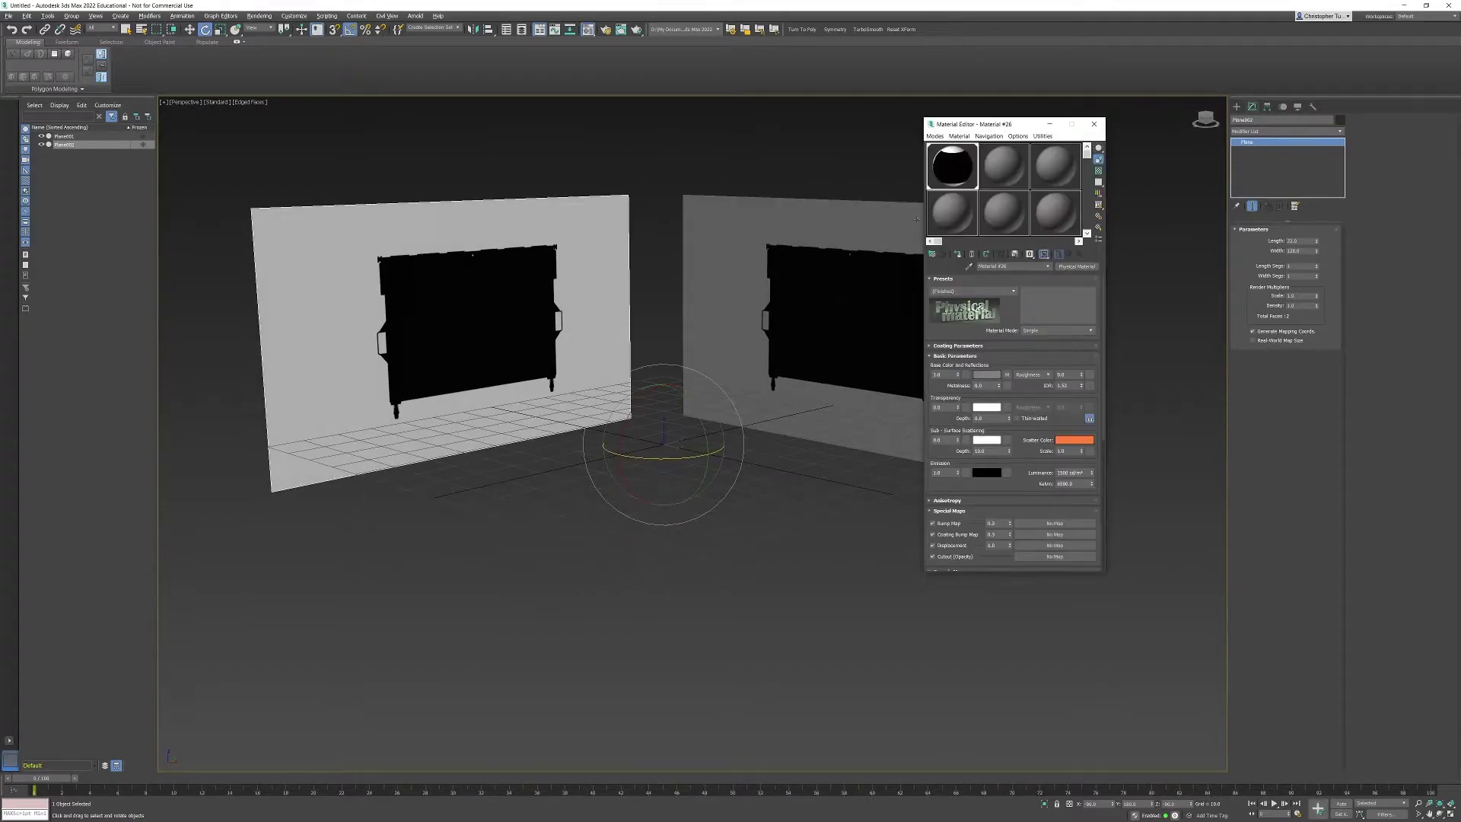
{"action": "left_click", "coordinate": [1093, 123]}
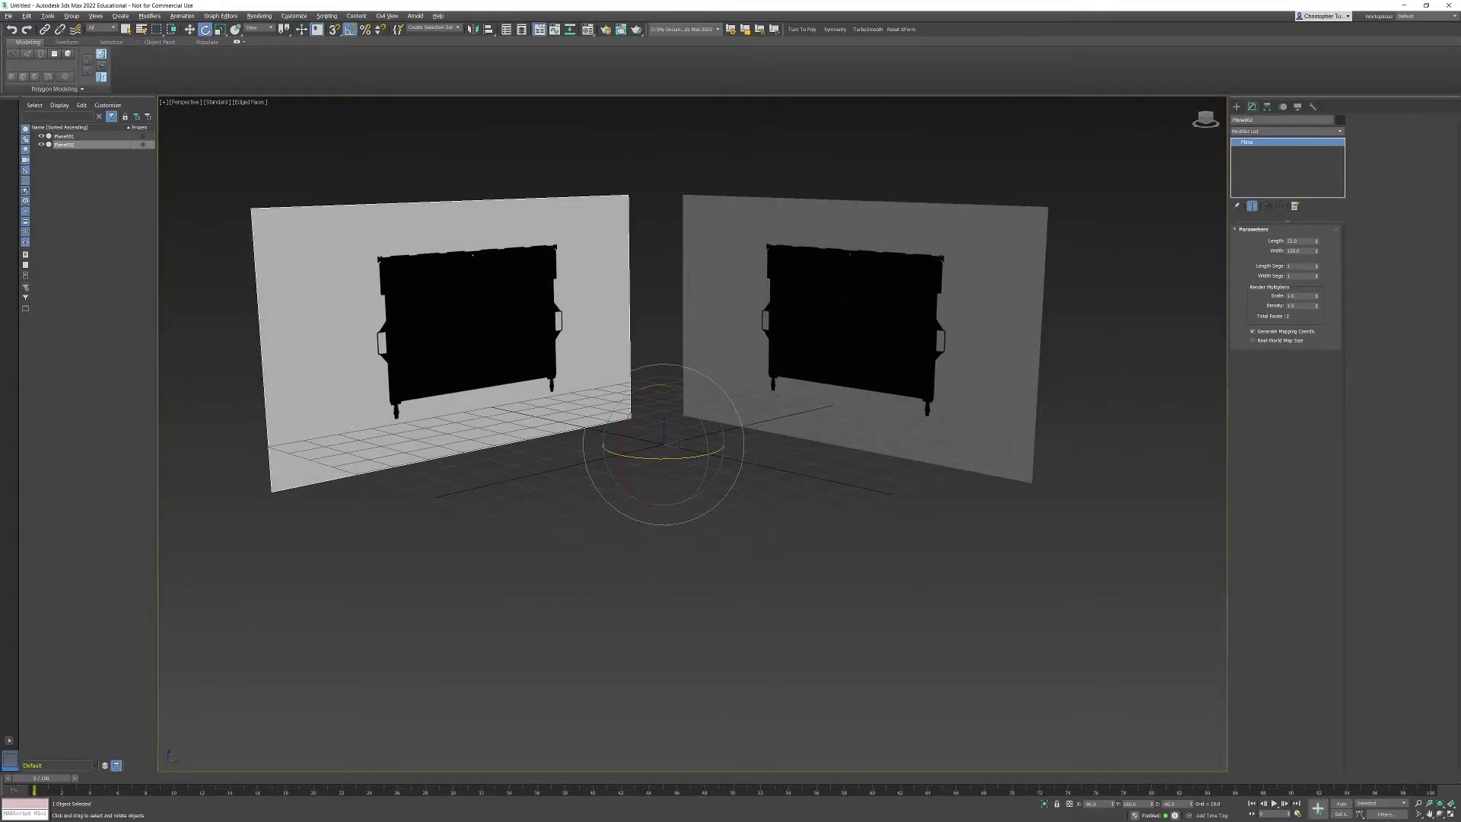
{"action": "key", "text": "super"}
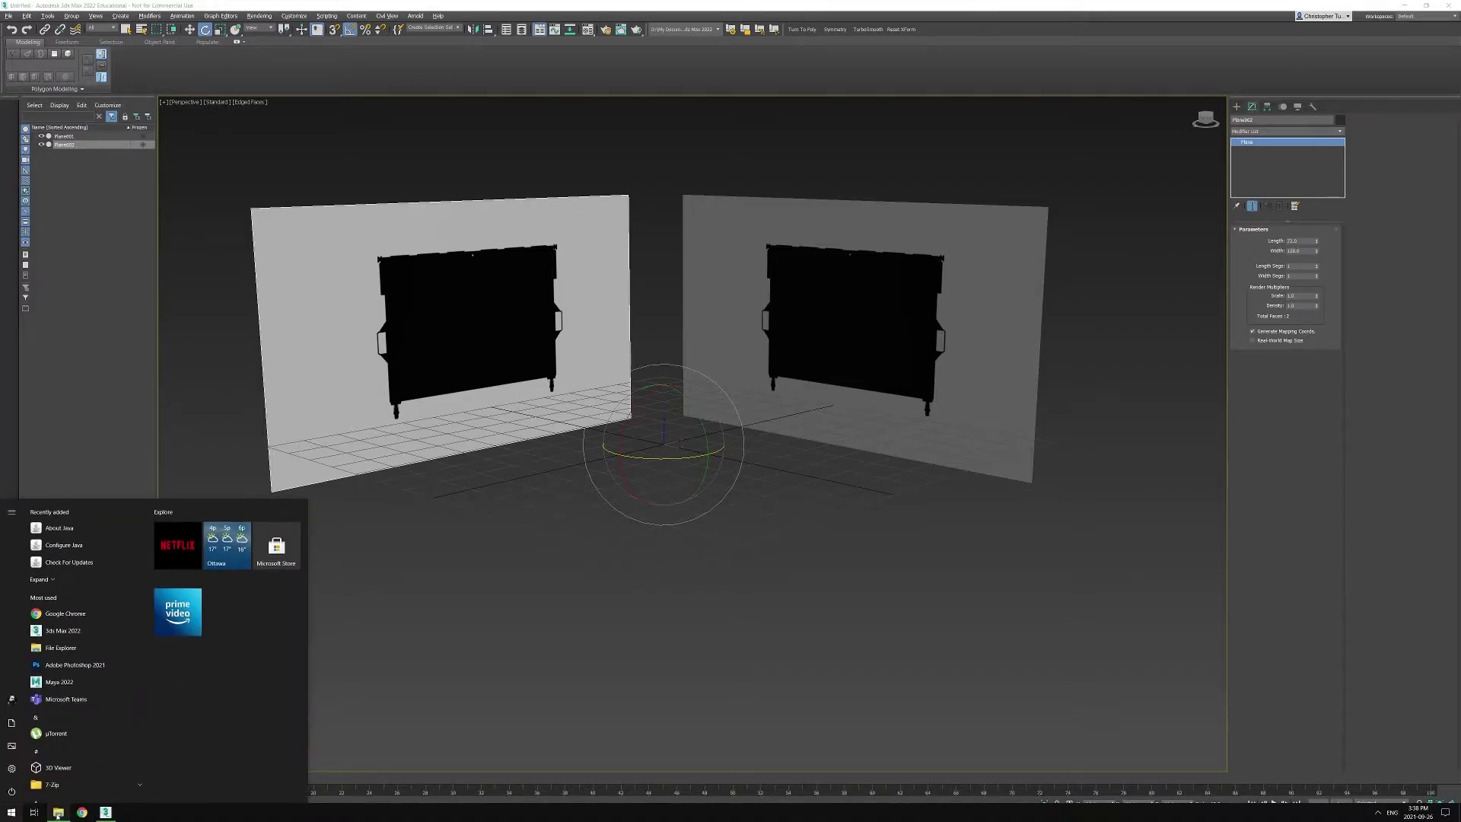
{"action": "left_click", "coordinate": [80, 814]}
{"action": "left_click_drag", "start_coordinate": [991, 379], "coordinate": [511, 334]}
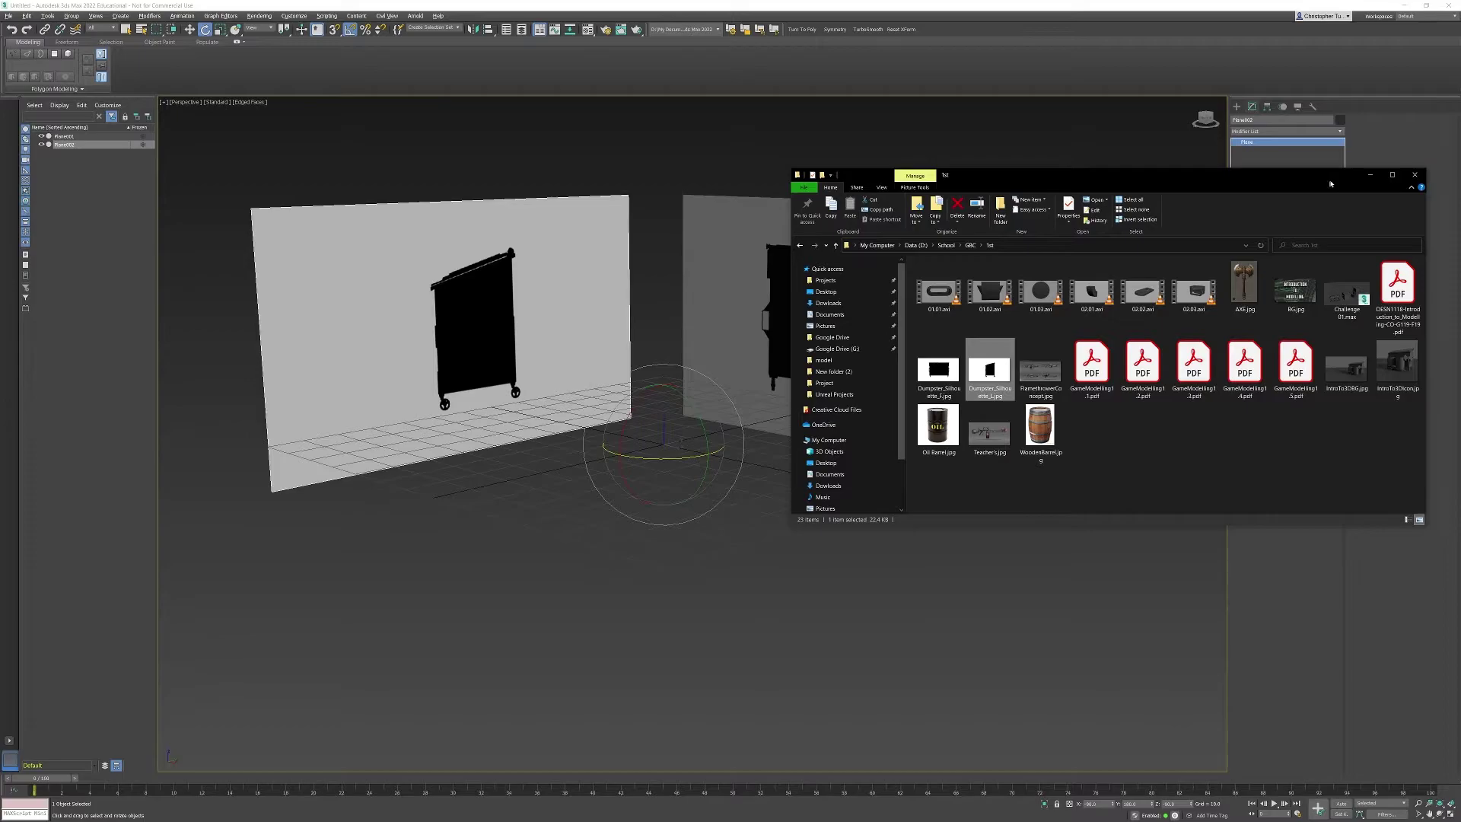
{"action": "left_click", "coordinate": [1413, 176]}
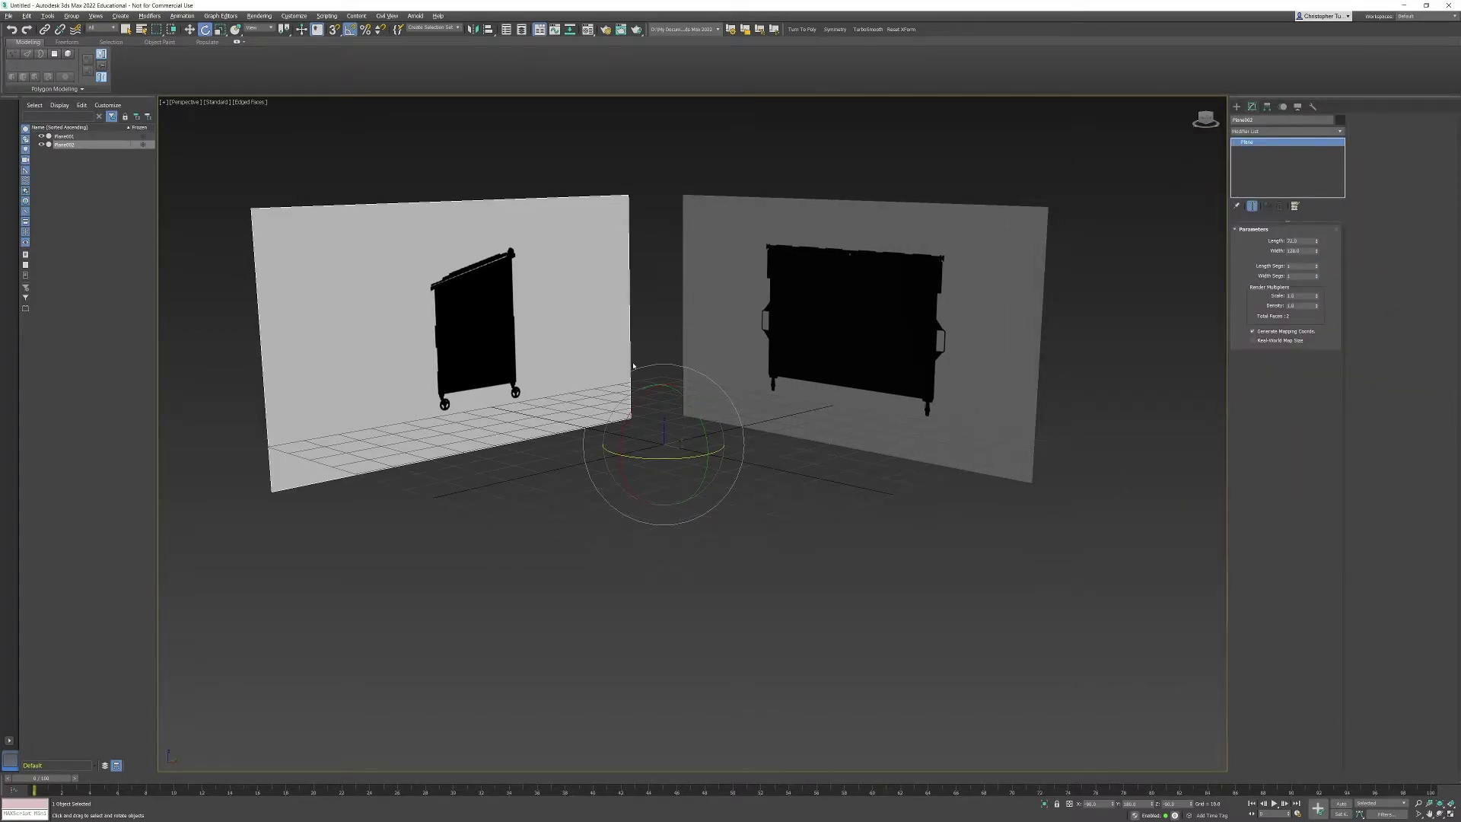
Freeze both reference planes through their object properties, with Show Frozen in Gray turned off
{"action": "middle_click_drag", "start_coordinate": [705, 520], "coordinate": [442, 306], "text": "alt"}
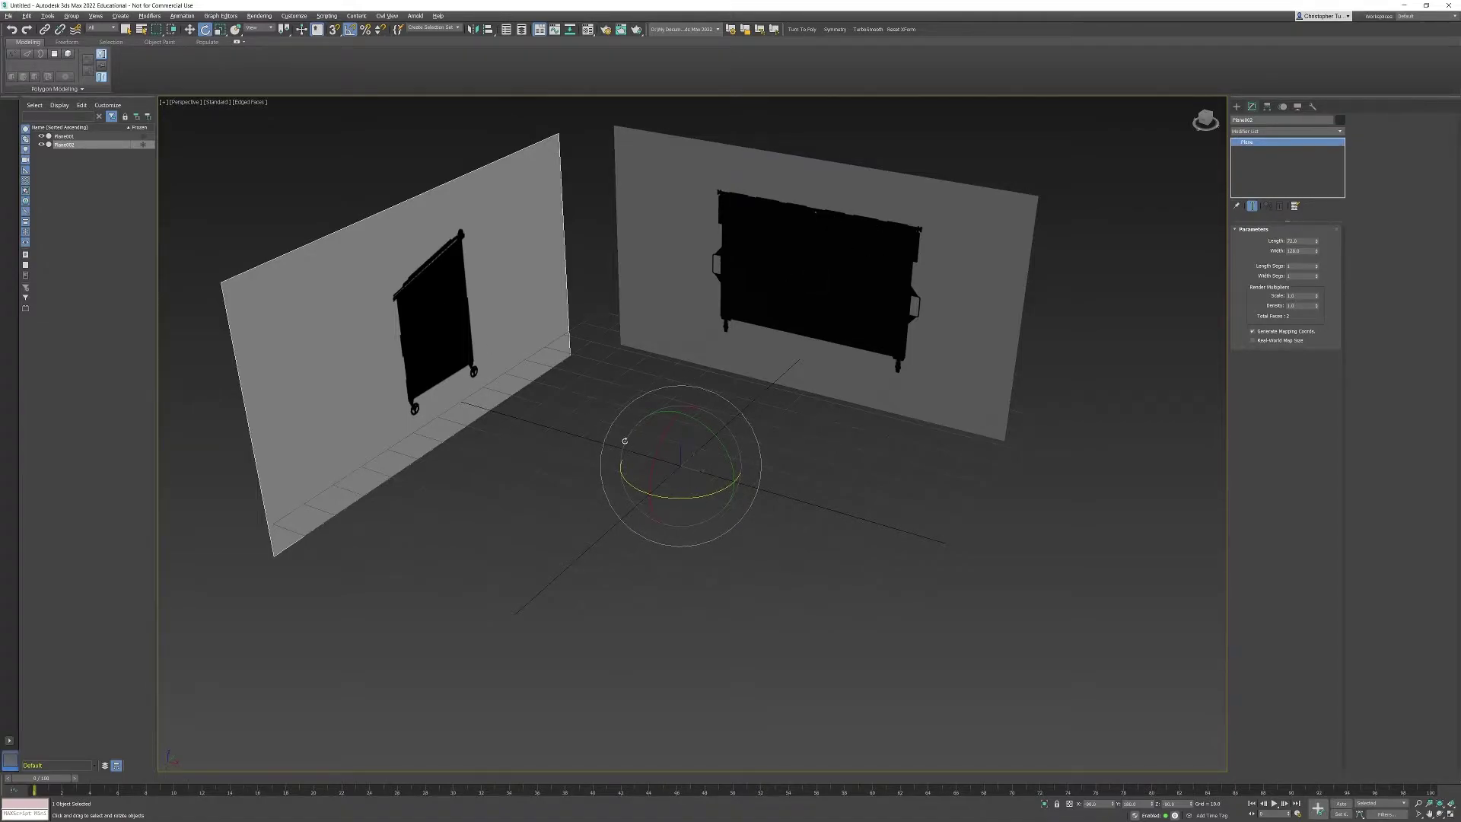
{"action": "left_click_drag", "start_coordinate": [494, 158], "coordinate": [735, 482]}
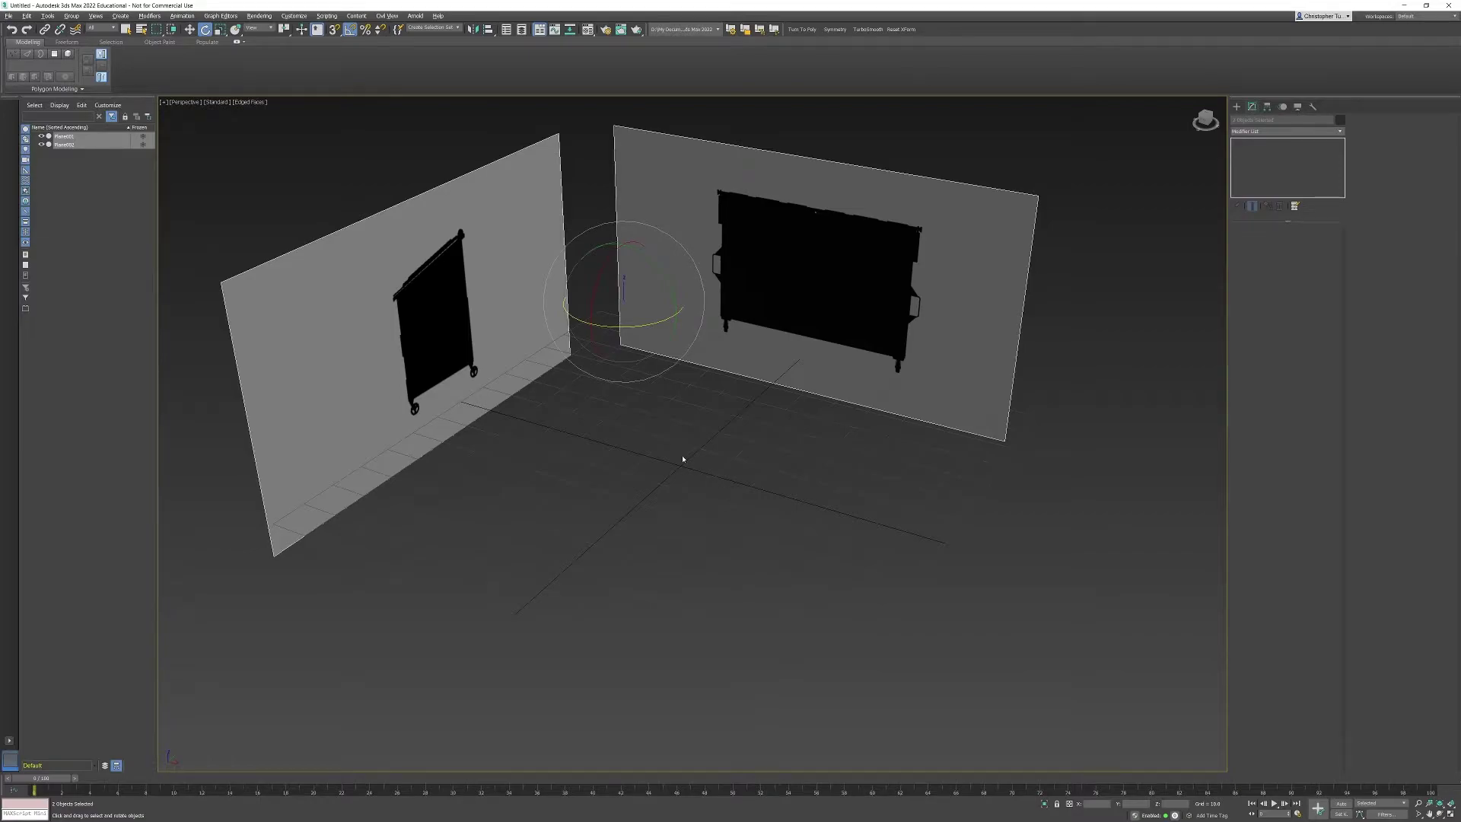
{"action": "right_click", "coordinate": [772, 357]}
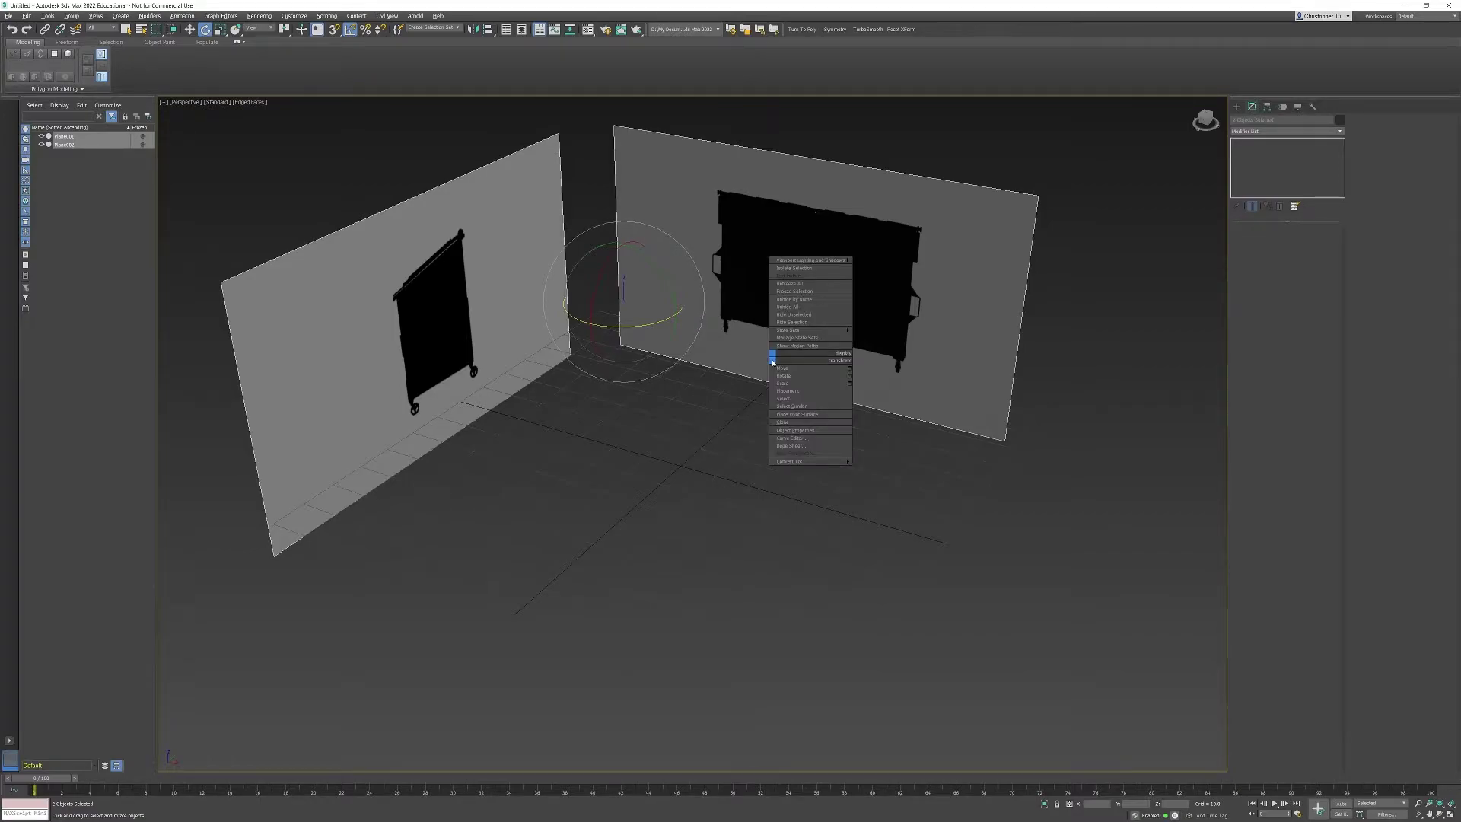
{"action": "left_click", "coordinate": [788, 430]}
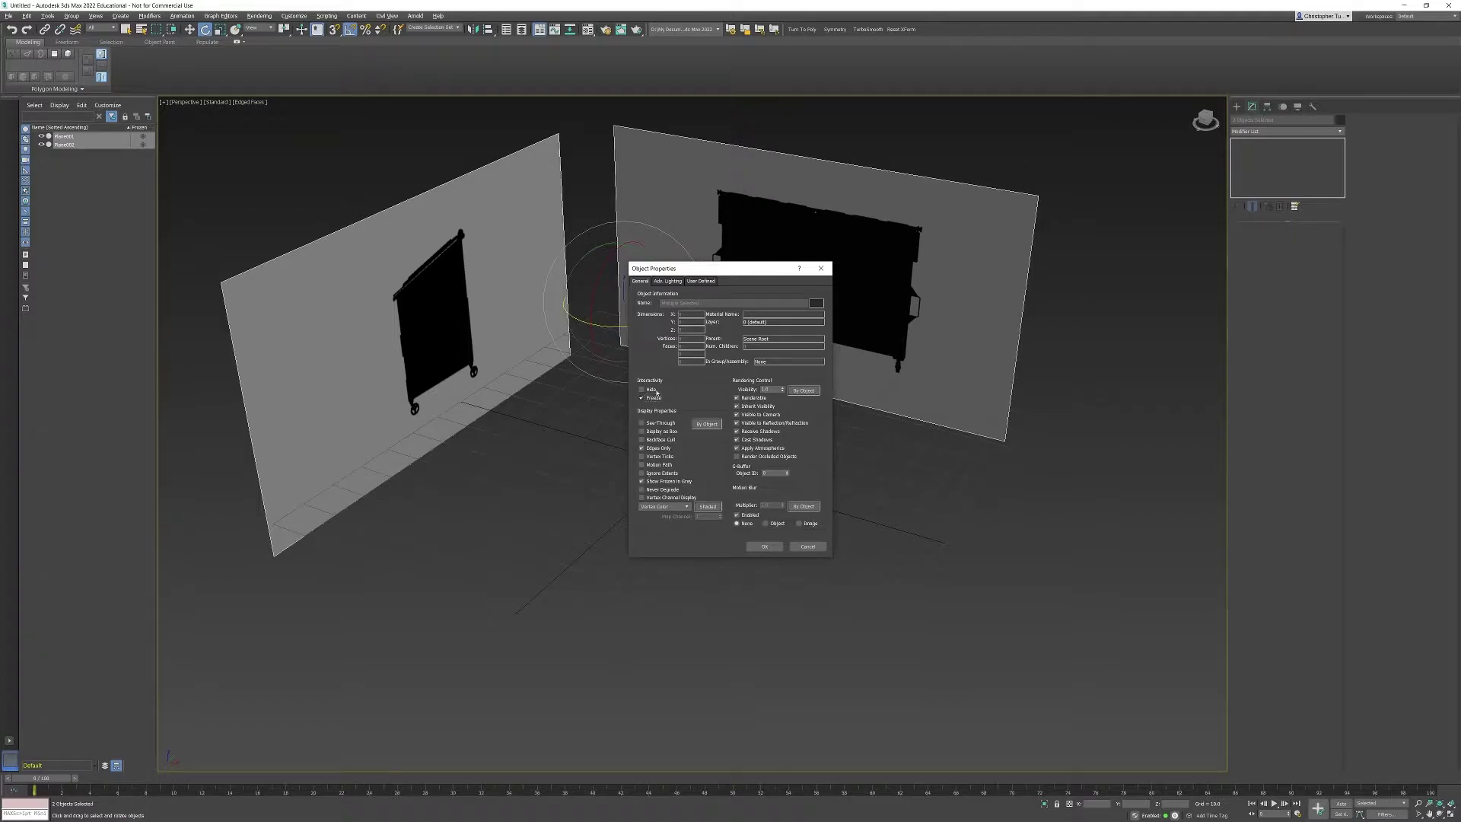
{"action": "left_click_drag", "start_coordinate": [712, 274], "coordinate": [946, 219]}
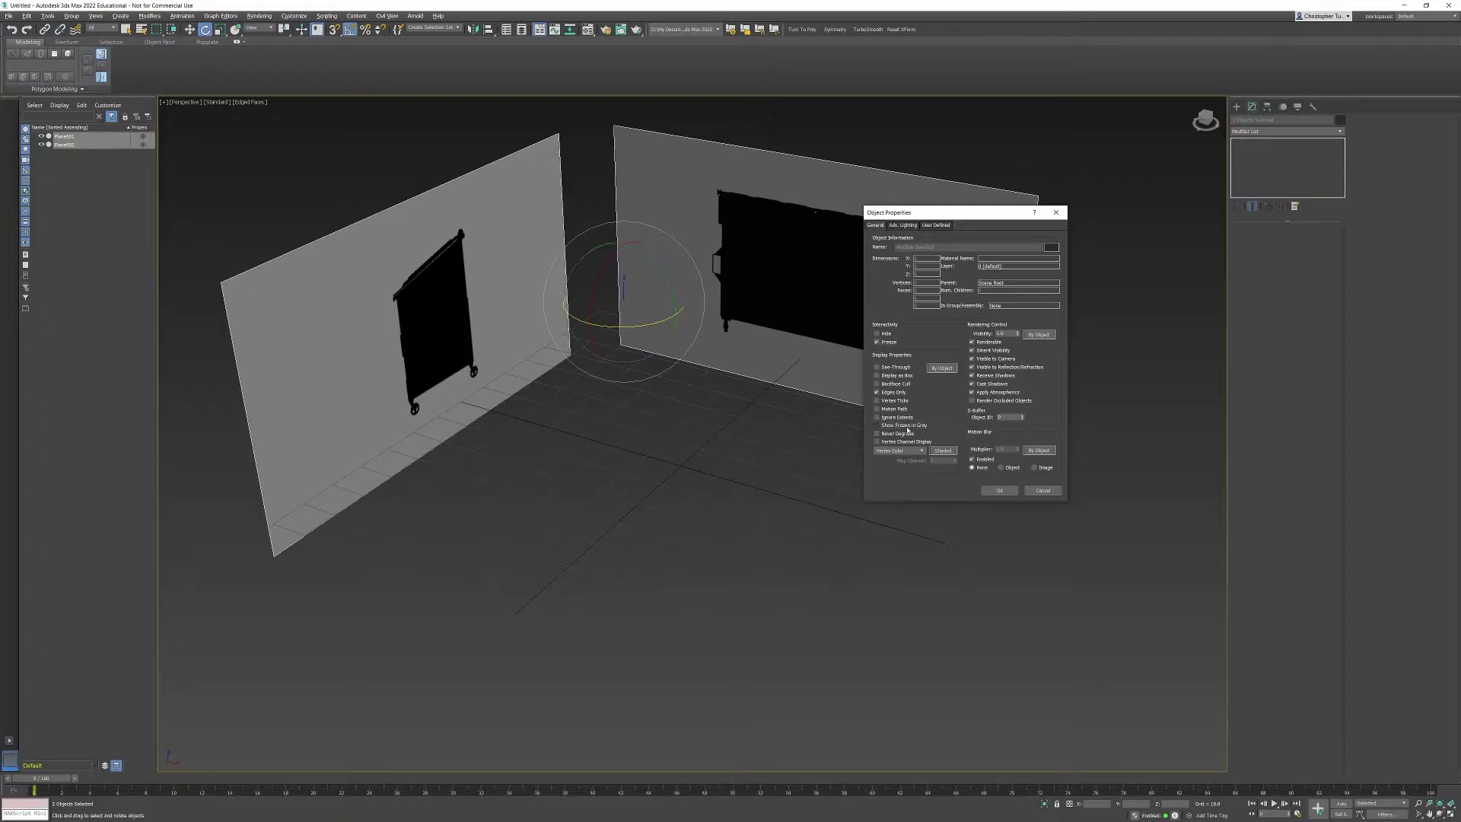
{"action": "left_click", "coordinate": [999, 491]}
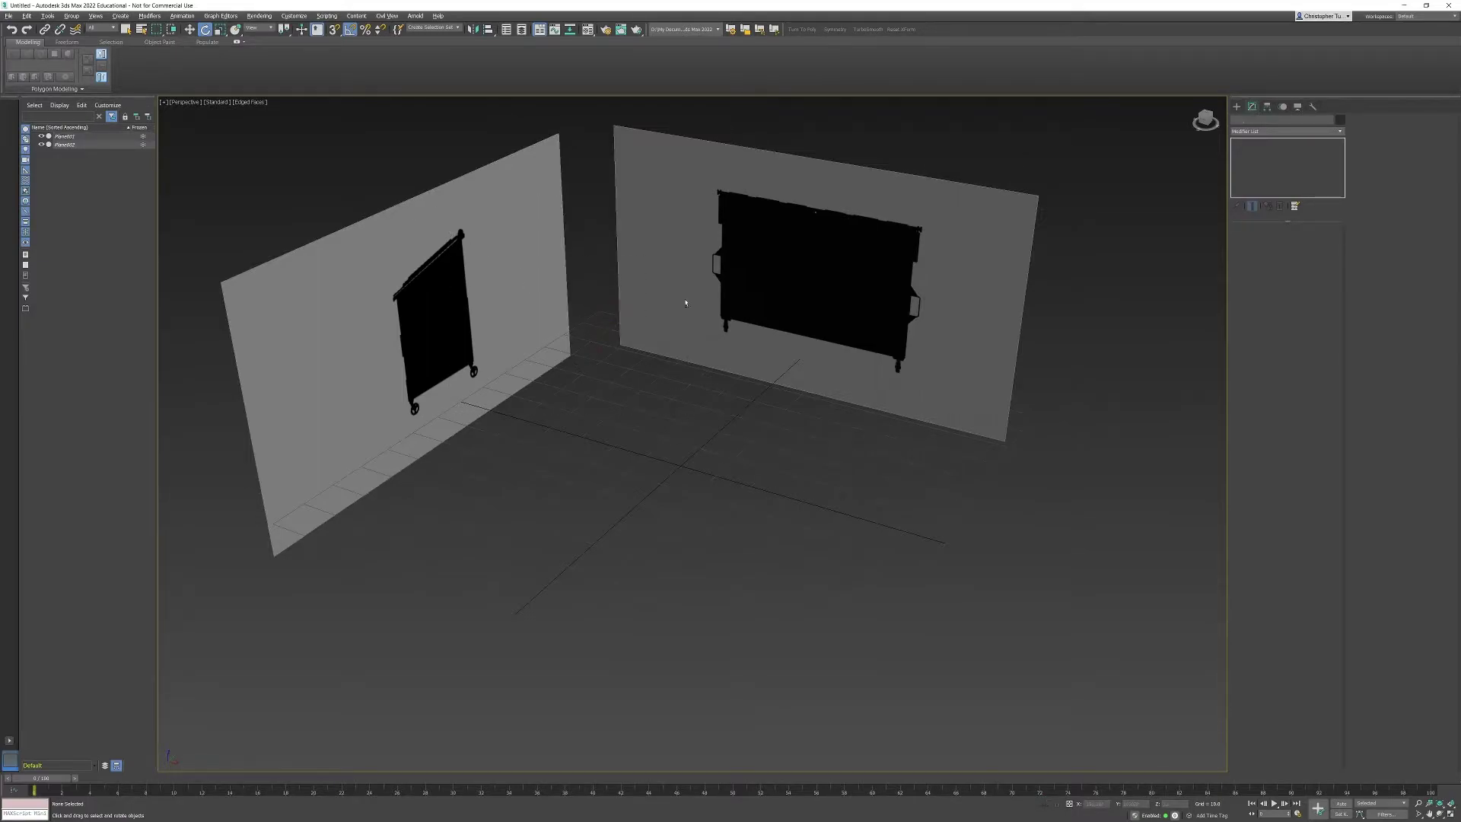
Test the freeze by attempting a region selection across both reference planes
{"action": "middle_click_drag", "start_coordinate": [685, 303], "coordinate": [724, 287], "text": "alt"}
{"action": "left_click_drag", "start_coordinate": [561, 160], "coordinate": [788, 319]}
{"action": "middle_click_drag", "start_coordinate": [815, 322], "coordinate": [763, 391], "text": "alt"}
{"action": "scroll", "coordinate": [842, 322], "scroll_direction": "up", "scroll_amount": 4}
{"action": "scroll", "coordinate": [743, 379], "scroll_direction": "down", "scroll_amount": 3}
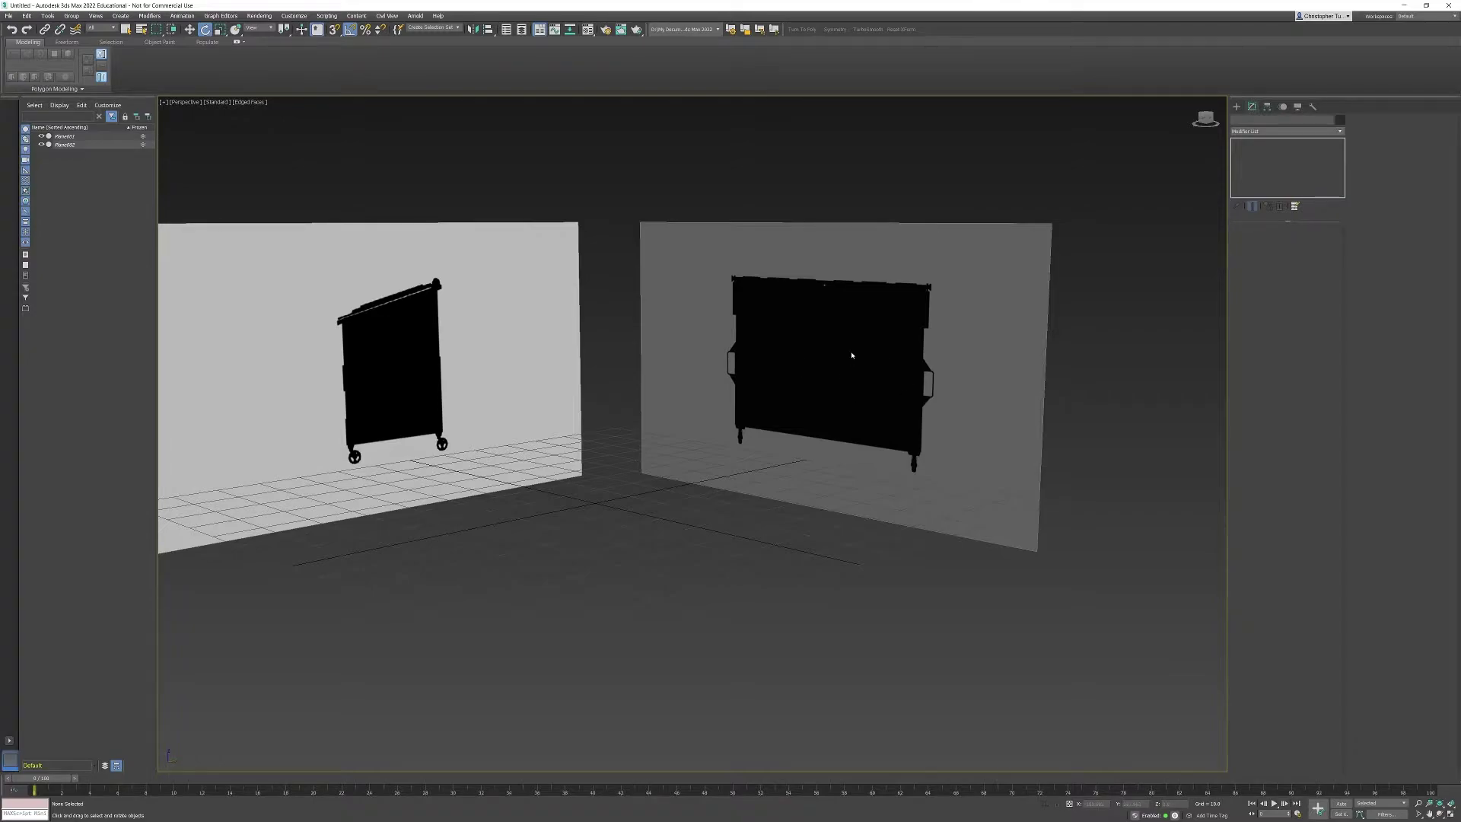
Create a freehand standard box primitive near the world origin, in front of the two reference planes
{"action": "left_click", "coordinate": [1237, 107]}
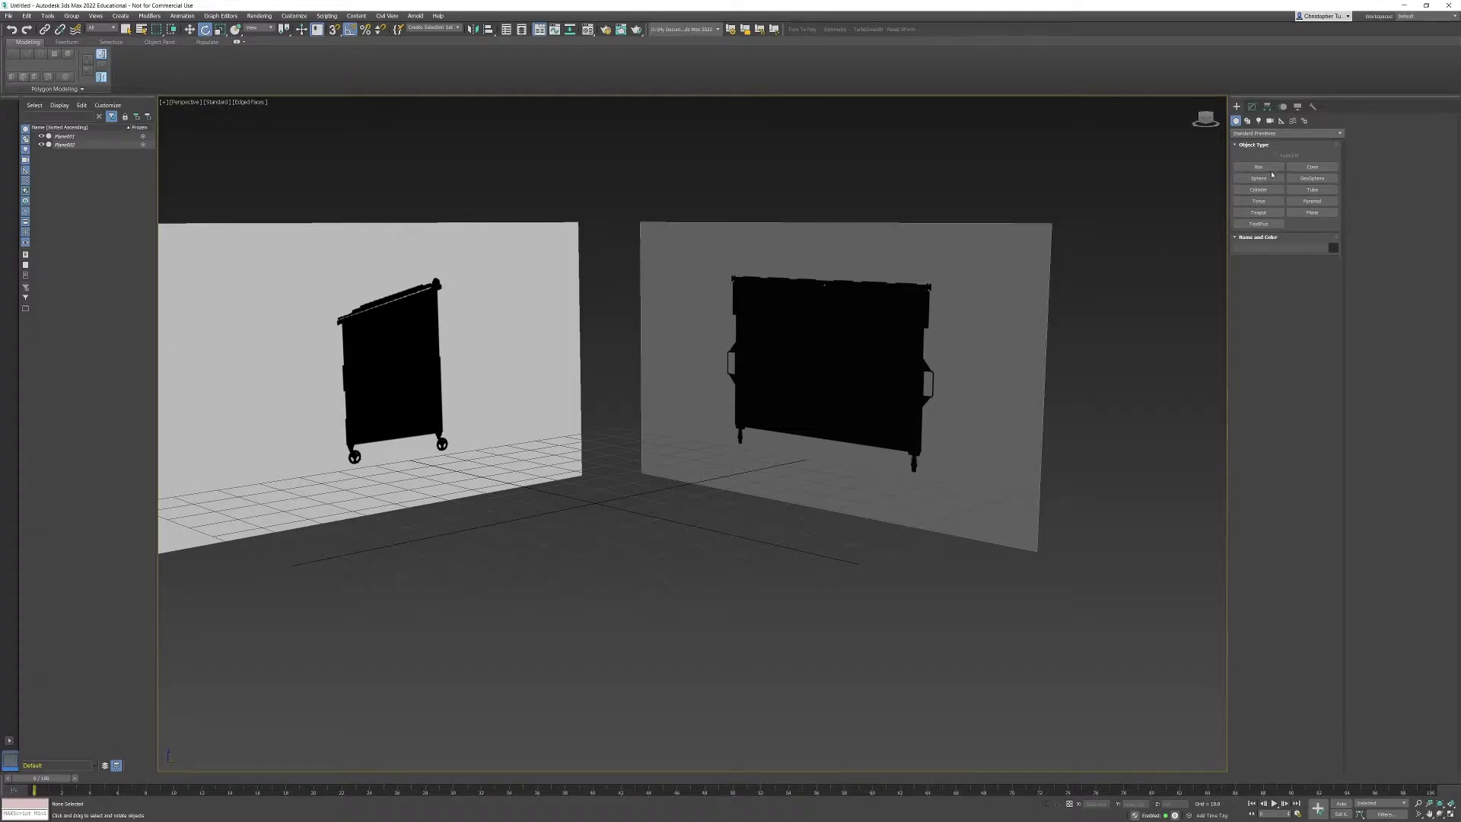
{"action": "left_click", "coordinate": [1271, 172]}
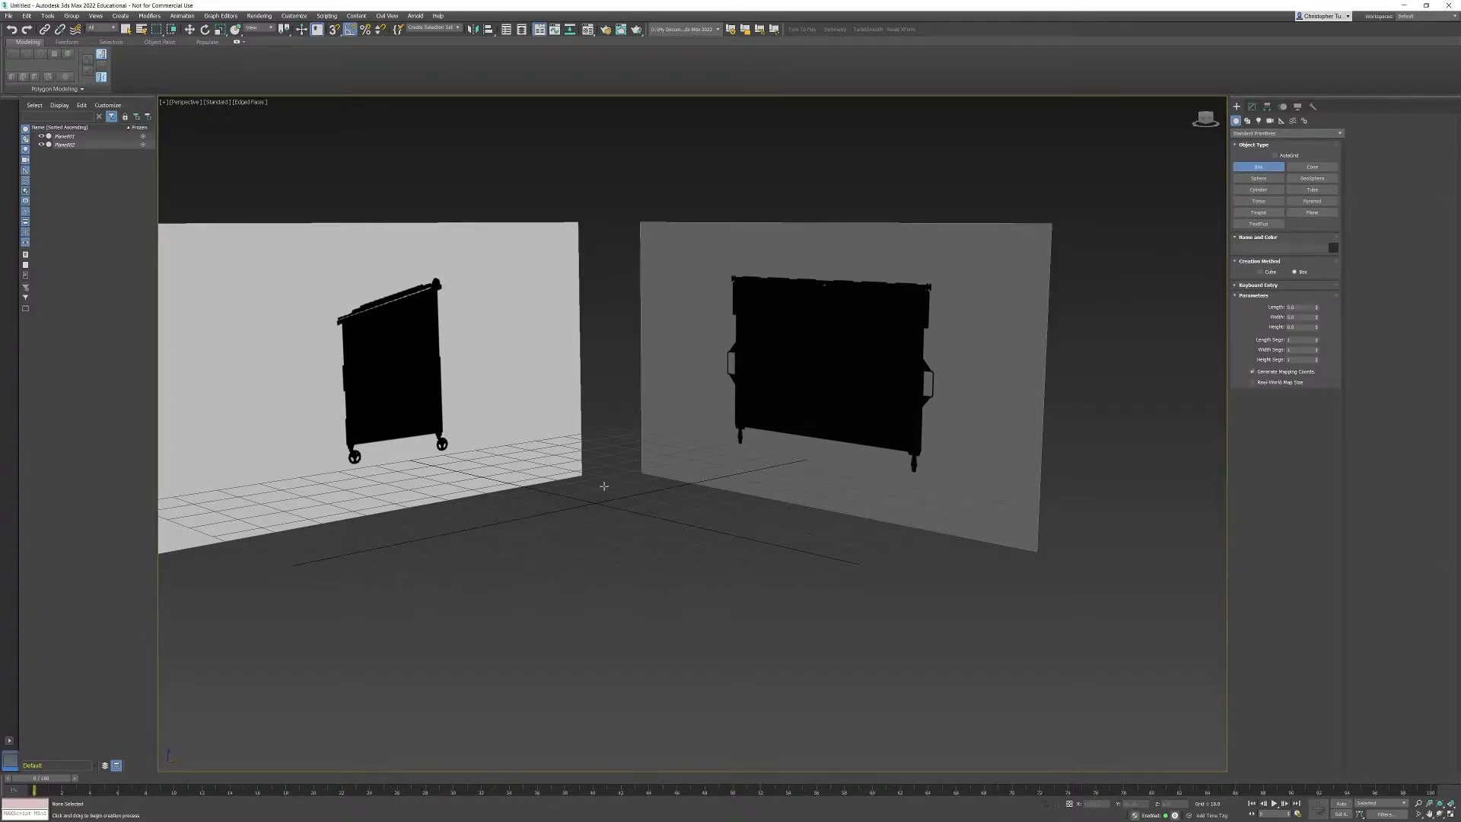
{"action": "left_click_drag", "start_coordinate": [603, 486], "coordinate": [675, 553]}
{"action": "left_click", "coordinate": [798, 512]}
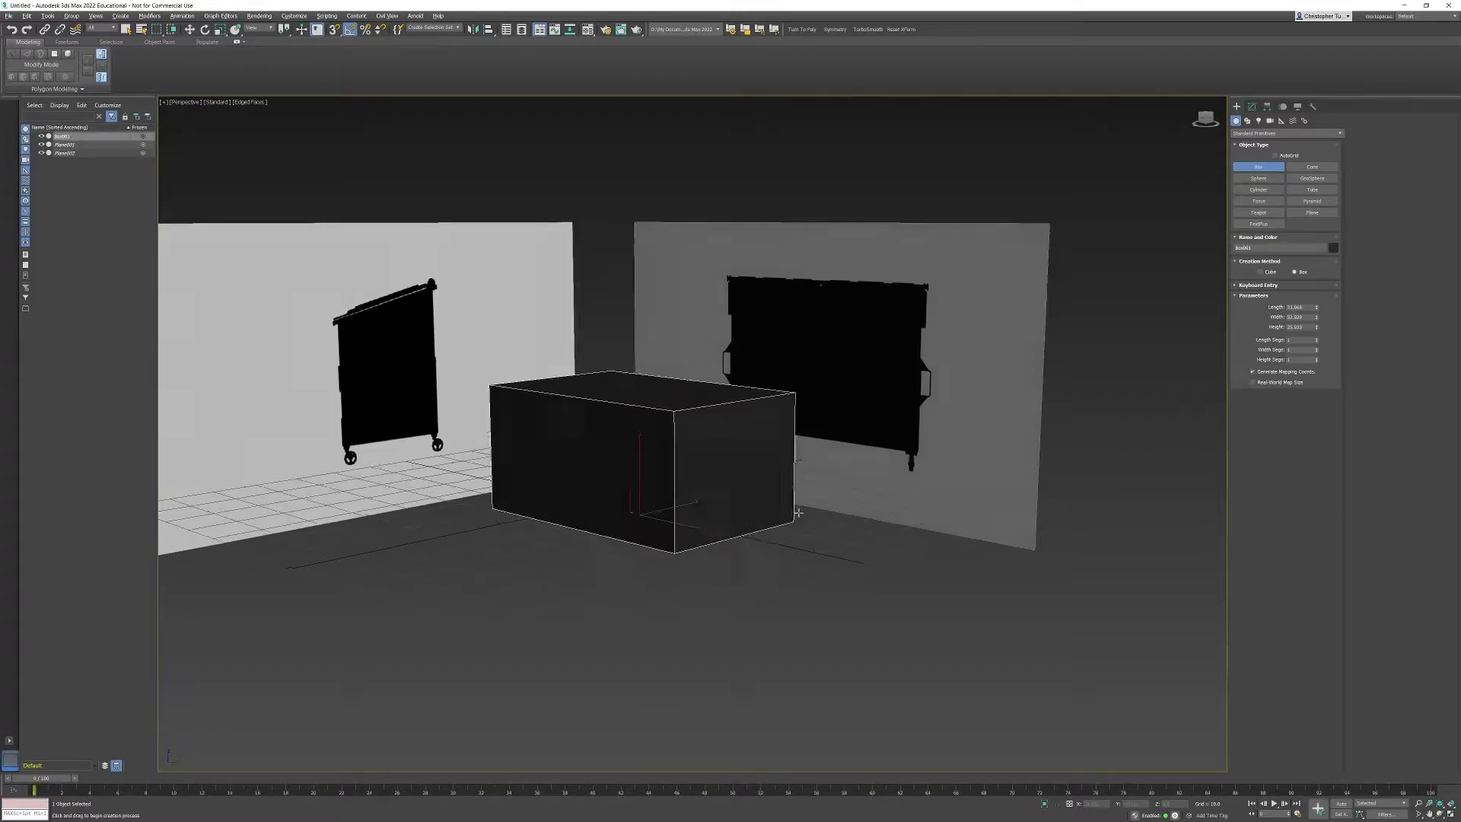
{"action": "middle_click_drag", "start_coordinate": [799, 512], "coordinate": [817, 421], "text": "alt"}
Show the box in the Front view against the silhouette and make it see-through
{"action": "key", "text": "f"}
{"action": "scroll", "coordinate": [743, 391], "scroll_direction": "up", "scroll_amount": 6}
{"action": "scroll", "coordinate": [822, 404], "scroll_direction": "down", "scroll_amount": 5}
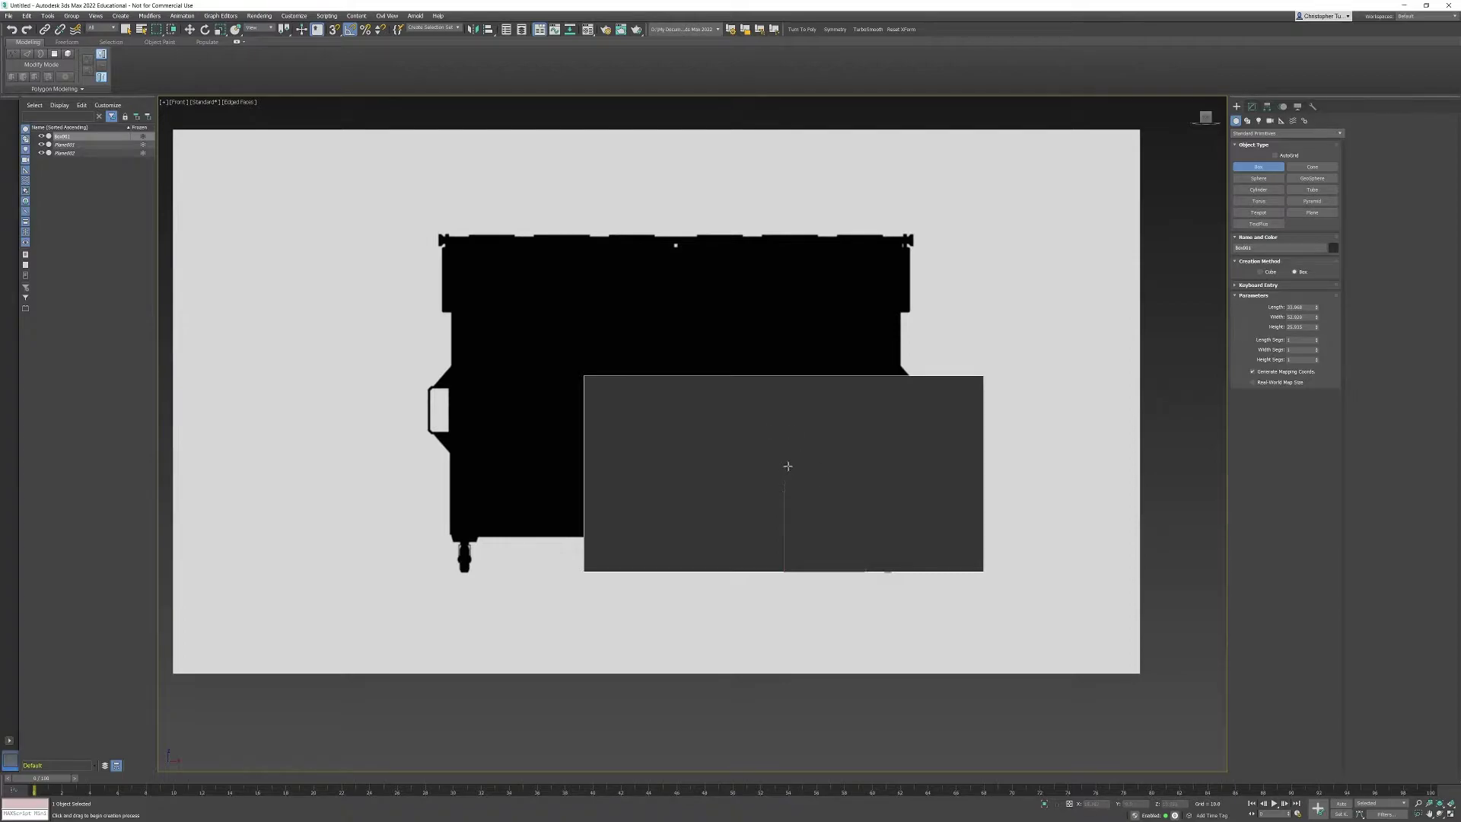
{"action": "key", "text": "alt+x"}
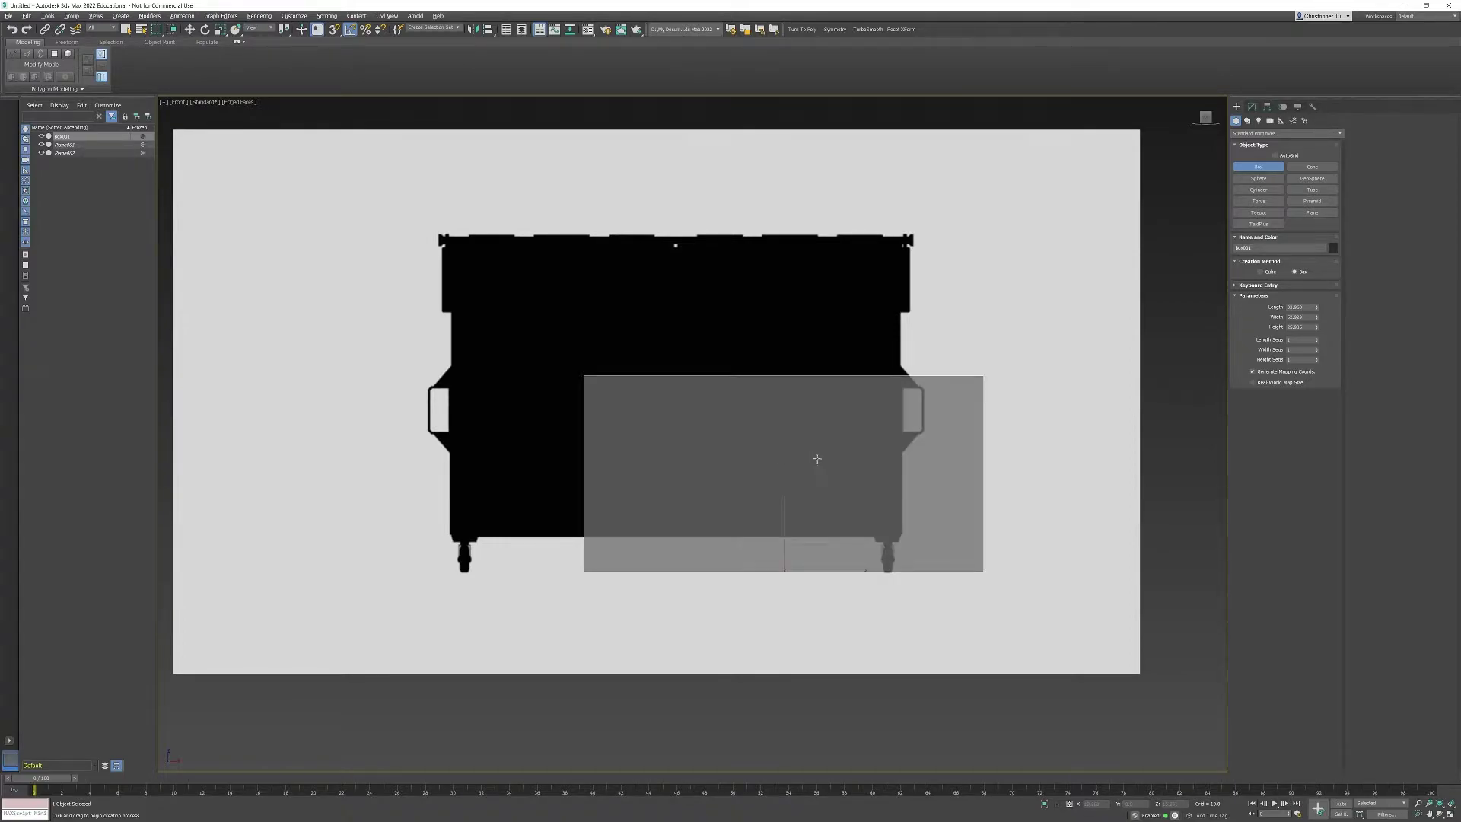
{"action": "middle_click_drag", "start_coordinate": [815, 457], "coordinate": [802, 463]}
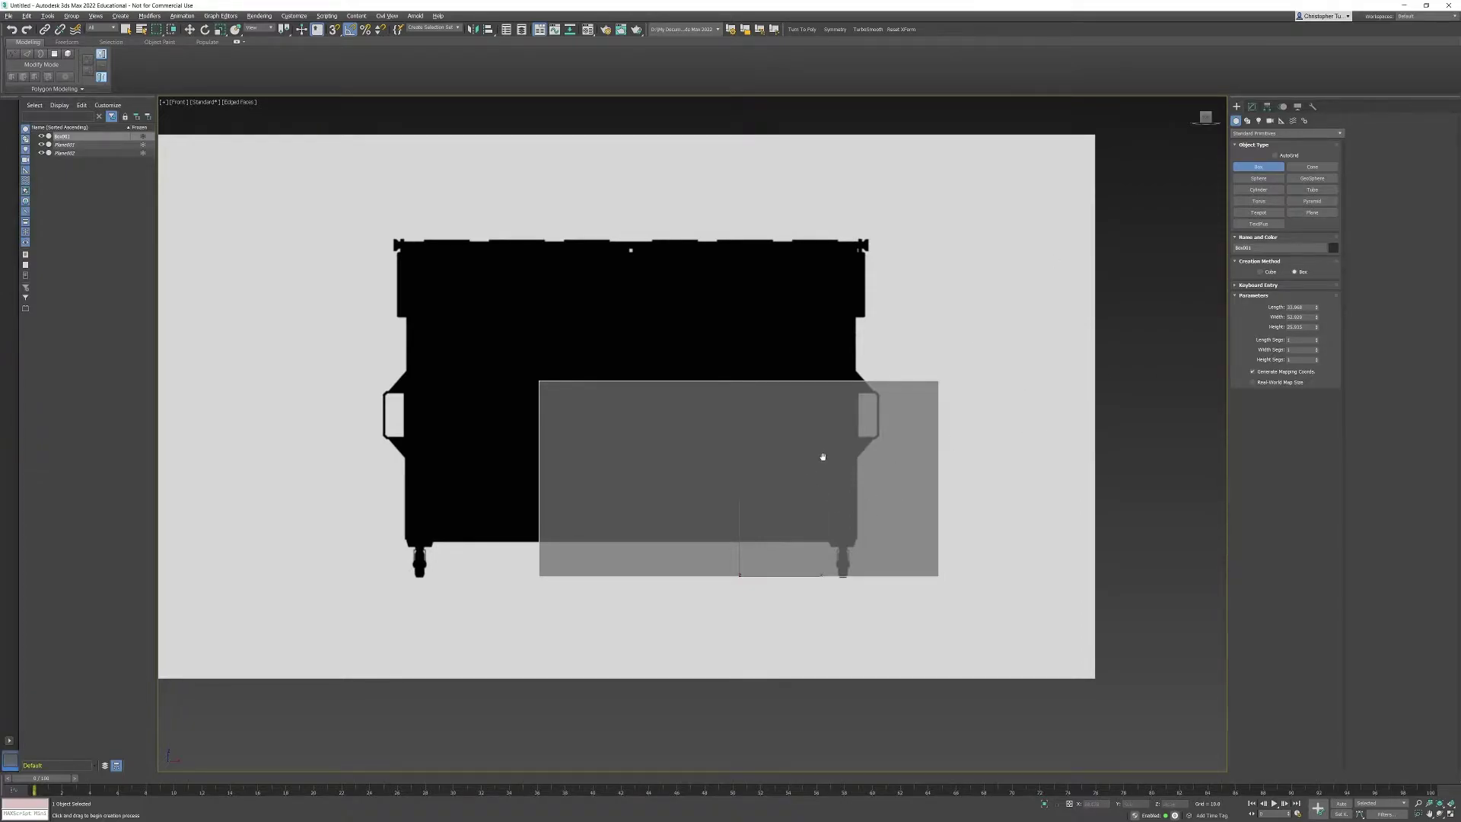
{"action": "middle_click_drag", "start_coordinate": [822, 453], "coordinate": [805, 459]}
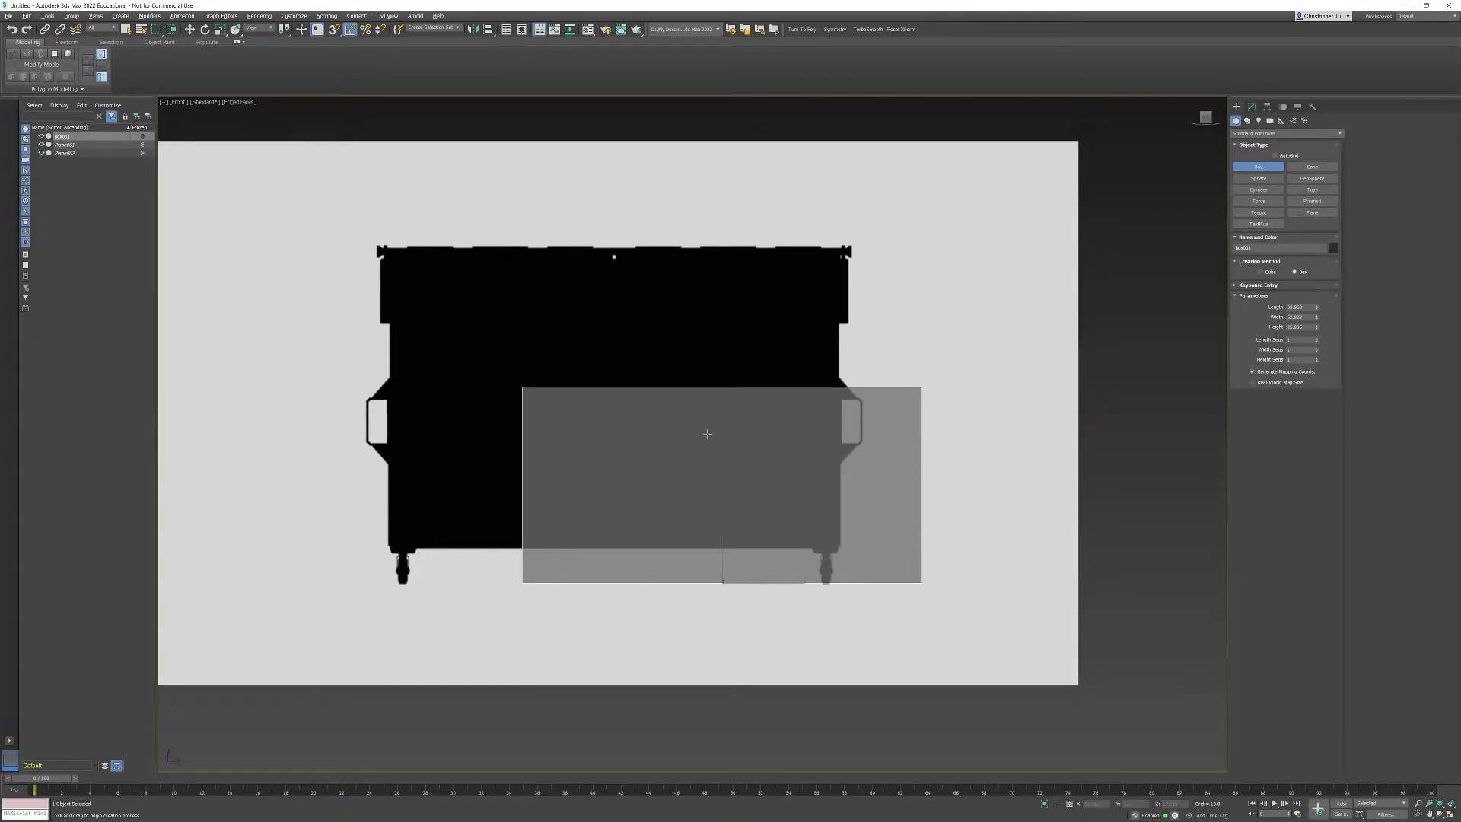
End box creation and convert the box to an Editable Poly
{"action": "right_click", "coordinate": [820, 445]}
{"action": "key", "text": "e"}
{"action": "right_click", "coordinate": [918, 457]}
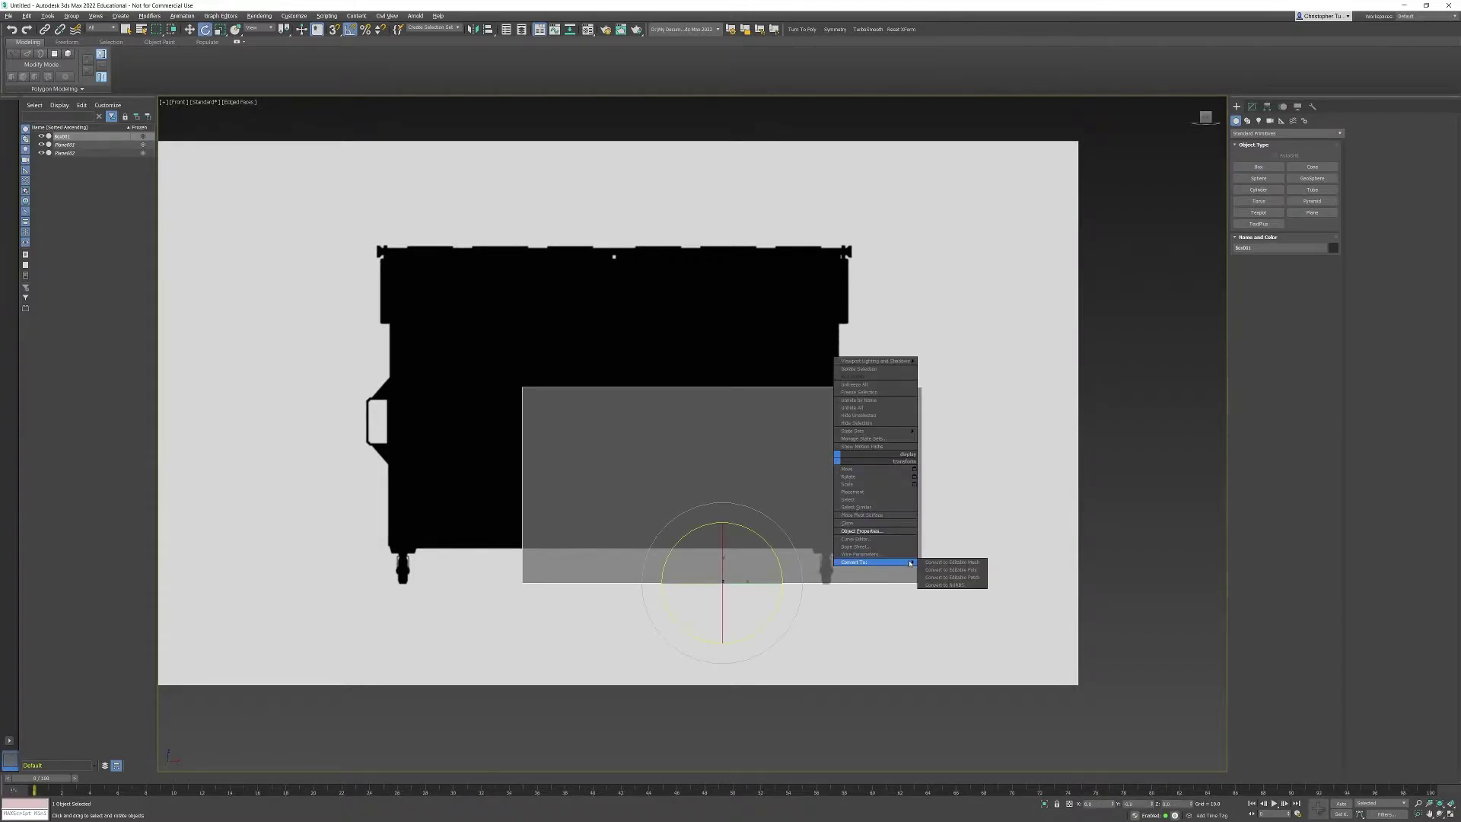
{"action": "left_click", "coordinate": [952, 562]}
{"action": "right_click", "coordinate": [920, 551]}
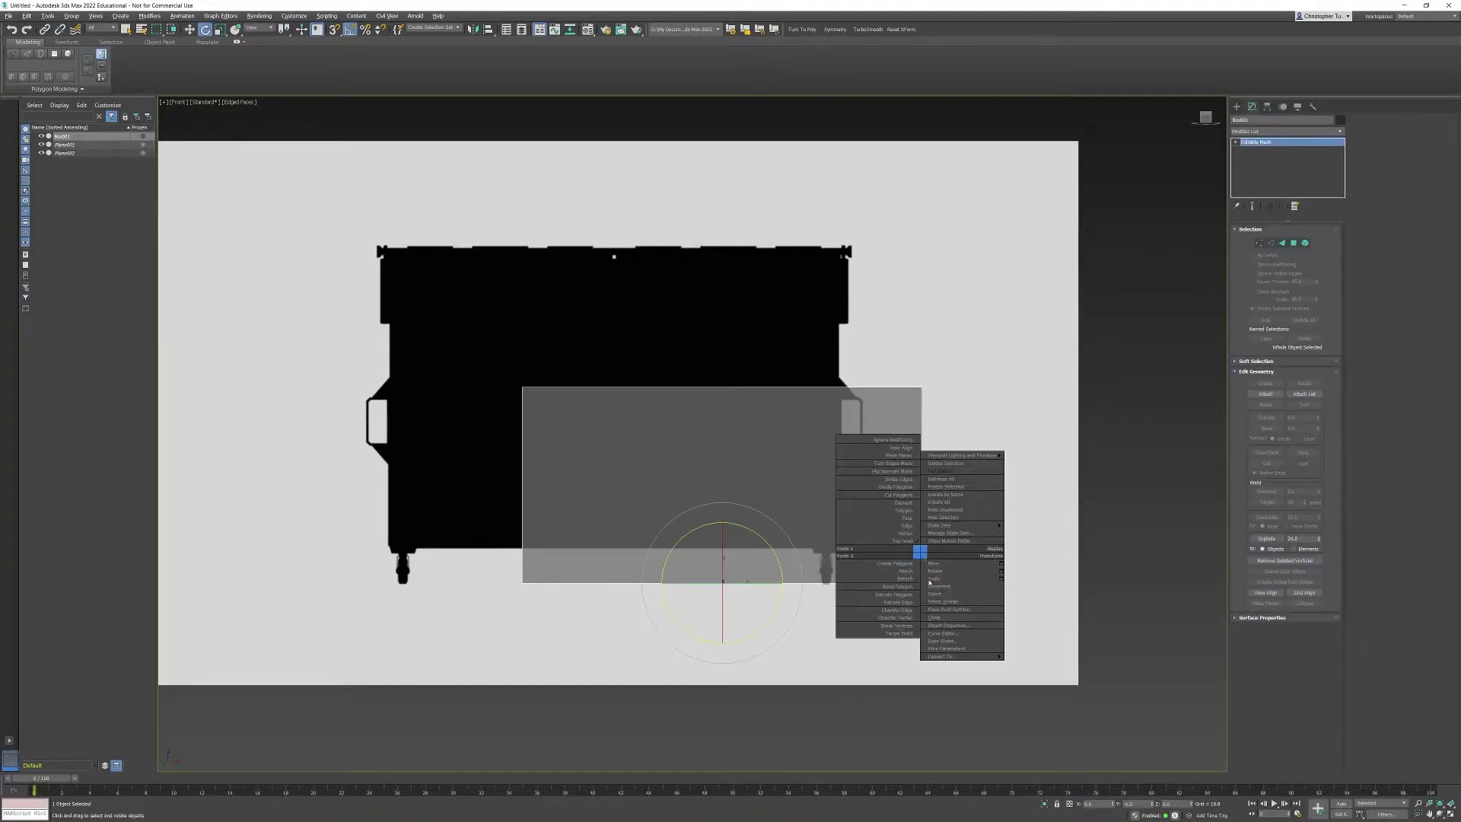
{"action": "mouse_move", "coordinate": [941, 656]}
{"action": "left_click", "coordinate": [1027, 664]}
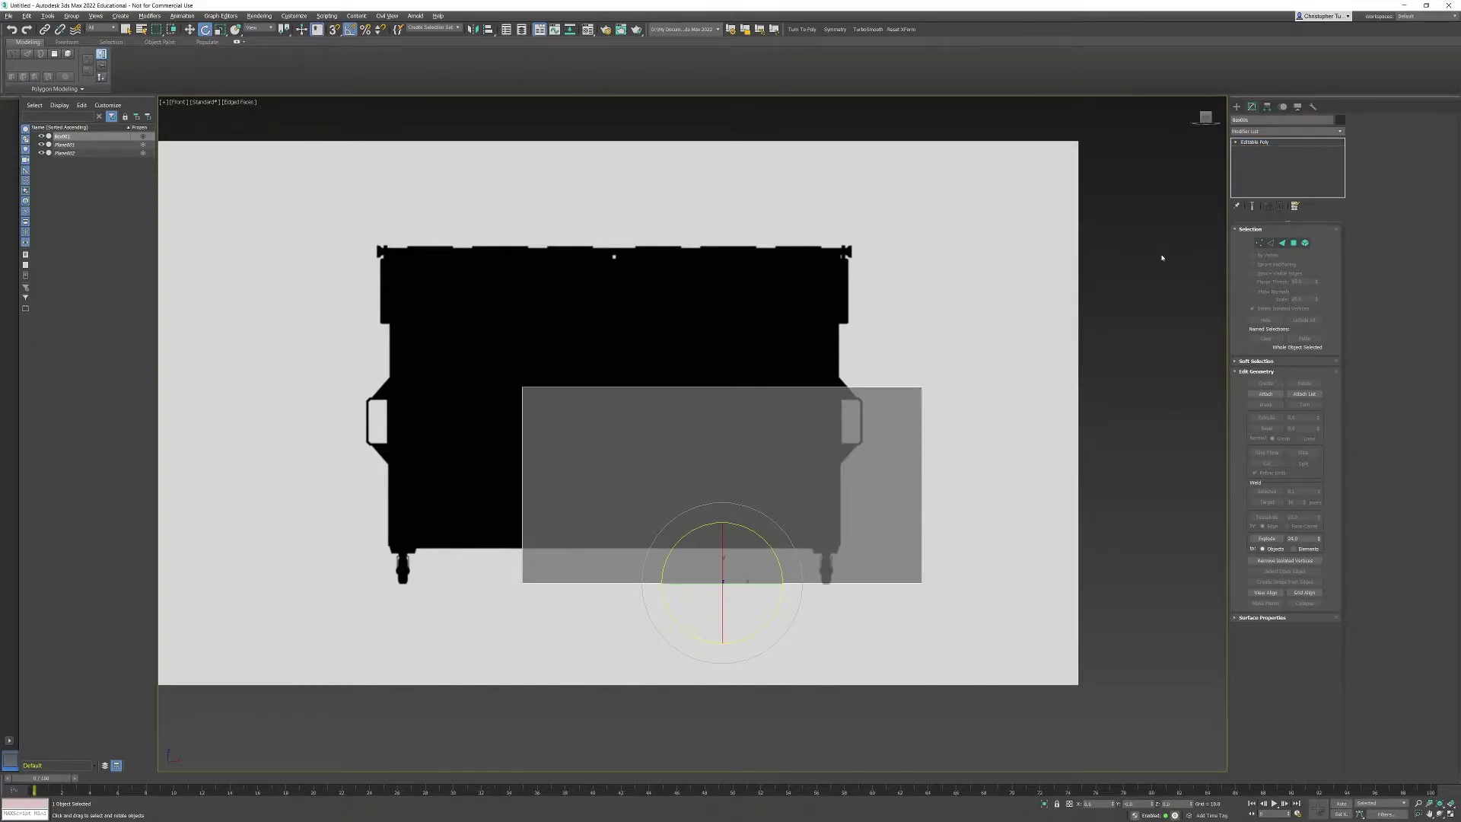
Select the box's left-side vertices in the Front view and set their X position to 0
{"action": "key", "text": "1"}
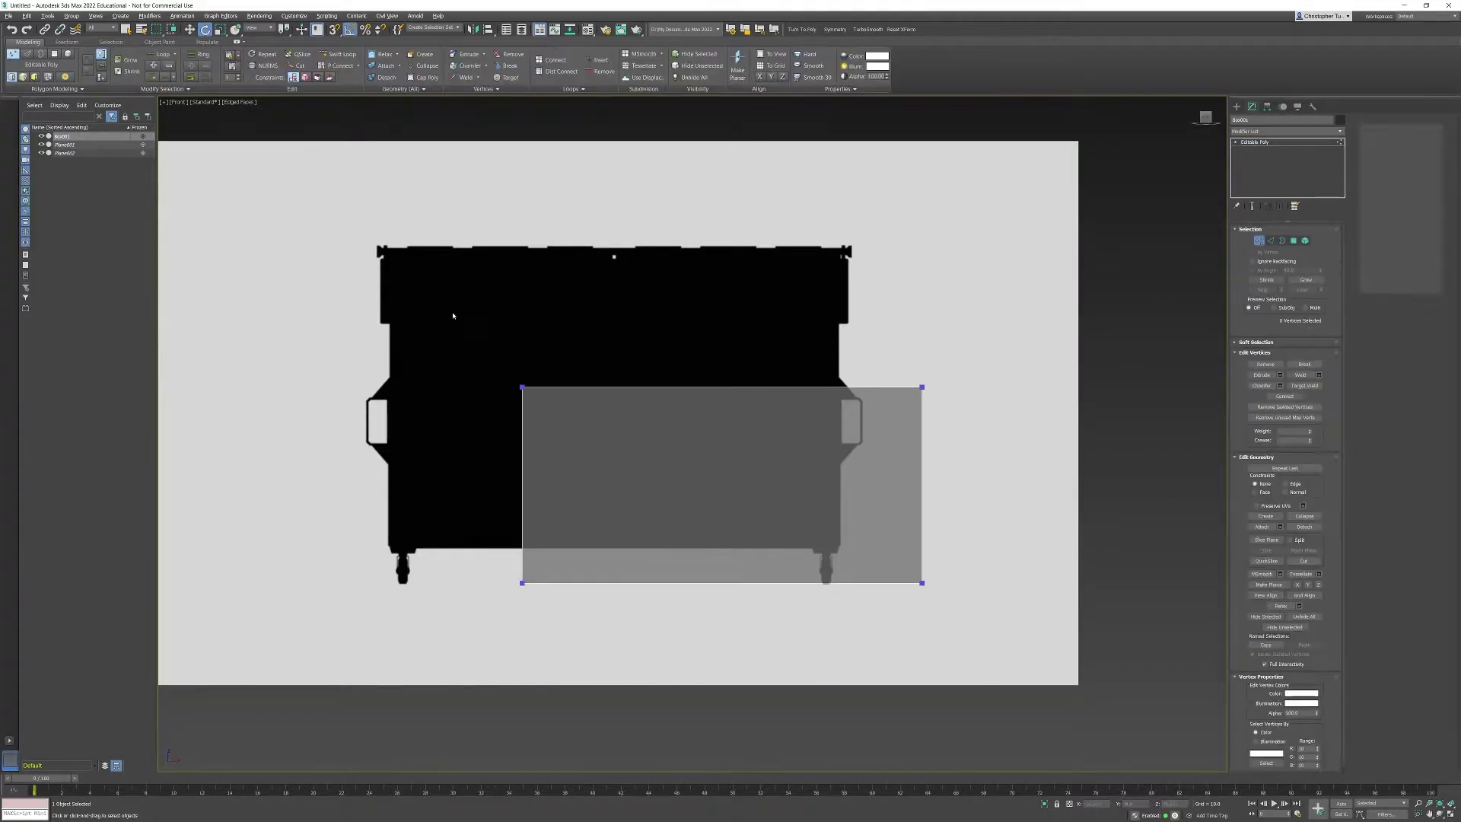
{"action": "left_click_drag", "start_coordinate": [453, 312], "coordinate": [581, 677]}
{"action": "key", "text": "w"}
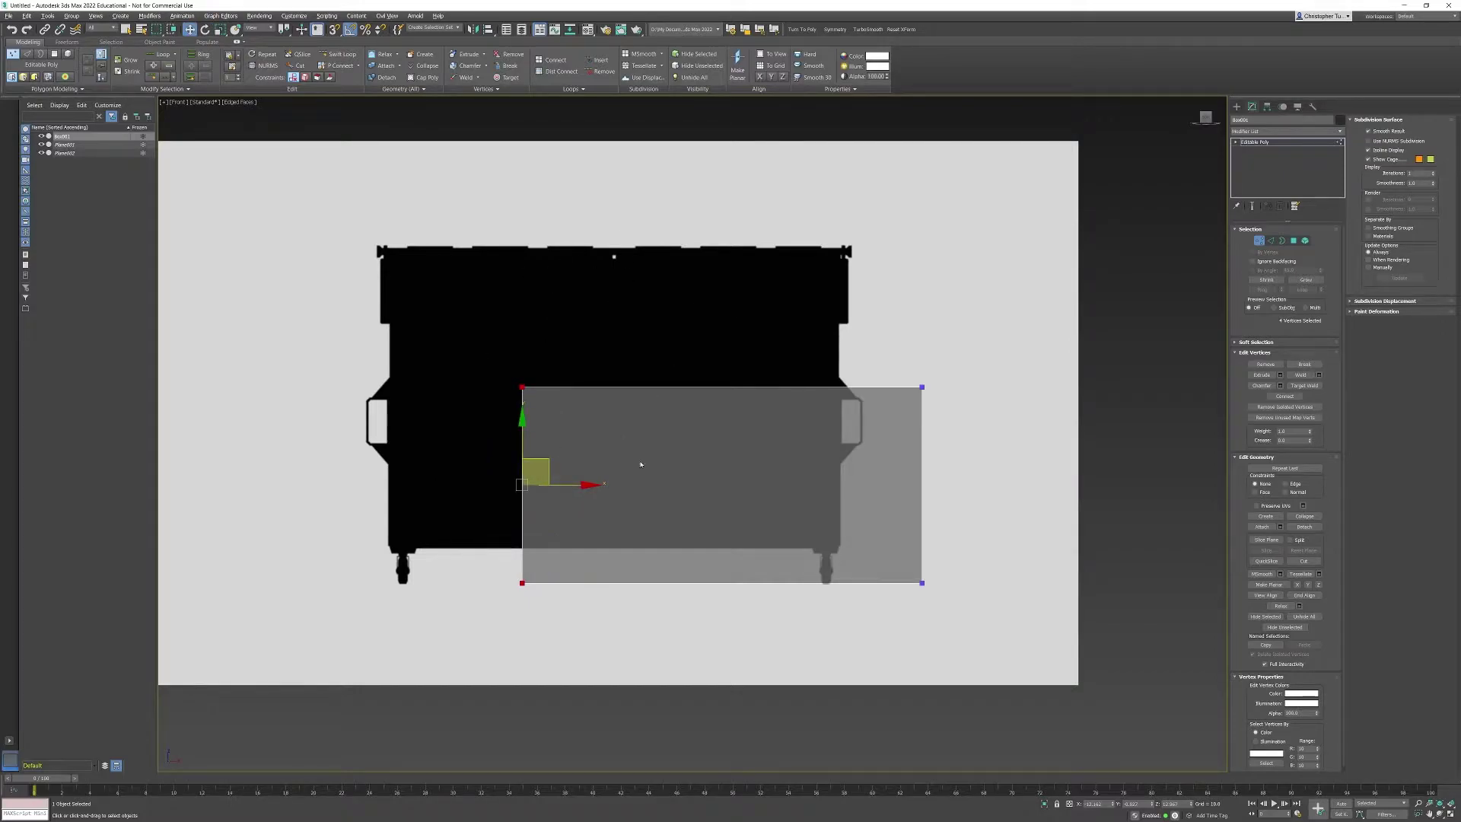
{"action": "right_click", "coordinate": [1116, 805]}
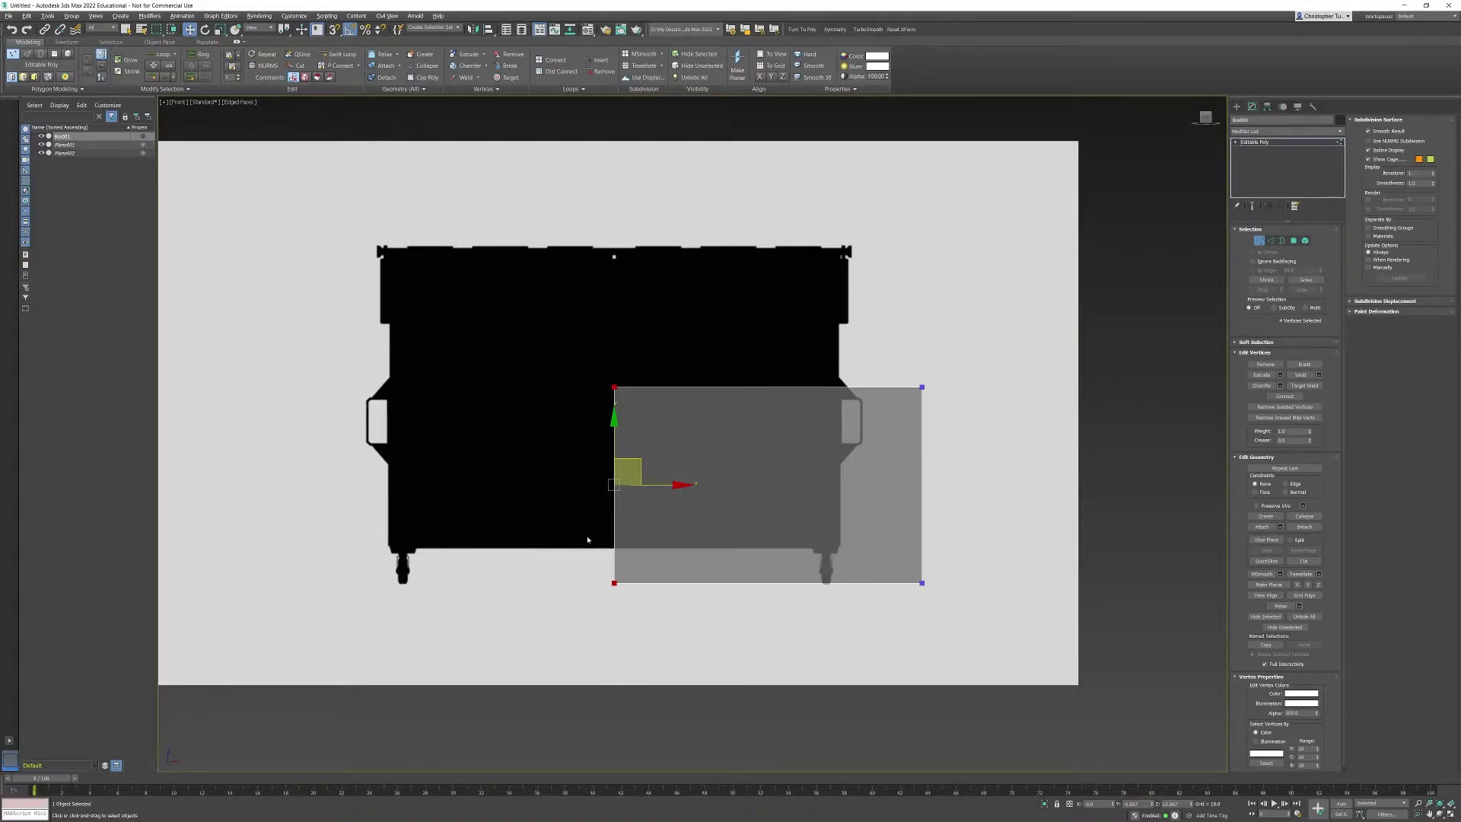
Move the box's bottom, right-side and top vertices to fit the right half of the front dumpster body silhouette
{"action": "left_click_drag", "start_coordinate": [602, 528], "coordinate": [1012, 629]}
{"action": "left_click_drag", "start_coordinate": [768, 521], "coordinate": [768, 487]}
{"action": "left_click_drag", "start_coordinate": [832, 298], "coordinate": [996, 594]}
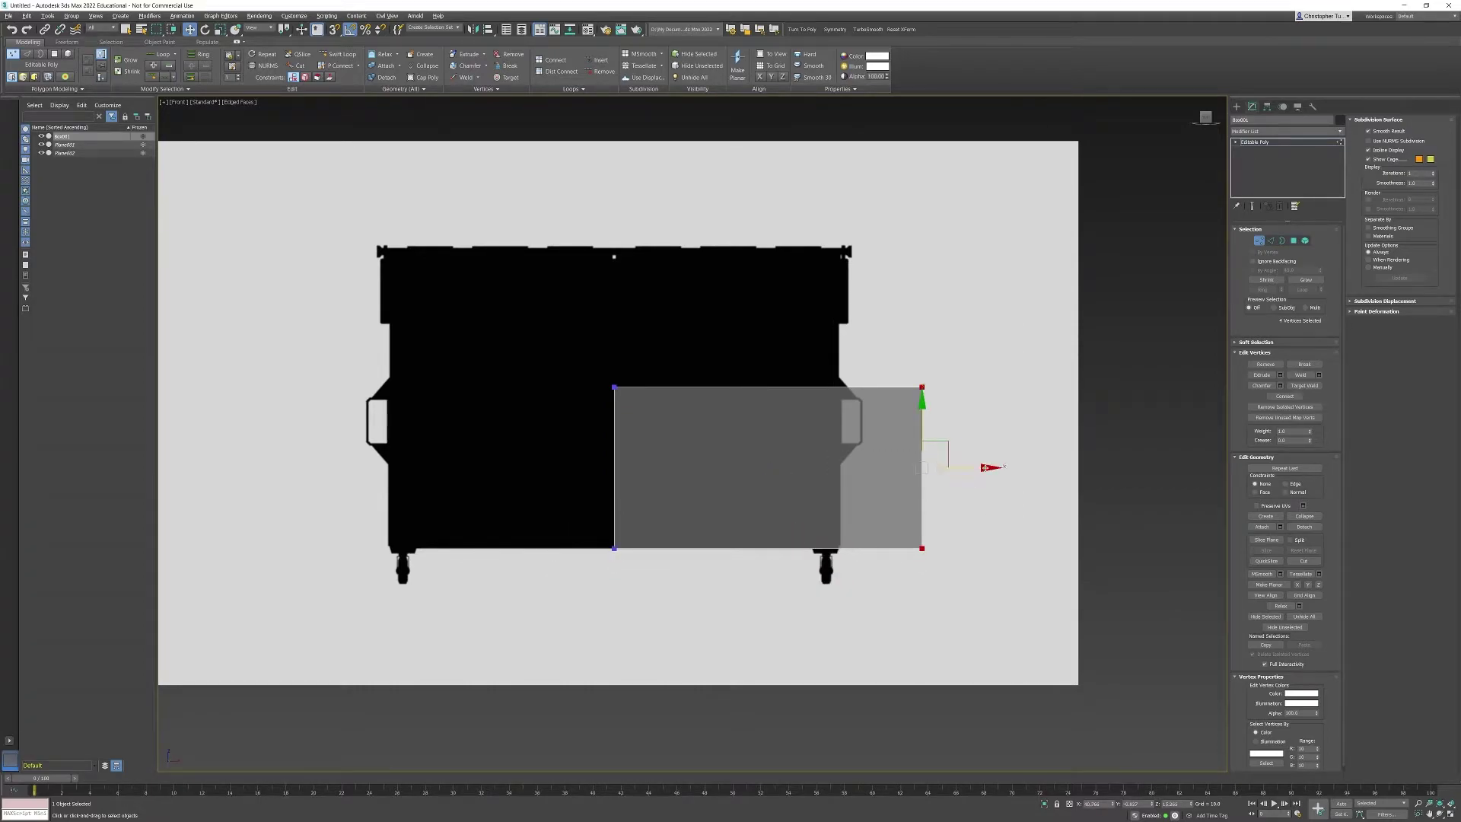
{"action": "left_click_drag", "start_coordinate": [987, 467], "coordinate": [902, 469]}
{"action": "left_click_drag", "start_coordinate": [574, 460], "coordinate": [575, 459]}
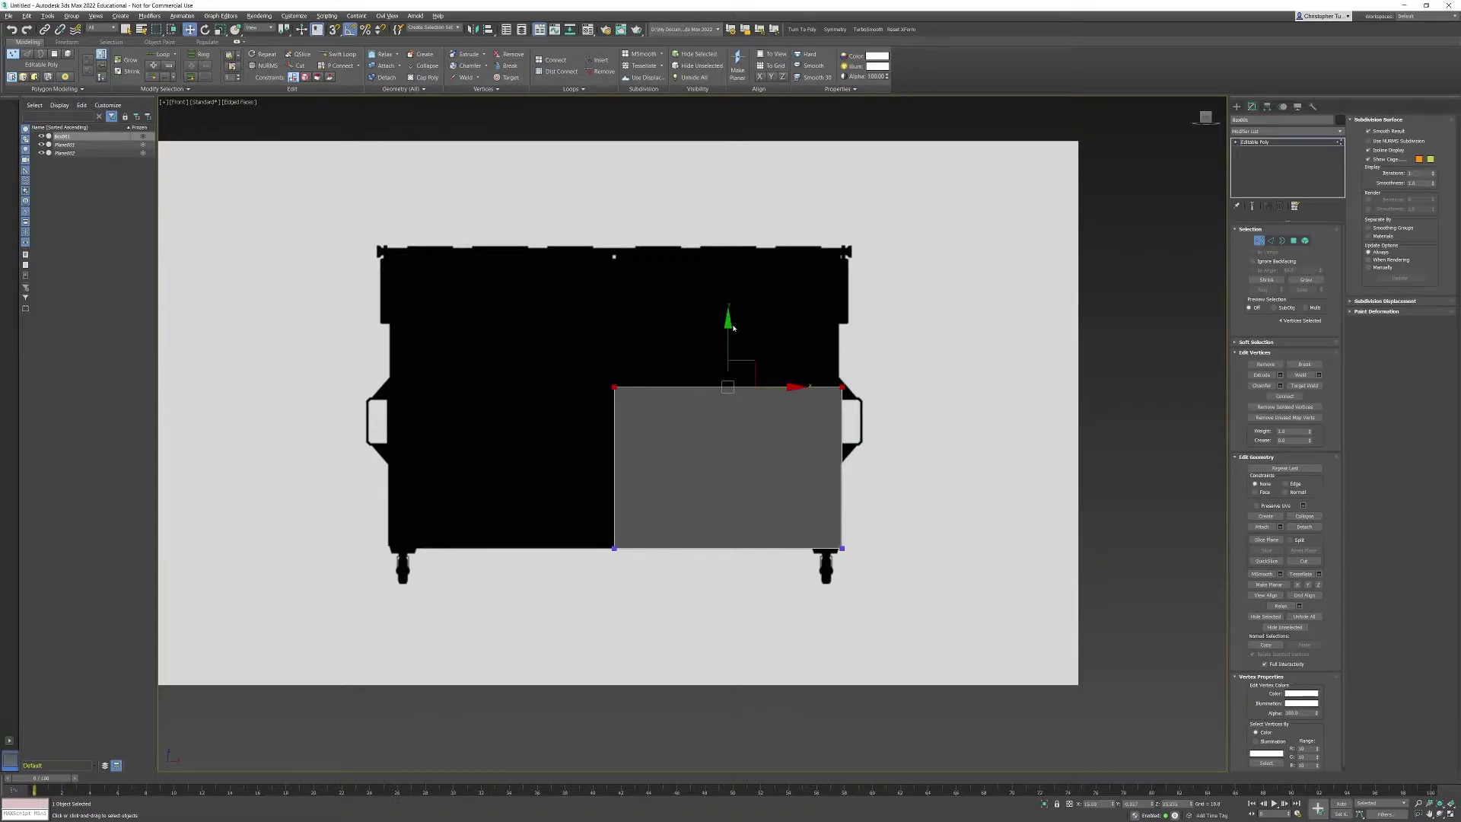
{"action": "left_click_drag", "start_coordinate": [733, 327], "coordinate": [734, 200]}
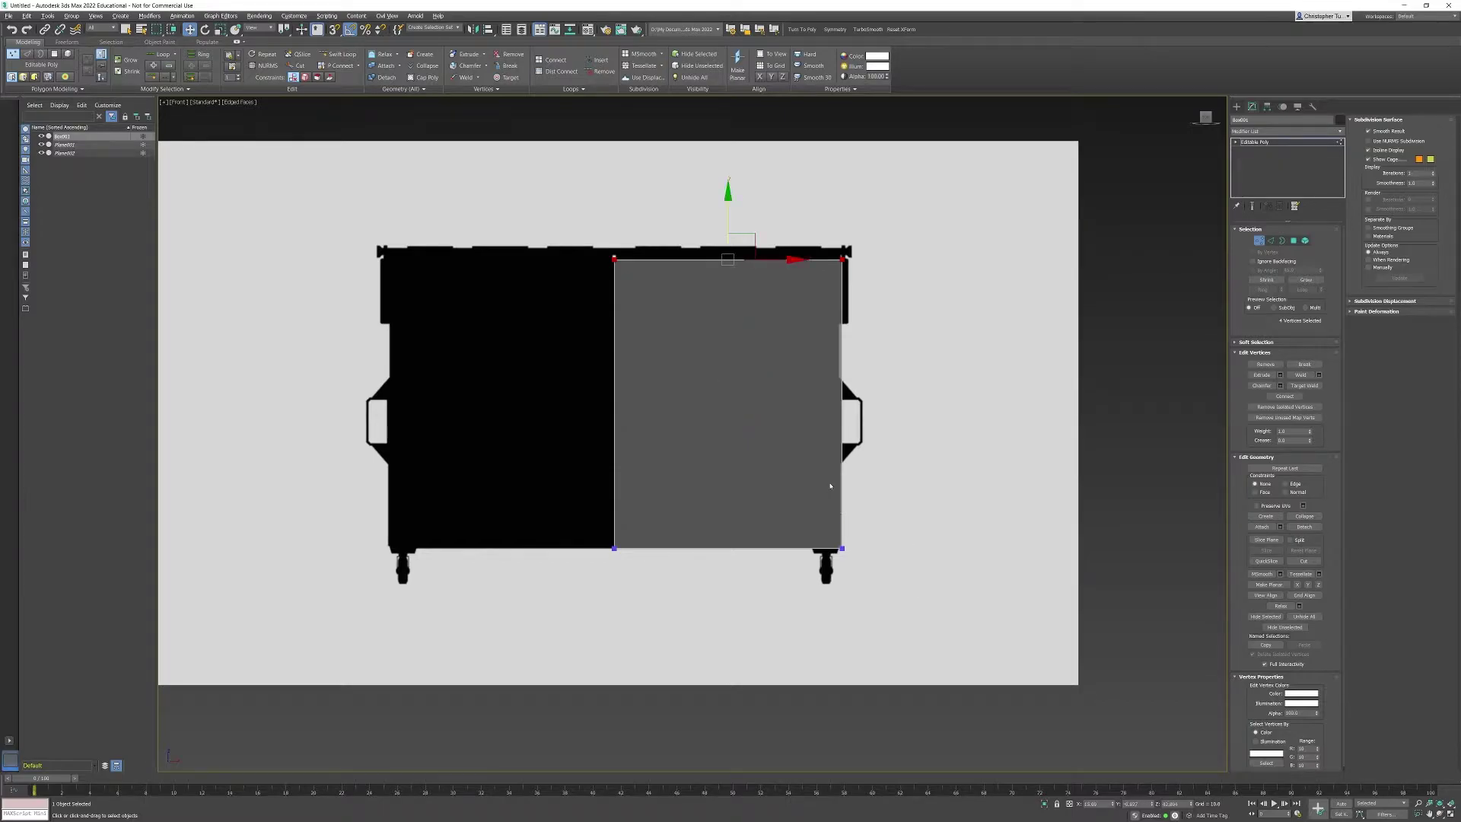
Switch to the Right view with shaded display, framing the box over the side-view dumpster silhouette
{"action": "key", "text": "alt+w"}
{"action": "key", "text": "alt+w"}
{"action": "key", "text": "F3"}
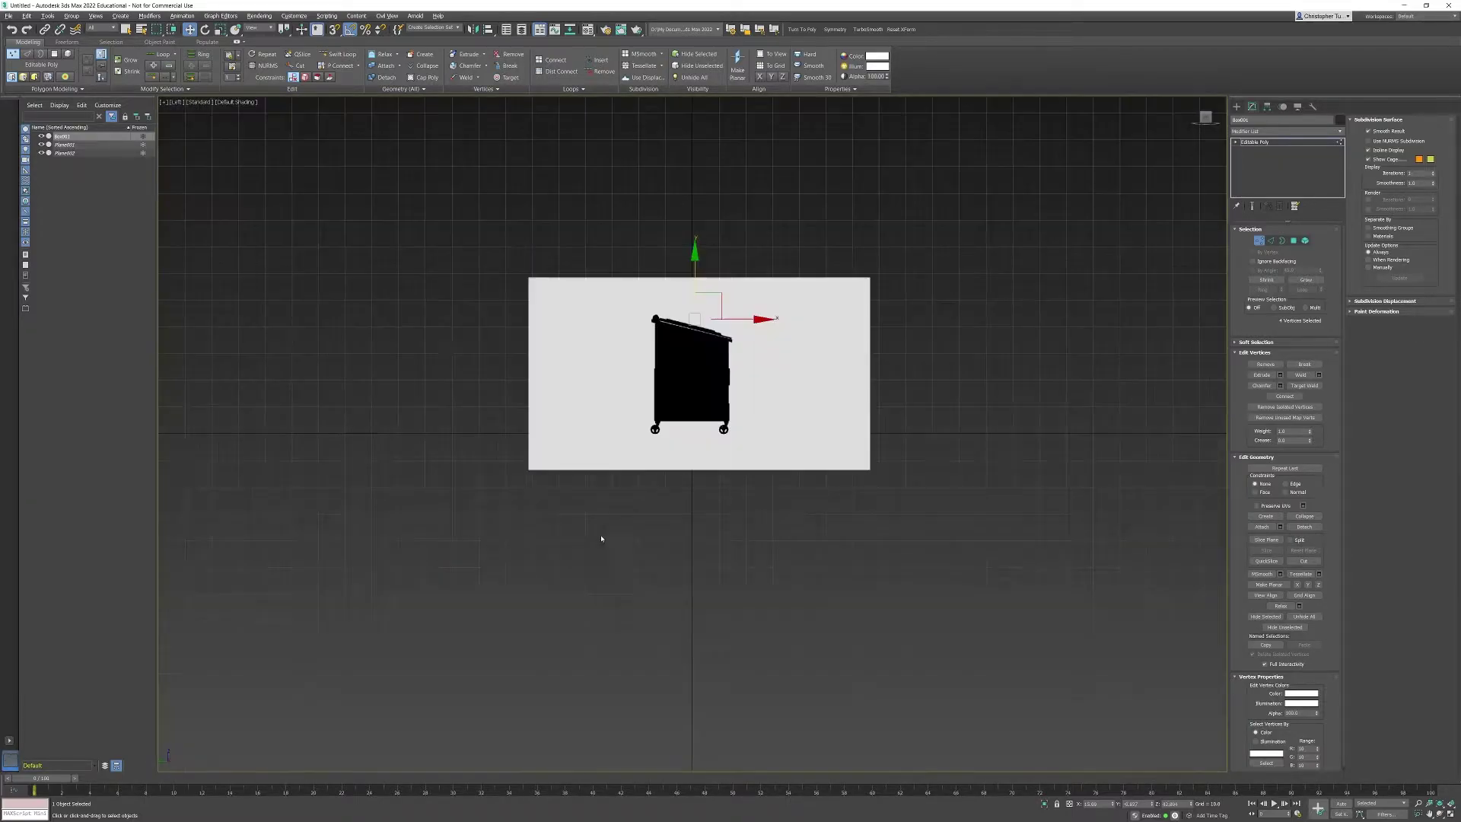
{"action": "middle_click_drag", "start_coordinate": [746, 373], "coordinate": [741, 411]}
{"action": "scroll", "coordinate": [534, 344], "scroll_direction": "up", "scroll_amount": 4}
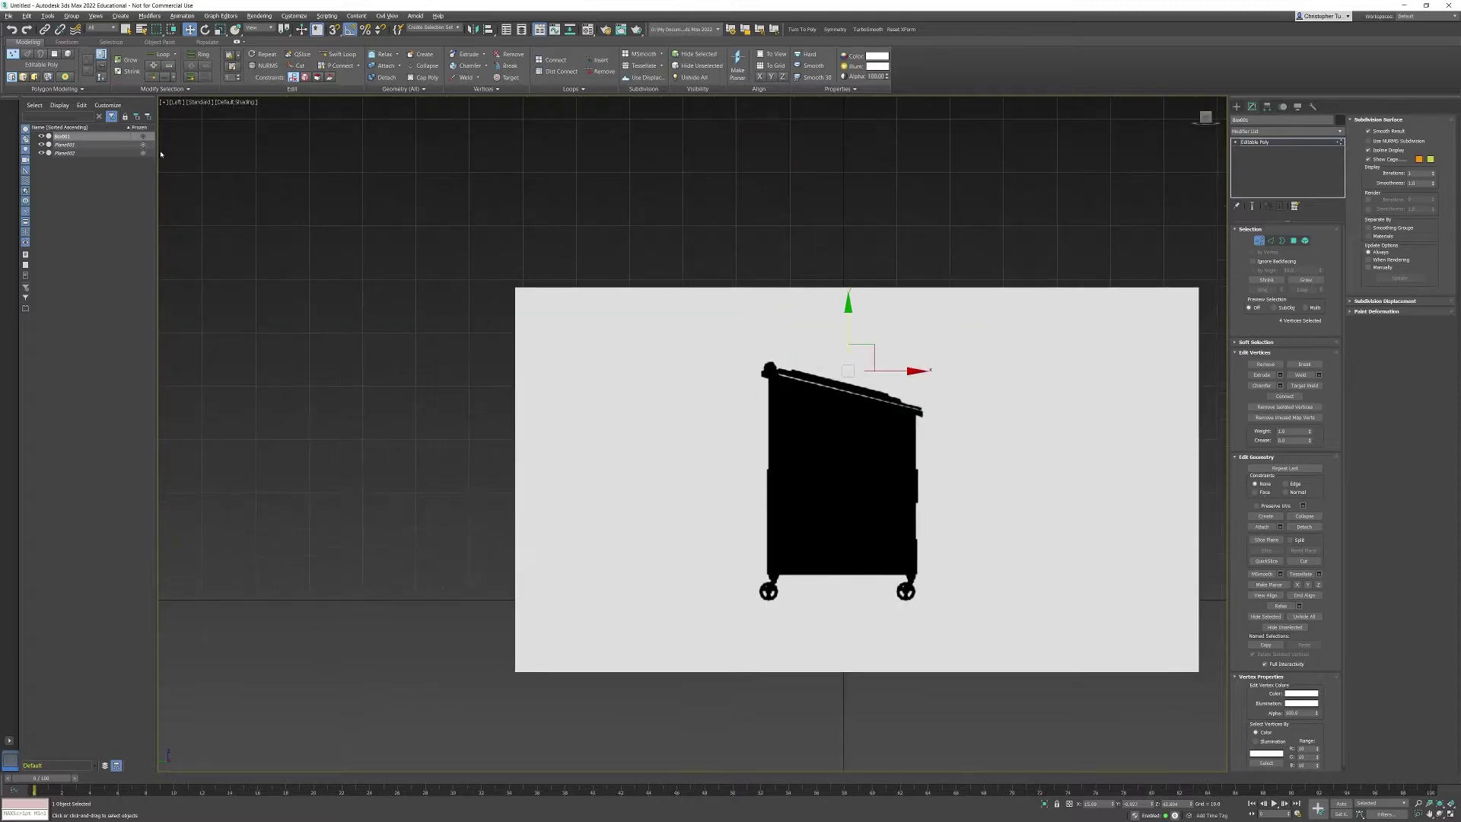
{"action": "middle_click_drag", "start_coordinate": [871, 444], "coordinate": [782, 387]}
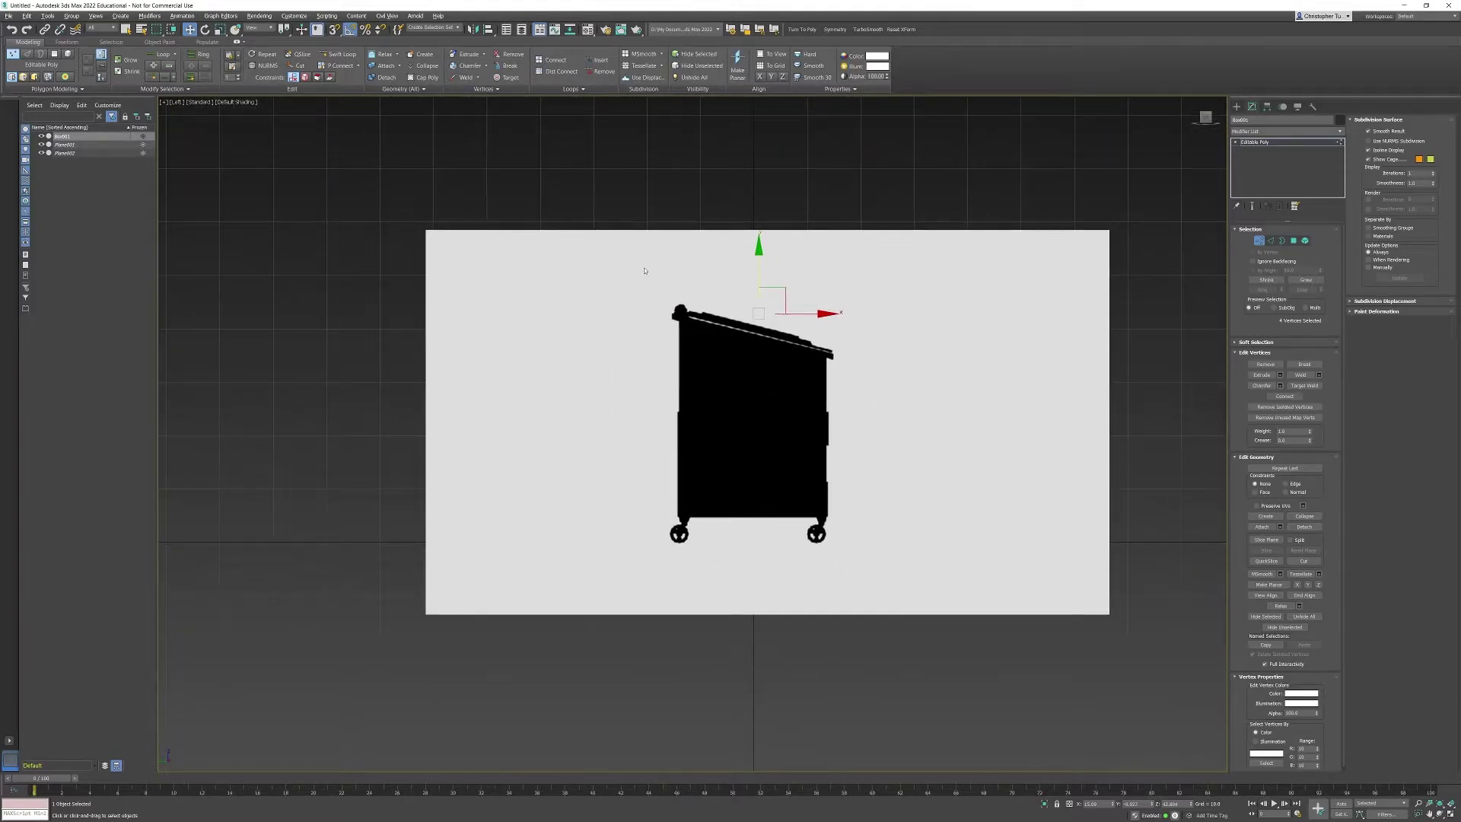
{"action": "left_click", "coordinate": [177, 102]}
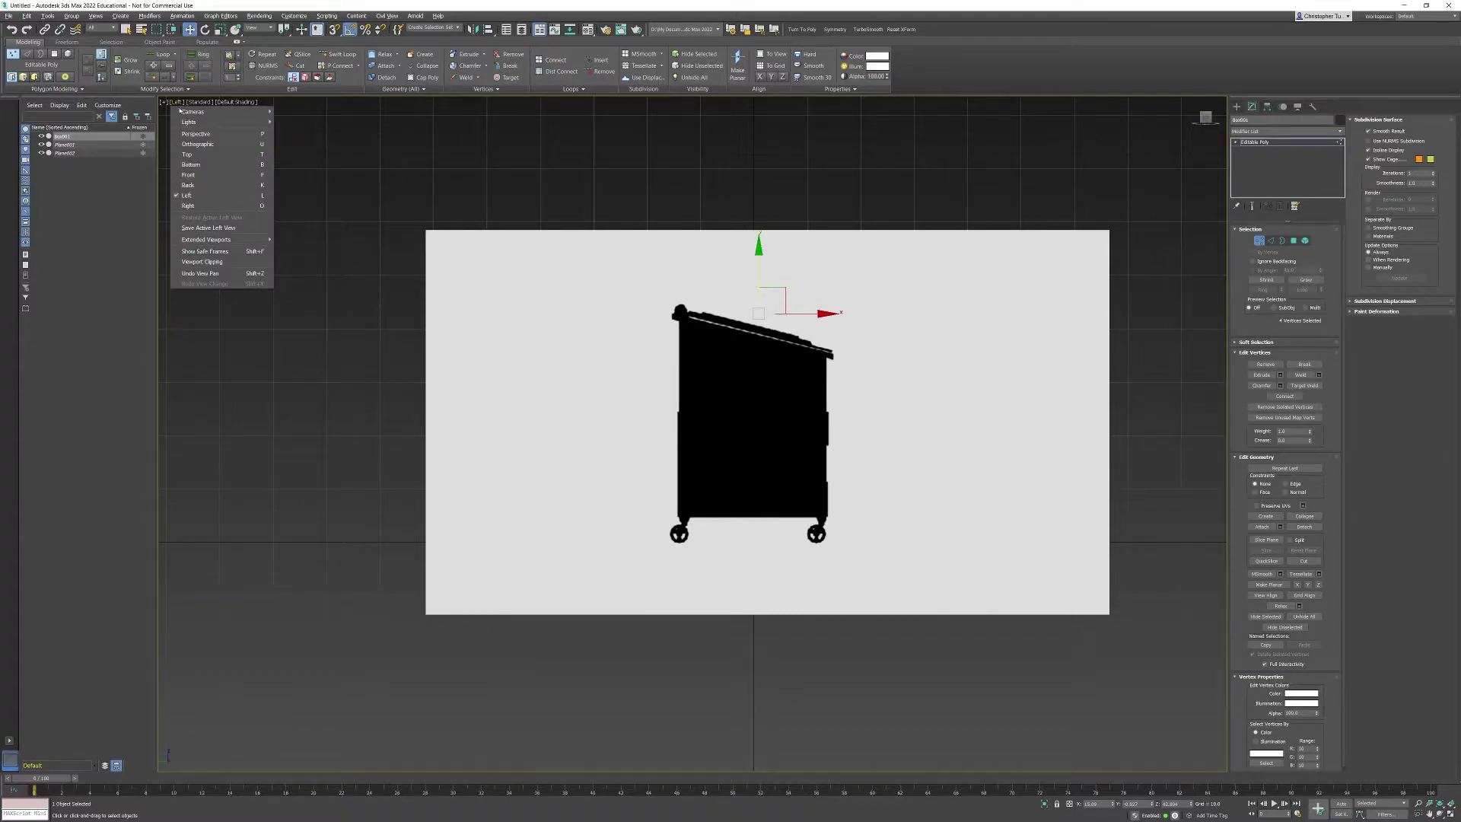
{"action": "left_click", "coordinate": [188, 206]}
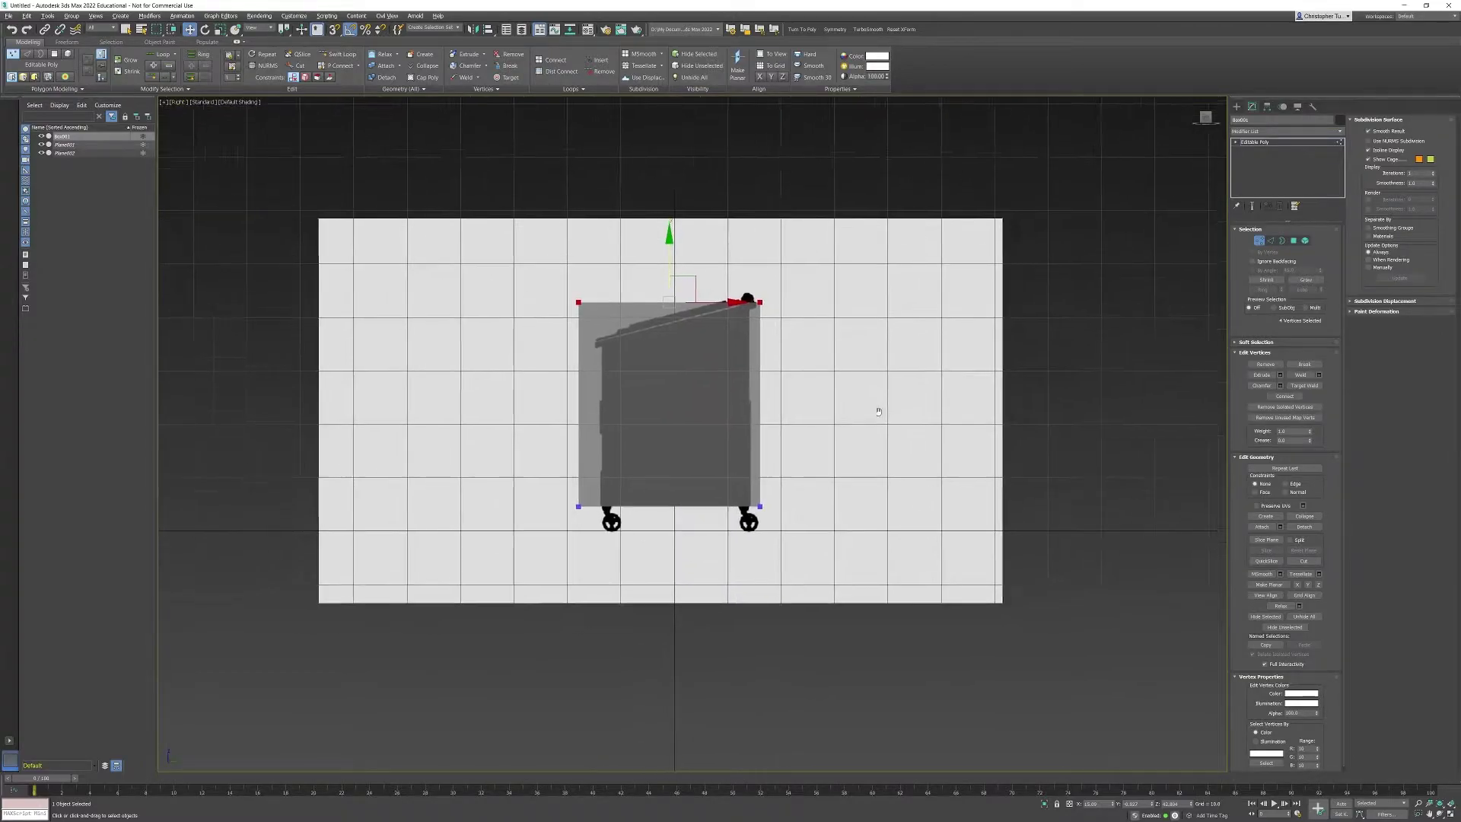
{"action": "middle_click_drag", "start_coordinate": [878, 411], "coordinate": [892, 384]}
{"action": "scroll", "coordinate": [793, 379], "scroll_direction": "up", "scroll_amount": 3}
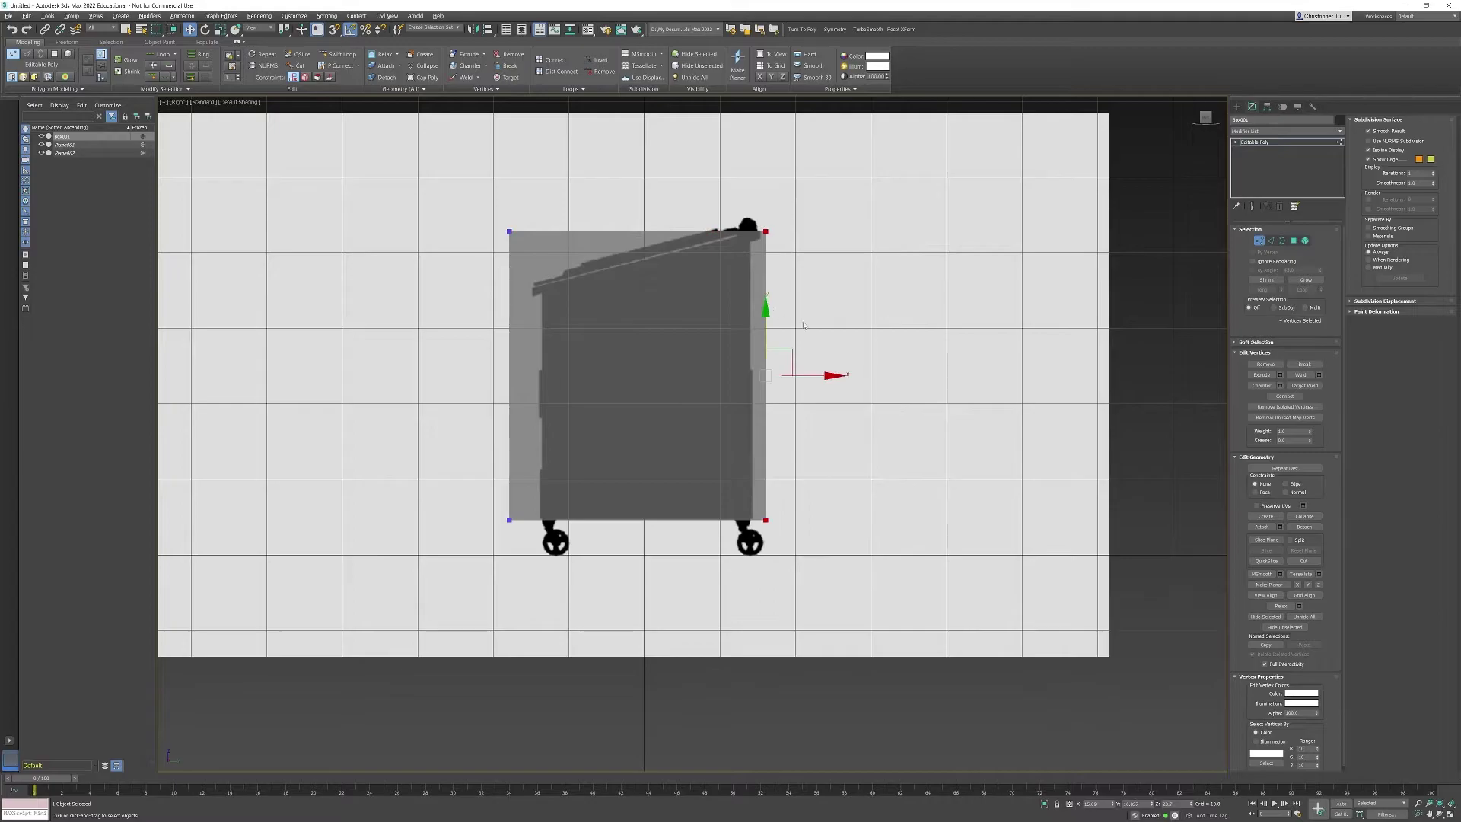
Move the box's rear and front vertices inward to match the depth of the side dumpster body silhouette
{"action": "left_click_drag", "start_coordinate": [833, 376], "coordinate": [816, 377]}
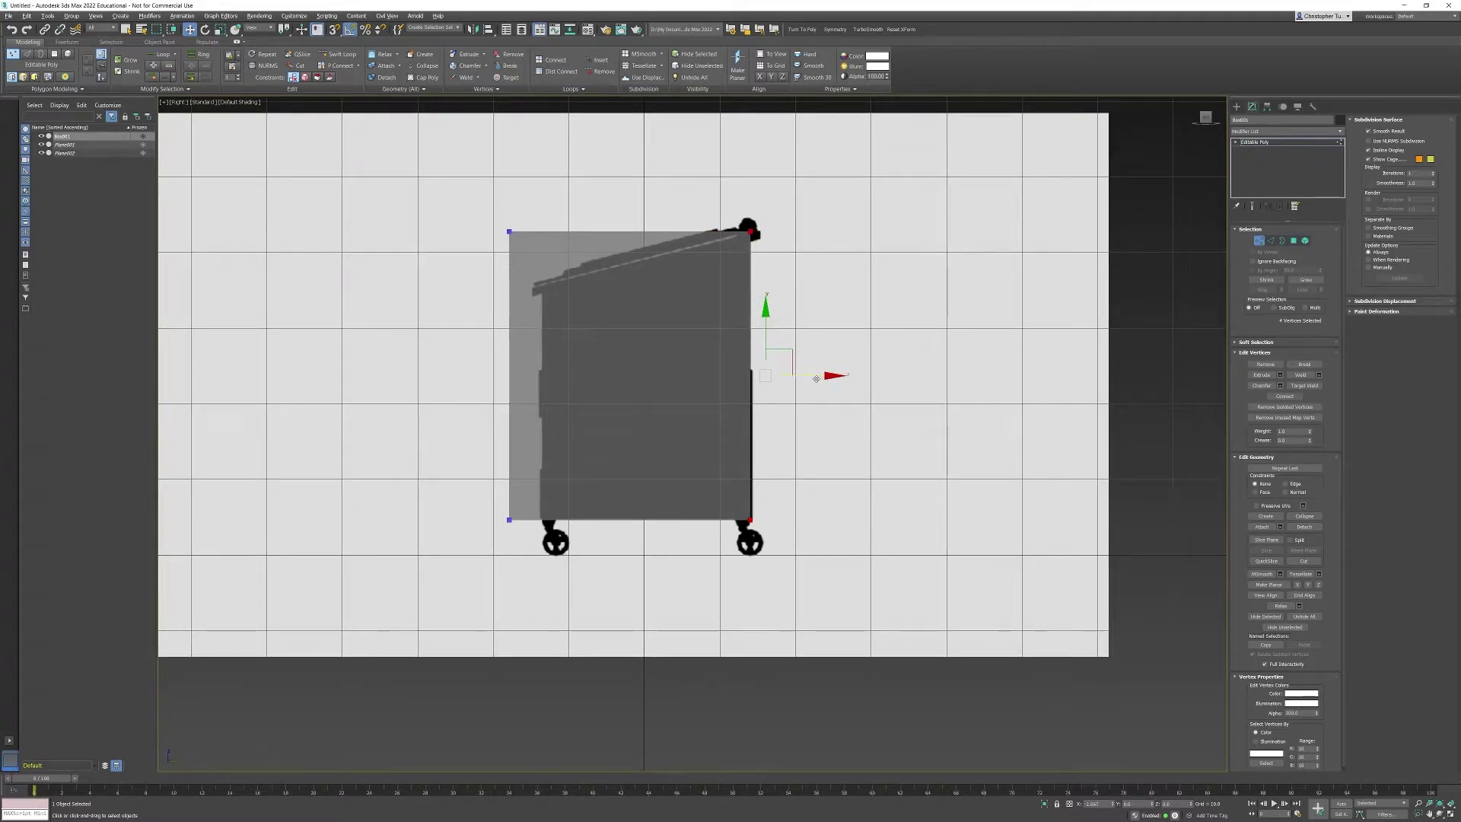
{"action": "left_click_drag", "start_coordinate": [465, 210], "coordinate": [540, 547]}
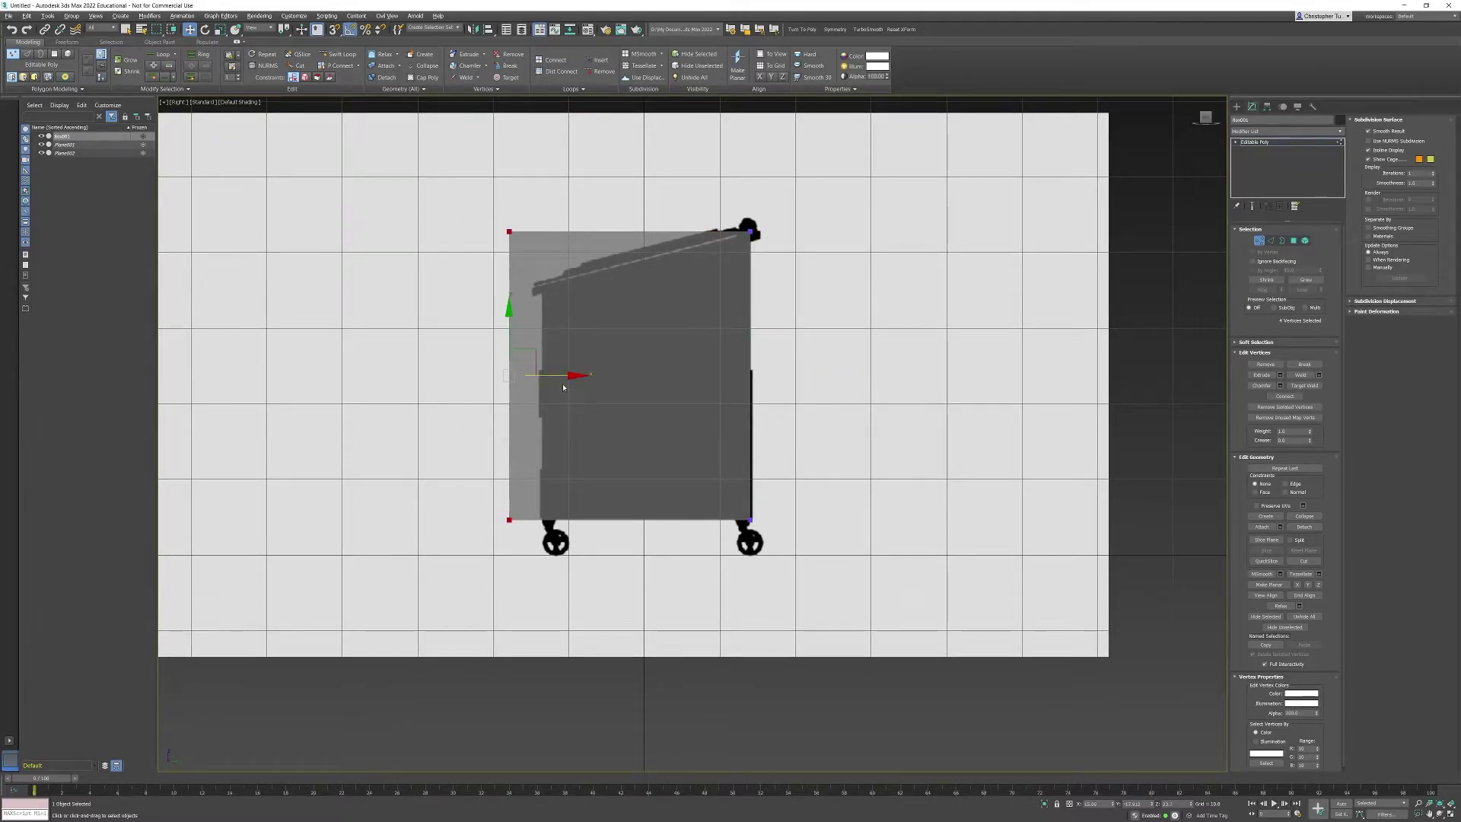
{"action": "left_click_drag", "start_coordinate": [568, 378], "coordinate": [600, 379]}
Lower the box's top vertices to the silhouette's front rim and raise the rear top pair to follow the lid slope
{"action": "left_click_drag", "start_coordinate": [506, 183], "coordinate": [795, 262]}
{"action": "left_click_drag", "start_coordinate": [646, 166], "coordinate": [648, 219]}
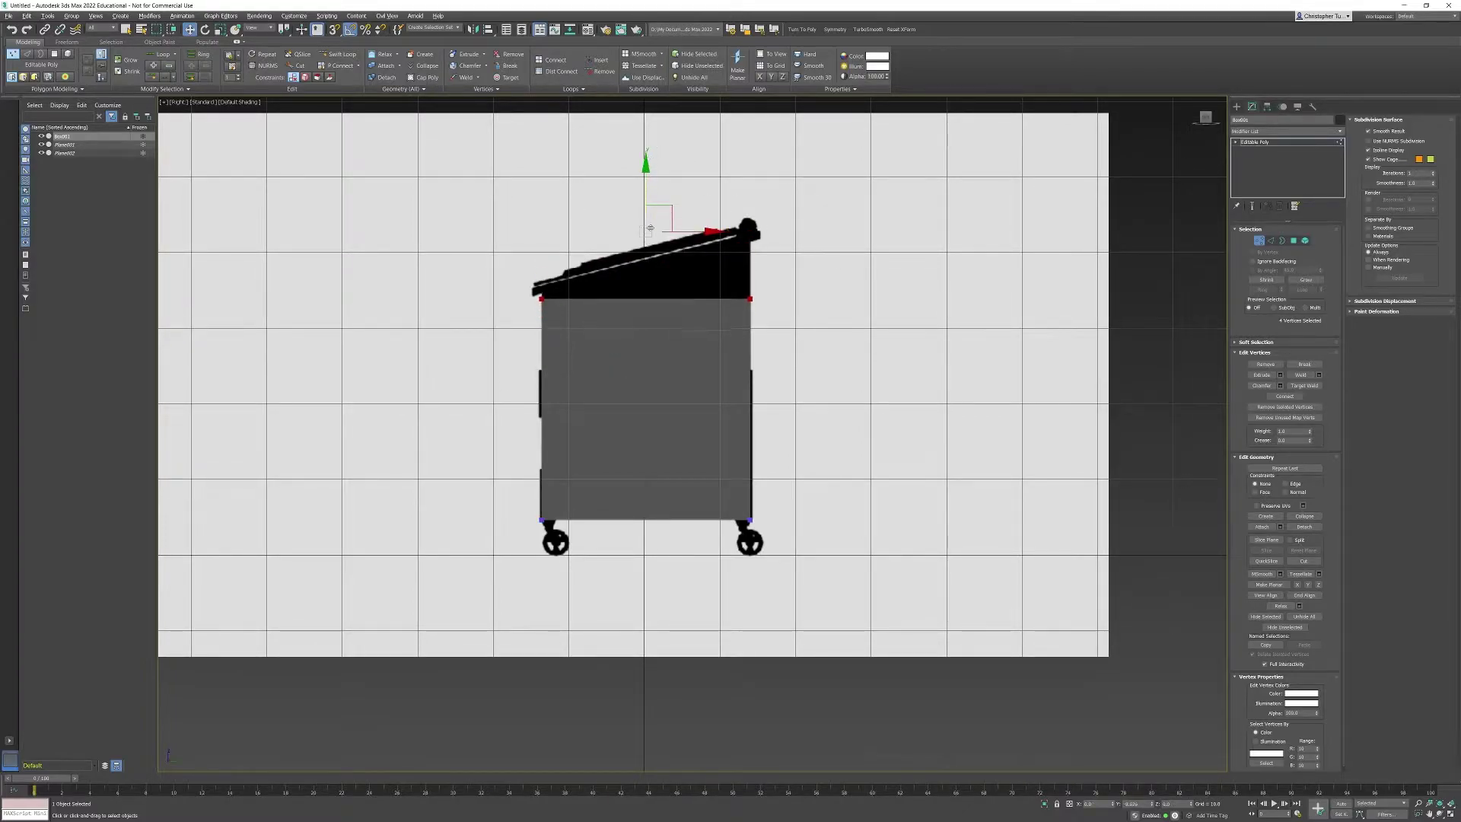
{"action": "scroll", "coordinate": [553, 232], "scroll_direction": "up", "scroll_amount": 5}
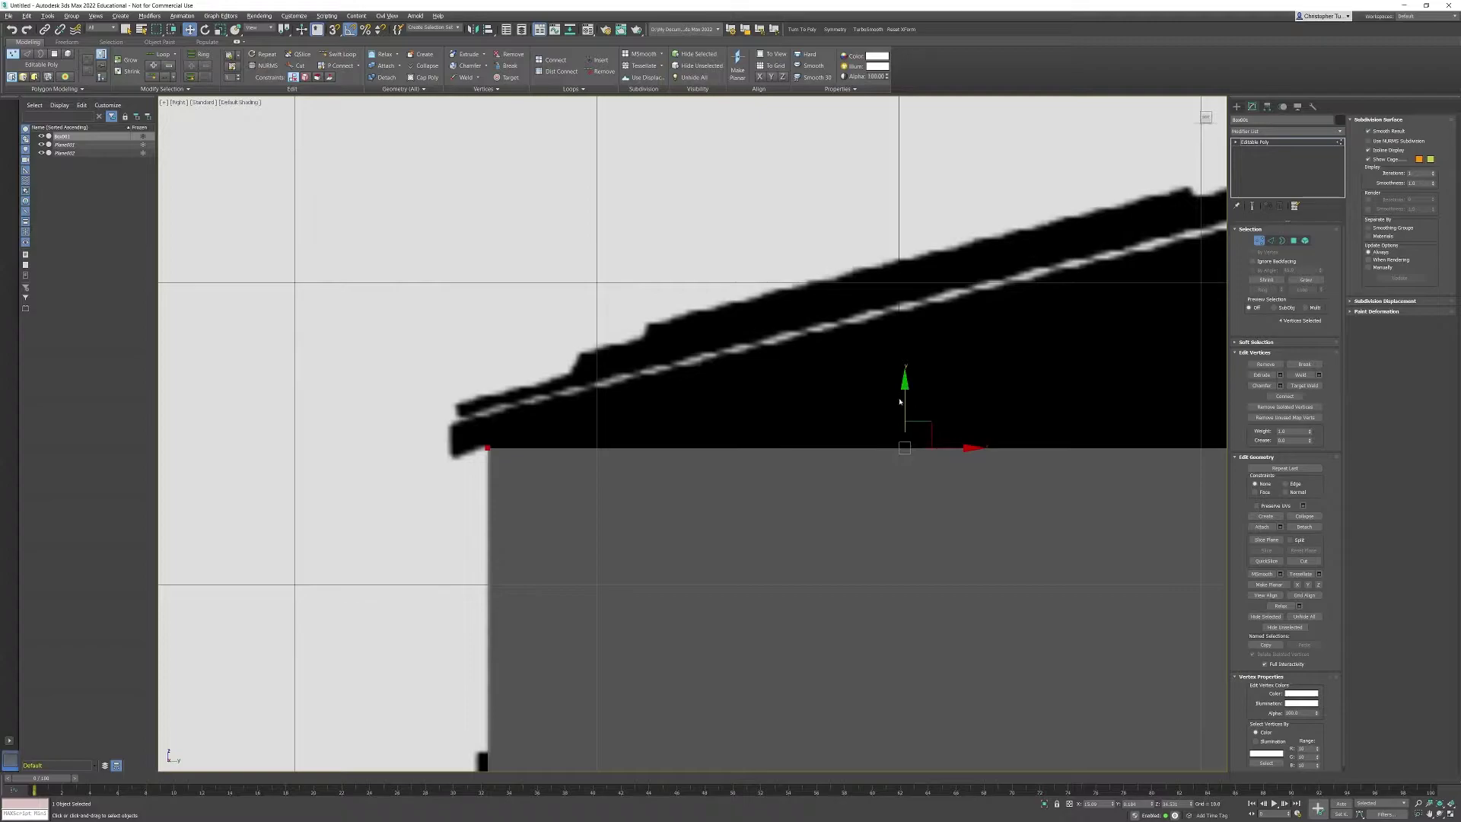
{"action": "middle_click_drag", "start_coordinate": [900, 401], "coordinate": [530, 337]}
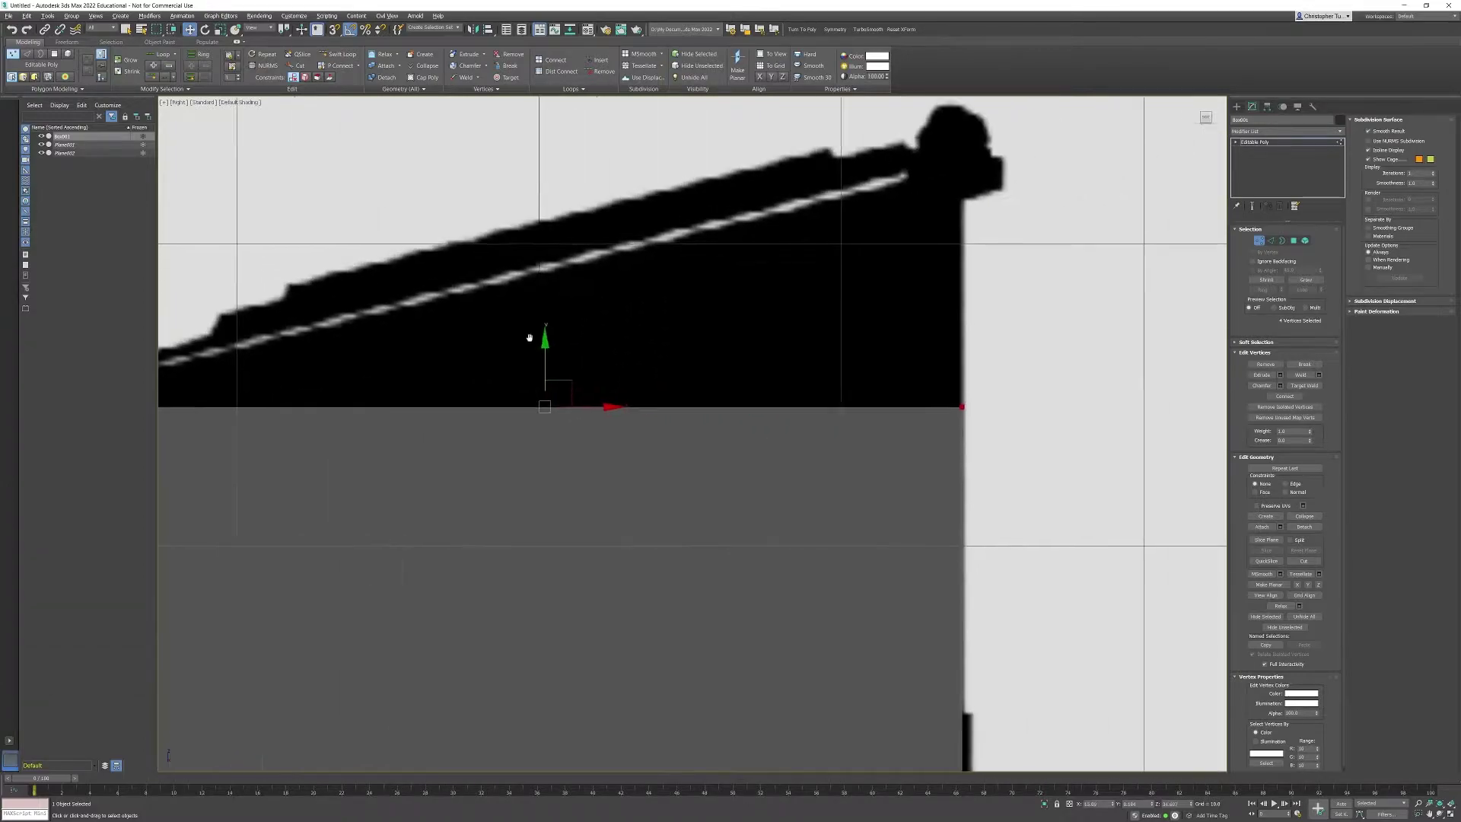
{"action": "scroll", "coordinate": [530, 338], "scroll_direction": "down", "scroll_amount": 3}
{"action": "left_click_drag", "start_coordinate": [731, 402], "coordinate": [729, 268]}
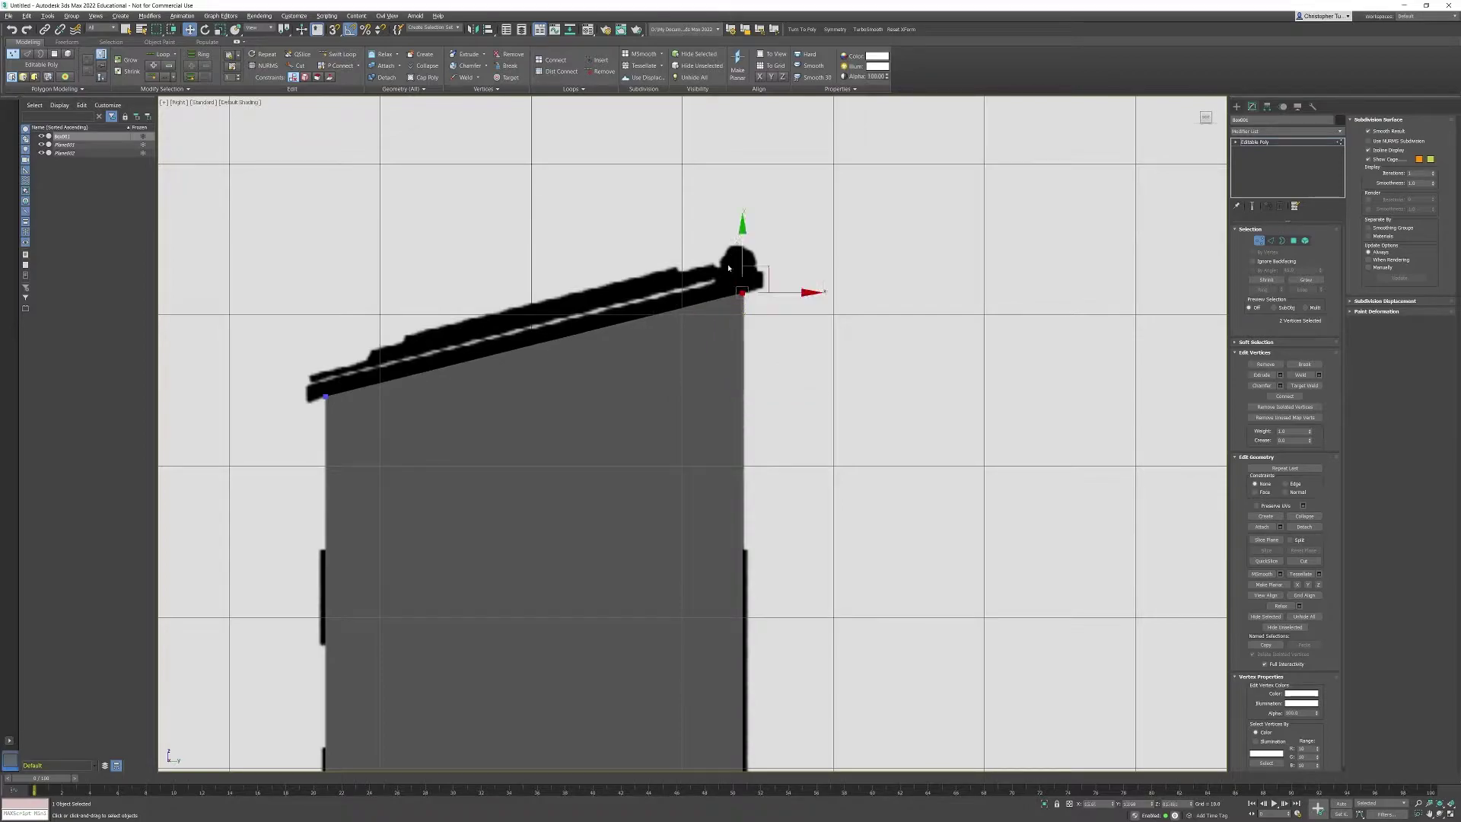
Hide the viewport grid and show edged faces on the box in the Right view
{"action": "middle_click_drag", "start_coordinate": [667, 473], "coordinate": [711, 362]}
{"action": "scroll", "coordinate": [689, 415], "scroll_direction": "down", "scroll_amount": 5}
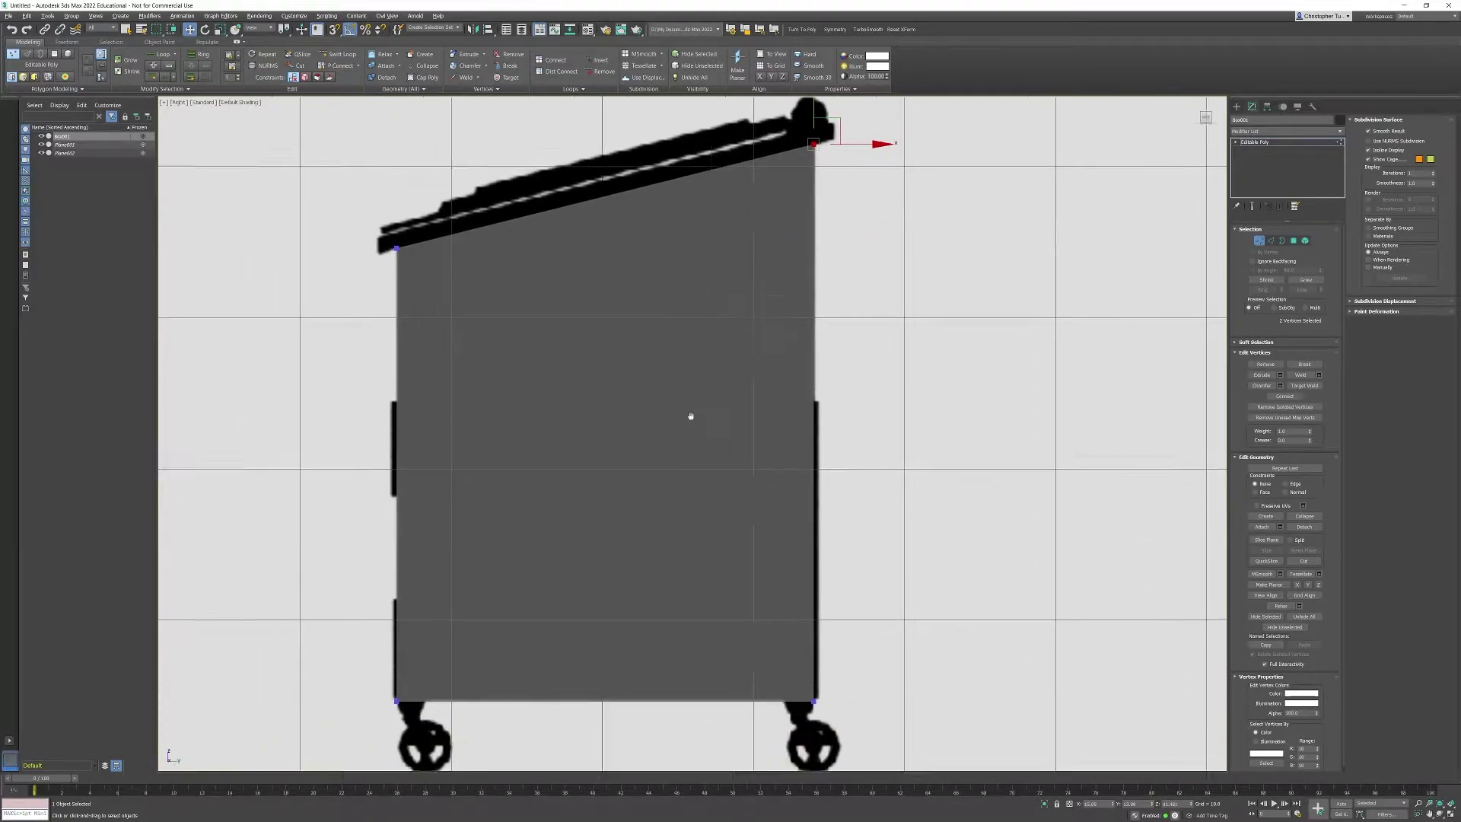
{"action": "scroll", "coordinate": [655, 472], "scroll_direction": "up", "scroll_amount": 3}
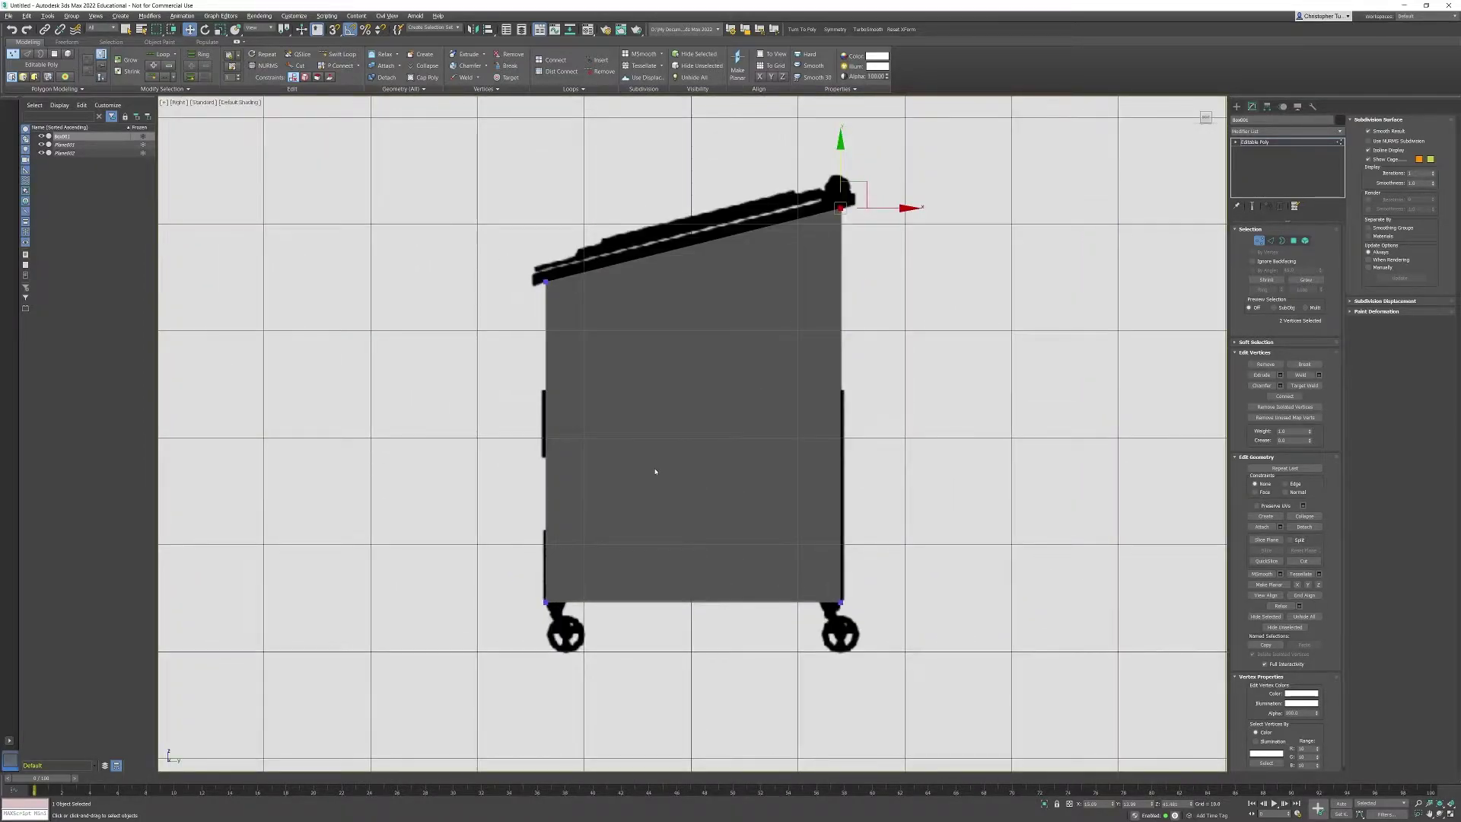
{"action": "key", "text": "g"}
{"action": "key", "text": "F4"}
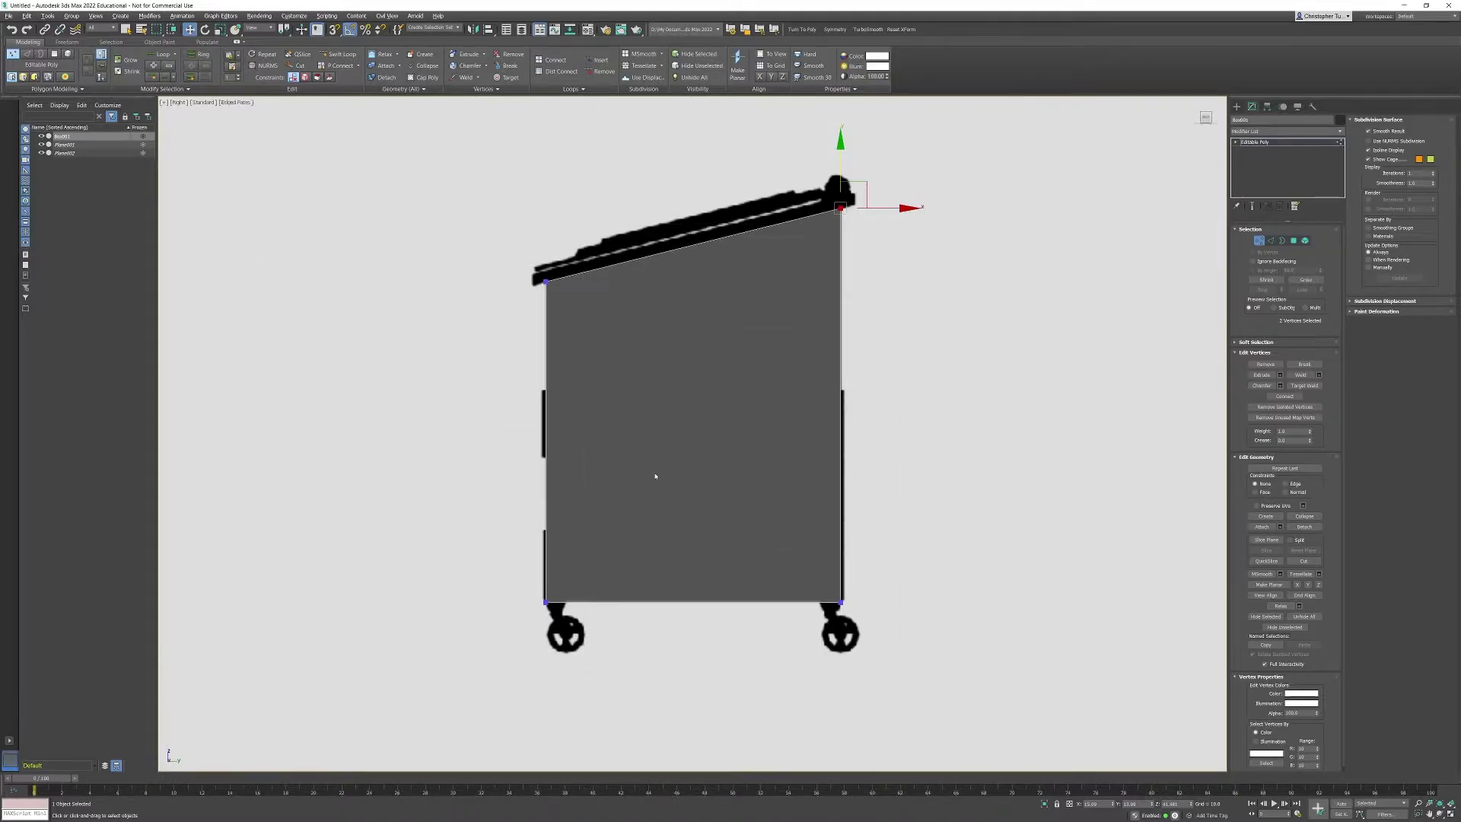
{"action": "scroll", "coordinate": [784, 303], "scroll_direction": "up", "scroll_amount": 6}
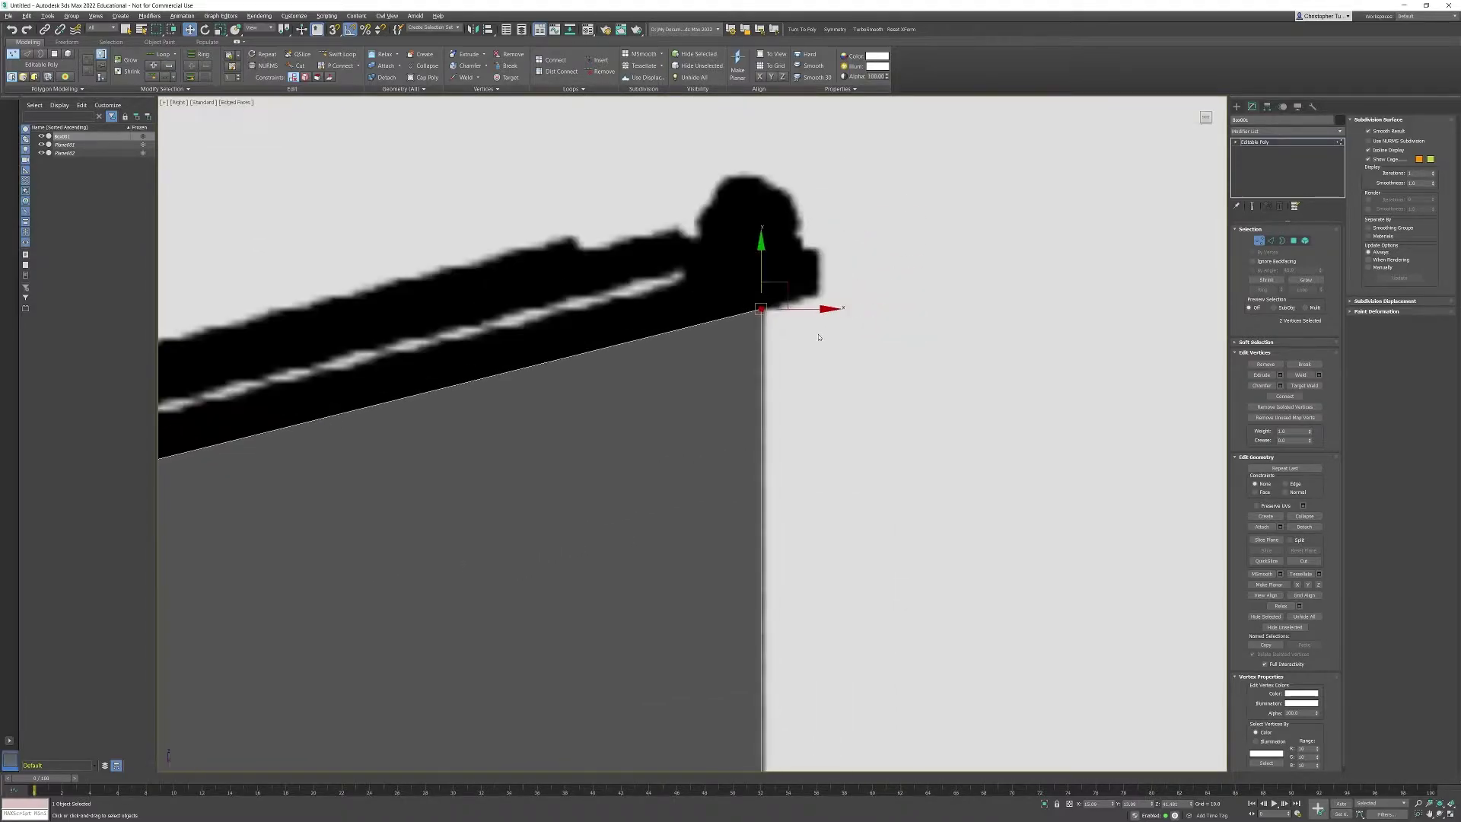
Select the box's sloped top polygon and bevel it with zero height, widening the outline toward the silhouette's rim overhang
{"action": "left_click", "coordinate": [1297, 242]}
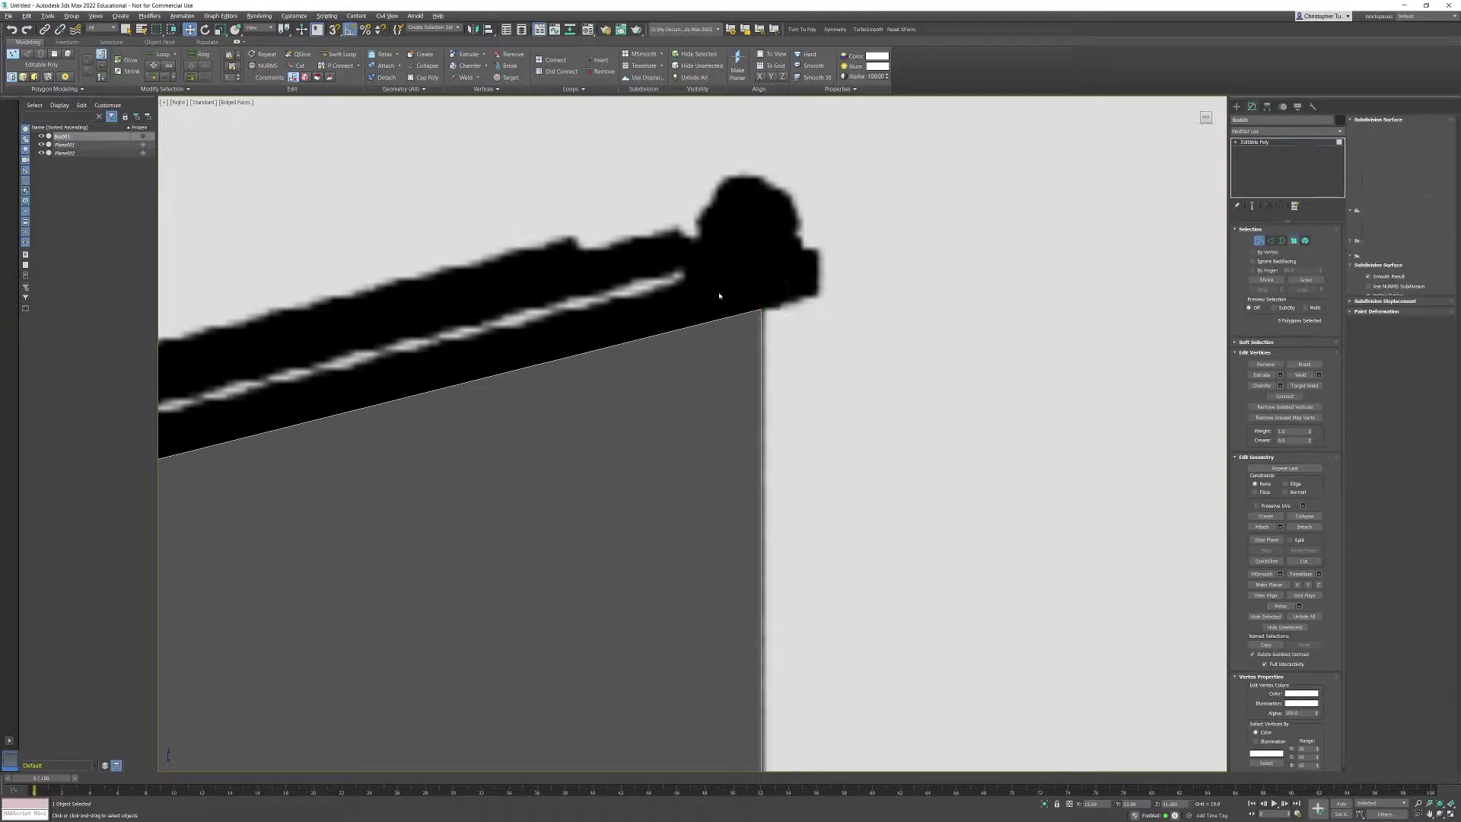
{"action": "left_click_drag", "start_coordinate": [721, 297], "coordinate": [685, 437]}
{"action": "middle_click_drag", "start_coordinate": [810, 512], "coordinate": [1067, 396]}
{"action": "scroll", "coordinate": [918, 426], "scroll_direction": "down", "scroll_amount": 3}
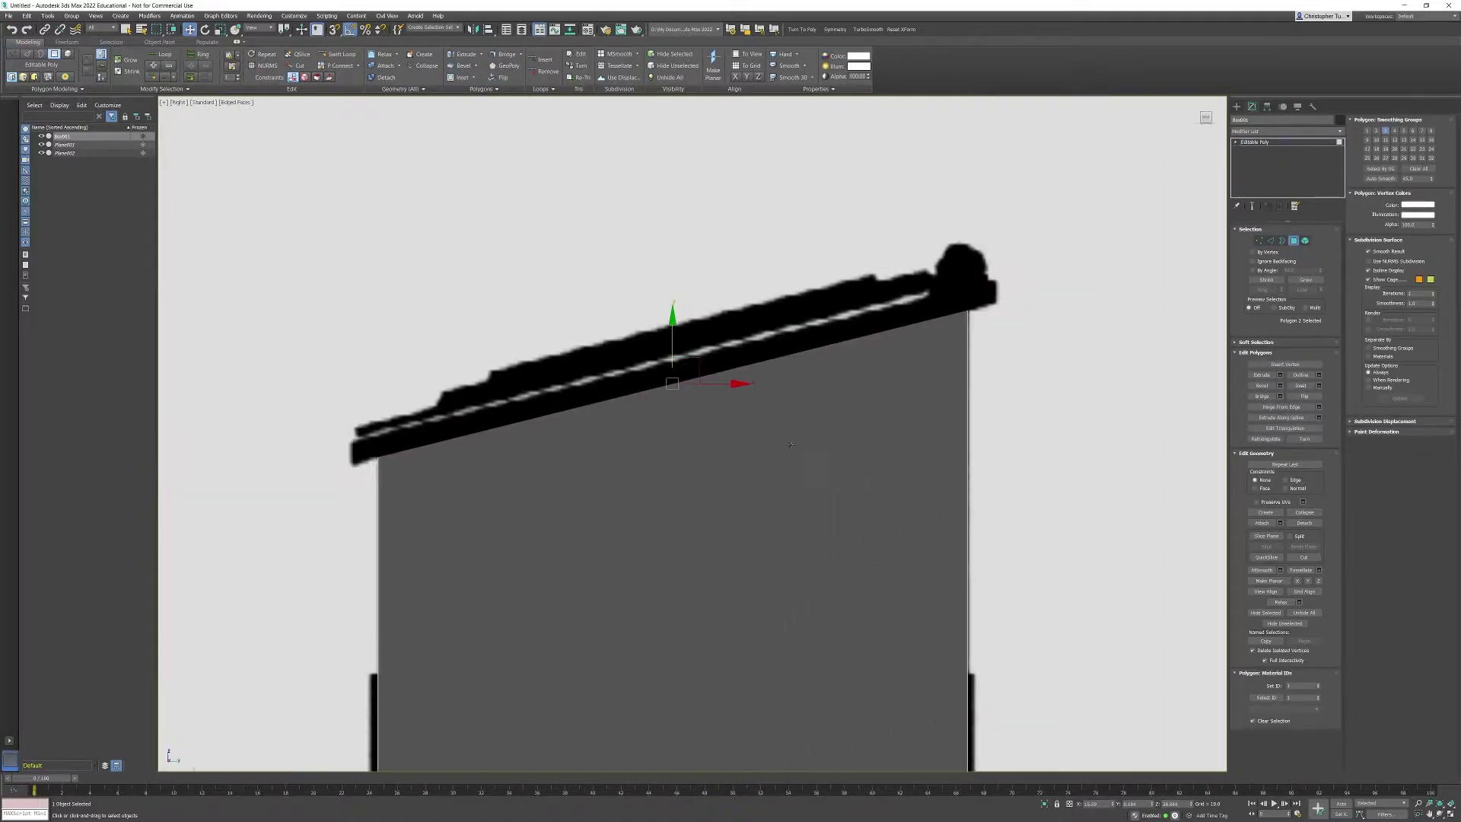
{"action": "left_click", "coordinate": [1281, 385]}
{"action": "middle_click_drag", "start_coordinate": [709, 416], "coordinate": [585, 412]}
{"action": "scroll", "coordinate": [584, 412], "scroll_direction": "up", "scroll_amount": 2}
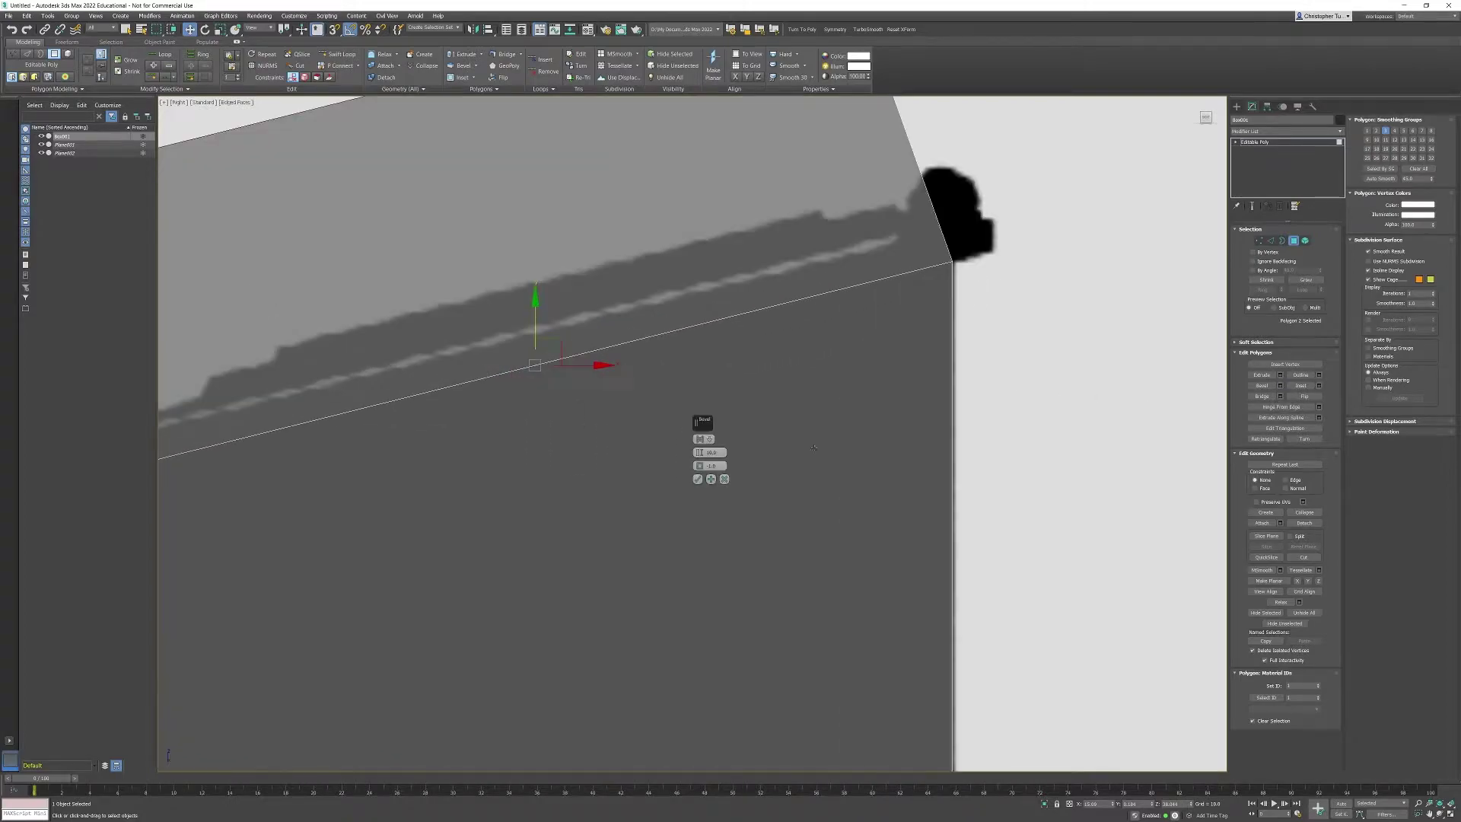
{"action": "right_click", "coordinate": [699, 454]}
{"action": "middle_click_drag", "start_coordinate": [835, 395], "coordinate": [793, 416]}
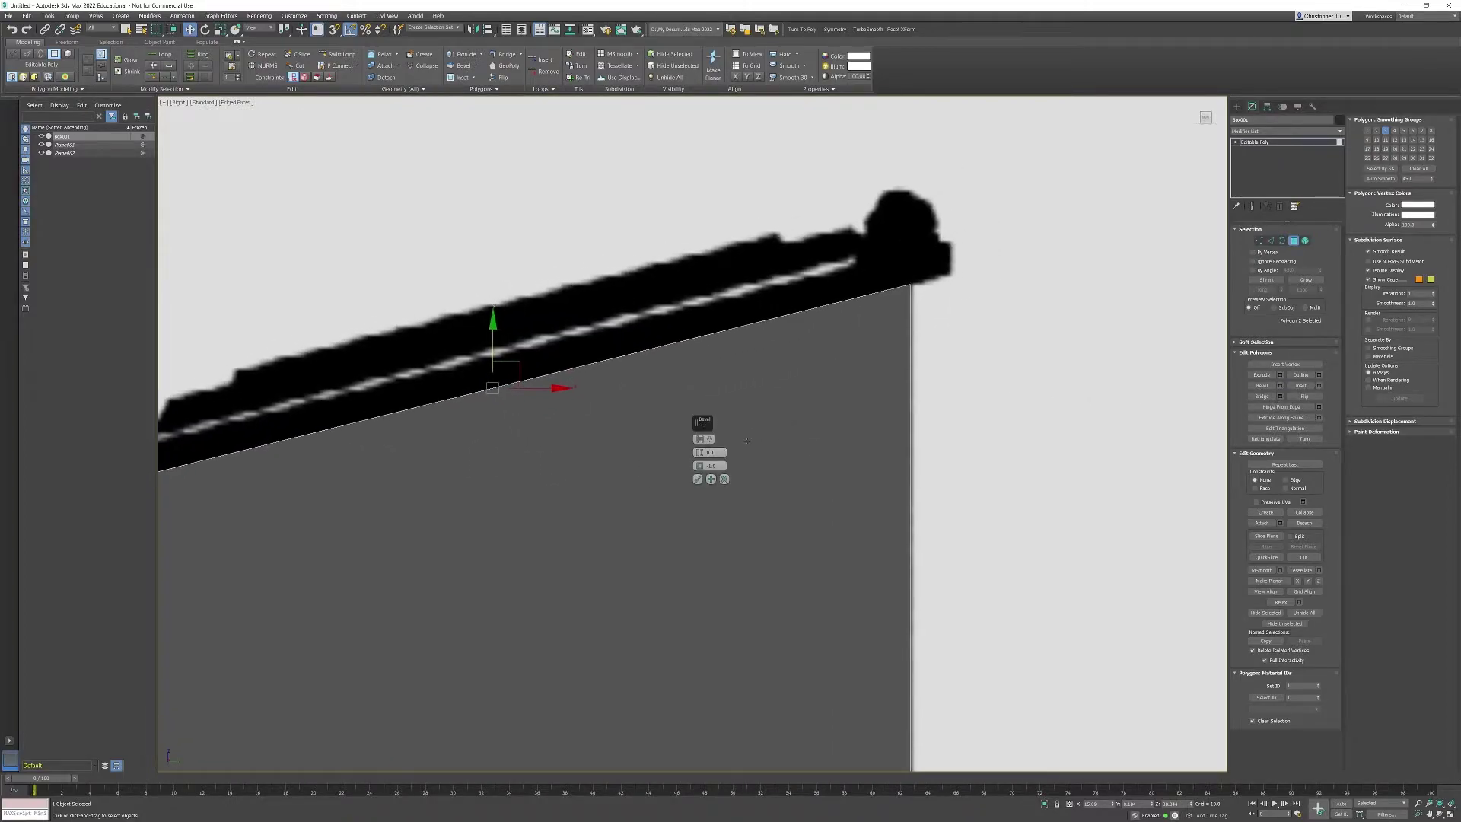
{"action": "left_click_drag", "start_coordinate": [698, 445], "coordinate": [702, 430]}
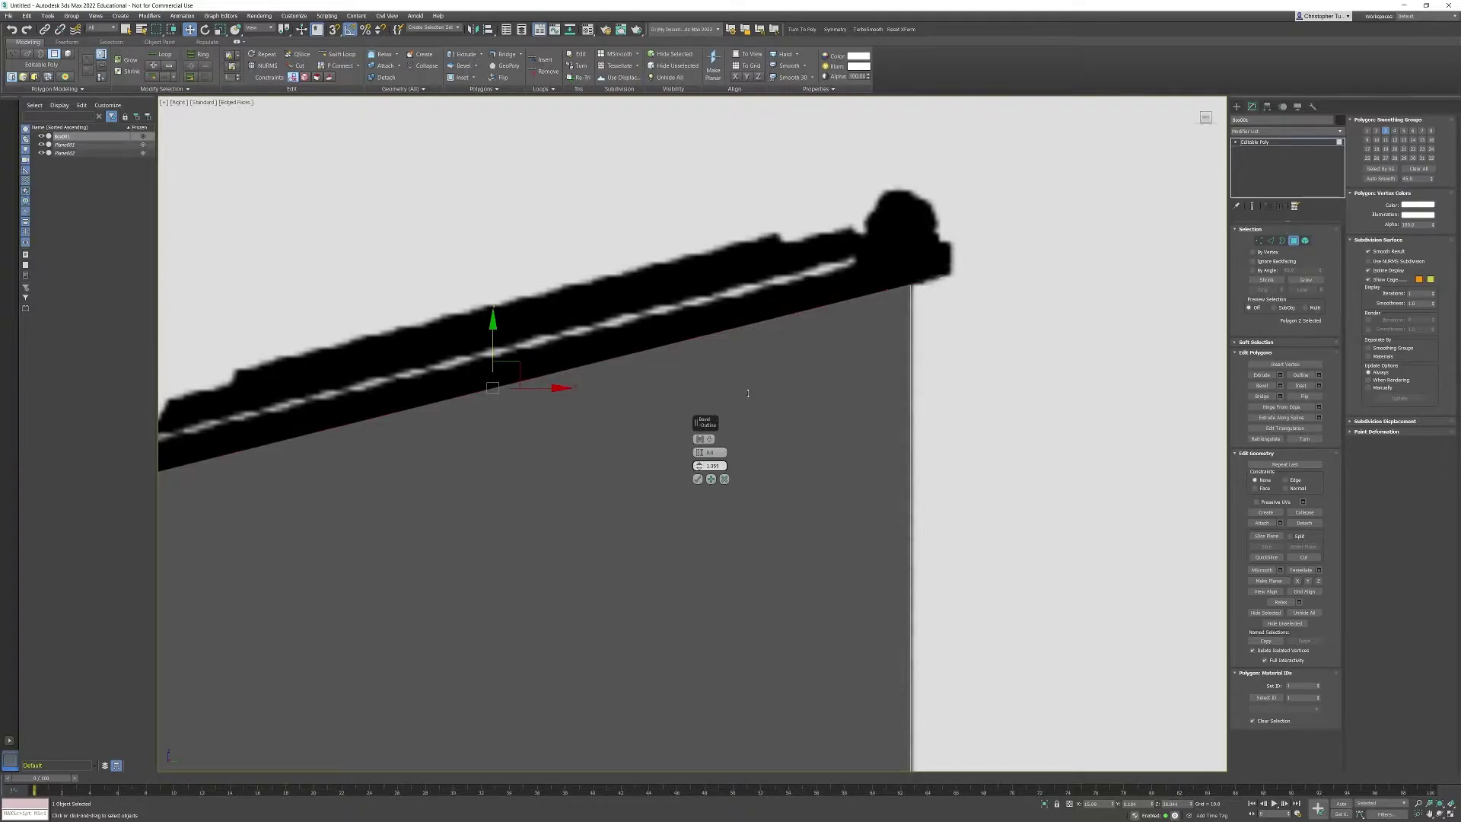
Compare the widened outline with both rim ends, apply the zero-height bevel, and continue with a second bevel of outline 0
{"action": "middle_click_drag", "start_coordinate": [984, 274], "coordinate": [743, 326]}
{"action": "scroll", "coordinate": [664, 399], "scroll_direction": "up", "scroll_amount": 3}
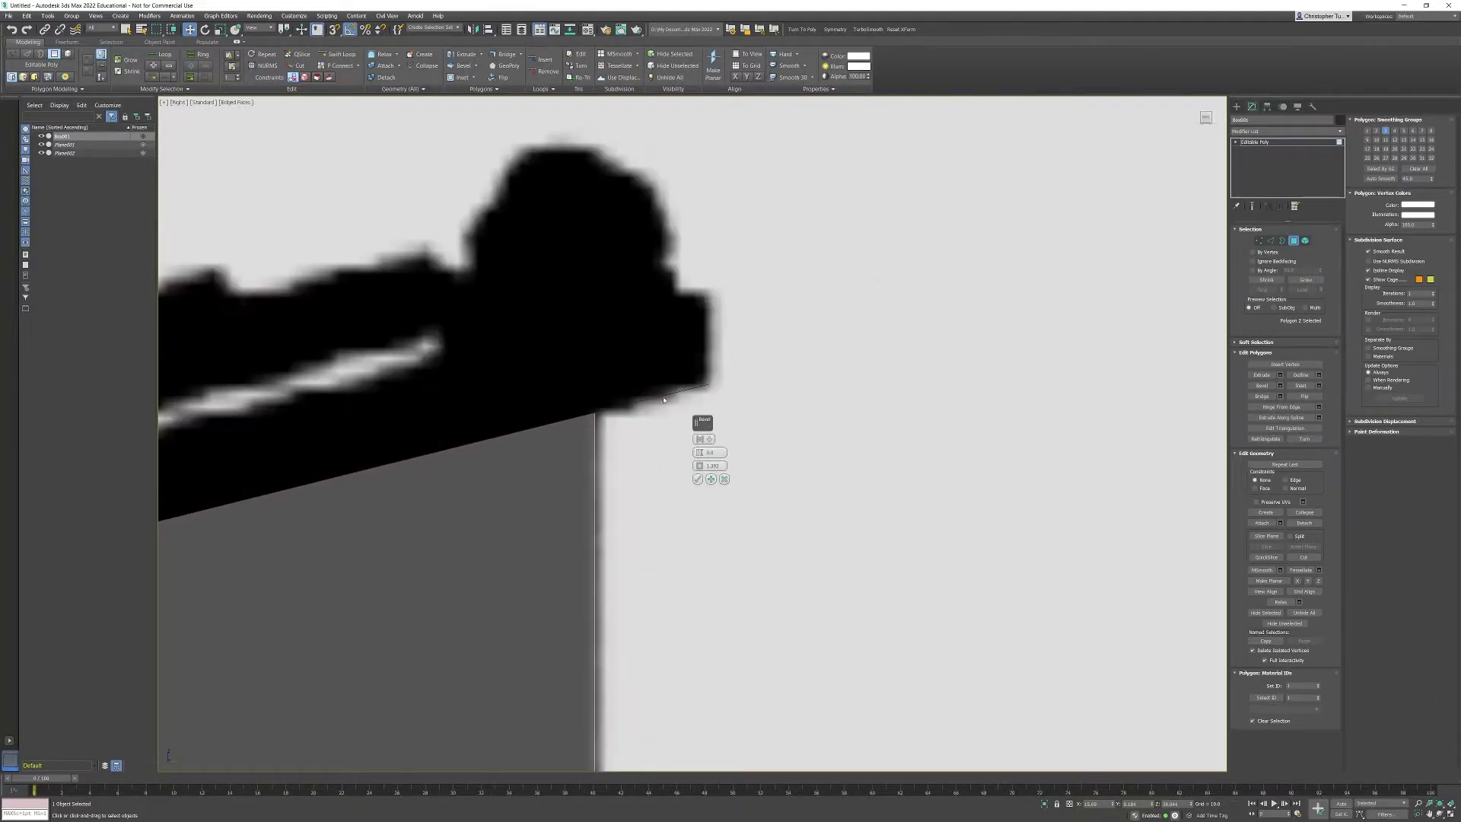
{"action": "left_click_drag", "start_coordinate": [694, 455], "coordinate": [702, 423]}
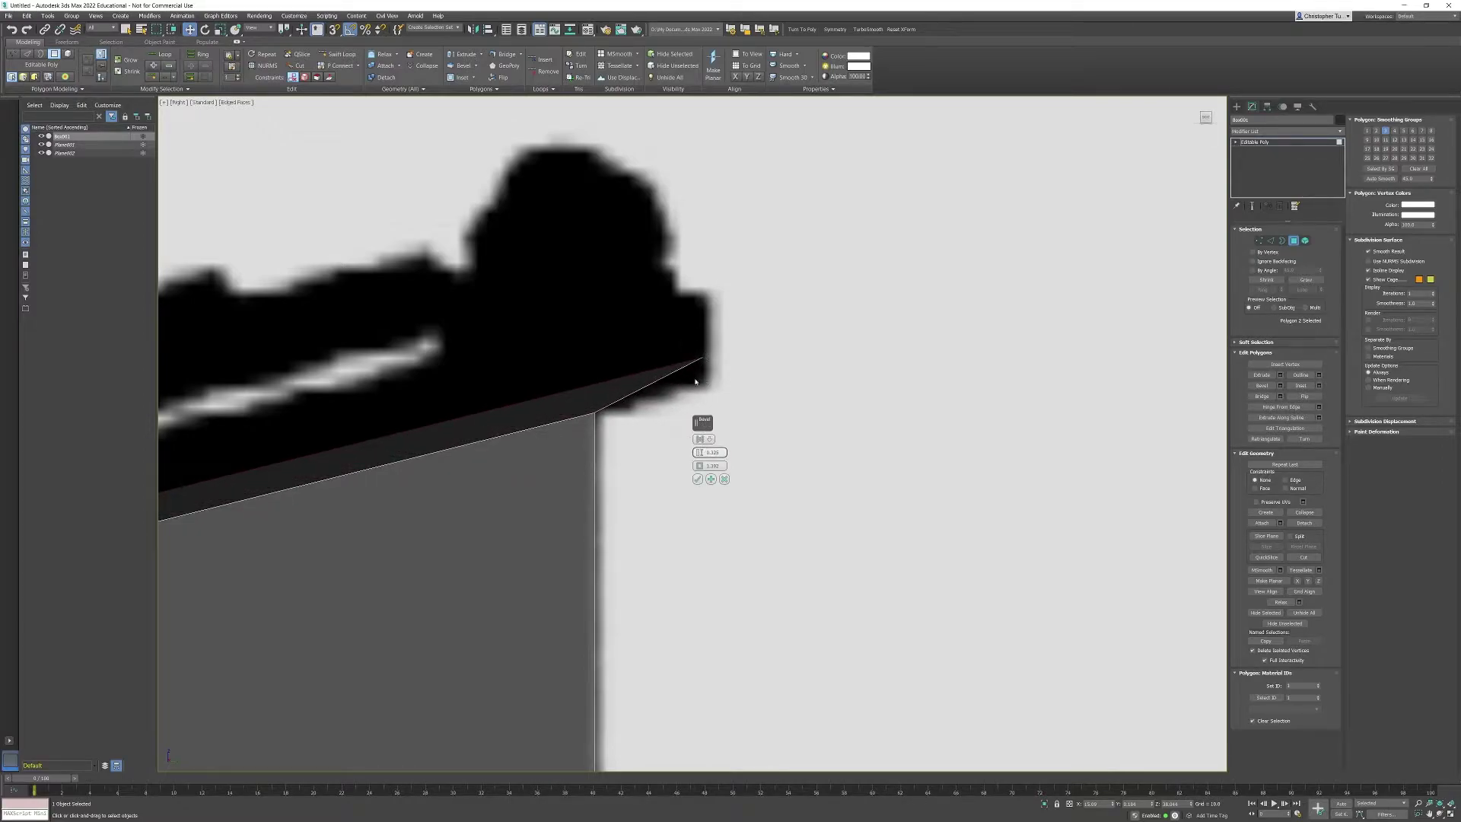
{"action": "key", "text": "ctrl+z"}
{"action": "middle_click_drag", "start_coordinate": [587, 445], "coordinate": [583, 357]}
{"action": "scroll", "coordinate": [605, 390], "scroll_direction": "down", "scroll_amount": 6}
{"action": "scroll", "coordinate": [594, 365], "scroll_direction": "up", "scroll_amount": 7}
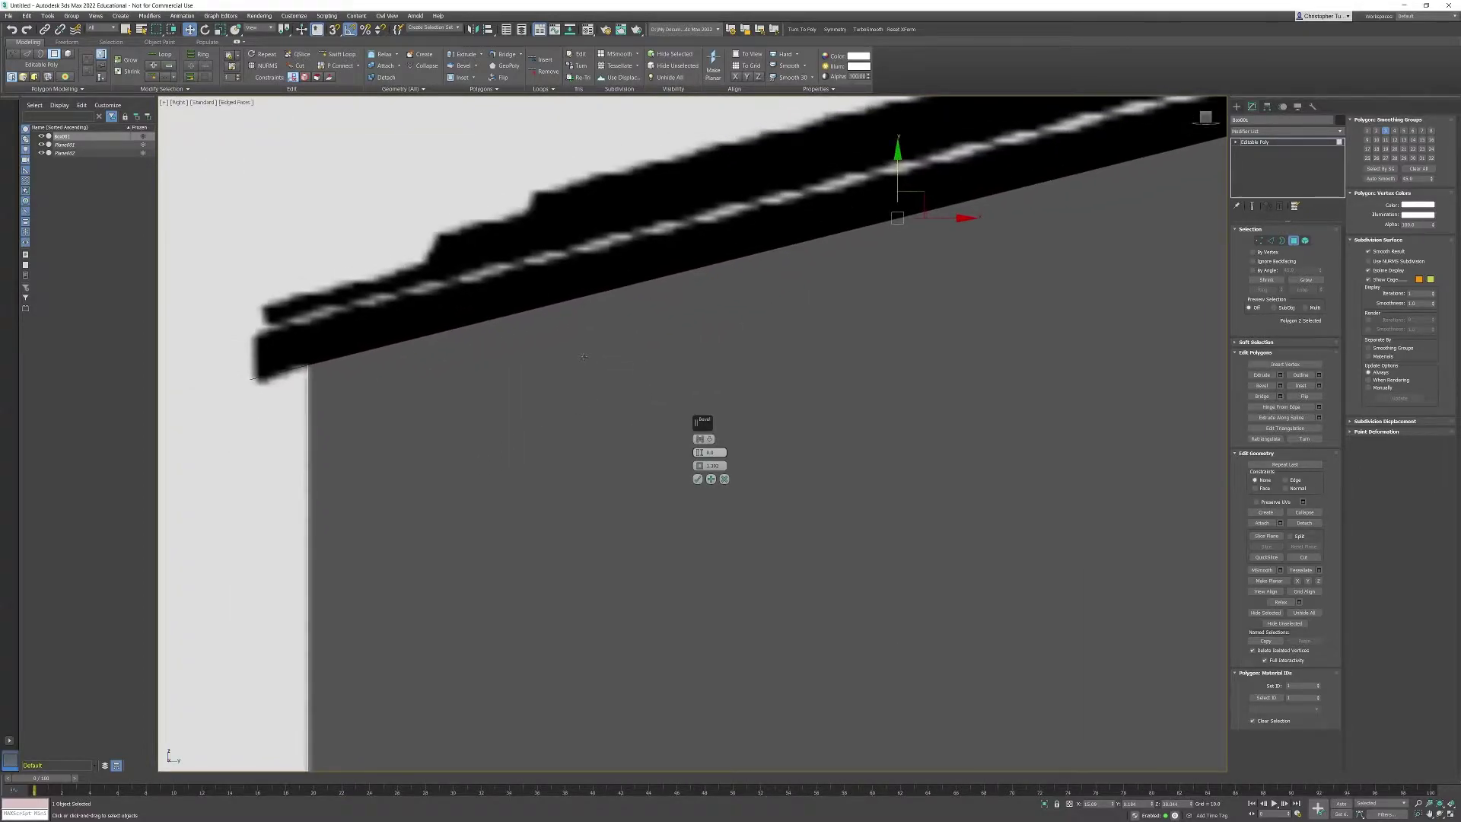
{"action": "middle_click_drag", "start_coordinate": [588, 440], "coordinate": [571, 453]}
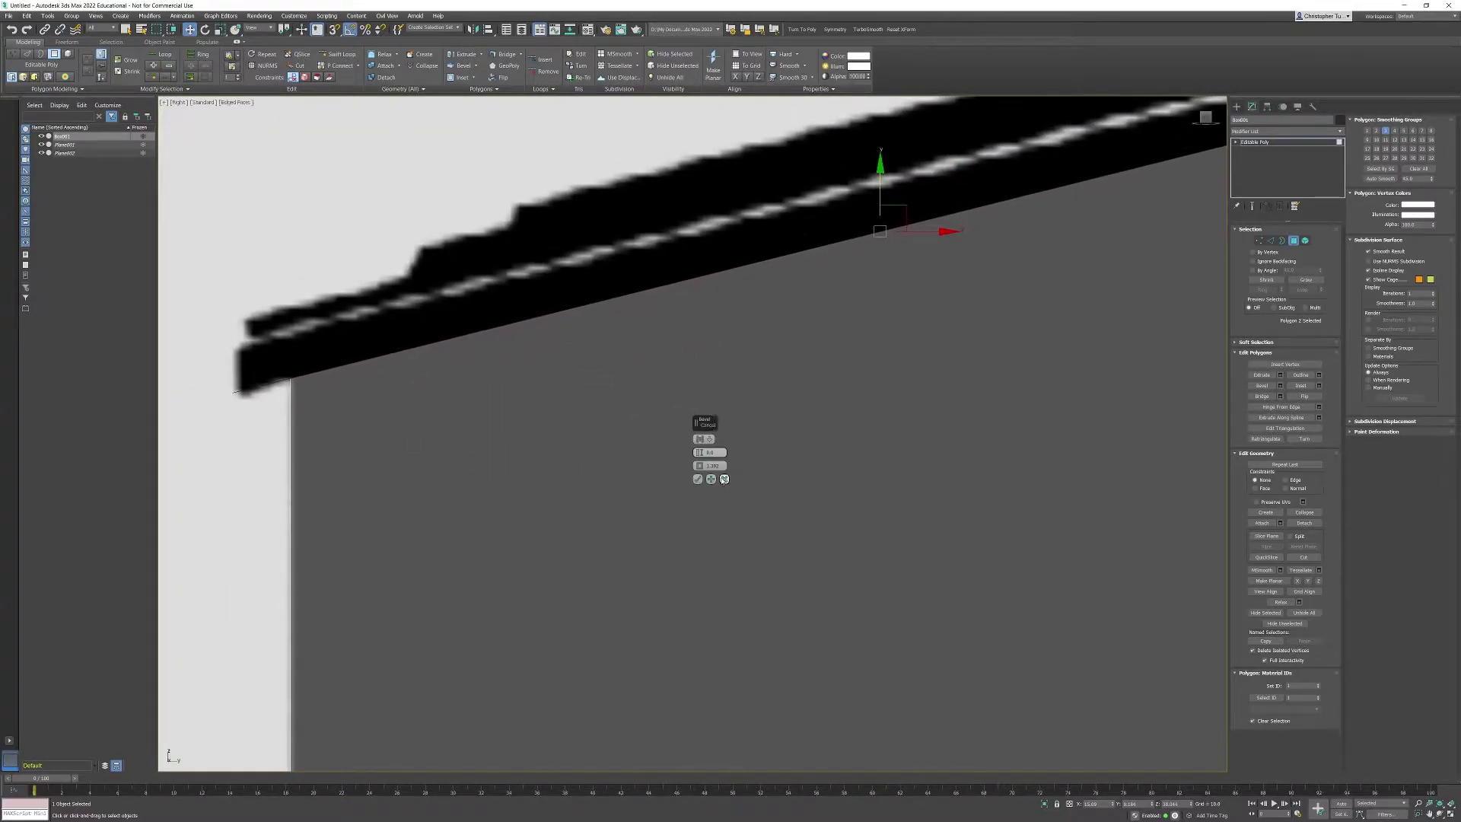
{"action": "left_click", "coordinate": [714, 481]}
{"action": "double_click", "coordinate": [715, 466]}
{"action": "type", "text": "0"}
{"action": "key", "text": "Return"}
Try raising the second bevel's height to match the thickness of the silhouette's rim, comparing both ends
{"action": "left_click_drag", "start_coordinate": [697, 456], "coordinate": [706, 411]}
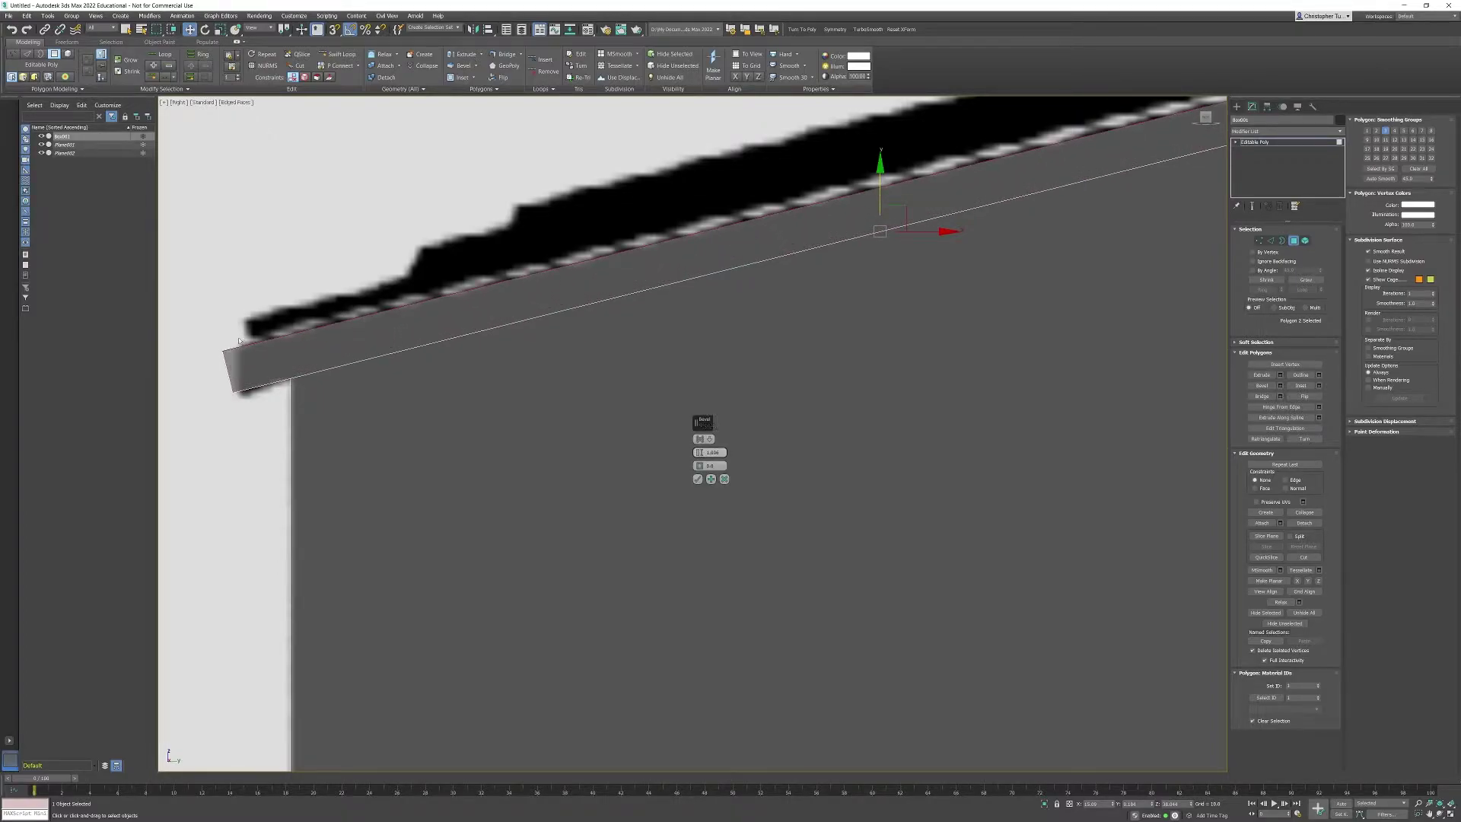
{"action": "middle_click_drag", "start_coordinate": [788, 312], "coordinate": [602, 362]}
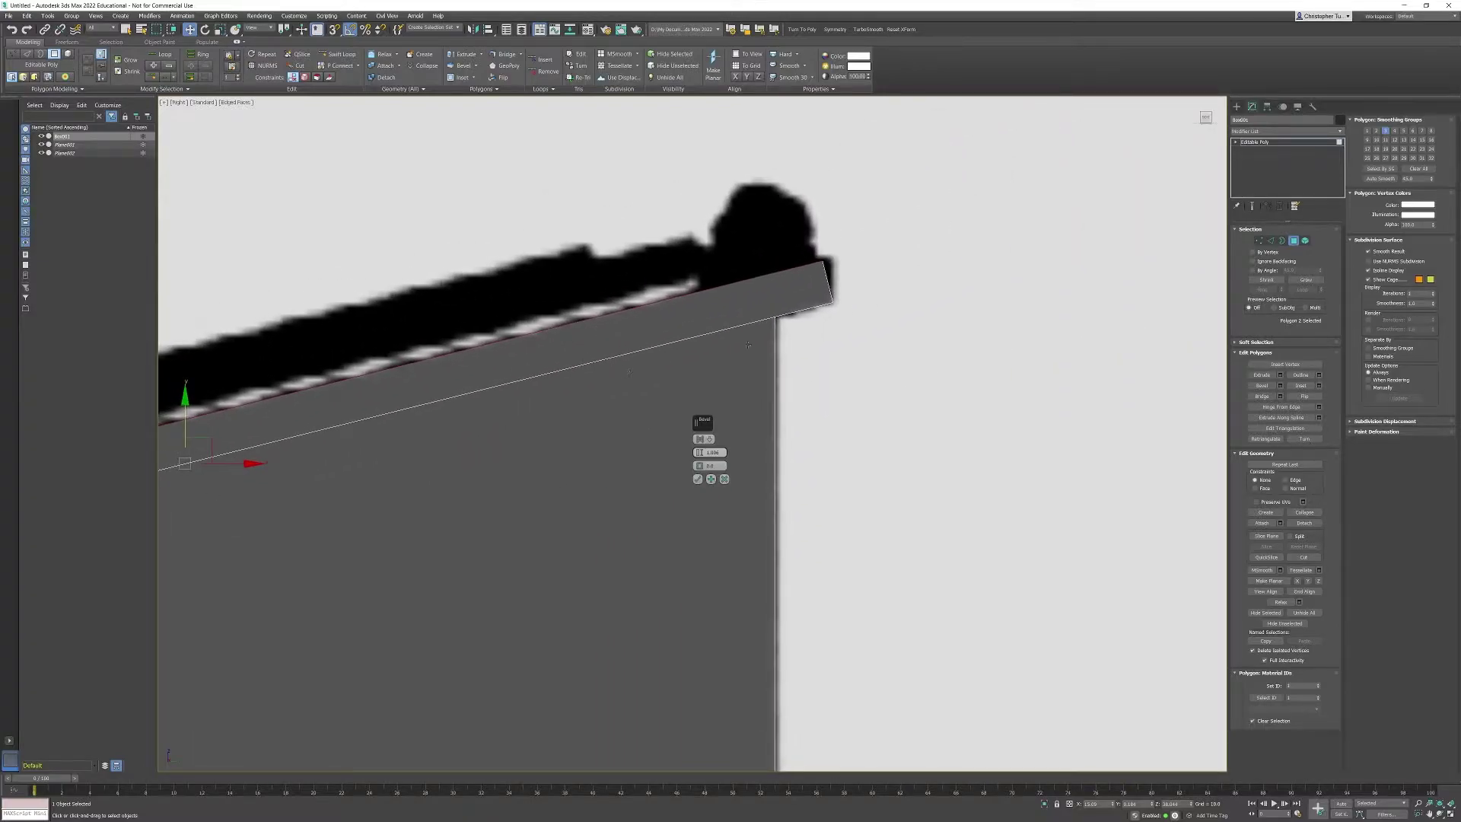
{"action": "middle_click_drag", "start_coordinate": [748, 345], "coordinate": [599, 334]}
{"action": "scroll", "coordinate": [618, 338], "scroll_direction": "up", "scroll_amount": 5}
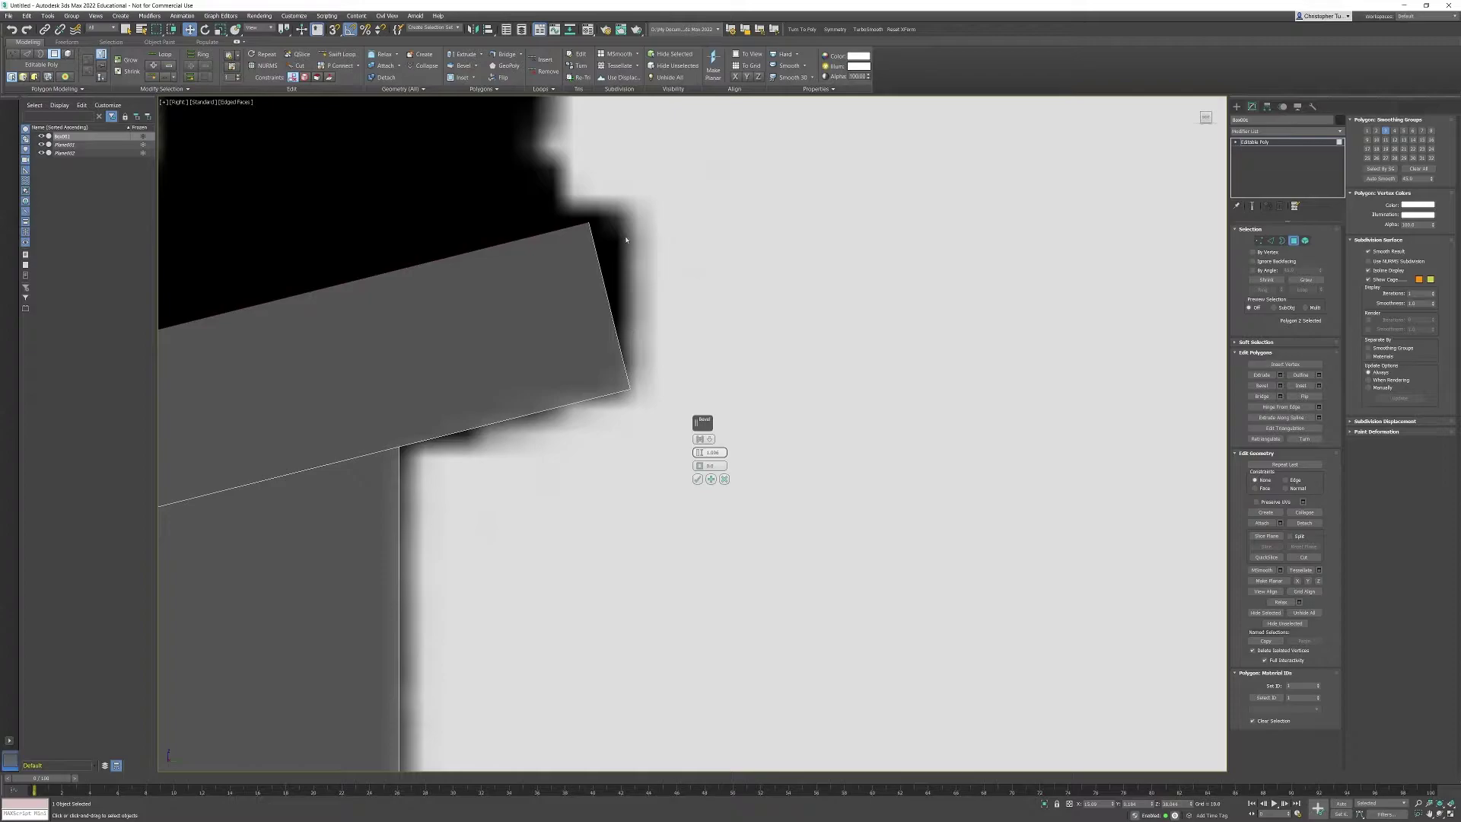
{"action": "middle_click_drag", "start_coordinate": [578, 307], "coordinate": [639, 294]}
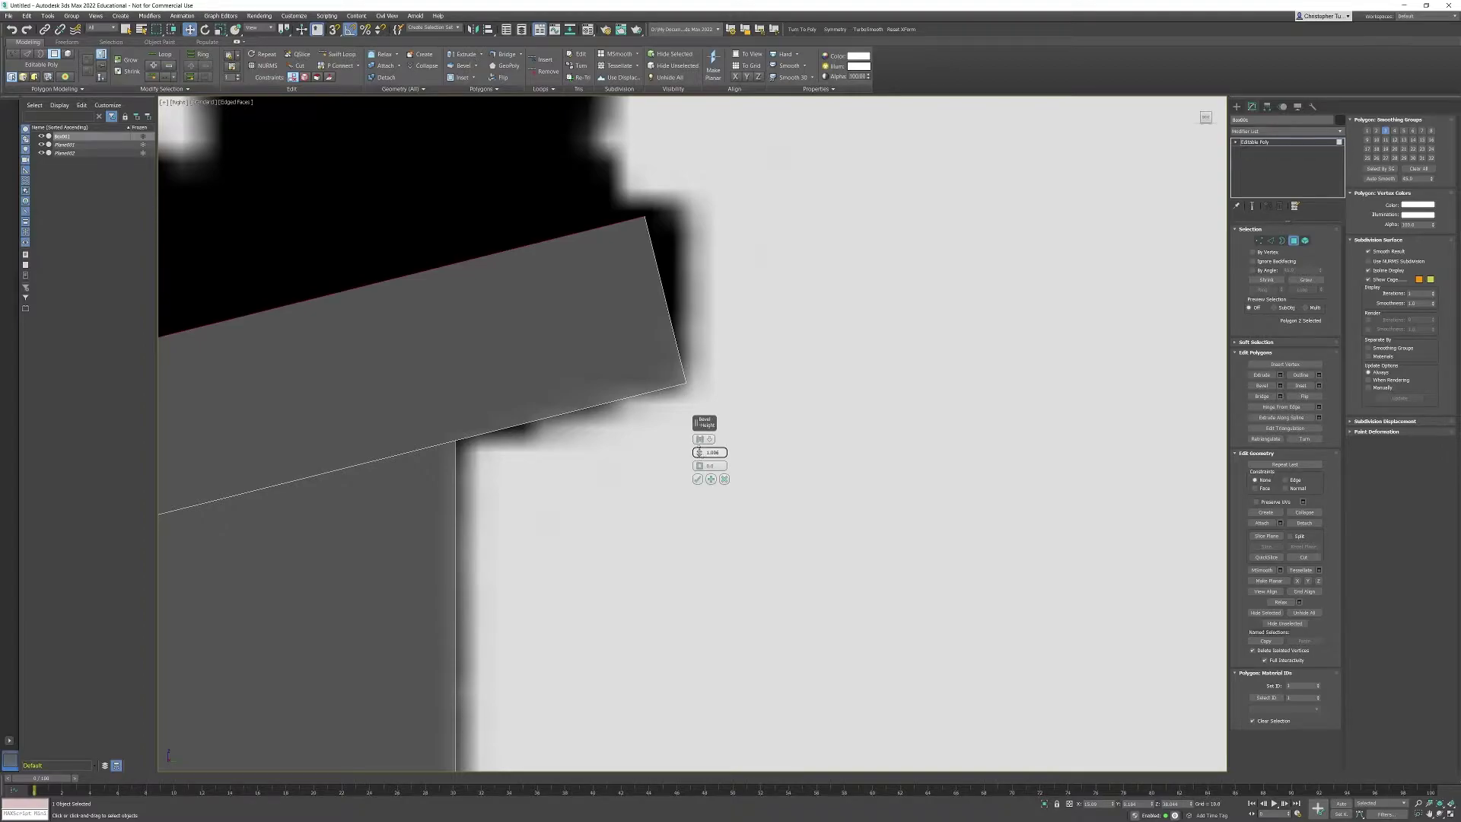
{"action": "left_click_drag", "start_coordinate": [699, 452], "coordinate": [701, 417]}
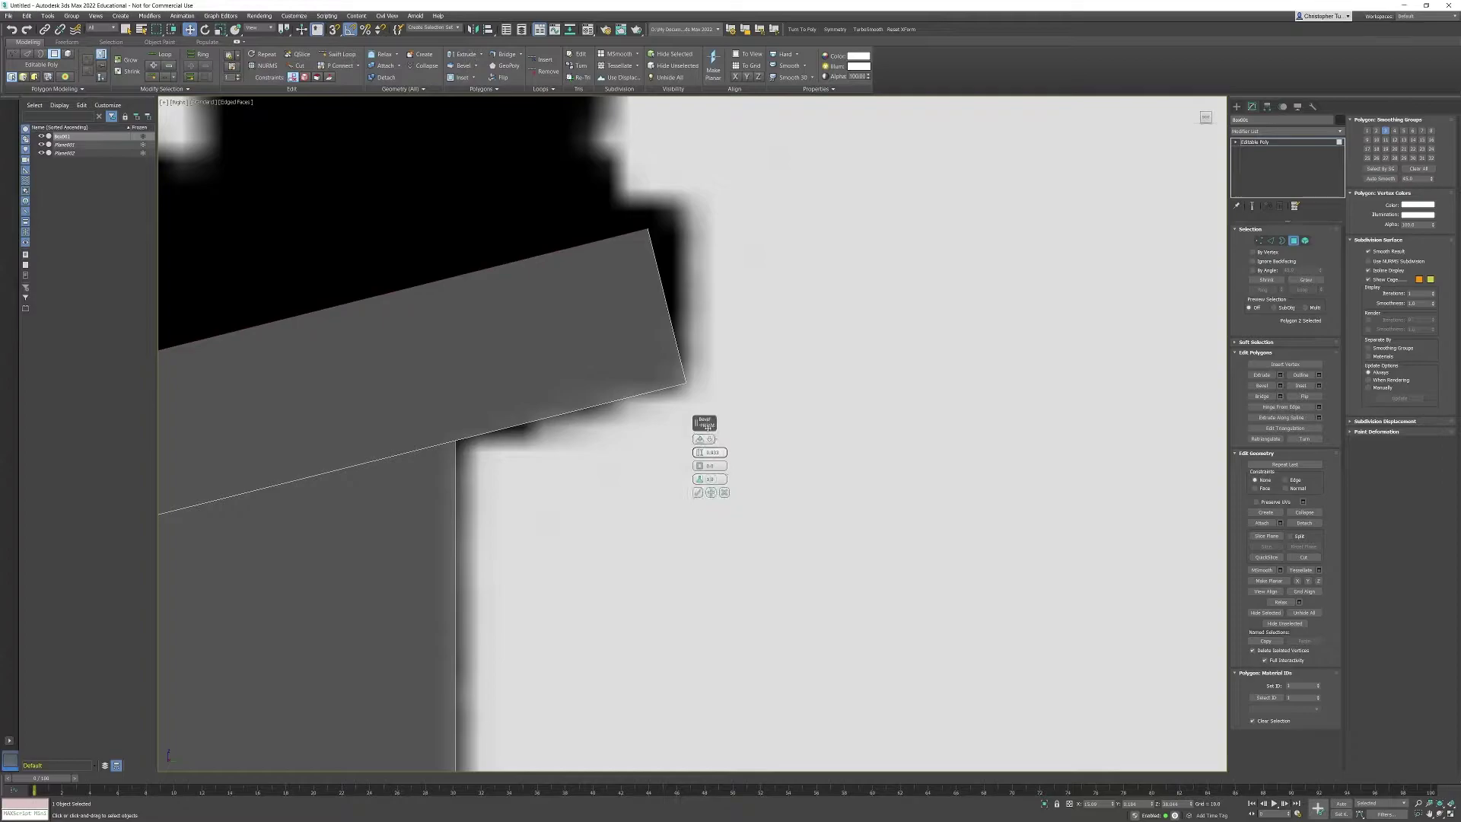
Try the alternative bevel types, including Local Normal, on the raised rim
{"action": "left_click", "coordinate": [709, 440]}
{"action": "left_click", "coordinate": [727, 448]}
{"action": "left_click", "coordinate": [705, 439]}
{"action": "left_click", "coordinate": [729, 455]}
{"action": "left_click", "coordinate": [705, 439]}
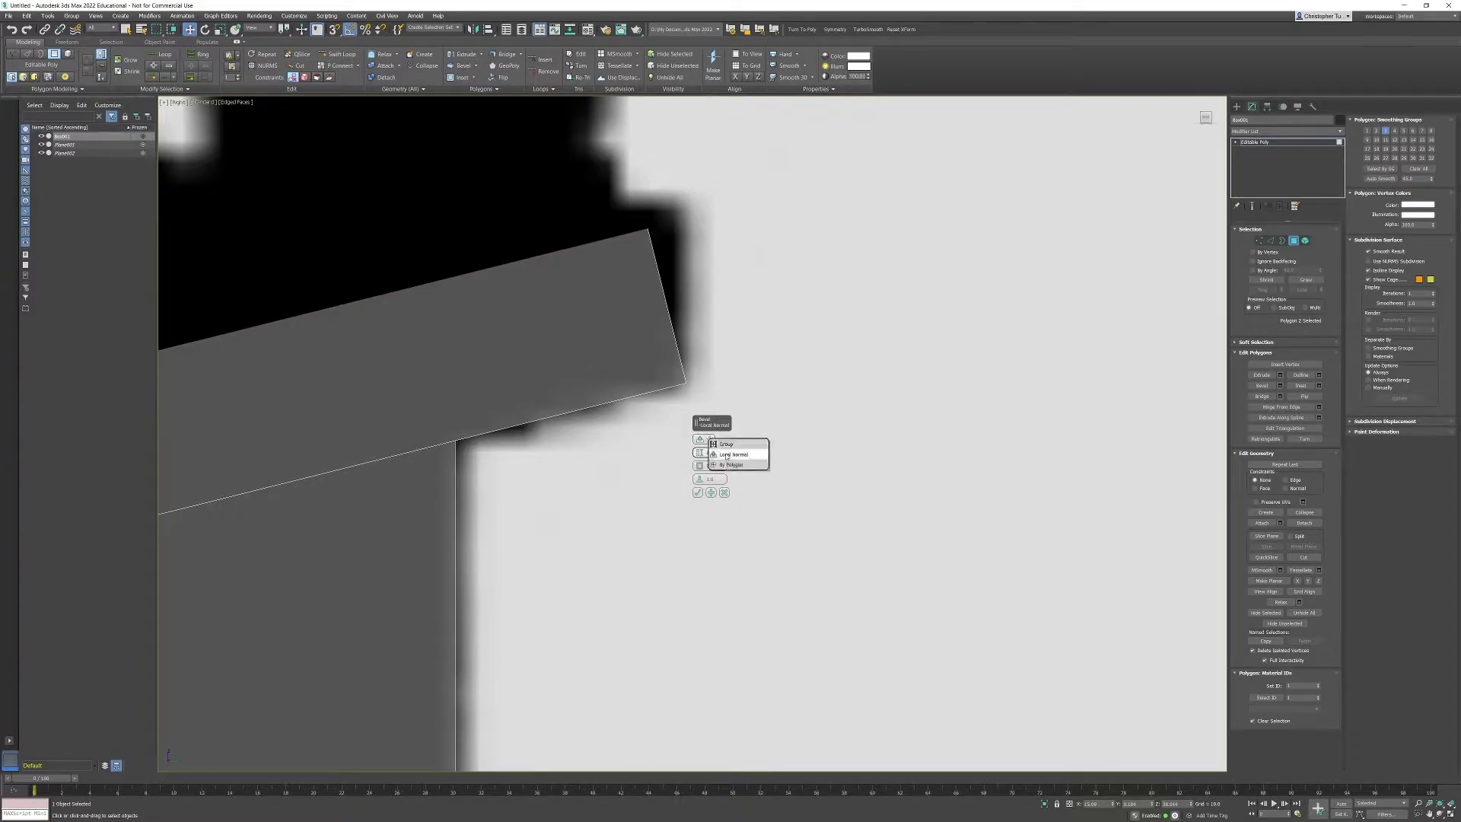
{"action": "left_click", "coordinate": [727, 456]}
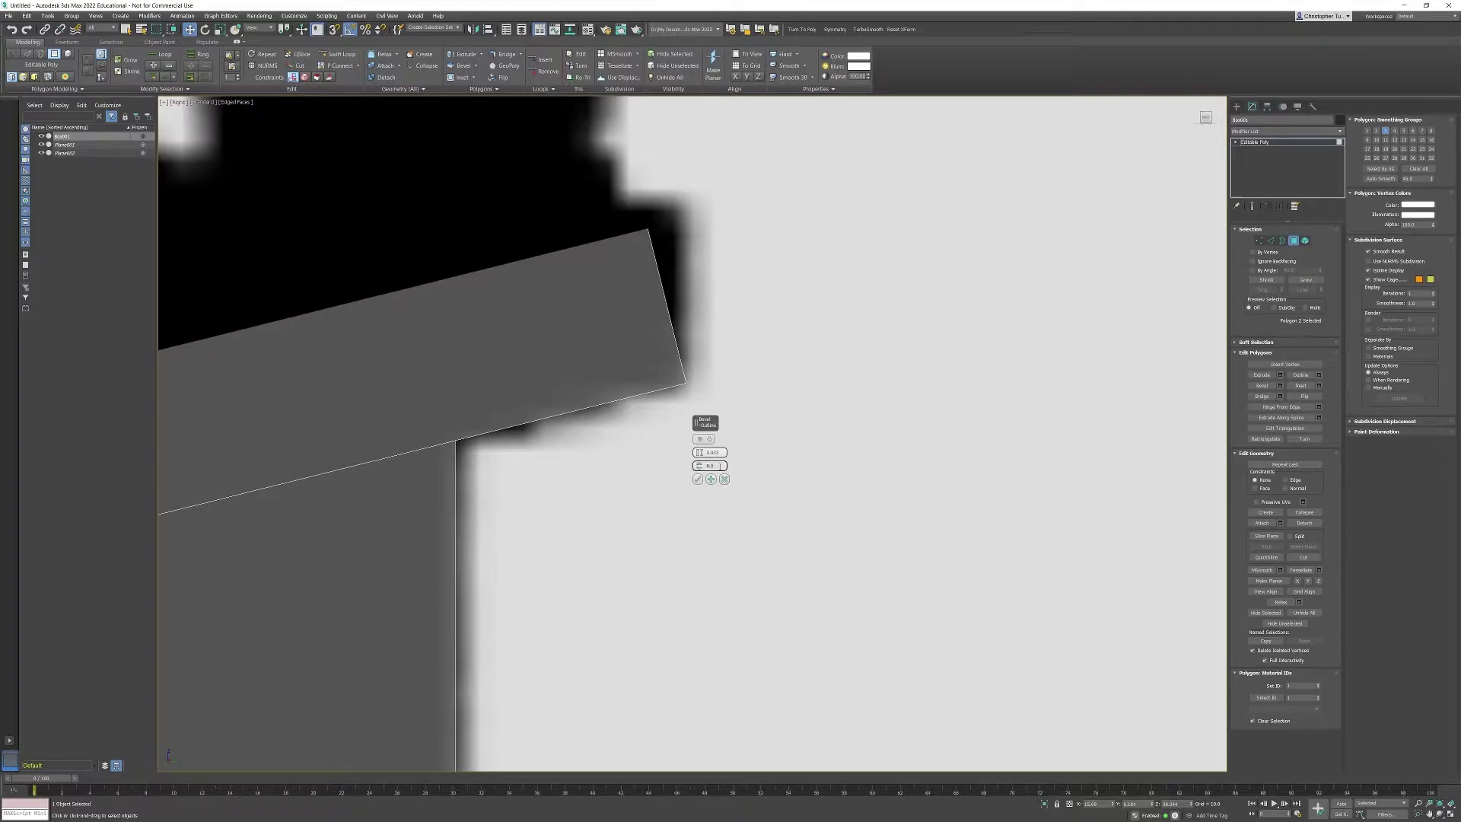
Reset the second bevel's height to zero, apply it, and move the top polygon vertically up to the silhouette rim's upper edge
{"action": "right_click", "coordinate": [700, 453]}
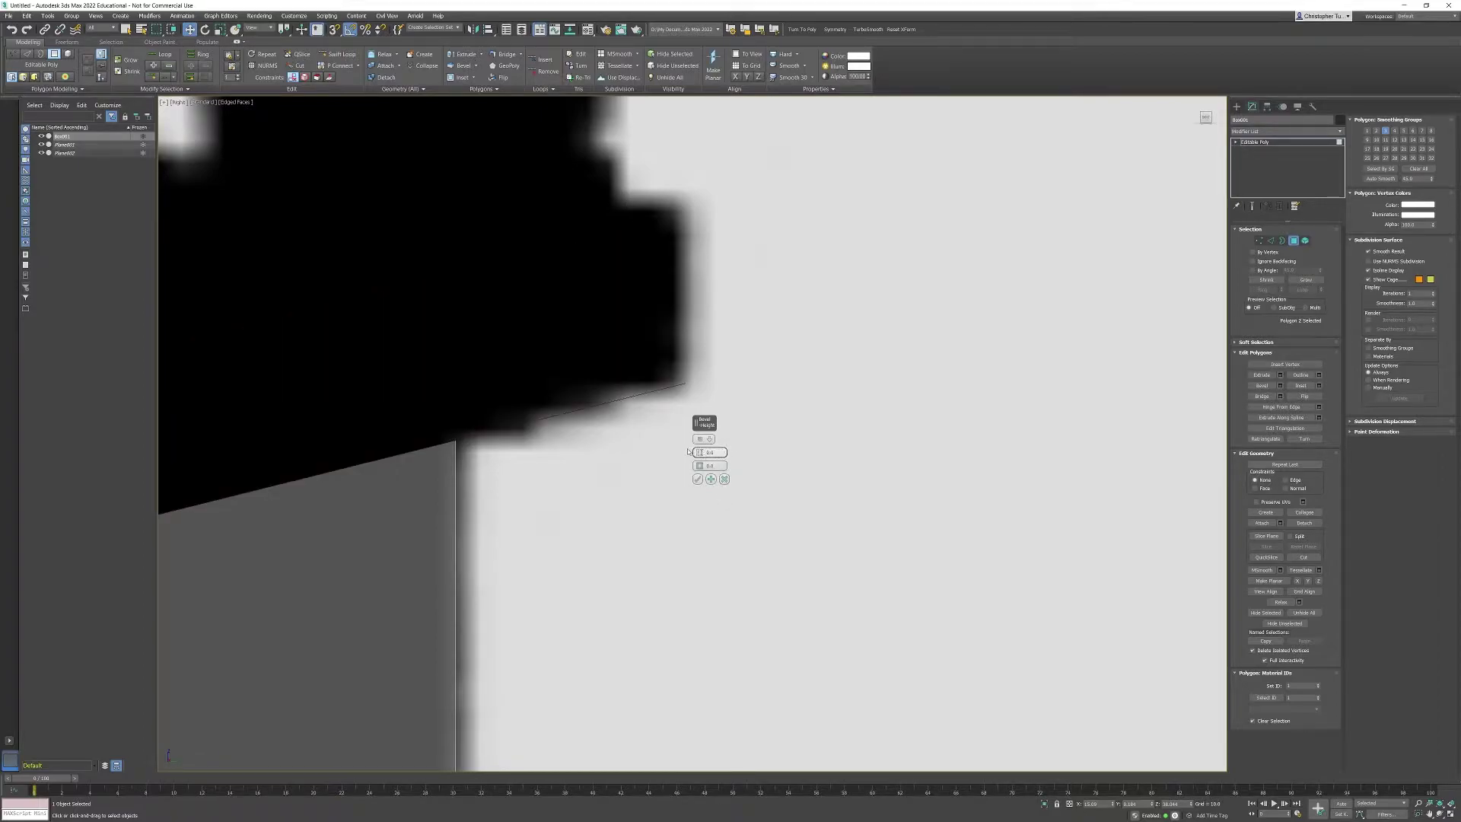
{"action": "left_click", "coordinate": [698, 480]}
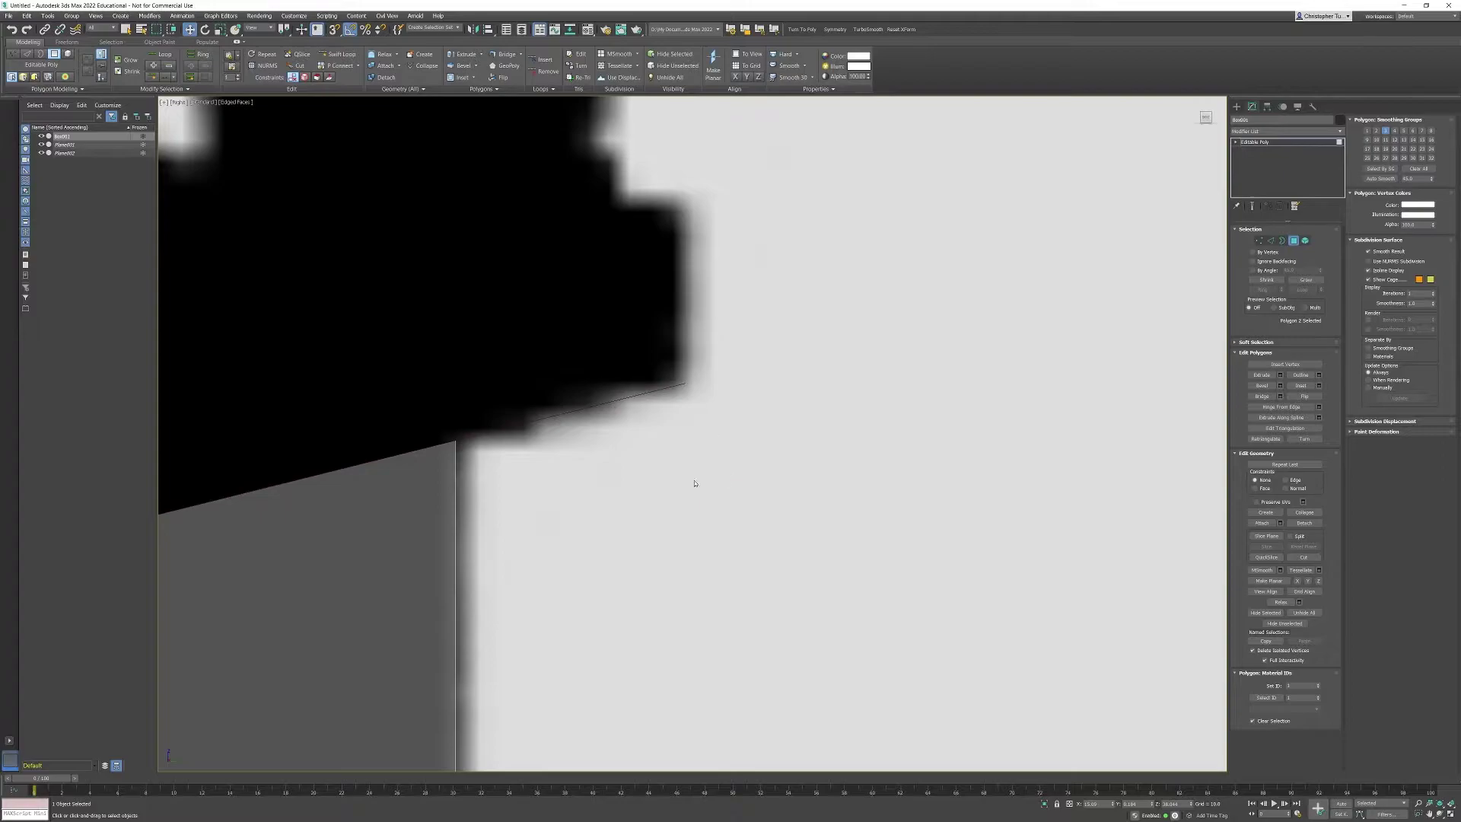
{"action": "middle_click_drag", "start_coordinate": [499, 456], "coordinate": [746, 418]}
{"action": "scroll", "coordinate": [747, 418], "scroll_direction": "down", "scroll_amount": 5}
{"action": "middle_click_drag", "start_coordinate": [542, 482], "coordinate": [959, 385]}
{"action": "middle_click_drag", "start_coordinate": [666, 431], "coordinate": [767, 418]}
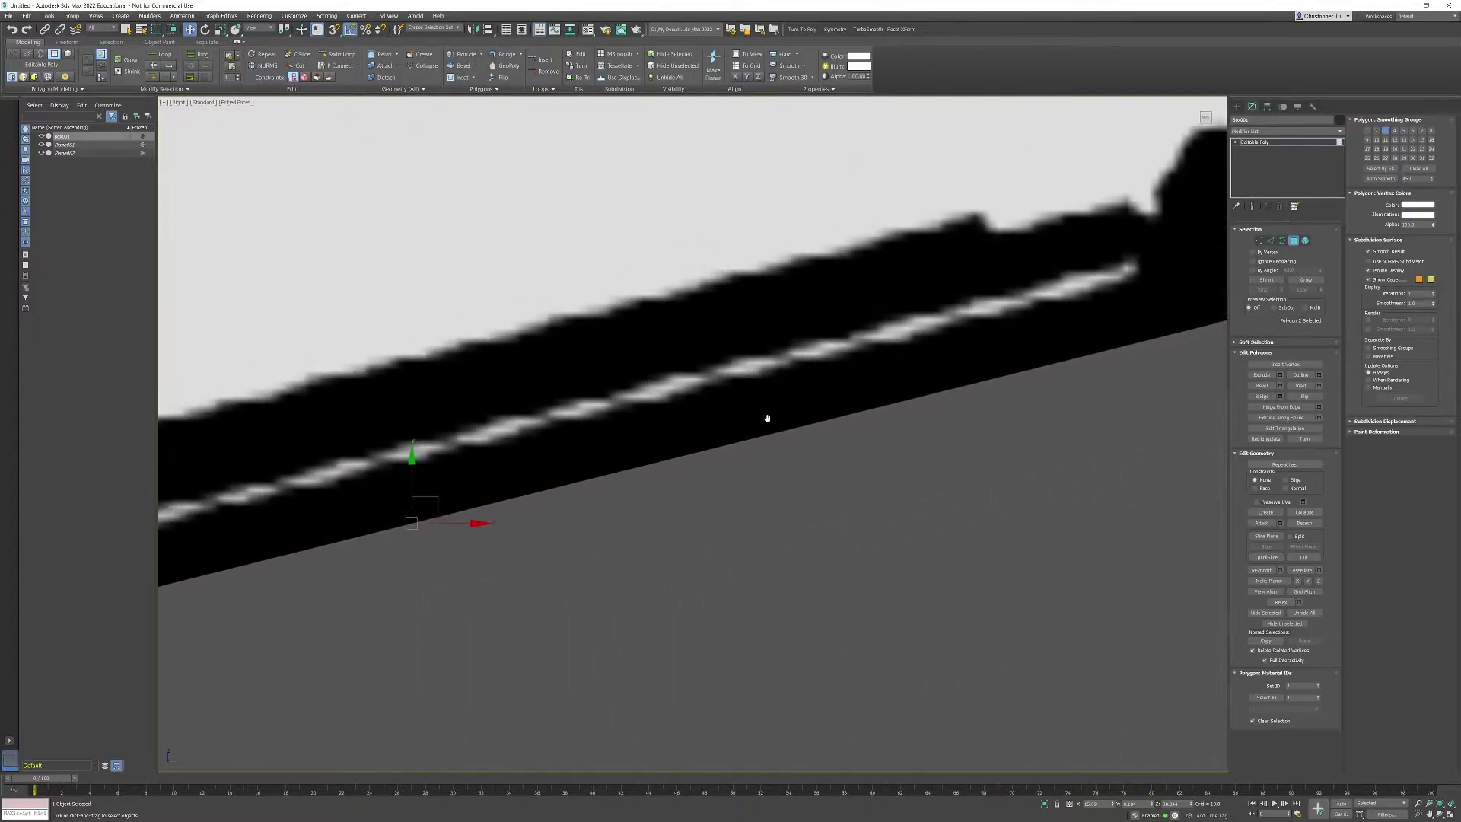
{"action": "scroll", "coordinate": [767, 417], "scroll_direction": "down", "scroll_amount": 4}
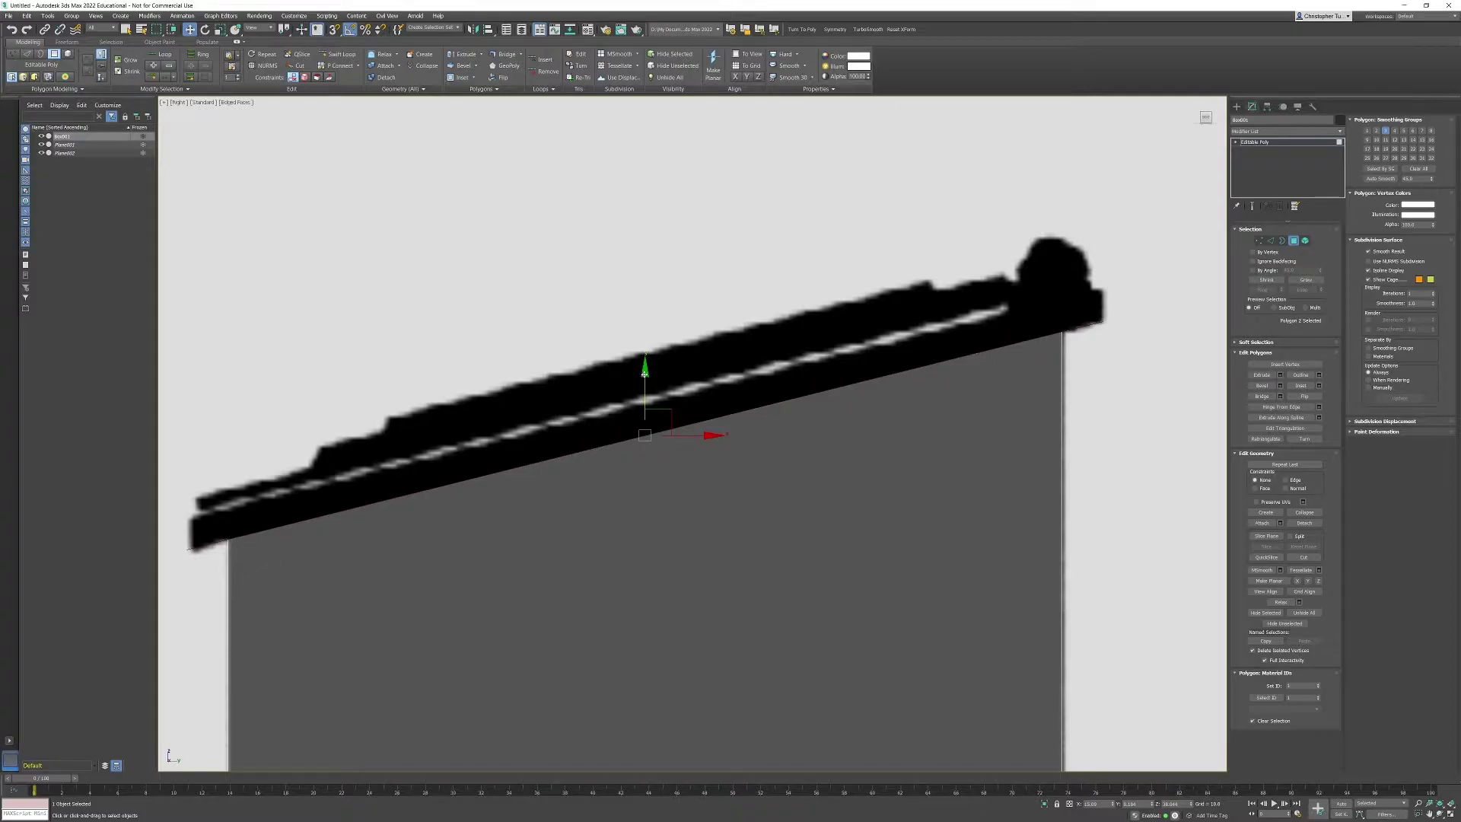
{"action": "left_click_drag", "start_coordinate": [644, 374], "coordinate": [653, 341], "text": "shift"}
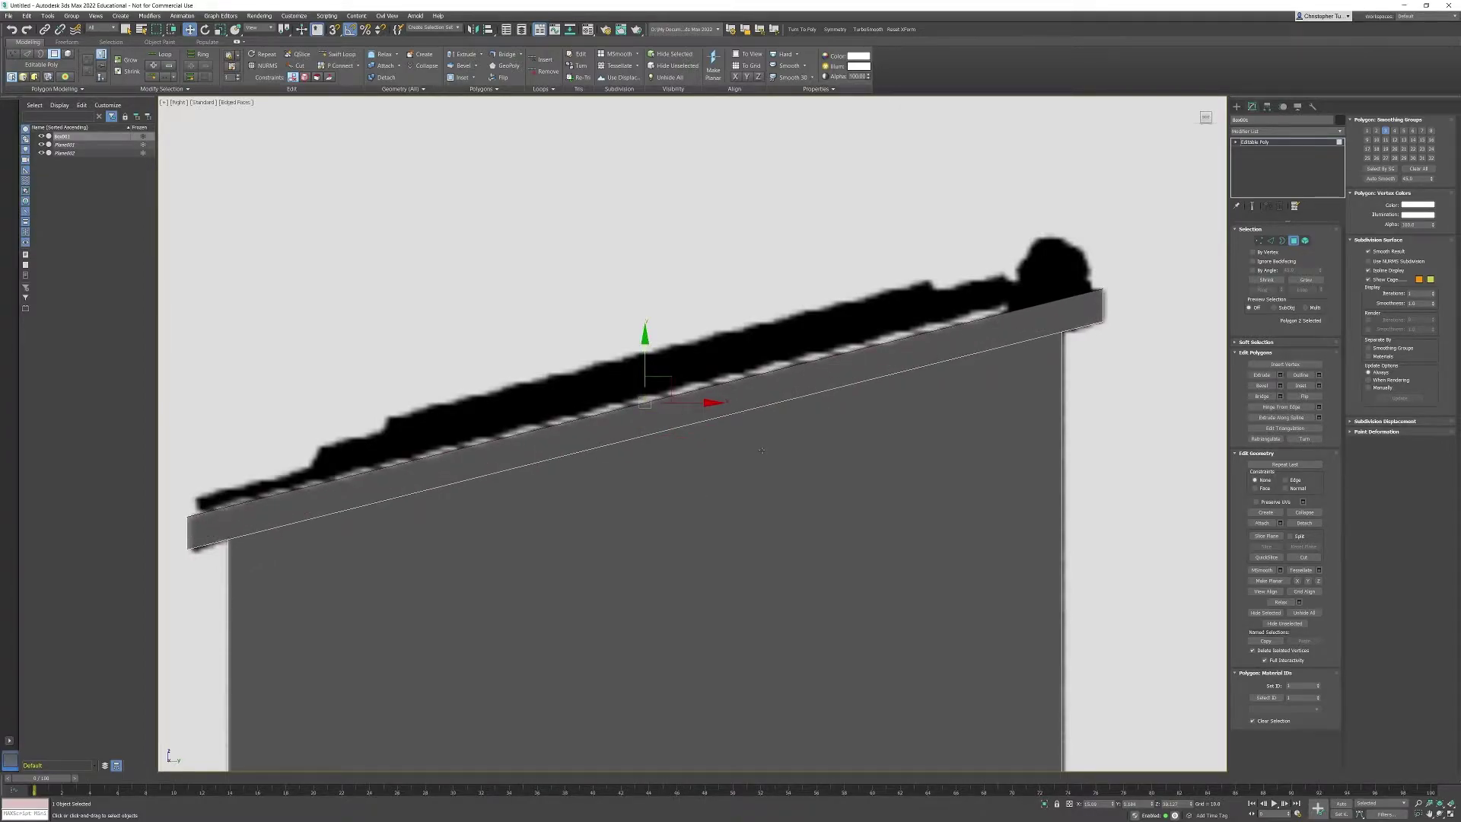
Examine the raised rim and its overhang around the body from several angles in the Perspective view
{"action": "key", "text": "alt+w"}
{"action": "middle_click", "coordinate": [831, 300]}
{"action": "key", "text": "alt+w"}
{"action": "middle_click_drag", "start_coordinate": [831, 300], "coordinate": [814, 306], "text": "alt"}
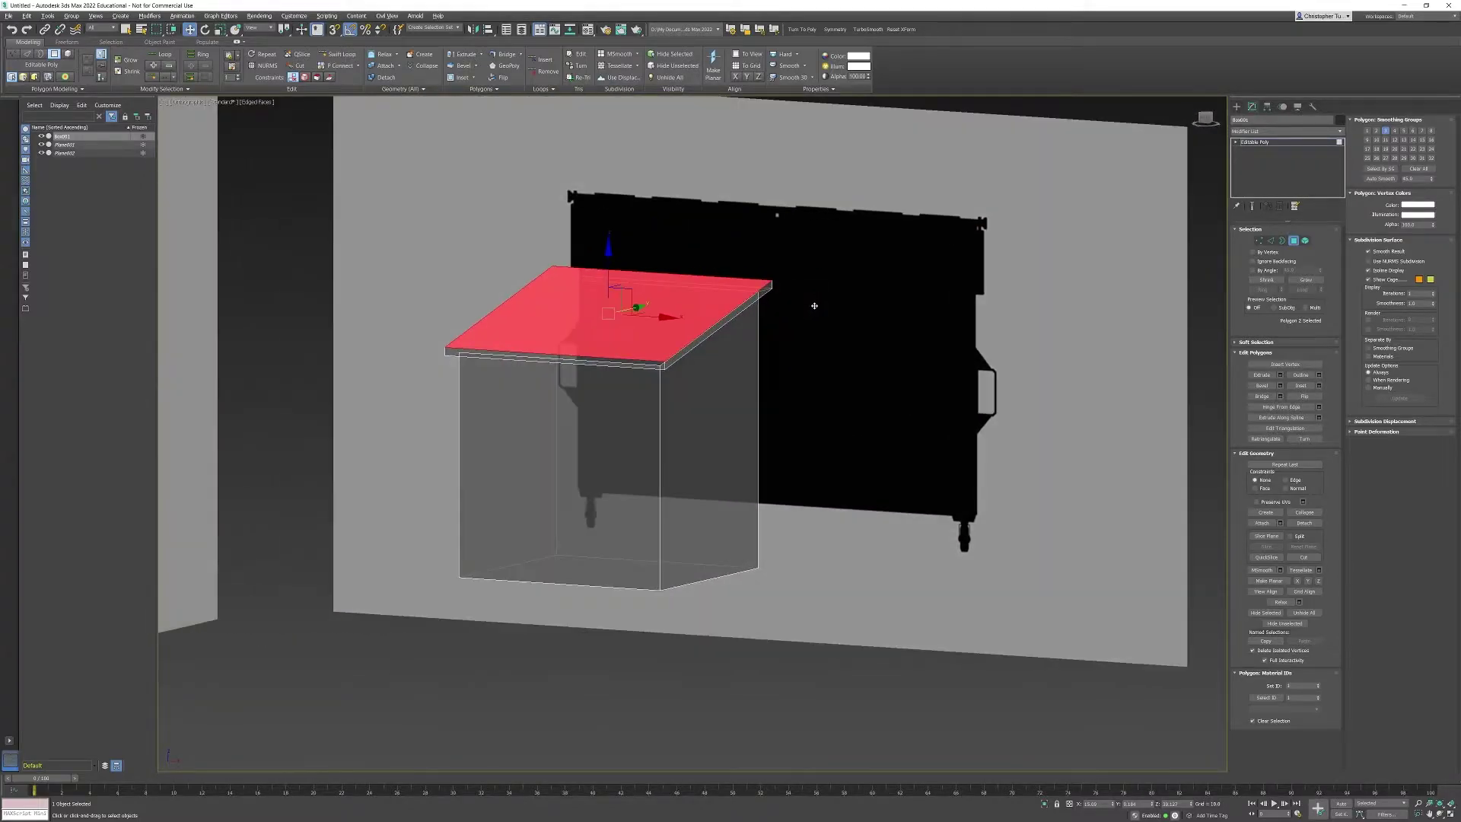
{"action": "key", "text": "f"}
{"action": "key", "text": "p"}
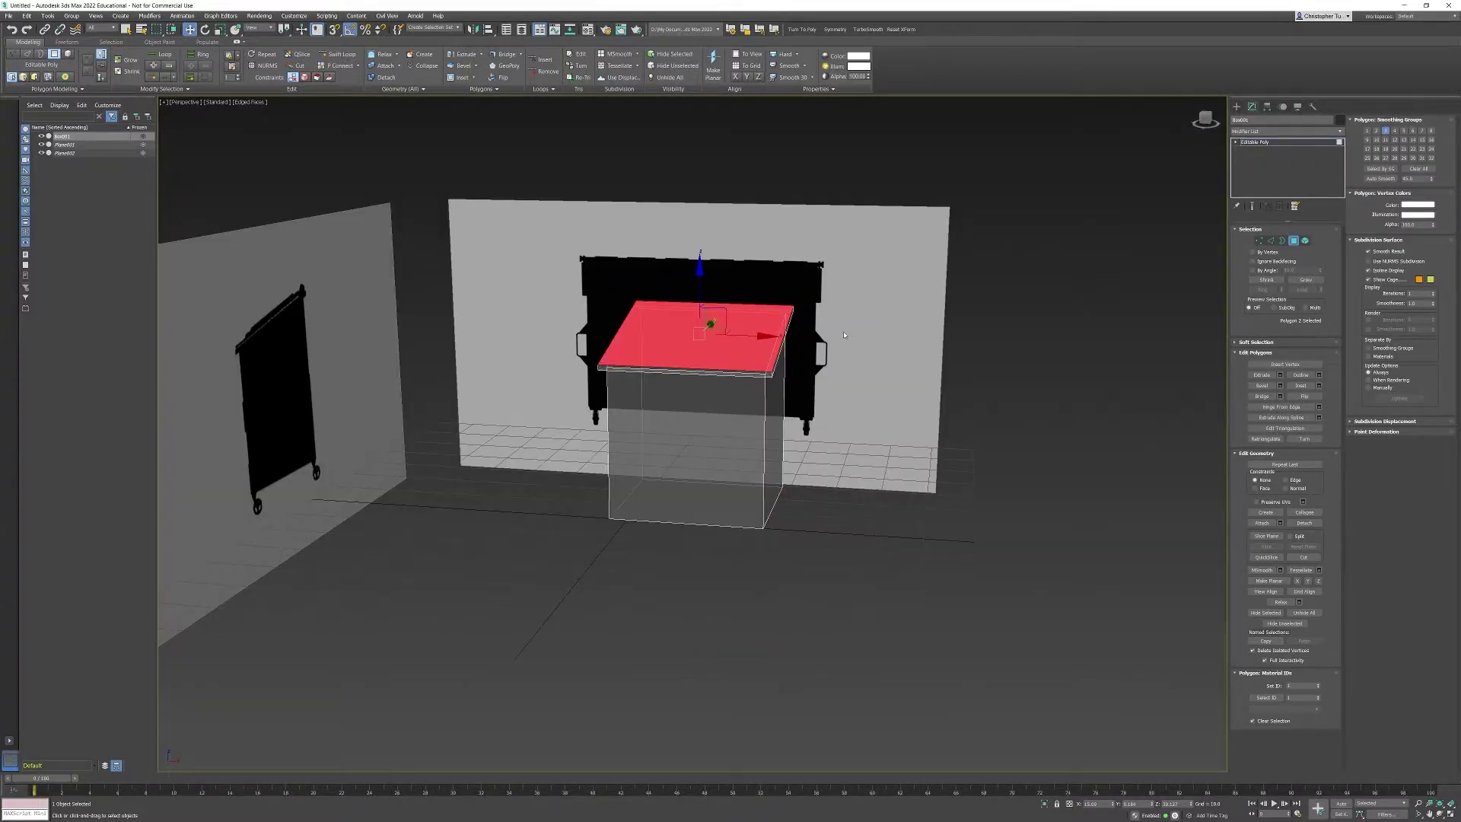
{"action": "key", "text": "z"}
{"action": "middle_click_drag", "start_coordinate": [854, 329], "coordinate": [888, 345], "text": "alt"}
{"action": "scroll", "coordinate": [895, 368], "scroll_direction": "down", "scroll_amount": 4}
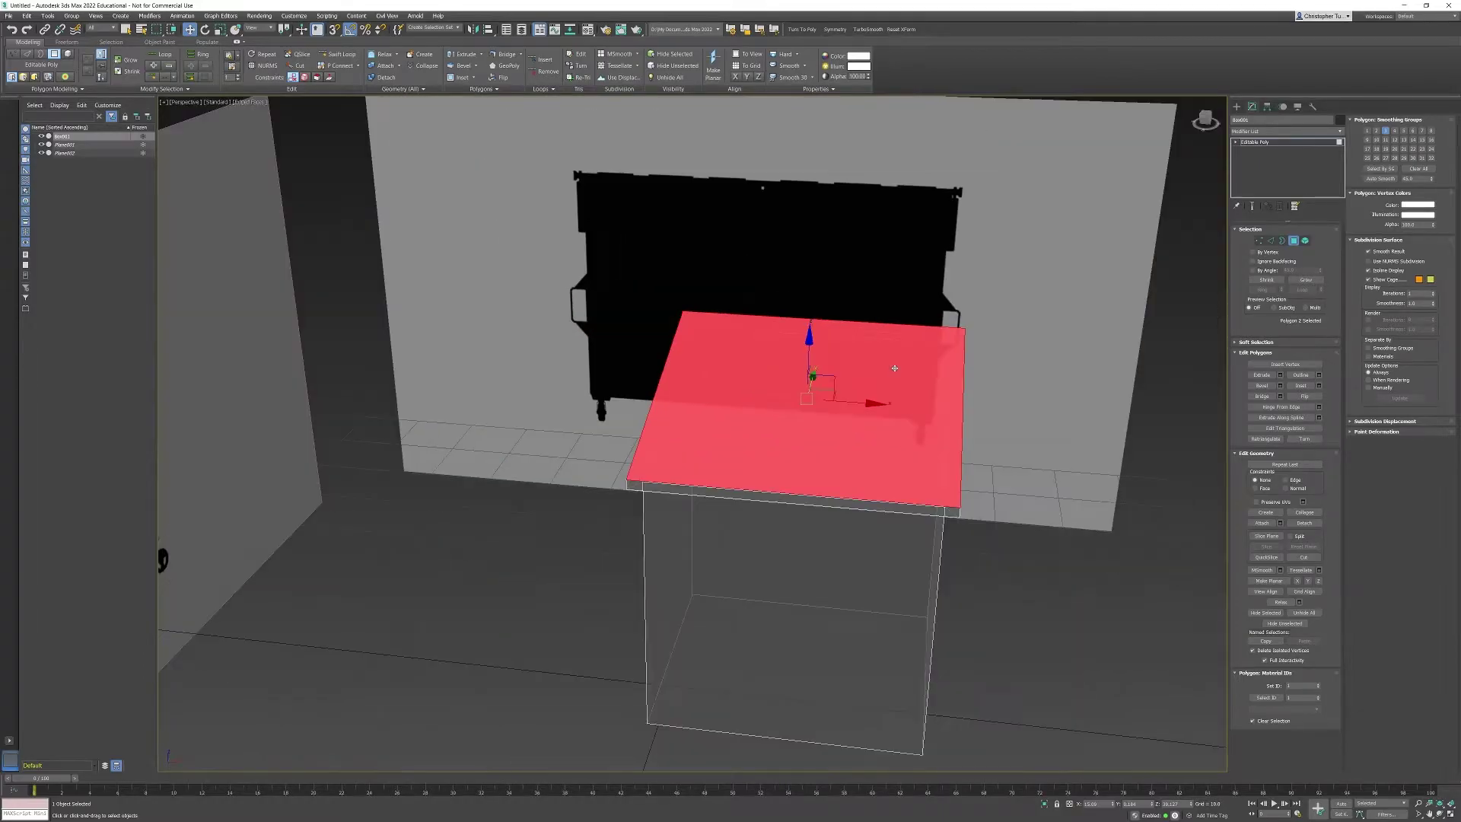
{"action": "mouse_move", "coordinate": [945, 398]}
{"action": "middle_mouse_down", "text": "alt"}
{"action": "mouse_move", "coordinate": [906, 392]}
{"action": "mouse_move", "coordinate": [972, 398]}
{"action": "mouse_move", "coordinate": [942, 434]}
{"action": "mouse_move", "coordinate": [950, 425]}
{"action": "middle_mouse_up", "text": "alt"}
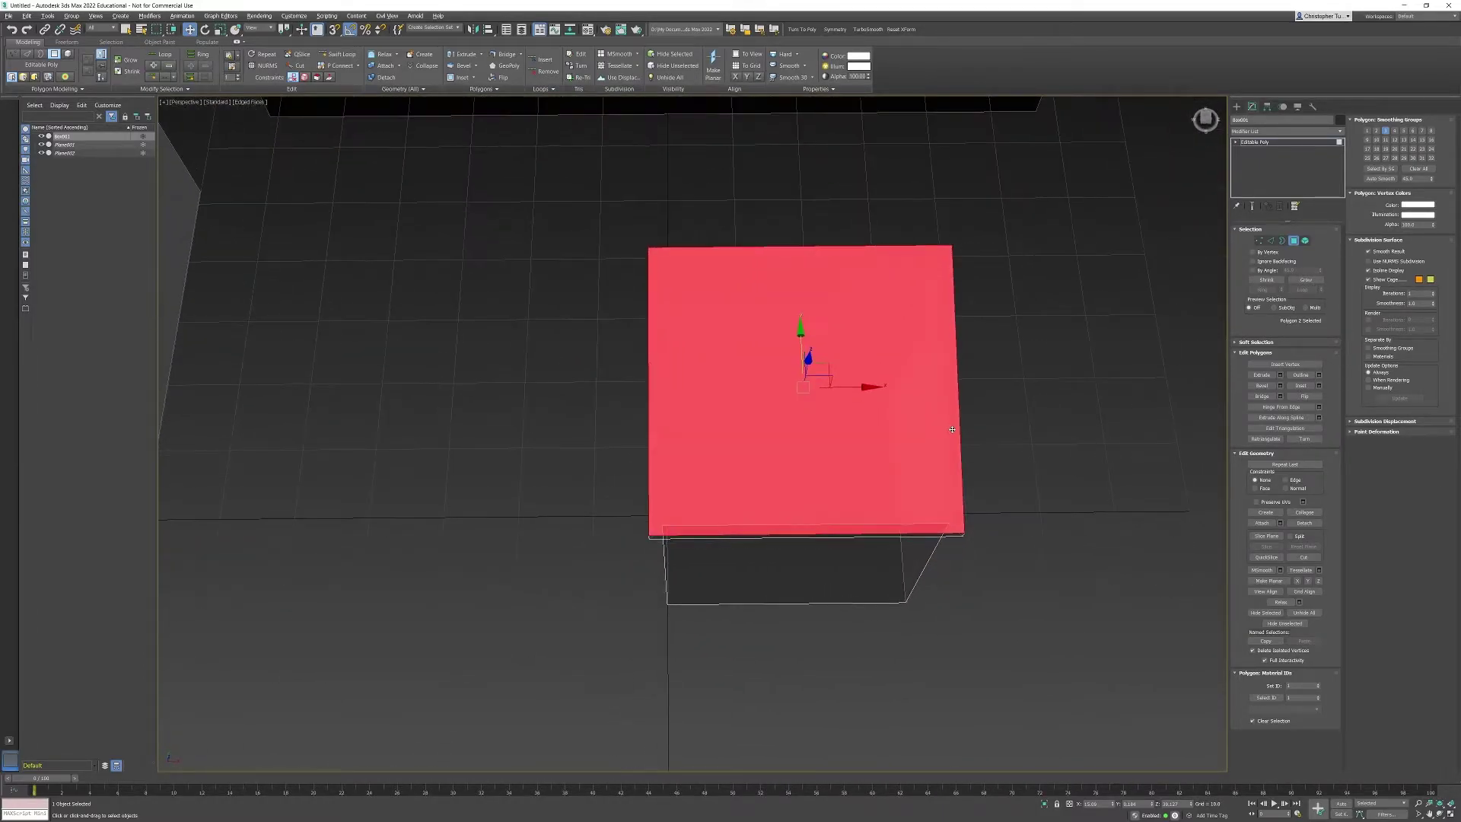
In the wireframe Top view, inset the rim's top polygon by about 2 so its border extends just inside the body walls
{"action": "key", "text": "t"}
{"action": "scroll", "coordinate": [805, 428], "scroll_direction": "up", "scroll_amount": 4}
{"action": "key", "text": "F3"}
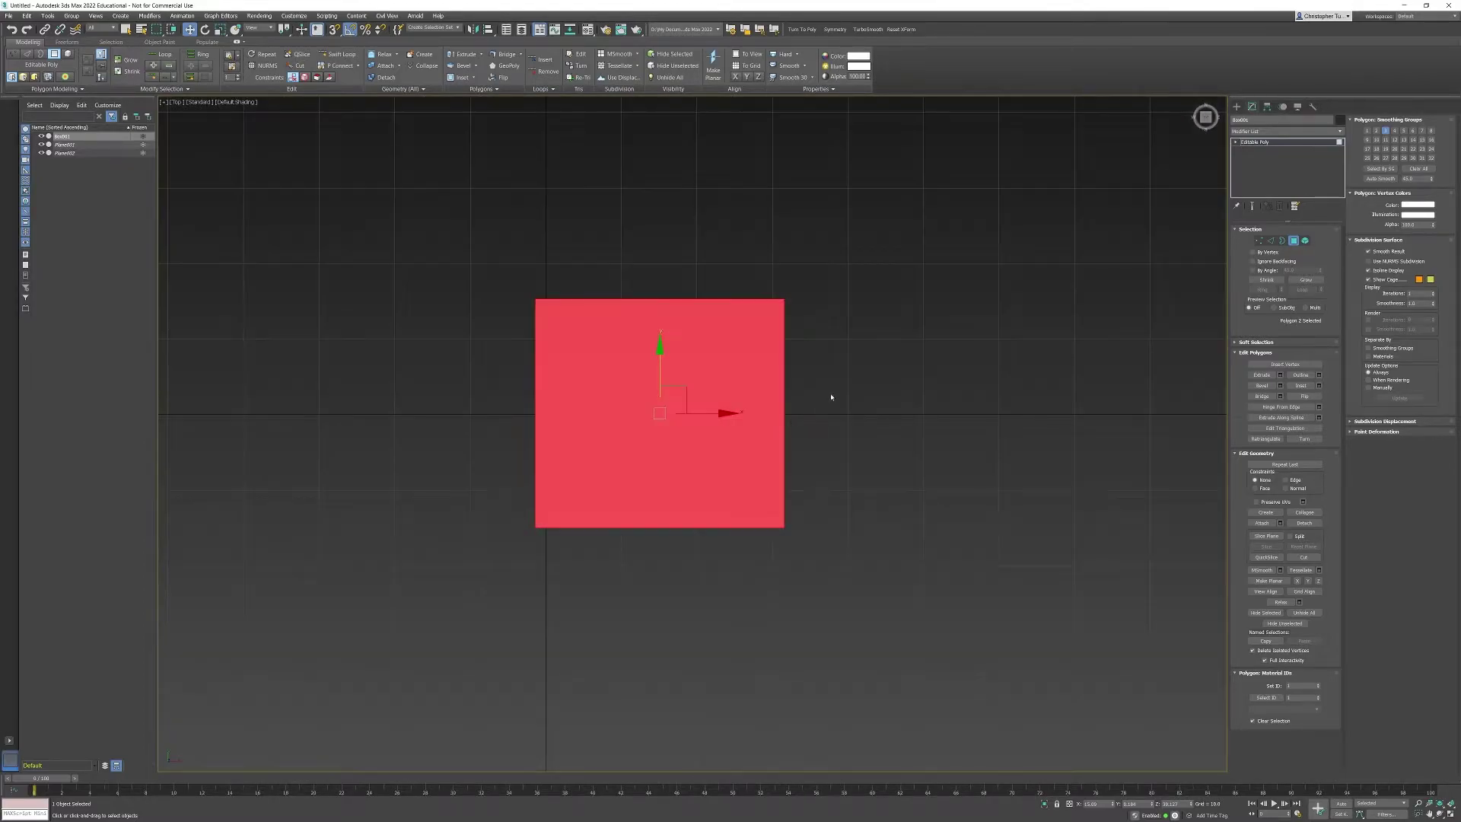
{"action": "scroll", "coordinate": [832, 398], "scroll_direction": "up", "scroll_amount": 4}
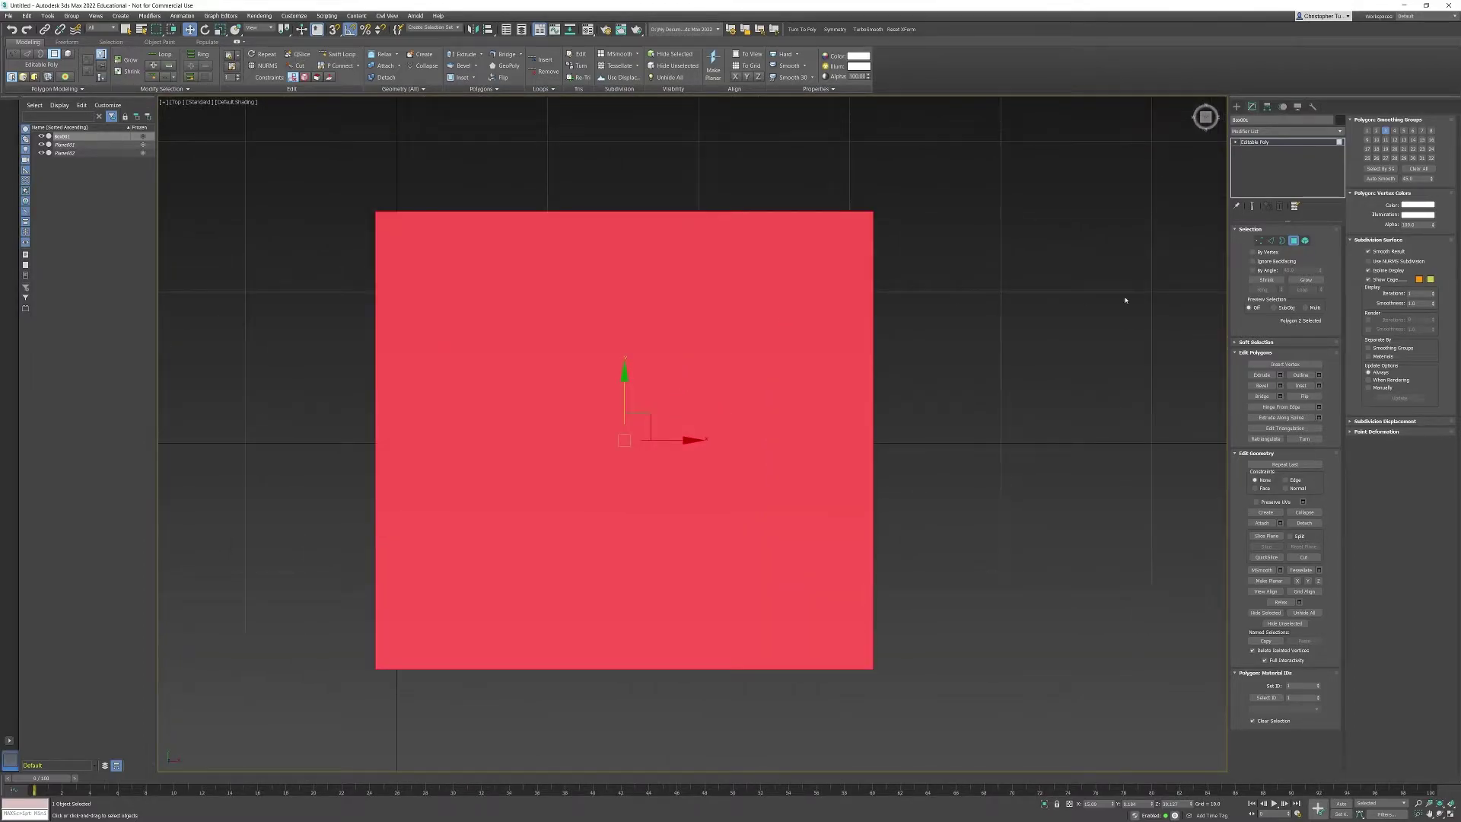
{"action": "left_click", "coordinate": [1319, 385]}
{"action": "scroll", "coordinate": [503, 320], "scroll_direction": "up", "scroll_amount": 2}
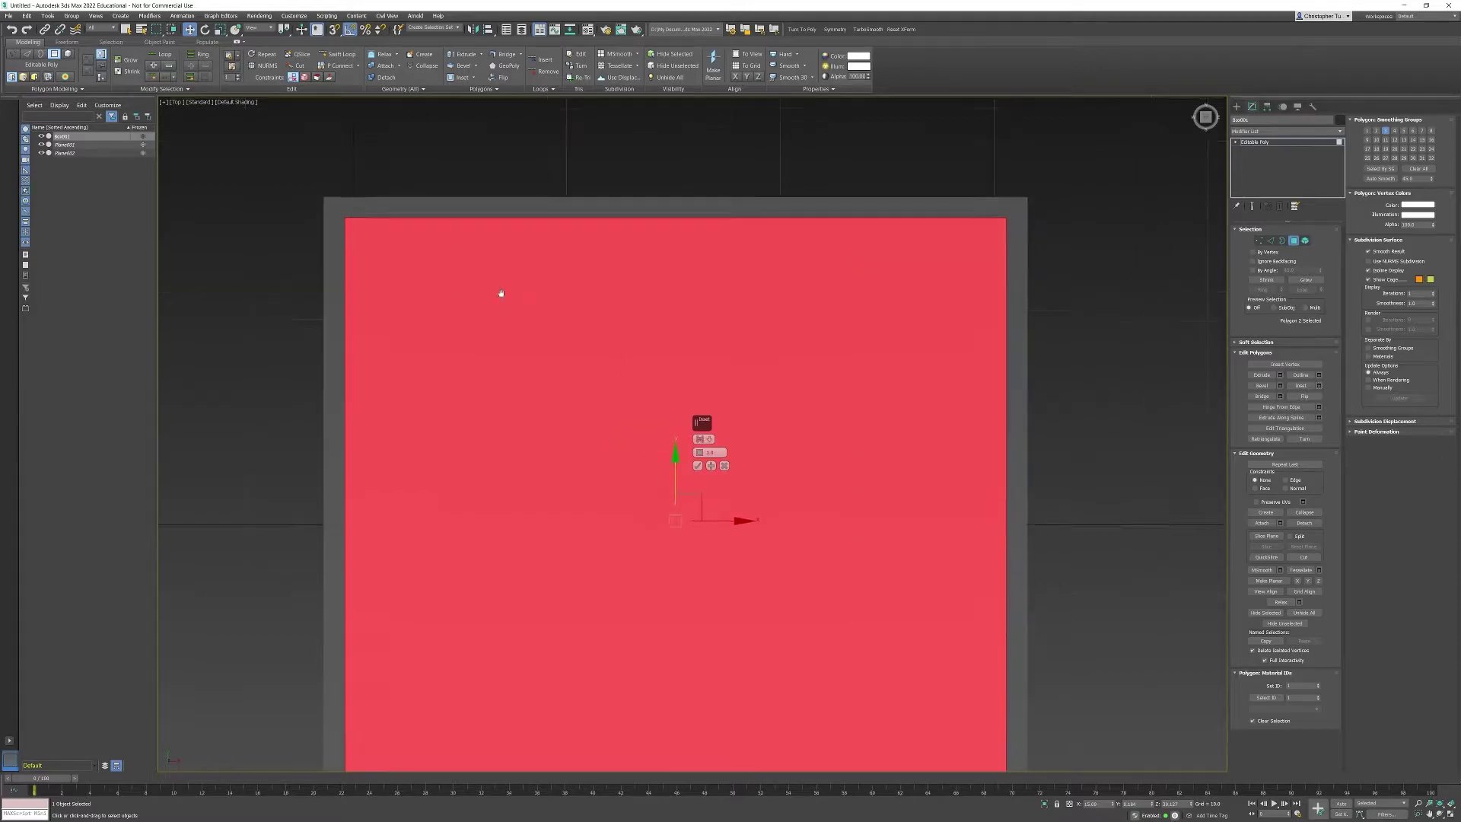
{"action": "key", "text": "F3"}
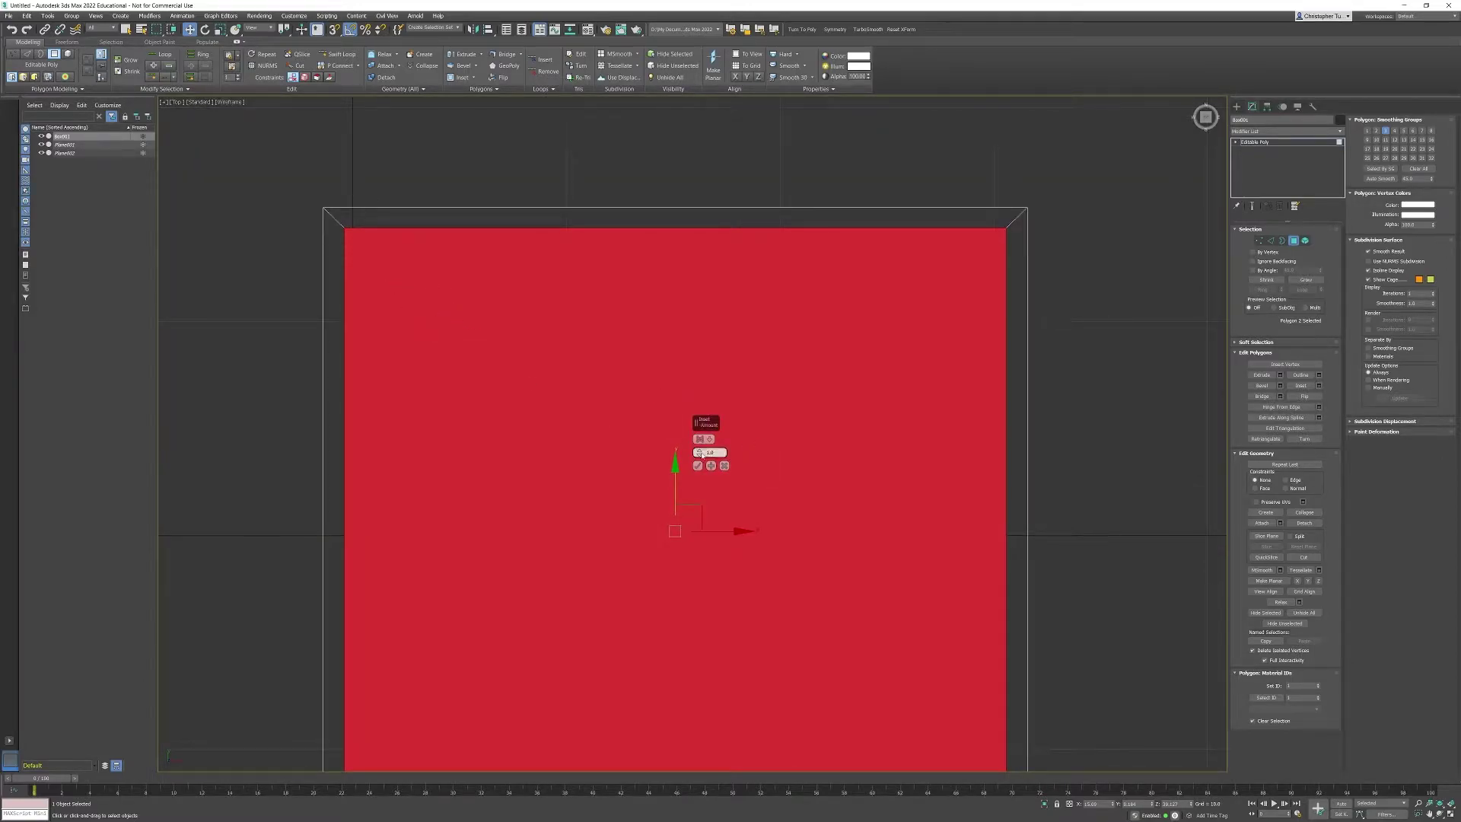
{"action": "left_click_drag", "start_coordinate": [715, 452], "coordinate": [719, 431]}
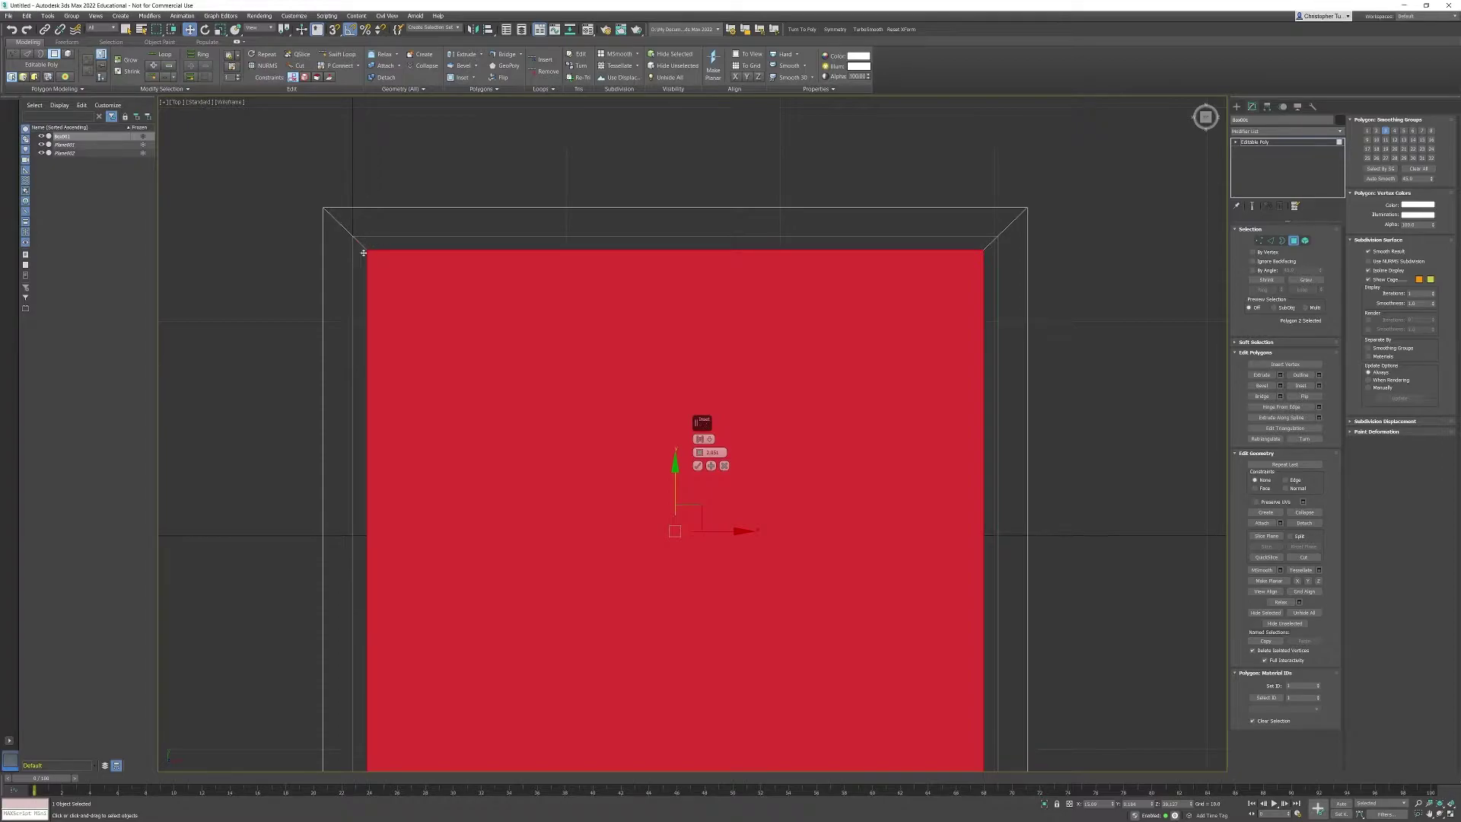
{"action": "left_click", "coordinate": [697, 466]}
{"action": "scroll", "coordinate": [762, 484], "scroll_direction": "down", "scroll_amount": 4}
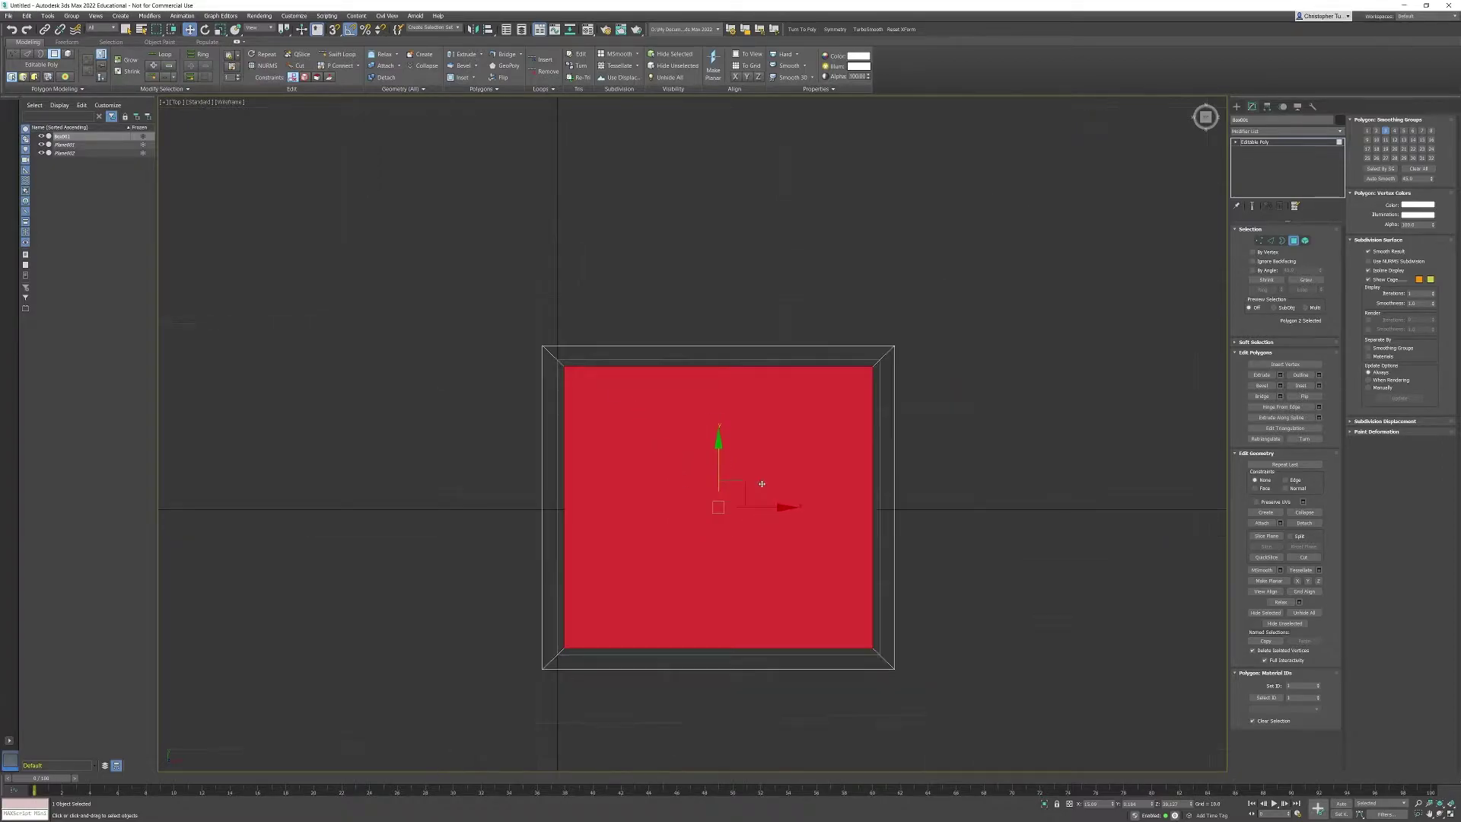
In the Perspective view, extrude the inset top polygon with a height of 0 and apply it
{"action": "key", "text": "p"}
{"action": "middle_click_drag", "start_coordinate": [762, 484], "coordinate": [784, 424], "text": "alt"}
{"action": "scroll", "coordinate": [693, 450], "scroll_direction": "up", "scroll_amount": 3}
{"action": "middle_click_drag", "start_coordinate": [784, 425], "coordinate": [747, 343]}
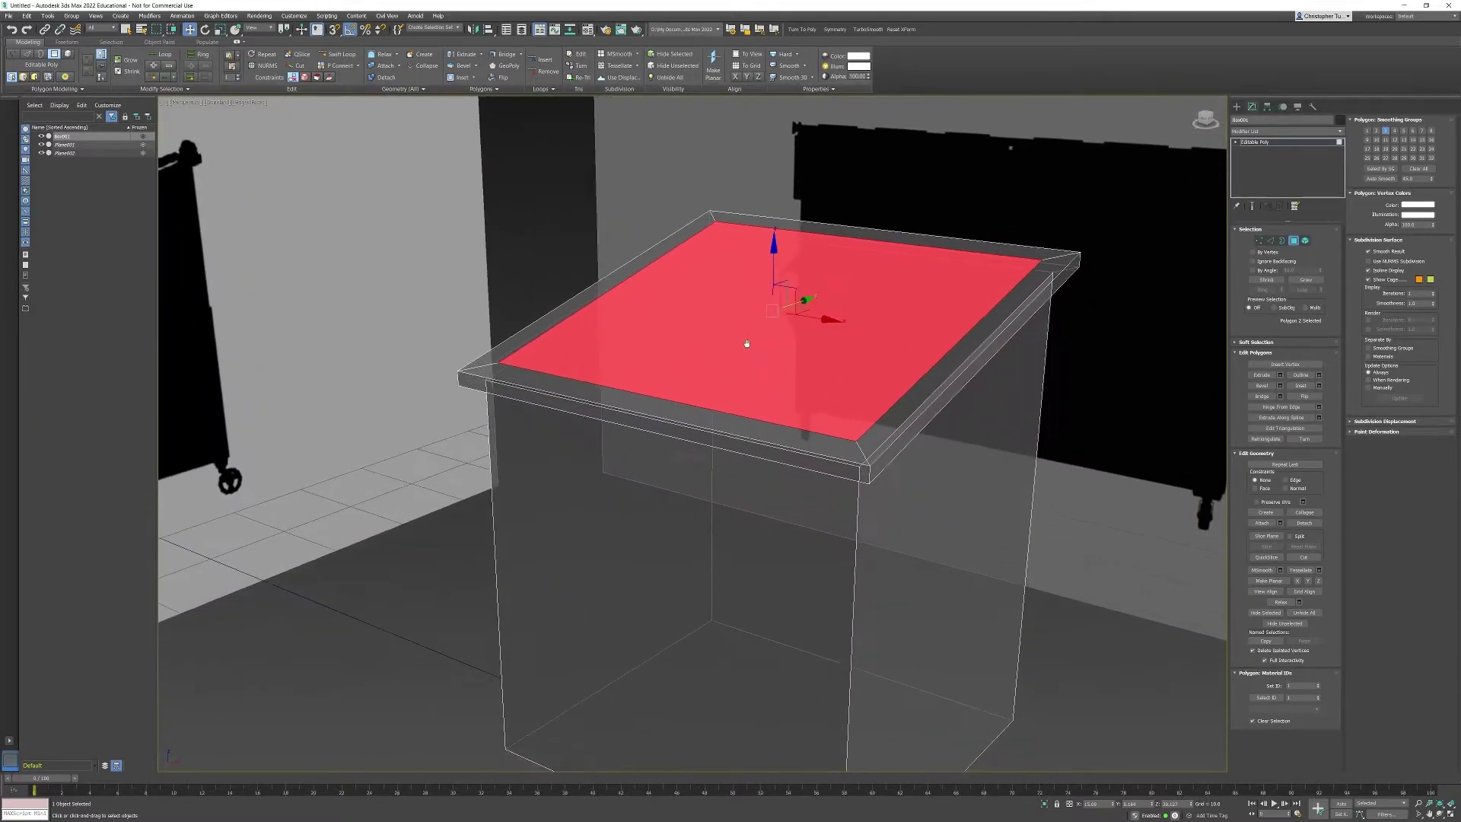
{"action": "left_click", "coordinate": [1281, 375]}
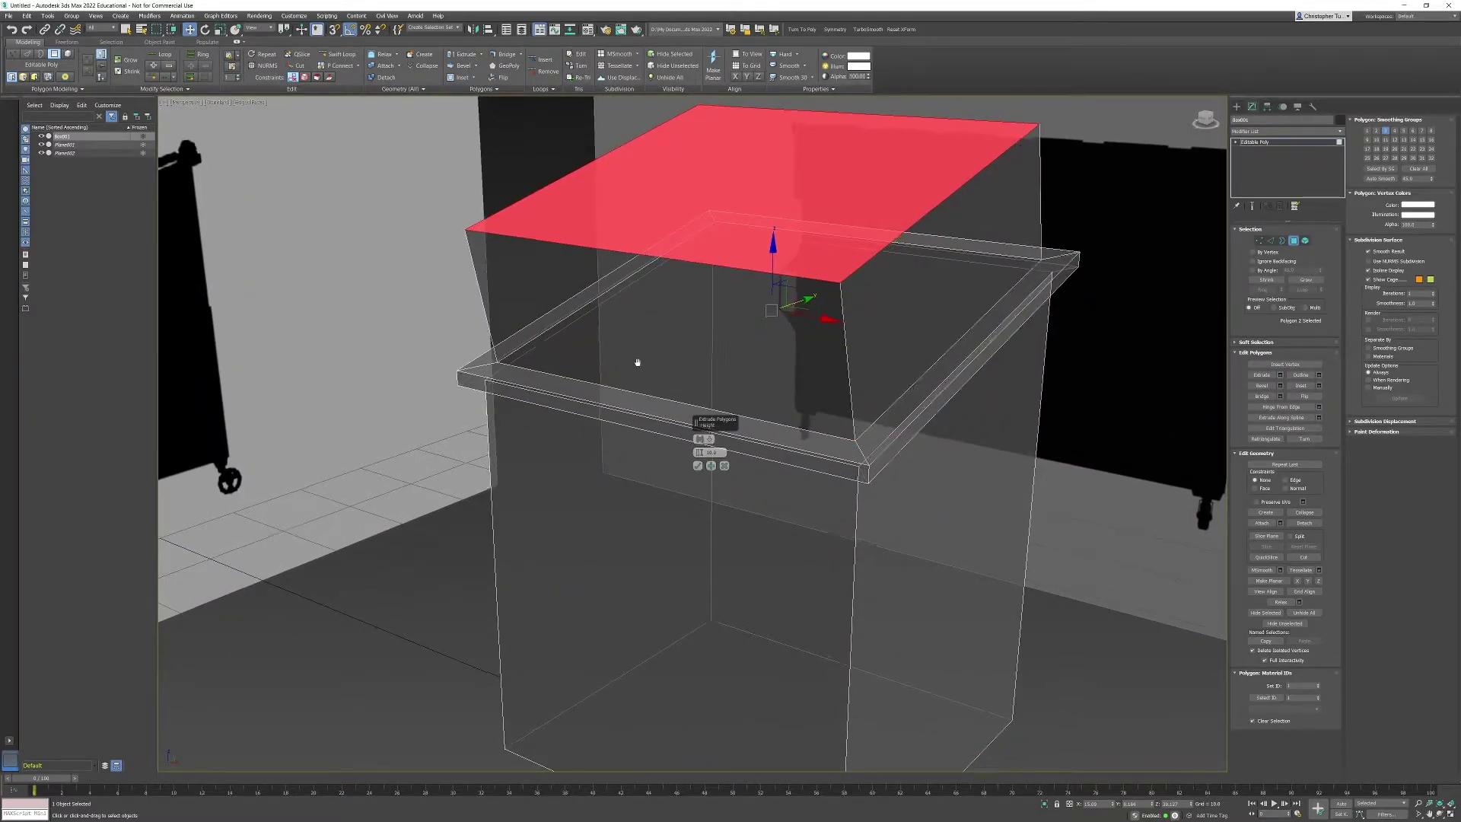
{"action": "middle_click_drag", "start_coordinate": [636, 360], "coordinate": [572, 295]}
{"action": "right_click", "coordinate": [700, 455]}
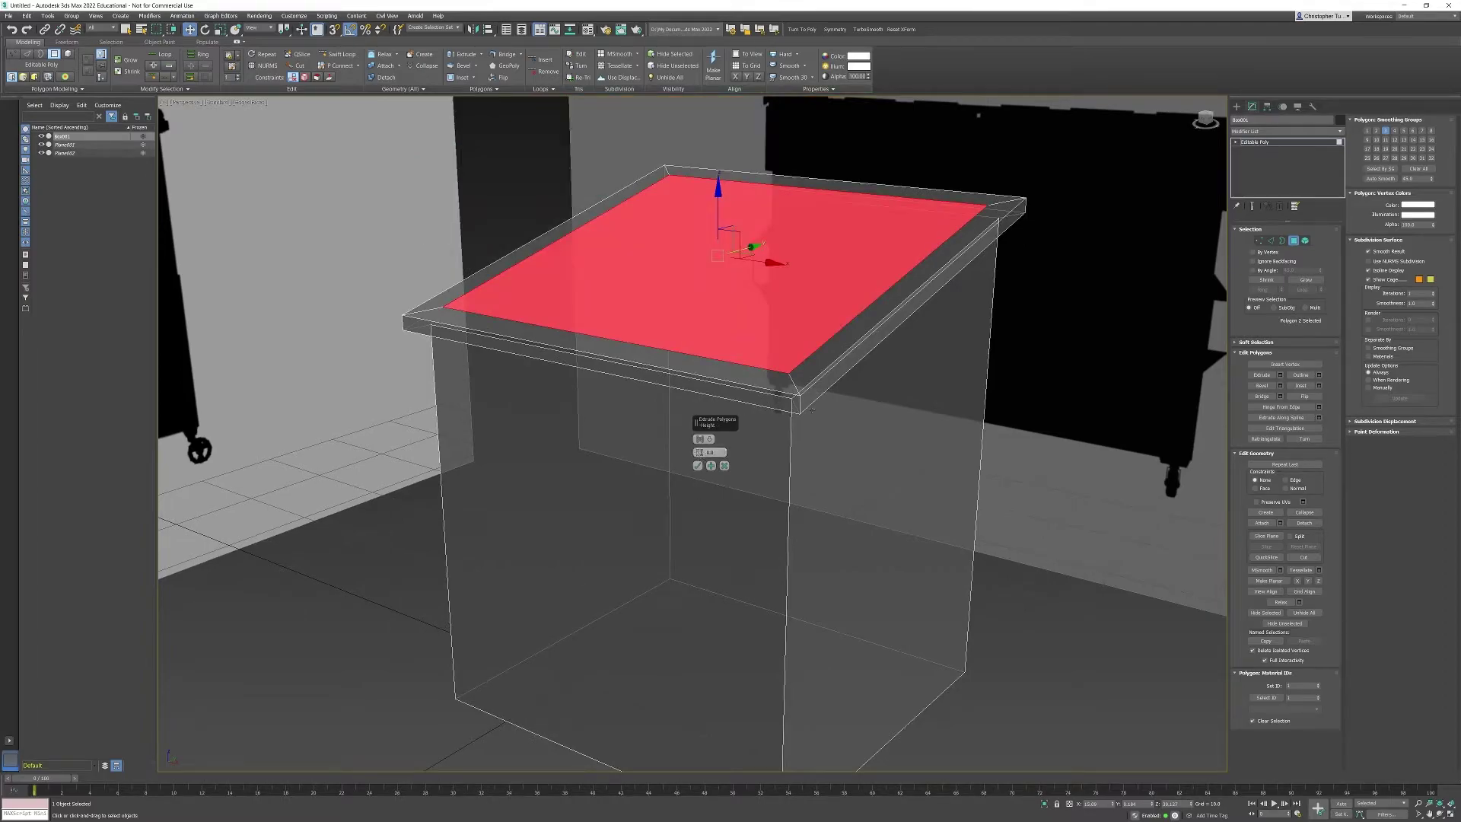
{"action": "left_click", "coordinate": [698, 466]}
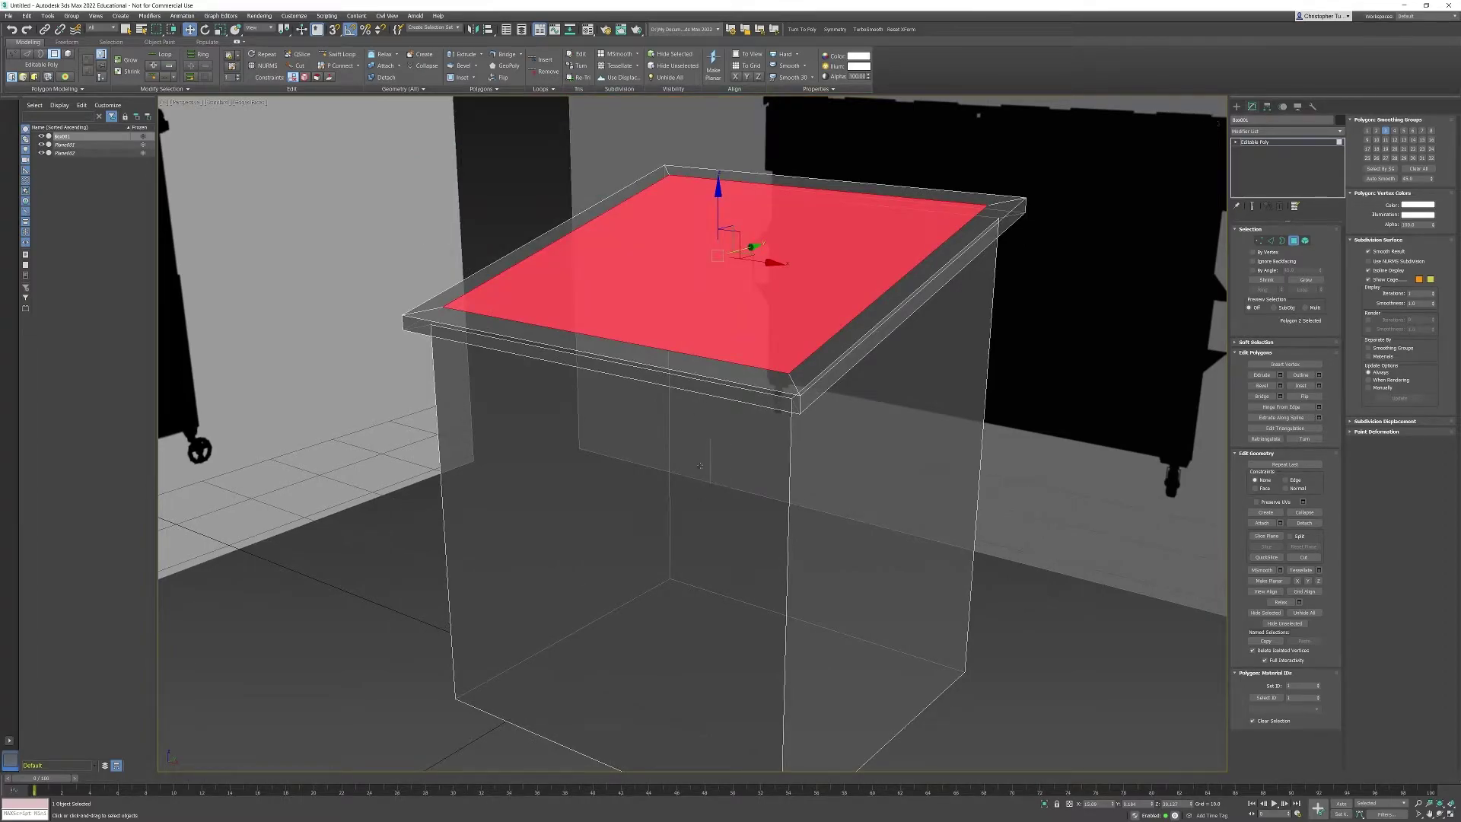
Move the extruded top polygon straight down inside the body to hollow out the dumpster's interior
{"action": "left_click", "coordinate": [1205, 120]}
{"action": "left_click_drag", "start_coordinate": [718, 198], "coordinate": [718, 583]}
{"action": "middle_click_drag", "start_coordinate": [719, 585], "coordinate": [810, 609], "text": "alt"}
{"action": "middle_click_drag", "start_coordinate": [685, 426], "coordinate": [746, 382], "text": "alt"}
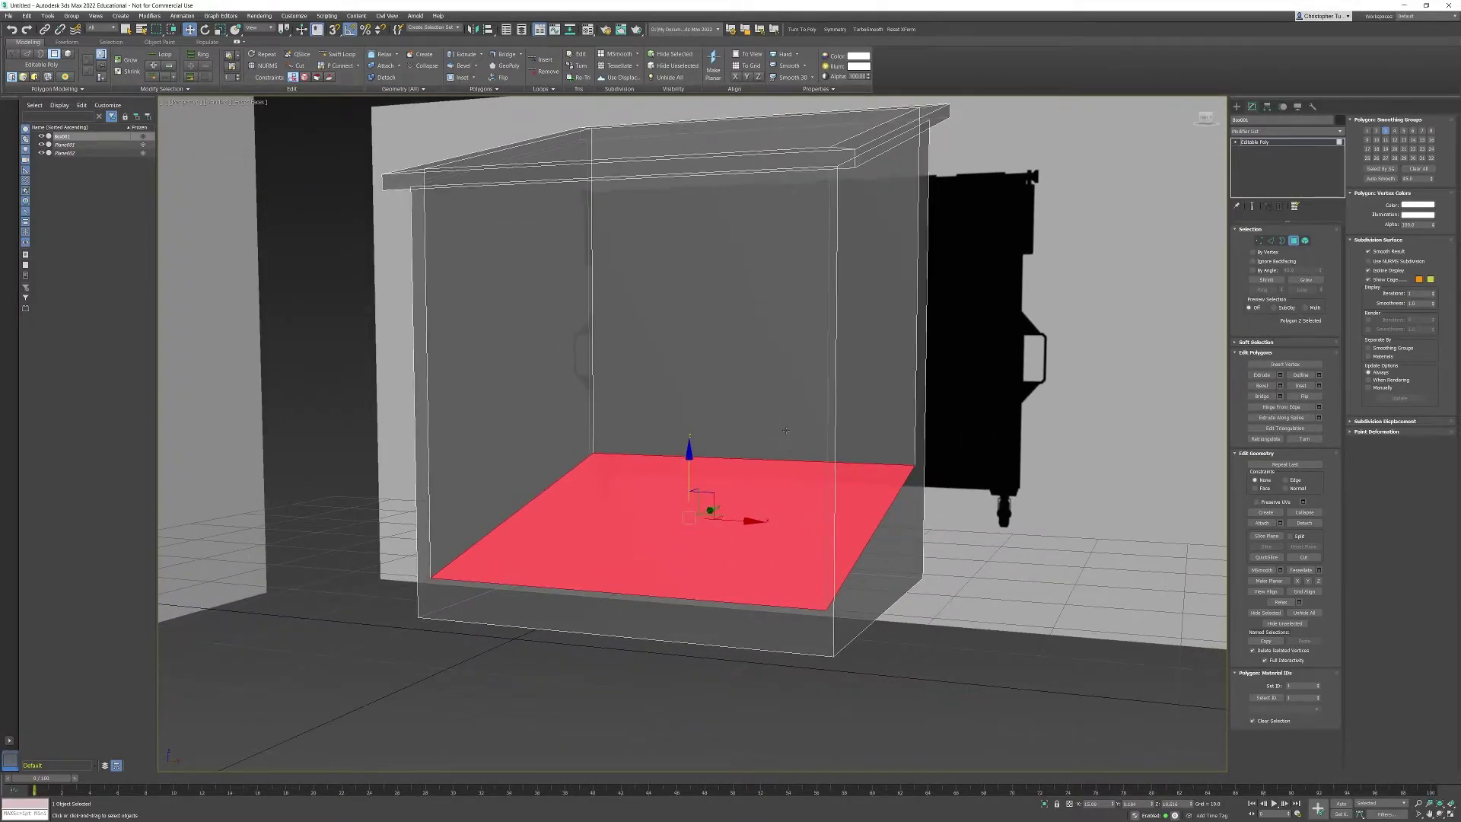
Make the interior floor polygon planar in Z and lower it to just above the body's base
{"action": "left_click", "coordinate": [1319, 581]}
{"action": "middle_click_drag", "start_coordinate": [1065, 498], "coordinate": [702, 364], "text": "alt"}
{"action": "left_click_drag", "start_coordinate": [709, 367], "coordinate": [709, 435]}
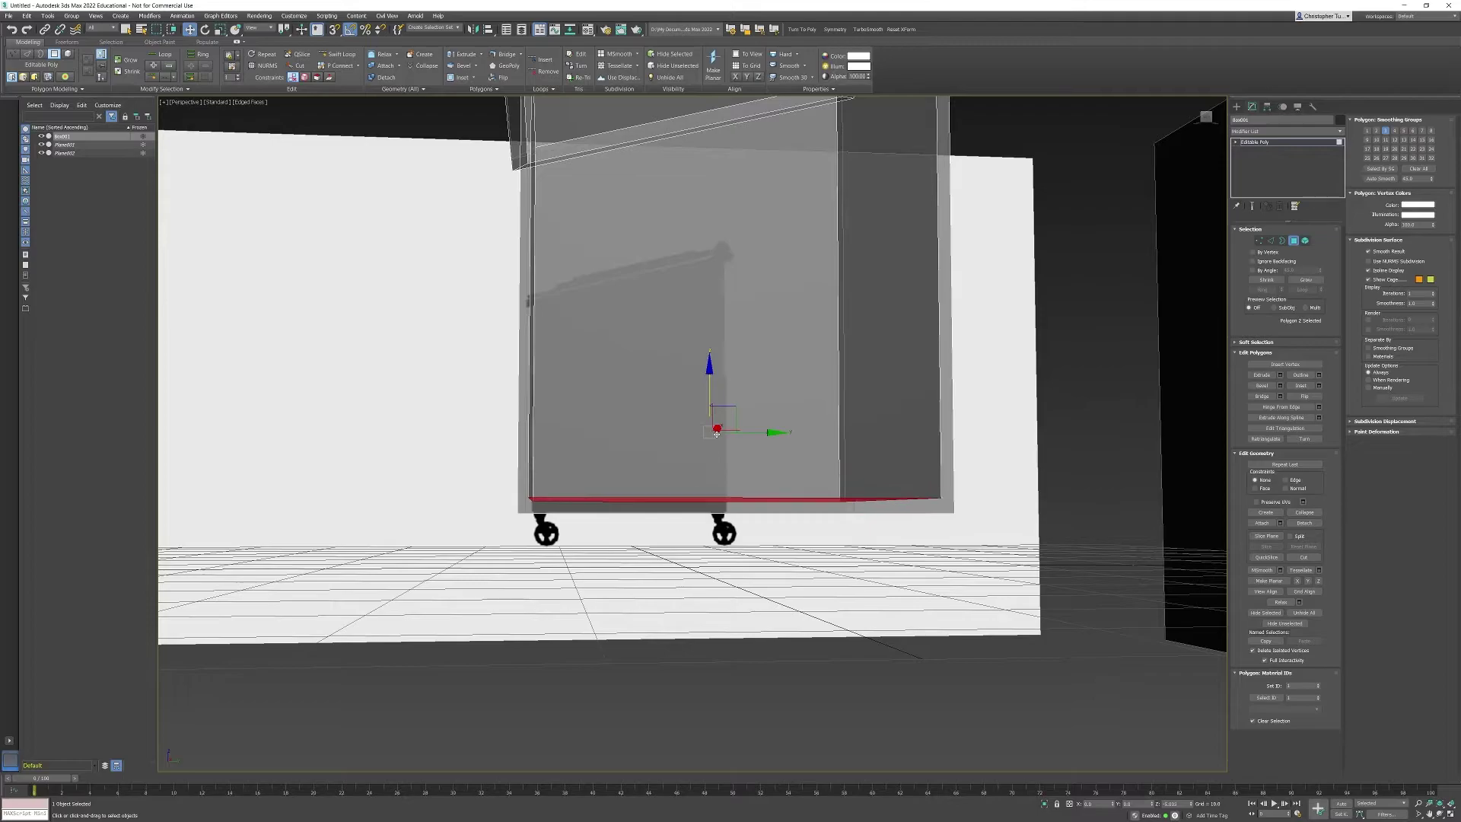
{"action": "middle_click_drag", "start_coordinate": [709, 435], "coordinate": [745, 563], "text": "alt"}
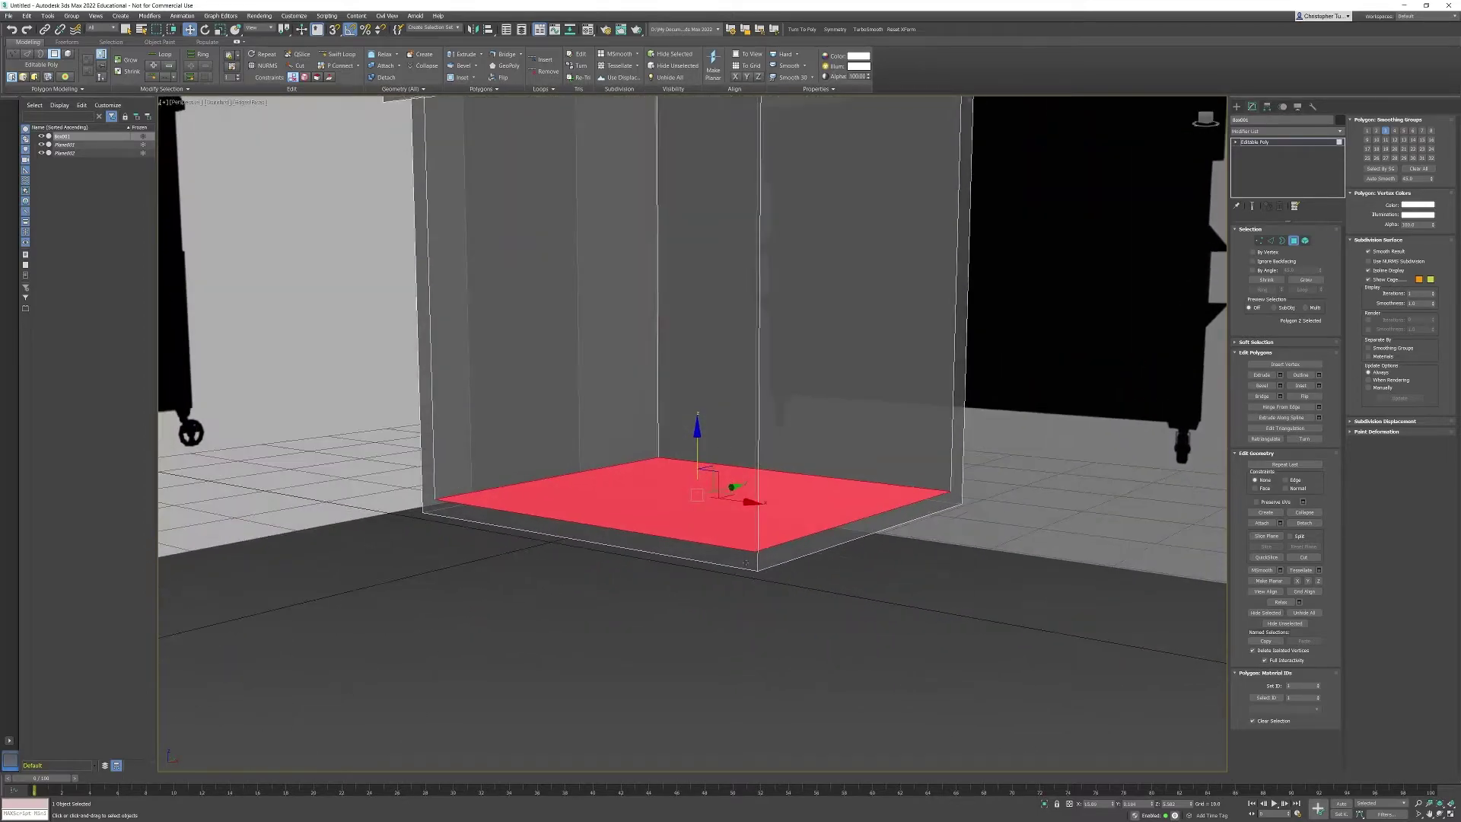
Examine the hollowed body and its flat floor from several angles against the silhouette references
{"action": "middle_click_drag", "start_coordinate": [908, 431], "coordinate": [893, 605], "text": "alt"}
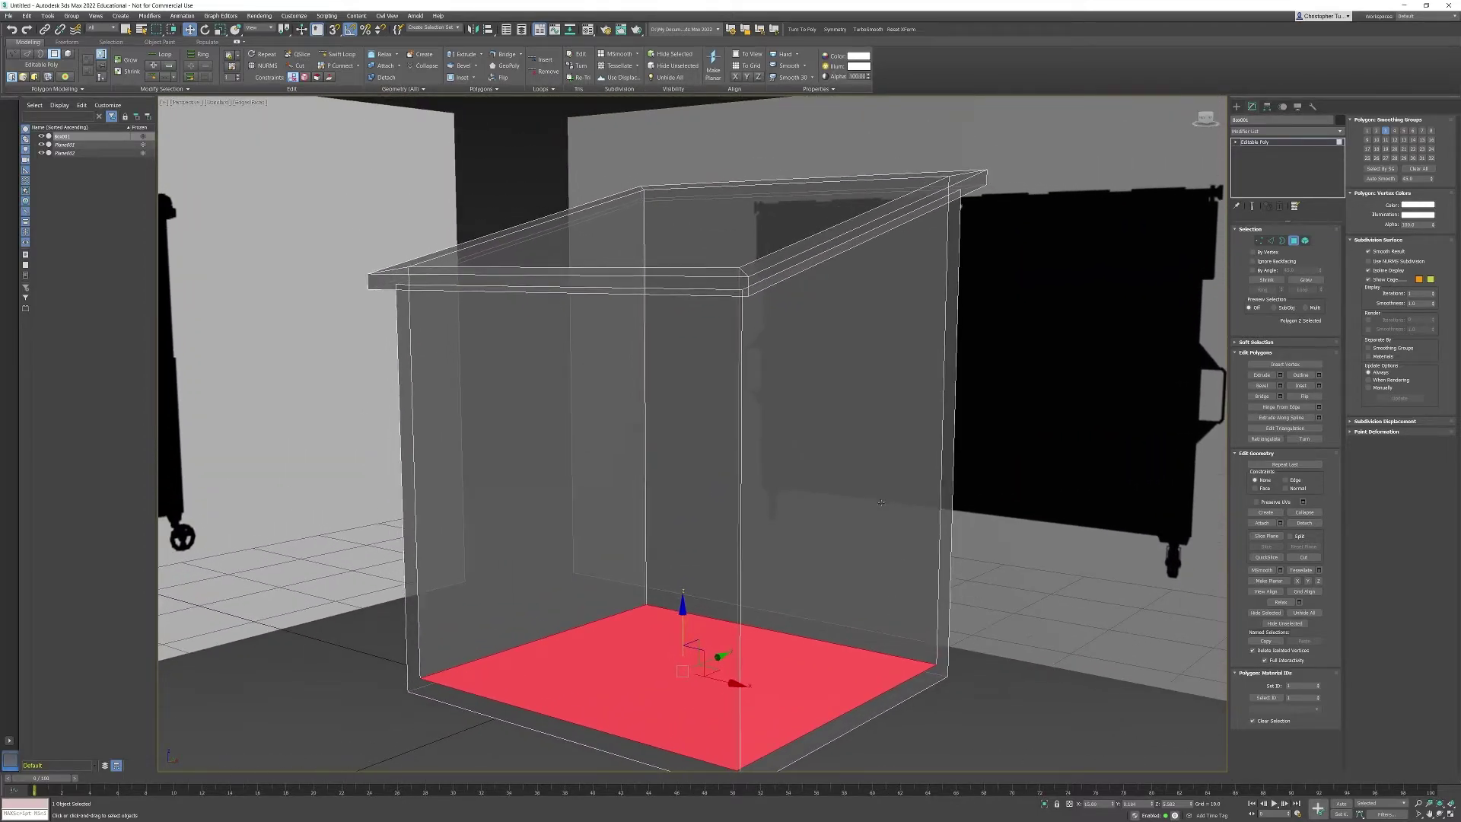
{"action": "middle_click_drag", "start_coordinate": [875, 473], "coordinate": [808, 371], "text": "alt"}
{"action": "scroll", "coordinate": [820, 453], "scroll_direction": "down", "scroll_amount": 5}
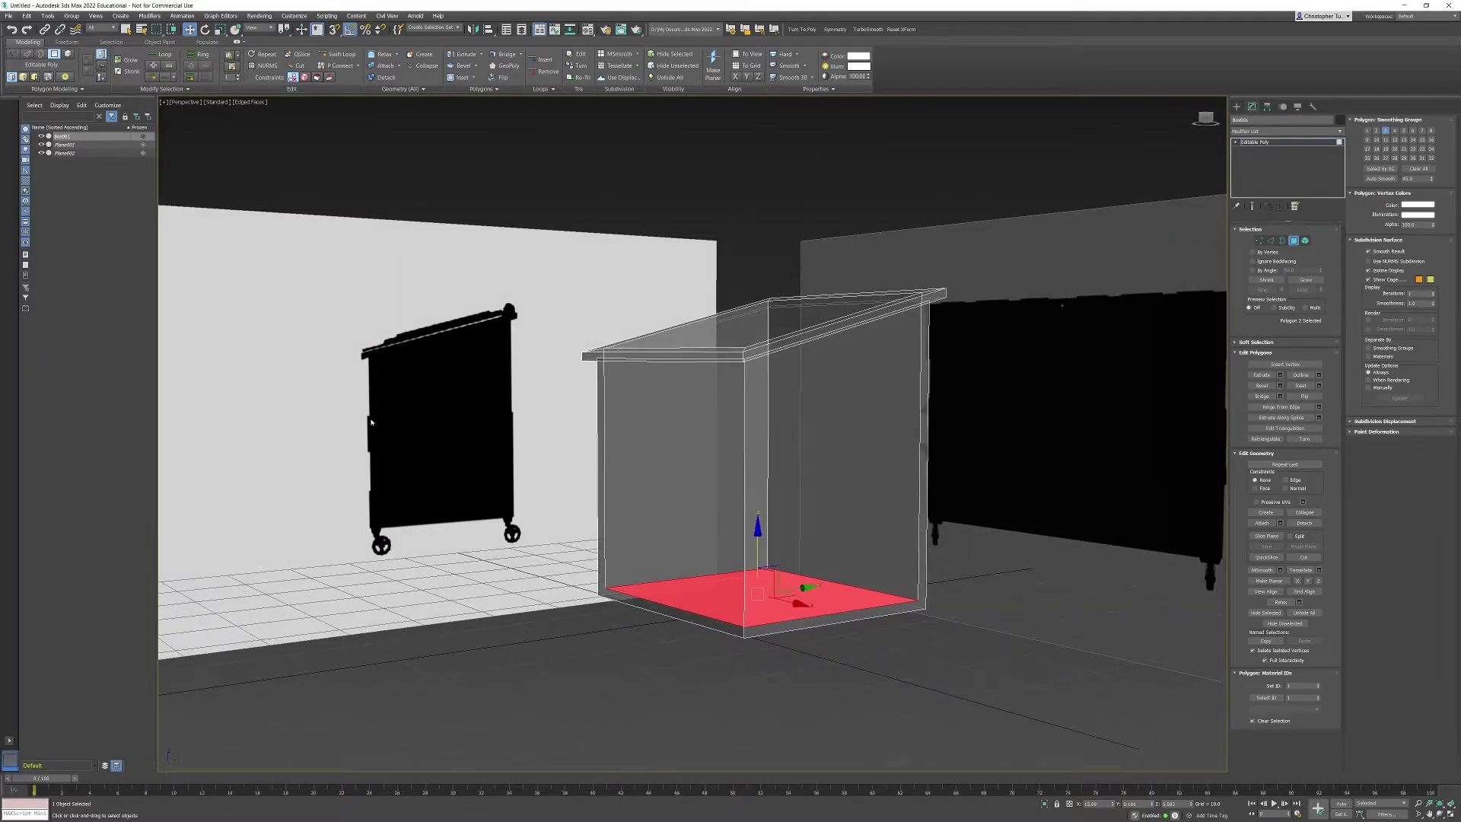
{"action": "middle_click_drag", "start_coordinate": [679, 401], "coordinate": [636, 289], "text": "alt"}
{"action": "middle_click_drag", "start_coordinate": [453, 257], "coordinate": [687, 288], "text": "alt"}
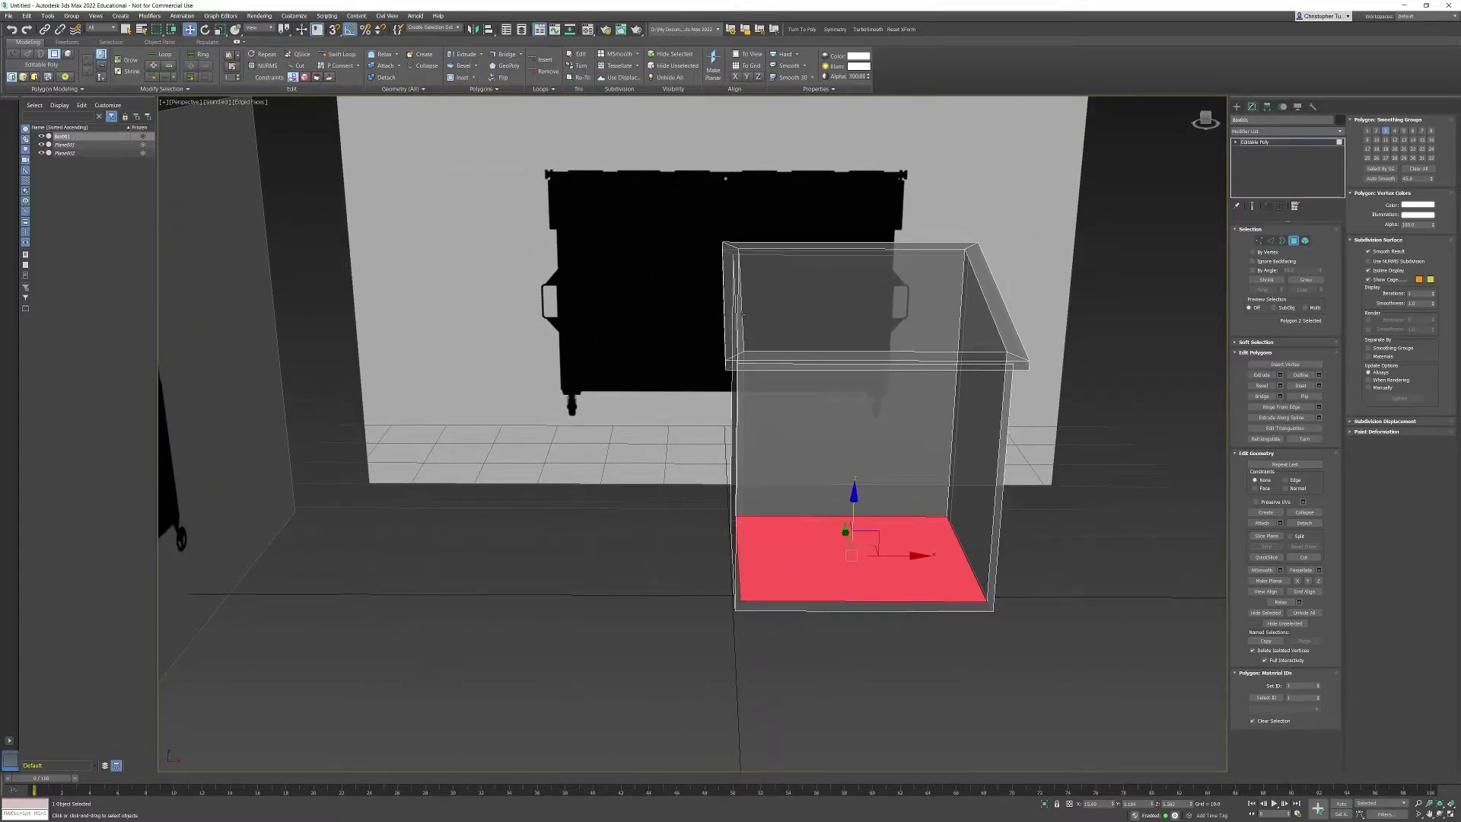
{"action": "middle_click_drag", "start_coordinate": [832, 333], "coordinate": [826, 335]}
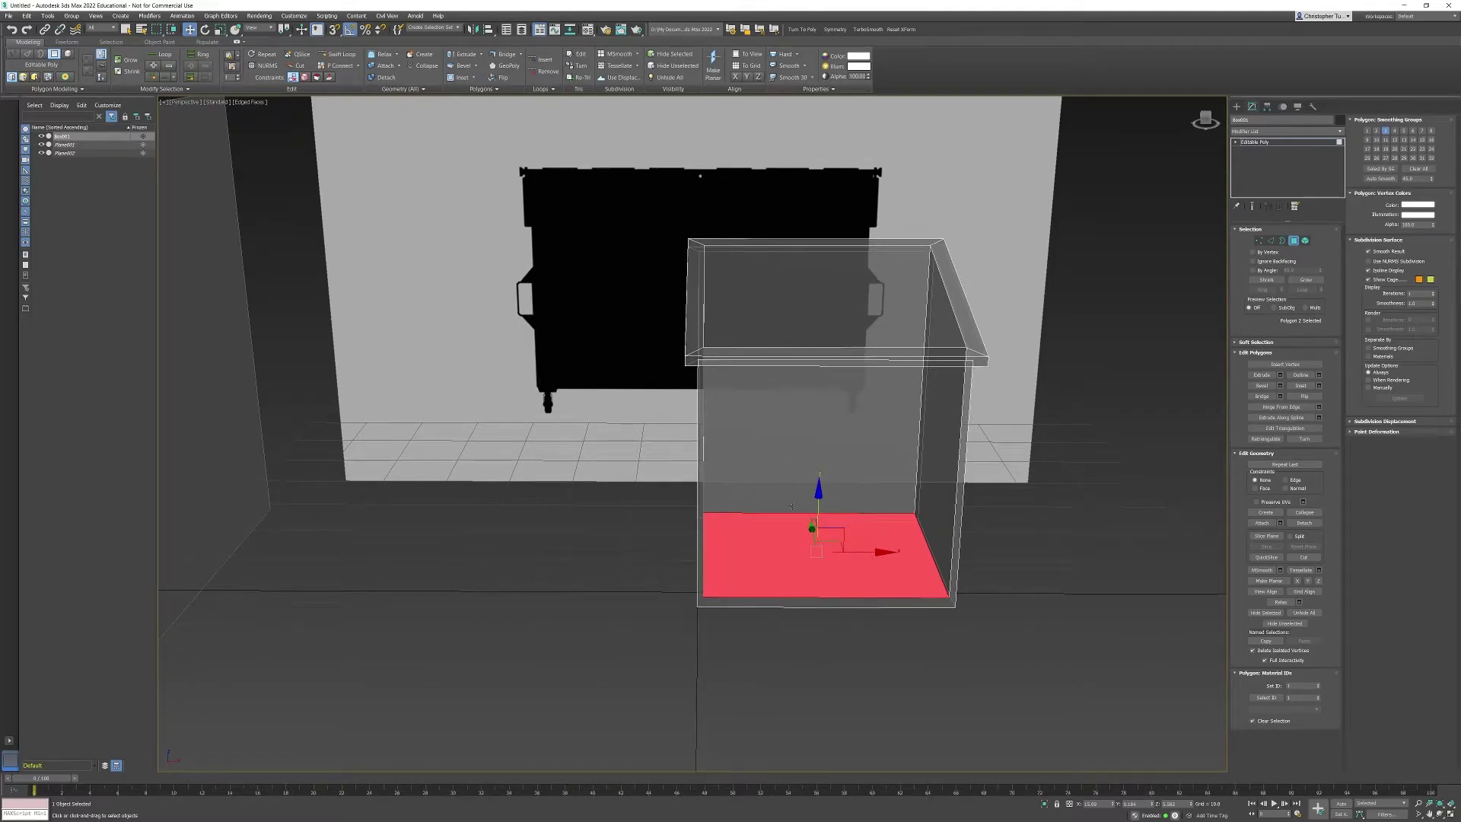
{"action": "left_click", "coordinate": [1294, 240]}
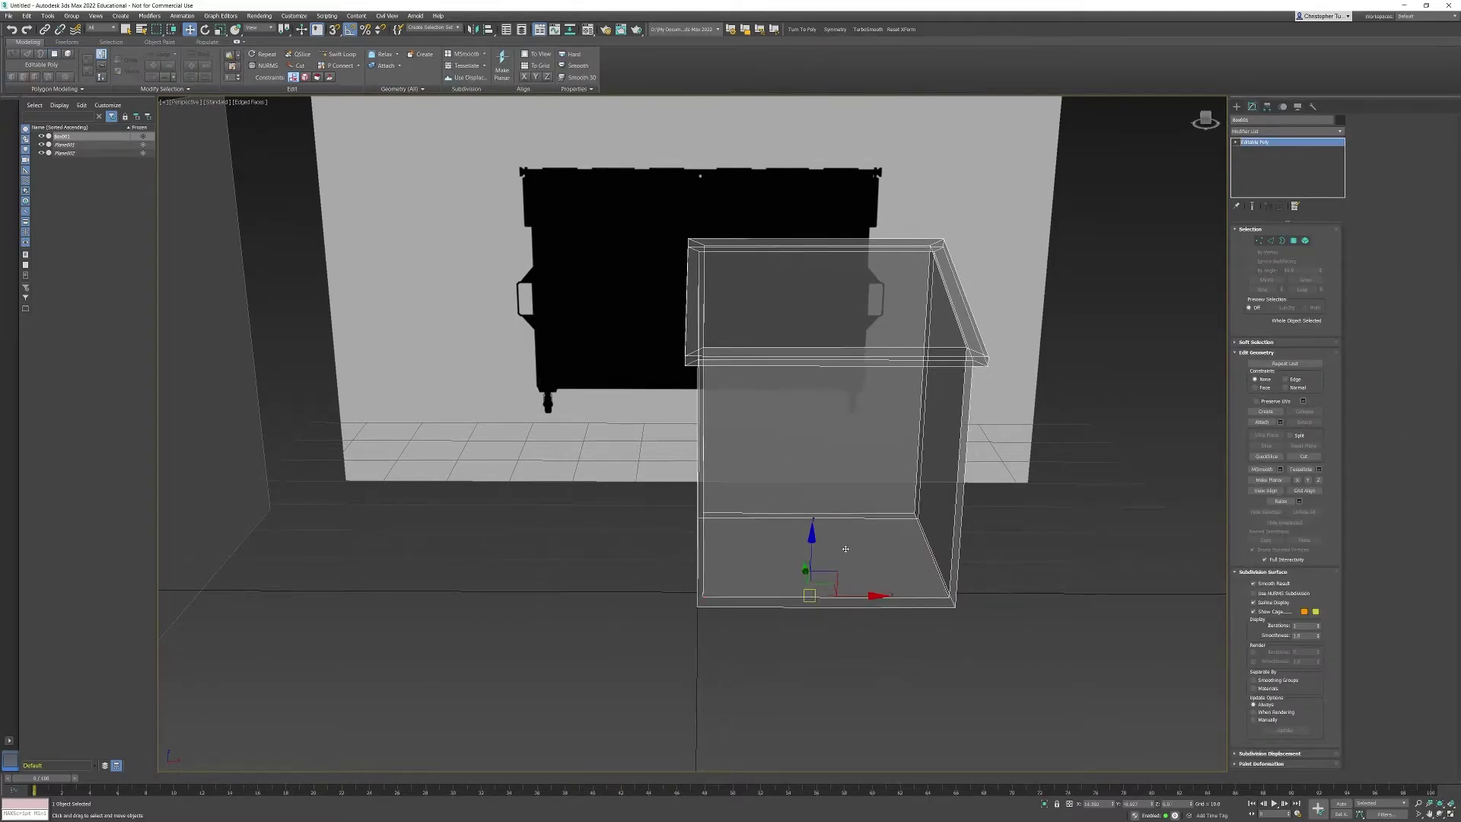
{"action": "middle_click_drag", "start_coordinate": [845, 549], "coordinate": [795, 562], "text": "alt"}
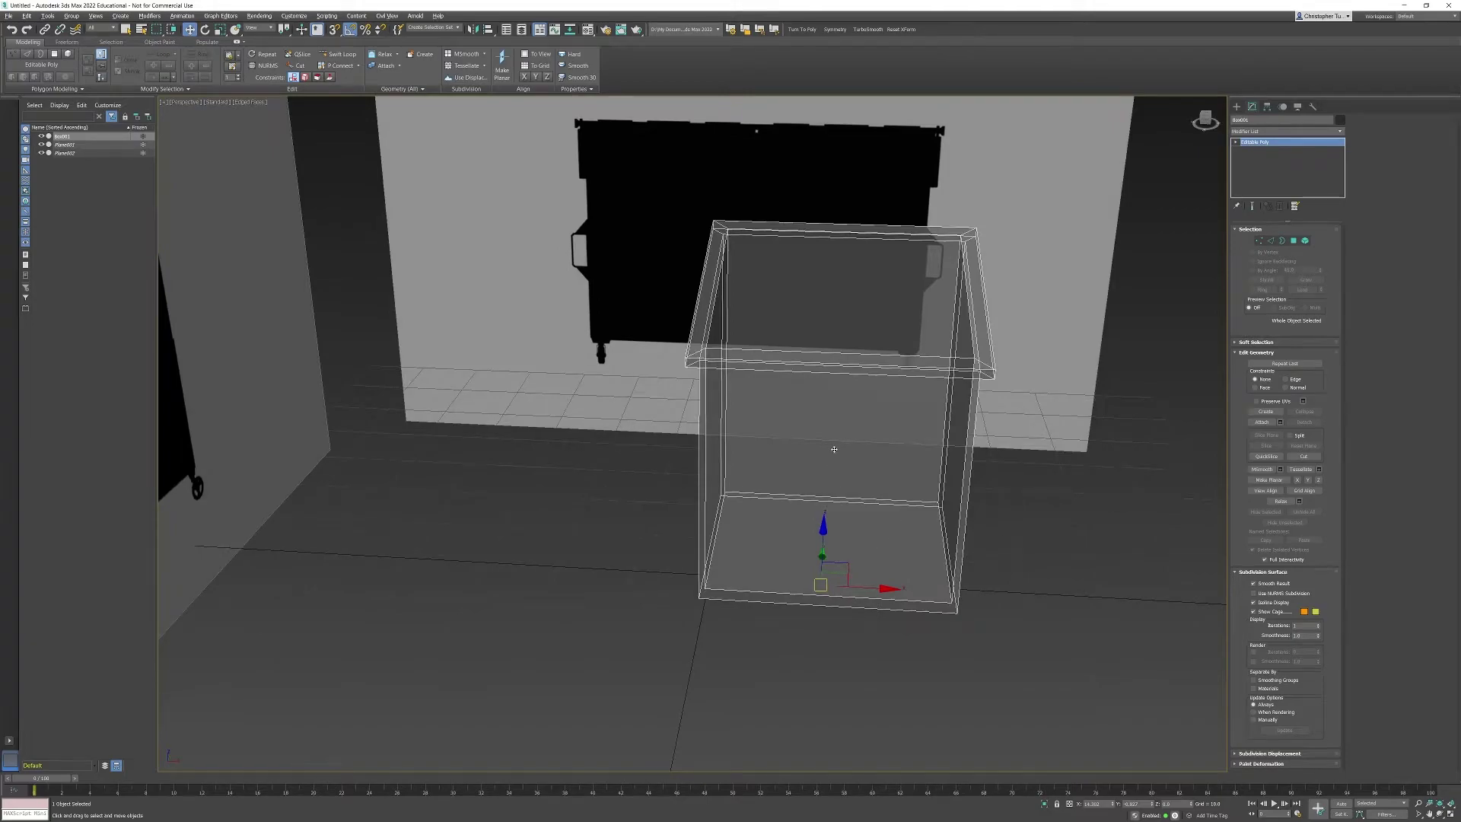
{"action": "middle_click_drag", "start_coordinate": [835, 449], "coordinate": [845, 447], "text": "alt"}
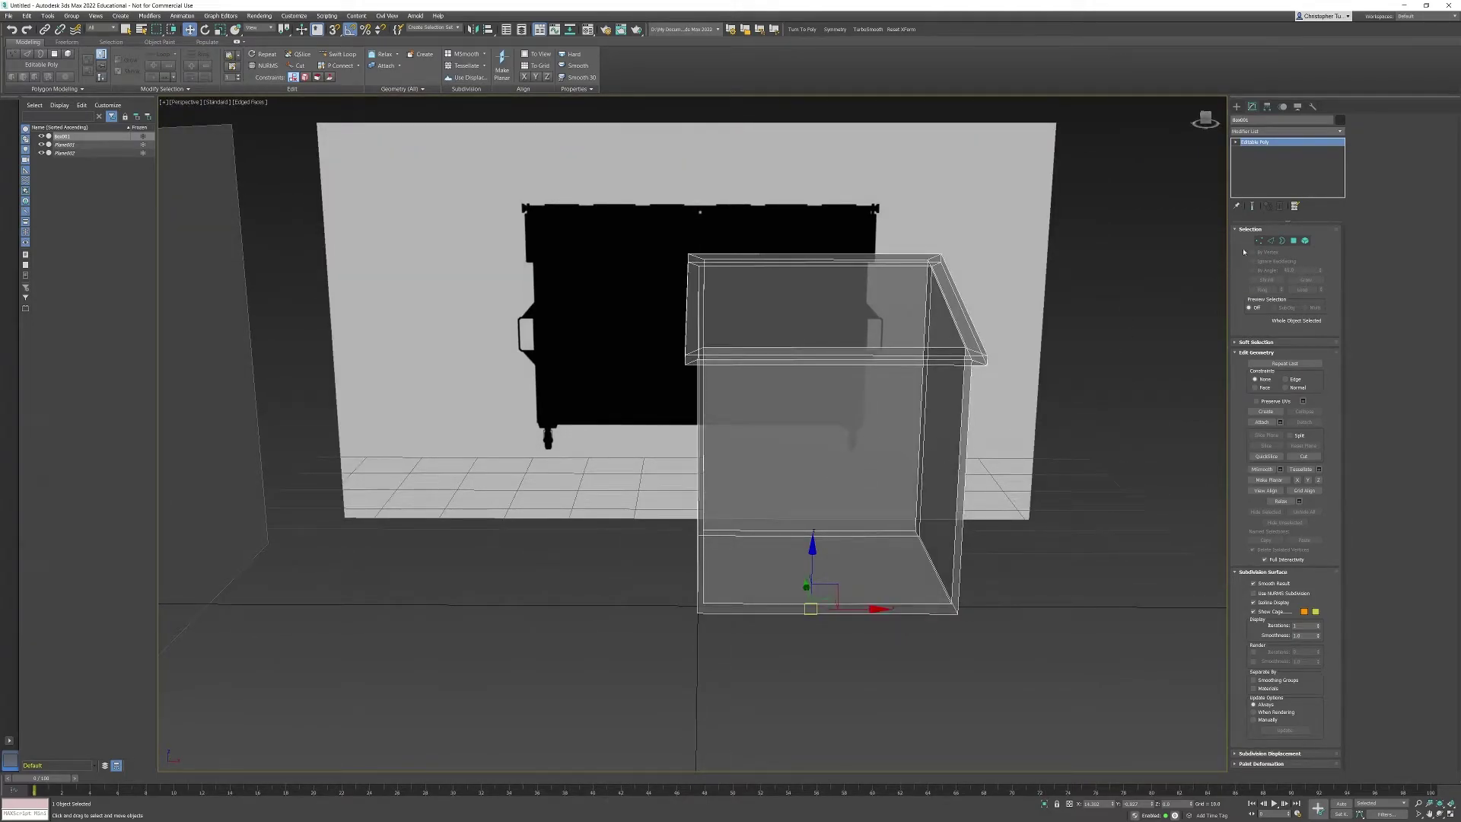
Clear the polygon selection and inspect the body's side along the silhouette's centre line in the Front and Perspective views
{"action": "left_click", "coordinate": [1293, 240]}
{"action": "left_click", "coordinate": [1132, 368]}
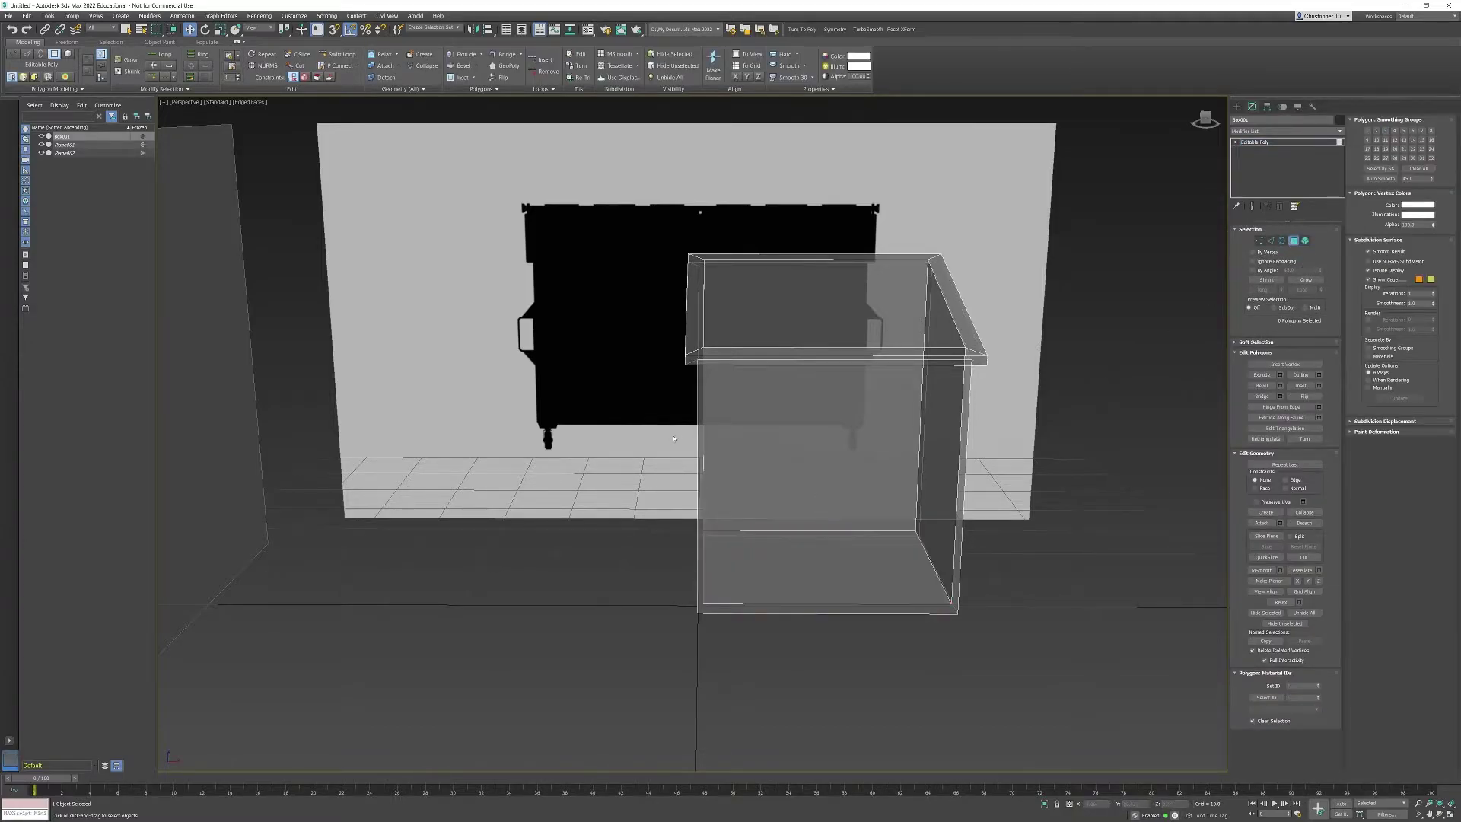
{"action": "middle_click_drag", "start_coordinate": [1132, 369], "coordinate": [693, 420], "text": "alt"}
{"action": "middle_click_drag", "start_coordinate": [755, 475], "coordinate": [702, 435], "text": "alt"}
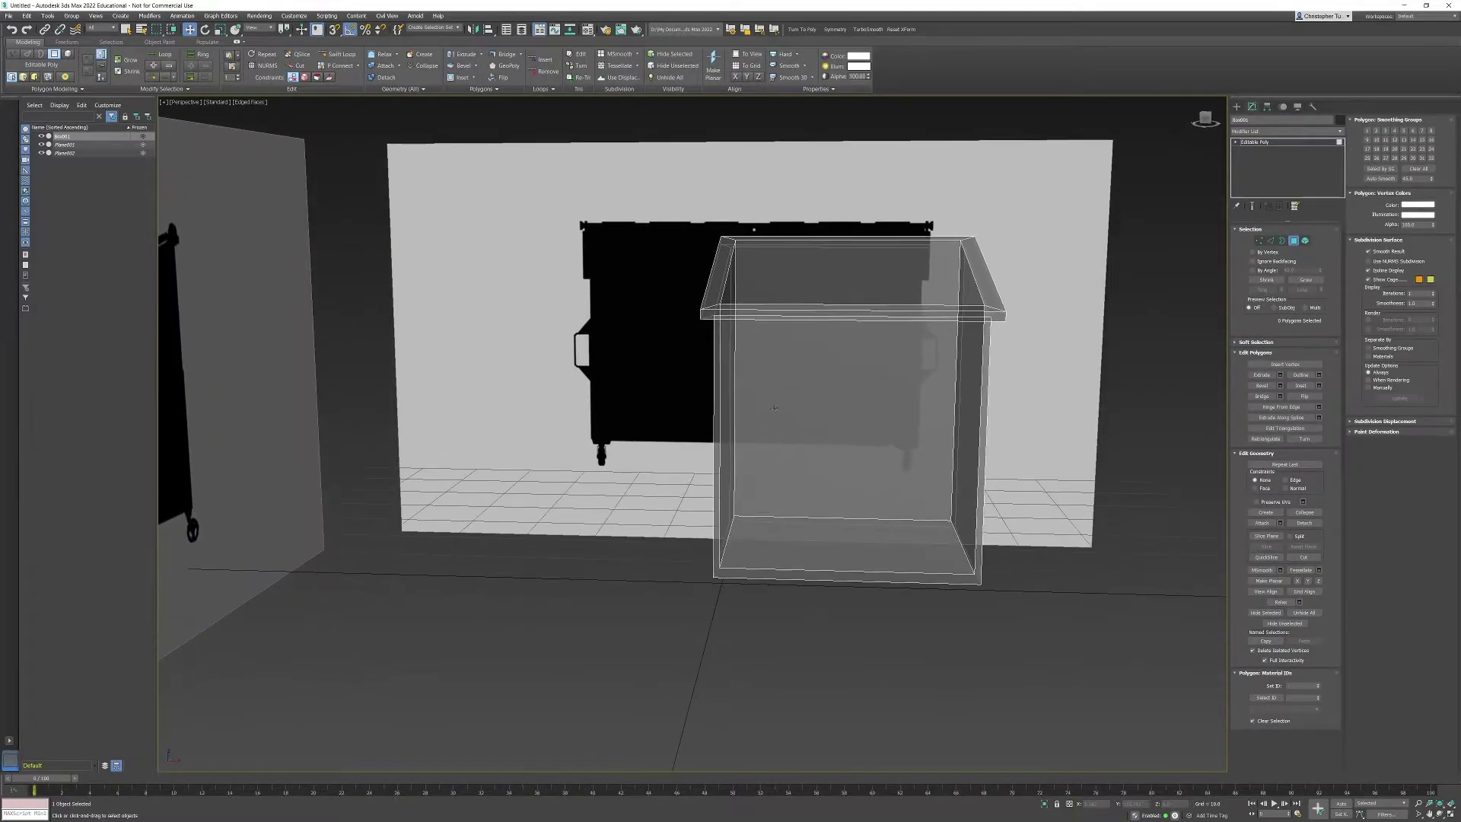
{"action": "key", "text": "f"}
{"action": "scroll", "coordinate": [690, 394], "scroll_direction": "up", "scroll_amount": 6}
{"action": "scroll", "coordinate": [690, 393], "scroll_direction": "up", "scroll_amount": 6}
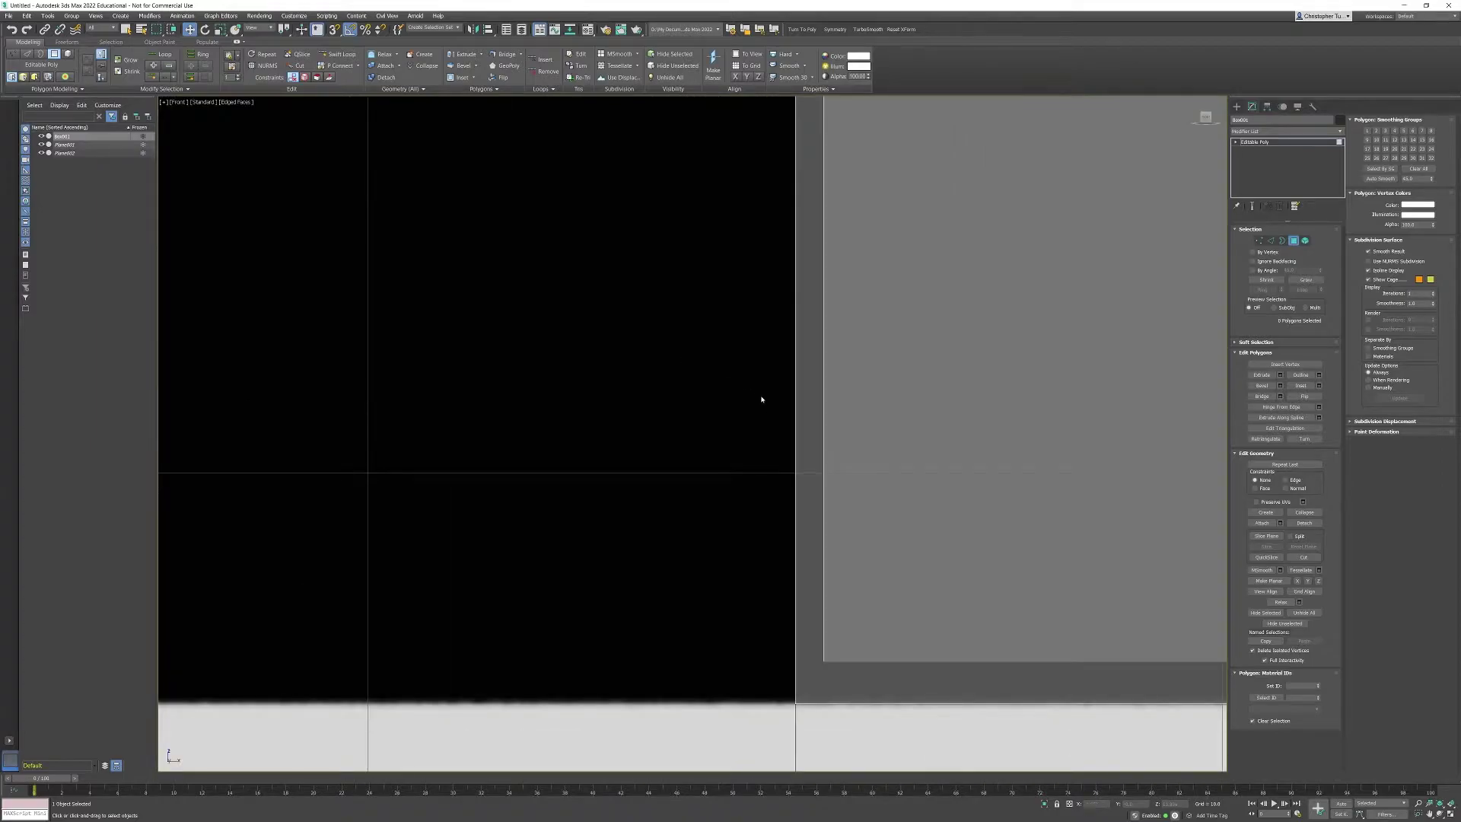
{"action": "scroll", "coordinate": [761, 398], "scroll_direction": "down", "scroll_amount": 5}
{"action": "key", "text": "alt+w"}
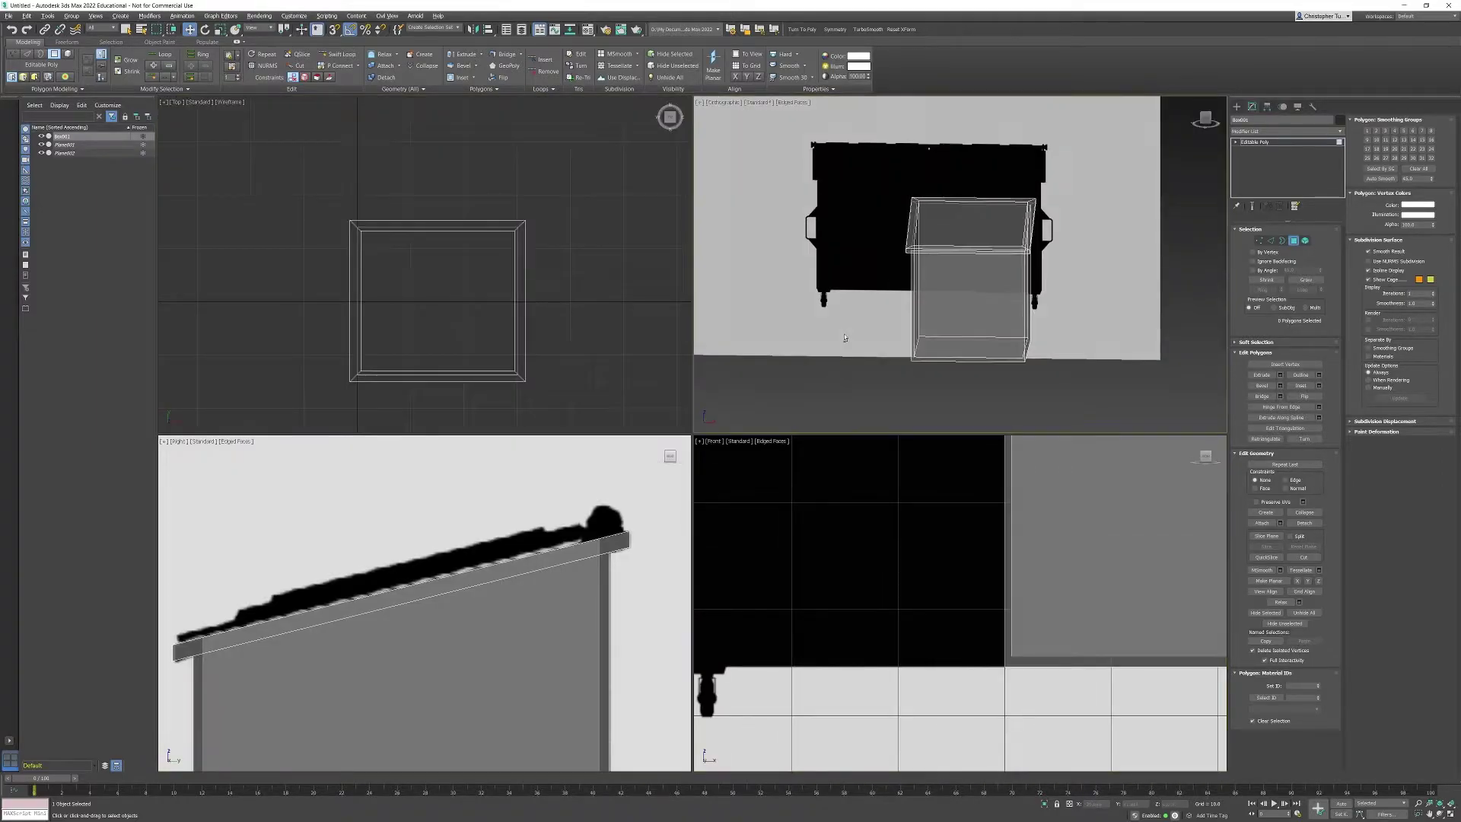
{"action": "key", "text": "alt+w"}
{"action": "mouse_move", "coordinate": [746, 313]}
{"action": "middle_mouse_down", "text": "alt"}
{"action": "mouse_move", "coordinate": [790, 337]}
{"action": "mouse_move", "coordinate": [726, 292]}
{"action": "middle_mouse_up", "text": "alt"}
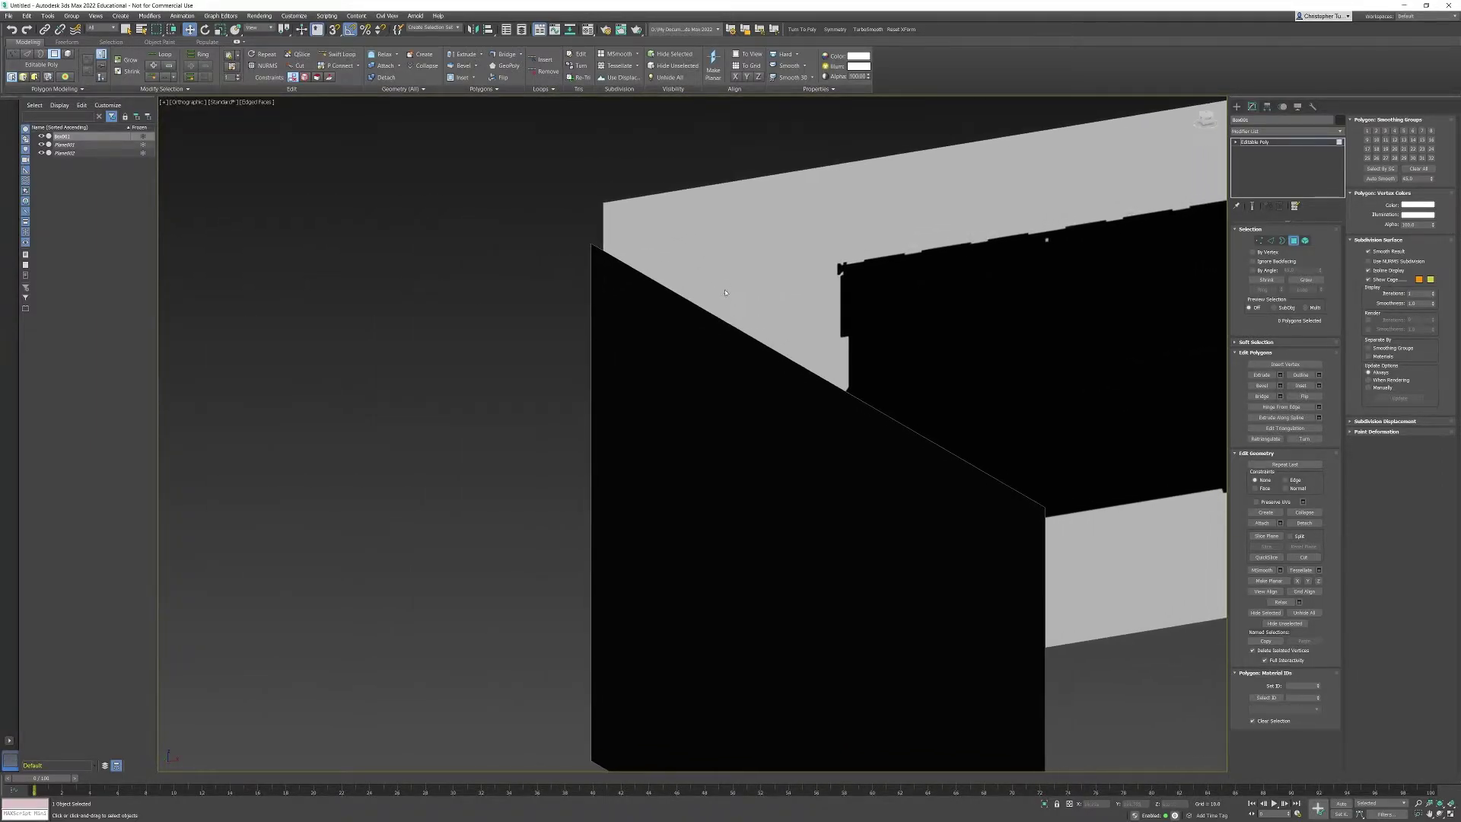
{"action": "key", "text": "p"}
{"action": "middle_click_drag", "start_coordinate": [795, 462], "coordinate": [435, 349], "text": "alt"}
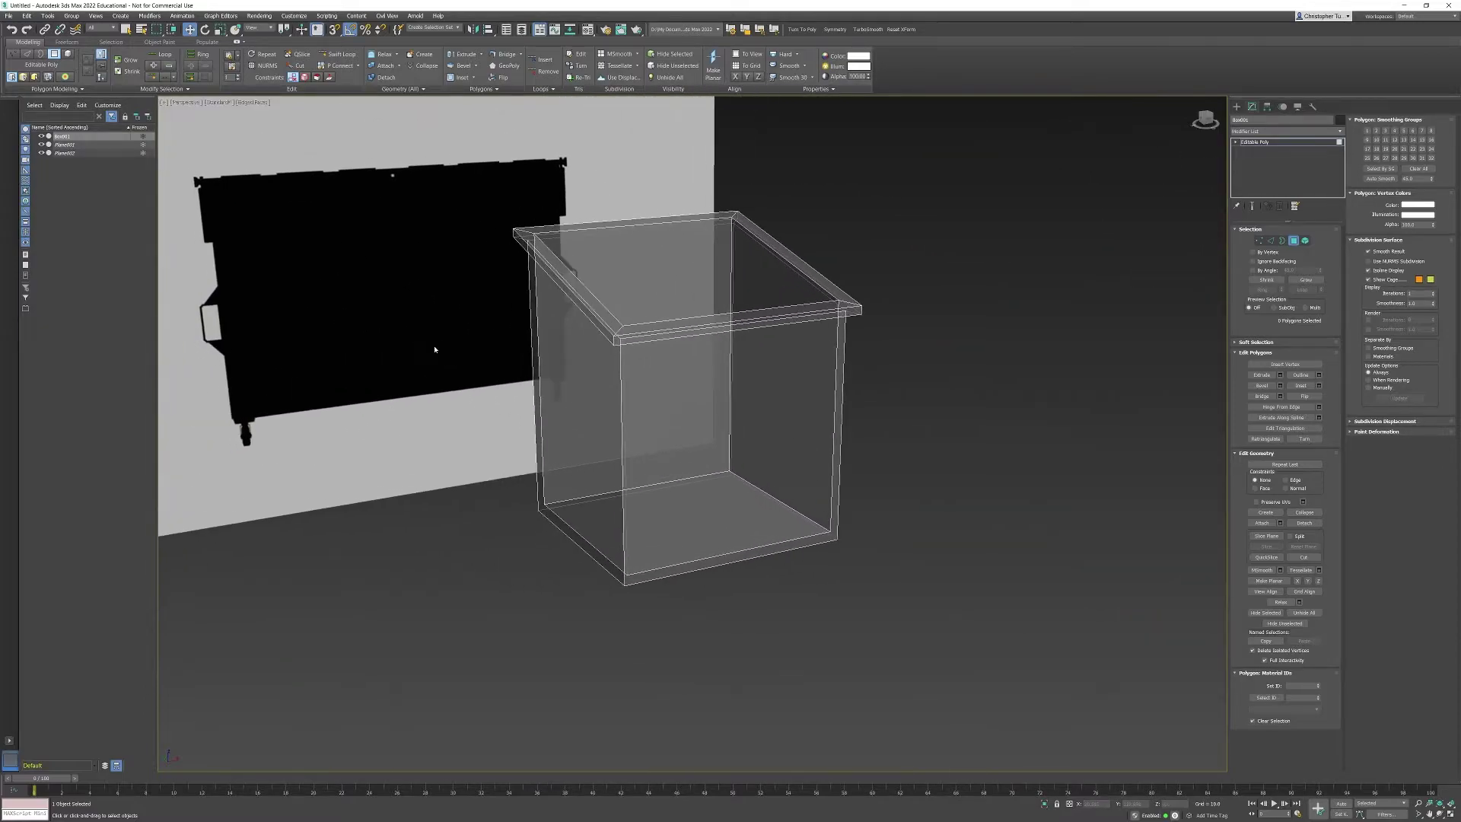
Select the outer side polygon at the silhouette's centre line and add a Symmetry modifier to the body
{"action": "left_click", "coordinate": [582, 368]}
{"action": "middle_click_drag", "start_coordinate": [582, 368], "coordinate": [701, 419], "text": "alt"}
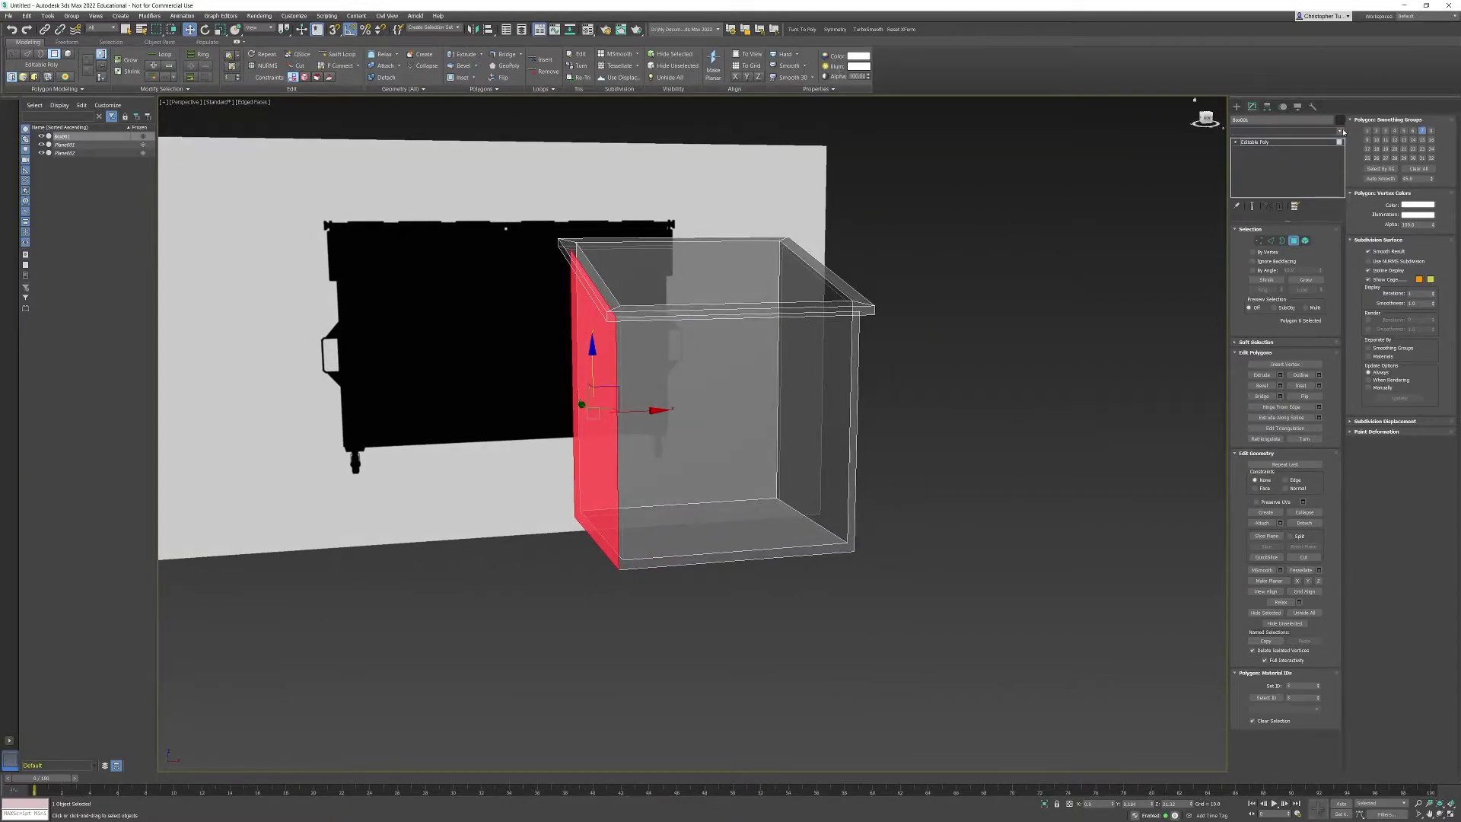
{"action": "left_click", "coordinate": [1340, 132]}
{"action": "left_click_drag", "start_coordinate": [1341, 236], "coordinate": [1363, 498]}
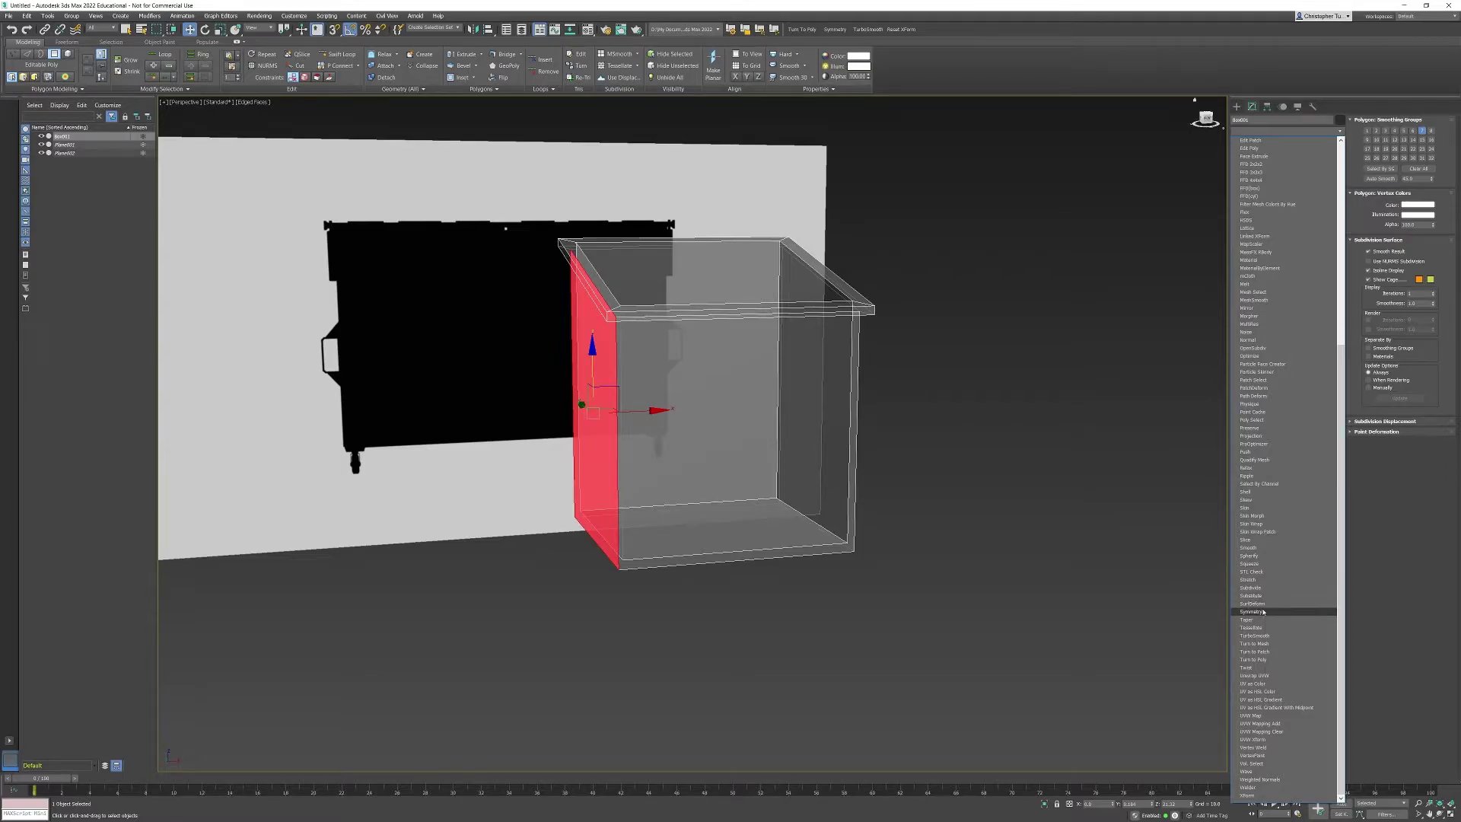
{"action": "left_click", "coordinate": [1260, 611]}
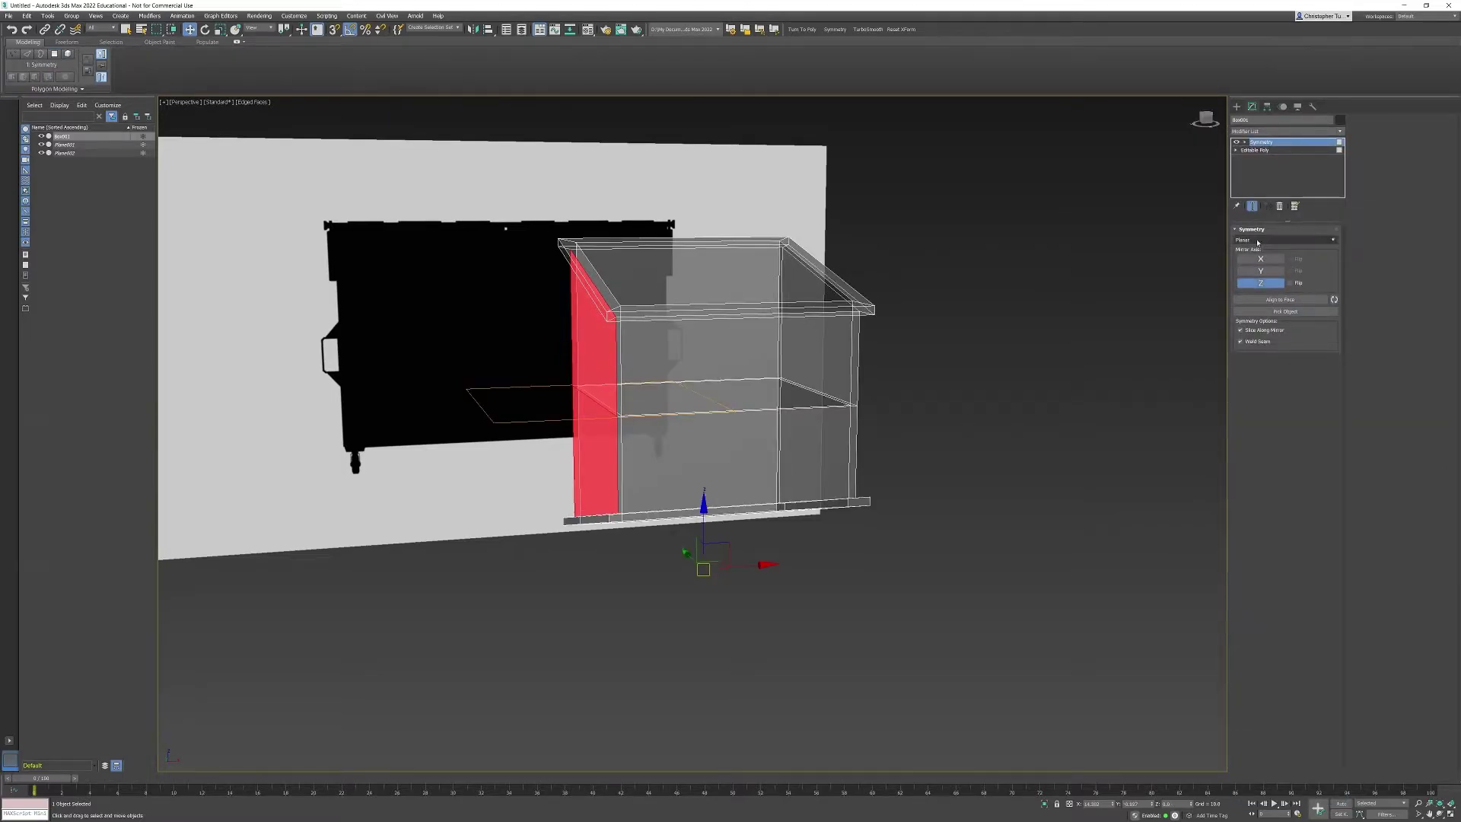
Set the Symmetry modifier's mirror axis to X so the body is mirrored along the dumpster's length
{"action": "middle_click_drag", "start_coordinate": [677, 487], "coordinate": [633, 533], "text": "alt"}
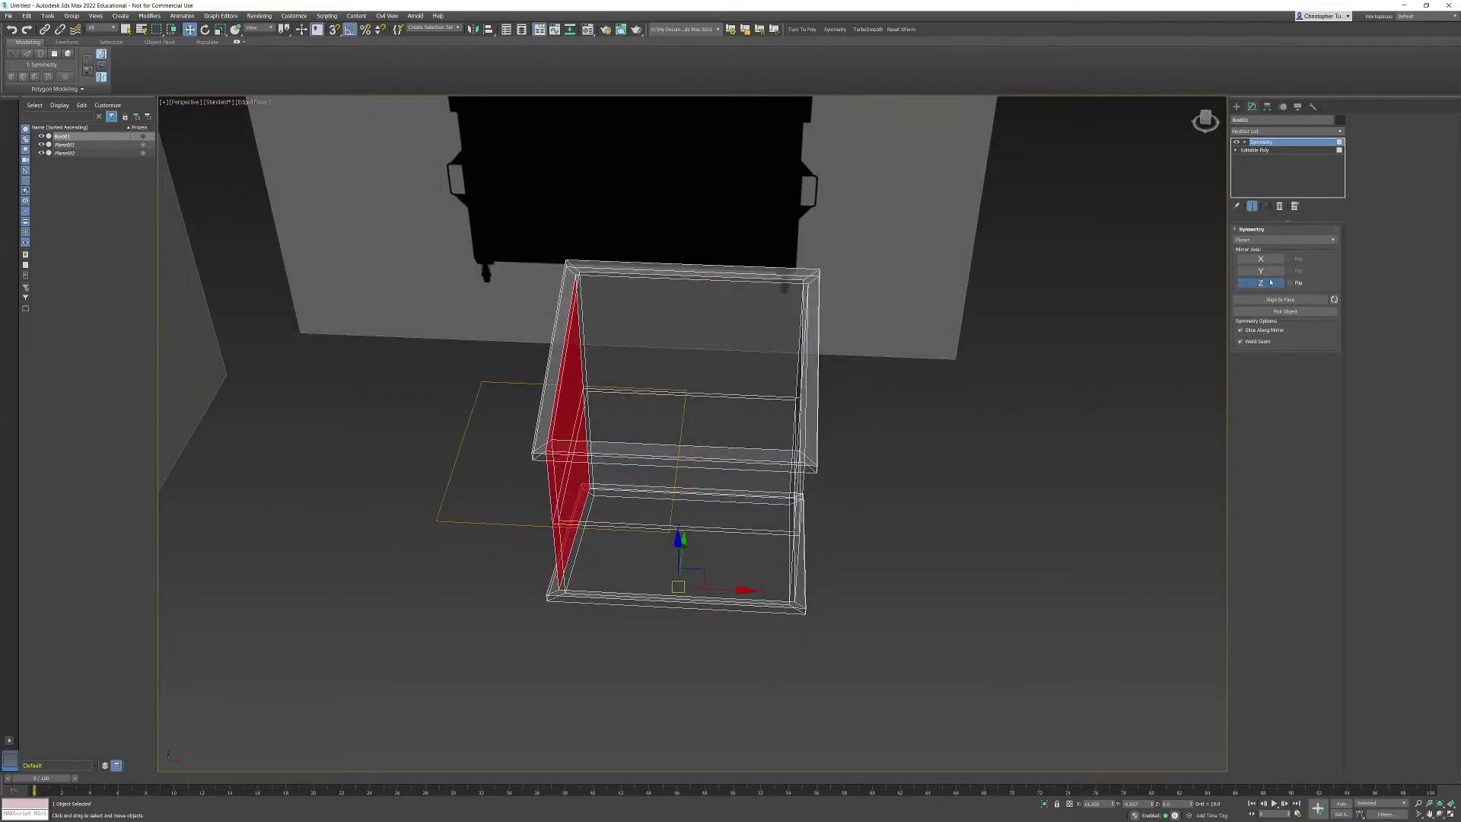
{"action": "middle_click_drag", "start_coordinate": [835, 461], "coordinate": [784, 420], "text": "alt"}
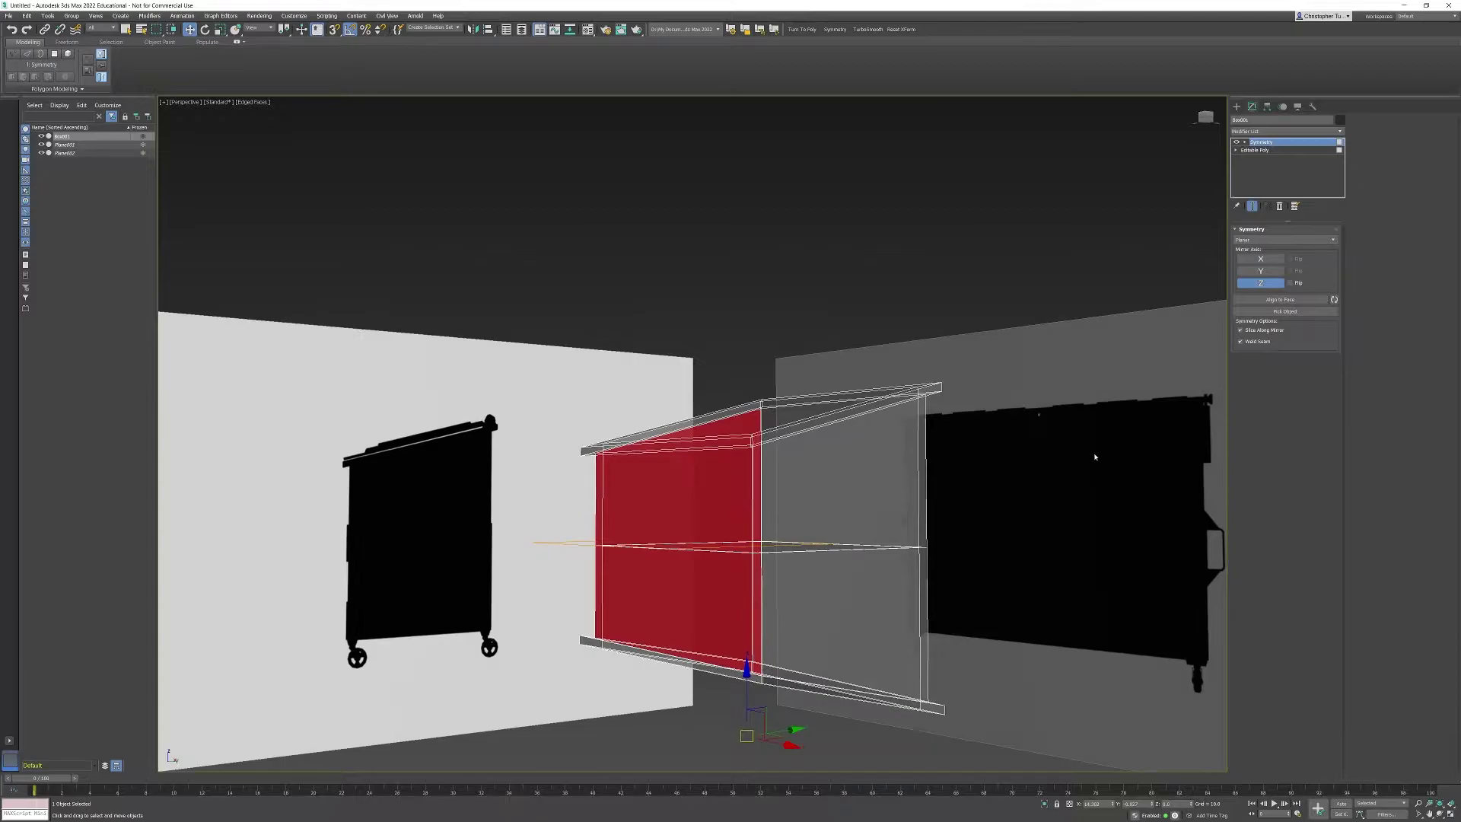
{"action": "left_click", "coordinate": [1260, 259]}
{"action": "middle_click_drag", "start_coordinate": [772, 472], "coordinate": [872, 458], "text": "alt"}
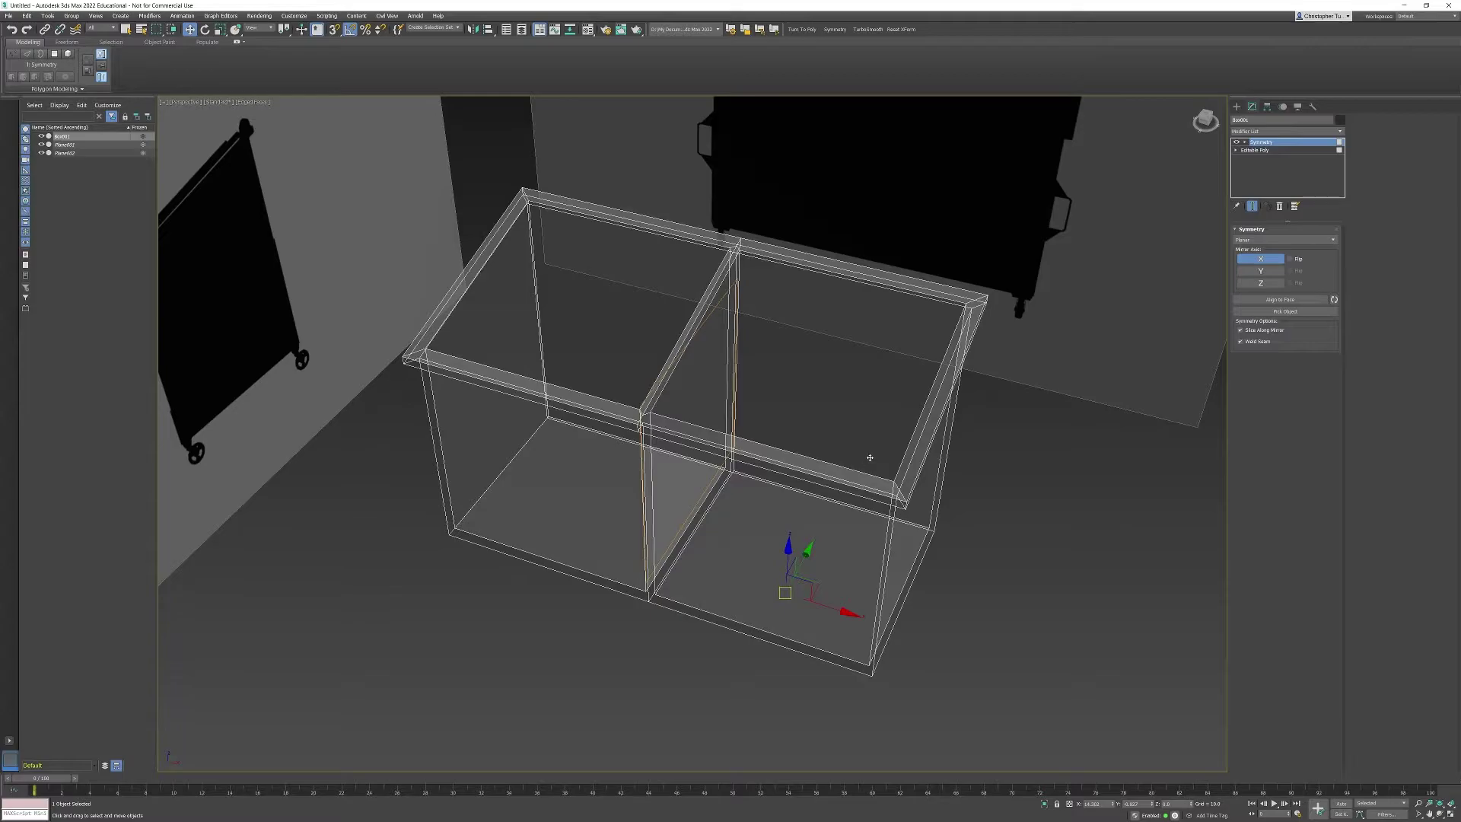
Turn off see-through display and examine the mirrored body's central seam and dividing wall up close
{"action": "key", "text": "alt+x"}
{"action": "middle_click_drag", "start_coordinate": [823, 449], "coordinate": [842, 483], "text": "alt"}
{"action": "scroll", "coordinate": [753, 411], "scroll_direction": "up", "scroll_amount": 5}
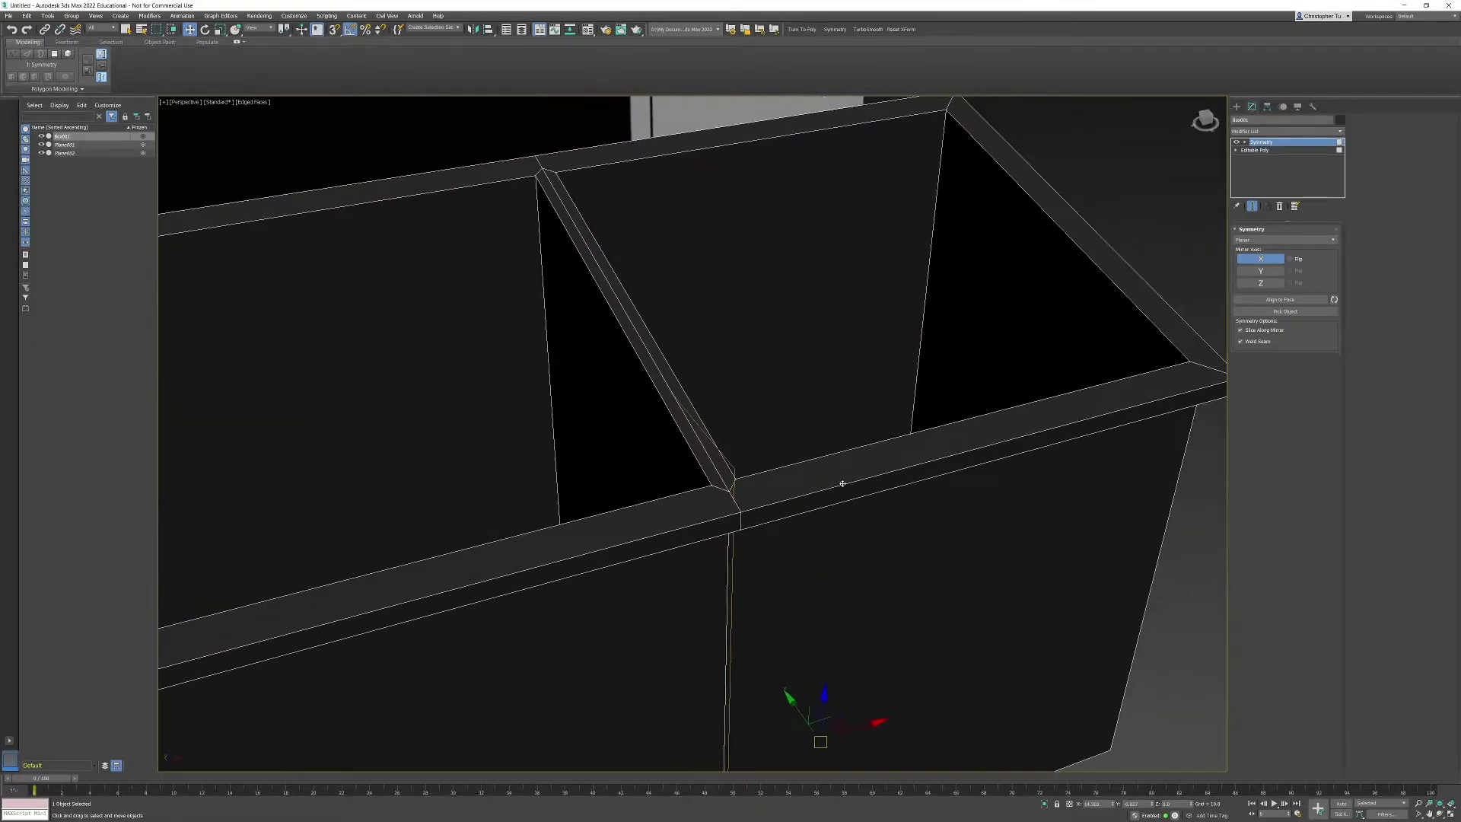
{"action": "middle_click_drag", "start_coordinate": [755, 430], "coordinate": [727, 388], "text": "alt"}
{"action": "middle_click_drag", "start_coordinate": [982, 301], "coordinate": [749, 351]}
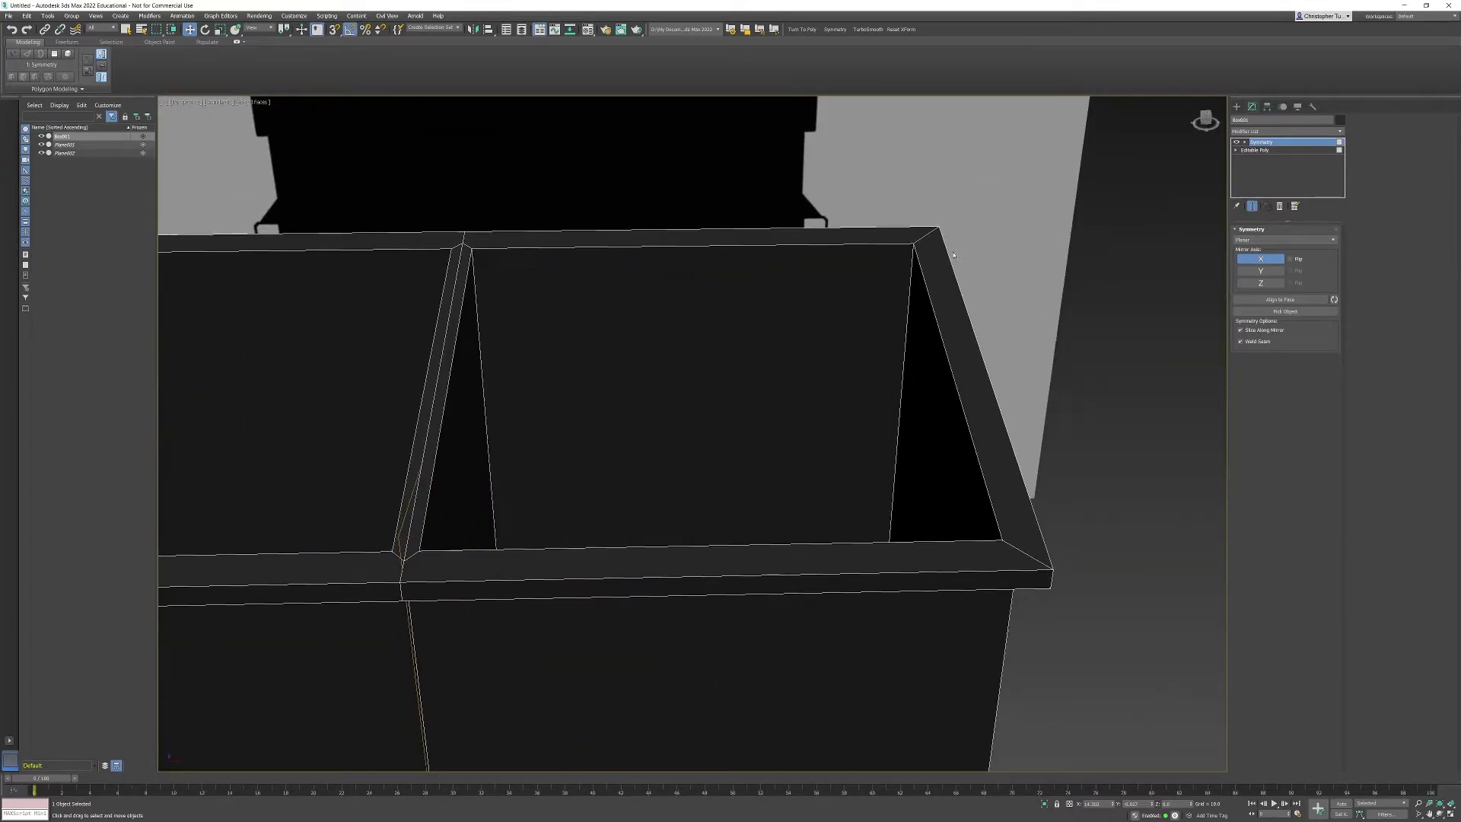
{"action": "middle_click_drag", "start_coordinate": [496, 417], "coordinate": [704, 387]}
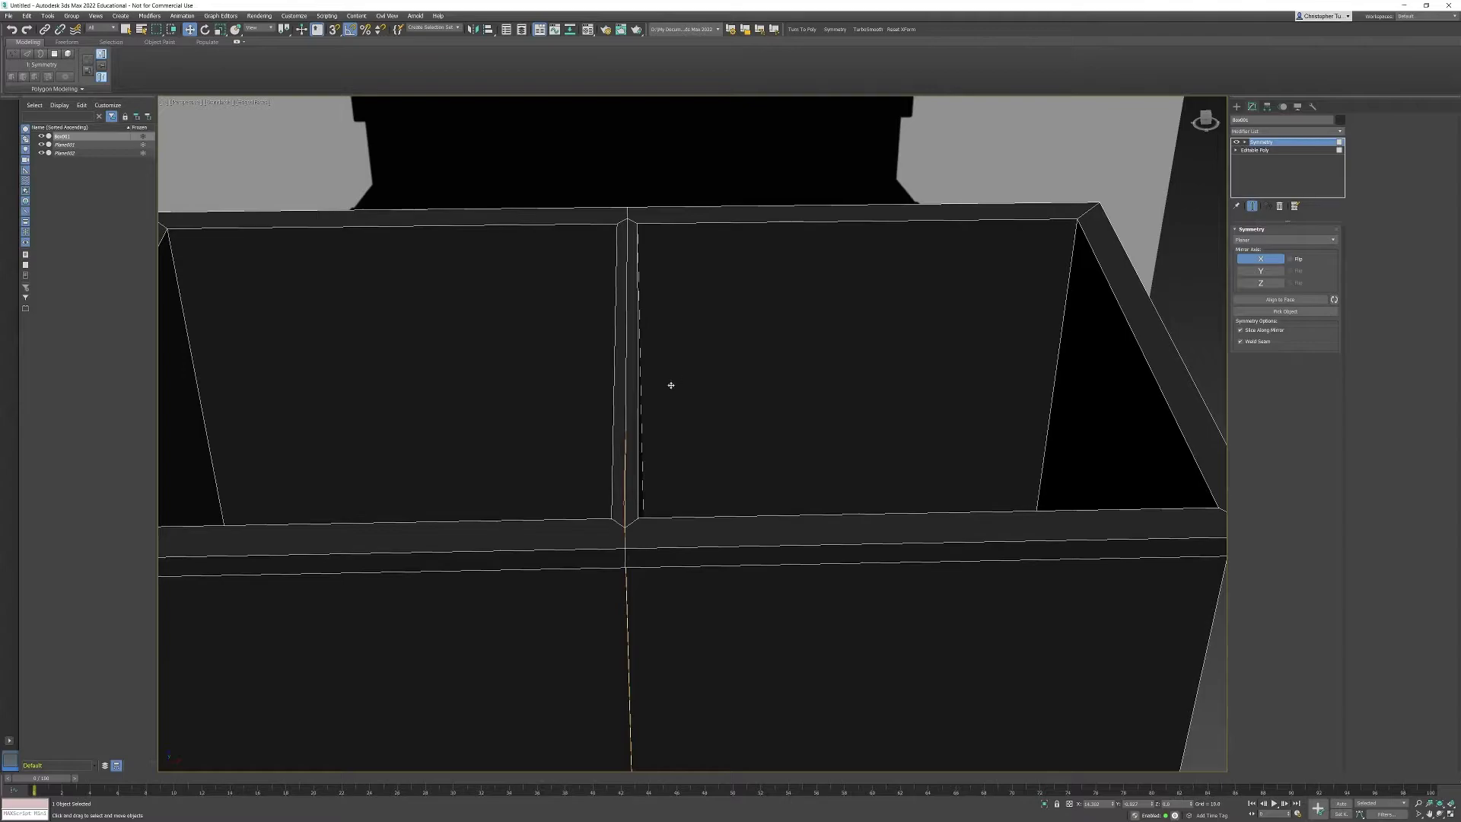
{"action": "middle_click_drag", "start_coordinate": [630, 427], "coordinate": [656, 394]}
{"action": "middle_click_drag", "start_coordinate": [857, 412], "coordinate": [835, 404], "text": "alt"}
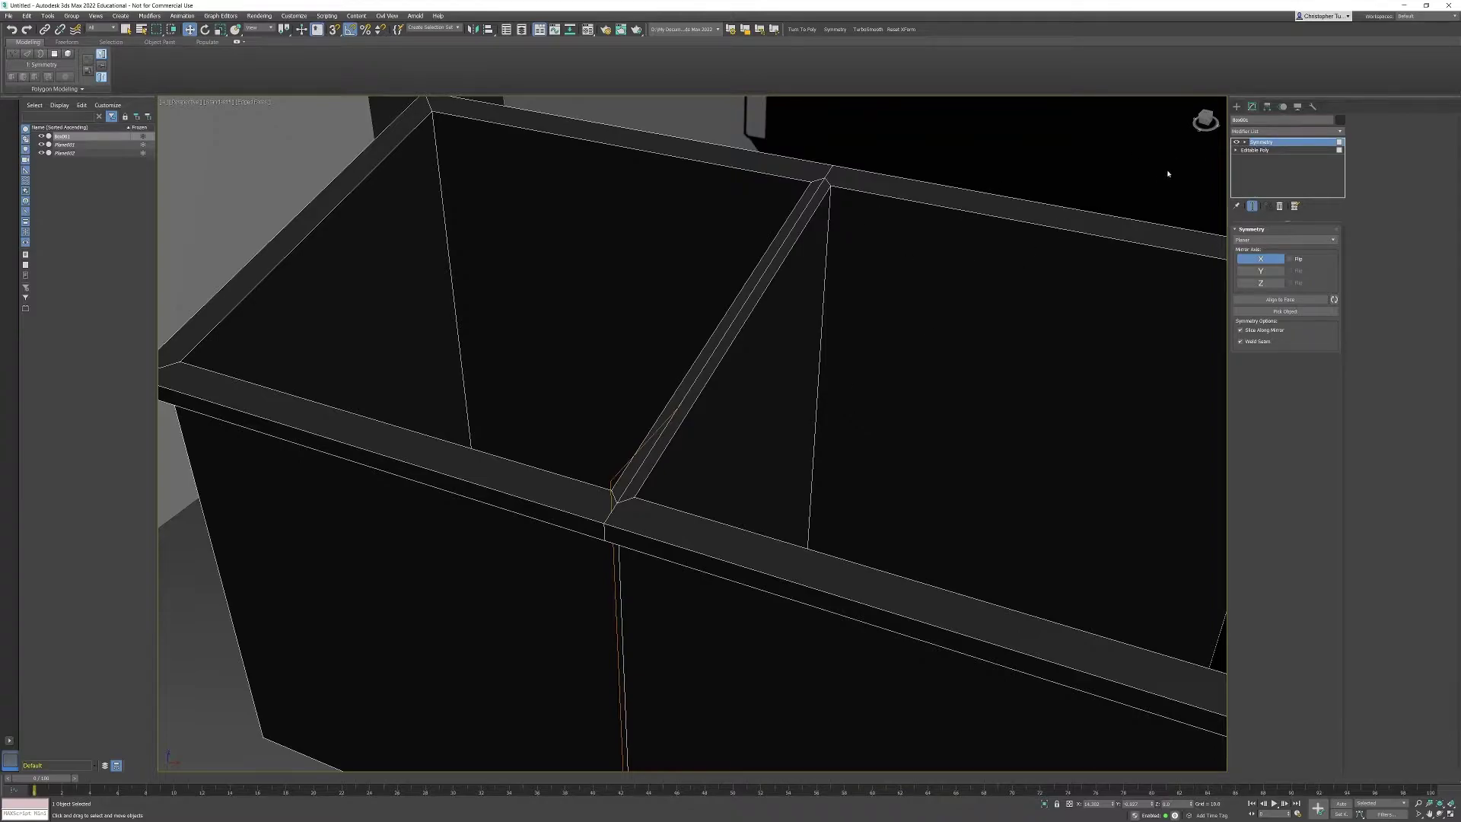
In the base Editable Poly, select the rim and interior wall polygons on the mirror side and move them outward along X past the mirror plane
{"action": "left_click", "coordinate": [1243, 151]}
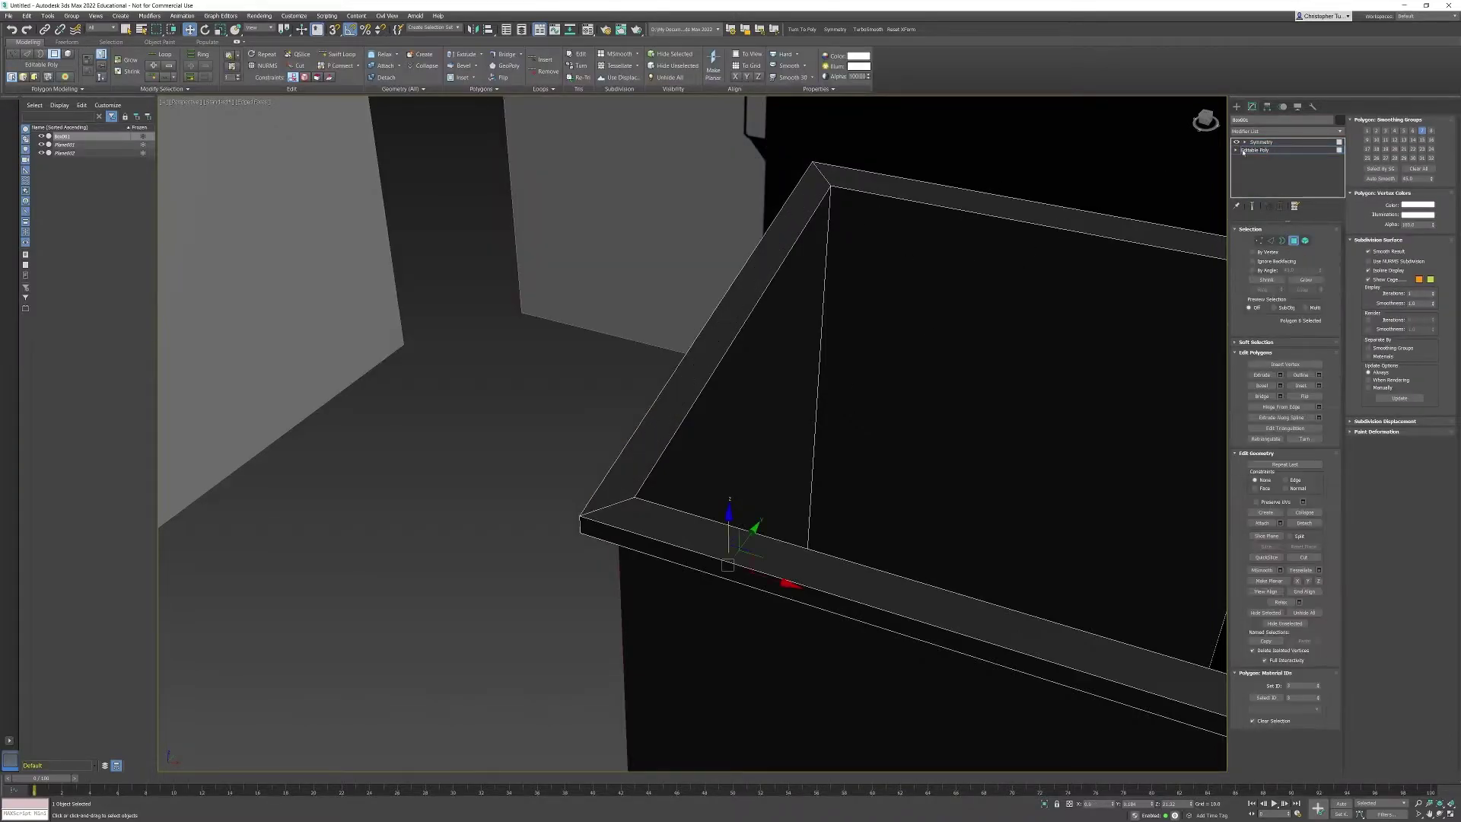
{"action": "middle_click_drag", "start_coordinate": [1009, 368], "coordinate": [840, 323], "text": "alt"}
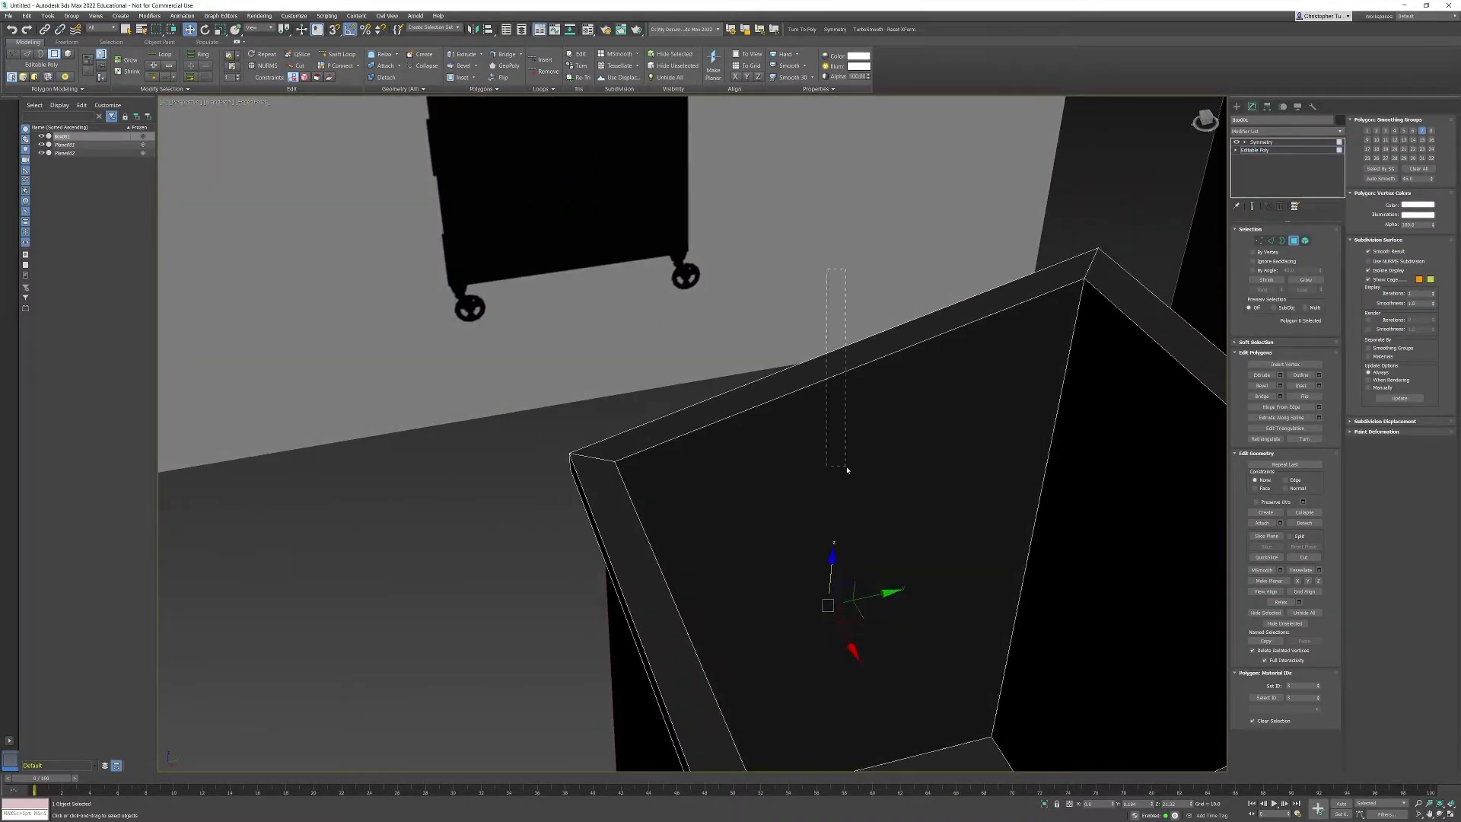
{"action": "left_click_drag", "start_coordinate": [847, 469], "coordinate": [847, 470]}
{"action": "middle_click_drag", "start_coordinate": [847, 469], "coordinate": [721, 435], "text": "alt"}
{"action": "scroll", "coordinate": [720, 434], "scroll_direction": "down", "scroll_amount": 3}
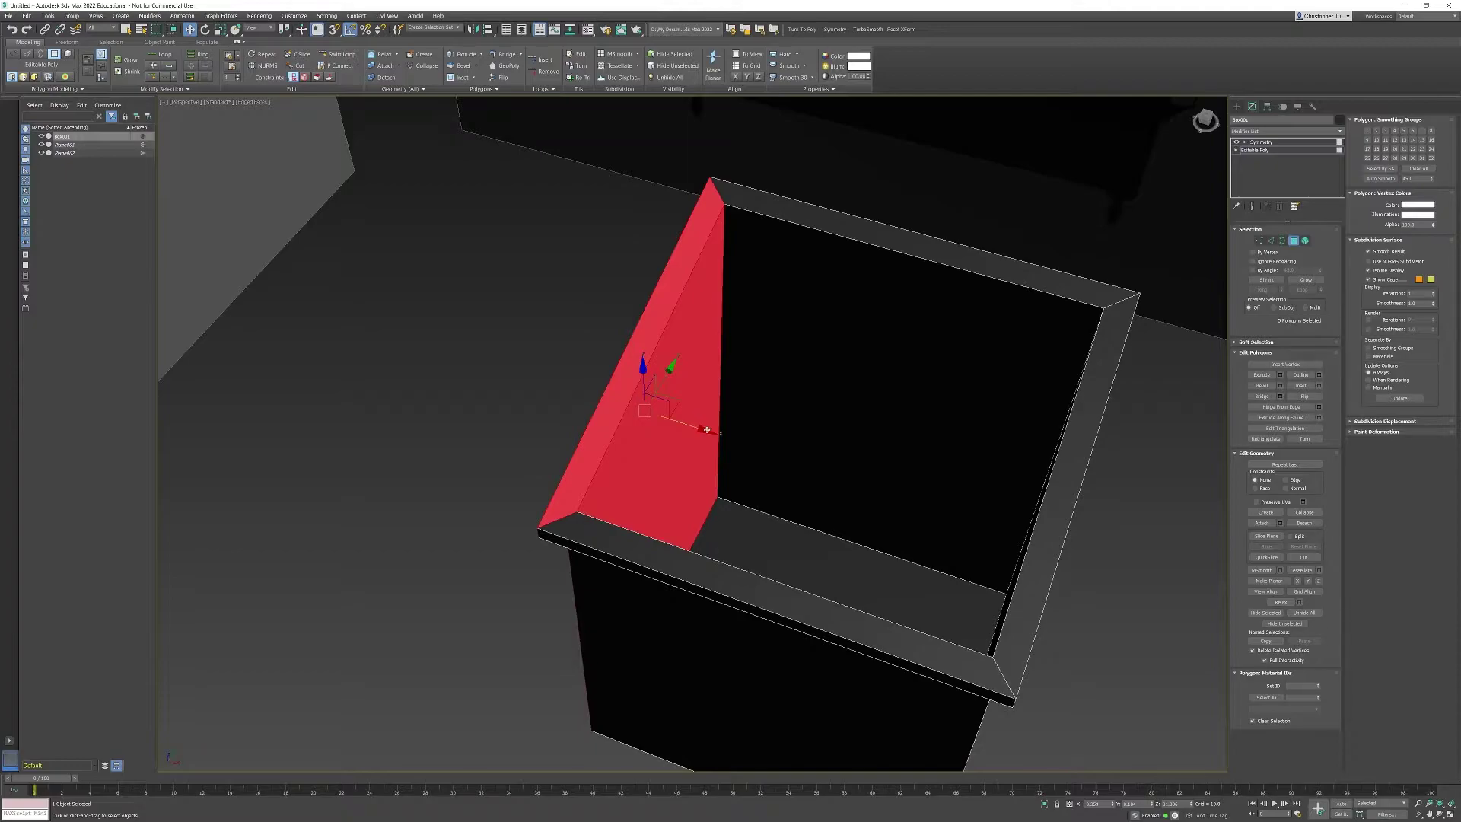
{"action": "left_click_drag", "start_coordinate": [706, 430], "coordinate": [638, 438]}
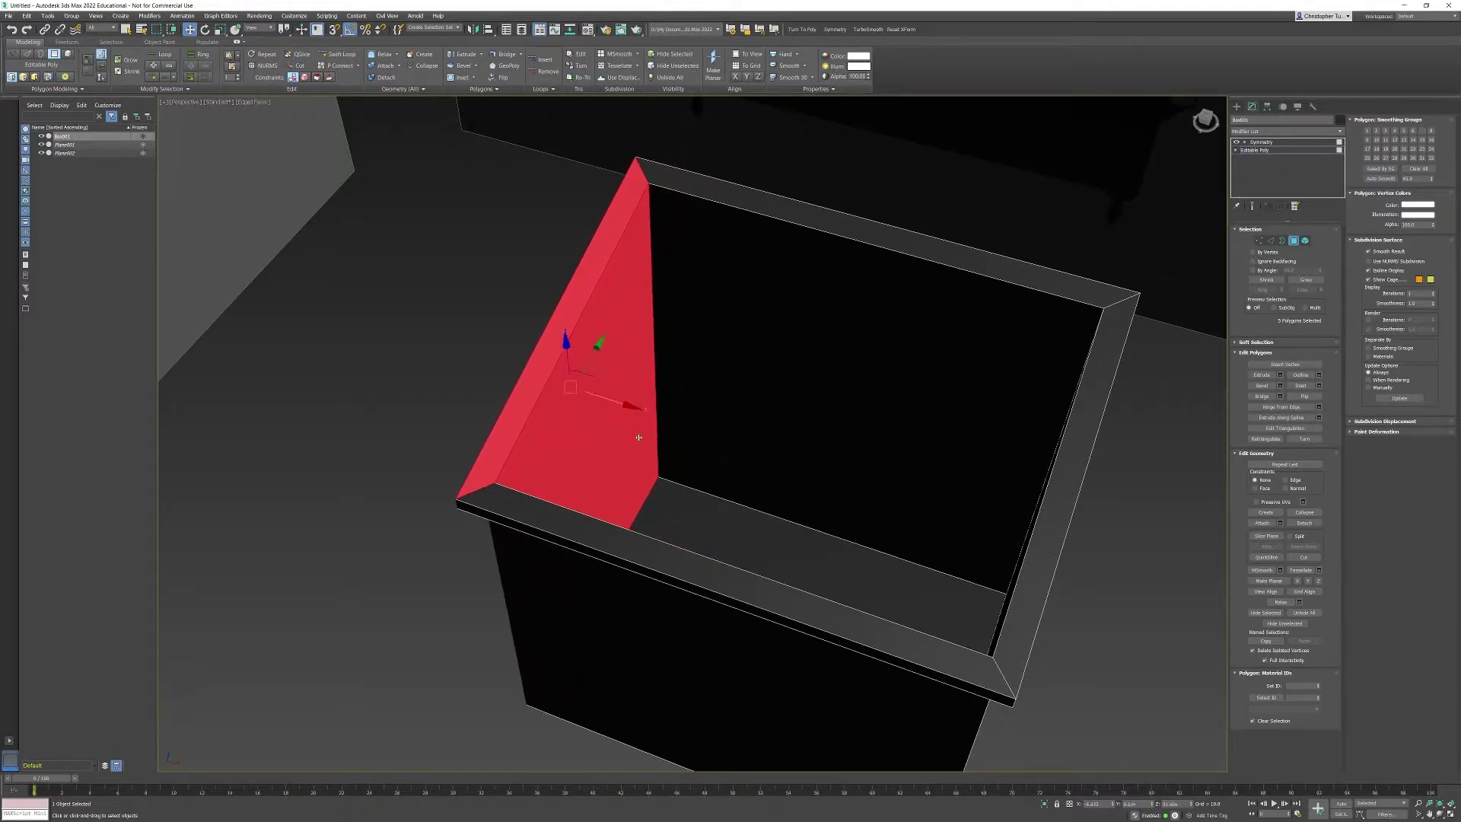
{"action": "left_click", "coordinate": [1292, 241]}
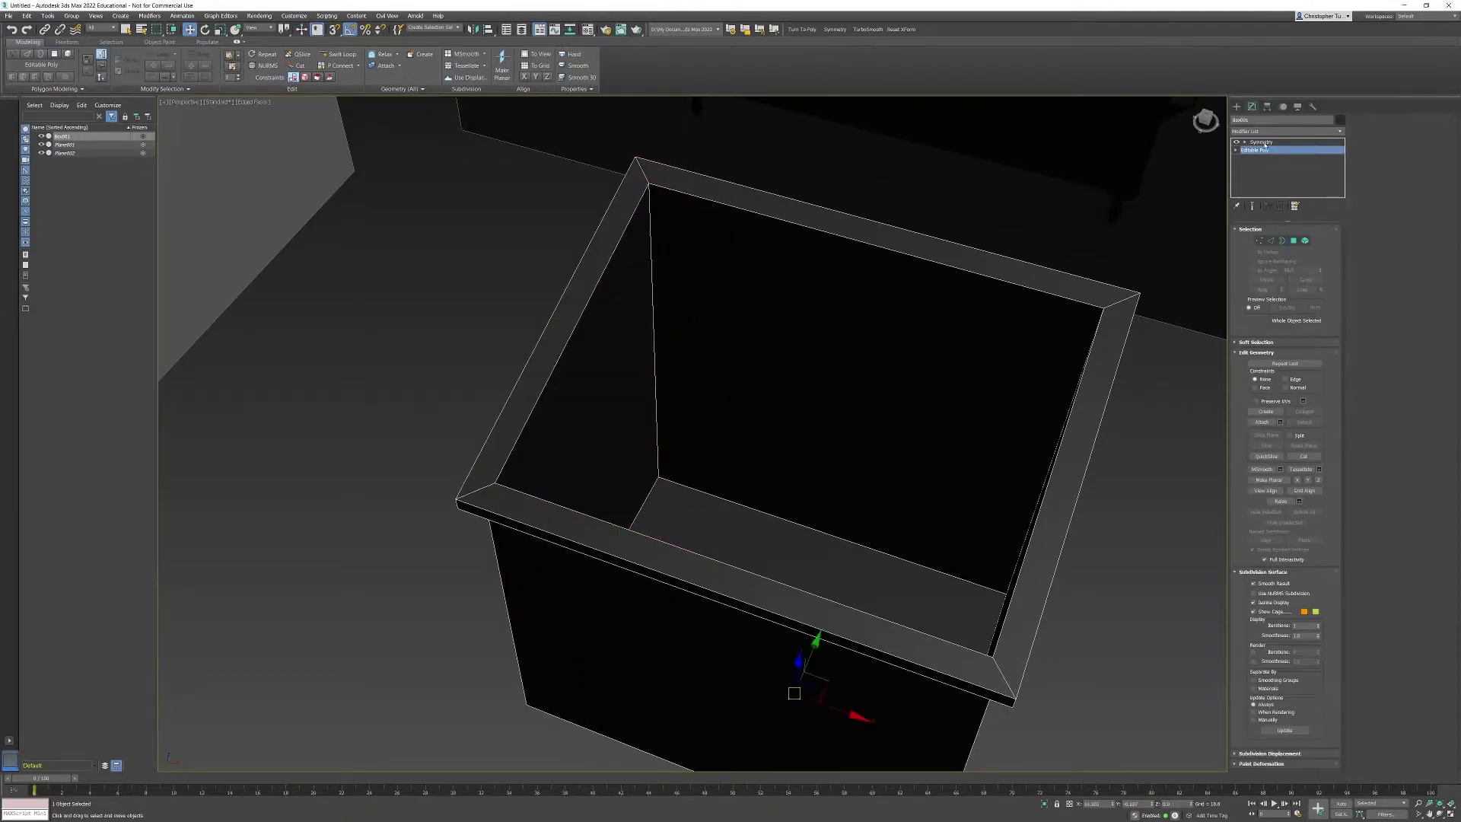
Return to the Symmetry modifier, check the mirrored body's centre seam, and convert the object to a single Editable Poly
{"action": "left_click", "coordinate": [1261, 141]}
{"action": "middle_click_drag", "start_coordinate": [663, 388], "coordinate": [723, 297], "text": "alt"}
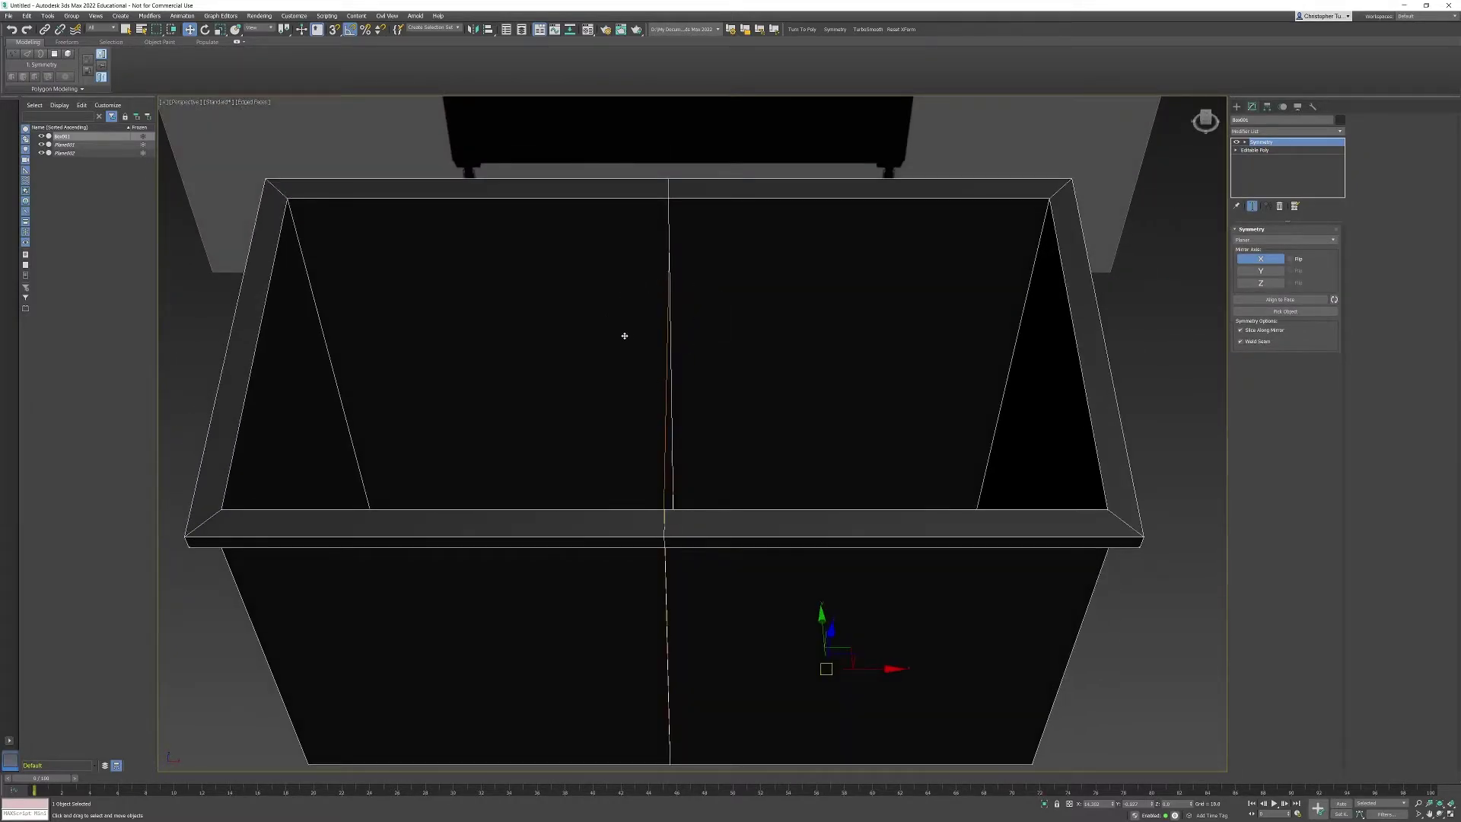
{"action": "middle_click_drag", "start_coordinate": [624, 336], "coordinate": [769, 291], "text": "alt"}
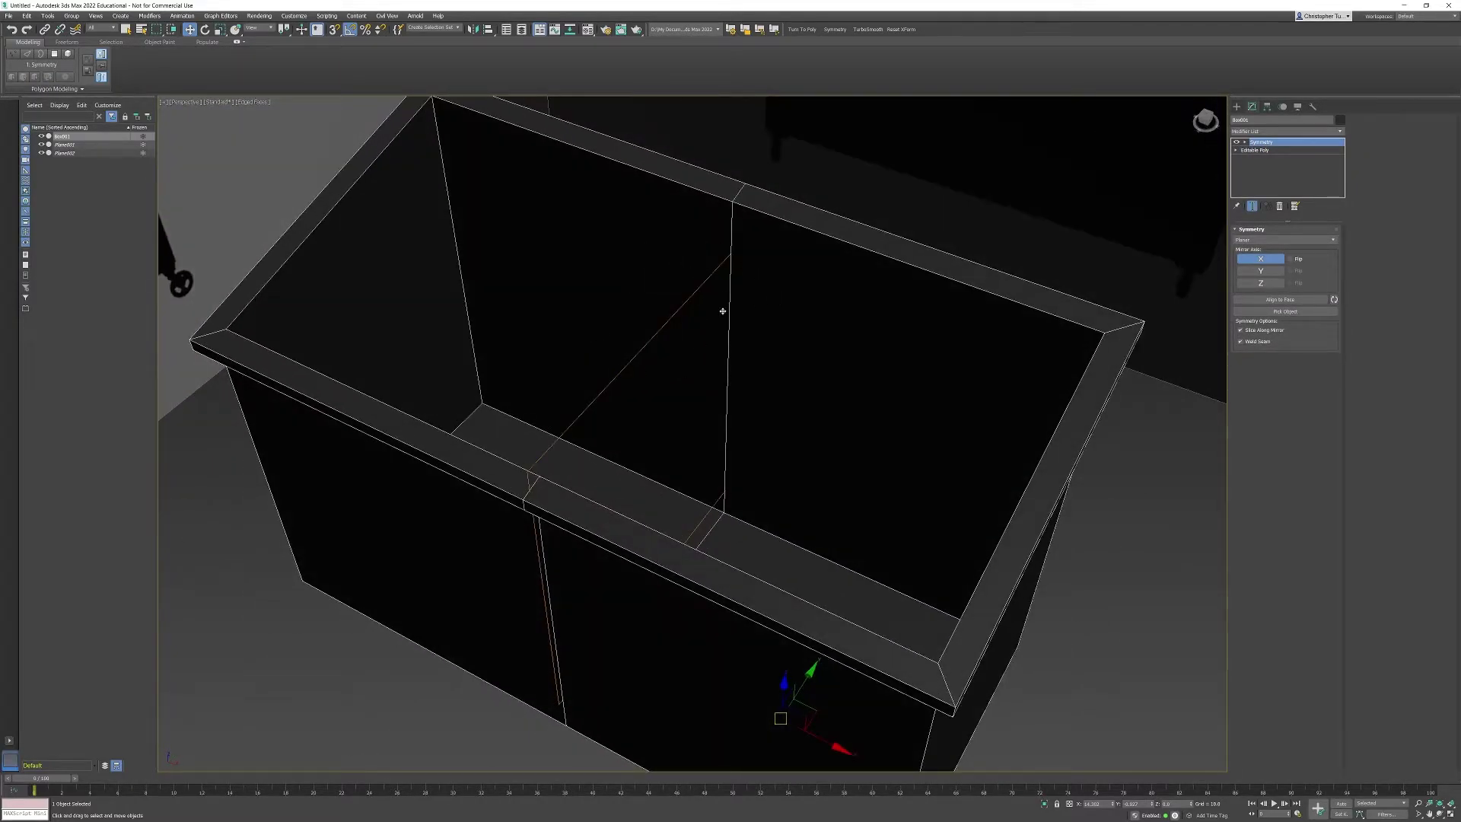
{"action": "middle_click_drag", "start_coordinate": [795, 445], "coordinate": [761, 401], "text": "alt"}
{"action": "right_click", "coordinate": [756, 398]}
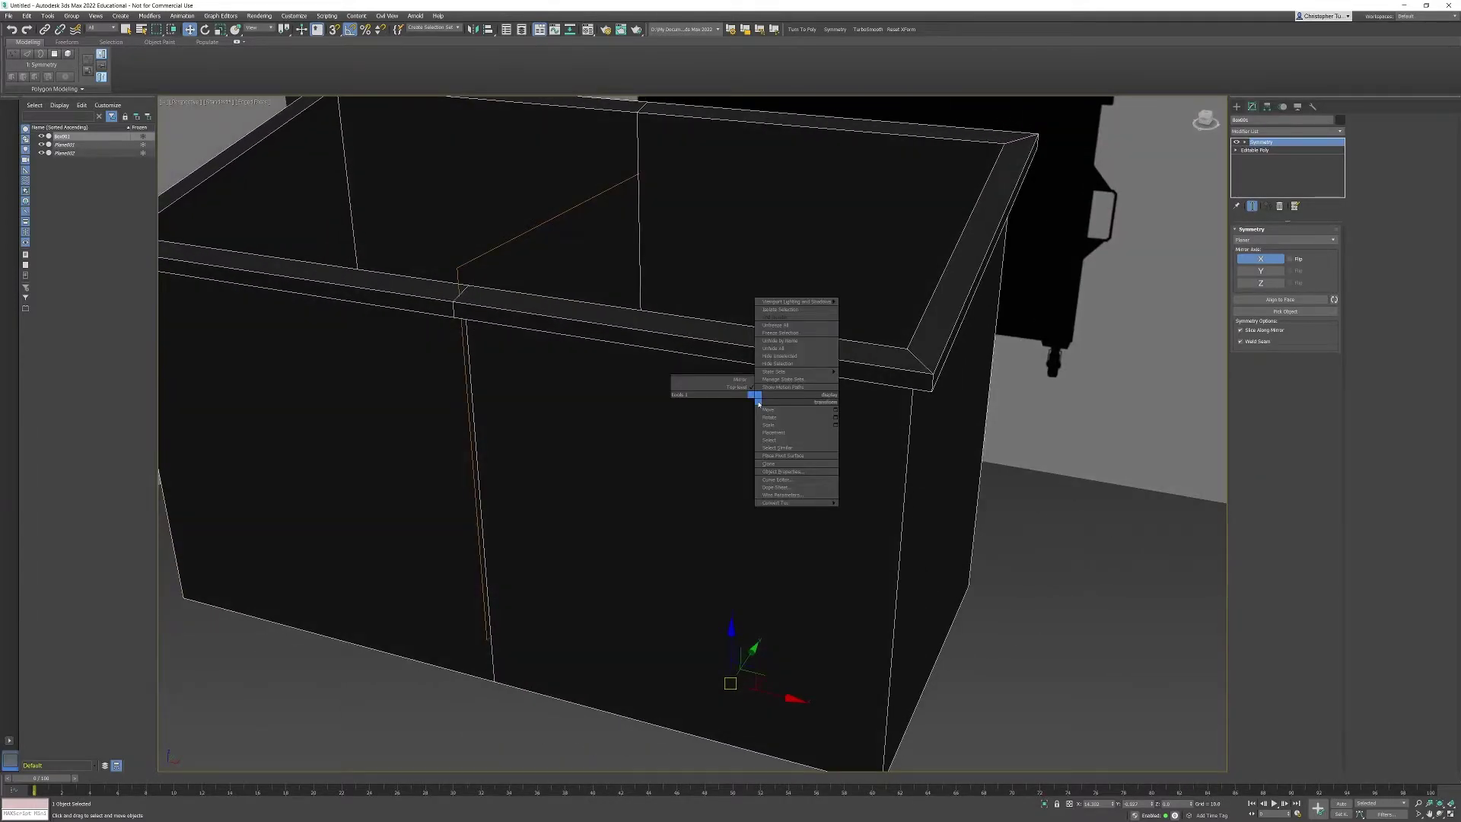
{"action": "mouse_move", "coordinate": [776, 502]}
{"action": "left_click", "coordinate": [860, 509]}
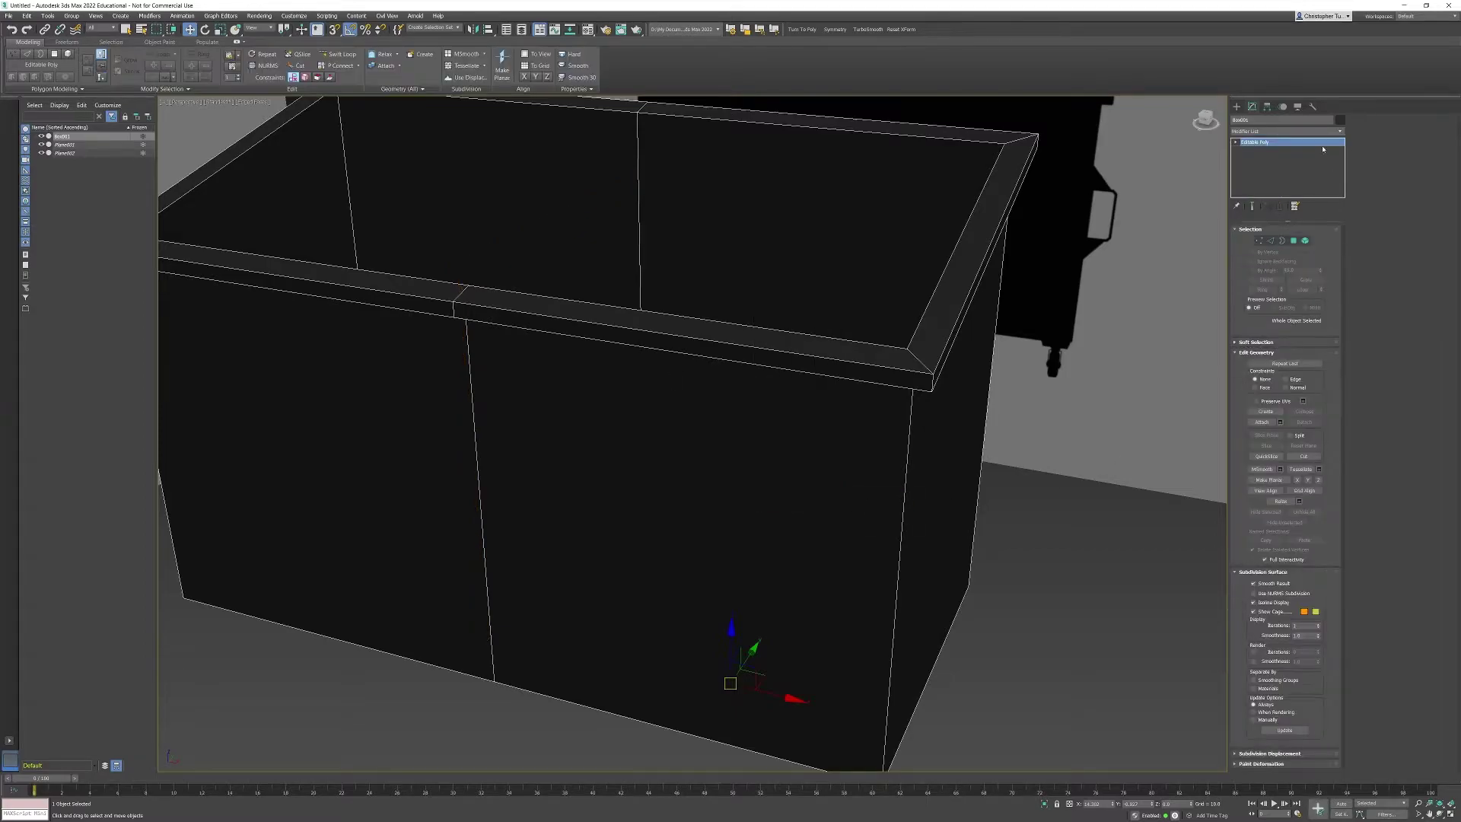
Select the edge loop running around the dumpster body's centre seam and remove it
{"action": "middle_click_drag", "start_coordinate": [780, 346], "coordinate": [838, 405]}
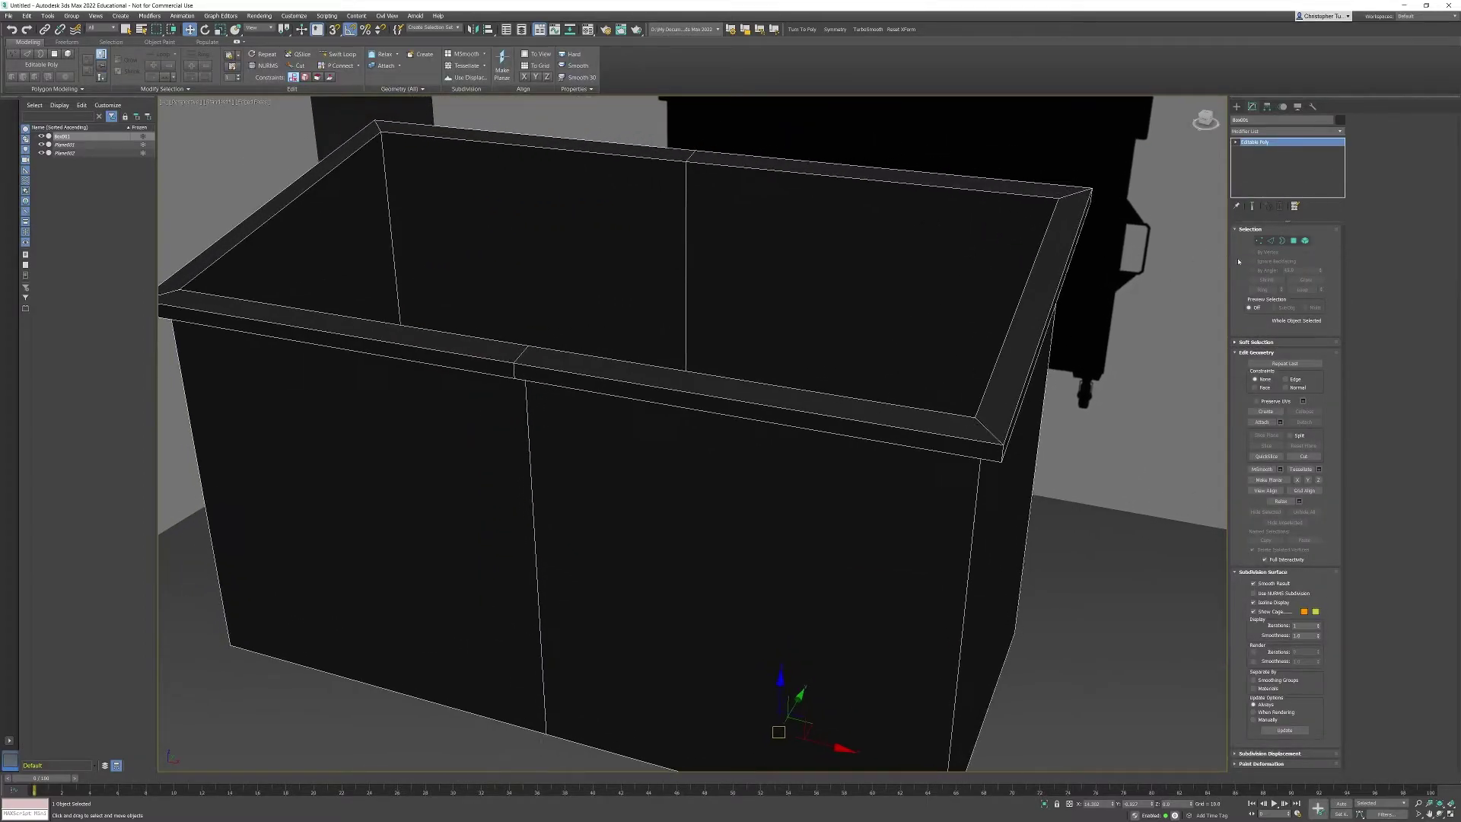
{"action": "left_click", "coordinate": [1273, 241]}
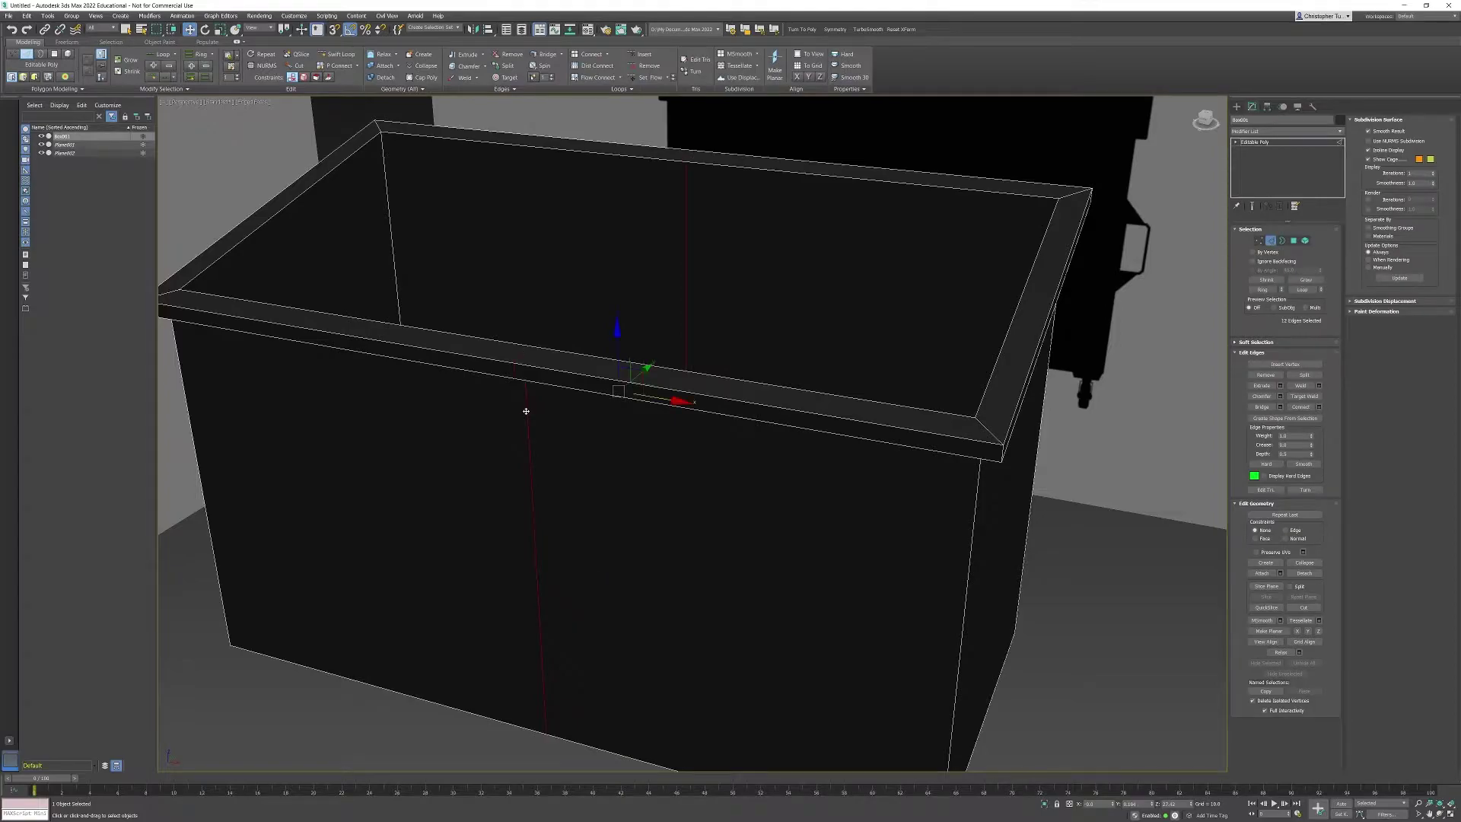
{"action": "middle_click_drag", "start_coordinate": [526, 411], "coordinate": [627, 415], "text": "alt"}
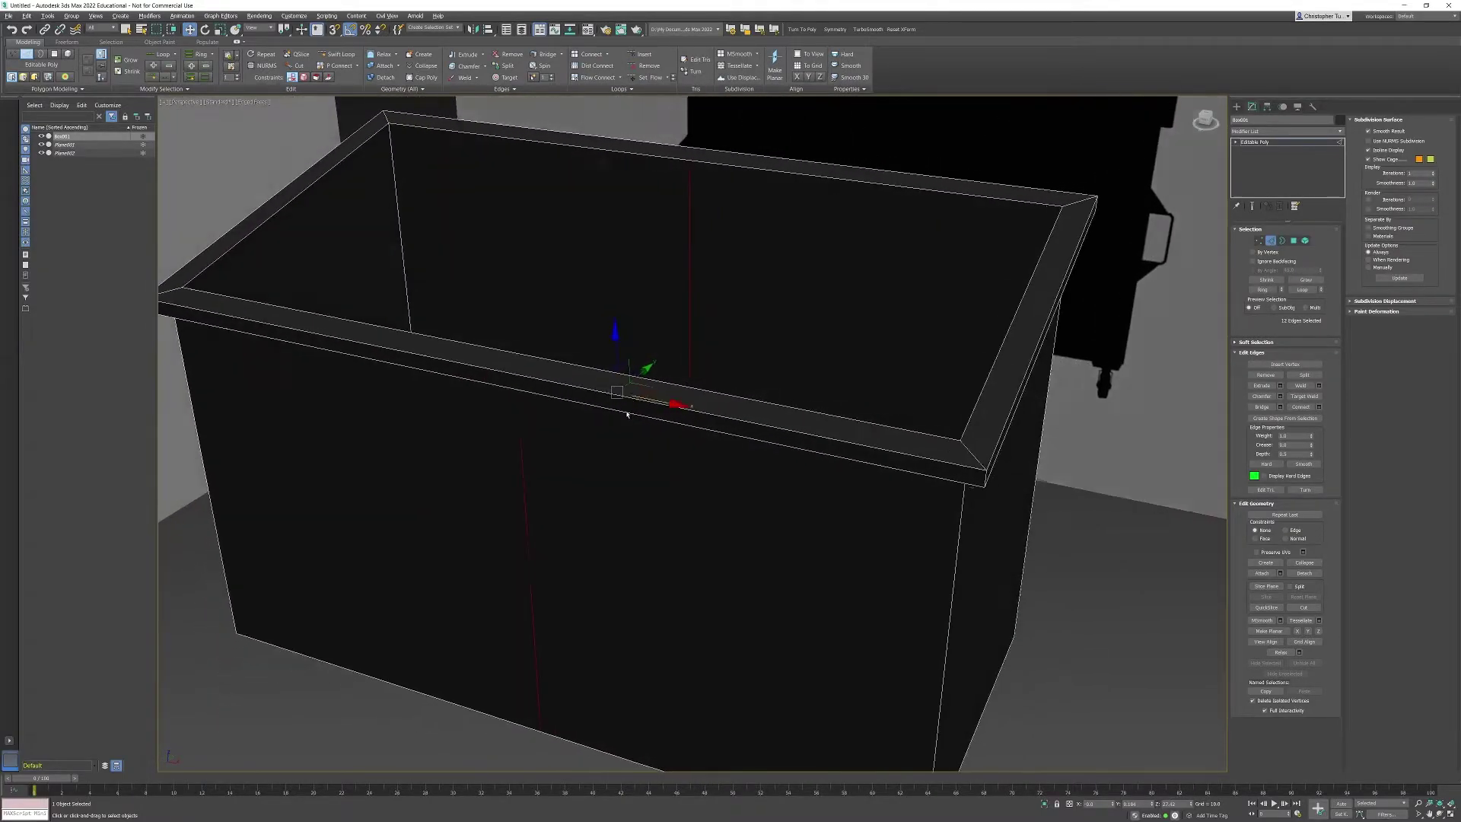
{"action": "scroll", "coordinate": [627, 415], "scroll_direction": "down", "scroll_amount": 3}
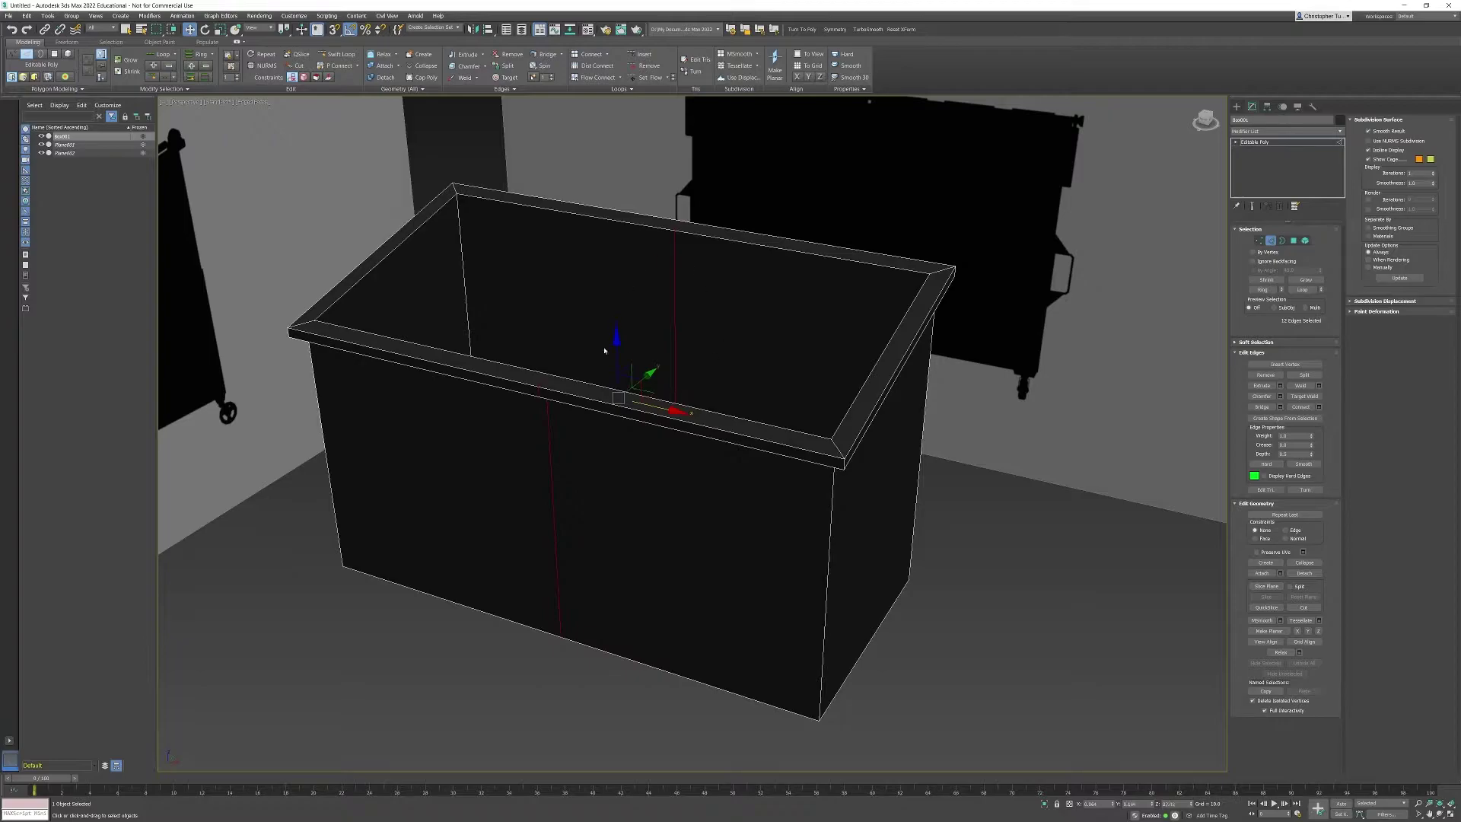
{"action": "left_click", "coordinate": [1265, 376]}
Examine the raised bands on the side silhouette in the Right view with see-through display on, then turn see-through off
{"action": "key", "text": "alt+x"}
{"action": "key", "text": "r"}
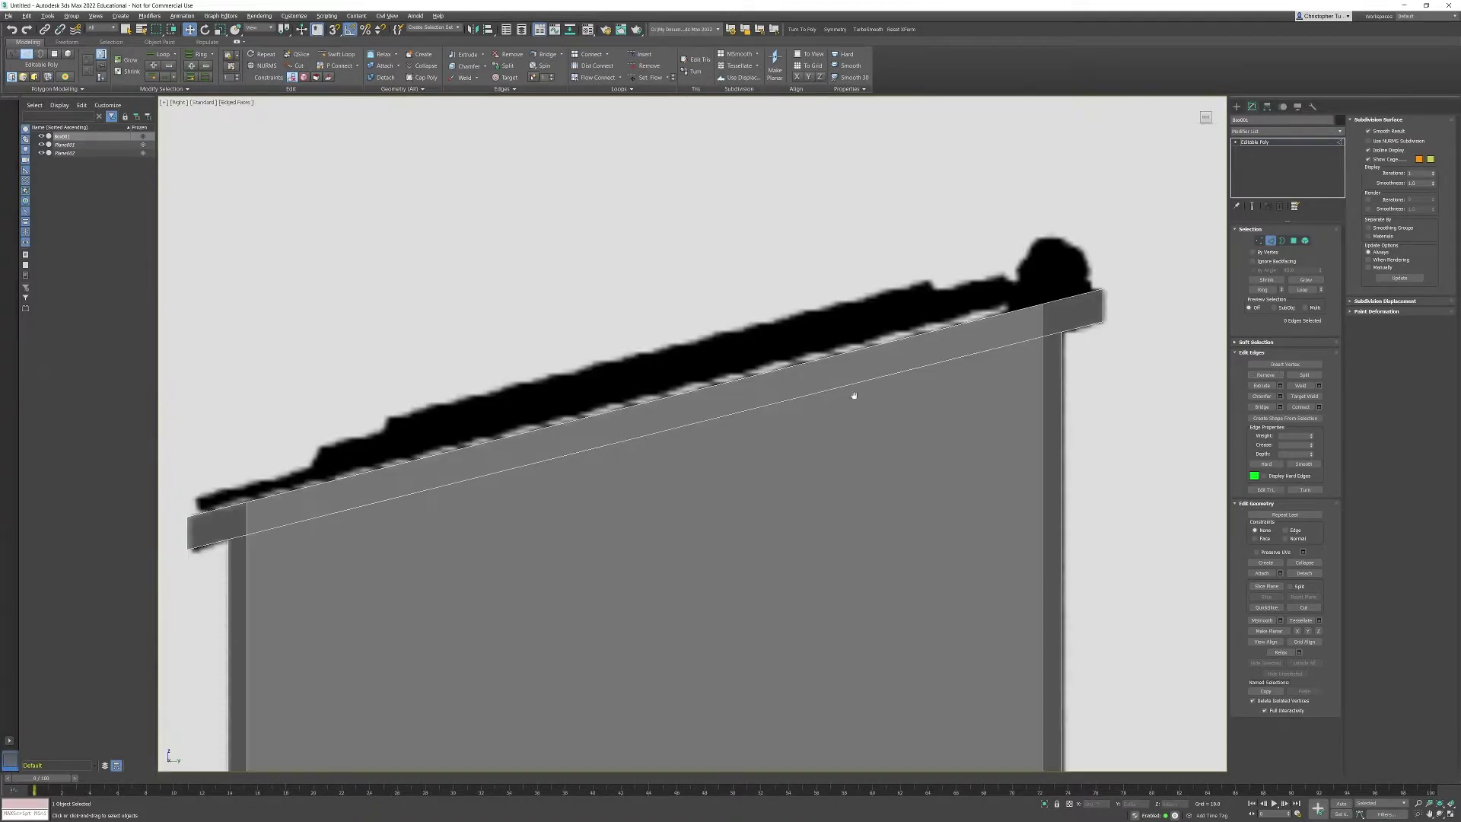
{"action": "middle_click_drag", "start_coordinate": [609, 681], "coordinate": [784, 277]}
{"action": "middle_click_drag", "start_coordinate": [451, 533], "coordinate": [636, 198]}
{"action": "scroll", "coordinate": [576, 223], "scroll_direction": "down", "scroll_amount": 2}
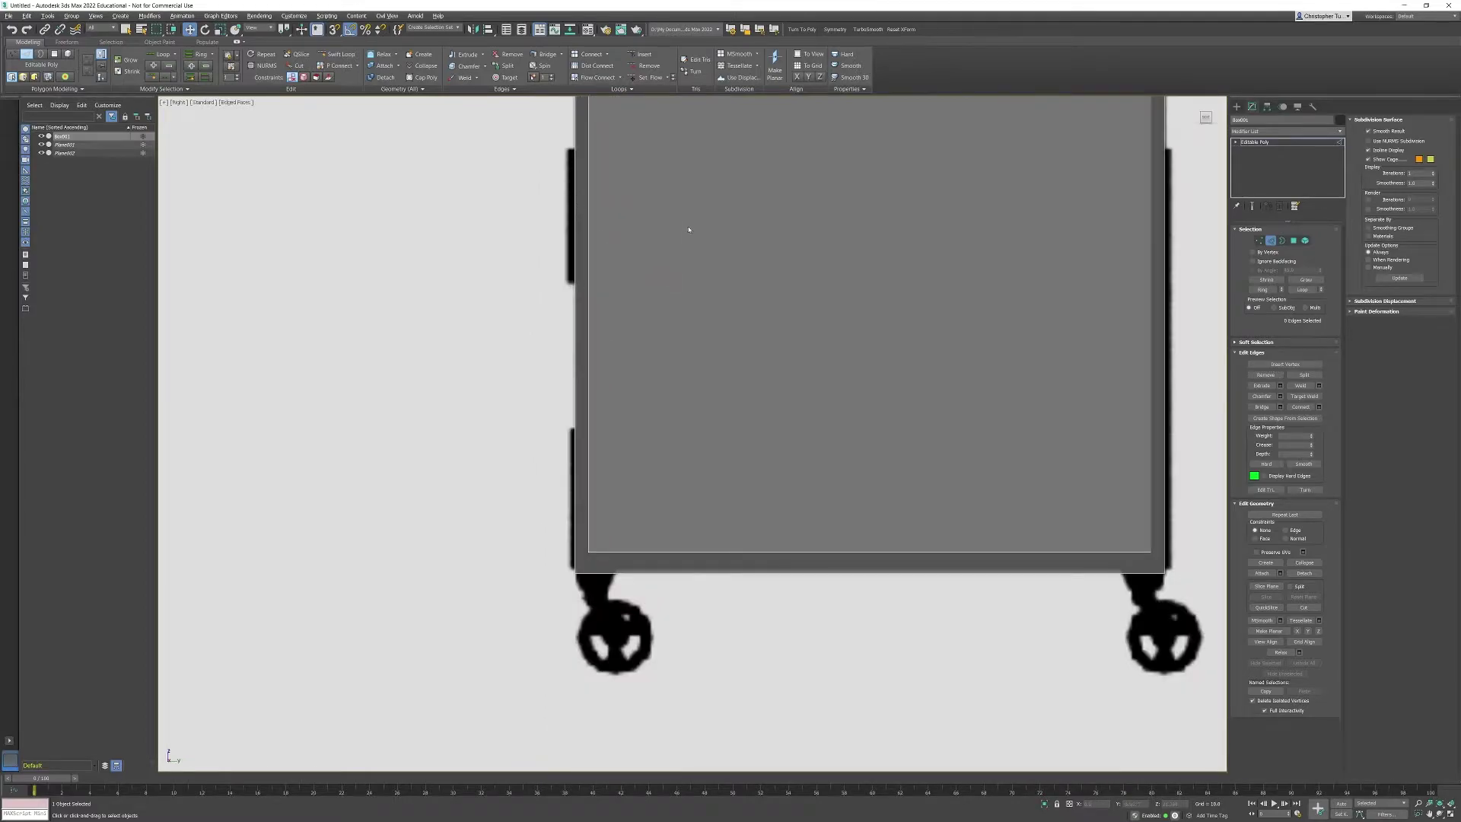
{"action": "middle_click_drag", "start_coordinate": [1193, 188], "coordinate": [914, 286]}
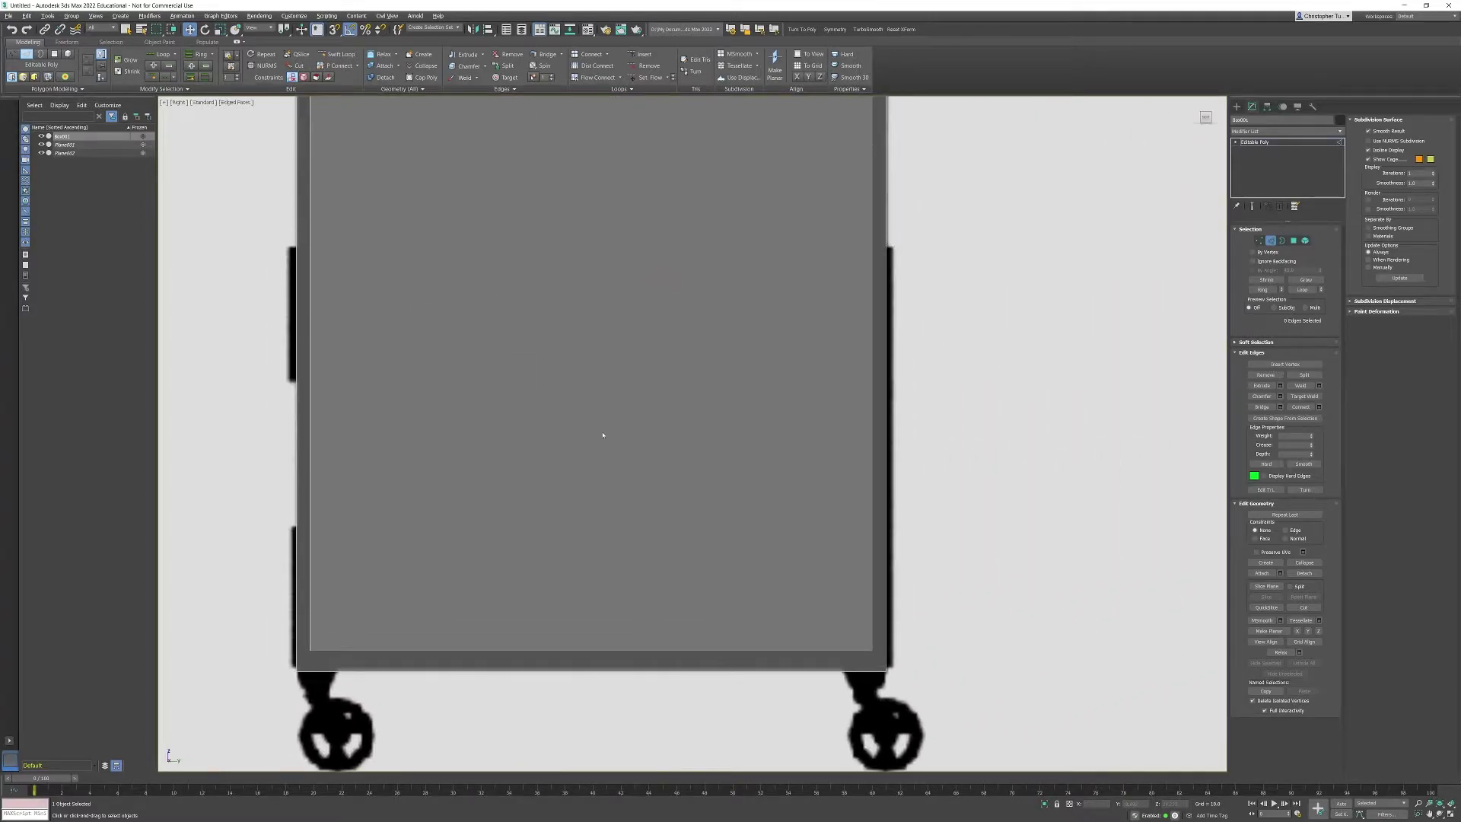
{"action": "middle_click_drag", "start_coordinate": [603, 434], "coordinate": [753, 528]}
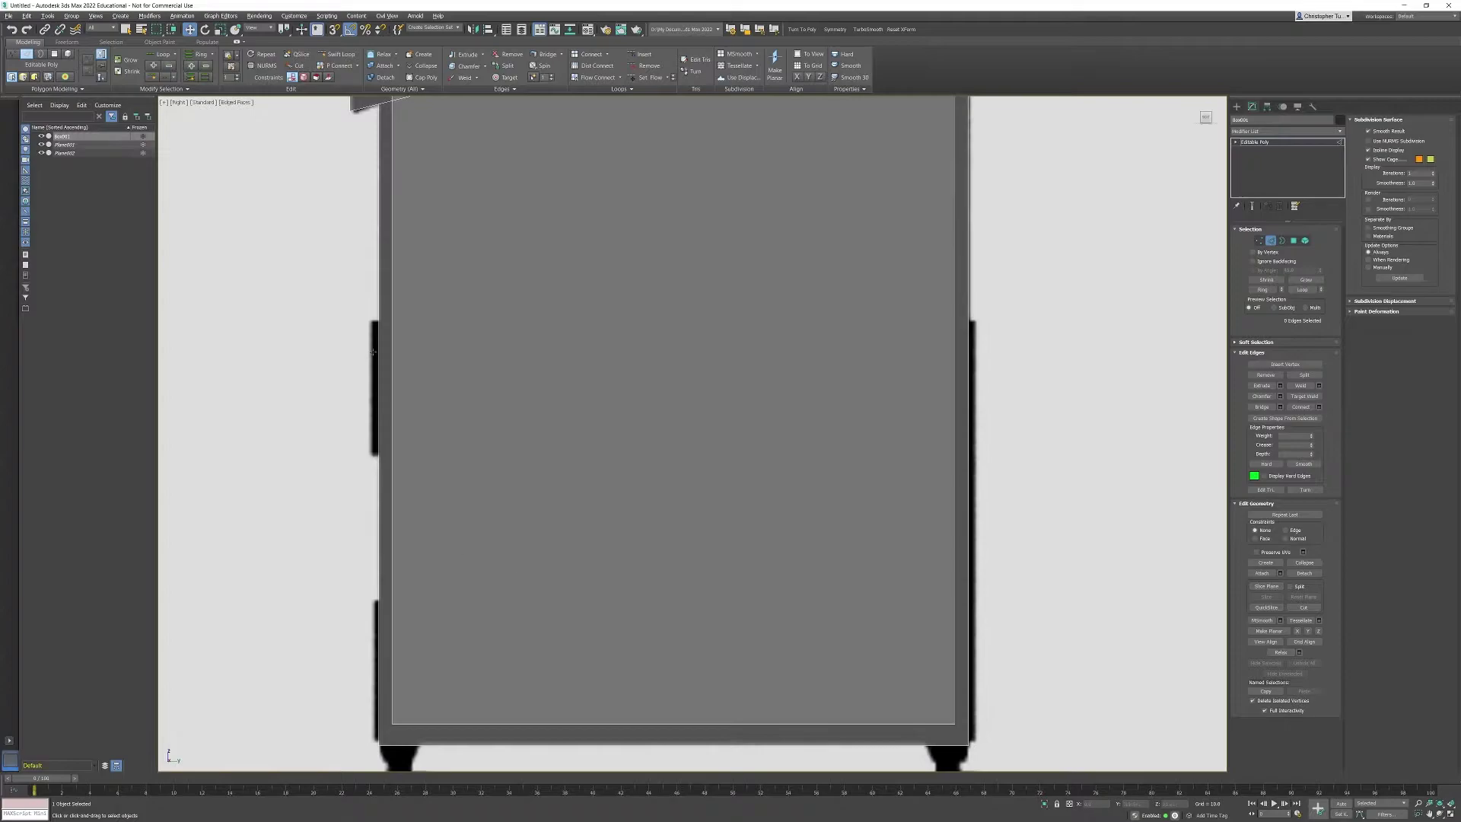
{"action": "middle_click_drag", "start_coordinate": [360, 462], "coordinate": [207, 414]}
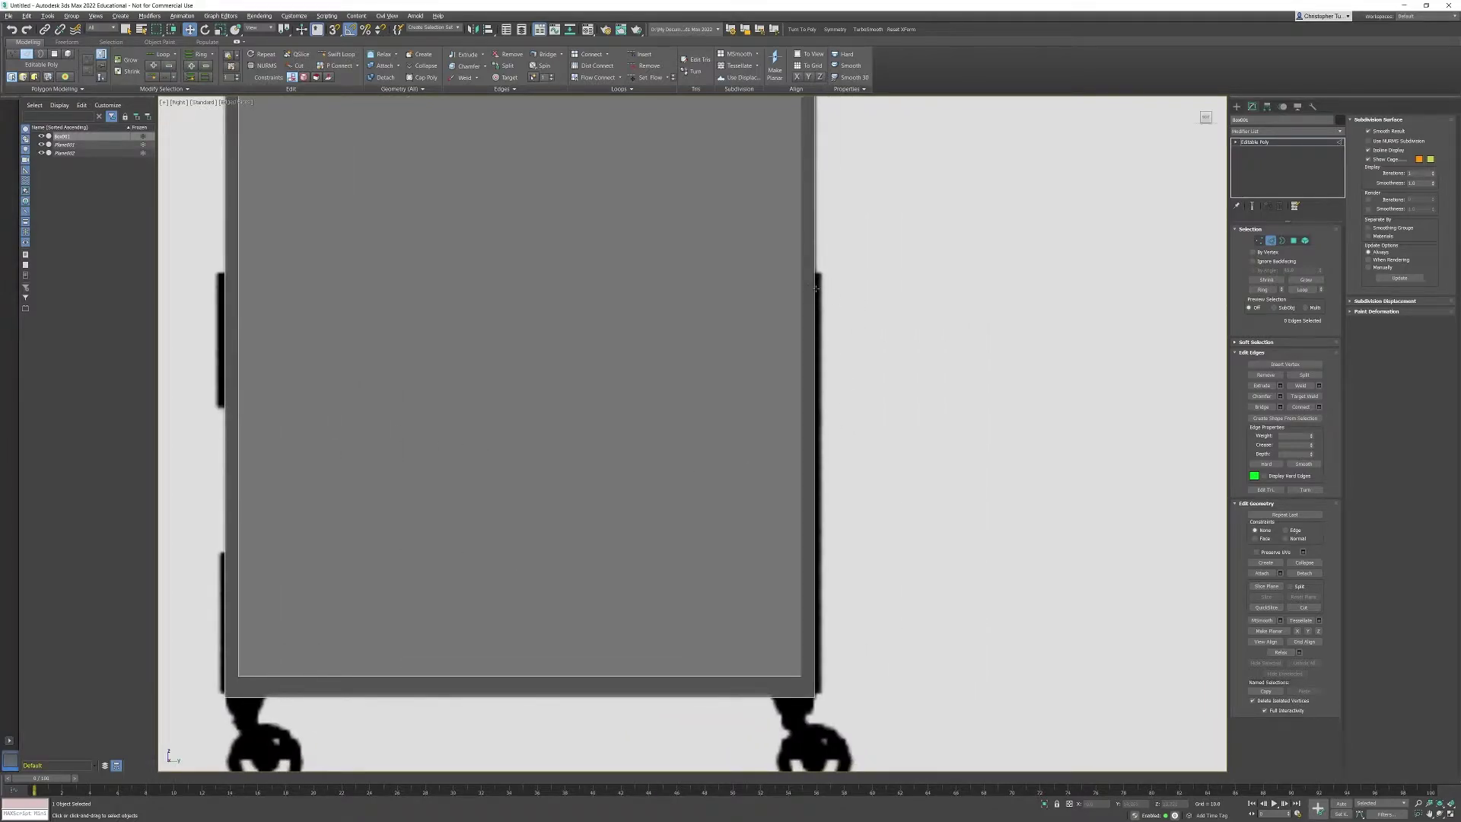
{"action": "key", "text": "alt+w"}
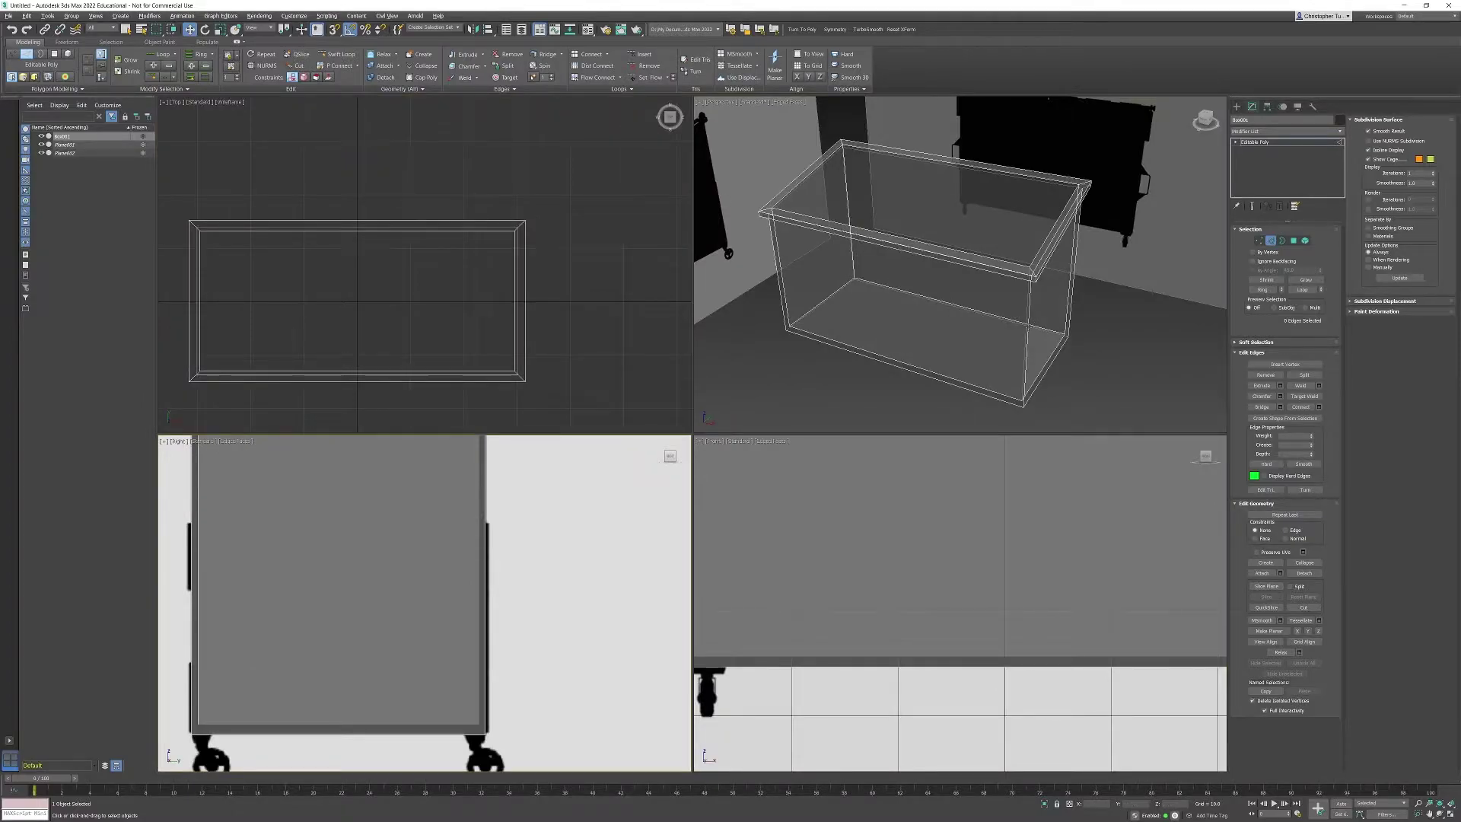
{"action": "key", "text": "alt+x"}
Ring-select the body's vertical corner edges and connect them with a horizontal edge loop around the outer walls
{"action": "left_click", "coordinate": [1027, 344]}
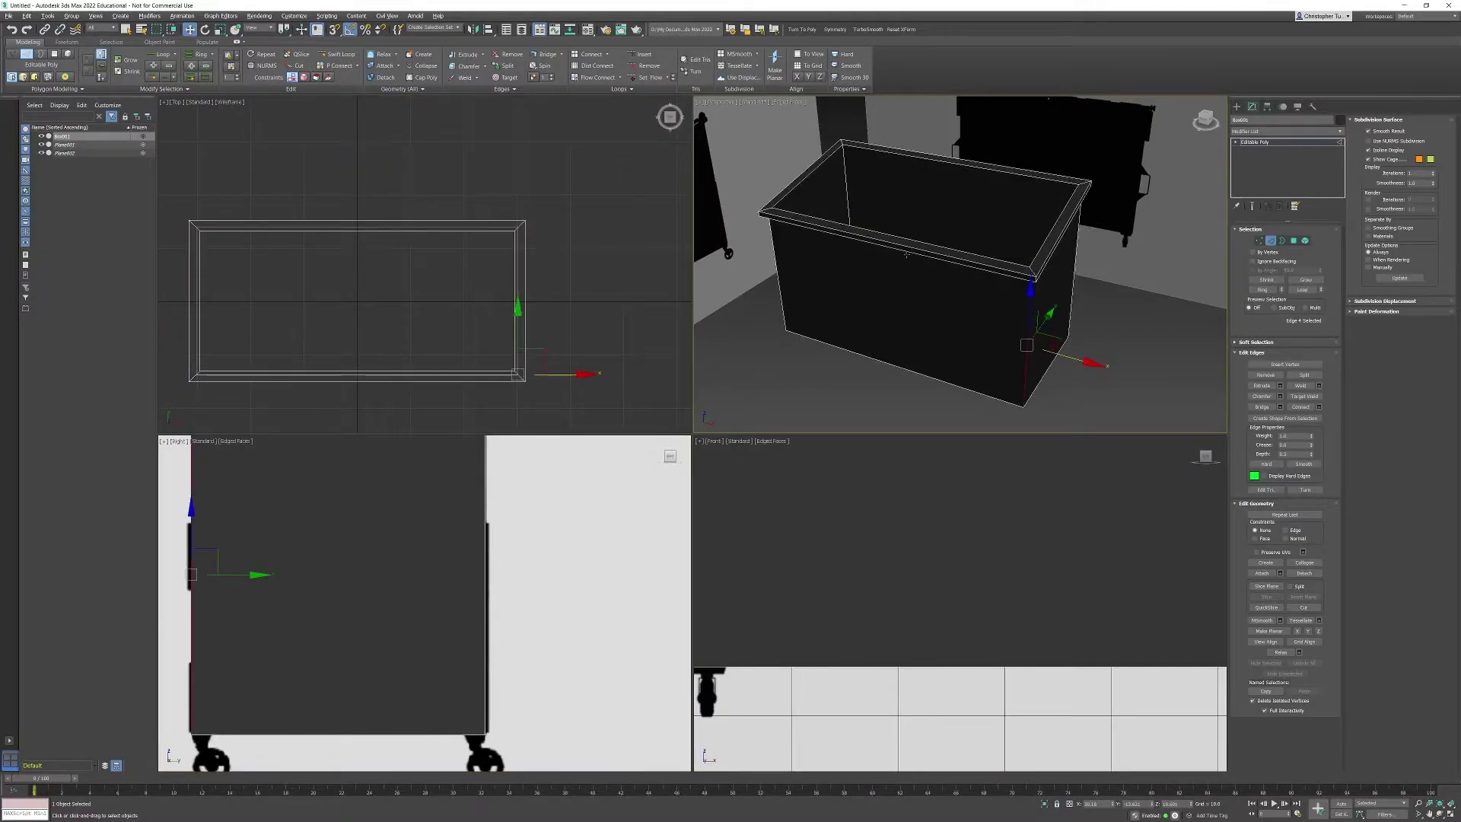
{"action": "left_click", "coordinate": [1262, 289]}
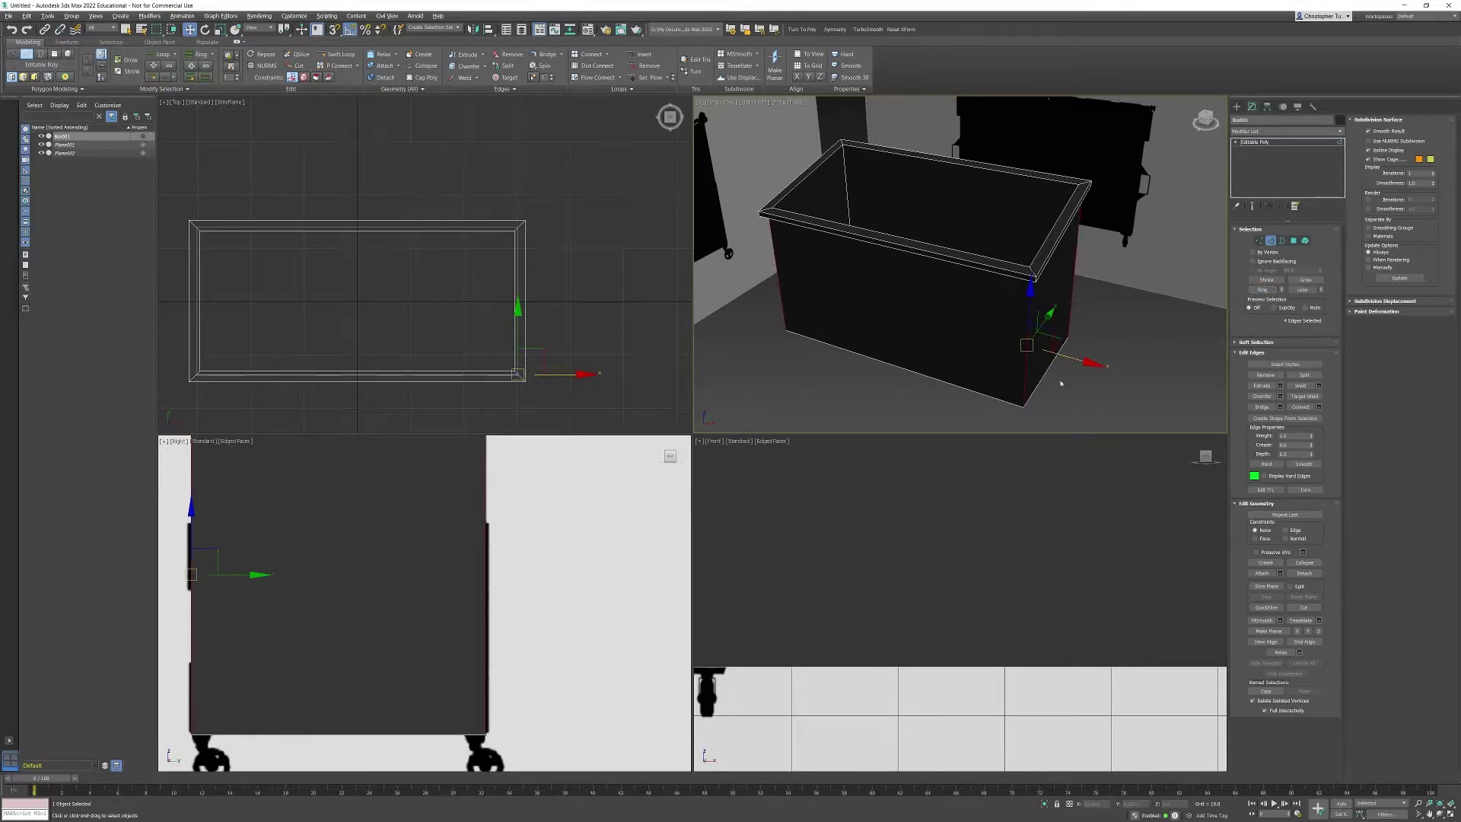
{"action": "left_click", "coordinate": [1319, 407]}
{"action": "left_click", "coordinate": [965, 309]}
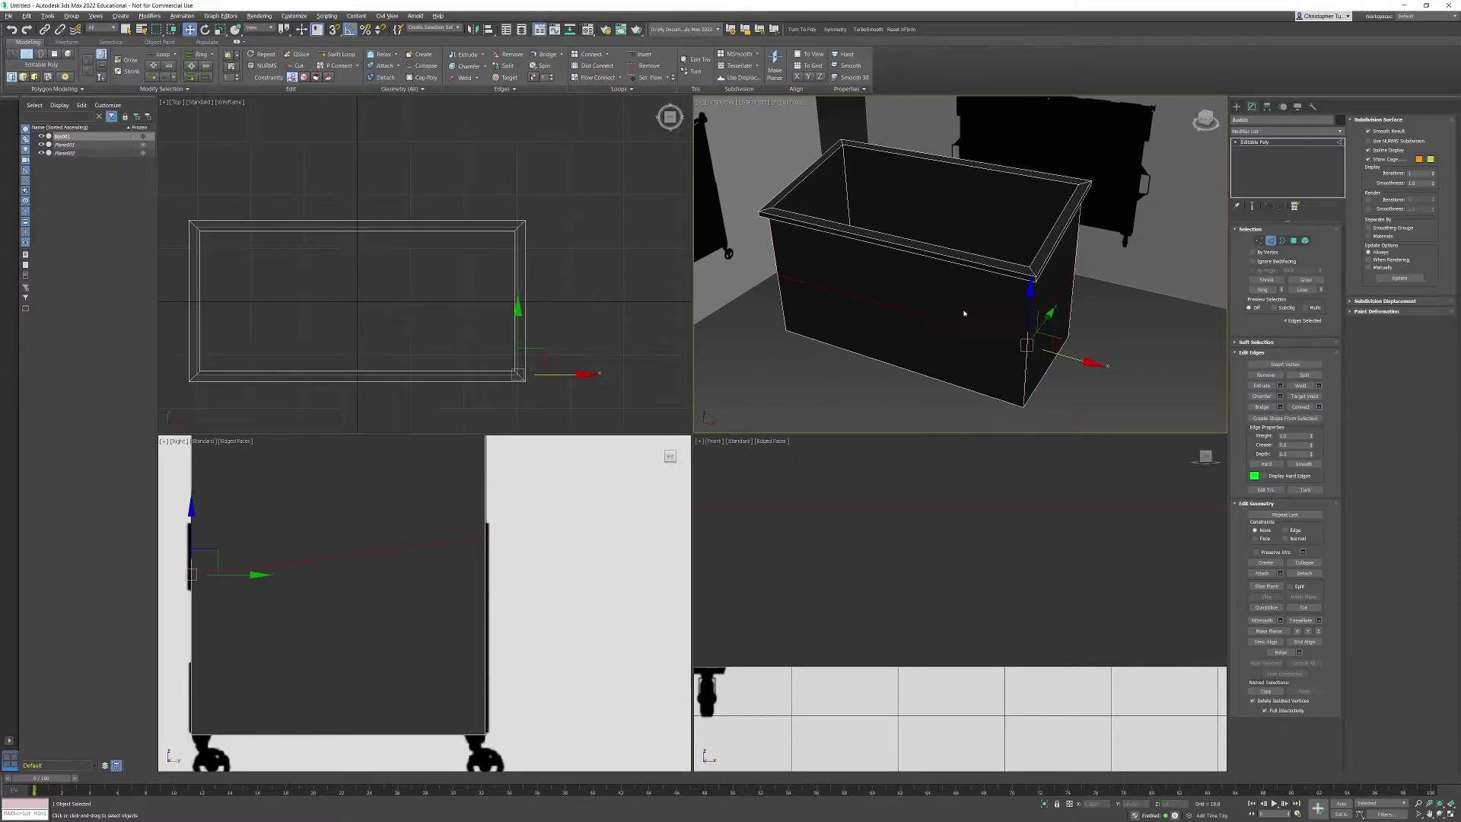
Flatten the new edge loop in the Right view and raise it to the upper edge of the silhouette's upper band
{"action": "key", "text": "alt+w"}
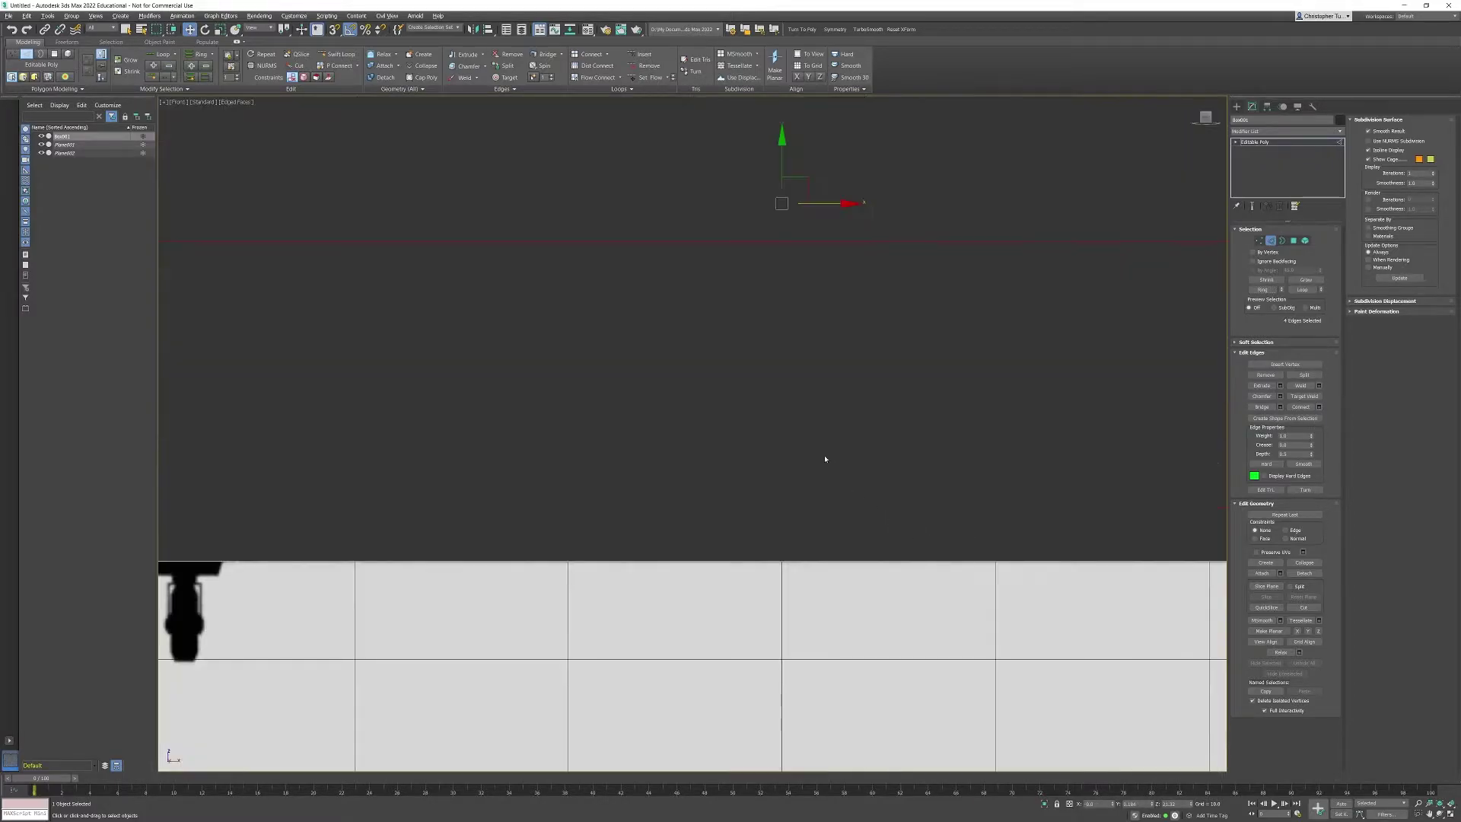
{"action": "scroll", "coordinate": [822, 465], "scroll_direction": "down", "scroll_amount": 5}
{"action": "scroll", "coordinate": [774, 403], "scroll_direction": "up", "scroll_amount": 5}
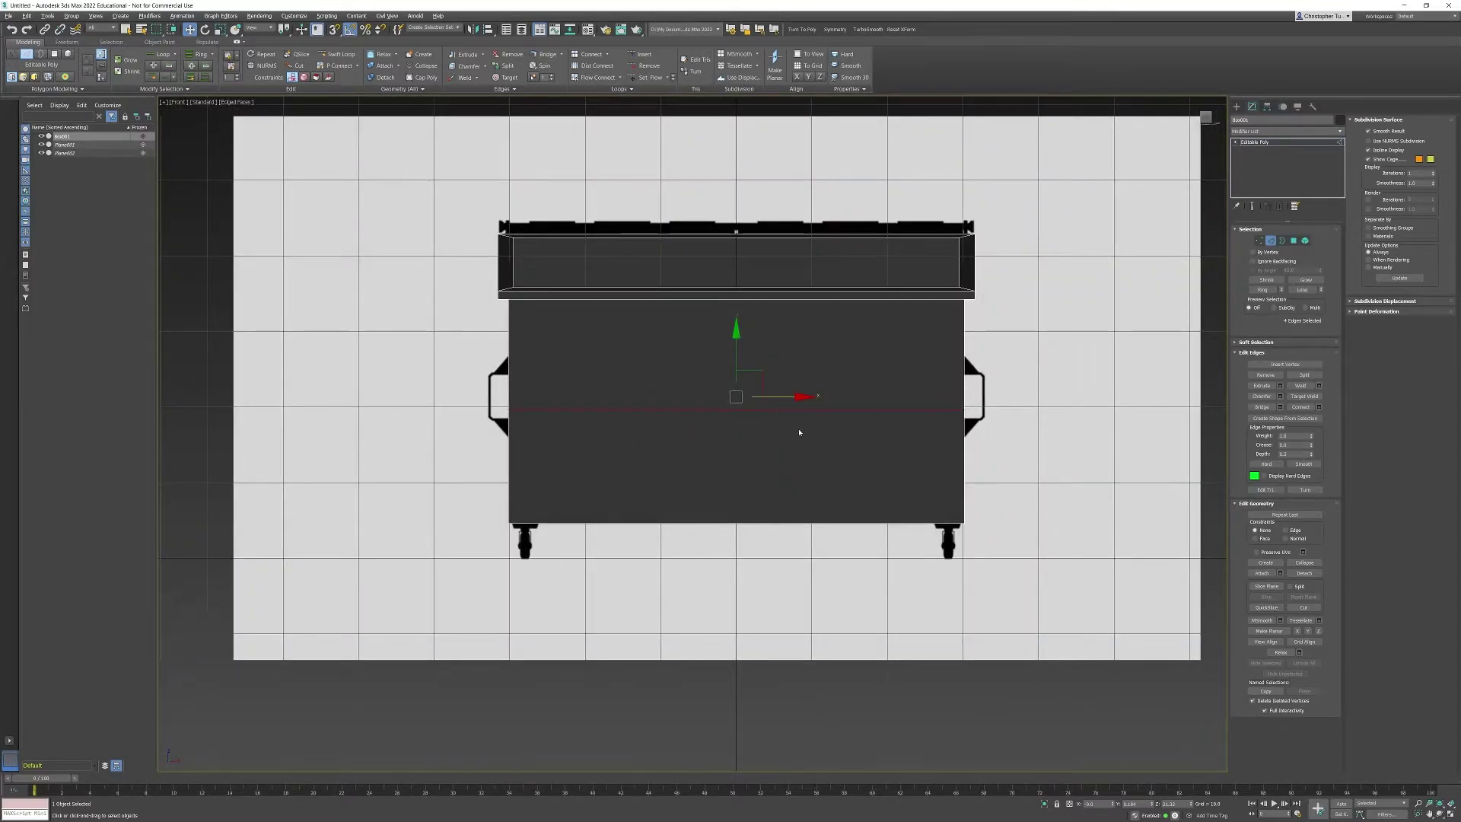
{"action": "key", "text": "r"}
{"action": "middle_click_drag", "start_coordinate": [867, 403], "coordinate": [983, 363]}
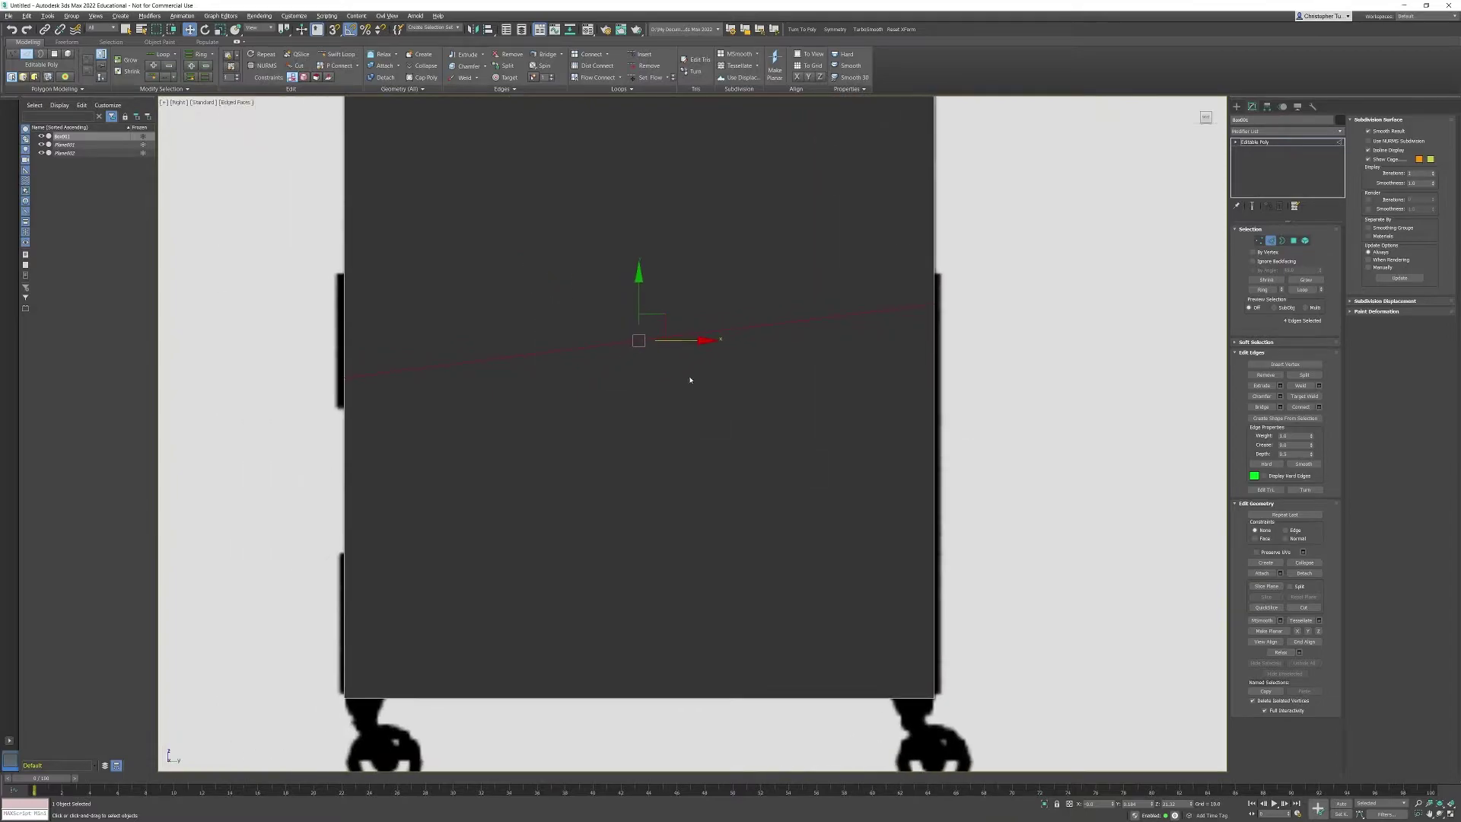
{"action": "scroll", "coordinate": [583, 455], "scroll_direction": "down", "scroll_amount": 2}
{"action": "middle_click_drag", "start_coordinate": [874, 385], "coordinate": [898, 402]}
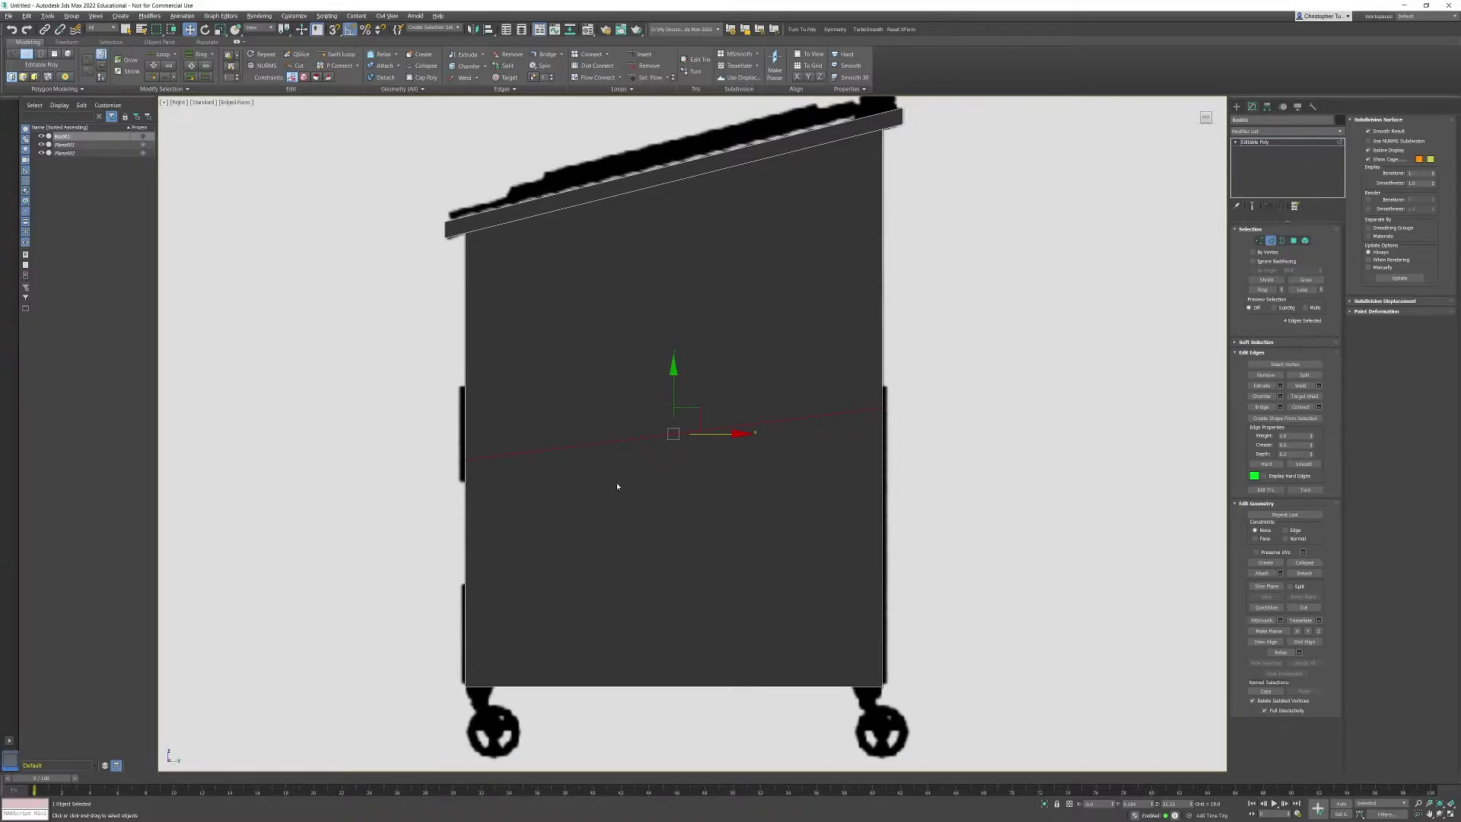
{"action": "left_click", "coordinate": [1319, 631]}
{"action": "left_click_drag", "start_coordinate": [672, 368], "coordinate": [678, 321]}
Connect the vertical edges below the loop with a second horizontal loop placed at the upper band's lower edge
{"action": "middle_click_drag", "start_coordinate": [970, 526], "coordinate": [991, 478]}
{"action": "left_click", "coordinate": [484, 401]}
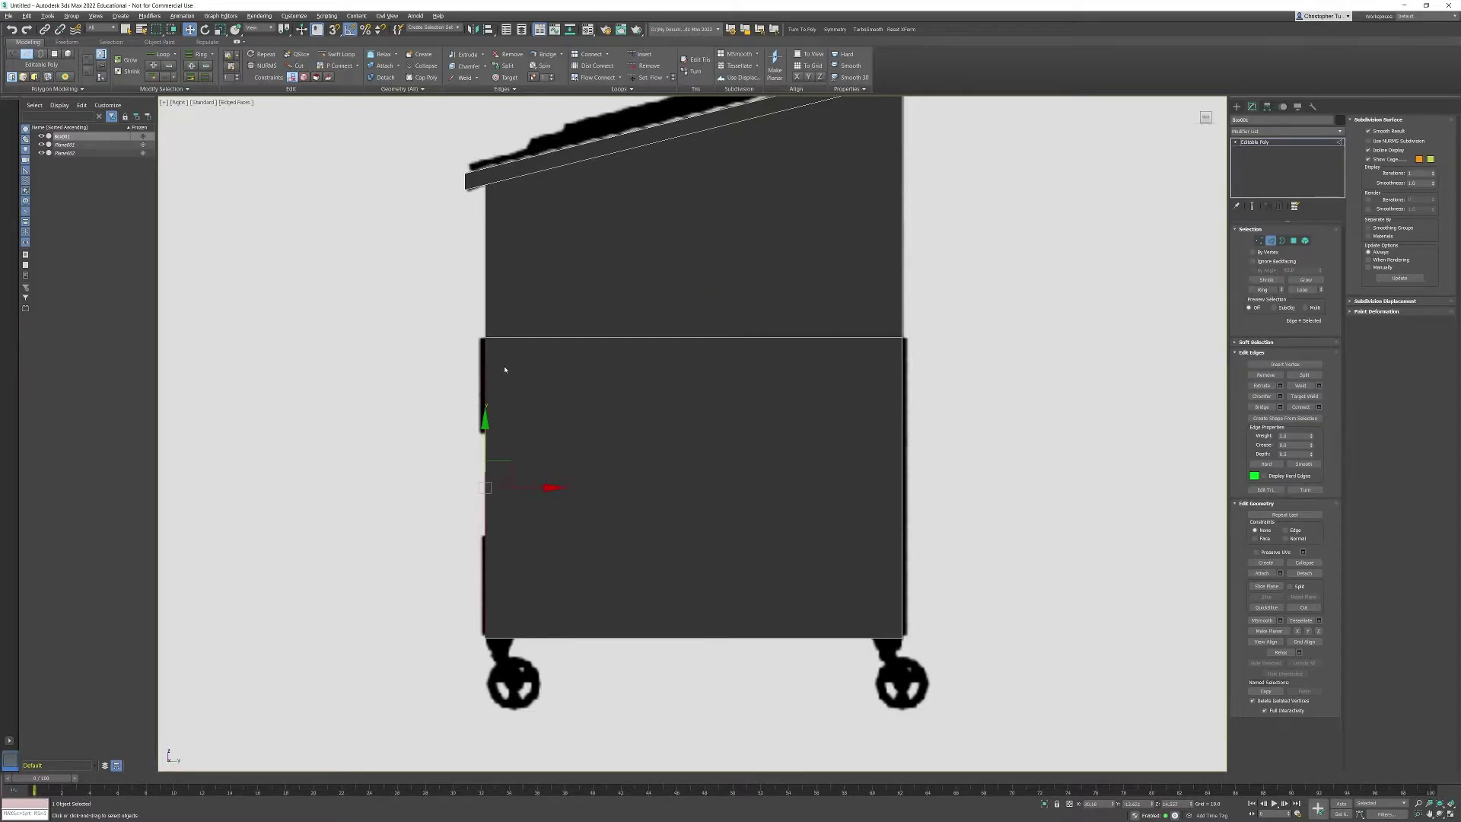
{"action": "left_click", "coordinate": [1262, 289]}
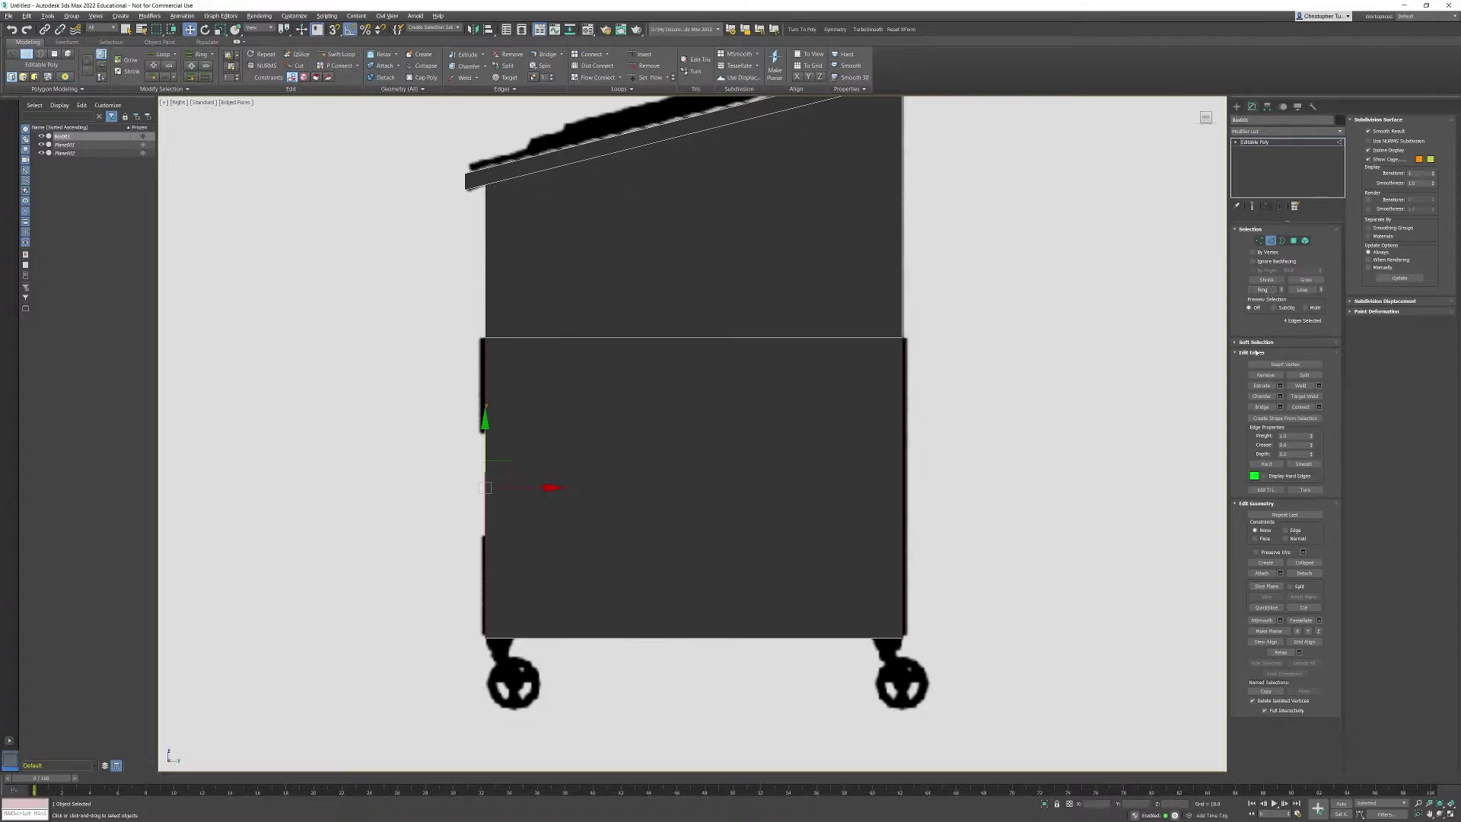
{"action": "left_click", "coordinate": [1301, 408]}
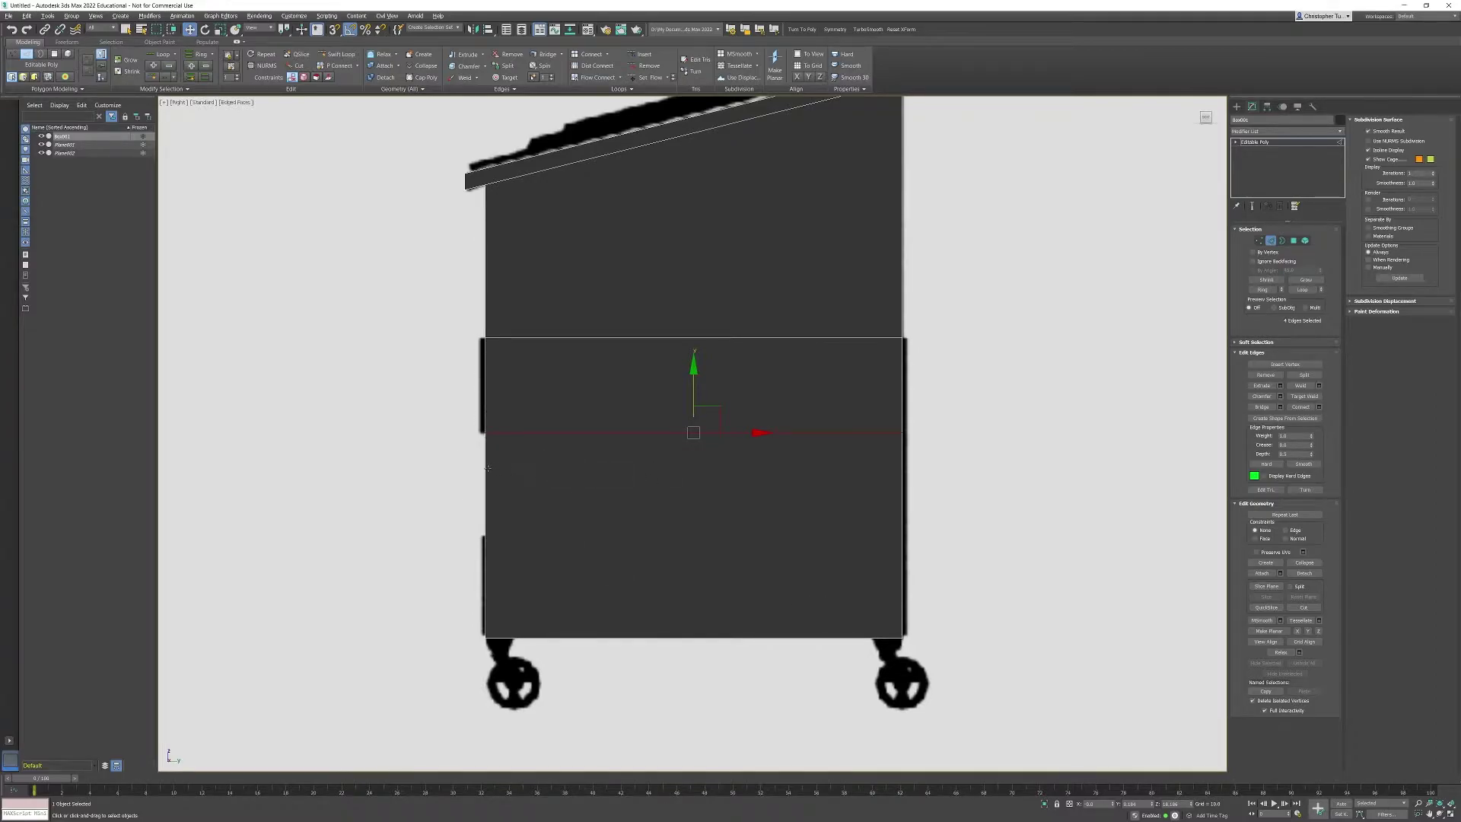
Ring-select the lowest vertical edges and connect them with a third loop at the lower band's upper edge
{"action": "left_click", "coordinate": [487, 468]}
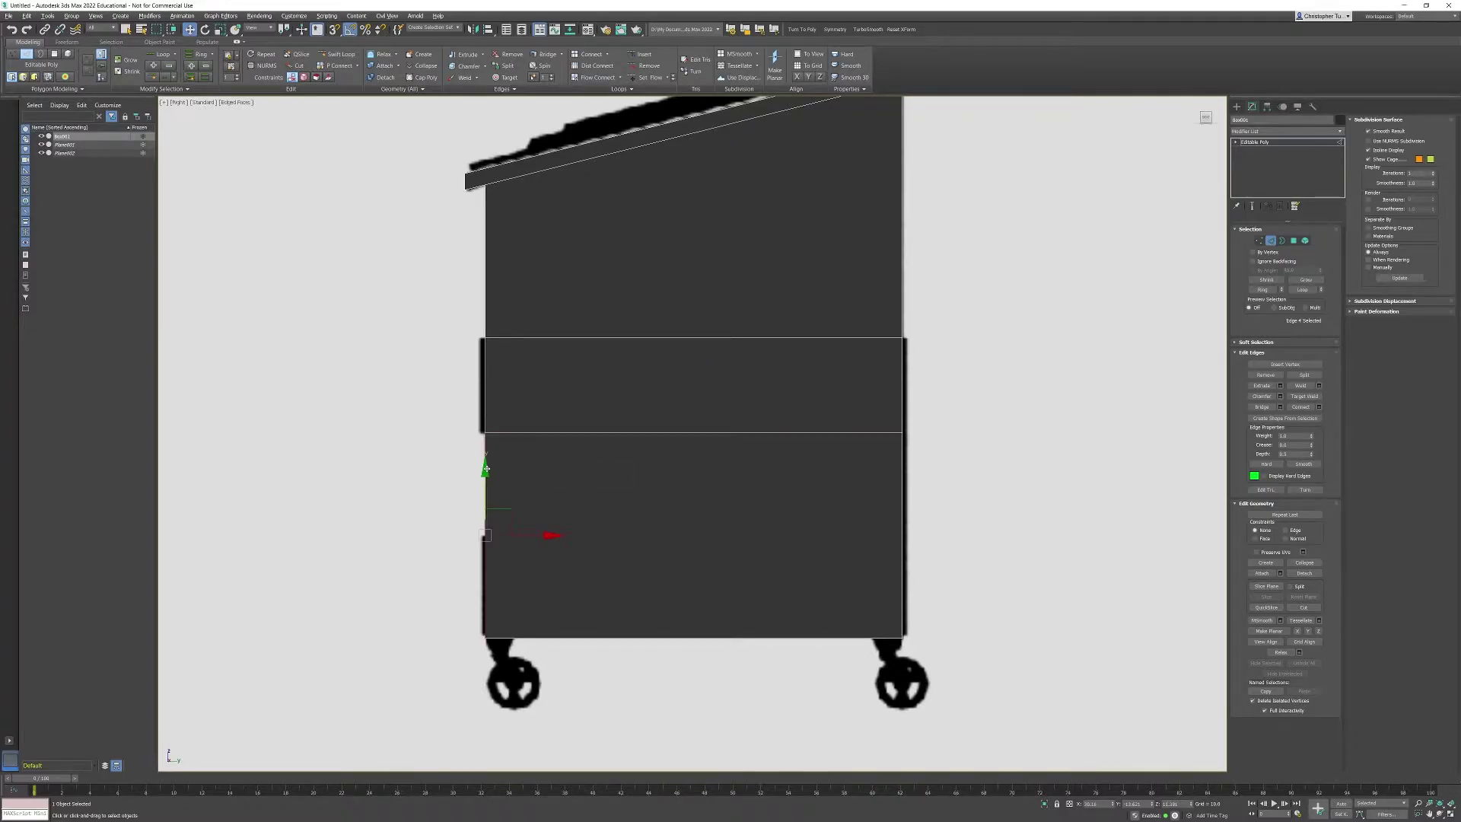
{"action": "left_click", "coordinate": [1262, 289]}
{"action": "key", "text": "4"}
{"action": "key", "text": "alt+w"}
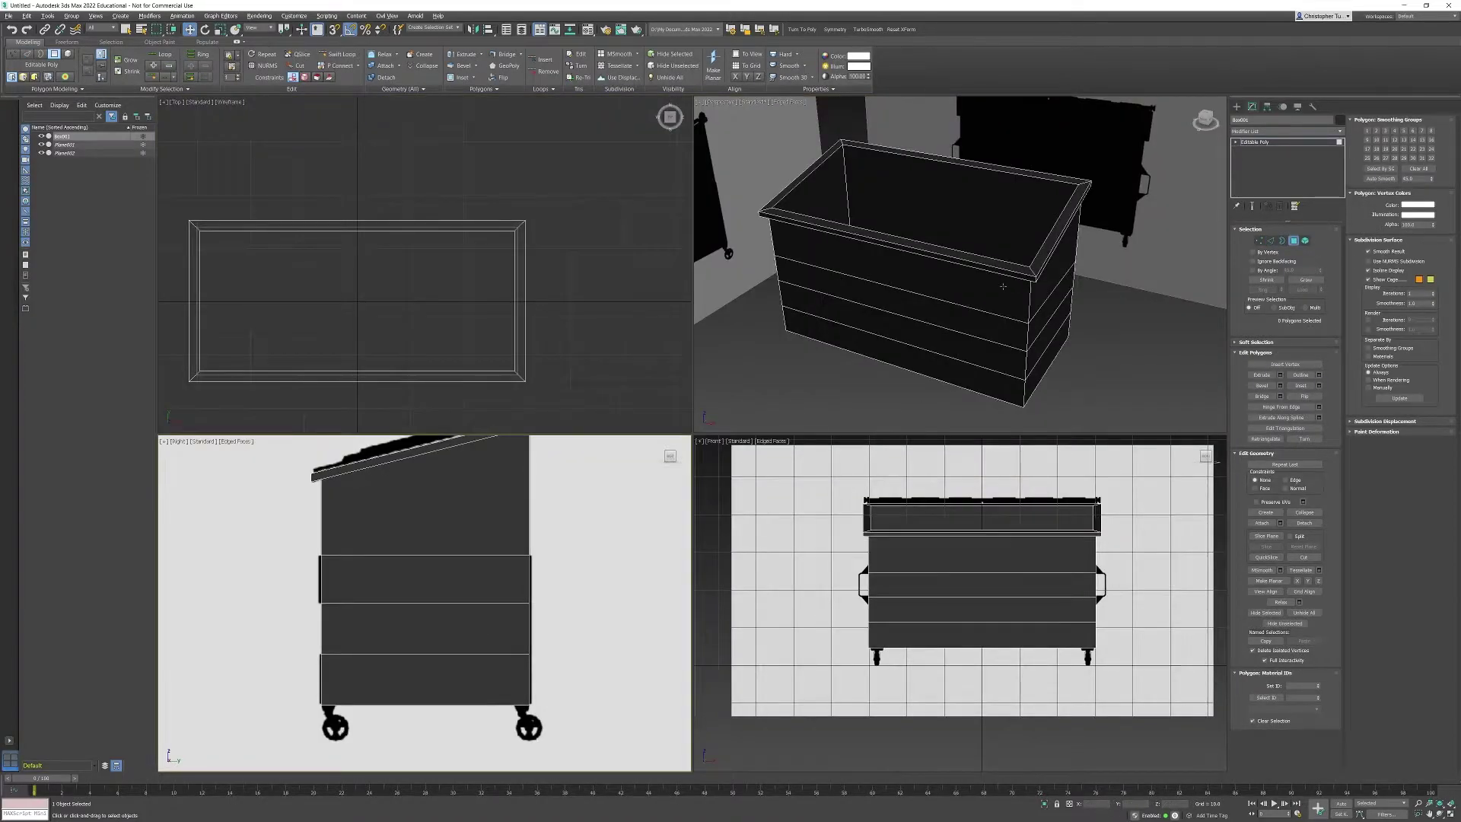
Select the upper and lower band polygons on the dumpster's front side
{"action": "key", "text": "alt+w"}
{"action": "middle_click_drag", "start_coordinate": [956, 383], "coordinate": [708, 408], "text": "alt"}
{"action": "left_click", "coordinate": [694, 409]}
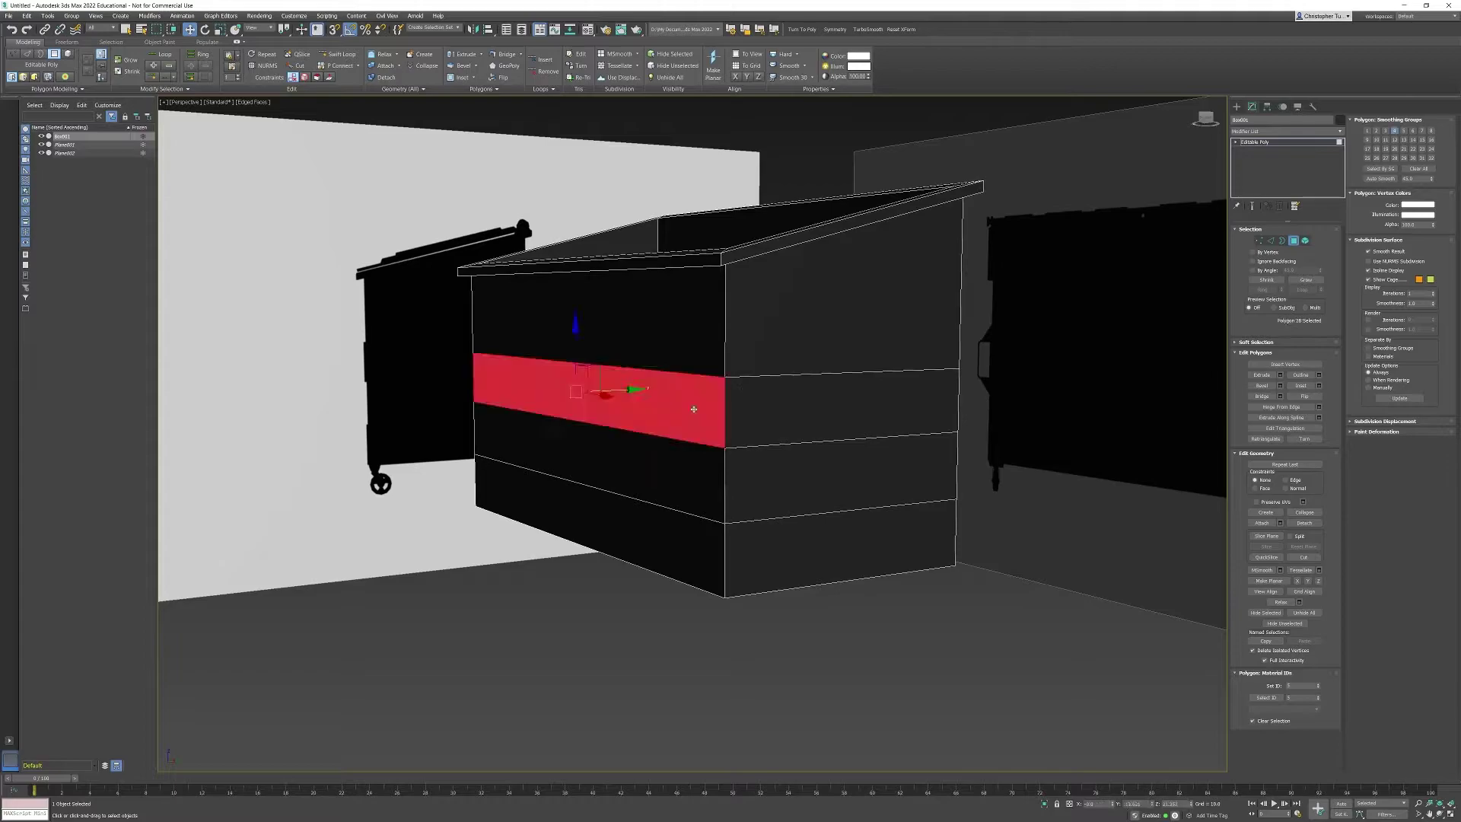
{"action": "left_click", "coordinate": [656, 514], "text": "ctrl"}
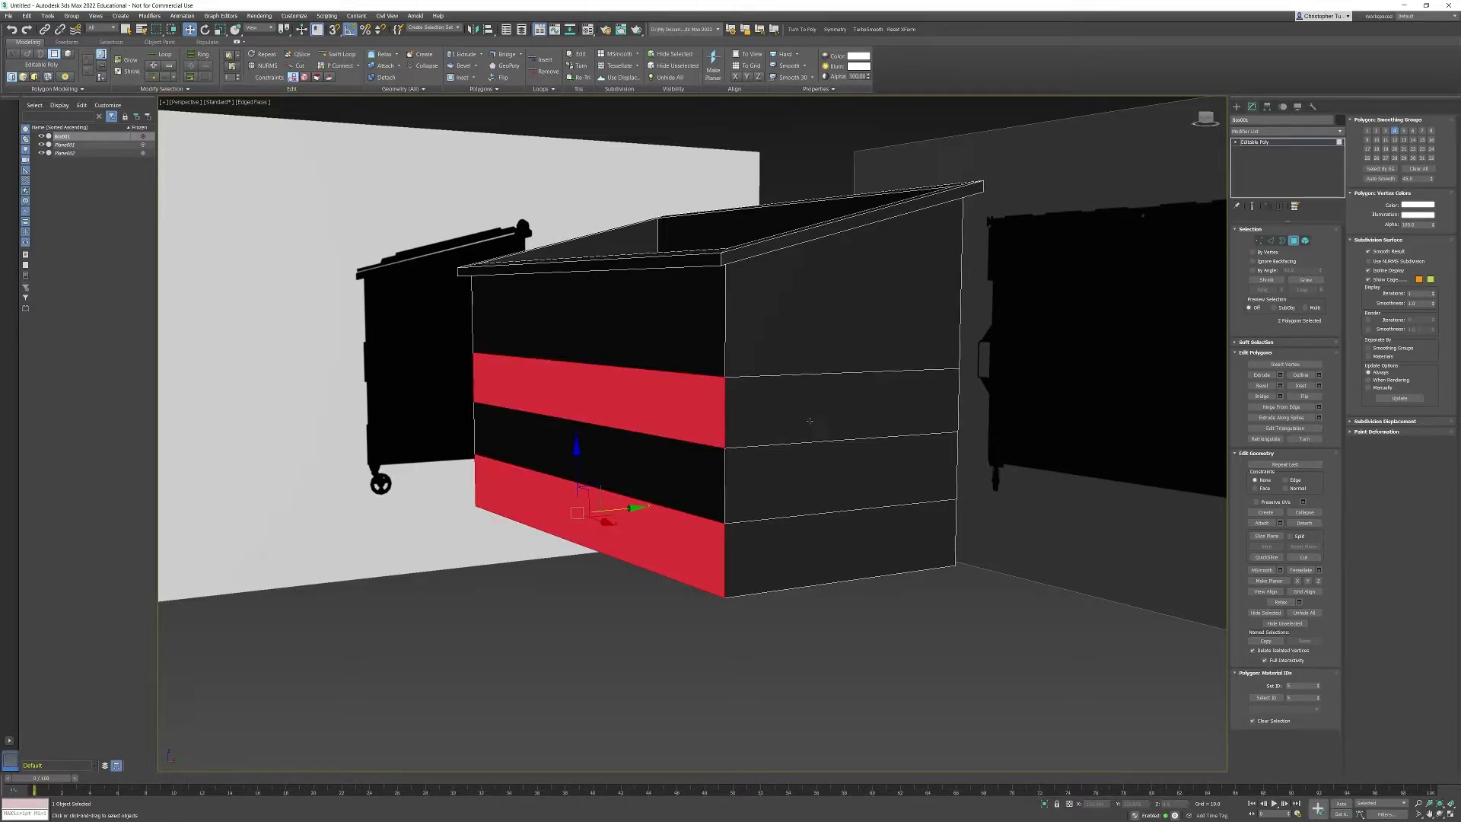
Add the three stacked band polygons below the uppermost loop on the dumpster's back side to the selection
{"action": "middle_click_drag", "start_coordinate": [855, 405], "coordinate": [783, 444], "text": "alt"}
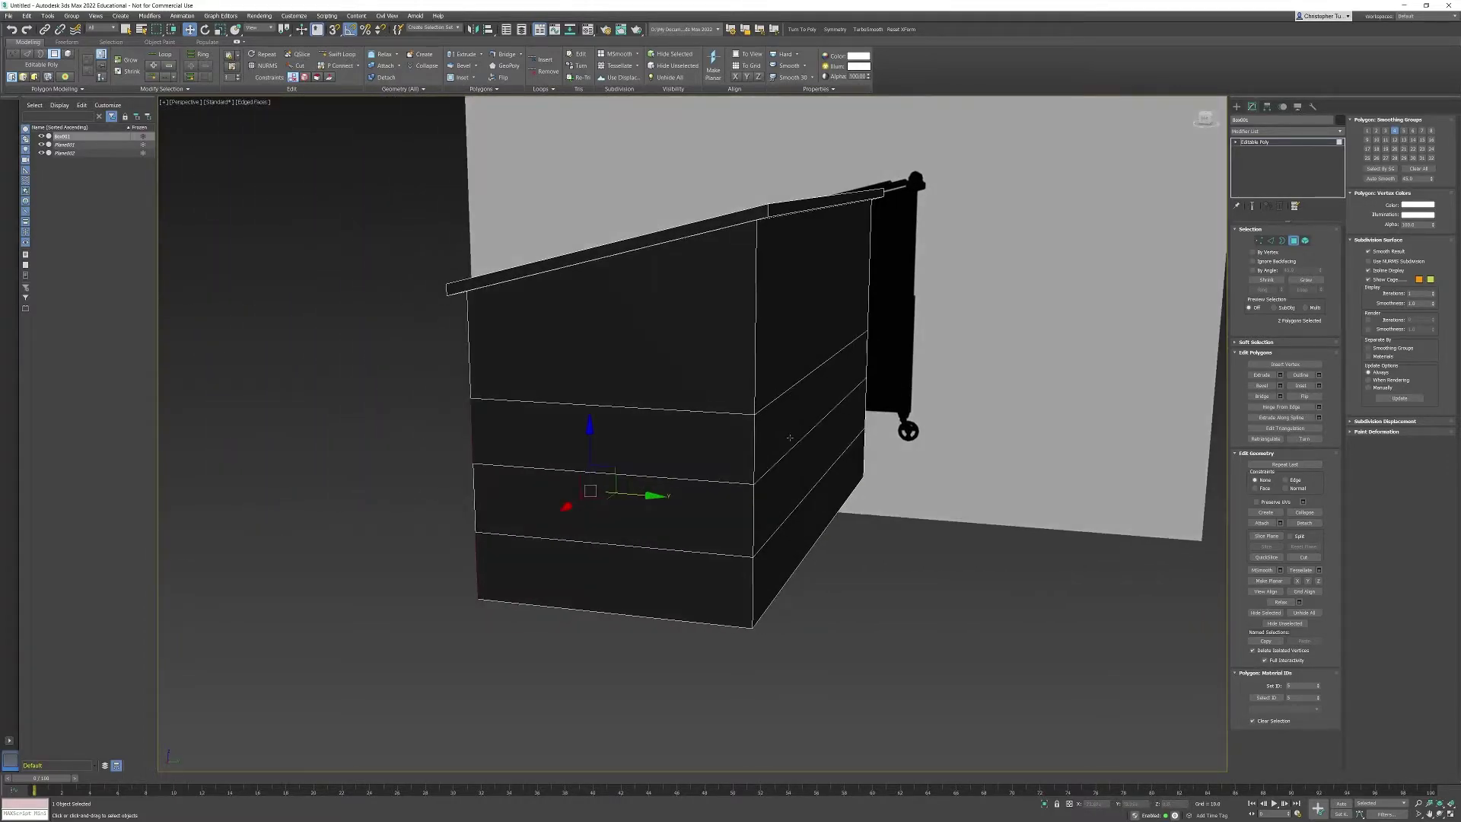
{"action": "left_click", "coordinate": [782, 445]}
{"action": "left_click", "coordinate": [790, 495], "text": "ctrl"}
{"action": "left_click", "coordinate": [797, 538], "text": "ctrl"}
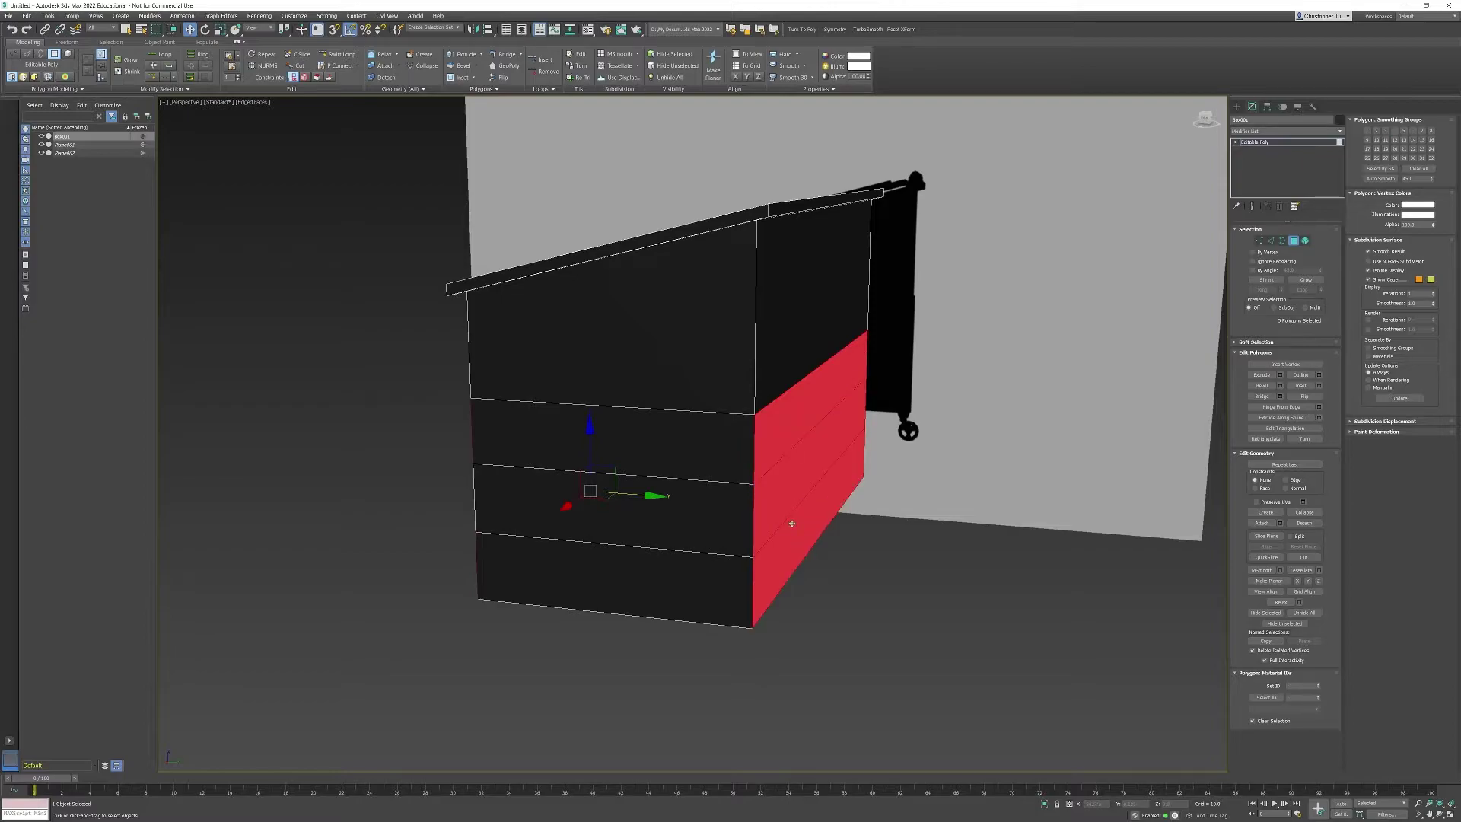
{"action": "middle_click_drag", "start_coordinate": [791, 524], "coordinate": [903, 580], "text": "alt"}
Extrude the selected front and back band polygons outward to match the thickness of the side silhouette's raised bands
{"action": "key", "text": "alt+w"}
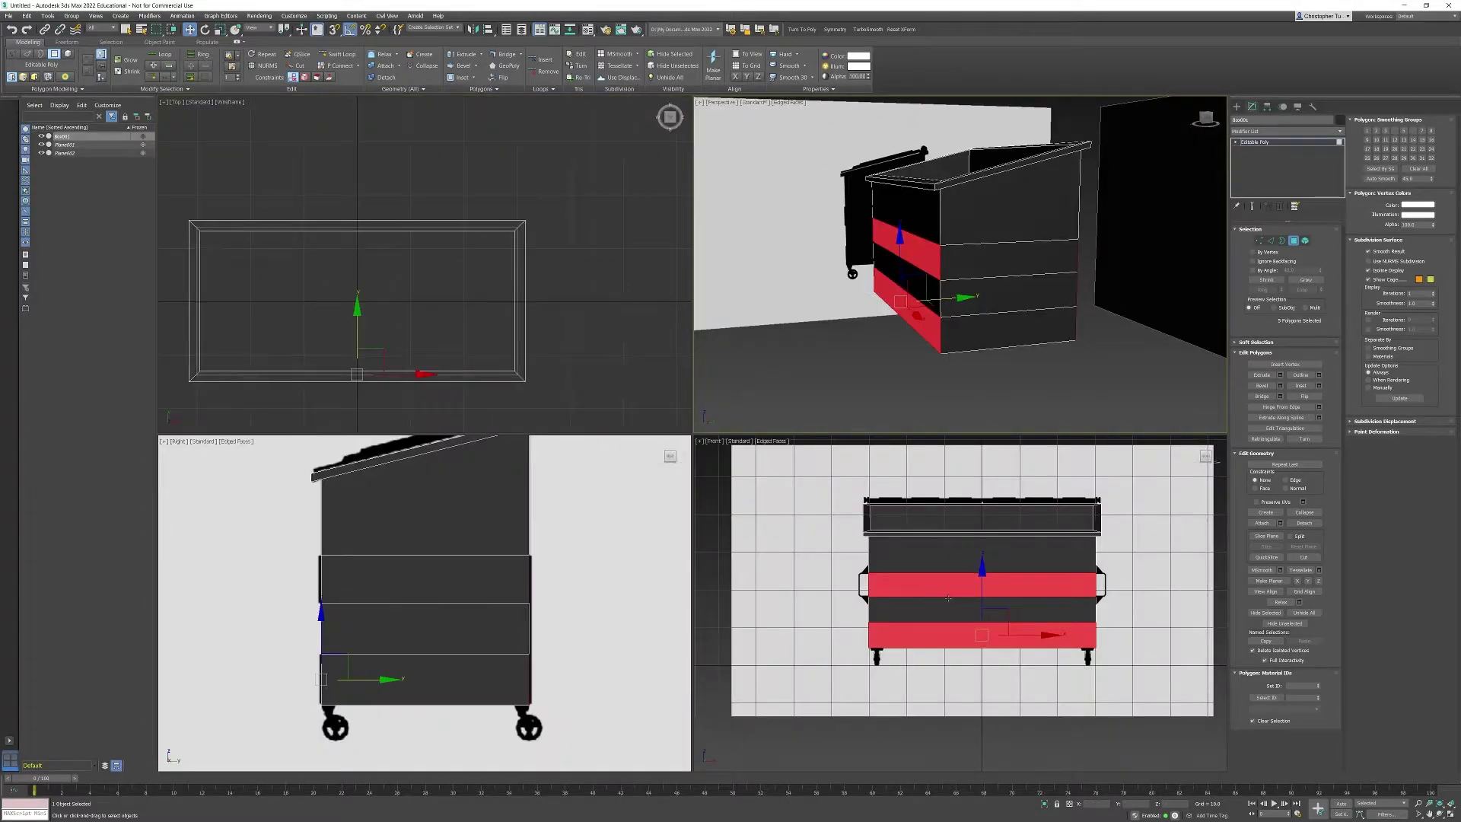
{"action": "key", "text": "alt+w"}
{"action": "middle_click_drag", "start_coordinate": [944, 407], "coordinate": [913, 427]}
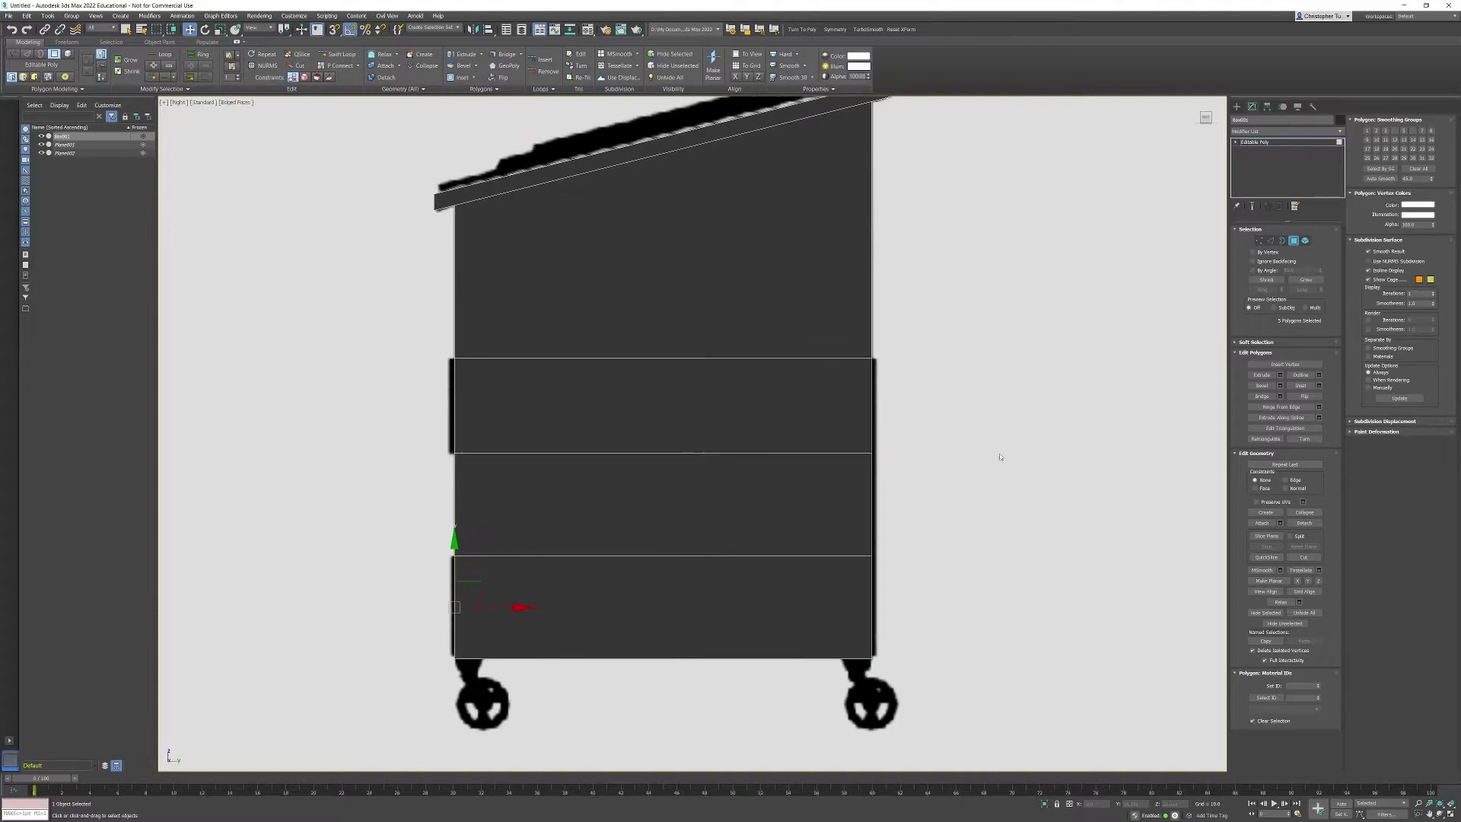
{"action": "left_click", "coordinate": [1280, 374]}
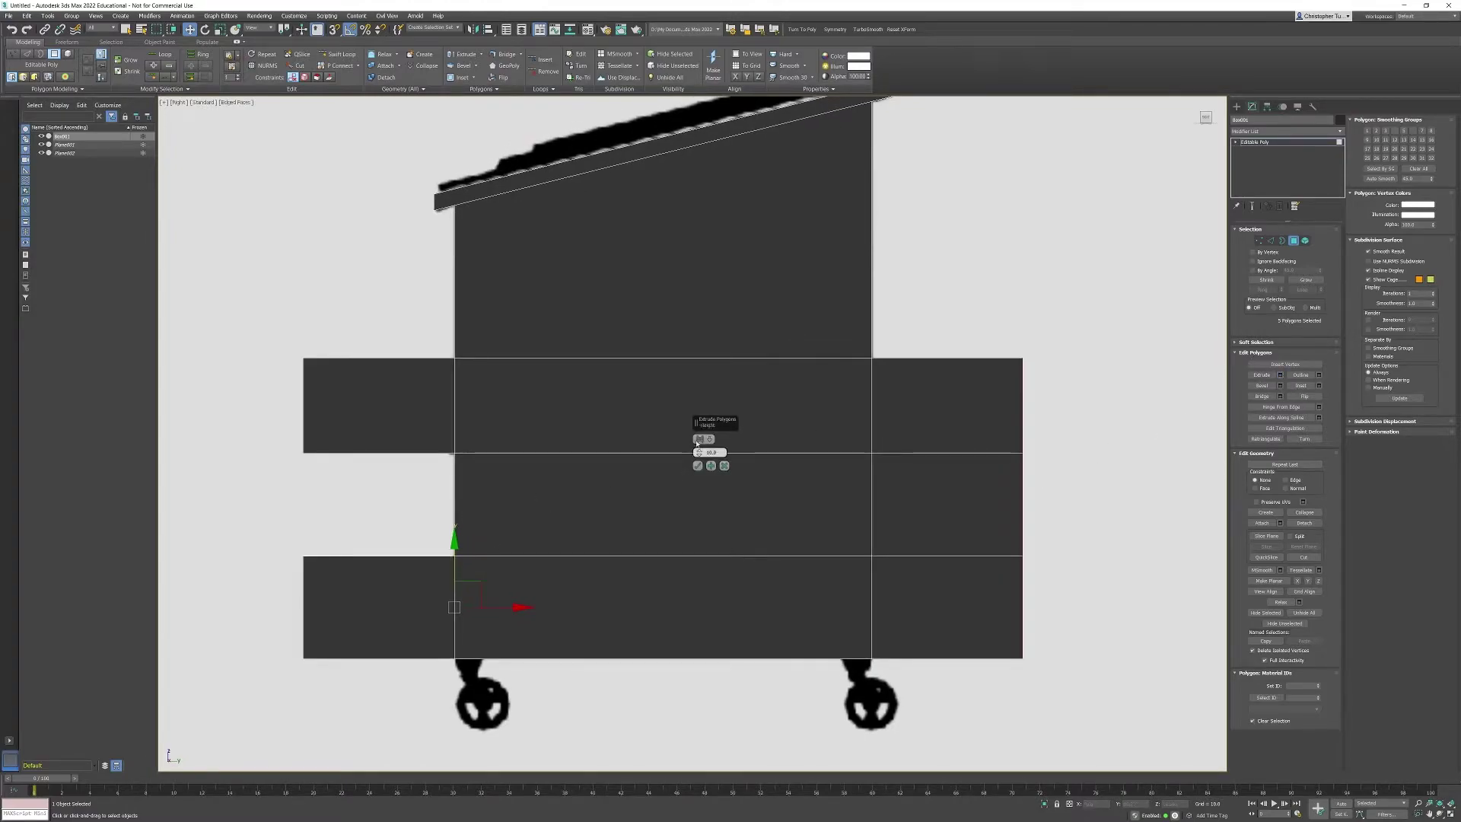
{"action": "left_click_drag", "start_coordinate": [701, 452], "coordinate": [691, 591]}
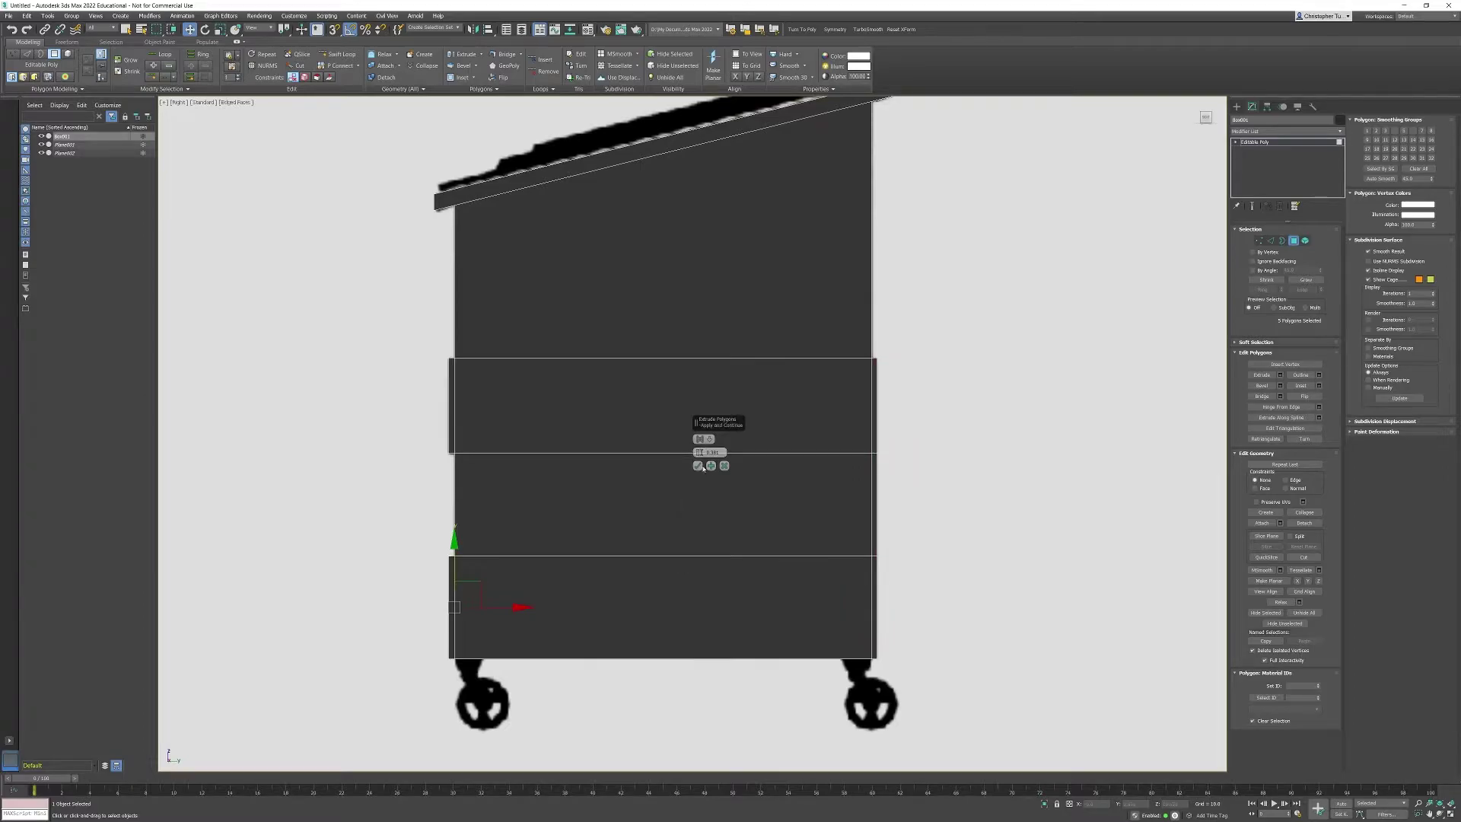
{"action": "left_click", "coordinate": [697, 465]}
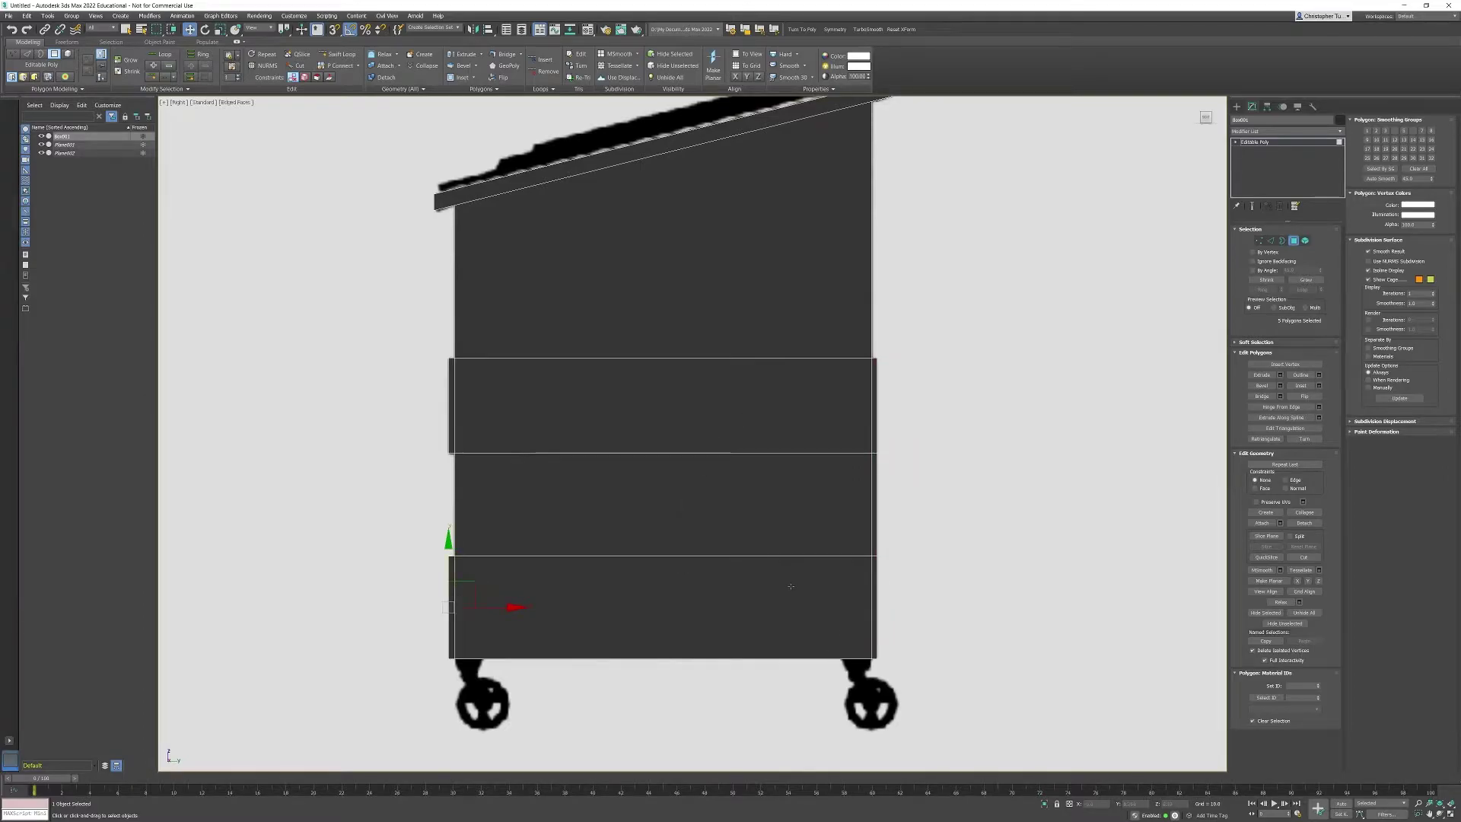
Select the vertices of the middle and lowest horizontal loops at both back corners of the dumpster body
{"action": "key", "text": "alt+w"}
{"action": "key", "text": "alt+w"}
{"action": "middle_click_drag", "start_coordinate": [1053, 384], "coordinate": [920, 433], "text": "alt"}
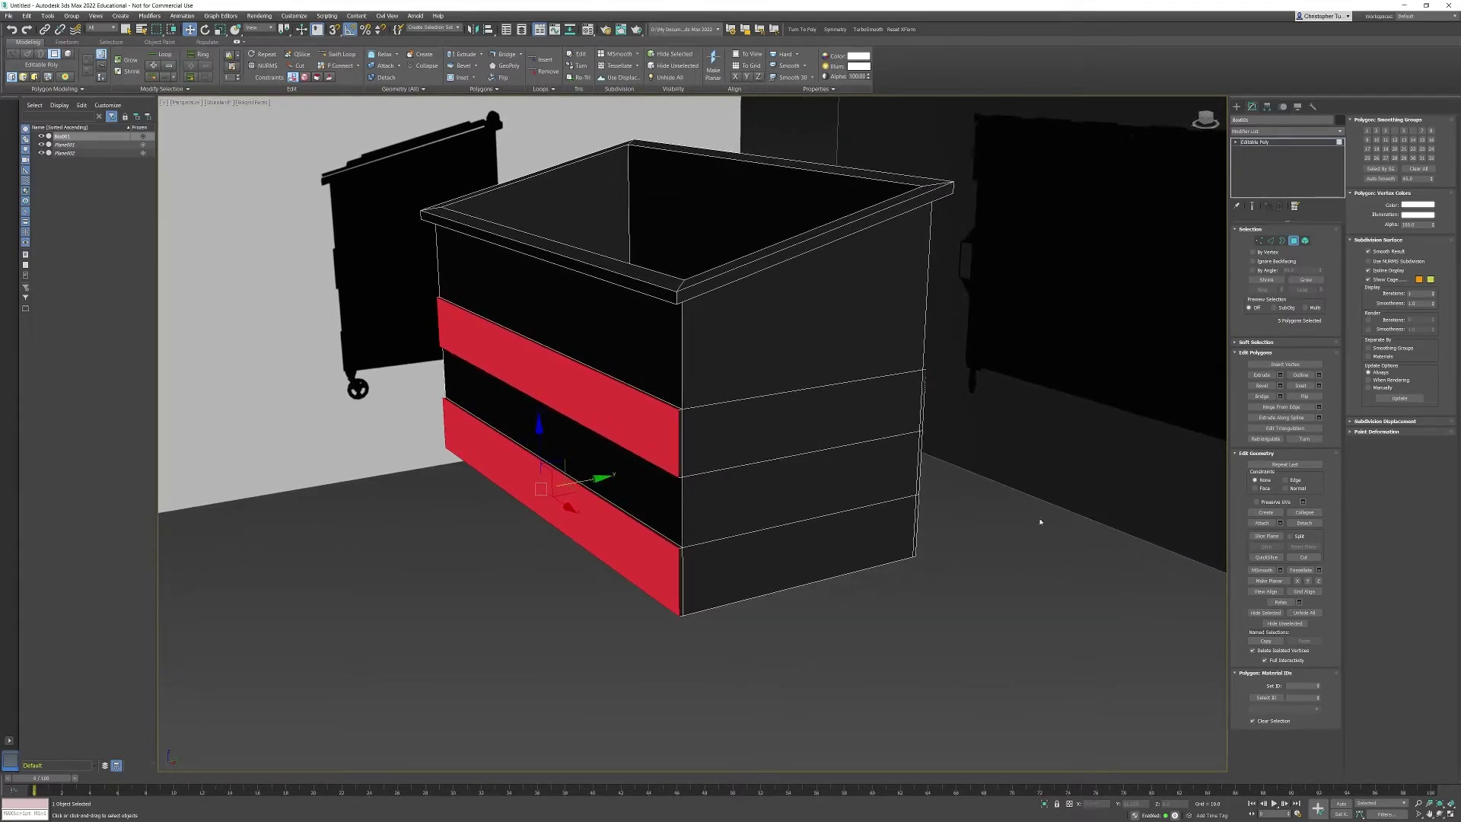
{"action": "left_click", "coordinate": [1260, 241]}
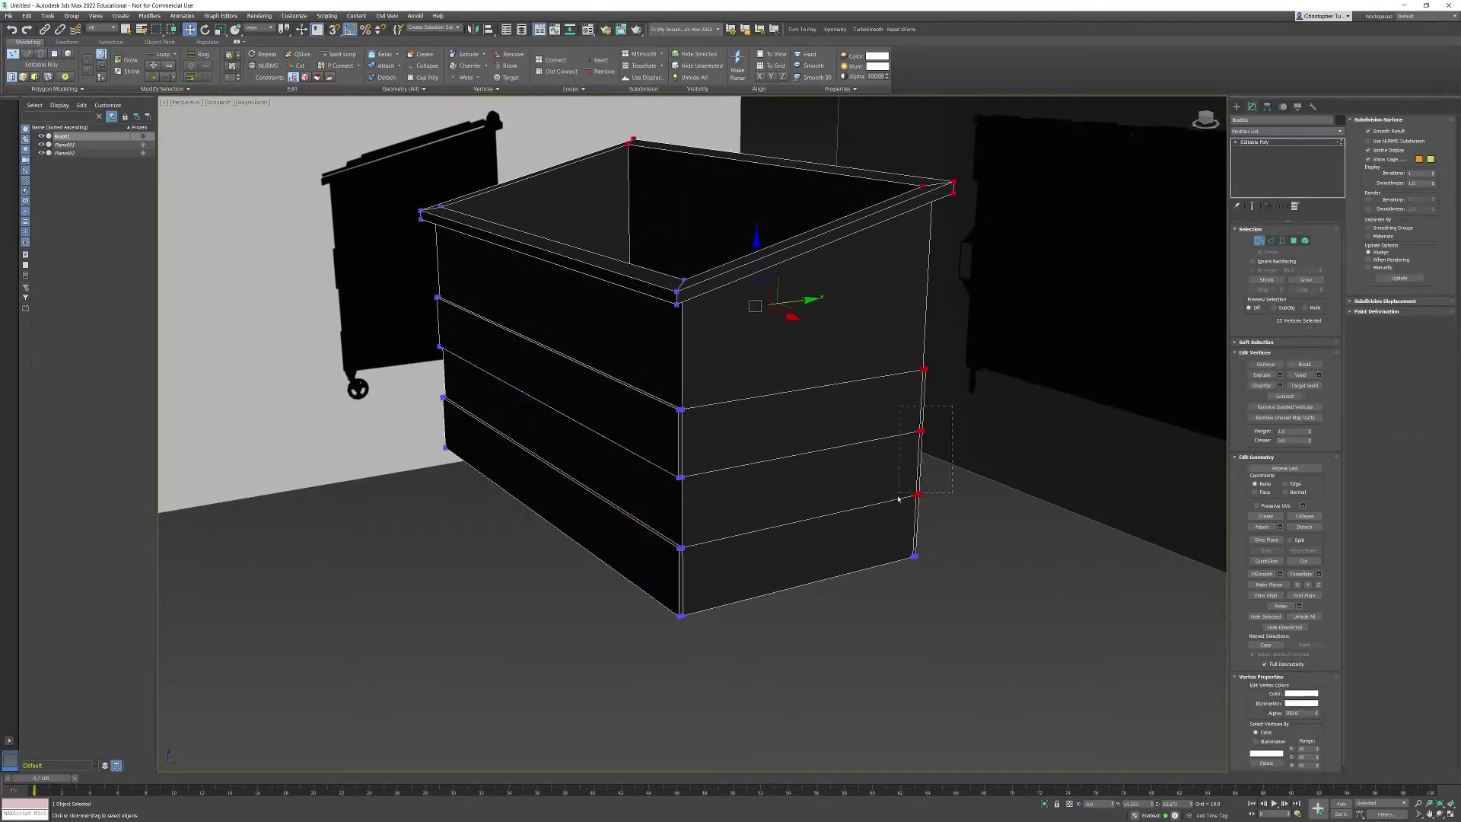
{"action": "middle_click_drag", "start_coordinate": [931, 478], "coordinate": [932, 449], "text": "alt"}
{"action": "left_click_drag", "start_coordinate": [919, 374], "coordinate": [728, 439]}
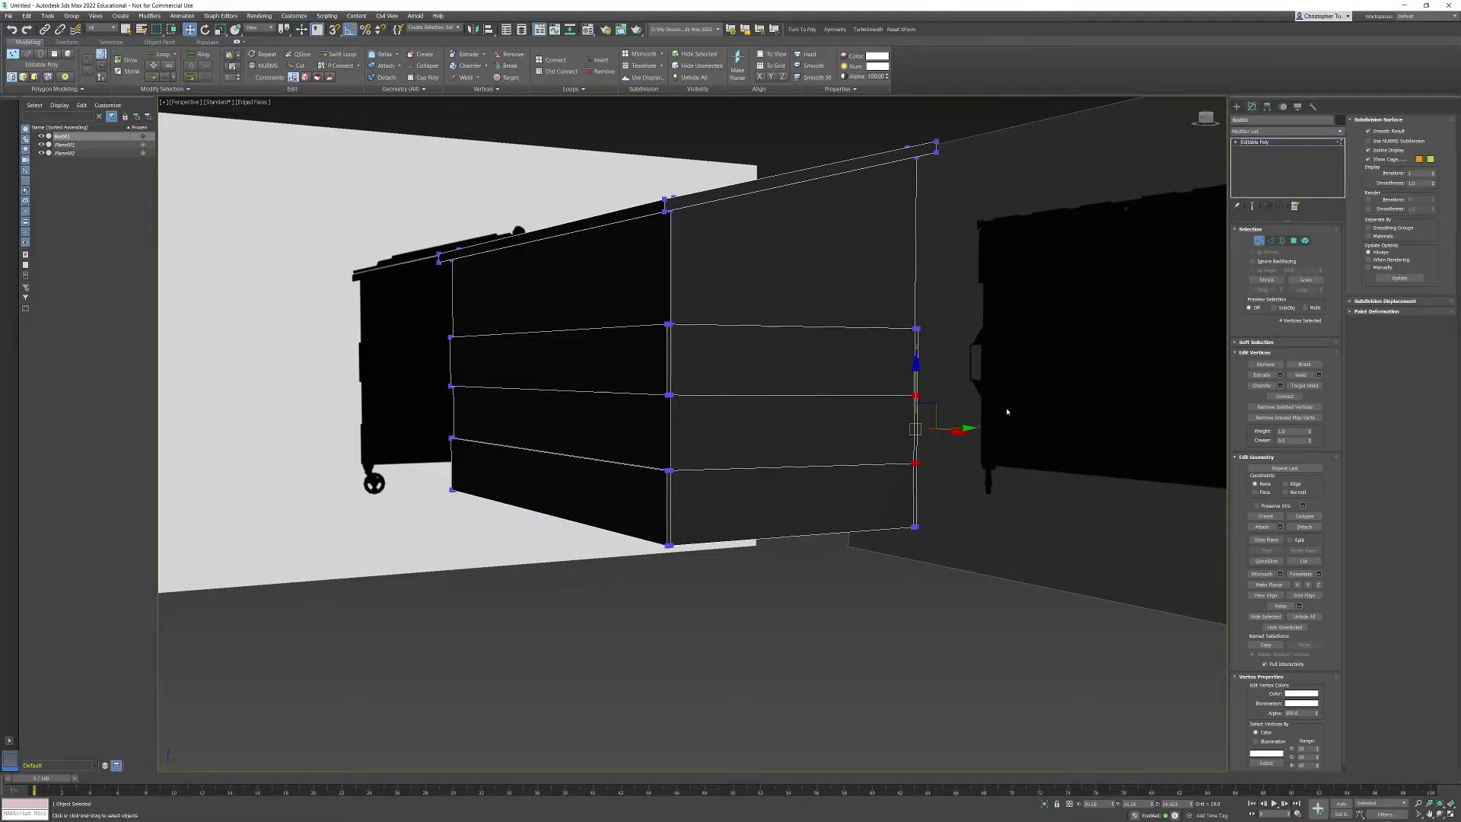
{"action": "middle_click_drag", "start_coordinate": [1007, 412], "coordinate": [888, 450], "text": "alt"}
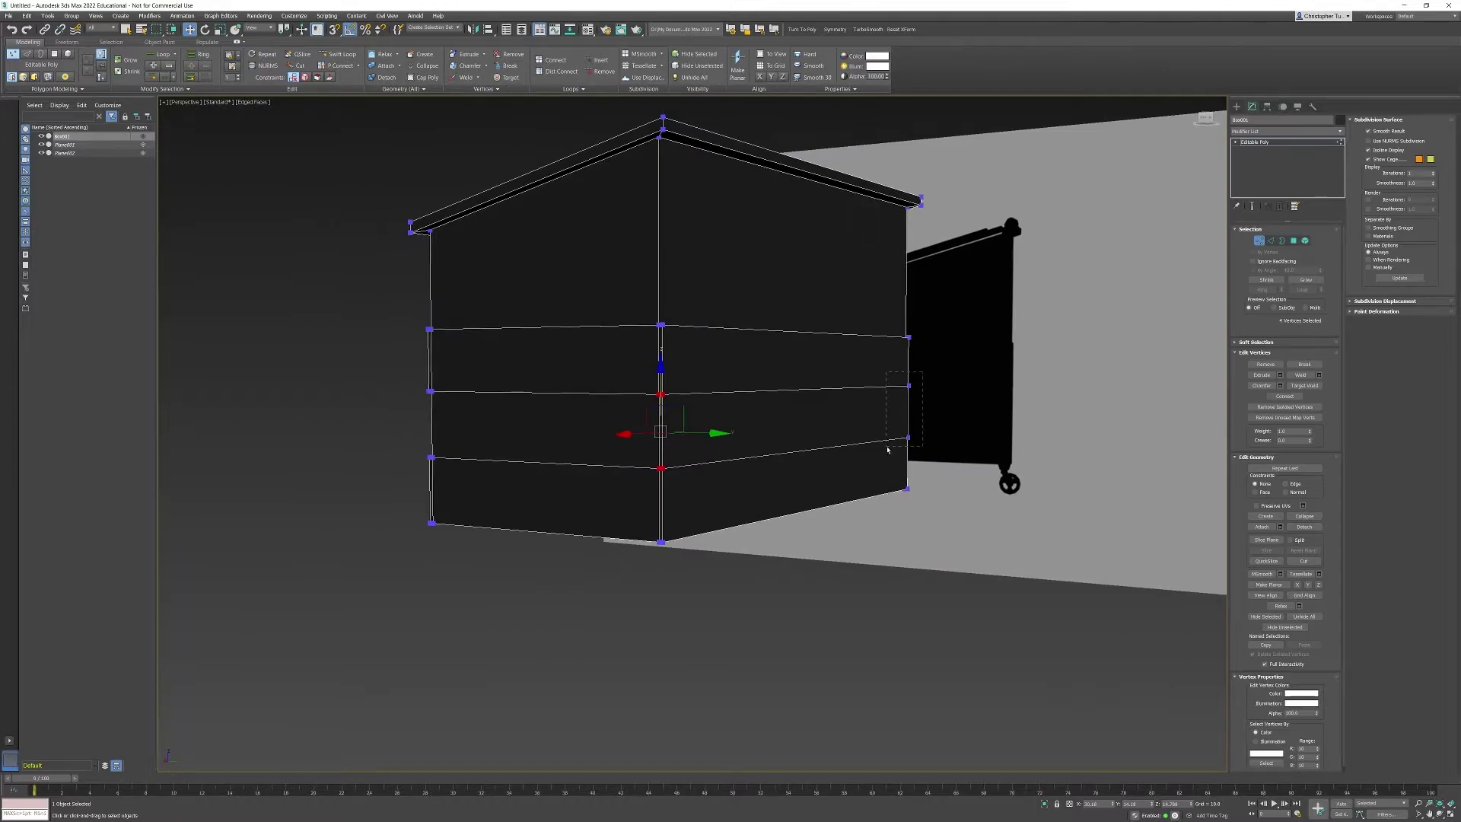
{"action": "left_click_drag", "start_coordinate": [888, 449], "coordinate": [888, 450], "text": "ctrl"}
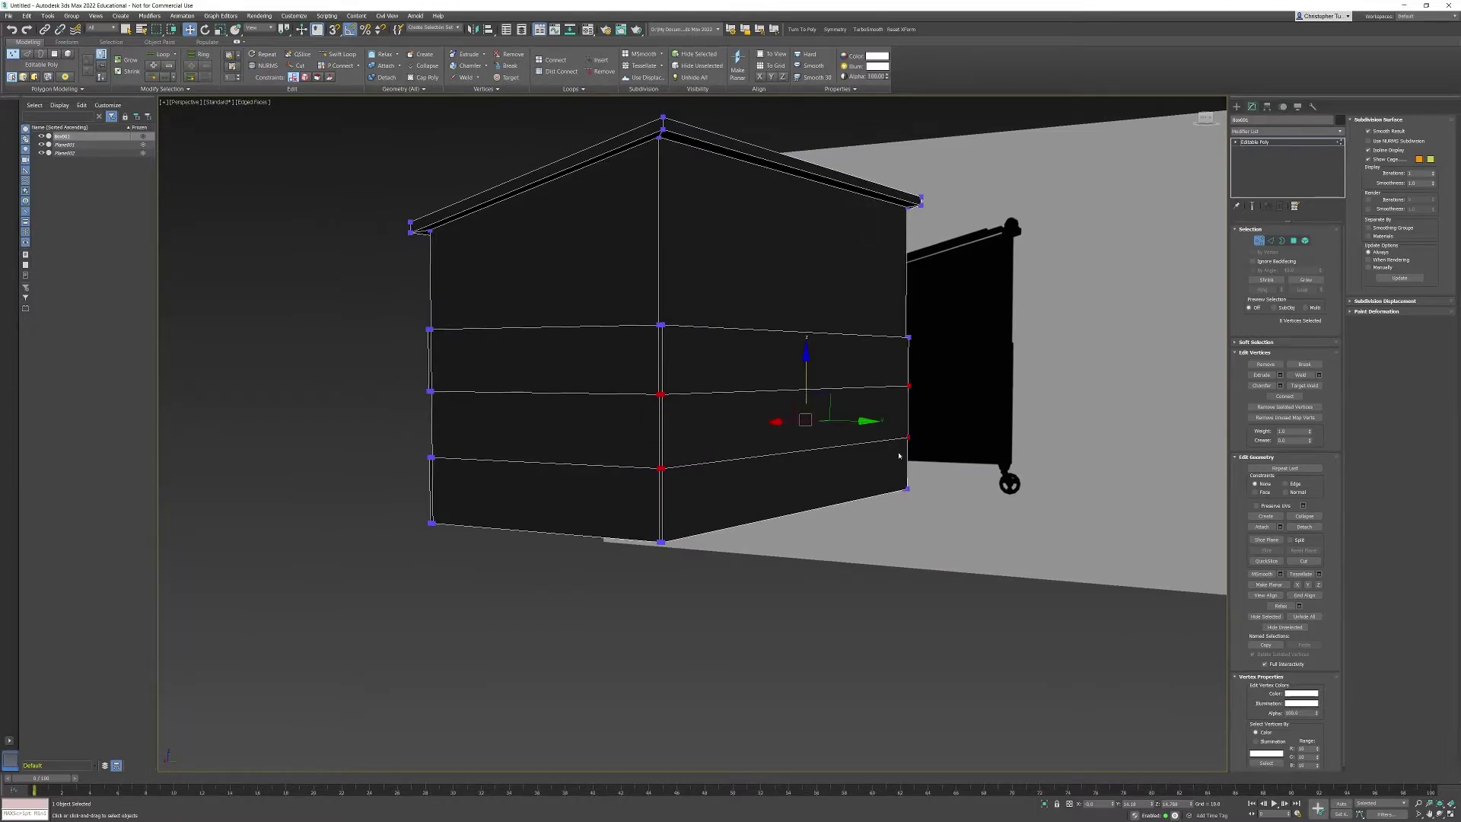
Flatten the selected back-corner vertices vertically to one height and lower them to just above the body's bottom edge
{"action": "key", "text": "r"}
{"action": "left_click_drag", "start_coordinate": [805, 402], "coordinate": [675, 597]}
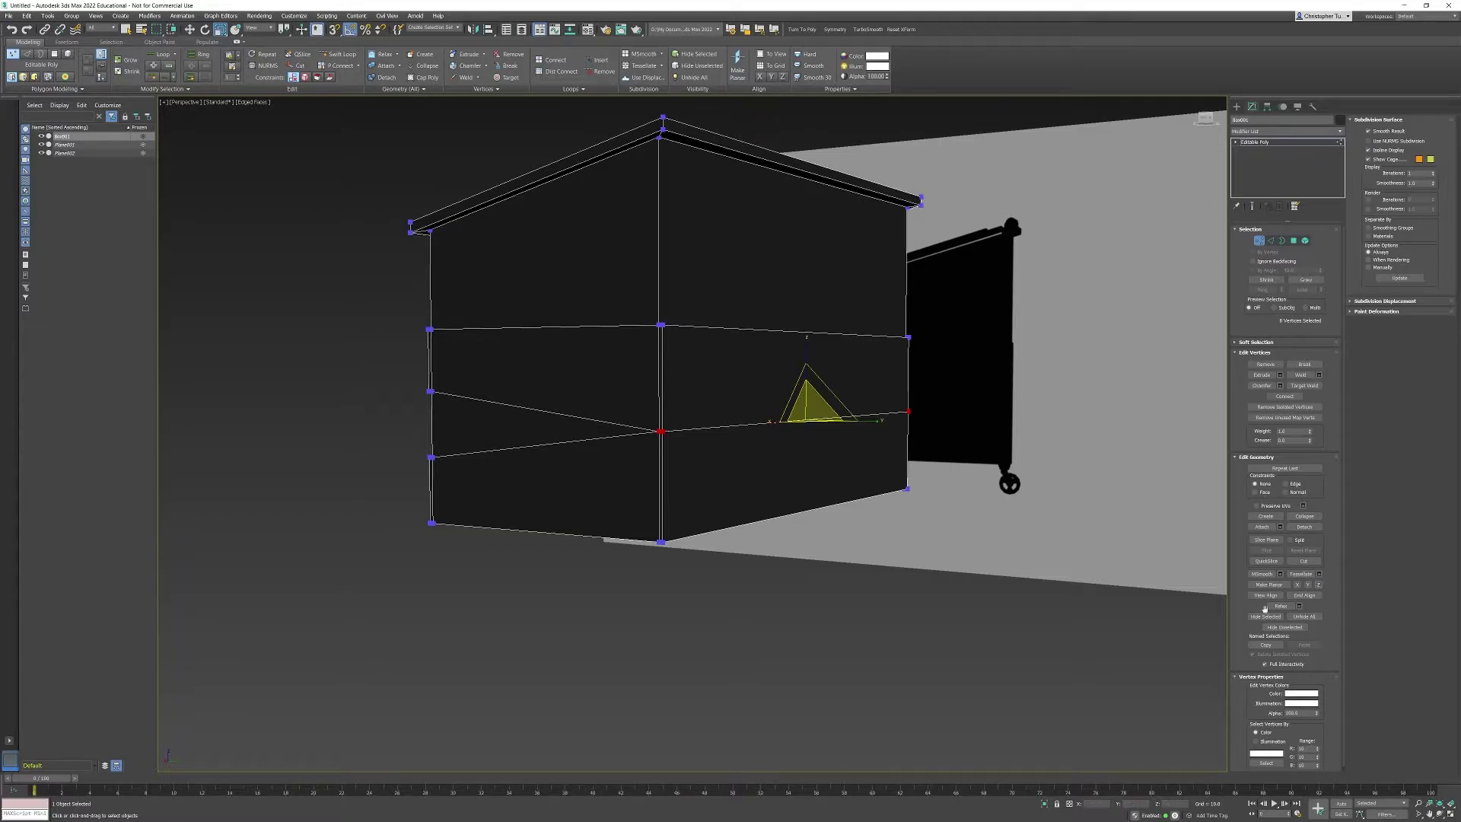
{"action": "key", "text": "w"}
{"action": "middle_click_drag", "start_coordinate": [828, 430], "coordinate": [799, 405], "text": "alt"}
{"action": "scroll", "coordinate": [799, 405], "scroll_direction": "up", "scroll_amount": 3}
{"action": "left_click_drag", "start_coordinate": [796, 250], "coordinate": [794, 385]}
{"action": "middle_click_drag", "start_coordinate": [691, 423], "coordinate": [657, 384], "text": "alt"}
{"action": "scroll", "coordinate": [688, 398], "scroll_direction": "up", "scroll_amount": 3}
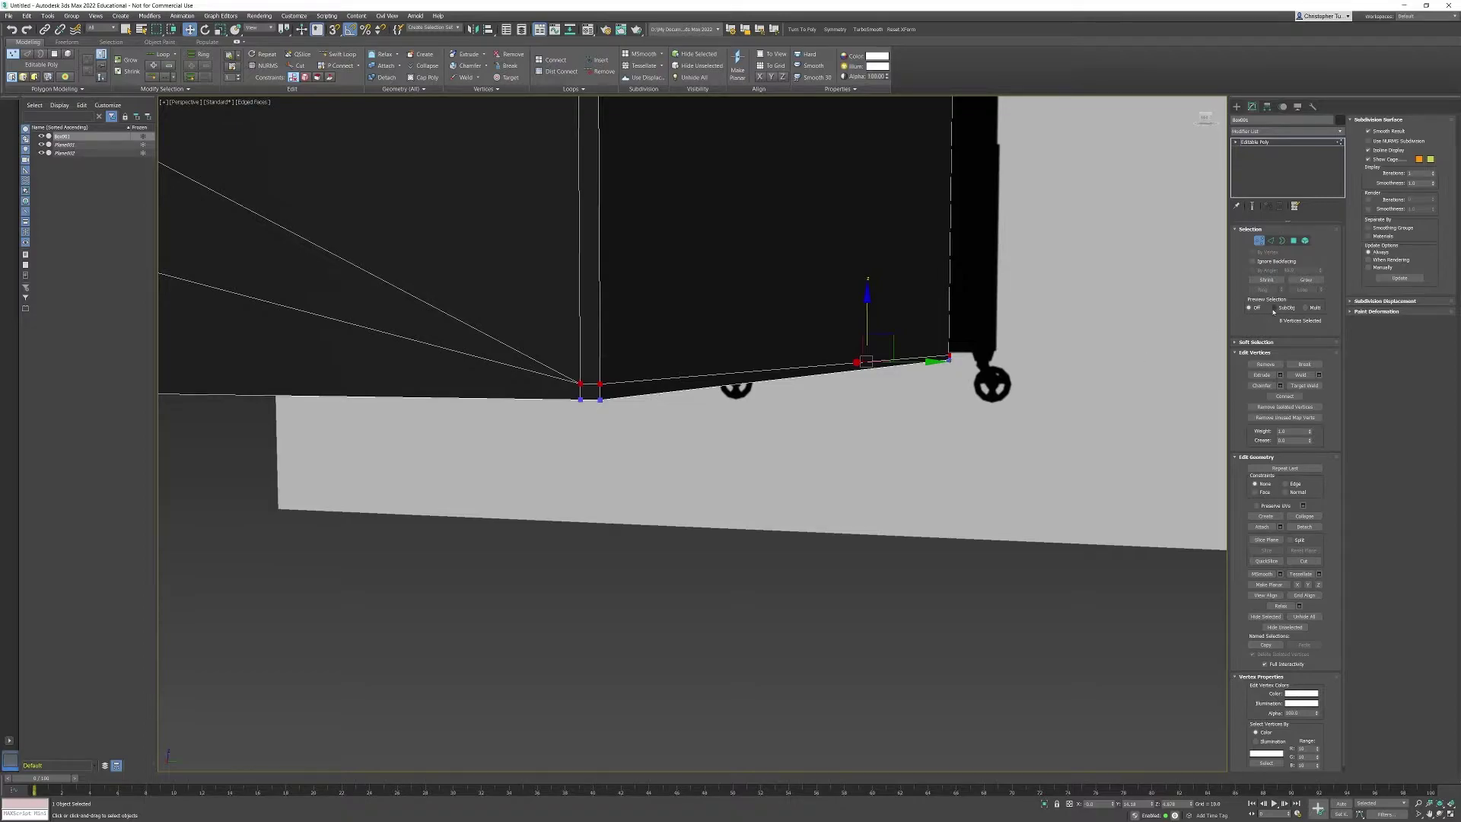
Target-weld the lowered vertices at one back corner to the bottom vertices directly below them
{"action": "left_click", "coordinate": [1300, 374]}
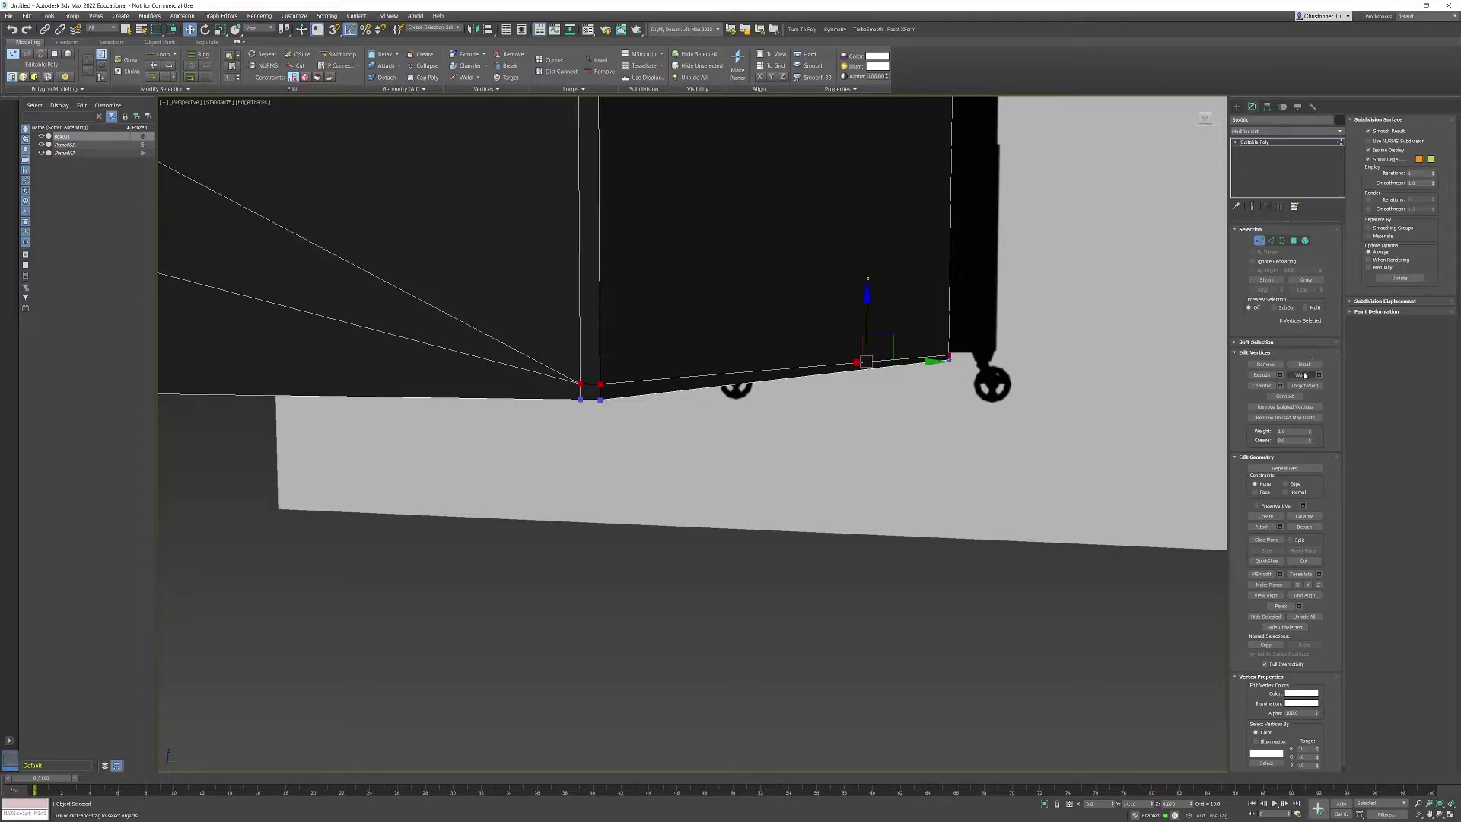
{"action": "left_click", "coordinate": [625, 383]}
{"action": "left_click", "coordinate": [1305, 385]}
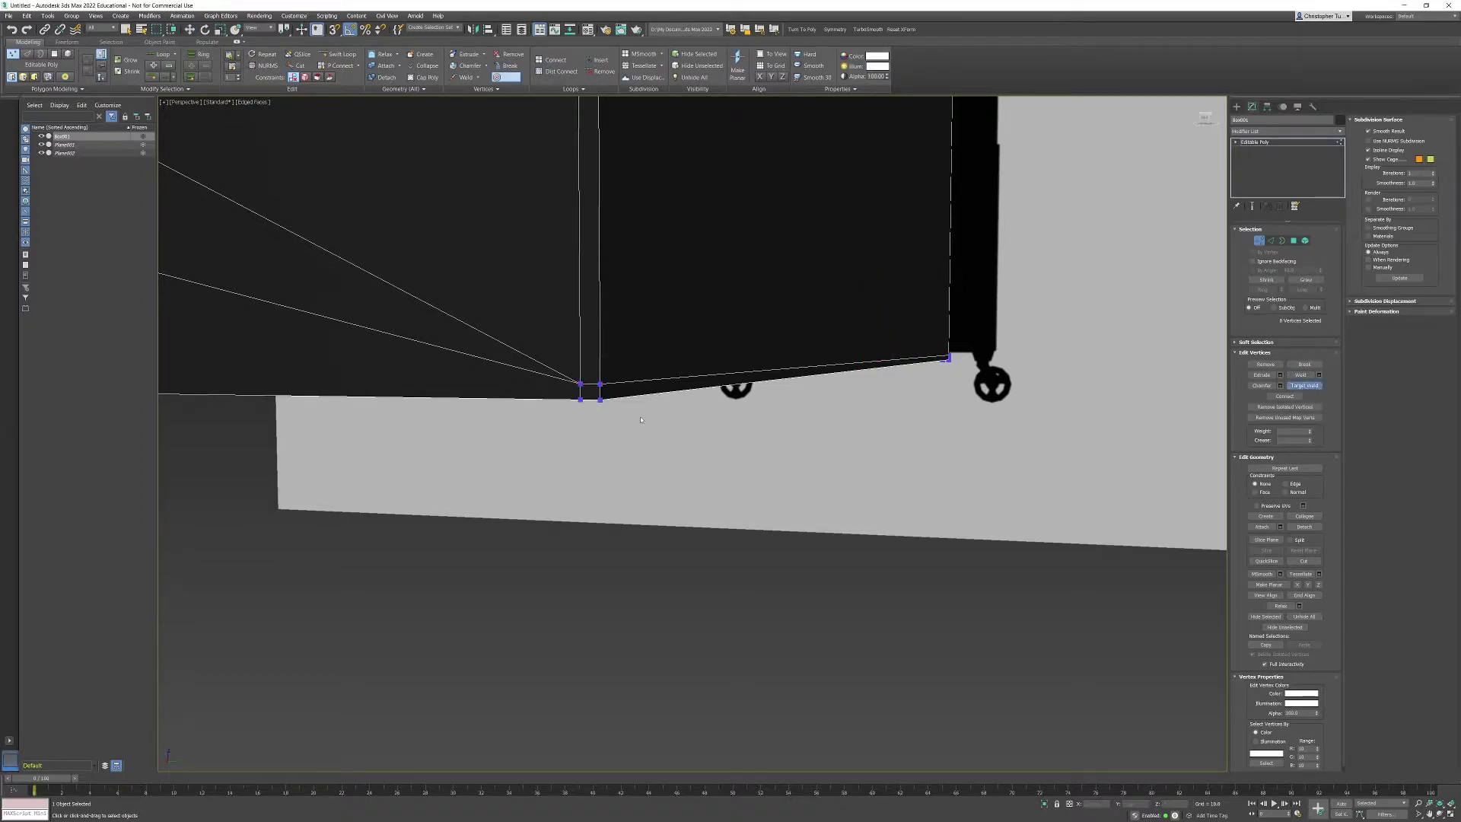
{"action": "left_click", "coordinate": [600, 384]}
{"action": "left_click", "coordinate": [600, 400]}
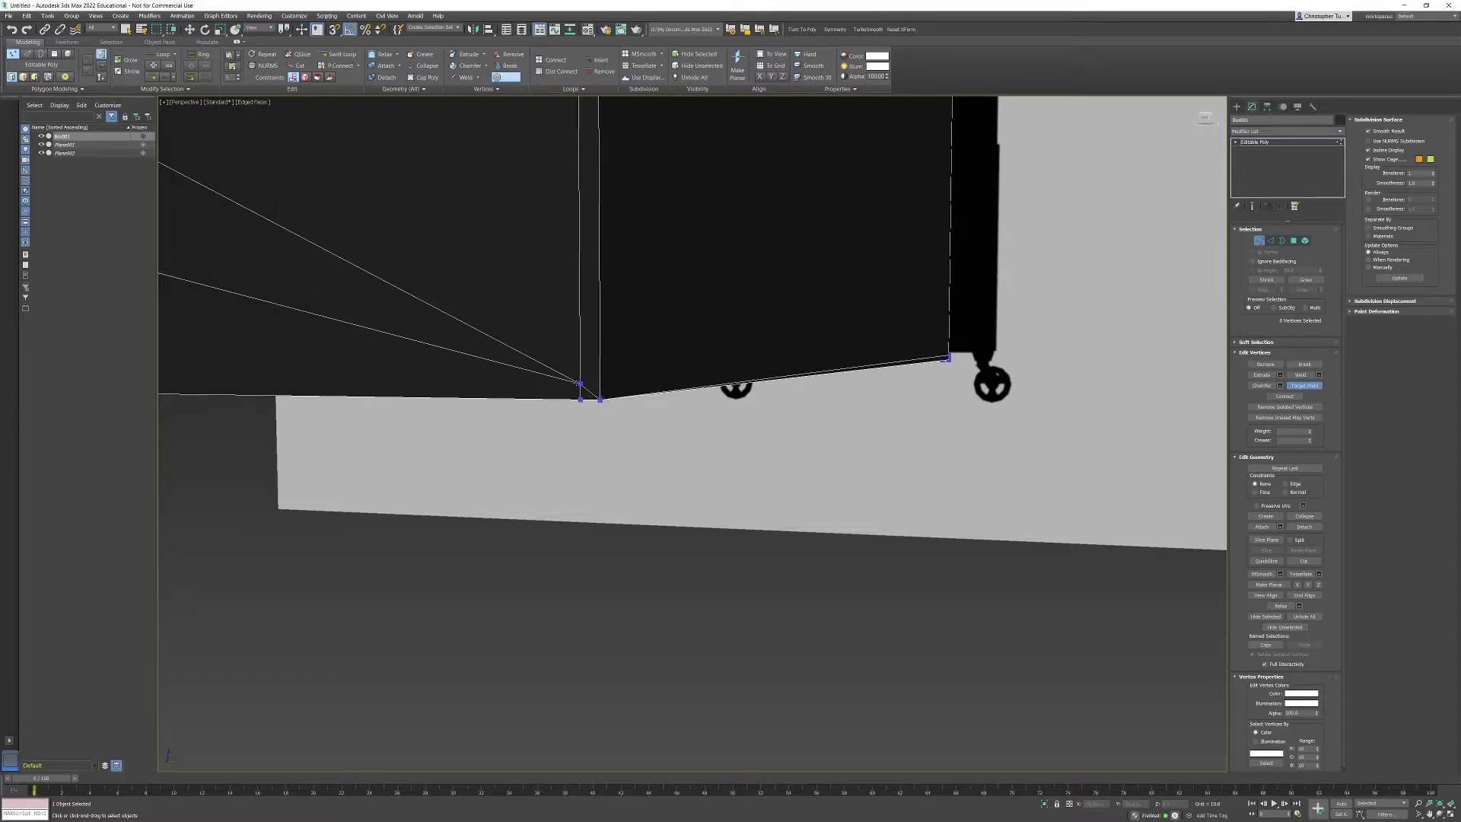
{"action": "left_click", "coordinate": [580, 384]}
{"action": "left_click", "coordinate": [579, 399]}
Target-weld the lowered vertices at the opposite back corner to the bottom, merge the doubled bottom corner vertices, and leave vertex editing
{"action": "middle_click_drag", "start_coordinate": [587, 402], "coordinate": [824, 441], "text": "alt"}
{"action": "left_click", "coordinate": [756, 338]}
{"action": "left_click", "coordinate": [756, 348]}
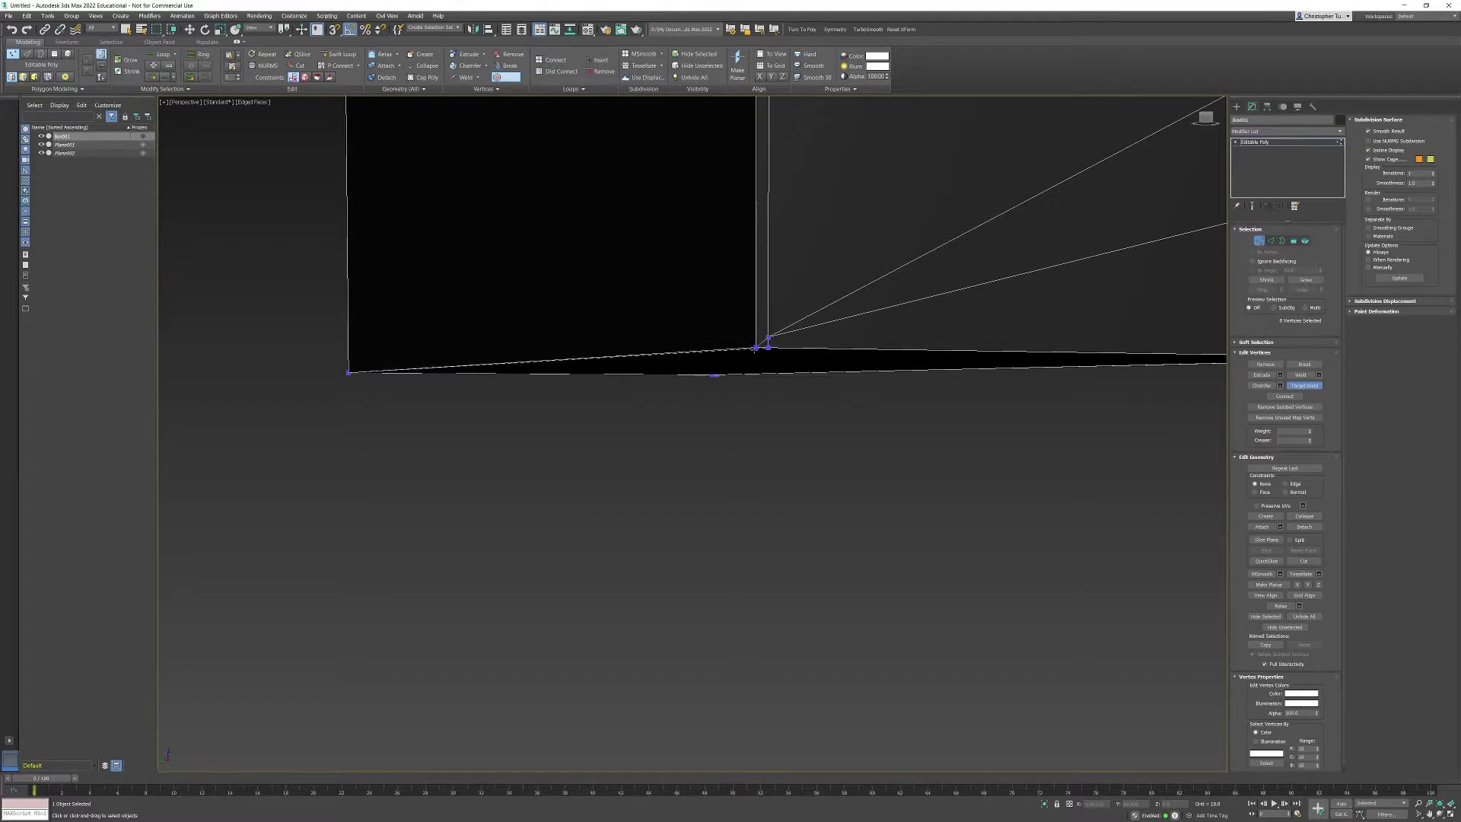
{"action": "left_click", "coordinate": [768, 337]}
{"action": "left_click", "coordinate": [769, 347]}
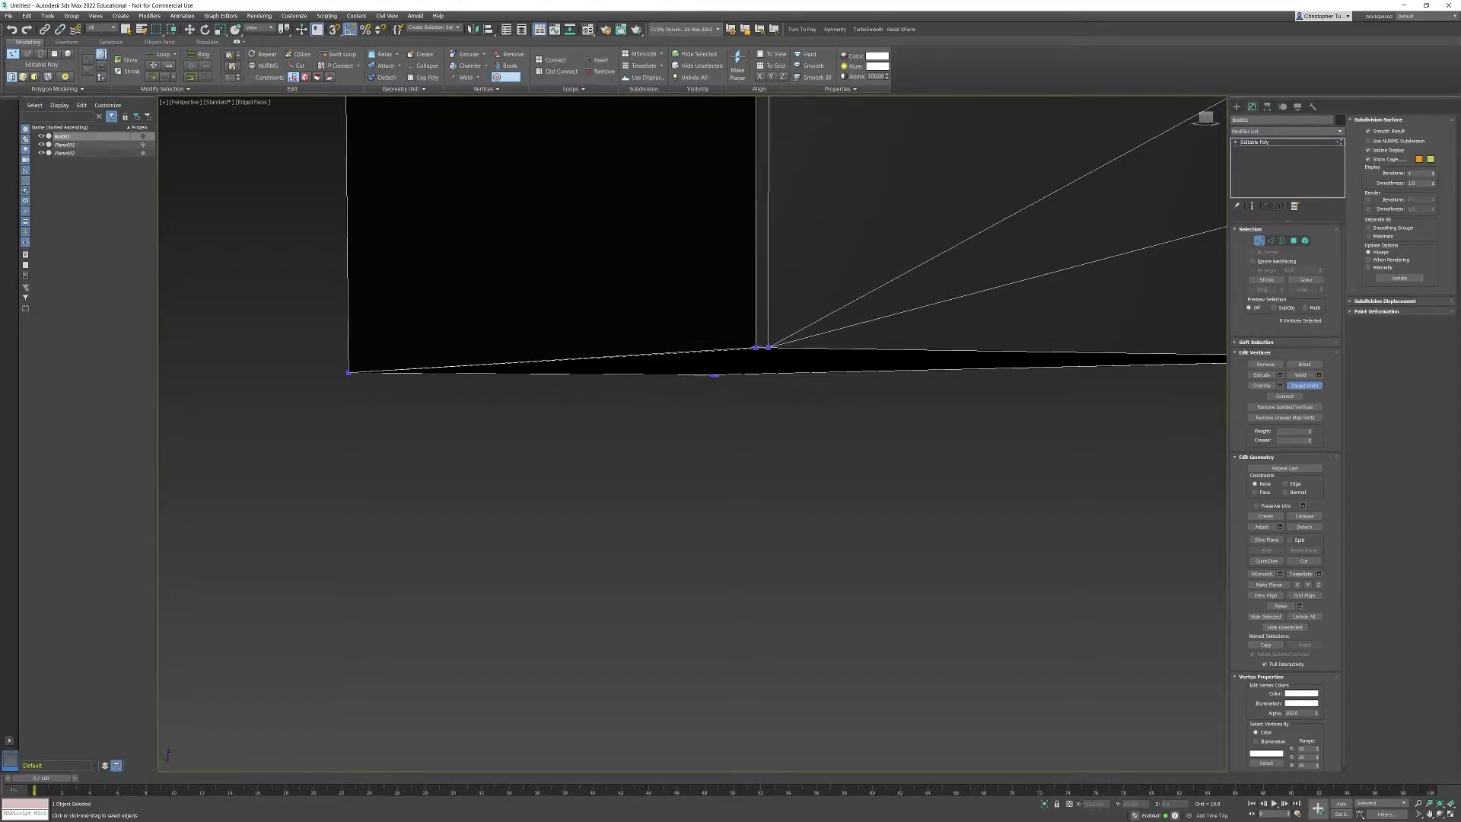
{"action": "left_click", "coordinate": [768, 348]}
{"action": "left_click", "coordinate": [756, 348]}
{"action": "middle_click_drag", "start_coordinate": [756, 350], "coordinate": [743, 486]}
{"action": "scroll", "coordinate": [753, 427], "scroll_direction": "down", "scroll_amount": 8}
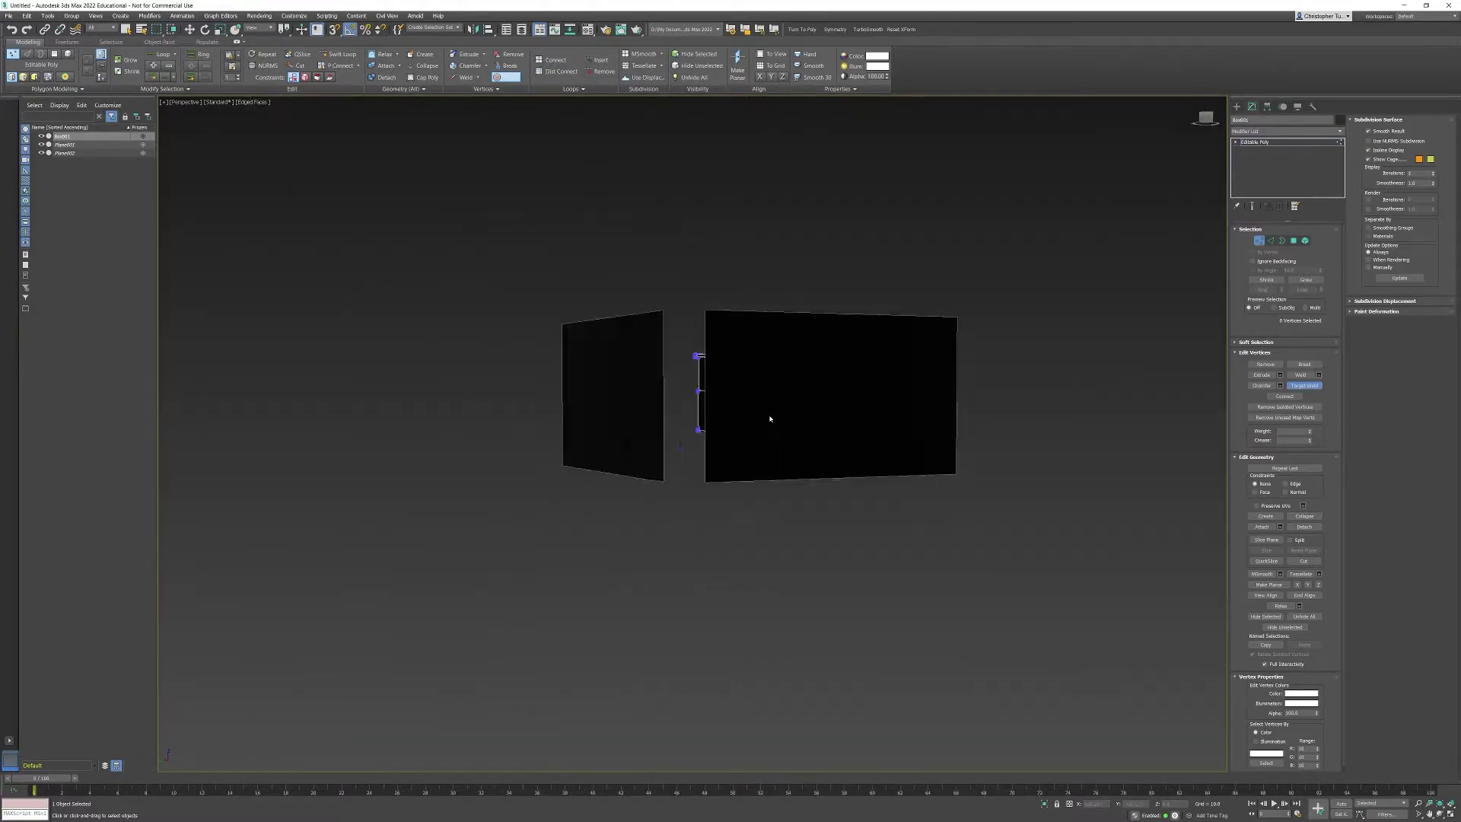
{"action": "scroll", "coordinate": [770, 417], "scroll_direction": "up", "scroll_amount": 5}
{"action": "middle_click_drag", "start_coordinate": [740, 411], "coordinate": [823, 561], "text": "alt"}
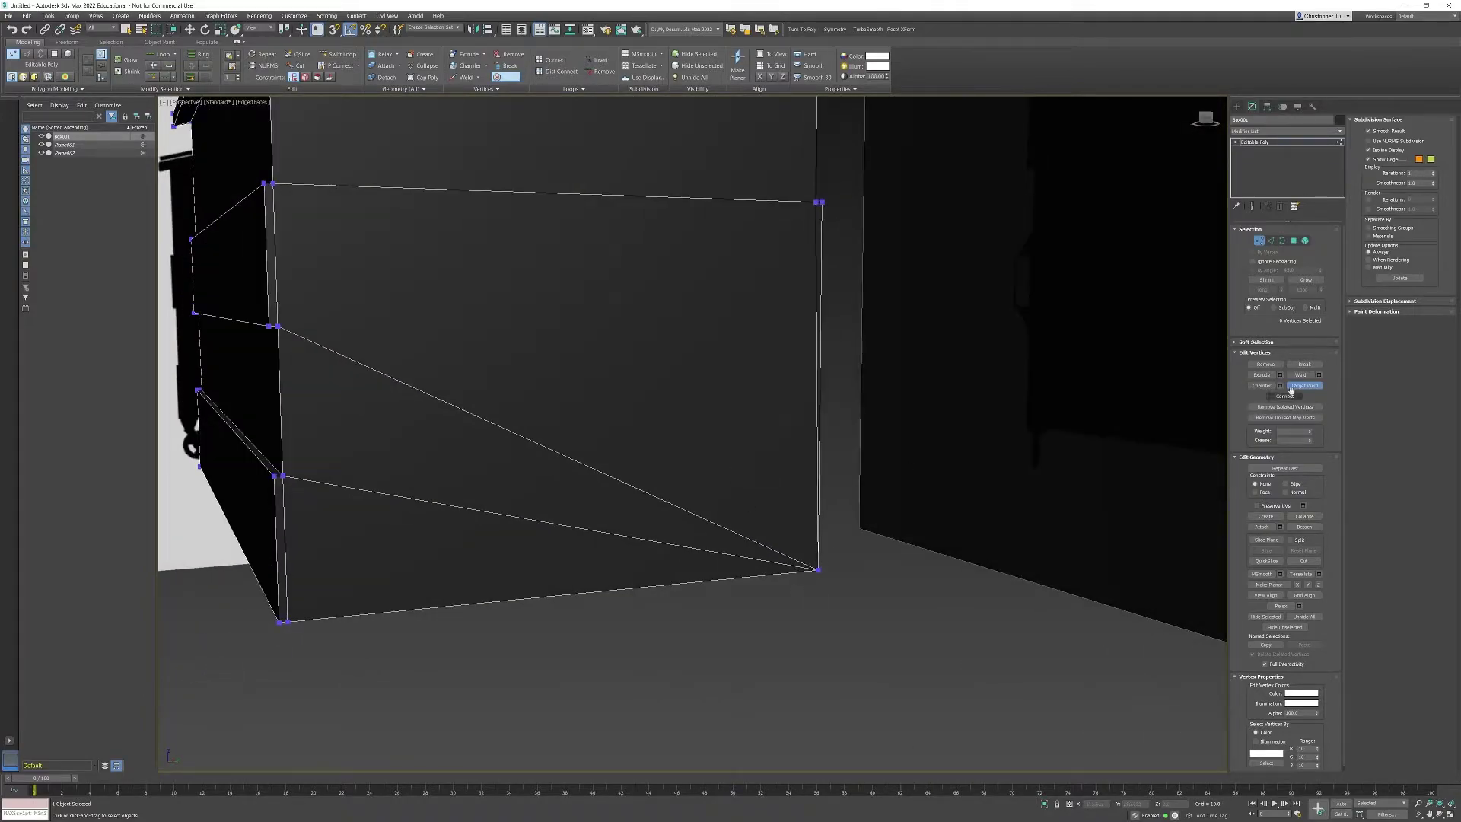
{"action": "key", "text": "w"}
{"action": "left_click", "coordinate": [1259, 241]}
{"action": "middle_click_drag", "start_coordinate": [691, 346], "coordinate": [724, 480]}
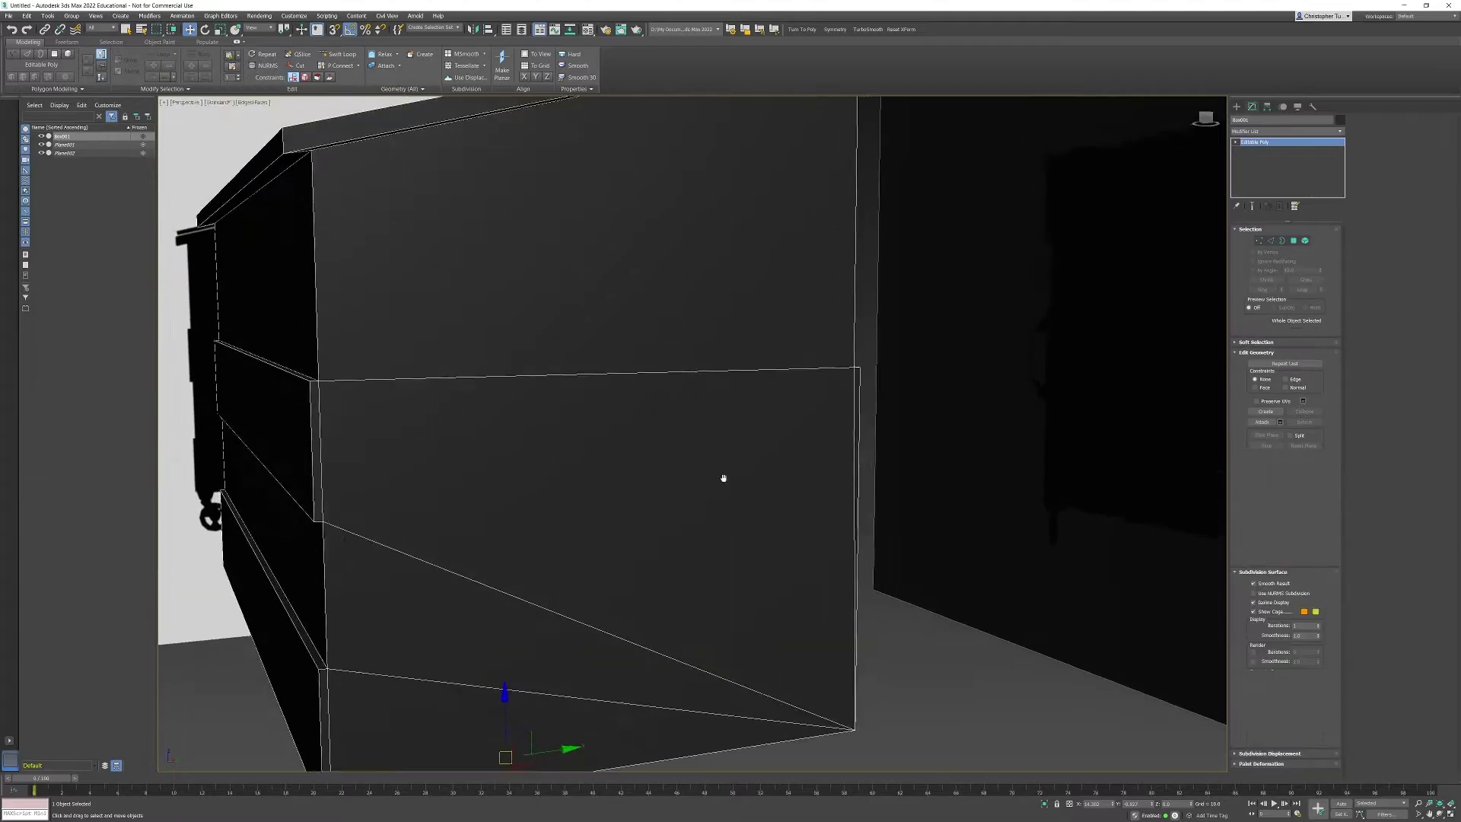
{"action": "scroll", "coordinate": [719, 456], "scroll_direction": "down", "scroll_amount": 5}
{"action": "middle_click_drag", "start_coordinate": [679, 375], "coordinate": [694, 411], "text": "alt"}
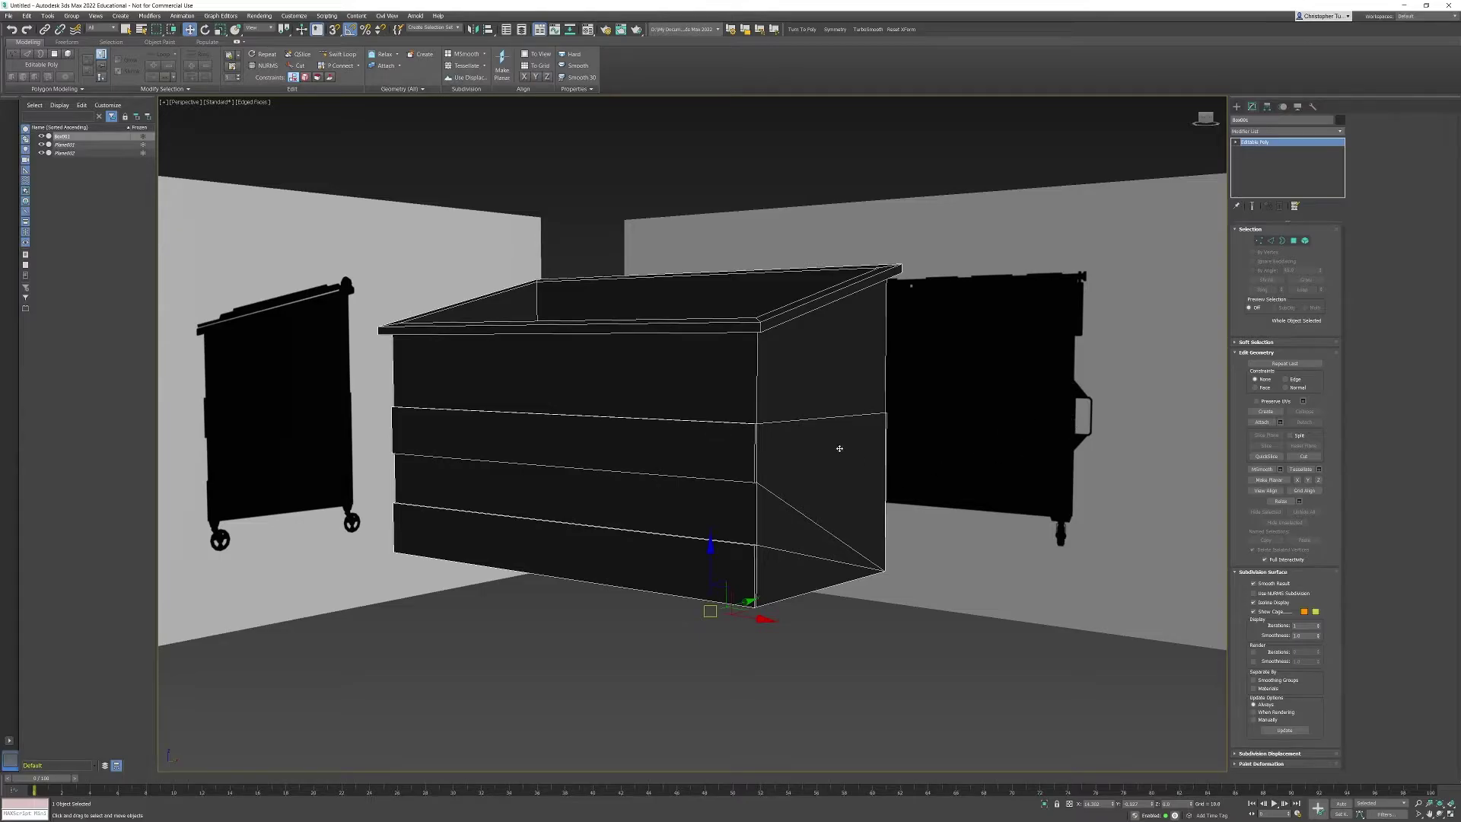
In the front view, get the X coordinate of a body side vertex beside the handle silhouette
{"action": "key", "text": "alt+w"}
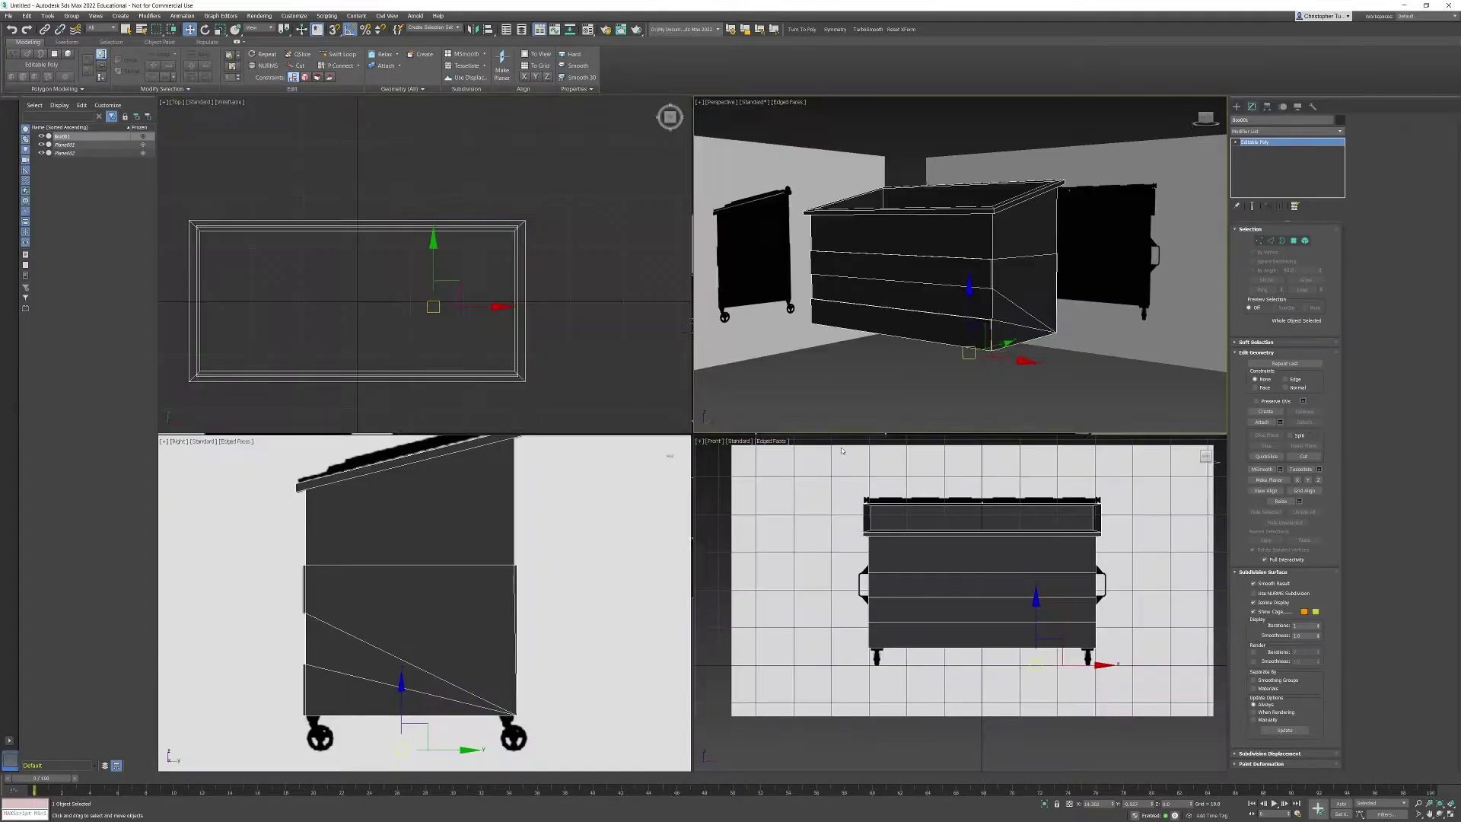
{"action": "key", "text": "alt+w"}
{"action": "scroll", "coordinate": [789, 517], "scroll_direction": "up", "scroll_amount": 8}
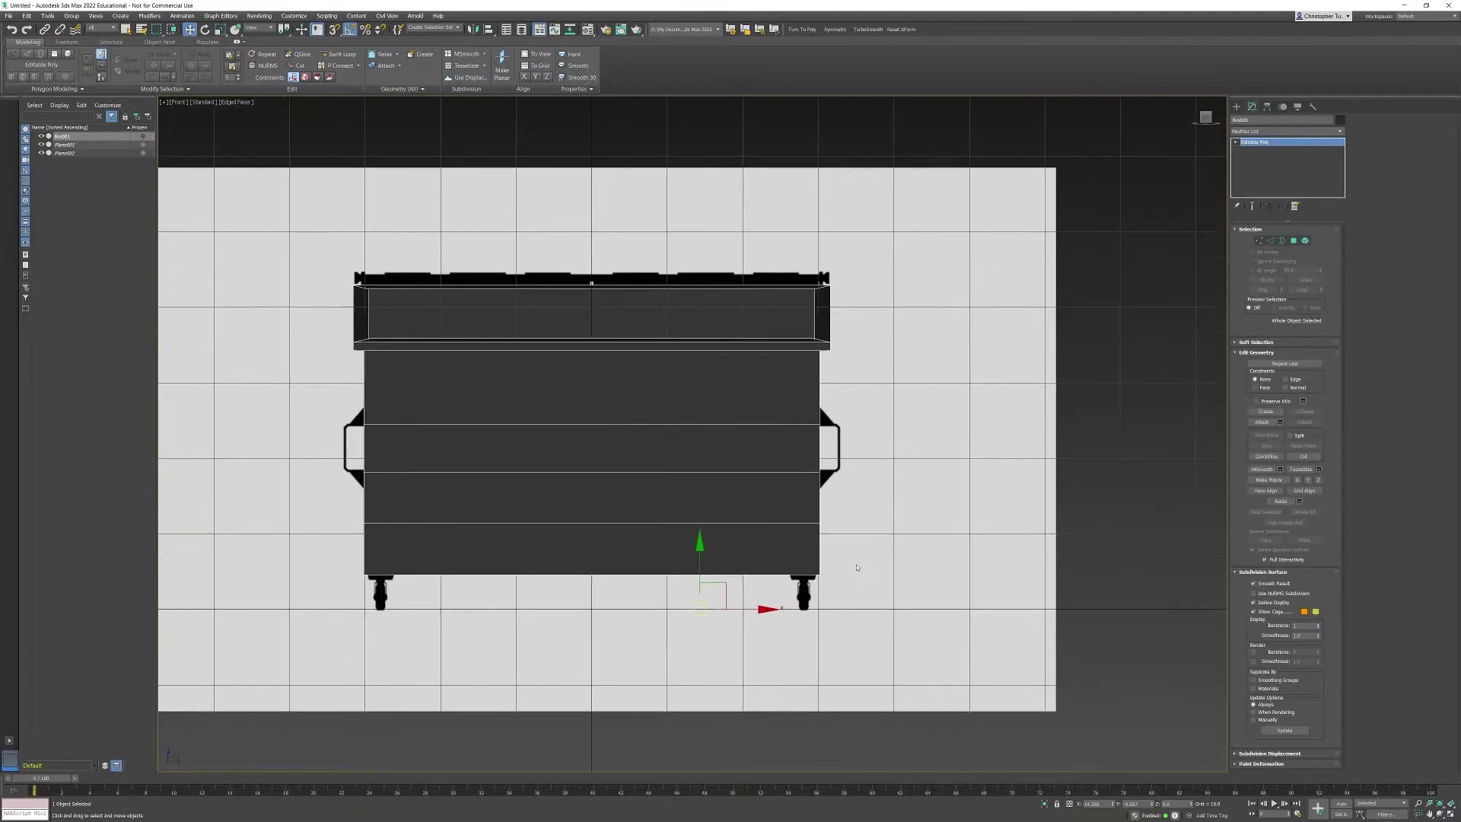
{"action": "left_click", "coordinate": [1259, 241]}
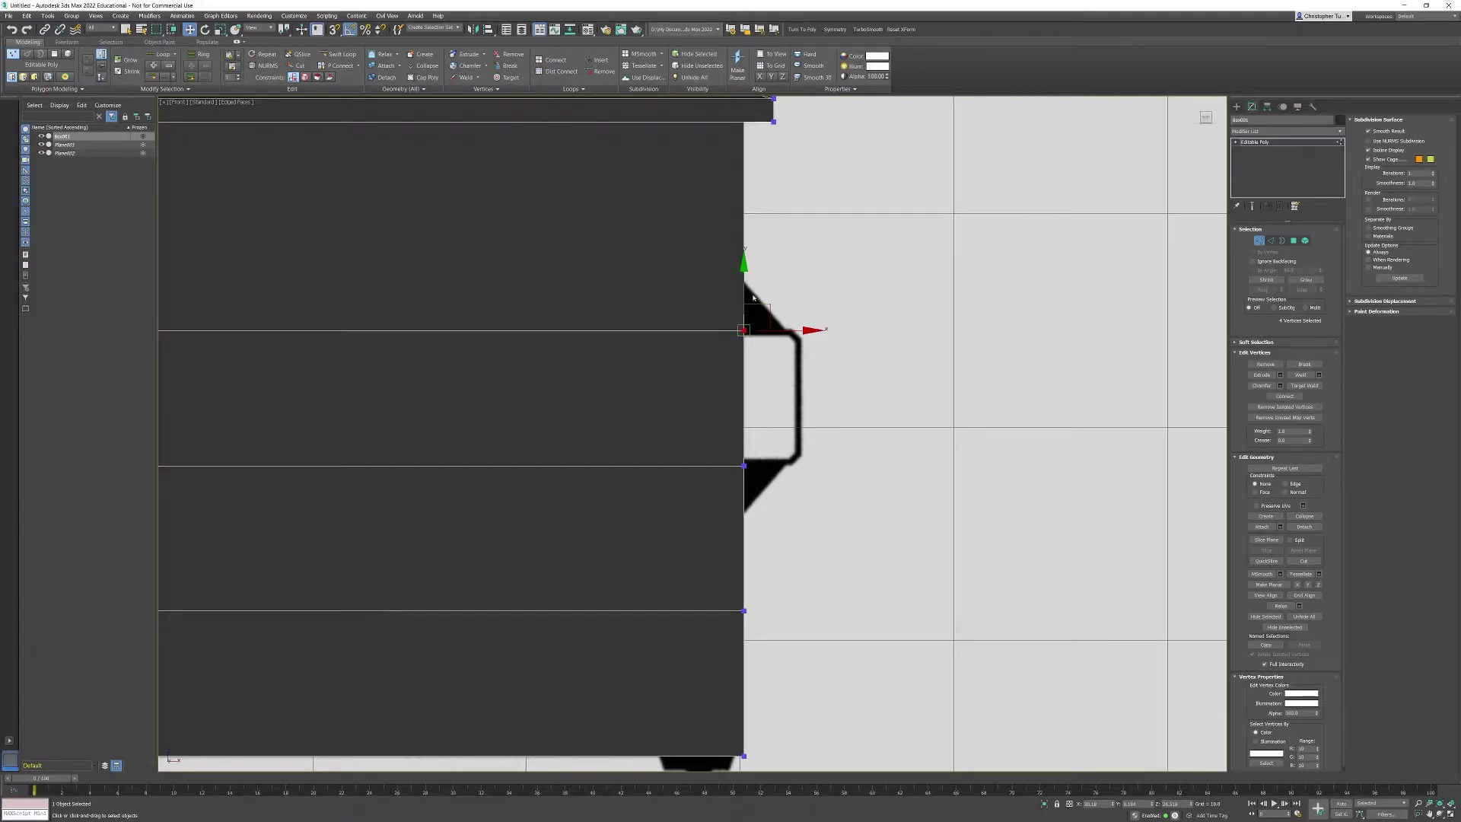
{"action": "left_click", "coordinate": [1104, 804]}
{"action": "left_click", "coordinate": [1260, 240]}
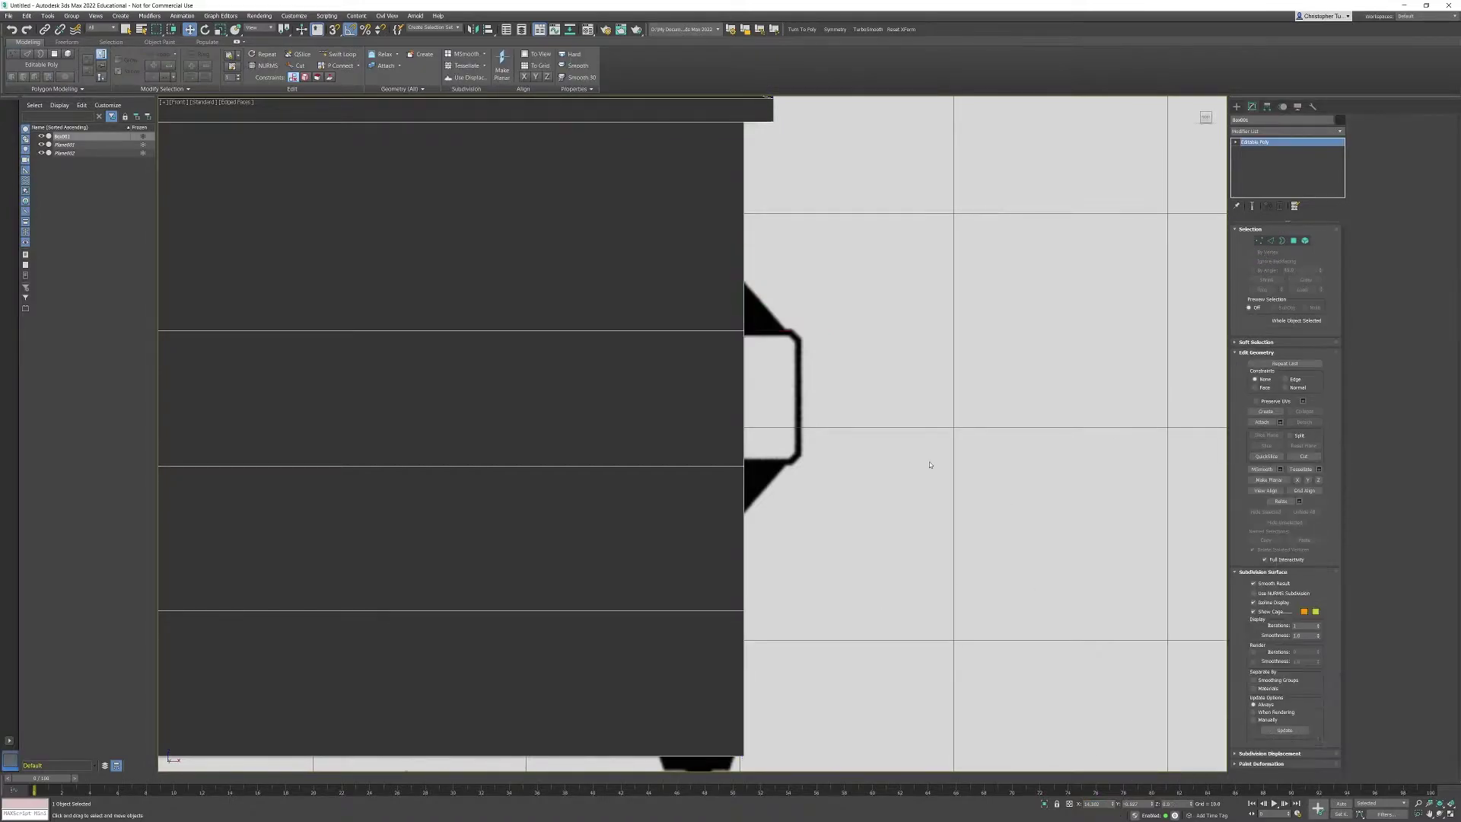
Create a box in the front view covering the handle silhouette beside the dumpster body
{"action": "left_click", "coordinate": [1236, 106]}
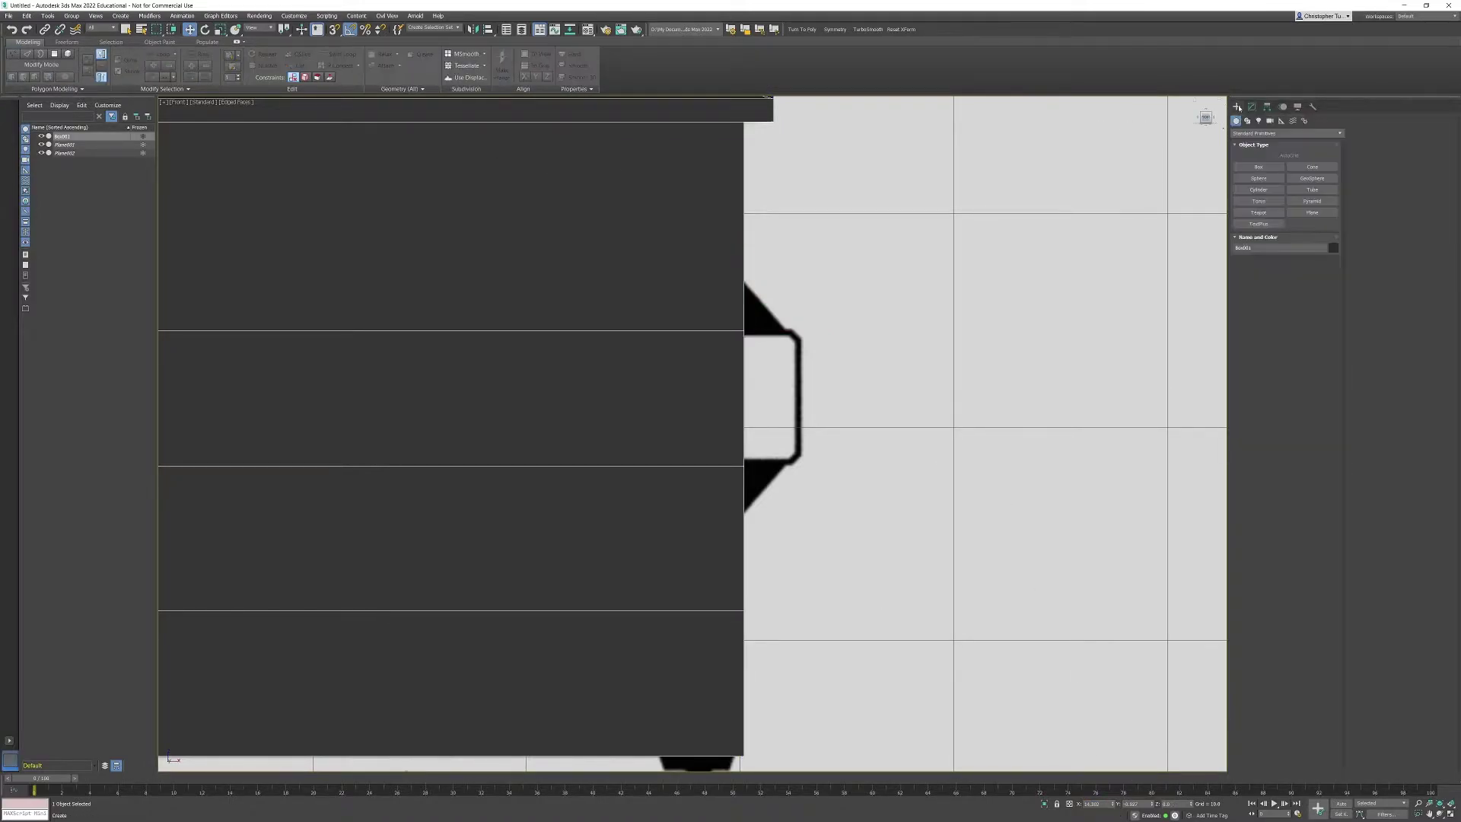
{"action": "left_click", "coordinate": [1259, 166]}
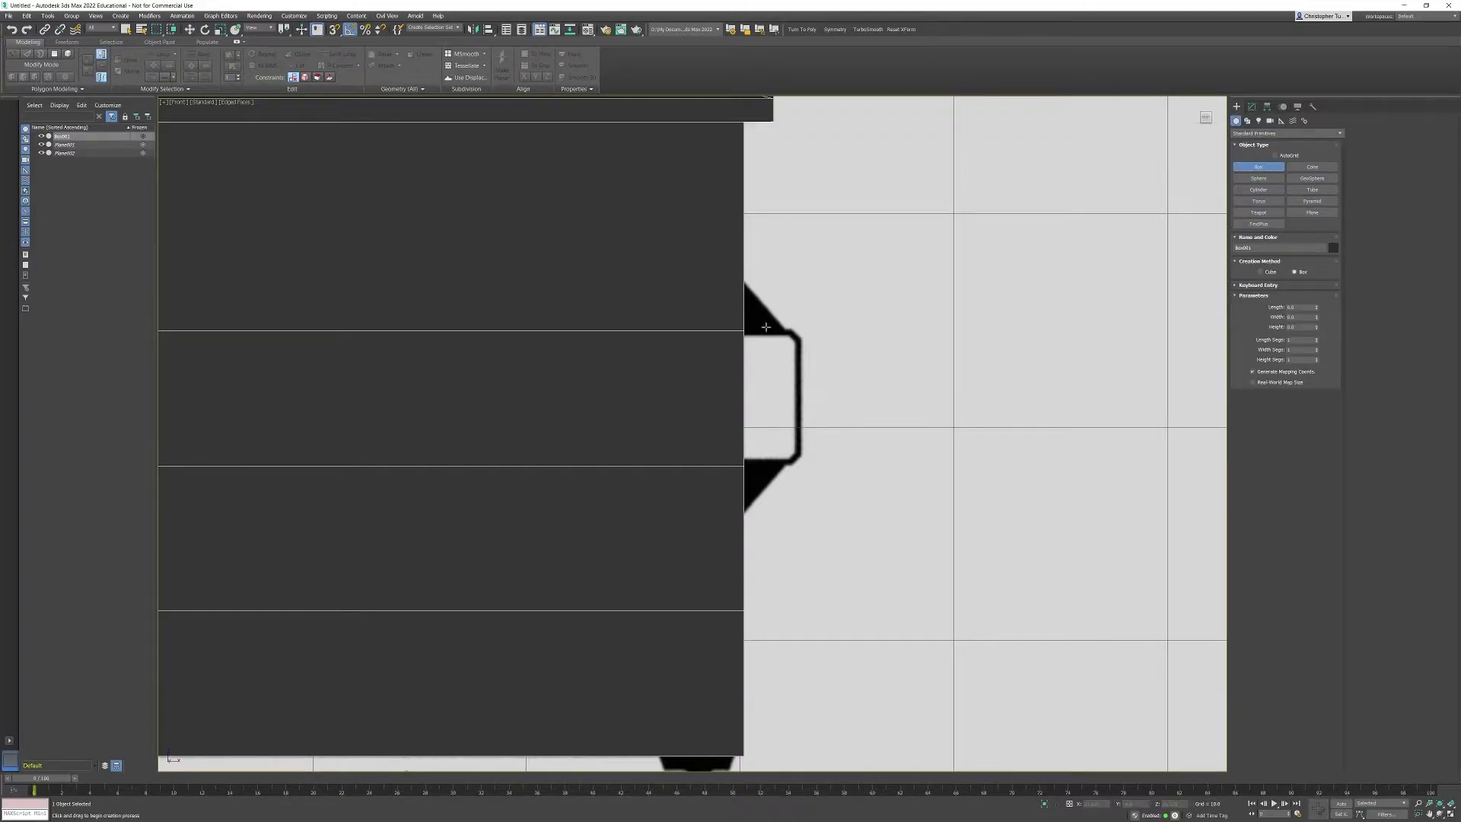
{"action": "left_click_drag", "start_coordinate": [751, 327], "coordinate": [810, 466]}
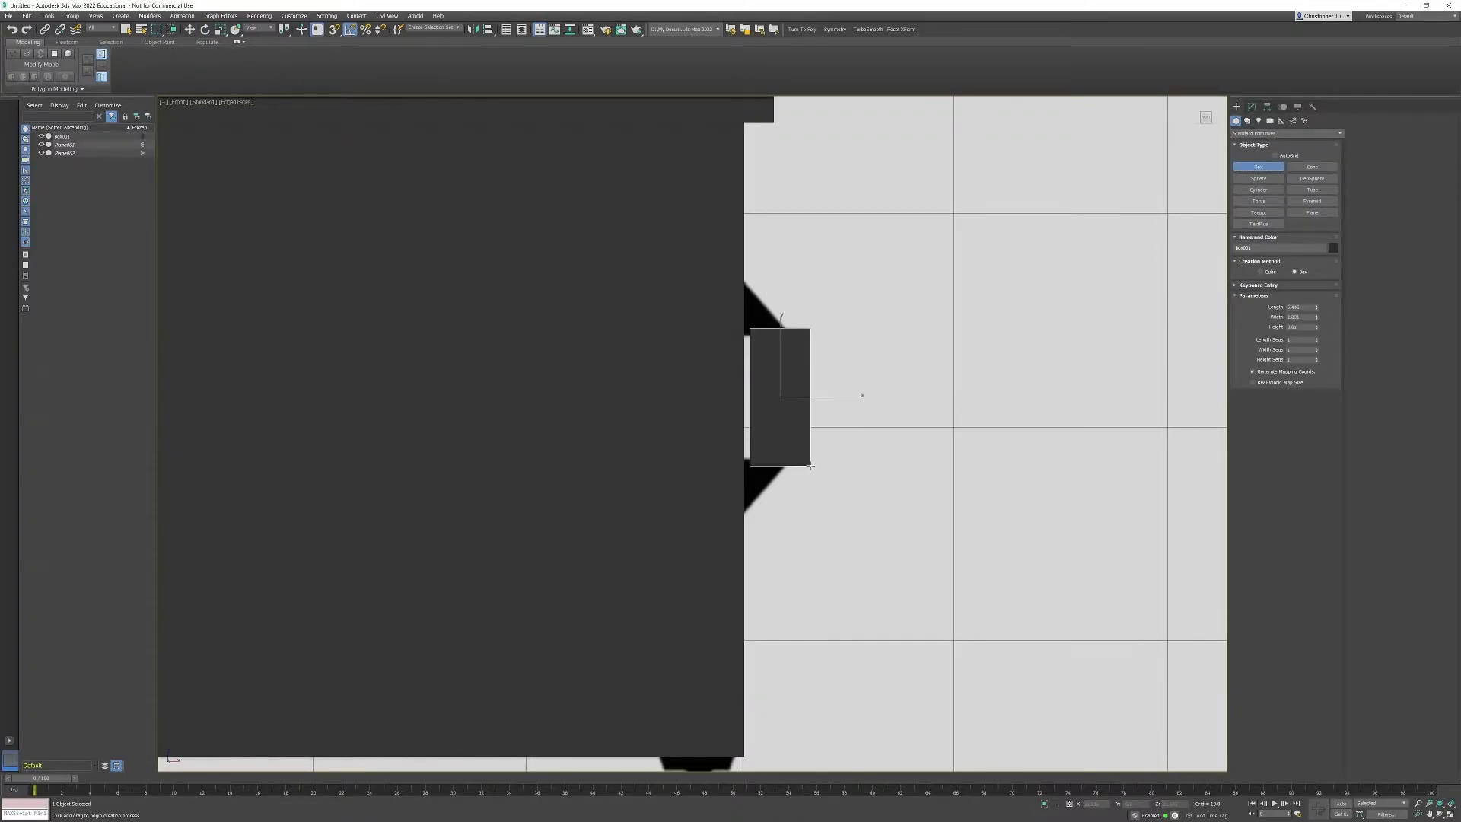
{"action": "left_click", "coordinate": [812, 345]}
{"action": "right_click", "coordinate": [877, 460]}
{"action": "scroll", "coordinate": [804, 434], "scroll_direction": "up", "scroll_amount": 3}
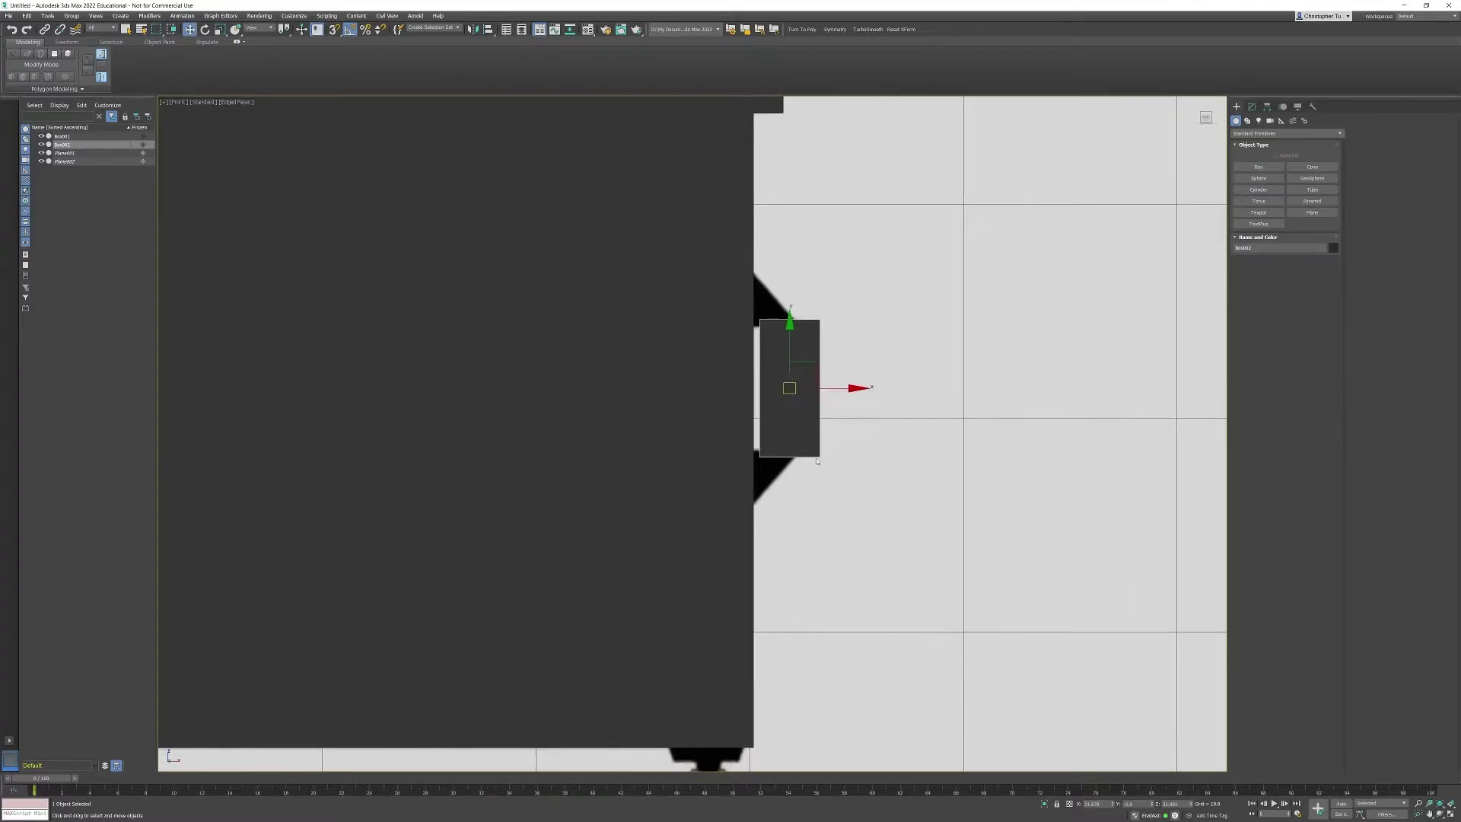
Convert the handle box to Editable Poly and set its inner vertices to X 30.2, flush with the dumpster's side
{"action": "right_click", "coordinate": [804, 432]}
{"action": "mouse_move", "coordinate": [837, 531]}
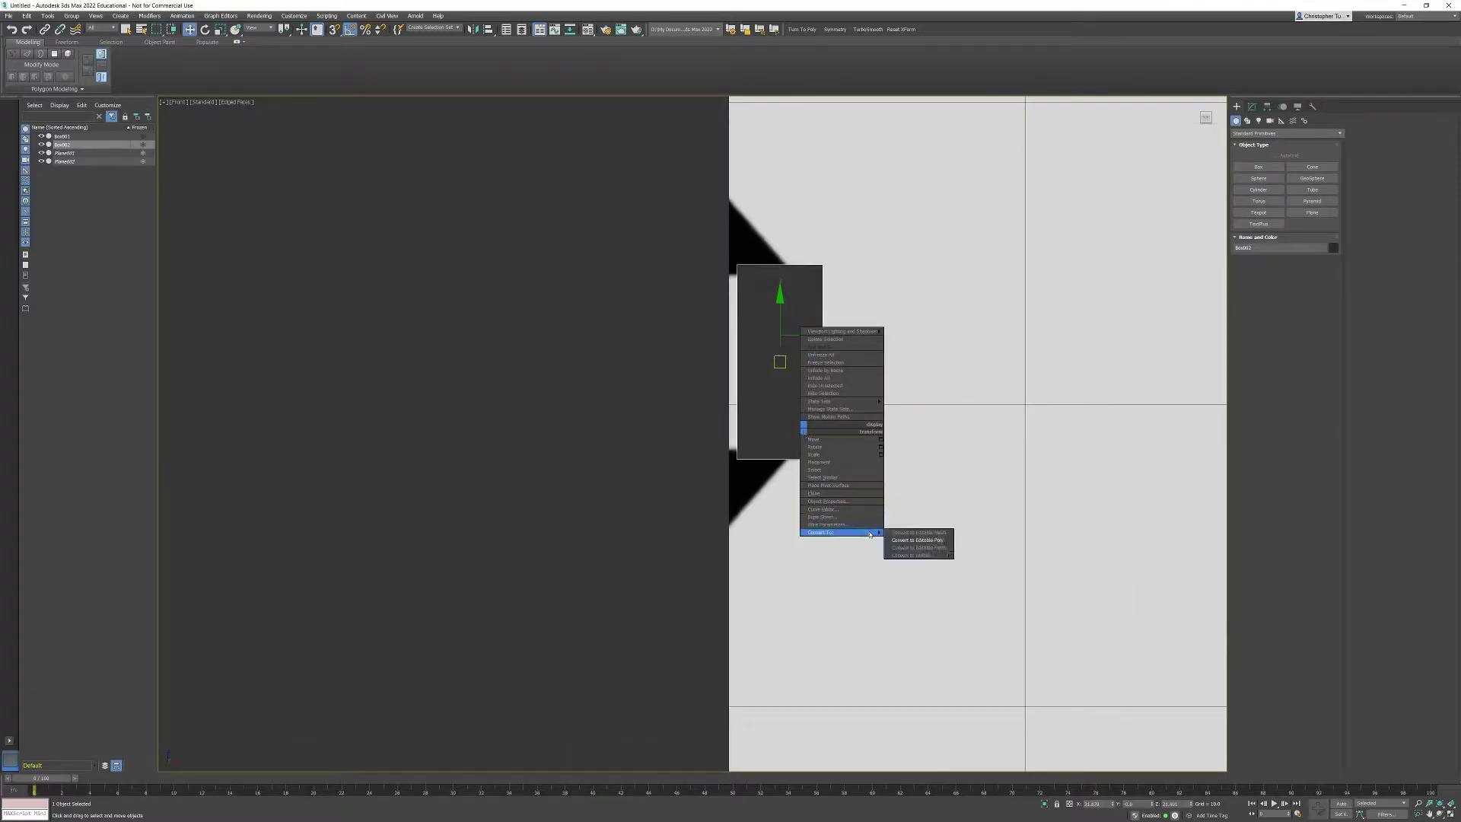
{"action": "left_click", "coordinate": [917, 536]}
{"action": "left_click", "coordinate": [1258, 241]}
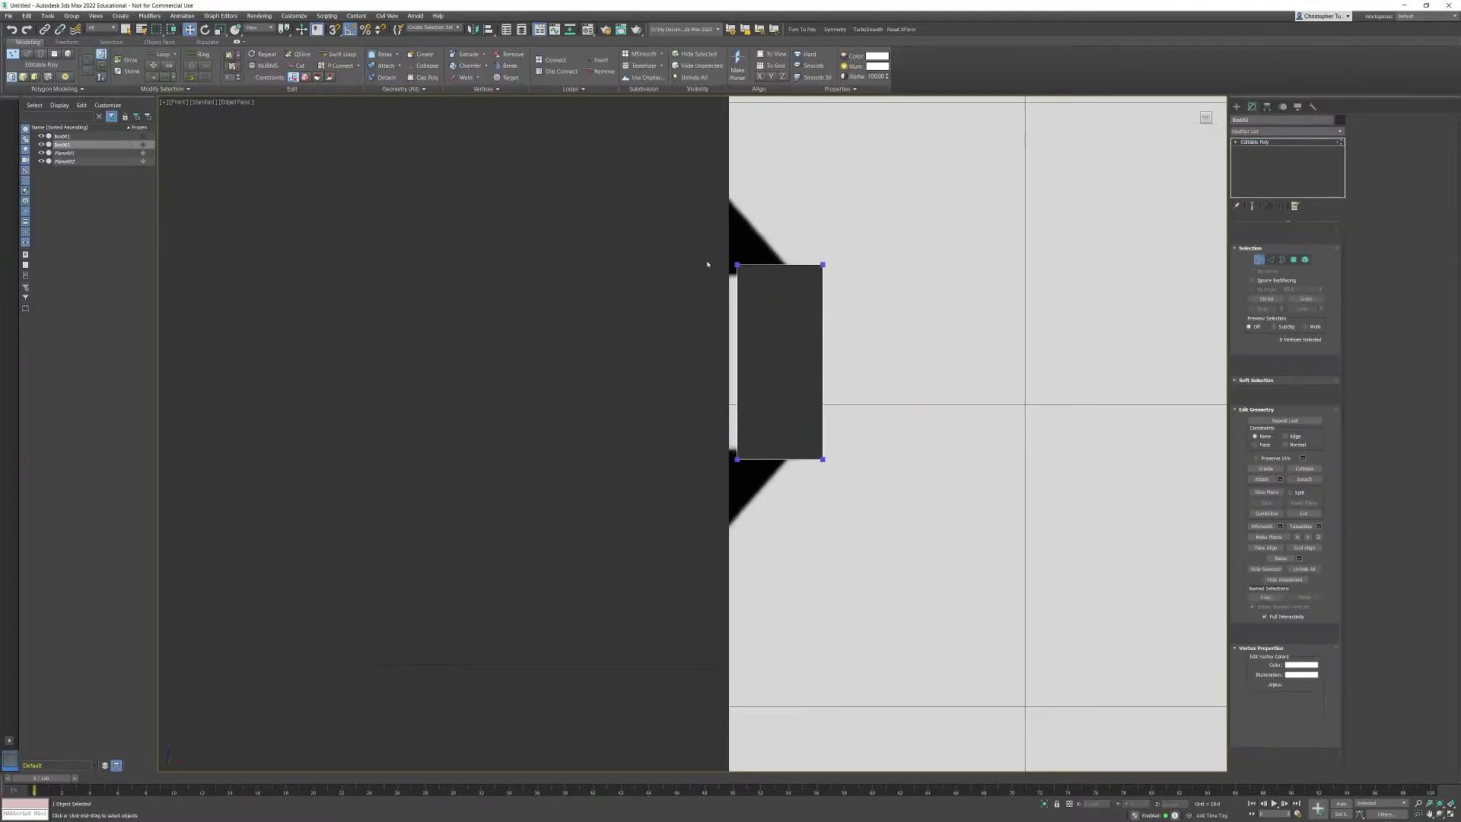
{"action": "left_click_drag", "start_coordinate": [715, 261], "coordinate": [756, 484]}
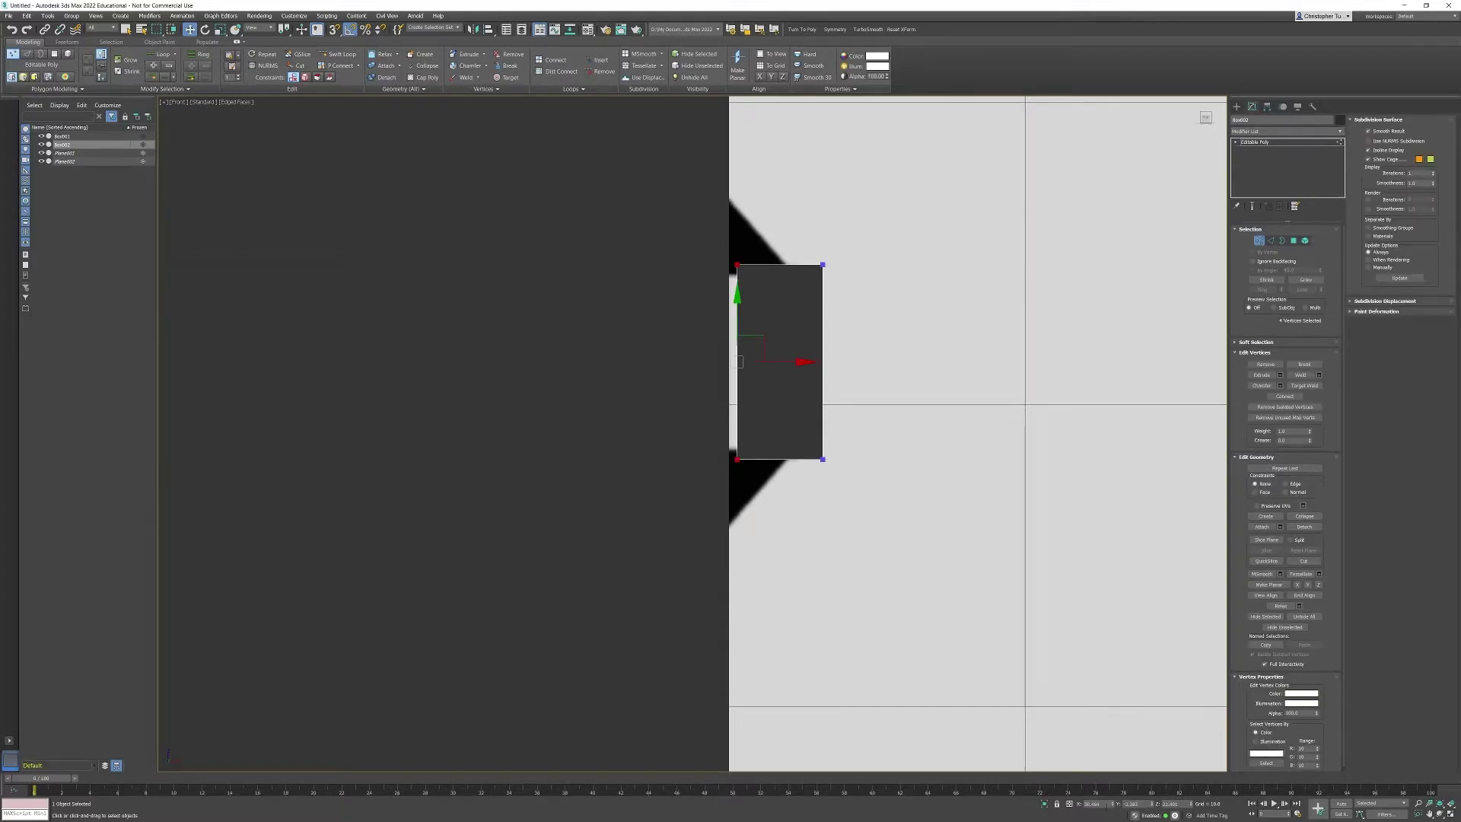
{"action": "left_click_drag", "start_coordinate": [1108, 805], "coordinate": [1053, 805]}
{"action": "type", "text": "30.2"}
{"action": "key", "text": "Return"}
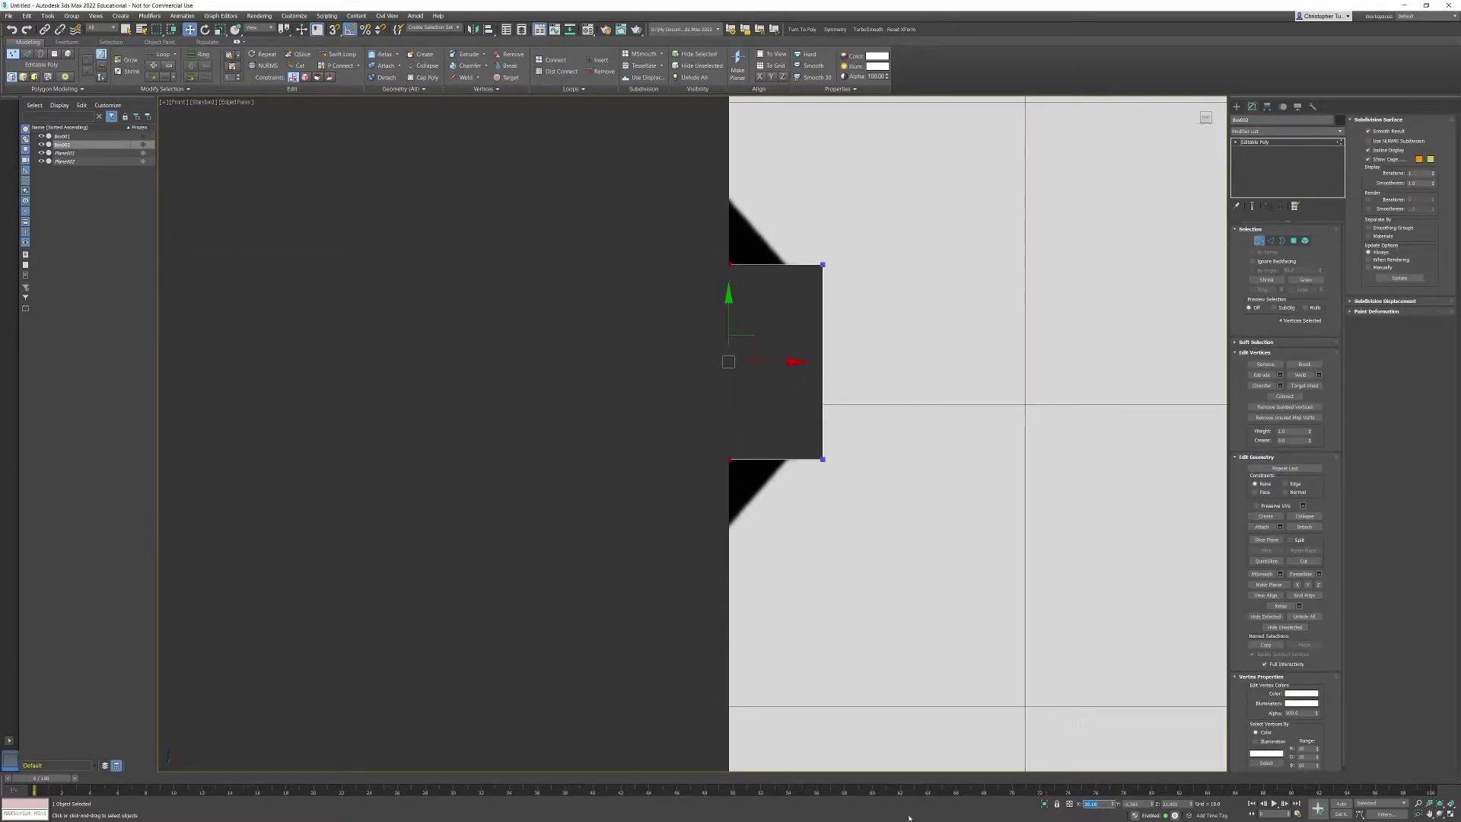
{"action": "middle_click_drag", "start_coordinate": [561, 505], "coordinate": [544, 593]}
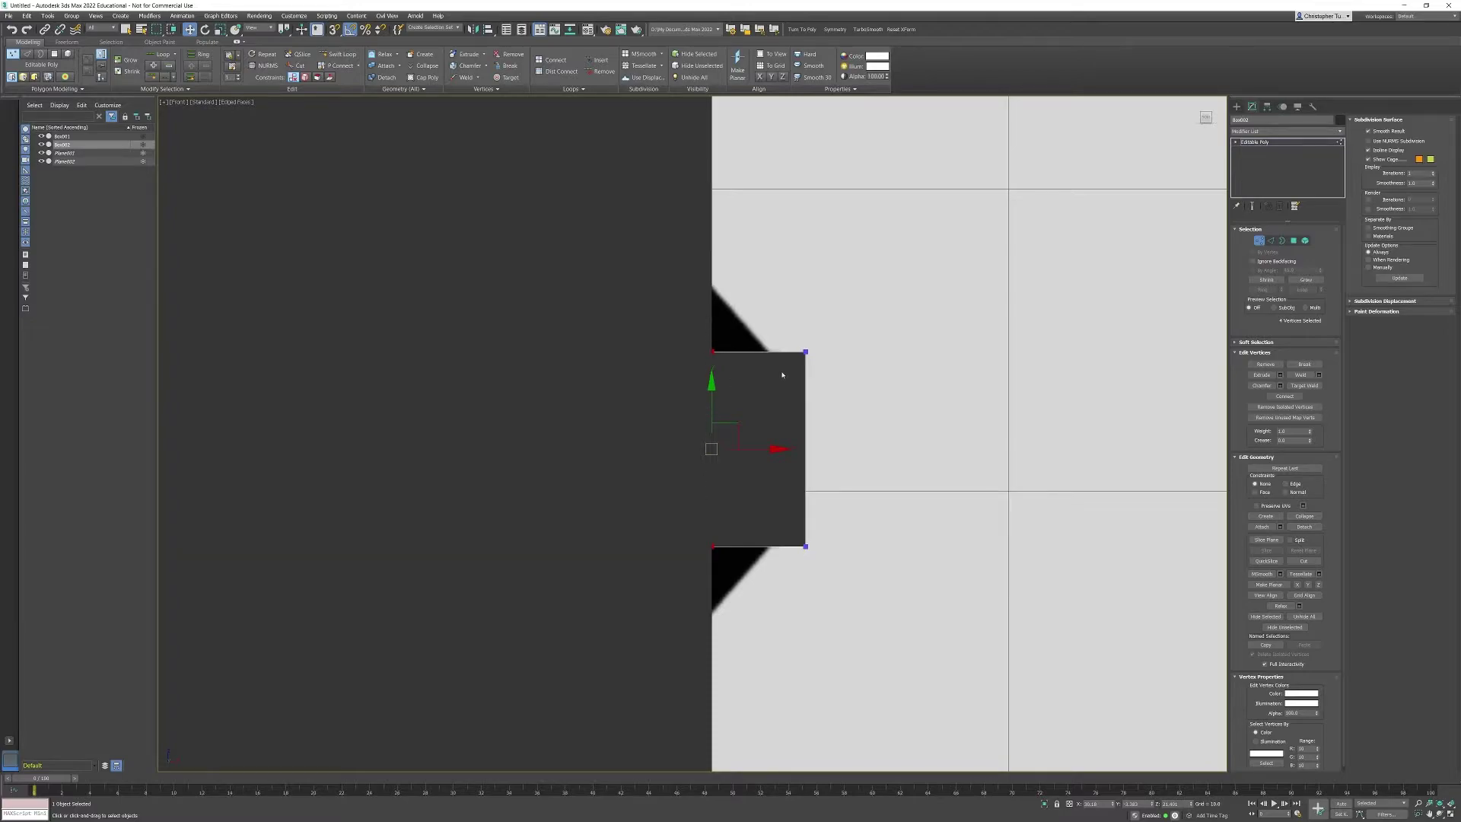
Stretch the handle box along the dumpster's side by moving its end vertices out to the front and back edges
{"action": "middle_click_drag", "start_coordinate": [782, 375], "coordinate": [708, 395]}
{"action": "key", "text": "p"}
{"action": "middle_click_drag", "start_coordinate": [635, 431], "coordinate": [676, 394]}
{"action": "scroll", "coordinate": [676, 394], "scroll_direction": "up", "scroll_amount": 4}
{"action": "left_click_drag", "start_coordinate": [590, 315], "coordinate": [669, 522]}
{"action": "left_click_drag", "start_coordinate": [701, 427], "coordinate": [580, 452]}
{"action": "left_click_drag", "start_coordinate": [721, 312], "coordinate": [873, 571]}
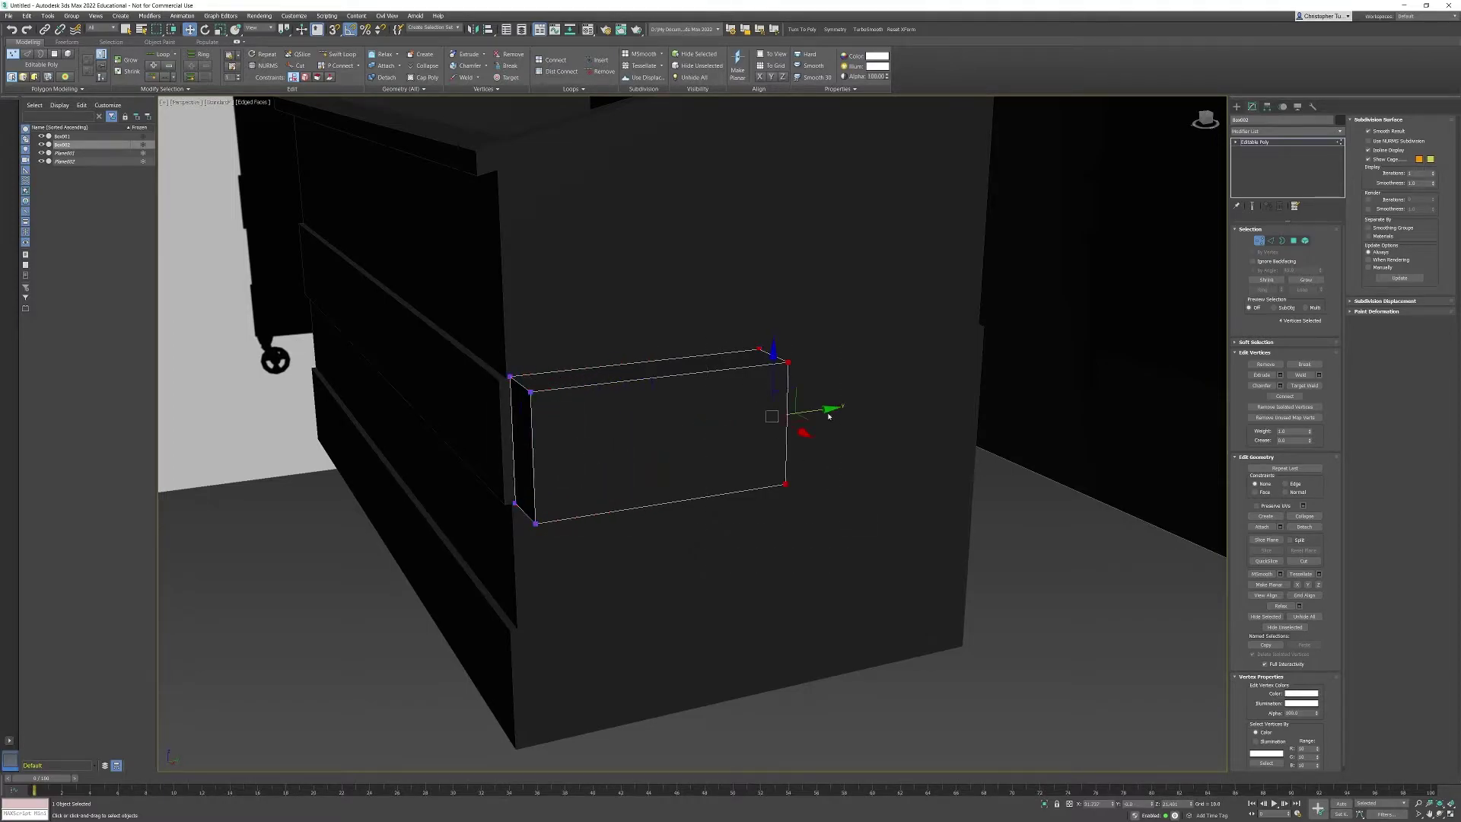
{"action": "left_click_drag", "start_coordinate": [828, 415], "coordinate": [1043, 390]}
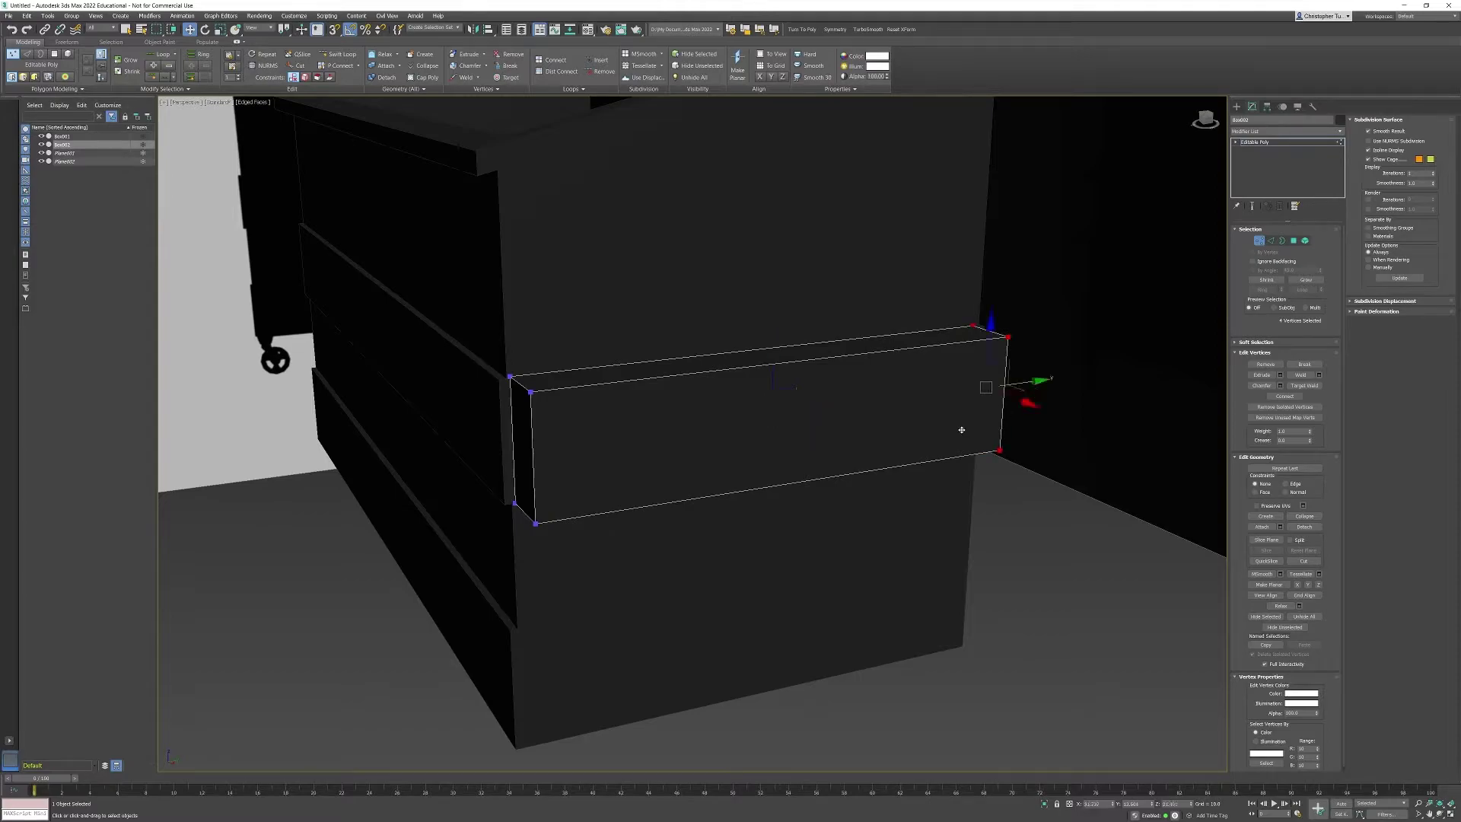
Make the handle box see-through and move its outer vertices inward to the outer edge of the handle silhouette
{"action": "key", "text": "f"}
{"action": "key", "text": "alt+x"}
{"action": "middle_click_drag", "start_coordinate": [793, 419], "coordinate": [805, 391]}
{"action": "scroll", "coordinate": [793, 373], "scroll_direction": "up", "scroll_amount": 2}
{"action": "left_click_drag", "start_coordinate": [746, 260], "coordinate": [798, 597]}
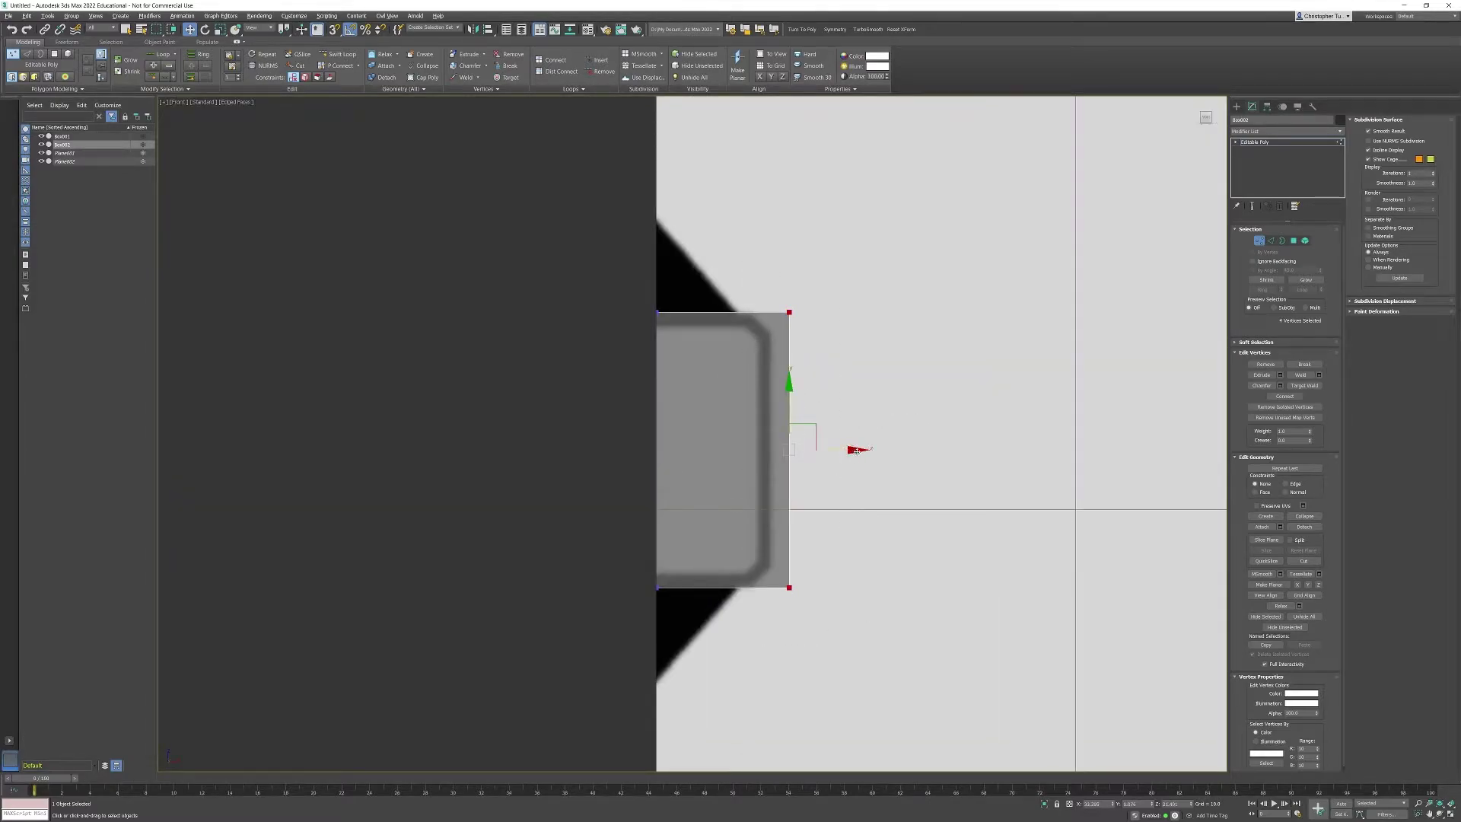
{"action": "left_click_drag", "start_coordinate": [857, 451], "coordinate": [838, 454]}
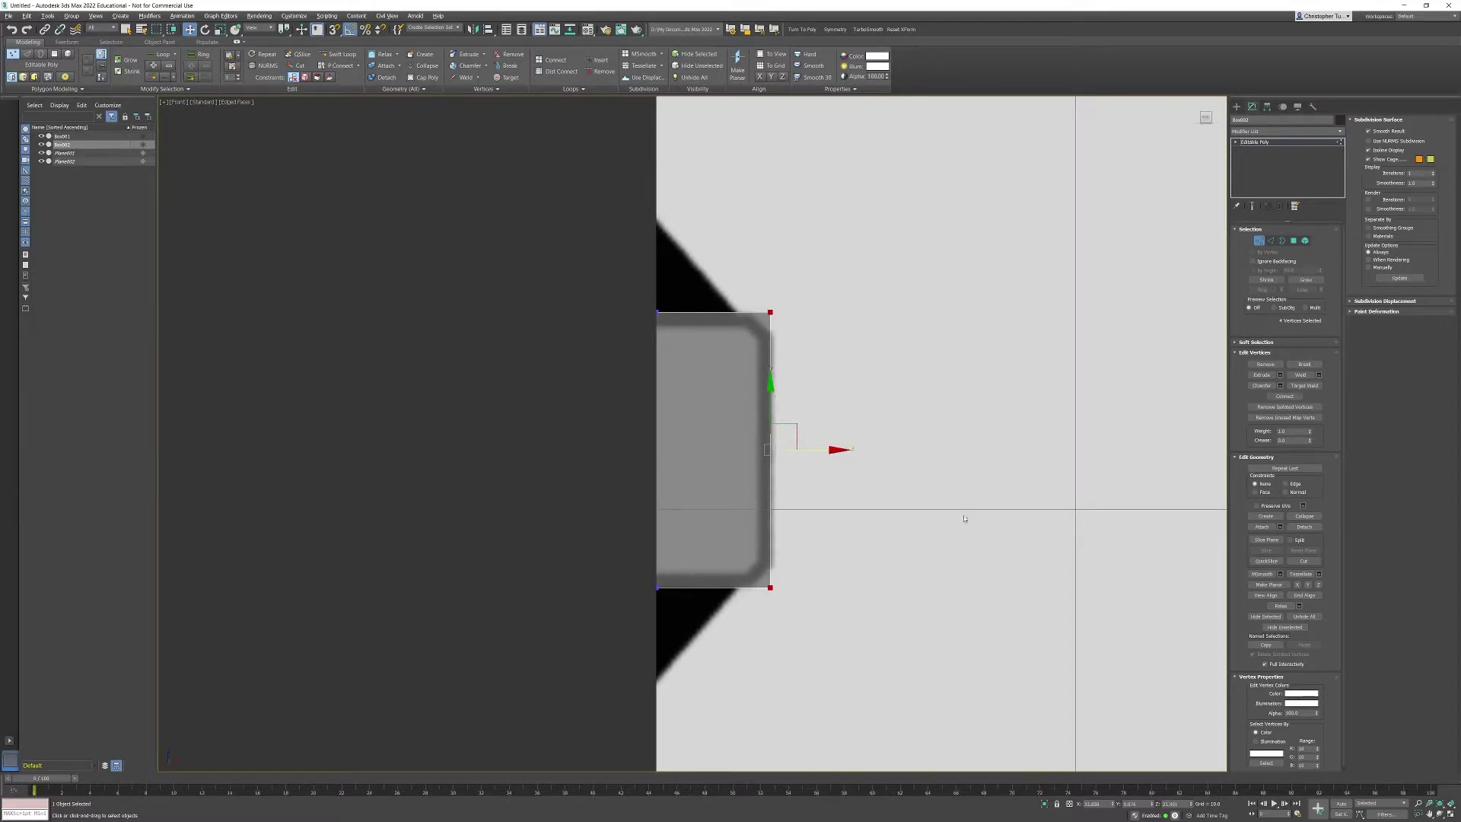
Select only the handle box's outer upper and outer lower edges running along its length
{"action": "left_click", "coordinate": [1271, 240]}
{"action": "left_click_drag", "start_coordinate": [841, 296], "coordinate": [733, 305]}
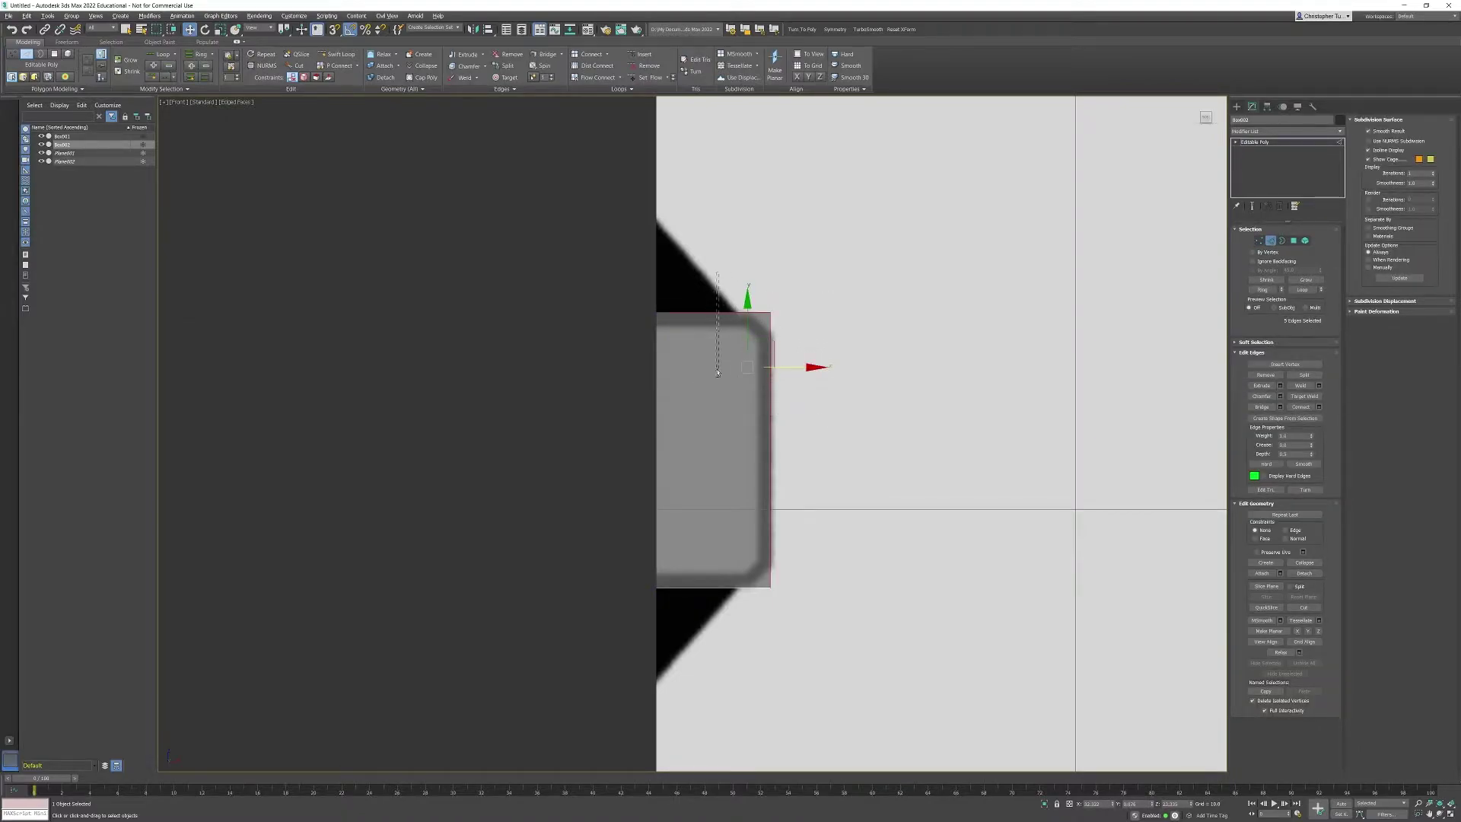
{"action": "left_click_drag", "start_coordinate": [717, 372], "coordinate": [718, 376], "text": "alt"}
{"action": "left_click_drag", "start_coordinate": [735, 470], "coordinate": [860, 489], "text": "alt"}
{"action": "left_click_drag", "start_coordinate": [784, 565], "coordinate": [724, 618], "text": "ctrl"}
{"action": "left_click_drag", "start_coordinate": [717, 538], "coordinate": [803, 548], "text": "alt"}
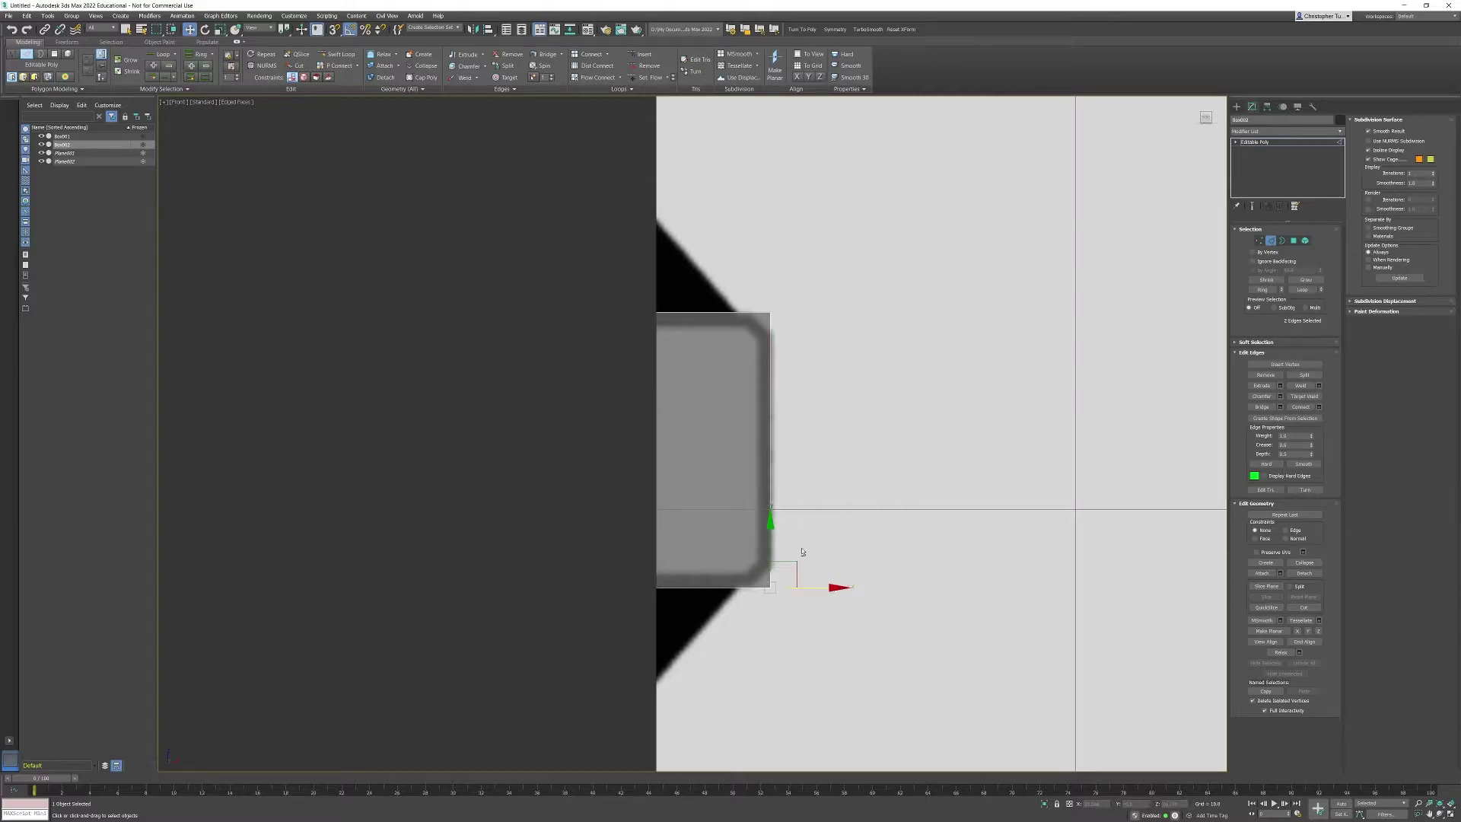
Chamfer the selected edges with a straight, unsegmented bevel sized to the cut corners of the handle silhouette
{"action": "left_click", "coordinate": [1280, 395]}
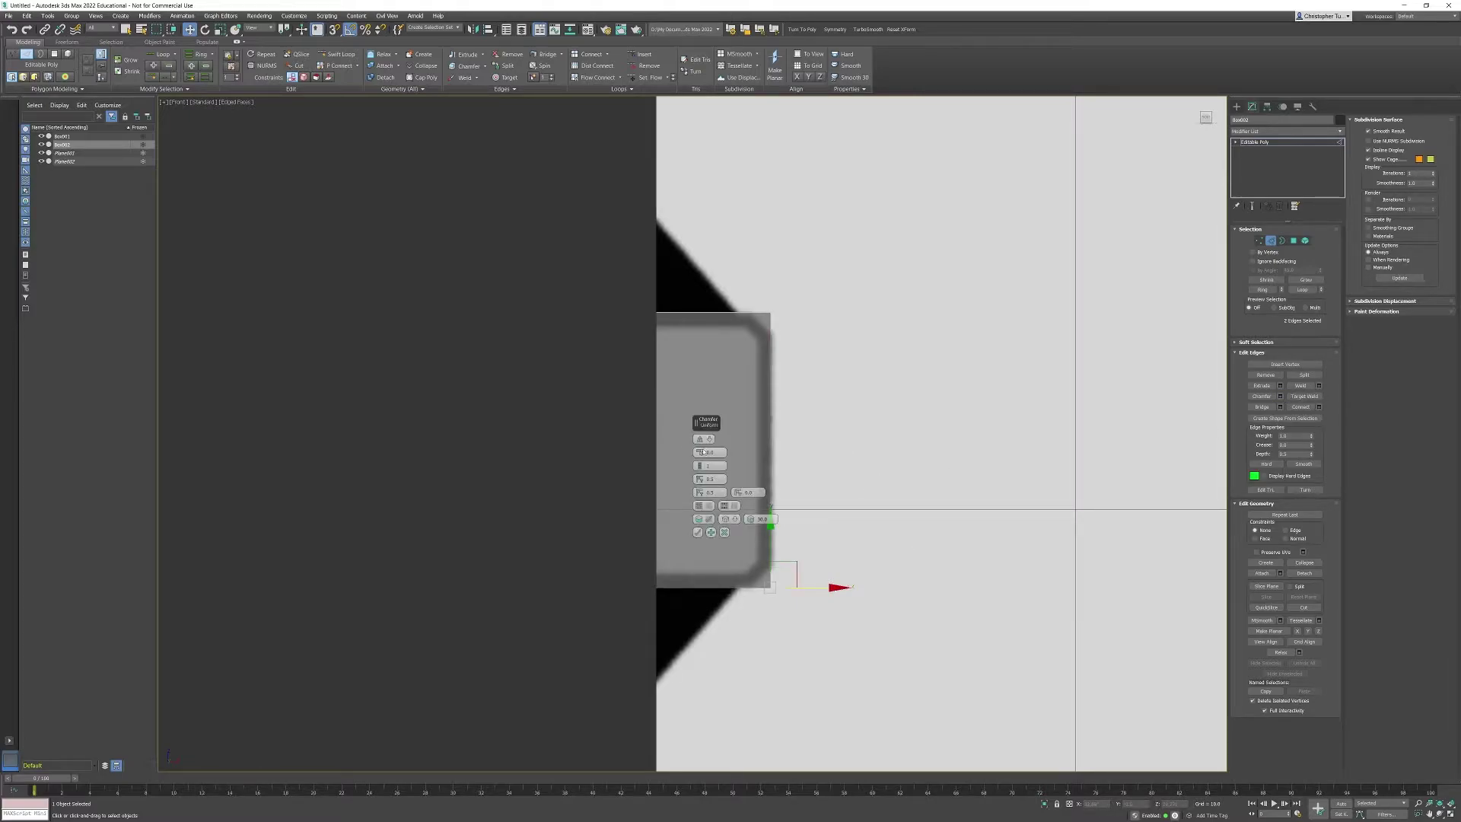
{"action": "left_click_drag", "start_coordinate": [699, 453], "coordinate": [709, 419]}
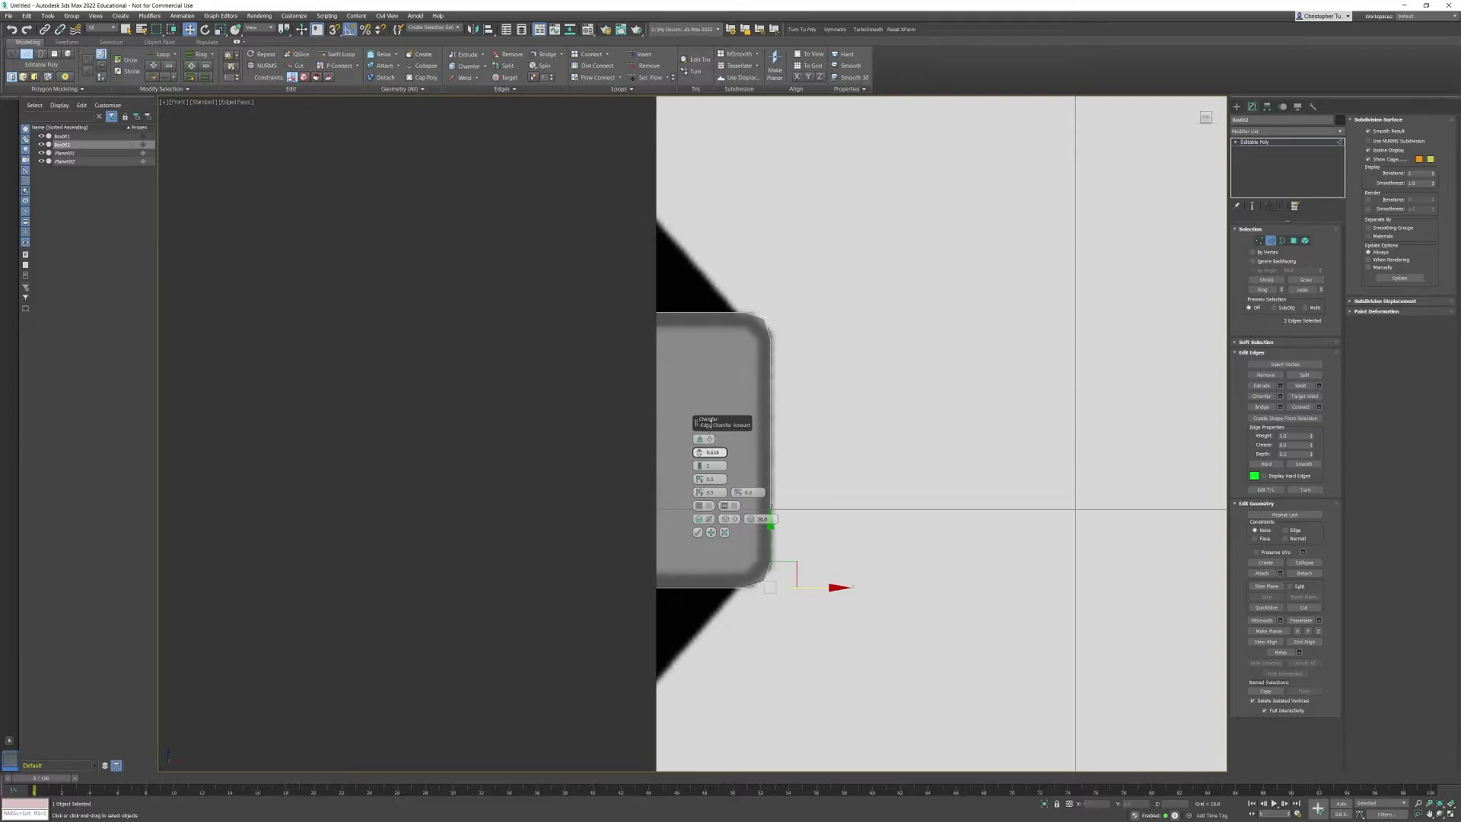
{"action": "left_click", "coordinate": [700, 469]}
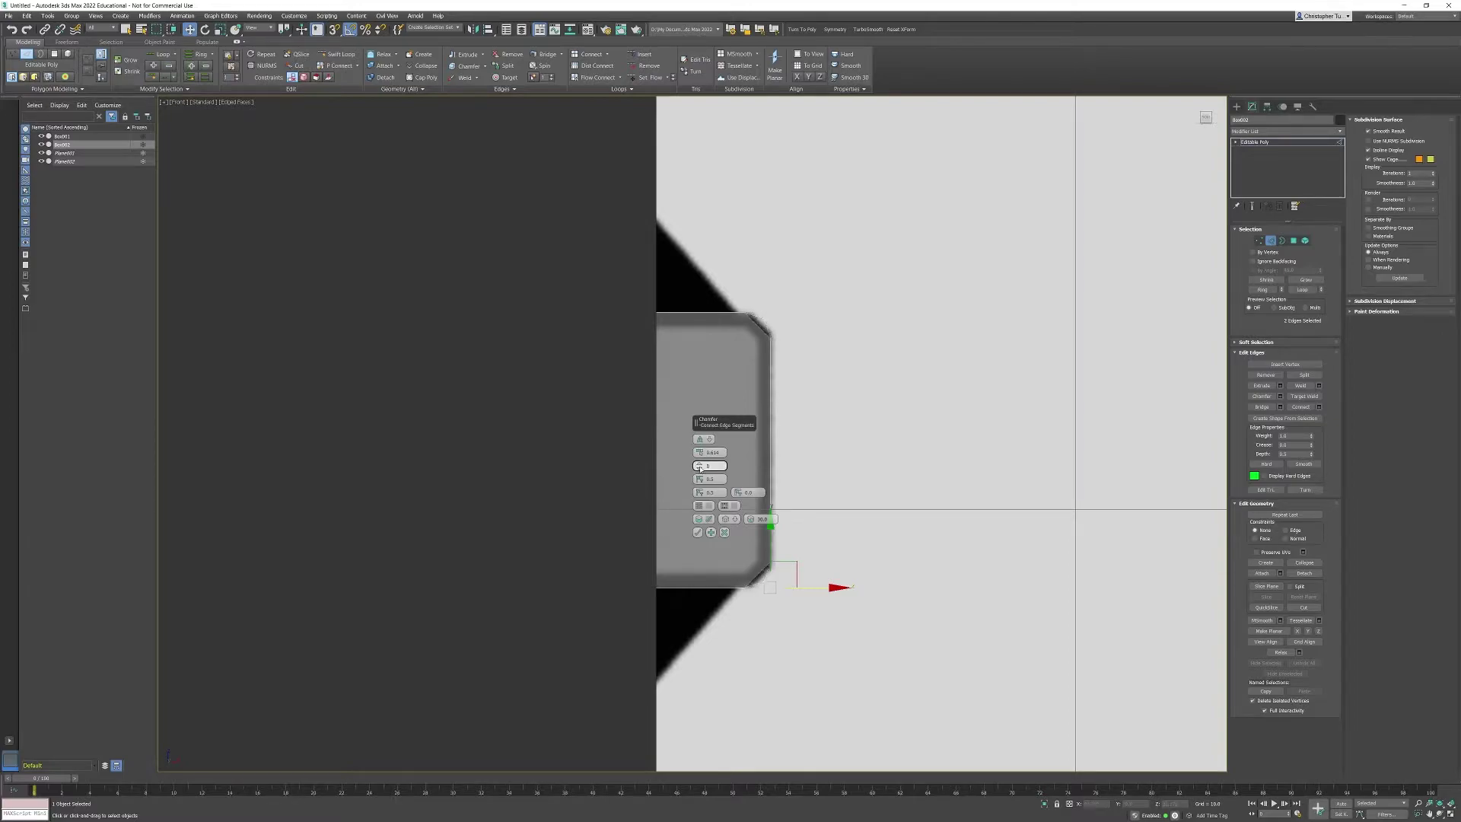
{"action": "left_click", "coordinate": [697, 533]}
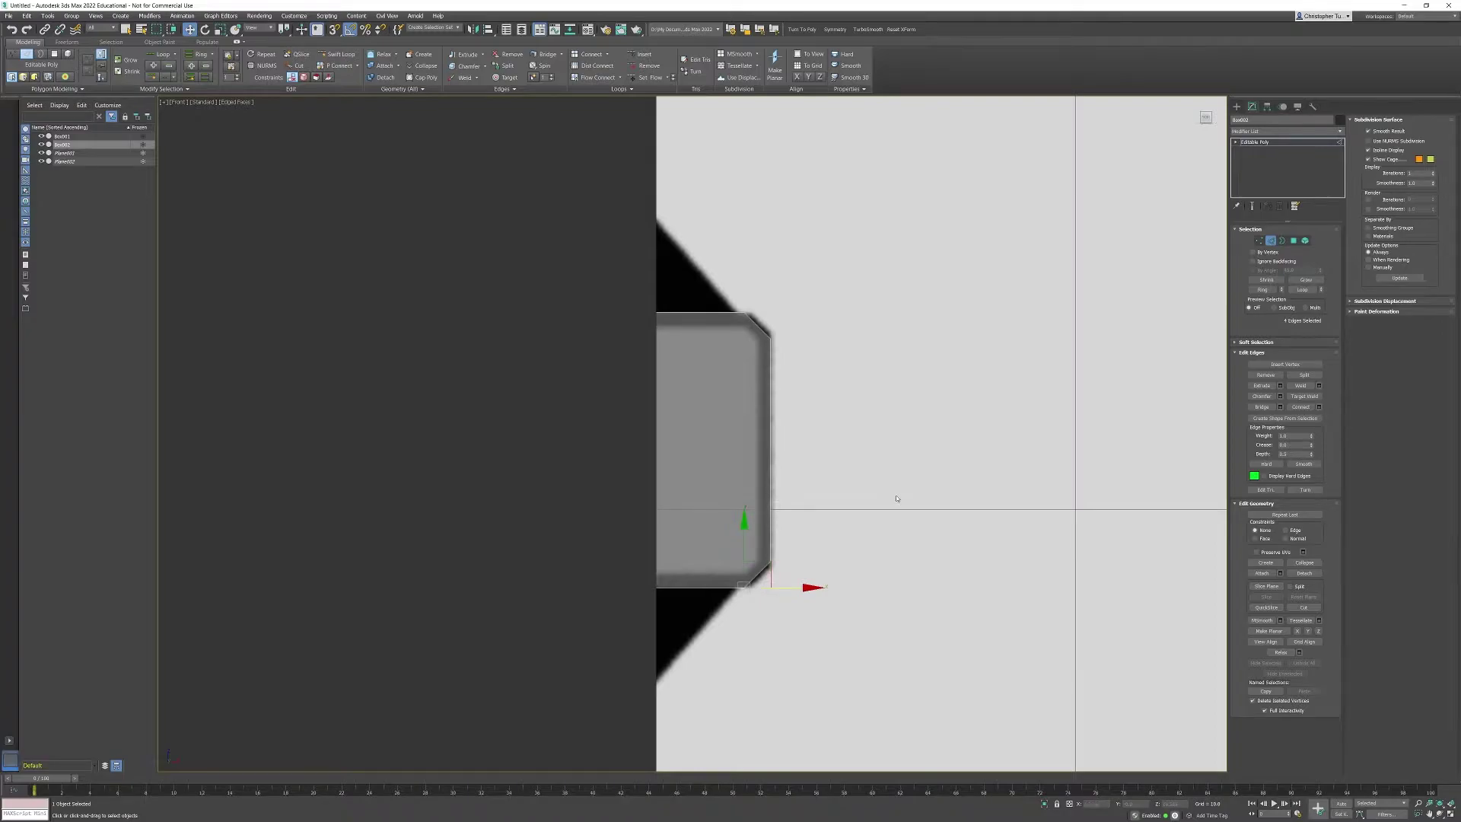
Inset the two end polygons of the side pocket box by a small amount, leaving a thin rim around each end
{"action": "left_click", "coordinate": [1295, 240]}
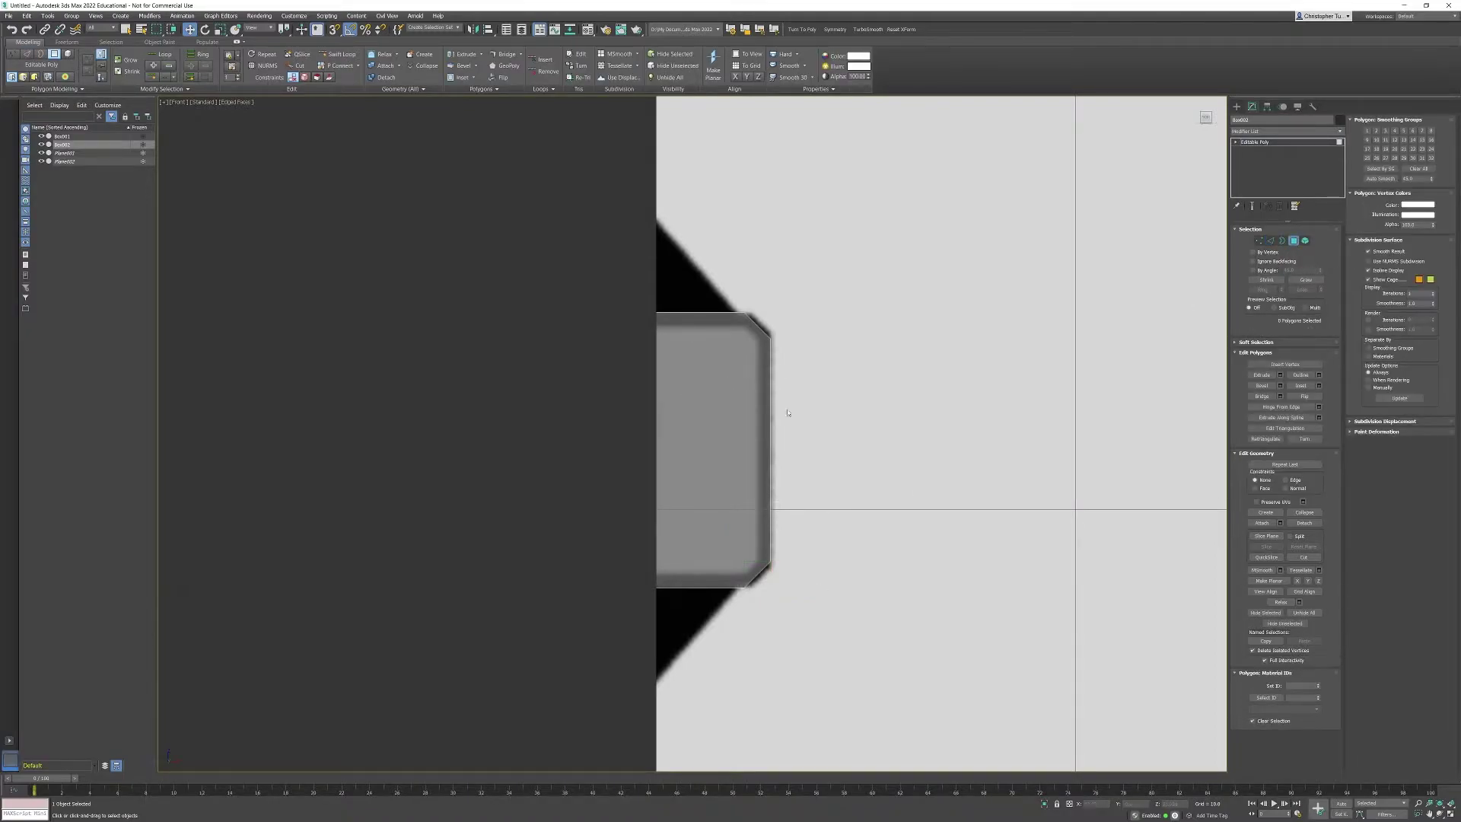
{"action": "left_click_drag", "start_coordinate": [773, 434], "coordinate": [772, 434]}
{"action": "key", "text": "p"}
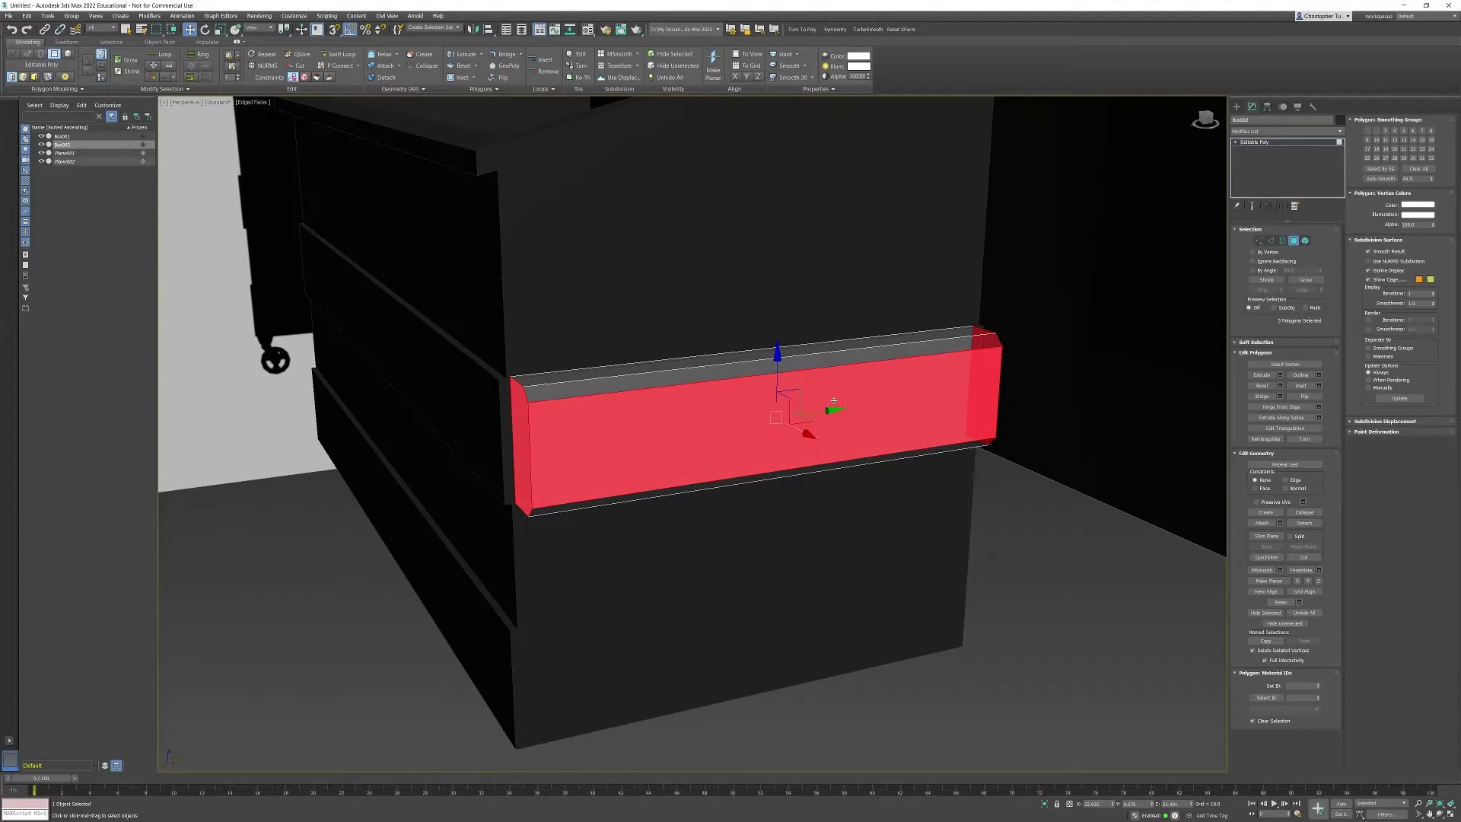
{"action": "left_click", "coordinate": [707, 420], "text": "alt"}
{"action": "middle_click_drag", "start_coordinate": [620, 411], "coordinate": [724, 397], "text": "alt"}
{"action": "key", "text": "z"}
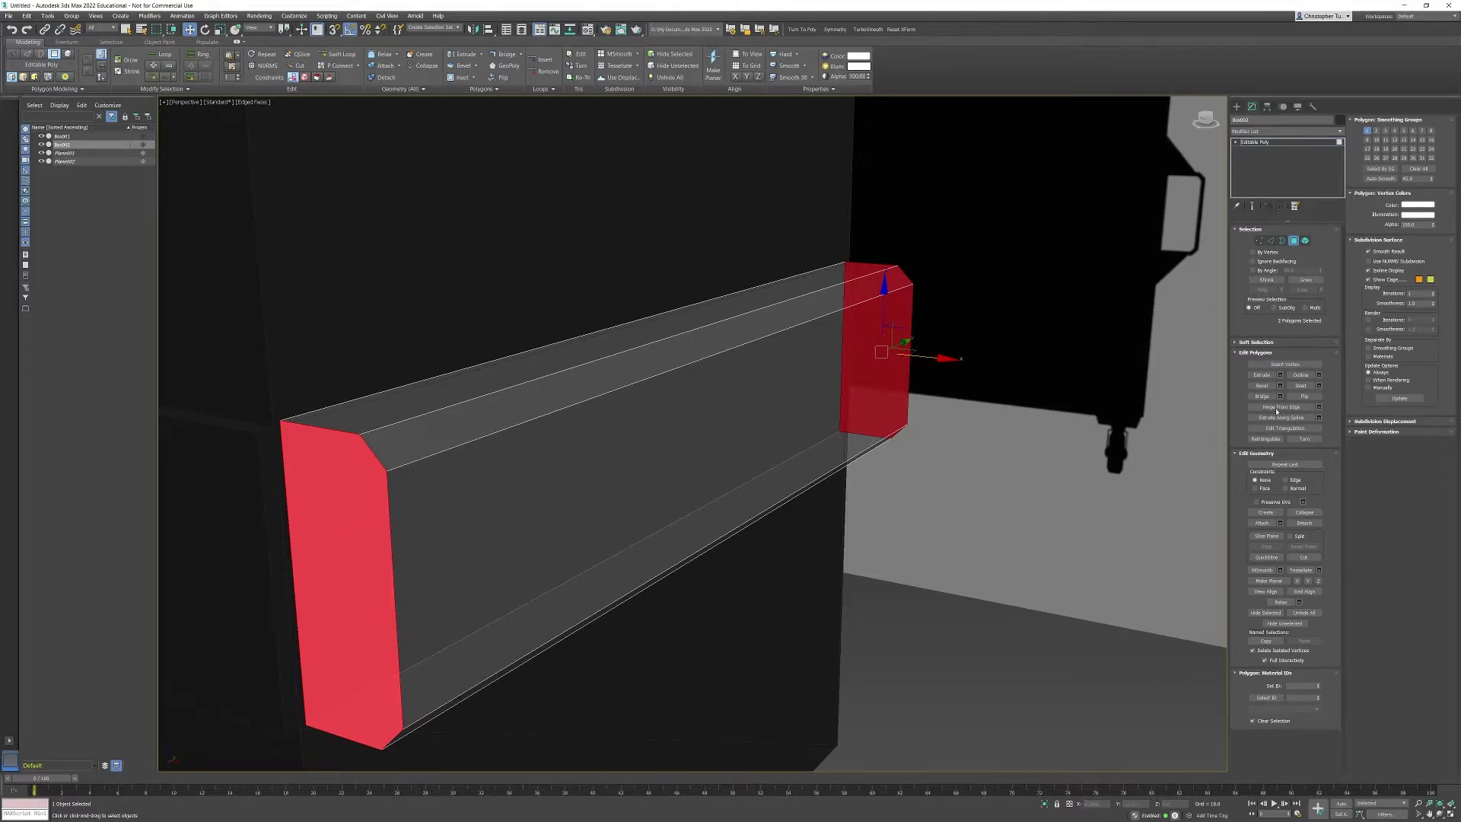
{"action": "left_click", "coordinate": [1319, 386]}
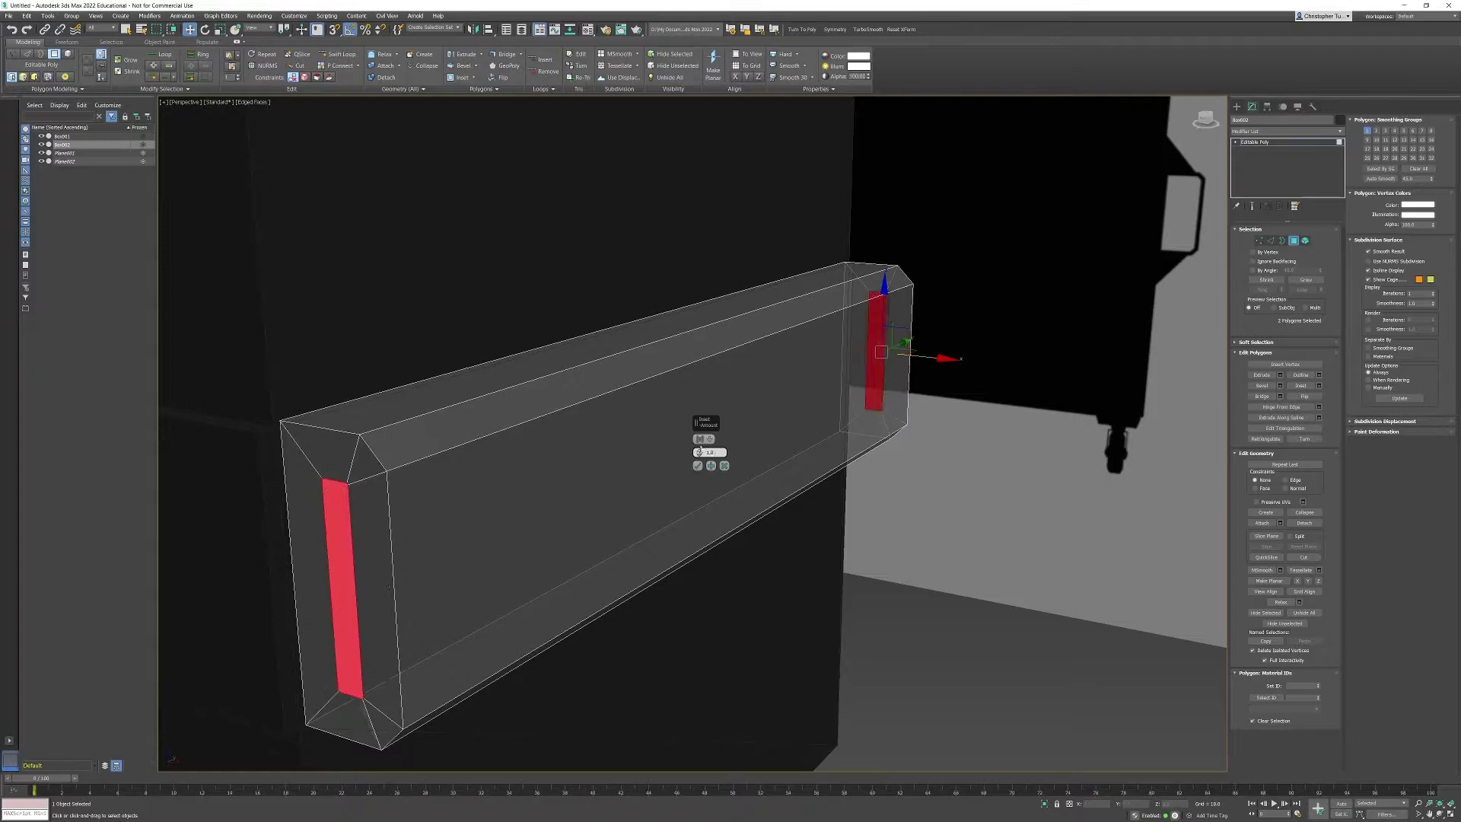
{"action": "left_click_drag", "start_coordinate": [700, 450], "coordinate": [700, 454]}
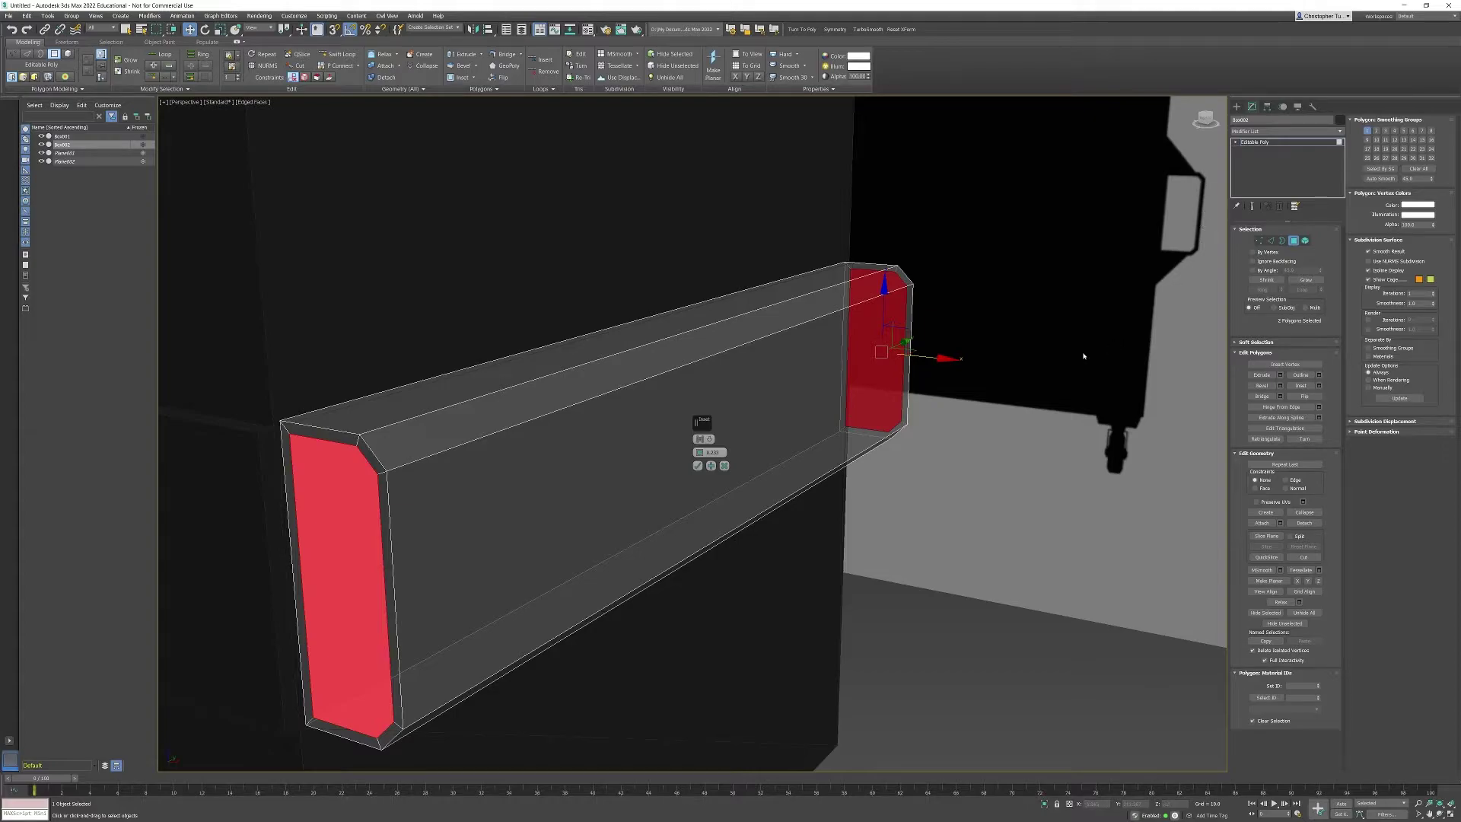
{"action": "left_click", "coordinate": [698, 465]}
Bridge the two inset end polygons to hollow the pocket out along its full length
{"action": "left_click", "coordinate": [1262, 397]}
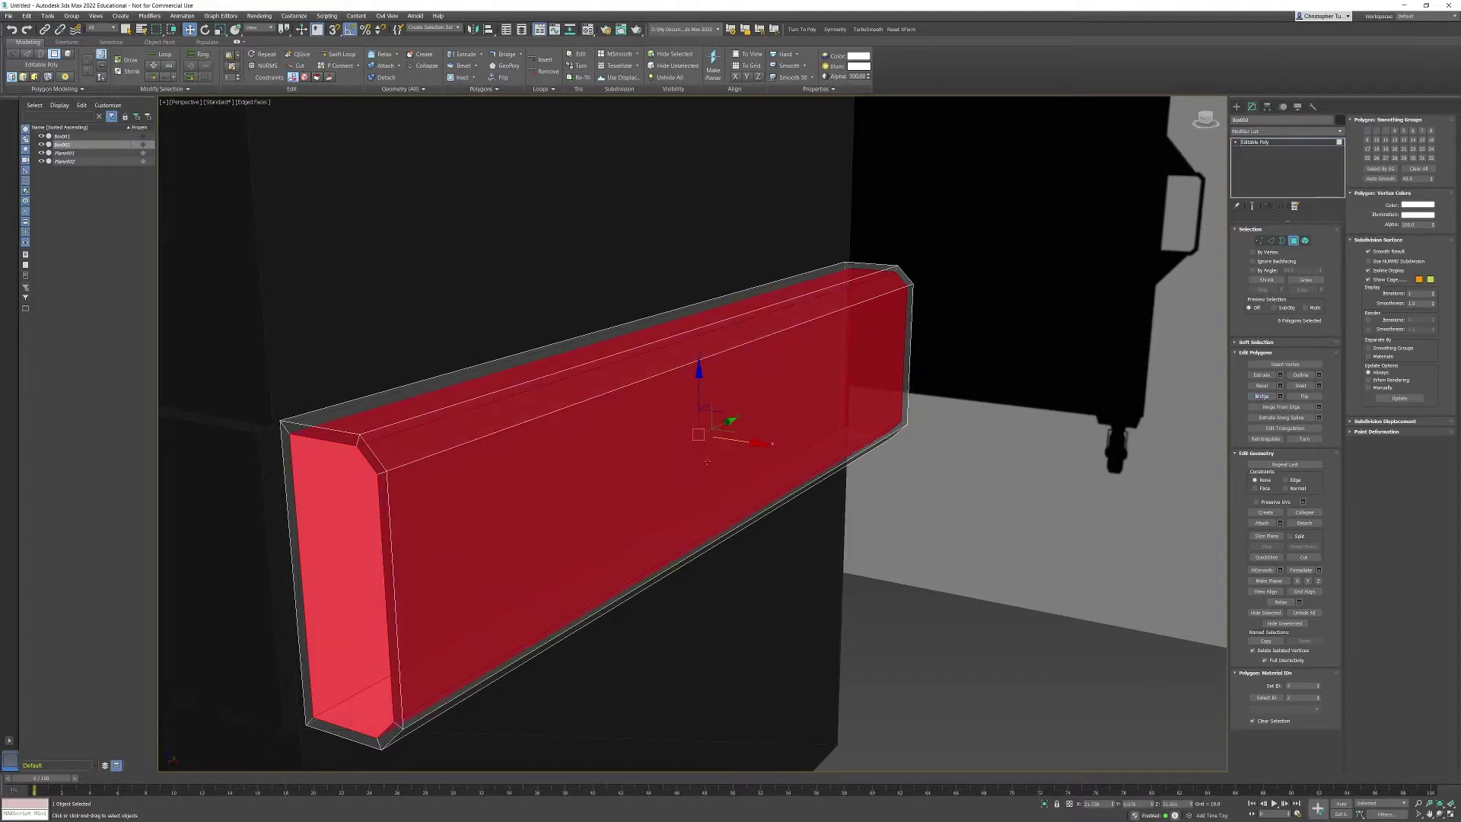
{"action": "middle_click_drag", "start_coordinate": [895, 468], "coordinate": [935, 515], "text": "alt"}
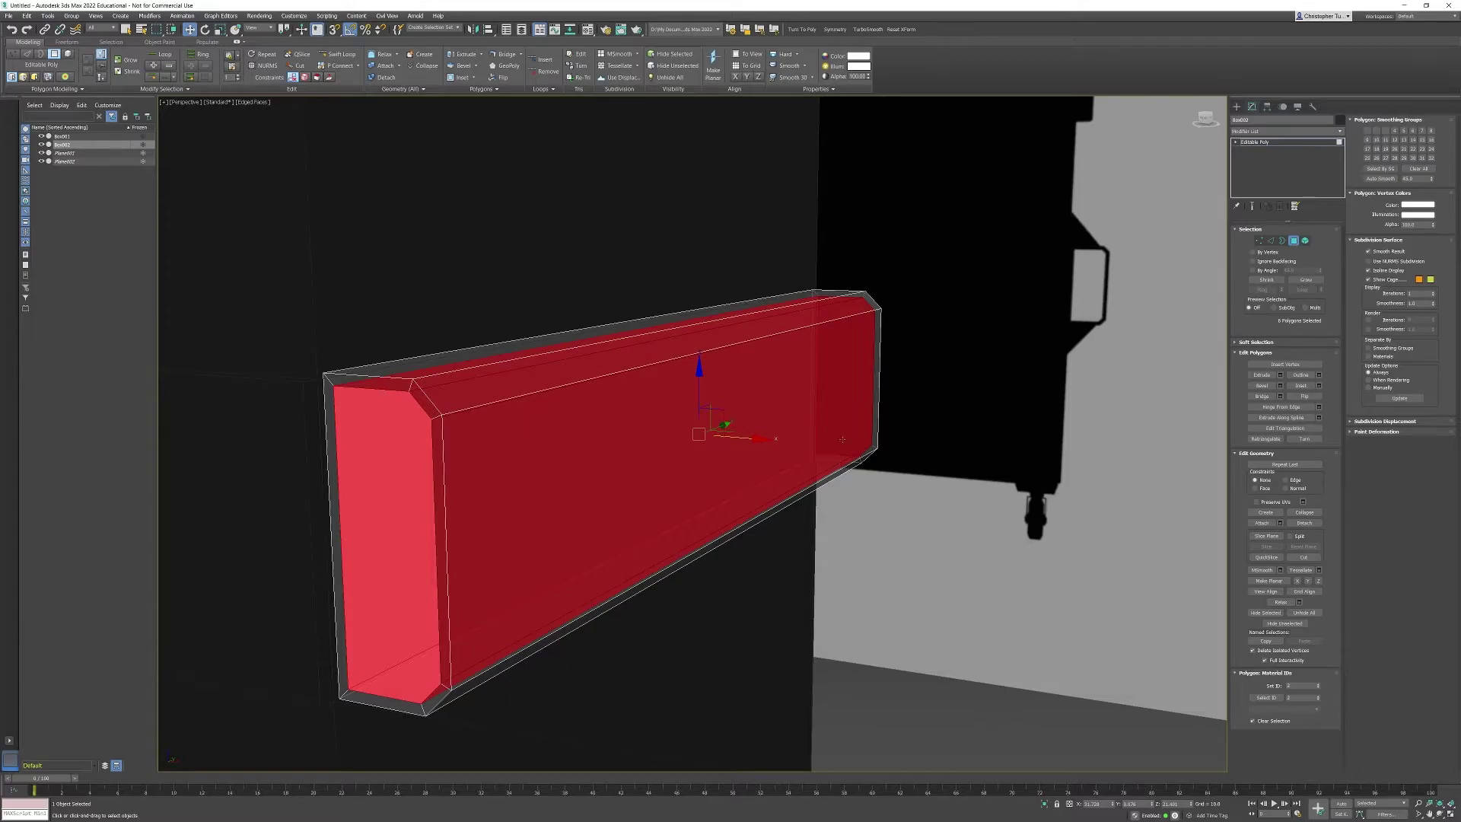
{"action": "middle_click_drag", "start_coordinate": [843, 427], "coordinate": [640, 411], "text": "alt"}
{"action": "scroll", "coordinate": [603, 446], "scroll_direction": "down", "scroll_amount": 7}
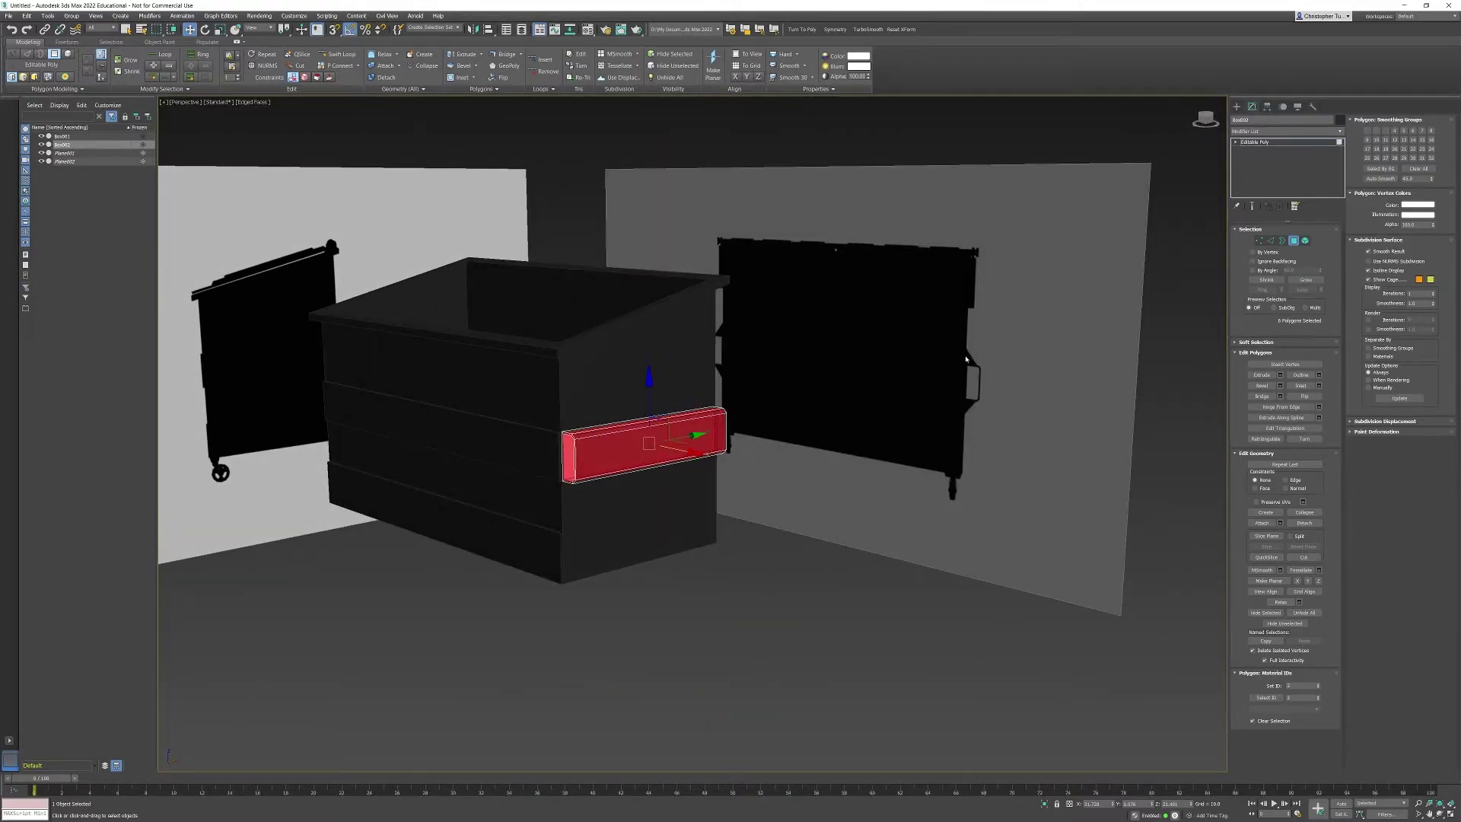
Connect the pocket's lengthwise edges with three segments, pinched so the outer two loops sit close to the open ends
{"action": "left_click", "coordinate": [1270, 241]}
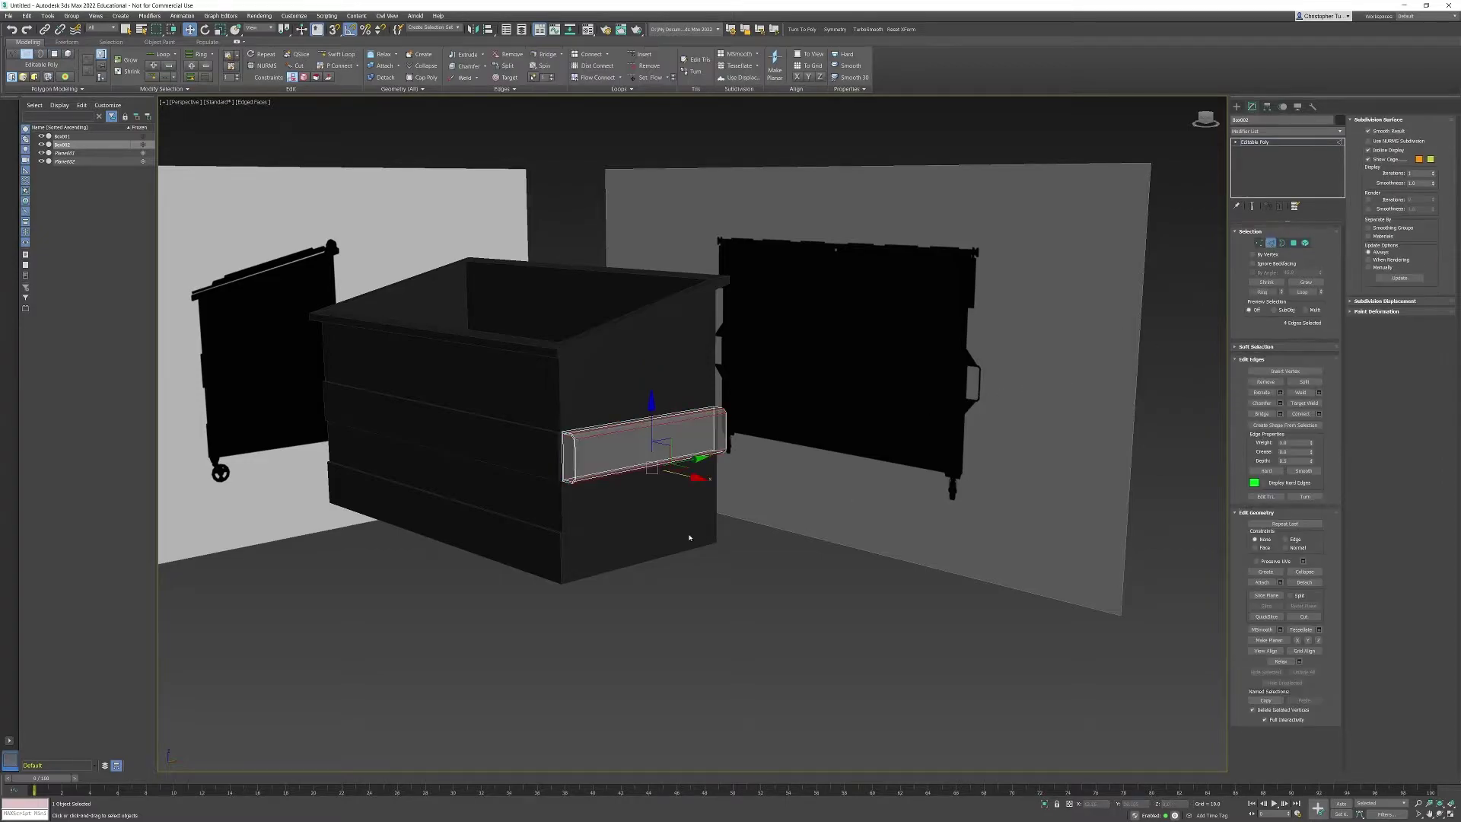
{"action": "left_click_drag", "start_coordinate": [647, 503], "coordinate": [647, 504]}
{"action": "middle_click_drag", "start_coordinate": [645, 502], "coordinate": [662, 346], "text": "alt"}
{"action": "key", "text": "f"}
{"action": "key", "text": "p"}
{"action": "key", "text": "z"}
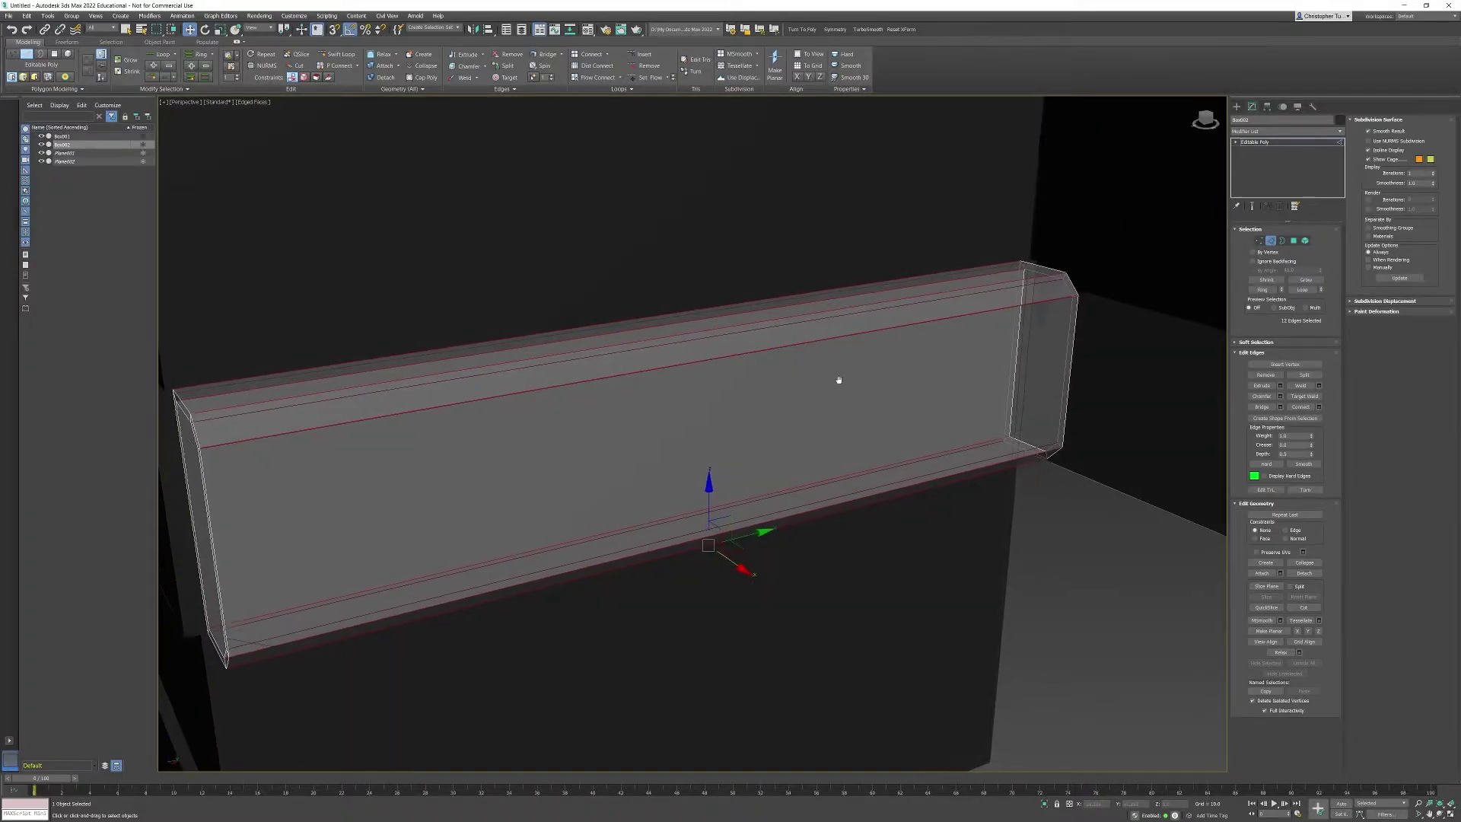
{"action": "middle_click_drag", "start_coordinate": [838, 381], "coordinate": [887, 331]}
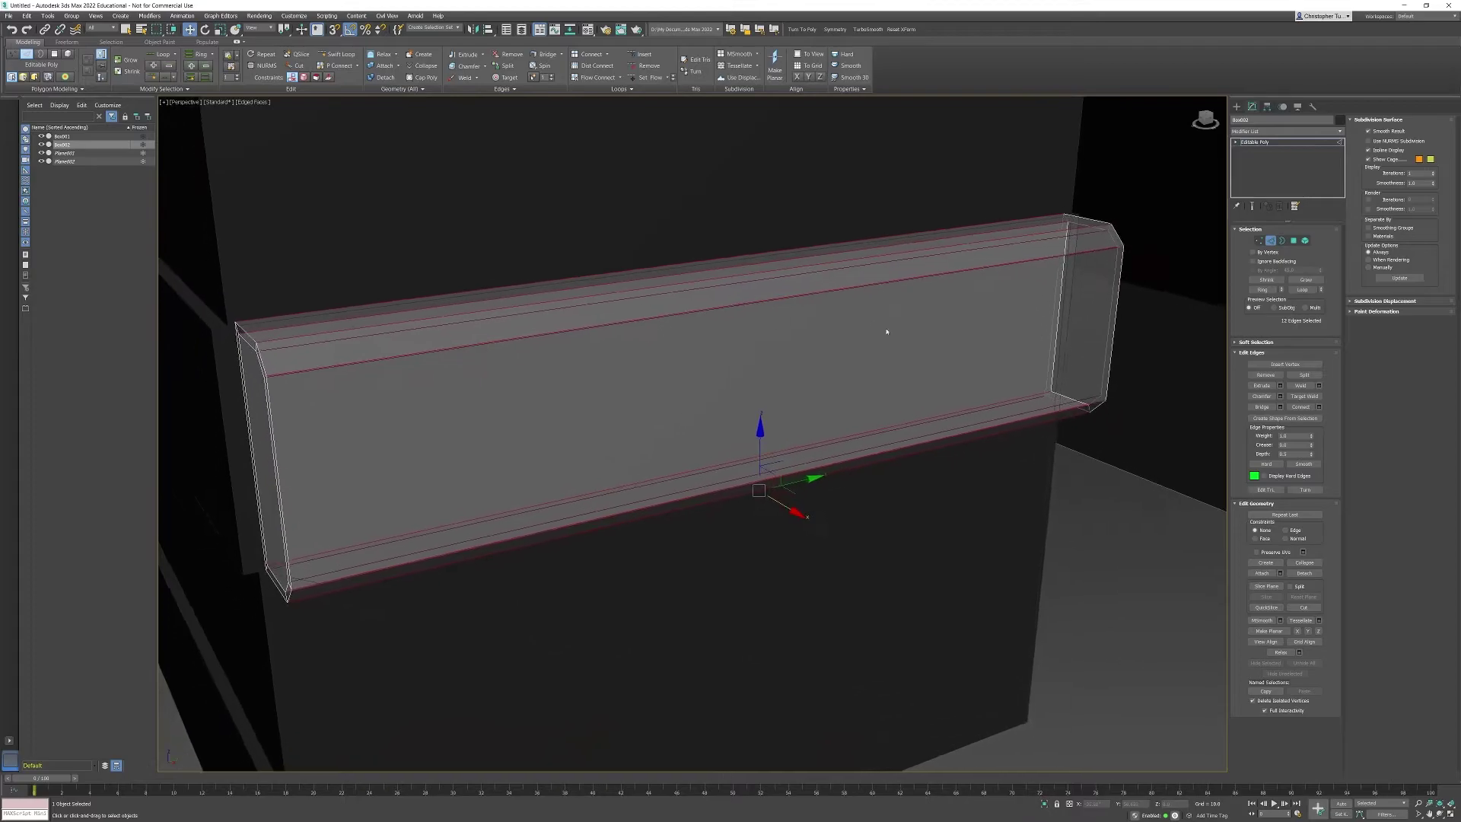
{"action": "left_click", "coordinate": [1319, 406]}
{"action": "left_click", "coordinate": [701, 438]}
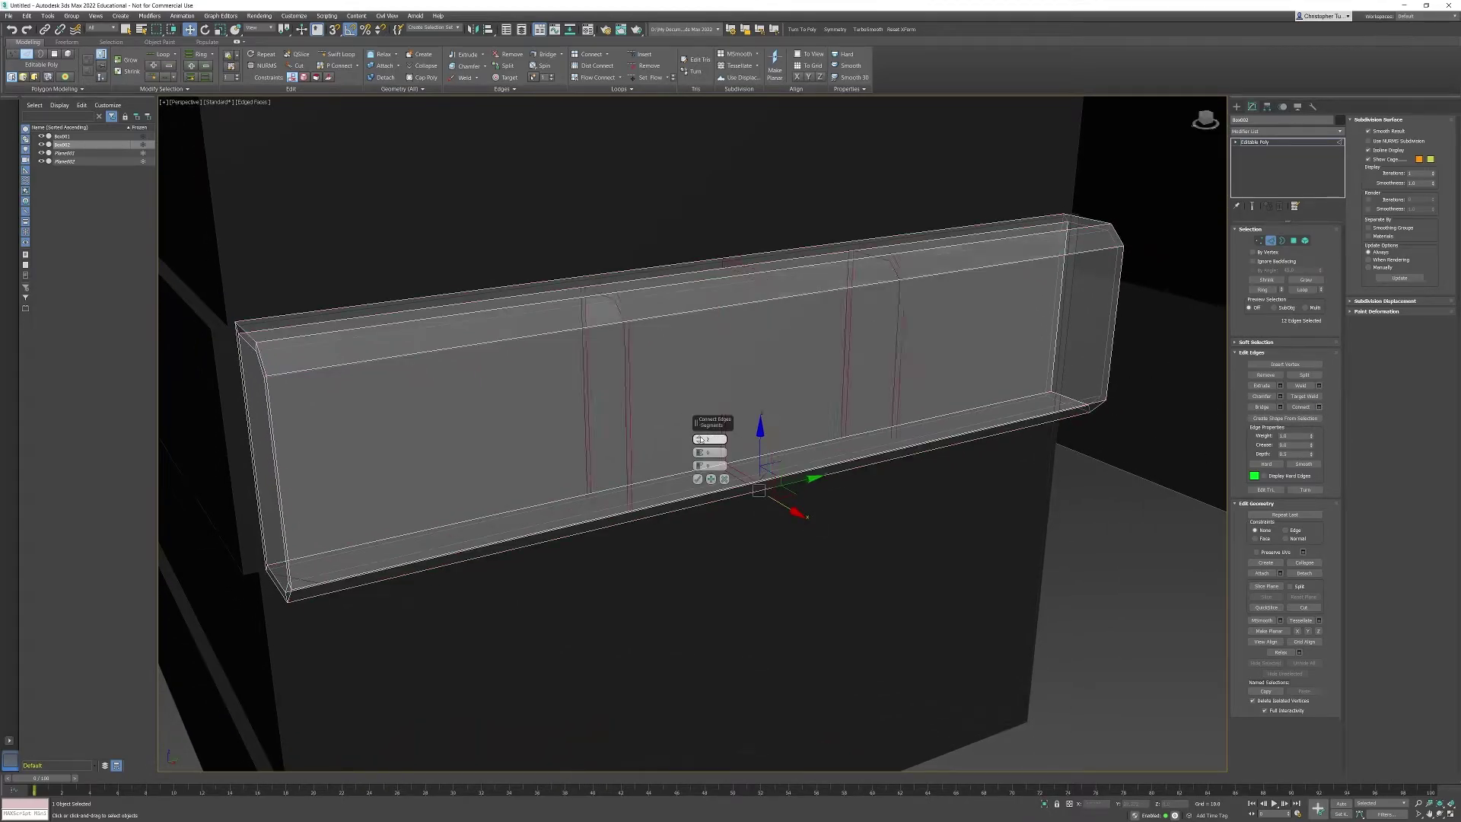
{"action": "left_click", "coordinate": [701, 438]}
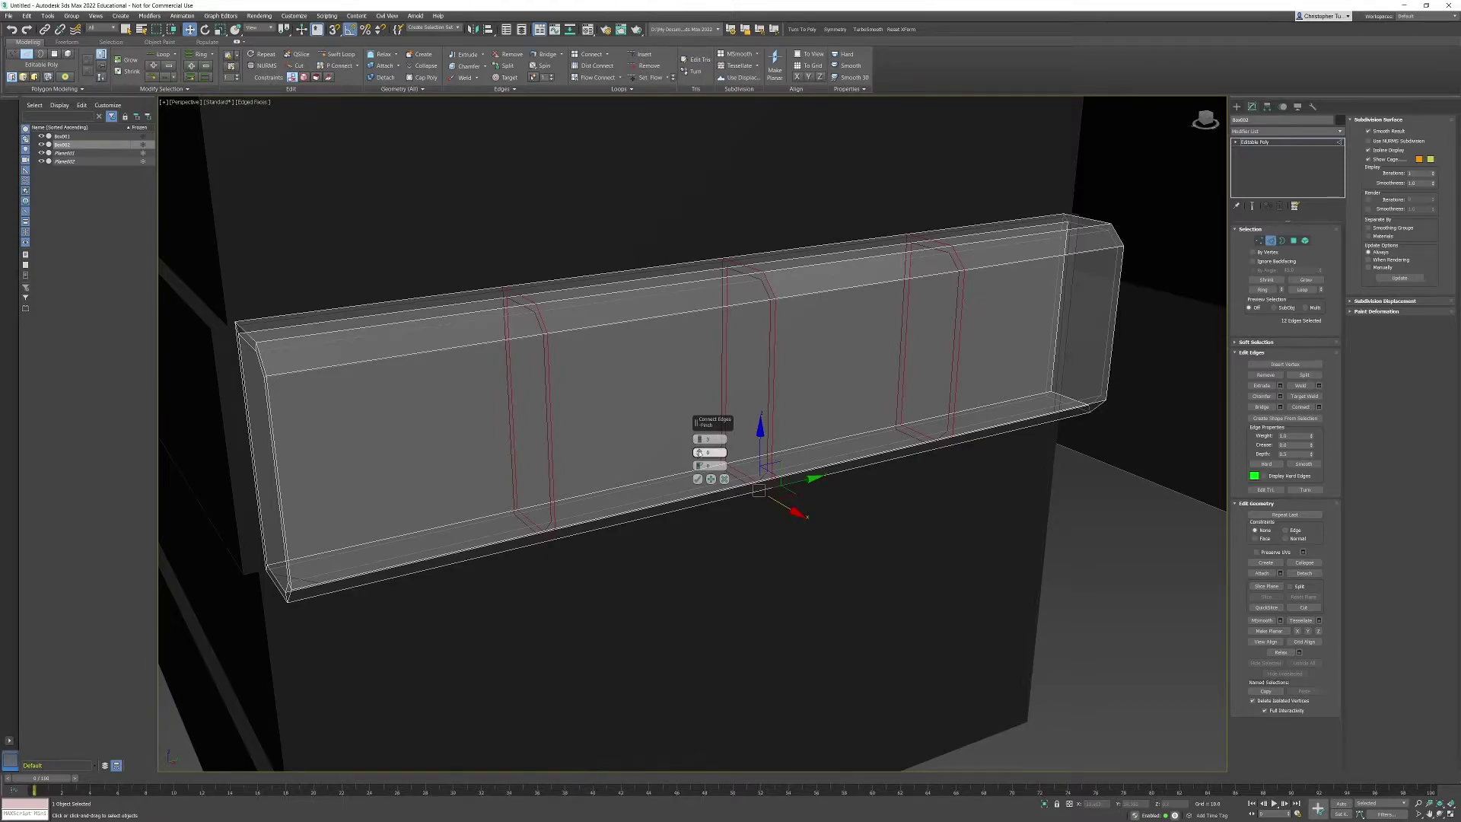
{"action": "left_click_drag", "start_coordinate": [700, 452], "coordinate": [703, 331]}
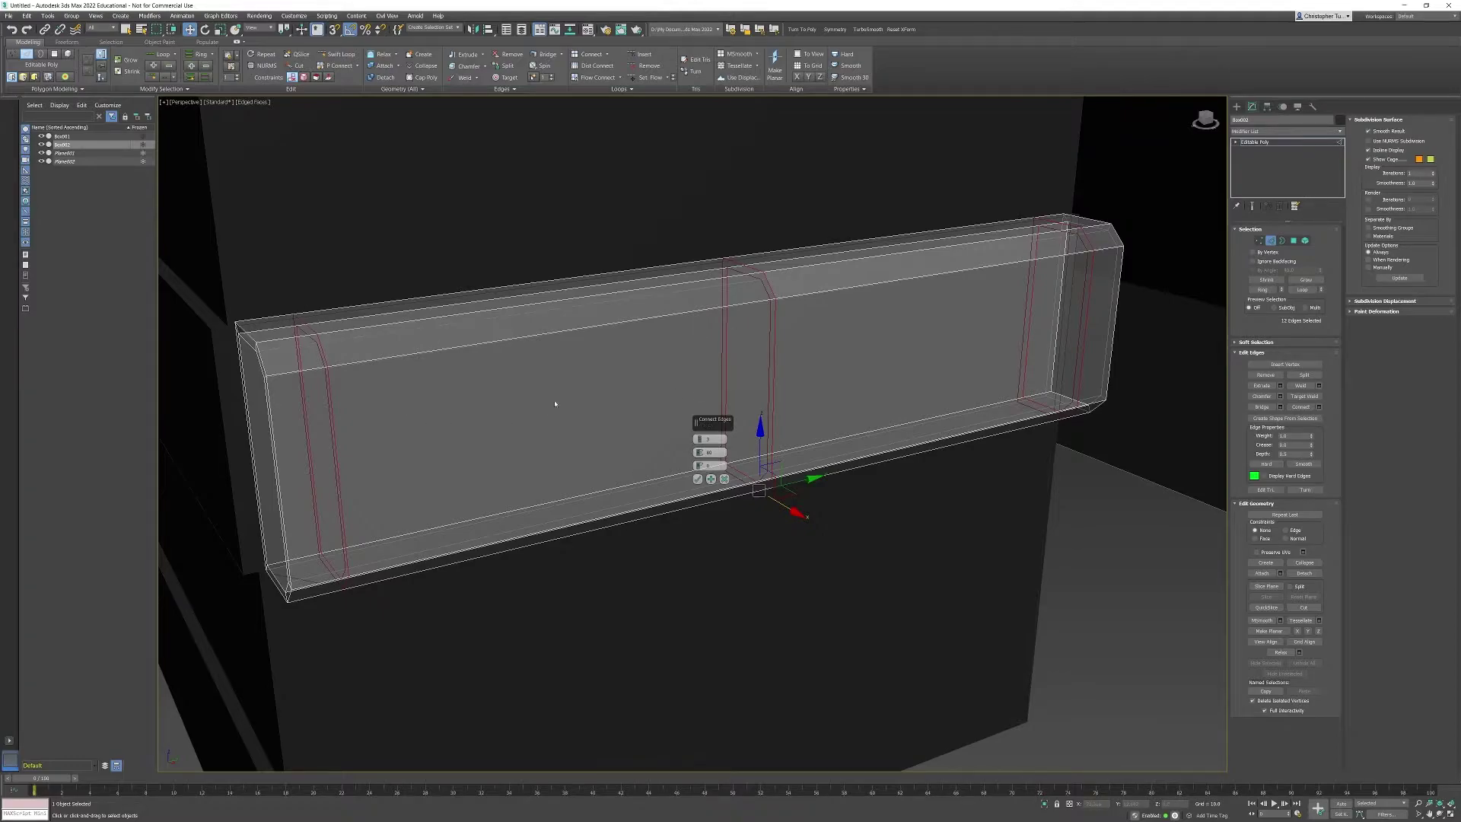
{"action": "left_click", "coordinate": [698, 479]}
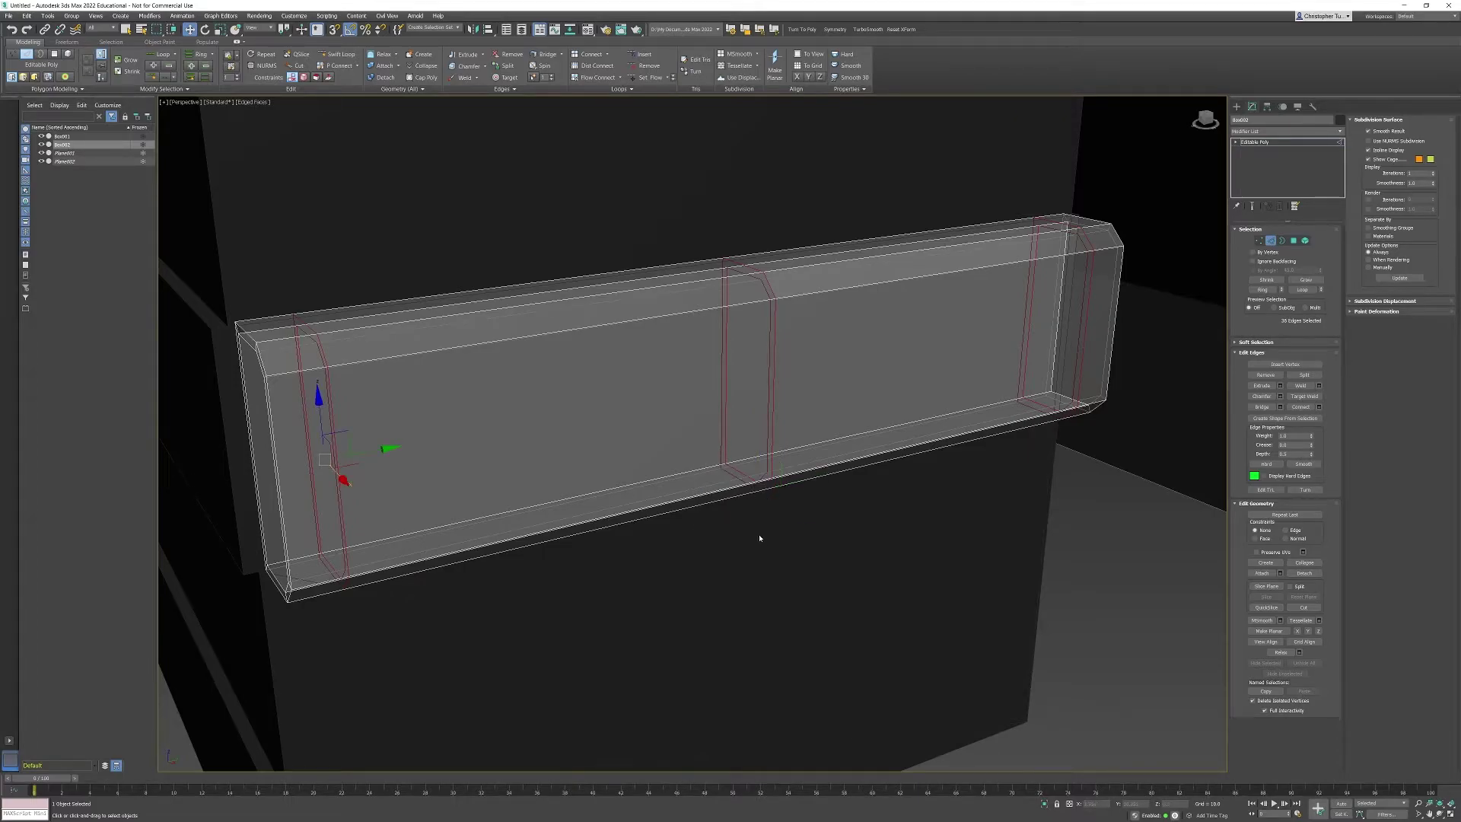
Turn off see-through display and chamfer the three new edge loops into narrow strips around the pocket
{"action": "key", "text": "alt+x"}
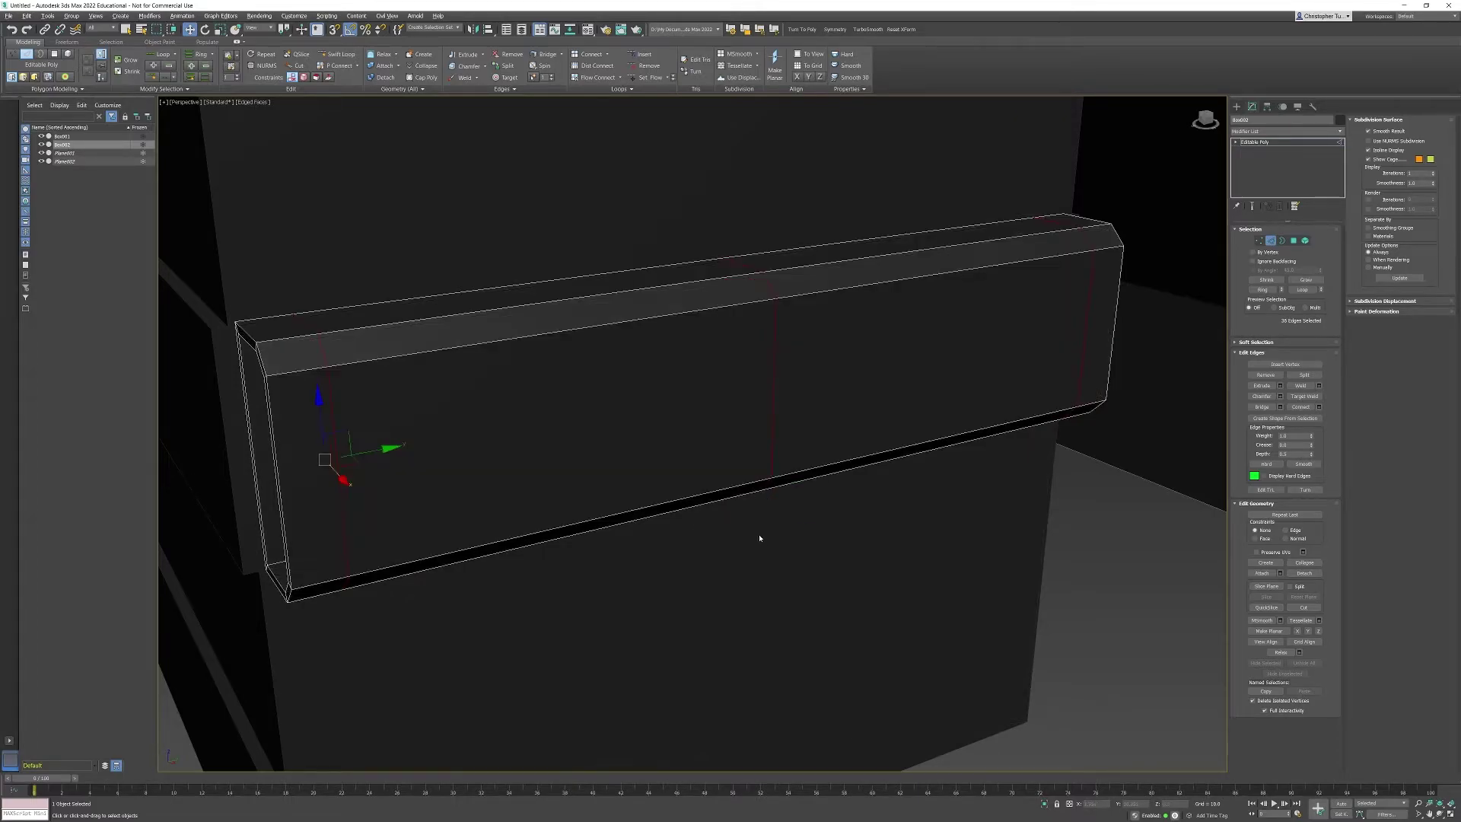
{"action": "left_click", "coordinate": [1280, 395]}
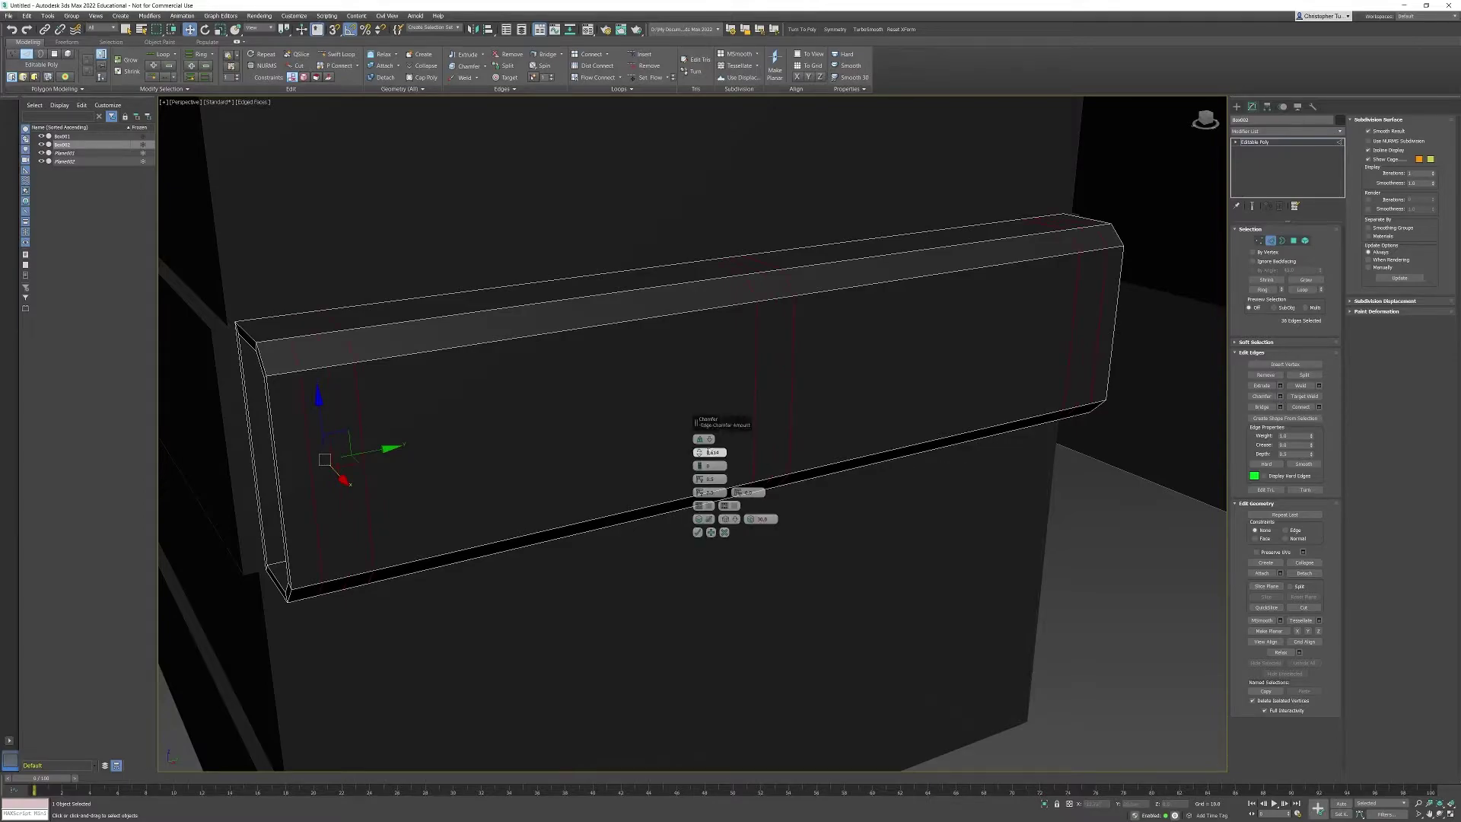
{"action": "left_click_drag", "start_coordinate": [707, 456], "coordinate": [707, 451]}
{"action": "left_click", "coordinate": [698, 532]}
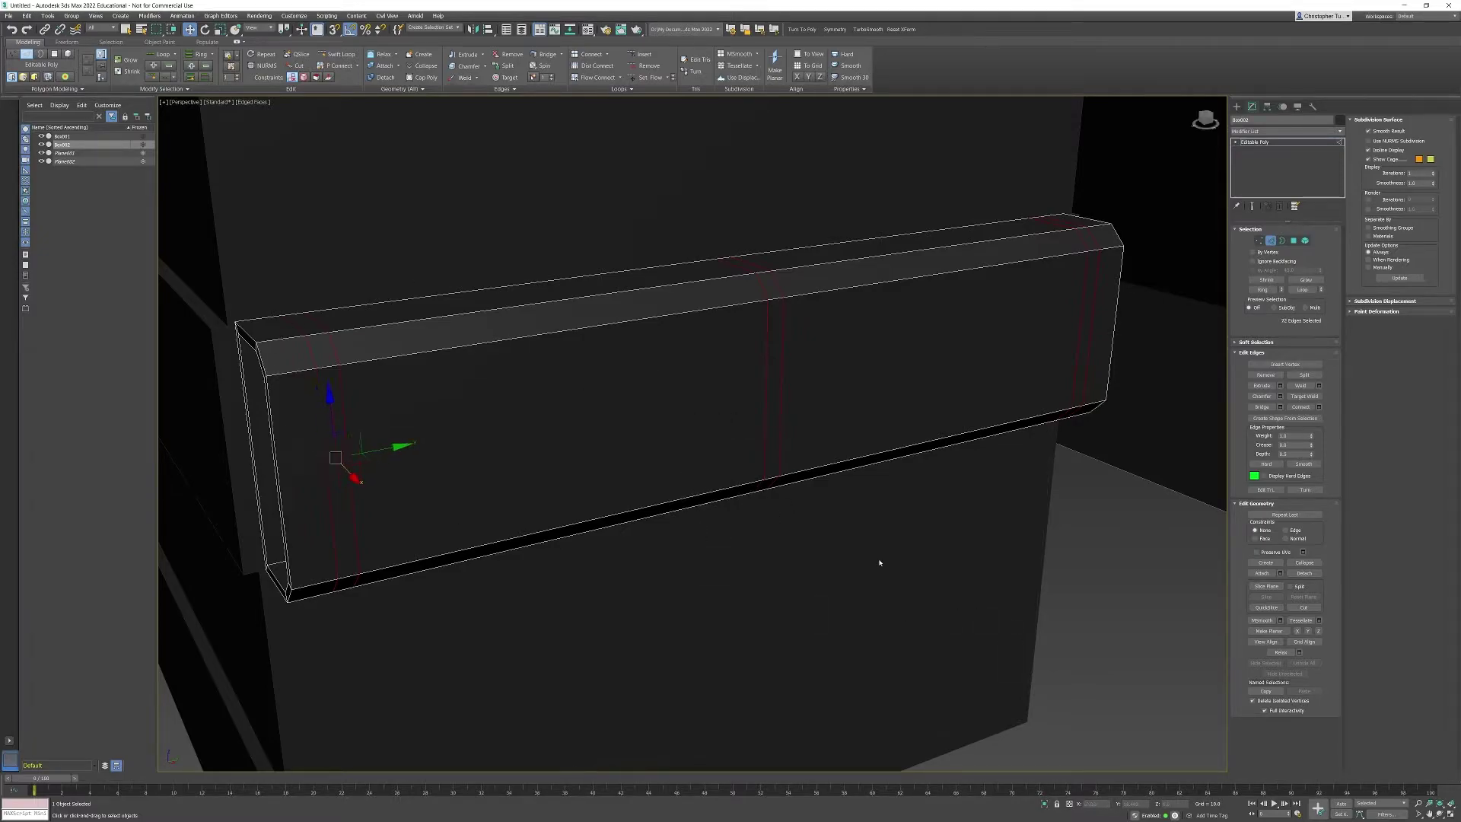
{"action": "middle_click_drag", "start_coordinate": [874, 561], "coordinate": [968, 540], "text": "alt"}
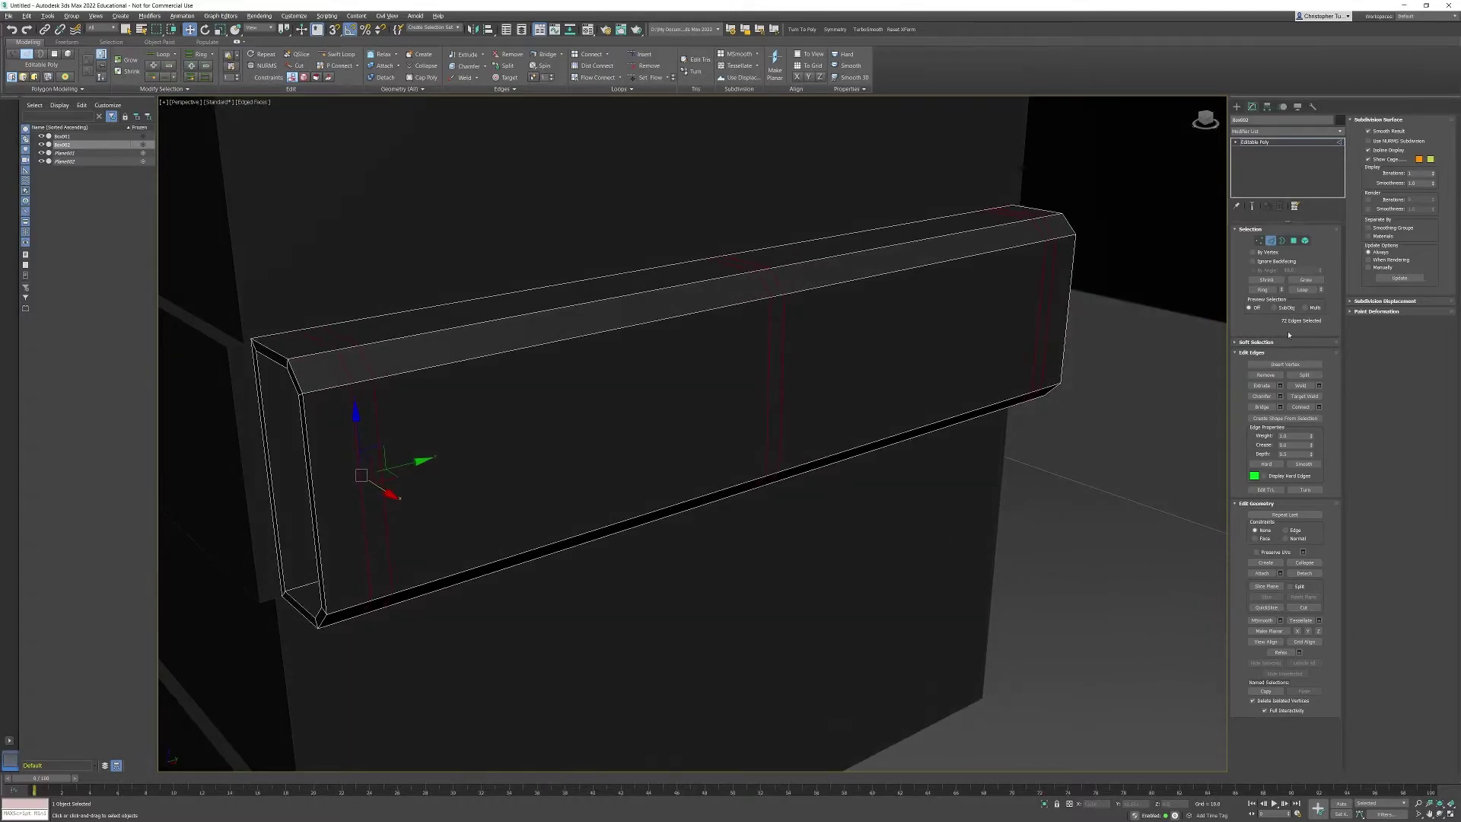
Extrude the three narrow strip polygons on the pocket's upper face and the three on its underside into short support blocks
{"action": "left_click", "coordinate": [1294, 241]}
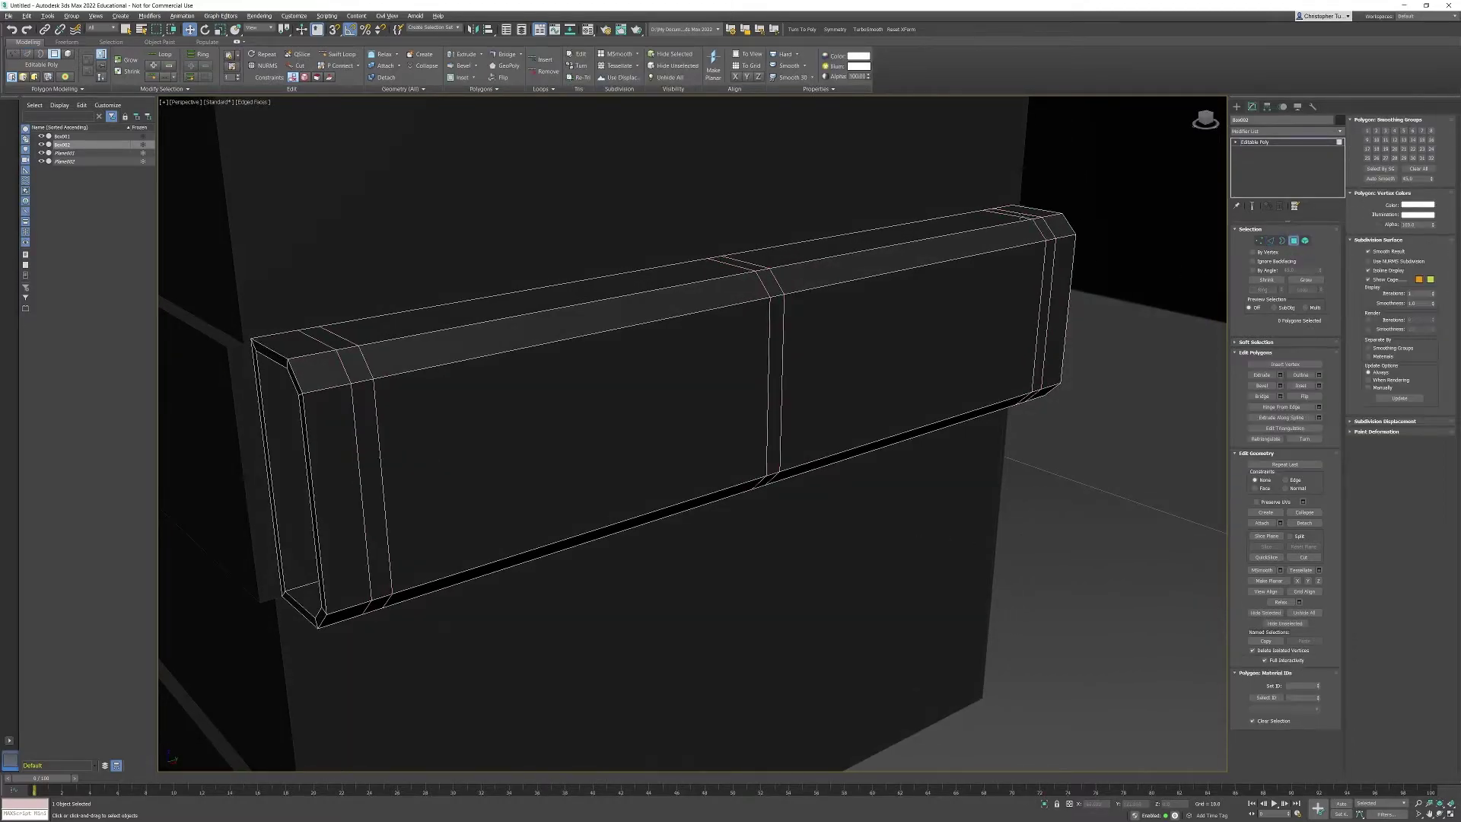
{"action": "left_click", "coordinate": [1021, 216]}
{"action": "left_click", "coordinate": [745, 263], "text": "ctrl"}
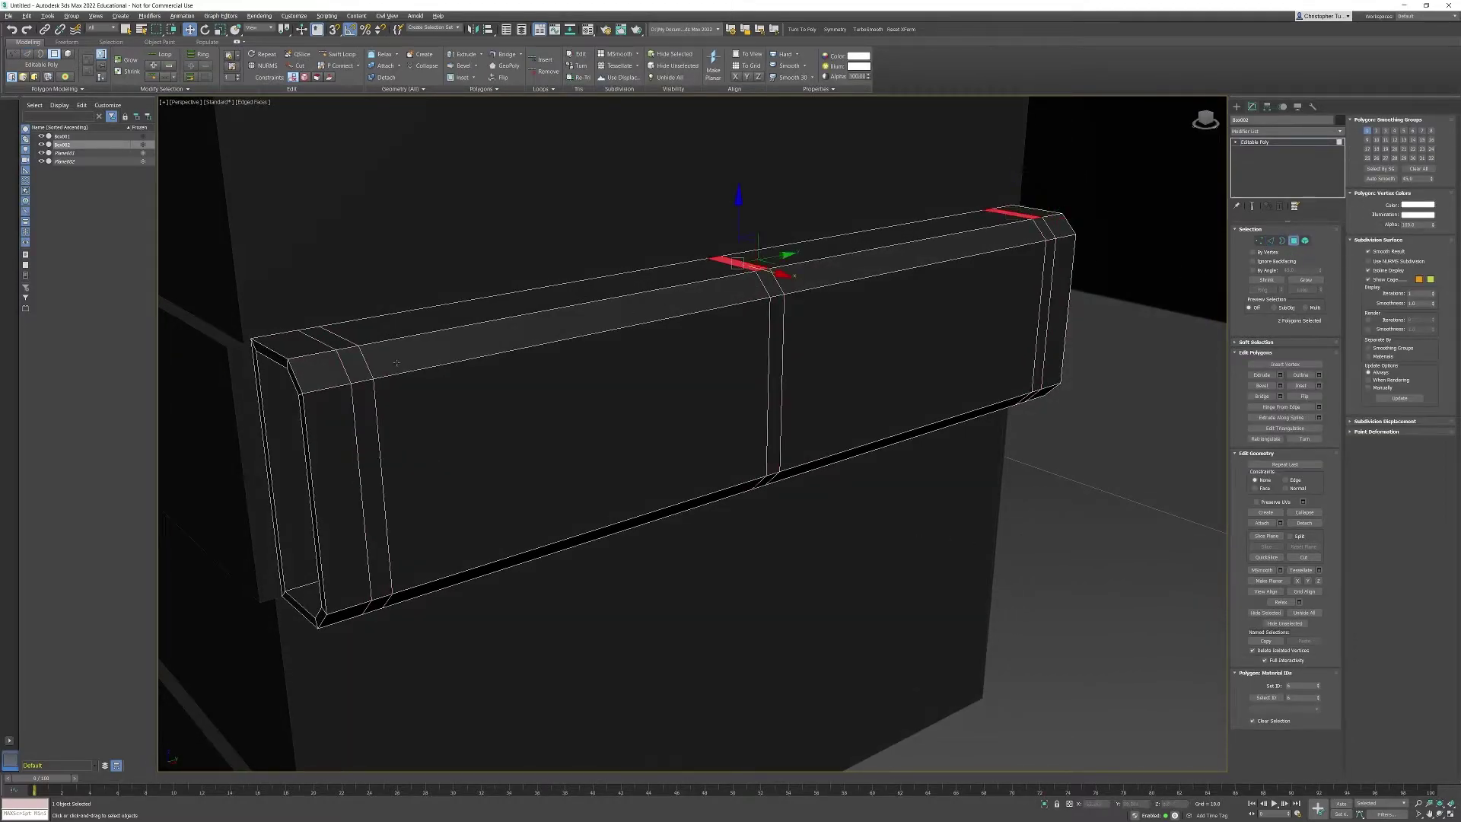
{"action": "left_click", "coordinate": [338, 342], "text": "ctrl"}
{"action": "middle_click_drag", "start_coordinate": [338, 342], "coordinate": [304, 229], "text": "alt"}
{"action": "left_click", "coordinate": [316, 361], "text": "ctrl"}
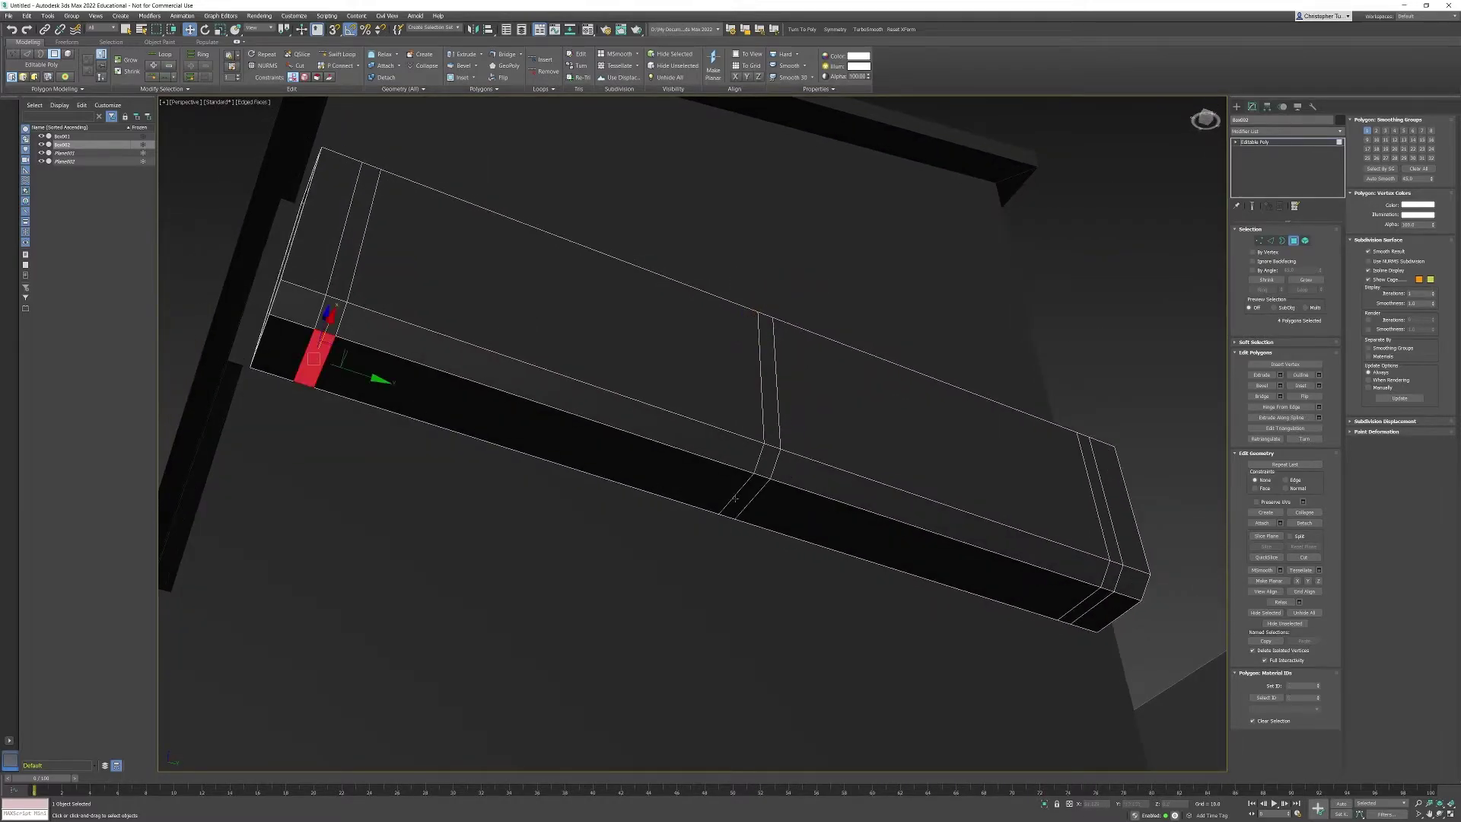
{"action": "left_click", "coordinate": [759, 496], "text": "ctrl"}
{"action": "left_click", "coordinate": [1094, 603], "text": "ctrl"}
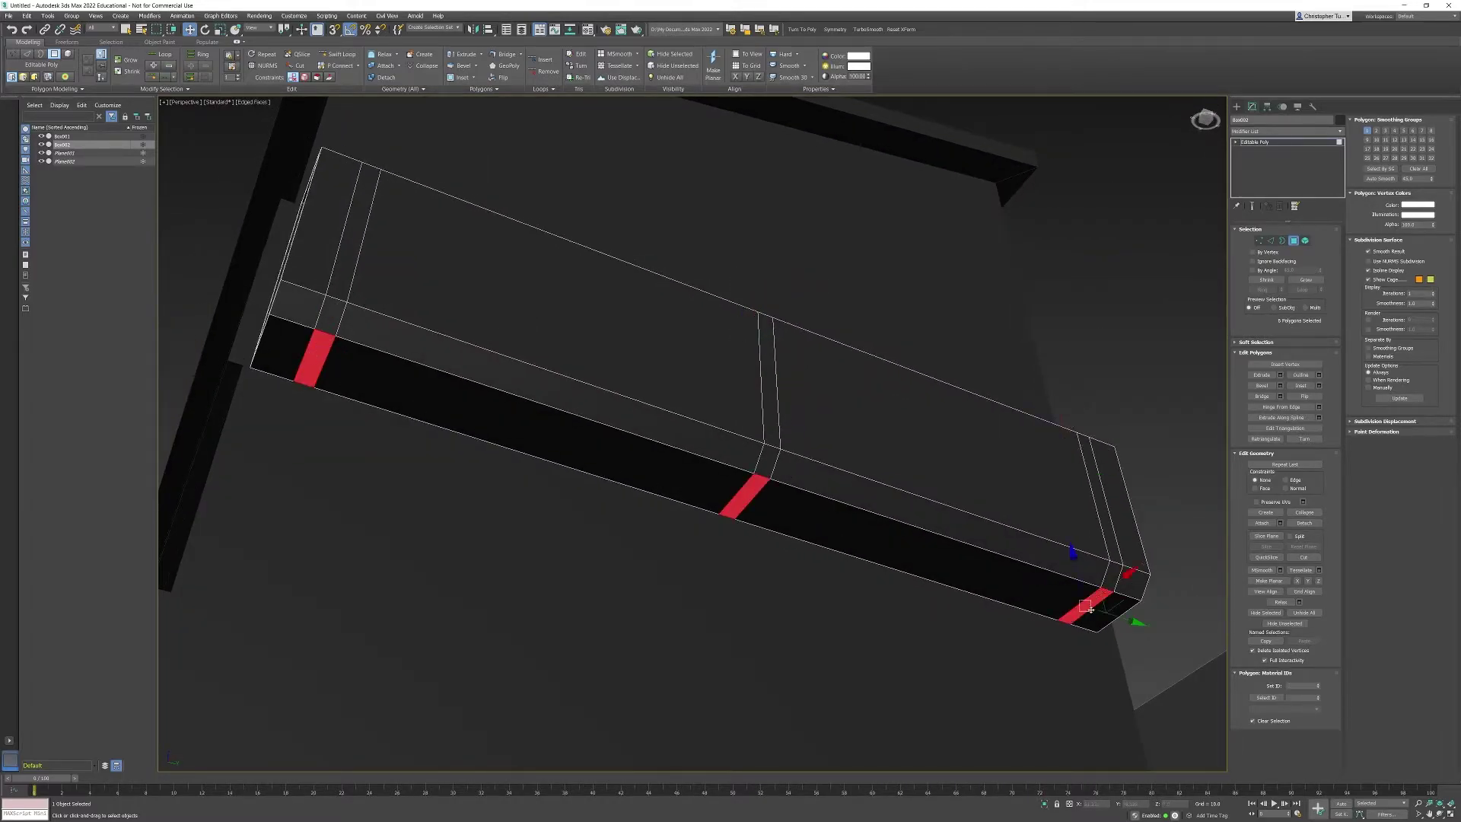
{"action": "middle_click_drag", "start_coordinate": [1094, 602], "coordinate": [673, 424], "text": "alt"}
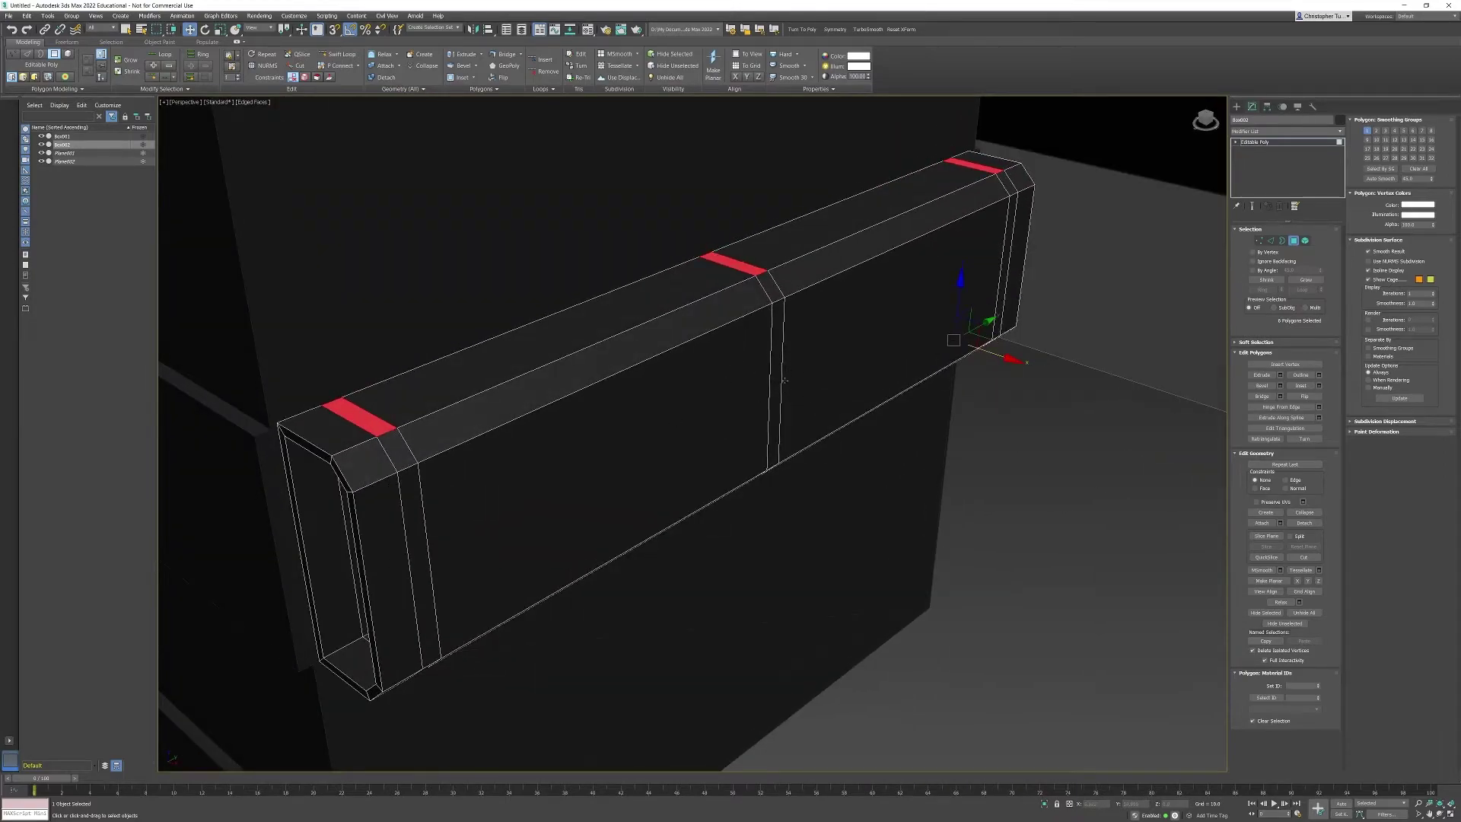
{"action": "left_click", "coordinate": [1280, 375]}
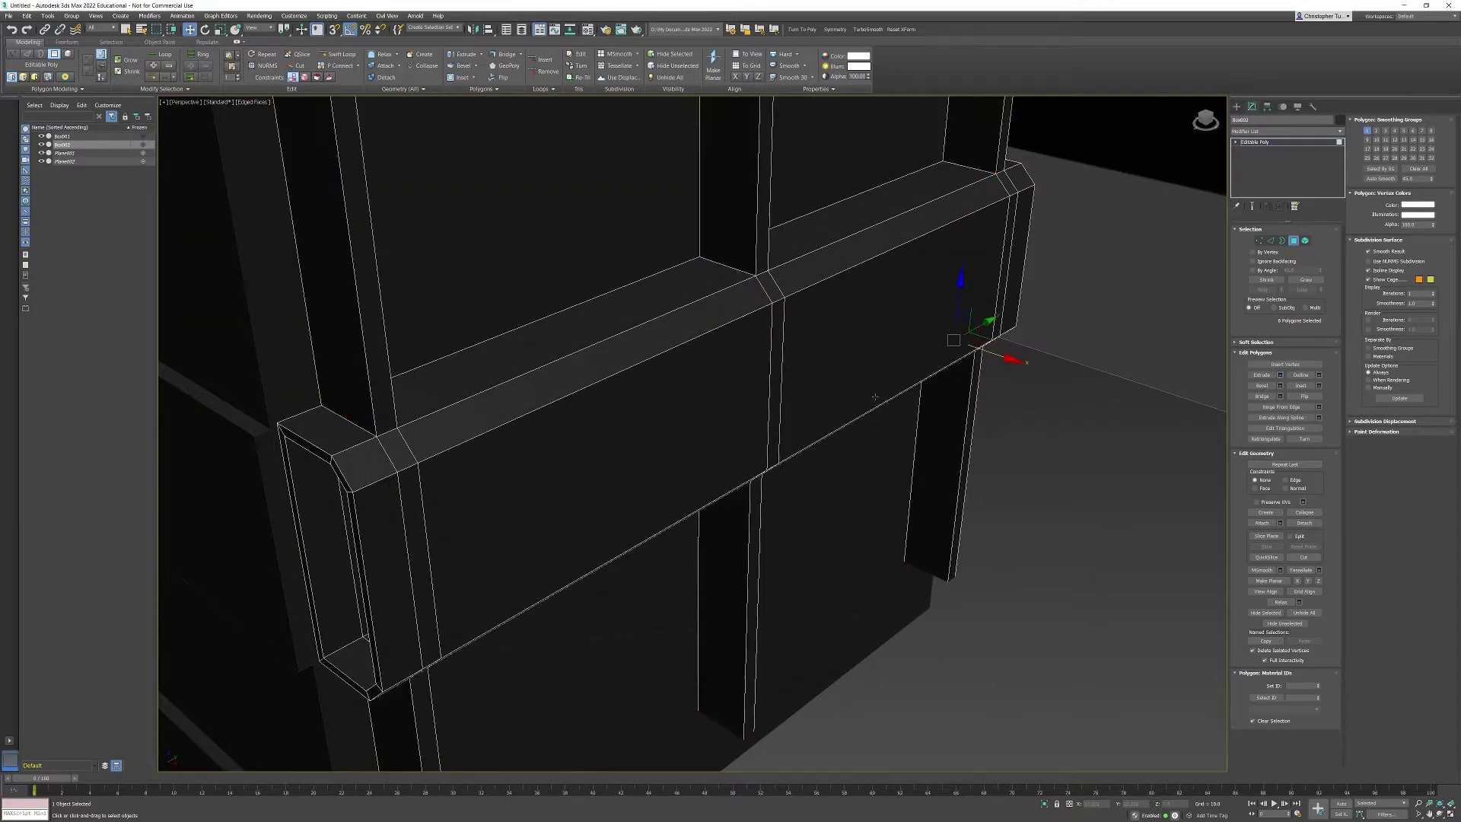
{"action": "key", "text": "alt+w"}
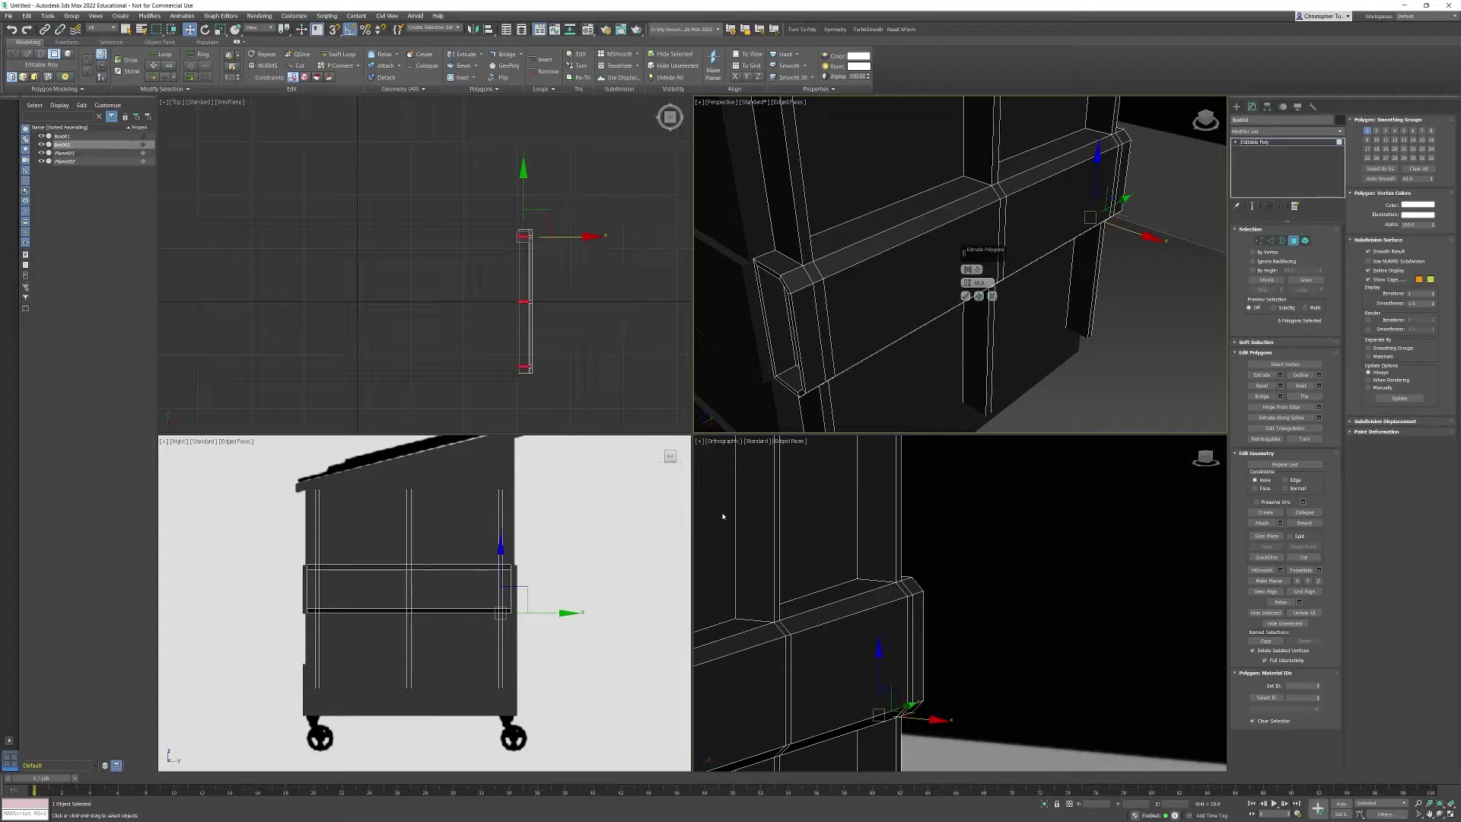
{"action": "middle_click", "coordinate": [505, 568]}
{"action": "key", "text": "alt+w"}
{"action": "key", "text": "f"}
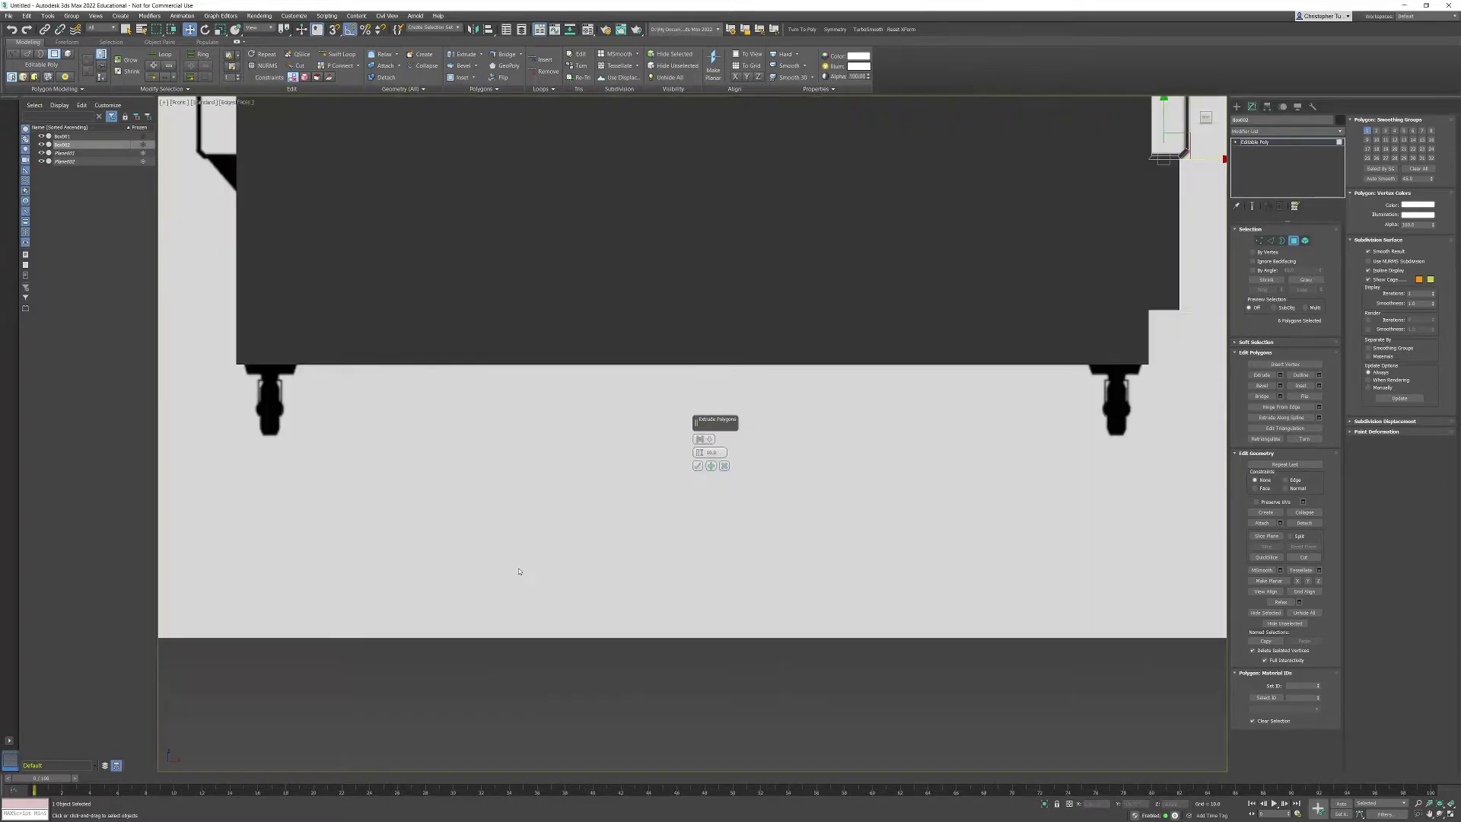
{"action": "middle_click_drag", "start_coordinate": [671, 500], "coordinate": [312, 721]}
{"action": "middle_click_drag", "start_coordinate": [550, 385], "coordinate": [483, 432]}
{"action": "scroll", "coordinate": [558, 427], "scroll_direction": "up", "scroll_amount": 2}
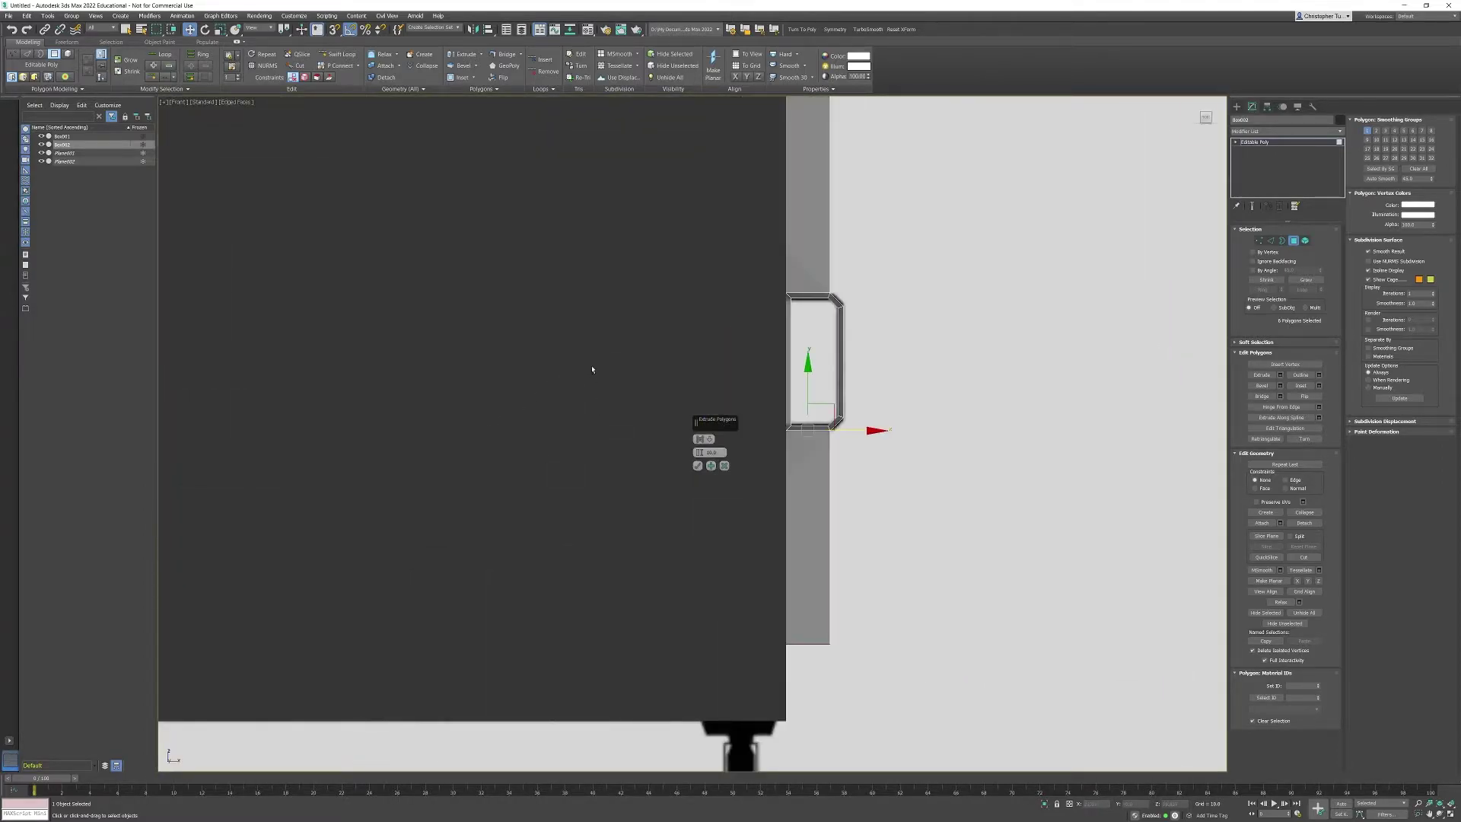
{"action": "middle_click_drag", "start_coordinate": [594, 369], "coordinate": [418, 472]}
{"action": "scroll", "coordinate": [534, 470], "scroll_direction": "up", "scroll_amount": 2}
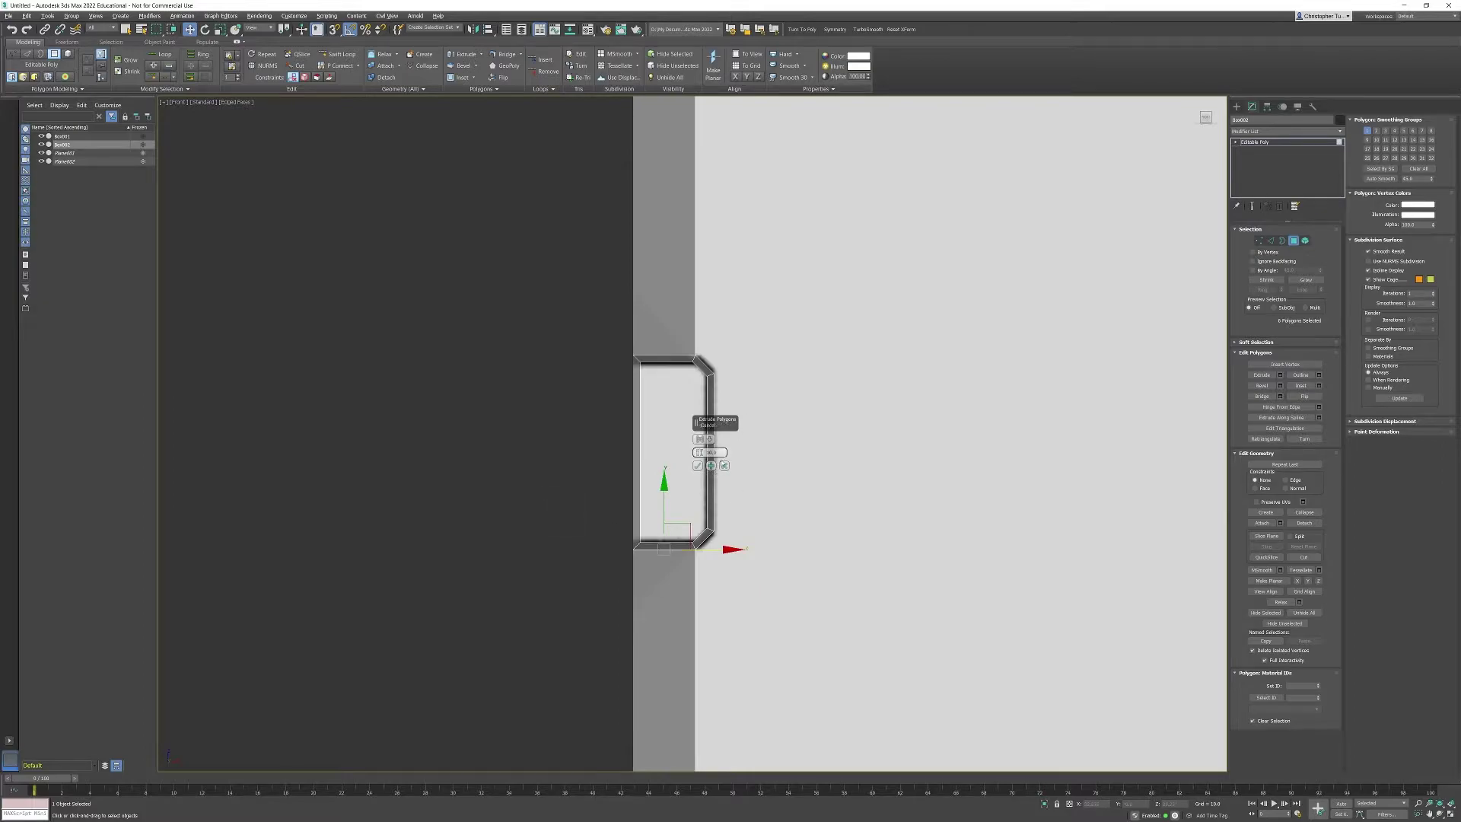
{"action": "left_click_drag", "start_coordinate": [699, 453], "coordinate": [724, 685]}
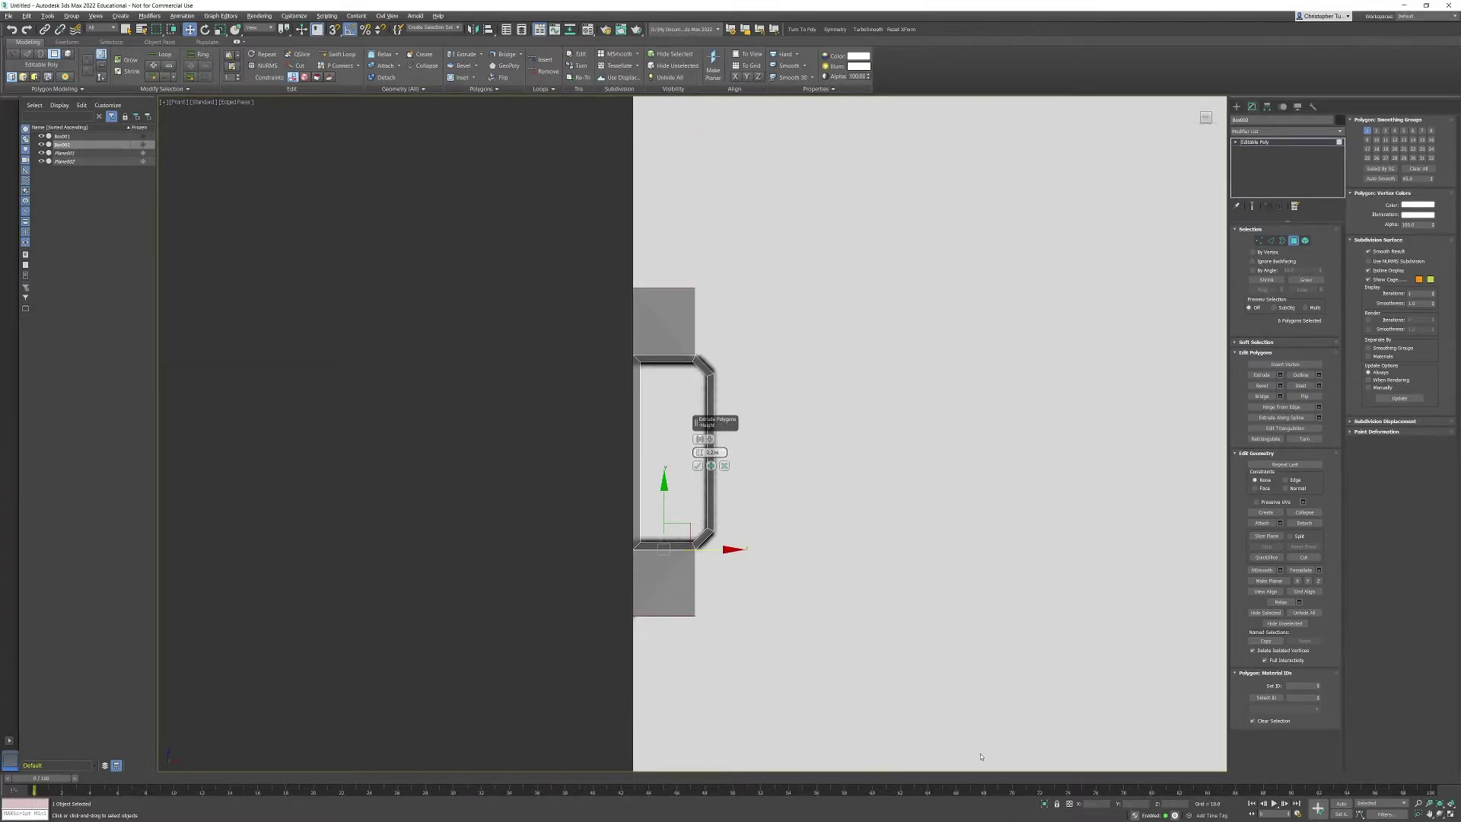
{"action": "left_click", "coordinate": [698, 465]}
Turn off see-through display and inspect the extruded support blocks in the perspective view
{"action": "key", "text": "alt+w"}
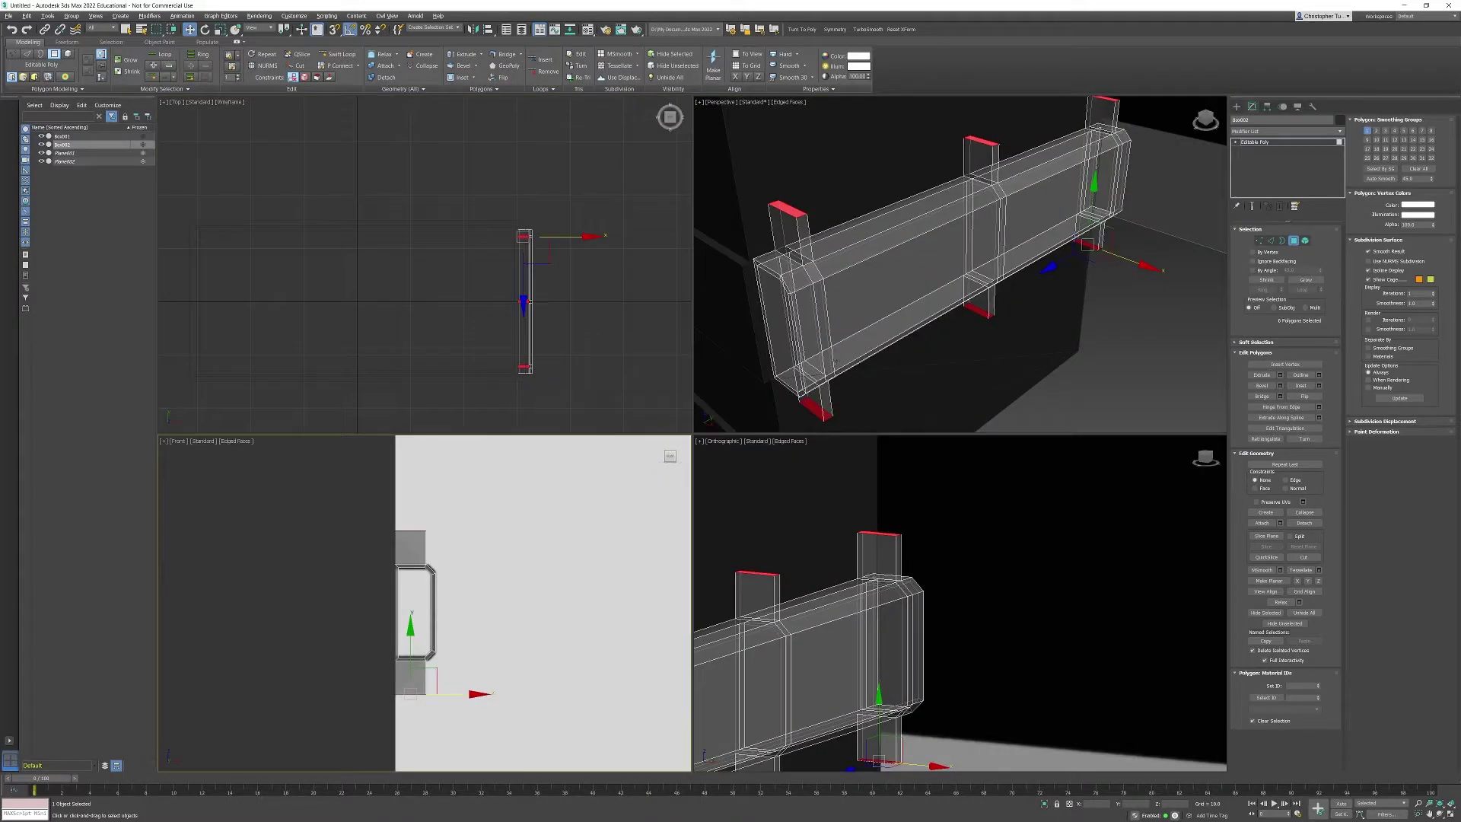
{"action": "middle_click", "coordinate": [804, 334]}
{"action": "key", "text": "alt+w"}
{"action": "mouse_move", "coordinate": [796, 332]}
{"action": "middle_mouse_down", "text": "alt"}
{"action": "mouse_move", "coordinate": [810, 332]}
{"action": "mouse_move", "coordinate": [769, 293]}
{"action": "middle_mouse_up", "text": "alt"}
{"action": "key", "text": "alt+x"}
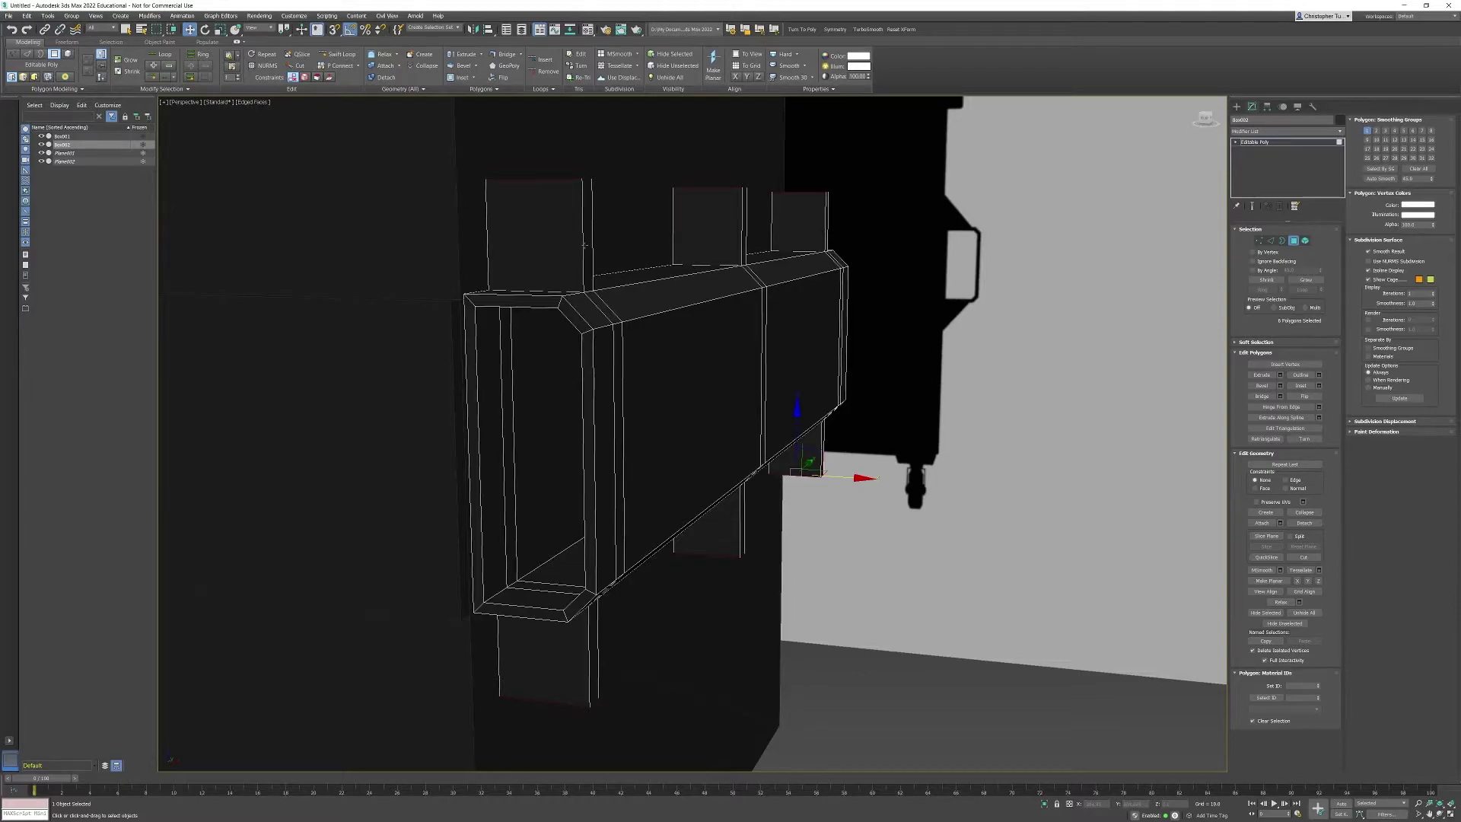
{"action": "middle_click_drag", "start_coordinate": [1076, 299], "coordinate": [1031, 316], "text": "alt"}
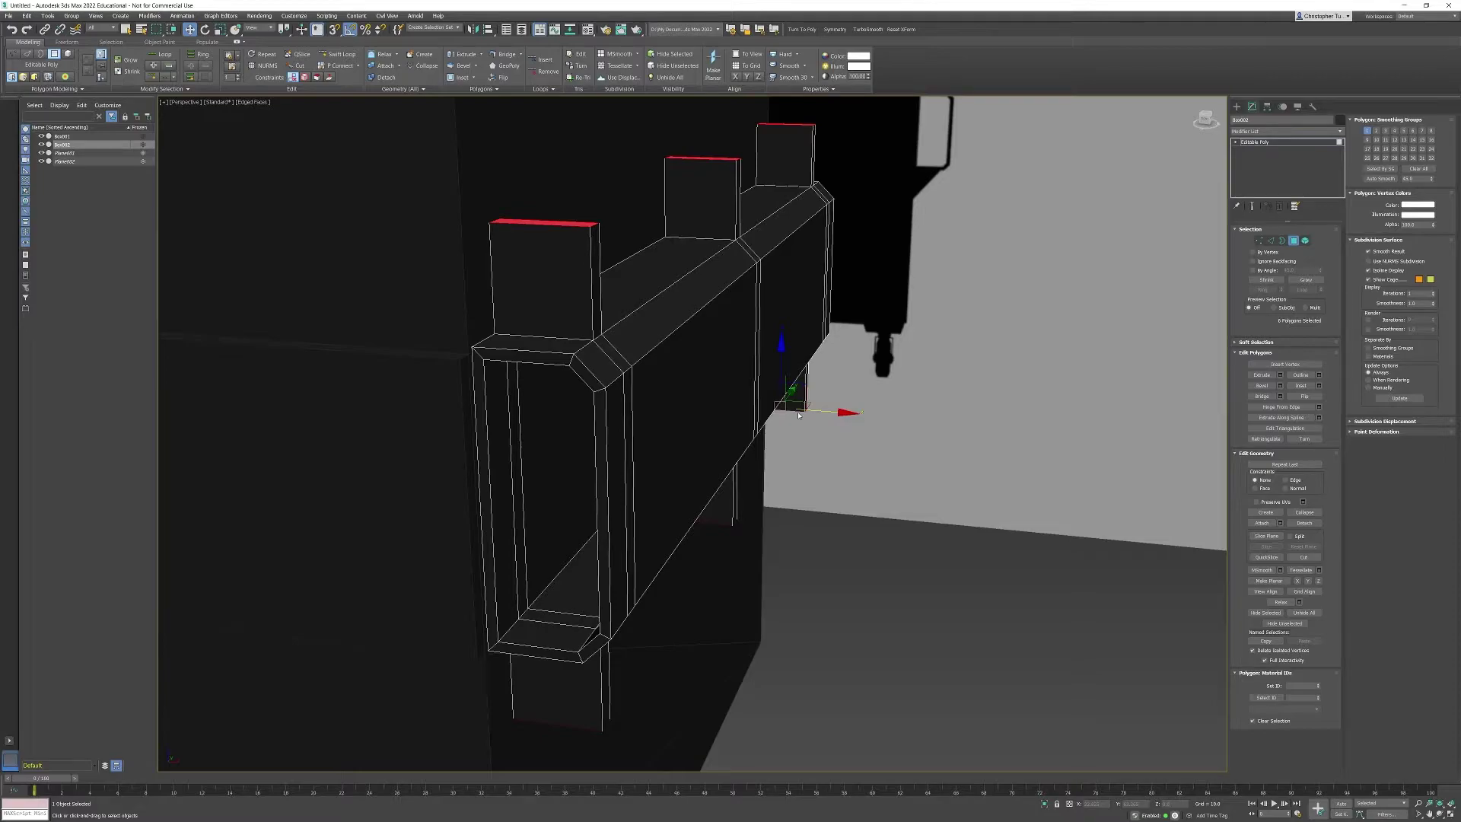
Display the front view of the pocket and its support blocks full size in wireframe
{"action": "key", "text": "alt+w"}
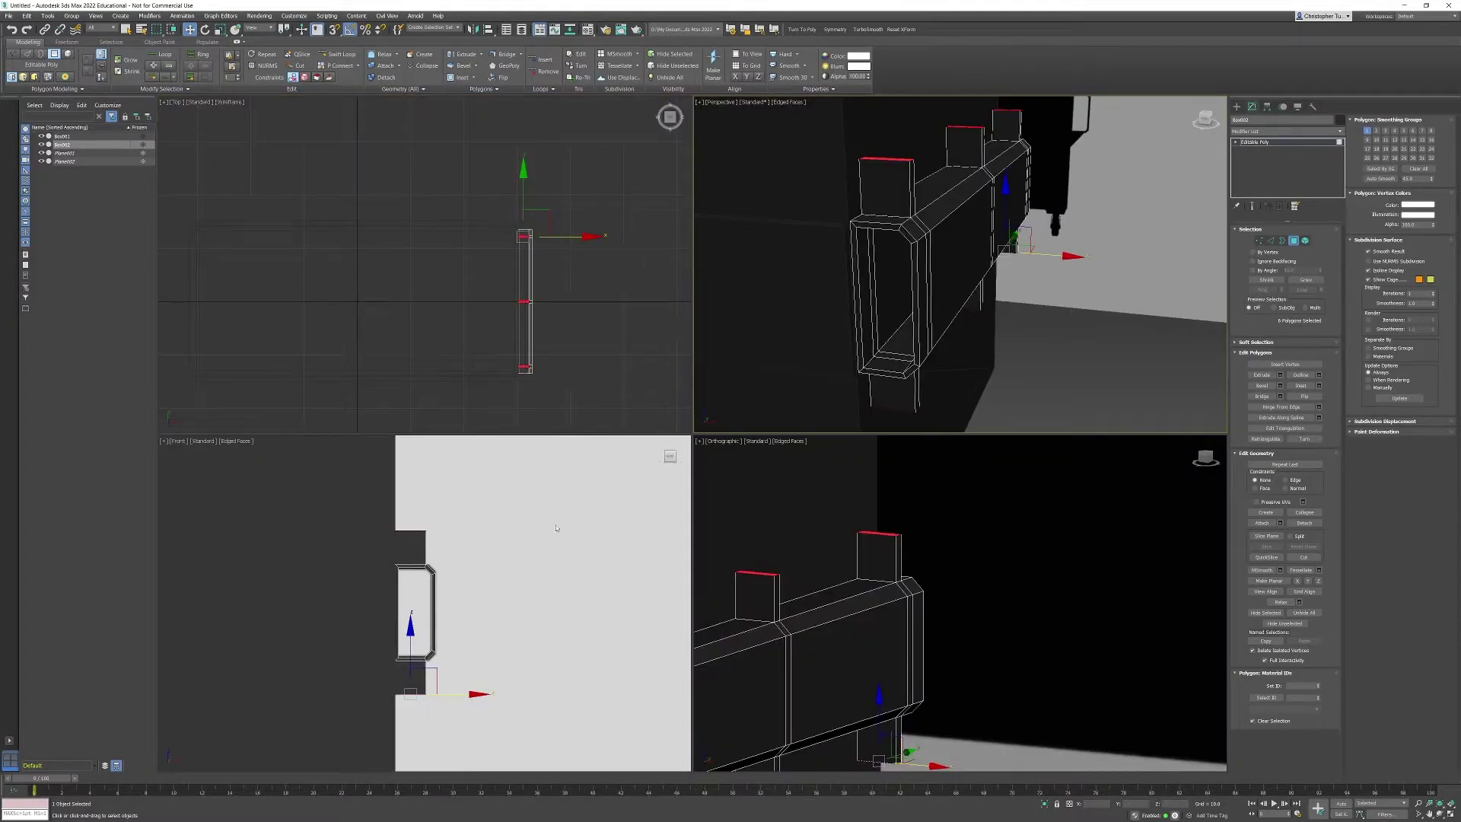
{"action": "key", "text": "alt+w"}
{"action": "key", "text": "F3"}
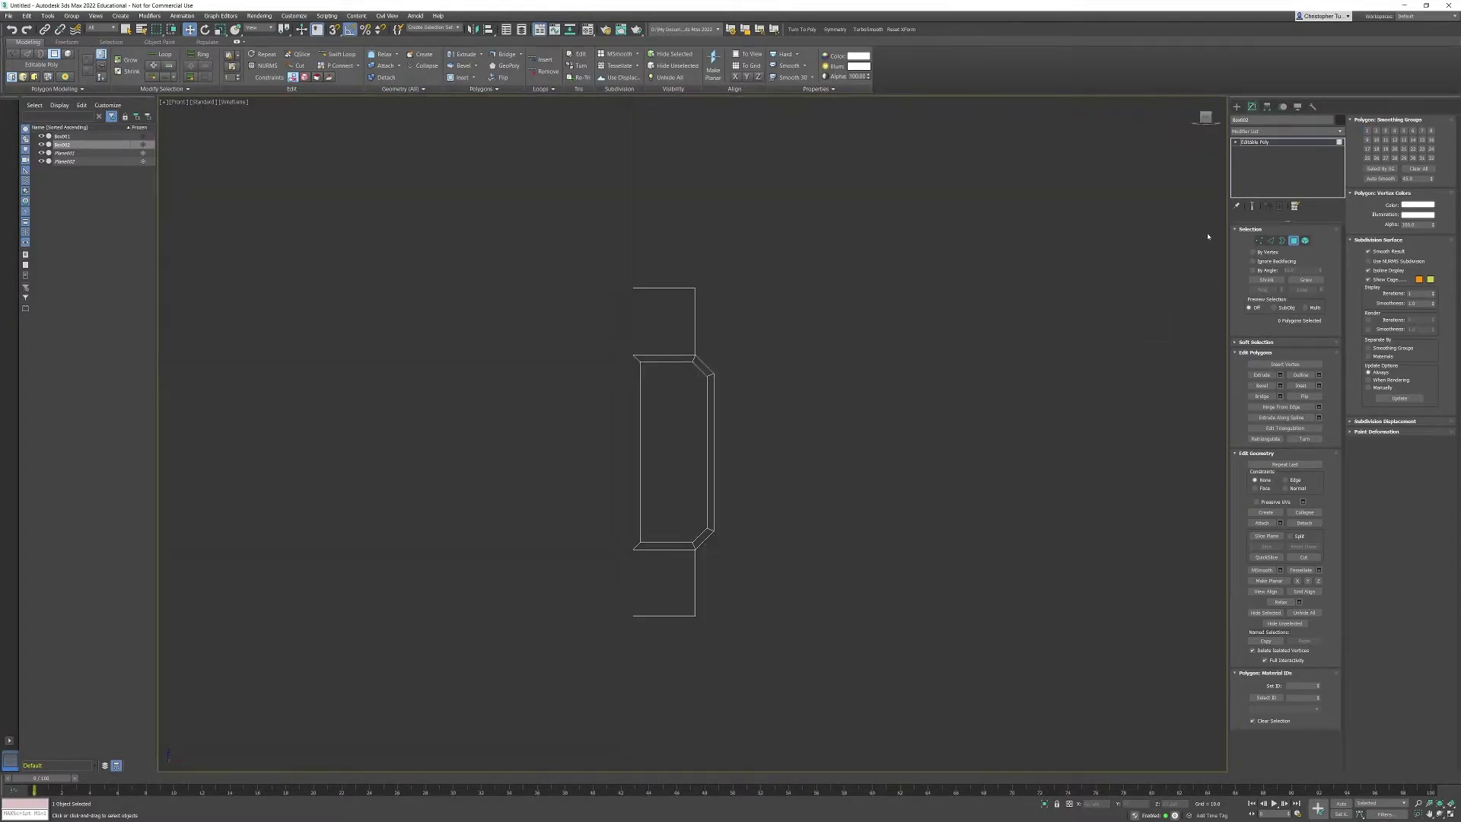
Remove the outer corner edges of the support blocks above and below the pocket so they become triangular brackets
{"action": "key", "text": "2"}
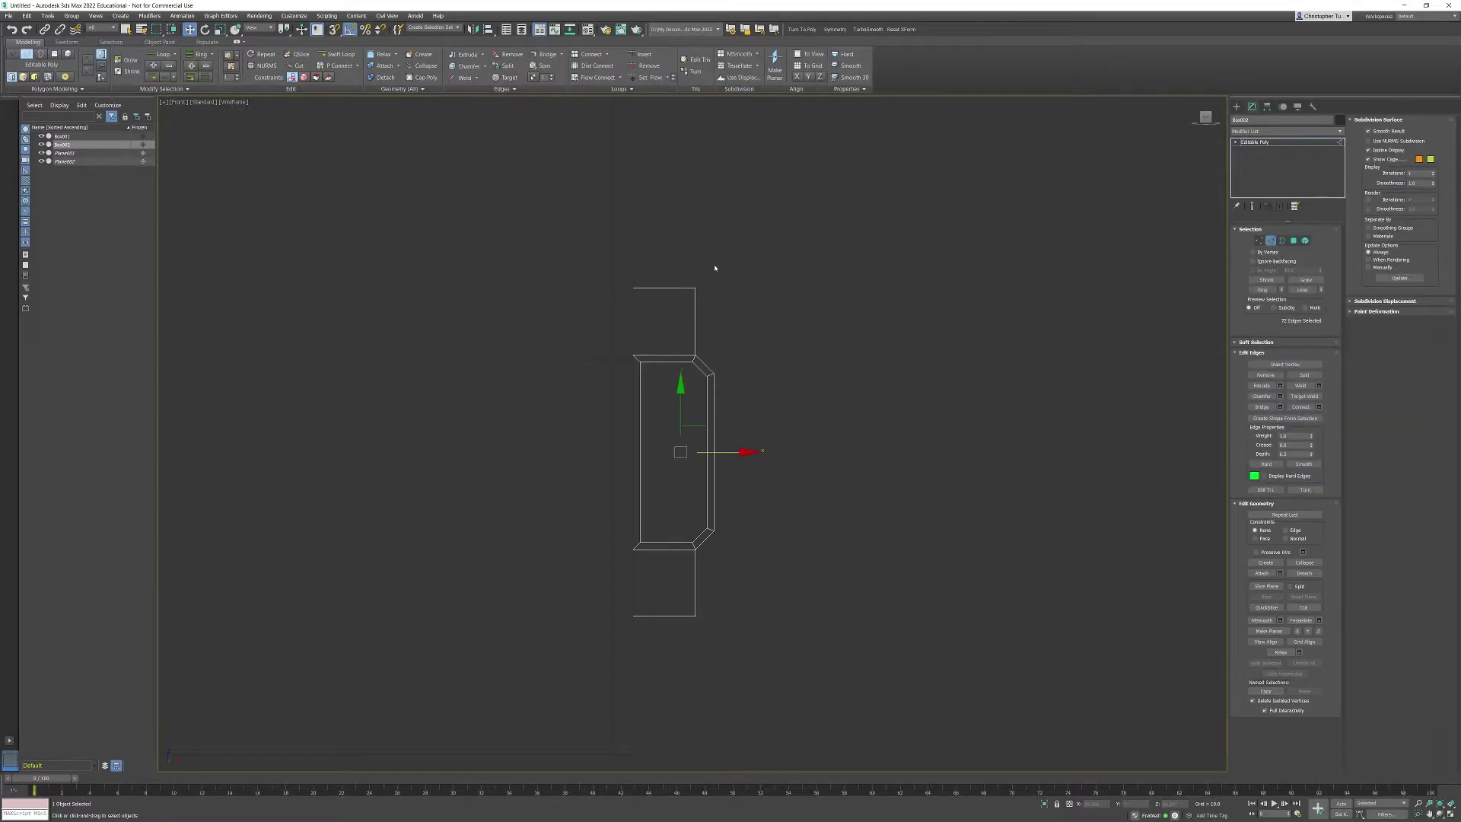
{"action": "left_click_drag", "start_coordinate": [715, 268], "coordinate": [672, 304]}
{"action": "left_click_drag", "start_coordinate": [683, 599], "coordinate": [679, 598]}
{"action": "left_click", "coordinate": [1260, 375]}
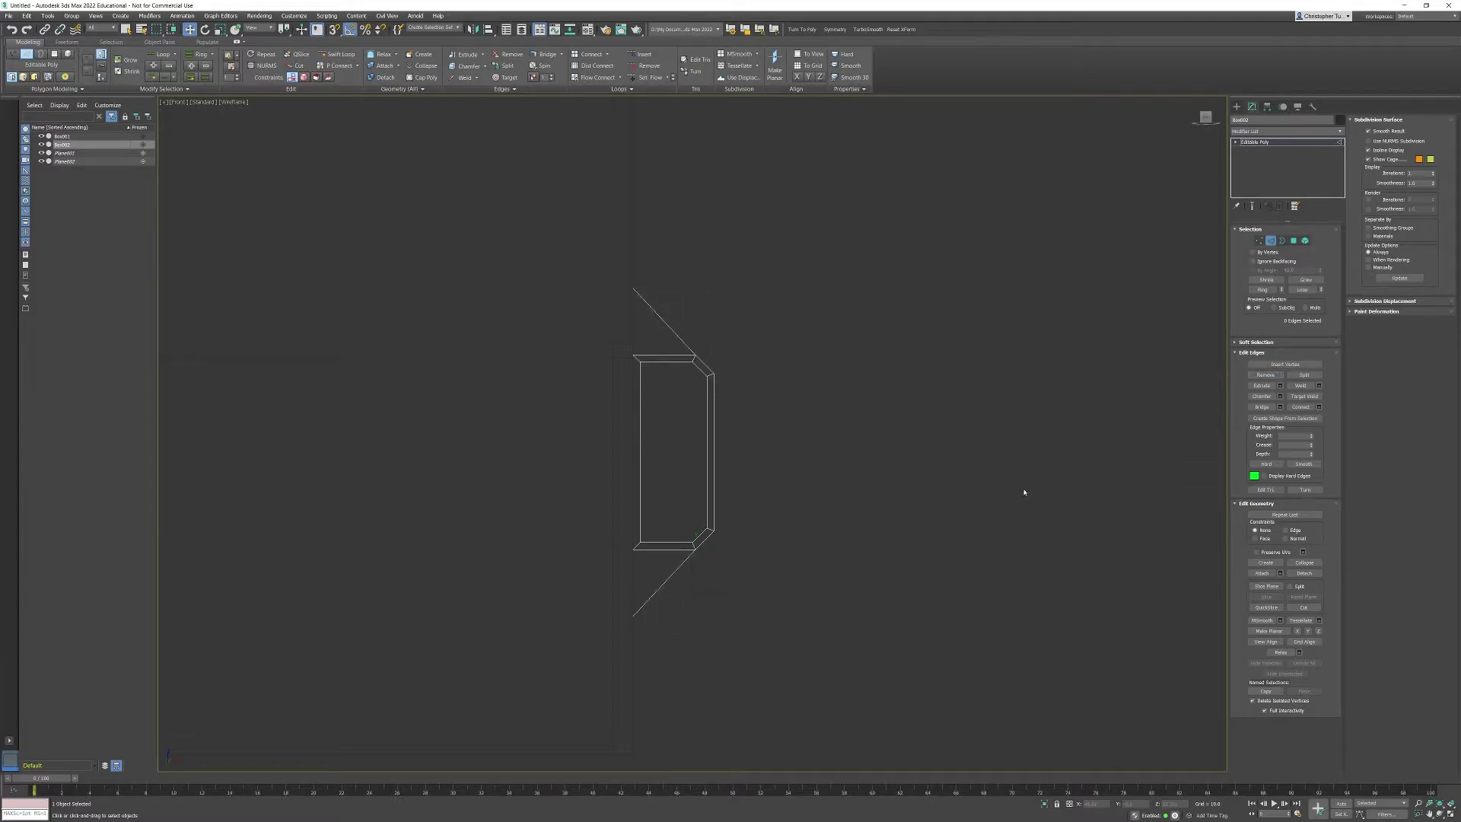
{"action": "key", "text": "alt+w"}
{"action": "key", "text": "alt+w"}
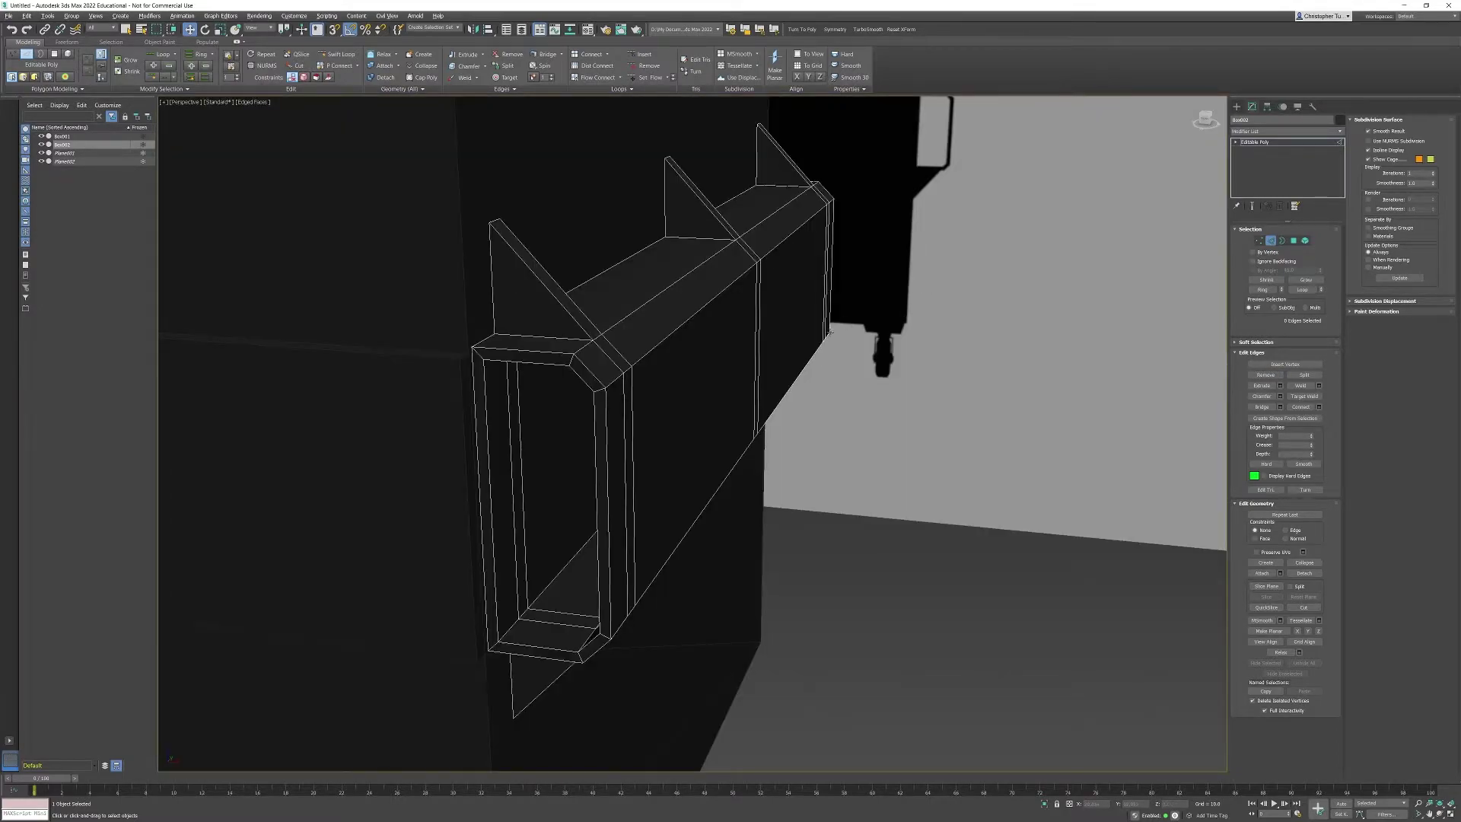
{"action": "middle_click_drag", "start_coordinate": [616, 318], "coordinate": [736, 301], "text": "alt"}
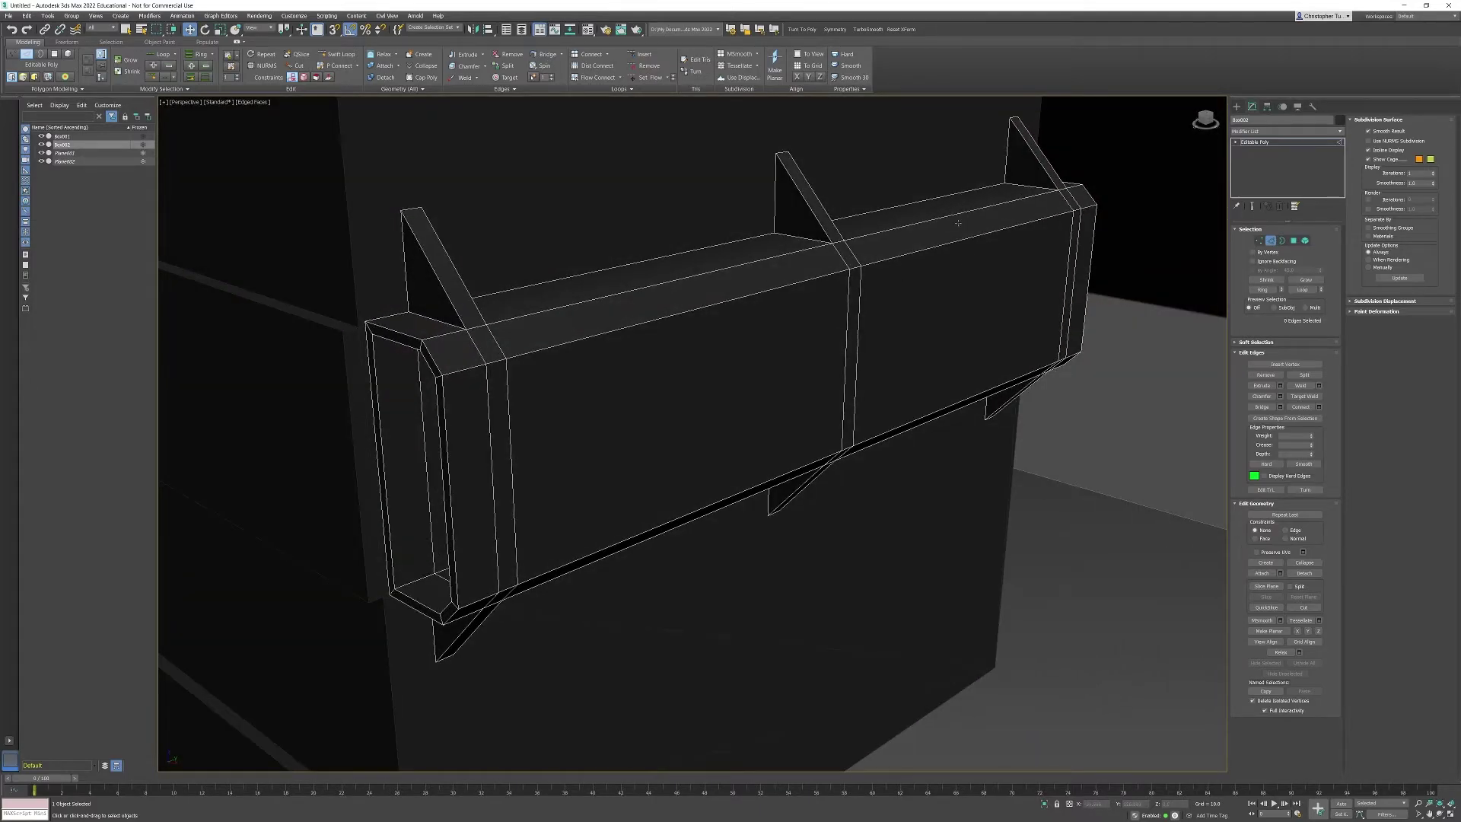
Collapse the short edges on the pocket's upper front corner in line with the three upper brackets, each into a single point
{"action": "left_click", "coordinate": [493, 358]}
{"action": "left_click", "coordinate": [754, 308]}
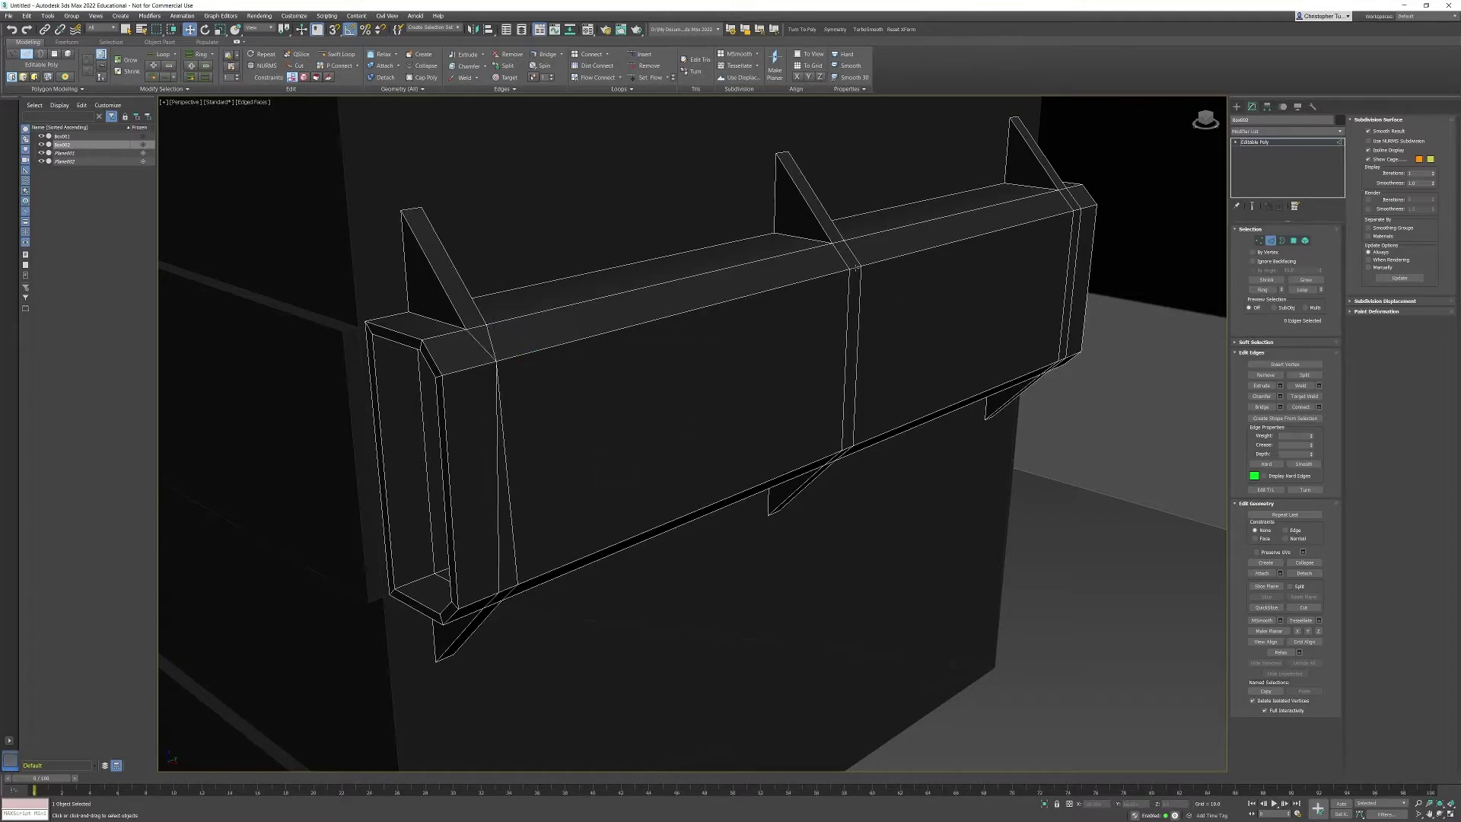
{"action": "left_click", "coordinate": [856, 268]}
{"action": "key", "text": "ctrl+alt+c"}
{"action": "left_click", "coordinate": [1078, 210]}
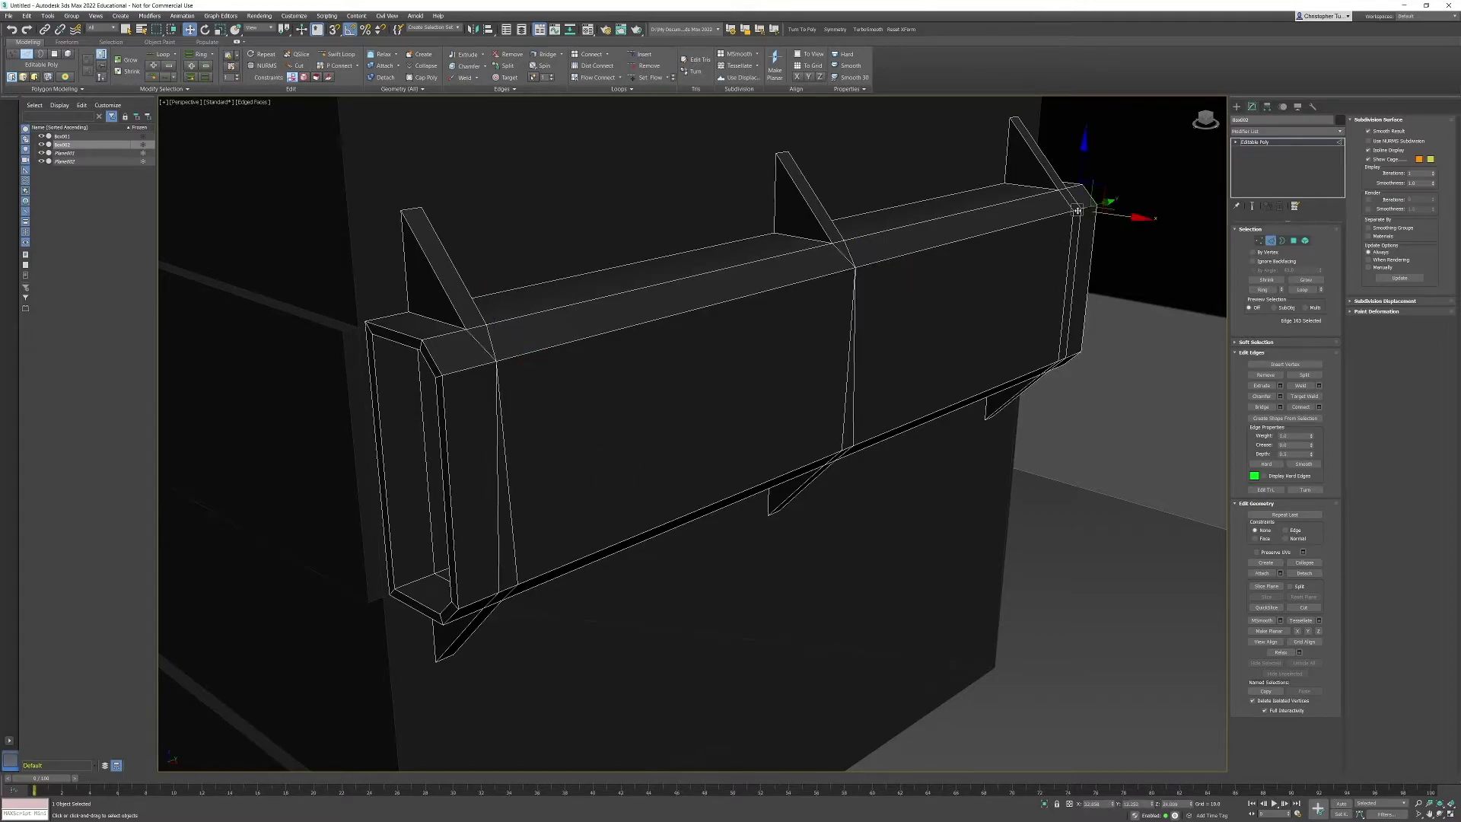
{"action": "key", "text": "ctrl+alt+c"}
Collapse the three matching short edges on the pocket's lower front corner, in line with the lower brackets
{"action": "middle_click_drag", "start_coordinate": [936, 548], "coordinate": [792, 380], "text": "alt"}
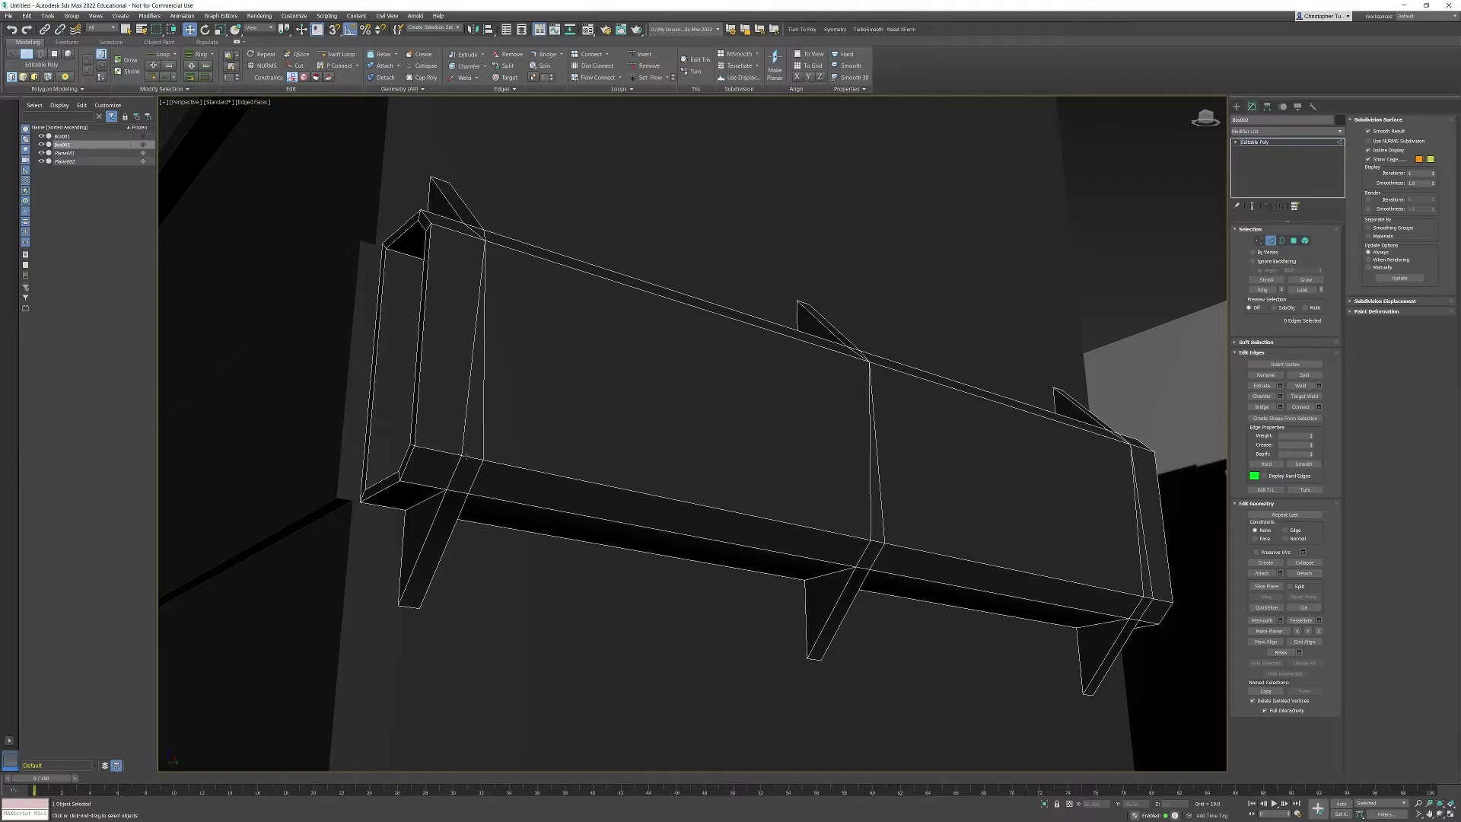
{"action": "left_click", "coordinate": [466, 456]}
{"action": "left_click", "coordinate": [878, 542]}
{"action": "left_click", "coordinate": [1149, 599], "text": "ctrl"}
{"action": "middle_click_drag", "start_coordinate": [1034, 525], "coordinate": [1062, 591], "text": "alt"}
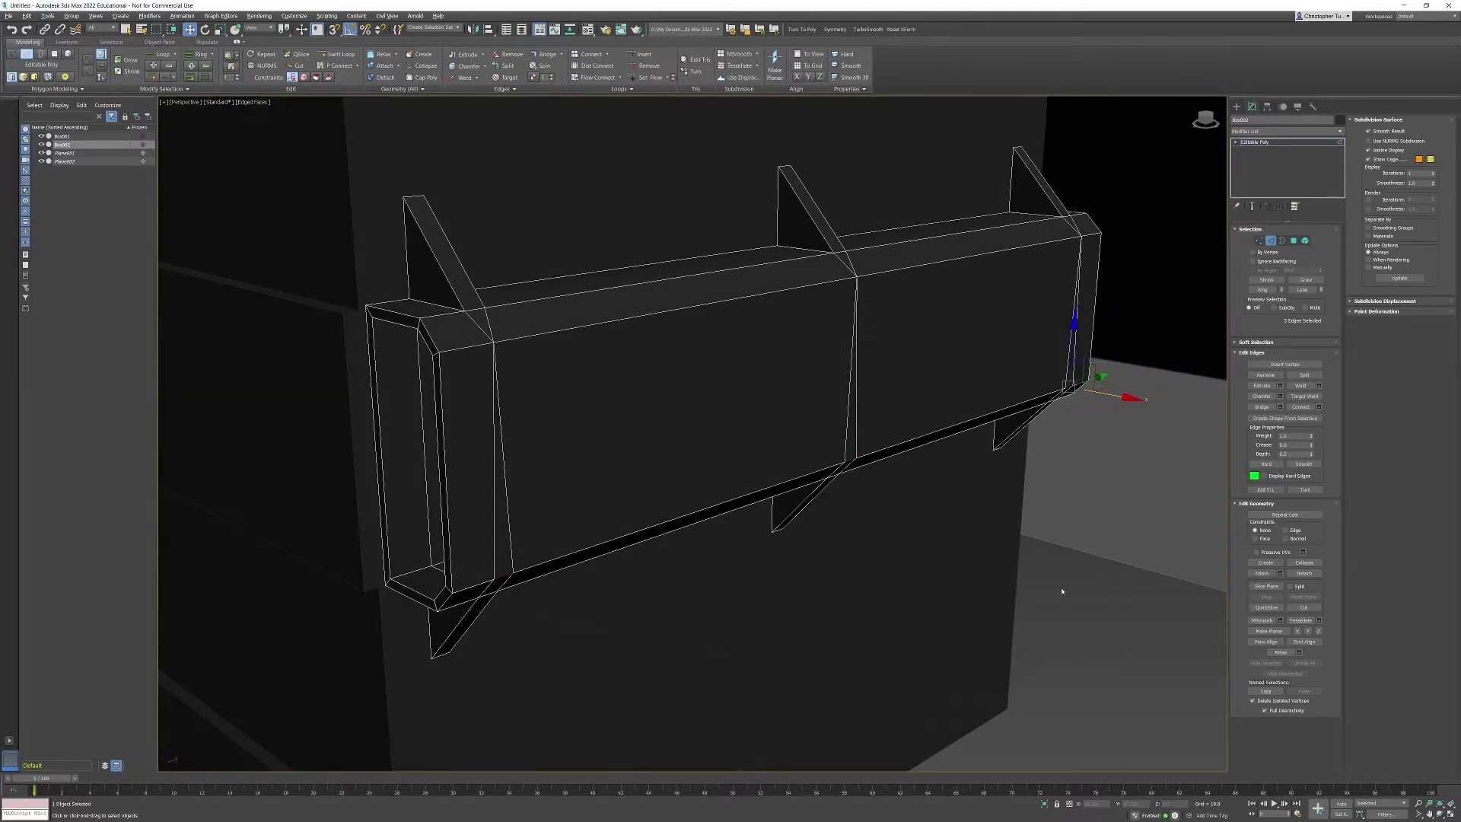
{"action": "left_click", "coordinate": [1304, 562]}
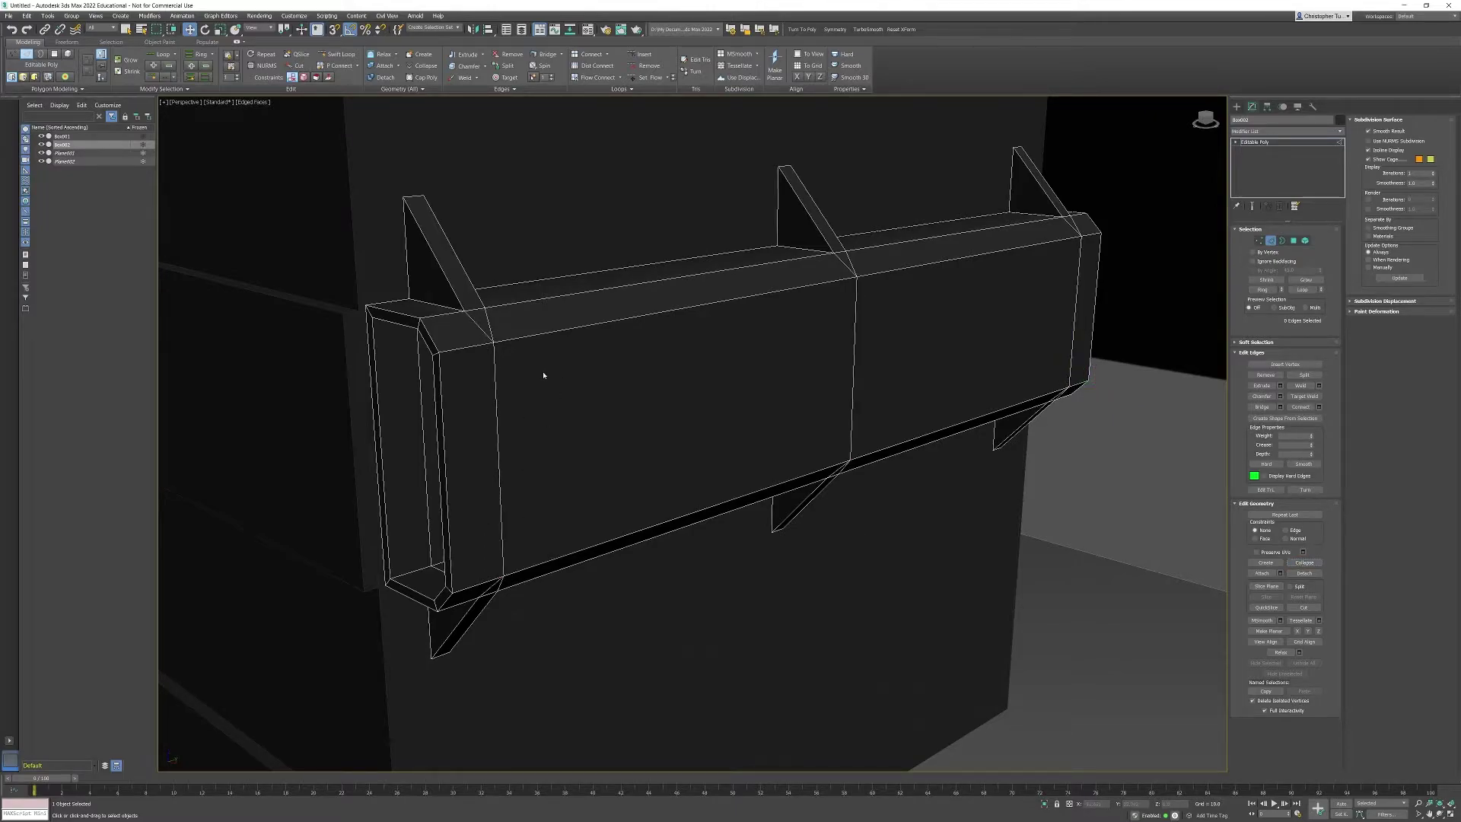
Remove the leftover bracket edge loops running around the pocket's inner walls, working from both open ends
{"action": "mouse_move", "coordinate": [543, 375]}
{"action": "middle_mouse_down", "text": "alt"}
{"action": "mouse_move", "coordinate": [584, 375]}
{"action": "mouse_move", "coordinate": [572, 376]}
{"action": "middle_mouse_up", "text": "alt"}
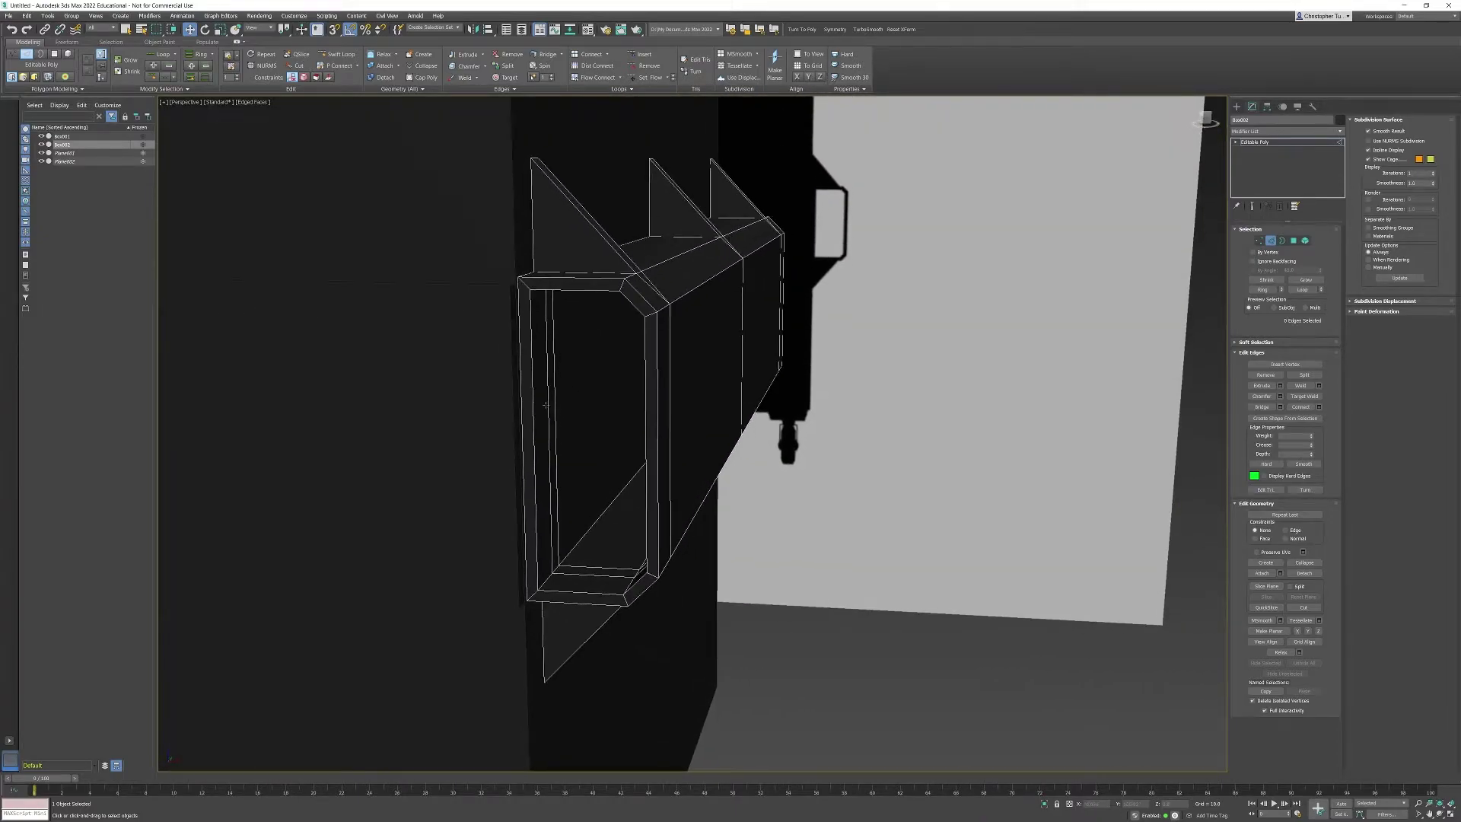
{"action": "scroll", "coordinate": [569, 376], "scroll_direction": "up", "scroll_amount": 3}
{"action": "double_click", "coordinate": [563, 366]}
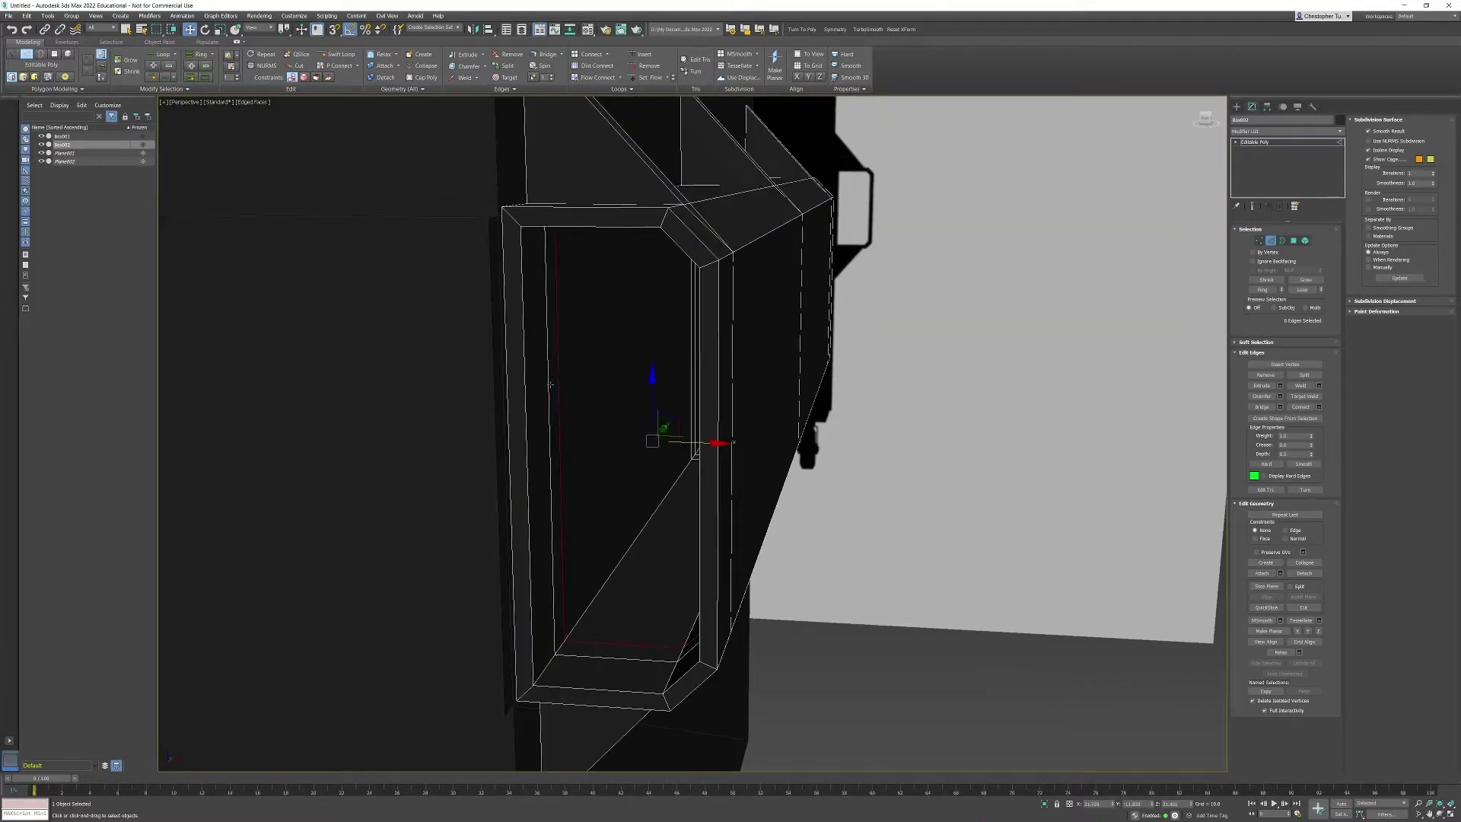
{"action": "double_click", "coordinate": [550, 384], "text": "ctrl"}
{"action": "middle_click_drag", "start_coordinate": [550, 384], "coordinate": [594, 353], "text": "alt"}
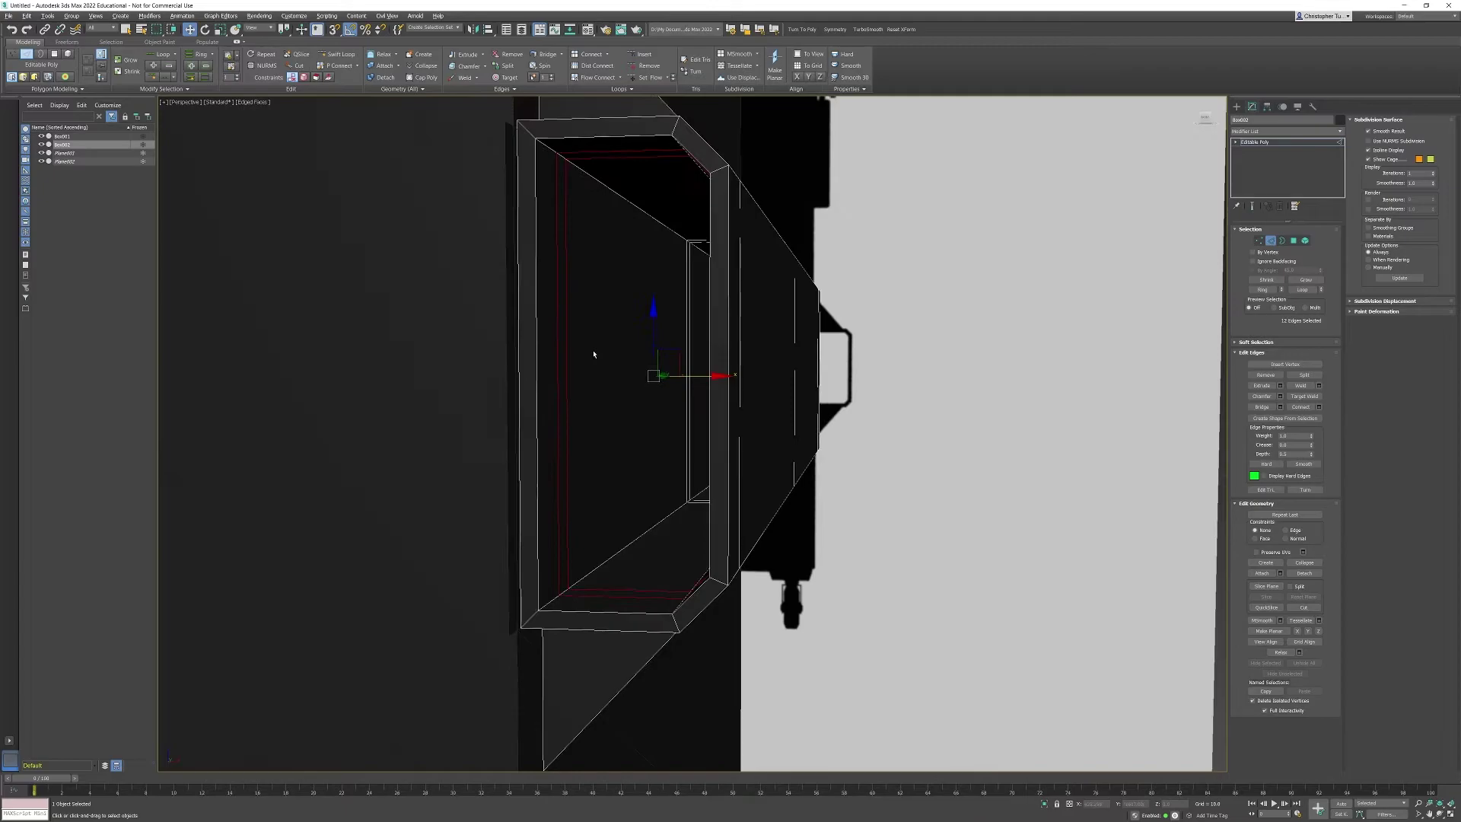
{"action": "double_click", "coordinate": [688, 291], "text": "ctrl"}
{"action": "double_click", "coordinate": [690, 294], "text": "ctrl"}
{"action": "mouse_move", "coordinate": [689, 294]}
{"action": "middle_mouse_down", "text": "alt"}
{"action": "mouse_move", "coordinate": [863, 355]}
{"action": "mouse_move", "coordinate": [601, 343]}
{"action": "middle_mouse_up", "text": "alt"}
{"action": "mouse_move", "coordinate": [799, 342]}
{"action": "middle_mouse_down"}
{"action": "mouse_move", "coordinate": [694, 297]}
{"action": "mouse_move", "coordinate": [812, 375]}
{"action": "middle_mouse_up"}
{"action": "double_click", "coordinate": [722, 289], "text": "ctrl"}
{"action": "double_click", "coordinate": [767, 289], "text": "ctrl"}
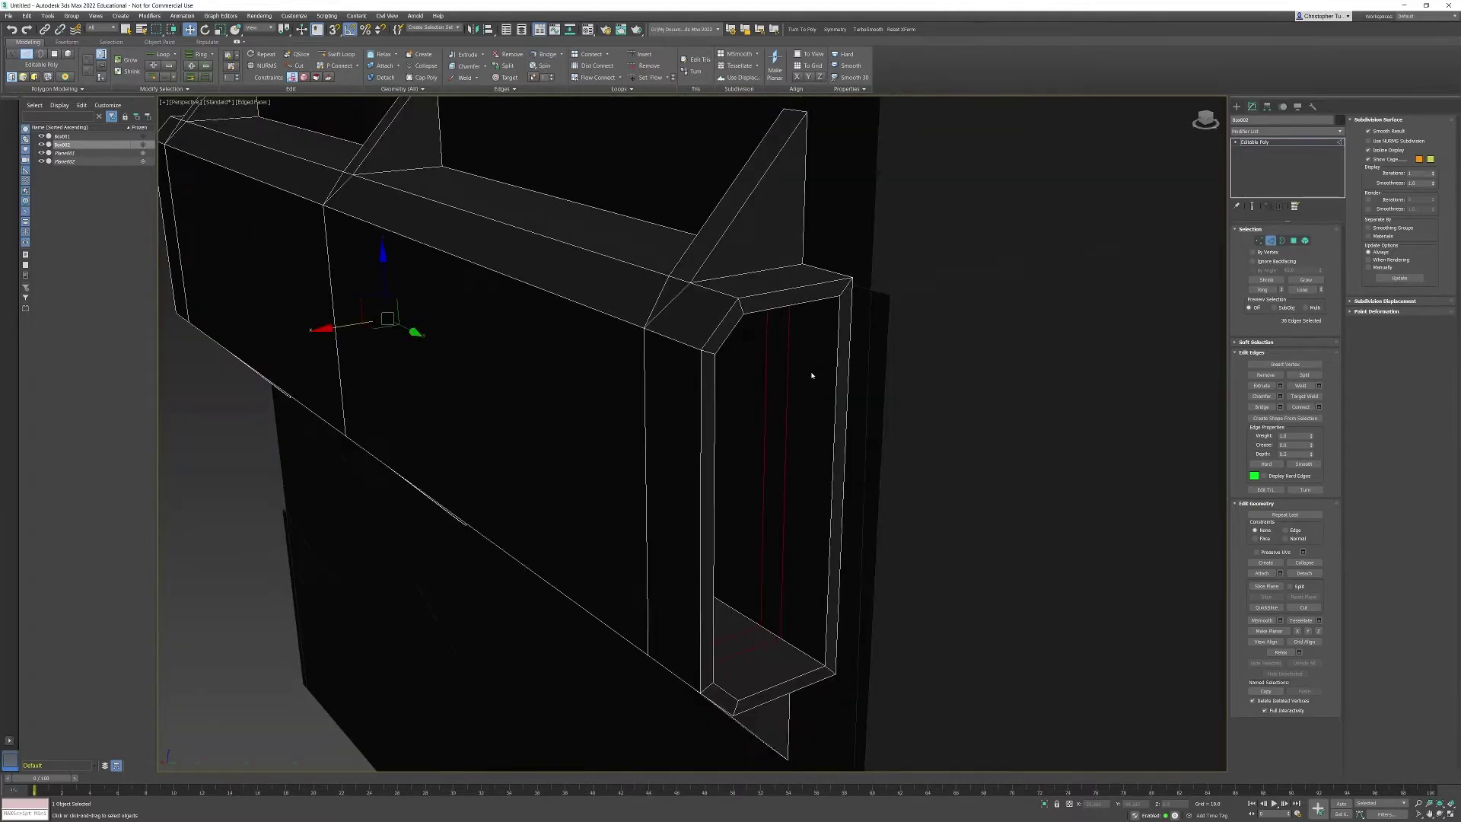
{"action": "left_click", "coordinate": [1266, 374]}
Leave edge editing and isolate the fork pocket to view it from behind
{"action": "middle_click_drag", "start_coordinate": [636, 496], "coordinate": [717, 487], "text": "alt"}
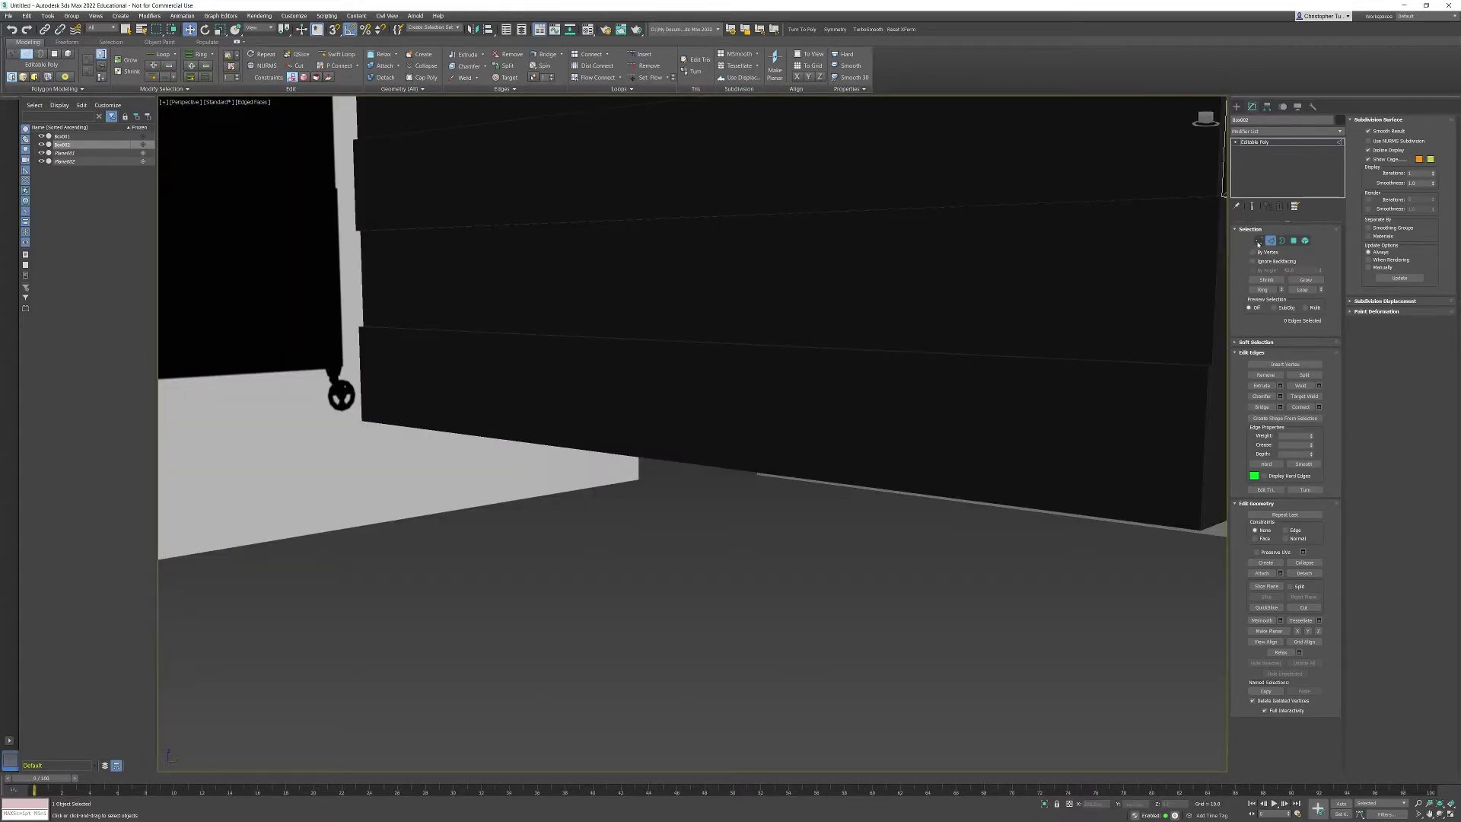
{"action": "left_click", "coordinate": [1271, 239]}
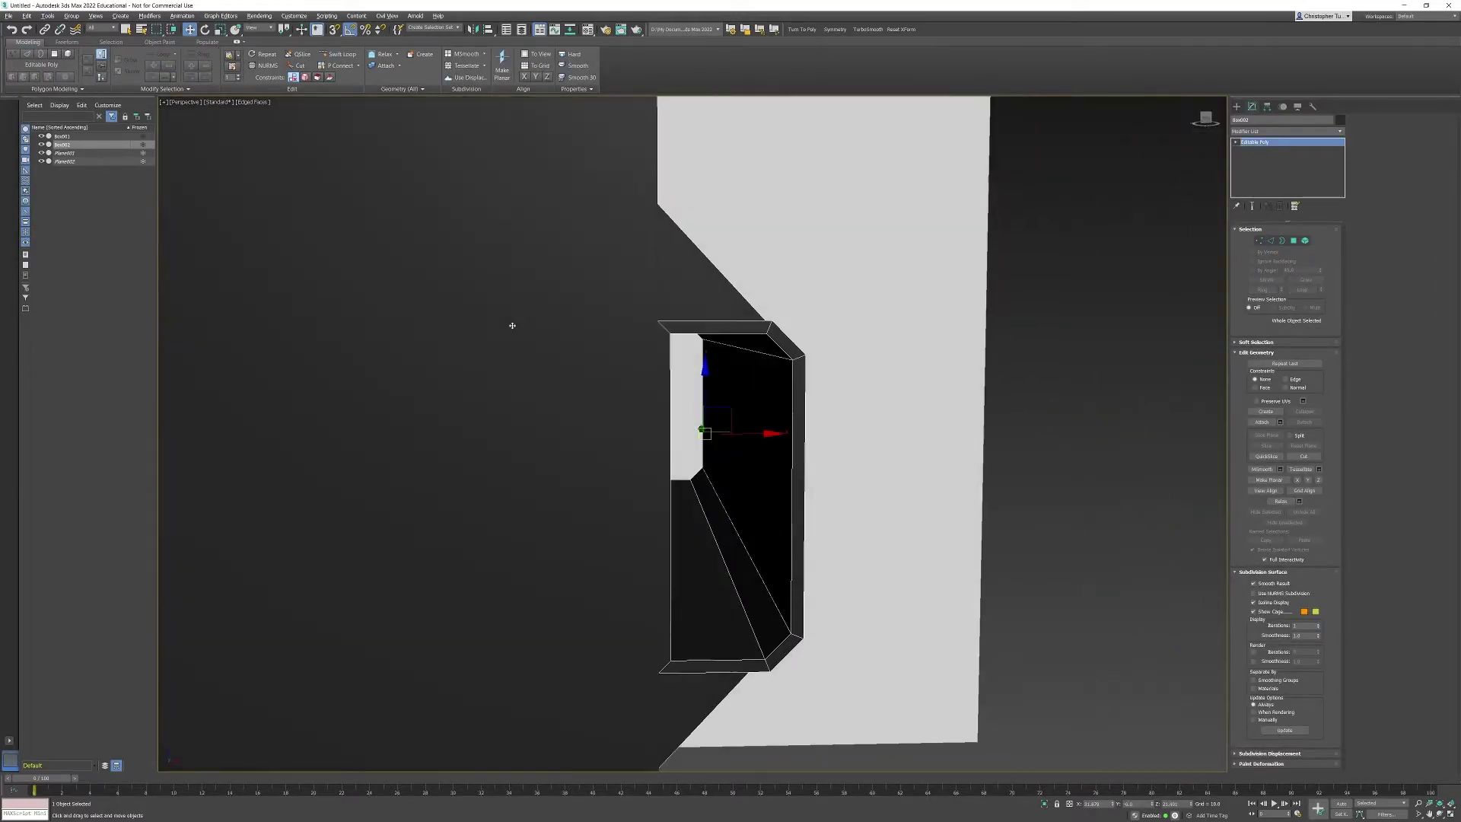
{"action": "middle_click_drag", "start_coordinate": [509, 323], "coordinate": [578, 226], "text": "alt"}
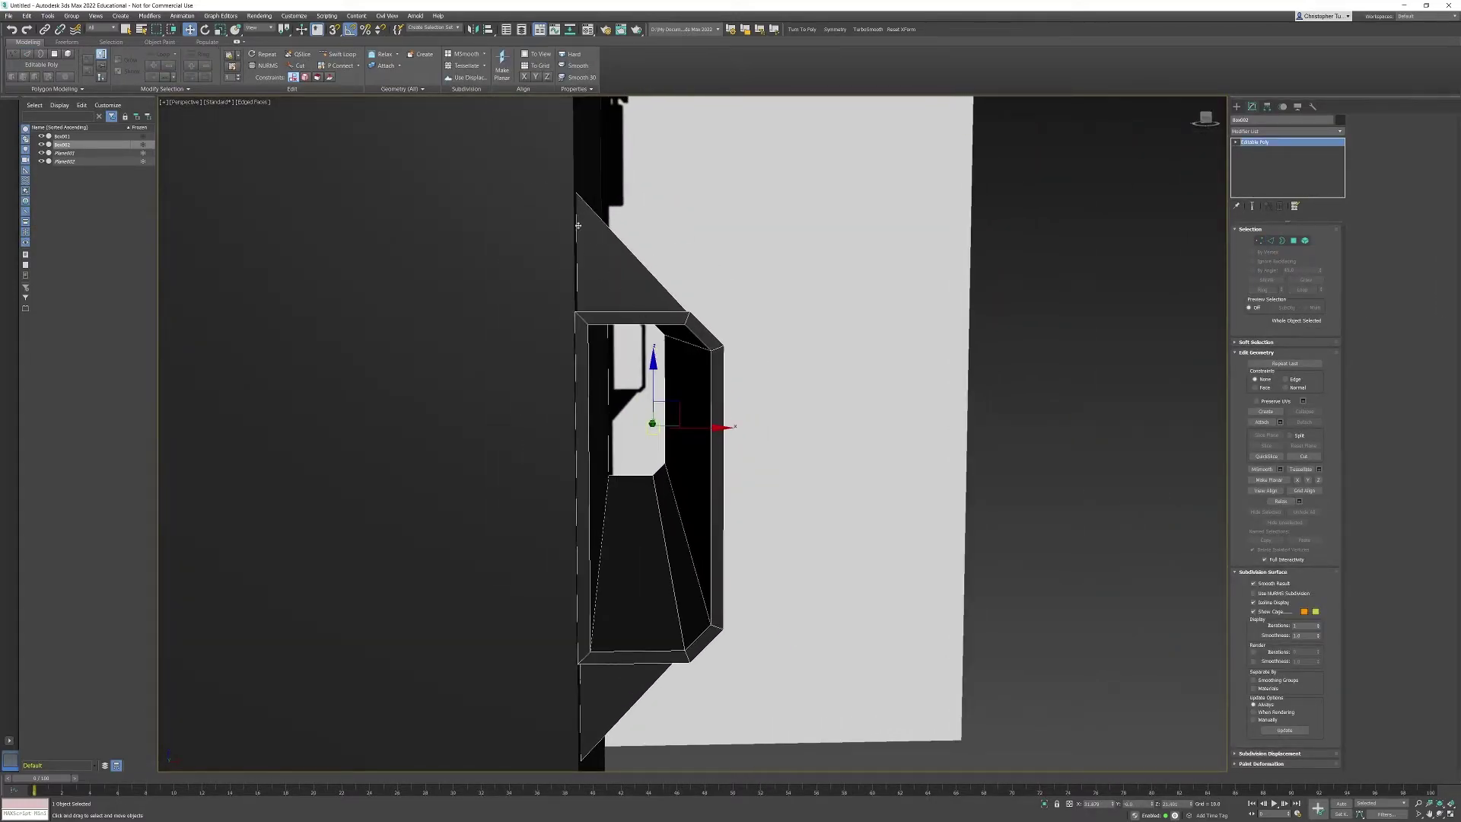
{"action": "key", "text": "alt+q"}
{"action": "middle_click_drag", "start_coordinate": [636, 371], "coordinate": [671, 378], "text": "alt"}
Delete the hidden rear polygons of the pocket and its upper and lower brackets
{"action": "left_click", "coordinate": [1294, 241]}
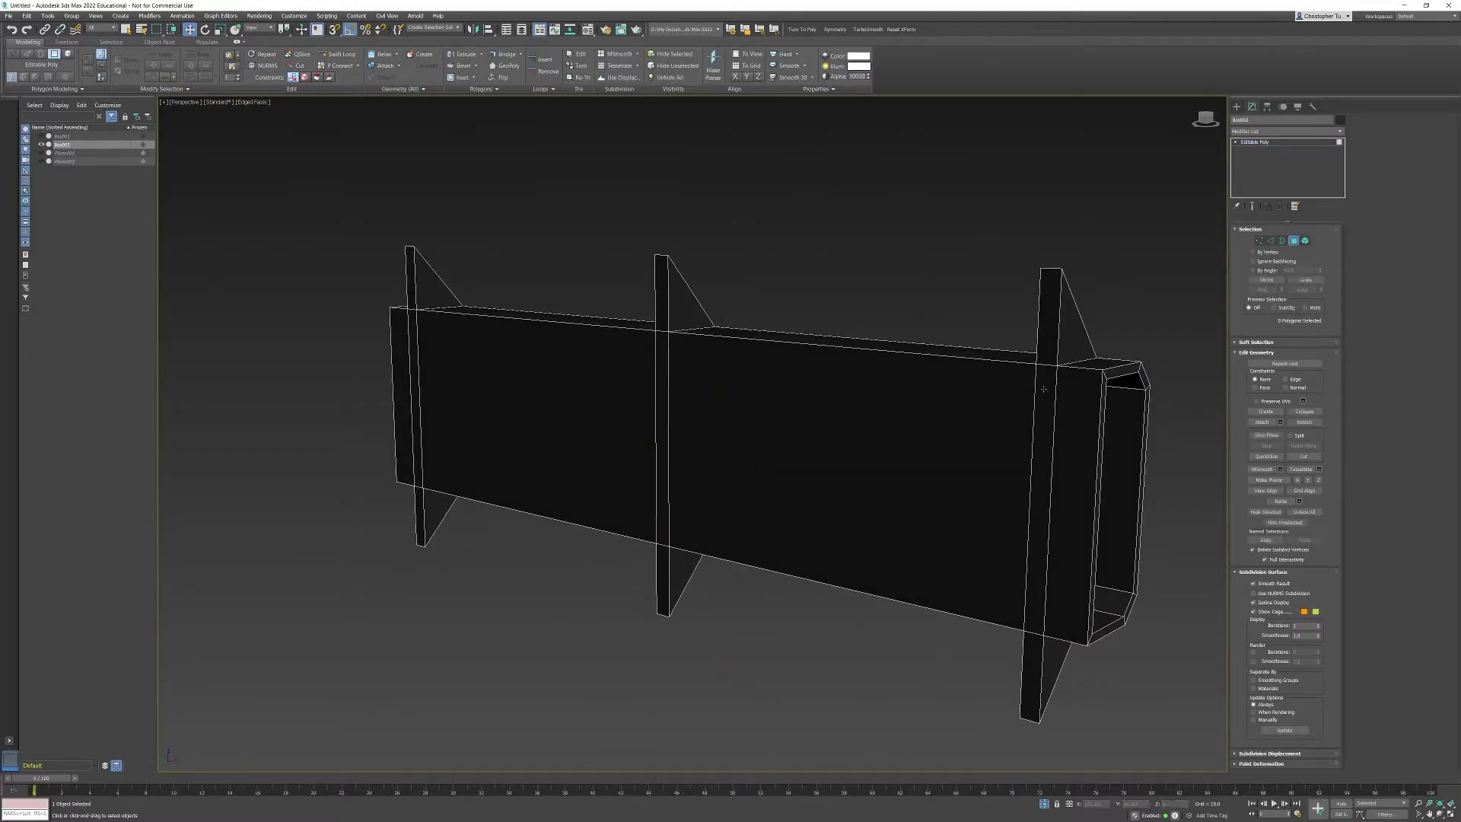
{"action": "left_click", "coordinate": [1050, 335]}
{"action": "left_click", "coordinate": [1045, 426], "text": "ctrl"}
{"action": "left_click", "coordinate": [1078, 547], "text": "ctrl"}
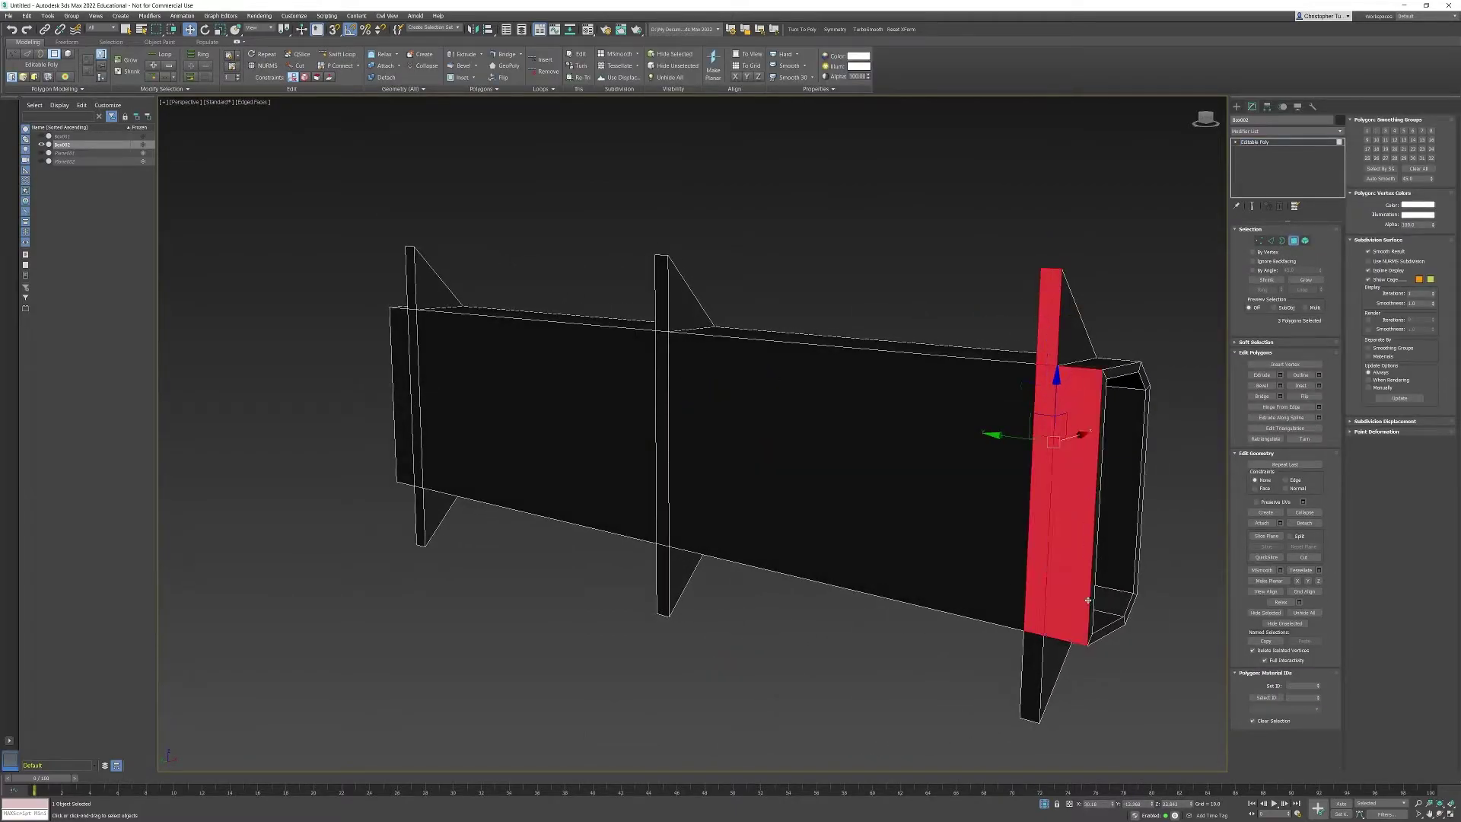
{"action": "left_click", "coordinate": [1037, 648], "text": "ctrl"}
{"action": "left_click", "coordinate": [665, 318], "text": "ctrl"}
{"action": "left_click", "coordinate": [663, 342], "text": "ctrl"}
{"action": "left_click", "coordinate": [674, 352], "text": "ctrl"}
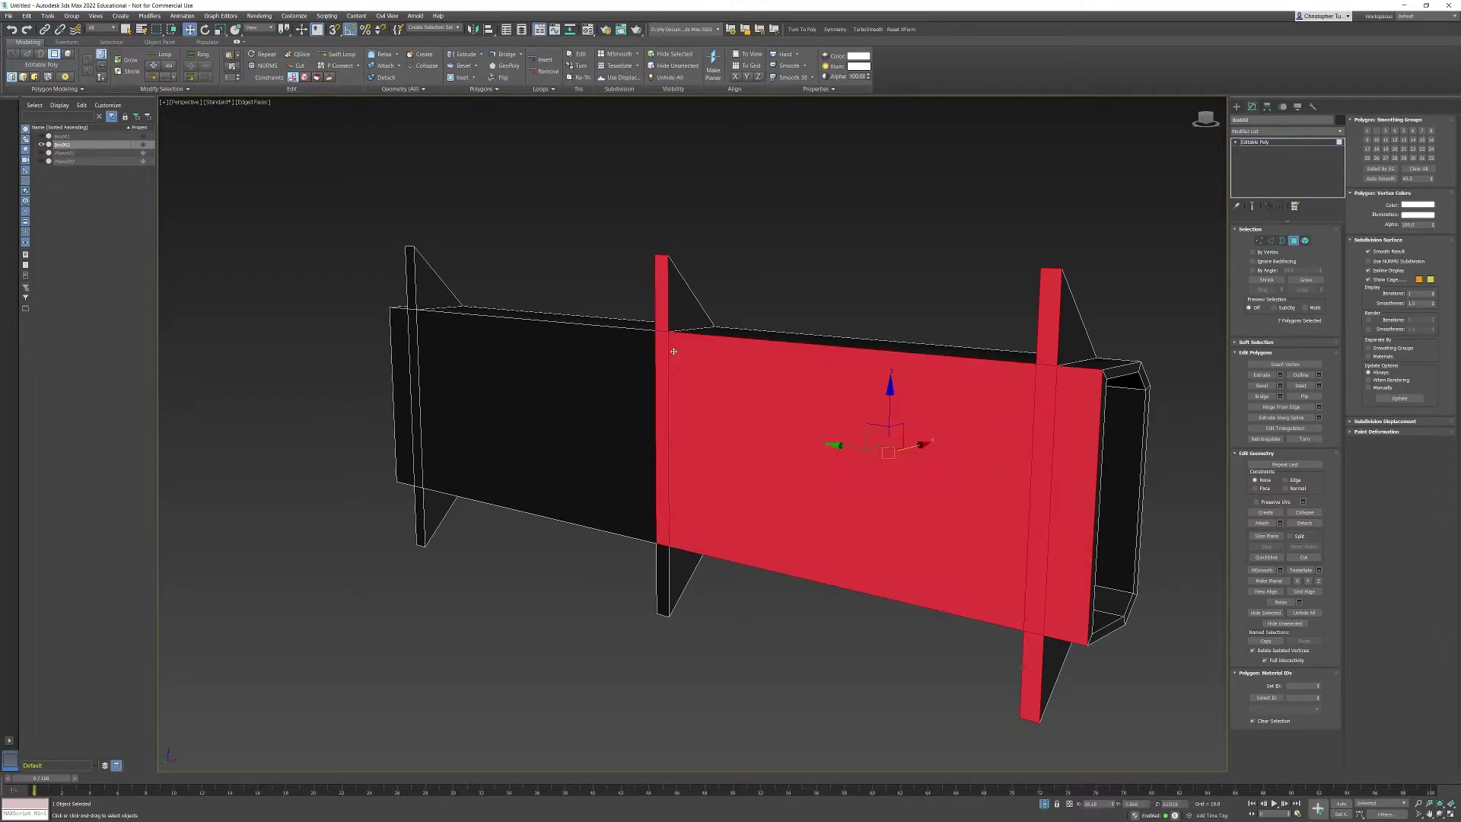
{"action": "left_click", "coordinate": [664, 567], "text": "ctrl"}
{"action": "left_click", "coordinate": [635, 515], "text": "ctrl"}
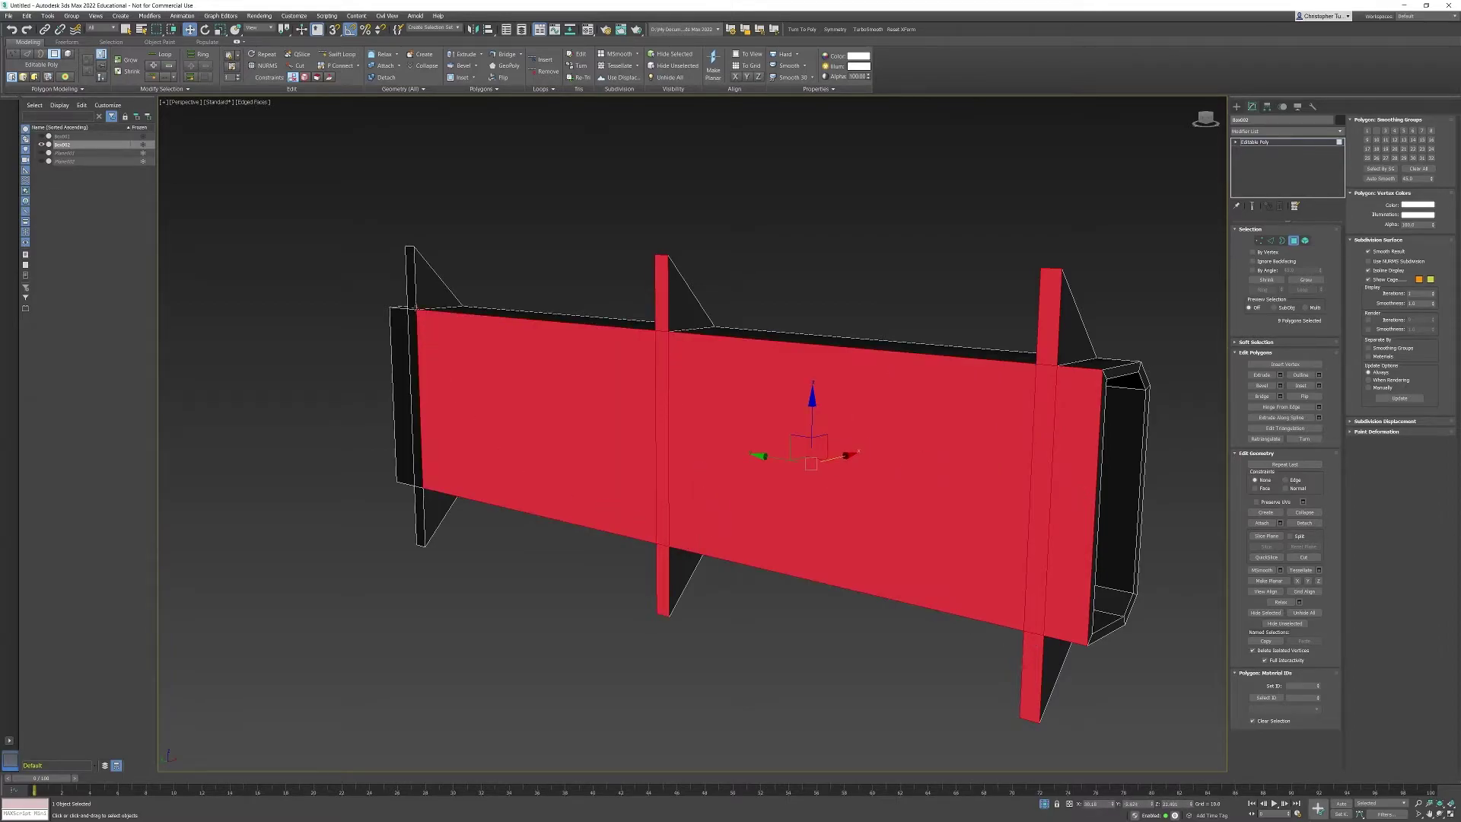
{"action": "left_click", "coordinate": [411, 278], "text": "ctrl"}
{"action": "left_click", "coordinate": [415, 403], "text": "ctrl"}
{"action": "left_click", "coordinate": [419, 466], "text": "ctrl"}
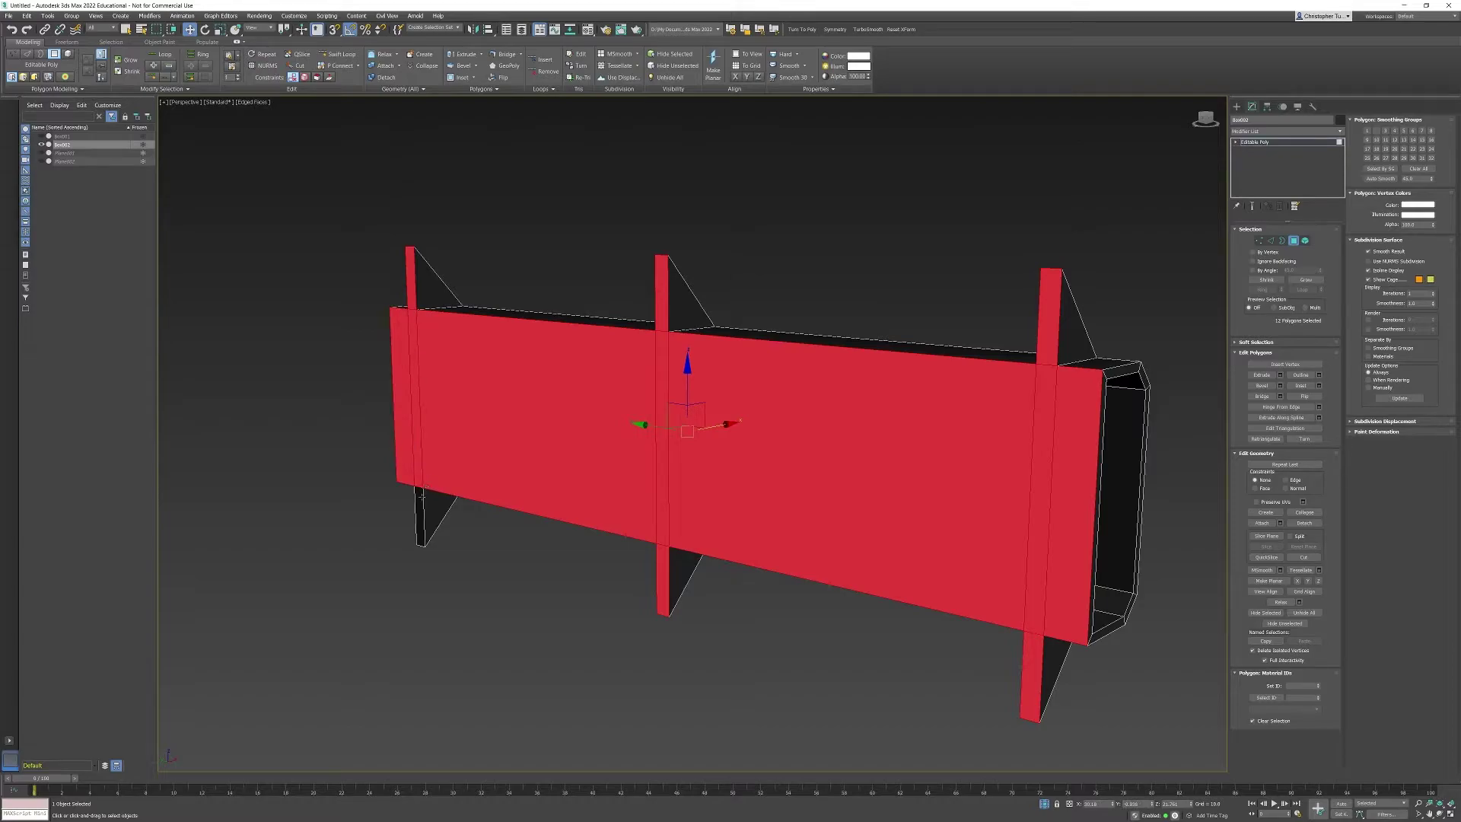
{"action": "left_click", "coordinate": [422, 496], "text": "ctrl"}
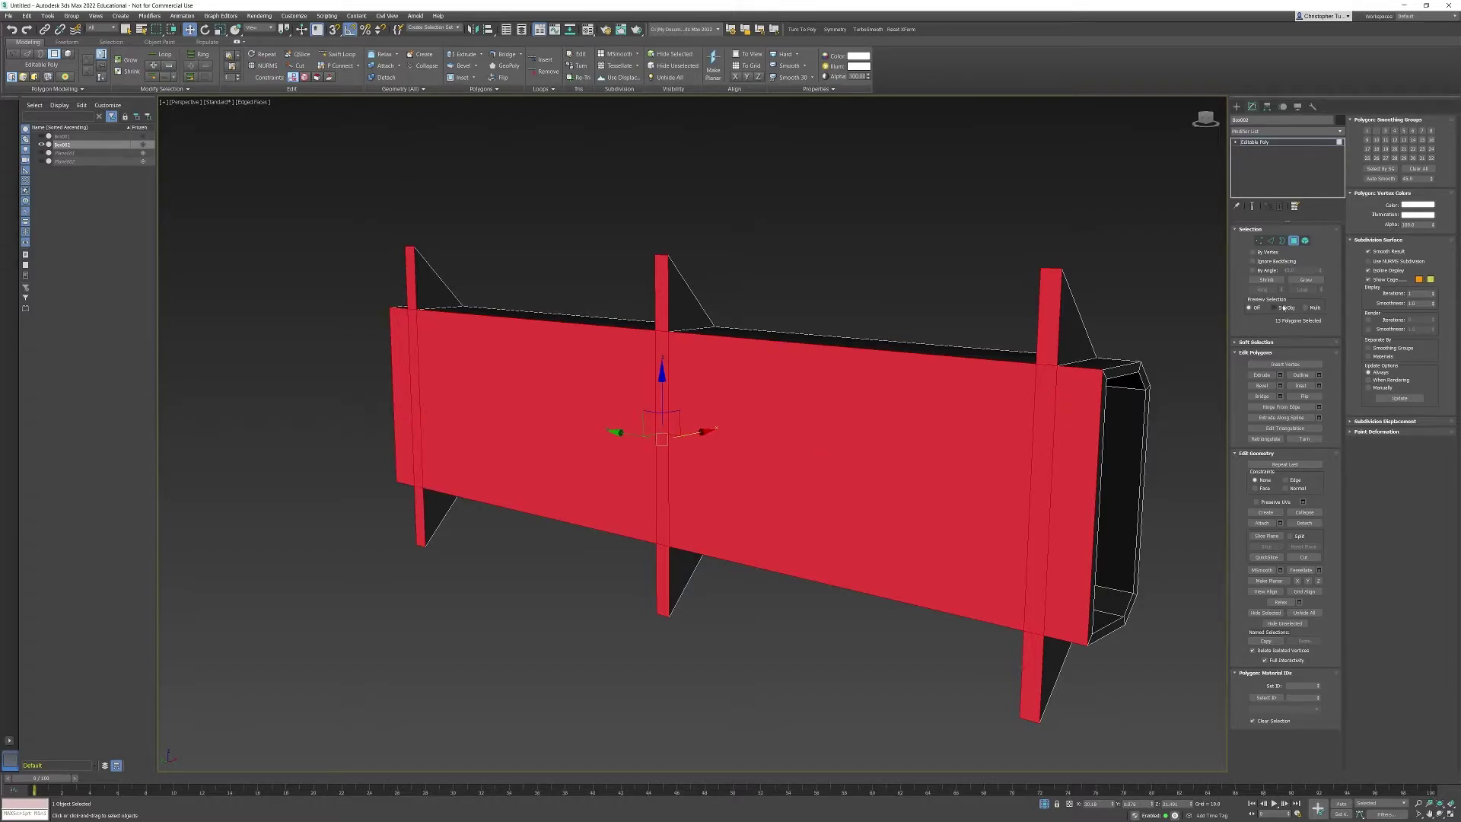
{"action": "middle_click_drag", "start_coordinate": [936, 344], "coordinate": [840, 500], "text": "alt"}
{"action": "left_click", "coordinate": [915, 343]}
End the isolation, leave polygon editing and inspect the finished fork pocket against the dumpster from several angles
{"action": "left_click", "coordinate": [1044, 804]}
{"action": "scroll", "coordinate": [835, 500], "scroll_direction": "down", "scroll_amount": 2}
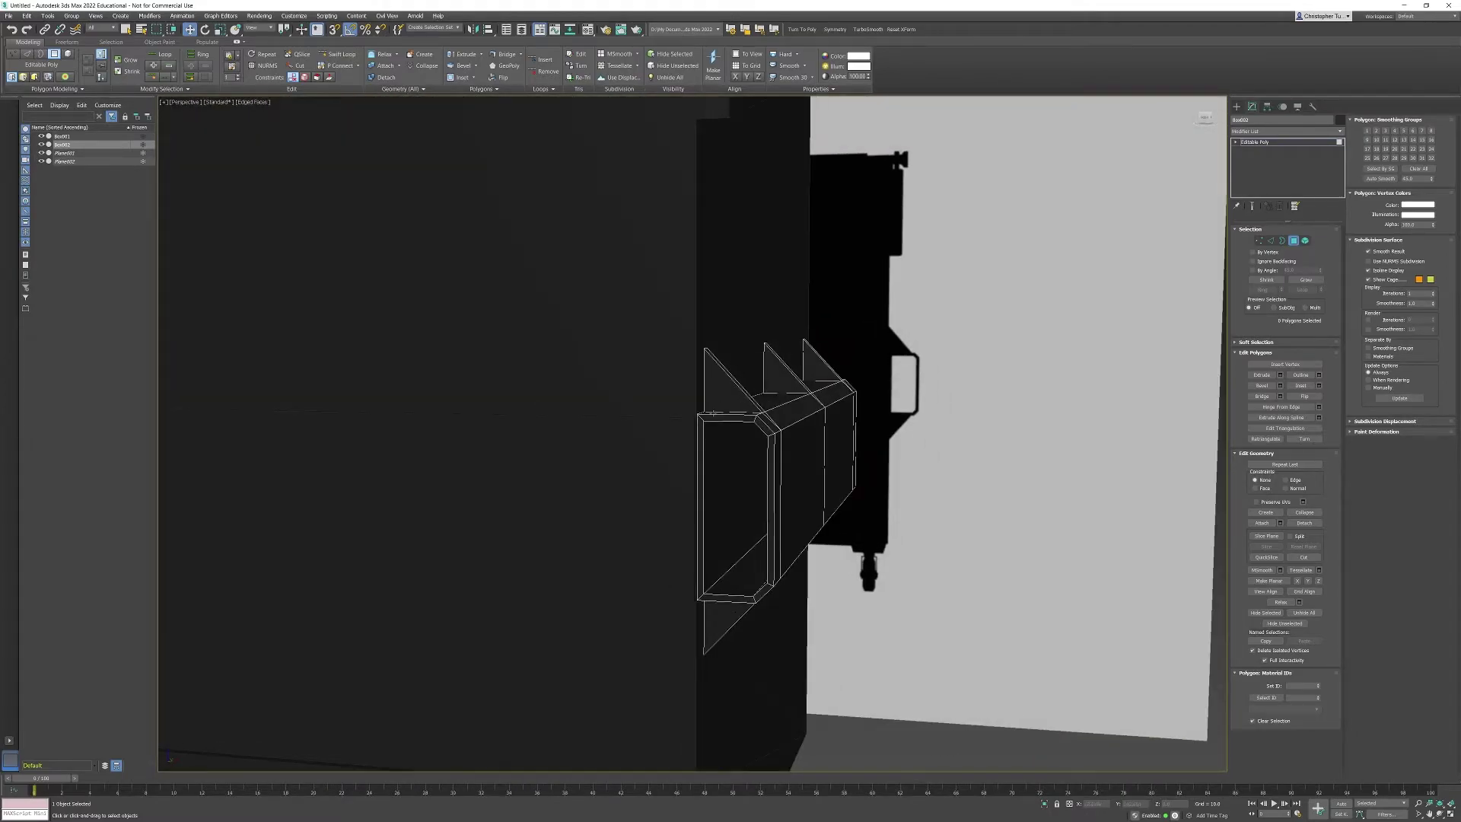
{"action": "middle_click_drag", "start_coordinate": [675, 412], "coordinate": [762, 469], "text": "alt"}
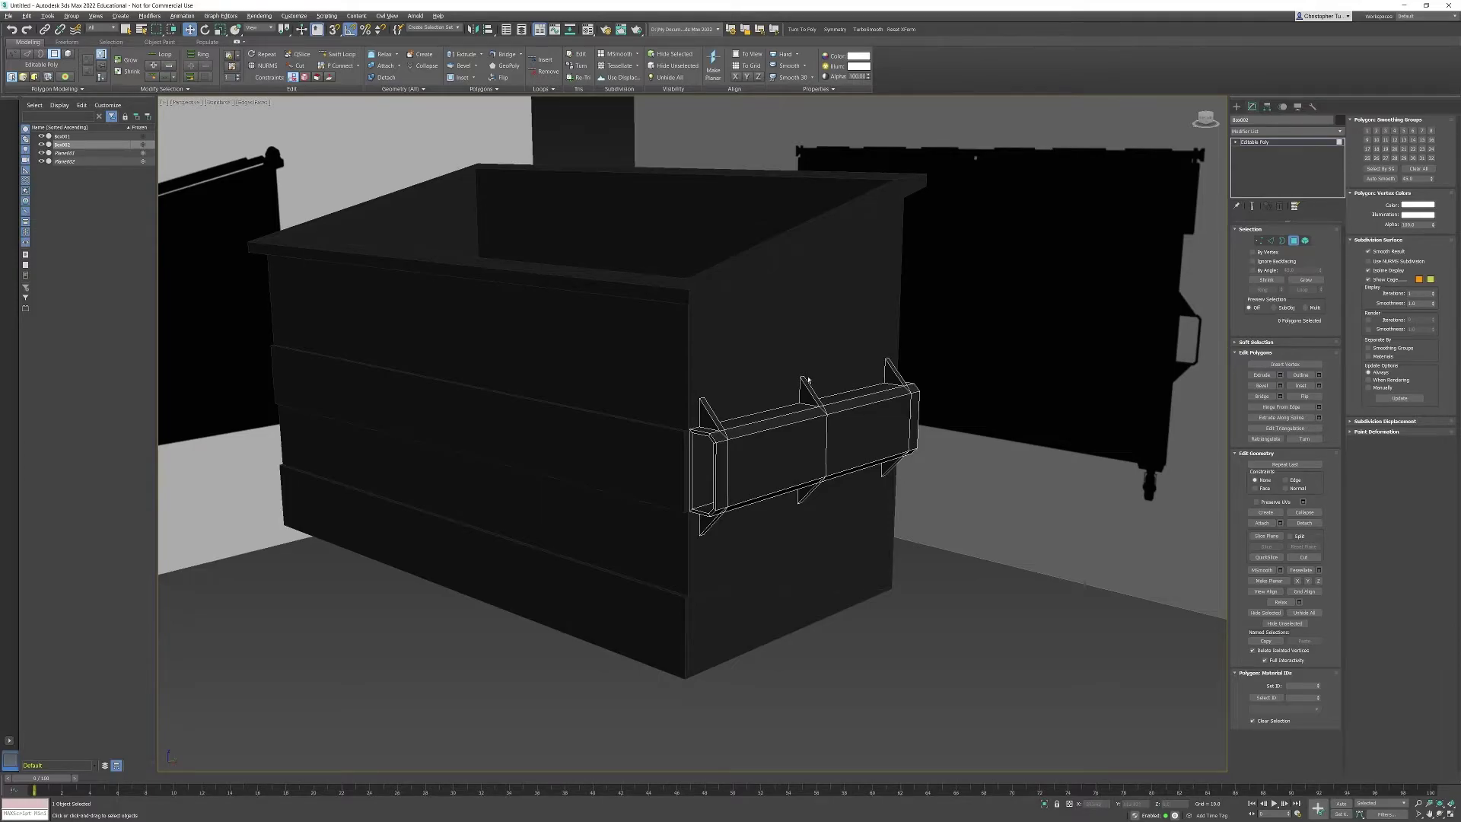
{"action": "middle_click_drag", "start_coordinate": [808, 379], "coordinate": [860, 370], "text": "alt"}
{"action": "left_click", "coordinate": [1293, 240]}
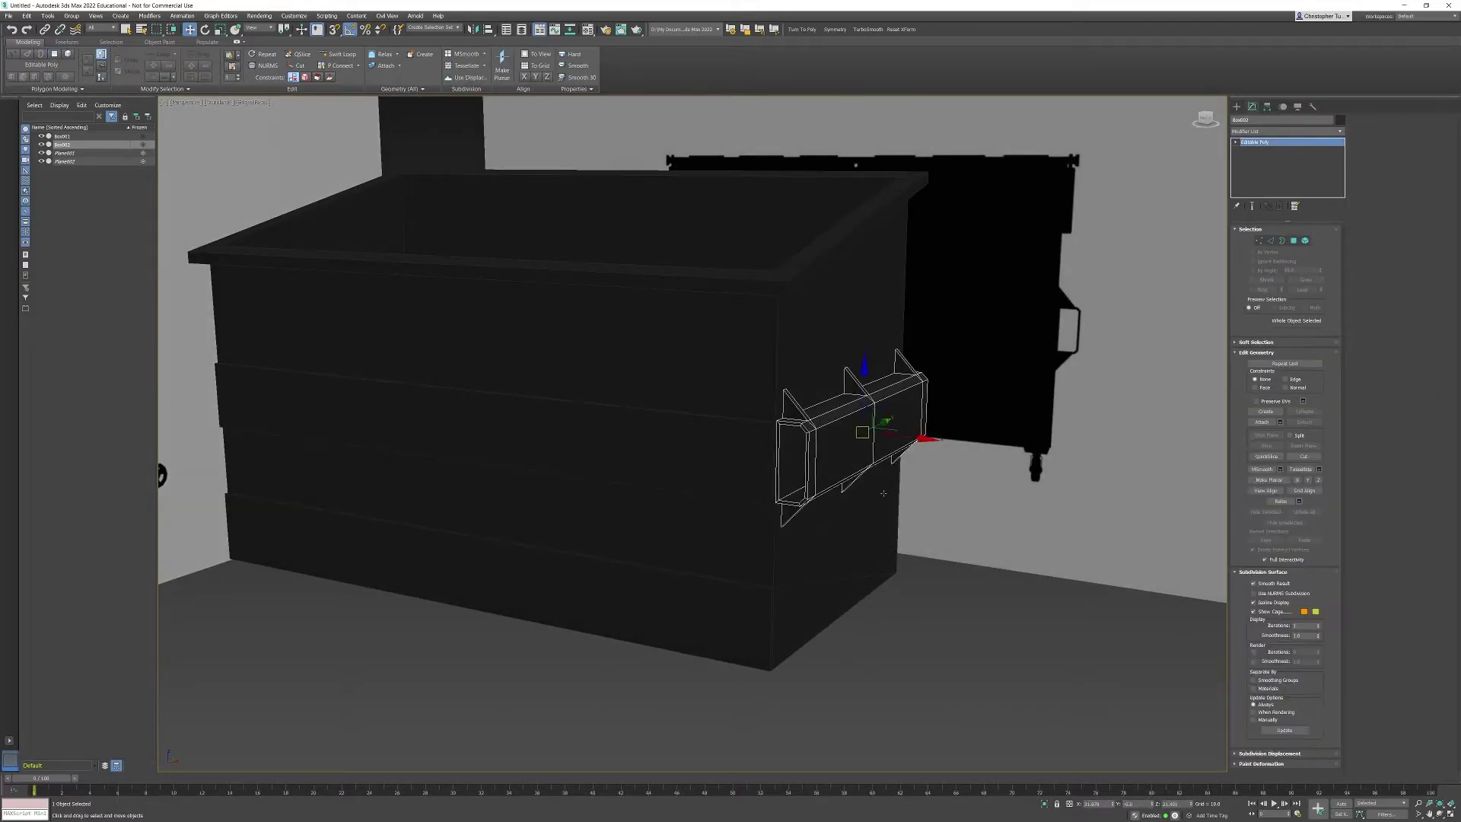
{"action": "middle_click_drag", "start_coordinate": [883, 493], "coordinate": [905, 496], "text": "alt"}
{"action": "scroll", "coordinate": [719, 454], "scroll_direction": "down", "scroll_amount": 3}
{"action": "middle_click_drag", "start_coordinate": [719, 454], "coordinate": [883, 475], "text": "alt"}
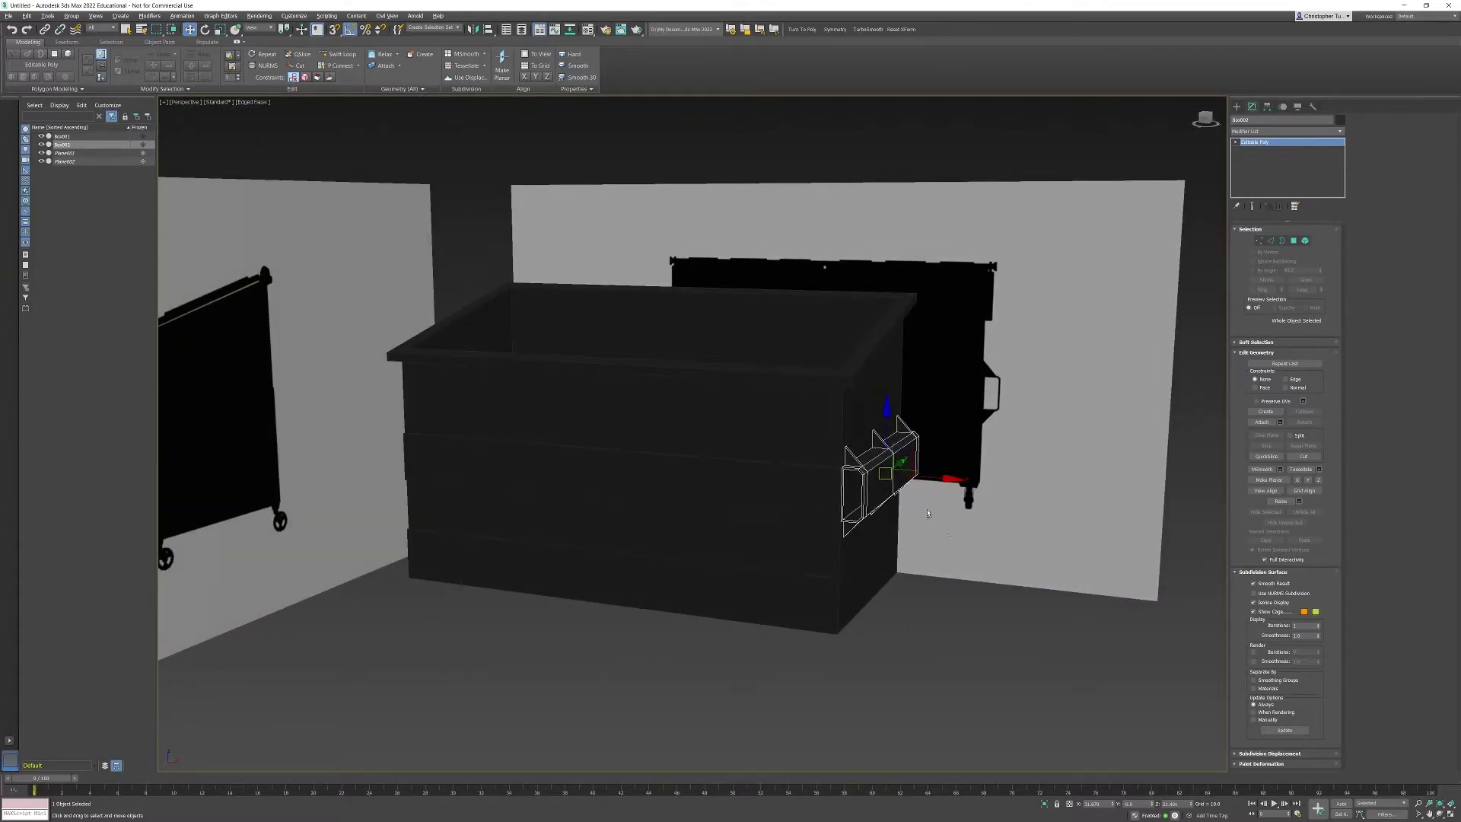
{"action": "middle_click_drag", "start_coordinate": [928, 513], "coordinate": [910, 494], "text": "alt"}
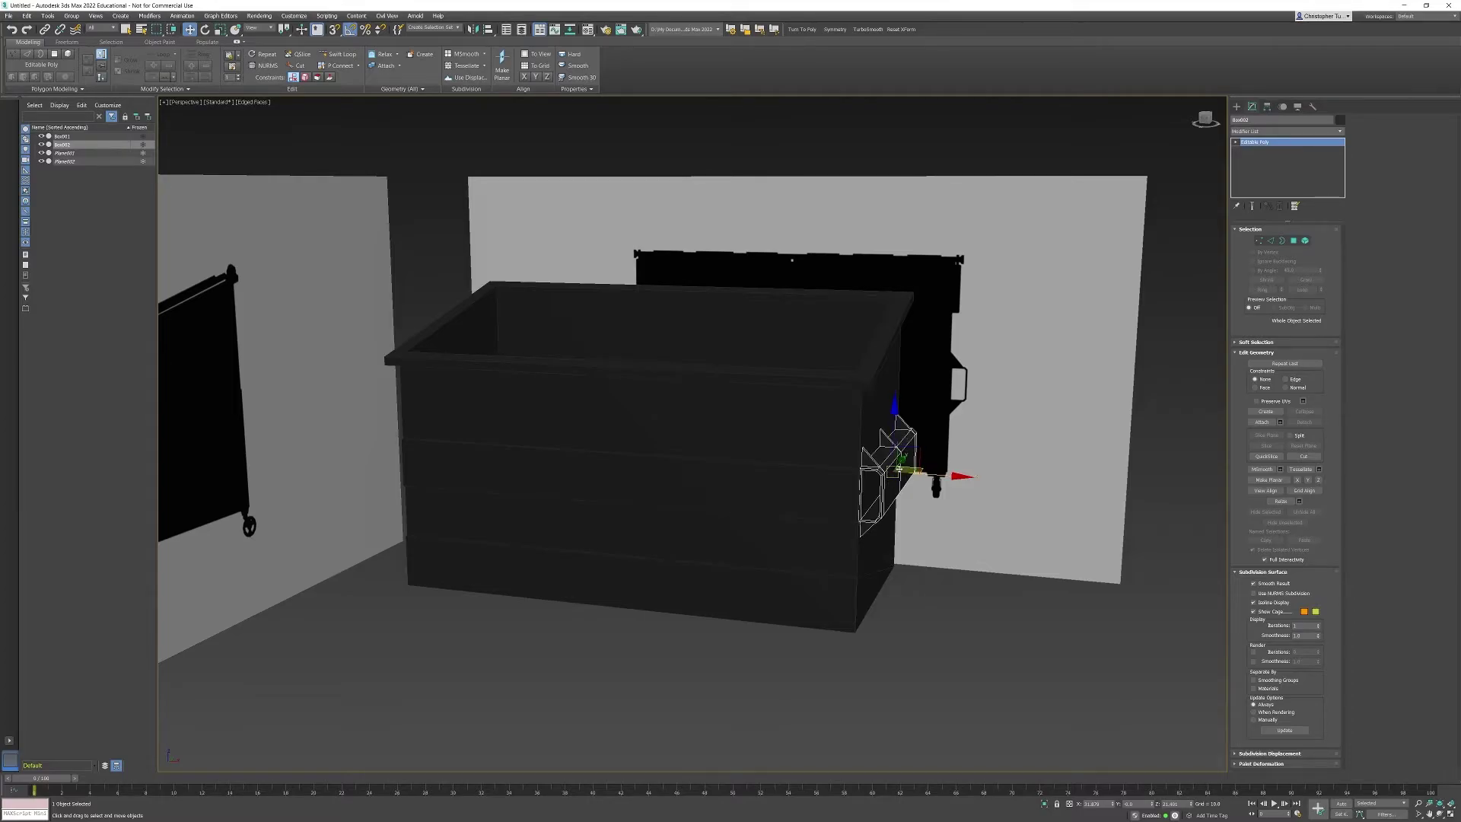
{"action": "middle_click_drag", "start_coordinate": [622, 502], "coordinate": [645, 482], "text": "alt"}
{"action": "middle_click_drag", "start_coordinate": [792, 418], "coordinate": [846, 424], "text": "alt"}
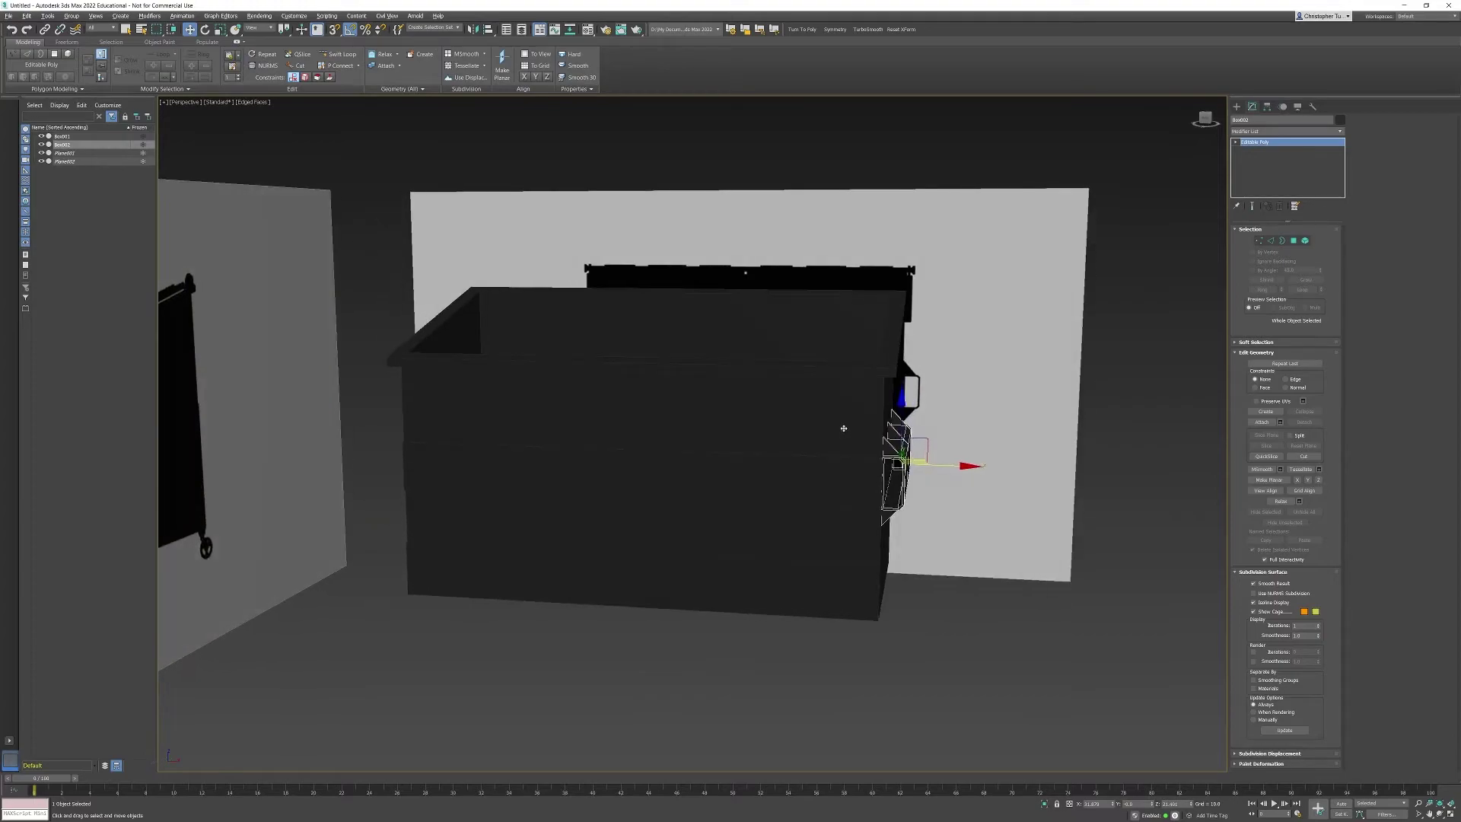
Move only the fork pocket's pivot point to X 0 and Z 0, beneath the middle of the dumpster
{"action": "left_click", "coordinate": [1267, 107]}
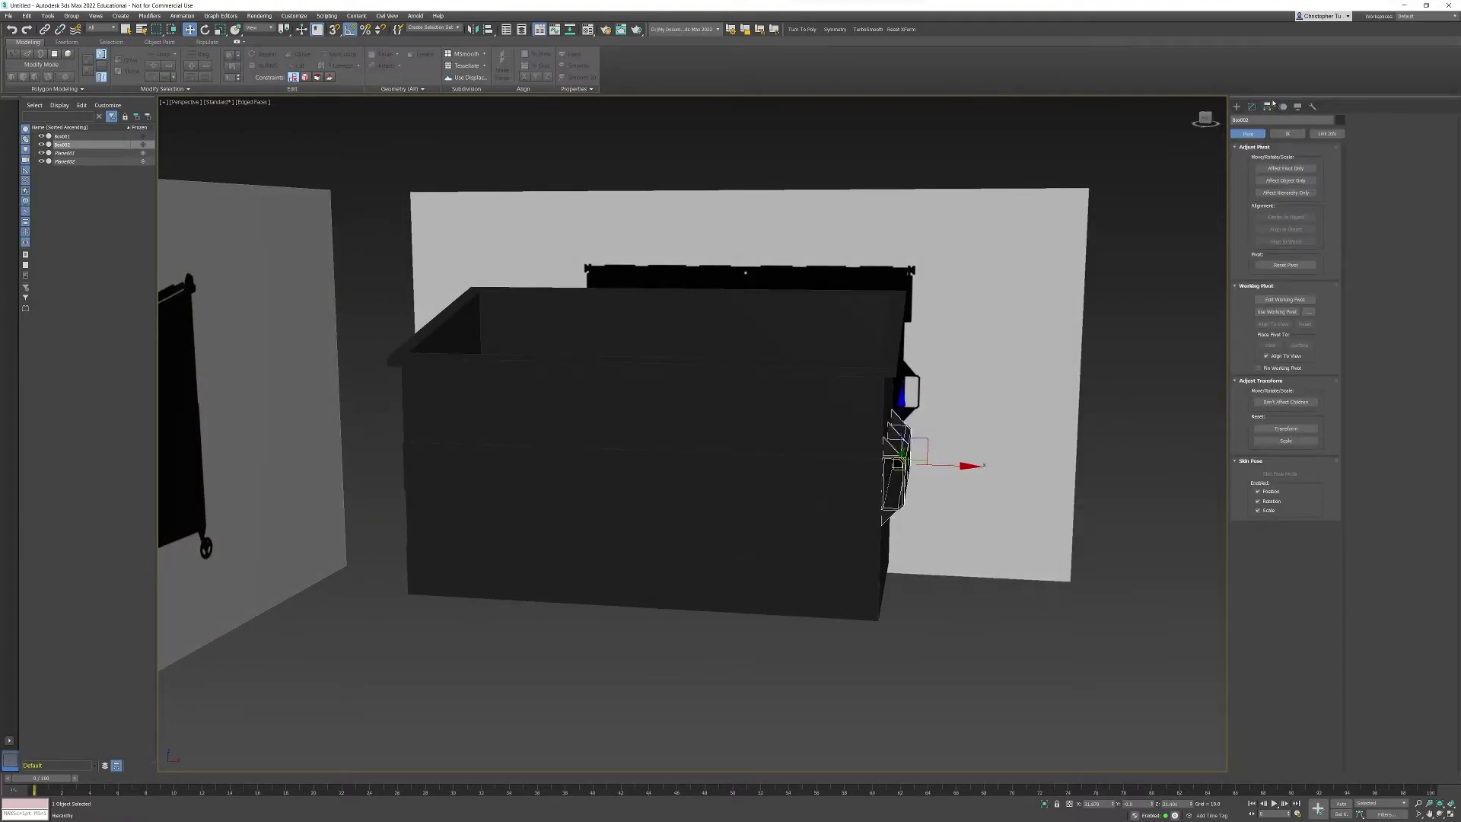
{"action": "left_click", "coordinate": [1285, 168]}
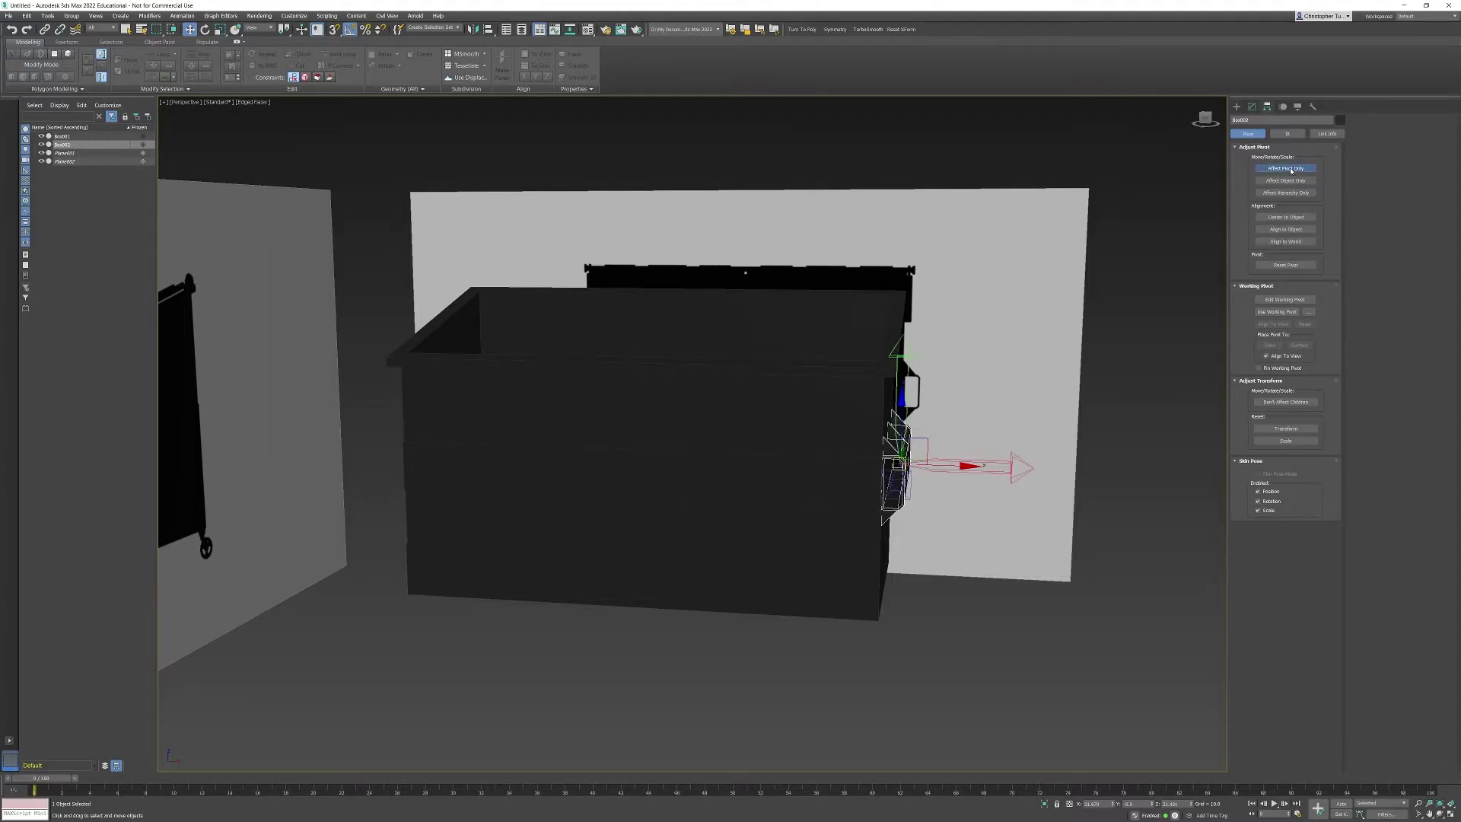
{"action": "right_click", "coordinate": [1113, 805]}
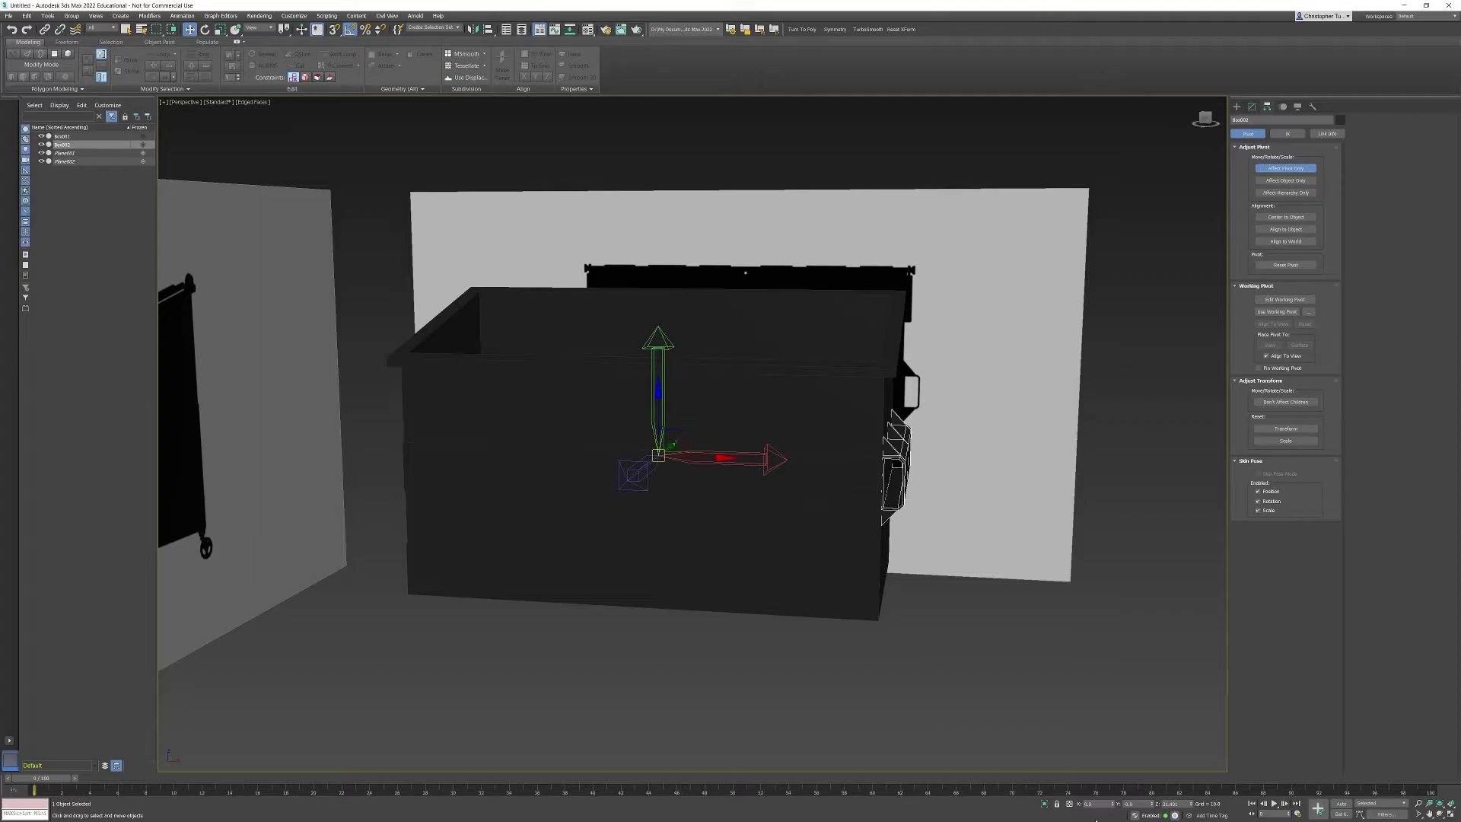
{"action": "right_click", "coordinate": [1192, 807]}
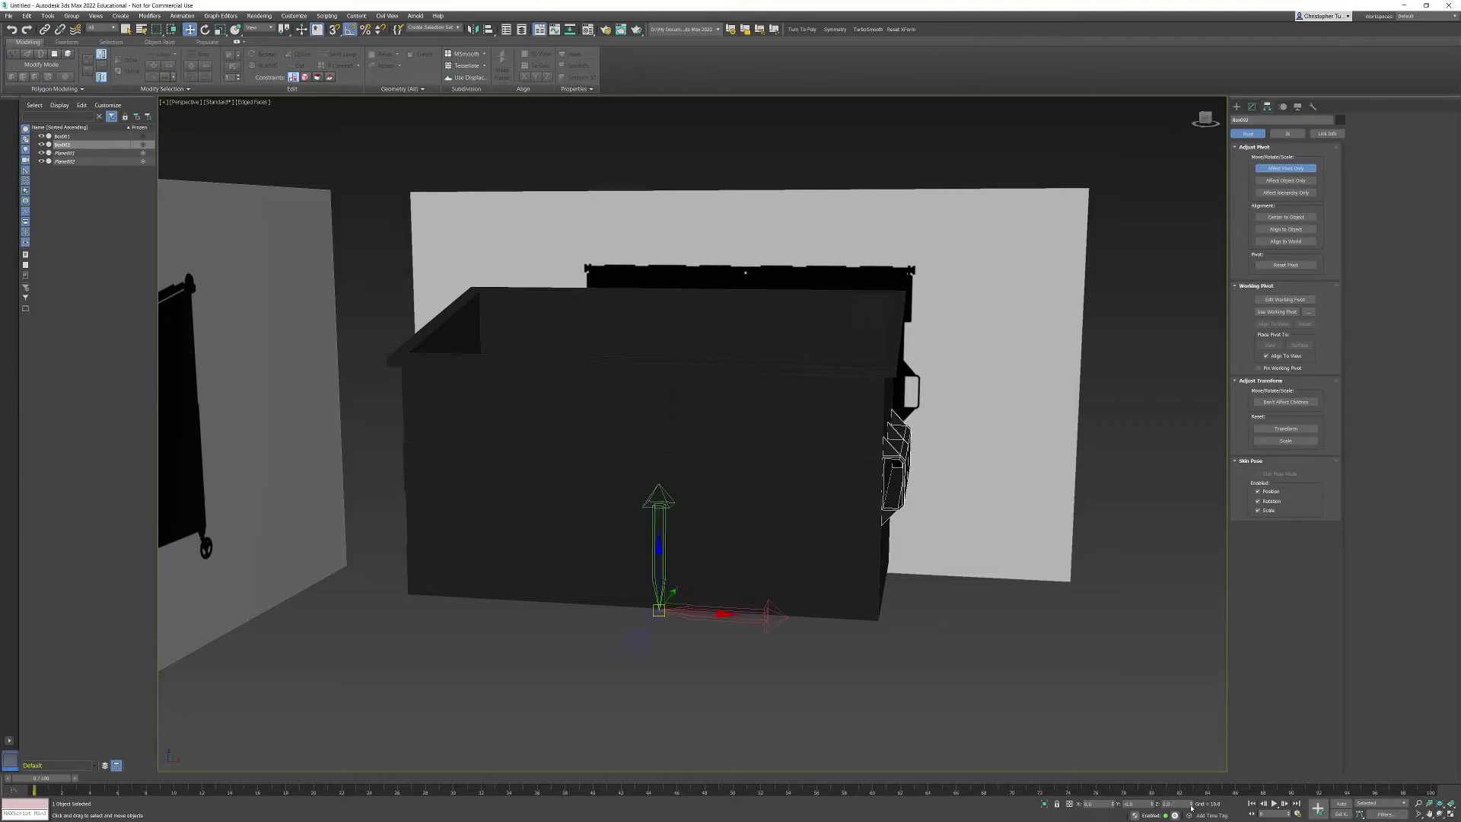
{"action": "left_click", "coordinate": [1280, 169]}
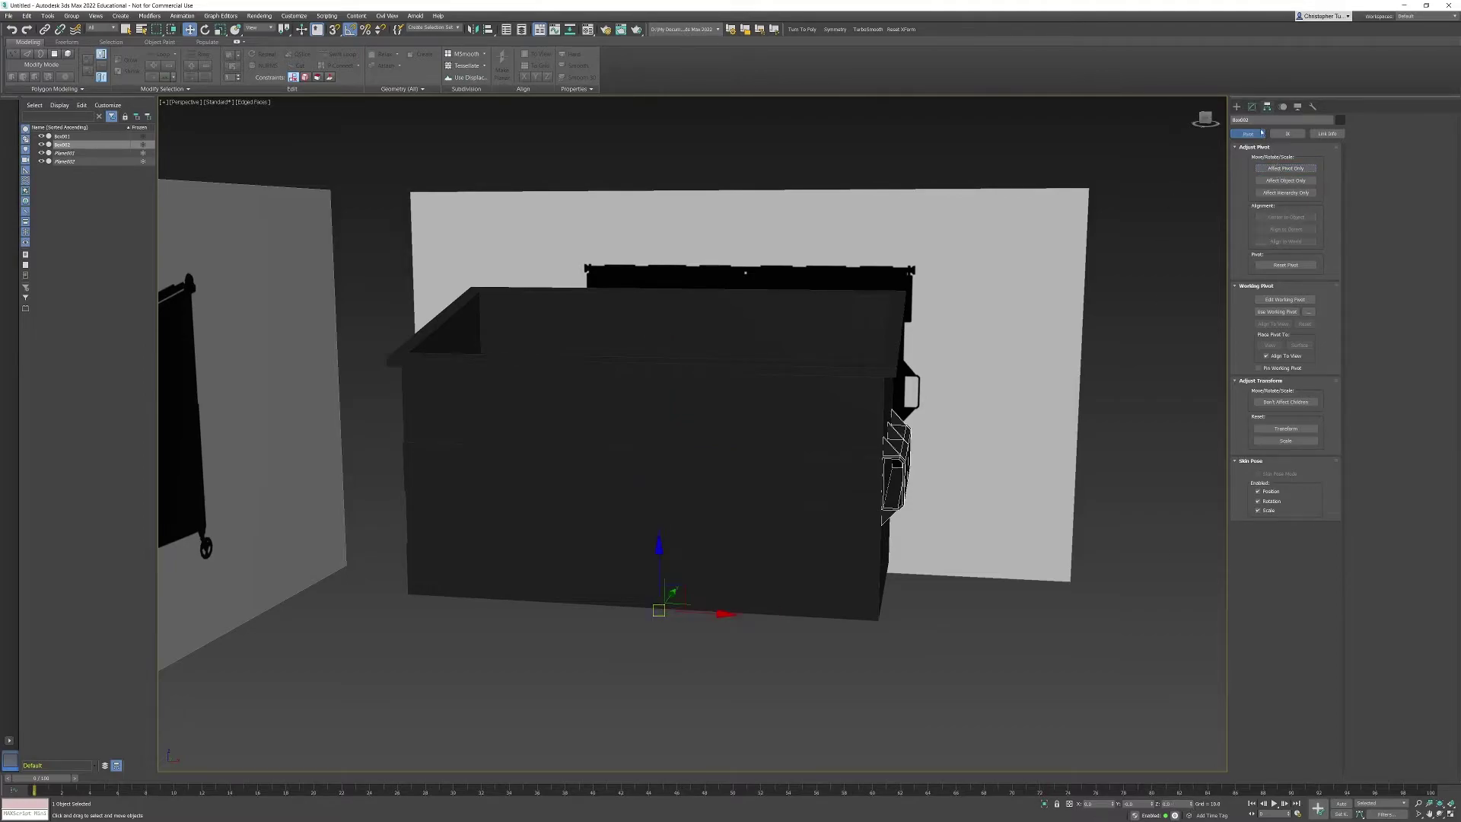
{"action": "left_click", "coordinate": [1252, 107]}
Add a Symmetry modifier to the fork pocket and mirror it across X only onto the dumpster's opposite side
{"action": "middle_click_drag", "start_coordinate": [753, 480], "coordinate": [811, 478], "text": "alt"}
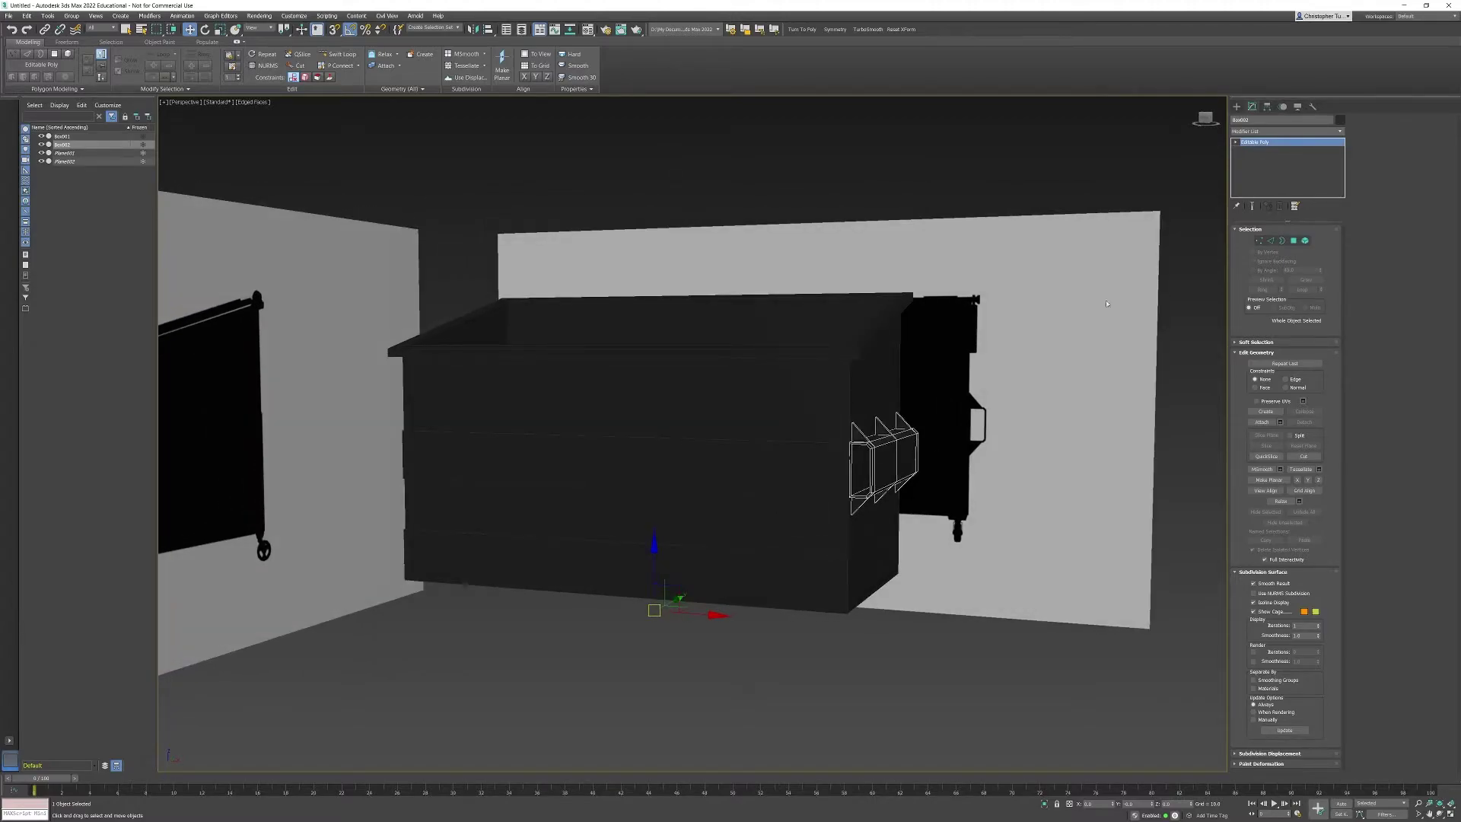
{"action": "left_click", "coordinate": [1339, 131]}
{"action": "scroll", "coordinate": [1331, 450], "scroll_direction": "down", "scroll_amount": 2}
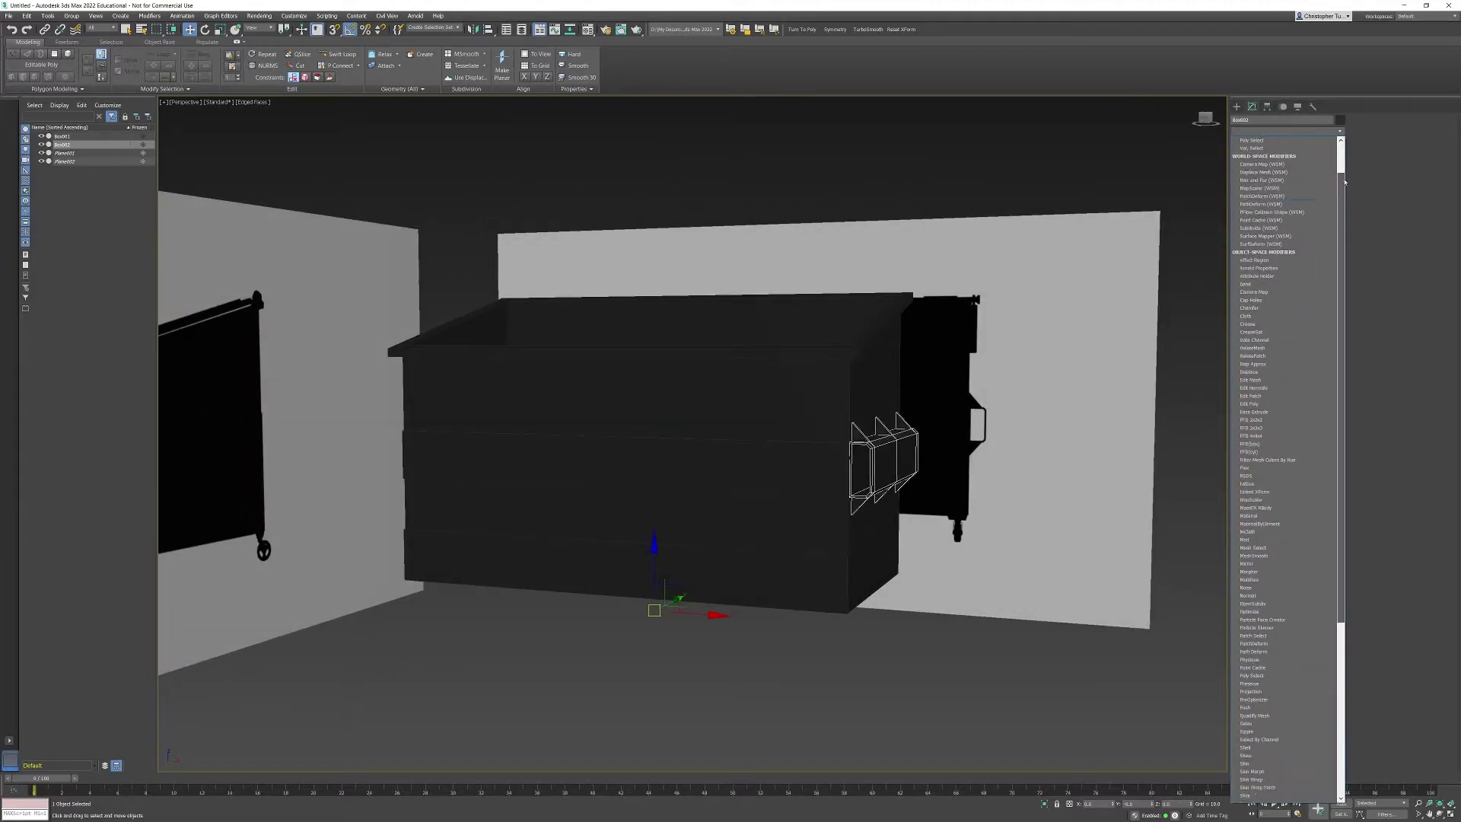
{"action": "scroll", "coordinate": [1331, 451], "scroll_direction": "down", "scroll_amount": 2}
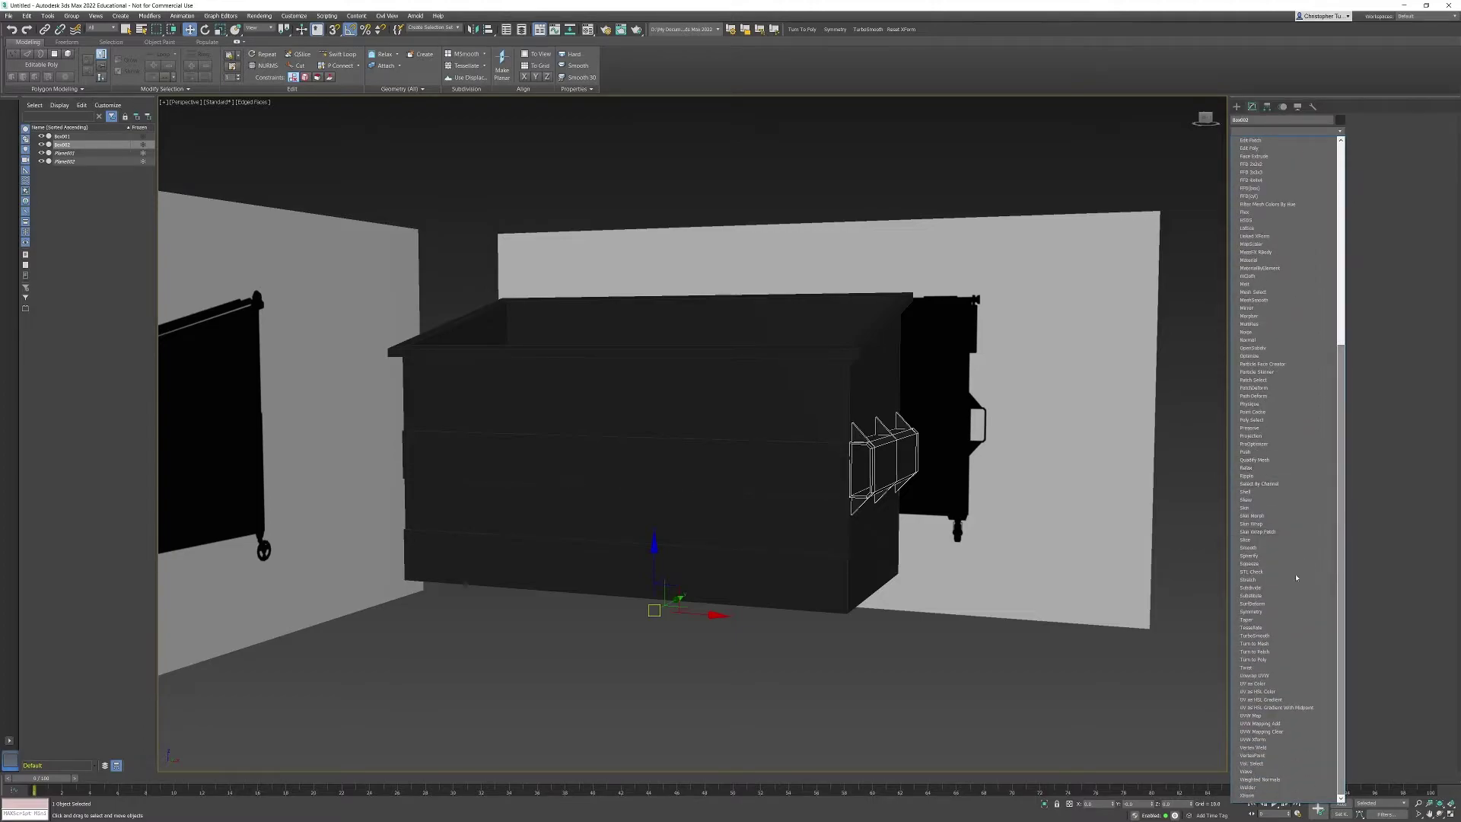
{"action": "left_click", "coordinate": [1260, 616]}
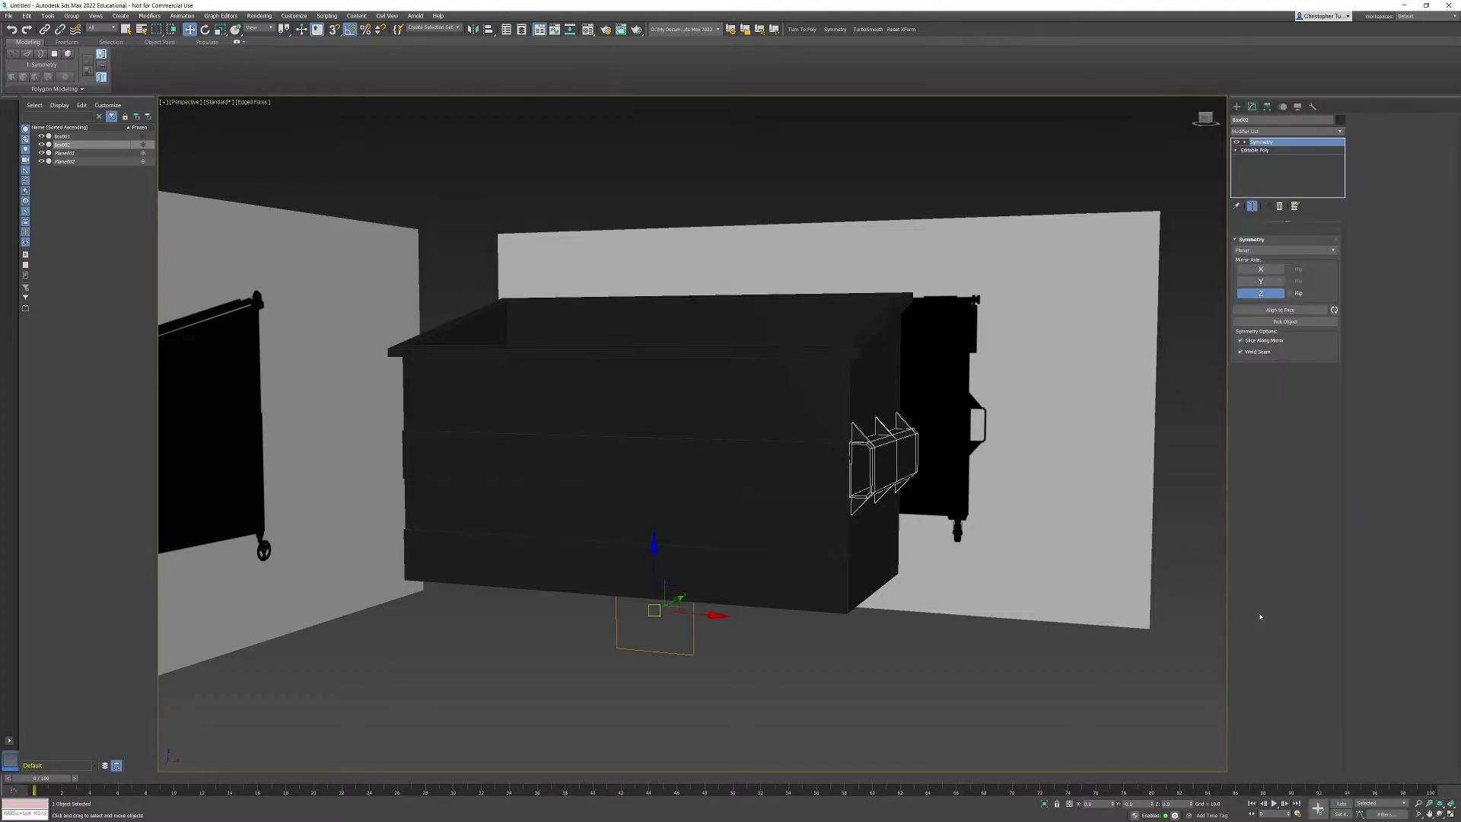
{"action": "left_click", "coordinate": [1268, 285]}
{"action": "left_click", "coordinate": [1270, 260]}
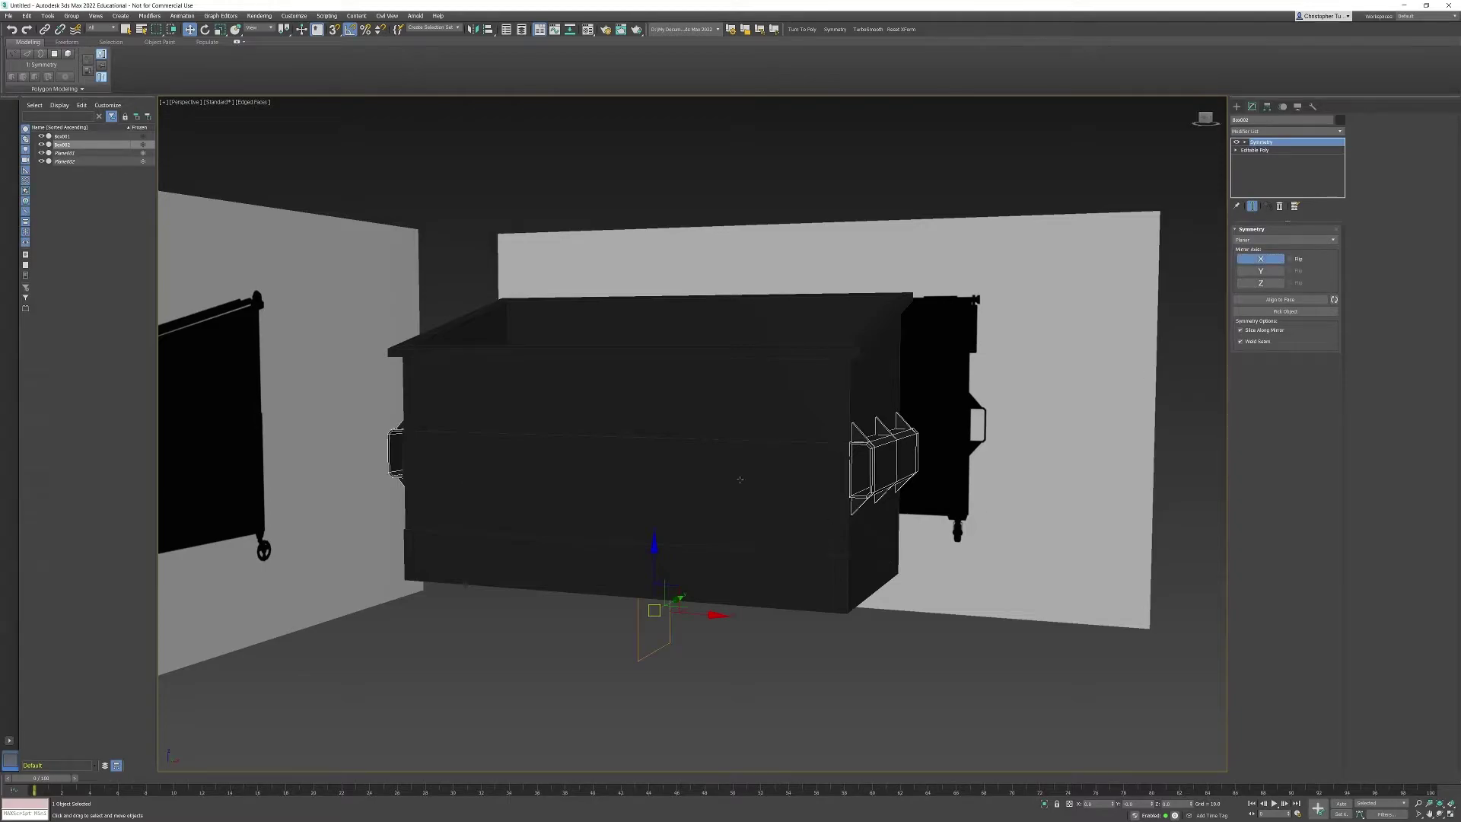
{"action": "mouse_move", "coordinate": [738, 481]}
{"action": "middle_mouse_down", "text": "alt"}
{"action": "mouse_move", "coordinate": [780, 478]}
{"action": "mouse_move", "coordinate": [720, 497]}
{"action": "middle_mouse_up", "text": "alt"}
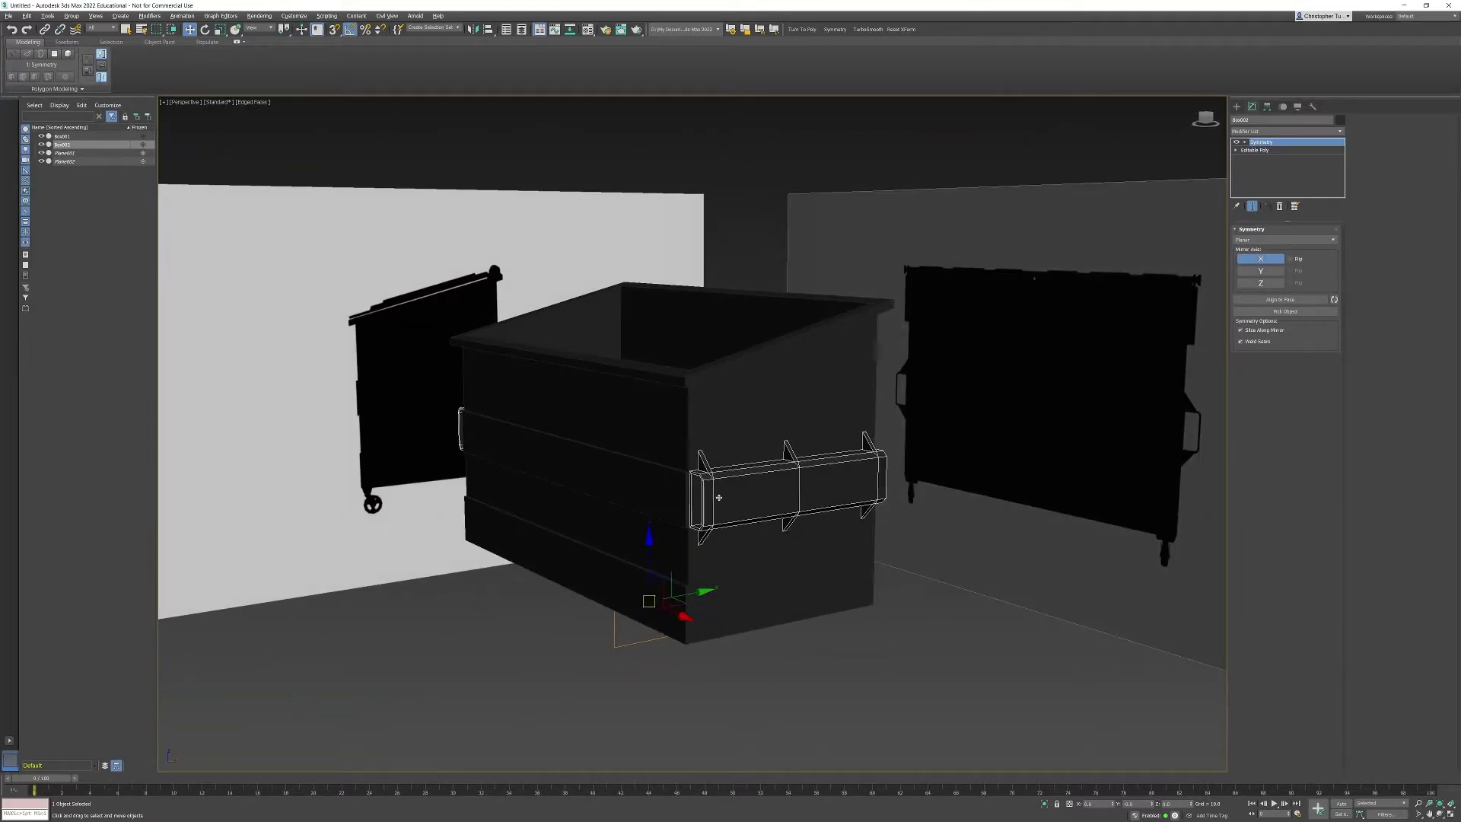
Convert the mirrored fork pockets to an editable poly, deselect them and inspect the dumpster
{"action": "right_click", "coordinate": [795, 476]}
{"action": "mouse_move", "coordinate": [838, 576]}
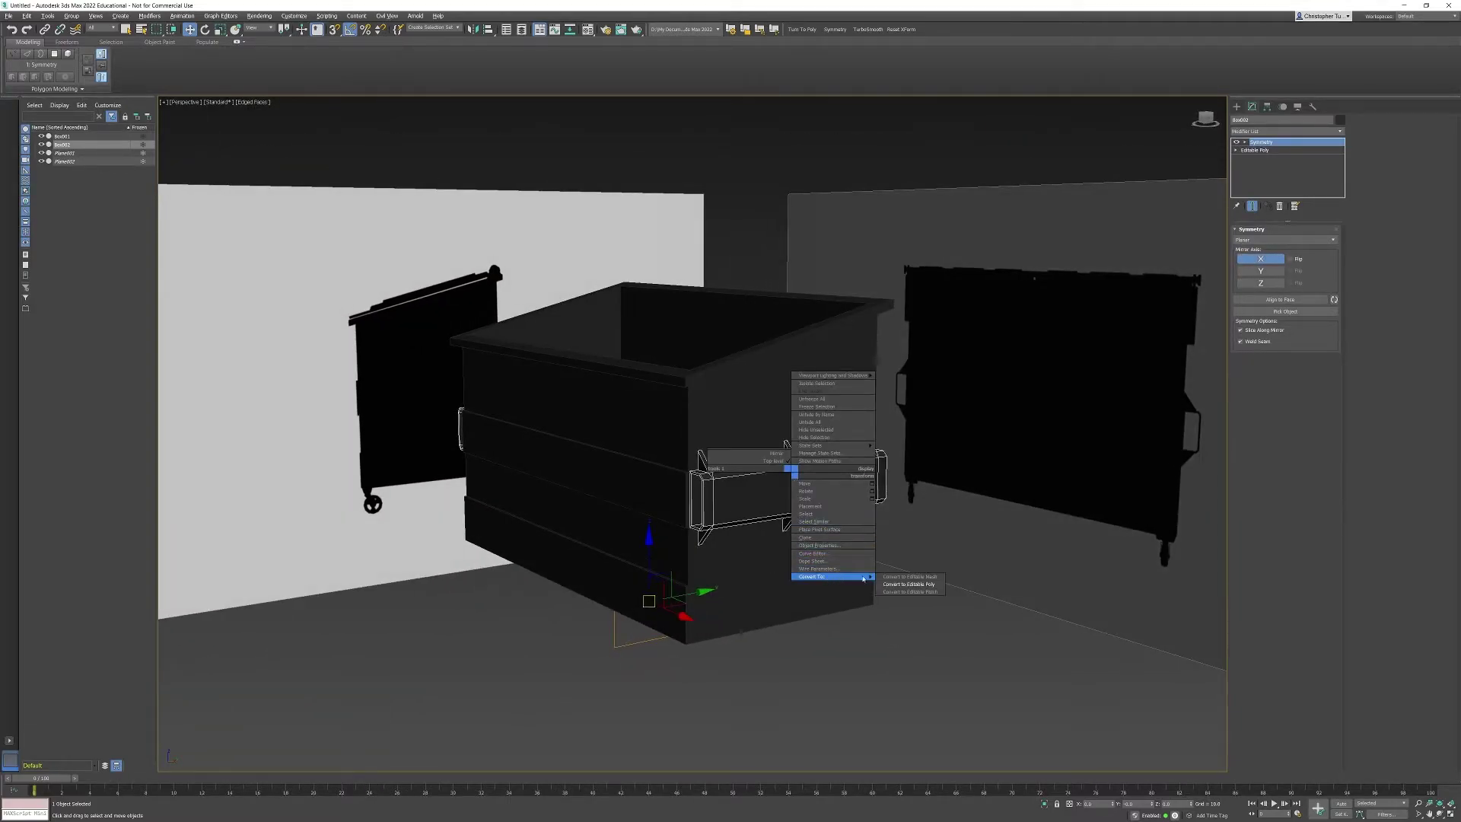
{"action": "left_click", "coordinate": [897, 585]}
{"action": "left_click", "coordinate": [913, 626]}
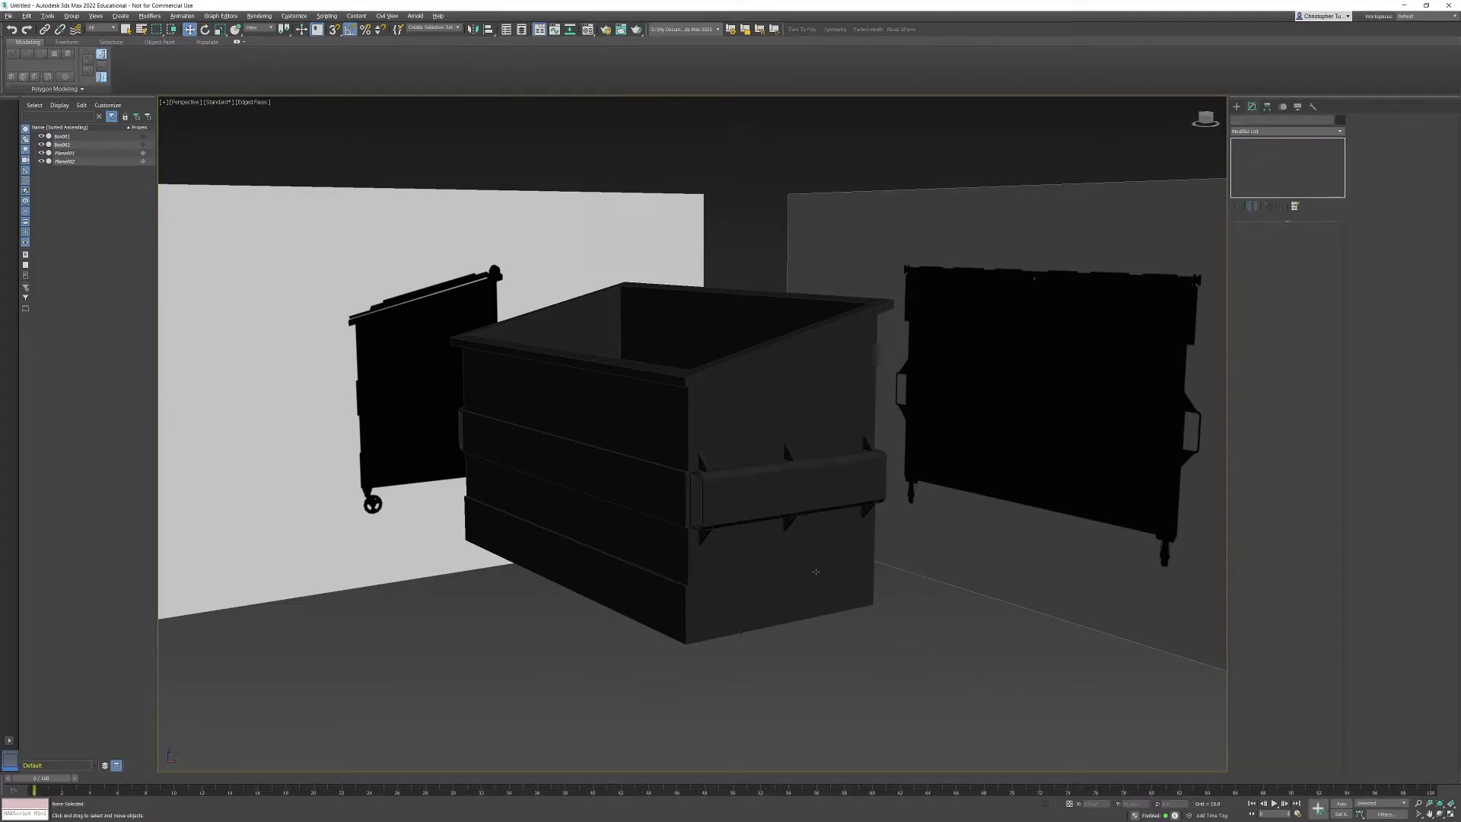
{"action": "middle_click_drag", "start_coordinate": [913, 626], "coordinate": [822, 569], "text": "alt"}
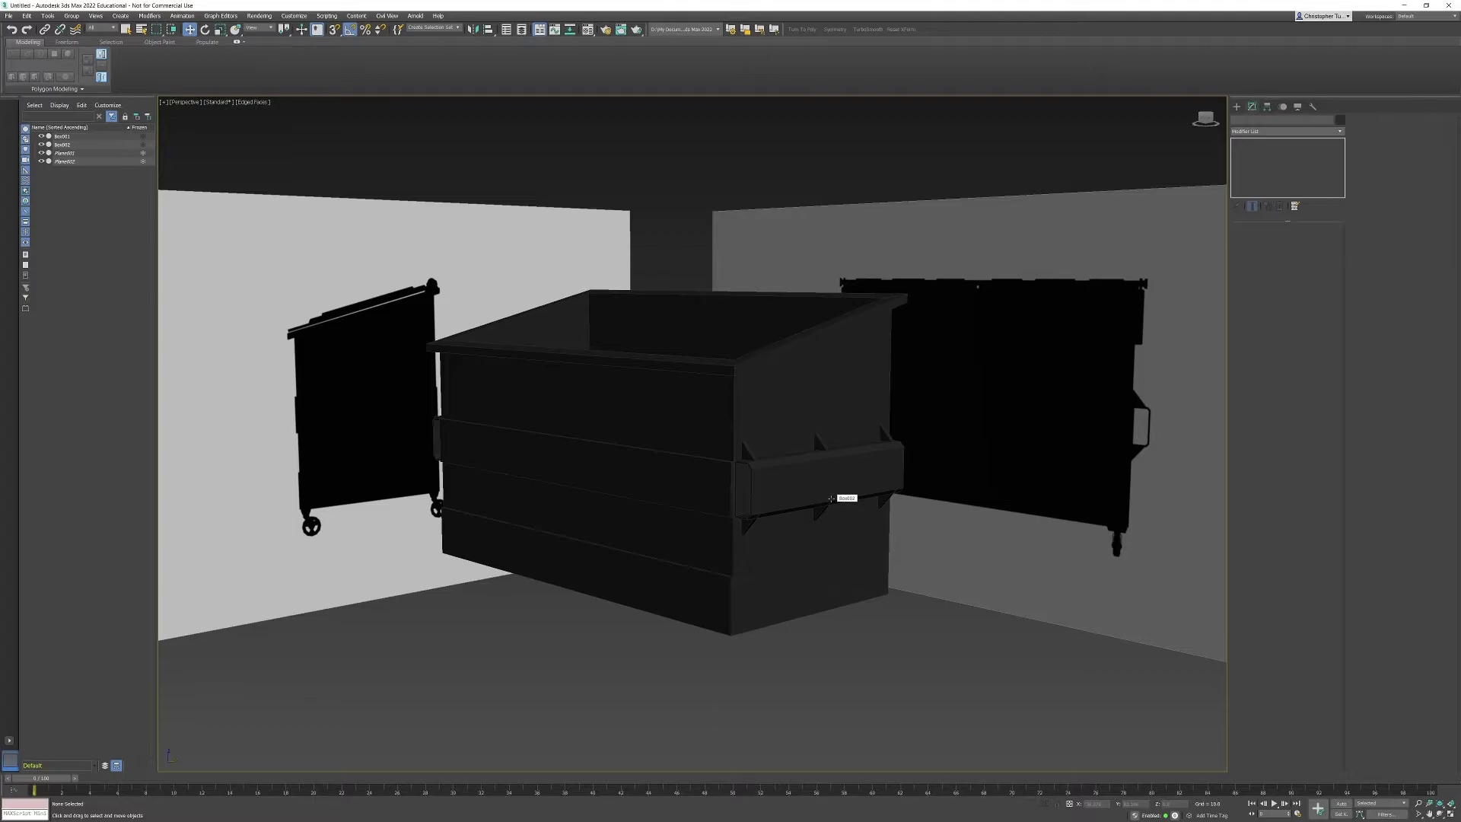
Show four viewports and set up a shaded Right view close on the reference caster wheel
{"action": "key", "text": "alt+w"}
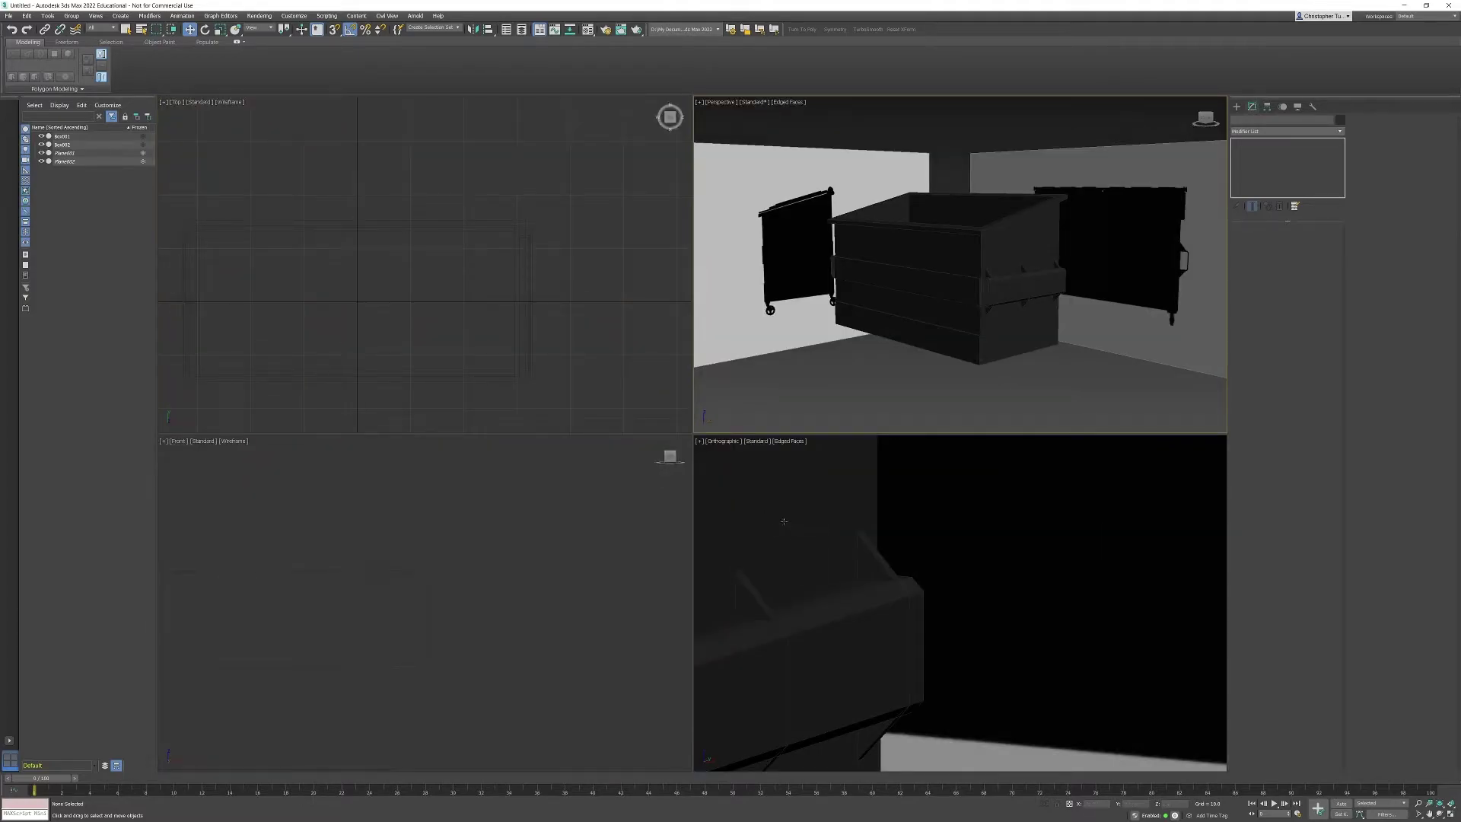
{"action": "left_click", "coordinate": [783, 522]}
{"action": "left_click", "coordinate": [410, 551]}
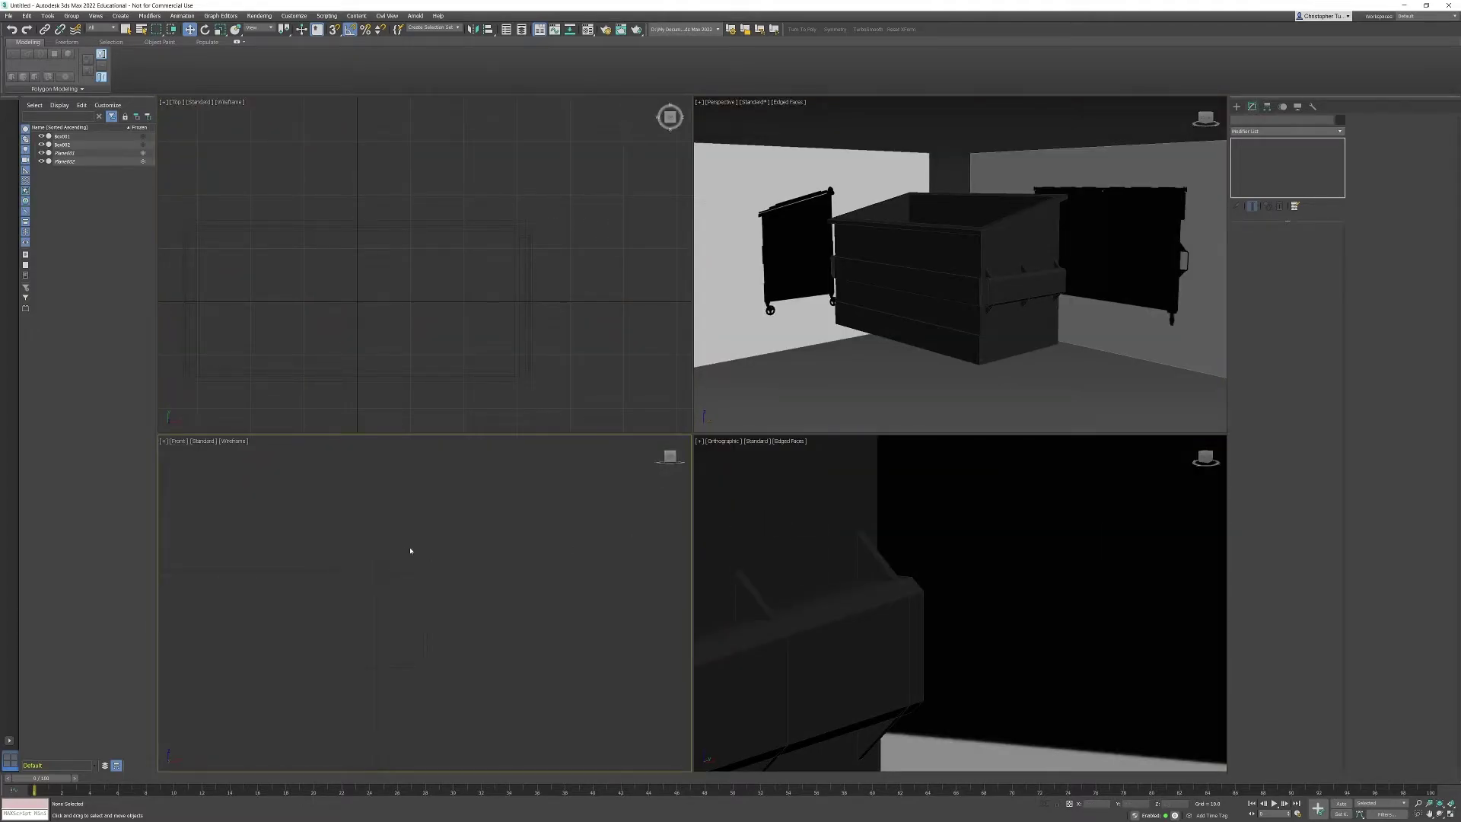
{"action": "key", "text": "v"}
{"action": "key", "text": "r"}
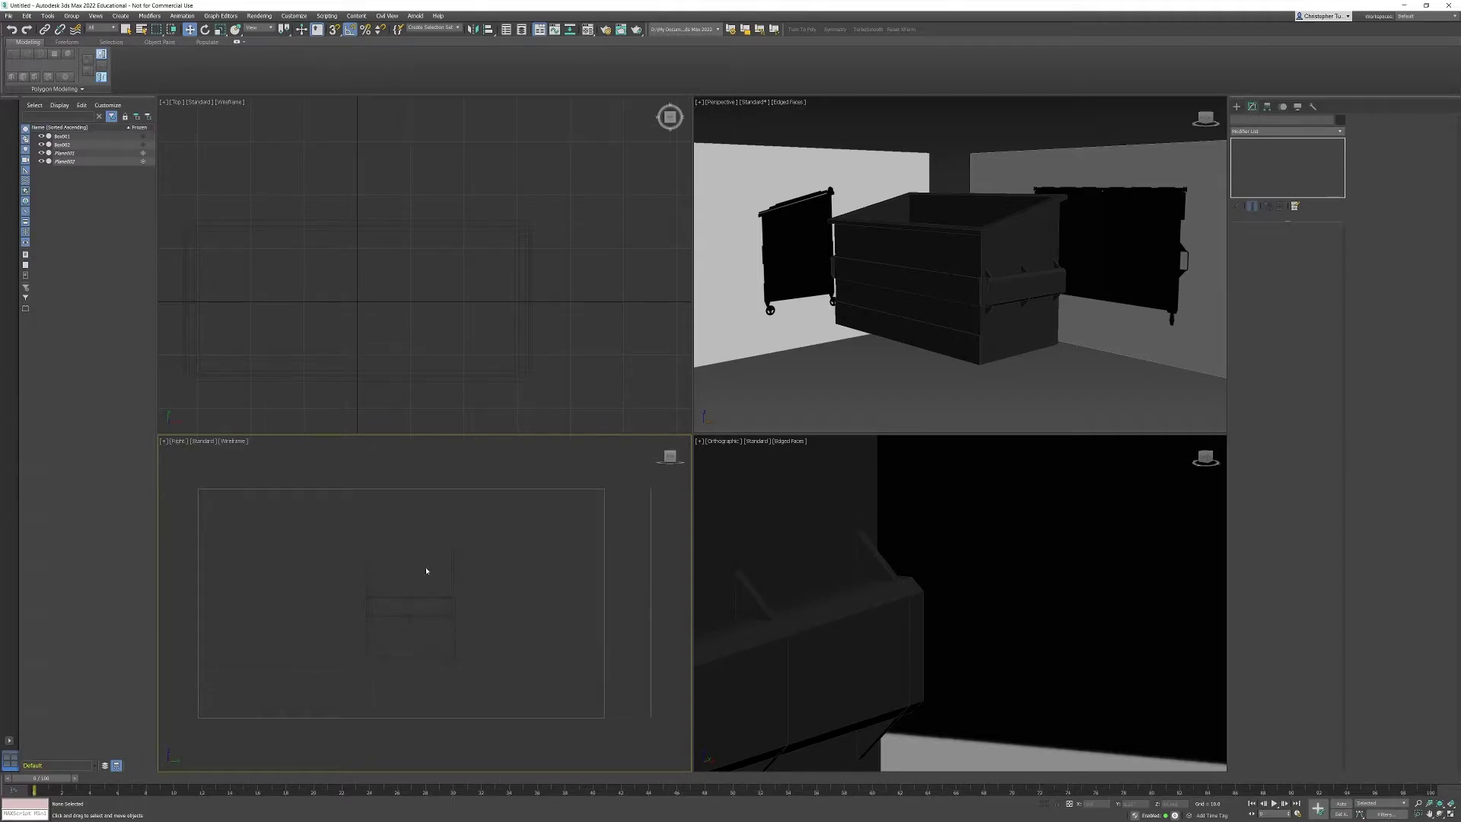
{"action": "key", "text": "F3"}
{"action": "scroll", "coordinate": [464, 548], "scroll_direction": "up", "scroll_amount": 10}
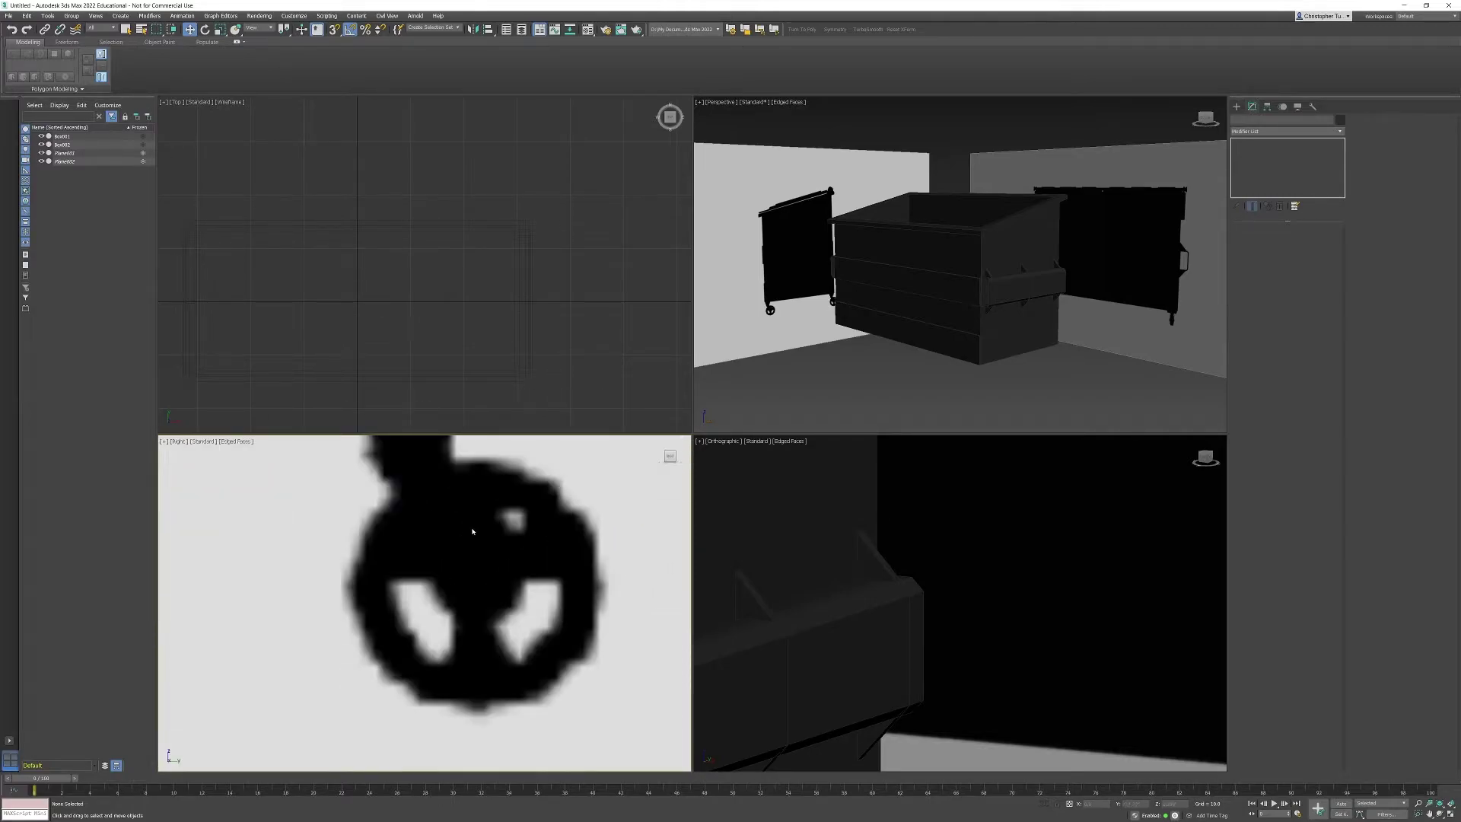
{"action": "scroll", "coordinate": [439, 578], "scroll_direction": "down", "scroll_amount": 2}
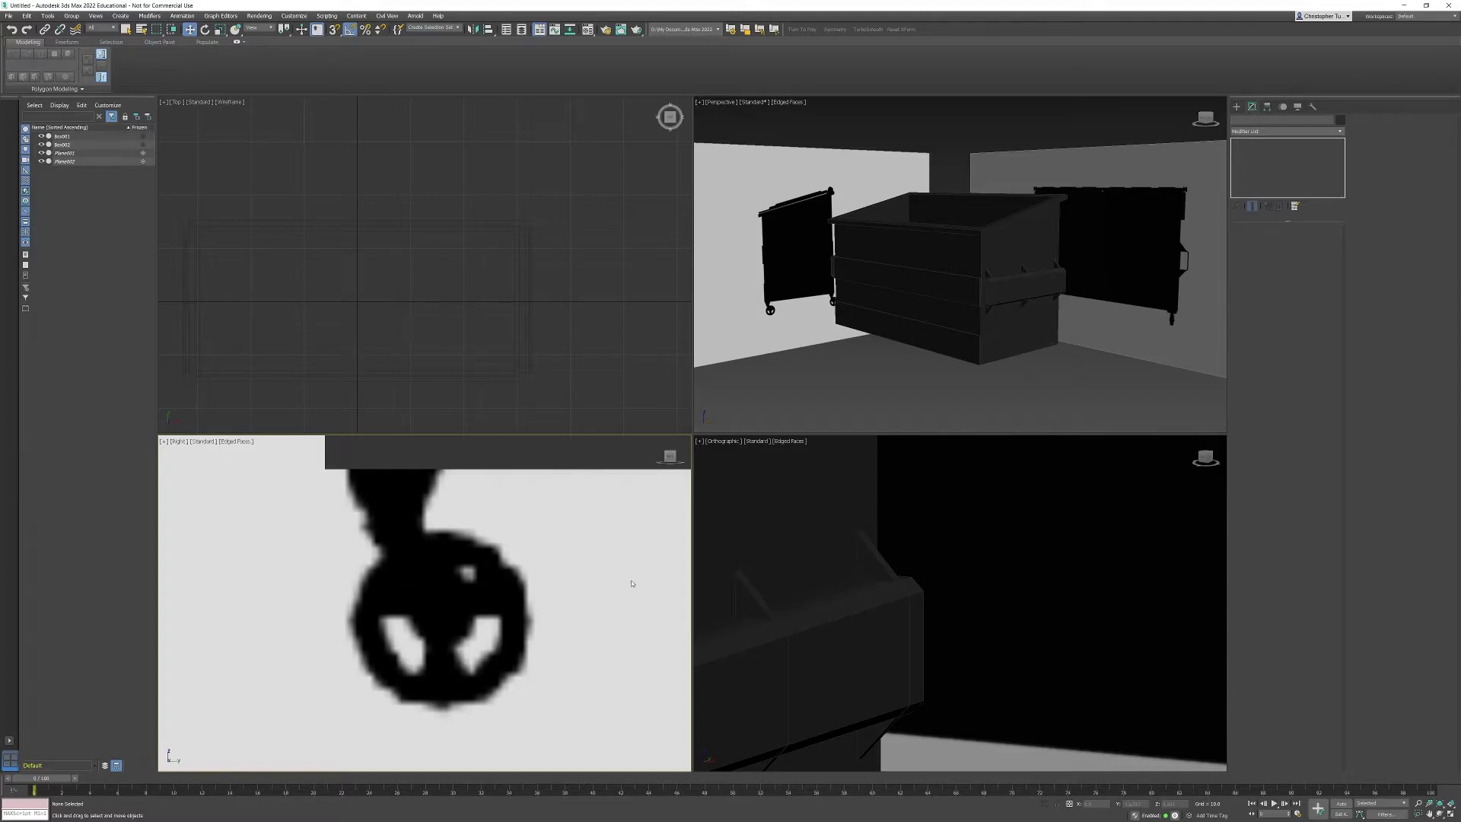
Change the Top viewport to a shaded Front view framed closely on the reference caster beneath the dumpster's corner
{"action": "left_click", "coordinate": [461, 346]}
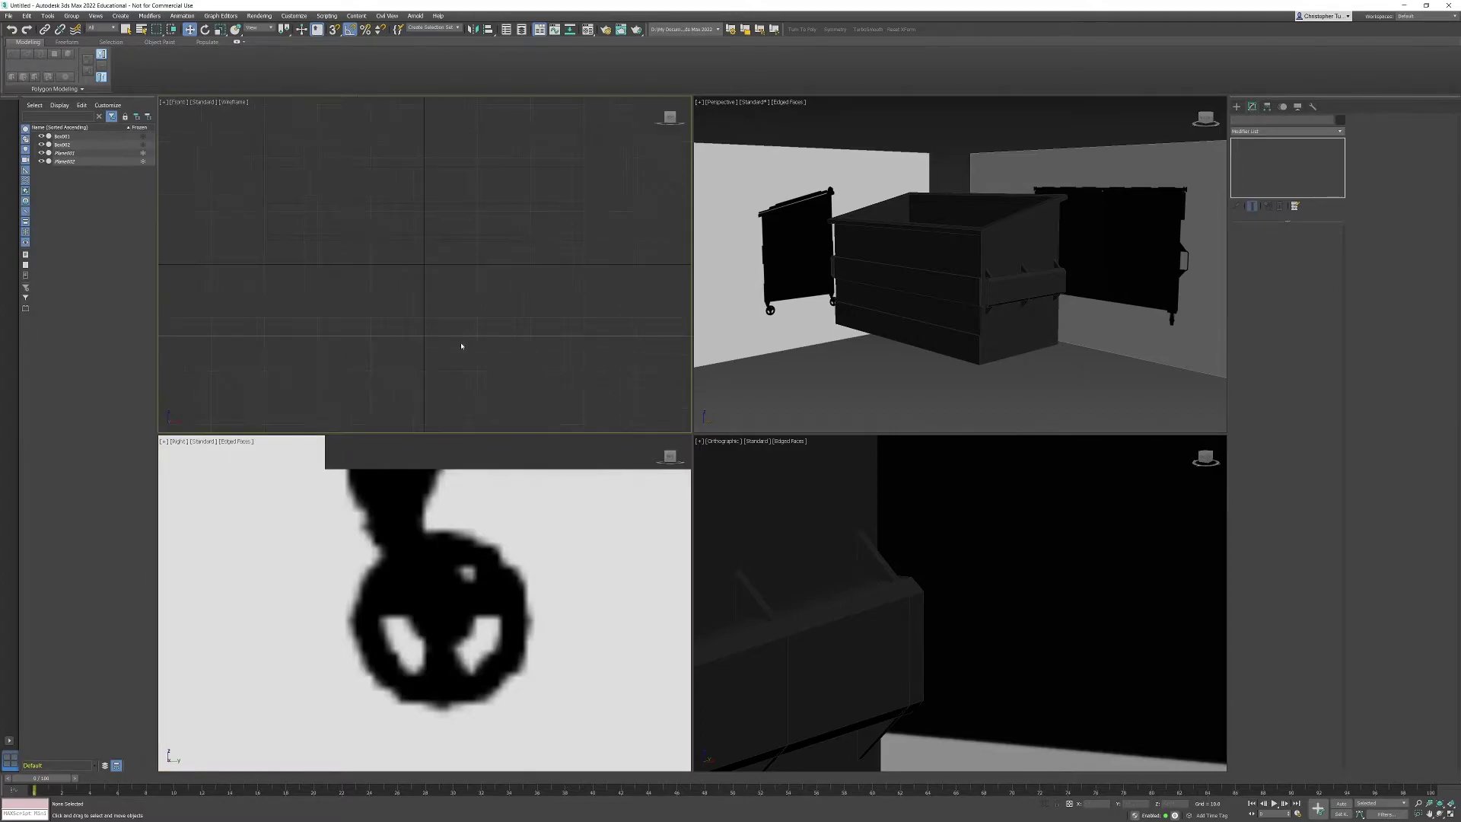
{"action": "key", "text": "f"}
{"action": "key", "text": "F3"}
{"action": "scroll", "coordinate": [555, 327], "scroll_direction": "up", "scroll_amount": 10}
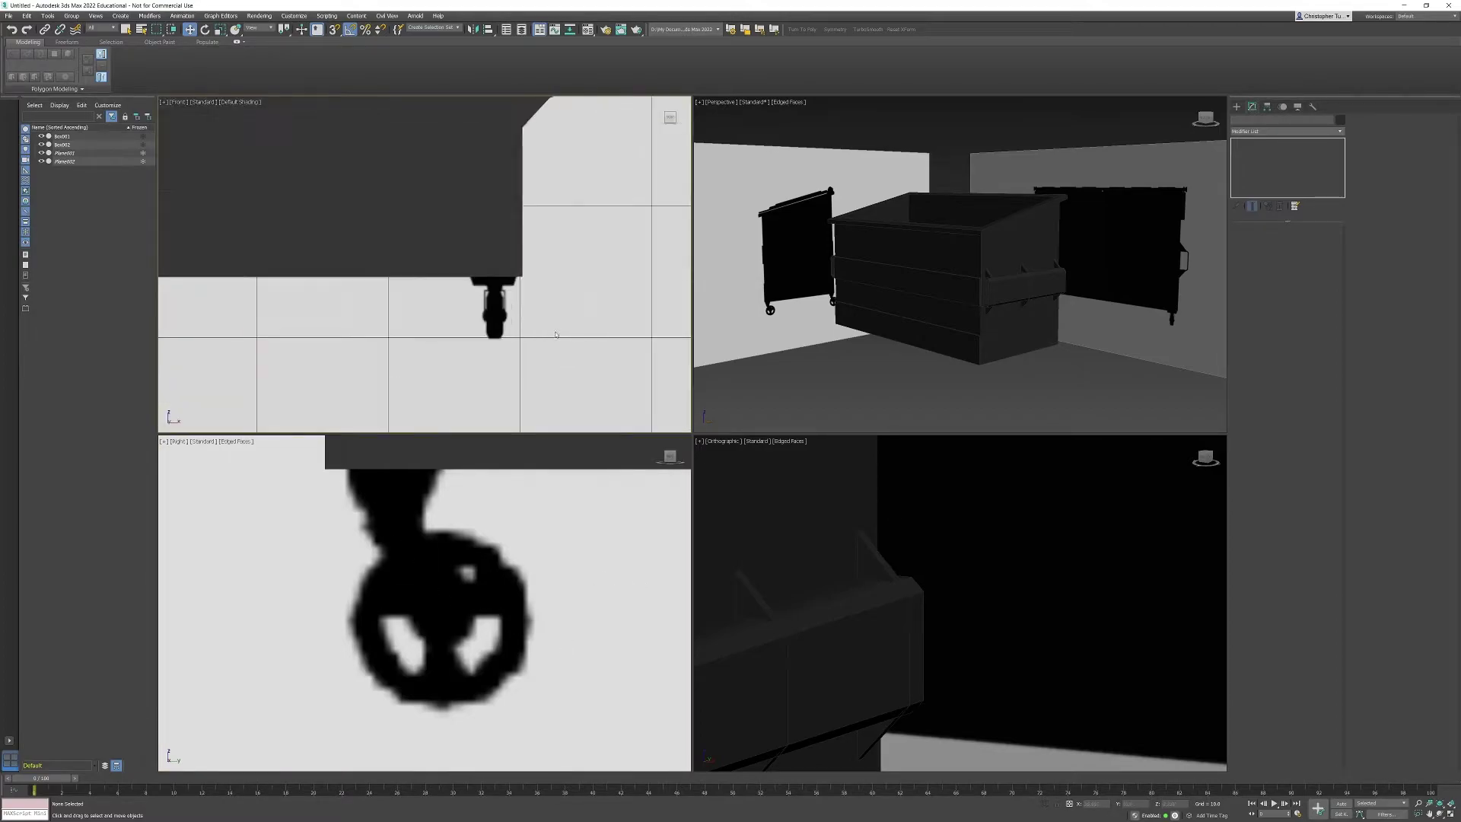
{"action": "scroll", "coordinate": [487, 328], "scroll_direction": "up", "scroll_amount": 4}
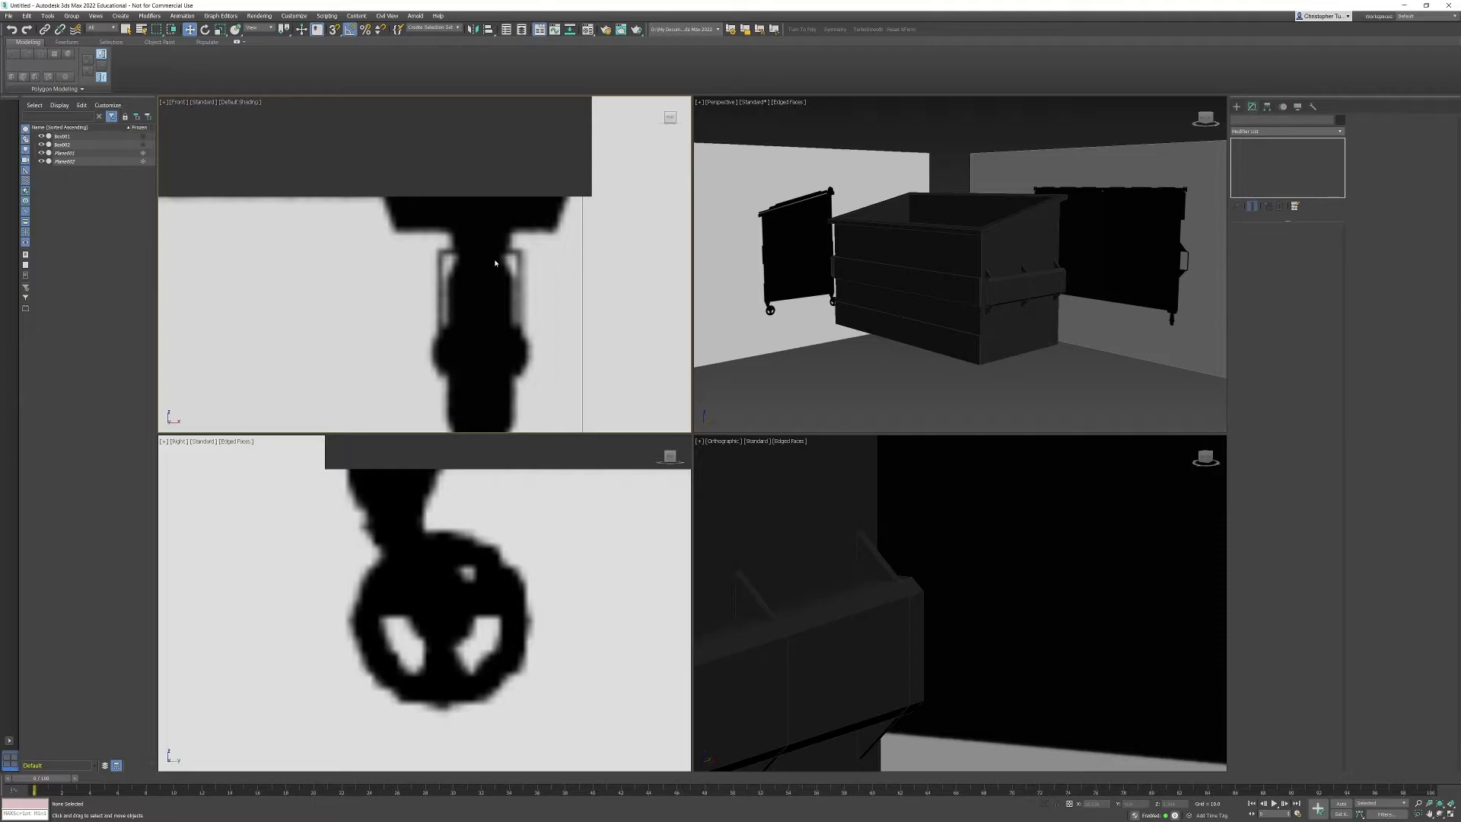
Create a thin cylinder with a radius of about 1.8 over the caster wheel in the maximized Right view
{"action": "left_click", "coordinate": [1237, 106]}
{"action": "left_click", "coordinate": [1259, 189]}
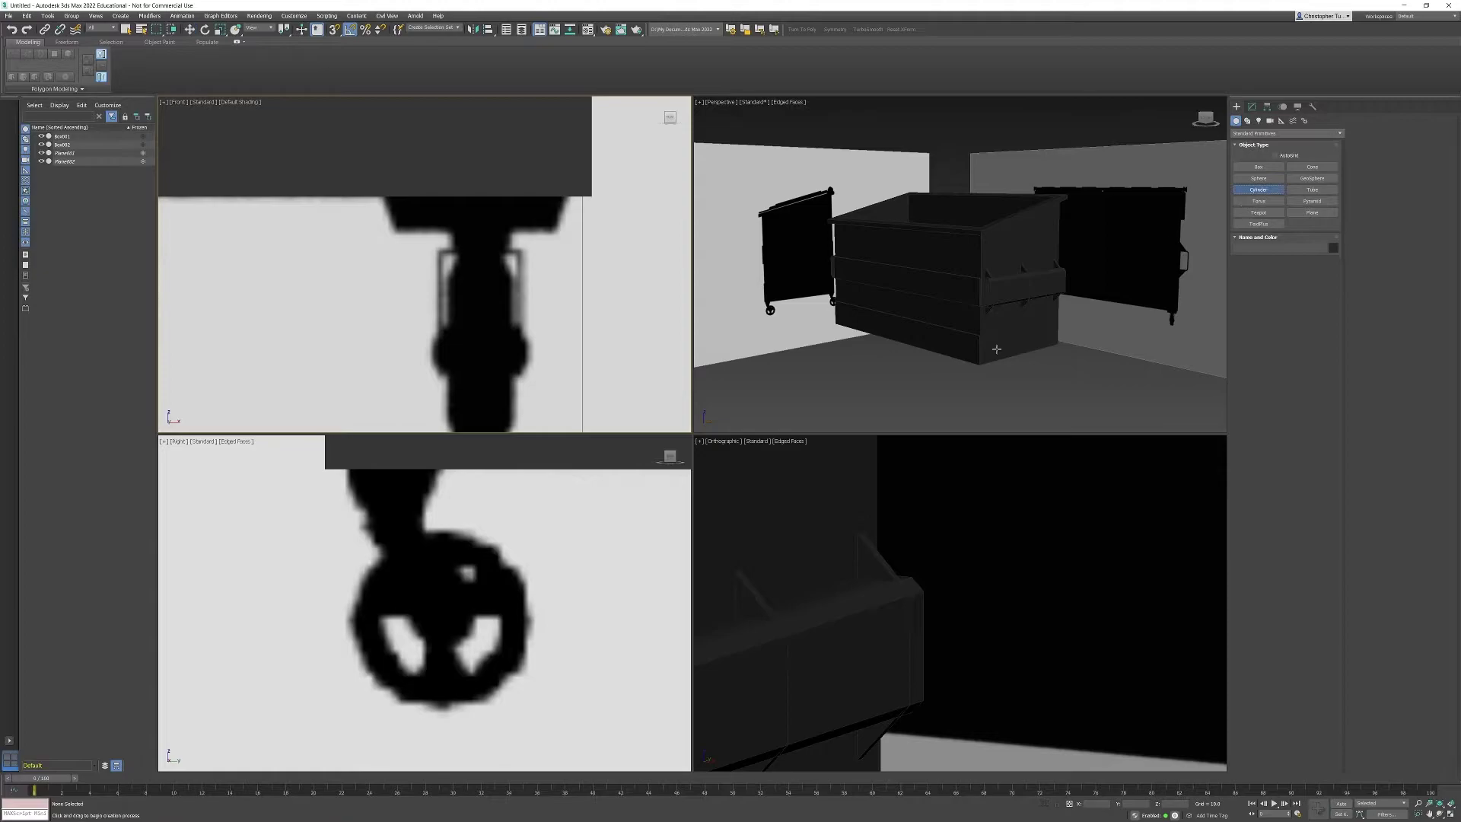
{"action": "scroll", "coordinate": [525, 556], "scroll_direction": "up", "scroll_amount": 3}
{"action": "key", "text": "alt+w"}
{"action": "scroll", "coordinate": [609, 413], "scroll_direction": "down", "scroll_amount": 4}
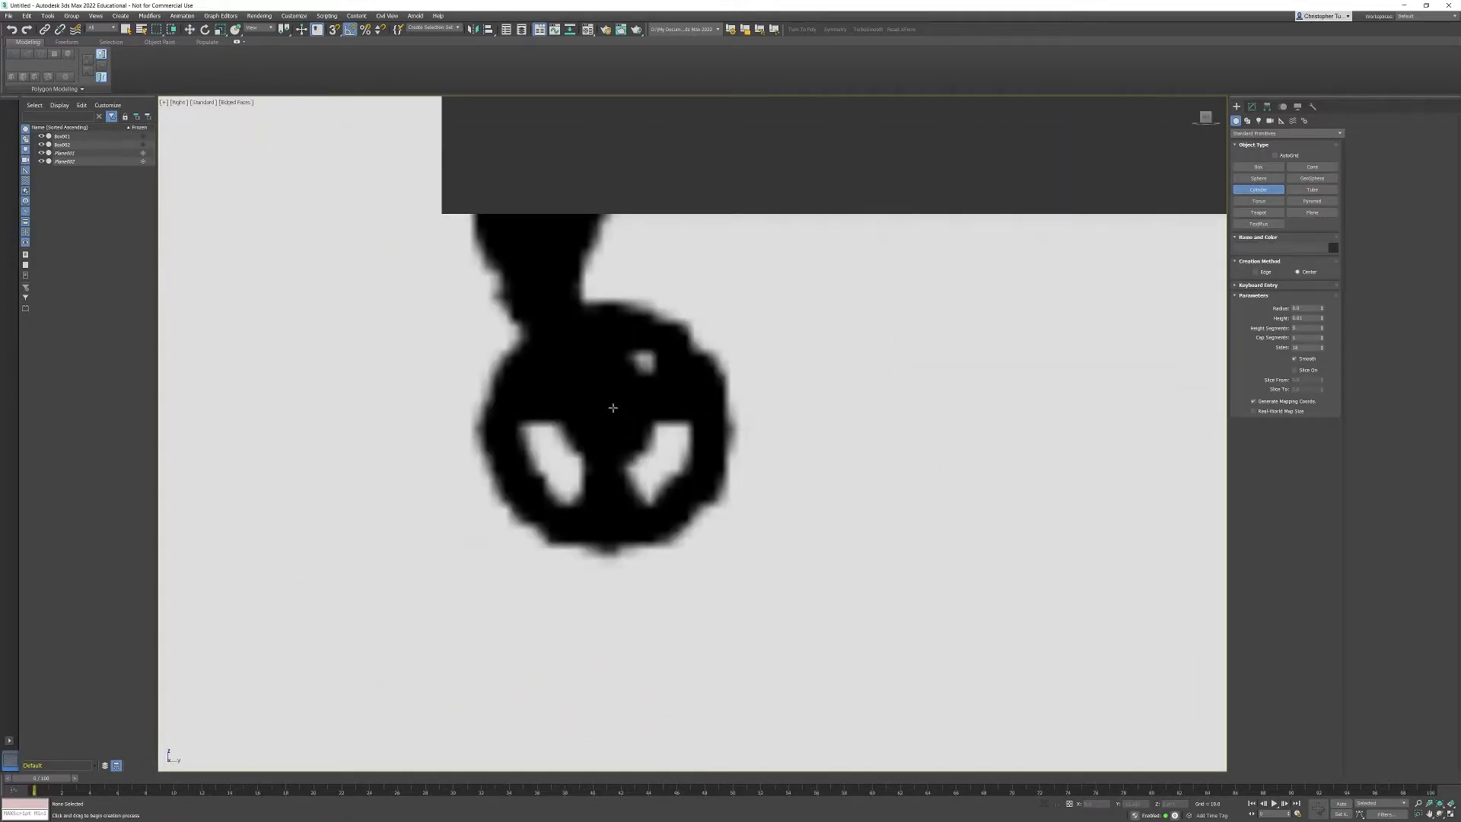
{"action": "left_click", "coordinate": [604, 416]}
{"action": "left_click_drag", "start_coordinate": [604, 416], "coordinate": [676, 521]}
{"action": "left_click", "coordinate": [677, 520]}
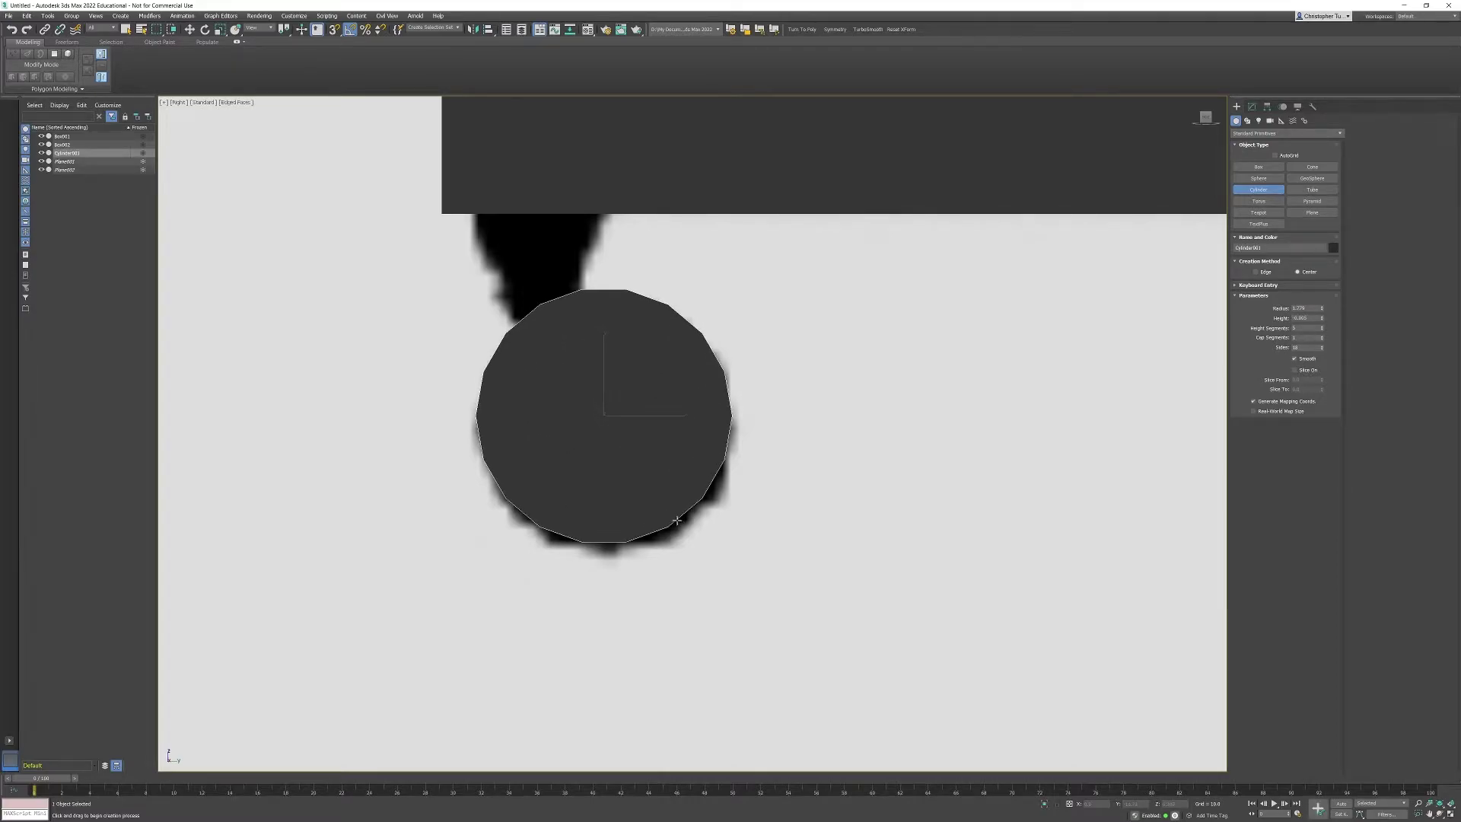
{"action": "left_click", "coordinate": [655, 458]}
Make the wheel cylinder see-through and shift it slightly to line up with the reference wheel
{"action": "key", "text": "alt+x"}
{"action": "middle_click_drag", "start_coordinate": [650, 441], "coordinate": [657, 403]}
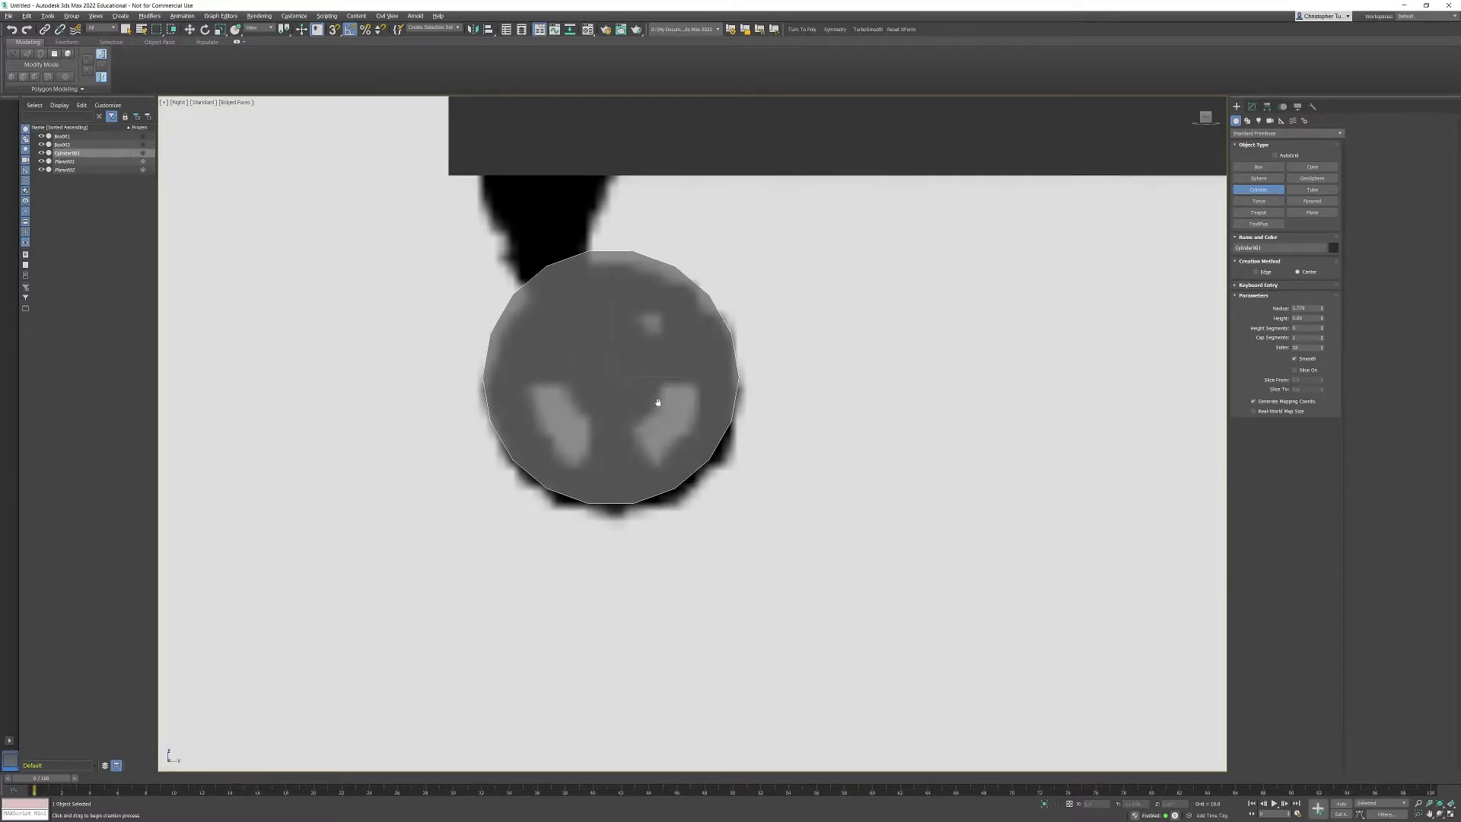
{"action": "scroll", "coordinate": [633, 408], "scroll_direction": "up", "scroll_amount": 3}
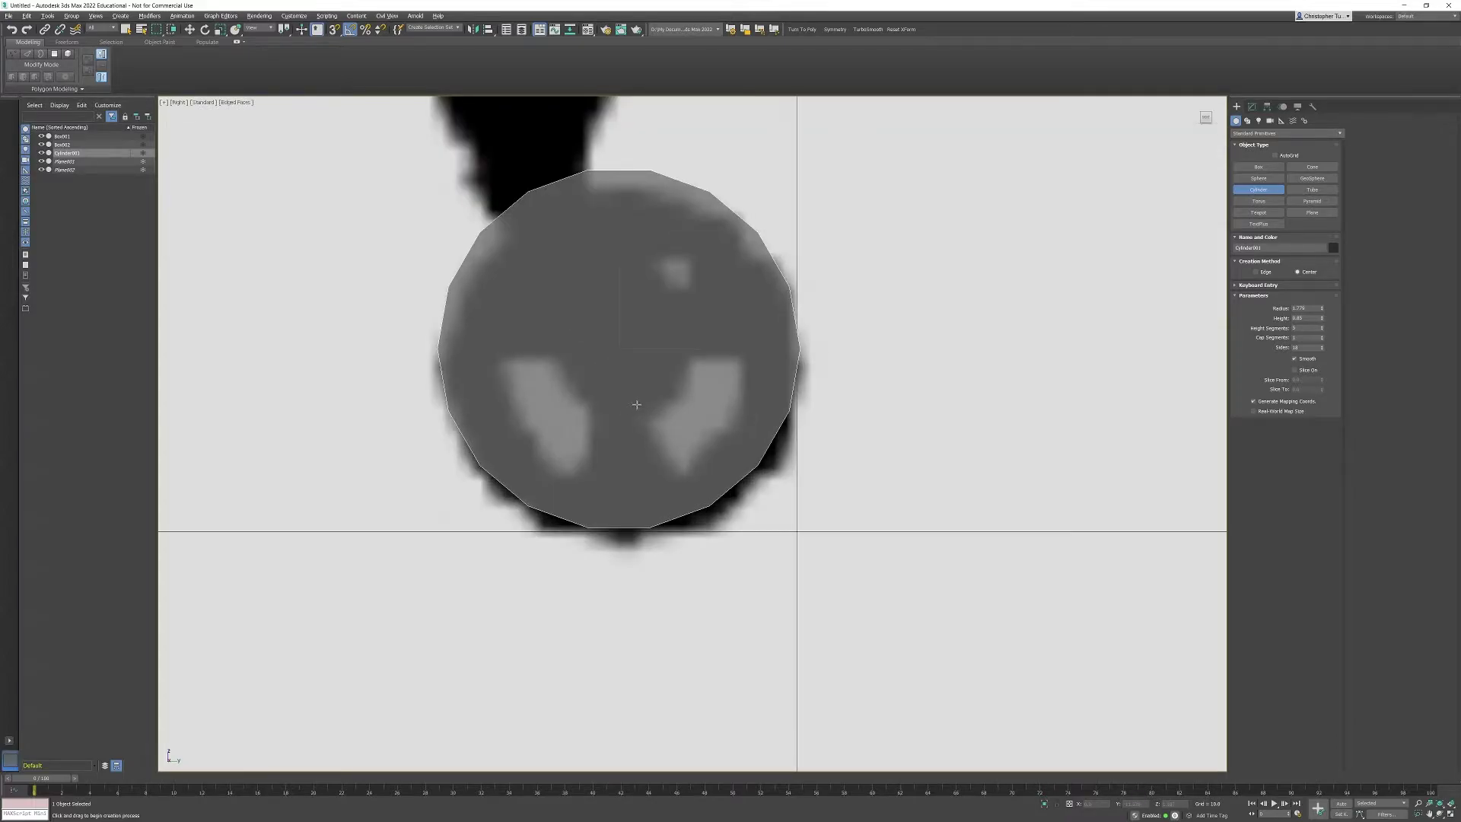
{"action": "key", "text": "w"}
{"action": "left_click_drag", "start_coordinate": [623, 284], "coordinate": [620, 287]}
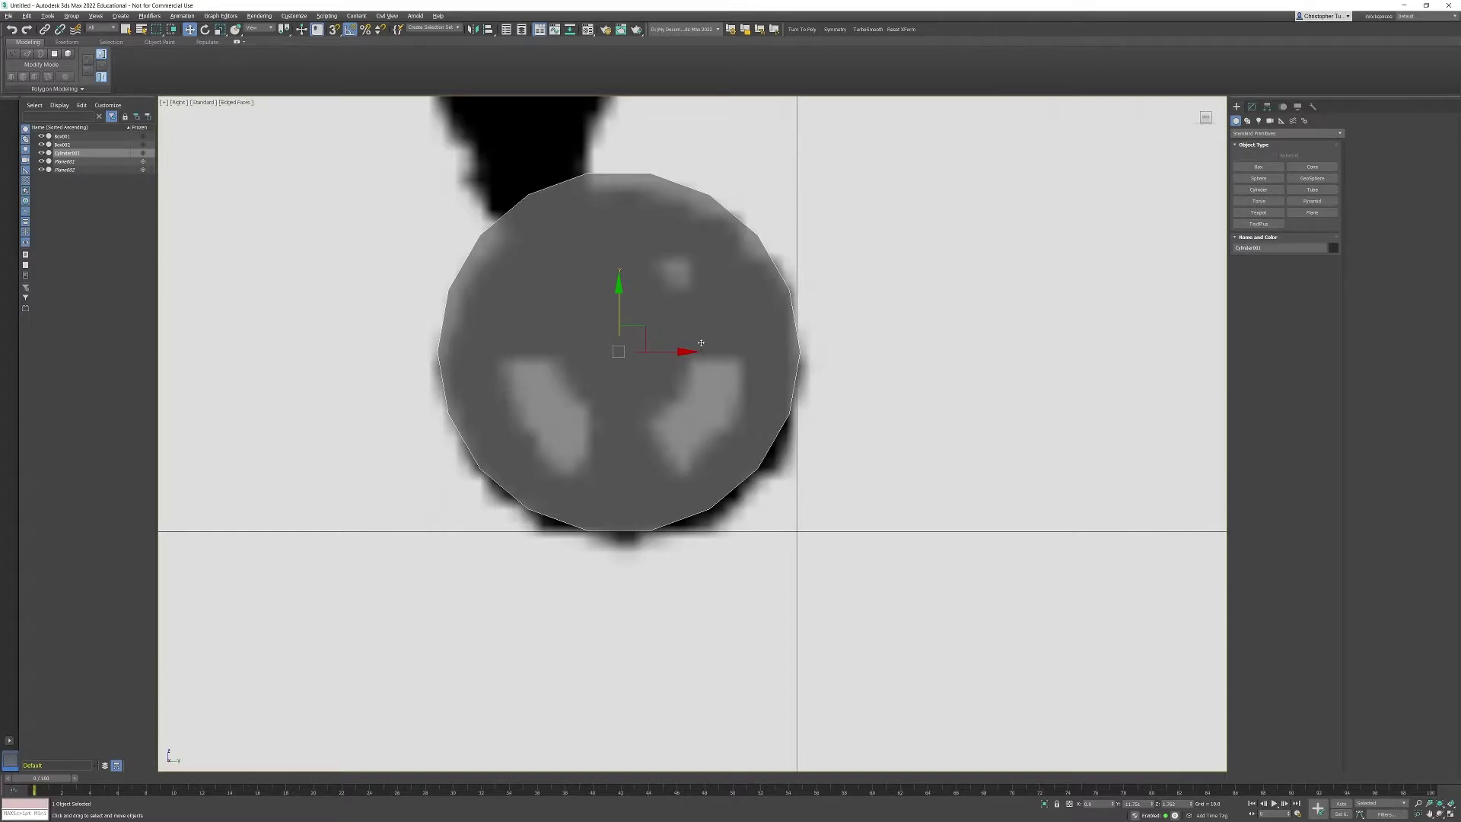
Turn off see-through and reduce the wheel cylinder to 1 height segment, checking it in perspective
{"action": "left_click", "coordinate": [1252, 106]}
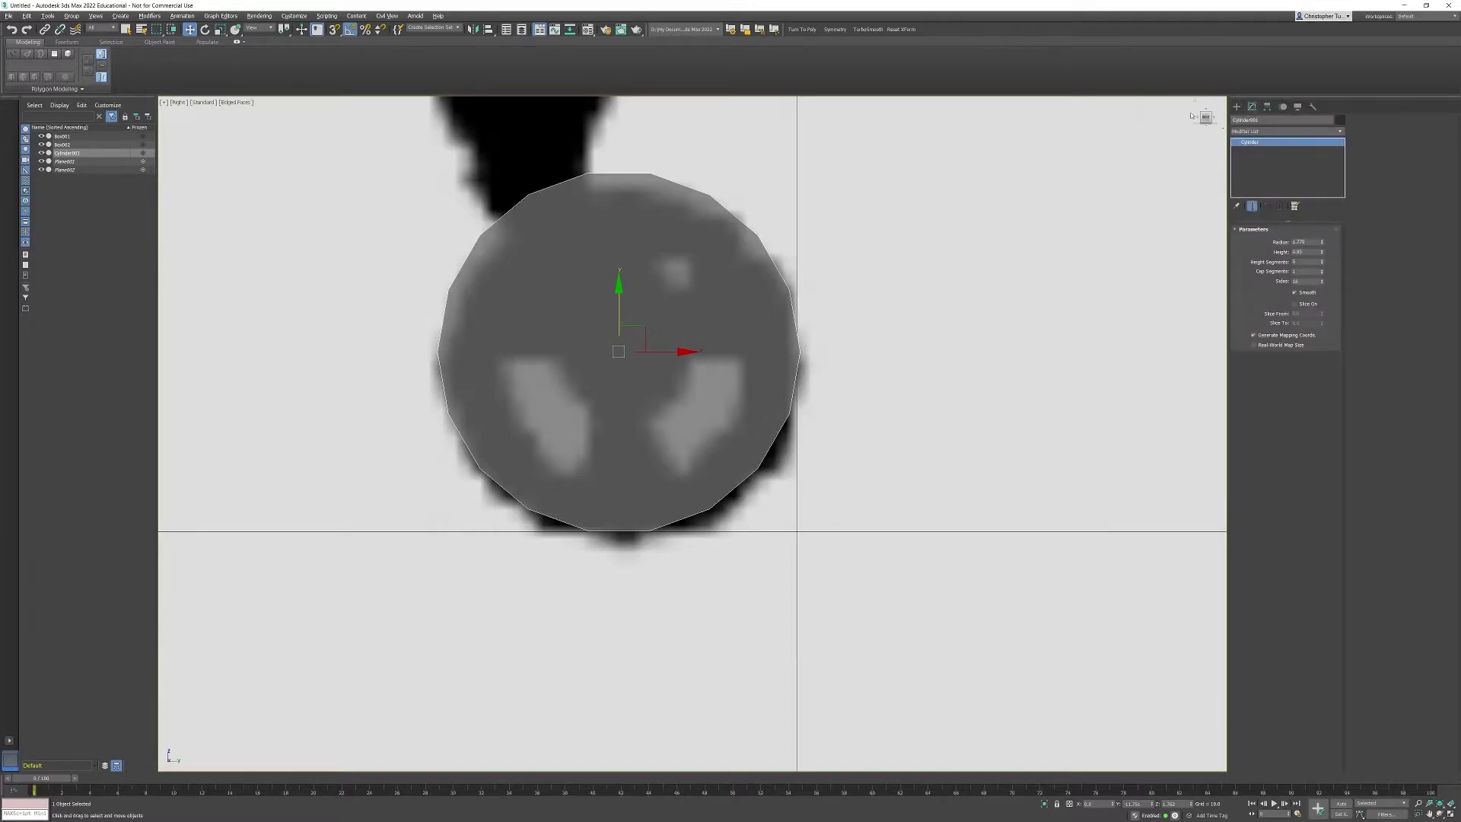
{"action": "double_click", "coordinate": [1308, 280]}
{"action": "key", "text": "p"}
{"action": "key", "text": "z"}
{"action": "middle_click_drag", "start_coordinate": [822, 441], "coordinate": [761, 445], "text": "alt"}
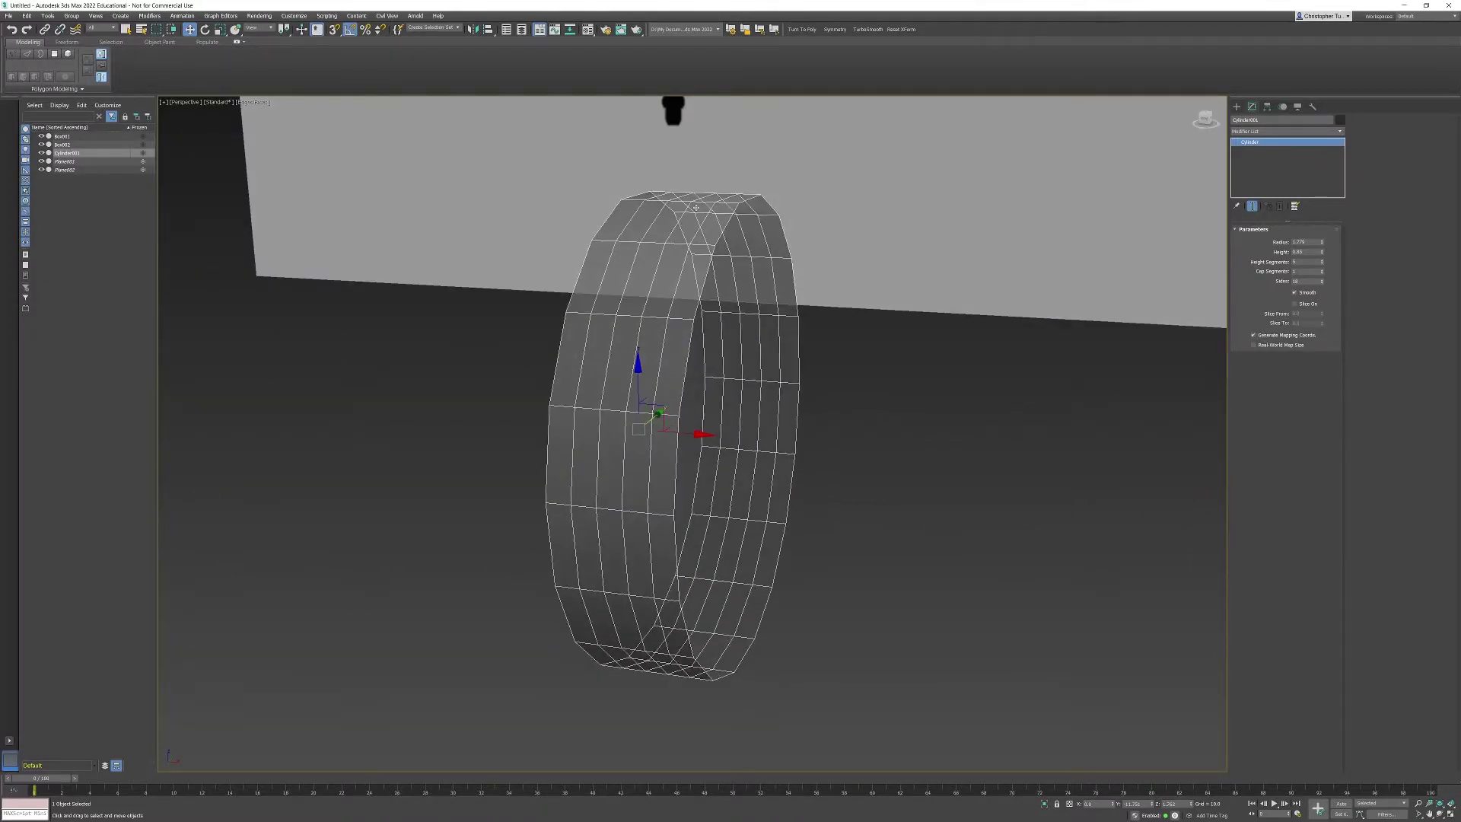
{"action": "key", "text": "alt+x"}
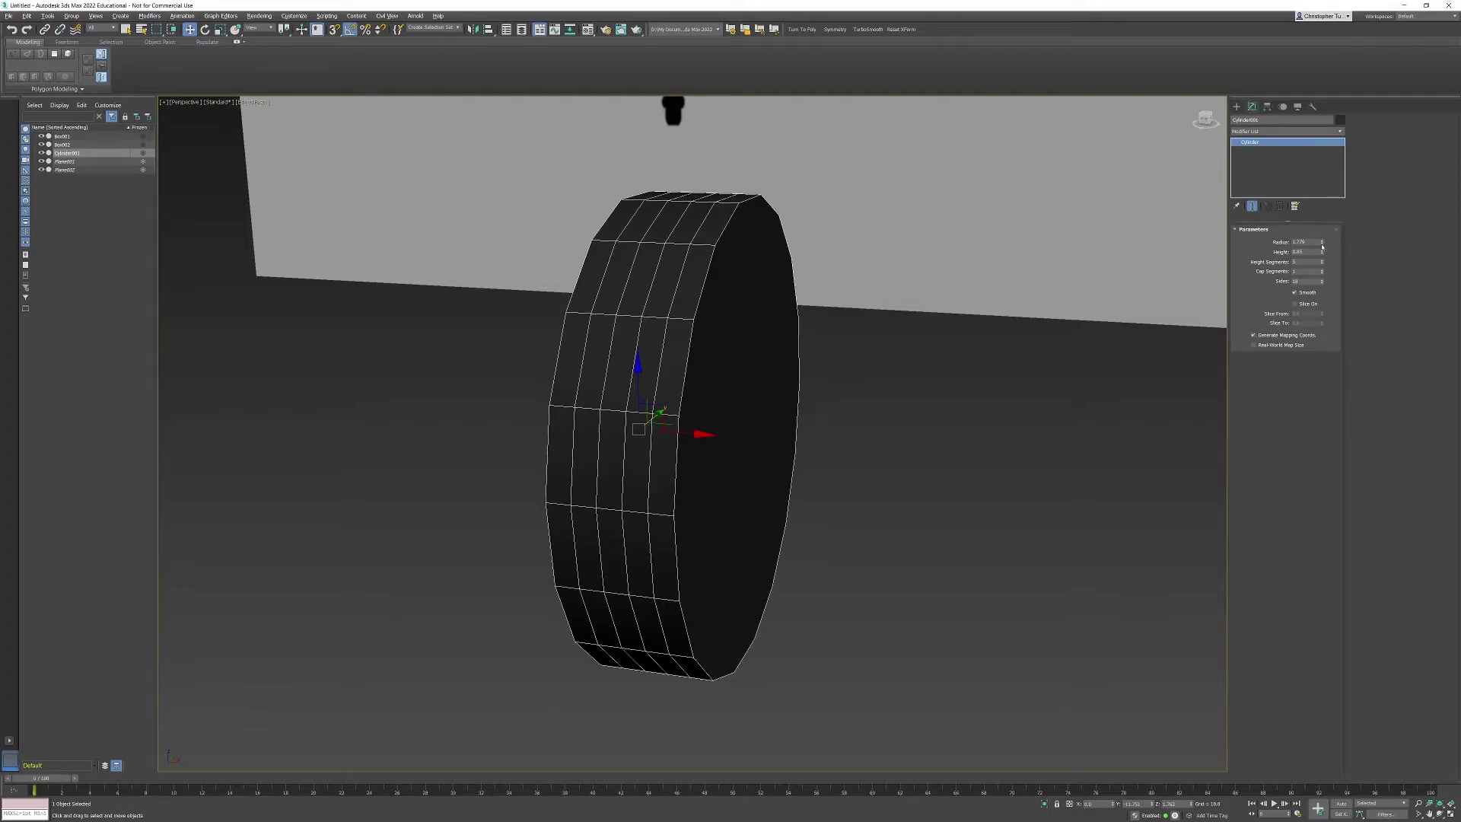
{"action": "right_click", "coordinate": [1322, 265]}
{"action": "middle_click_drag", "start_coordinate": [899, 482], "coordinate": [819, 470]}
{"action": "scroll", "coordinate": [820, 474], "scroll_direction": "down", "scroll_amount": 4}
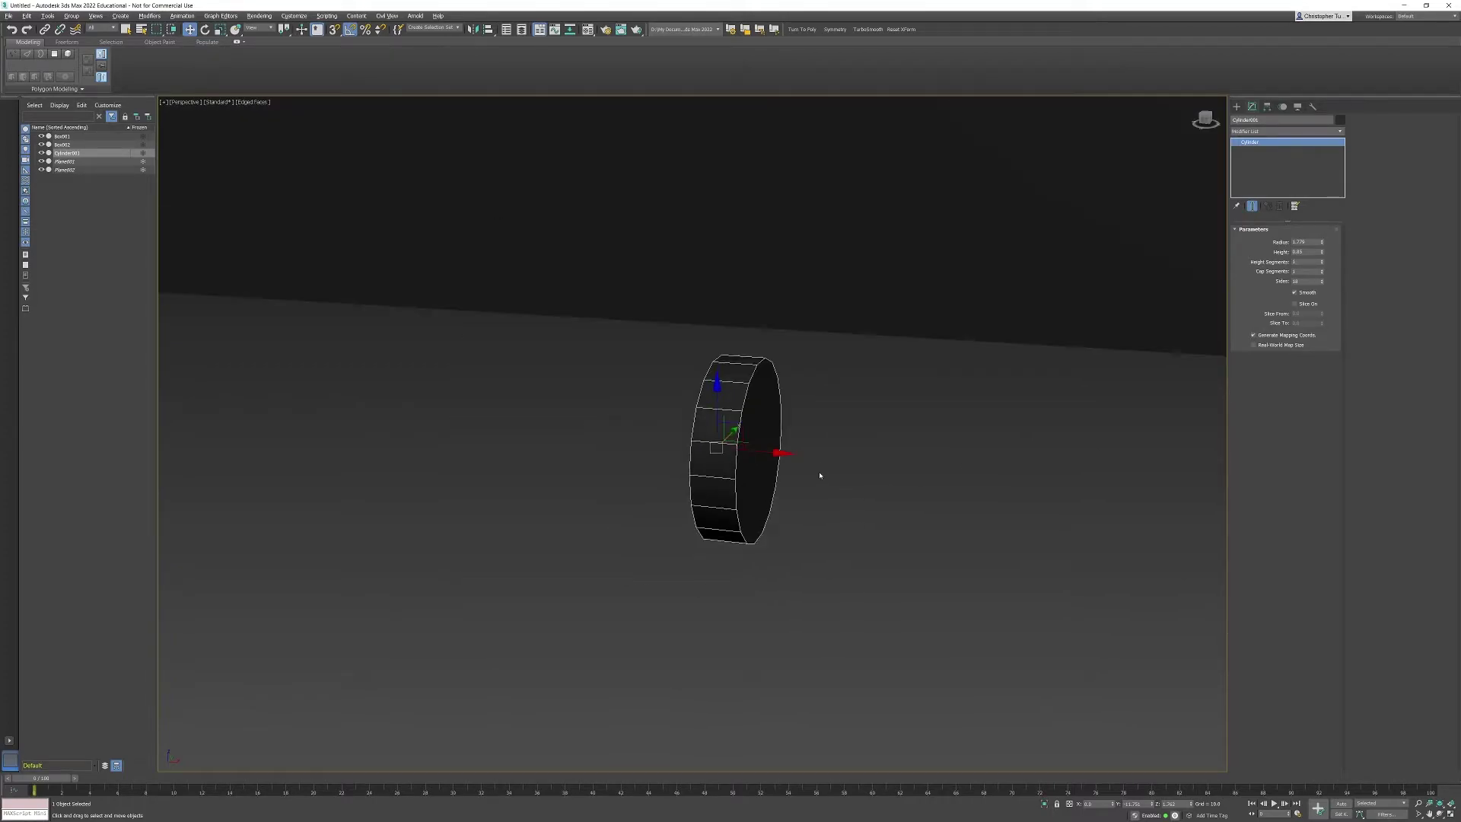
Move the wheel cylinder along X in the Front view until its inner face sits at the reference caster's centre
{"action": "key", "text": "f"}
{"action": "scroll", "coordinate": [888, 512], "scroll_direction": "down", "scroll_amount": 6}
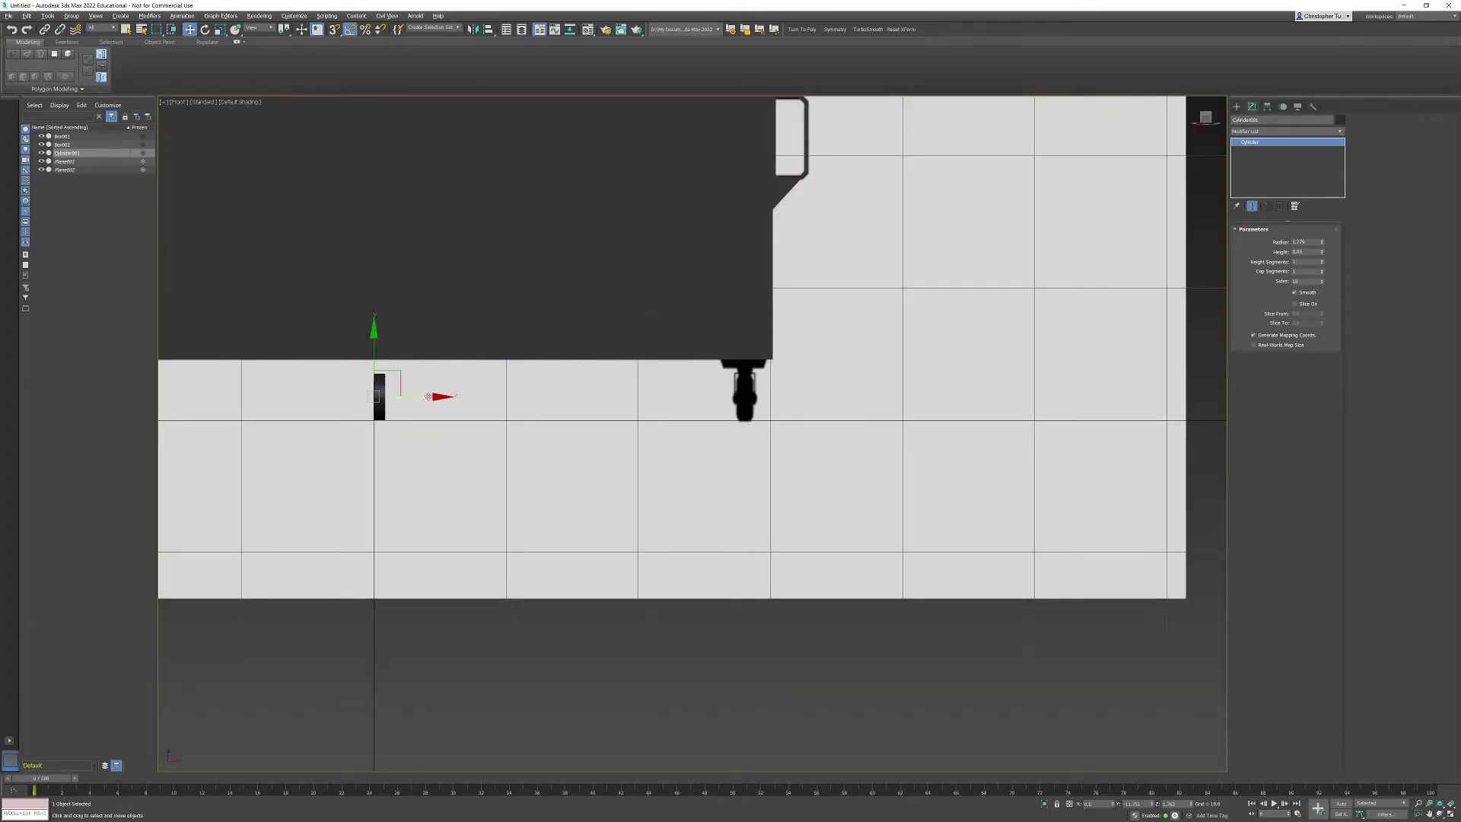
{"action": "left_click_drag", "start_coordinate": [450, 396], "coordinate": [805, 396]}
{"action": "scroll", "coordinate": [746, 389], "scroll_direction": "up", "scroll_amount": 6}
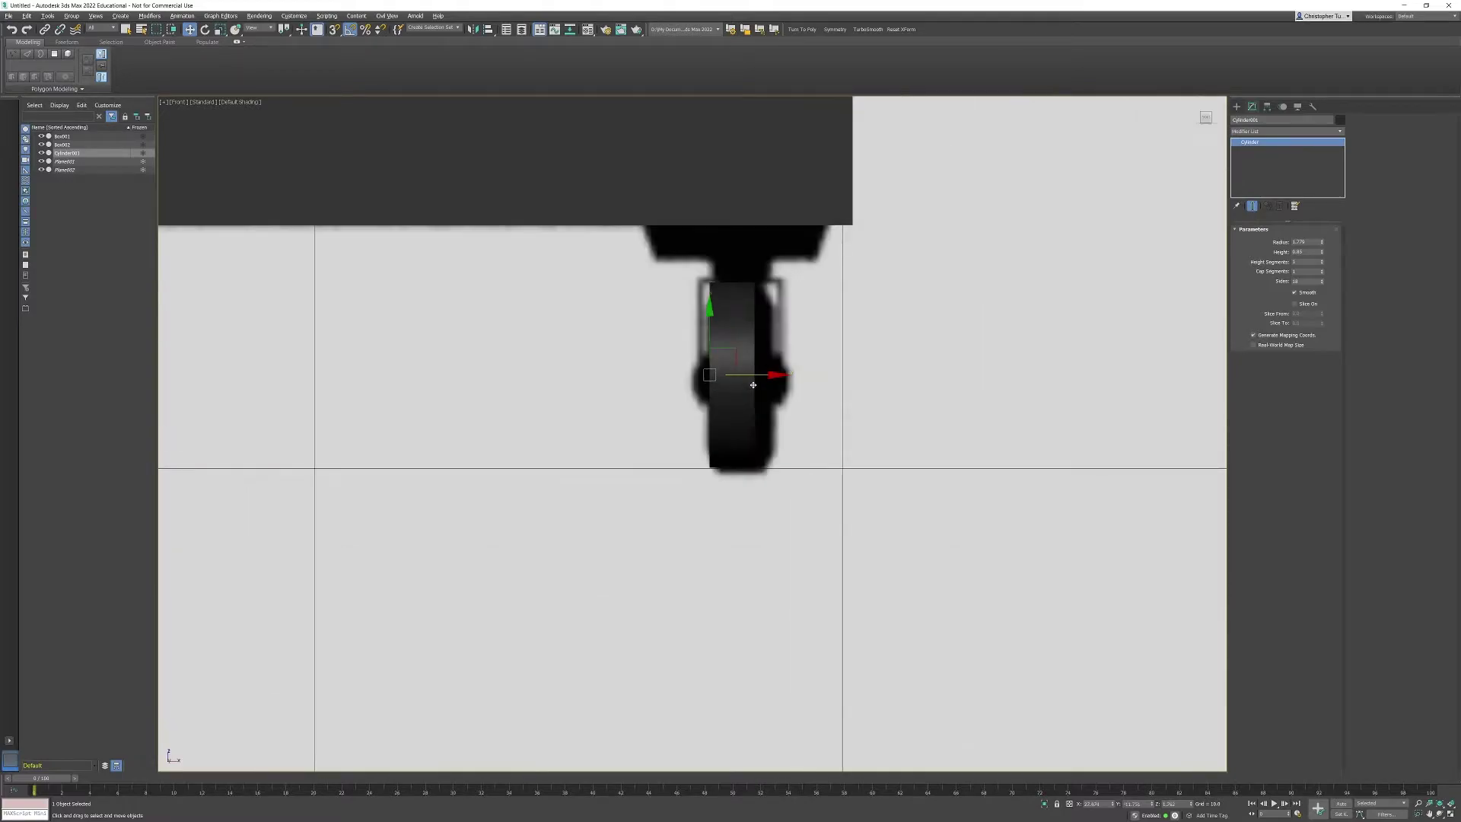
{"action": "key", "text": "F4"}
{"action": "scroll", "coordinate": [733, 377], "scroll_direction": "up", "scroll_amount": 2}
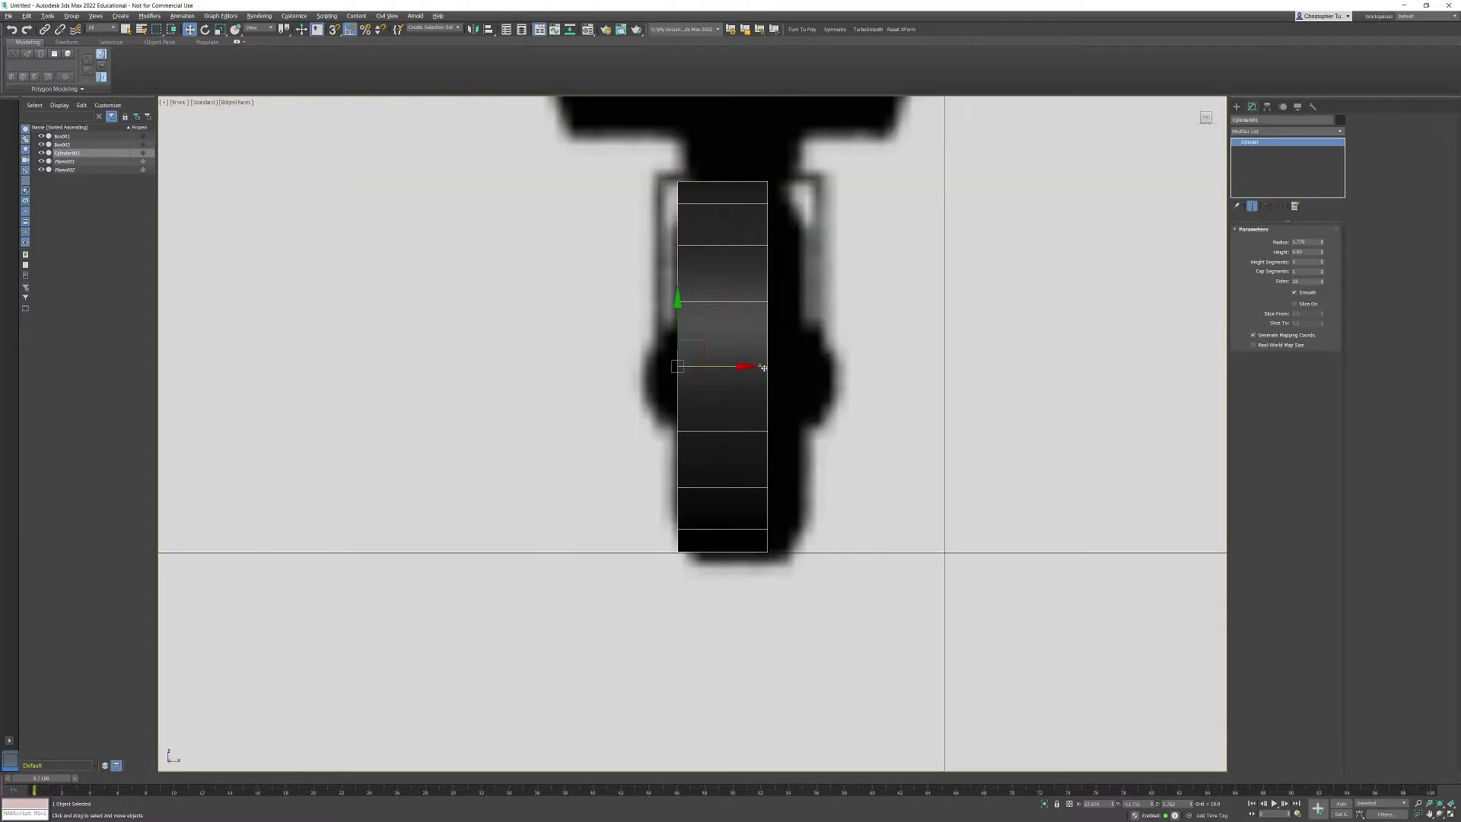
{"action": "left_click_drag", "start_coordinate": [763, 368], "coordinate": [804, 405]}
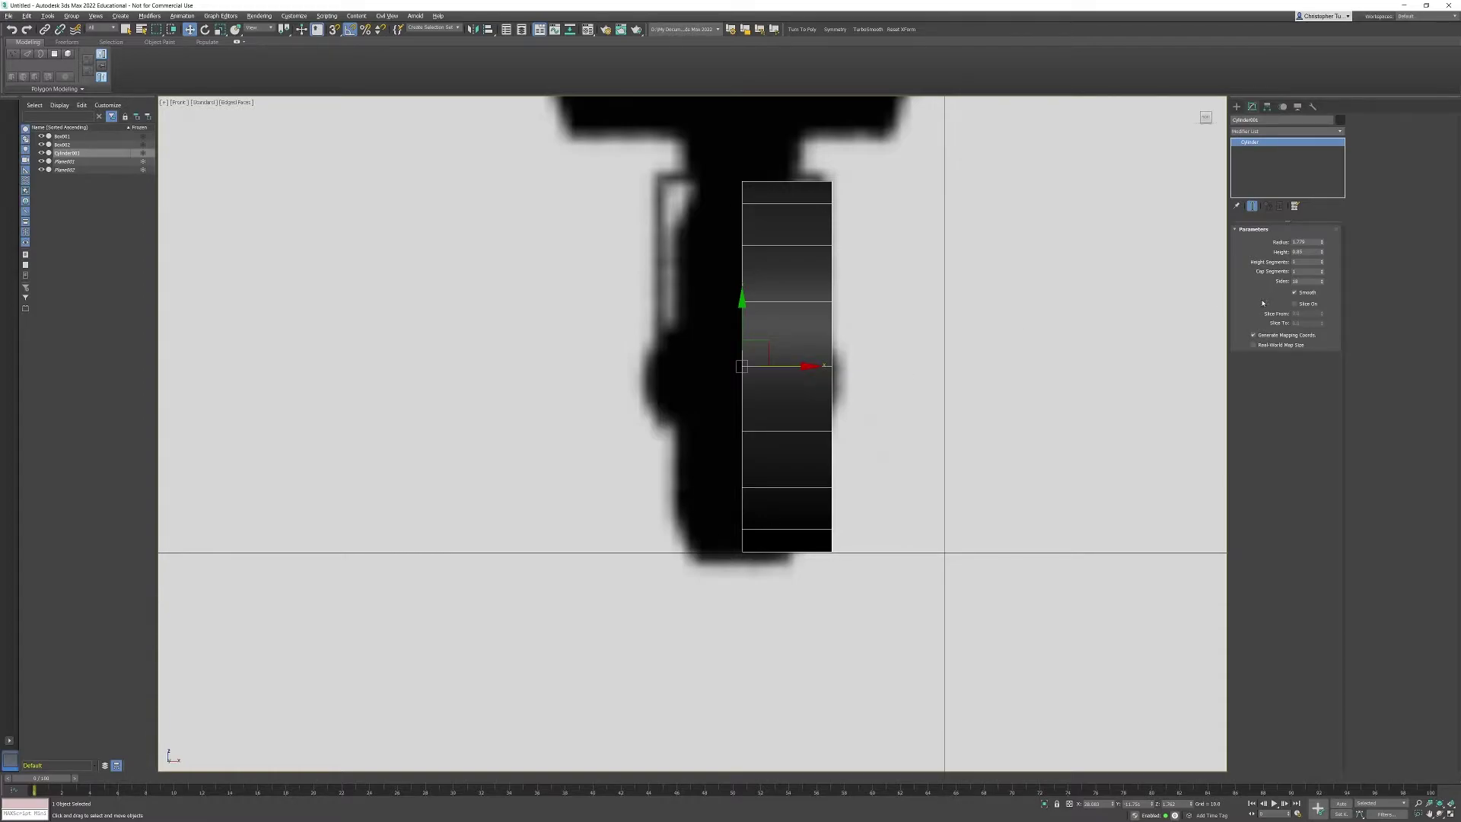
Set the wheel cylinder's height to about 0.6, reaching the reference wheel's outer side, and convert it to an editable poly
{"action": "left_click_drag", "start_coordinate": [1323, 253], "coordinate": [1322, 262]}
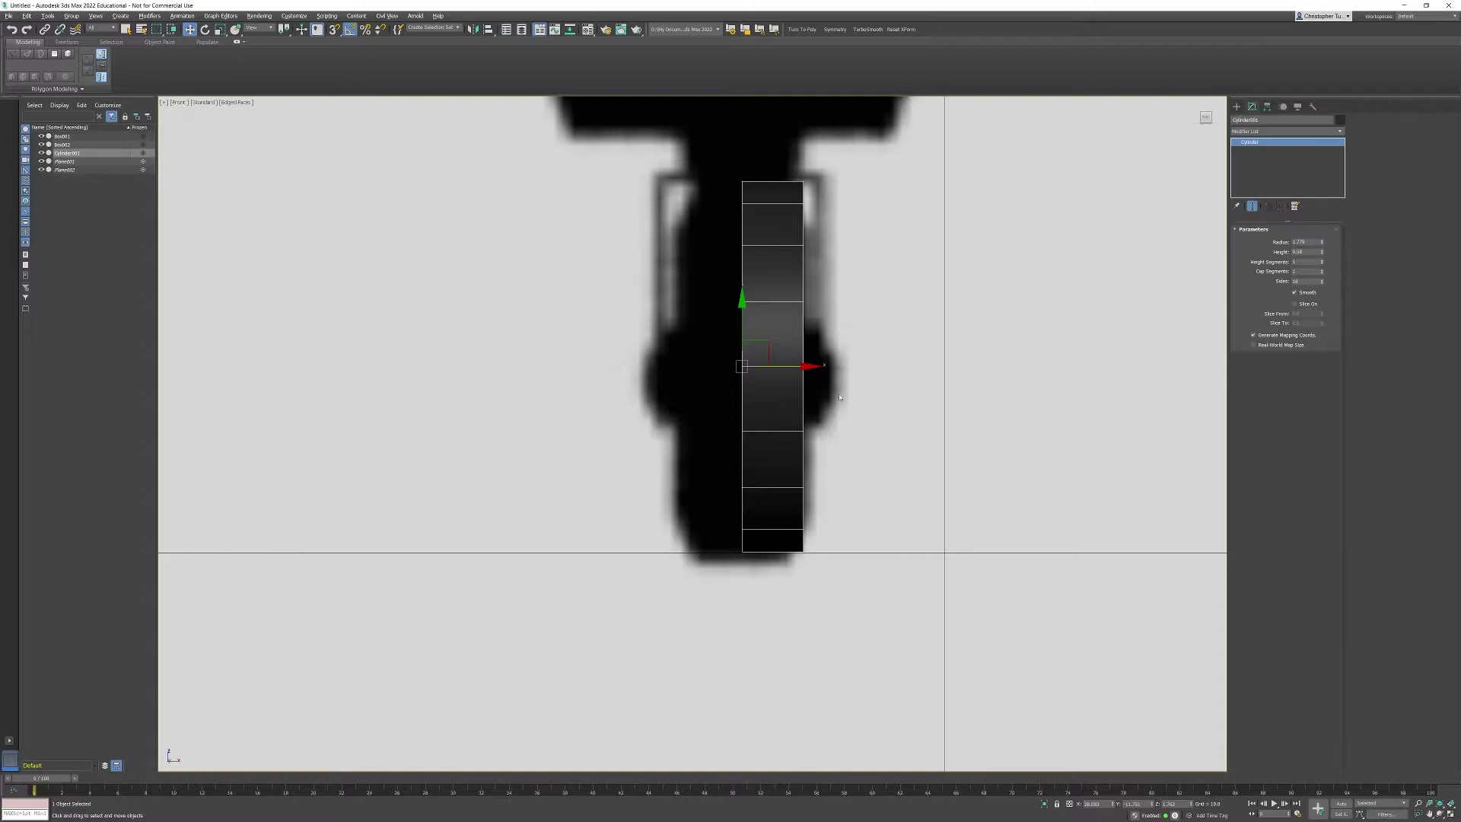
{"action": "right_click", "coordinate": [764, 362]}
{"action": "mouse_move", "coordinate": [806, 467]}
{"action": "left_click", "coordinate": [866, 474]}
In the Right view, select both end-cap polygons of the wheel and display selected faces as outlines only
{"action": "key", "text": "alt+w"}
{"action": "key", "text": "alt+w"}
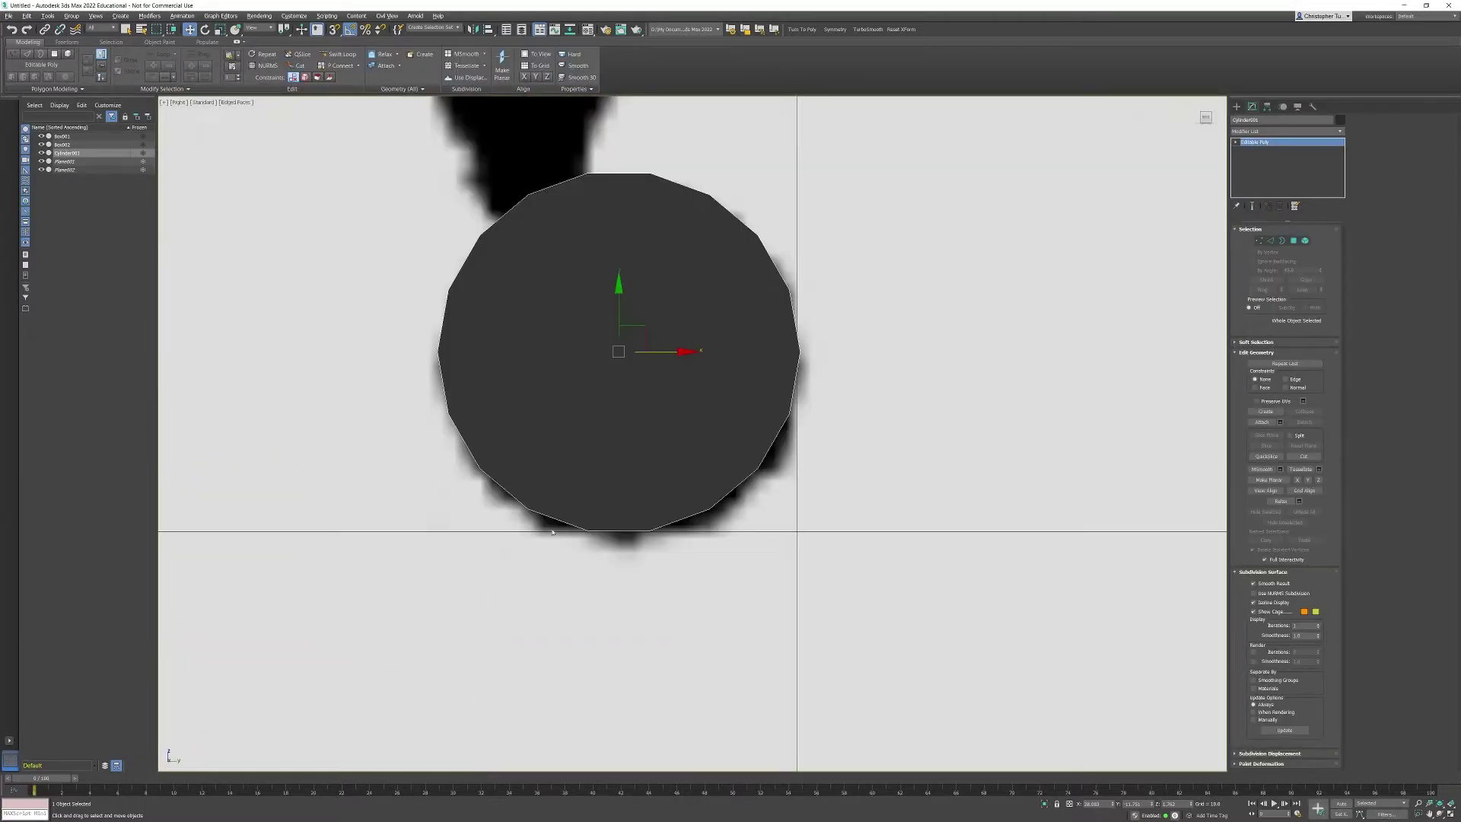
{"action": "left_click", "coordinate": [1297, 241]}
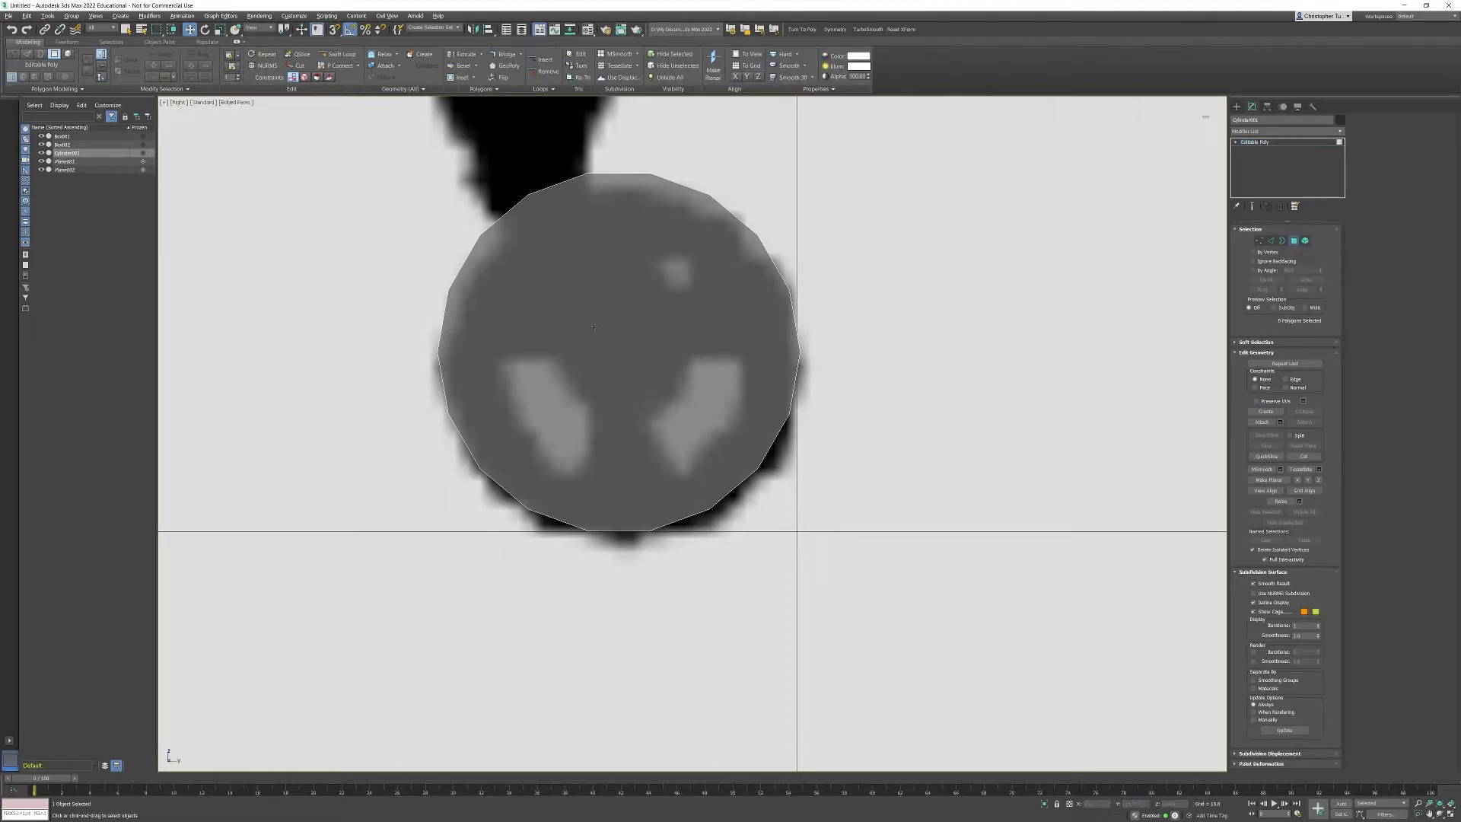
{"action": "key", "text": "q"}
{"action": "left_click", "coordinate": [584, 311]}
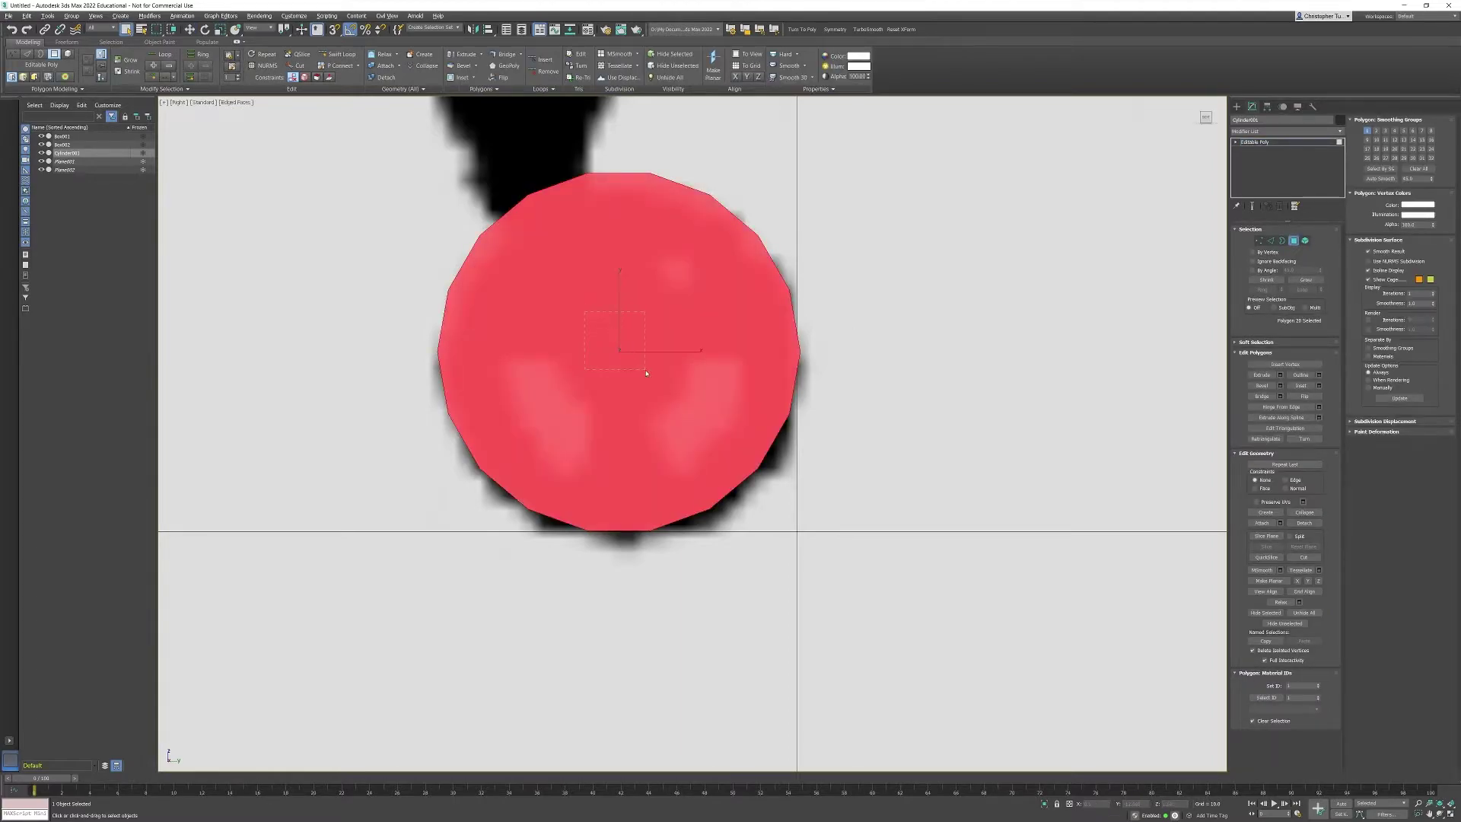
{"action": "left_click_drag", "start_coordinate": [646, 373], "coordinate": [623, 310]}
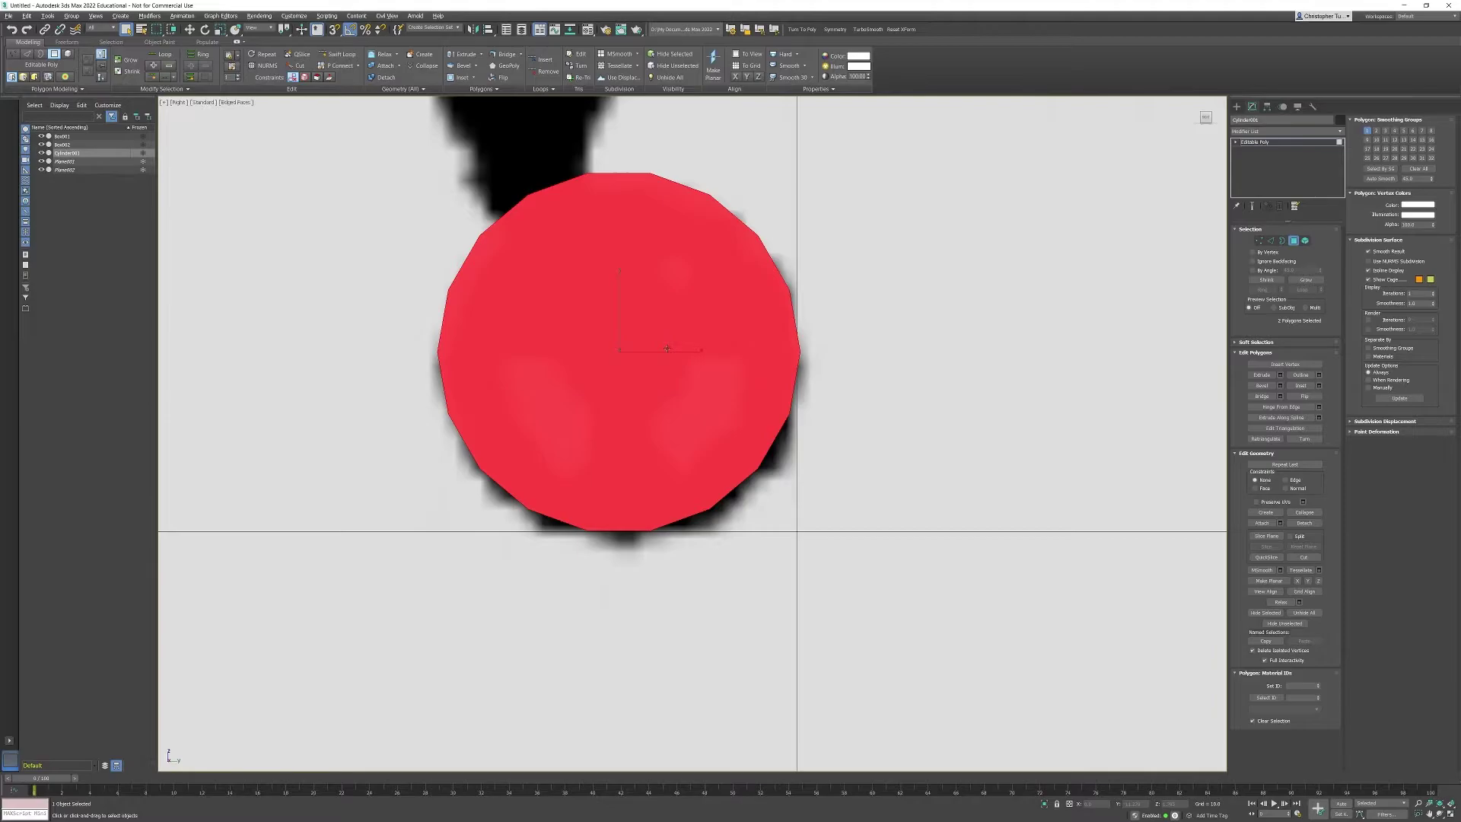
{"action": "key", "text": "F2"}
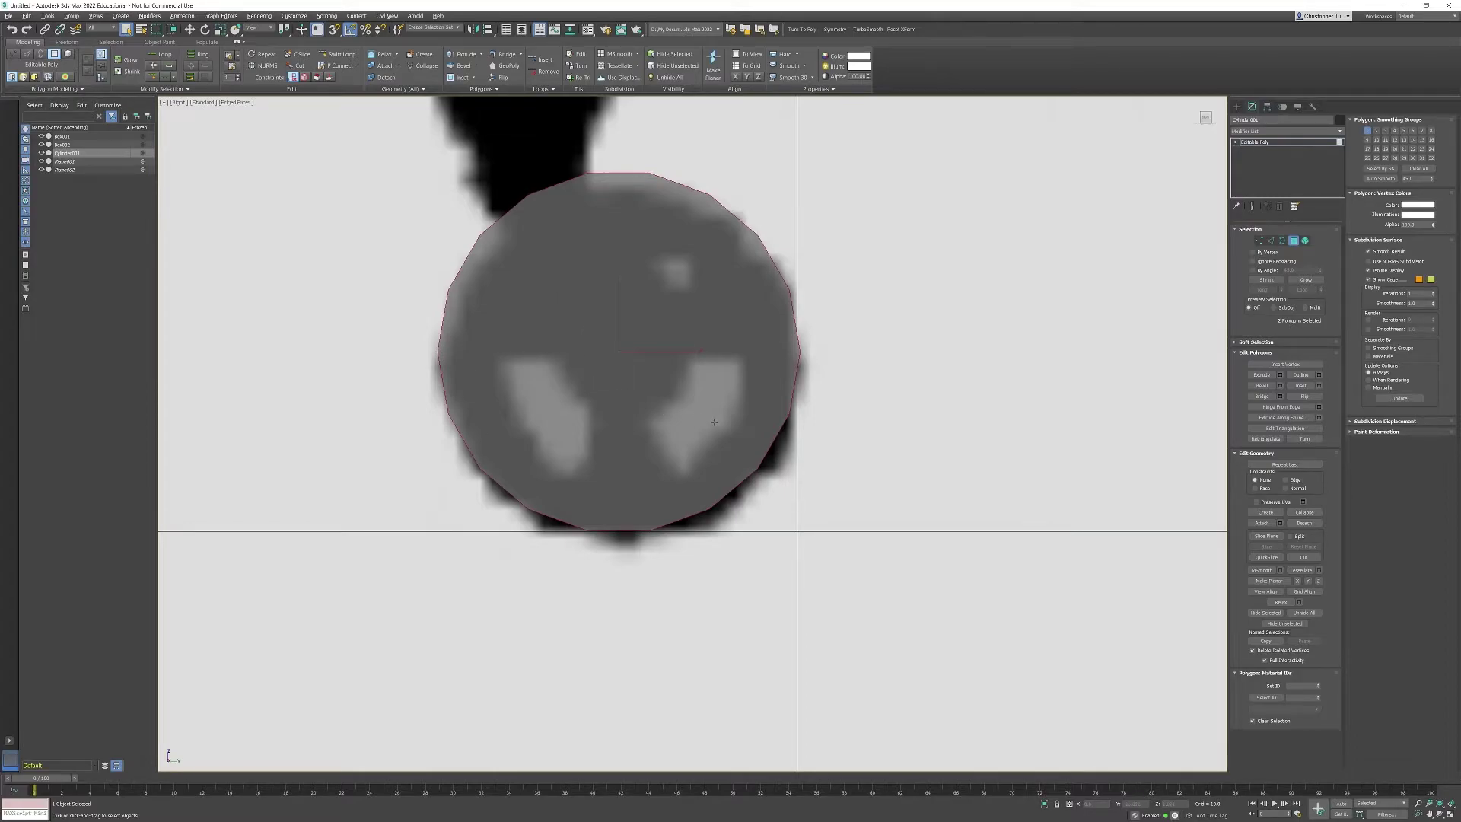
Inset both wheel caps three times, forming concentric rings for the tire, spokes and hub that match the reference wheel
{"action": "left_click", "coordinate": [1319, 385]}
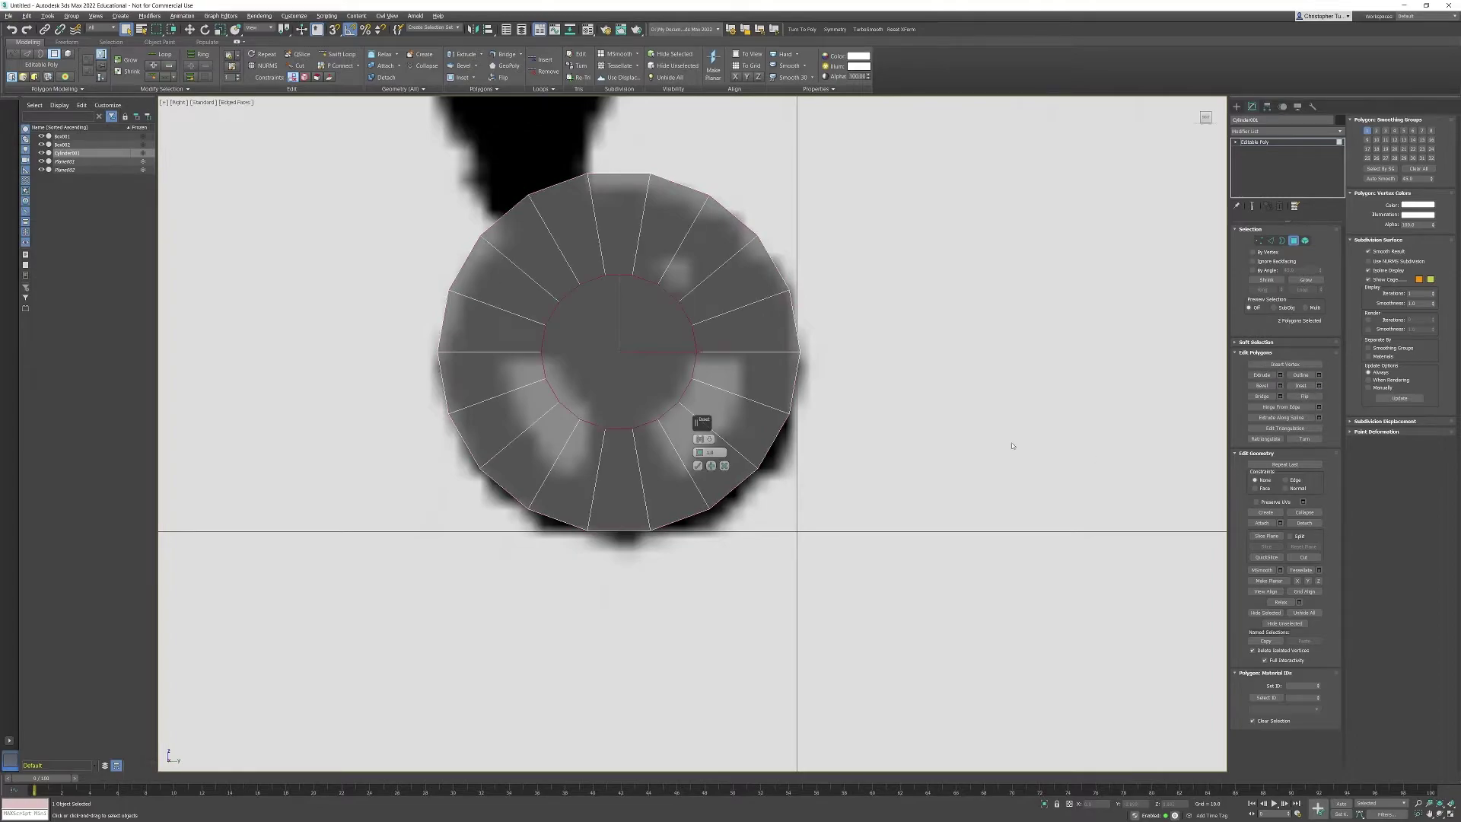
{"action": "left_click_drag", "start_coordinate": [699, 452], "coordinate": [709, 497]}
{"action": "left_click", "coordinate": [711, 466]}
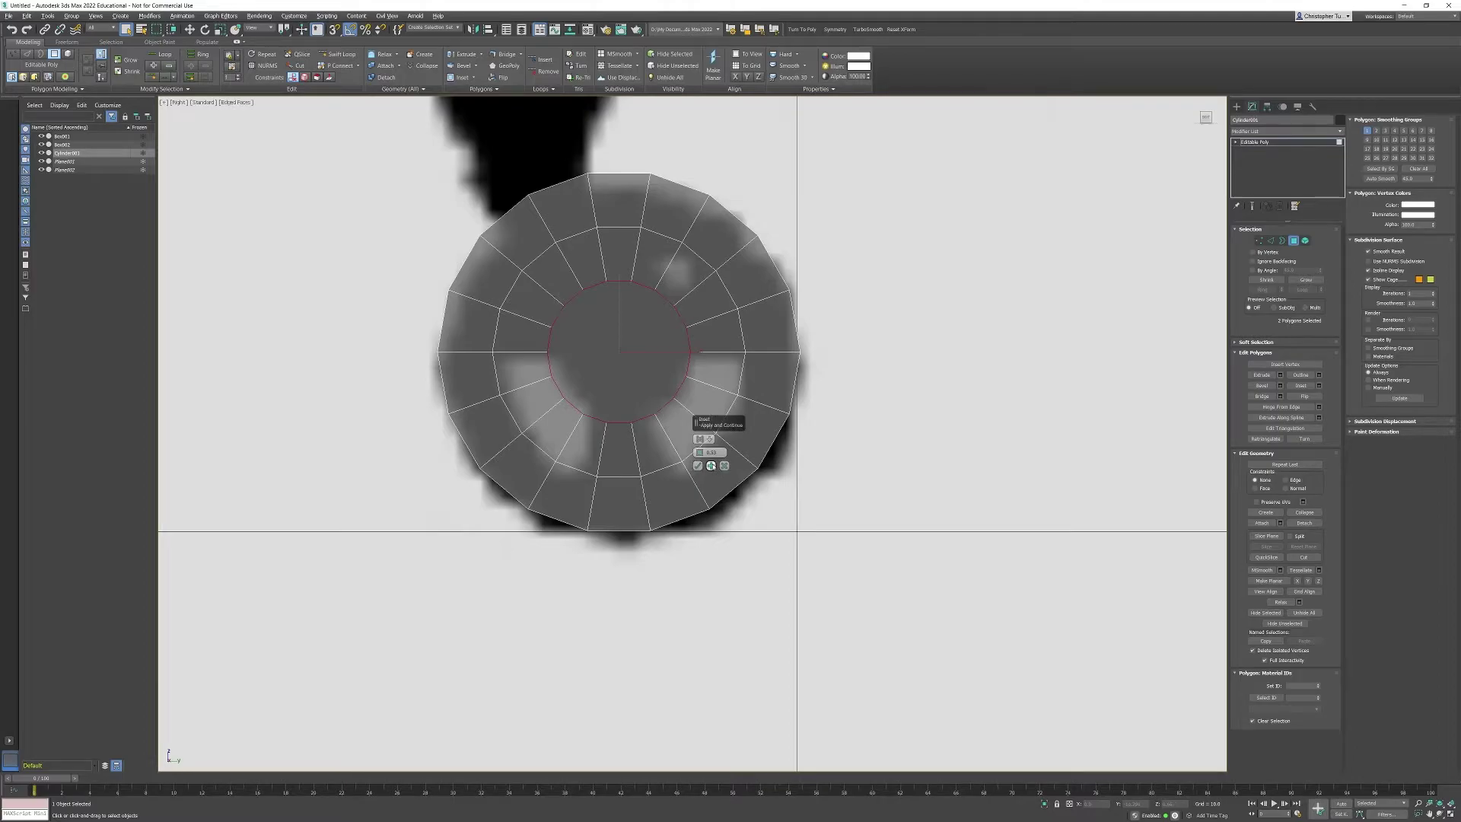
{"action": "left_click", "coordinate": [711, 466]}
{"action": "left_click_drag", "start_coordinate": [700, 453], "coordinate": [698, 475]}
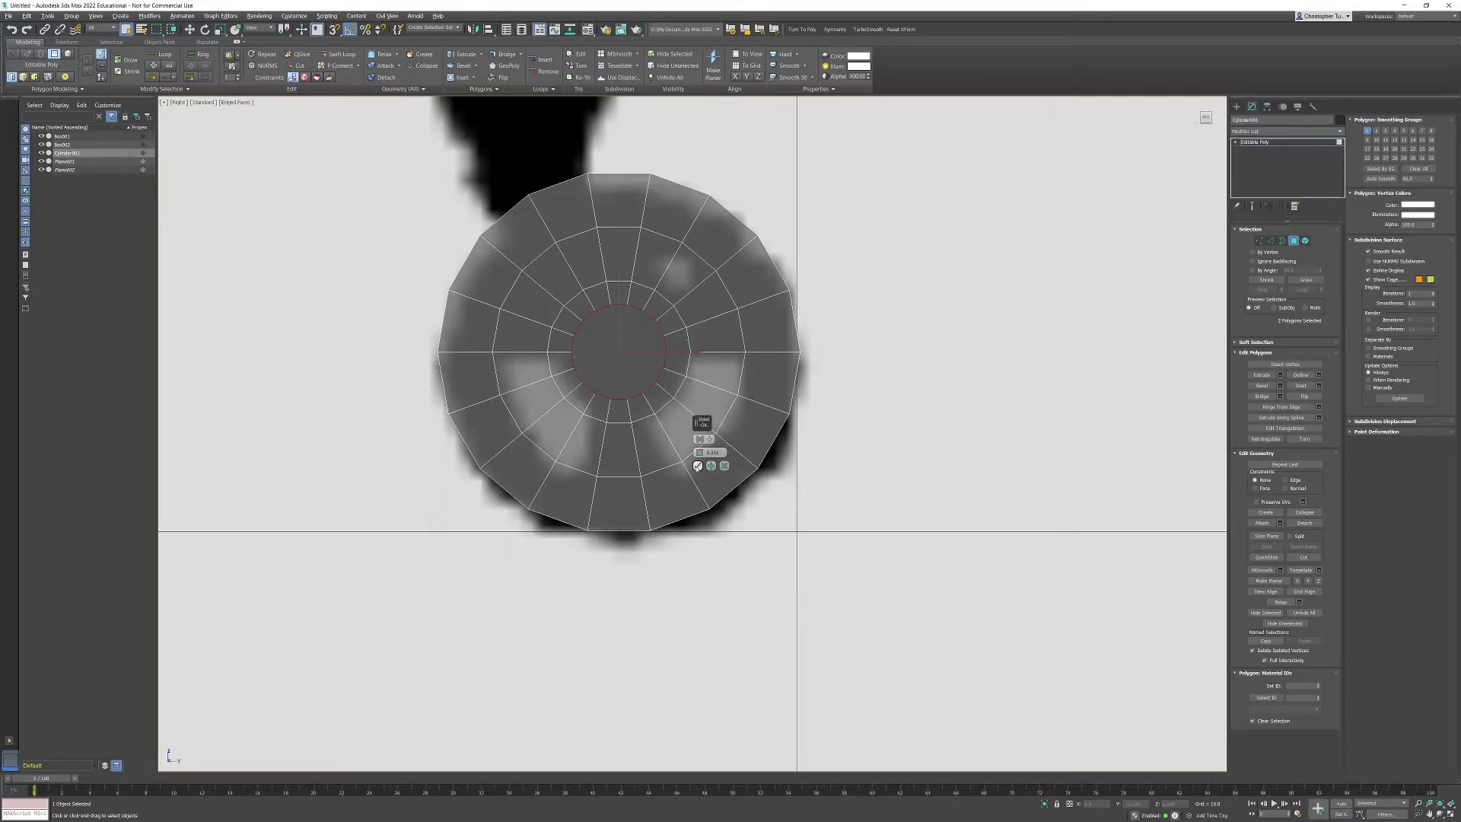
{"action": "left_click", "coordinate": [698, 466]}
Try deleting the three middle-ring segments on both faces over the reference wheel's lower-right opening
{"action": "scroll", "coordinate": [901, 466], "scroll_direction": "up", "scroll_amount": 2}
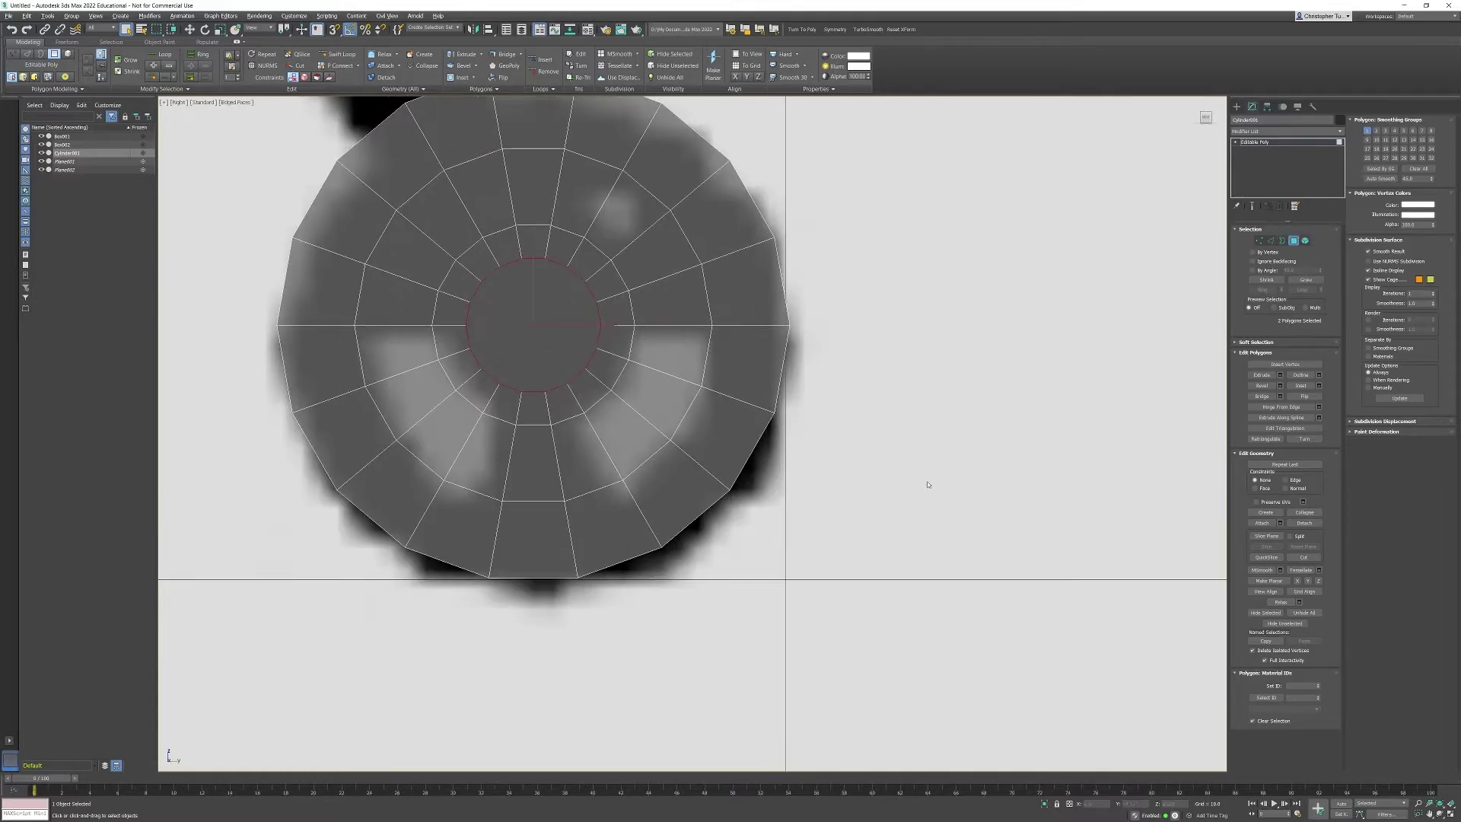
{"action": "middle_click_drag", "start_coordinate": [764, 413], "coordinate": [891, 481]}
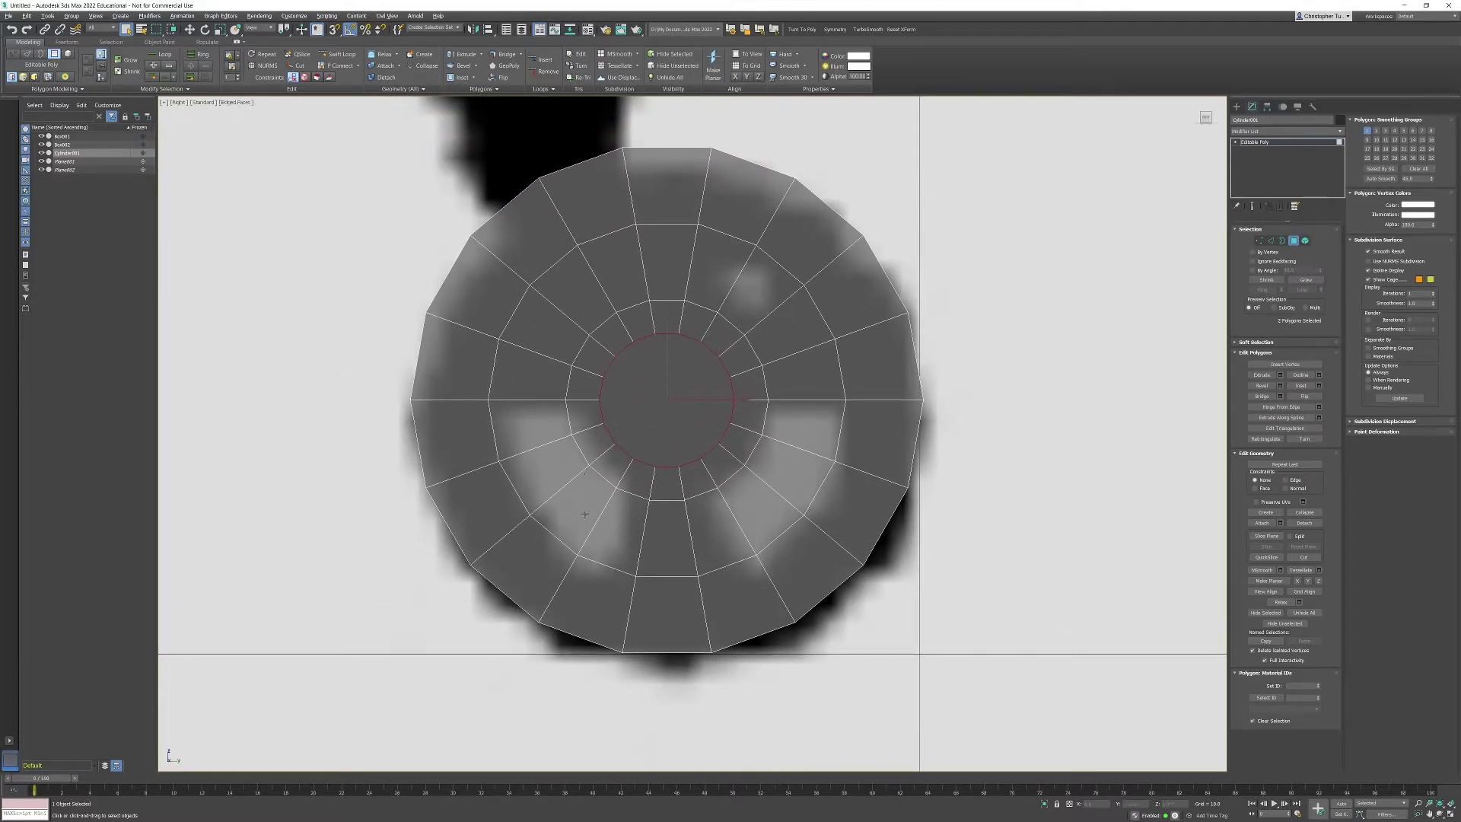
{"action": "left_click", "coordinate": [799, 427]}
{"action": "left_click", "coordinate": [777, 501], "text": "ctrl"}
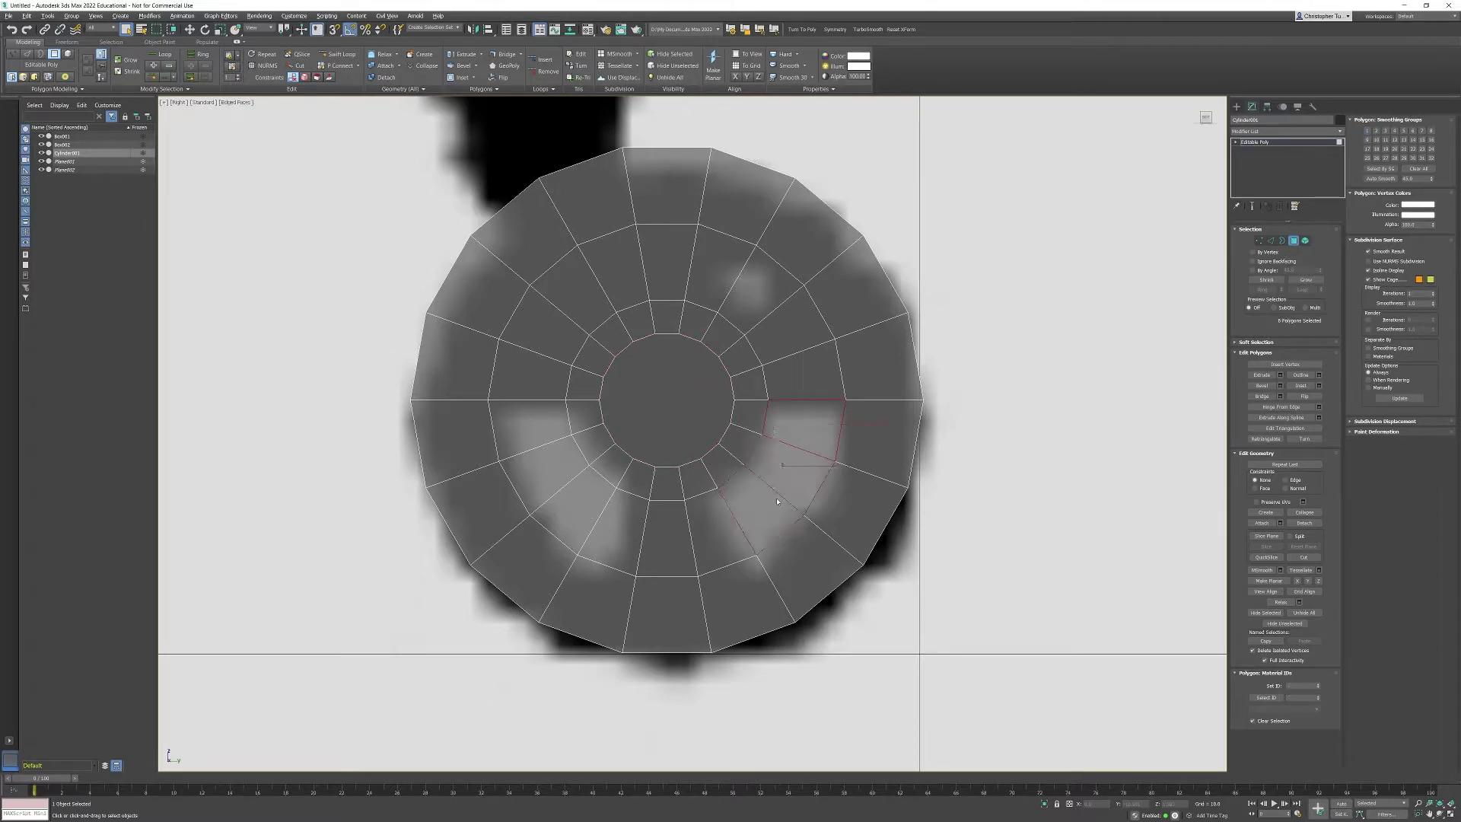
{"action": "key", "text": "F2"}
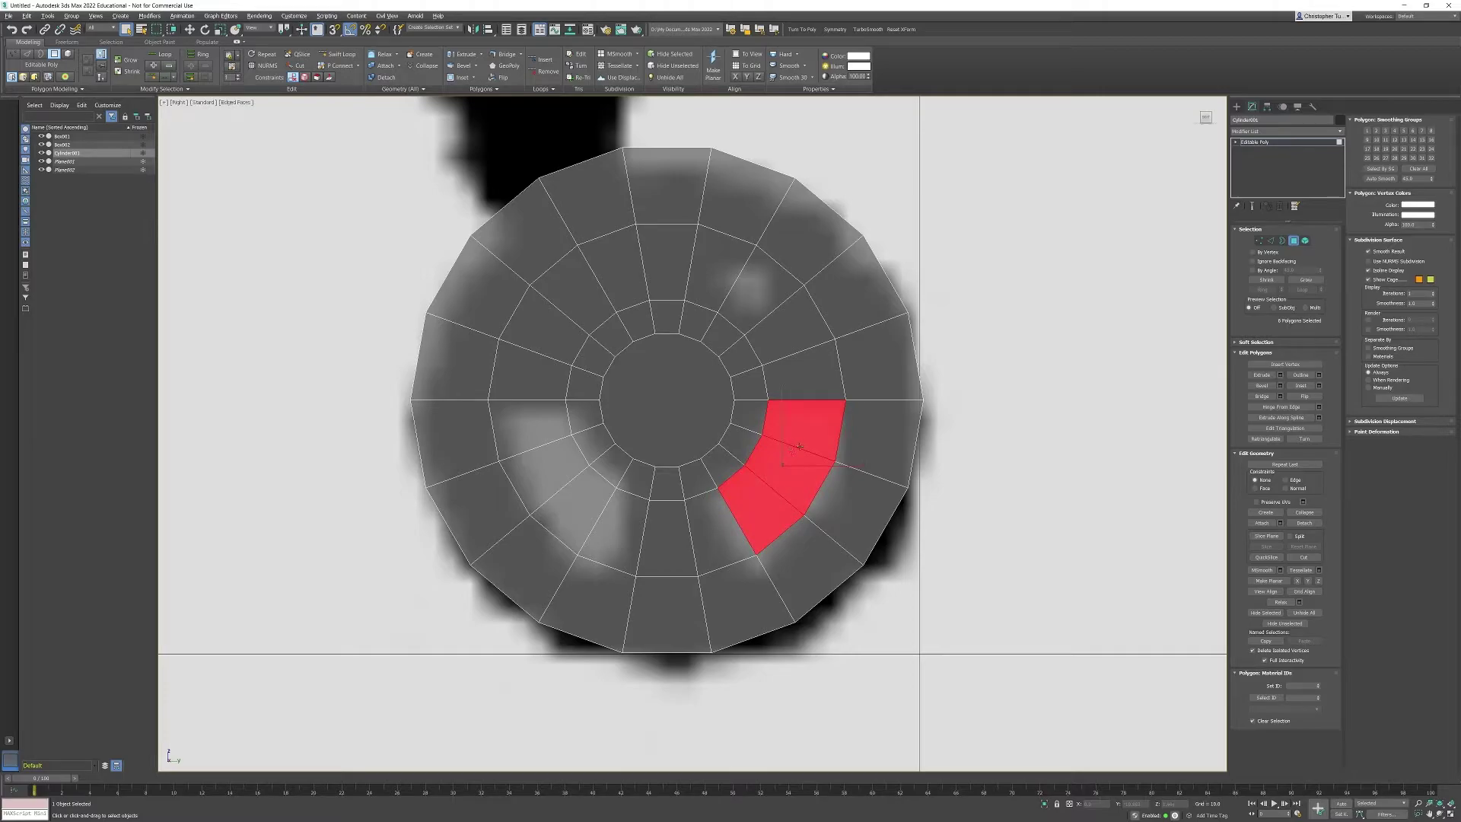
{"action": "key", "text": "Delete"}
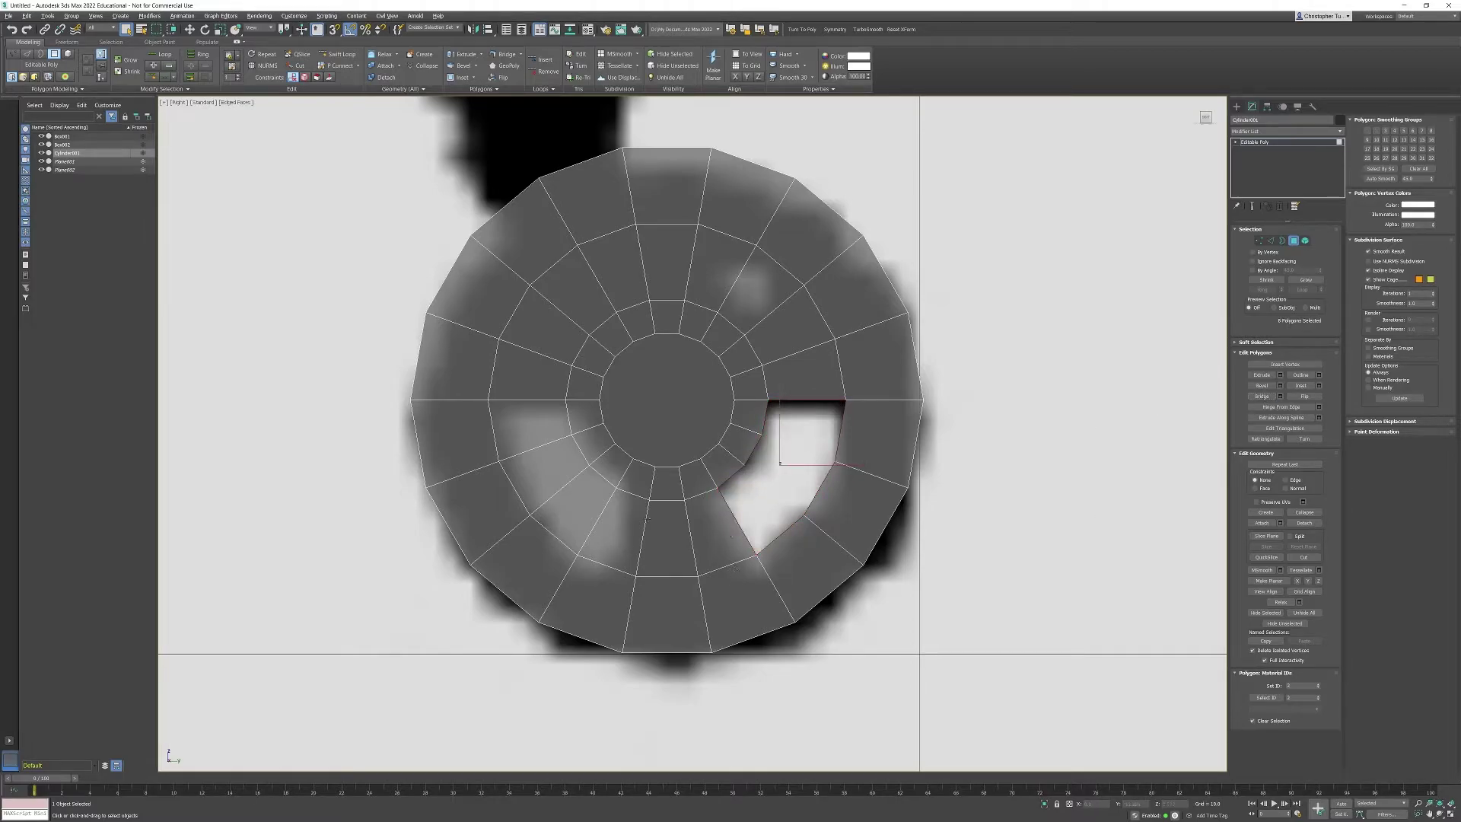
Select the three matching segments at the wheel's lower left, and undo back to the intact middle ring
{"action": "left_click", "coordinate": [559, 431]}
{"action": "left_click", "coordinate": [571, 519], "text": "shift"}
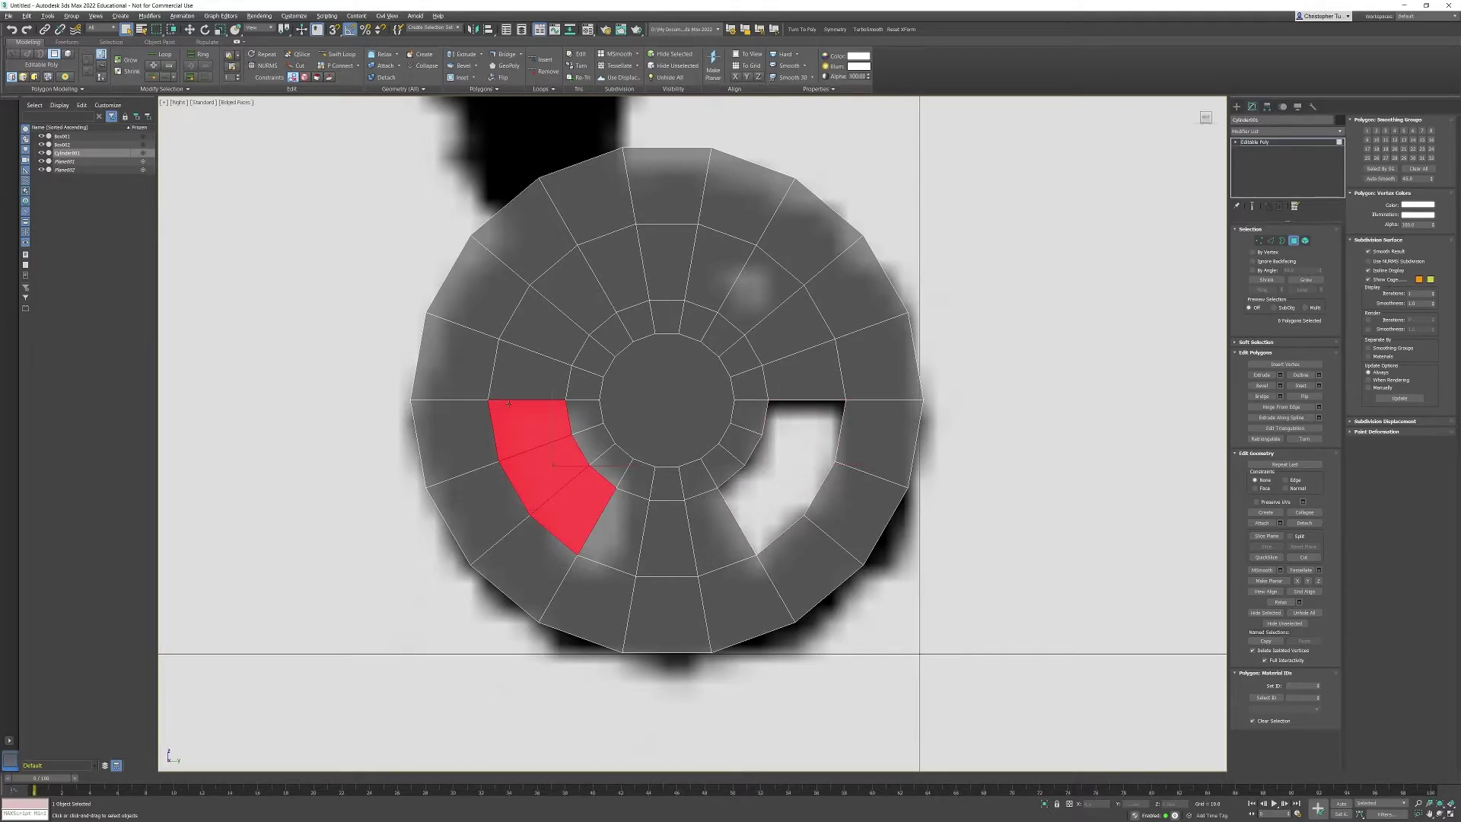
{"action": "key", "text": "ctrl+z"}
{"action": "key", "text": "ctrl+z"}
{"action": "key", "text": "ctrl+z"}
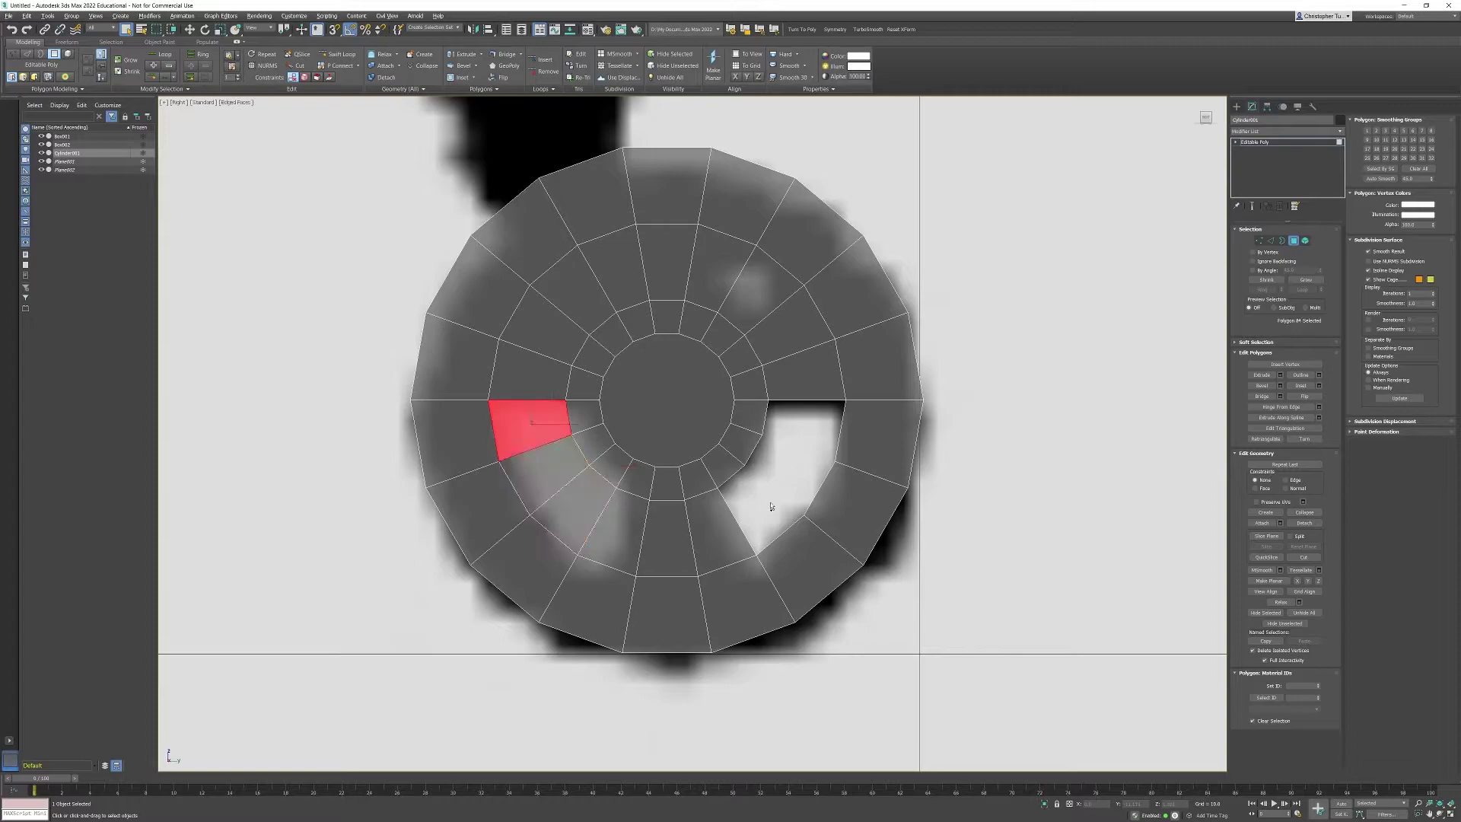
{"action": "key", "text": "ctrl+z"}
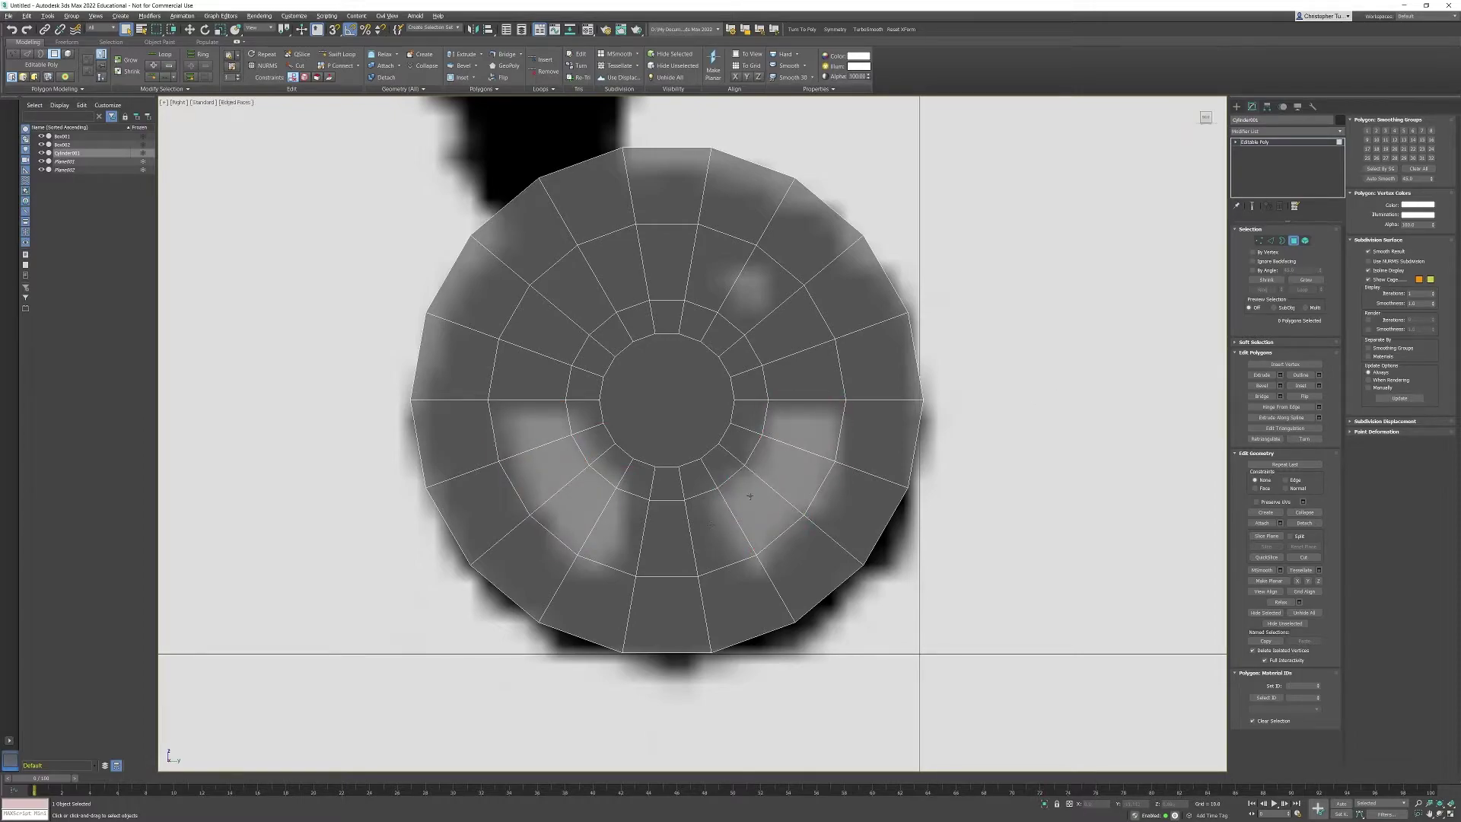
Try cutting two mirrored openings in the middle ring's lower half by deleting four segments on each side
{"action": "left_click", "coordinate": [796, 430]}
{"action": "left_click", "coordinate": [775, 495], "text": "ctrl"}
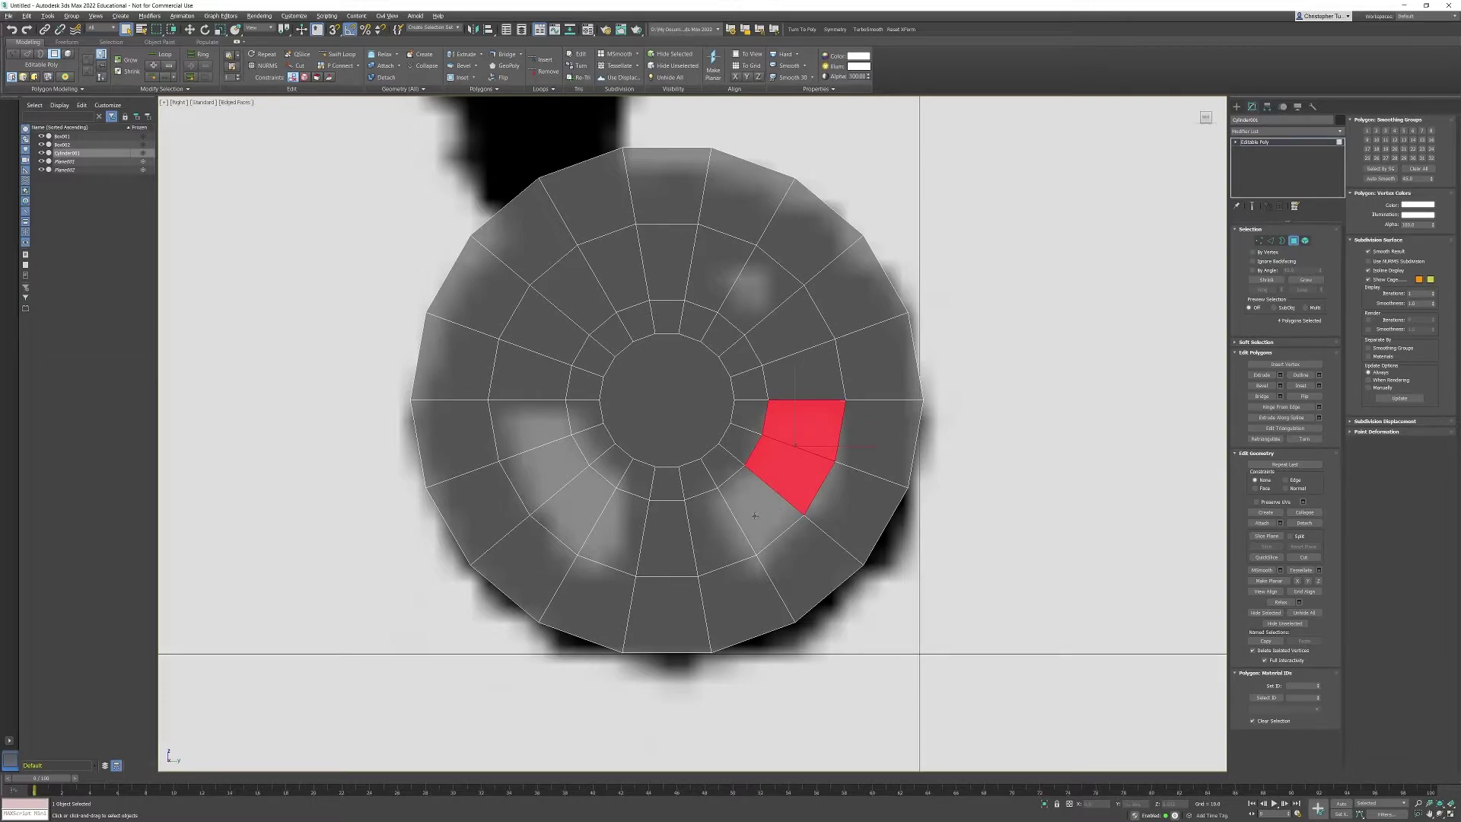
{"action": "left_click_drag", "start_coordinate": [755, 516], "coordinate": [724, 525], "text": "ctrl"}
{"action": "key", "text": "ctrl+z"}
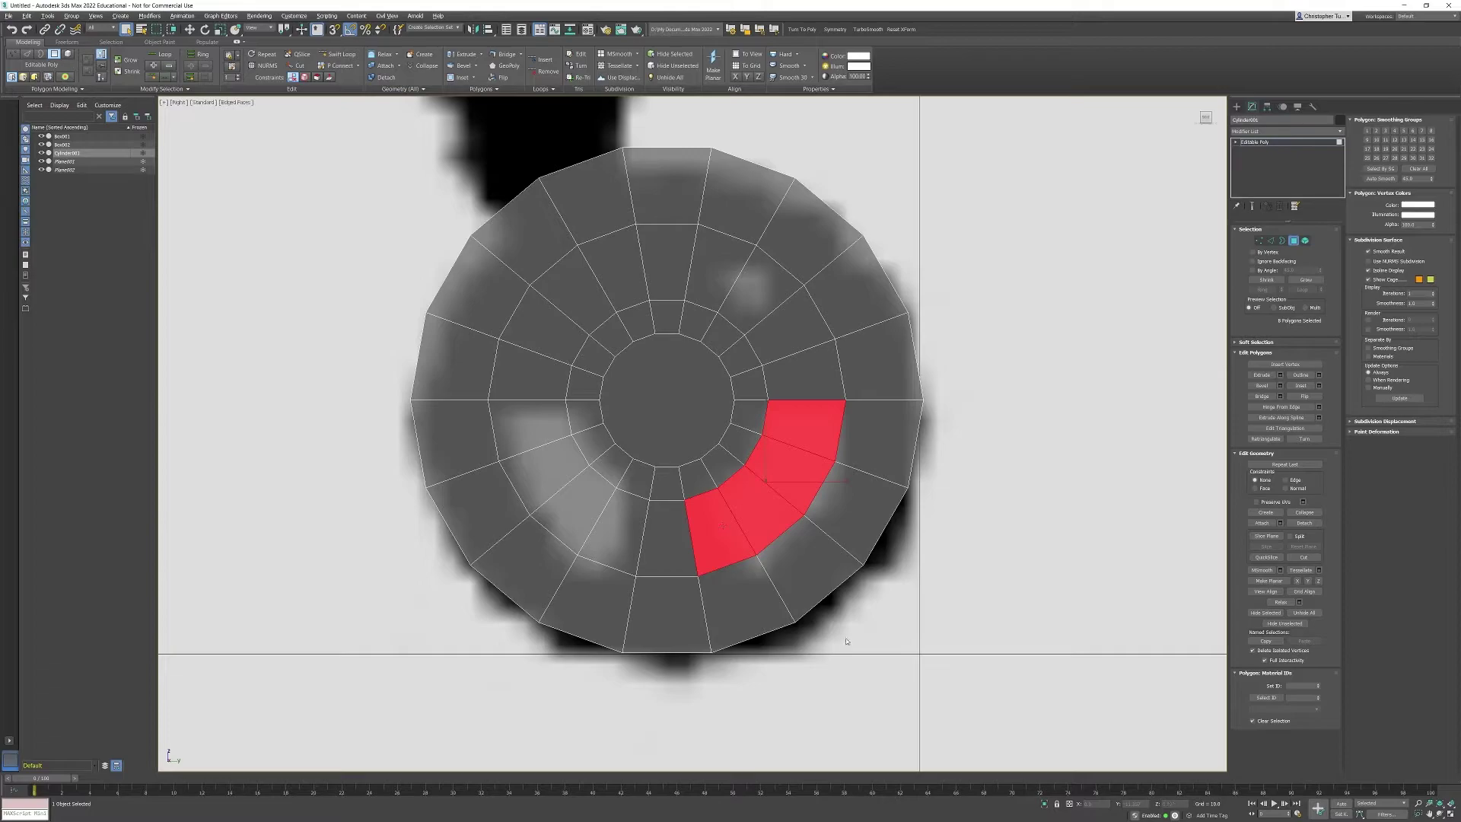
{"action": "key", "text": "Delete"}
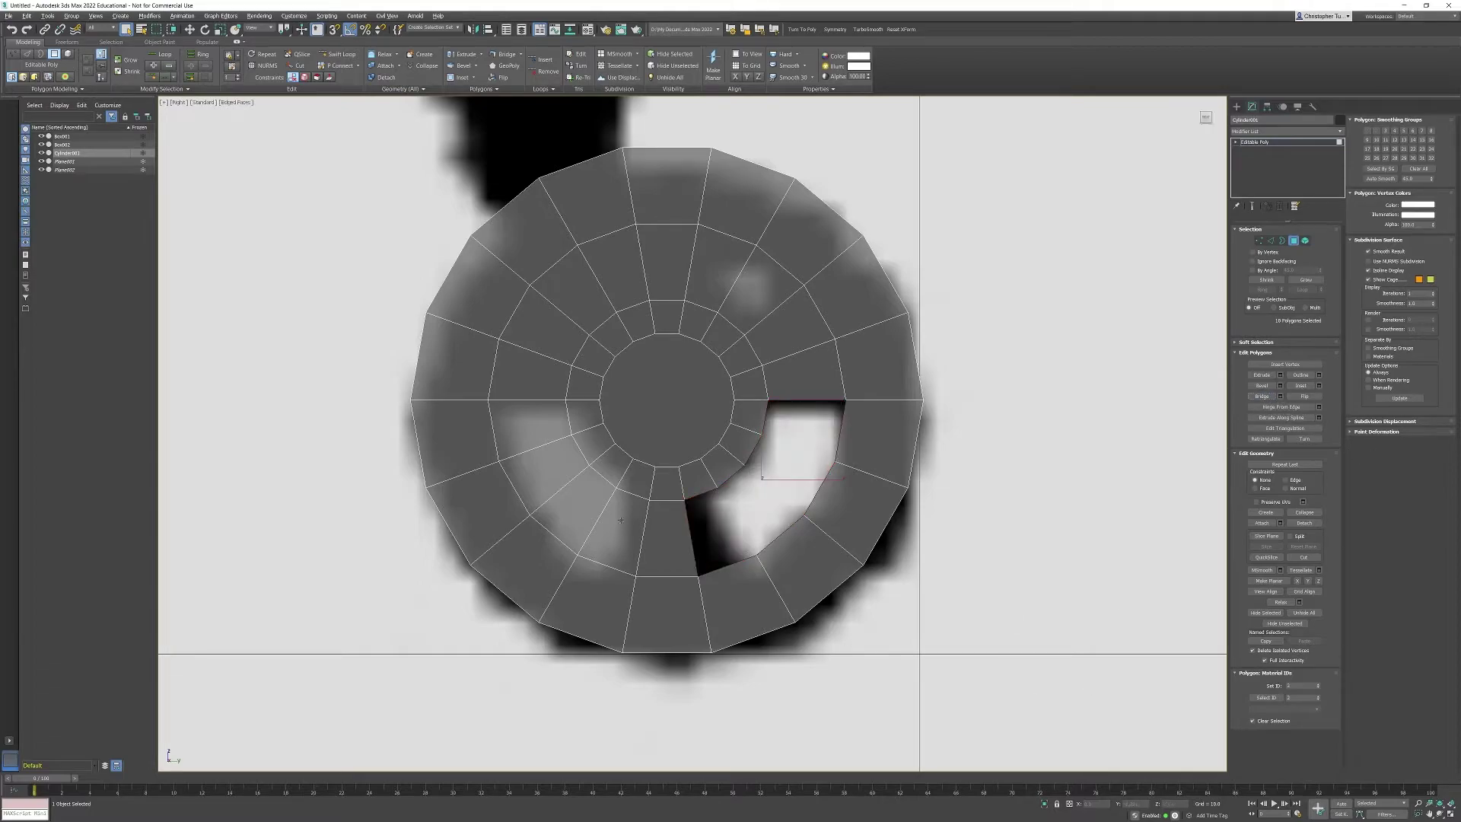
{"action": "mouse_move", "coordinate": [616, 519]}
{"action": "left_mouse_down", "text": "ctrl"}
{"action": "mouse_move", "coordinate": [576, 504]}
{"action": "mouse_move", "coordinate": [526, 440]}
{"action": "left_mouse_up", "text": "ctrl"}
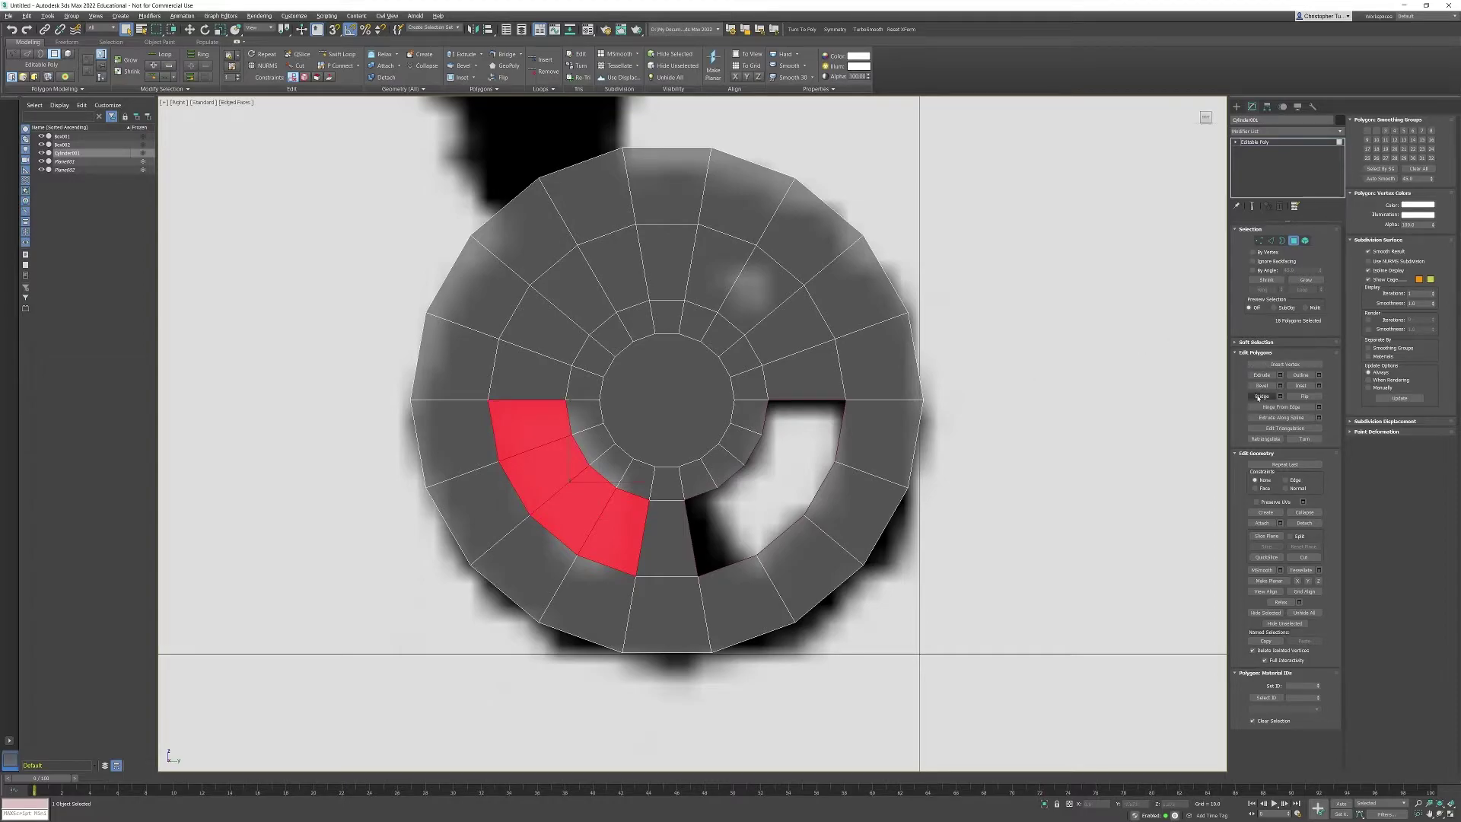
{"action": "key", "text": "Delete"}
Select four upper-left segments for a third opening, and undo everything back to before the two lower openings
{"action": "left_click", "coordinate": [560, 309]}
{"action": "left_click", "coordinate": [574, 287], "text": "ctrl"}
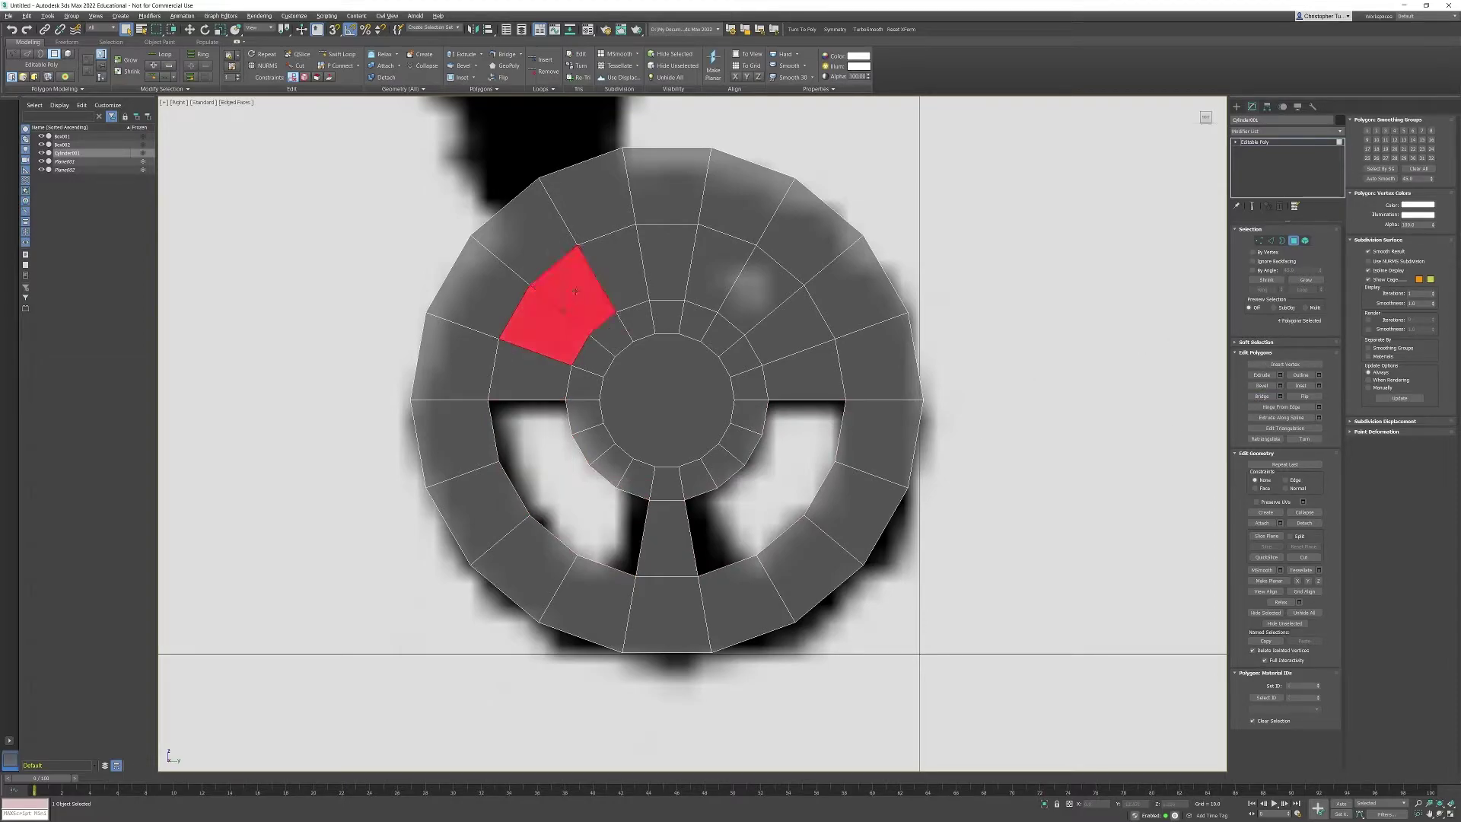
{"action": "left_click", "coordinate": [613, 263], "text": "ctrl"}
{"action": "left_click", "coordinate": [663, 263], "text": "ctrl"}
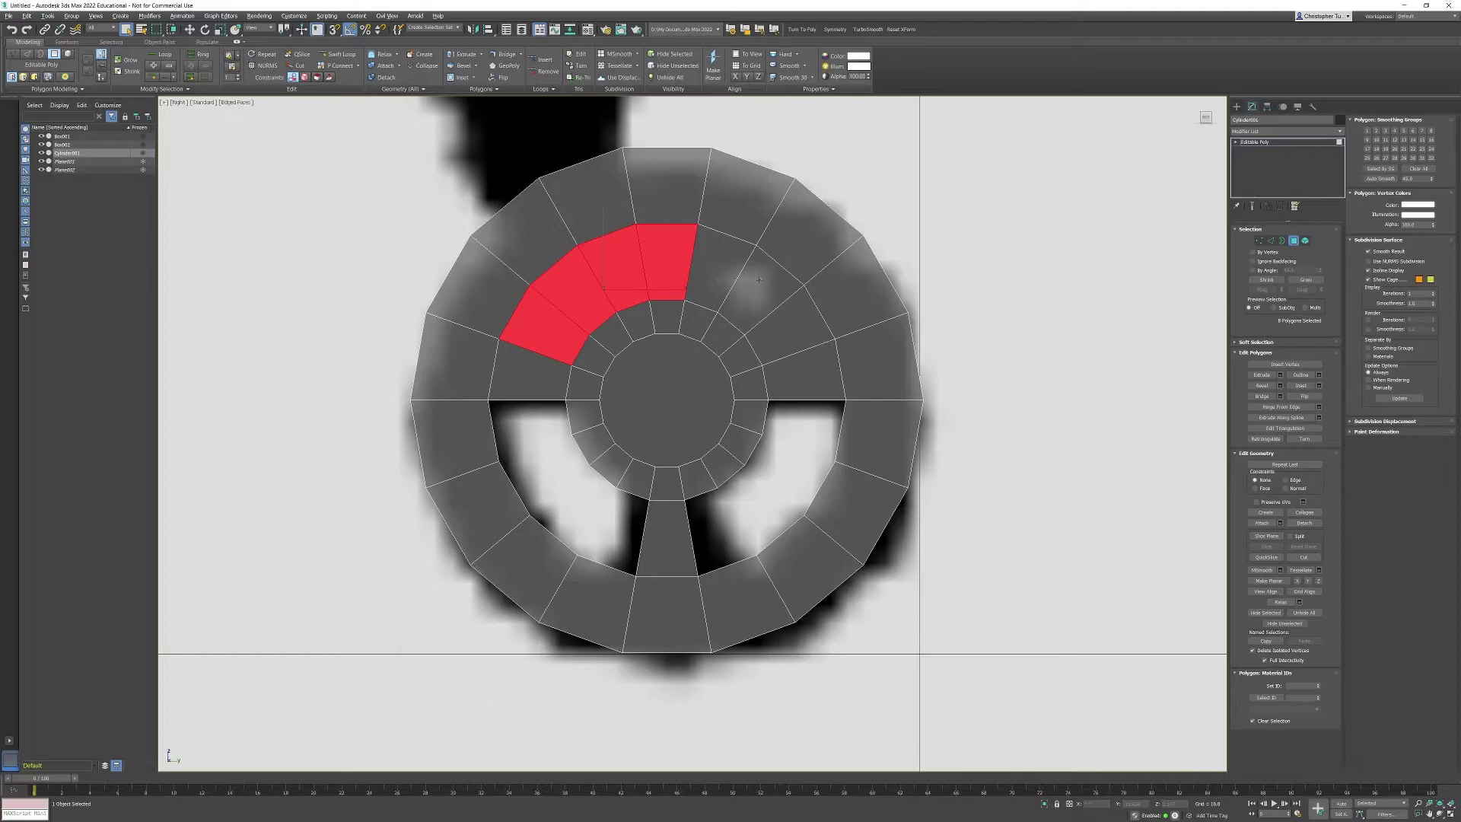
{"action": "key", "text": "ctrl+z"}
{"action": "key", "text": "ctrl+z"}
{"action": "key", "text": "ctrl+z"}
{"action": "key", "text": "ctrl+z"}
{"action": "key", "text": "ctrl+z"}
{"action": "key", "text": "ctrl+z"}
{"action": "key", "text": "ctrl+z"}
{"action": "key", "text": "ctrl+z"}
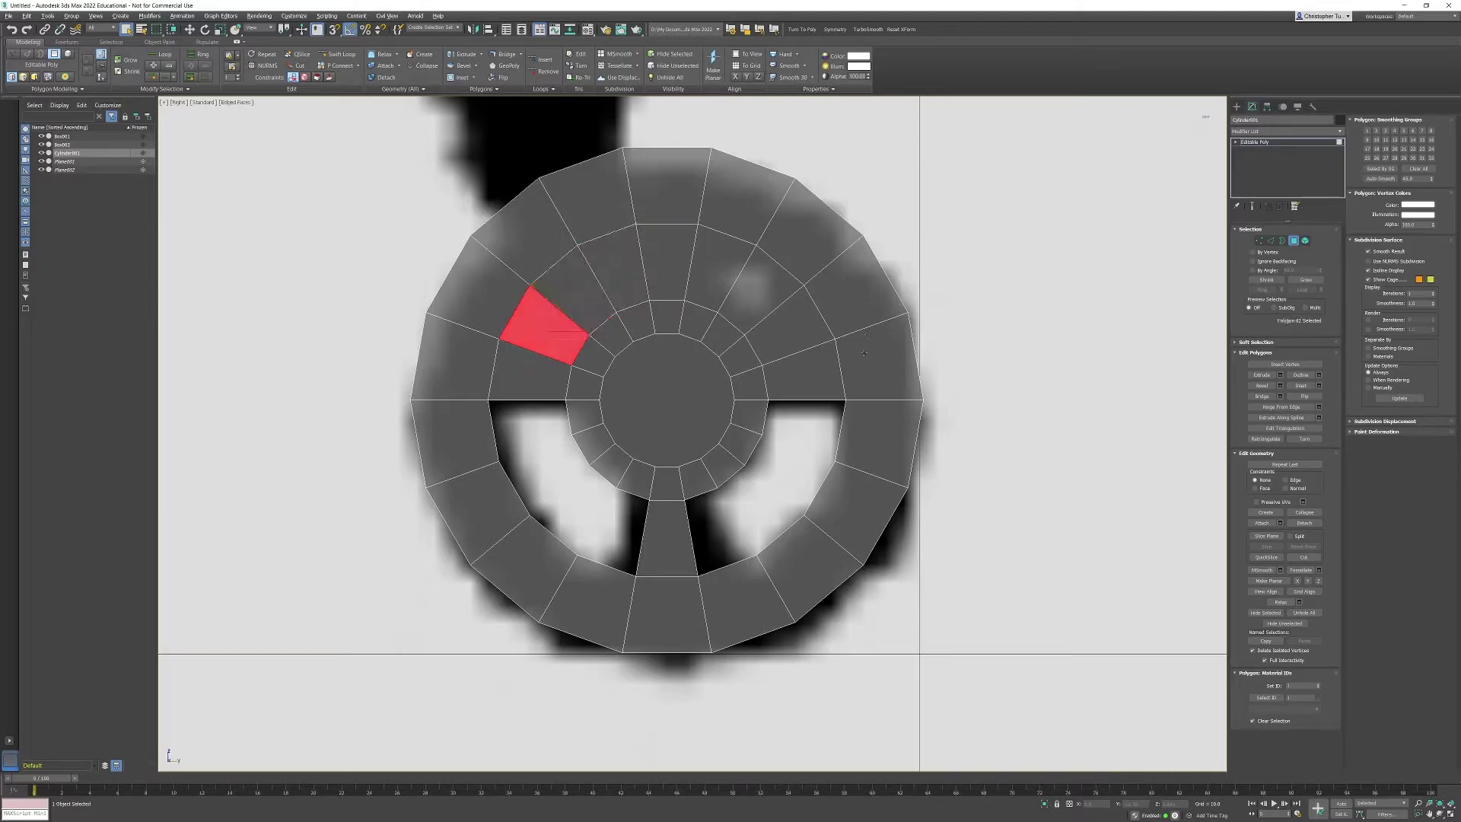
{"action": "key", "text": "ctrl+z"}
{"action": "key", "text": "ctrl+z"}
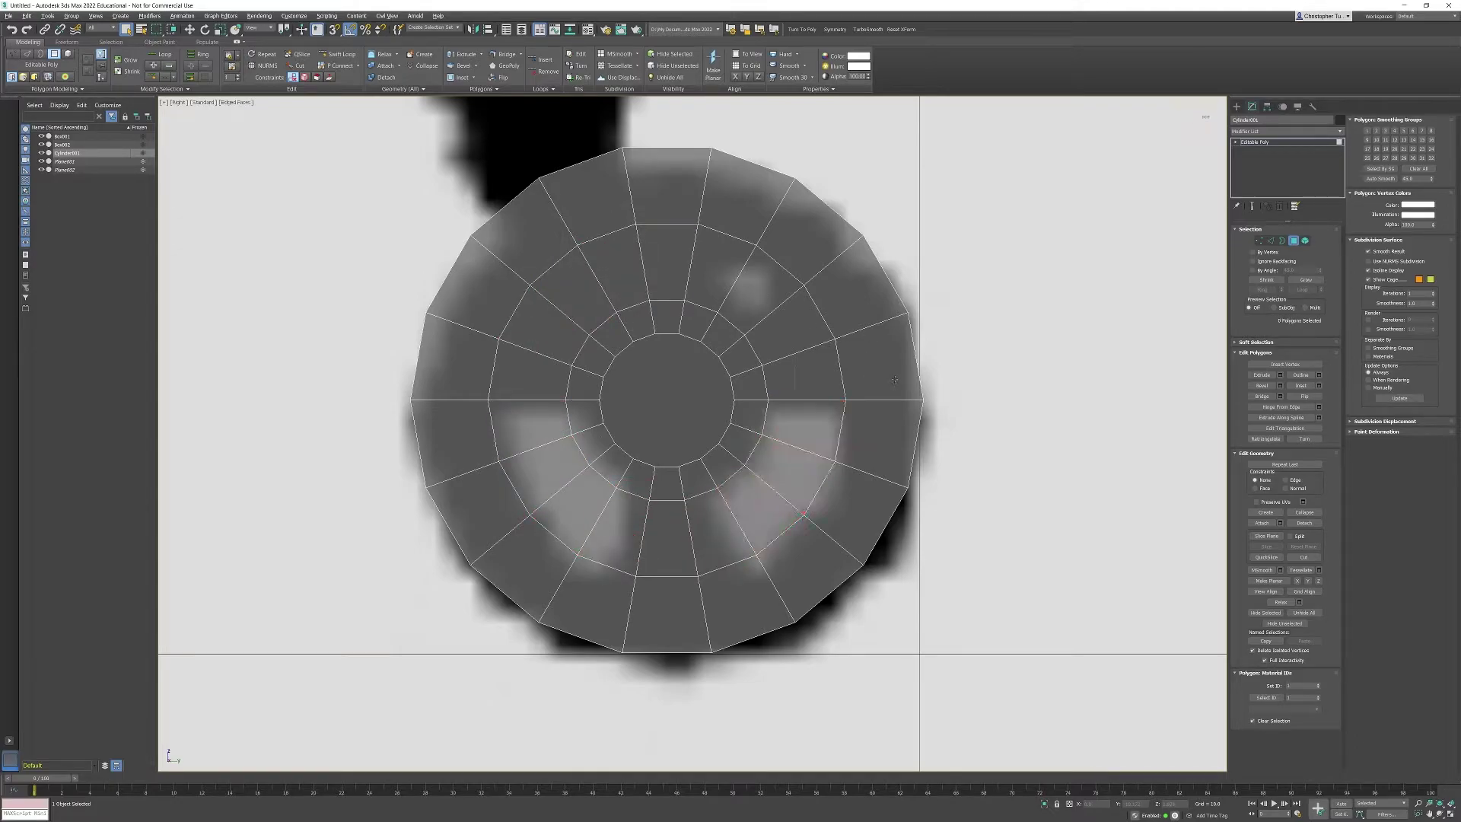
Select the middle ring's segments one by one clockwise from the wheel's right side, and discard the selection
{"action": "left_click", "coordinate": [788, 439]}
{"action": "left_click", "coordinate": [757, 537], "text": "ctrl"}
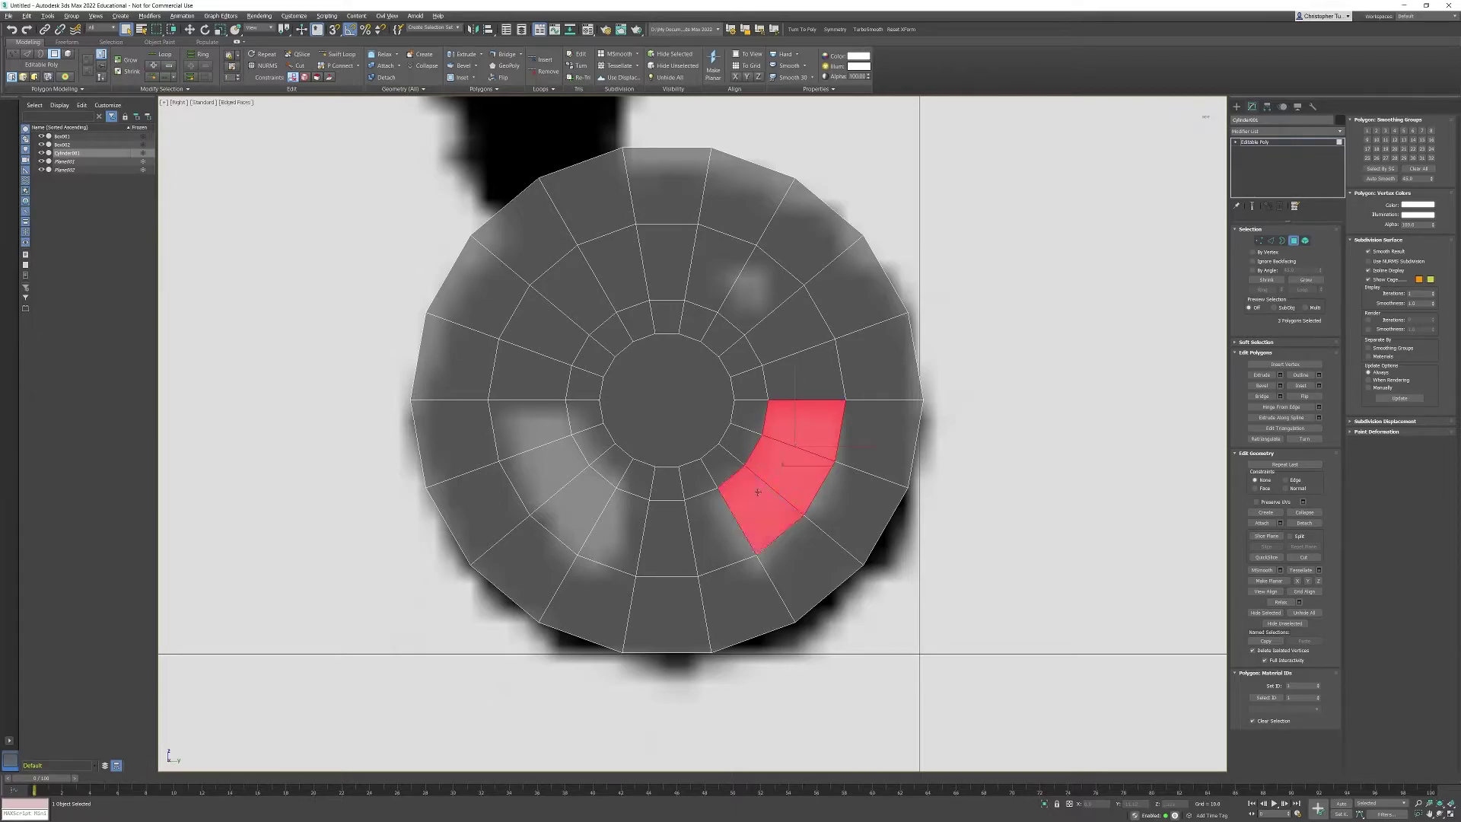
{"action": "left_click", "coordinate": [724, 545], "text": "ctrl"}
{"action": "left_click", "coordinate": [667, 536], "text": "ctrl"}
{"action": "left_click", "coordinate": [614, 525], "text": "ctrl"}
{"action": "left_click", "coordinate": [573, 506], "text": "ctrl"}
{"action": "left_click", "coordinate": [552, 488], "text": "ctrl"}
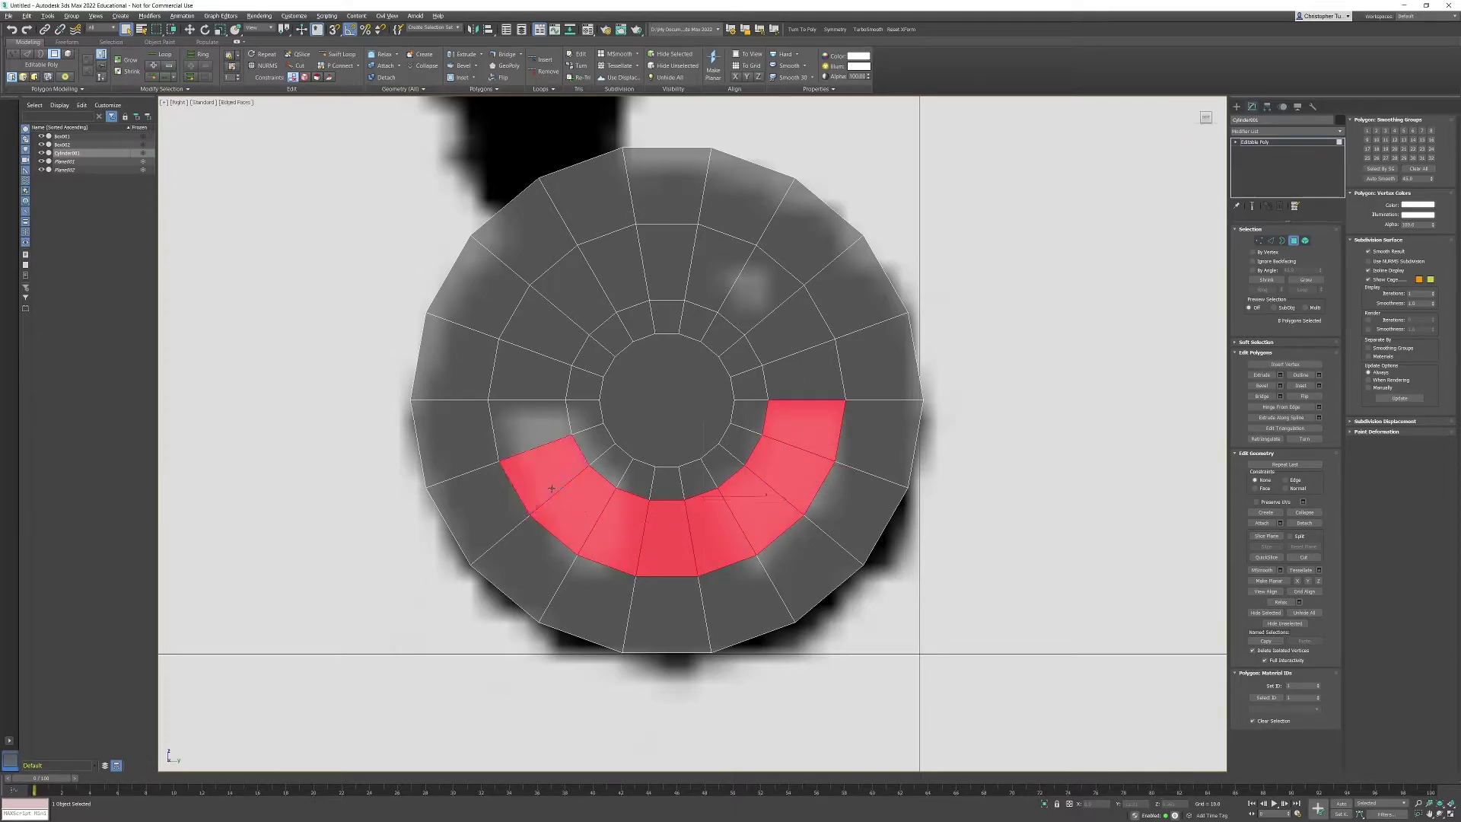
{"action": "left_click", "coordinate": [532, 428], "text": "ctrl"}
{"action": "left_click", "coordinate": [529, 370], "text": "ctrl"}
{"action": "left_click", "coordinate": [542, 324], "text": "ctrl"}
{"action": "left_click", "coordinate": [574, 289], "text": "ctrl"}
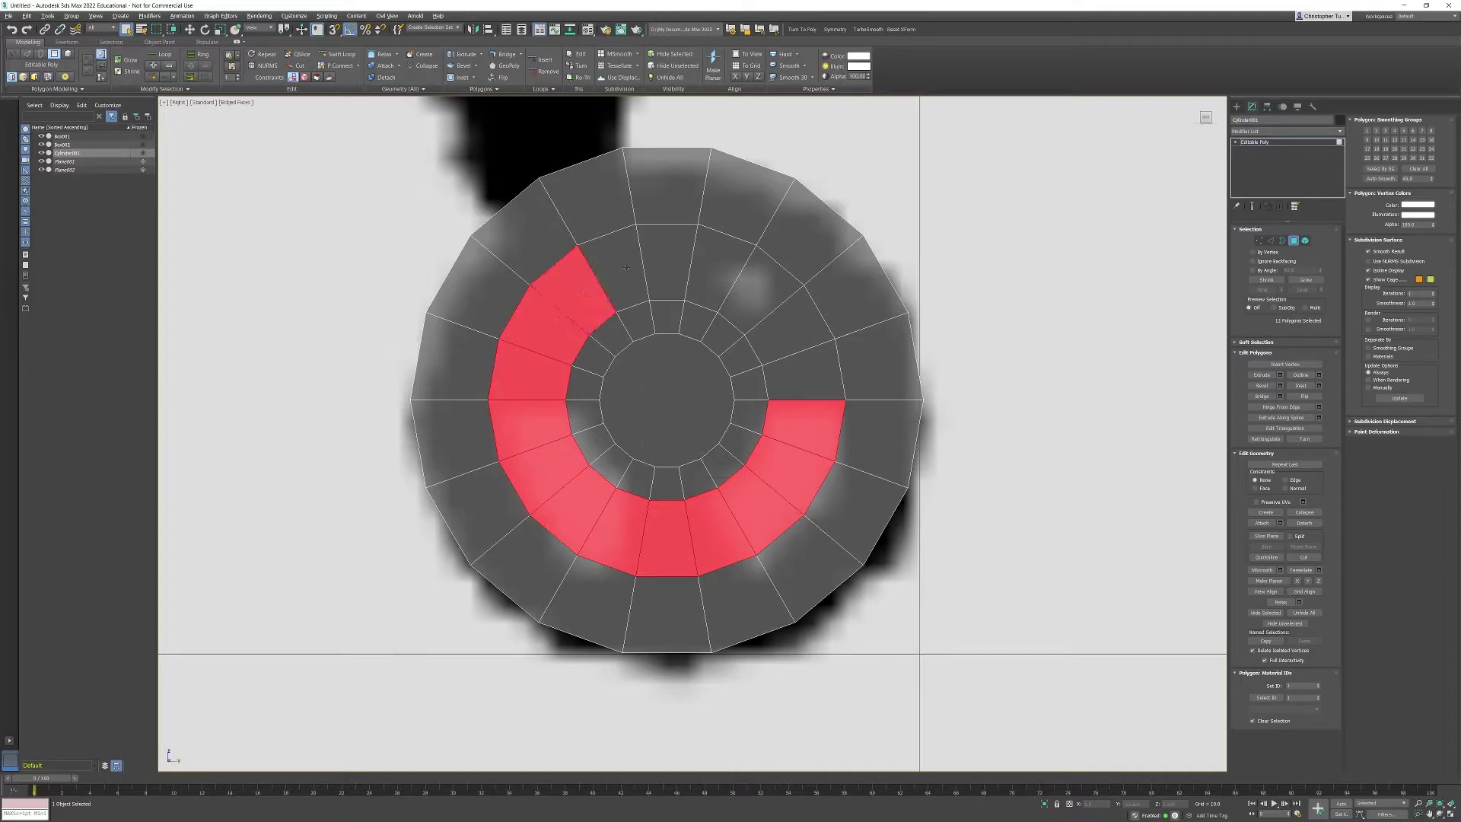
{"action": "left_click", "coordinate": [612, 266], "text": "ctrl"}
{"action": "left_click", "coordinate": [680, 270], "text": "ctrl"}
{"action": "left_click", "coordinate": [730, 257], "text": "ctrl"}
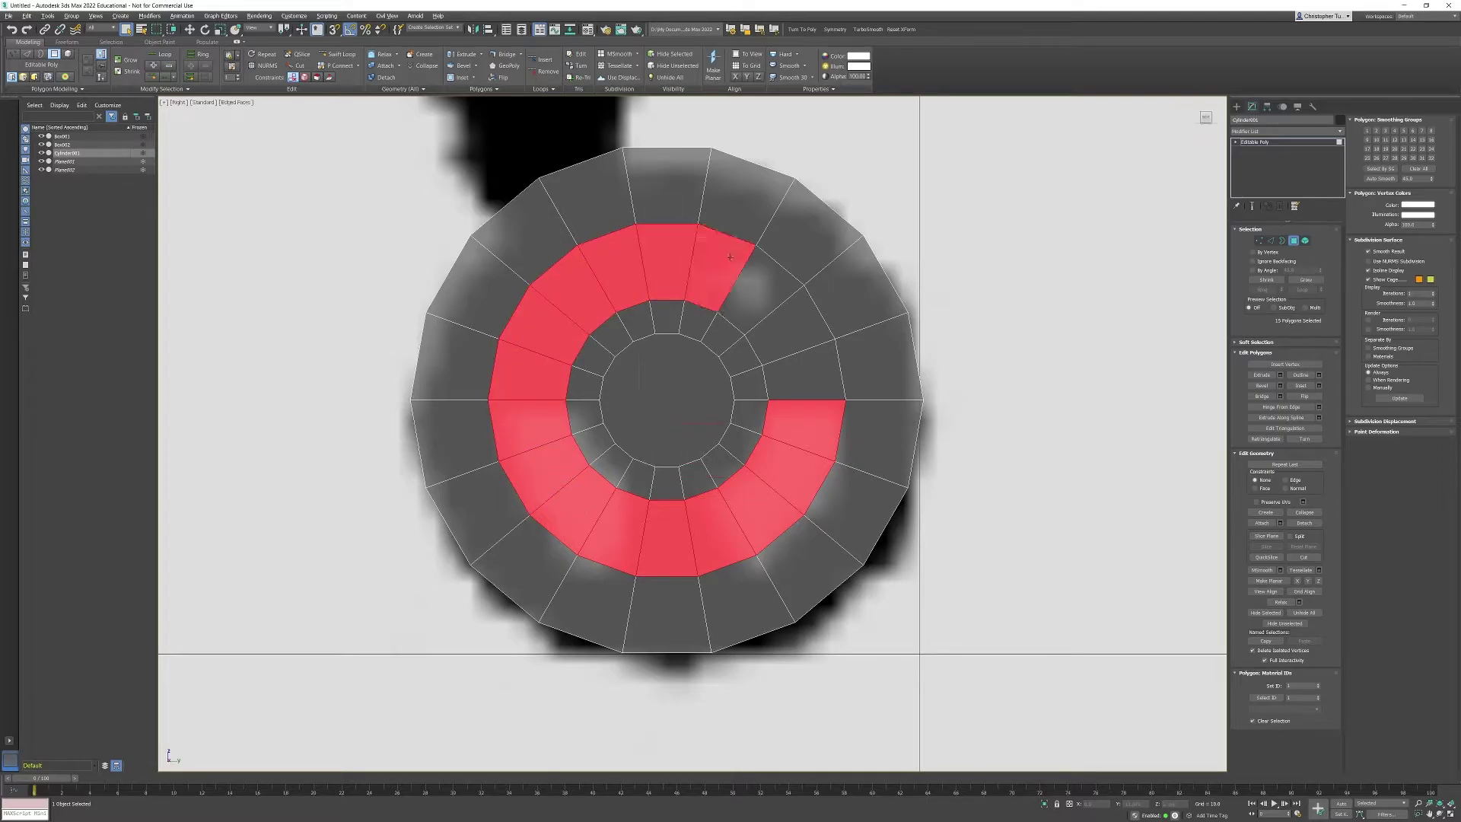
{"action": "left_click", "coordinate": [1294, 240]}
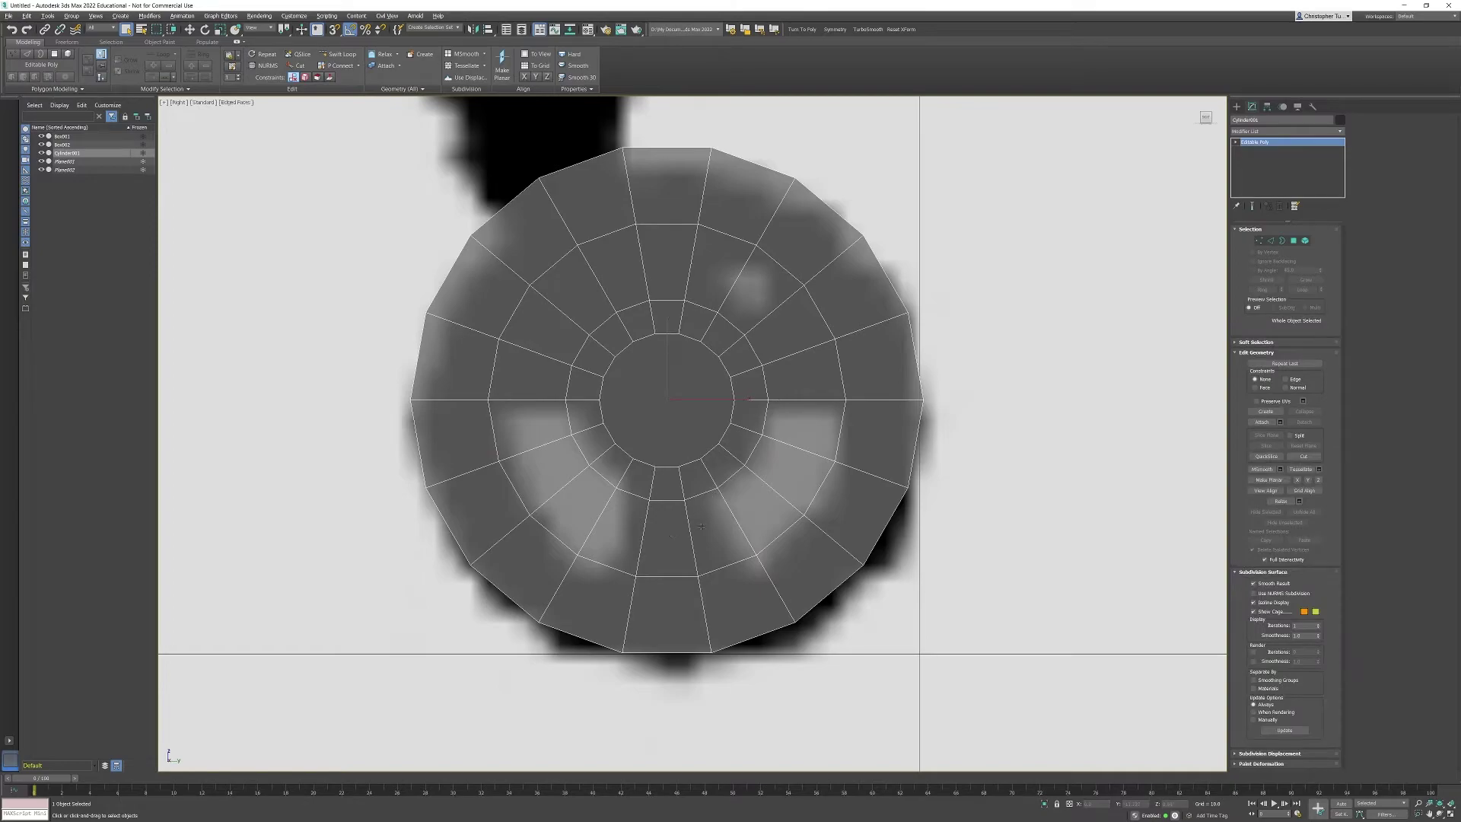
{"action": "left_click", "coordinate": [1294, 240]}
Select the wheel's entire middle ring as one polygon loop
{"action": "left_click", "coordinate": [815, 433]}
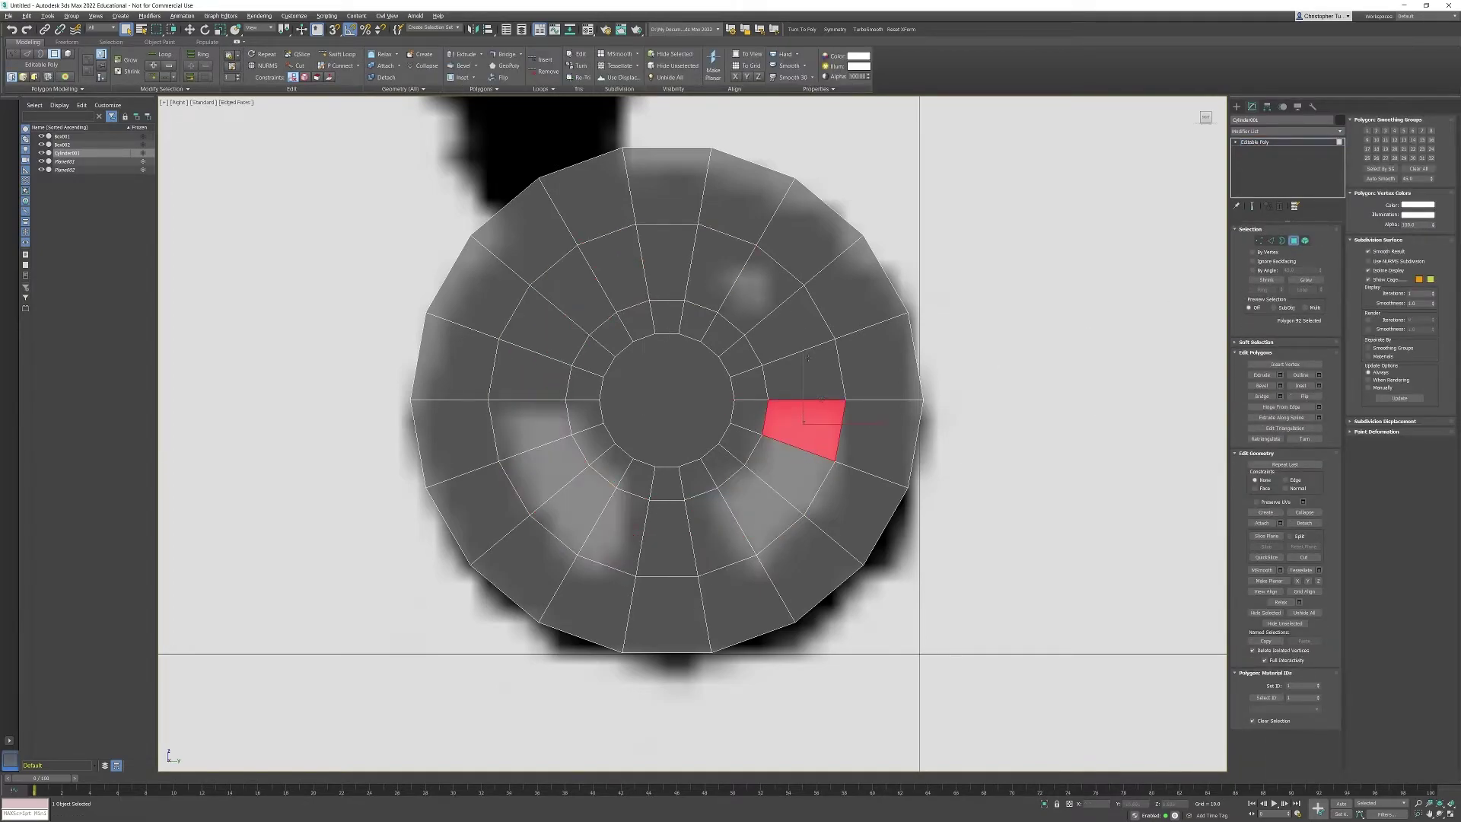
{"action": "left_click", "coordinate": [785, 374], "text": "shift"}
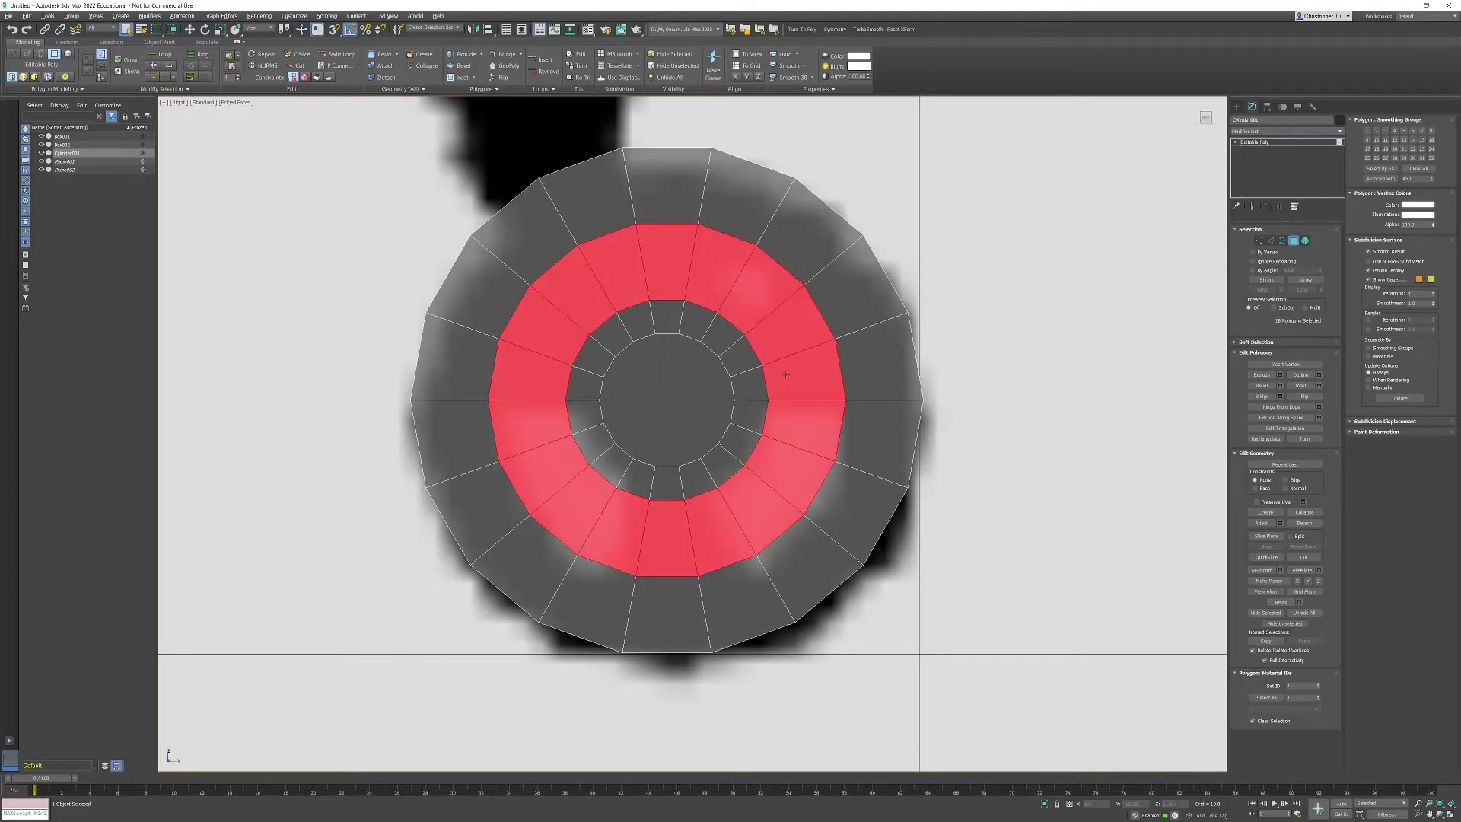
{"action": "left_click", "coordinate": [811, 477]}
Select the middle ring's segments one by one clockwise from the wheel's right side until the whole ring is selected
{"action": "left_click", "coordinate": [803, 426]}
{"action": "left_click", "coordinate": [787, 472], "text": "ctrl"}
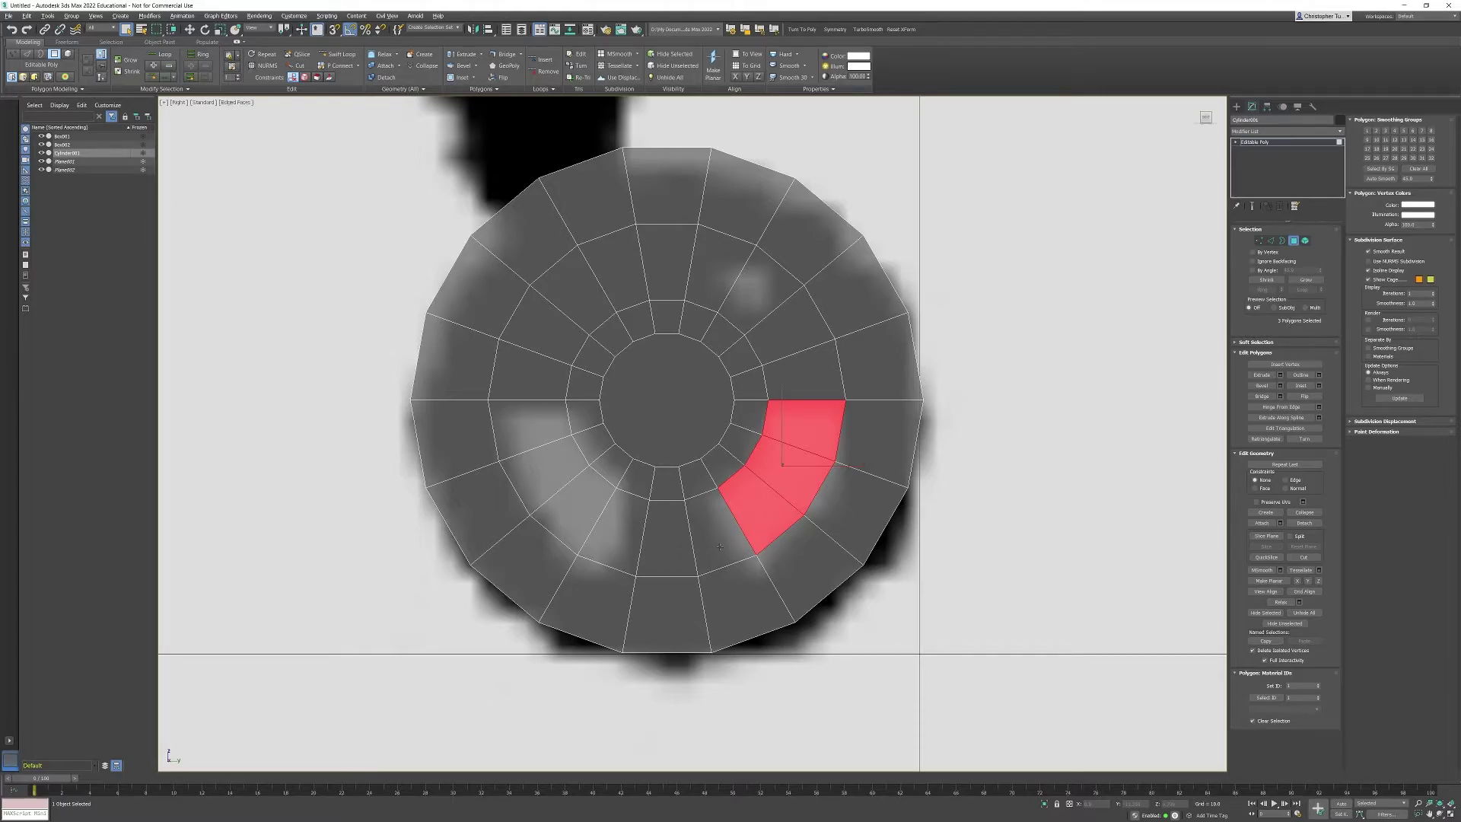
{"action": "left_click", "coordinate": [808, 388], "text": "ctrl"}
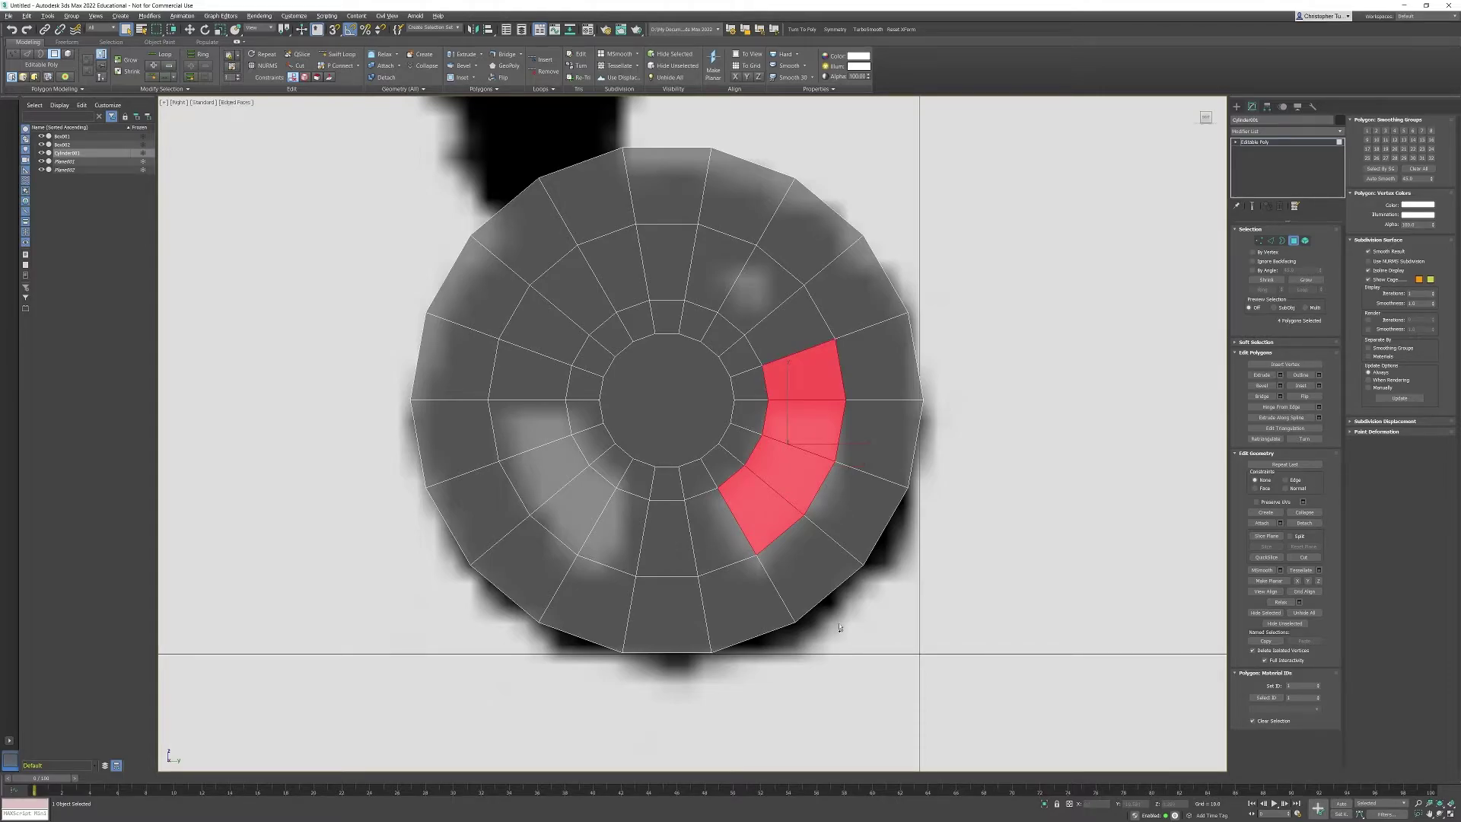
{"action": "left_click", "coordinate": [707, 546], "text": "ctrl"}
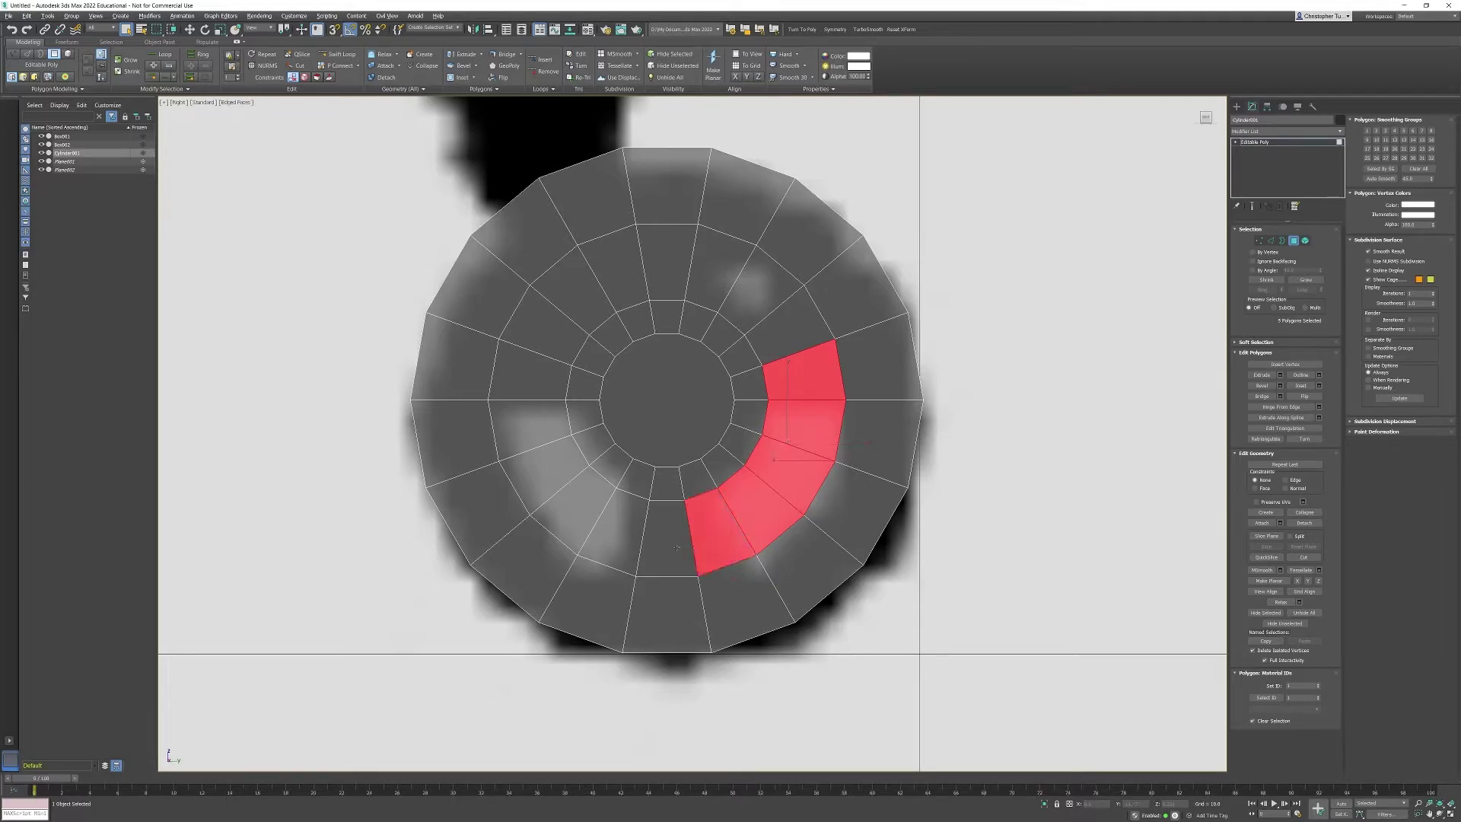
{"action": "left_click", "coordinate": [667, 538], "text": "ctrl"}
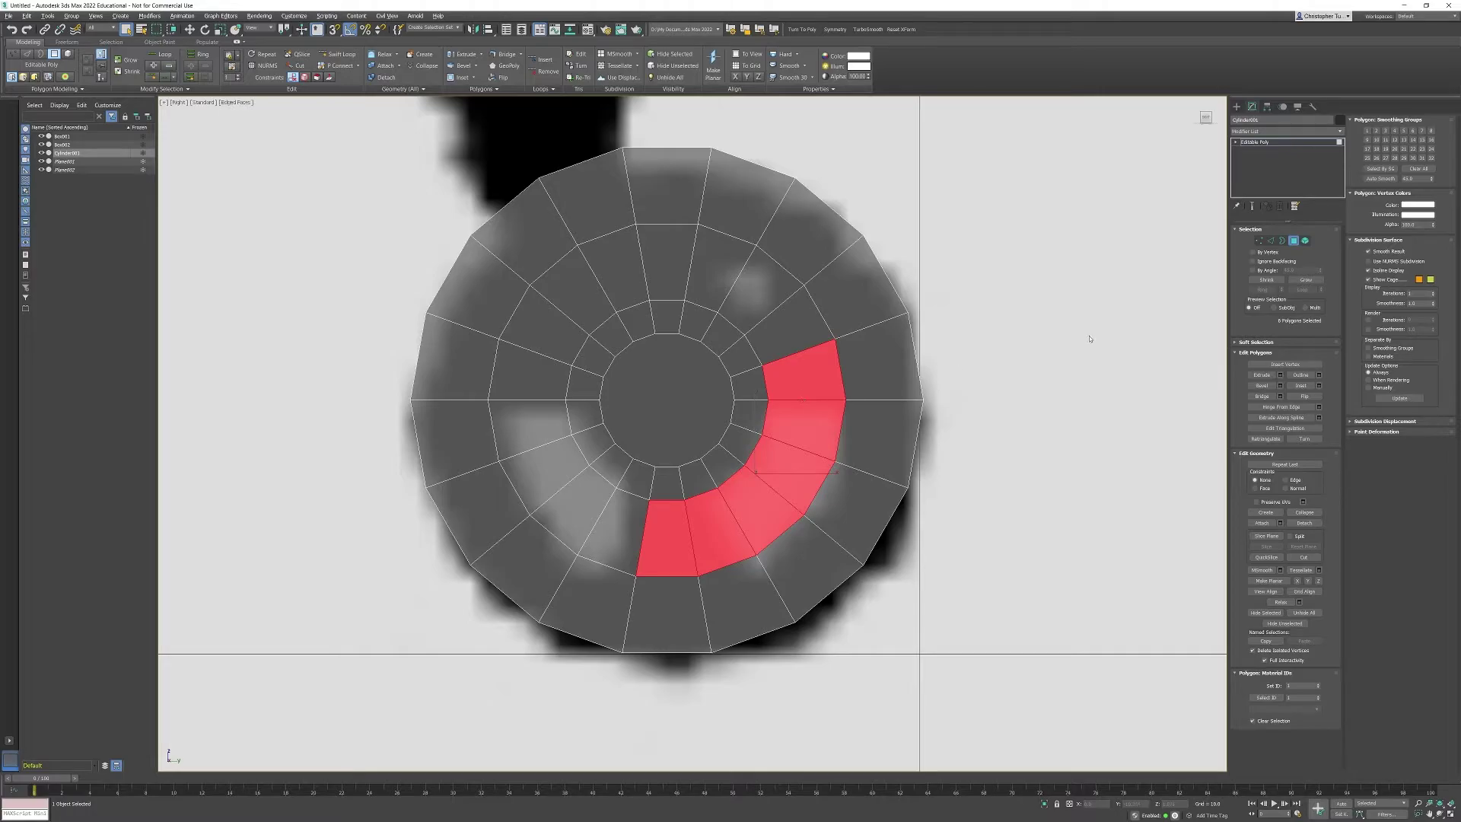
{"action": "left_click", "coordinate": [609, 527], "text": "ctrl"}
{"action": "left_click", "coordinate": [576, 503], "text": "ctrl"}
{"action": "left_click", "coordinate": [545, 468], "text": "ctrl"}
{"action": "left_click", "coordinate": [528, 425], "text": "ctrl"}
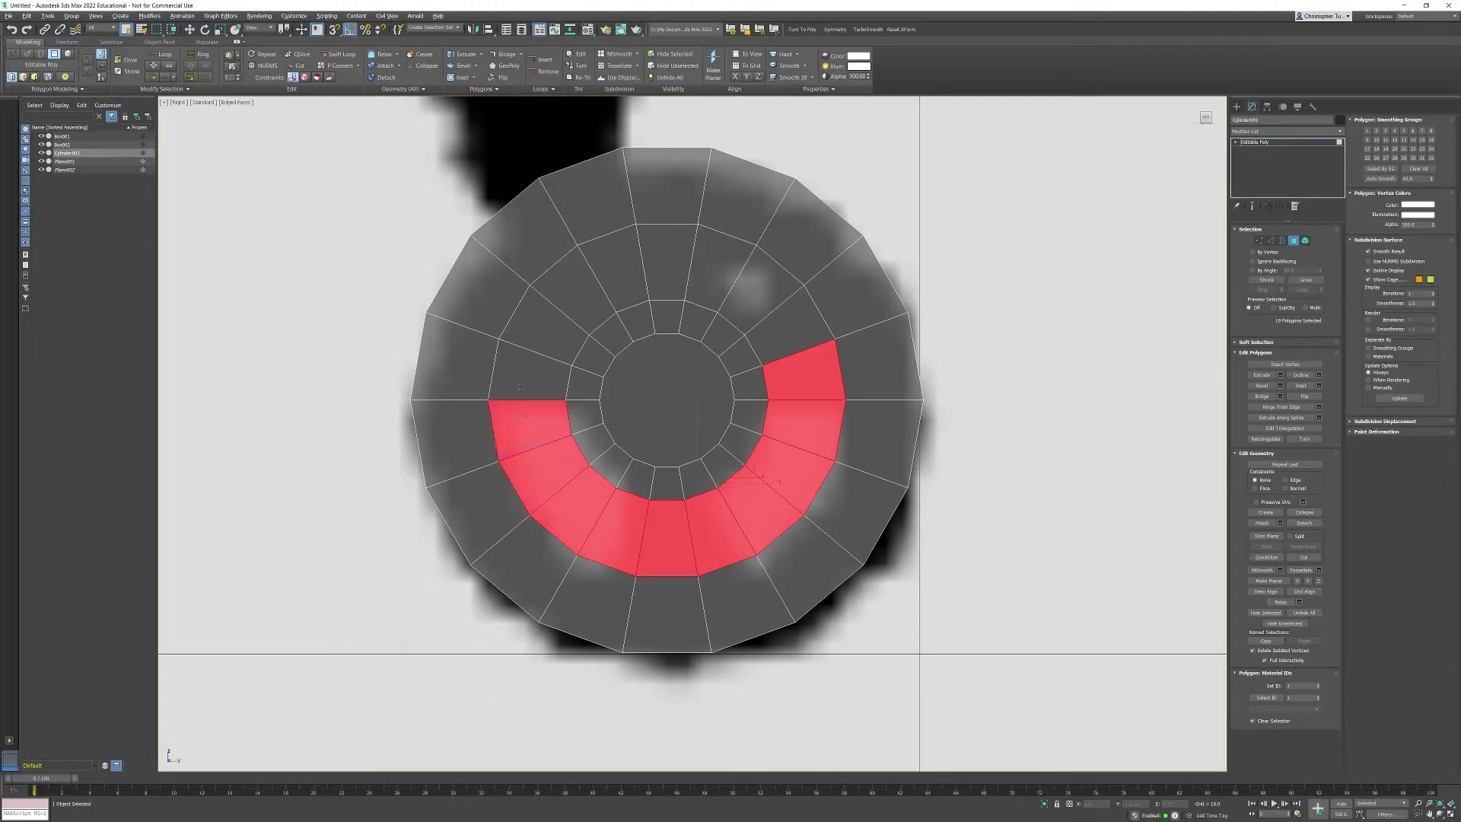
{"action": "left_click", "coordinate": [529, 369], "text": "ctrl"}
{"action": "left_click", "coordinate": [543, 324], "text": "ctrl"}
{"action": "left_click", "coordinate": [572, 288], "text": "ctrl"}
{"action": "left_click", "coordinate": [611, 264], "text": "ctrl"}
{"action": "left_click", "coordinate": [666, 259], "text": "ctrl"}
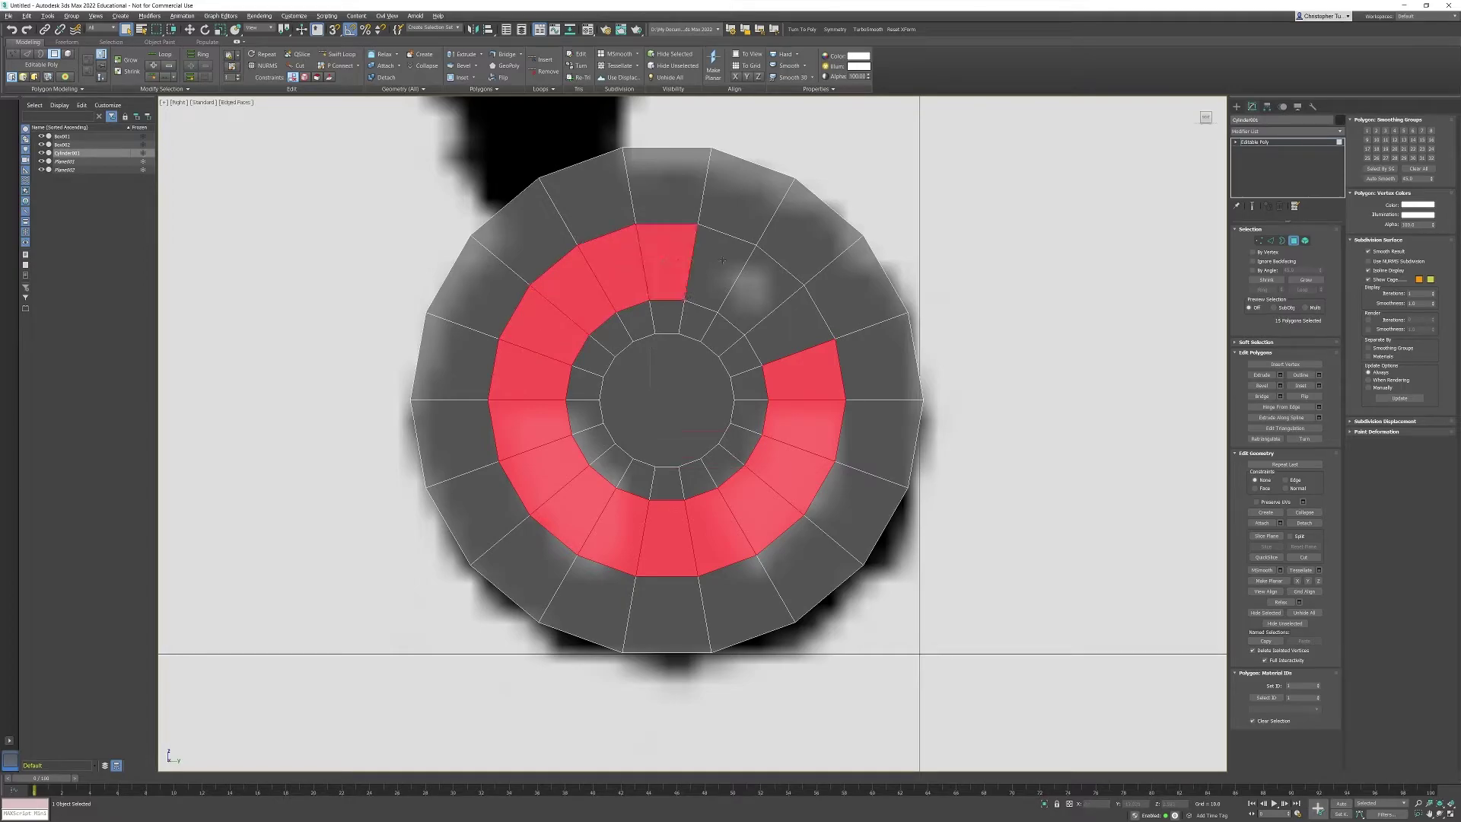
{"action": "left_click", "coordinate": [722, 261], "text": "ctrl"}
{"action": "left_click", "coordinate": [767, 298], "text": "ctrl"}
{"action": "left_click", "coordinate": [797, 346], "text": "ctrl"}
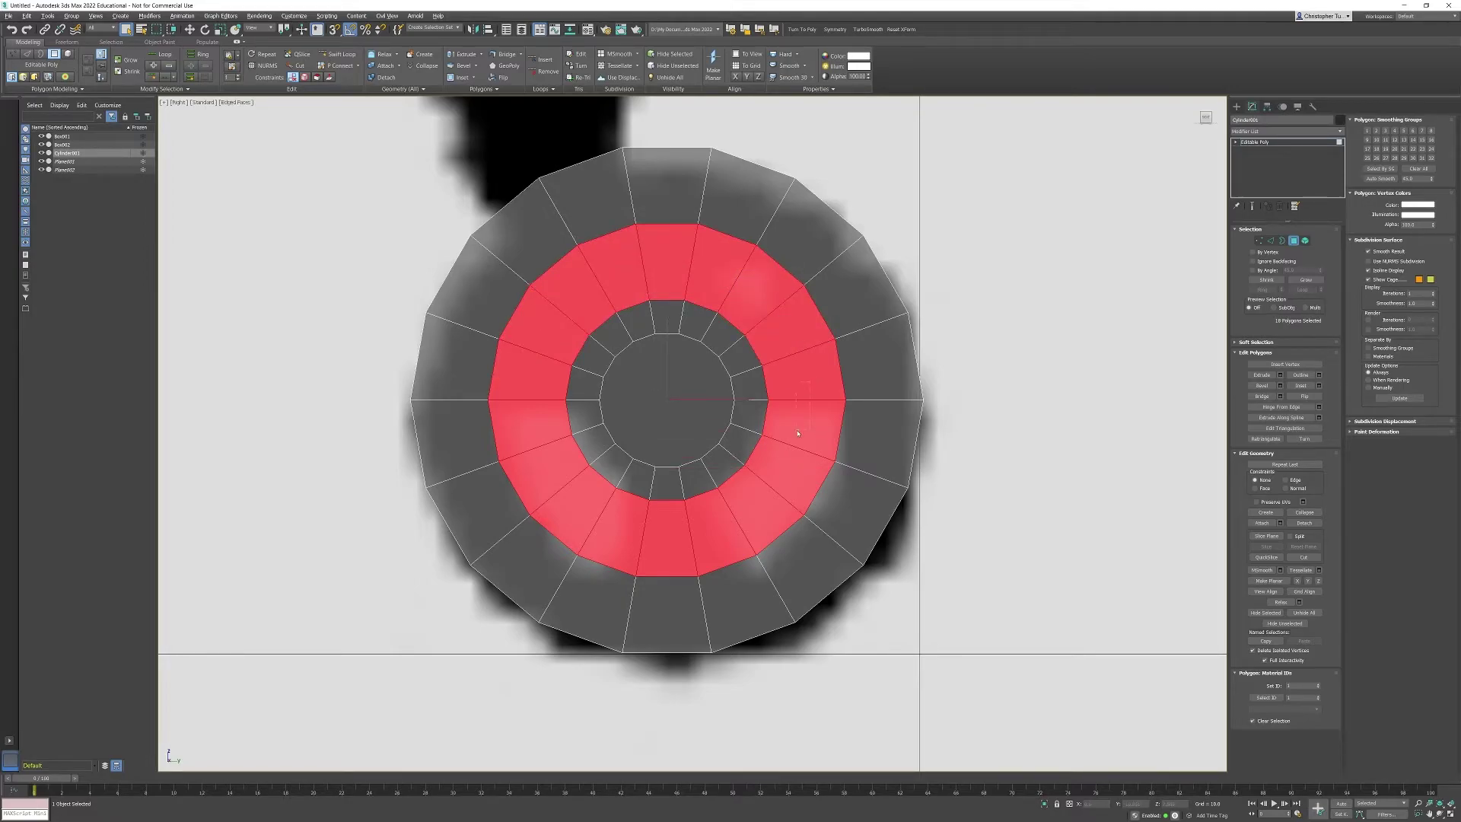
Bridge four-segment openings through the middle ring at the right, lower left and top, leaving a two-segment spoke between each pair
{"action": "left_click_drag", "start_coordinate": [798, 432], "coordinate": [761, 517]}
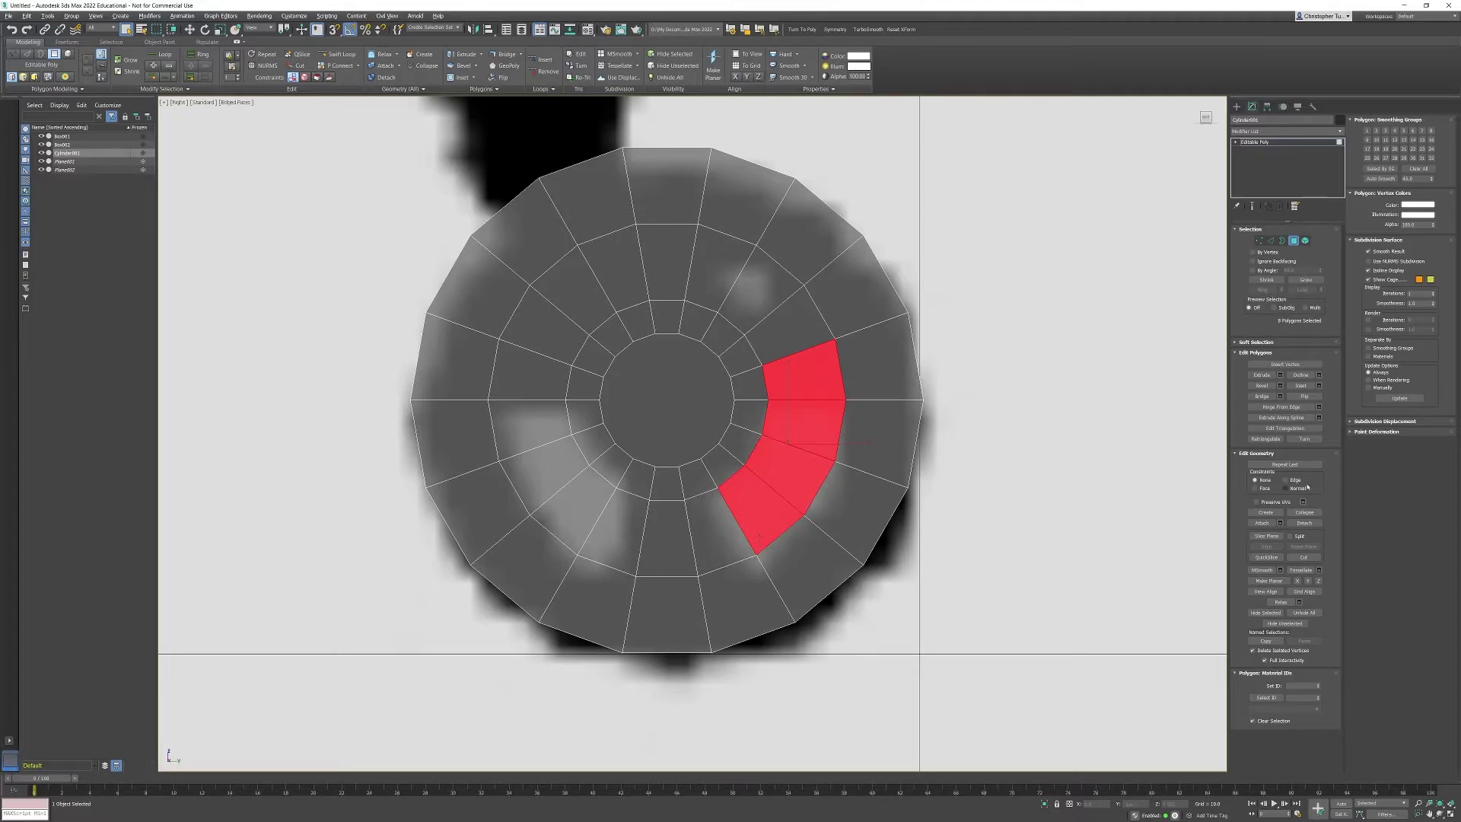
{"action": "left_click", "coordinate": [1262, 396]}
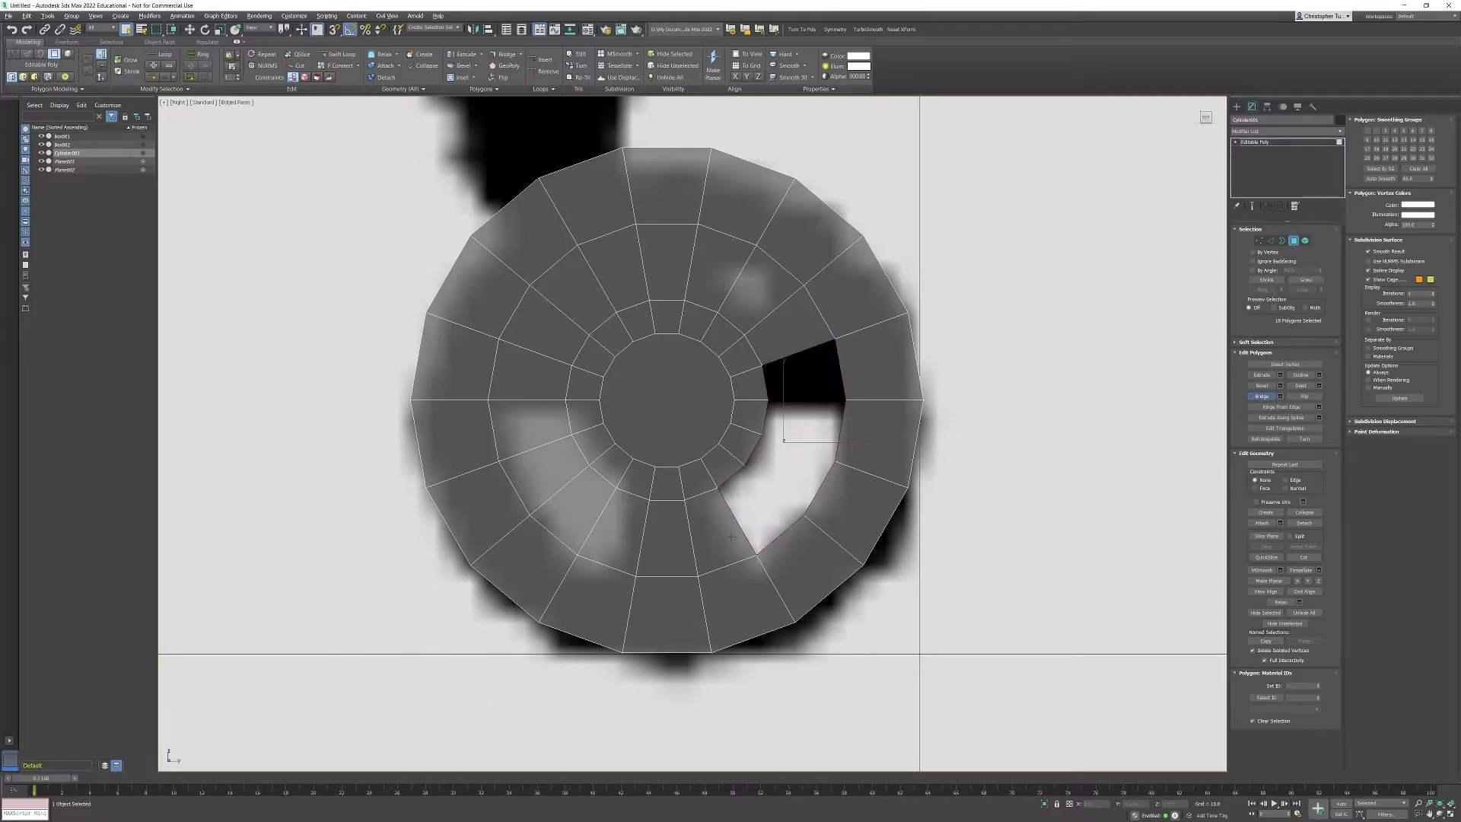
{"action": "left_click", "coordinate": [608, 524], "text": "ctrl"}
{"action": "left_click", "coordinate": [578, 516], "text": "ctrl"}
{"action": "left_click_drag", "start_coordinate": [531, 436], "coordinate": [537, 474], "text": "ctrl"}
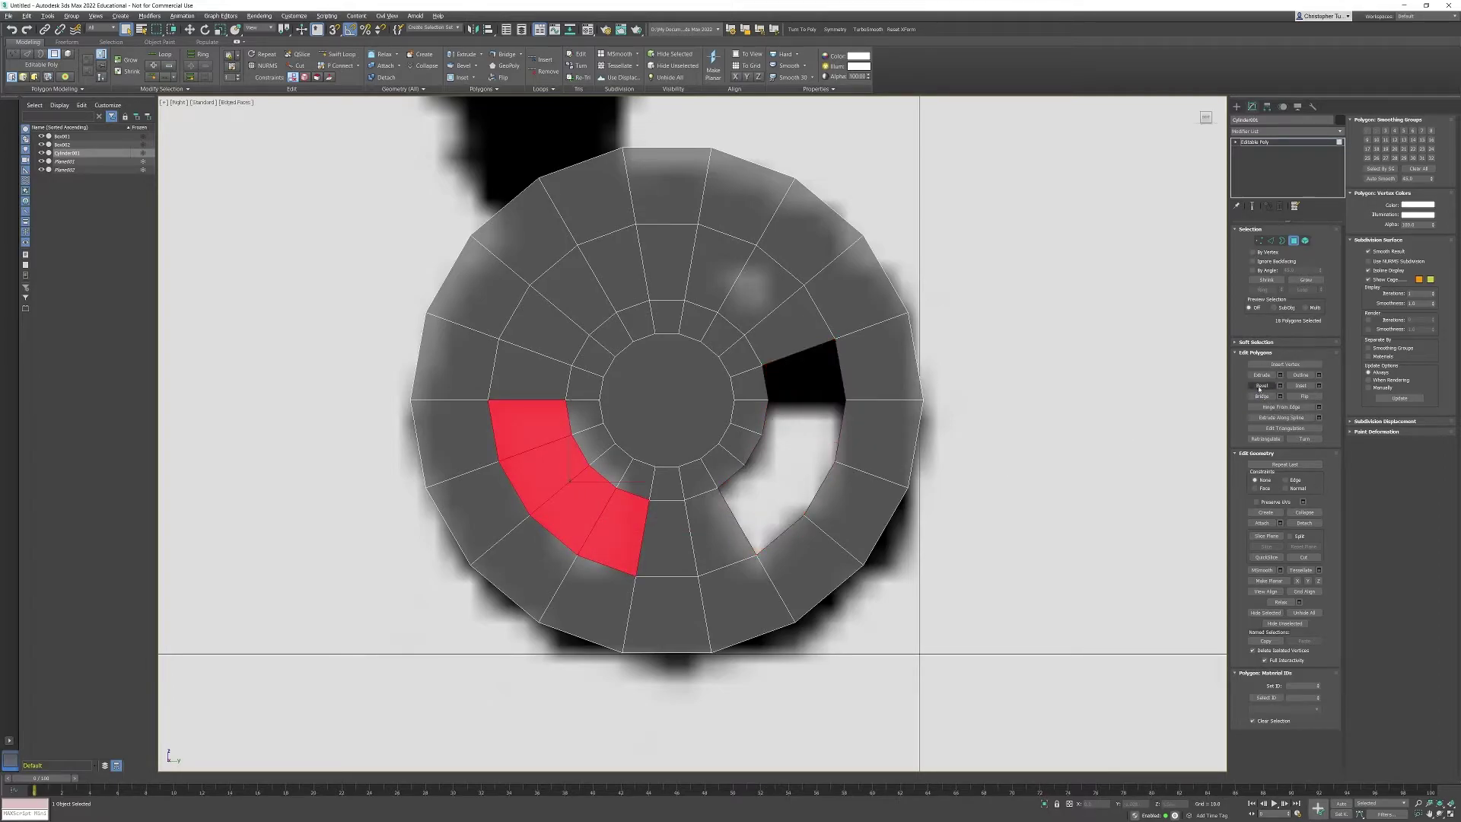
{"action": "left_click", "coordinate": [1261, 395]}
{"action": "left_click", "coordinate": [582, 297], "text": "ctrl"}
{"action": "left_click_drag", "start_coordinate": [635, 279], "coordinate": [712, 270], "text": "ctrl"}
{"action": "left_click", "coordinate": [1261, 396]}
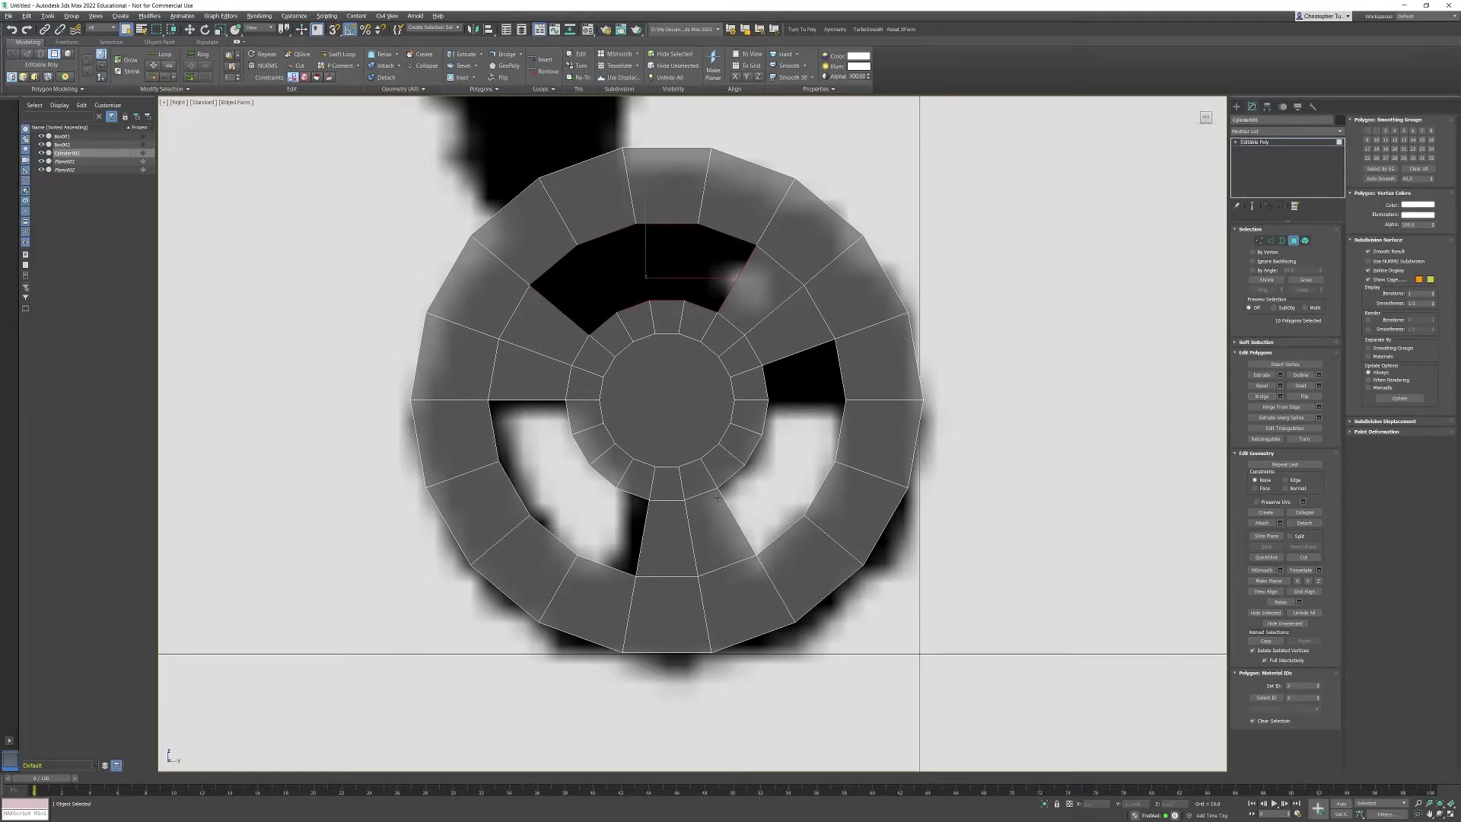
Chamfer the edge loop around the outer rim of the wheel's front face
{"action": "key", "text": "alt+w"}
{"action": "key", "text": "alt+w"}
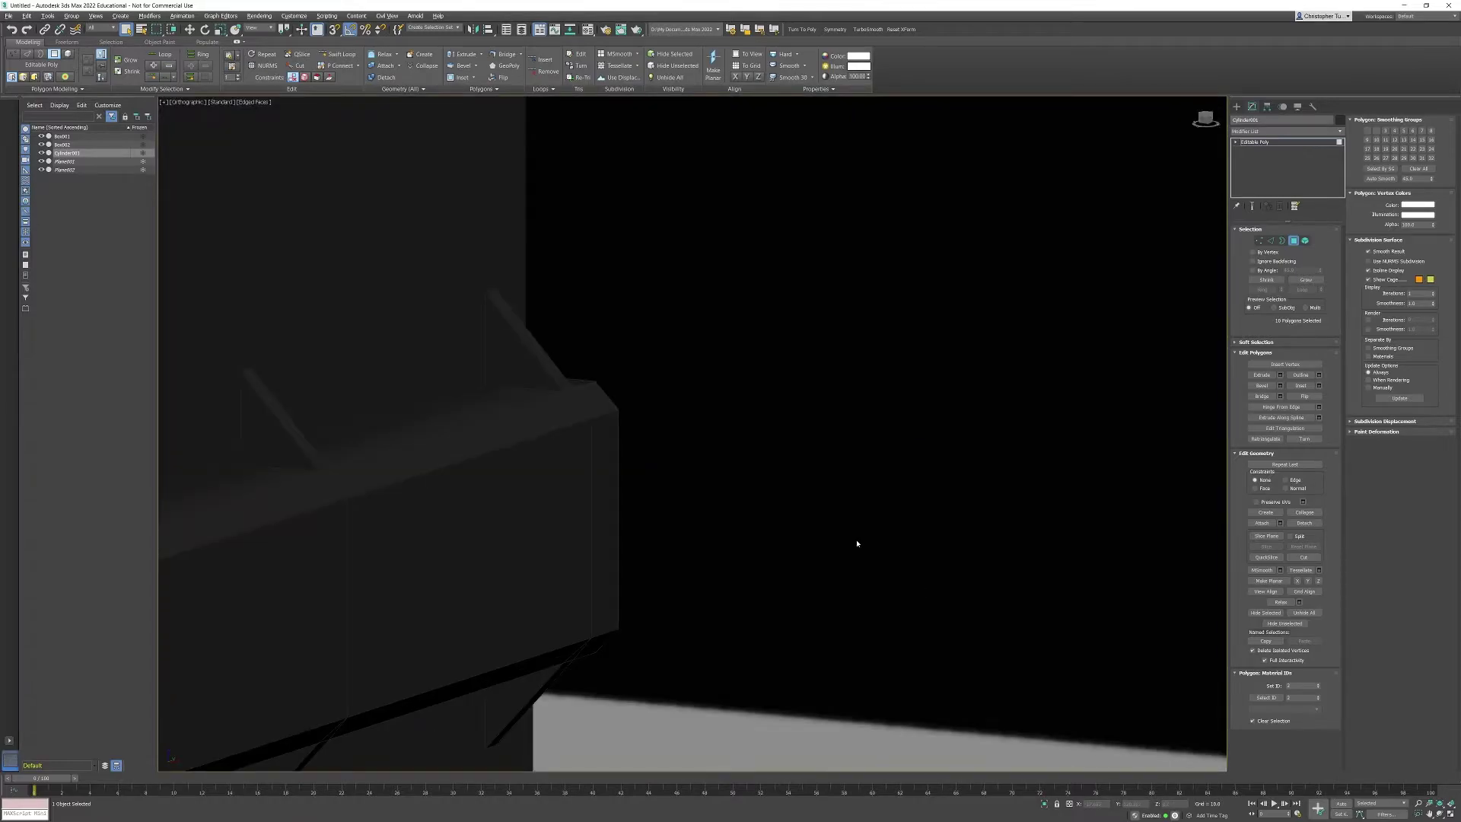
{"action": "key", "text": "p"}
{"action": "key", "text": "z"}
{"action": "scroll", "coordinate": [853, 547], "scroll_direction": "down", "scroll_amount": 10}
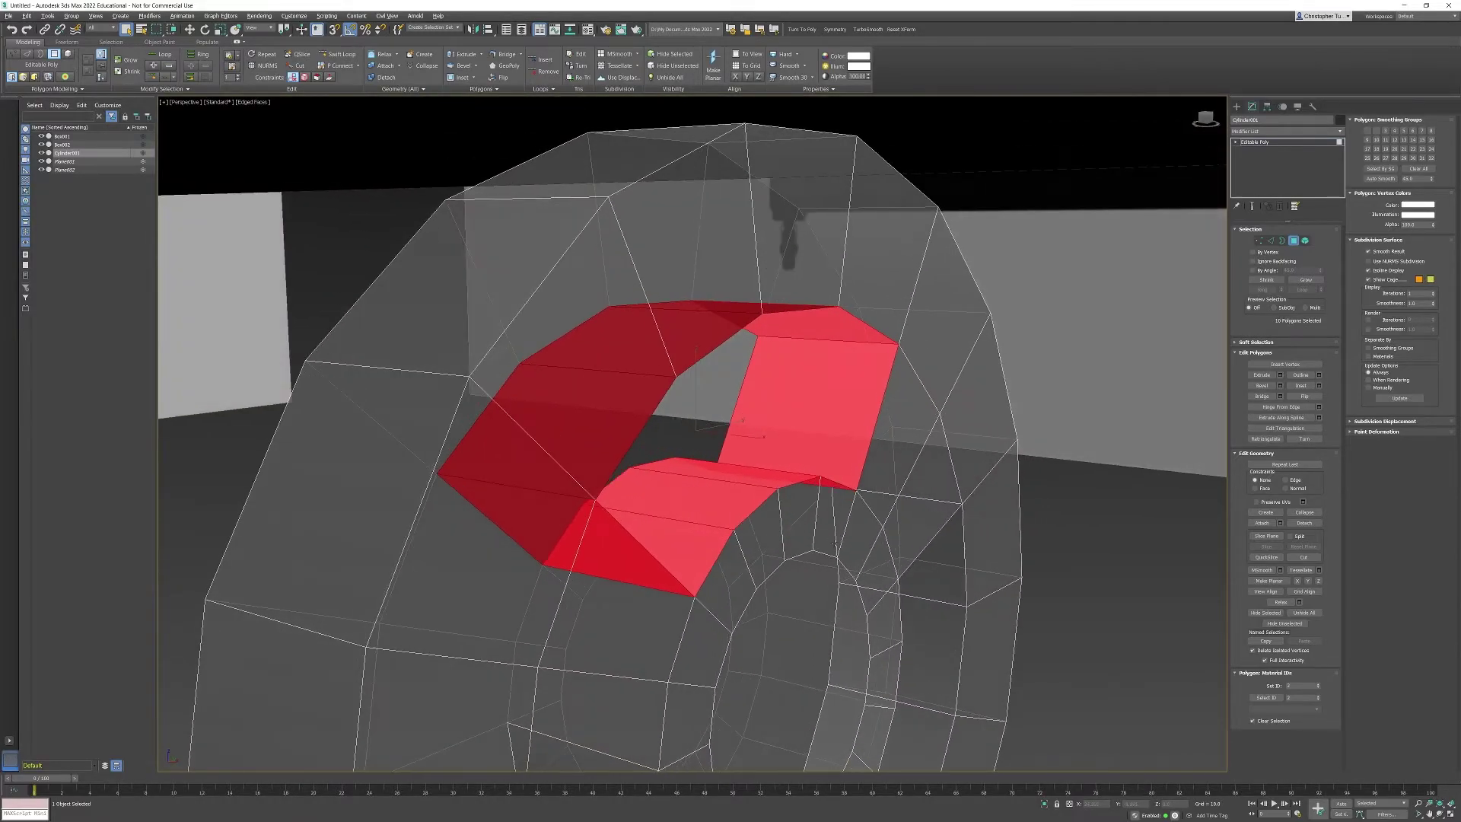
{"action": "key", "text": "alt+x"}
{"action": "middle_click_drag", "start_coordinate": [772, 429], "coordinate": [914, 441], "text": "alt"}
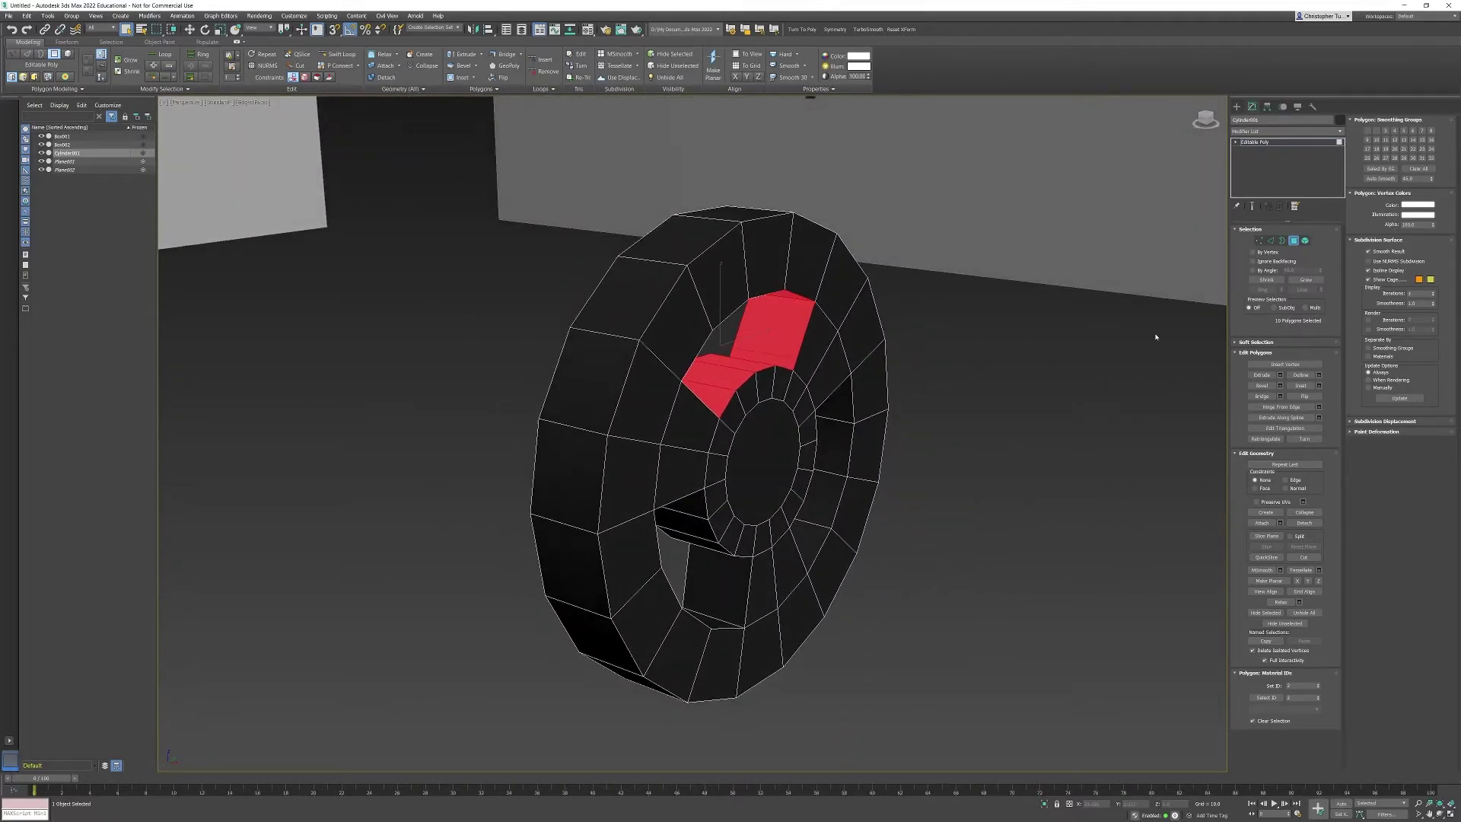
{"action": "left_click", "coordinate": [1271, 240]}
{"action": "double_click", "coordinate": [765, 216]}
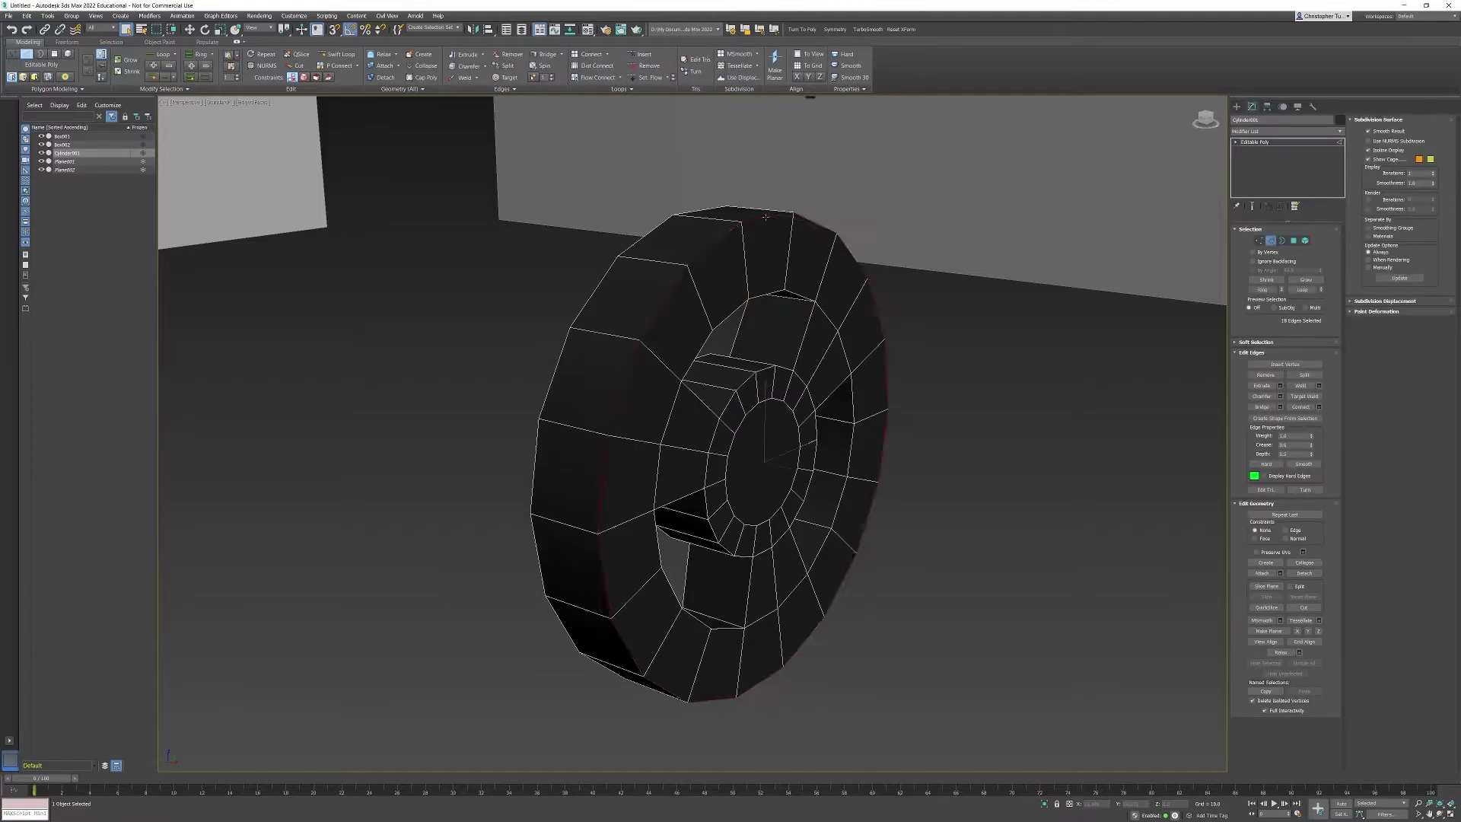
{"action": "left_click", "coordinate": [1280, 396]}
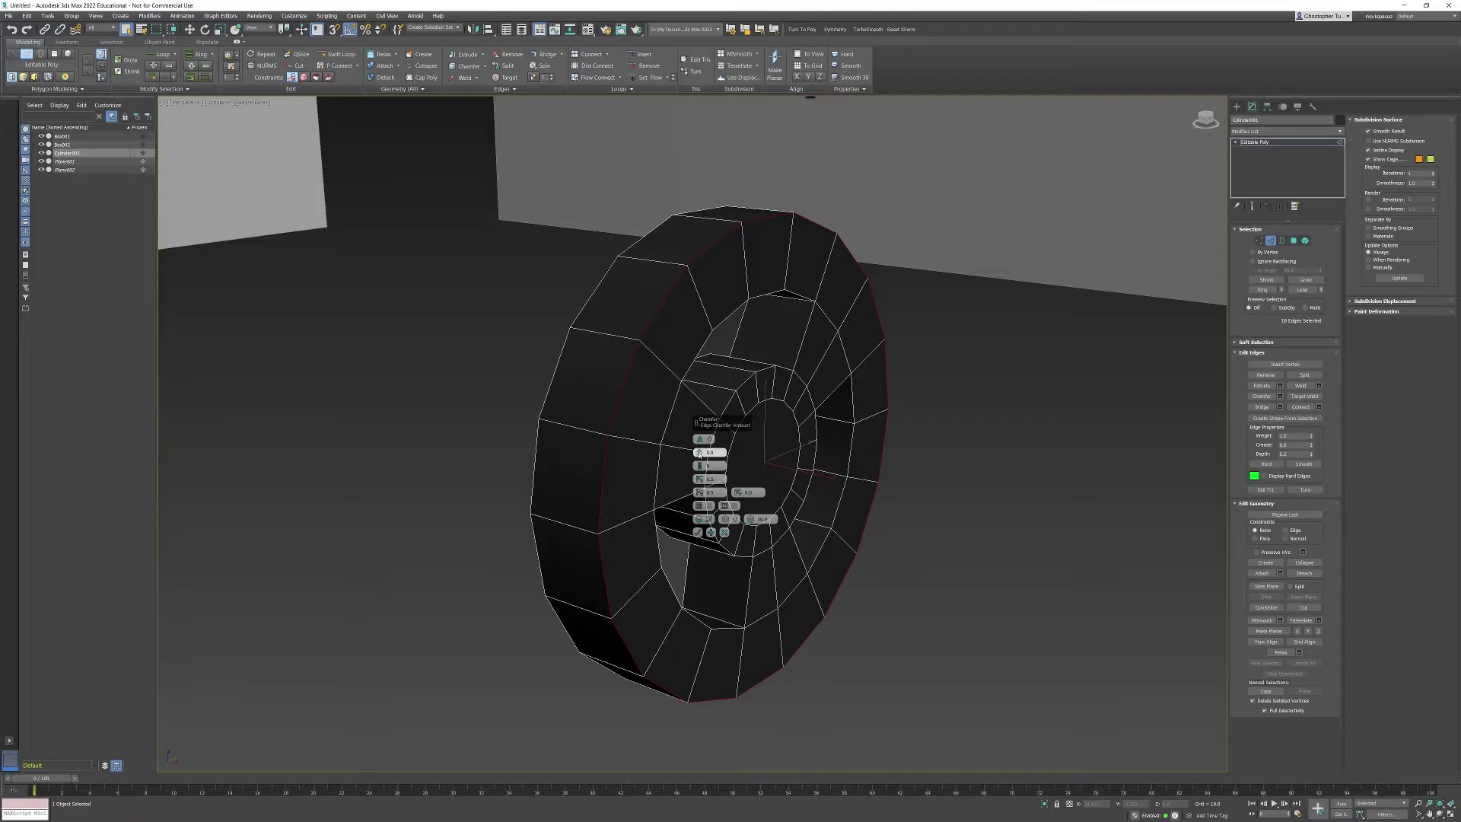
{"action": "mouse_move", "coordinate": [700, 454]}
{"action": "left_mouse_down"}
{"action": "mouse_move", "coordinate": [697, 422]}
{"action": "mouse_move", "coordinate": [700, 452]}
{"action": "left_mouse_up"}
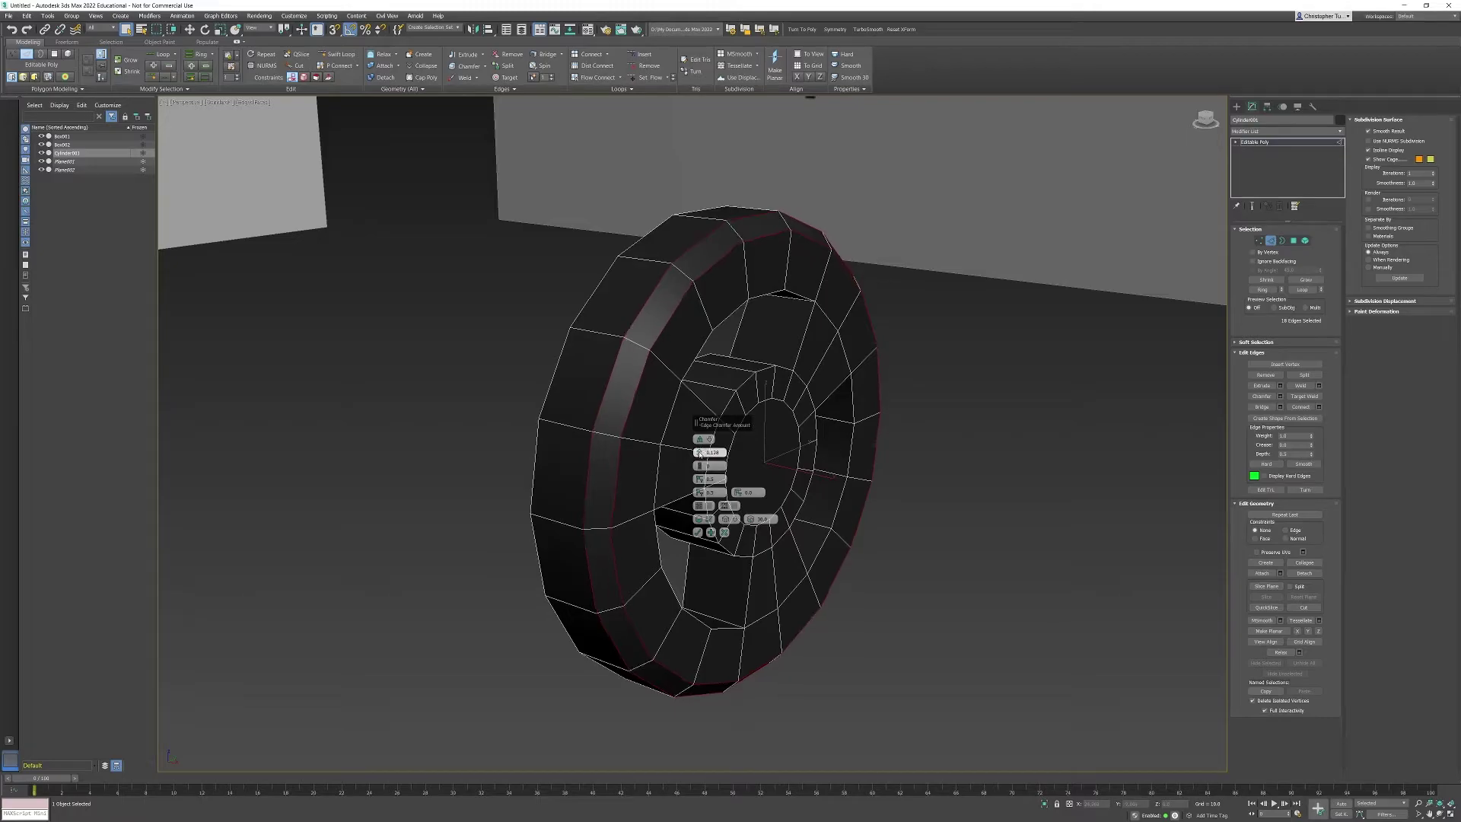
{"action": "left_click", "coordinate": [698, 532]}
{"action": "left_click", "coordinate": [954, 466]}
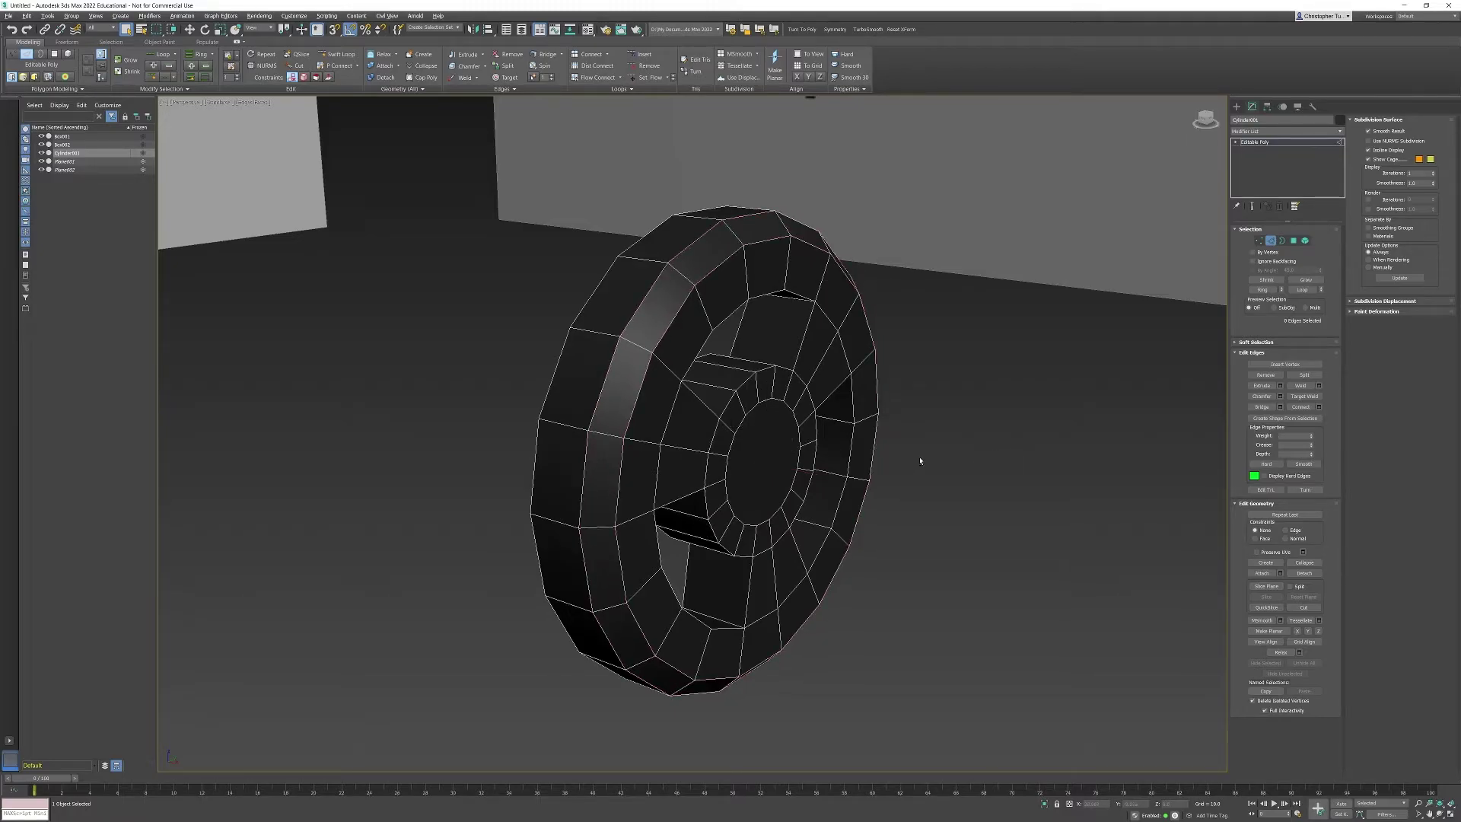
Extrude the round cap polygon at the centre of the wheel's front face outward to form a hub
{"action": "middle_click_drag", "start_coordinate": [916, 456], "coordinate": [1023, 389], "text": "alt"}
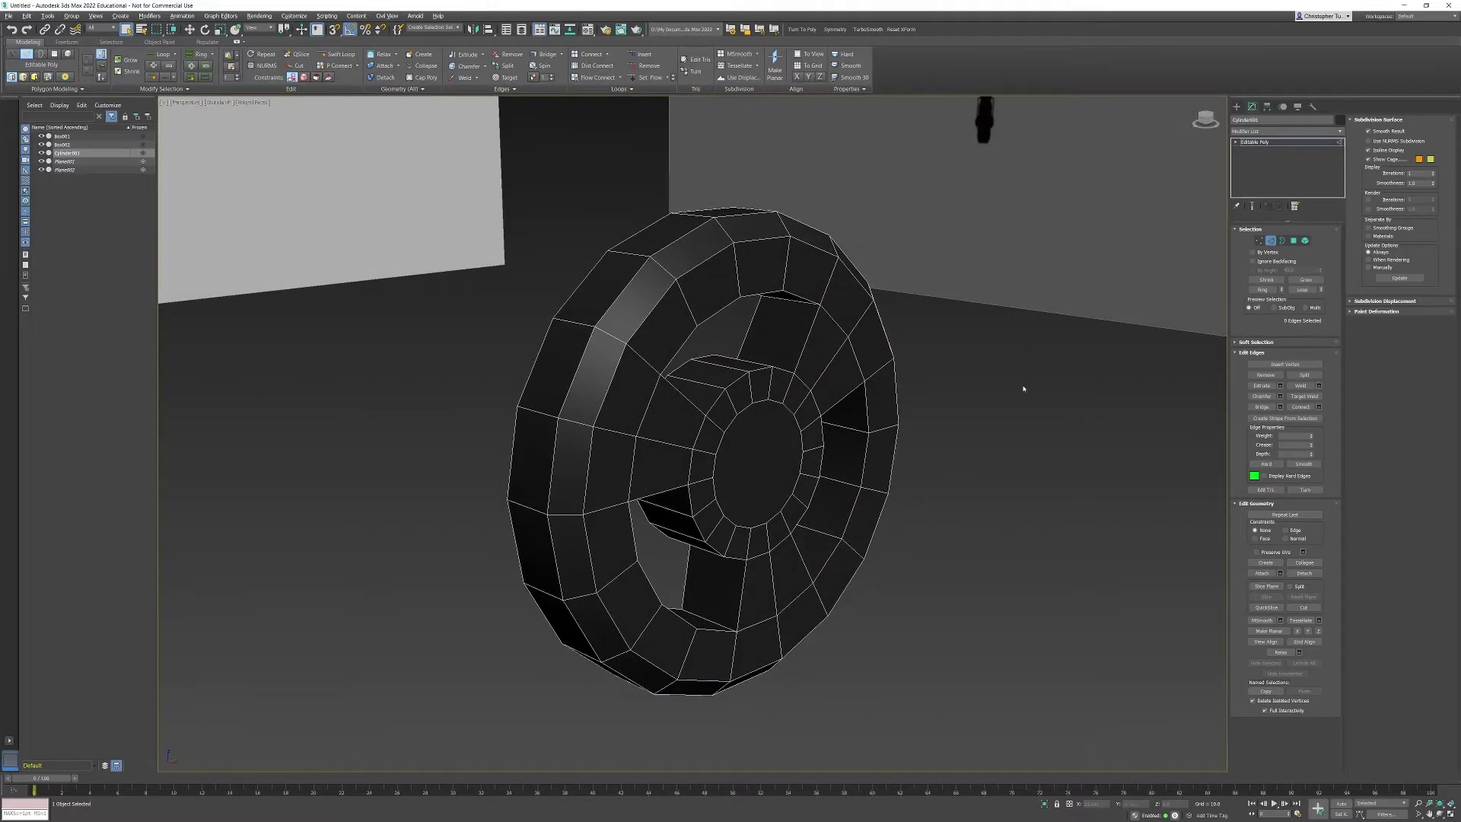
{"action": "left_click", "coordinate": [1294, 241]}
{"action": "left_click", "coordinate": [761, 385]}
{"action": "left_click", "coordinate": [738, 397], "text": "shift"}
{"action": "middle_click_drag", "start_coordinate": [754, 442], "coordinate": [685, 463], "text": "alt"}
{"action": "key", "text": "w"}
{"action": "middle_click_drag", "start_coordinate": [659, 401], "coordinate": [734, 395], "text": "alt"}
{"action": "left_click", "coordinate": [757, 466]}
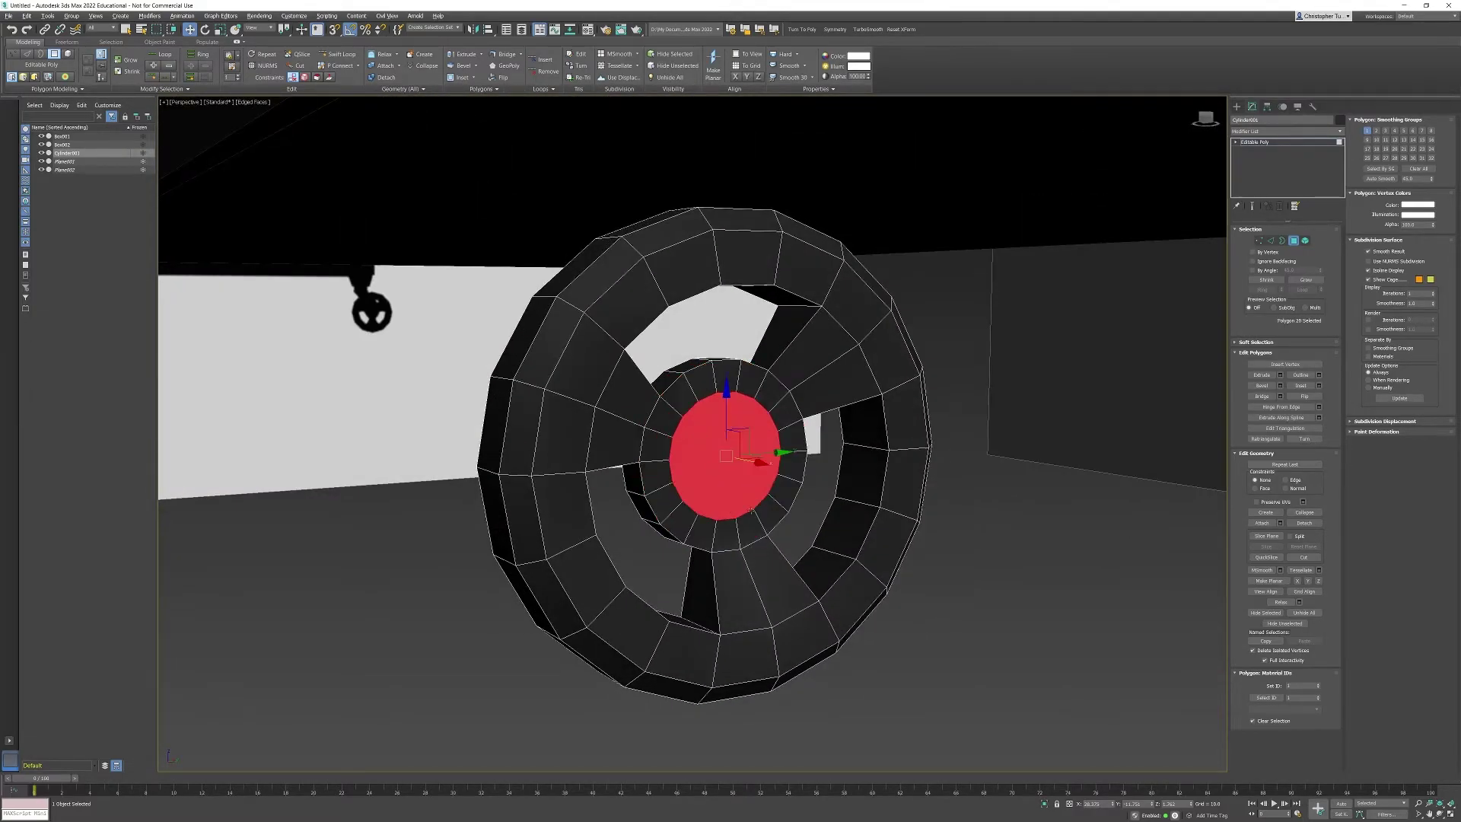
{"action": "middle_click_drag", "start_coordinate": [757, 466], "coordinate": [772, 432], "text": "alt"}
{"action": "left_click", "coordinate": [1281, 375]}
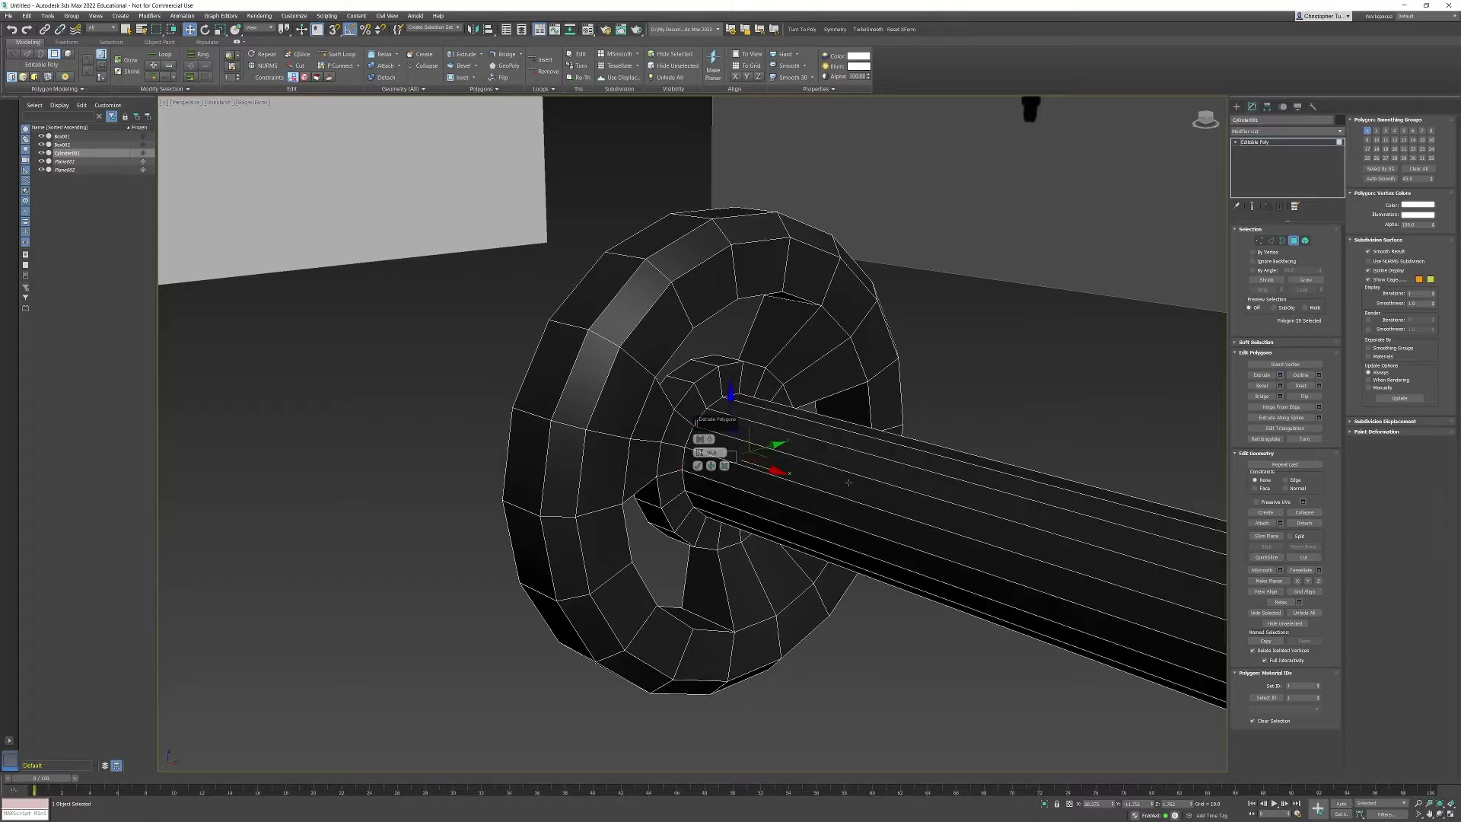
{"action": "left_click", "coordinate": [698, 466]}
{"action": "middle_click_drag", "start_coordinate": [837, 487], "coordinate": [891, 488], "text": "alt"}
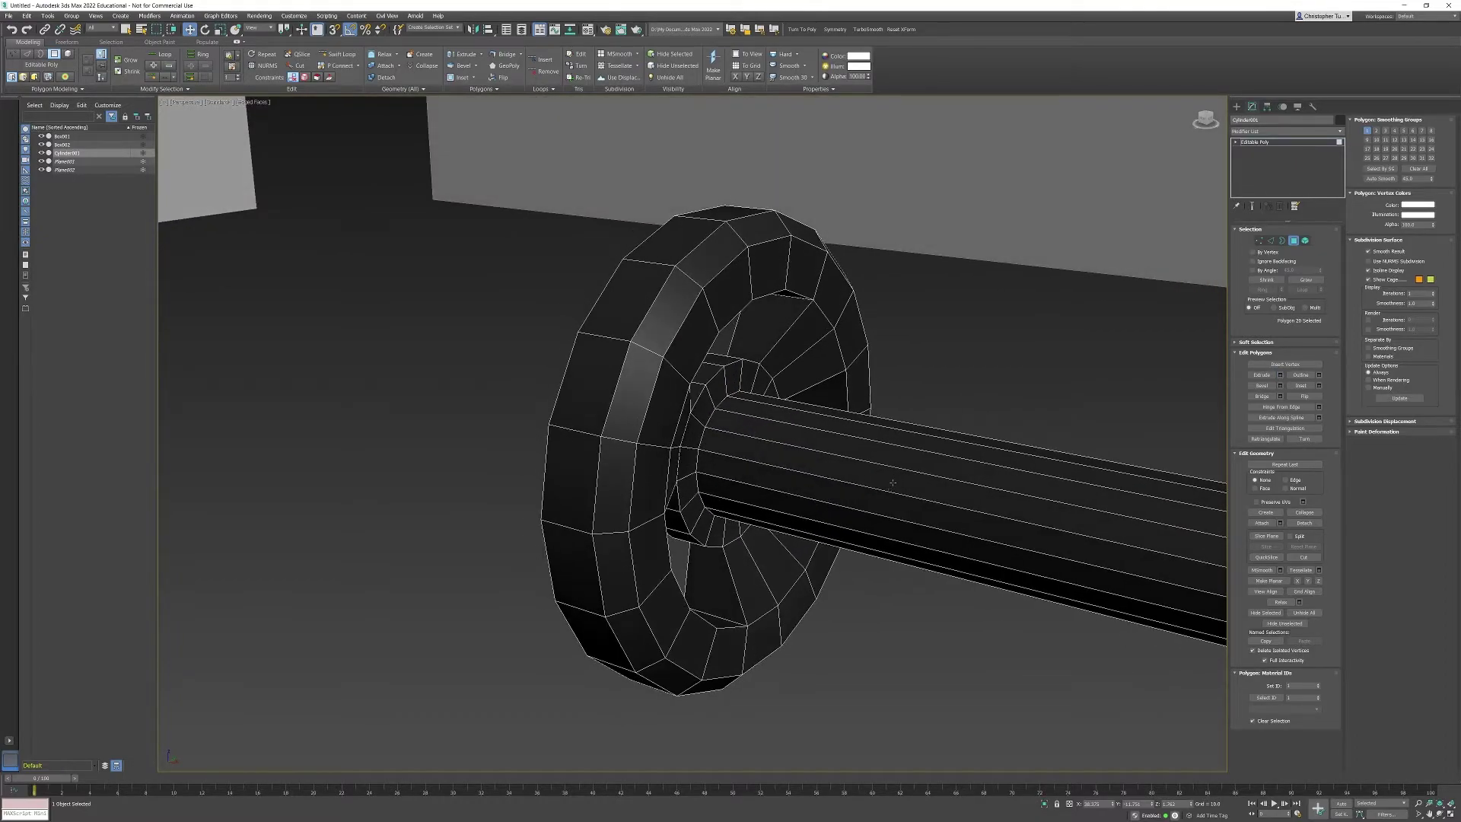
Move the hub's end face back along the axle in the front view to match the reference wheel's hub
{"action": "key", "text": "f"}
{"action": "scroll", "coordinate": [870, 494], "scroll_direction": "down", "scroll_amount": 4}
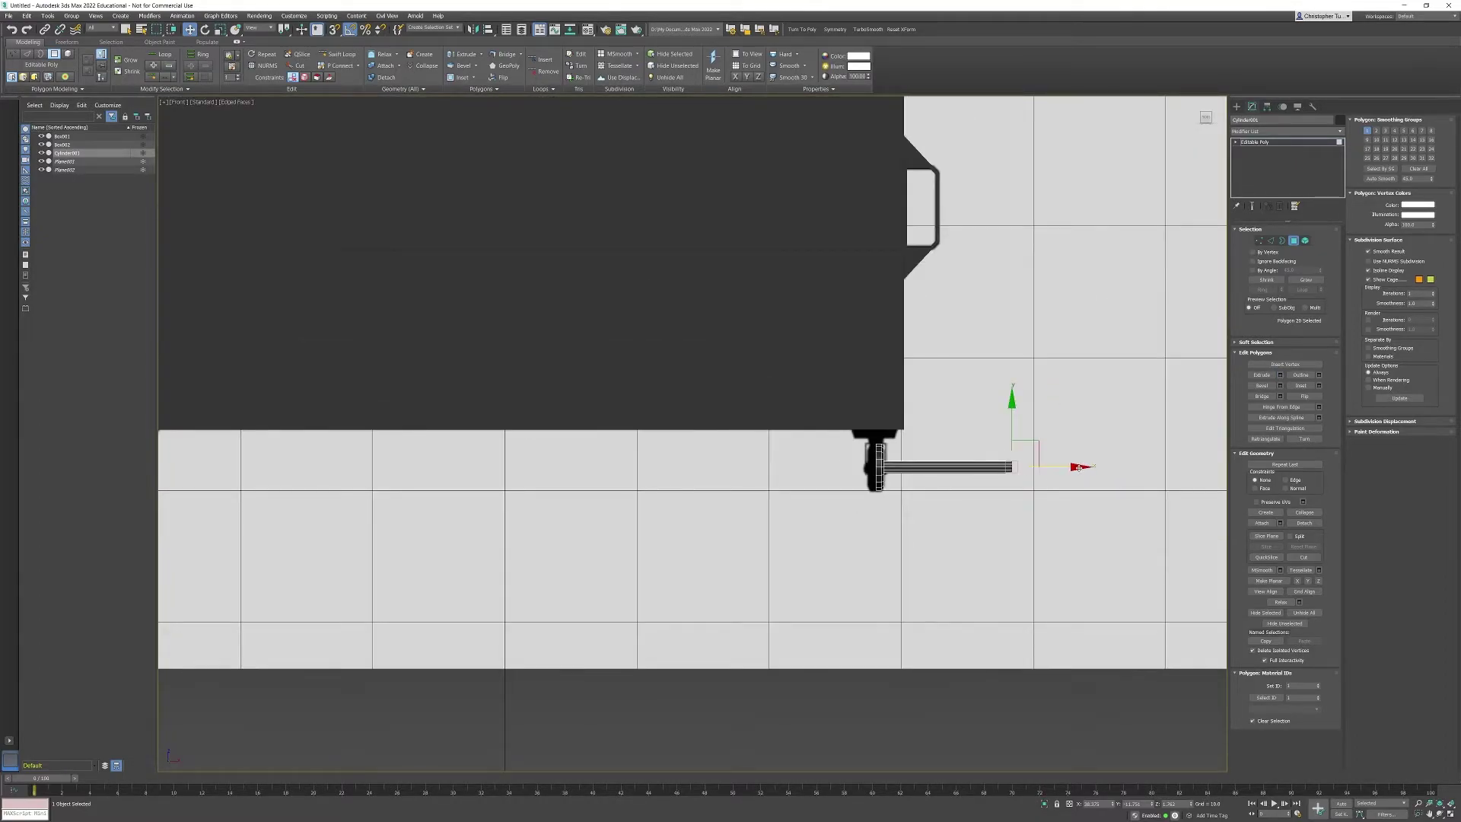
{"action": "scroll", "coordinate": [967, 471], "scroll_direction": "up", "scroll_amount": 6}
{"action": "key", "text": "alt+x"}
{"action": "middle_click_drag", "start_coordinate": [979, 405], "coordinate": [914, 498]}
{"action": "left_click_drag", "start_coordinate": [1067, 411], "coordinate": [972, 433]}
{"action": "key", "text": "alt+w"}
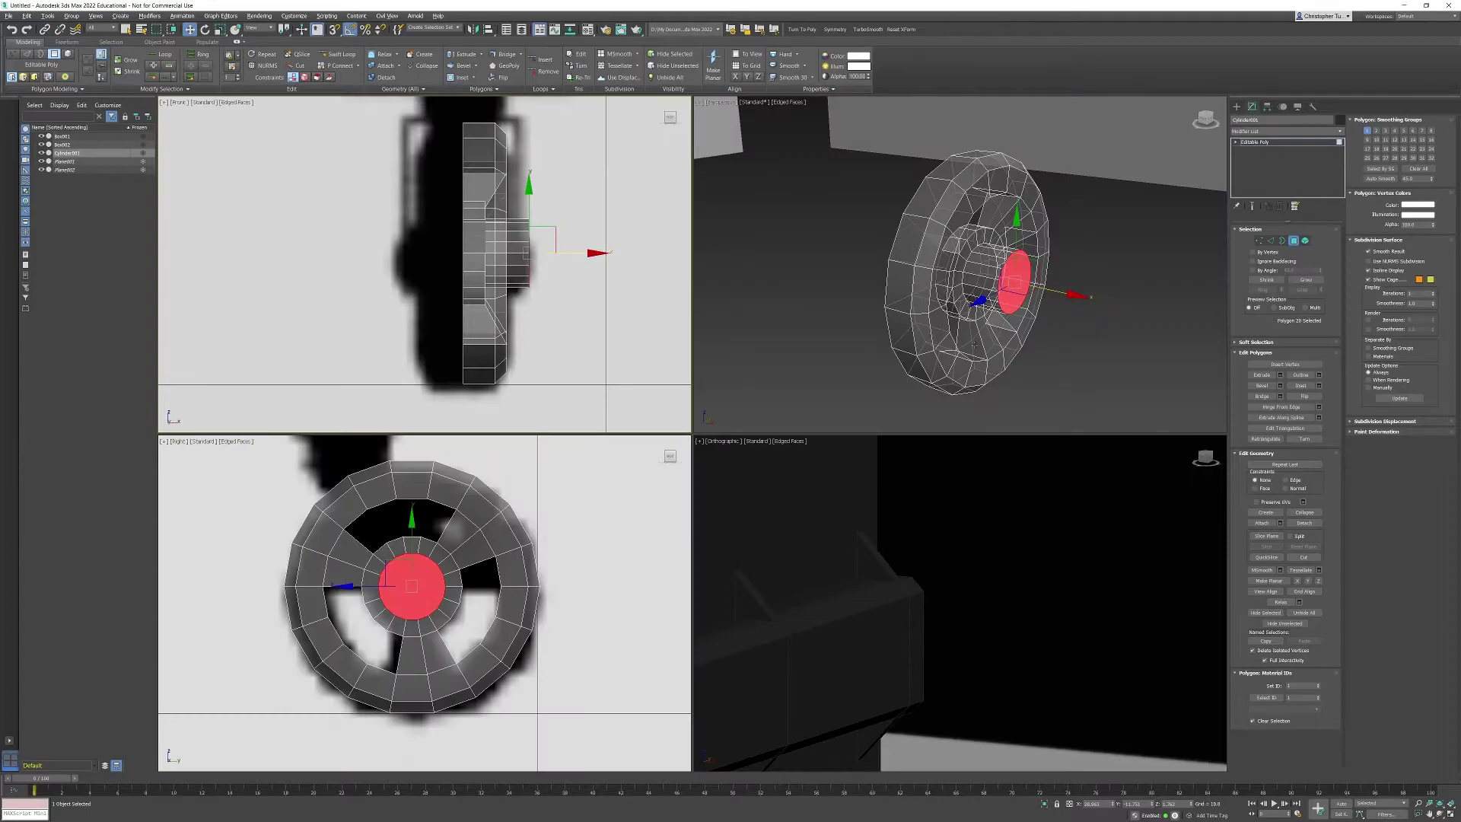
{"action": "key", "text": "alt+w"}
{"action": "key", "text": "alt+x"}
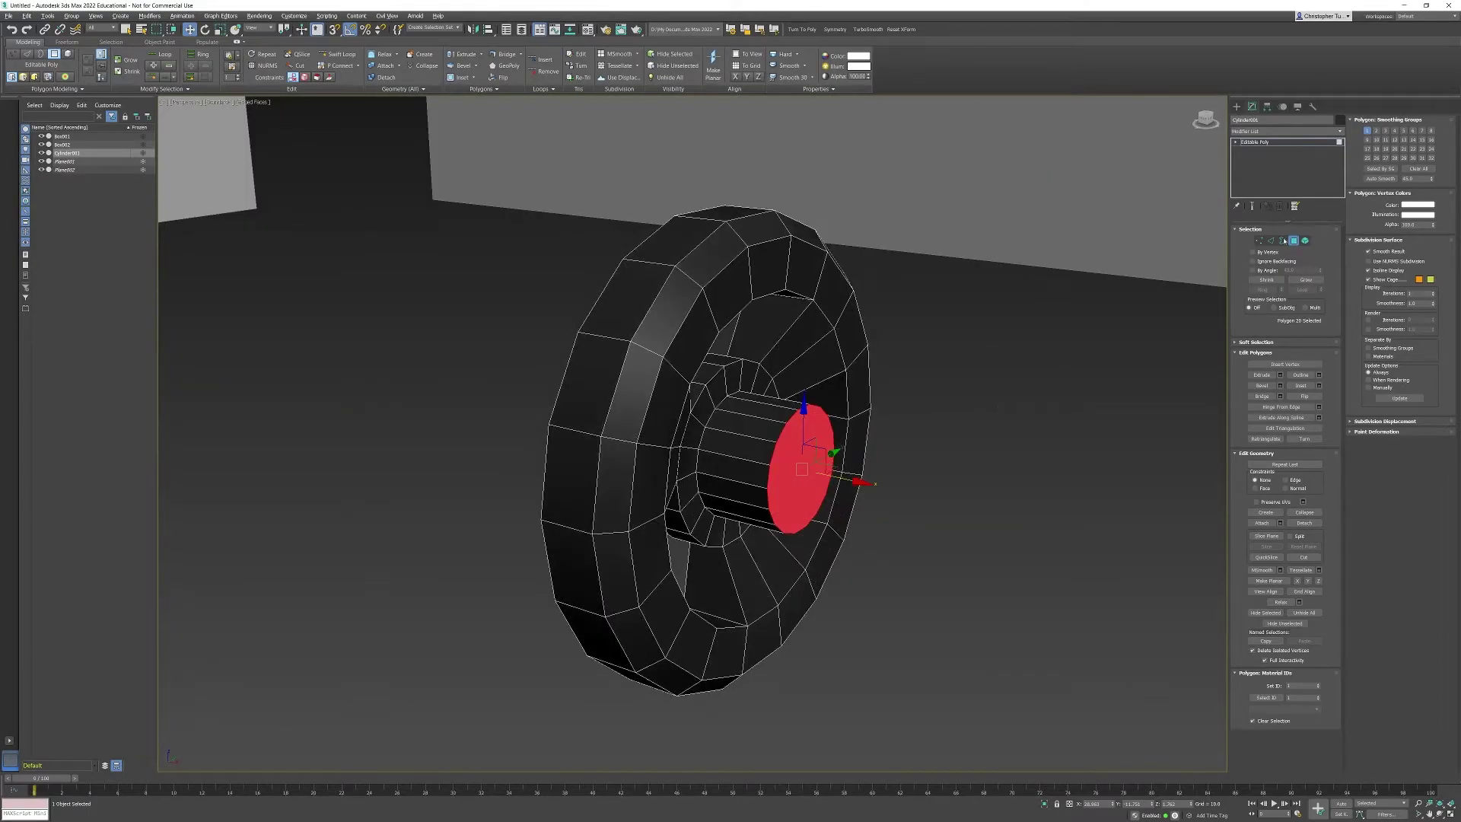
Convert the hub's end face selection to its border edges and chamfer them
{"action": "left_click", "coordinate": [1271, 241], "text": "ctrl"}
{"action": "middle_click_drag", "start_coordinate": [956, 419], "coordinate": [928, 395], "text": "alt"}
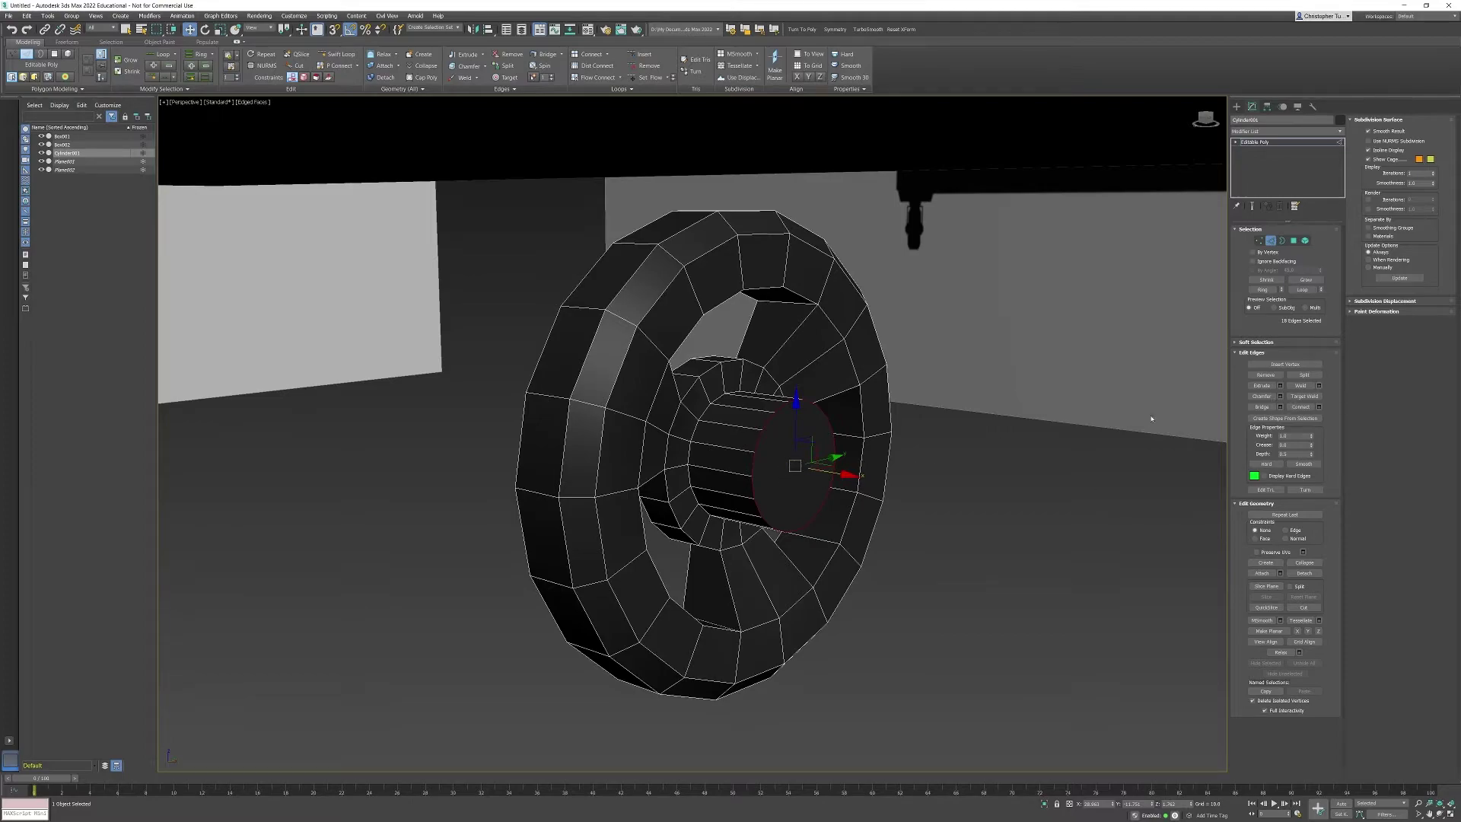
{"action": "left_click", "coordinate": [1280, 396]}
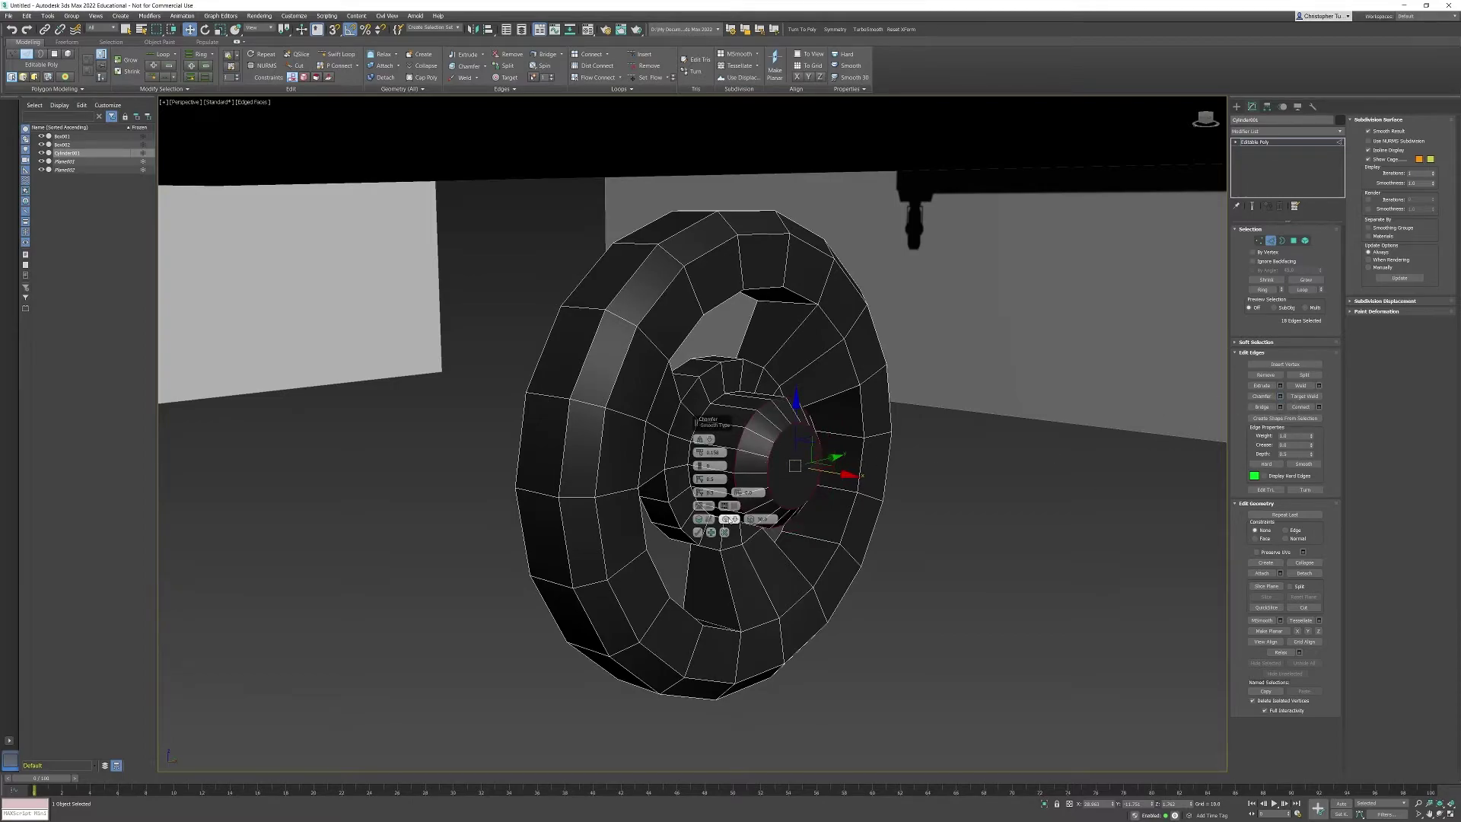
{"action": "left_click", "coordinate": [698, 532]}
Inset the hub's end cap polygon and collapse it to a single centre point
{"action": "scroll", "coordinate": [795, 457], "scroll_direction": "up", "scroll_amount": 3}
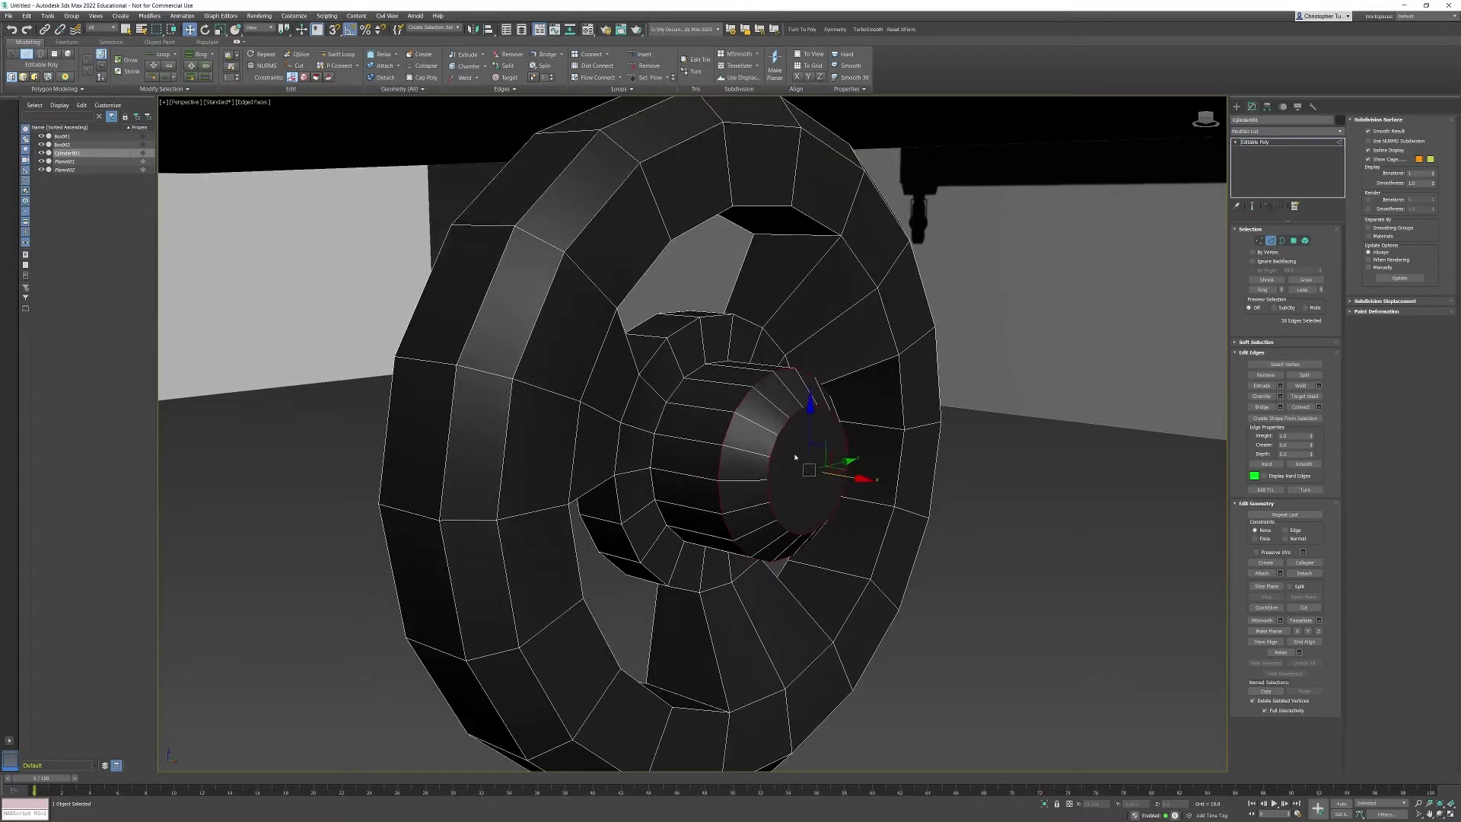
{"action": "key", "text": "4"}
{"action": "left_click", "coordinate": [821, 454]}
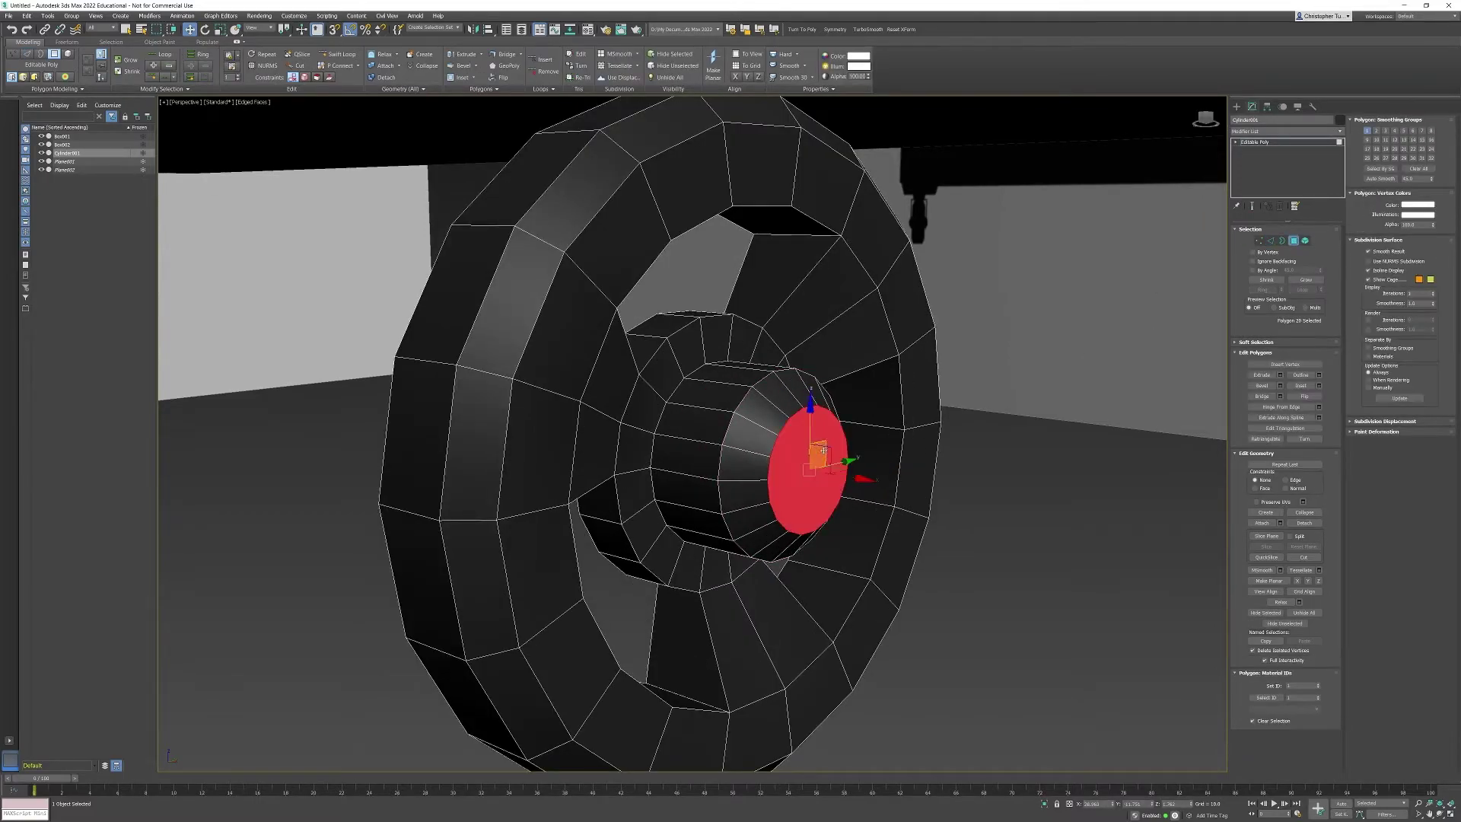
{"action": "left_click", "coordinate": [1301, 385]}
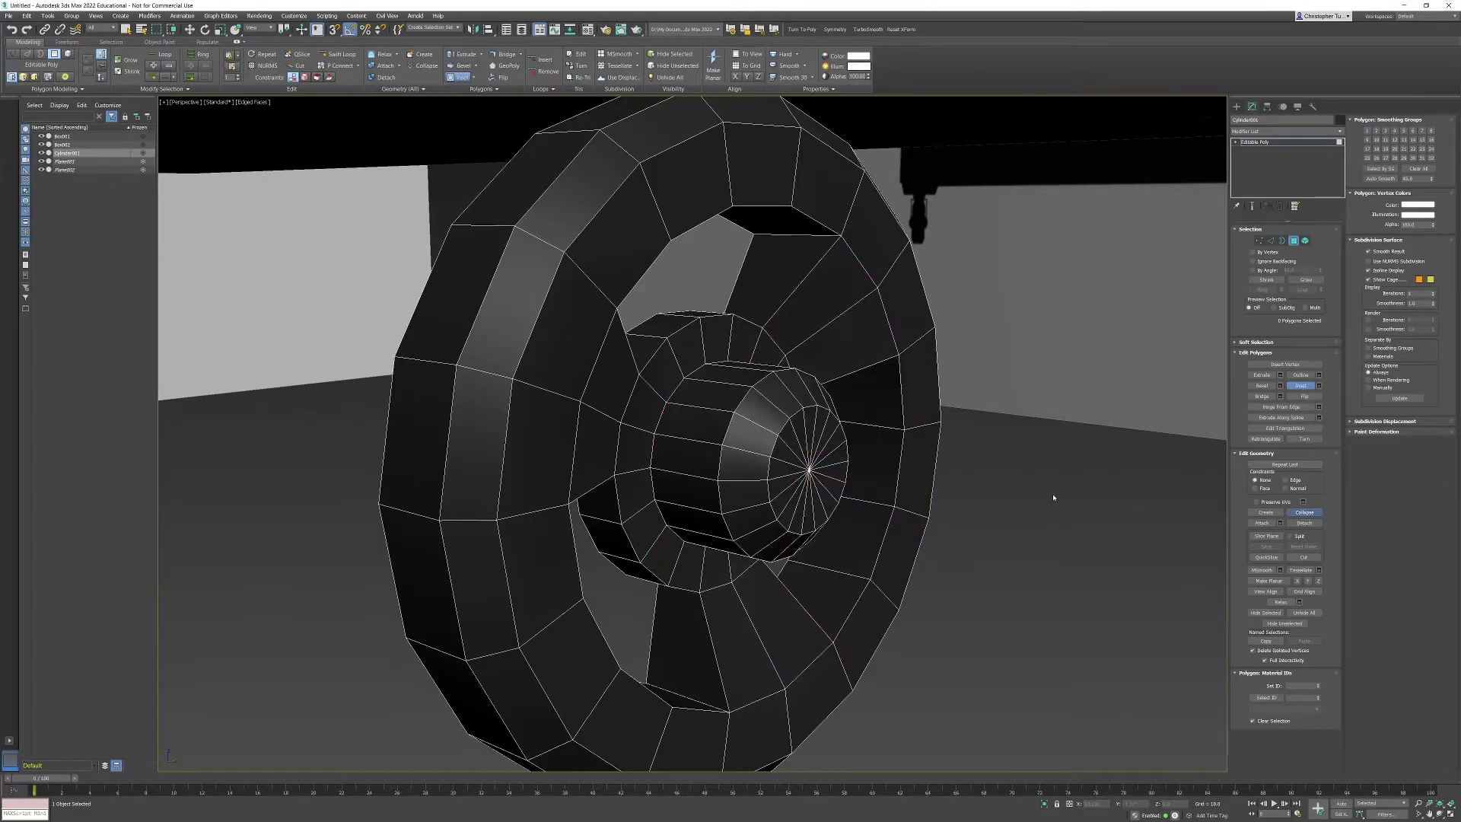
Mirror the wheel to its back side with a Symmetry modifier on the Z axis and convert it to an editable poly
{"action": "key", "text": "w"}
{"action": "middle_click_drag", "start_coordinate": [708, 366], "coordinate": [769, 388], "text": "alt"}
{"action": "left_click", "coordinate": [669, 450]}
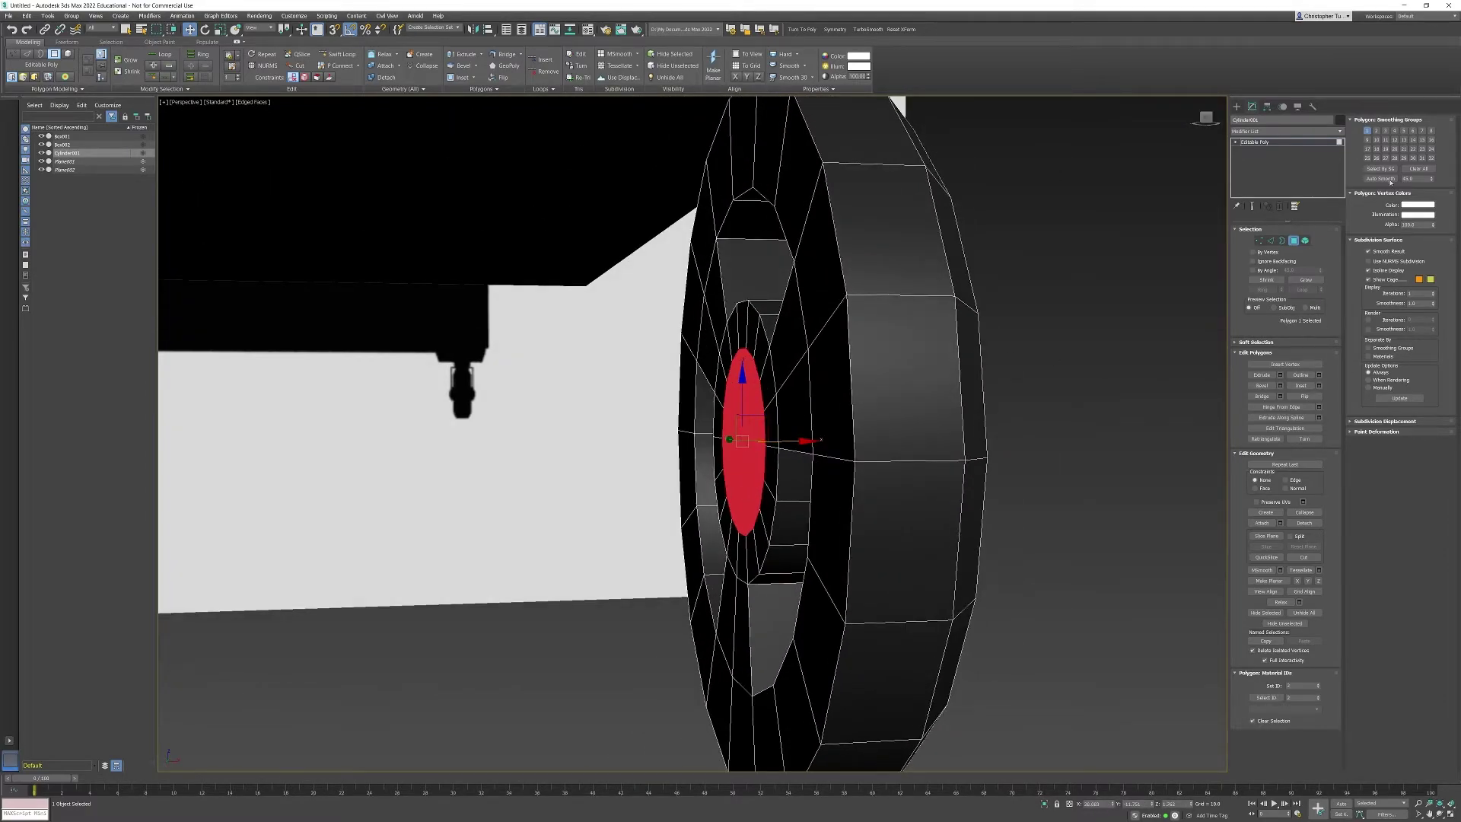
{"action": "left_click", "coordinate": [1341, 132]}
{"action": "scroll", "coordinate": [1290, 487], "scroll_direction": "down", "scroll_amount": 1}
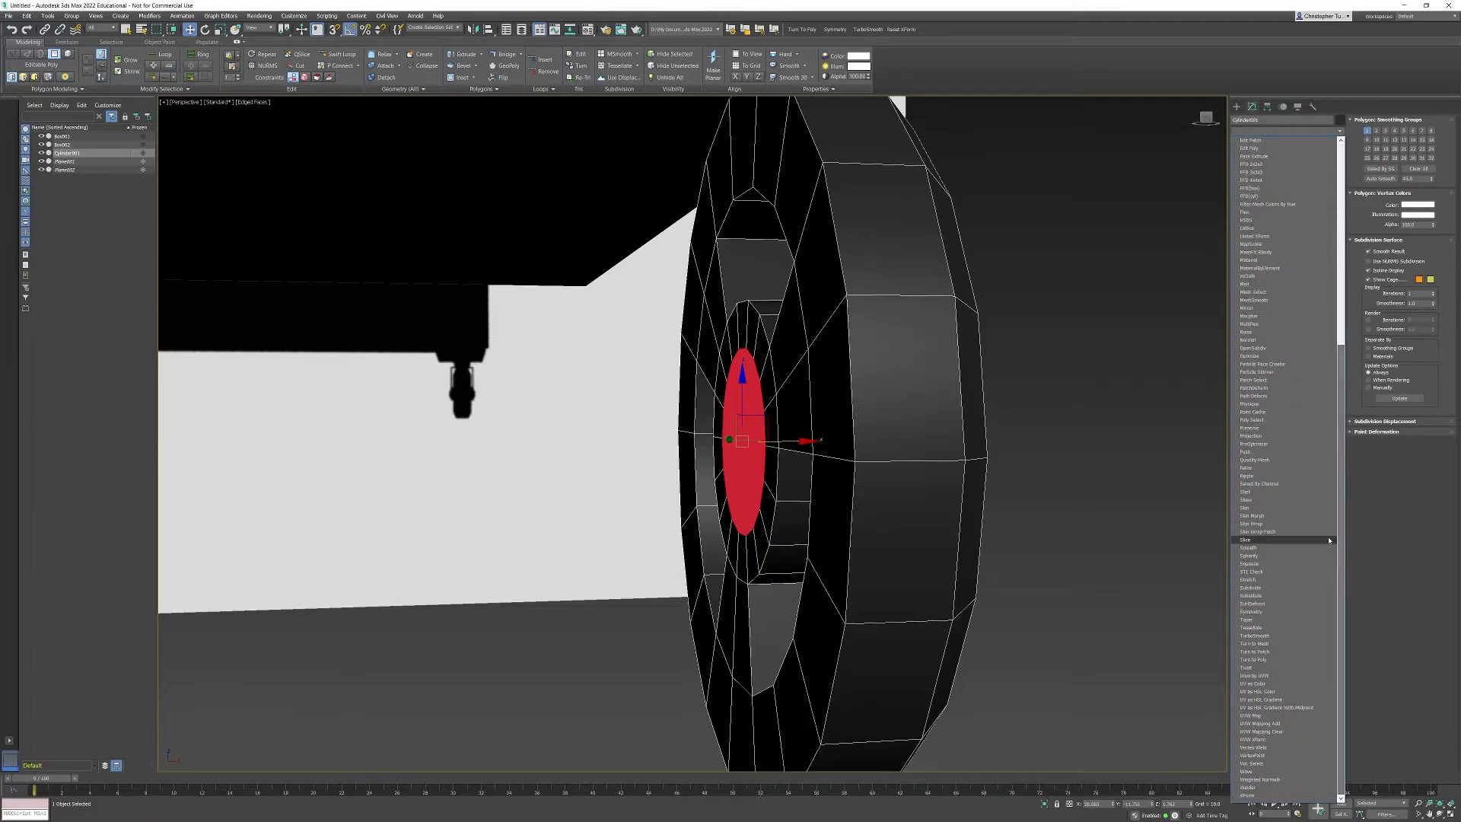
{"action": "left_click", "coordinate": [1271, 611]}
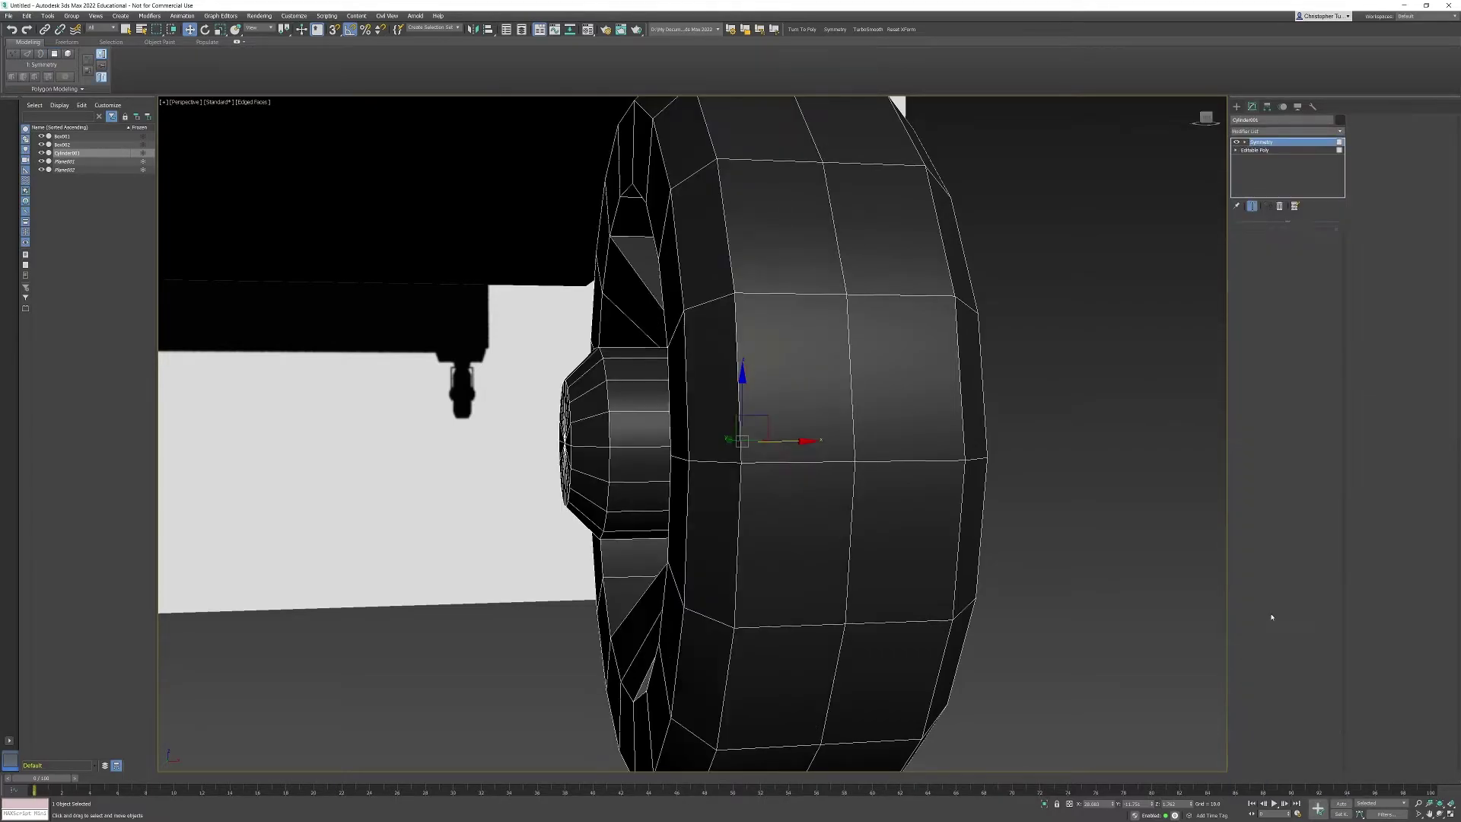
{"action": "middle_click_drag", "start_coordinate": [942, 480], "coordinate": [949, 424], "text": "alt"}
{"action": "right_click", "coordinate": [950, 420]}
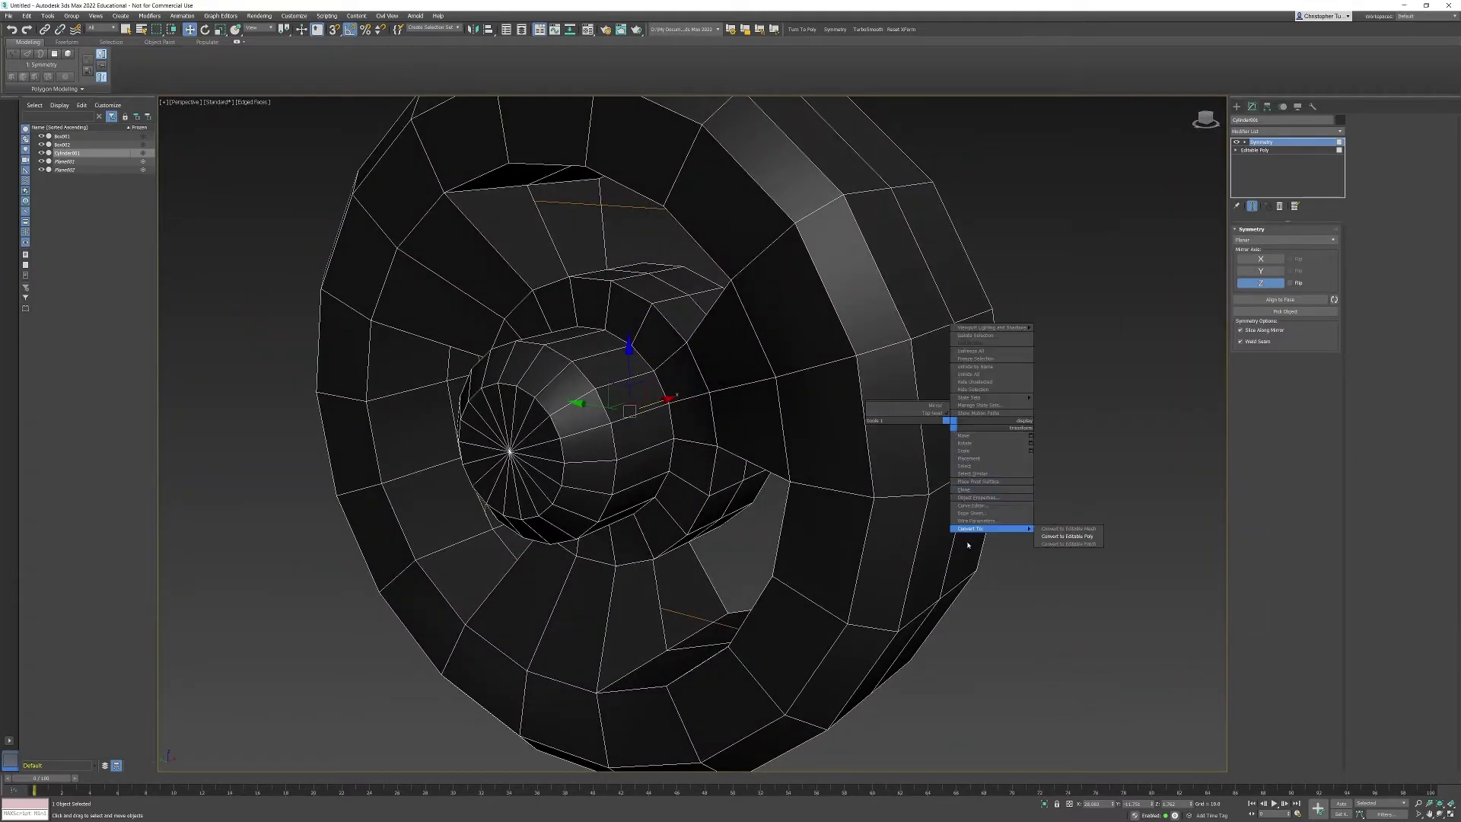
{"action": "left_click", "coordinate": [1067, 536]}
{"action": "middle_click_drag", "start_coordinate": [1099, 548], "coordinate": [1010, 506], "text": "alt"}
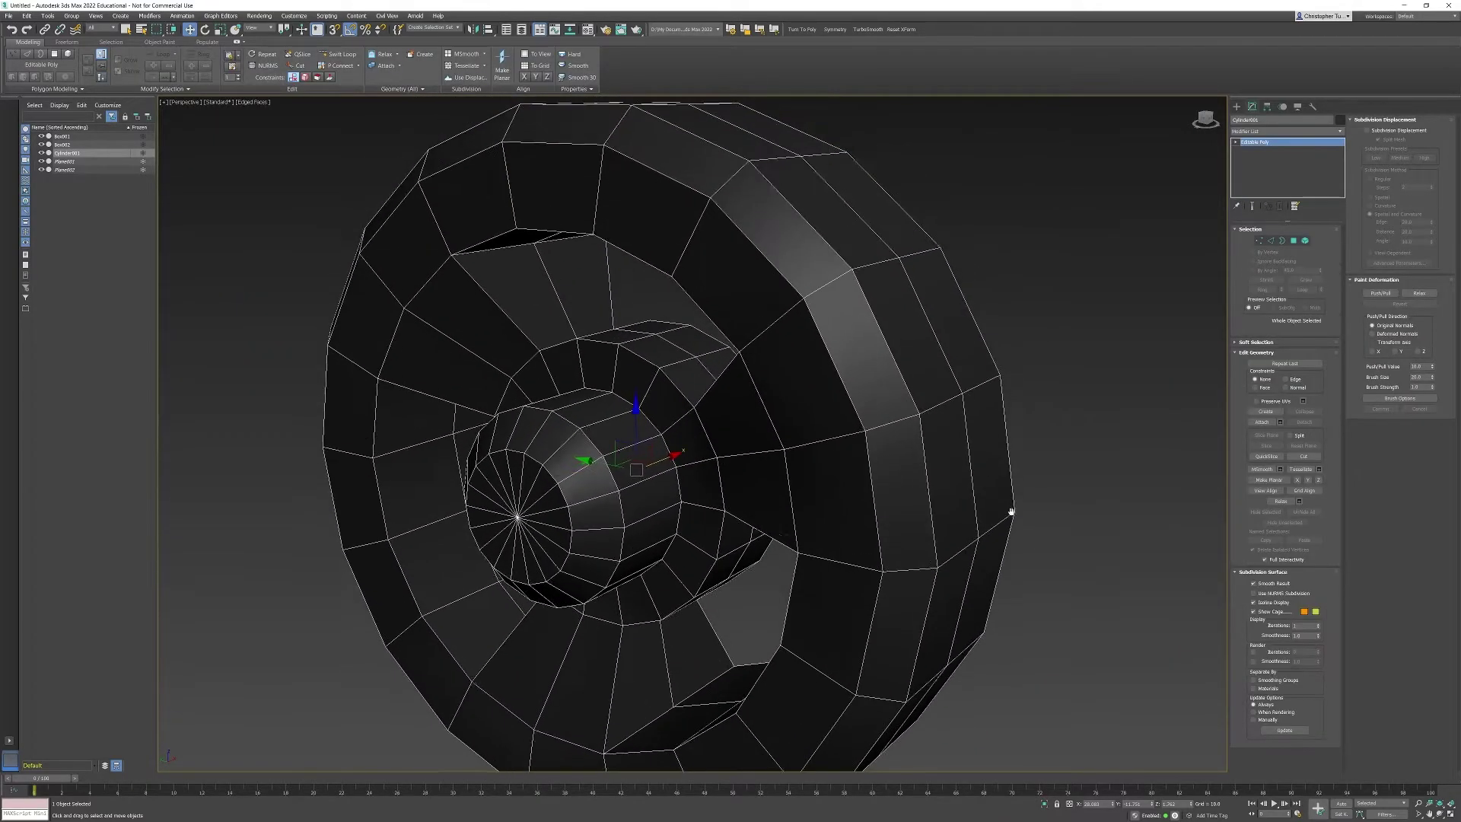
Select the centre seam edge loops through the wheel's three spoke openings and around its tread and remove them
{"action": "scroll", "coordinate": [1076, 421], "scroll_direction": "down", "scroll_amount": 3}
{"action": "middle_click_drag", "start_coordinate": [1076, 420], "coordinate": [1062, 401], "text": "alt"}
{"action": "middle_click_drag", "start_coordinate": [1009, 444], "coordinate": [1011, 468], "text": "alt"}
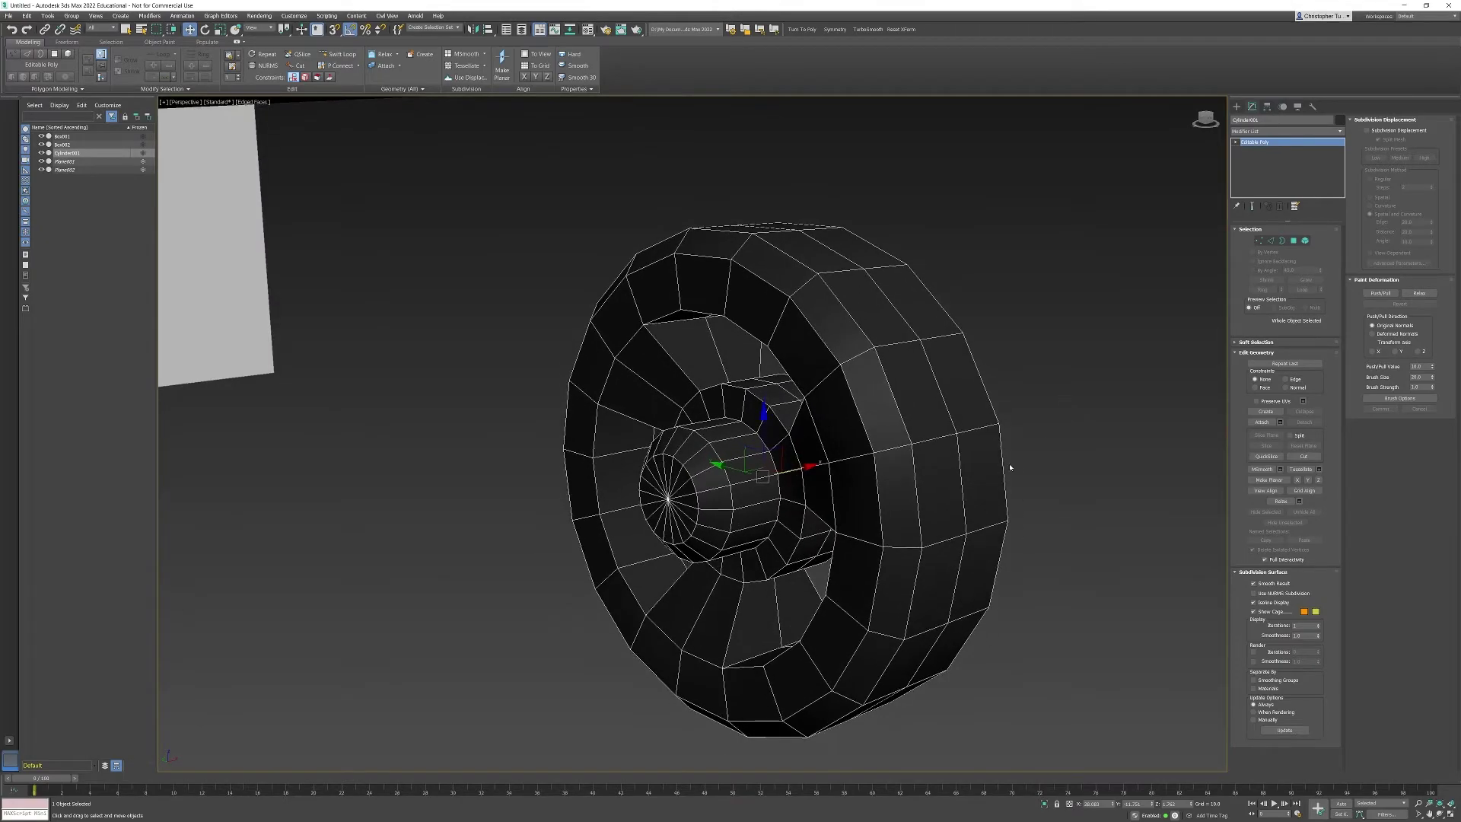
{"action": "left_click", "coordinate": [1272, 240]}
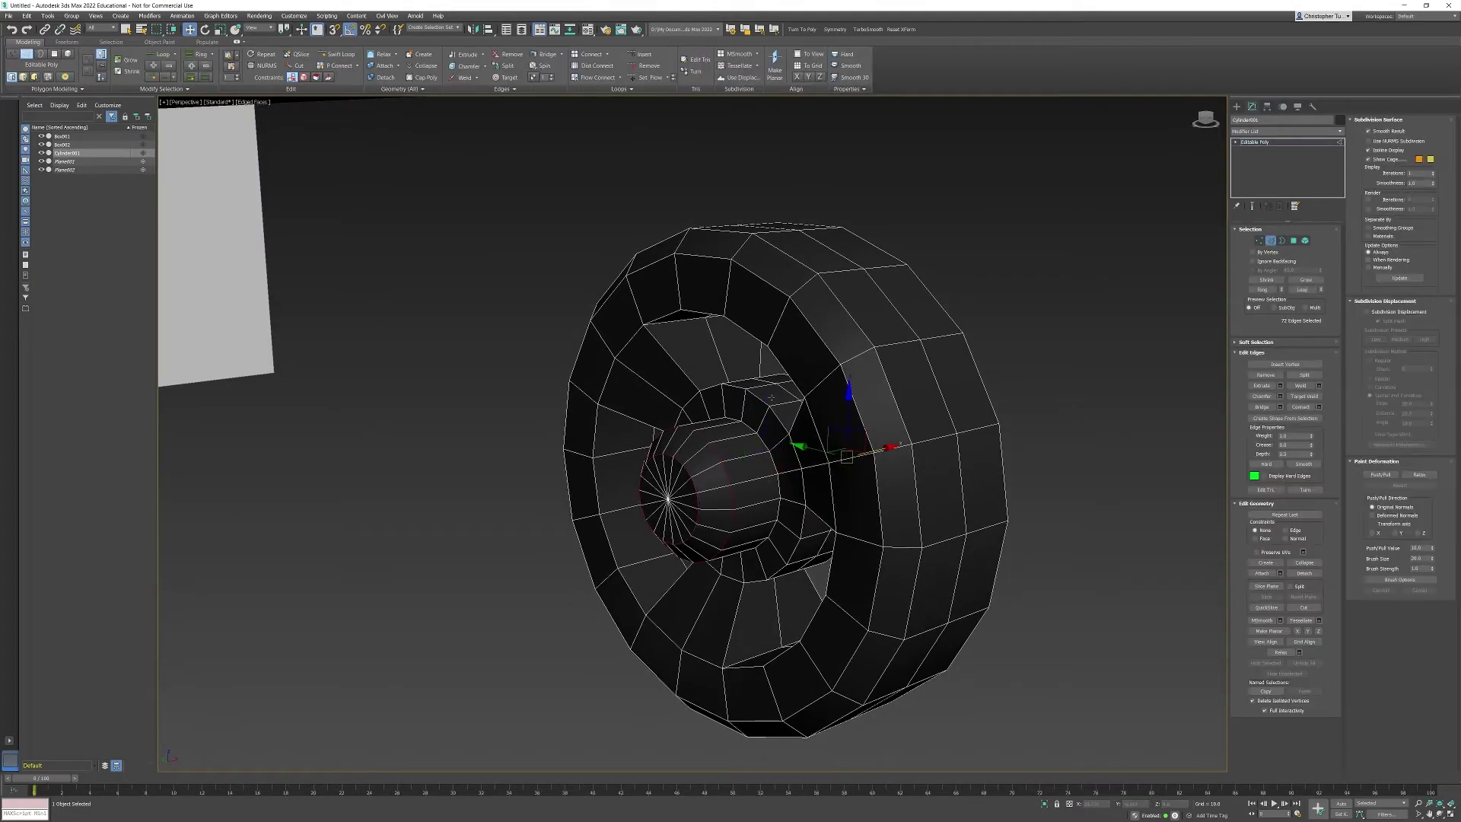
{"action": "double_click", "coordinate": [797, 435]}
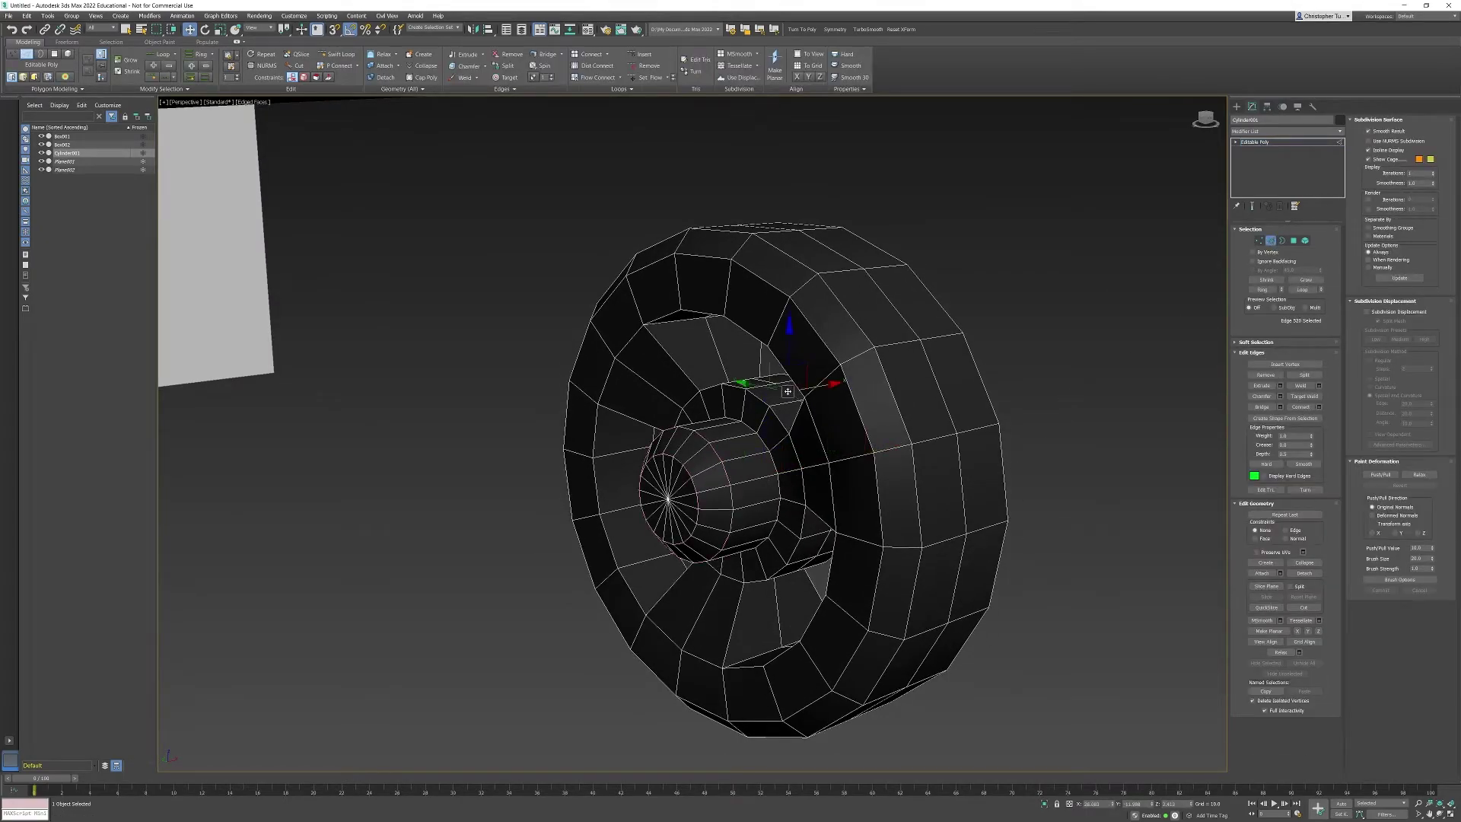
{"action": "double_click", "coordinate": [780, 621], "text": "ctrl"}
{"action": "middle_click_drag", "start_coordinate": [779, 620], "coordinate": [727, 577], "text": "alt"}
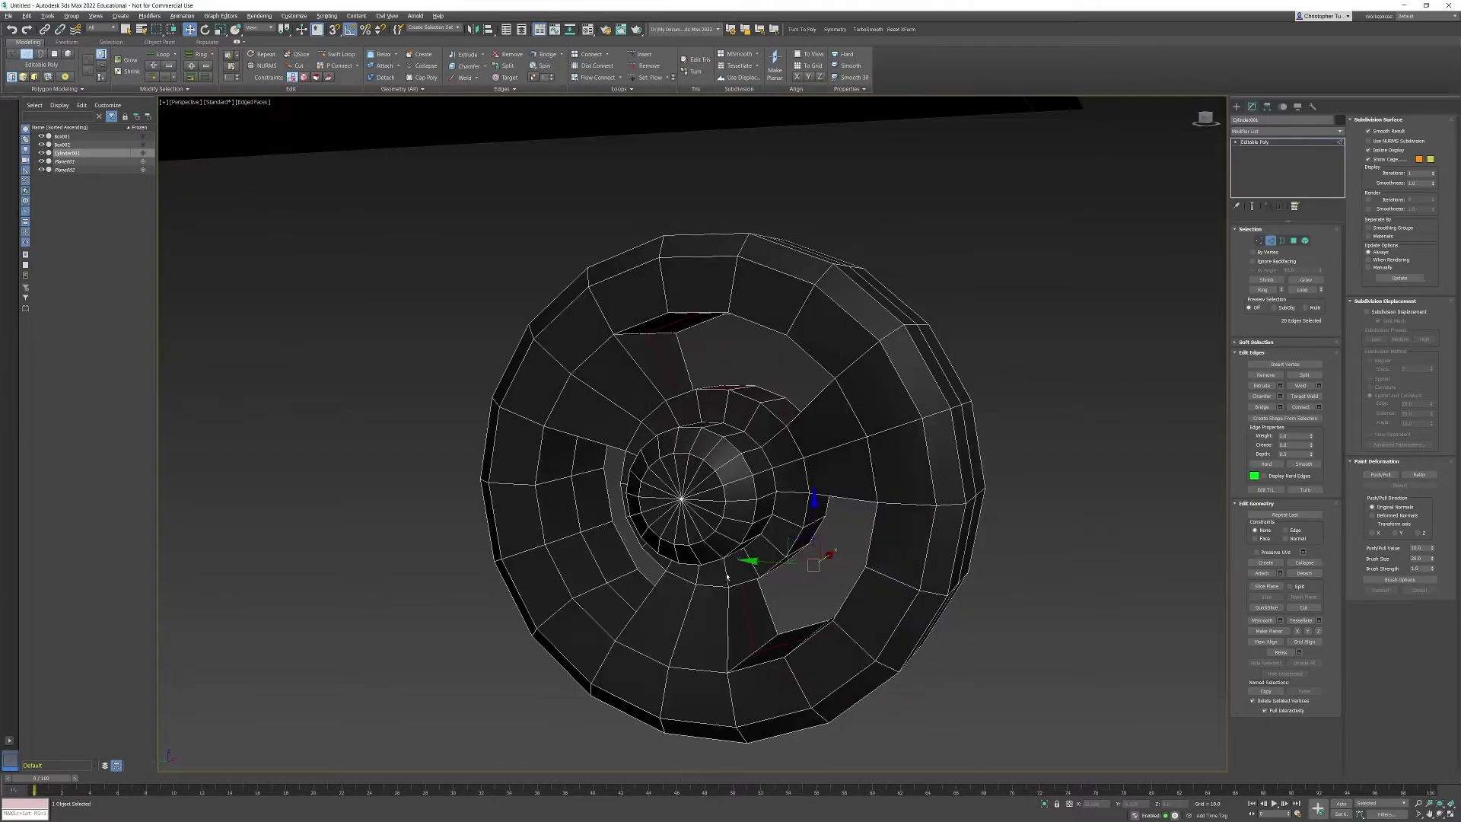
{"action": "double_click", "coordinate": [576, 515], "text": "ctrl"}
{"action": "middle_click_drag", "start_coordinate": [577, 515], "coordinate": [862, 467], "text": "alt"}
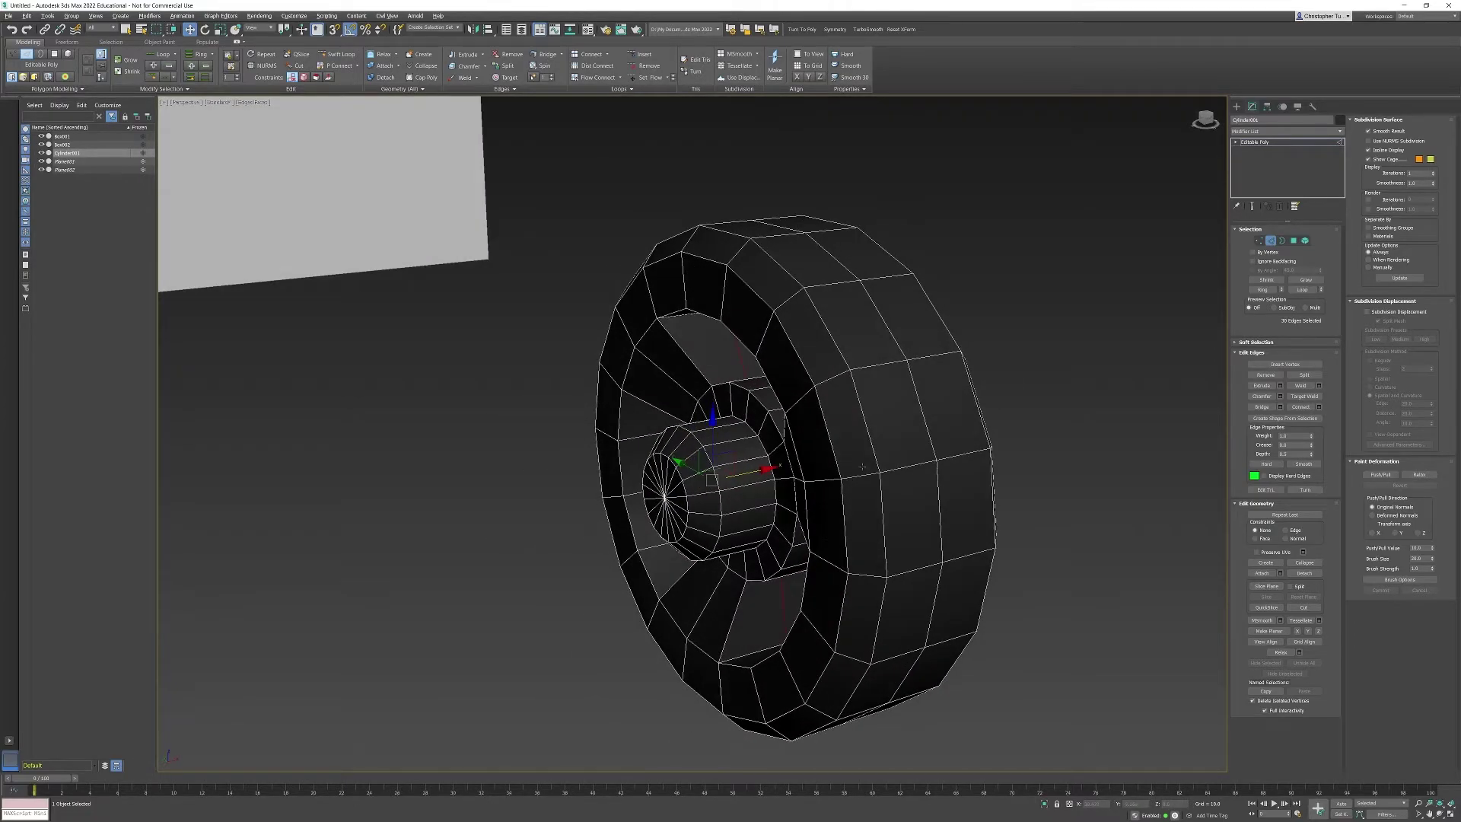
{"action": "double_click", "coordinate": [927, 414], "text": "ctrl"}
{"action": "middle_click_drag", "start_coordinate": [1045, 497], "coordinate": [977, 454], "text": "alt"}
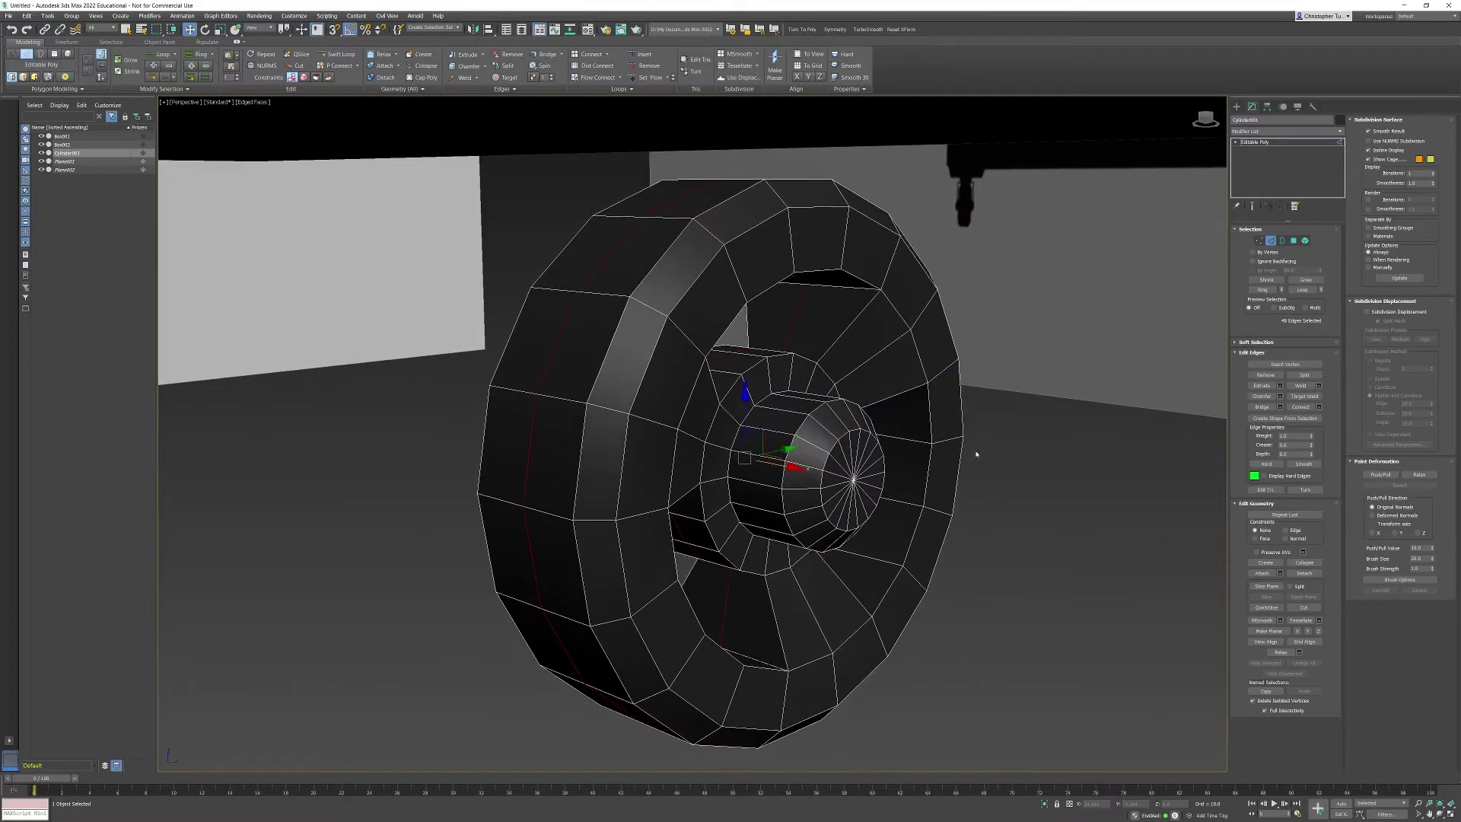
{"action": "left_click", "coordinate": [976, 454]}
Inspect the finished wheel from several angles beneath the dumpster body and end its edge editing
{"action": "middle_click_drag", "start_coordinate": [907, 353], "coordinate": [971, 392], "text": "alt"}
{"action": "scroll", "coordinate": [852, 399], "scroll_direction": "down", "scroll_amount": 5}
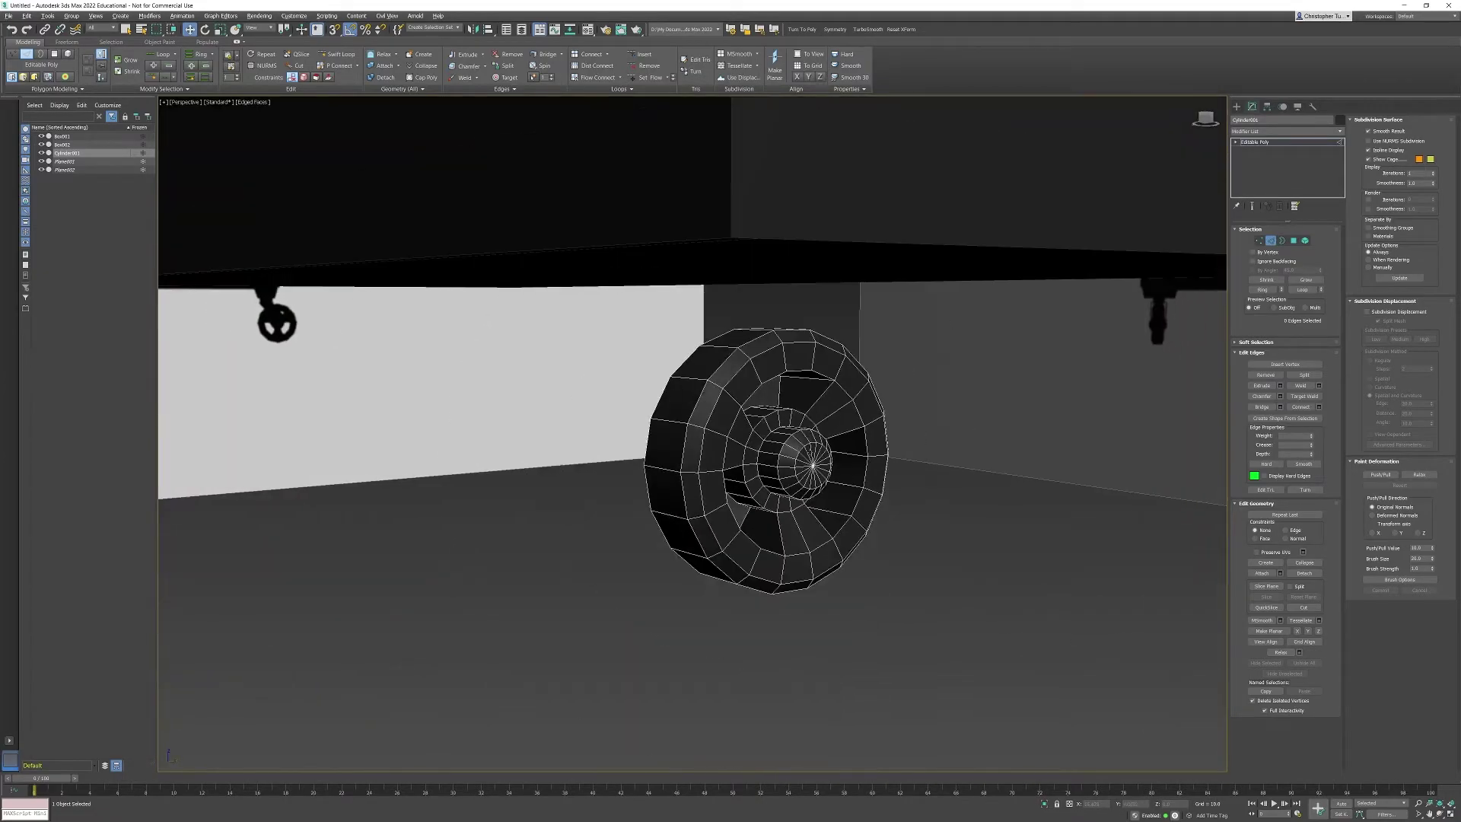
{"action": "middle_click_drag", "start_coordinate": [828, 400], "coordinate": [825, 417], "text": "alt"}
{"action": "scroll", "coordinate": [825, 418], "scroll_direction": "down", "scroll_amount": 5}
{"action": "middle_click_drag", "start_coordinate": [670, 473], "coordinate": [743, 479], "text": "alt"}
{"action": "scroll", "coordinate": [743, 480], "scroll_direction": "up", "scroll_amount": 3}
{"action": "middle_click_drag", "start_coordinate": [784, 411], "coordinate": [751, 484], "text": "alt"}
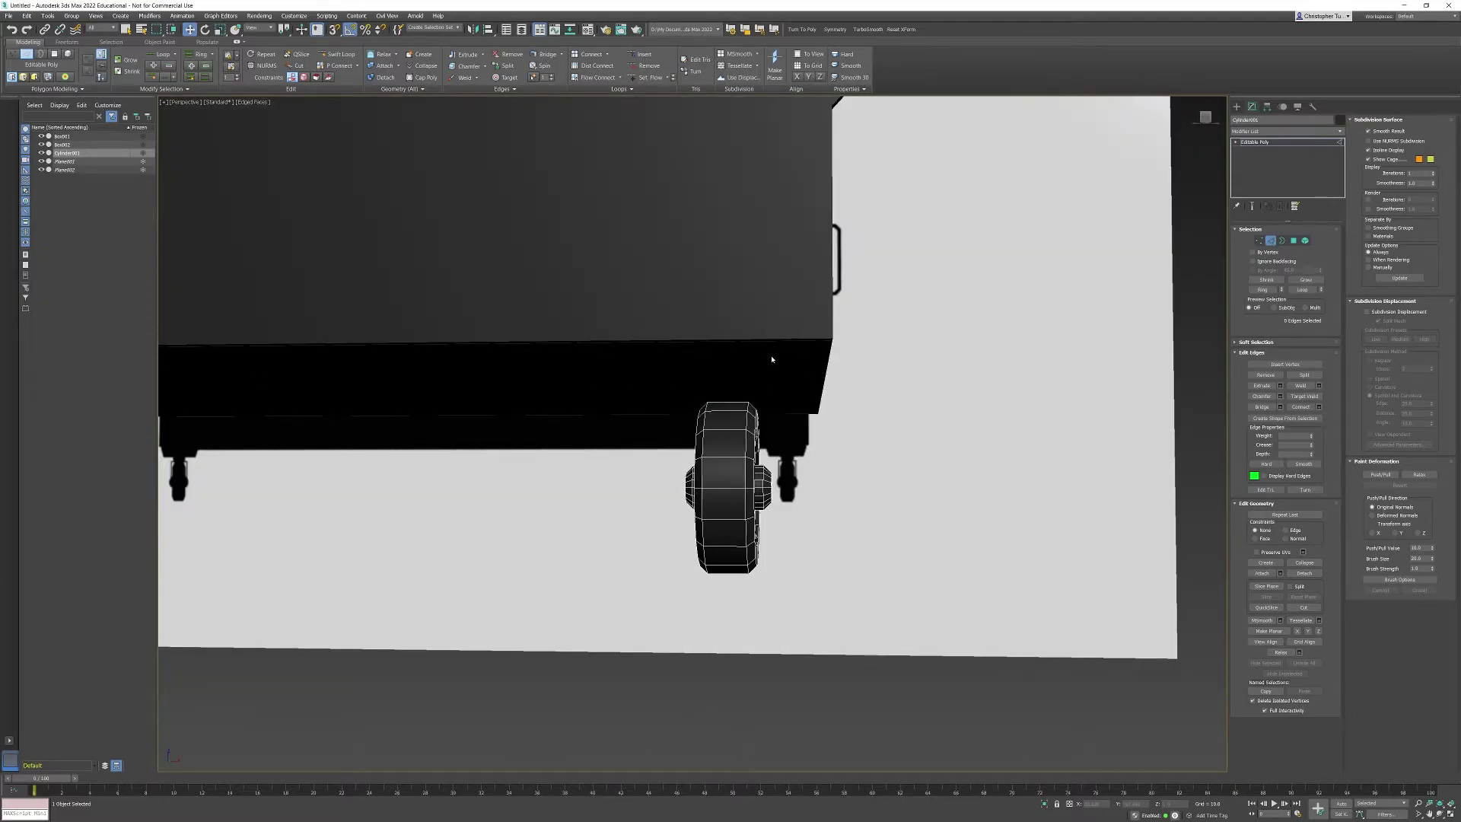
{"action": "left_click", "coordinate": [1270, 240]}
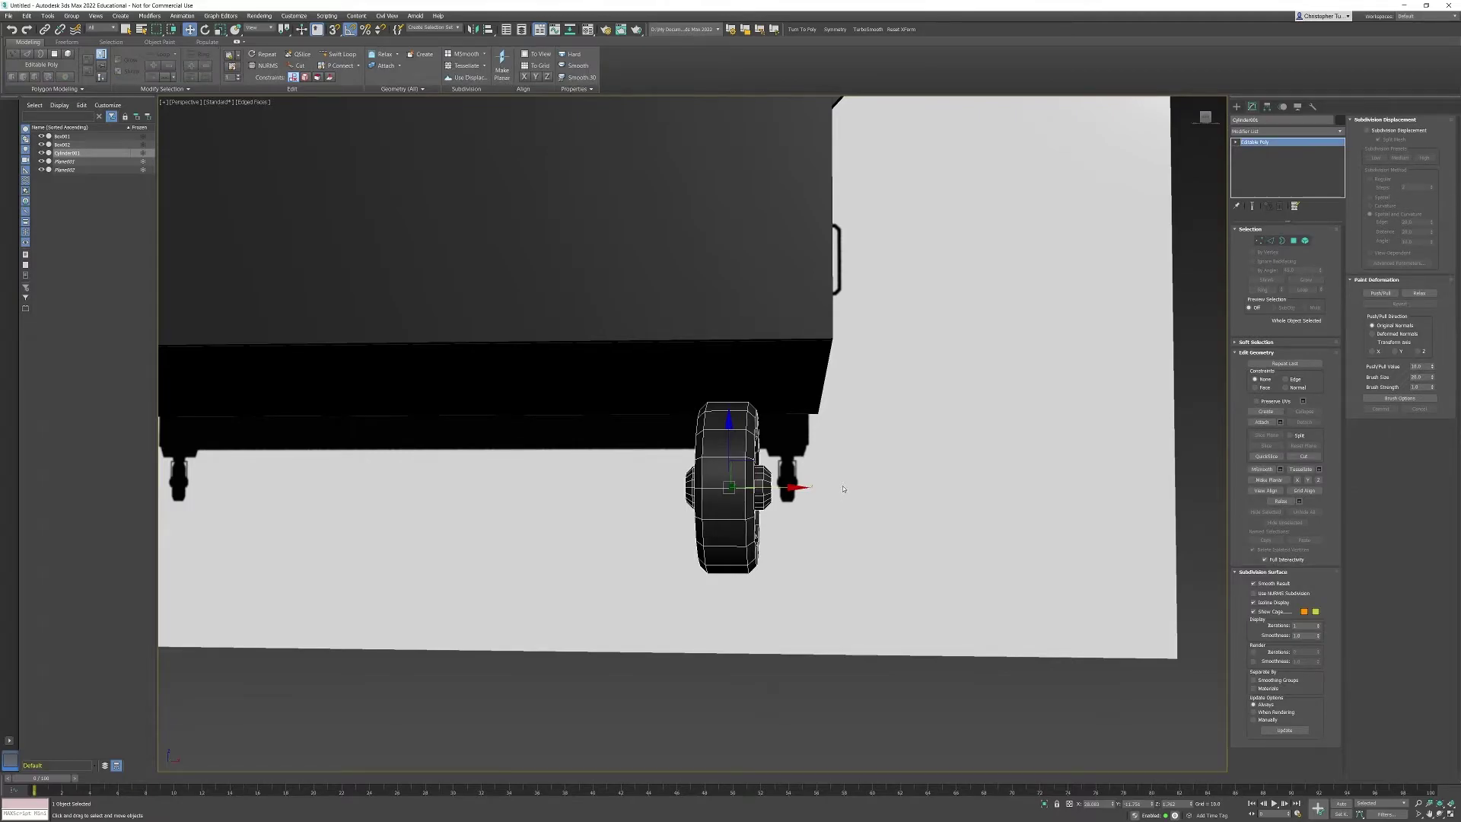
Create a rectangular plane over the reference caster bracket in the right view and nudge it slightly upward
{"action": "key", "text": "v"}
{"action": "key", "text": "r"}
{"action": "key", "text": "z"}
{"action": "middle_click_drag", "start_coordinate": [805, 445], "coordinate": [783, 482]}
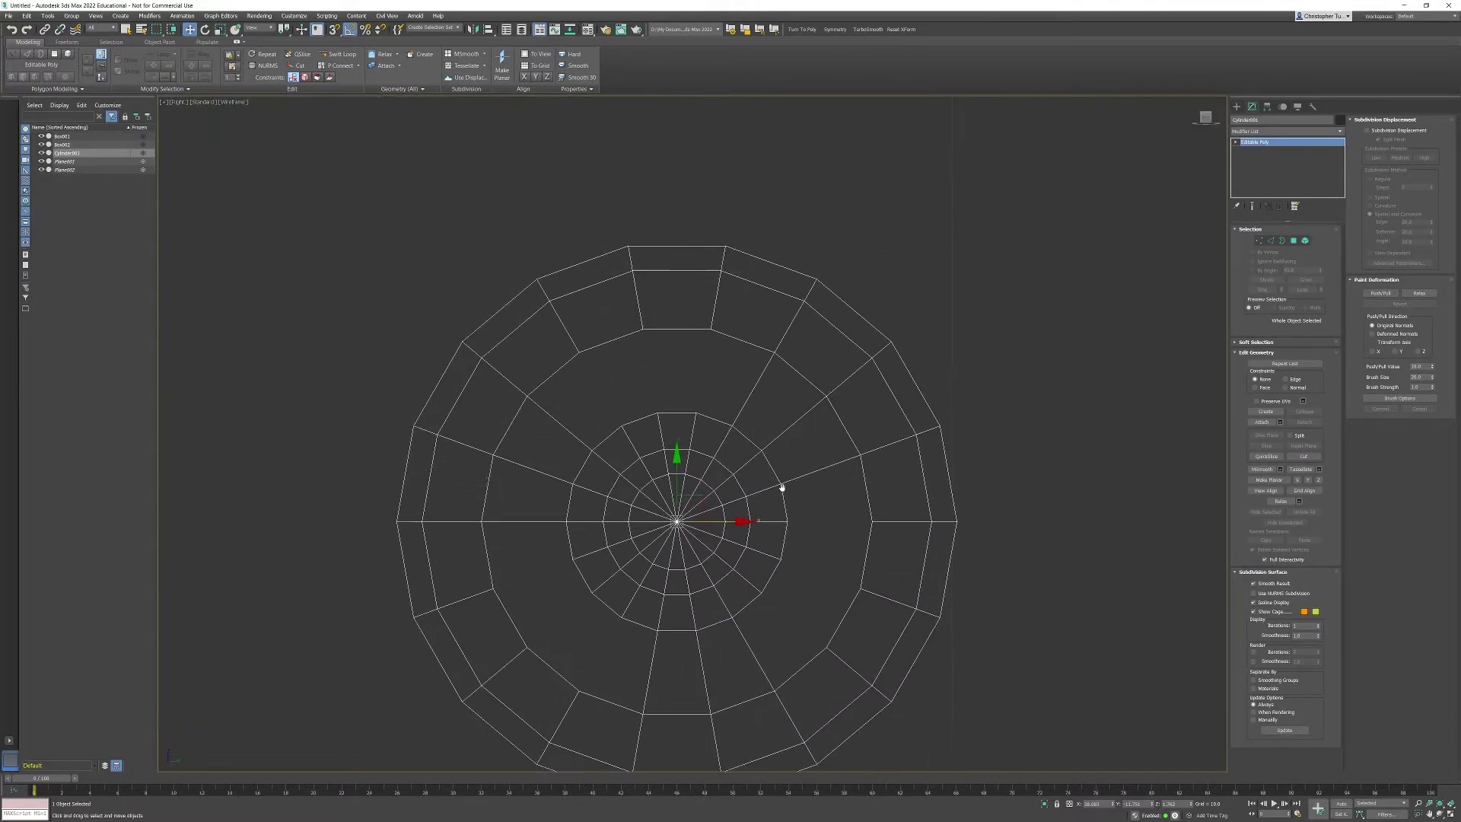
{"action": "scroll", "coordinate": [784, 487], "scroll_direction": "down", "scroll_amount": 3}
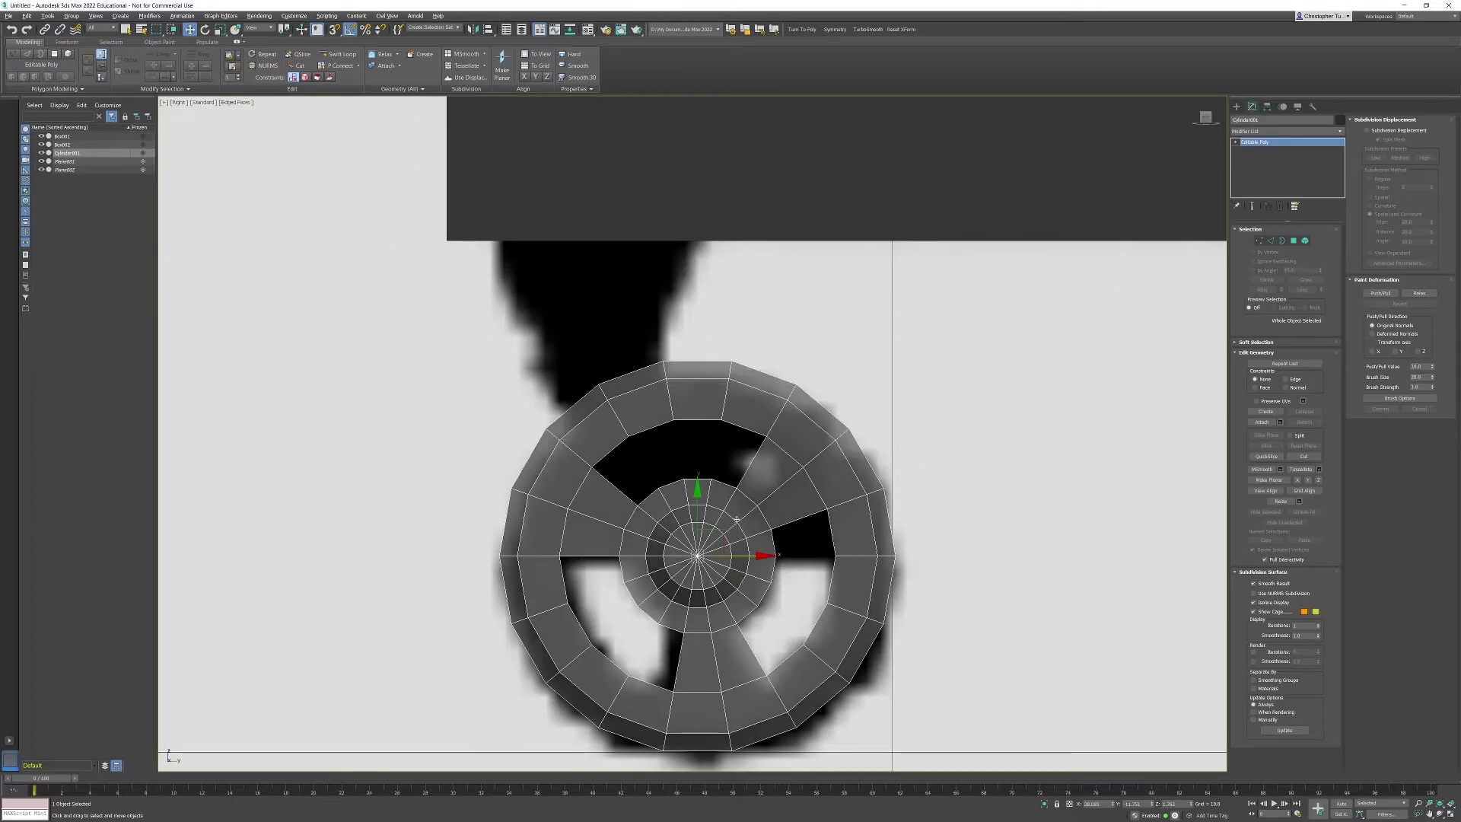
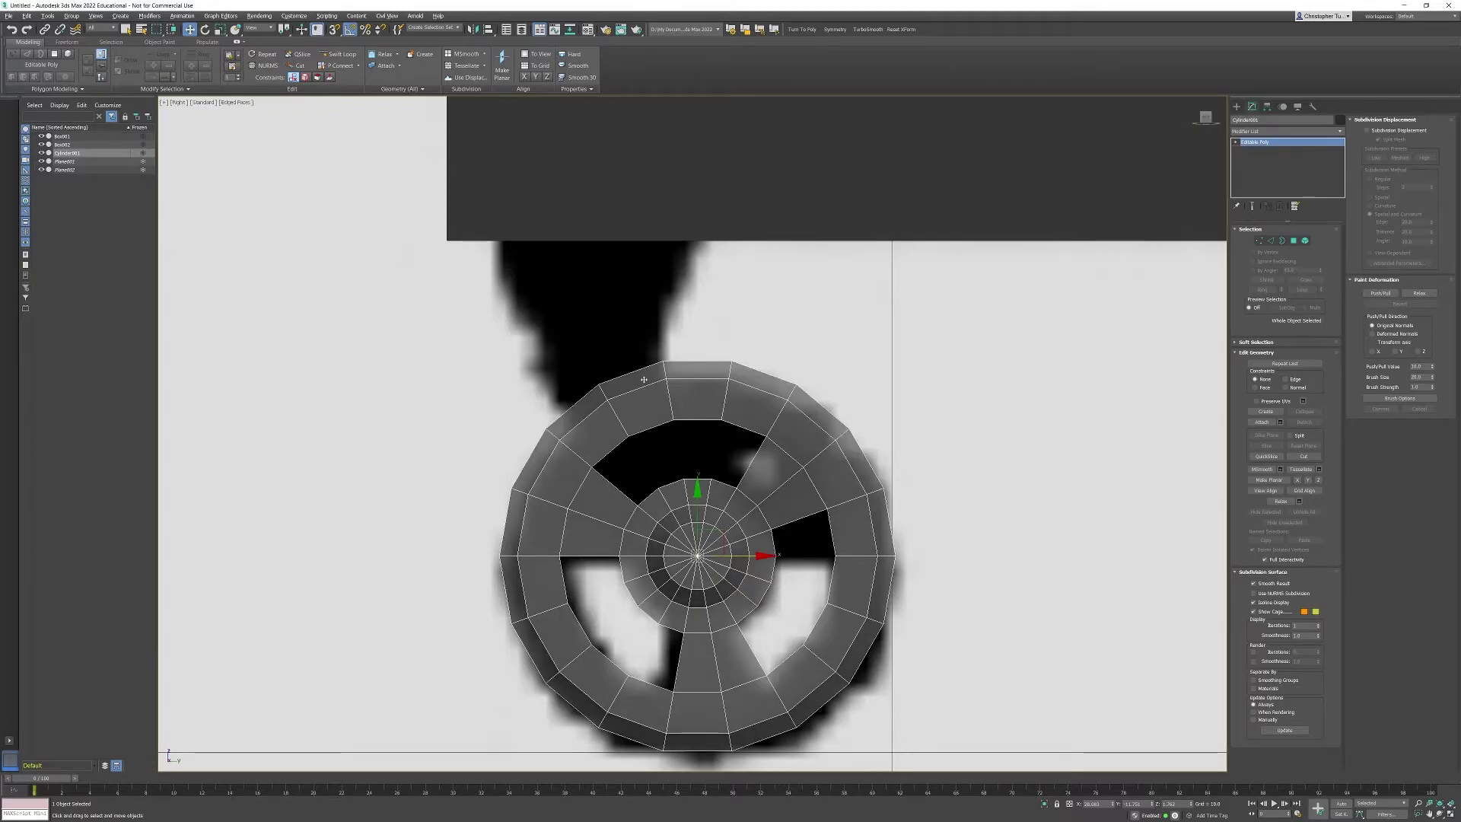
{"action": "left_click", "coordinate": [1237, 106]}
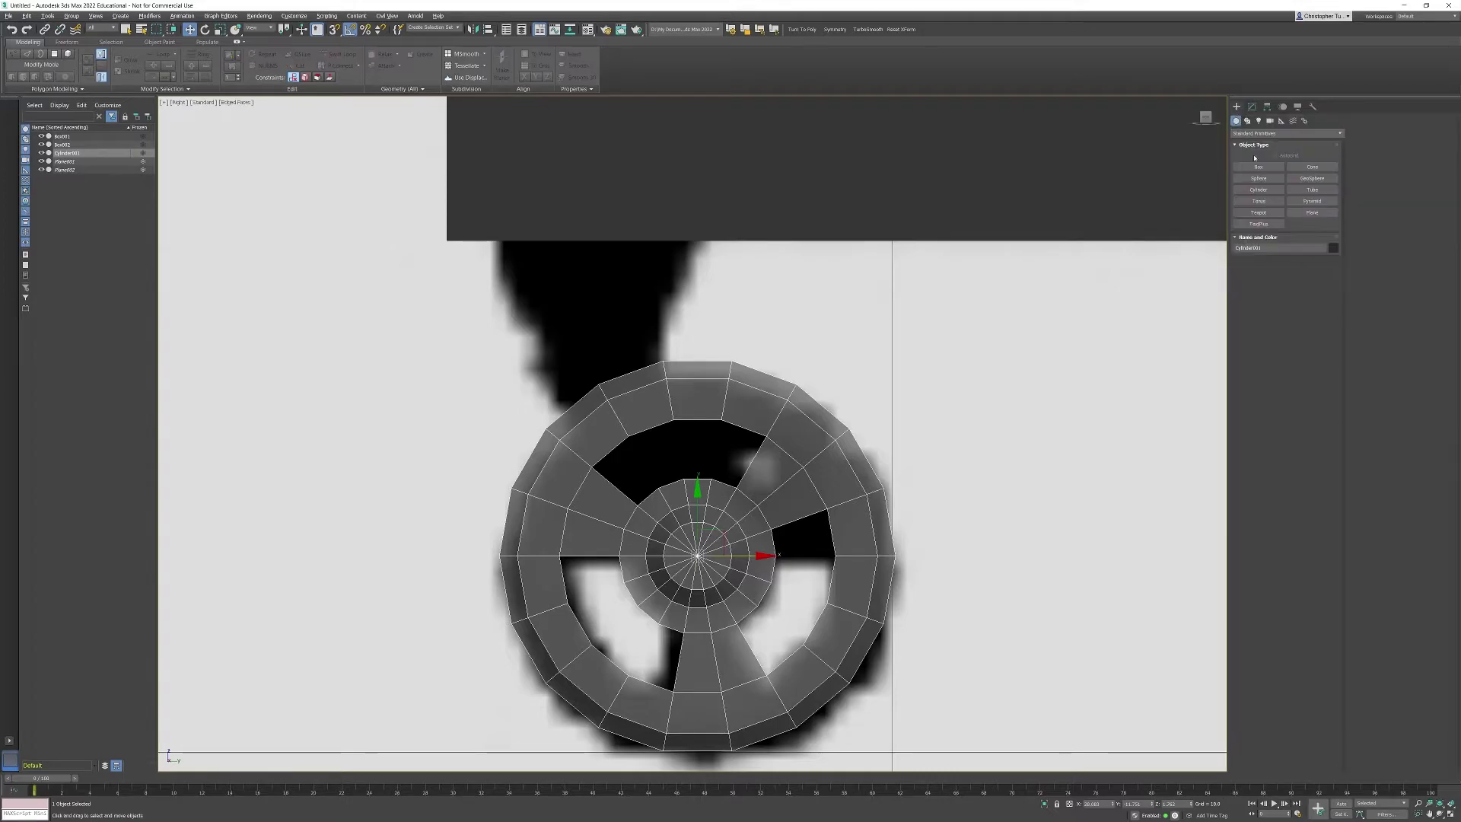
{"action": "left_click", "coordinate": [1312, 212]}
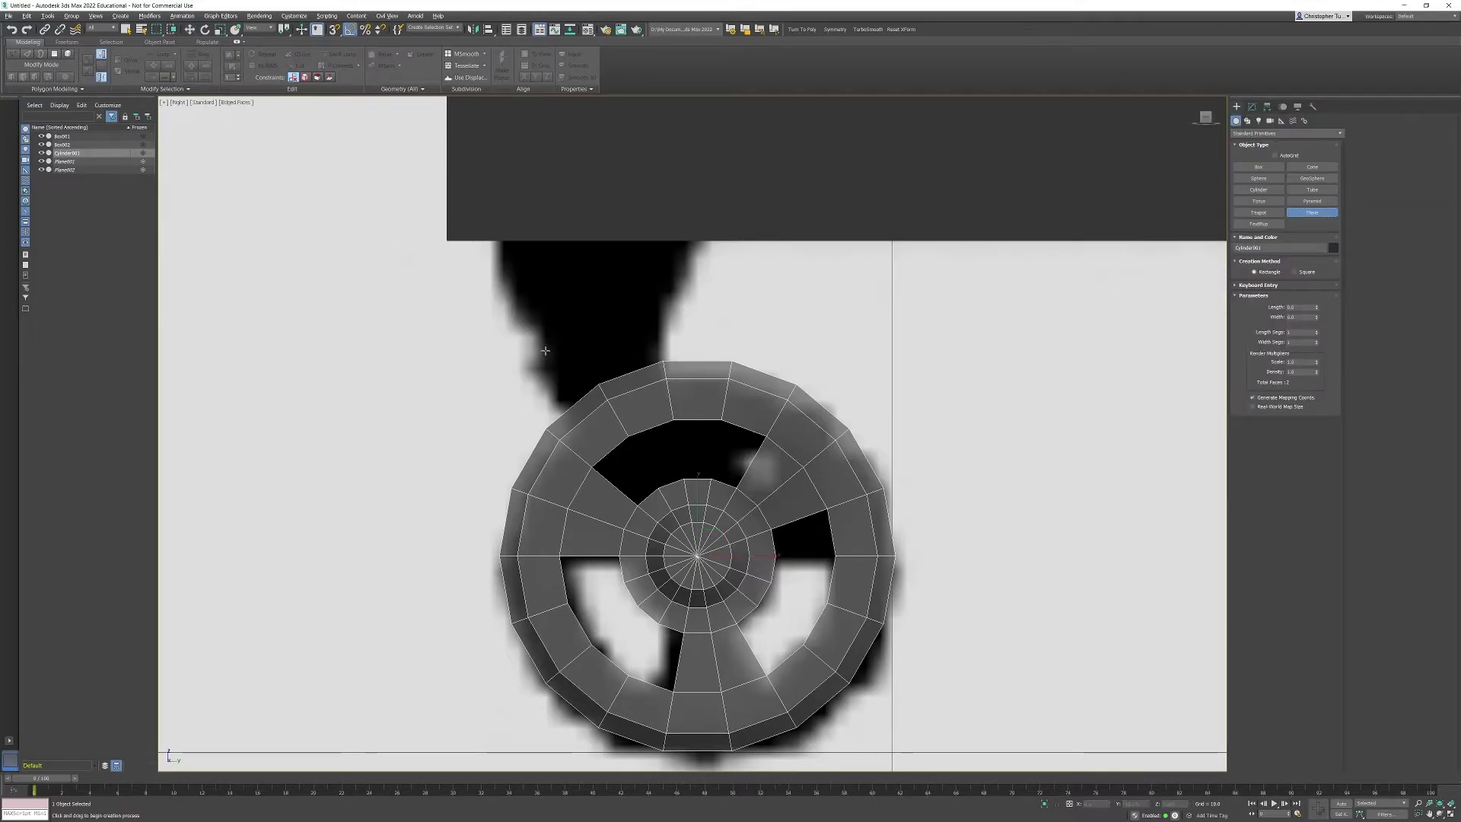
{"action": "left_click_drag", "start_coordinate": [537, 358], "coordinate": [653, 624]}
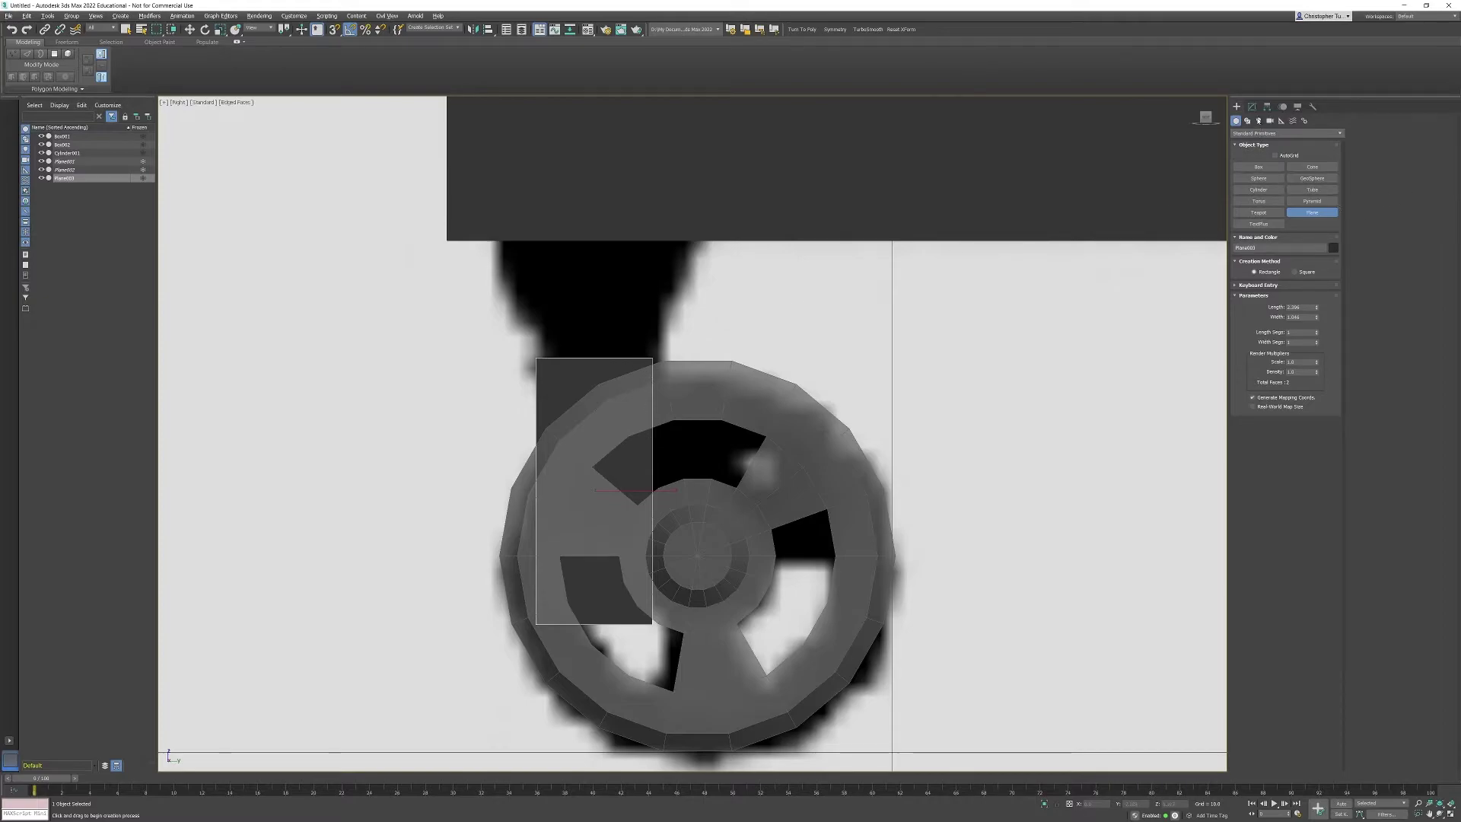
{"action": "key", "text": "w"}
{"action": "left_click_drag", "start_coordinate": [595, 429], "coordinate": [595, 418]}
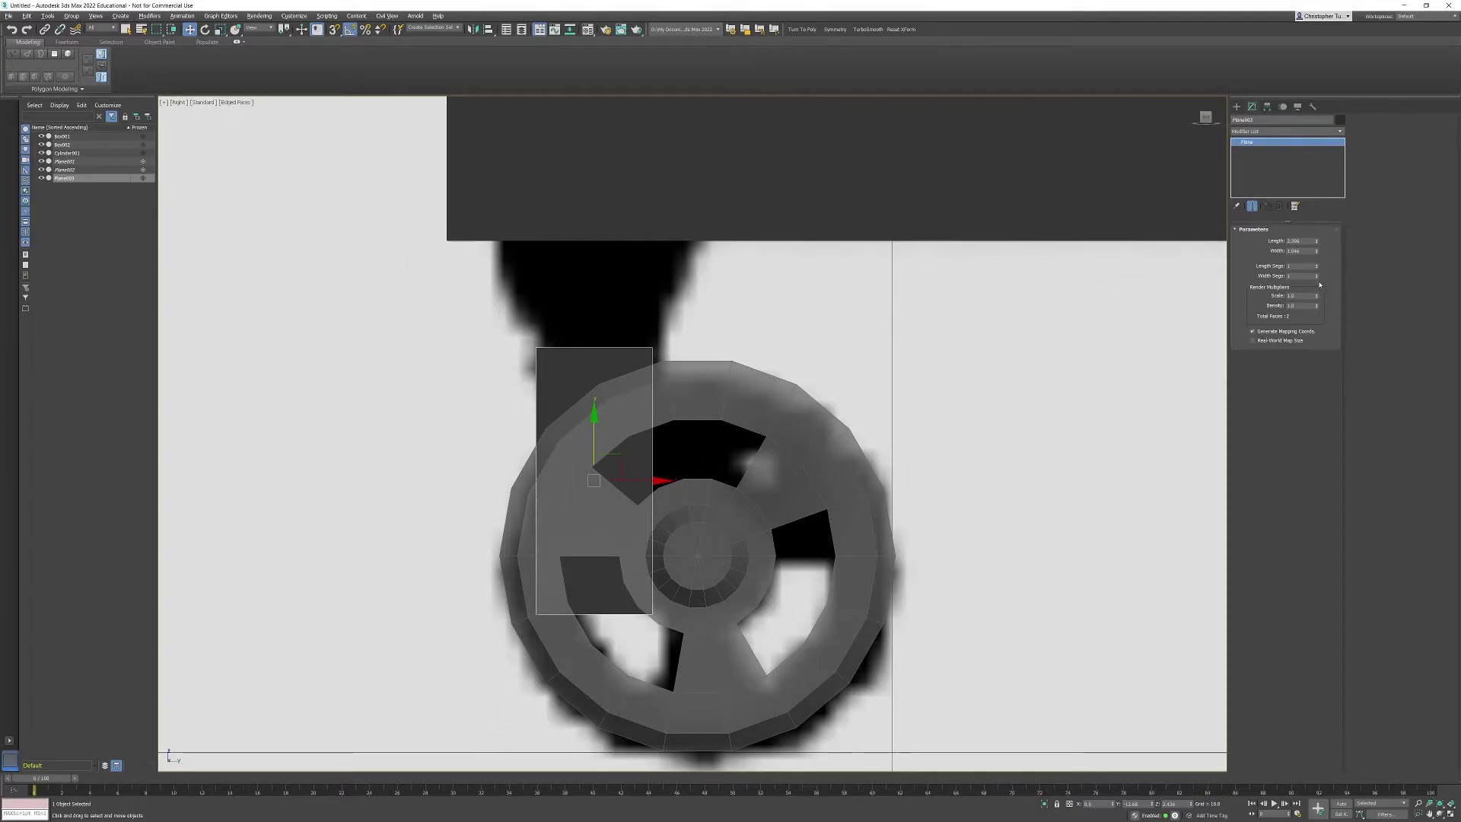
Convert the bracket plane to an editable poly and connect its two vertical edges with a horizontal edge
{"action": "right_click", "coordinate": [645, 377]}
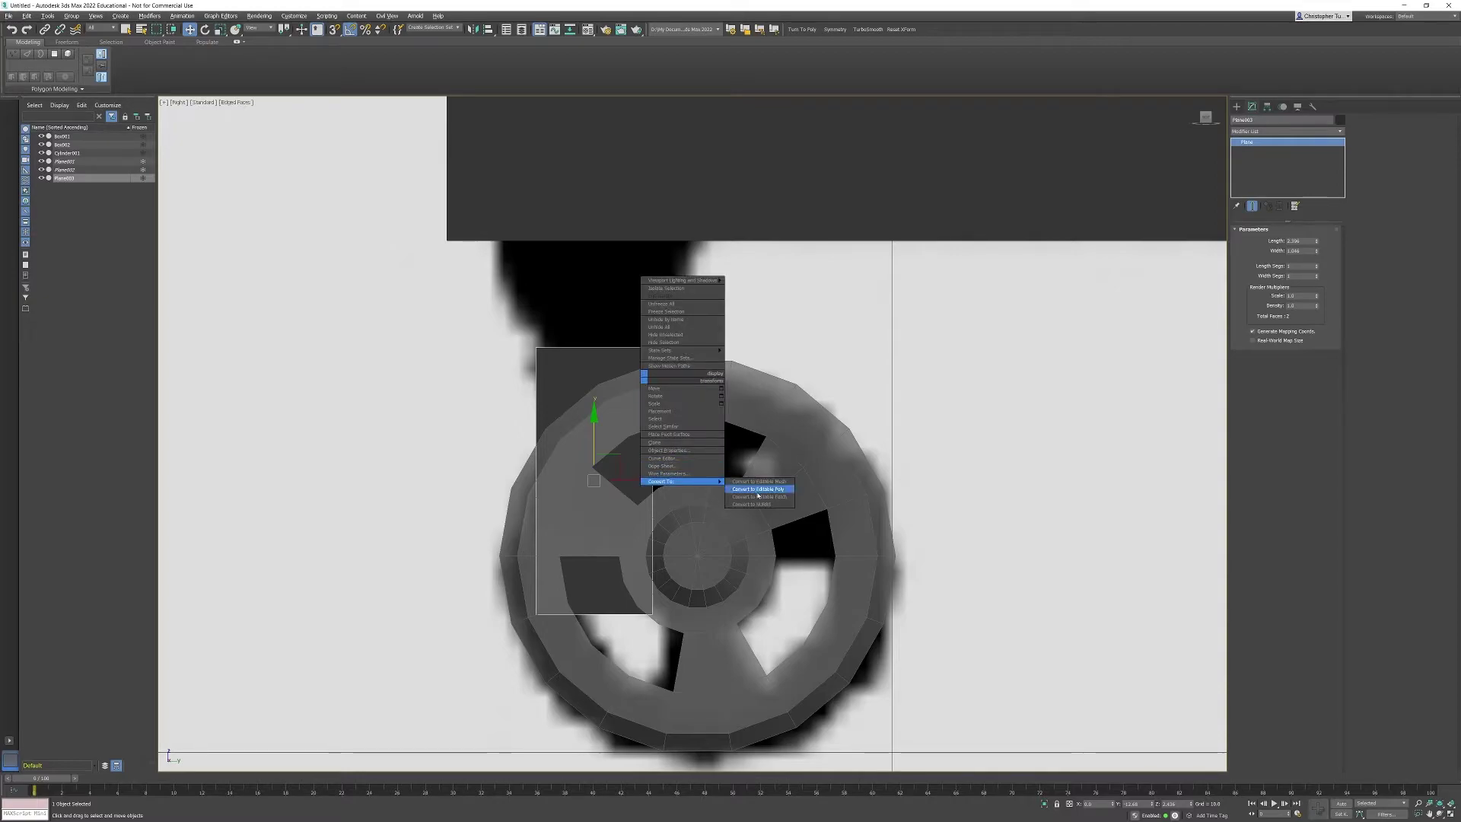
{"action": "left_click", "coordinate": [757, 488]}
{"action": "left_click", "coordinate": [1270, 240]}
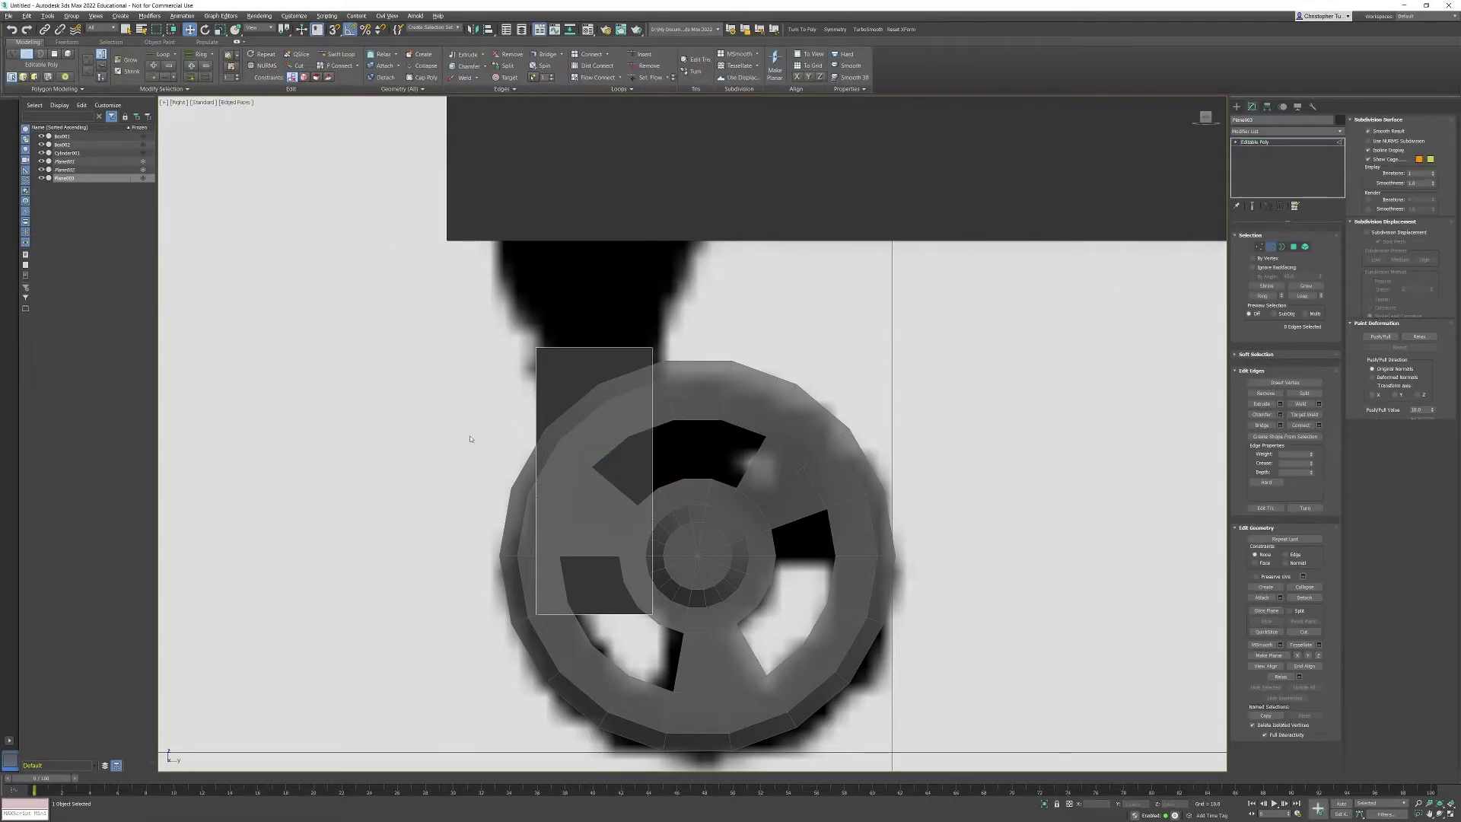
{"action": "left_click_drag", "start_coordinate": [472, 433], "coordinate": [761, 456]}
{"action": "left_click", "coordinate": [1303, 407]}
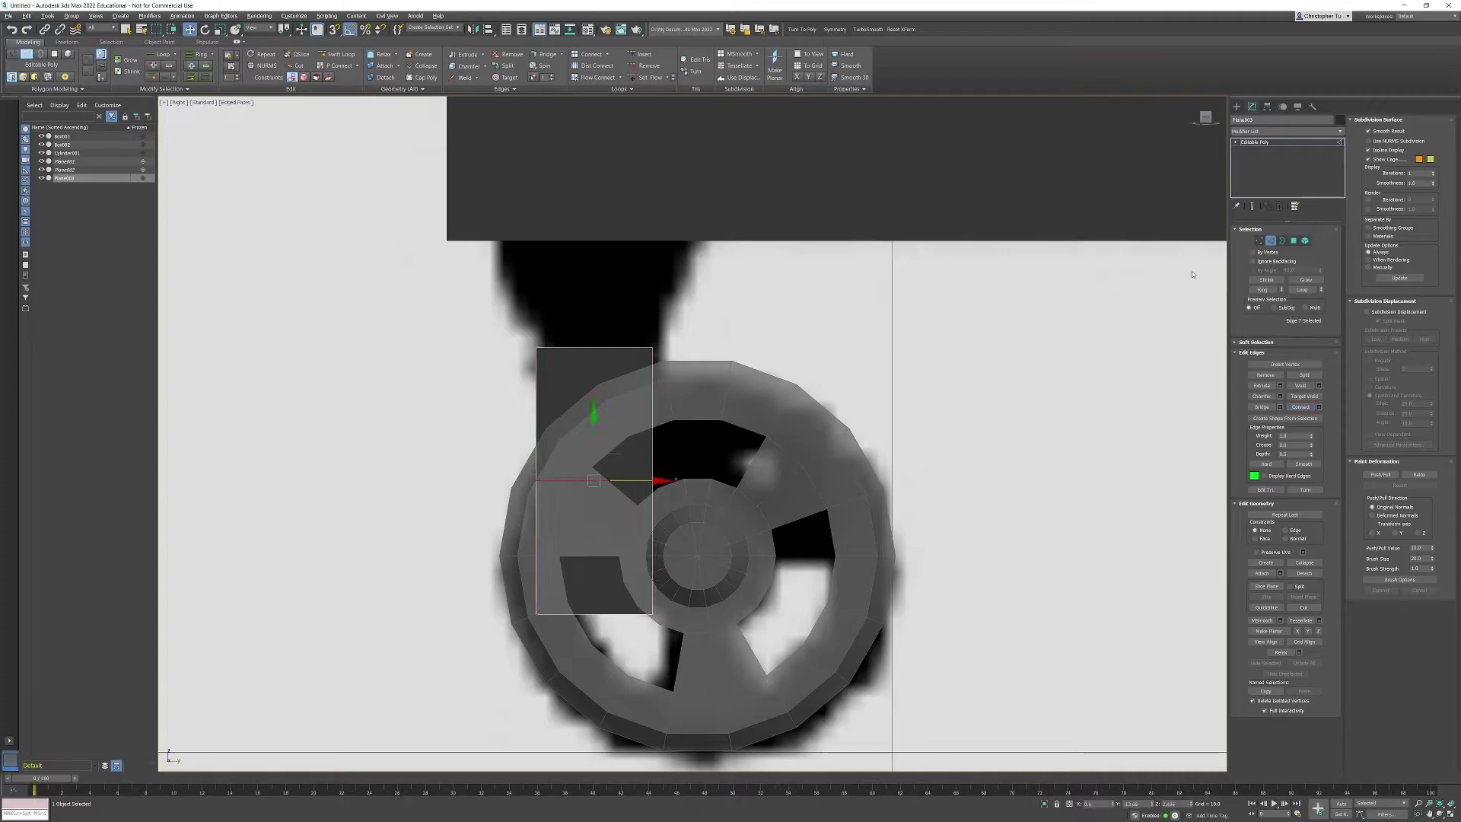
Raise the plane's two middle vertices a little toward its upper edge and finish vertex editing
{"action": "key", "text": "1"}
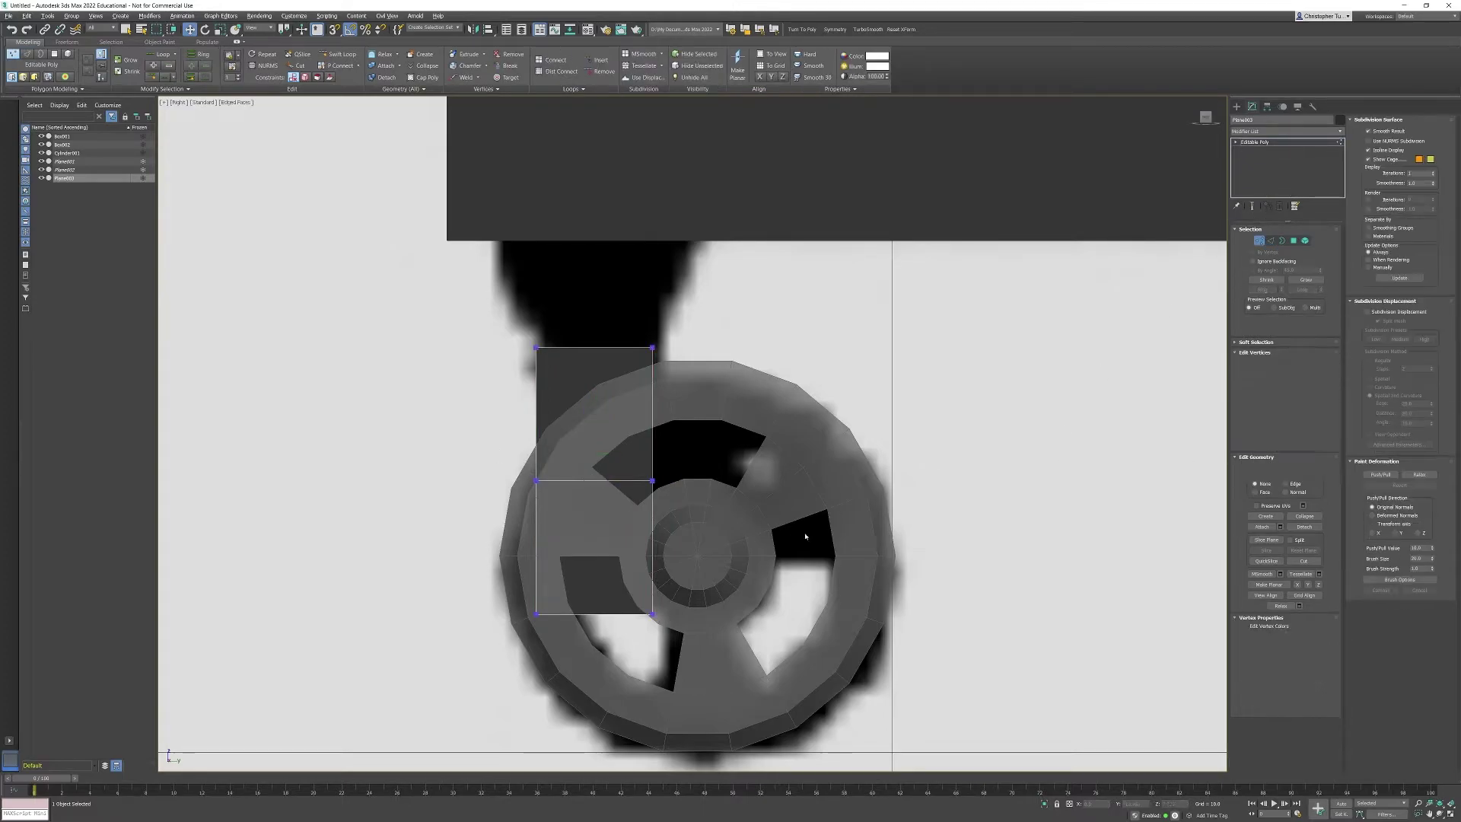
{"action": "left_click_drag", "start_coordinate": [531, 451], "coordinate": [663, 496]}
{"action": "left_click_drag", "start_coordinate": [596, 428], "coordinate": [596, 390]}
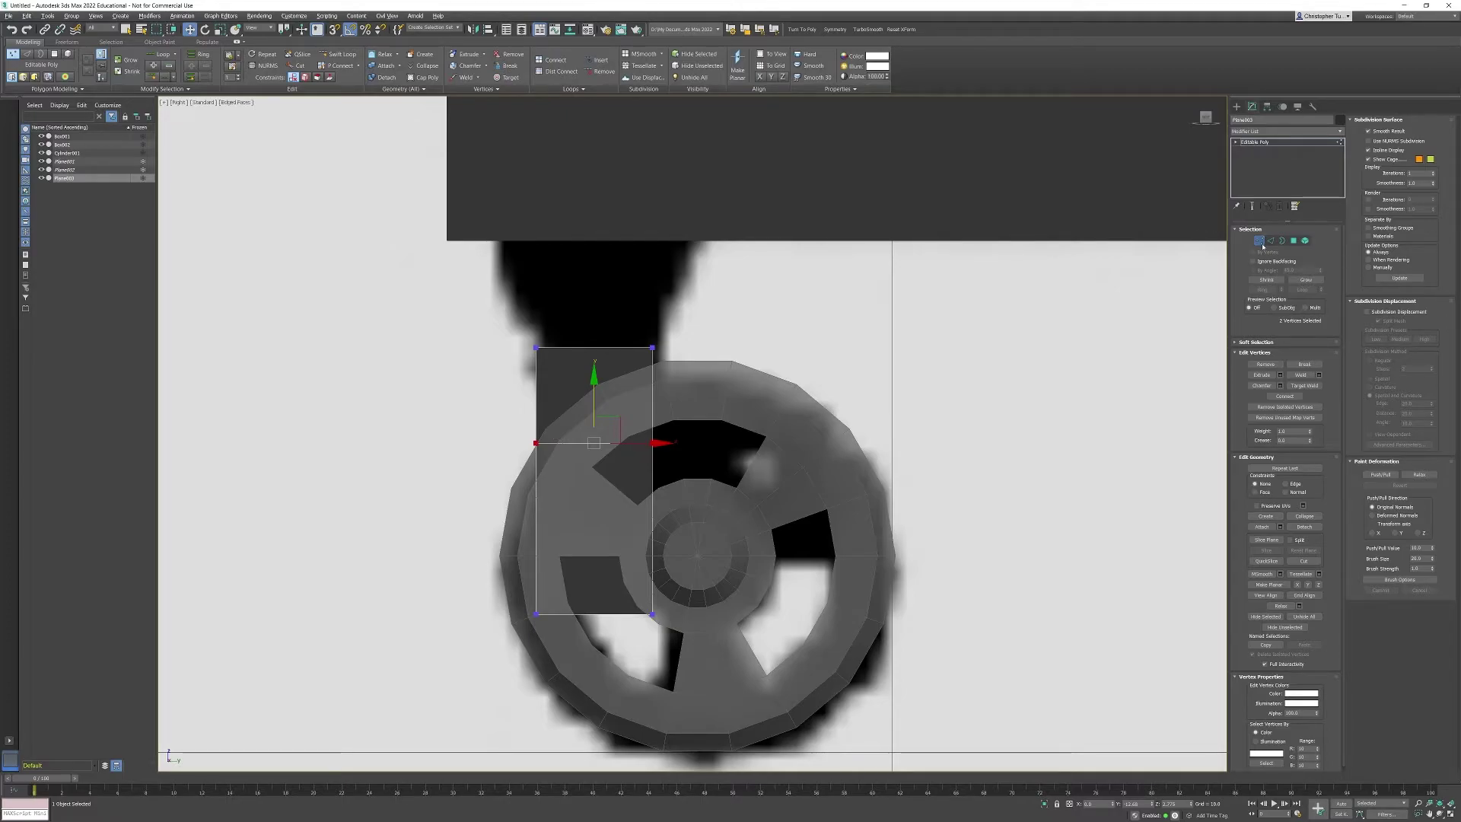
{"action": "left_click", "coordinate": [1260, 241]}
Move the bracket plane sideways in the front view to line up with the reference fork arm on the wheel's outer side
{"action": "key", "text": "alt+w"}
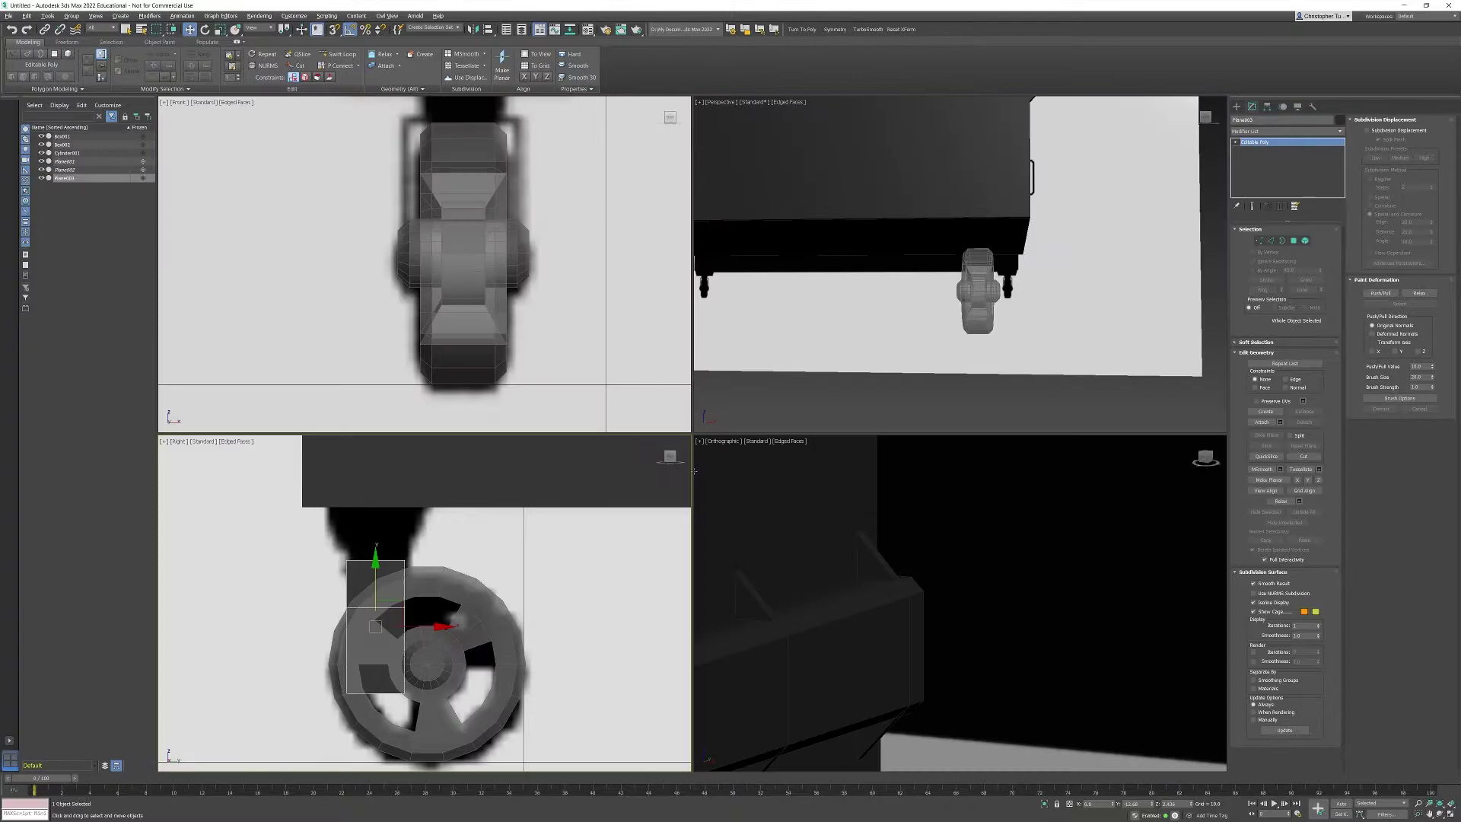
{"action": "scroll", "coordinate": [448, 322], "scroll_direction": "down", "scroll_amount": 10}
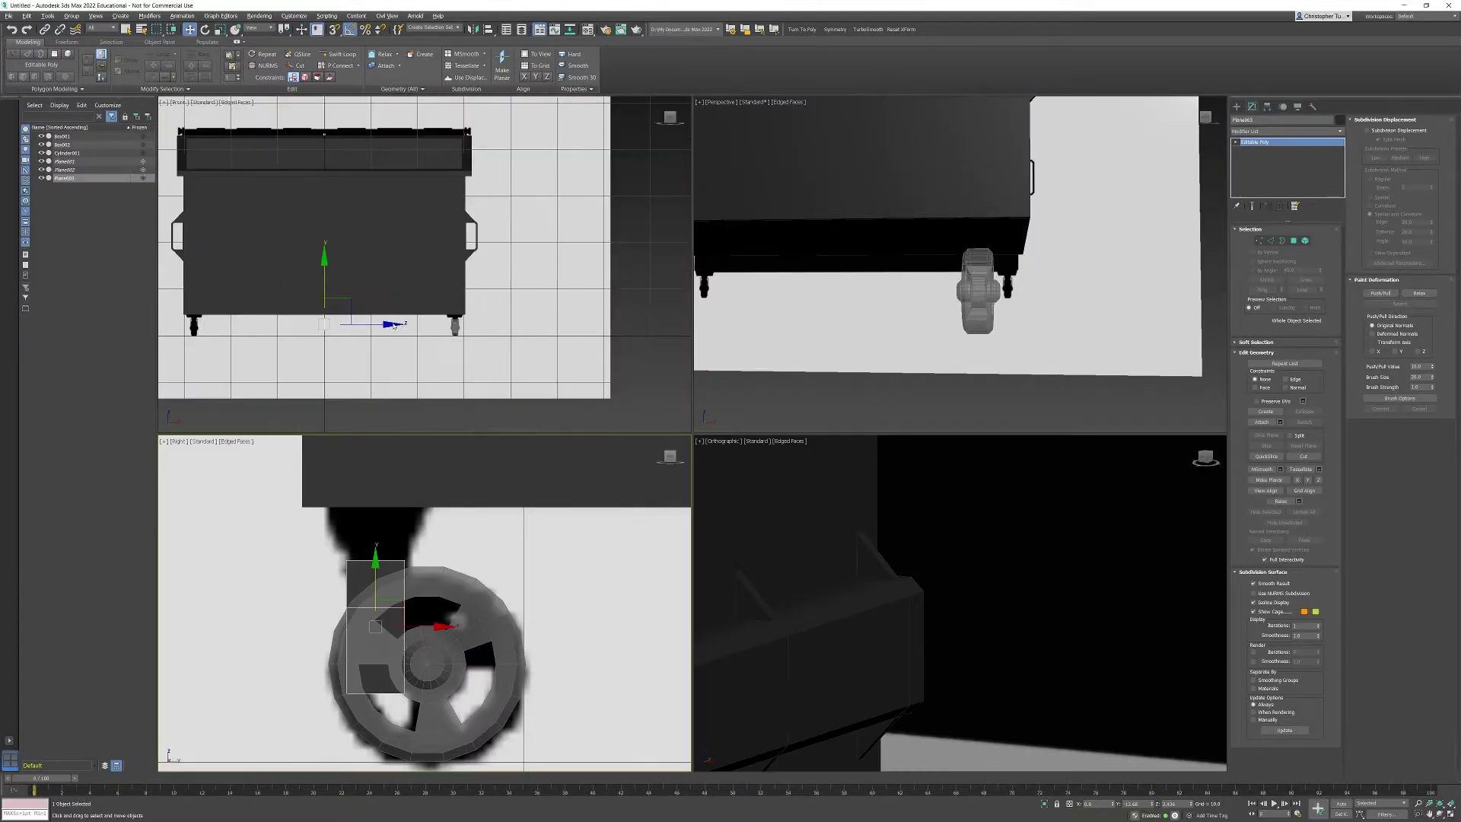
{"action": "left_click_drag", "start_coordinate": [423, 328], "coordinate": [519, 328]}
{"action": "scroll", "coordinate": [455, 324], "scroll_direction": "up", "scroll_amount": 12}
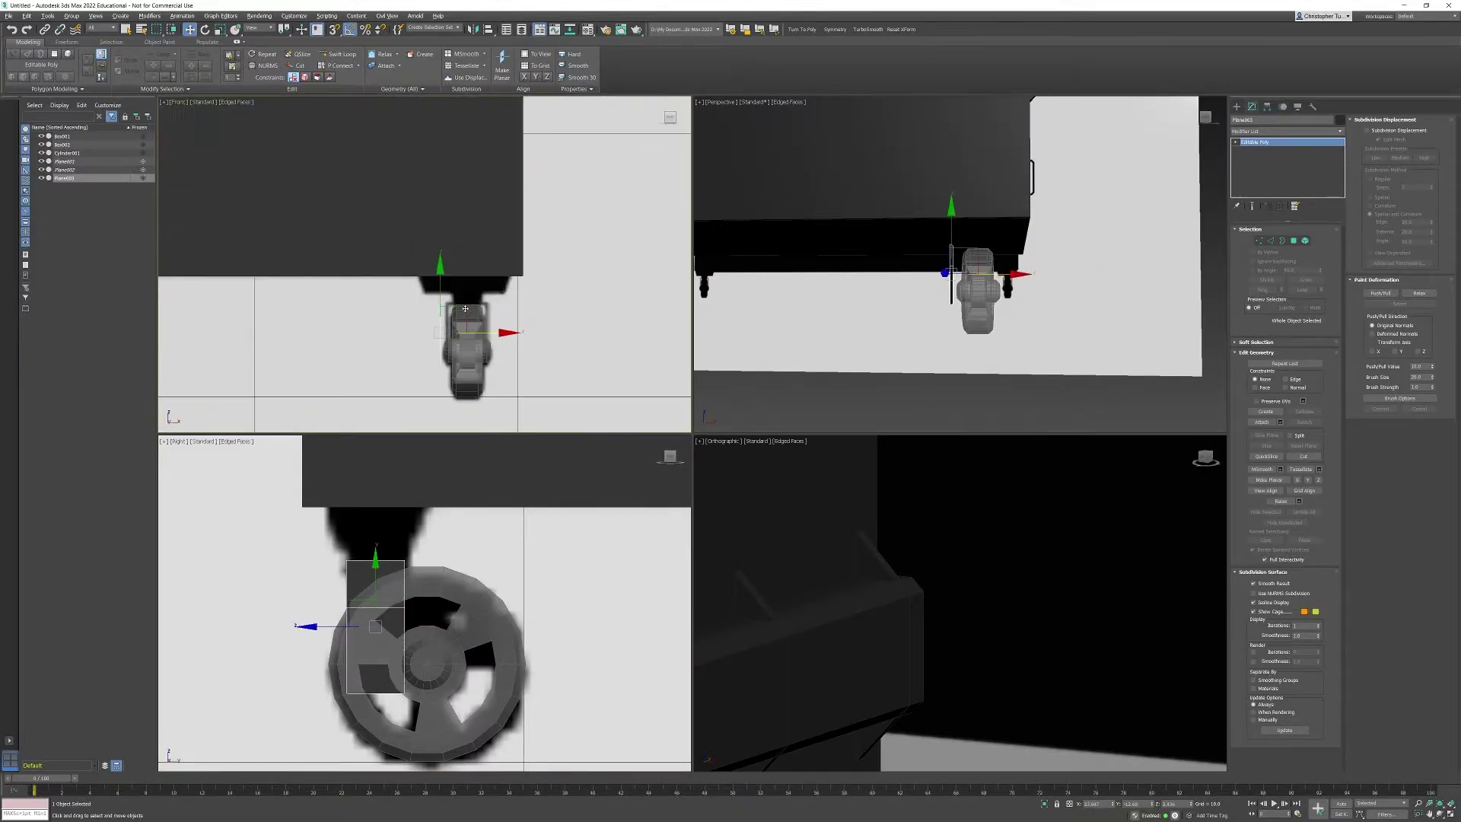
{"action": "middle_click_drag", "start_coordinate": [434, 326], "coordinate": [443, 238]}
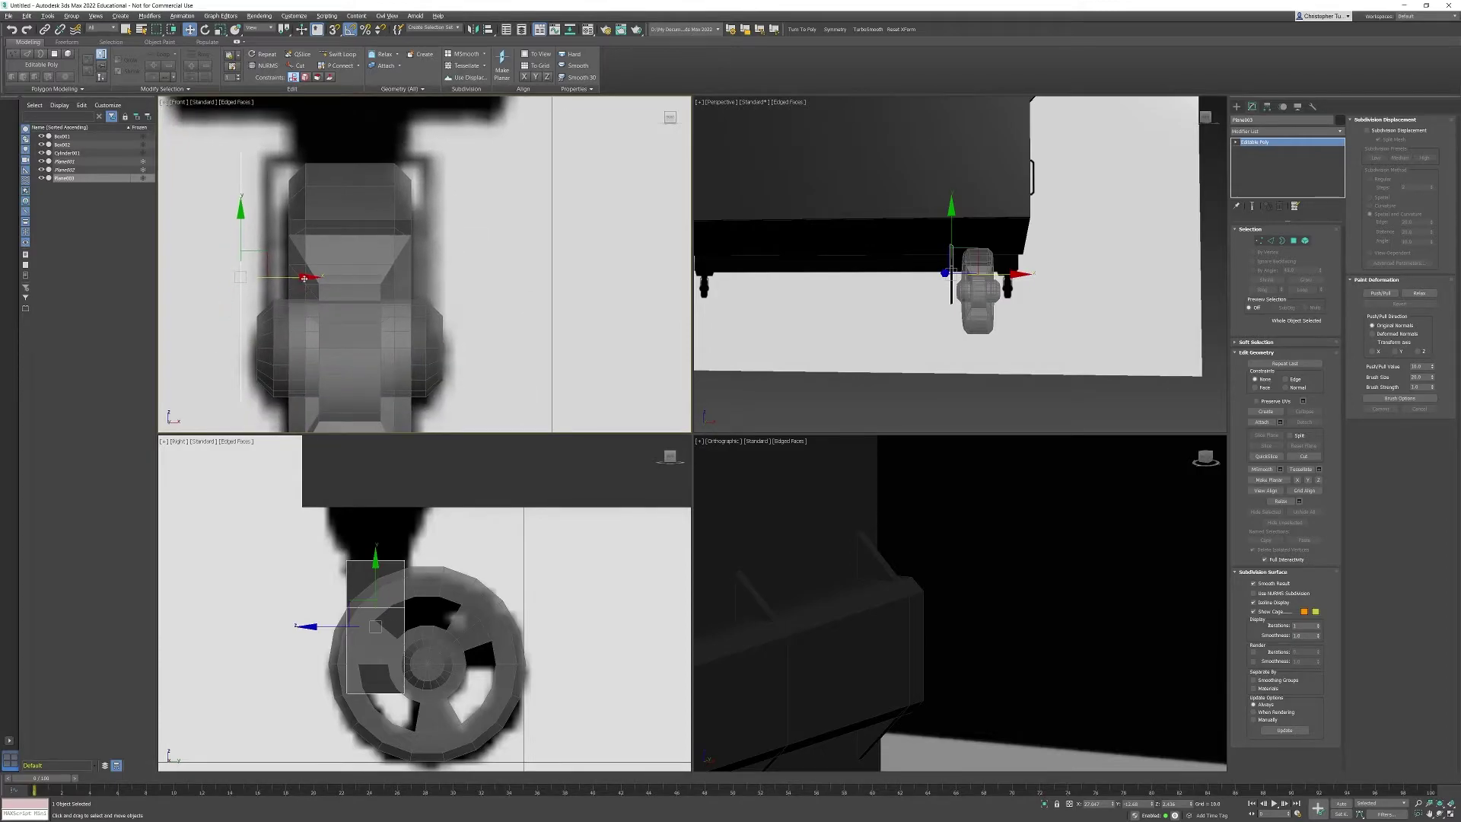
{"action": "left_click_drag", "start_coordinate": [289, 279], "coordinate": [486, 280]}
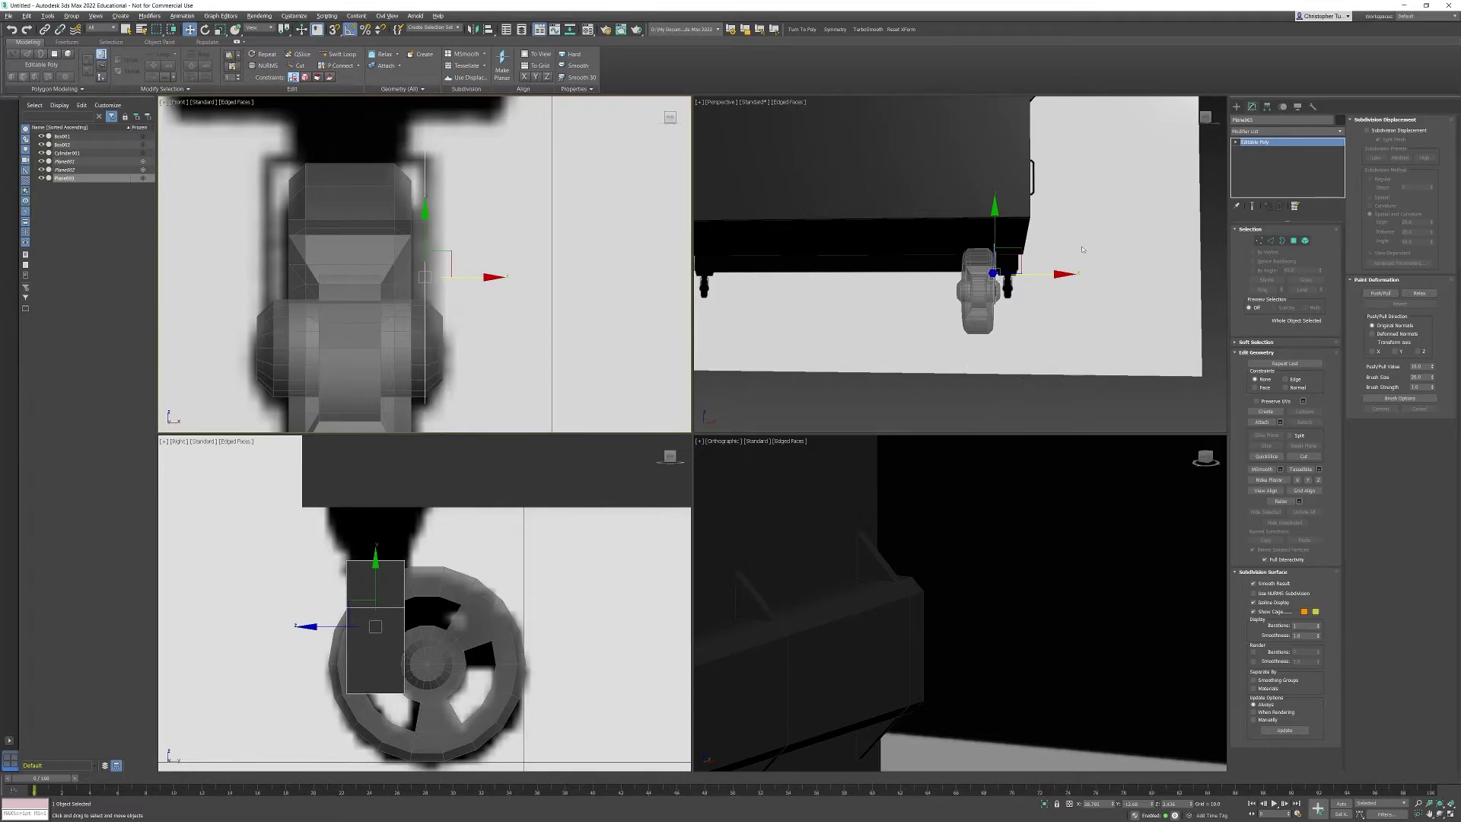
Shift only the plane's bottom two vertices sideways in the right view so the lower polygon slants across the wheel hub
{"action": "left_click", "coordinate": [1260, 241]}
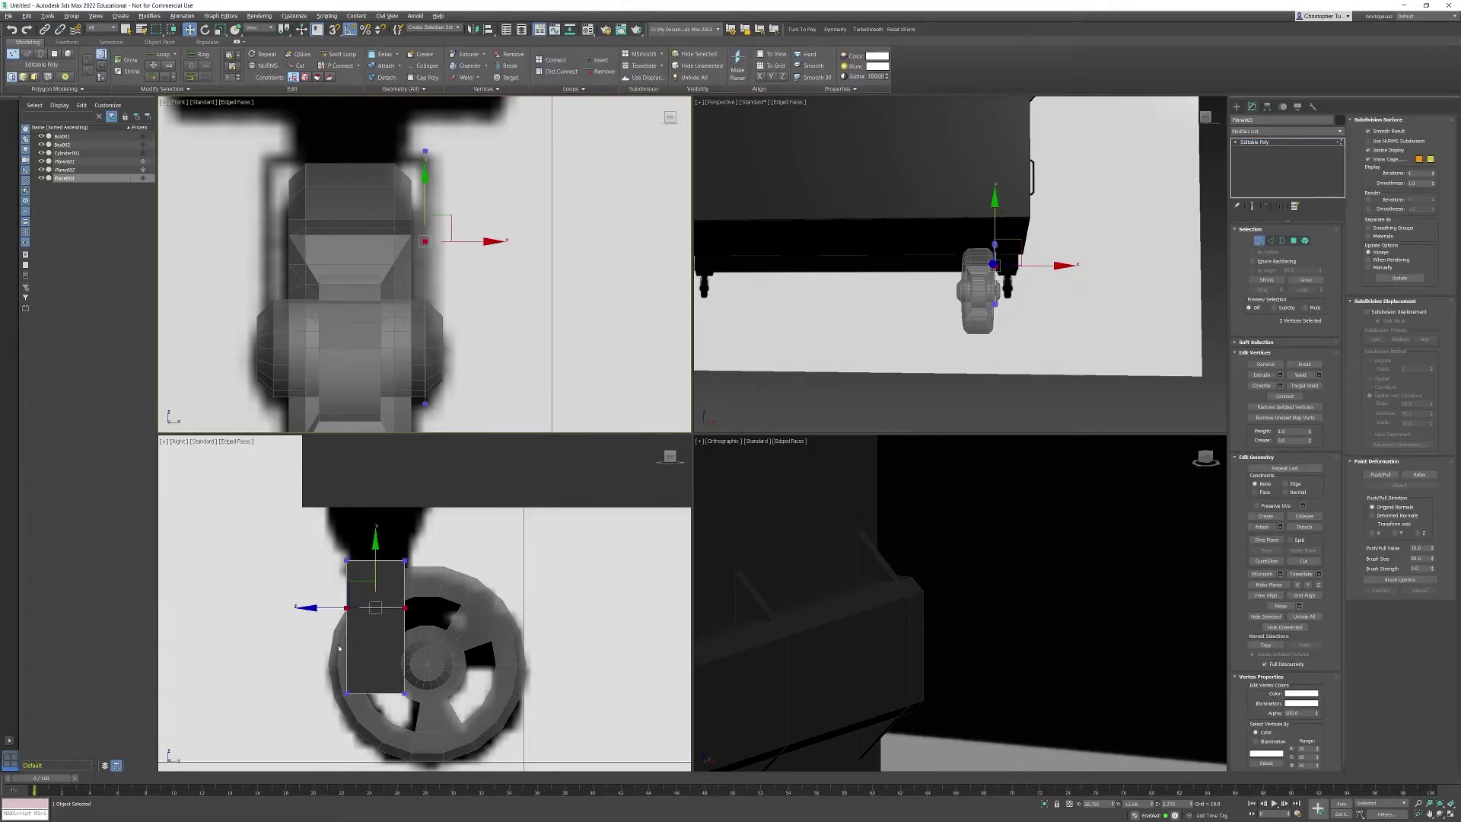
{"action": "left_click_drag", "start_coordinate": [309, 694], "coordinate": [470, 645]}
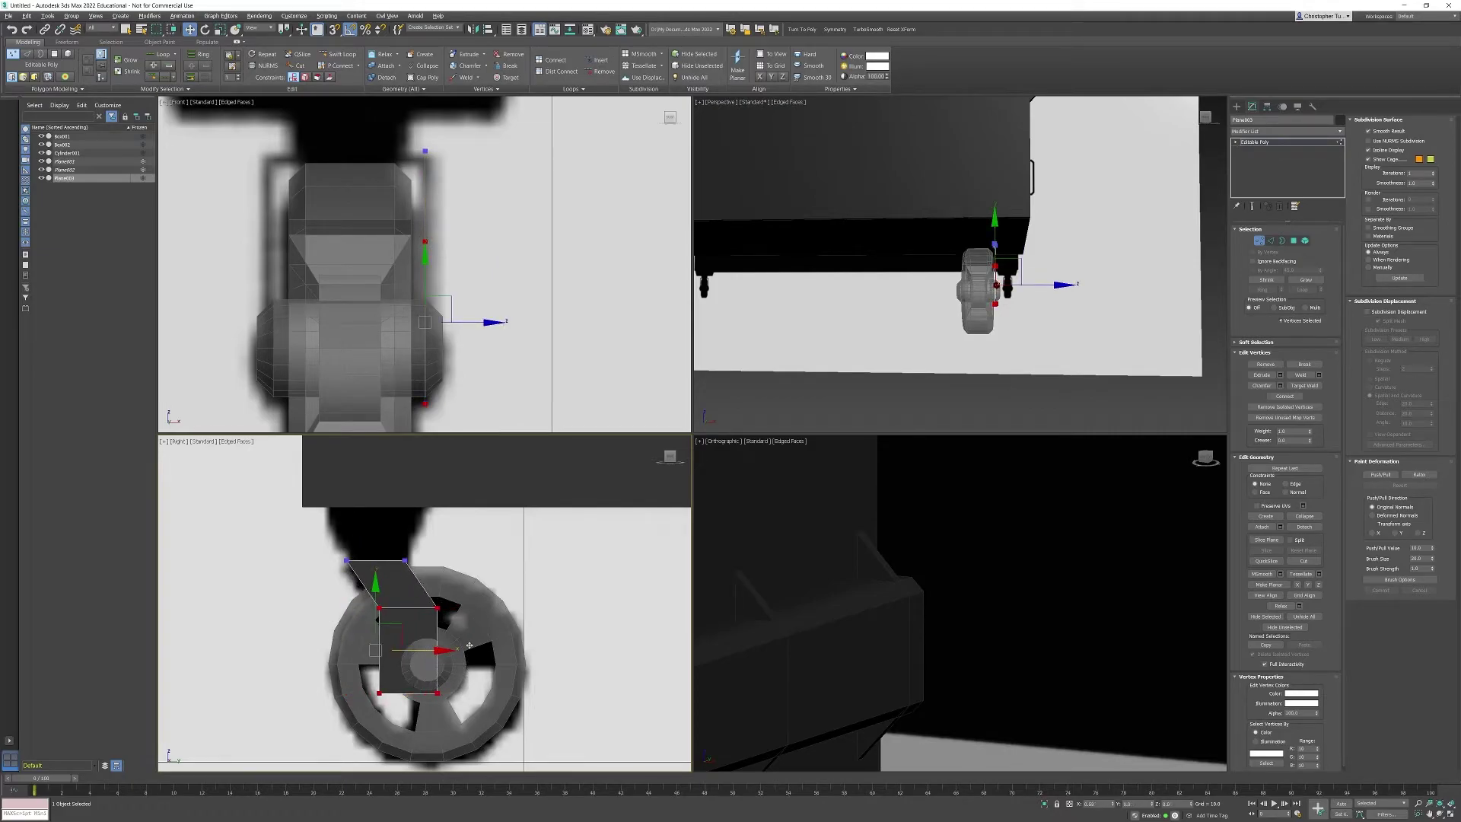
{"action": "key", "text": "ctrl+z"}
{"action": "left_click_drag", "start_coordinate": [459, 727], "coordinate": [523, 691]}
Widen the bracket by moving its three right-side vertices outward in the right view
{"action": "scroll", "coordinate": [447, 647], "scroll_direction": "down", "scroll_amount": 5}
{"action": "scroll", "coordinate": [438, 626], "scroll_direction": "up", "scroll_amount": 10}
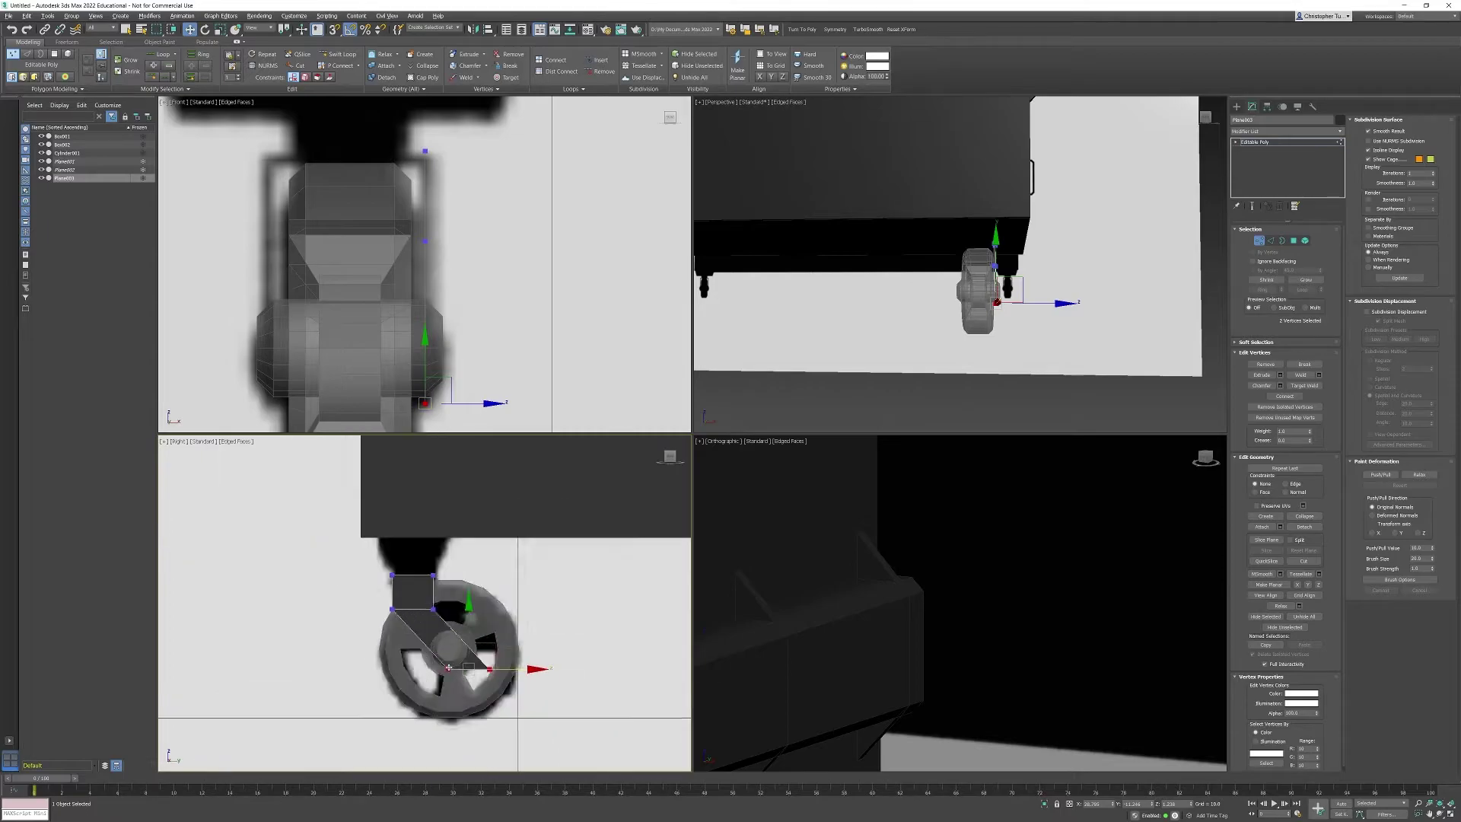
{"action": "scroll", "coordinate": [509, 600], "scroll_direction": "down", "scroll_amount": 2}
{"action": "key", "text": "alt+w"}
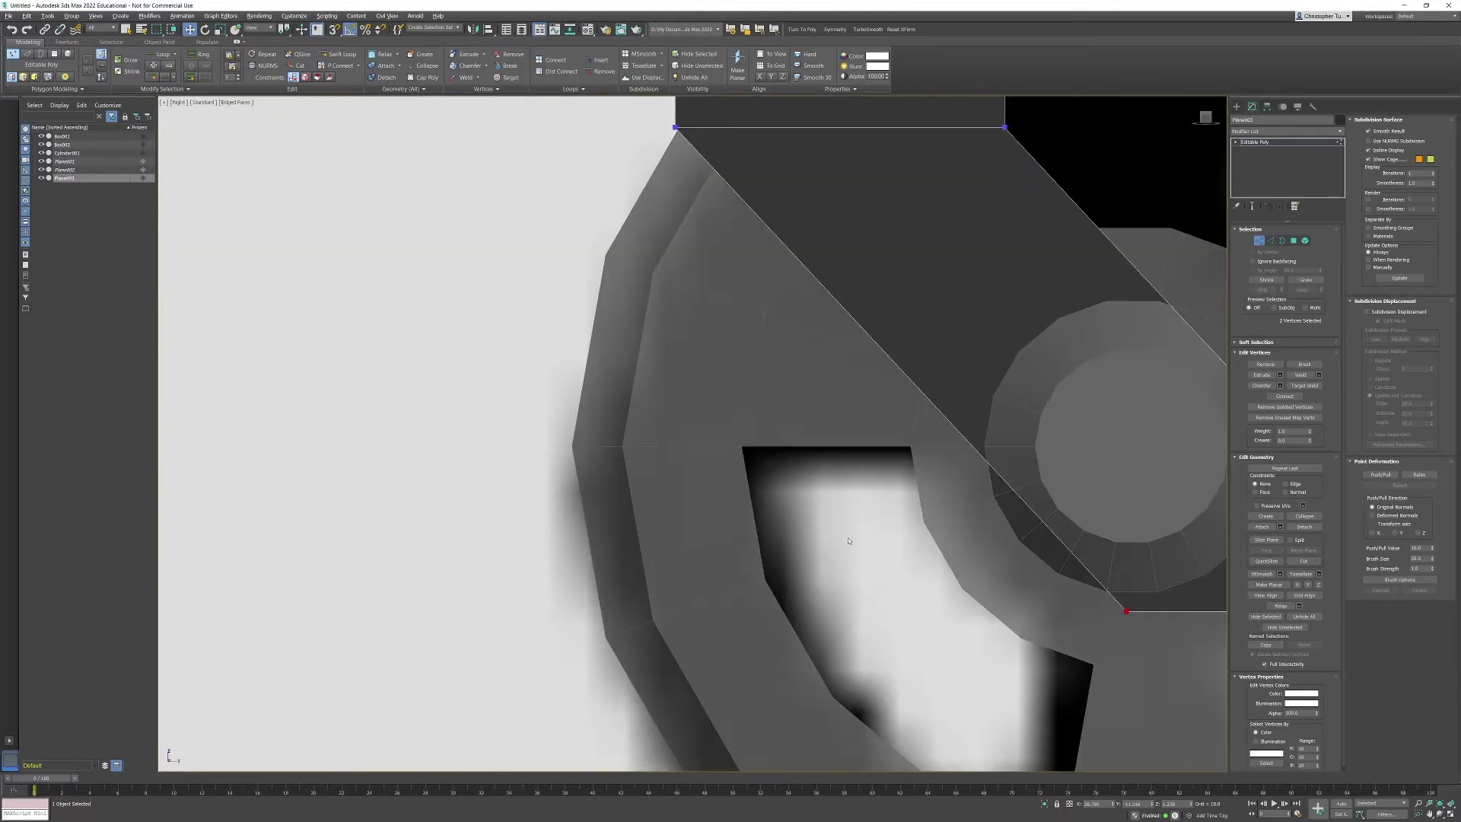
{"action": "scroll", "coordinate": [739, 507], "scroll_direction": "down", "scroll_amount": 3}
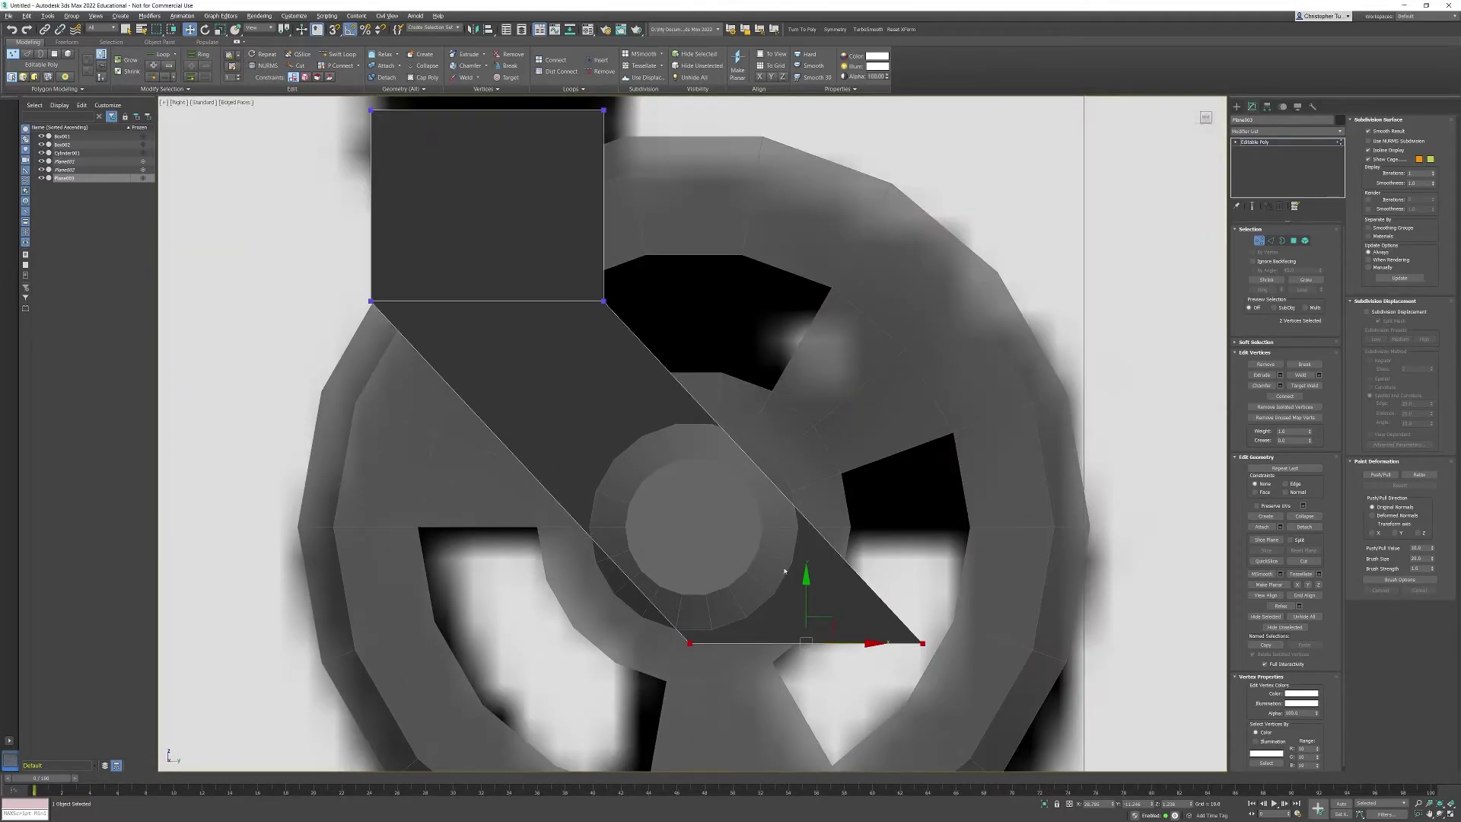
{"action": "scroll", "coordinate": [720, 590], "scroll_direction": "down", "scroll_amount": 2}
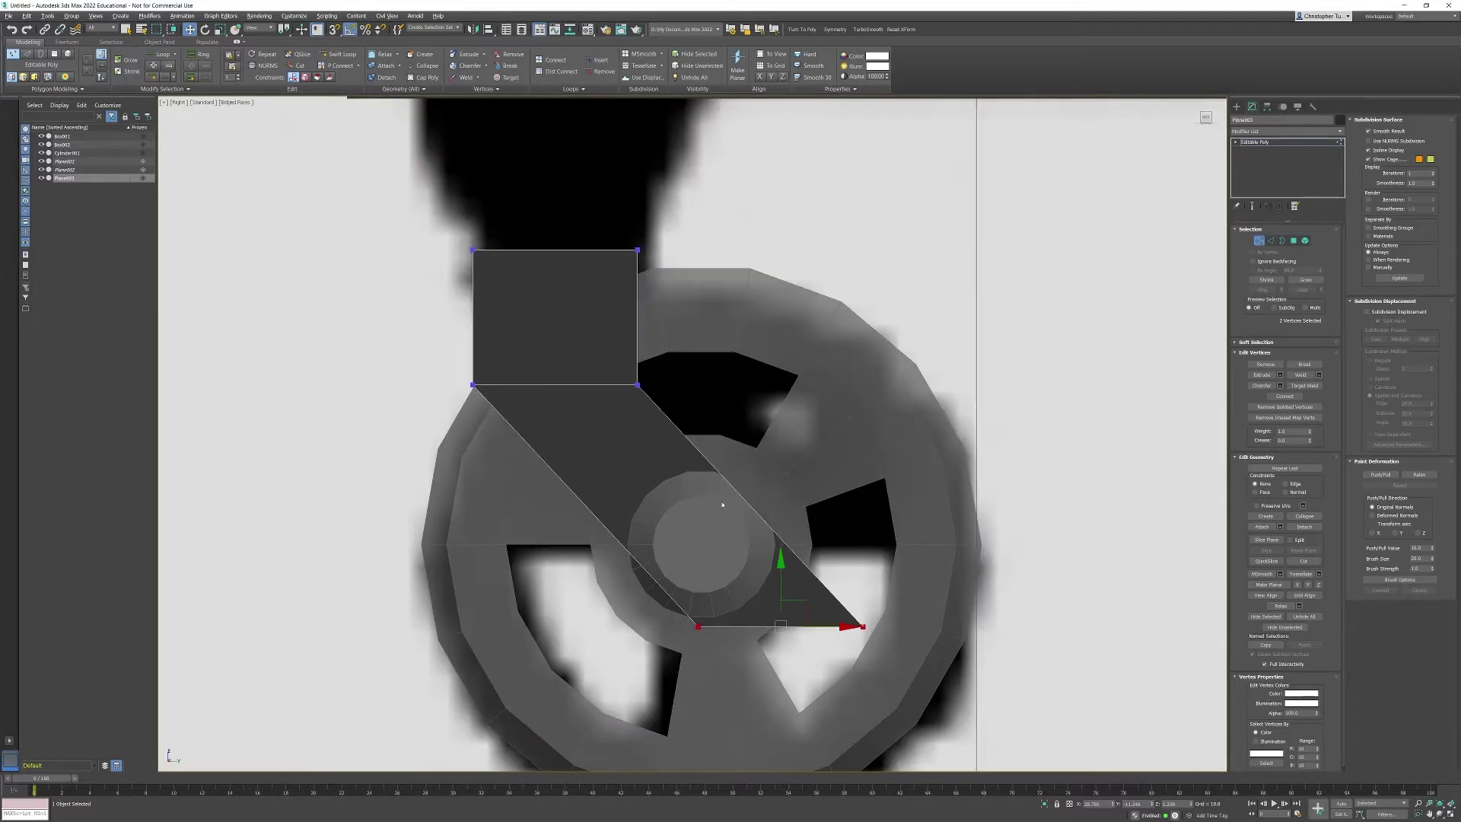
{"action": "left_click_drag", "start_coordinate": [636, 392], "coordinate": [638, 394]}
{"action": "left_click_drag", "start_coordinate": [682, 444], "coordinate": [683, 445]}
{"action": "left_click_drag", "start_coordinate": [832, 585], "coordinate": [875, 652], "text": "ctrl"}
{"action": "left_click_drag", "start_coordinate": [614, 222], "coordinate": [649, 306], "text": "ctrl"}
{"action": "left_click_drag", "start_coordinate": [773, 420], "coordinate": [802, 420]}
Move the bracket's three left-side vertices outward so the slanted arm covers the wheel hub
{"action": "left_click_drag", "start_coordinate": [486, 412], "coordinate": [486, 412]}
{"action": "left_click", "coordinate": [697, 626], "text": "ctrl"}
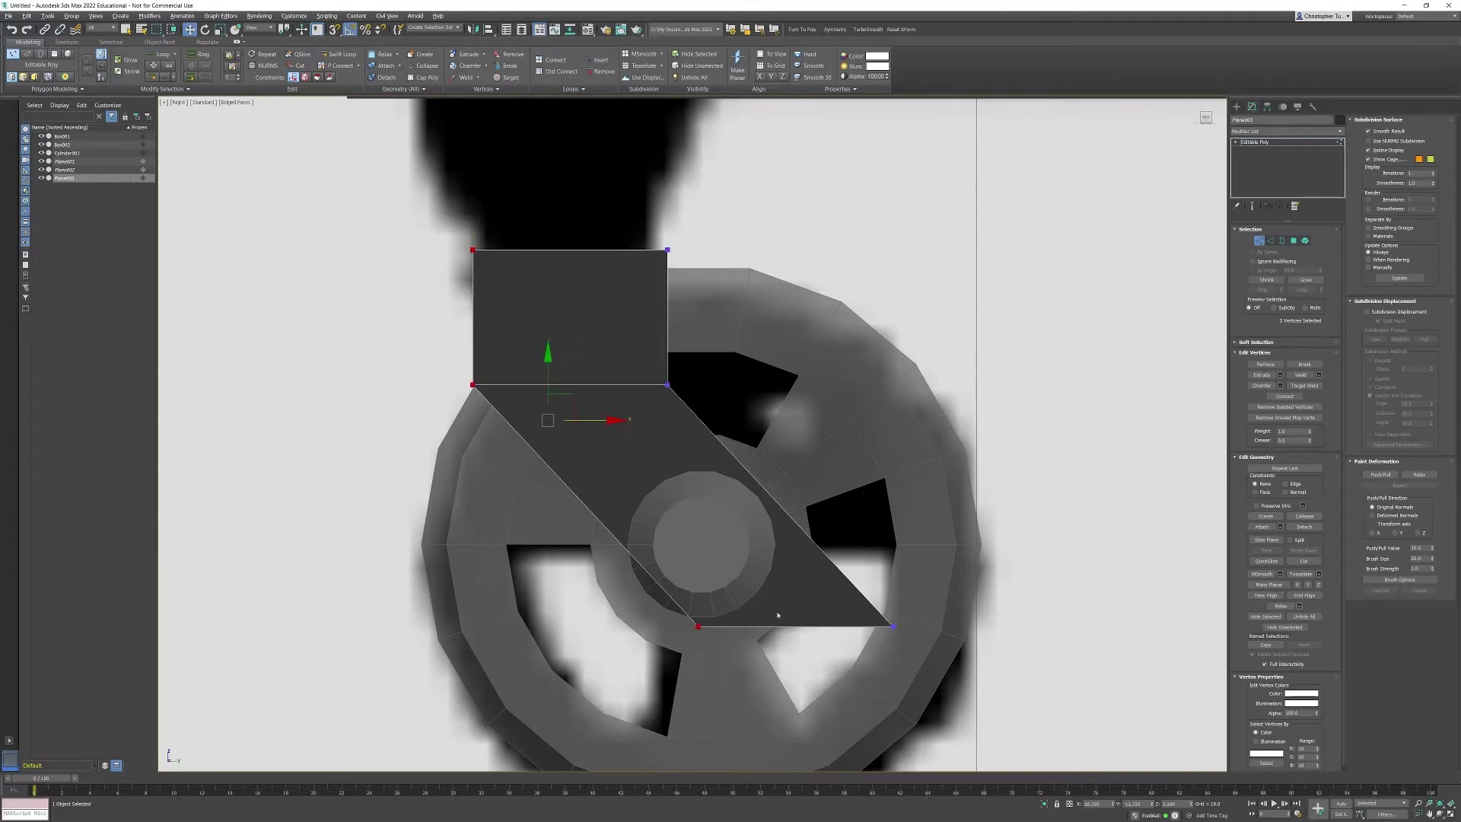
{"action": "left_click_drag", "start_coordinate": [604, 421], "coordinate": [570, 421]}
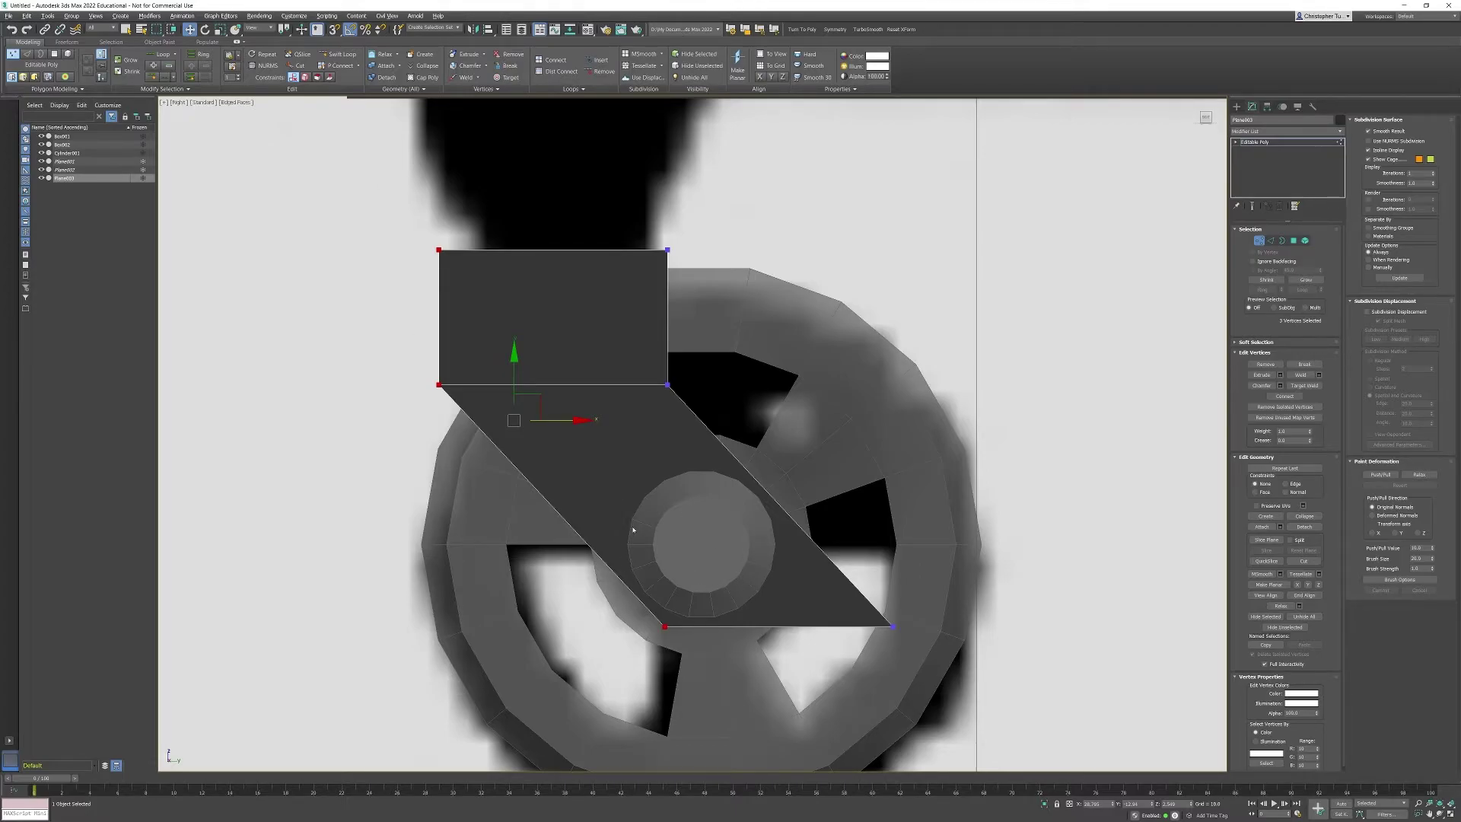
{"action": "left_click_drag", "start_coordinate": [971, 689], "coordinate": [972, 687]}
Chamfer the bracket's lower-right vertex with four segments so the corner curves around the wheel hub
{"action": "key", "text": "alt+x"}
{"action": "key", "text": "alt+x"}
{"action": "middle_click_drag", "start_coordinate": [986, 478], "coordinate": [959, 405]}
{"action": "left_click", "coordinate": [866, 554]}
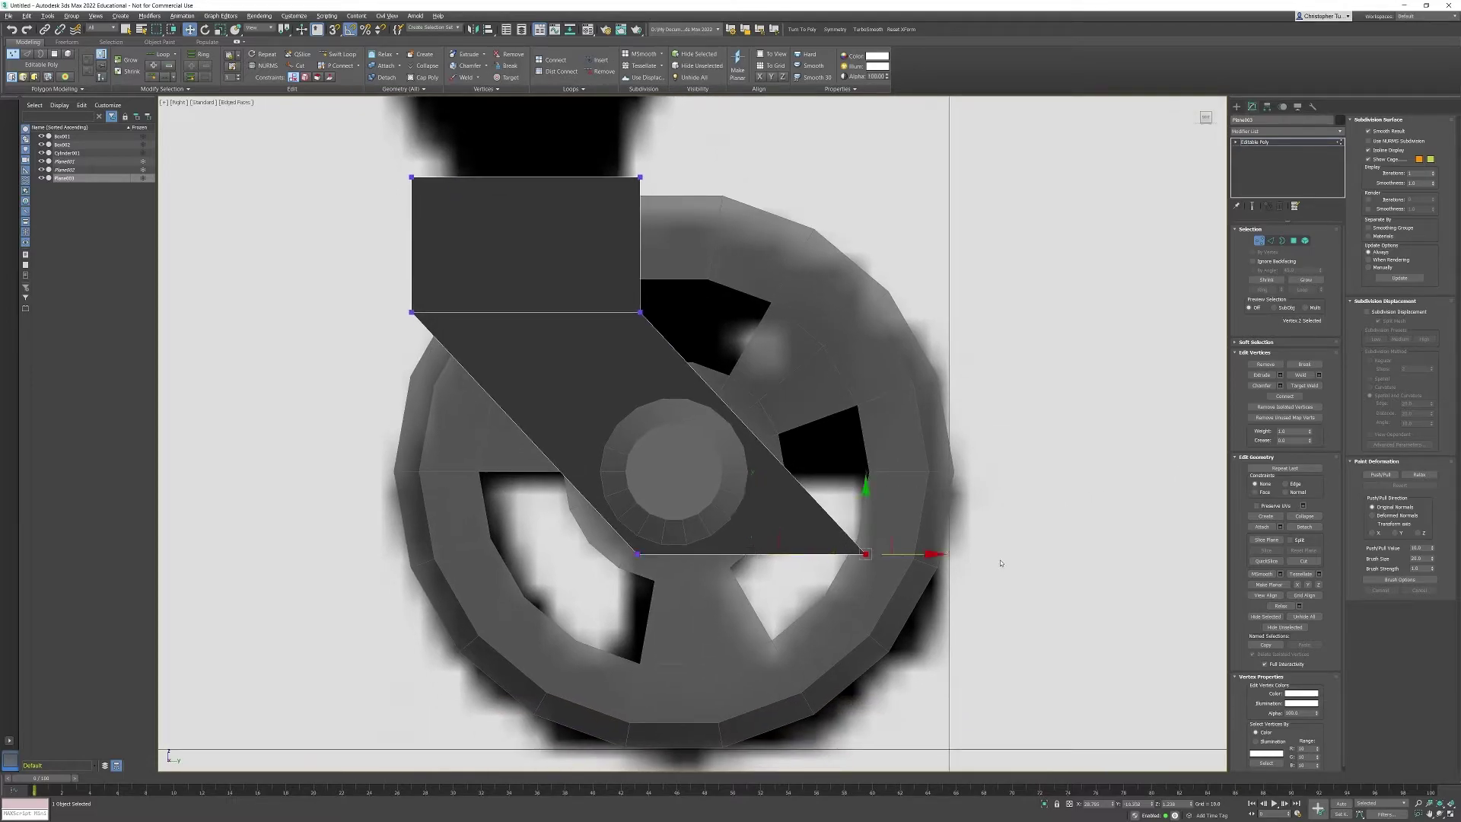
{"action": "left_click", "coordinate": [1280, 385]}
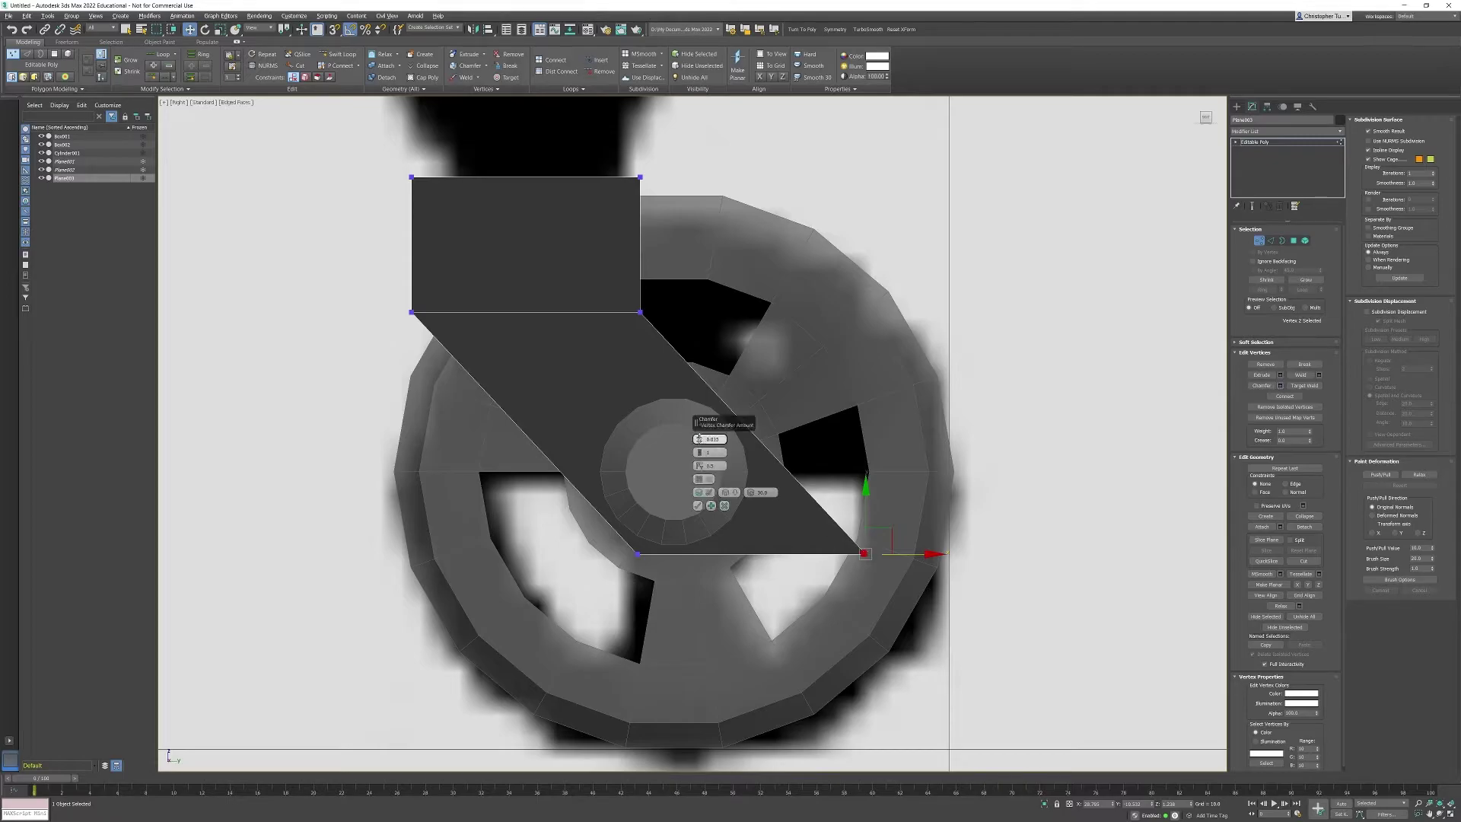
{"action": "mouse_move", "coordinate": [698, 439]}
{"action": "left_mouse_down"}
{"action": "mouse_move", "coordinate": [684, 330]}
{"action": "mouse_move", "coordinate": [702, 453]}
{"action": "left_mouse_up"}
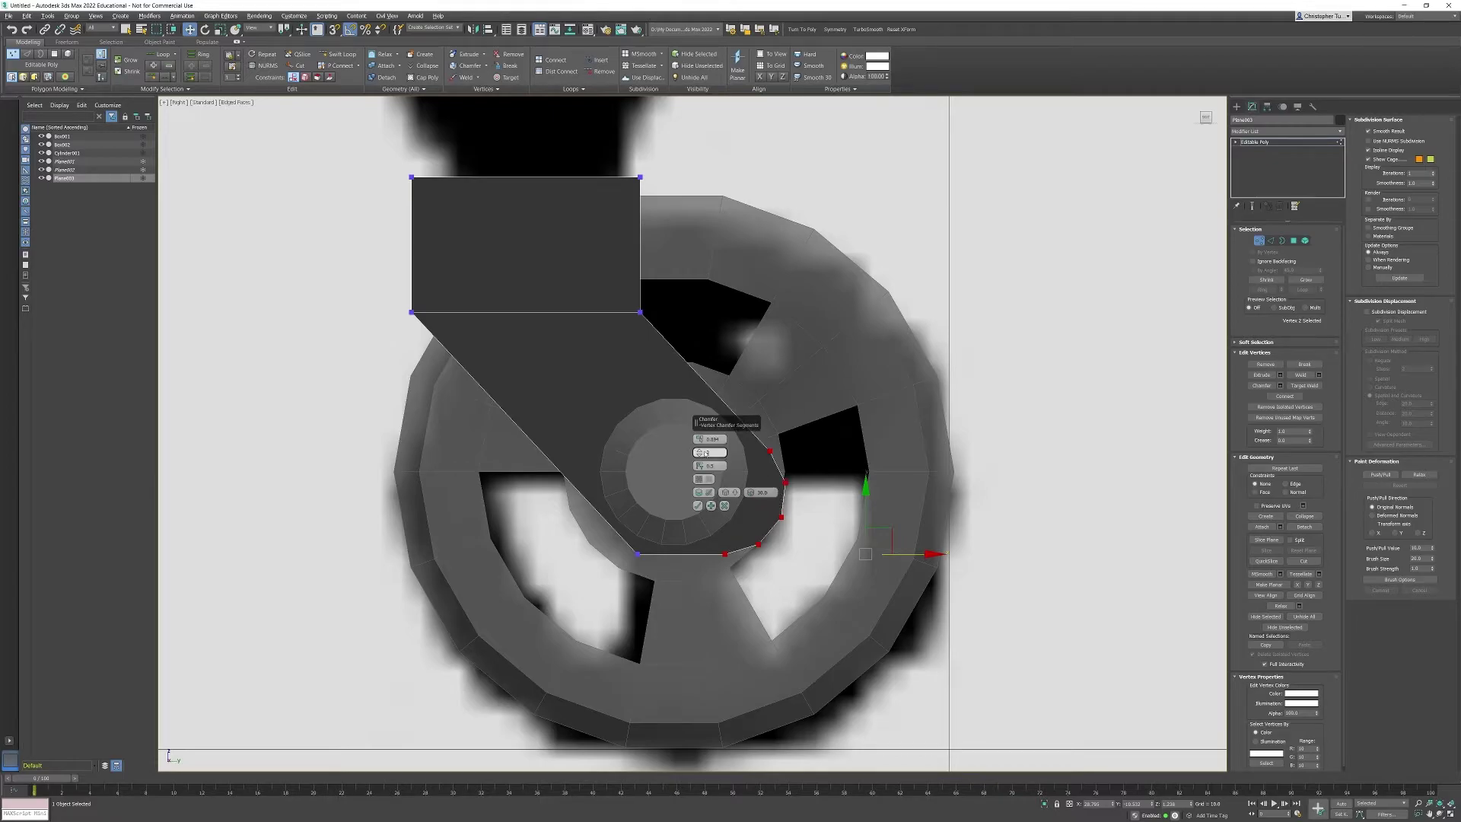
{"action": "left_click_drag", "start_coordinate": [700, 453], "coordinate": [703, 410]}
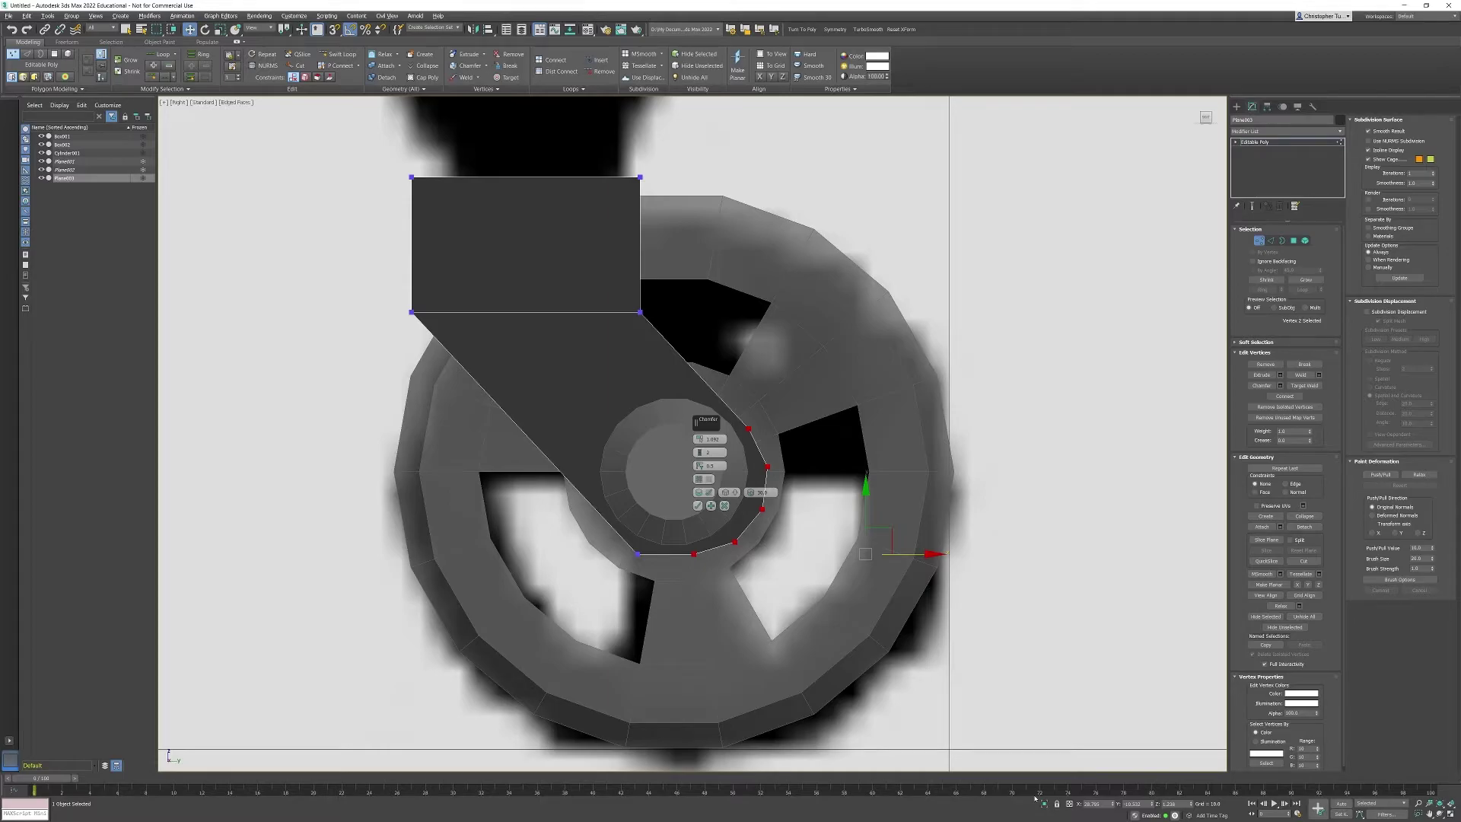
{"action": "left_click", "coordinate": [698, 506]}
Chamfer the bracket's lower-left vertex with two segments to round the other side of the arm's end
{"action": "left_click", "coordinate": [637, 554]}
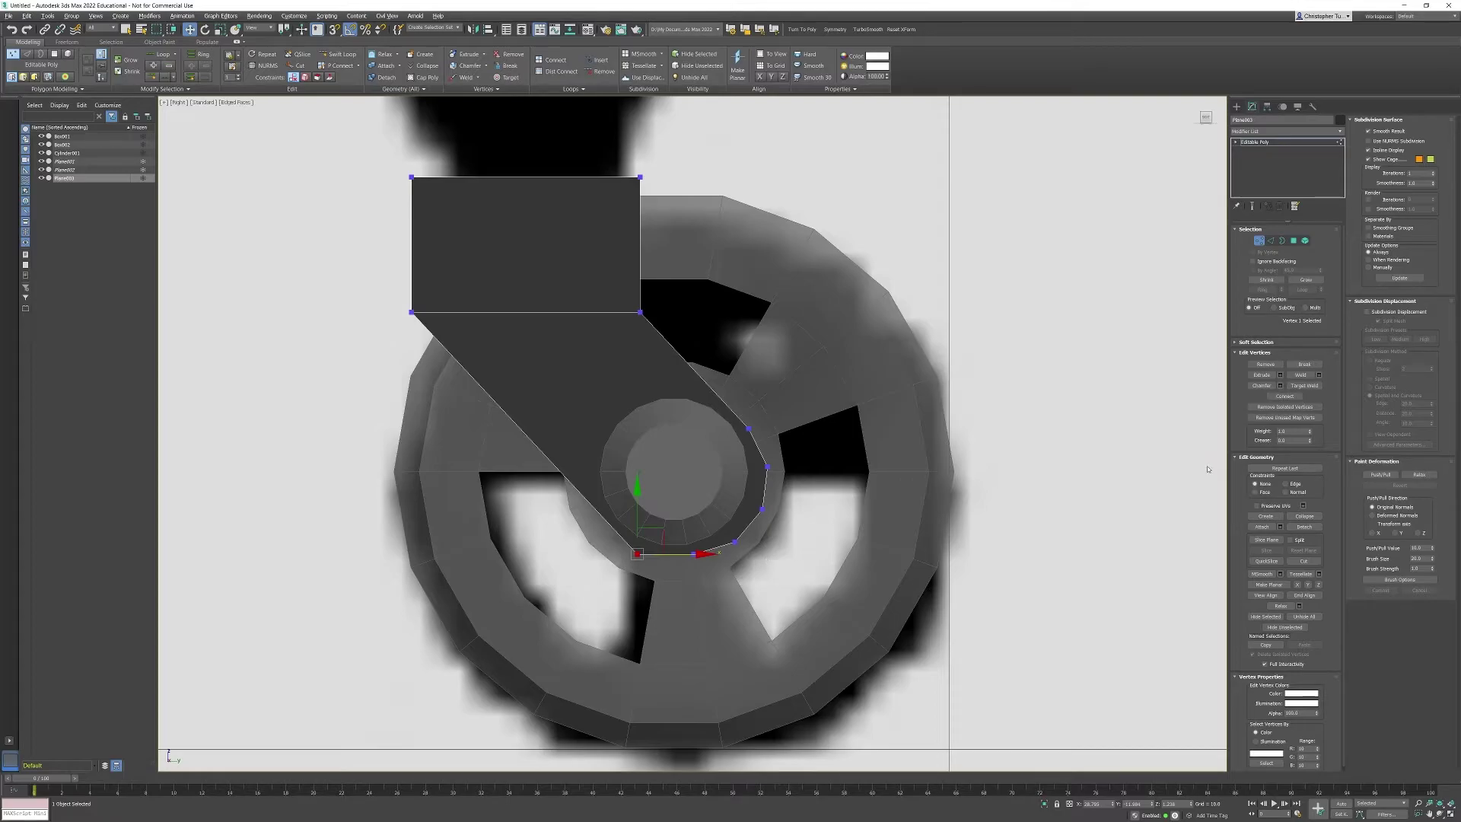
{"action": "left_click", "coordinate": [1281, 385]}
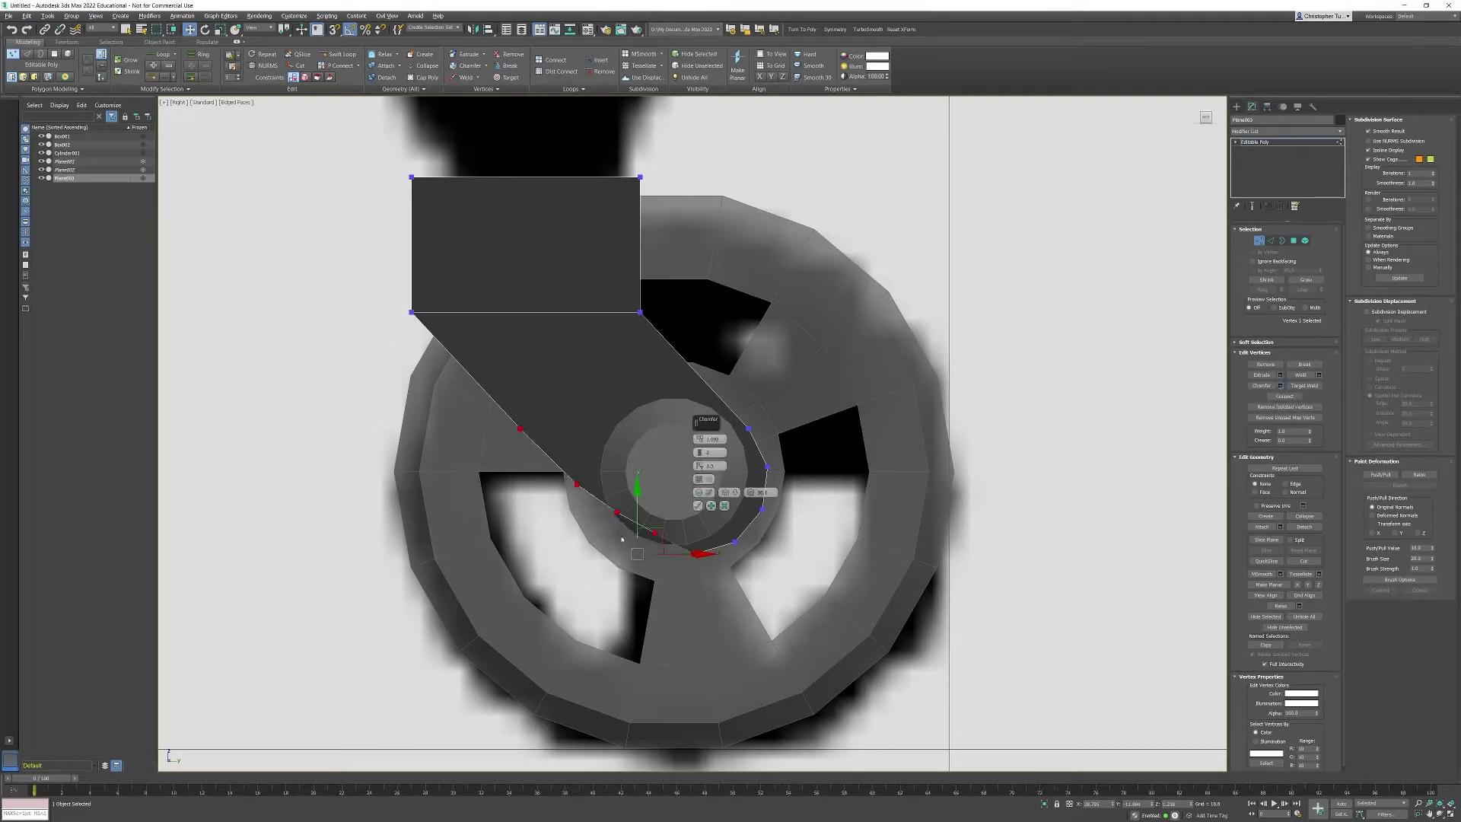
{"action": "left_click_drag", "start_coordinate": [699, 441], "coordinate": [718, 566]}
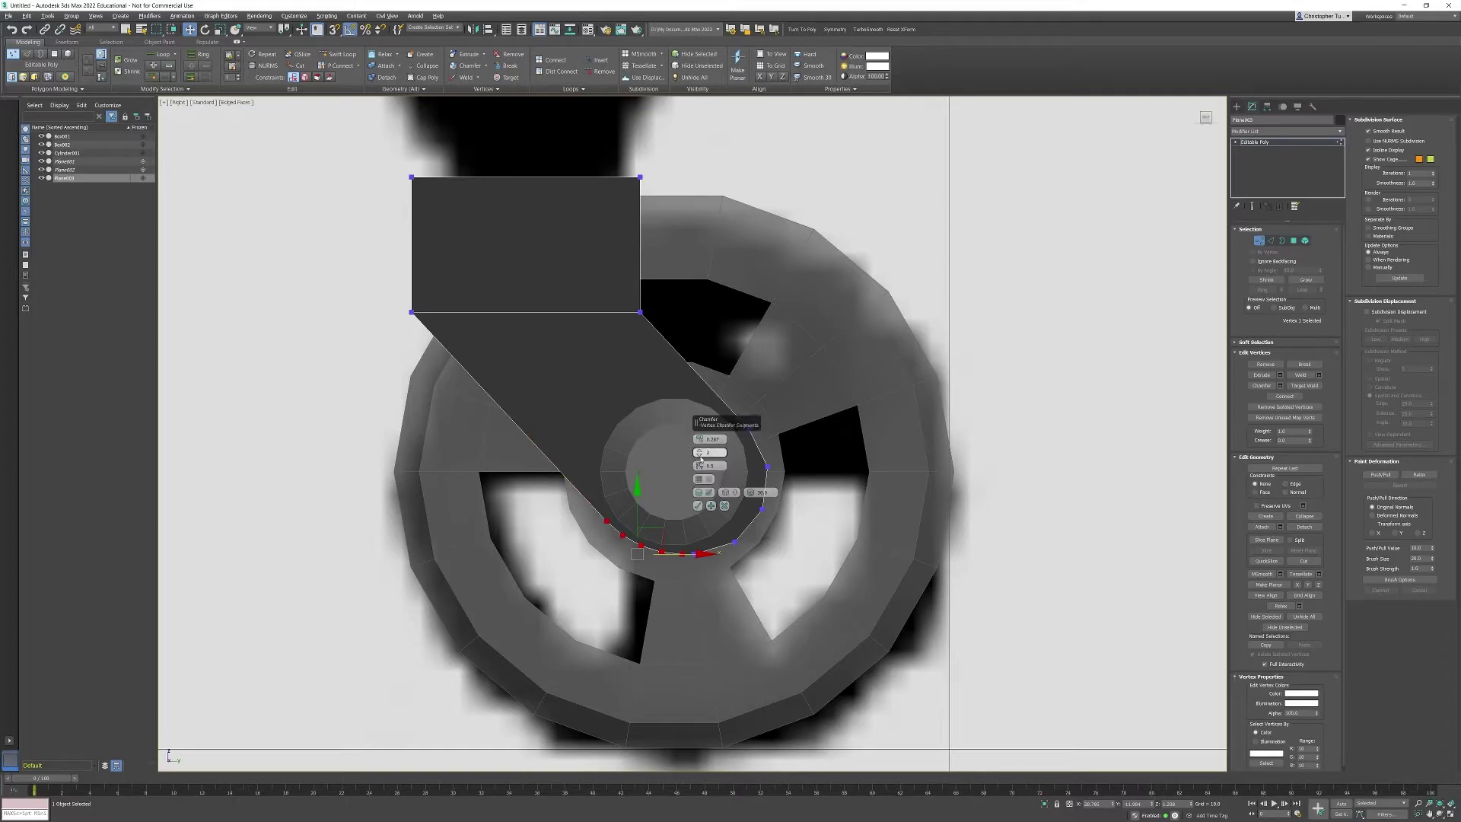
{"action": "left_click", "coordinate": [700, 456]}
{"action": "left_click", "coordinate": [700, 457]}
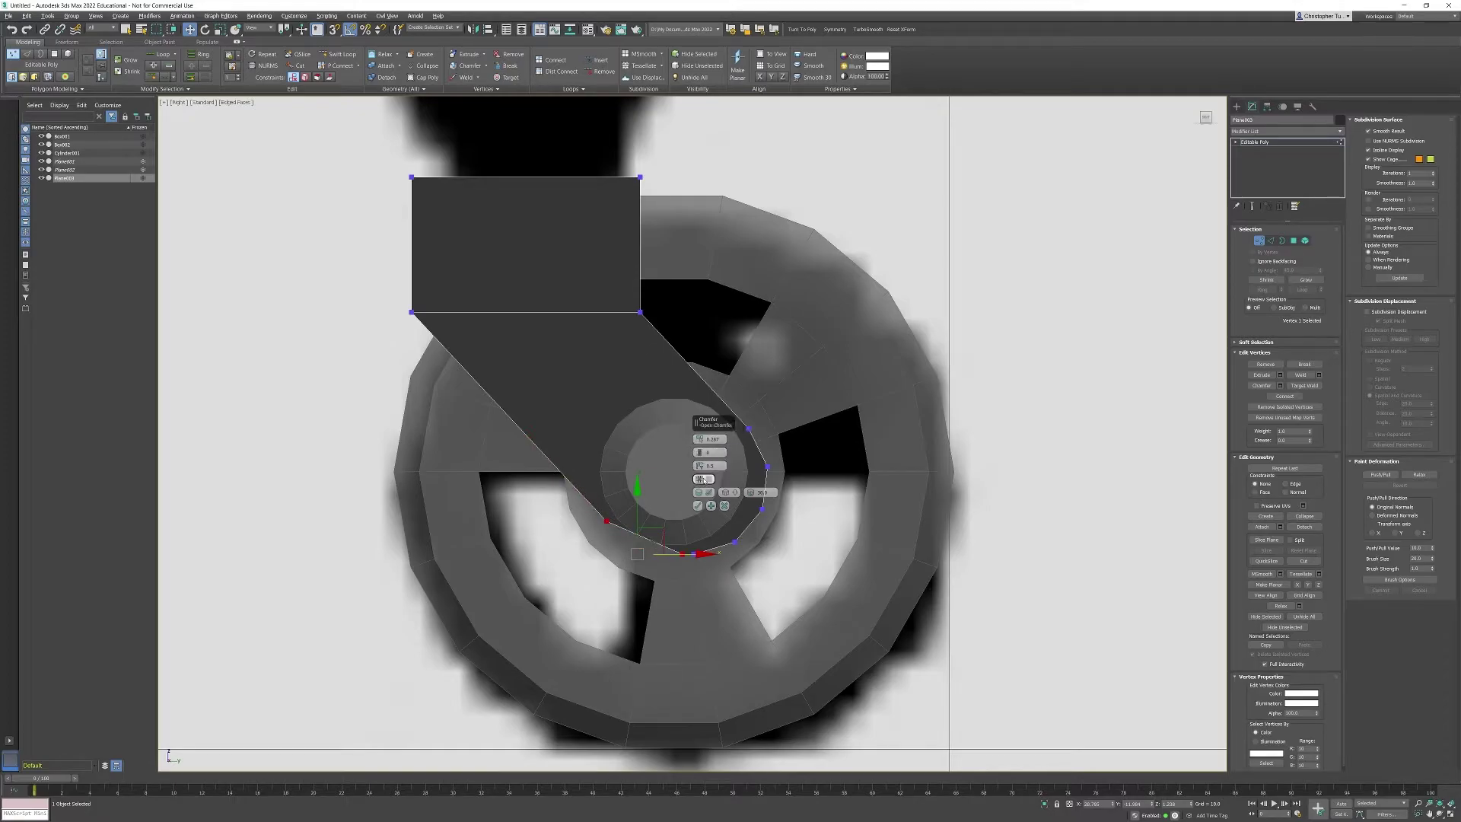
{"action": "left_click", "coordinate": [700, 451]}
{"action": "left_click", "coordinate": [698, 506]}
Collapse the two nearly coincident vertices at the bottom of the rounded end into one
{"action": "left_click", "coordinate": [686, 604]}
{"action": "scroll", "coordinate": [685, 598], "scroll_direction": "up", "scroll_amount": 4}
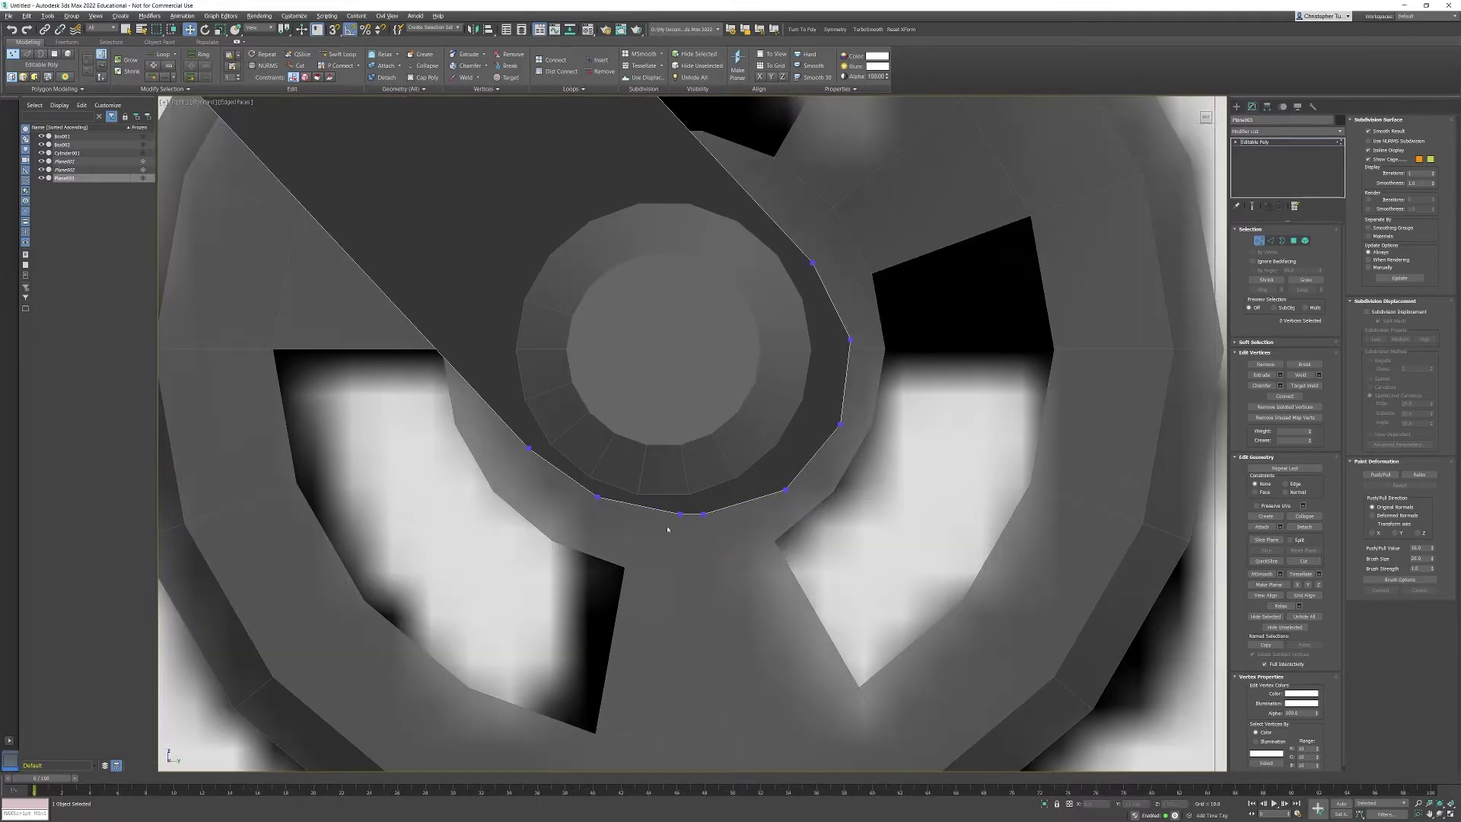
{"action": "left_click_drag", "start_coordinate": [656, 497], "coordinate": [732, 552]}
{"action": "key", "text": "ctrl+alt+c"}
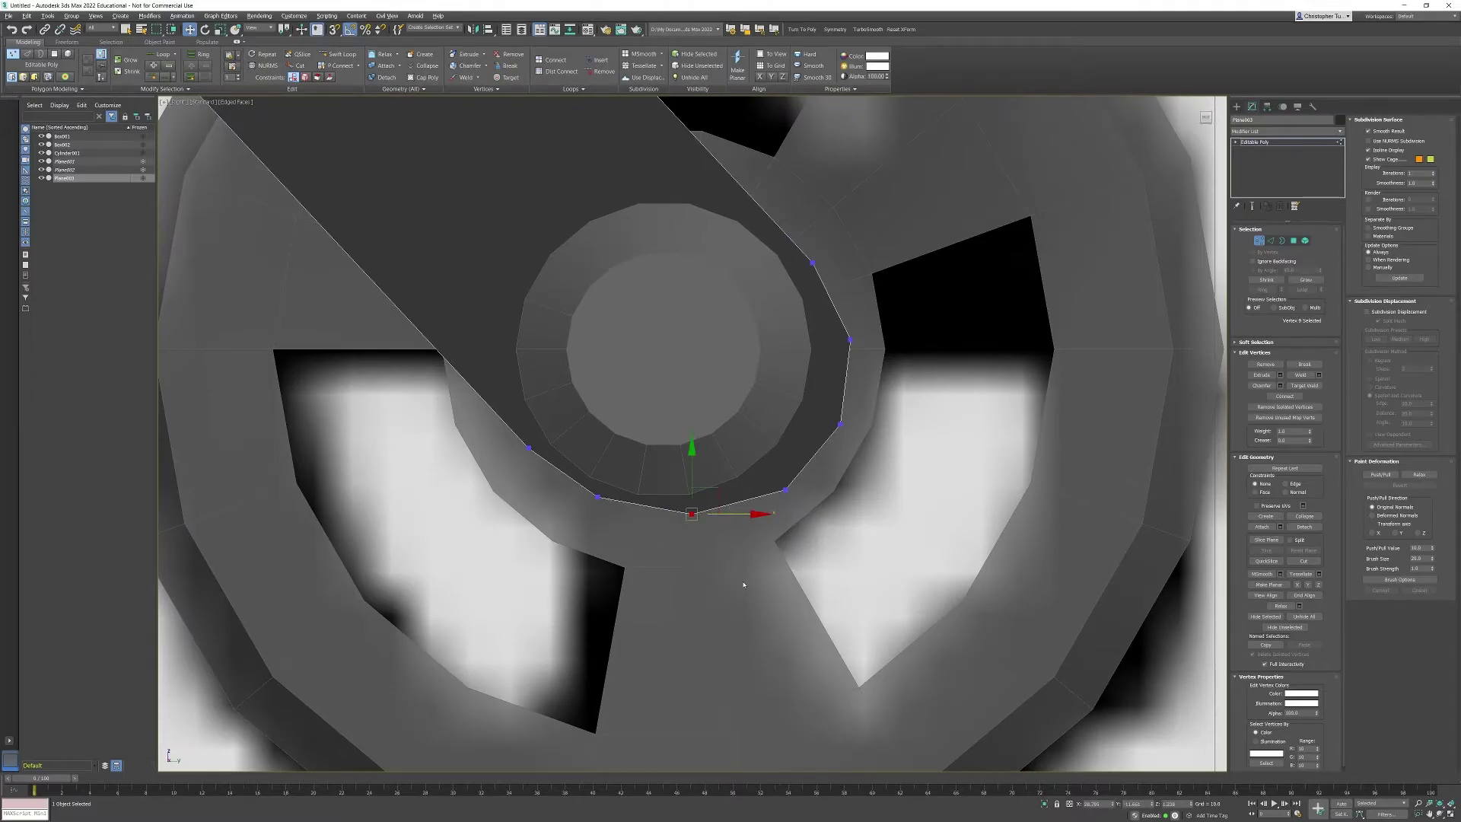
{"action": "middle_click_drag", "start_coordinate": [712, 534], "coordinate": [691, 596]}
Connect three pairs of opposite vertices with edges across the arm's rounded end
{"action": "left_click", "coordinate": [508, 509]}
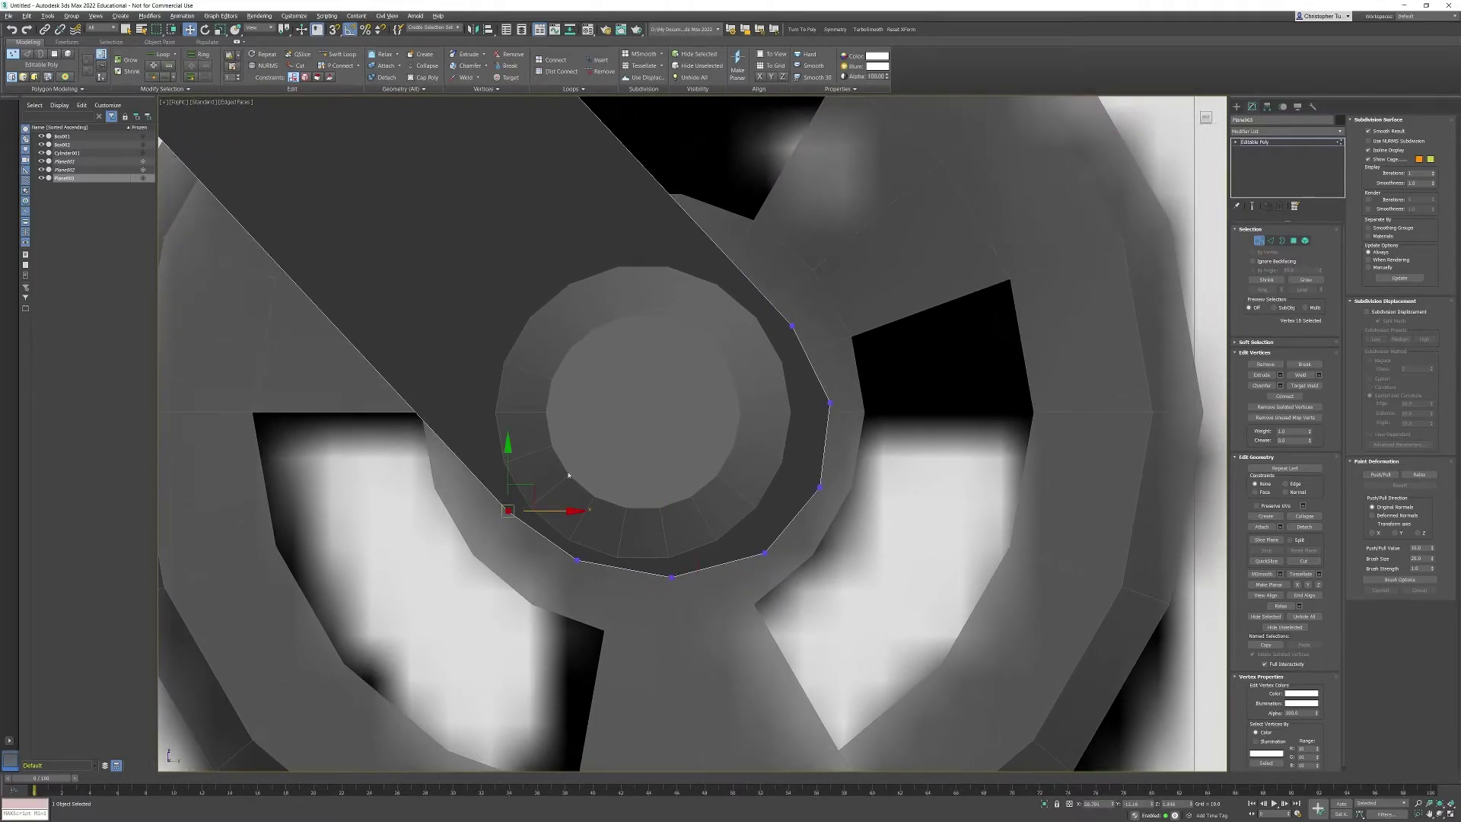
{"action": "left_click_drag", "start_coordinate": [813, 344], "coordinate": [812, 342], "text": "ctrl"}
{"action": "left_click", "coordinate": [1284, 396]}
{"action": "left_click", "coordinate": [830, 402]}
{"action": "left_click_drag", "start_coordinate": [557, 590], "coordinate": [556, 588], "text": "ctrl"}
{"action": "left_click", "coordinate": [1303, 396]}
{"action": "left_click", "coordinate": [820, 487]}
{"action": "left_click", "coordinate": [671, 577], "text": "ctrl"}
{"action": "left_click", "coordinate": [1284, 396]}
{"action": "scroll", "coordinate": [730, 577], "scroll_direction": "down", "scroll_amount": 5}
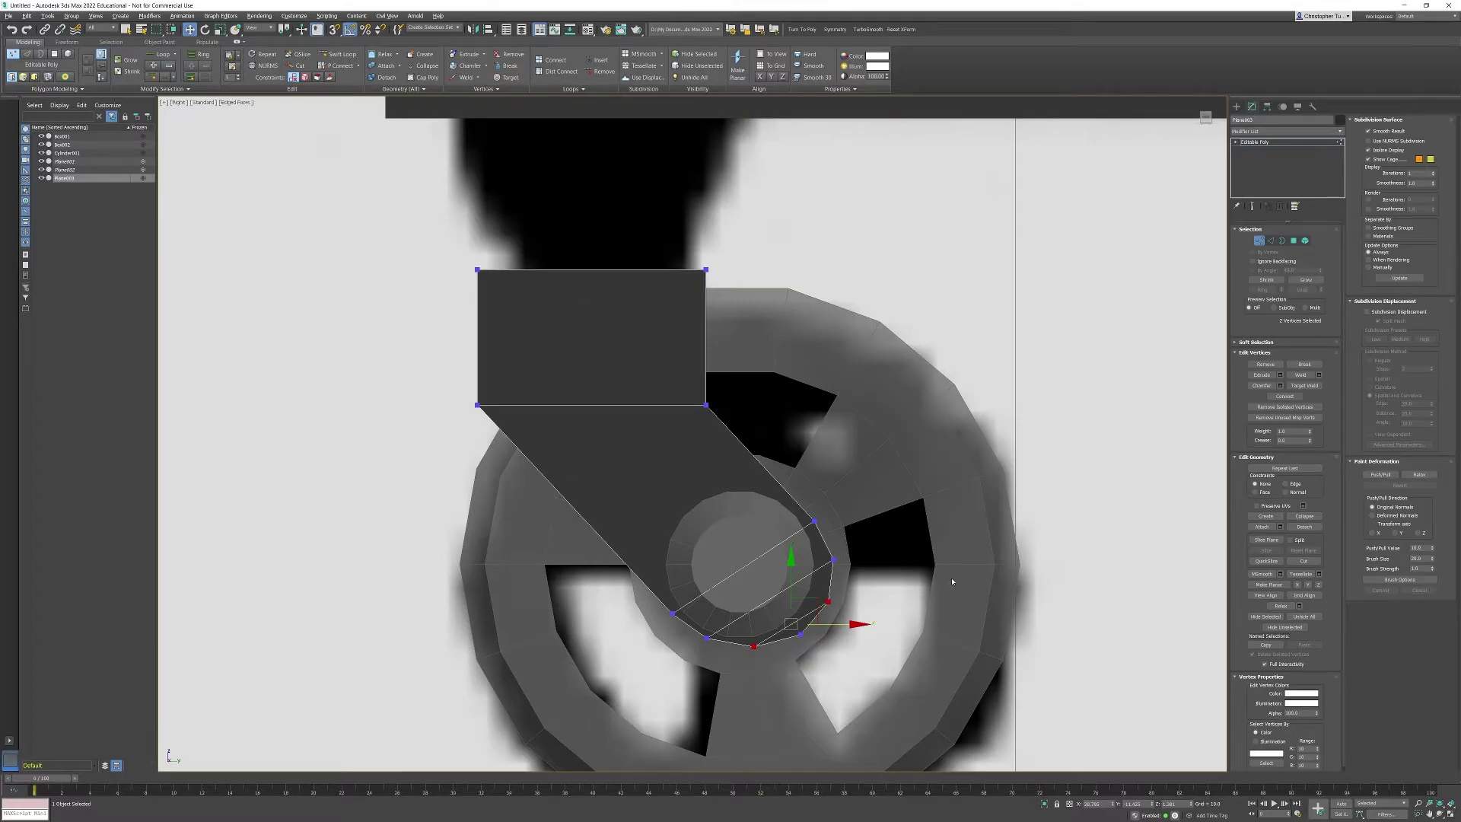
{"action": "left_click", "coordinate": [1260, 240]}
Extend the bracket's top edge inward over the wheel in the perspective view to form a horizontal polygon
{"action": "key", "text": "alt+w"}
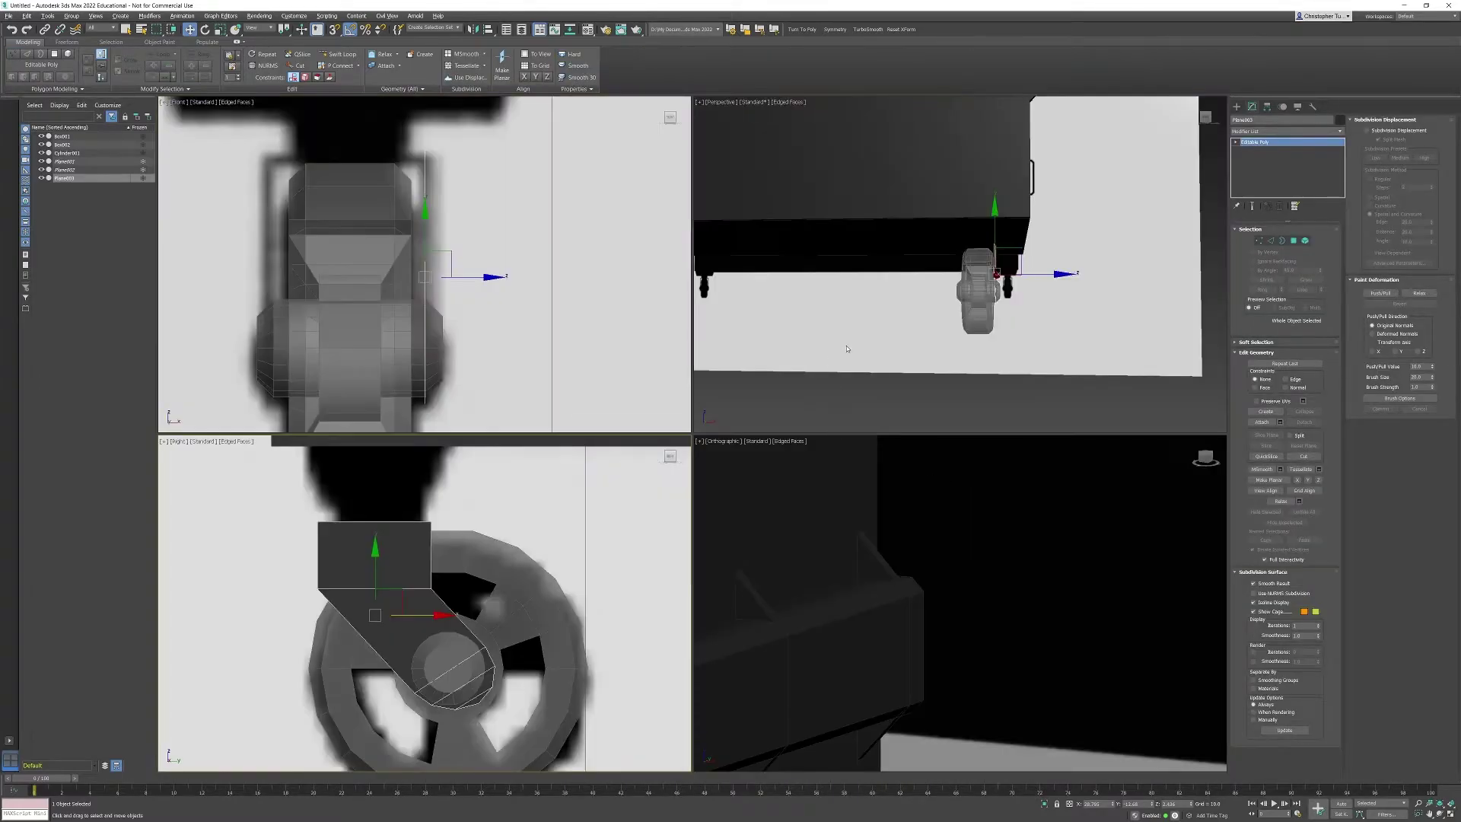
{"action": "middle_click", "coordinate": [985, 311]}
{"action": "key", "text": "alt+w"}
{"action": "middle_click_drag", "start_coordinate": [926, 349], "coordinate": [744, 421], "text": "alt"}
{"action": "scroll", "coordinate": [860, 372], "scroll_direction": "up", "scroll_amount": 3}
{"action": "key", "text": "2"}
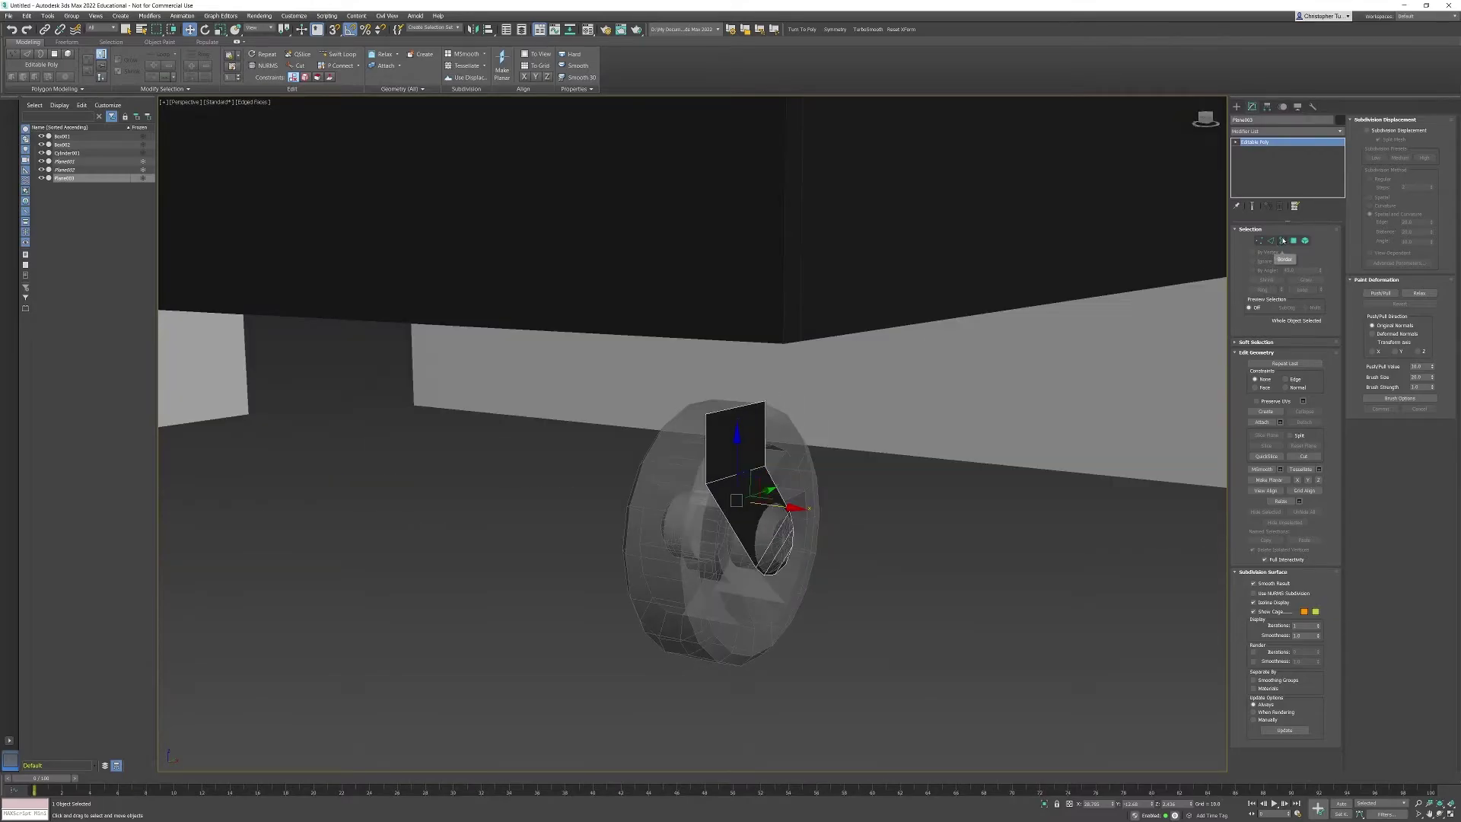
{"action": "left_click", "coordinate": [743, 411]}
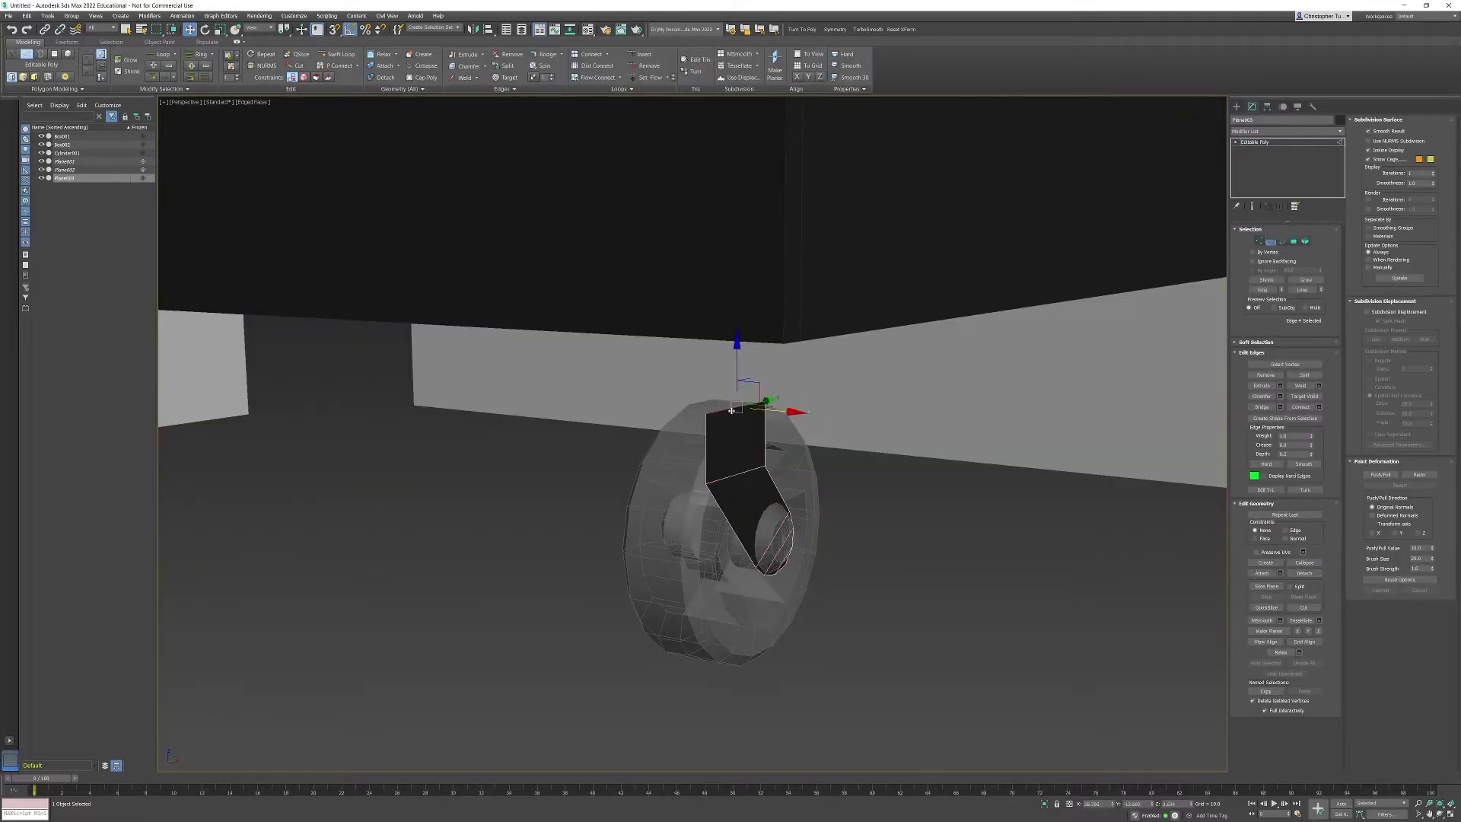
{"action": "middle_click_drag", "start_coordinate": [743, 411], "coordinate": [802, 398], "text": "alt"}
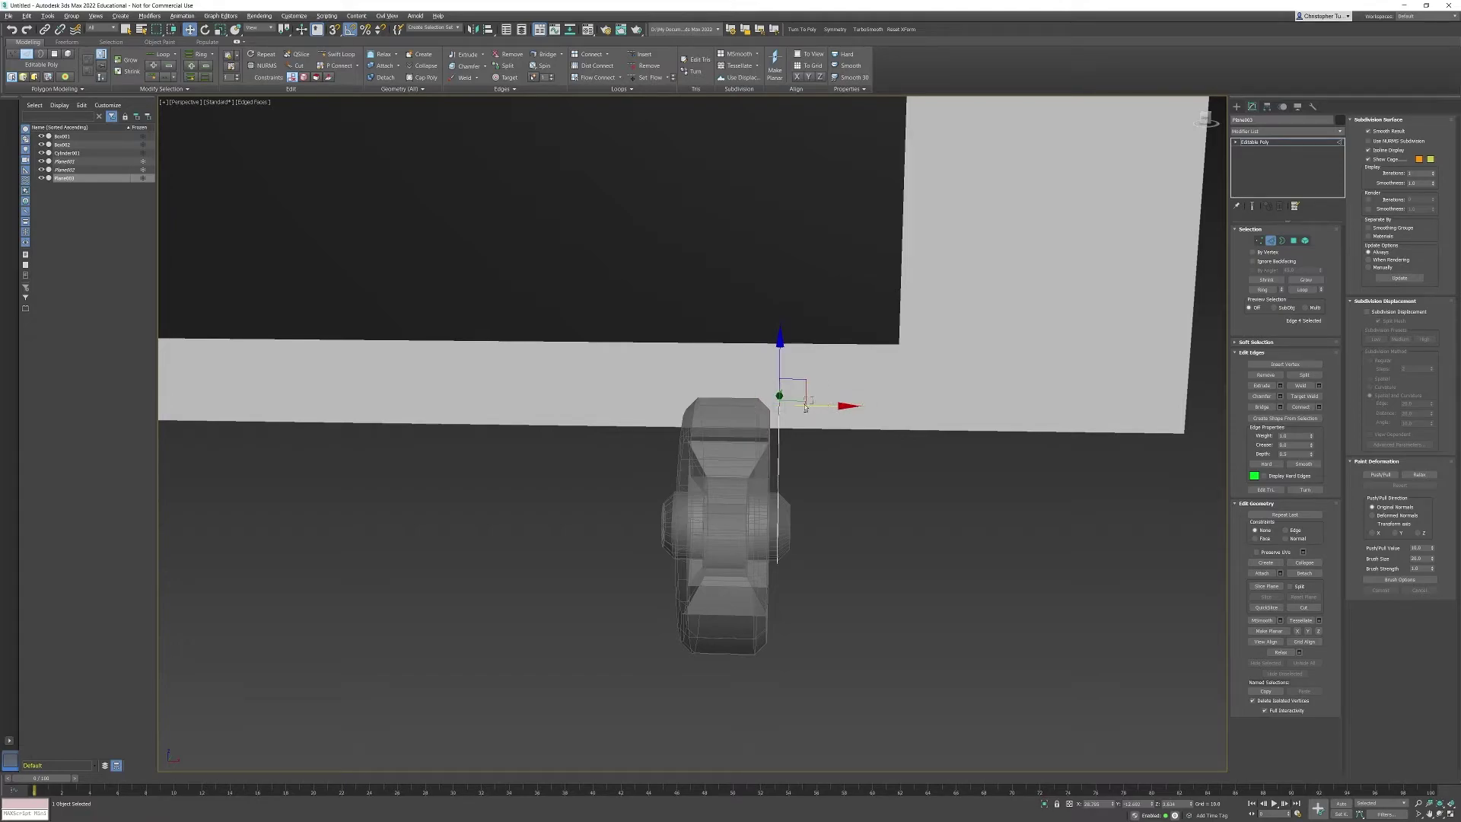
{"action": "middle_click_drag", "start_coordinate": [864, 419], "coordinate": [827, 432], "text": "alt"}
{"action": "left_click_drag", "start_coordinate": [823, 423], "coordinate": [775, 425], "text": "shift"}
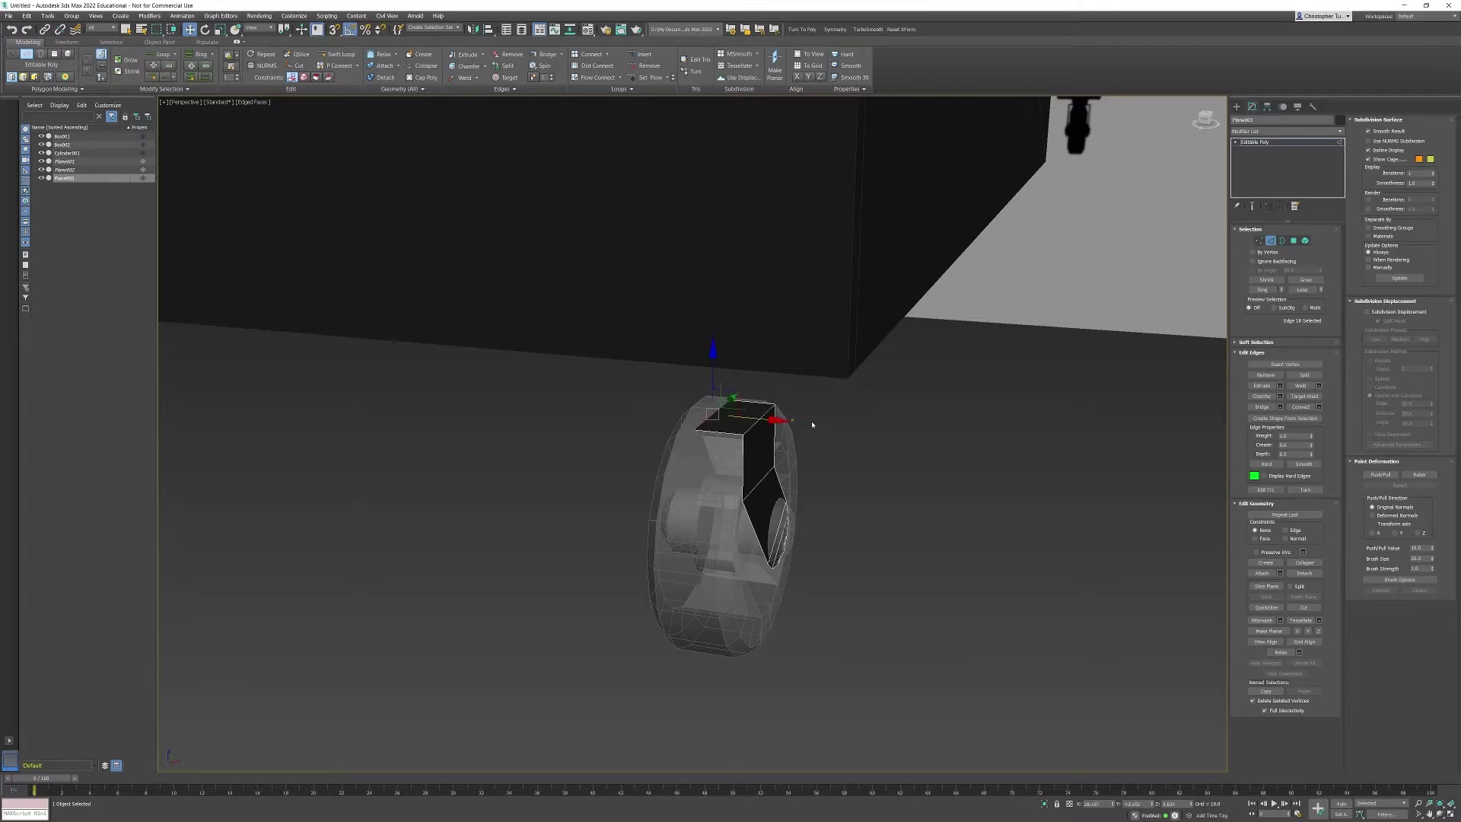
Copy the wheel's X position to the extended top edge so it sits on the wheel's centre line
{"action": "middle_click_drag", "start_coordinate": [815, 424], "coordinate": [796, 364], "text": "alt"}
{"action": "scroll", "coordinate": [761, 418], "scroll_direction": "up", "scroll_amount": 6}
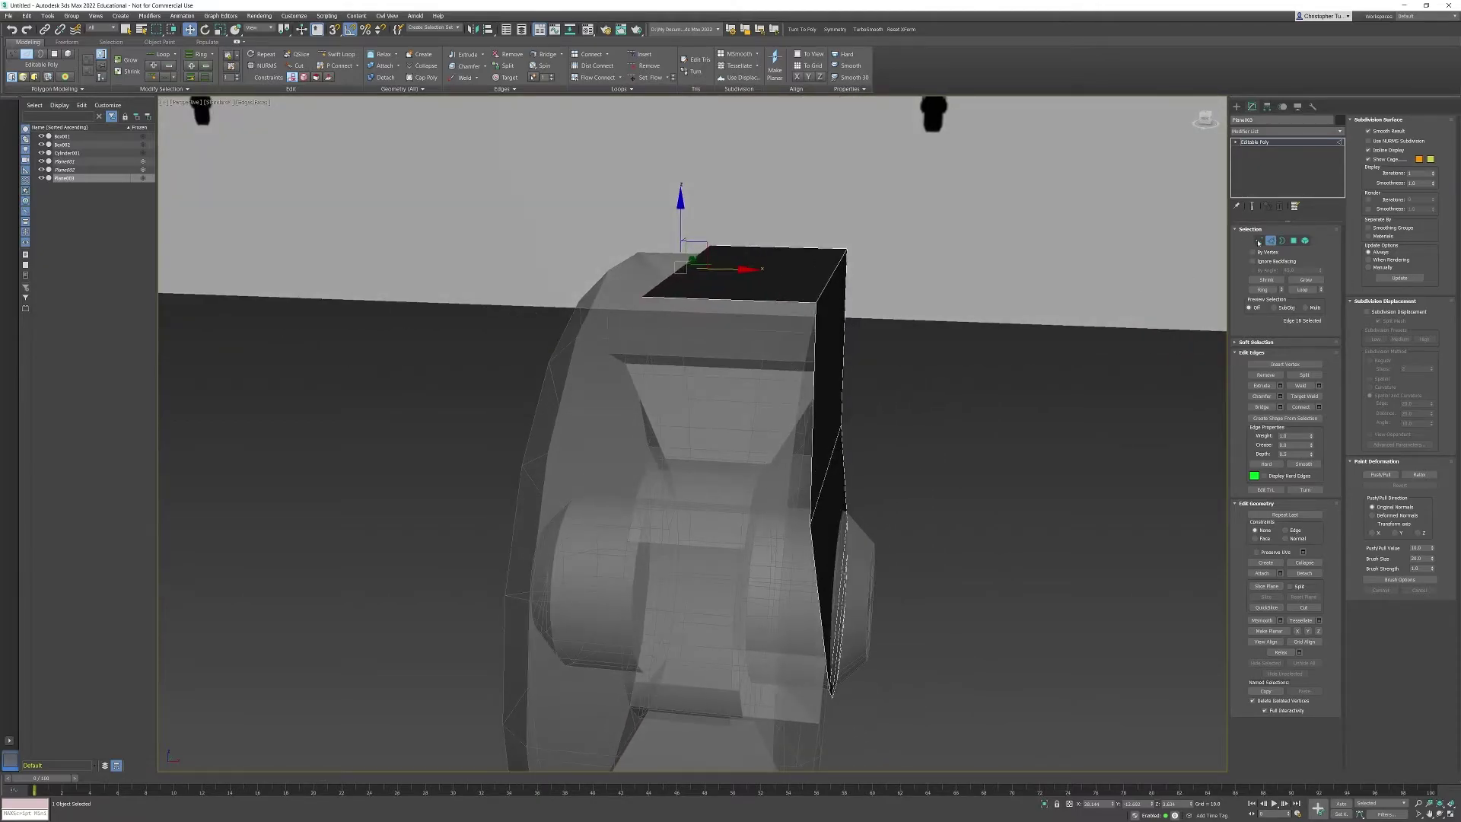
{"action": "left_click", "coordinate": [1269, 241]}
{"action": "left_click", "coordinate": [660, 436]}
{"action": "middle_click_drag", "start_coordinate": [659, 436], "coordinate": [676, 329]}
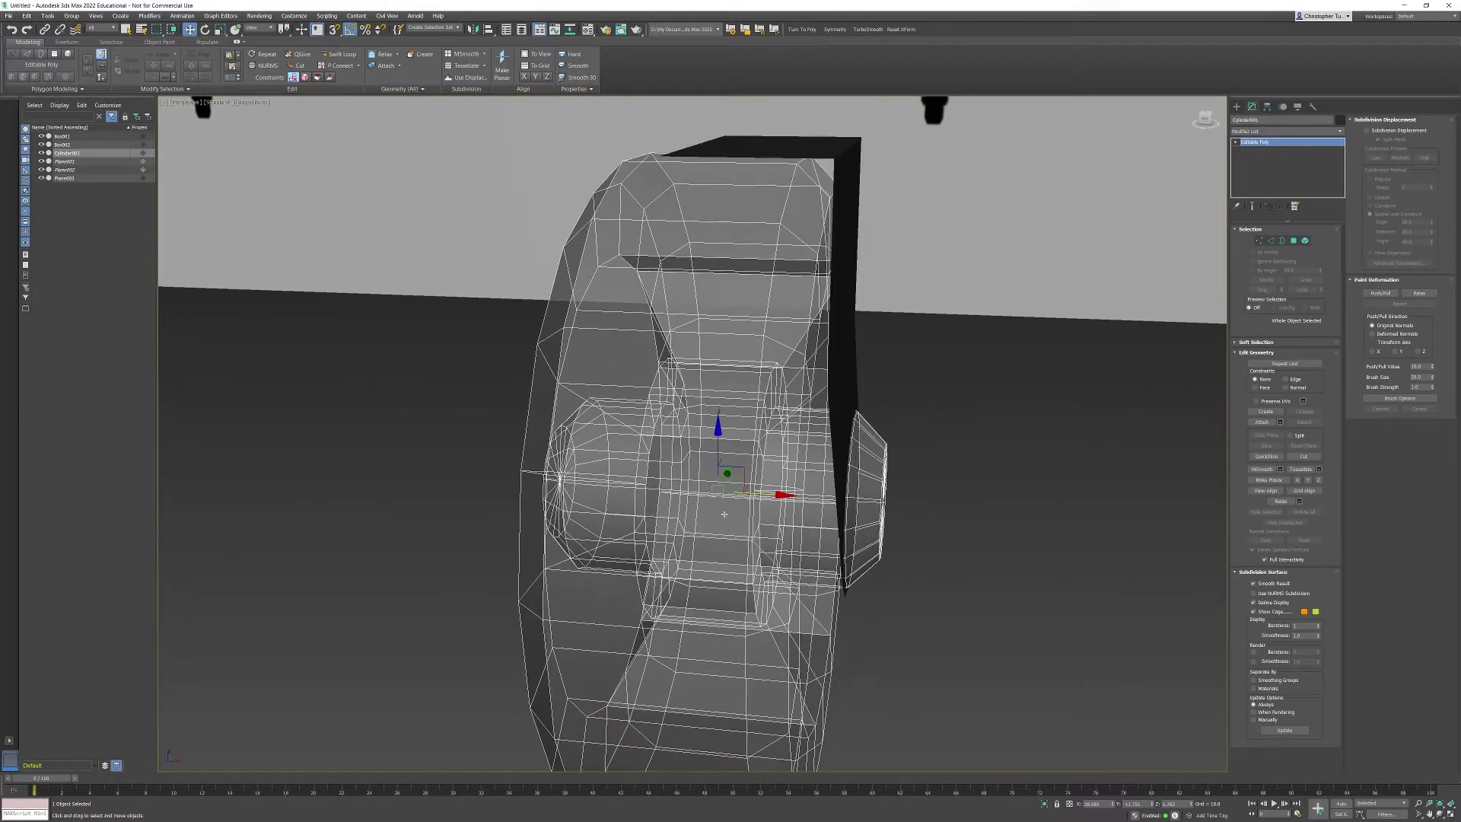
{"action": "left_click_drag", "start_coordinate": [1106, 805], "coordinate": [1075, 804]}
{"action": "left_click", "coordinate": [855, 189]}
{"action": "left_click", "coordinate": [1270, 240]}
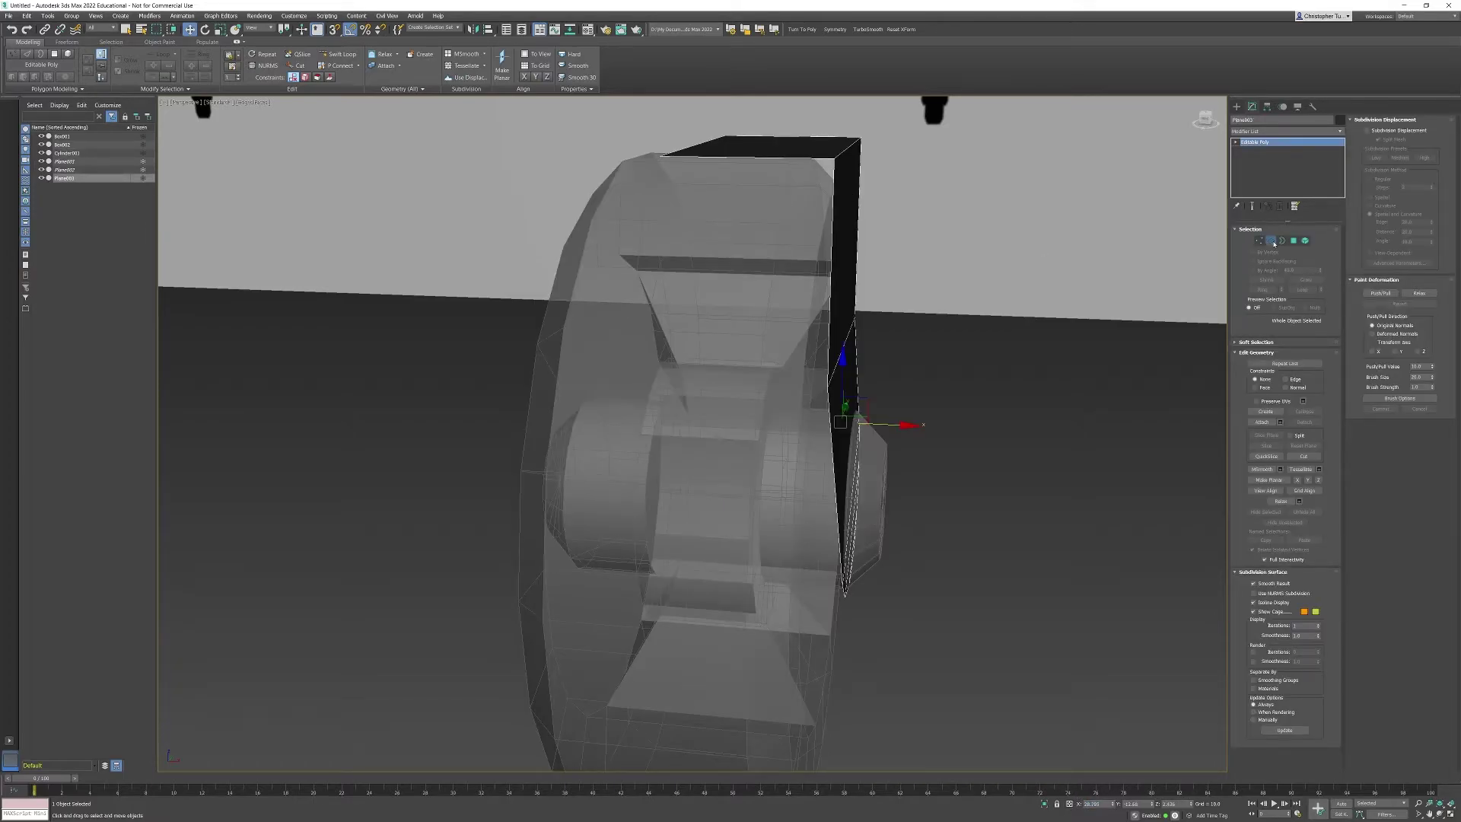
{"action": "left_click", "coordinate": [726, 159]}
{"action": "left_click", "coordinate": [1105, 805]}
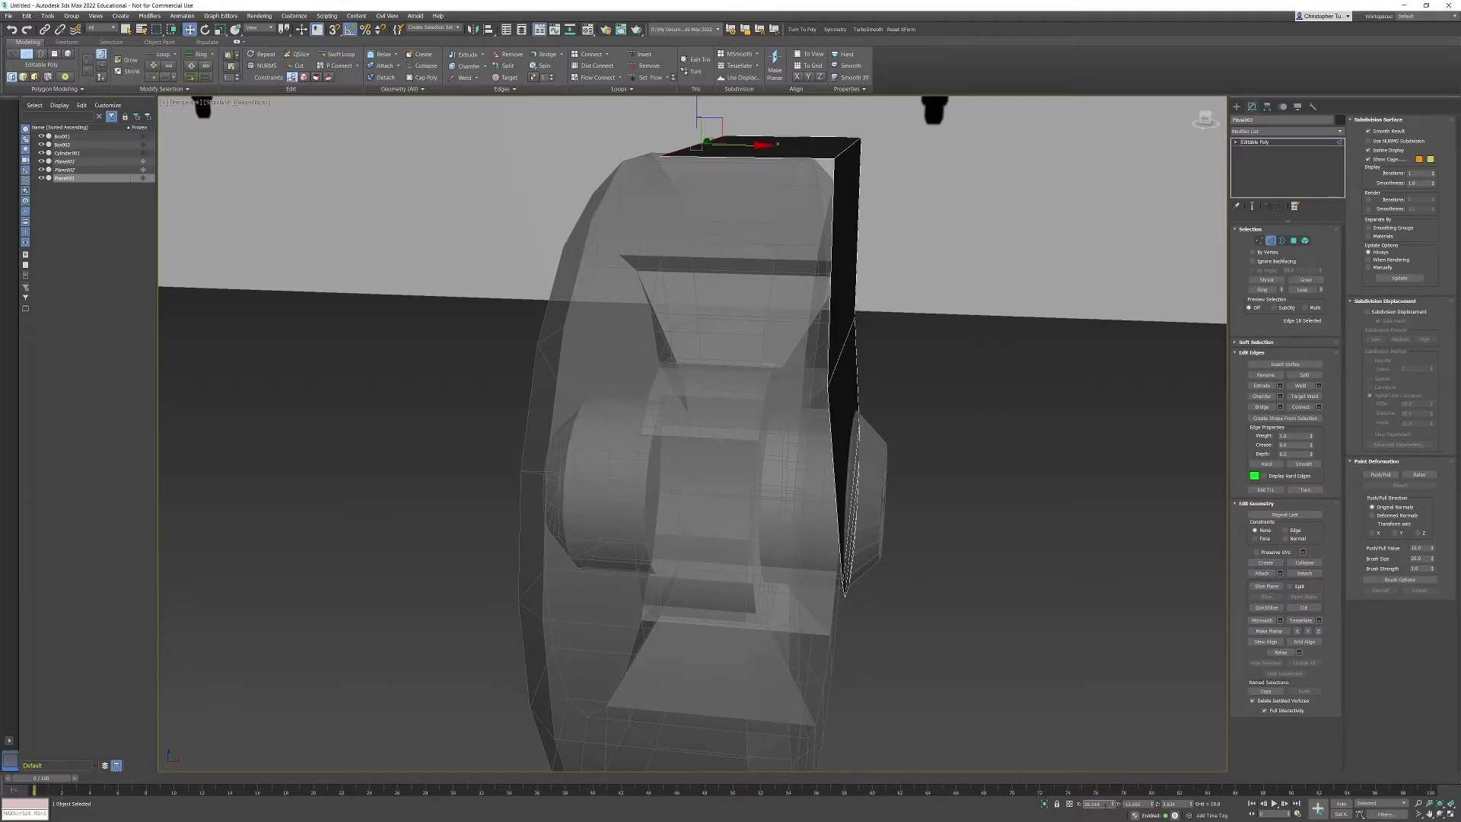
{"action": "key", "text": "Return"}
Mirror the half bracket to the wheel's other side with a Symmetry modifier on the Z axis
{"action": "middle_click_drag", "start_coordinate": [798, 323], "coordinate": [837, 426], "text": "alt"}
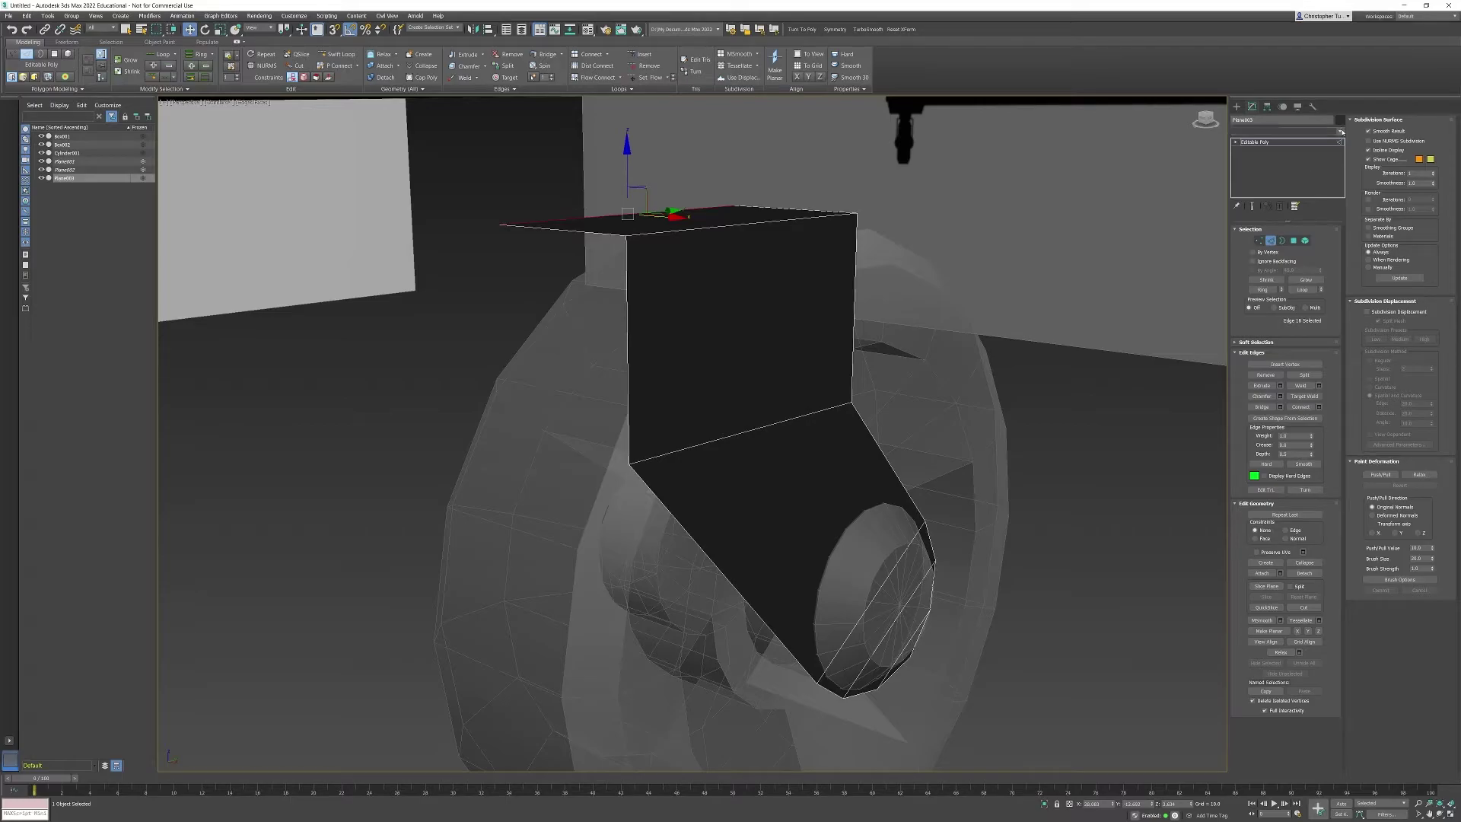
{"action": "left_click", "coordinate": [1338, 132]}
{"action": "left_click_drag", "start_coordinate": [1338, 452], "coordinate": [1338, 653]}
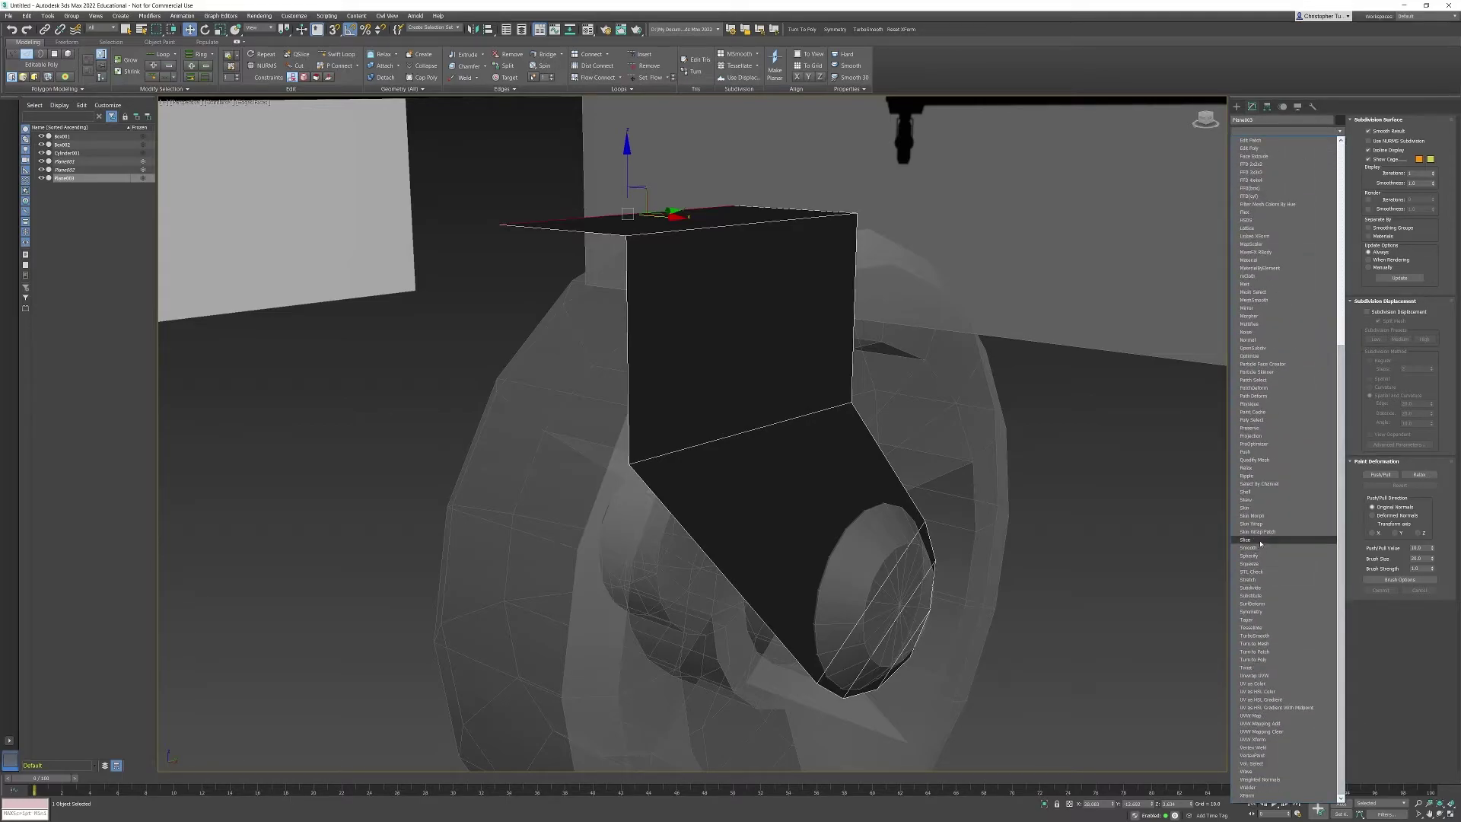
{"action": "left_click", "coordinate": [1252, 616]}
{"action": "middle_click_drag", "start_coordinate": [932, 530], "coordinate": [776, 427], "text": "alt"}
Convert the mirrored bracket to Editable Poly and remove the seam edge across the middle of its top
{"action": "right_click", "coordinate": [731, 388]}
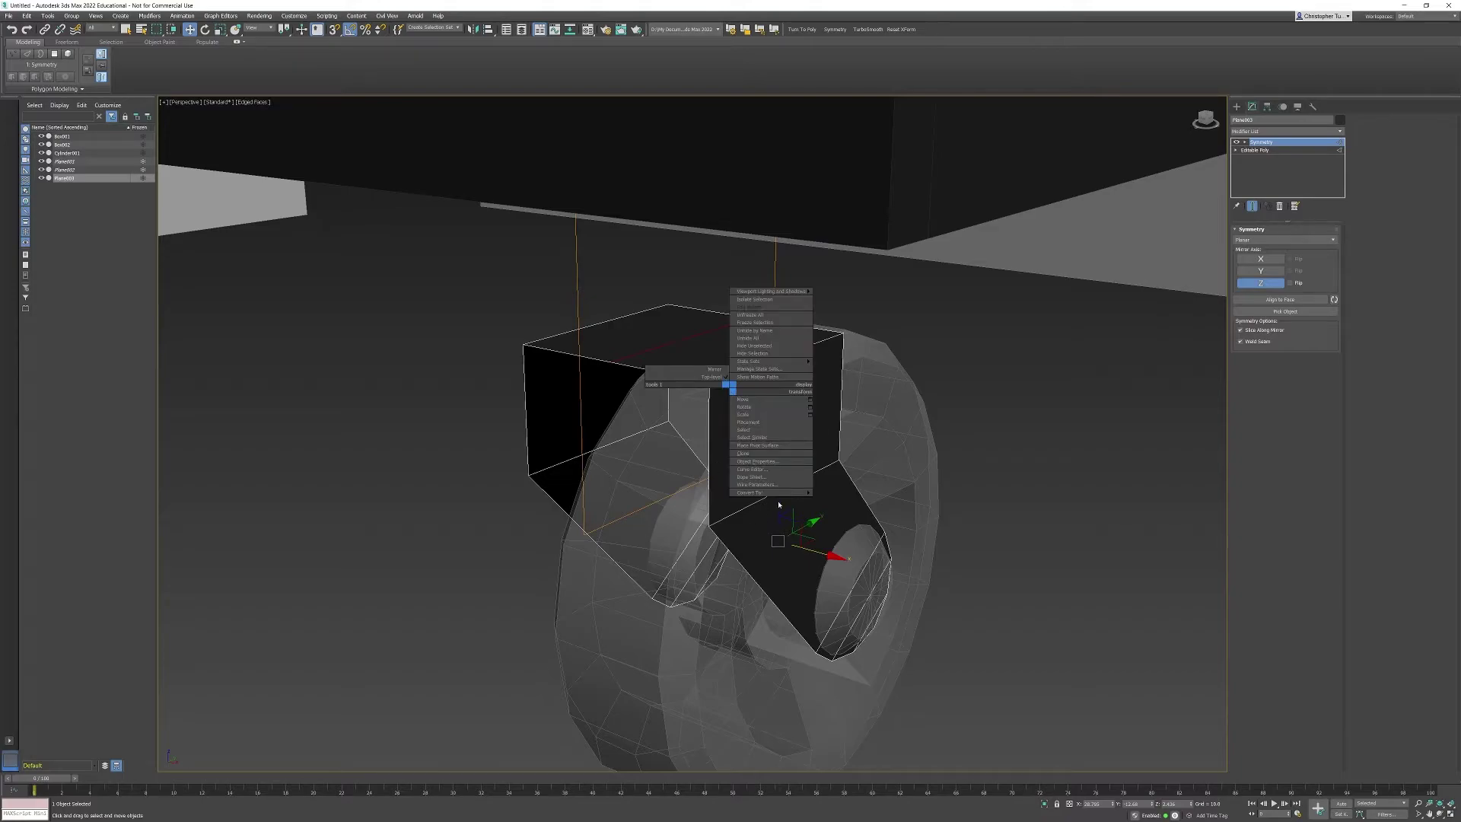
{"action": "mouse_move", "coordinate": [776, 492]}
{"action": "left_click", "coordinate": [844, 500]}
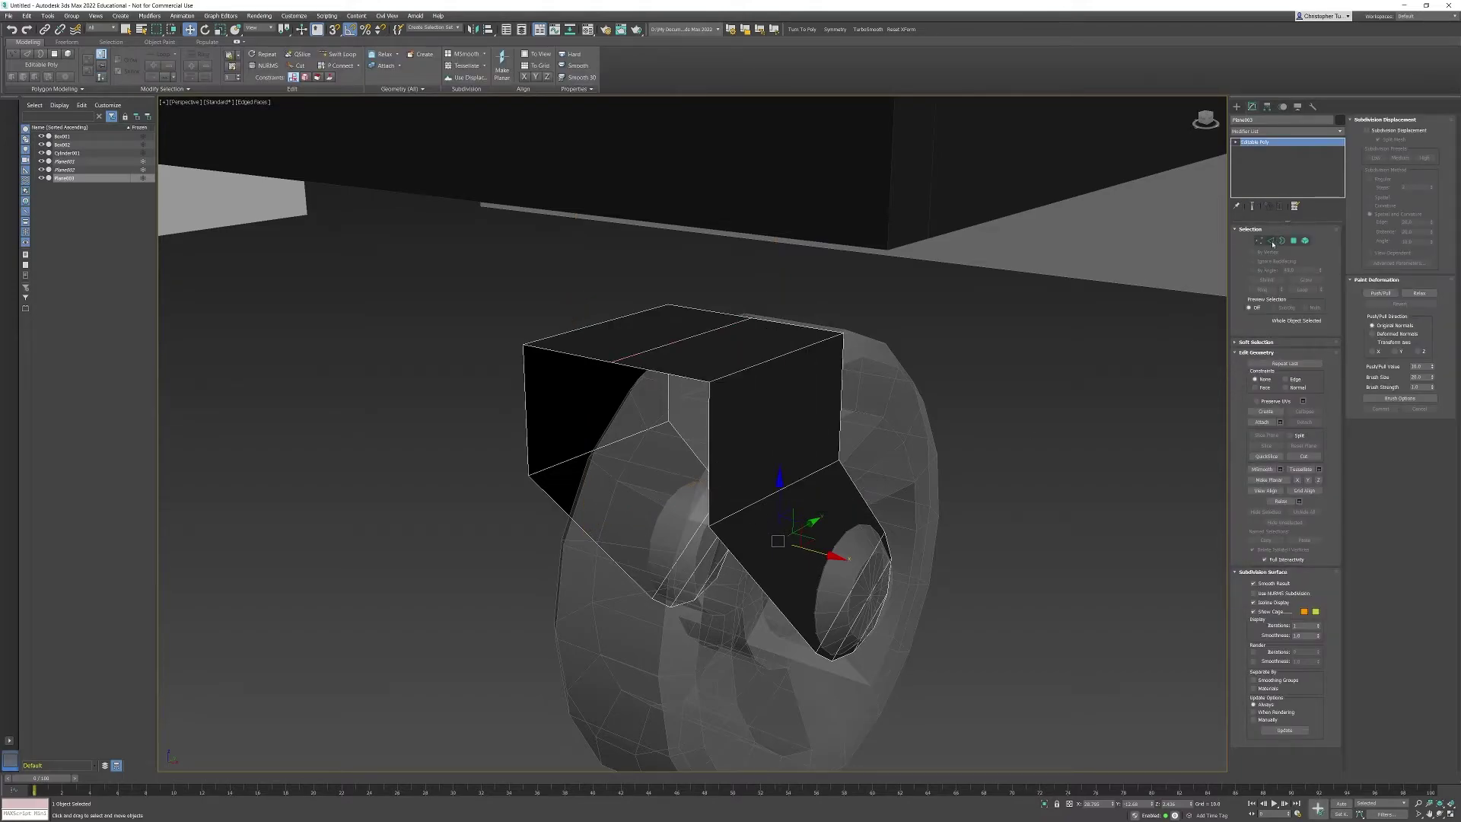
{"action": "left_click", "coordinate": [1271, 240]}
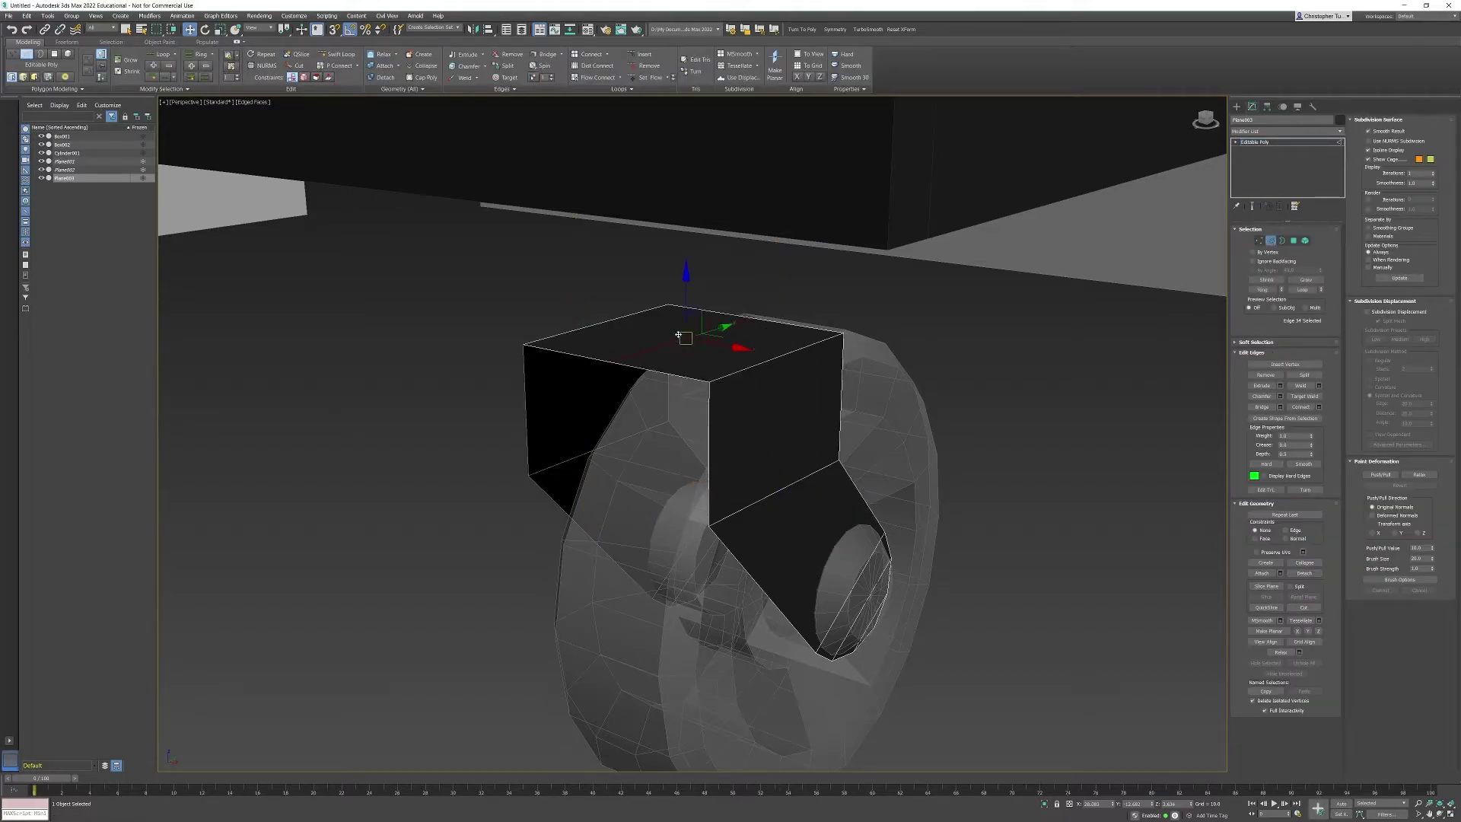
{"action": "left_click", "coordinate": [678, 334]}
Test-render the perspective view and inspect the fork bracket around the wheel from several angles
{"action": "middle_click_drag", "start_coordinate": [659, 324], "coordinate": [897, 419], "text": "alt"}
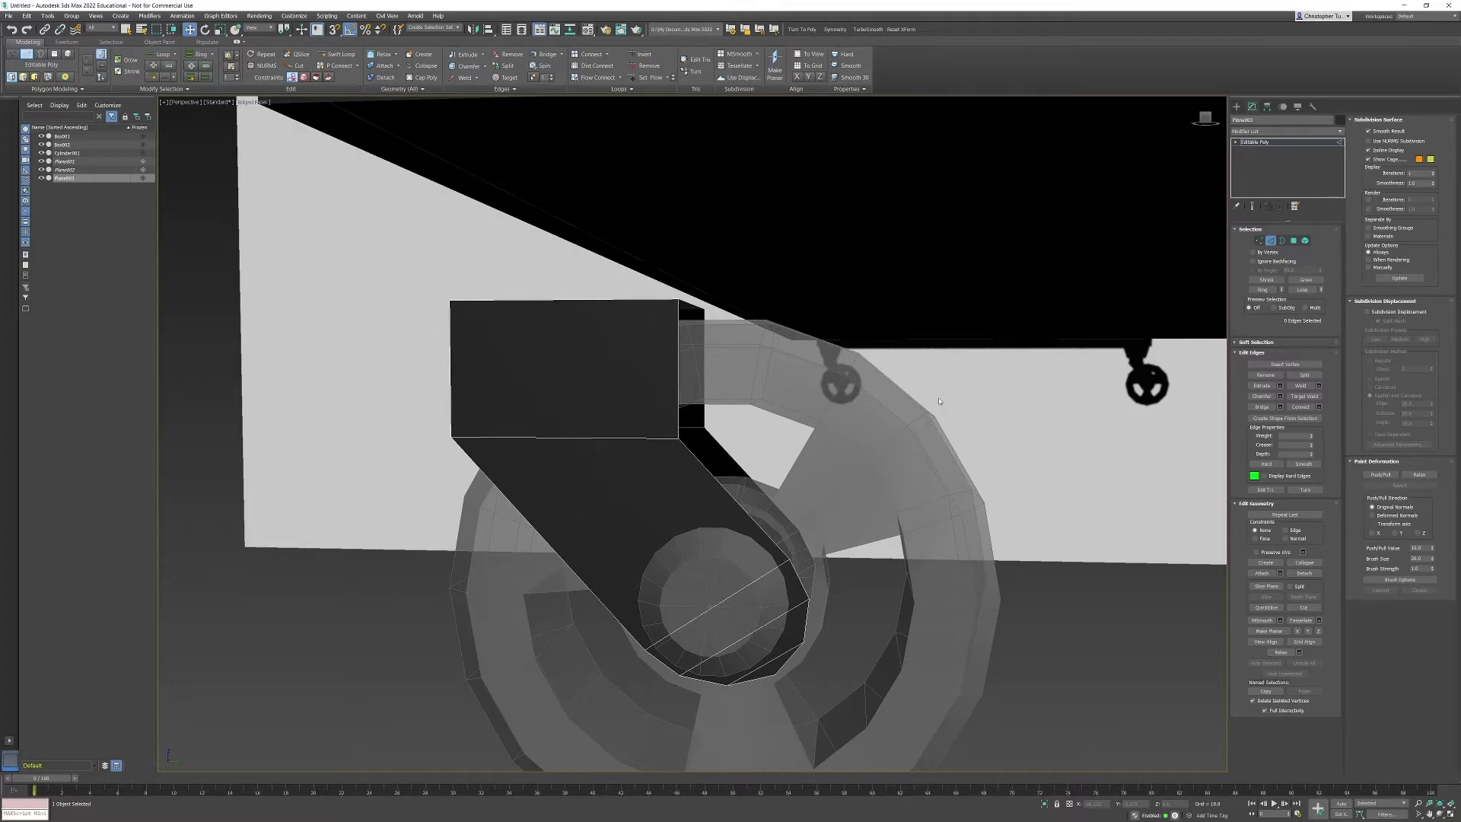
{"action": "middle_click_drag", "start_coordinate": [656, 358], "coordinate": [687, 370], "text": "alt"}
{"action": "key", "text": "shift+q"}
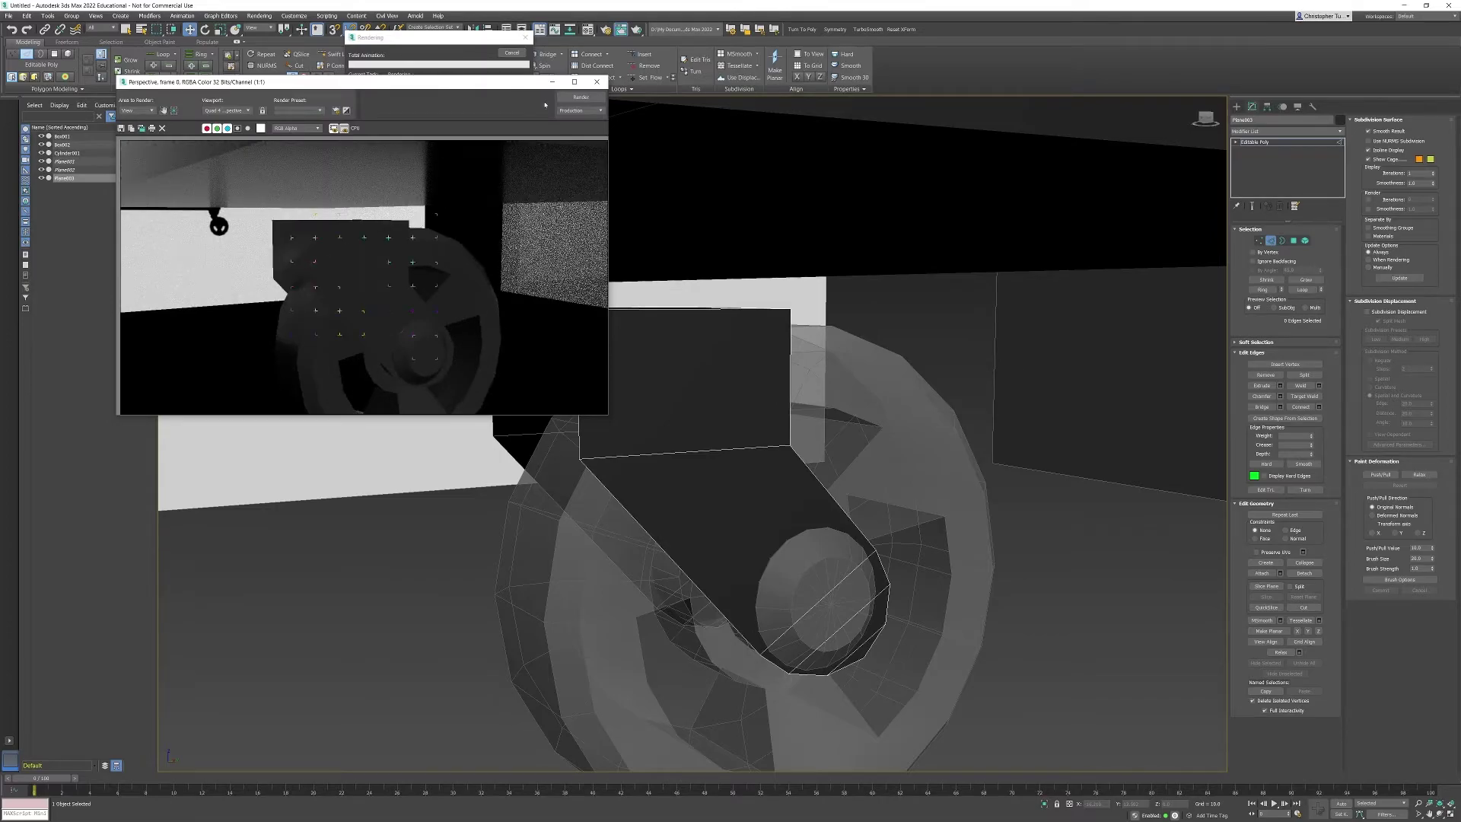
{"action": "left_click", "coordinate": [596, 81]}
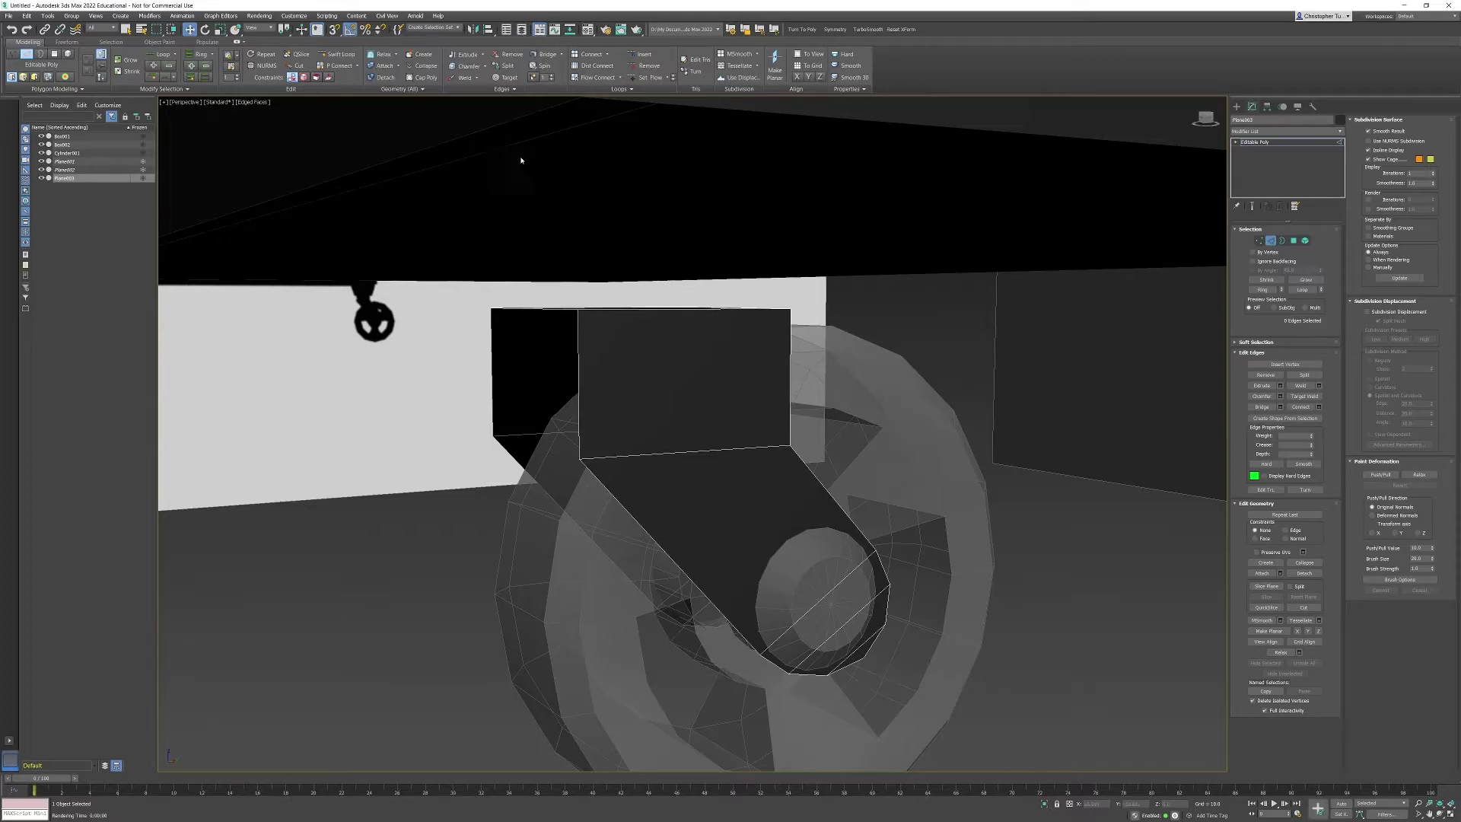
{"action": "middle_click_drag", "start_coordinate": [1026, 292], "coordinate": [590, 314], "text": "alt"}
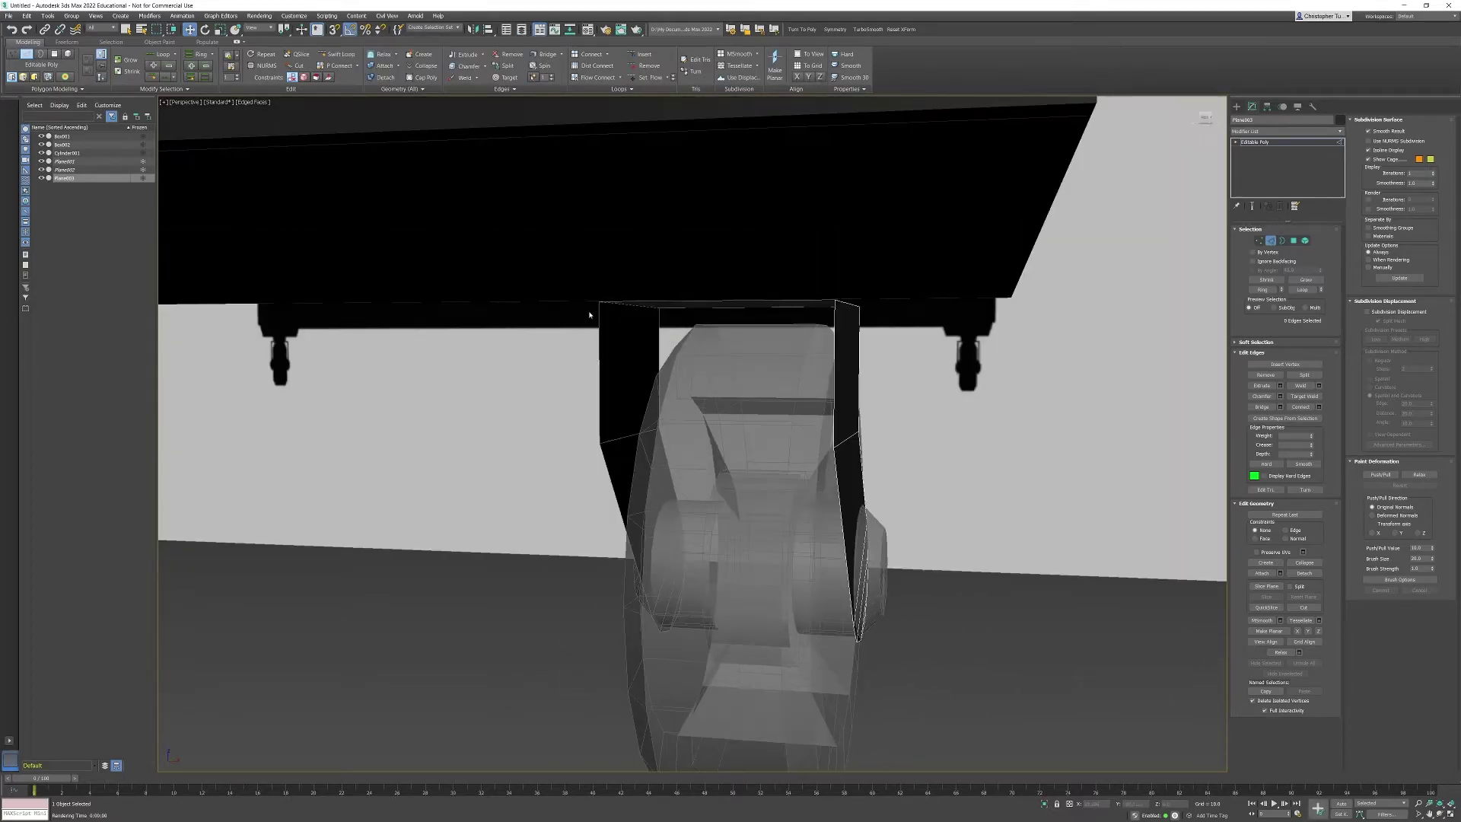
{"action": "middle_click_drag", "start_coordinate": [916, 368], "coordinate": [838, 364], "text": "alt"}
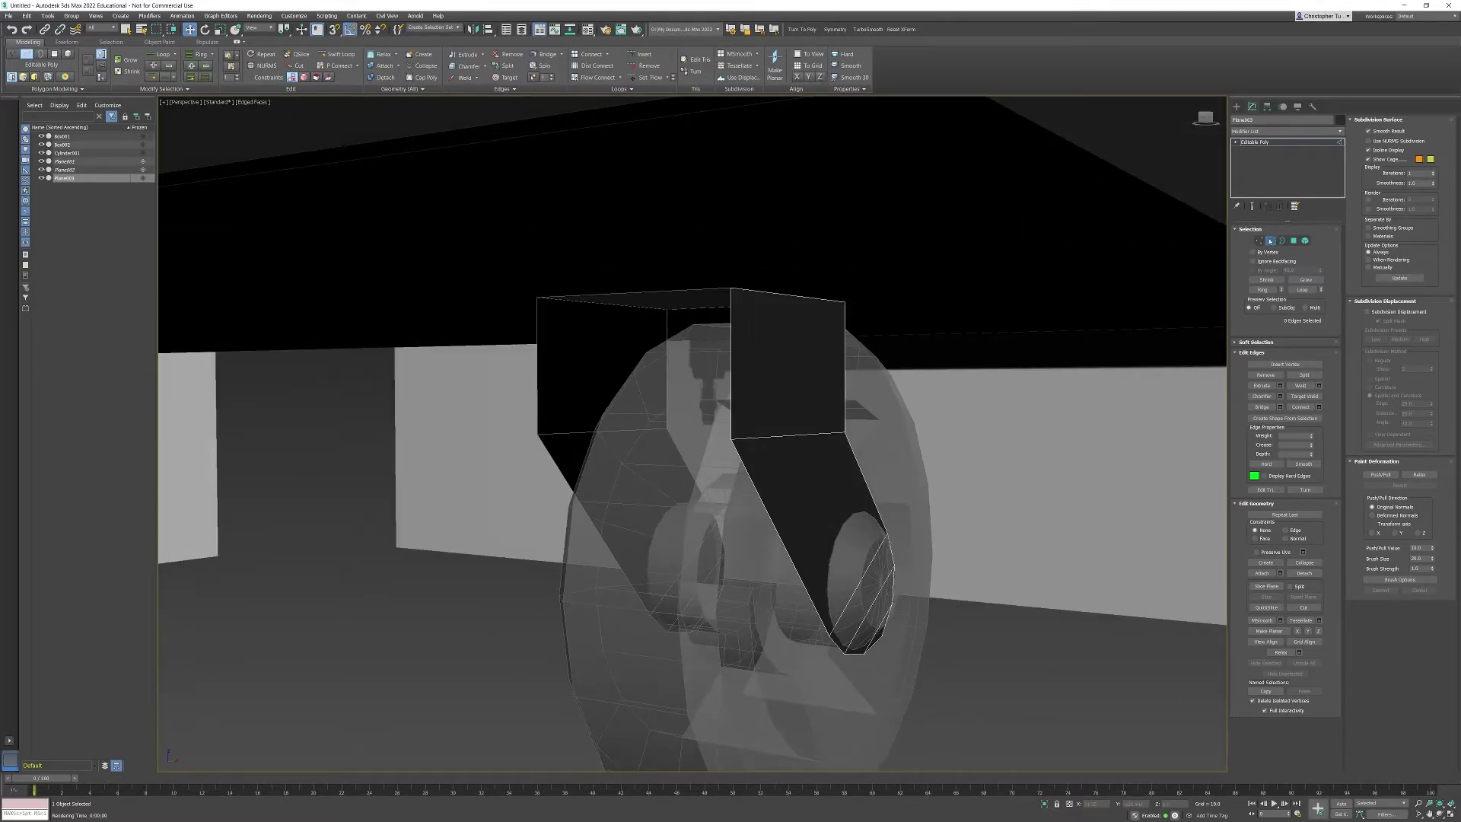
Add a Shell modifier to the whole fork bracket and set its outer amount to 0
{"action": "left_click", "coordinate": [1269, 240]}
{"action": "left_click", "coordinate": [1341, 131]}
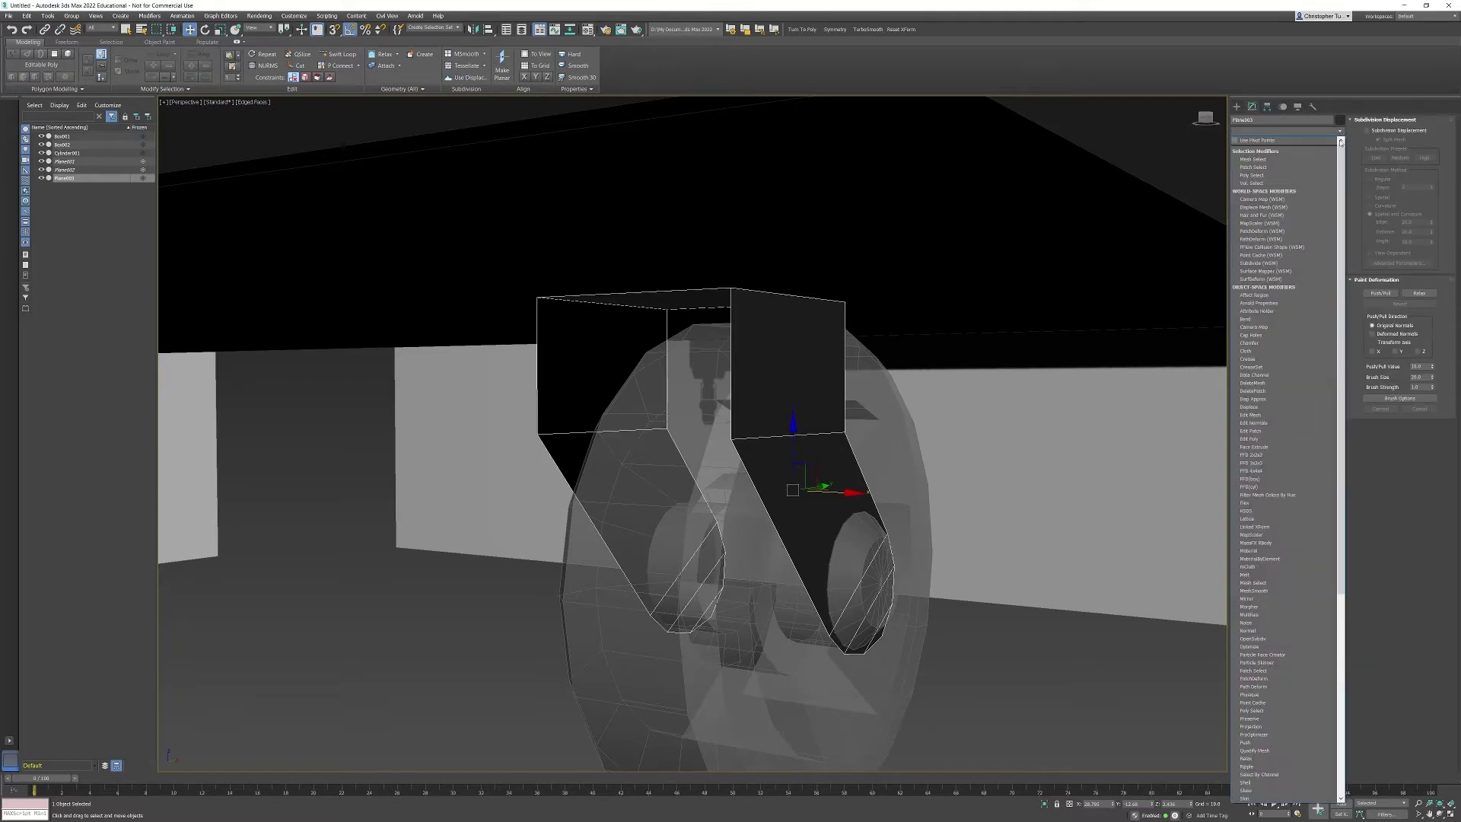
{"action": "left_click_drag", "start_coordinate": [1344, 161], "coordinate": [1362, 512]}
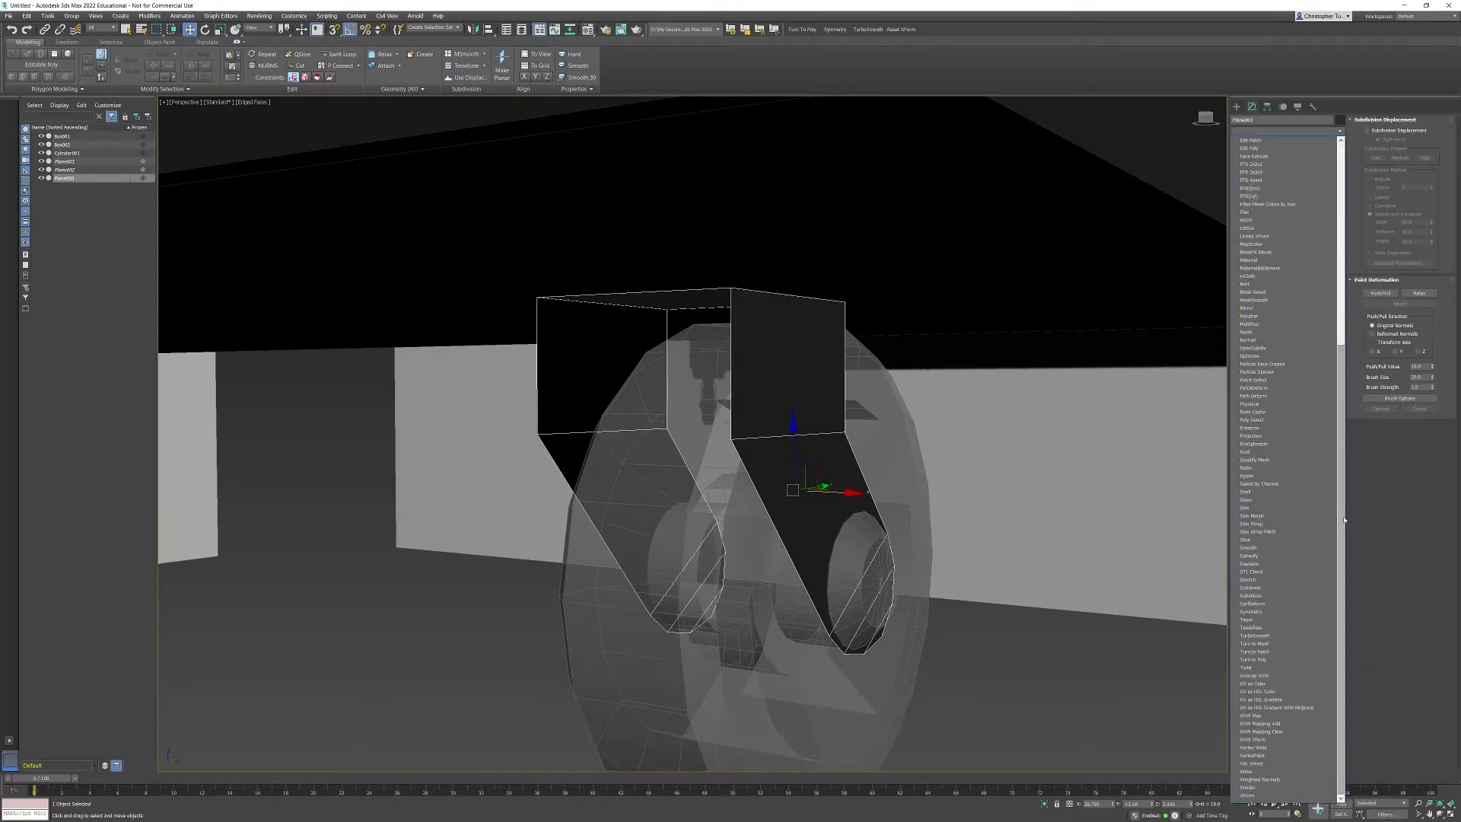
{"action": "left_click", "coordinate": [1263, 492]}
{"action": "middle_click_drag", "start_coordinate": [907, 538], "coordinate": [948, 439], "text": "alt"}
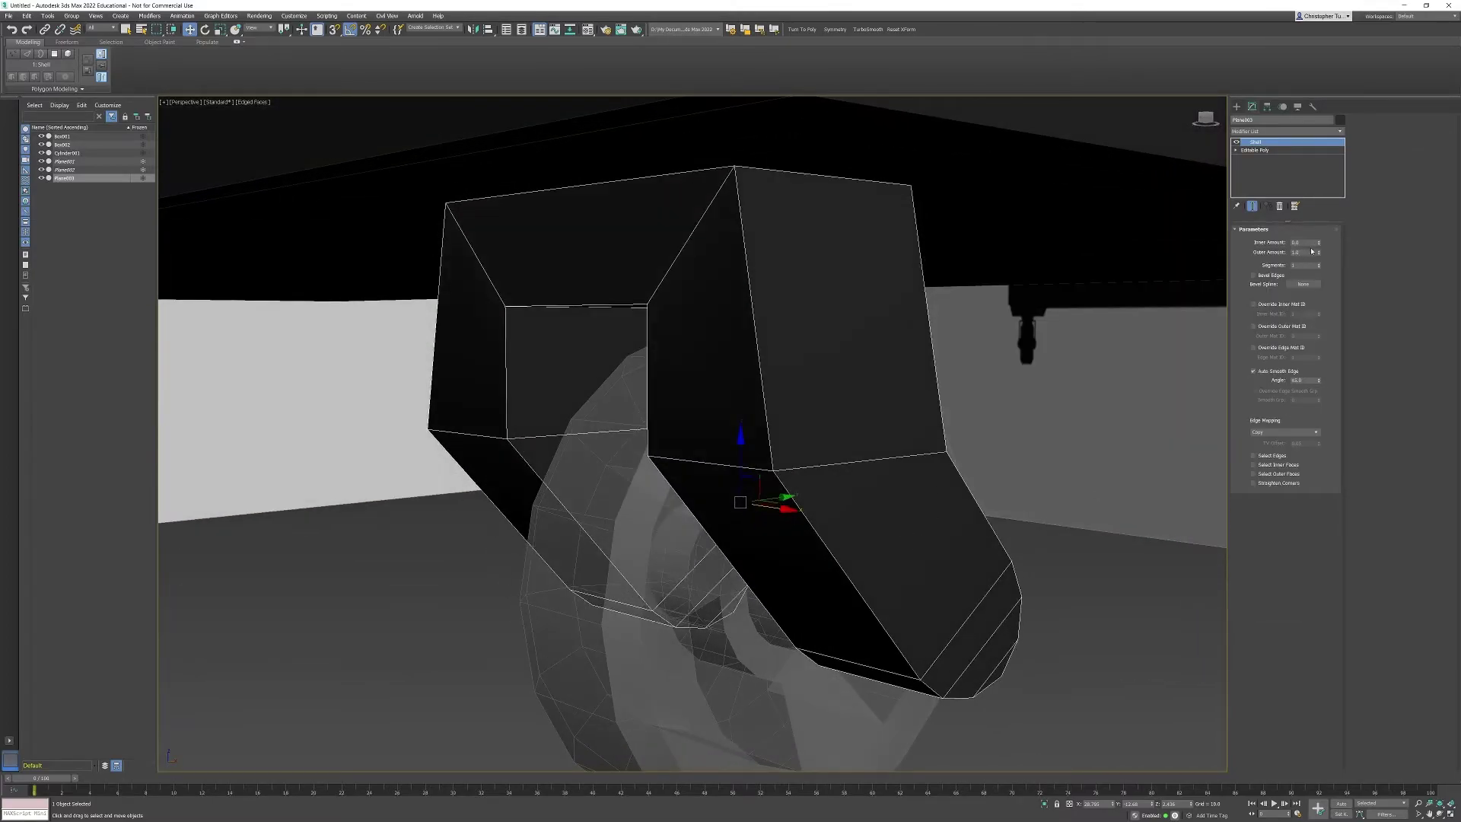
{"action": "left_click_drag", "start_coordinate": [1319, 255], "coordinate": [1315, 253]}
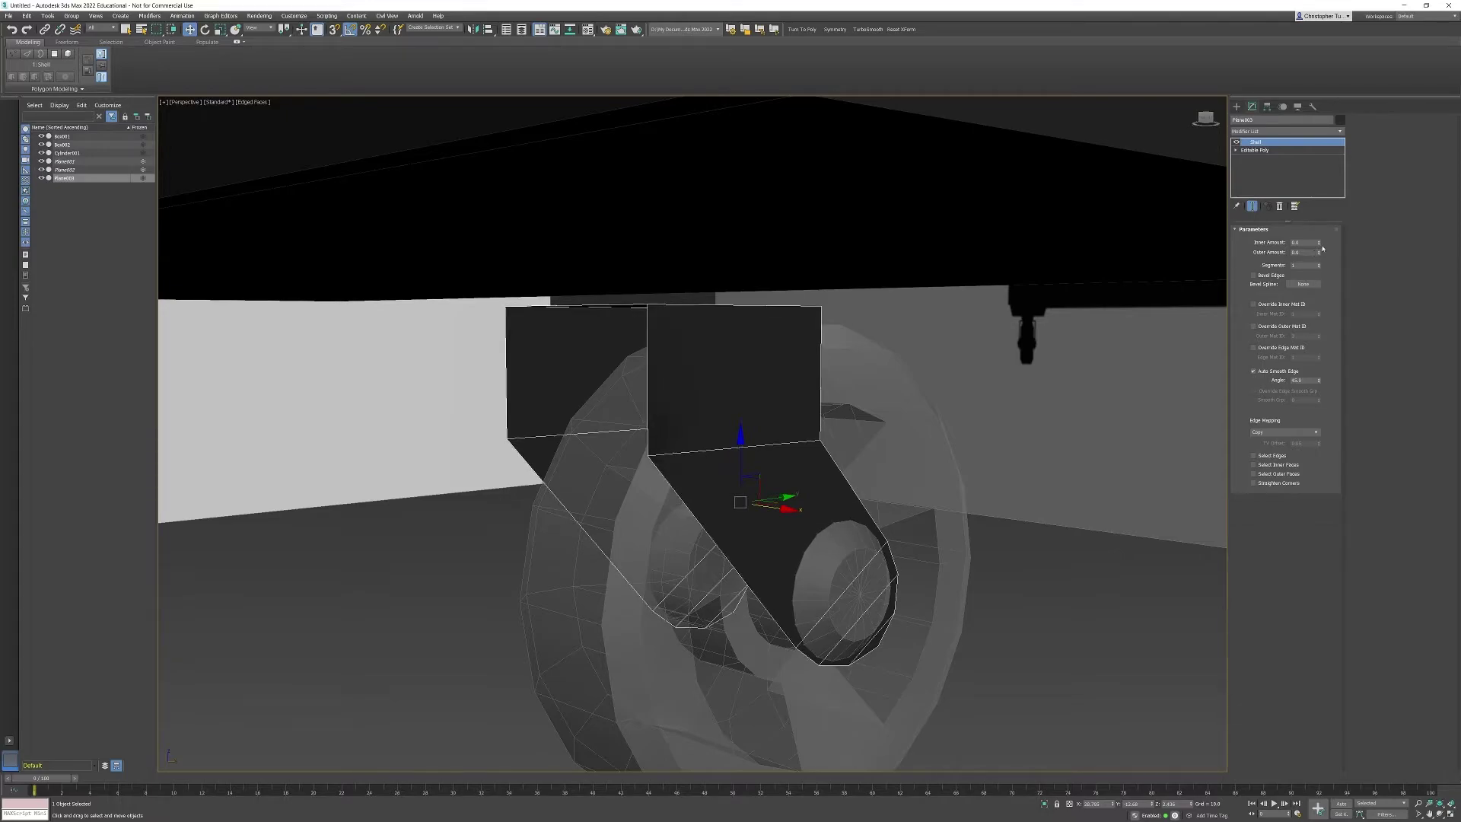
Raise the Shell's inner amount to give the bracket a thin inward wall and enable Straighten Corners
{"action": "left_click_drag", "start_coordinate": [1319, 243], "coordinate": [1319, 238]}
{"action": "middle_click_drag", "start_coordinate": [898, 304], "coordinate": [993, 292], "text": "alt"}
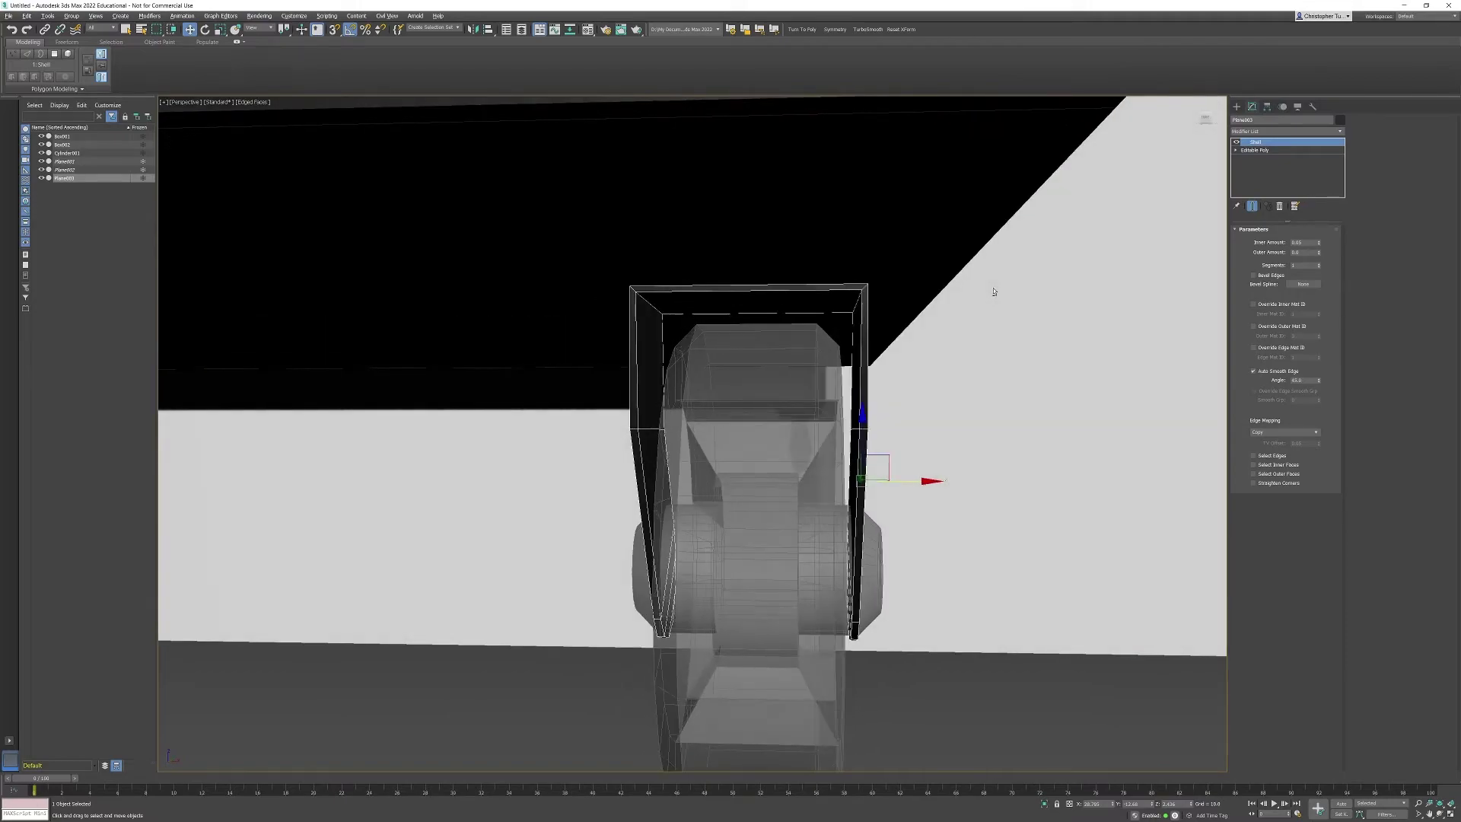
{"action": "left_click_drag", "start_coordinate": [1320, 244], "coordinate": [1320, 239]}
{"action": "middle_click_drag", "start_coordinate": [1008, 381], "coordinate": [910, 386], "text": "alt"}
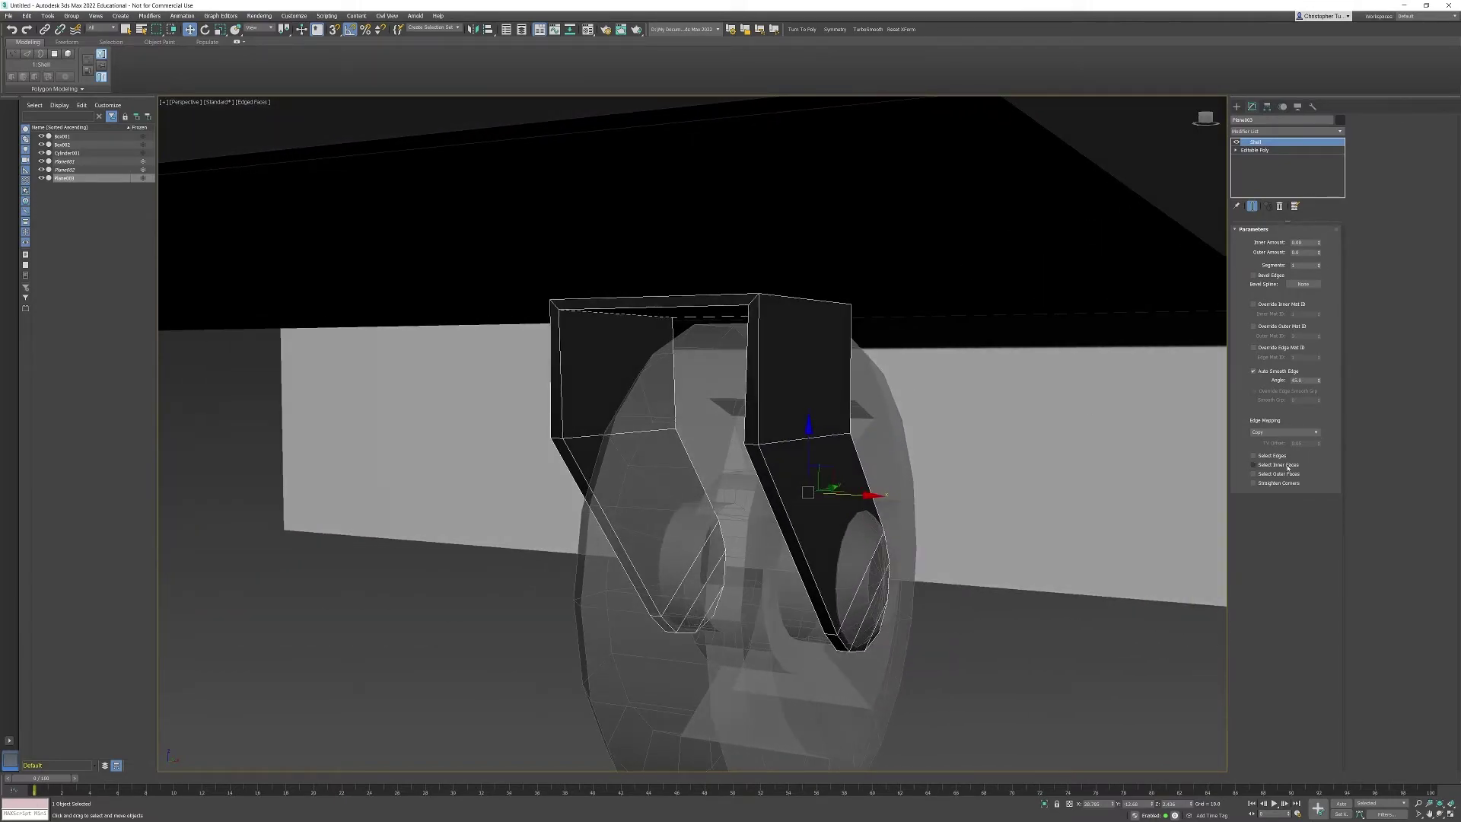
{"action": "left_click", "coordinate": [1254, 483]}
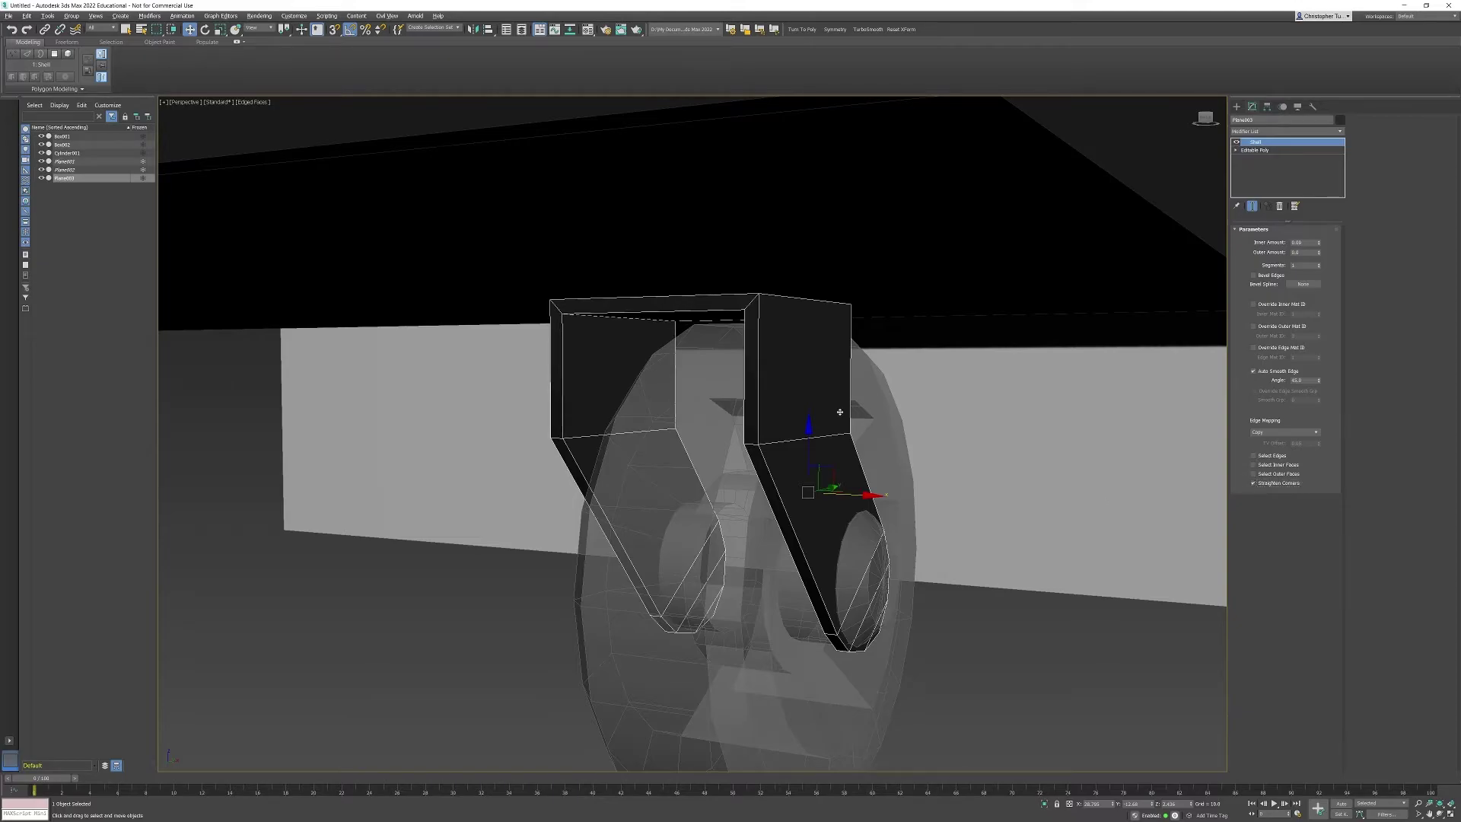
{"action": "middle_click_drag", "start_coordinate": [839, 412], "coordinate": [786, 421], "text": "alt"}
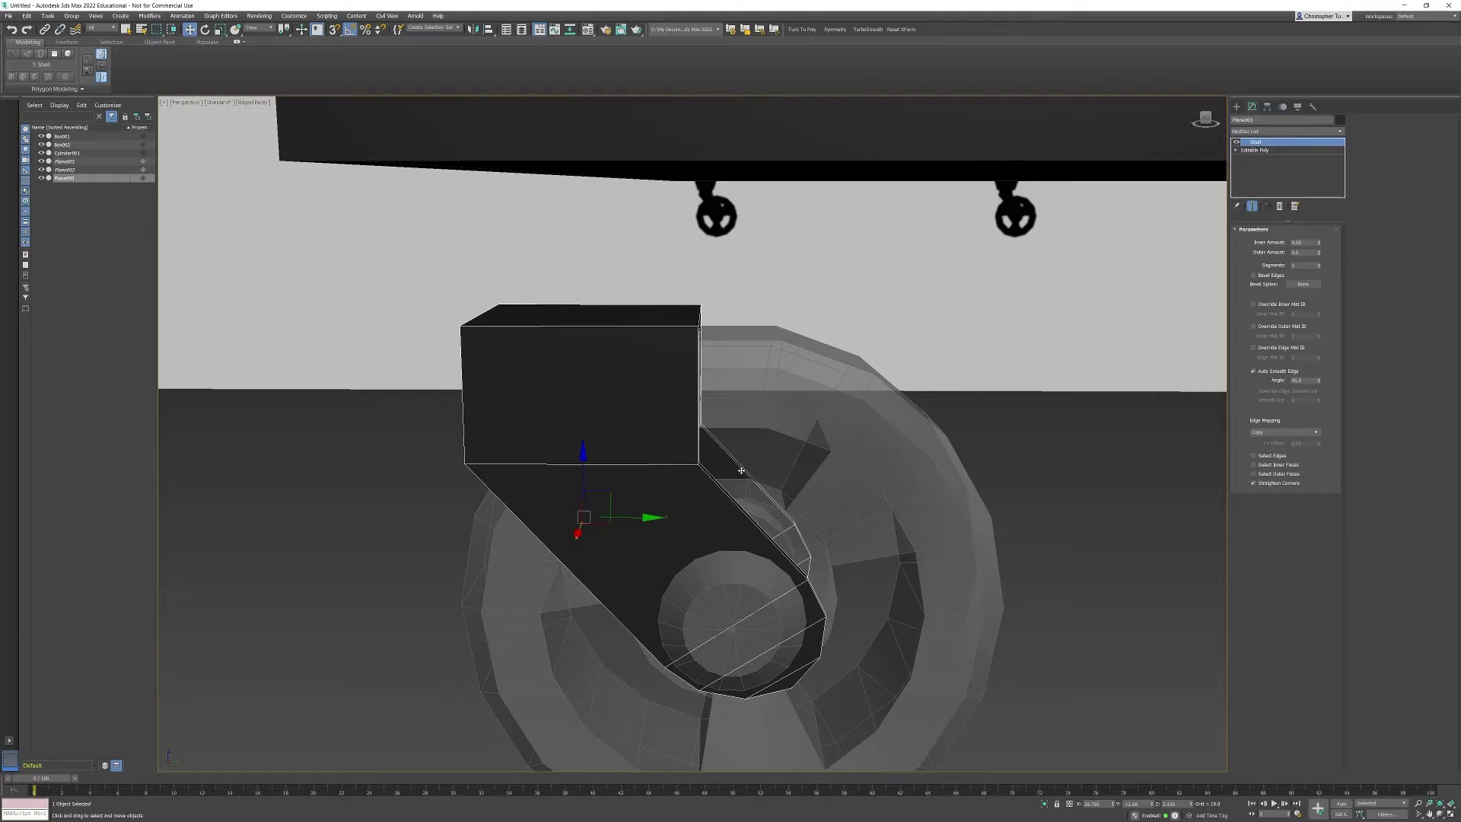
Convert the thickened bracket to Editable Poly and check its fit around the wheel
{"action": "right_click", "coordinate": [648, 407]}
{"action": "mouse_move", "coordinate": [685, 512]}
{"action": "left_click", "coordinate": [764, 512]}
{"action": "middle_click_drag", "start_coordinate": [687, 392], "coordinate": [739, 336], "text": "alt"}
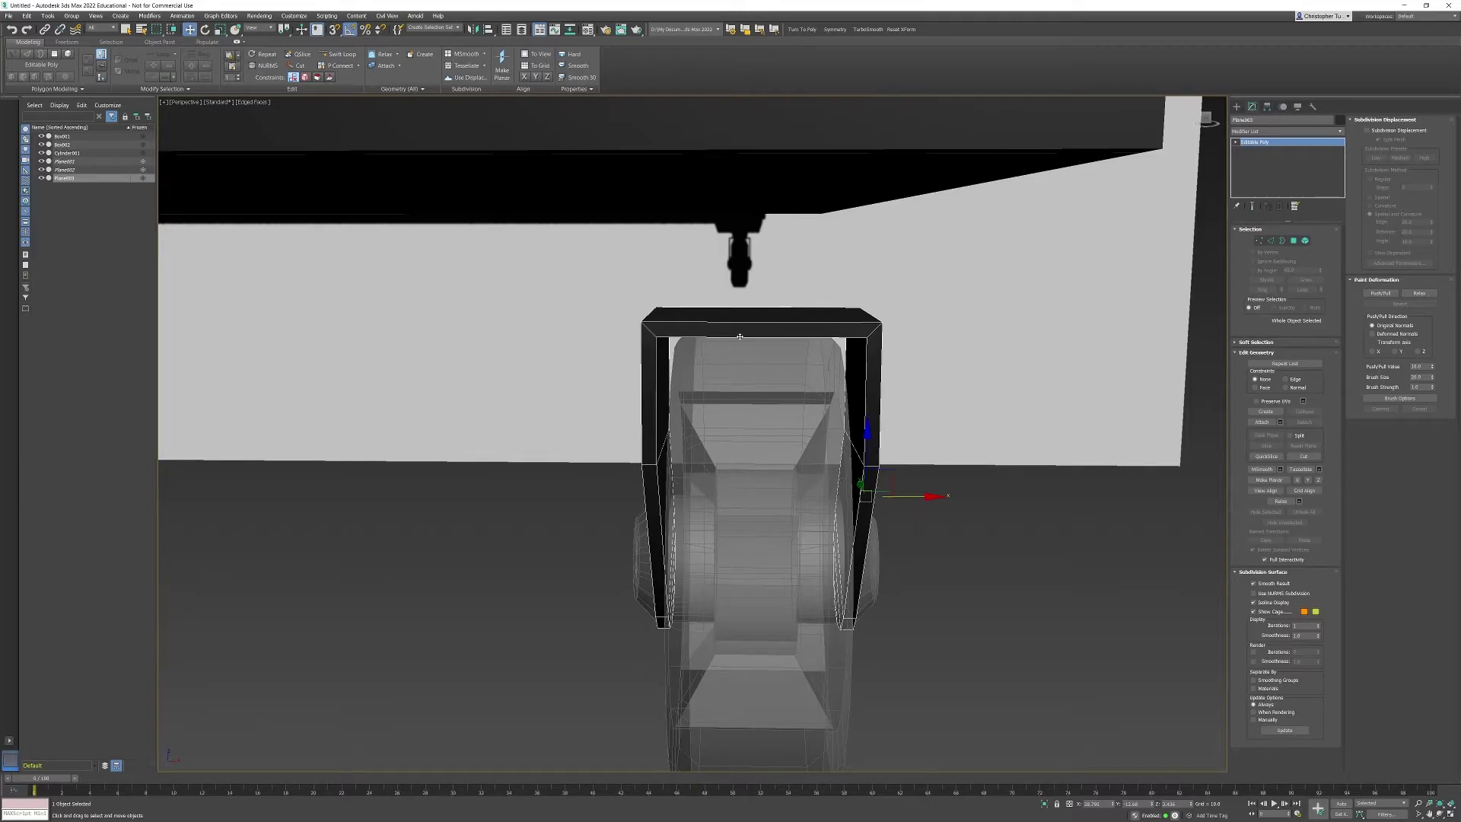
{"action": "middle_click_drag", "start_coordinate": [788, 351], "coordinate": [1007, 475], "text": "alt"}
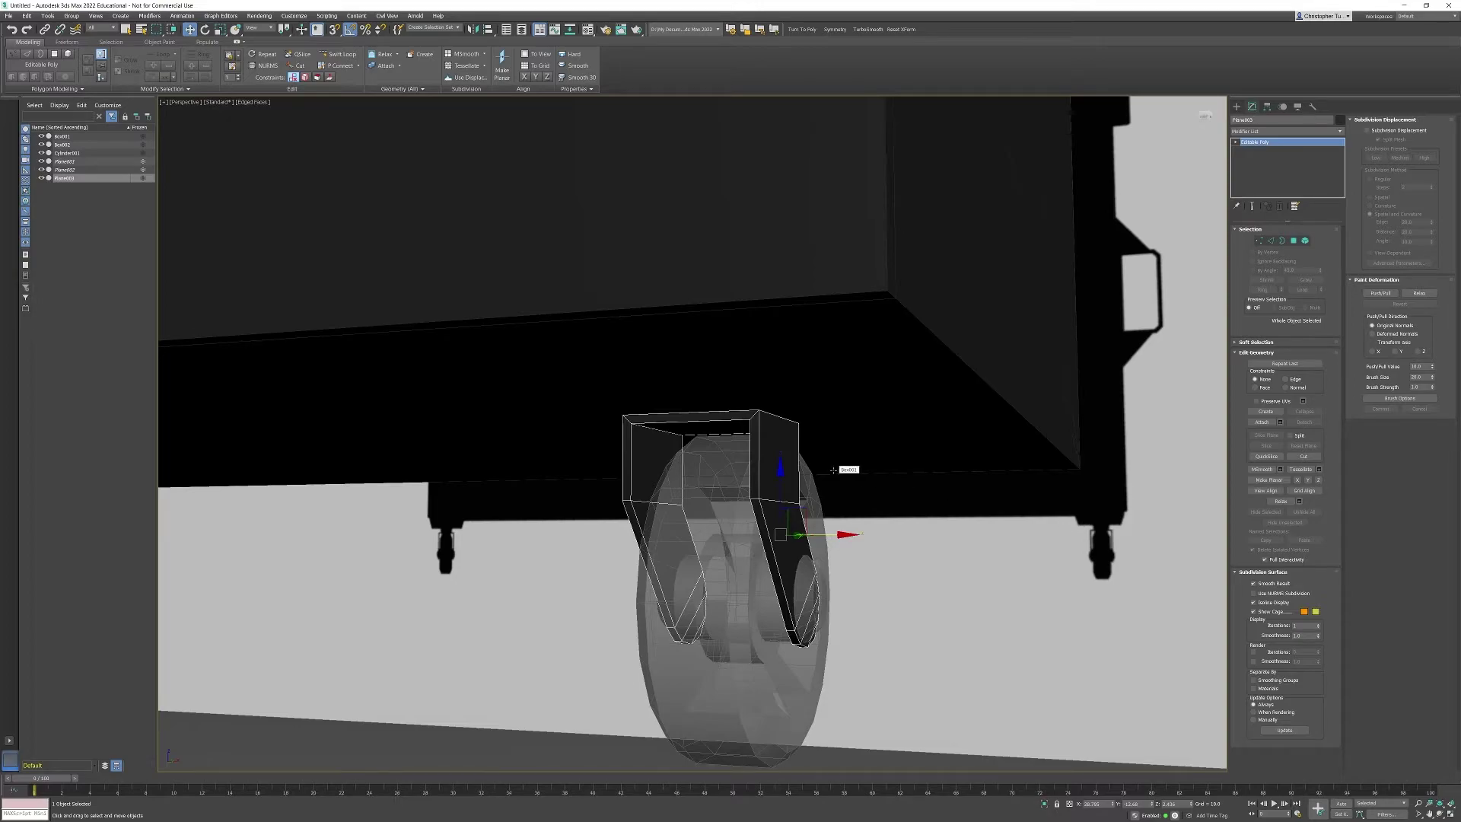
Create a cylinder in the top view centred over the bracket's top plate and give it 12 sides
{"action": "key", "text": "t"}
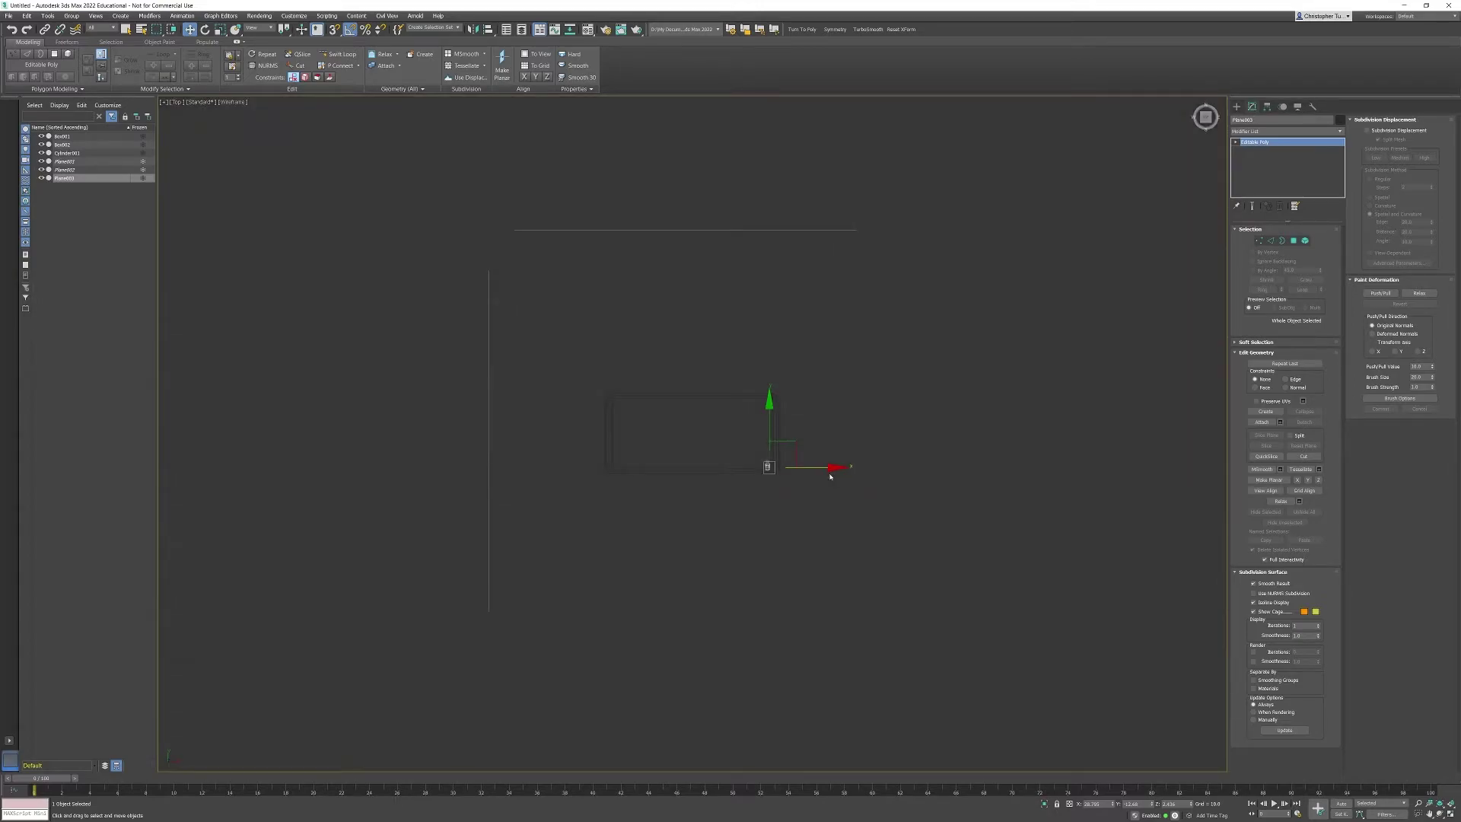
{"action": "key", "text": "z"}
{"action": "scroll", "coordinate": [888, 457], "scroll_direction": "down", "scroll_amount": 3}
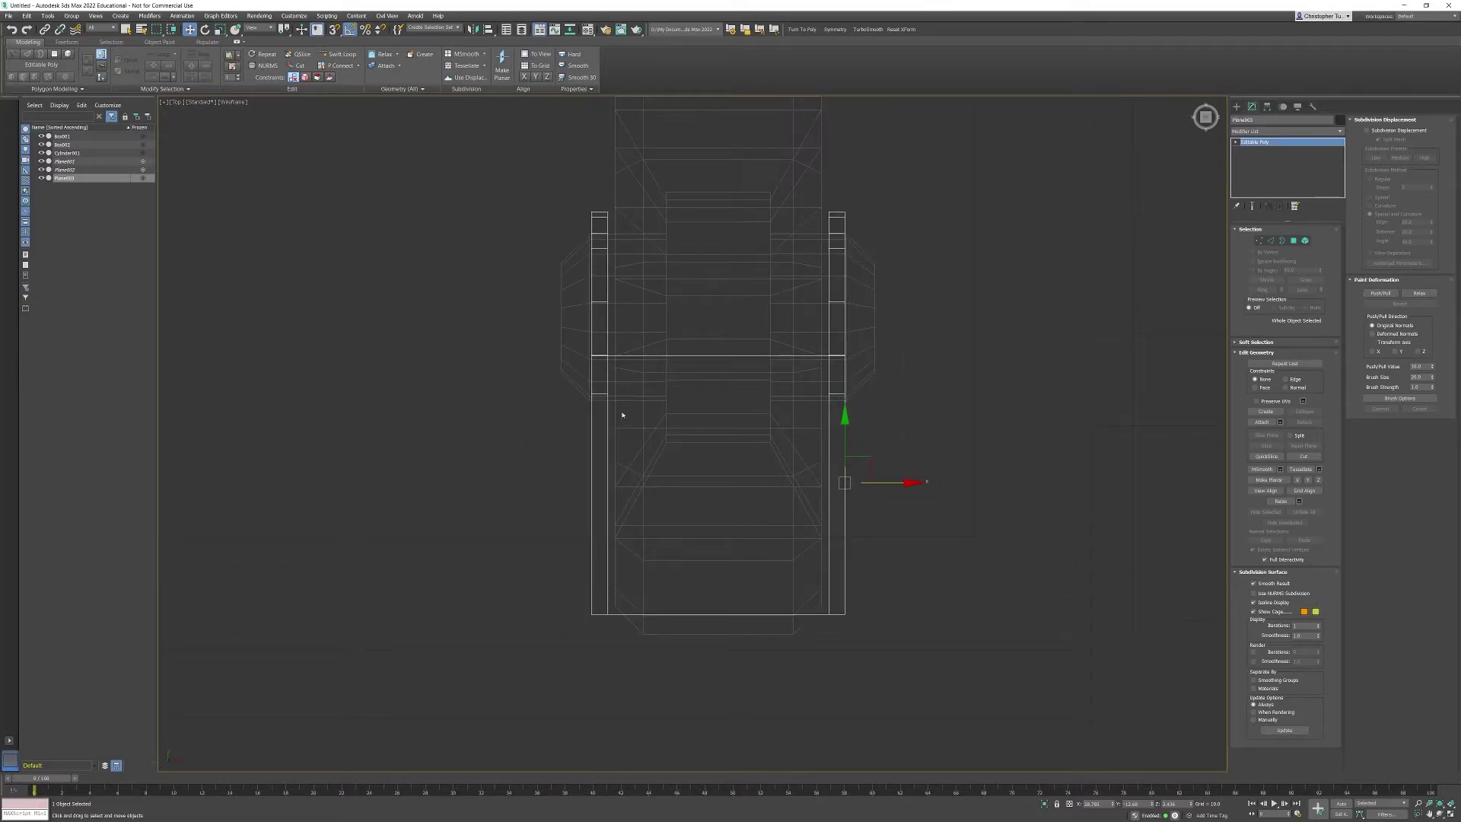
{"action": "left_click", "coordinate": [1236, 107]}
{"action": "left_click", "coordinate": [1259, 189]}
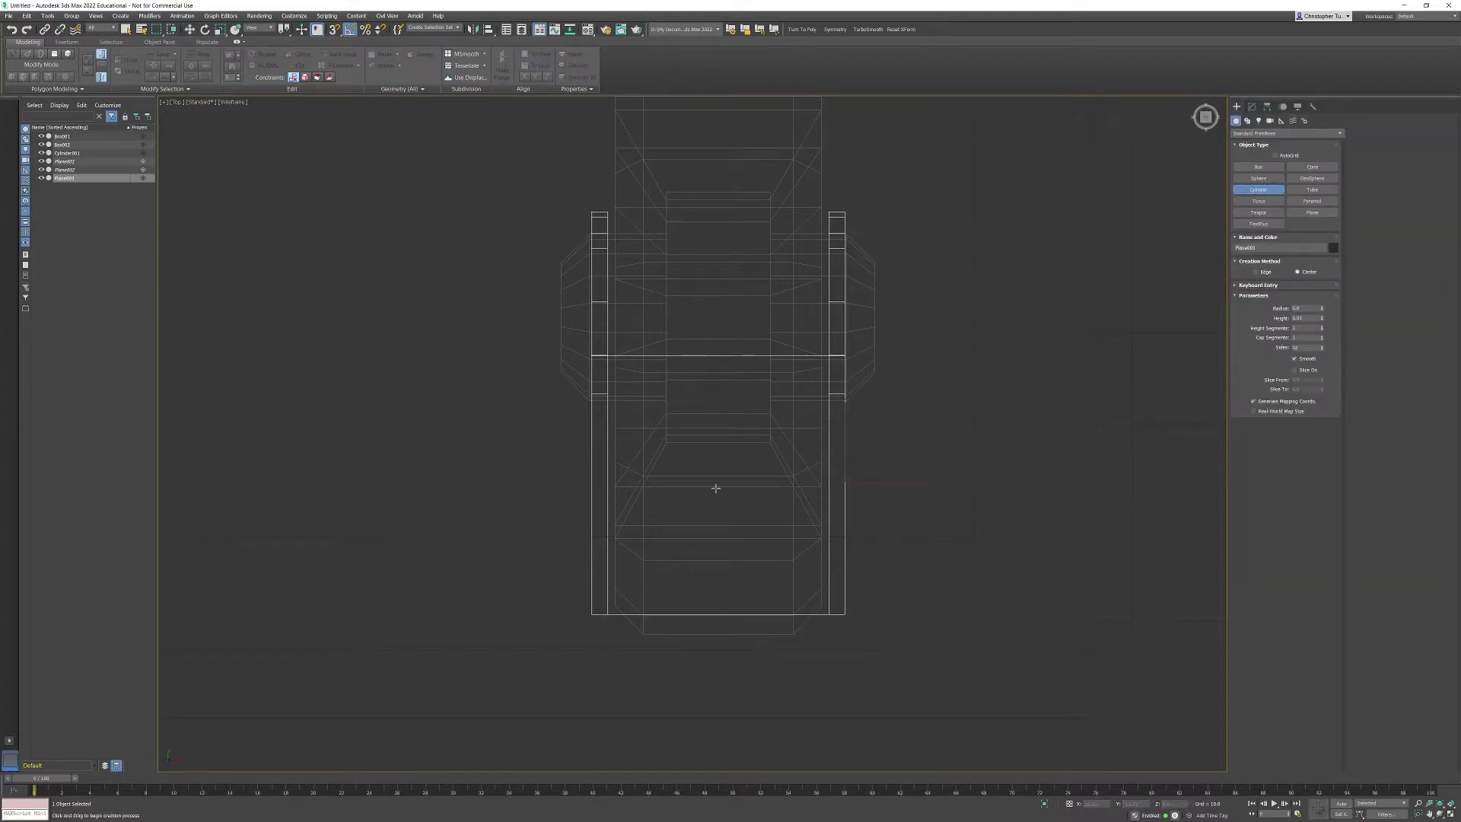
{"action": "left_click_drag", "start_coordinate": [712, 489], "coordinate": [770, 566]}
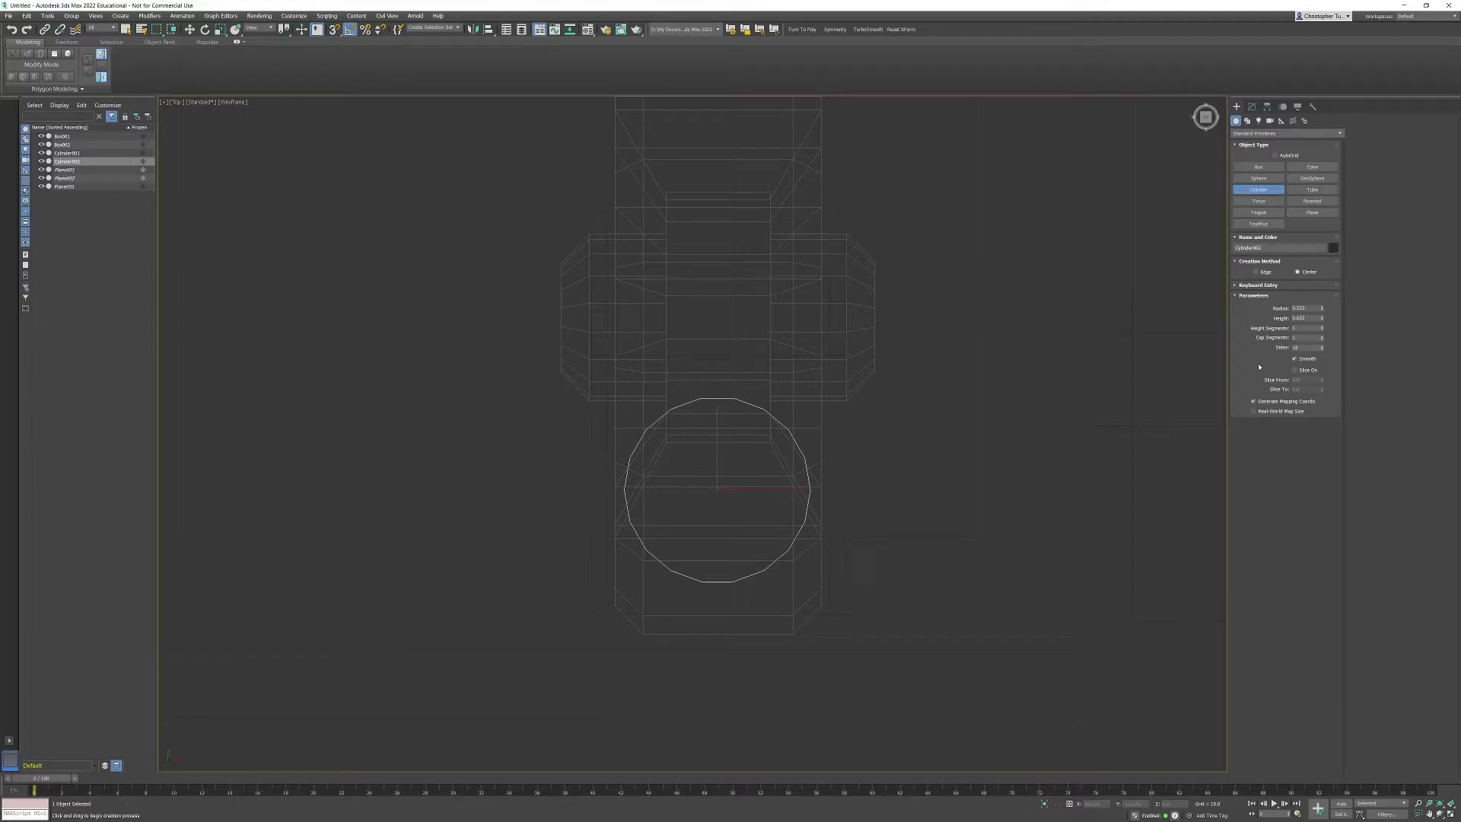
{"action": "left_click_drag", "start_coordinate": [1309, 347], "coordinate": [1273, 347]}
{"action": "type", "text": "12"}
{"action": "key", "text": "Return"}
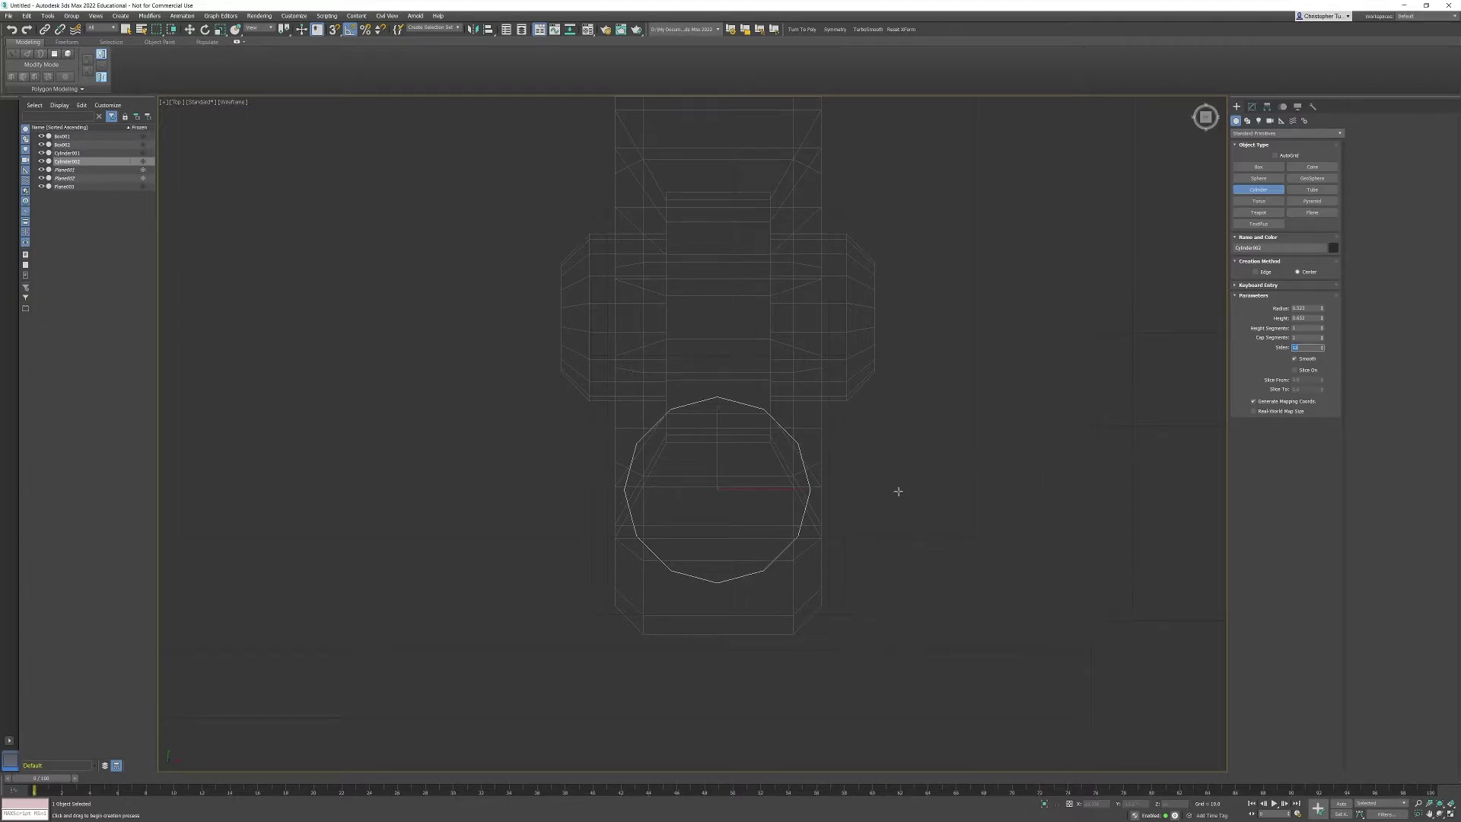
{"action": "middle_click_drag", "start_coordinate": [849, 583], "coordinate": [846, 584]}
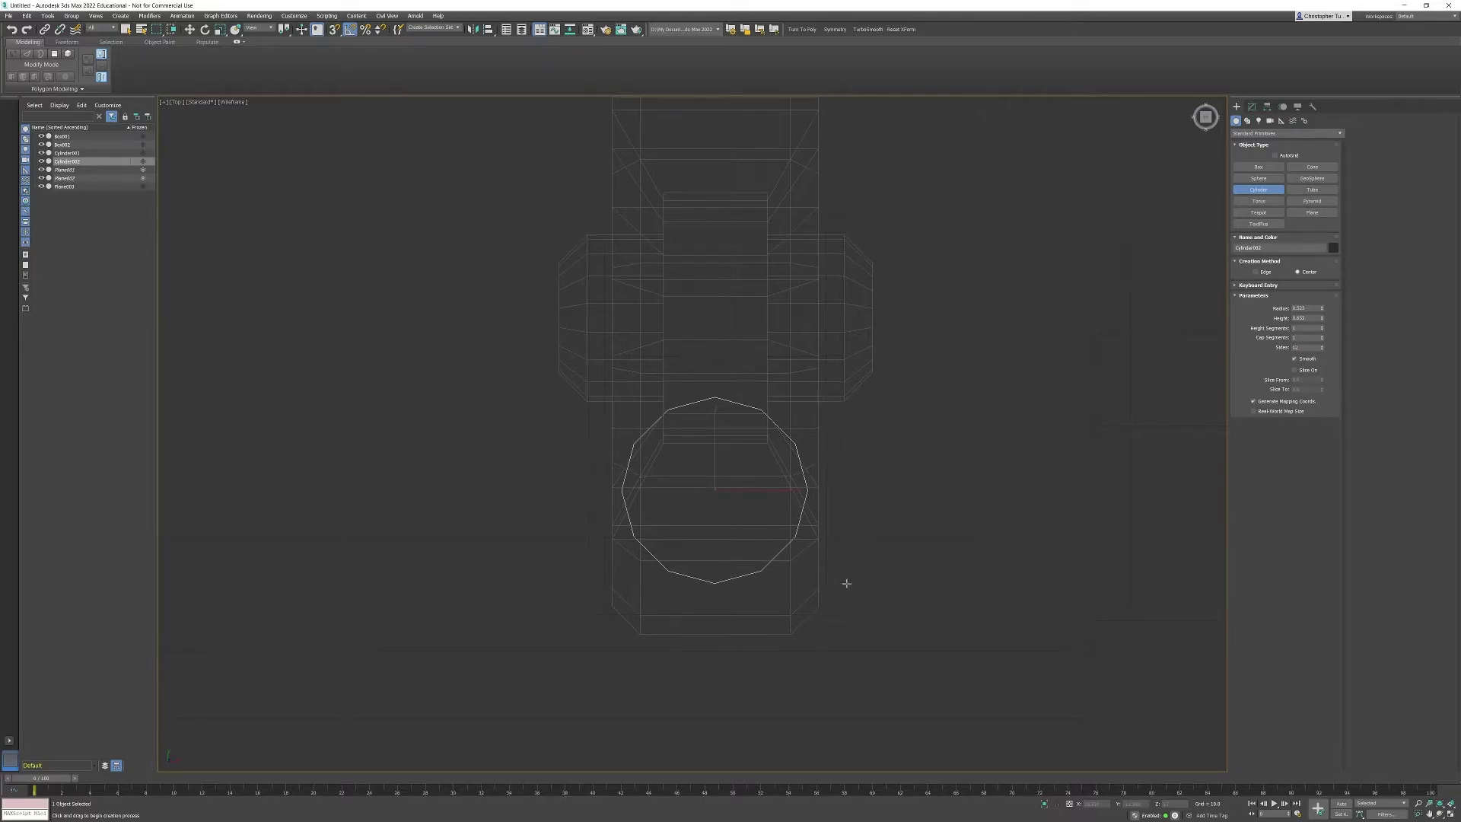
Raise the cylinder in the right view until its base rests on top of the fork bracket
{"action": "key", "text": "r"}
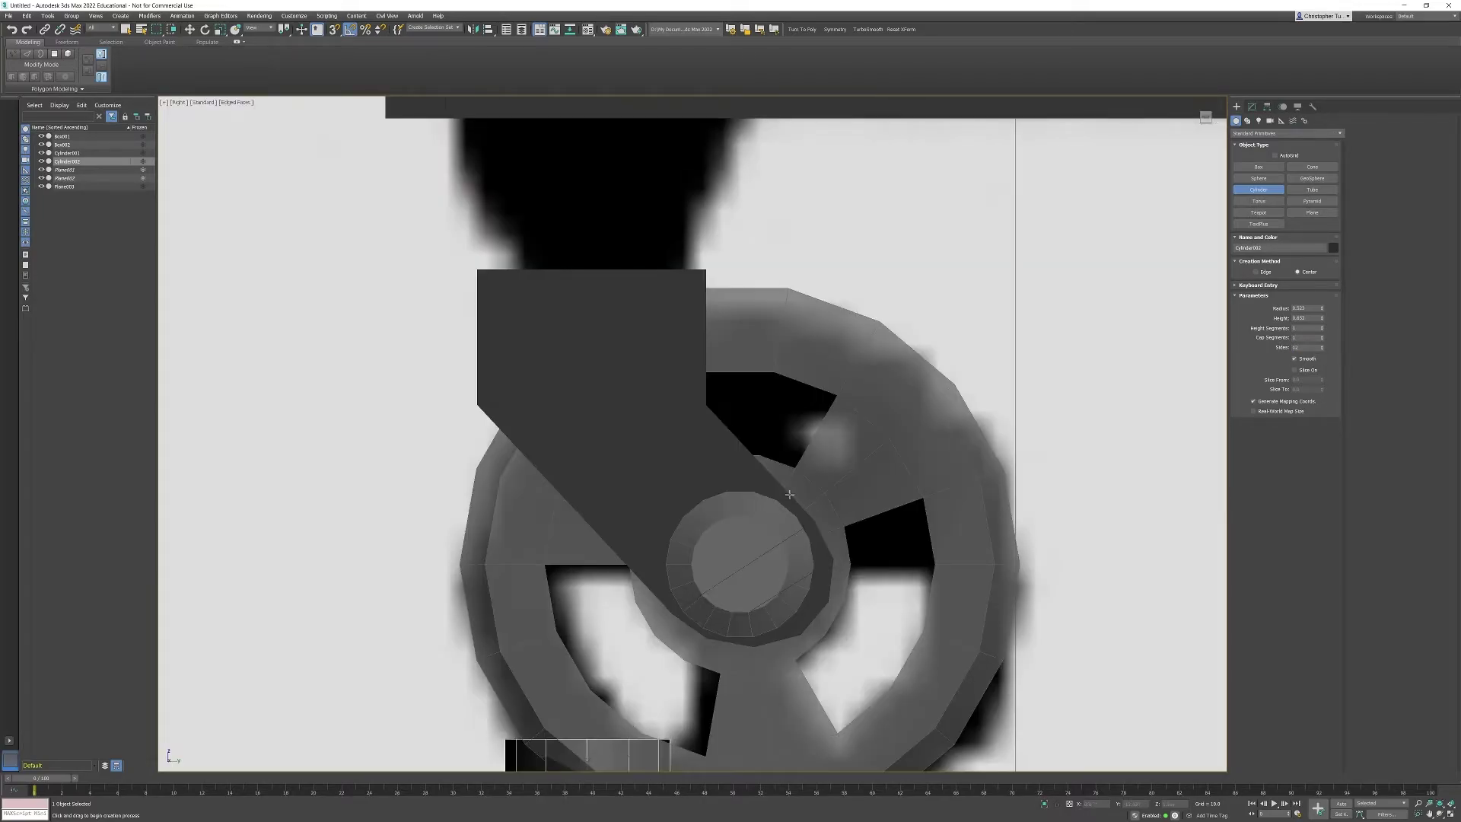
{"action": "scroll", "coordinate": [789, 495], "scroll_direction": "down", "scroll_amount": 3}
{"action": "key", "text": "w"}
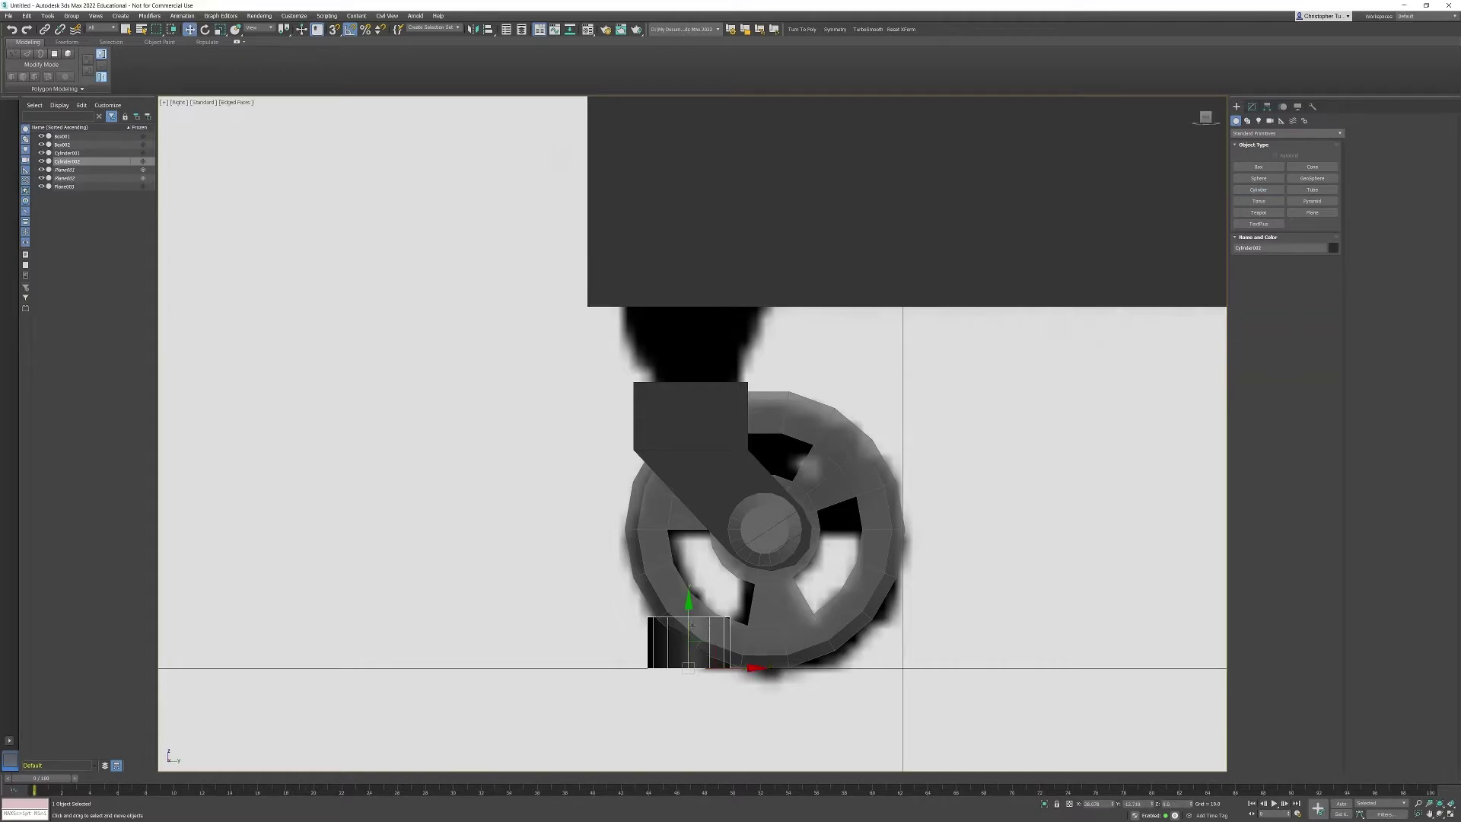
{"action": "left_click_drag", "start_coordinate": [688, 606], "coordinate": [668, 378]}
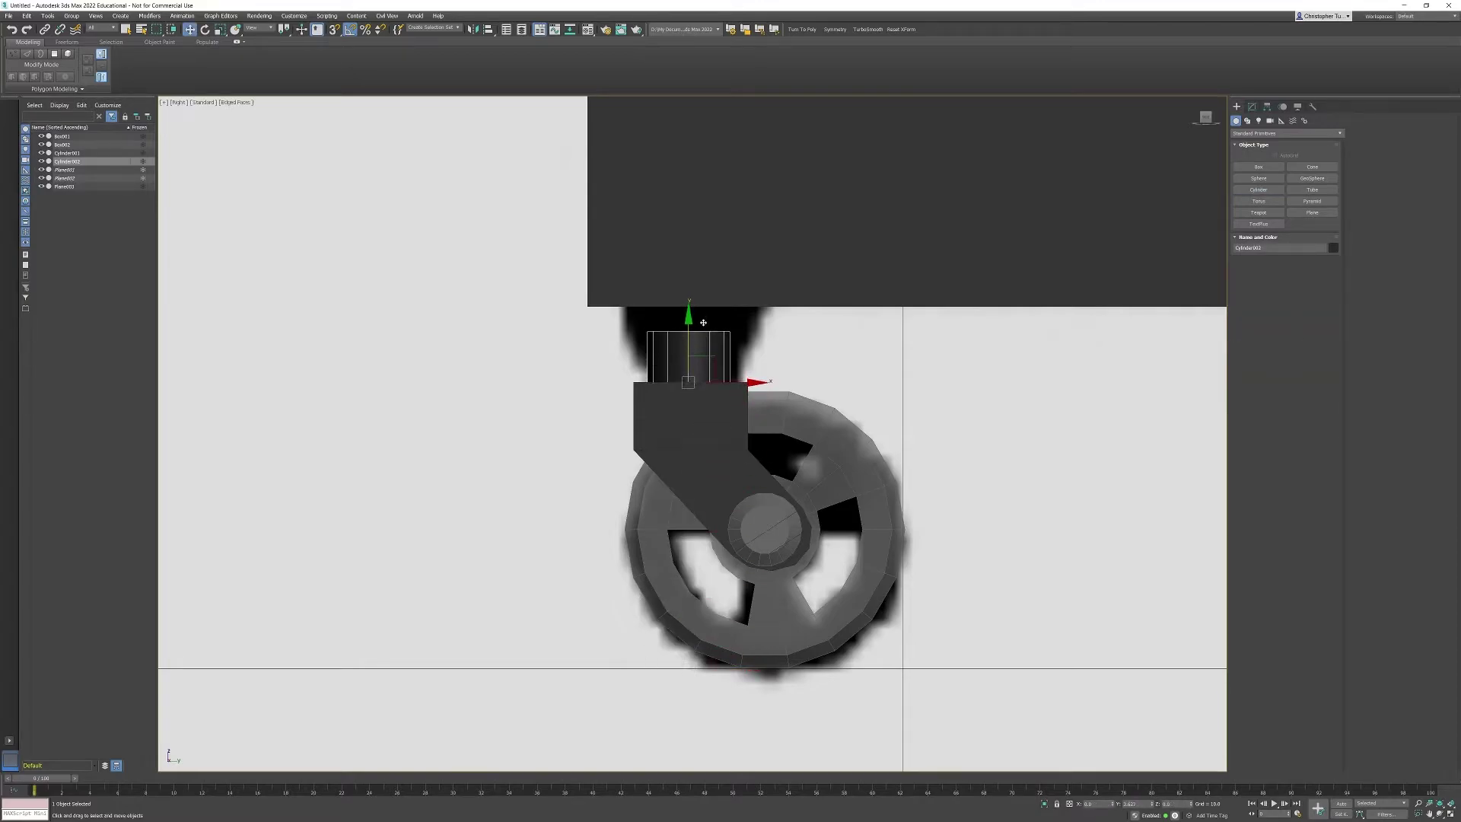
{"action": "scroll", "coordinate": [668, 379], "scroll_direction": "up", "scroll_amount": 10}
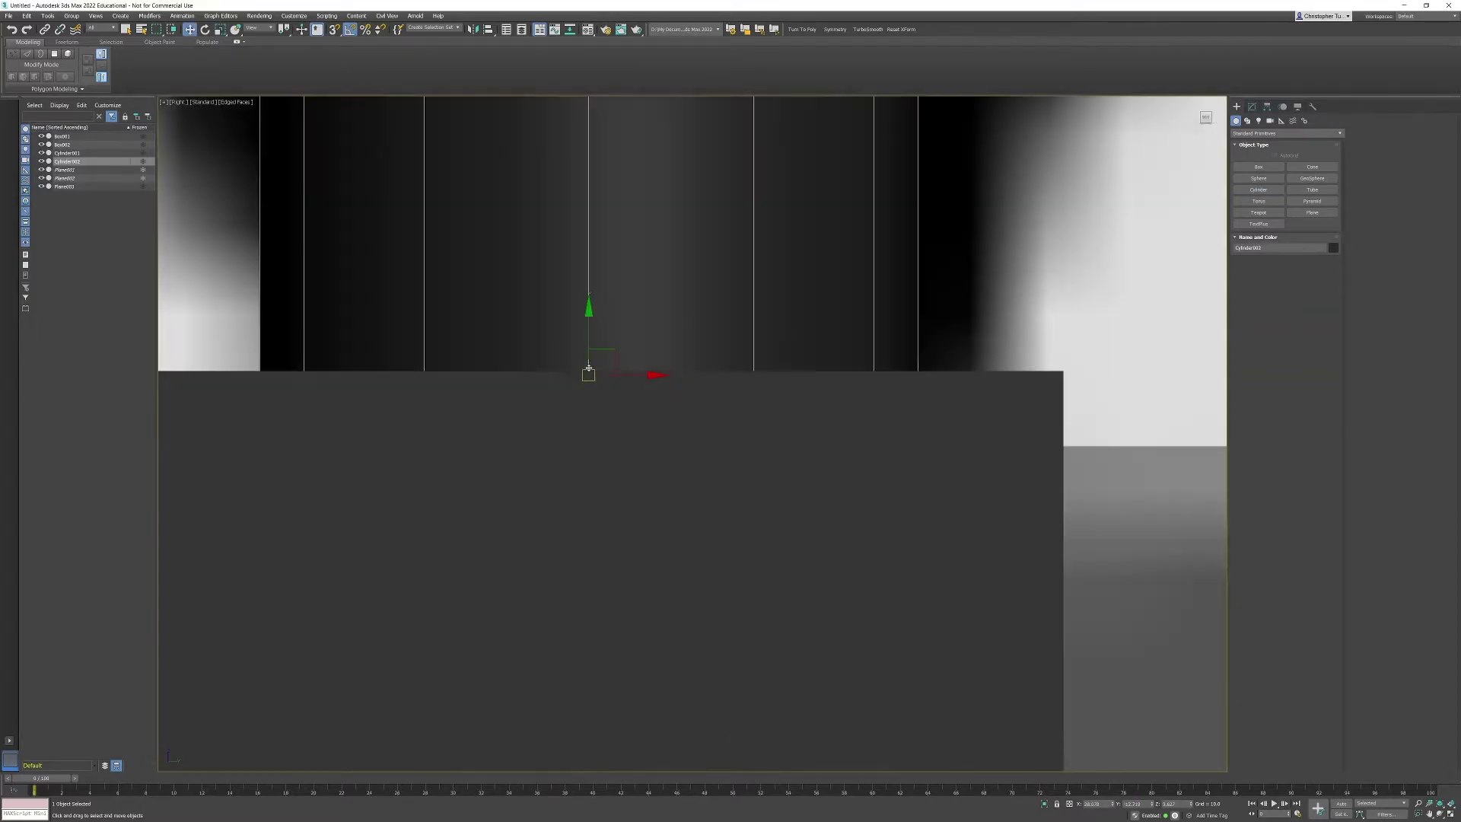
{"action": "scroll", "coordinate": [605, 336], "scroll_direction": "down", "scroll_amount": 5}
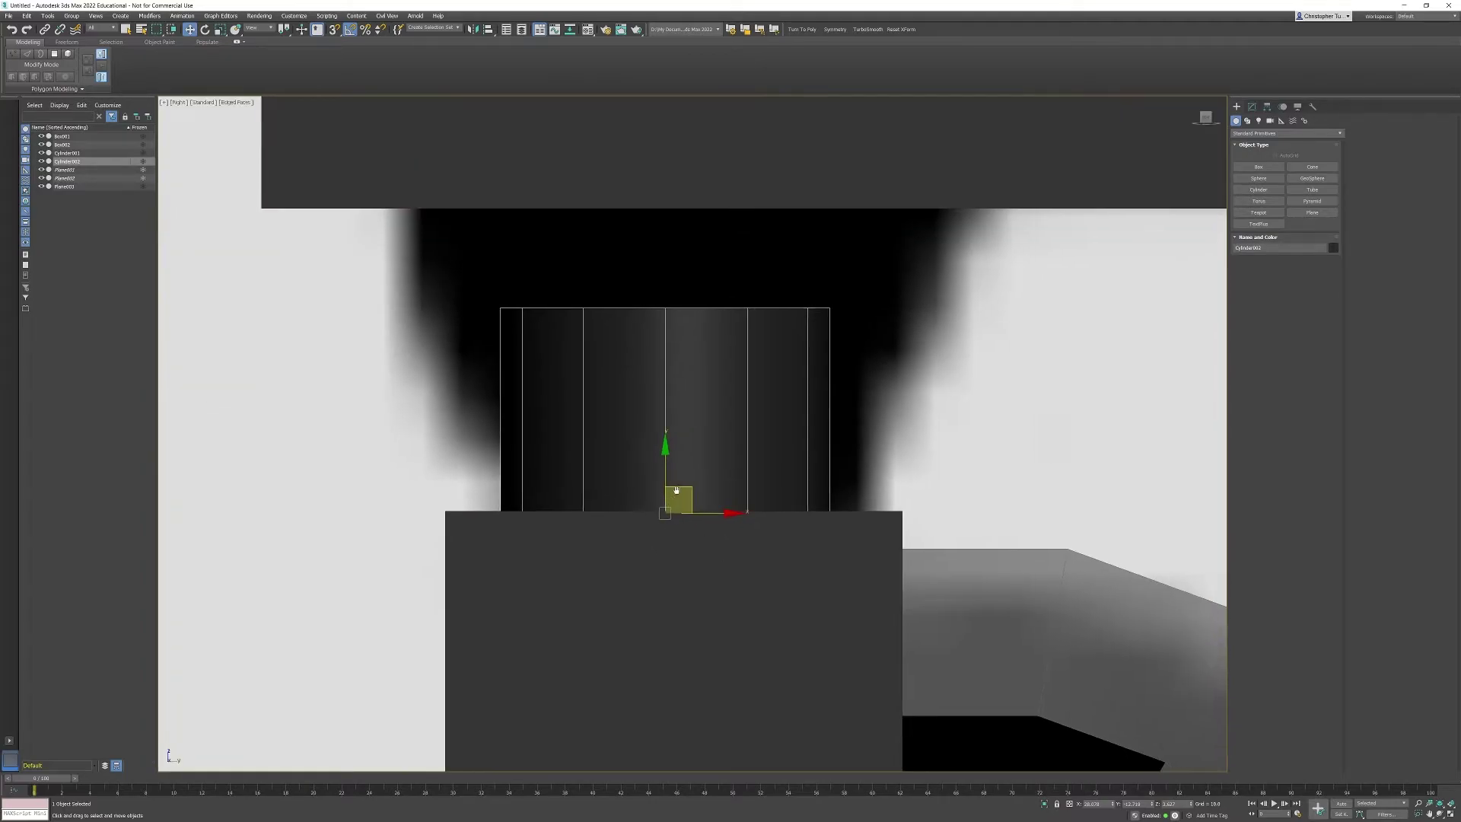
Reduce the cylinder's height to match the narrow swivel neck in the reference image and check it in the front view
{"action": "left_click", "coordinate": [1252, 107]}
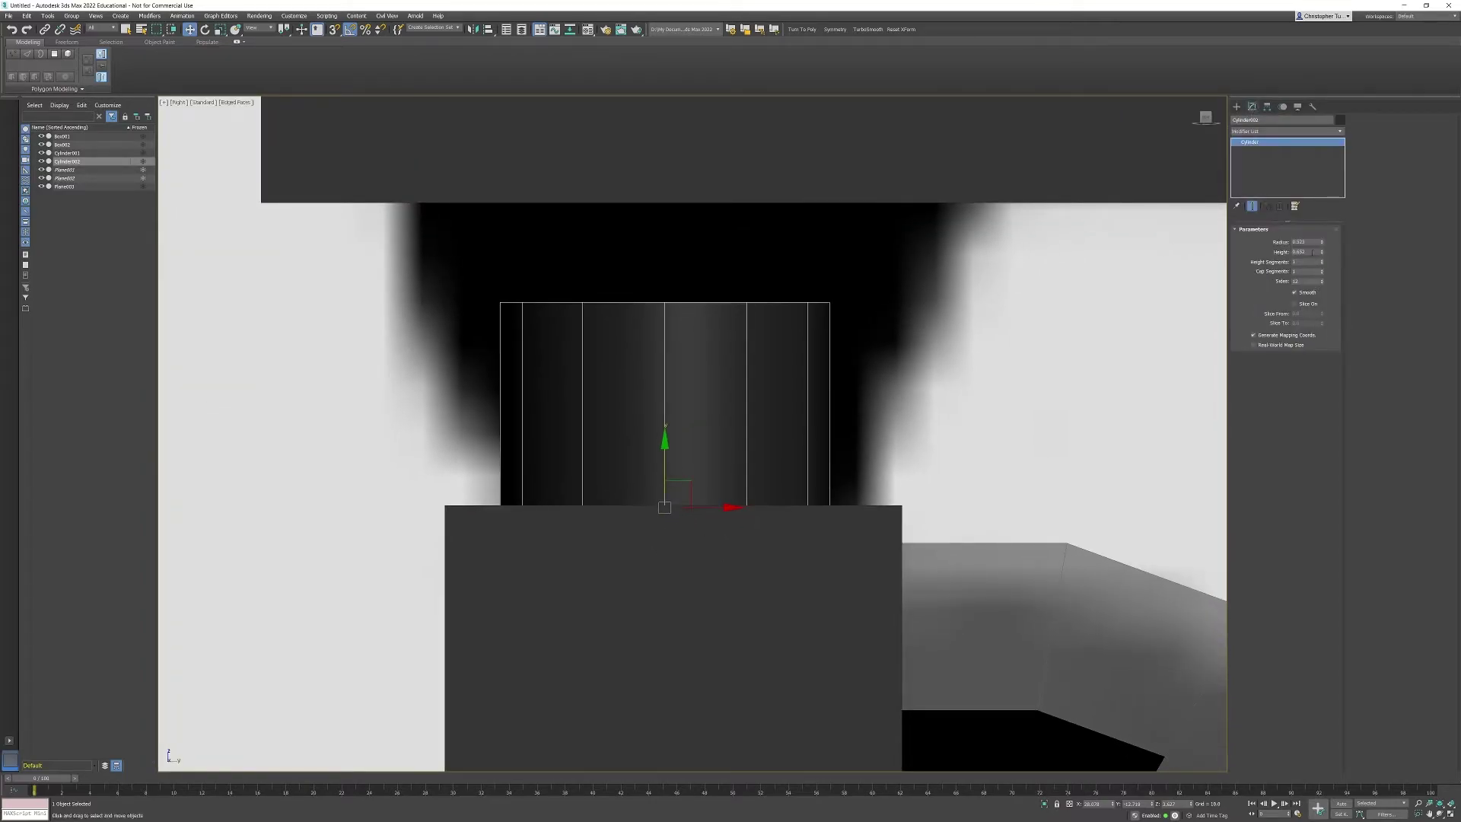
{"action": "mouse_move", "coordinate": [1324, 253]}
{"action": "left_mouse_down"}
{"action": "mouse_move", "coordinate": [1324, 304]}
{"action": "mouse_move", "coordinate": [1324, 280]}
{"action": "left_mouse_up"}
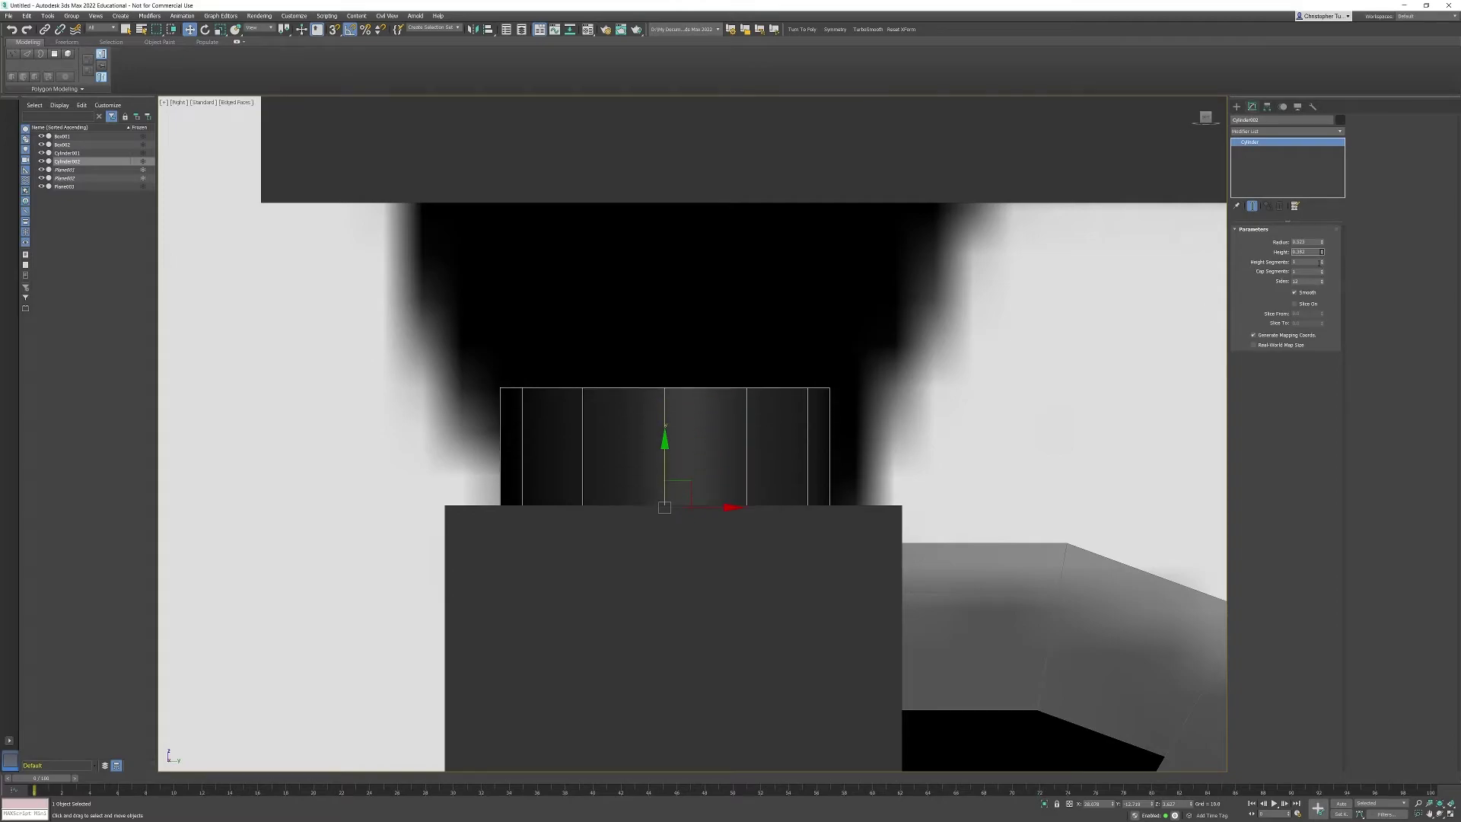
{"action": "key", "text": "f"}
{"action": "middle_click_drag", "start_coordinate": [699, 231], "coordinate": [785, 458]}
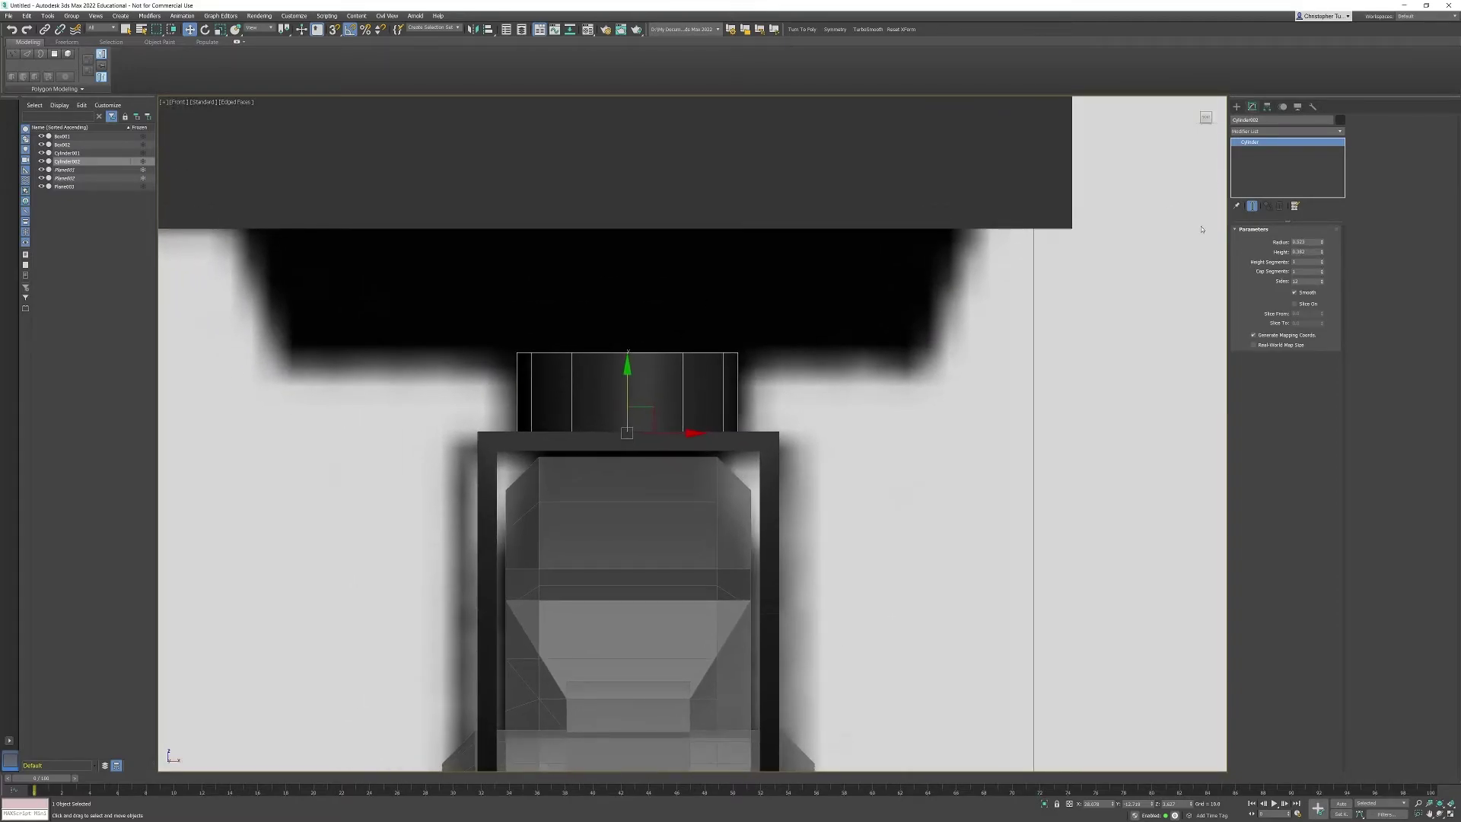
Convert the swivel cylinder to Editable Poly
{"action": "right_click", "coordinate": [583, 381]}
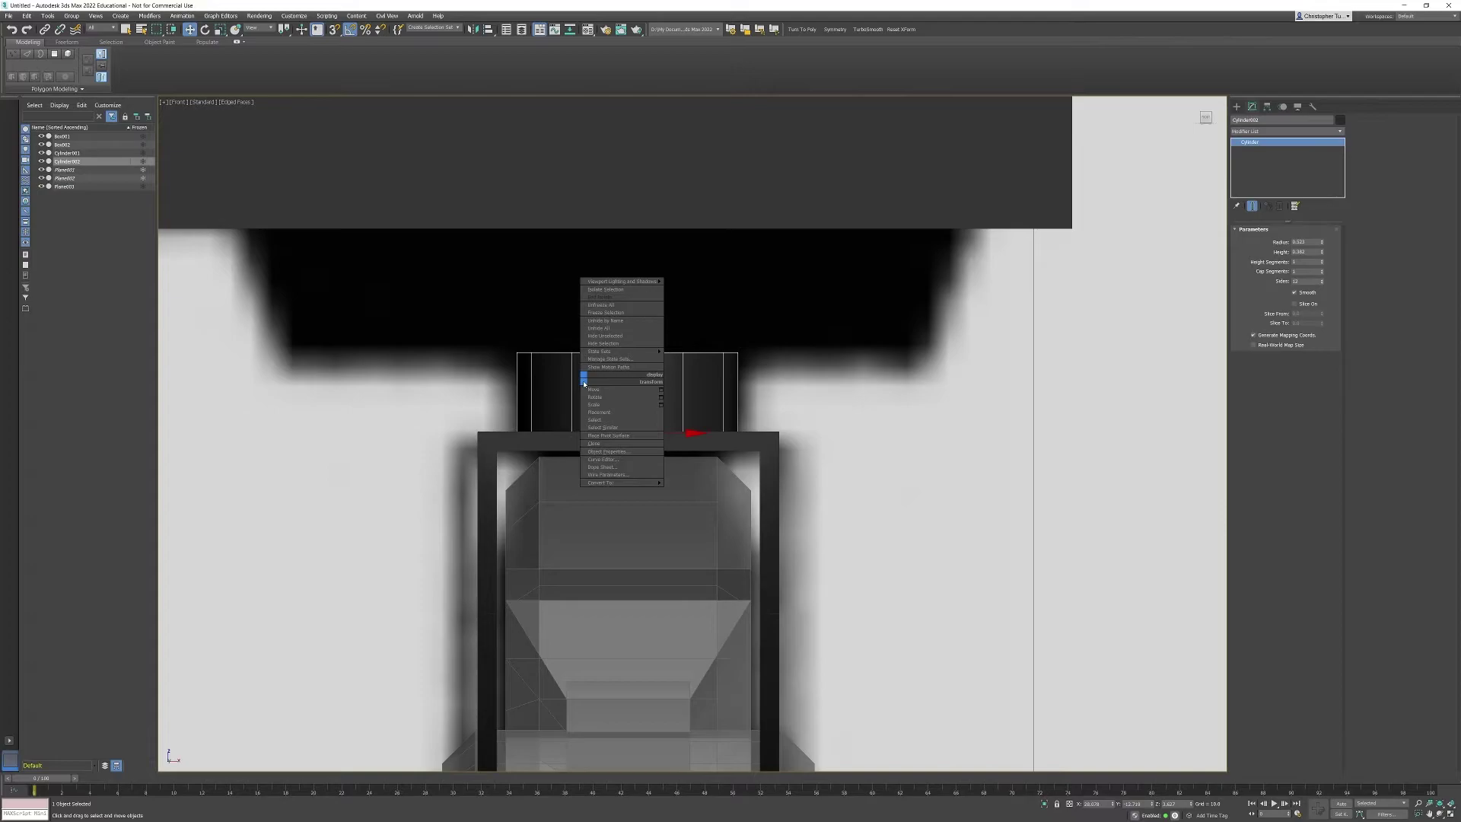
{"action": "left_click", "coordinate": [638, 484]}
{"action": "right_click", "coordinate": [619, 395]}
{"action": "mouse_move", "coordinate": [670, 484]}
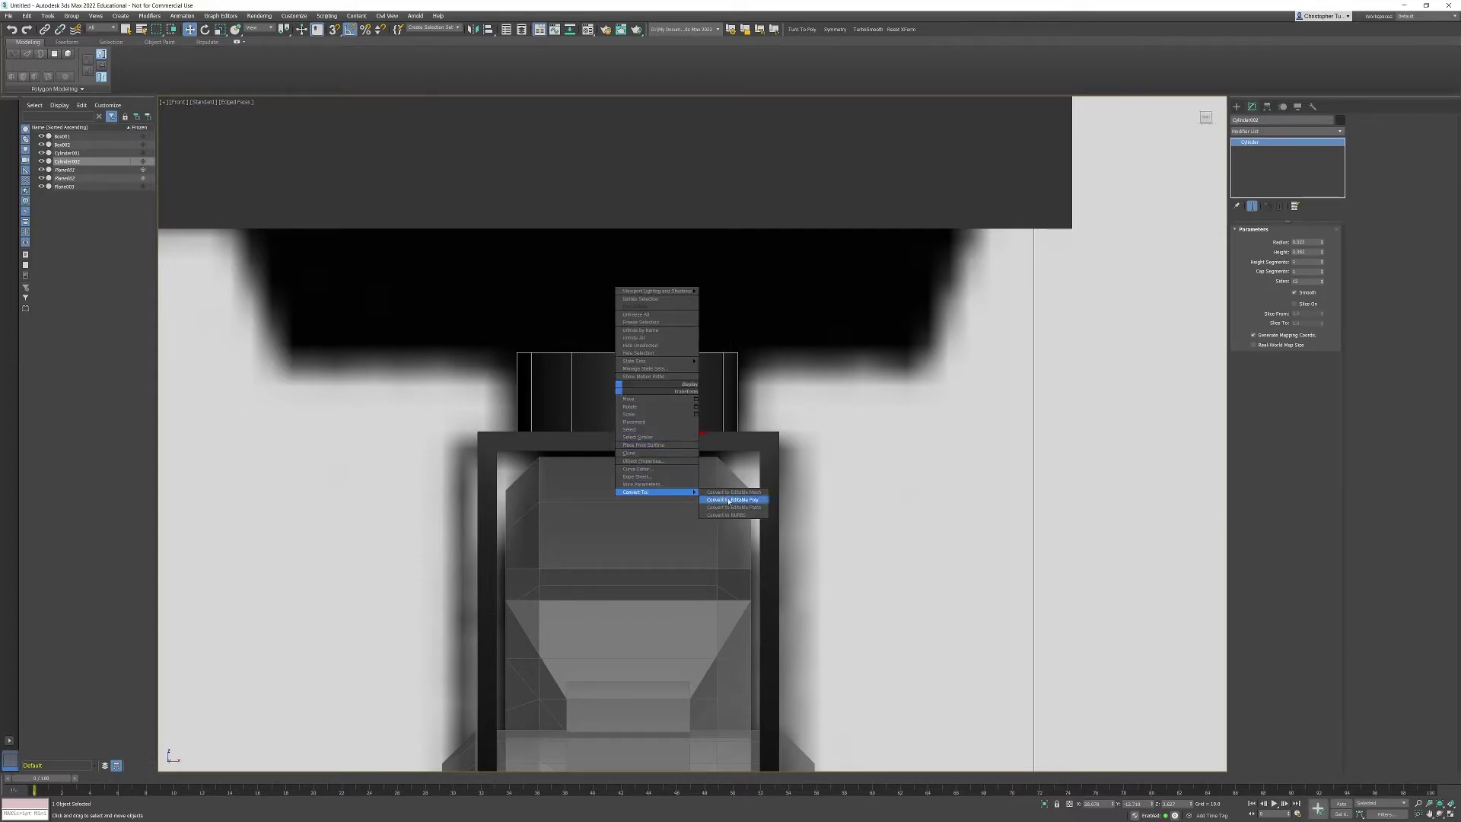
{"action": "left_click", "coordinate": [733, 501]}
Delete the cylinder's top and bottom cap polygons, keeping only its side faces
{"action": "left_click", "coordinate": [1293, 241]}
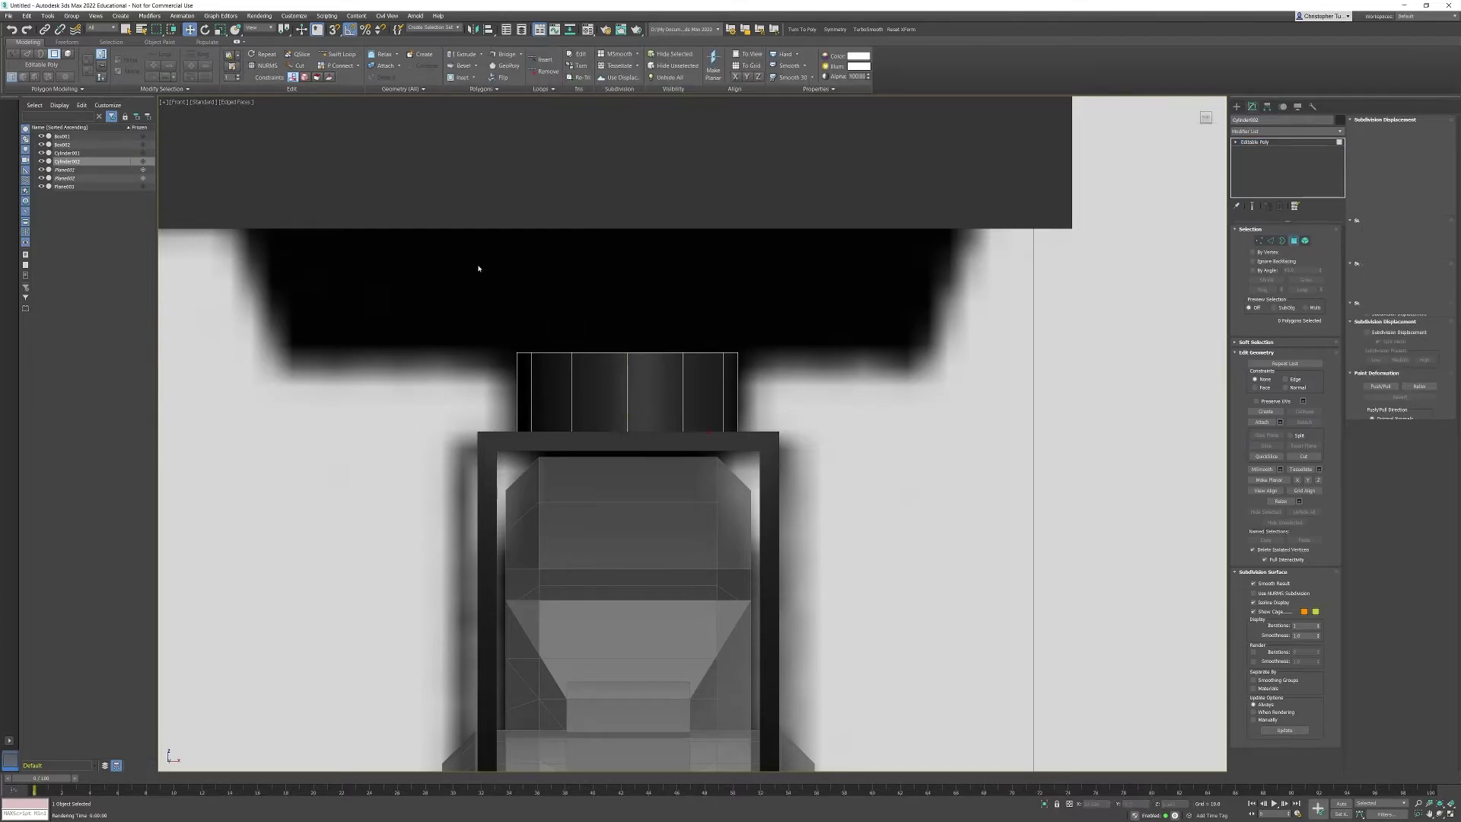
{"action": "left_click_drag", "start_coordinate": [479, 267], "coordinate": [366, 389]}
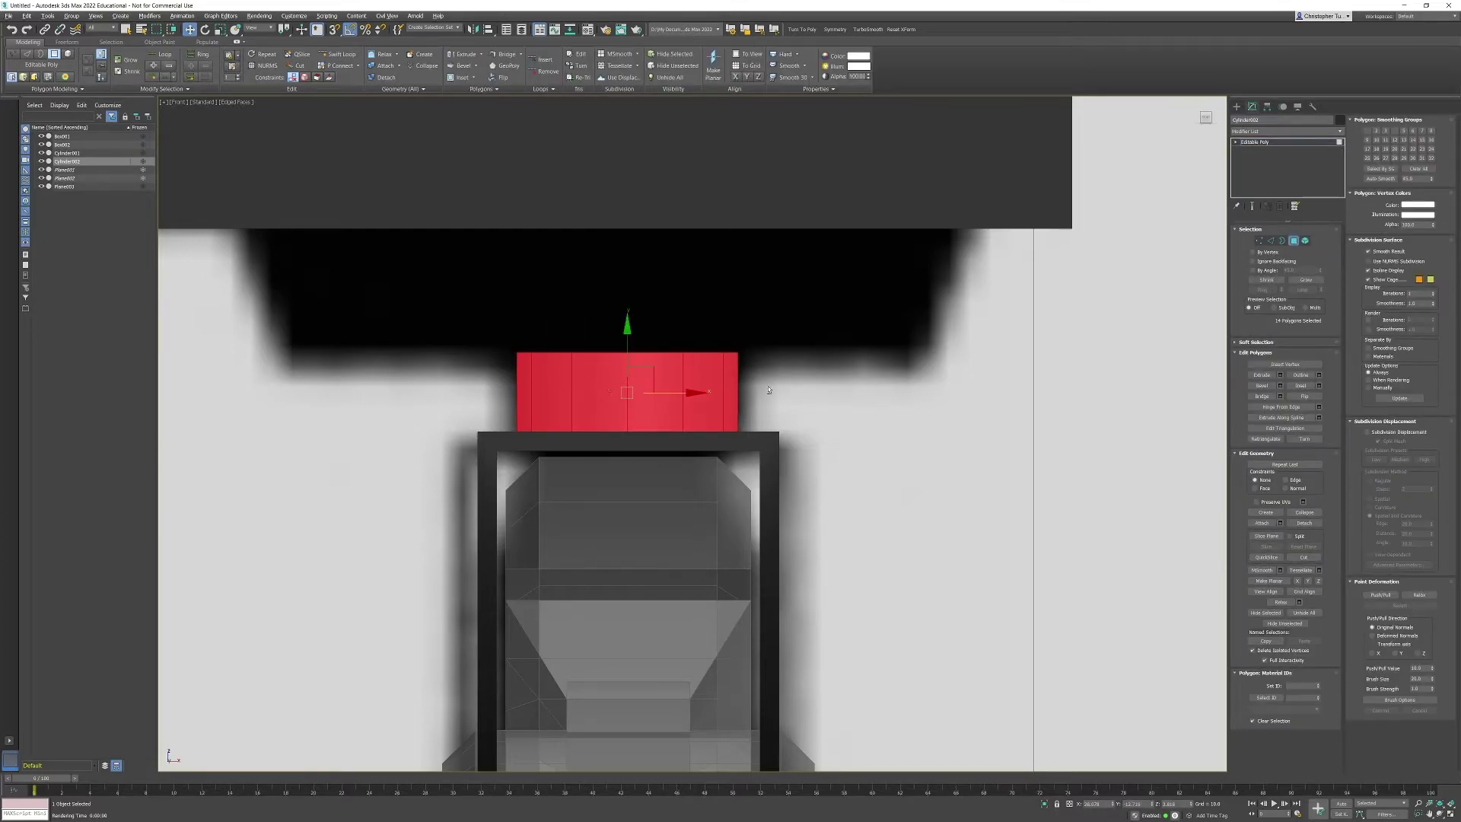
{"action": "left_click_drag", "start_coordinate": [768, 390], "coordinate": [440, 390], "text": "alt"}
{"action": "key", "text": "p"}
{"action": "key", "text": "z"}
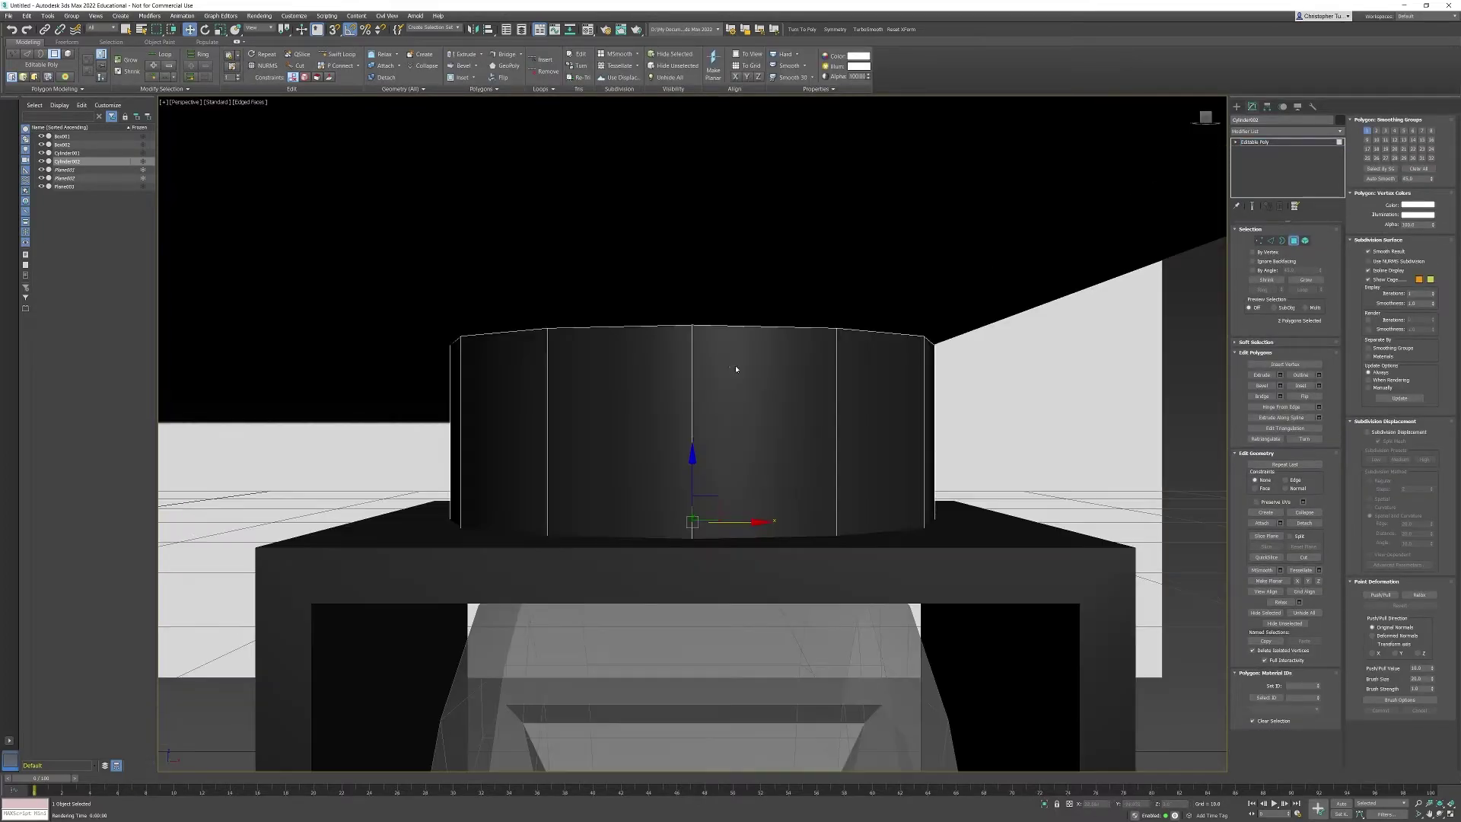
{"action": "middle_click_drag", "start_coordinate": [776, 355], "coordinate": [726, 430], "text": "alt"}
{"action": "scroll", "coordinate": [686, 332], "scroll_direction": "down", "scroll_amount": 3}
{"action": "key", "text": "Delete"}
{"action": "left_click", "coordinate": [1294, 240]}
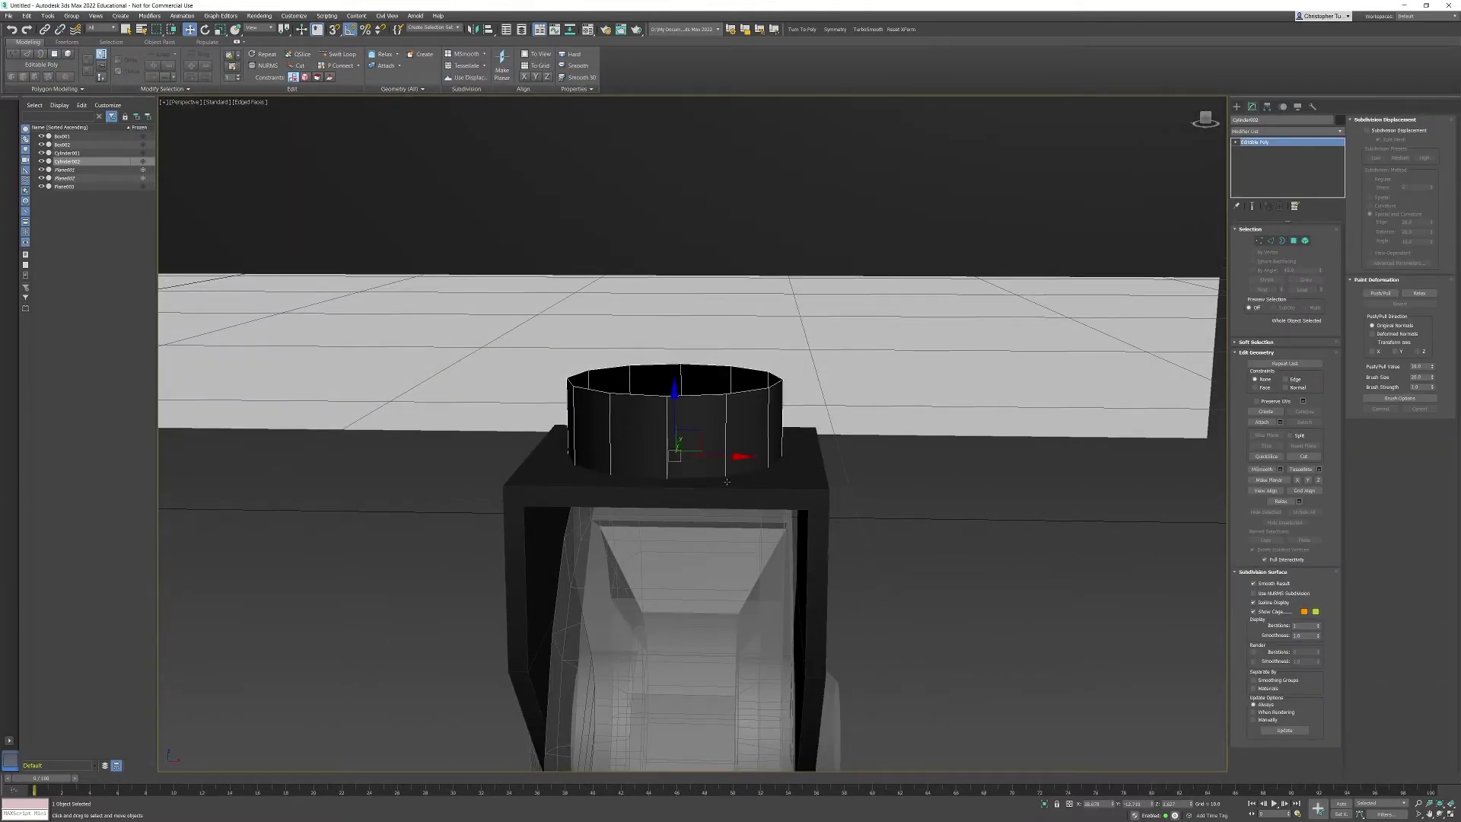
Create a box in the top view around the swivel cylinder, extending past both sides of the bracket, as the mounting block
{"action": "key", "text": "t"}
{"action": "key", "text": "F3"}
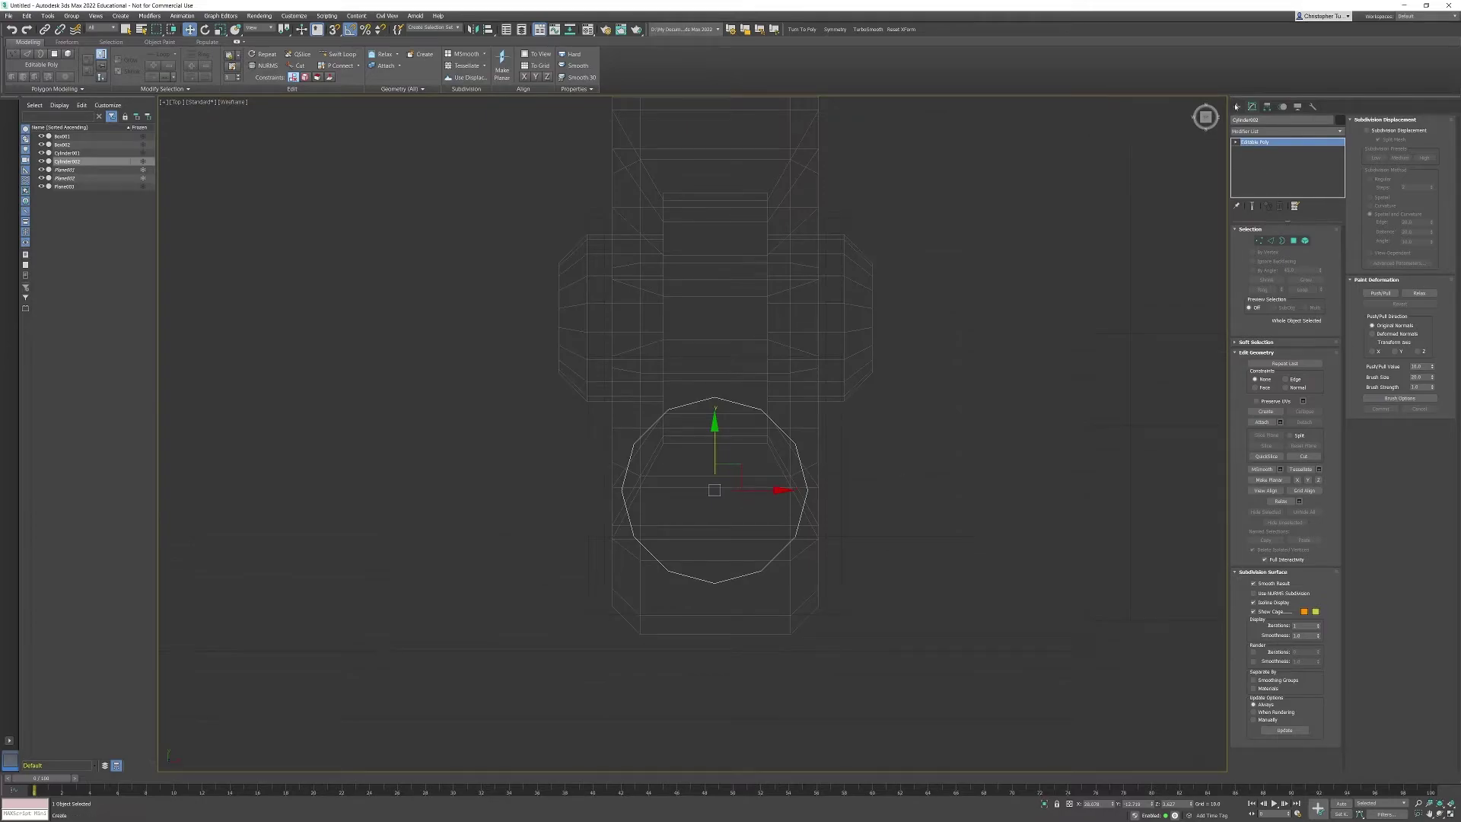
{"action": "left_click", "coordinate": [1236, 107]}
{"action": "left_click", "coordinate": [1259, 166]}
{"action": "left_click_drag", "start_coordinate": [417, 272], "coordinate": [1000, 663]}
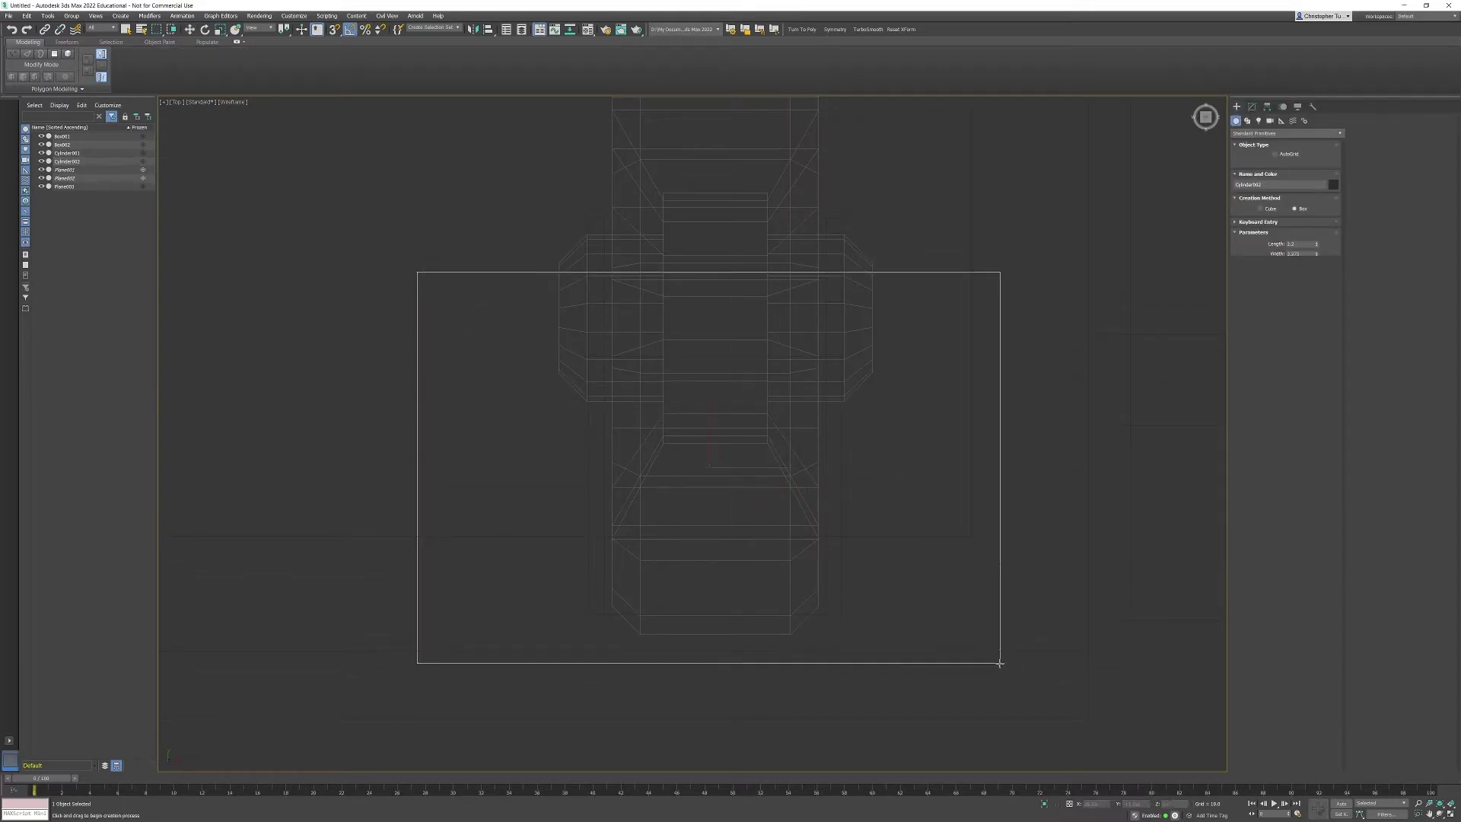
{"action": "left_click", "coordinate": [976, 532]}
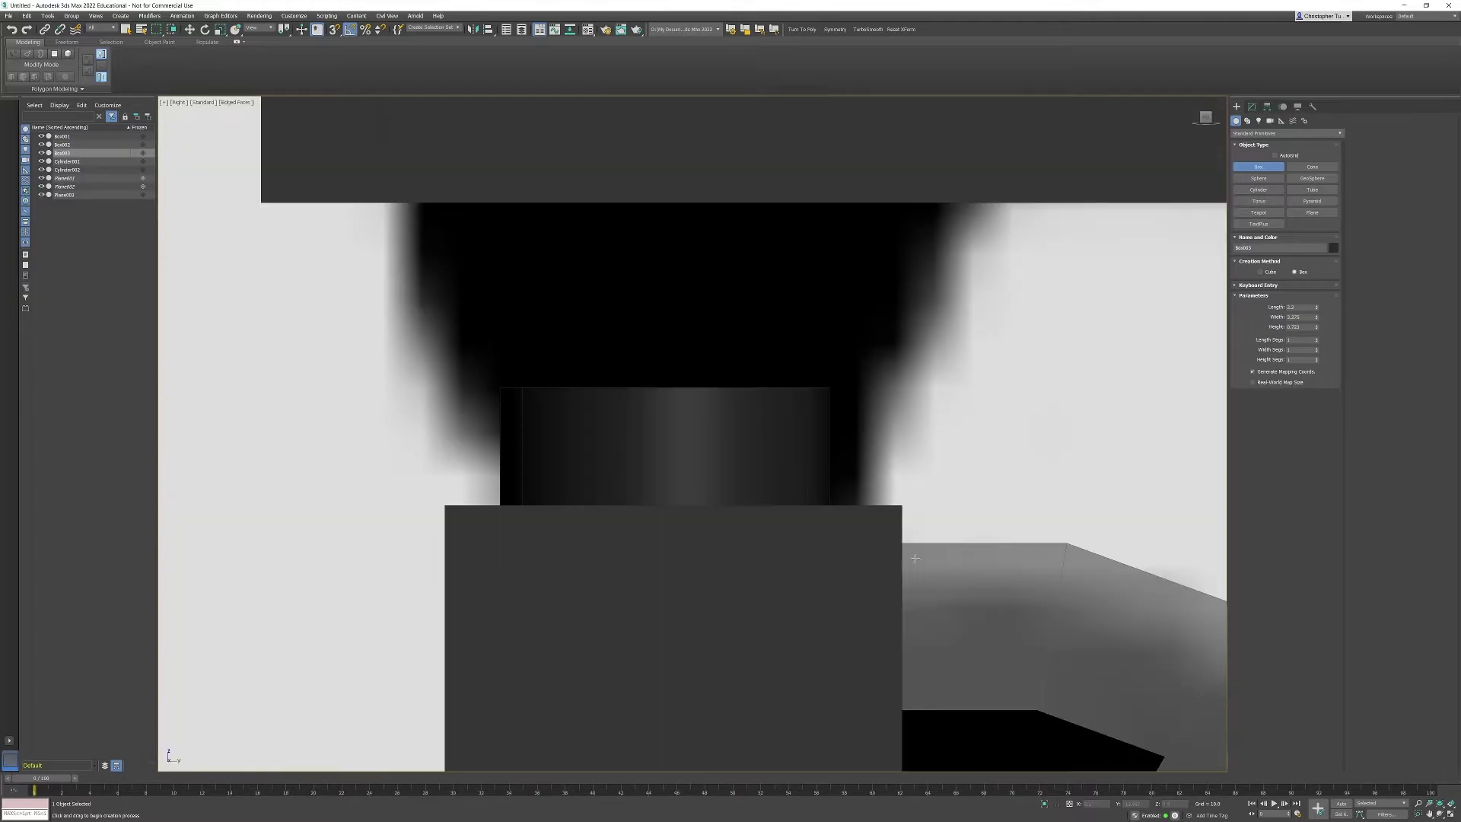
Raise the mounting box in the right view to the gap between the swivel cylinder and the dumpster's underside
{"action": "scroll", "coordinate": [913, 555], "scroll_direction": "down", "scroll_amount": 5}
{"action": "key", "text": "w"}
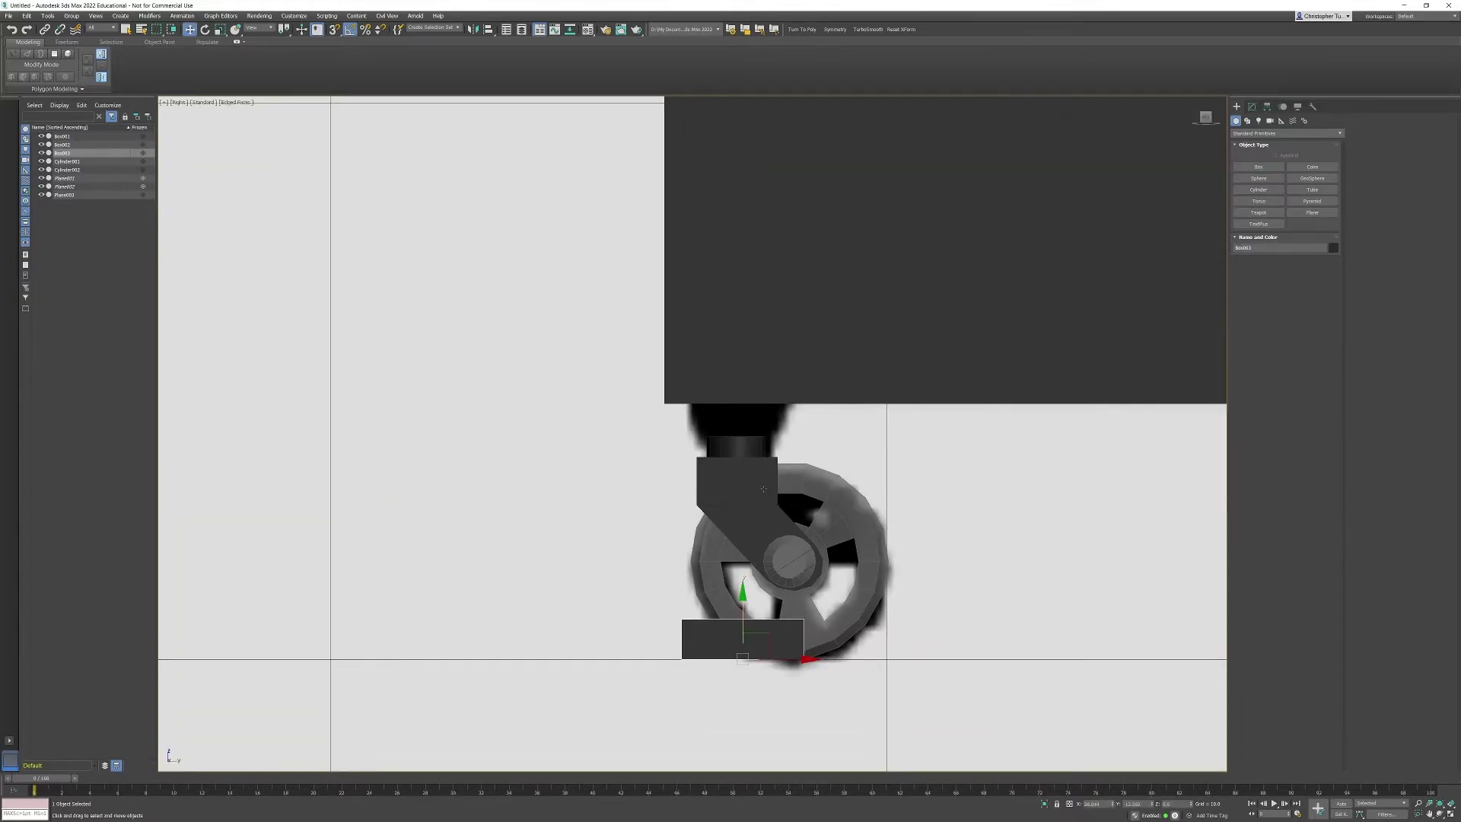
{"action": "left_click_drag", "start_coordinate": [743, 597], "coordinate": [722, 415]}
{"action": "scroll", "coordinate": [697, 335], "scroll_direction": "up", "scroll_amount": 6}
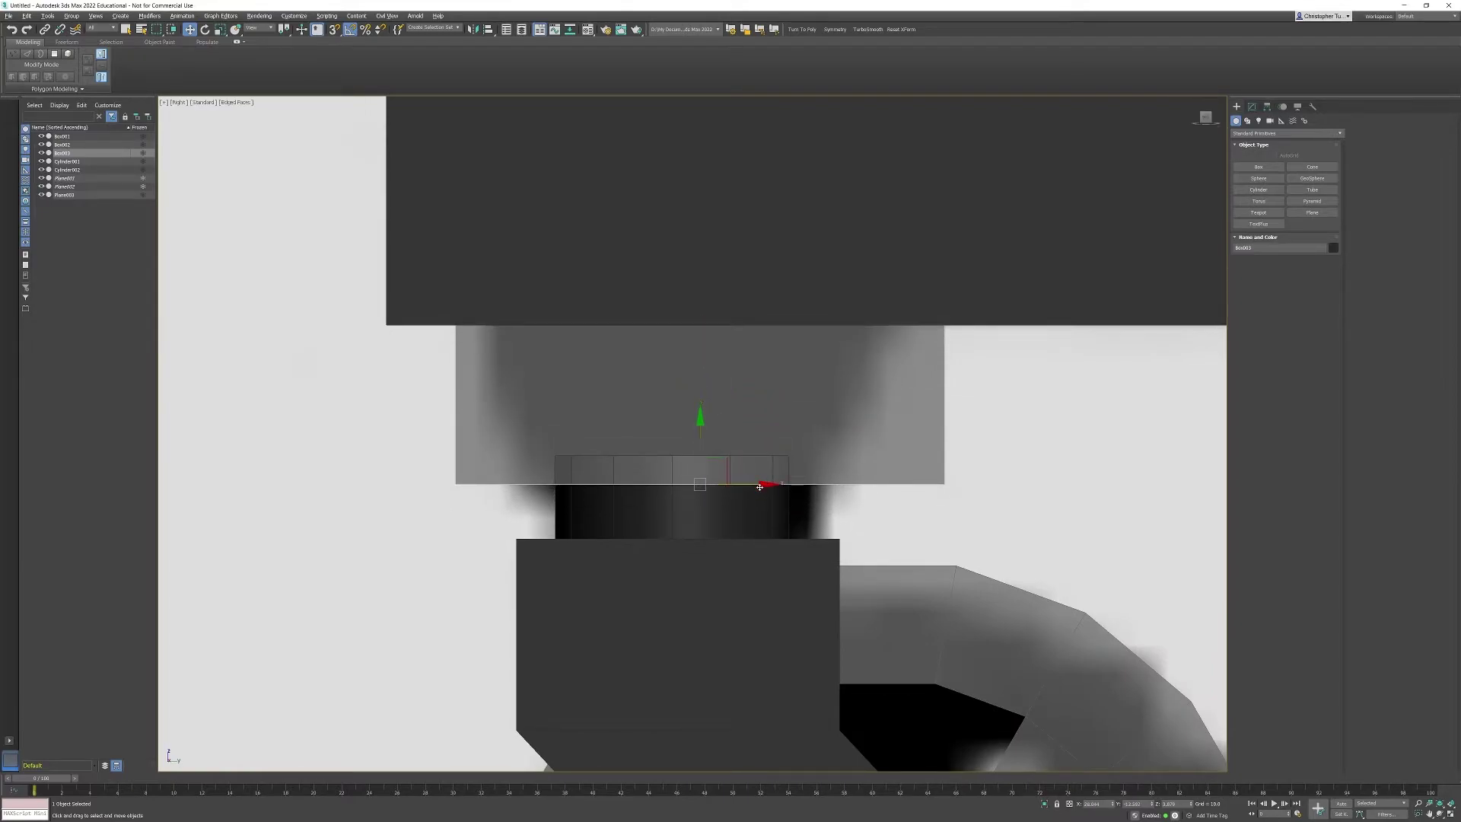
Shift the mounting box in the right view until its left edge meets the reference, and convert it to Editable Poly
{"action": "left_click_drag", "start_coordinate": [760, 487], "coordinate": [791, 485]}
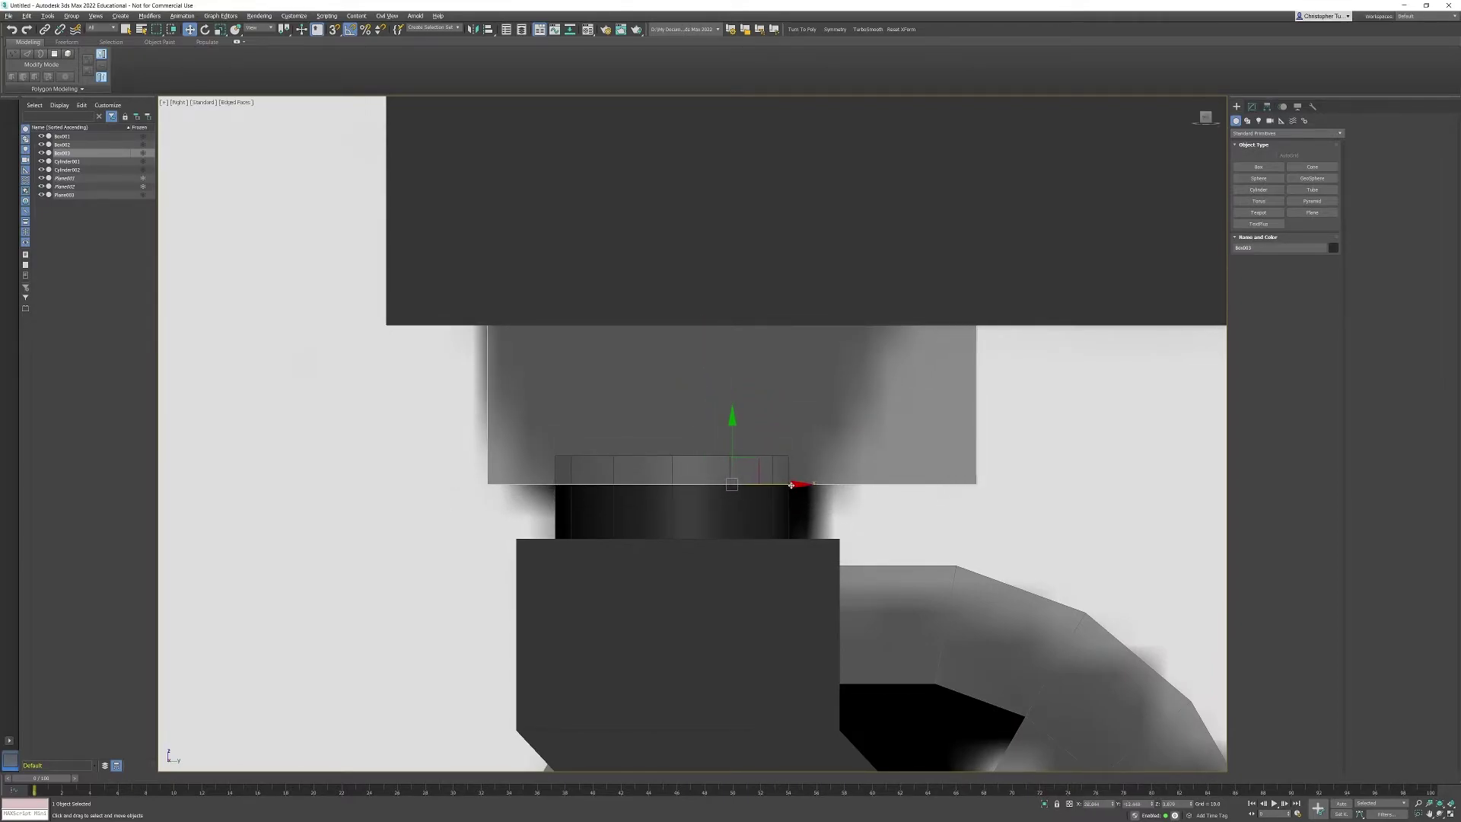
{"action": "left_click", "coordinate": [1252, 107]}
{"action": "right_click", "coordinate": [887, 412]}
{"action": "mouse_move", "coordinate": [845, 516]}
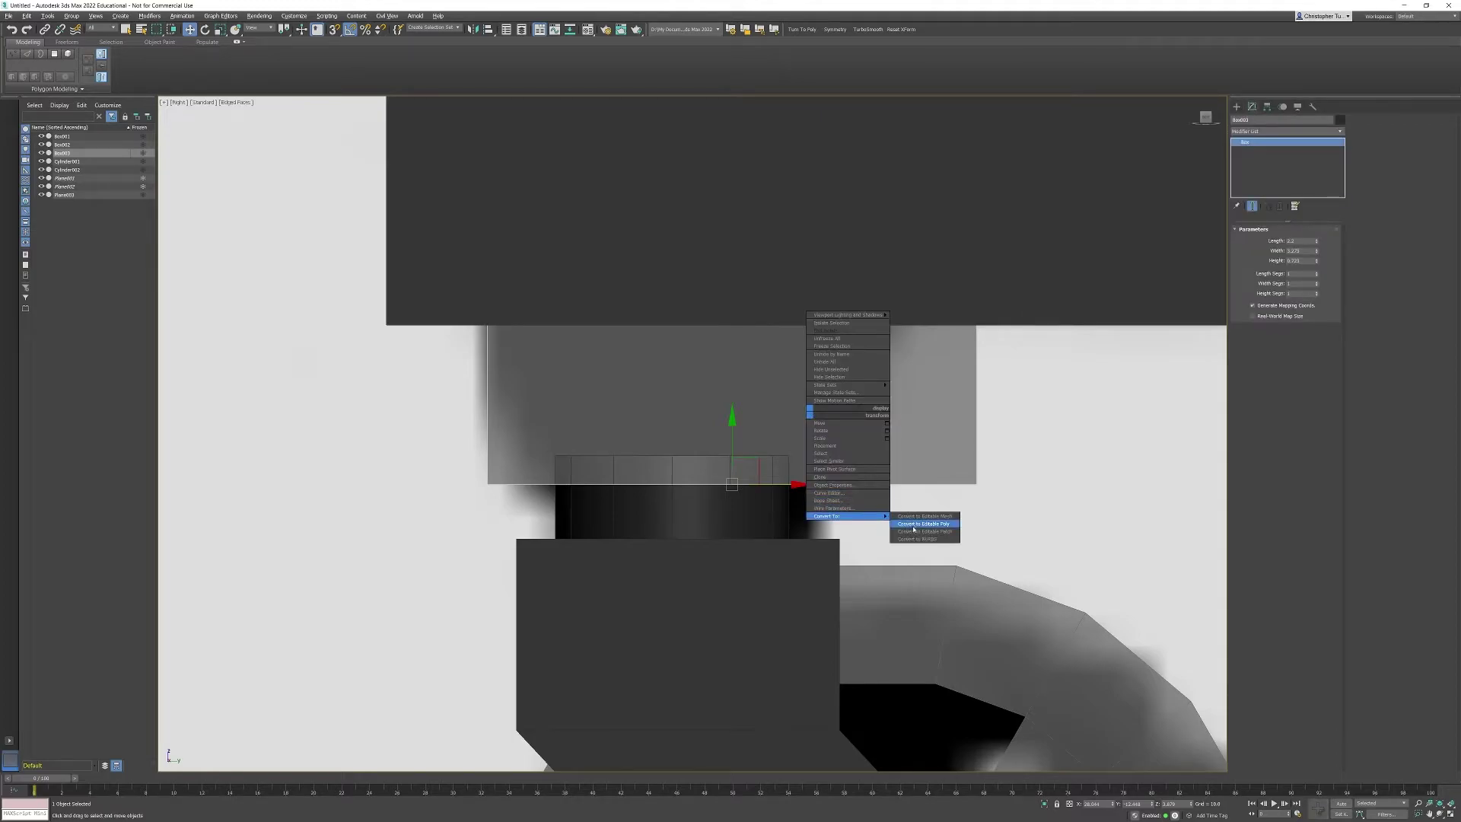
{"action": "left_click", "coordinate": [914, 528]}
Narrow the box's right side to the reference in the right view, and move its lower corner vertices inward to taper both sides
{"action": "left_click", "coordinate": [1260, 240]}
{"action": "left_click_drag", "start_coordinate": [930, 264], "coordinate": [1044, 525]}
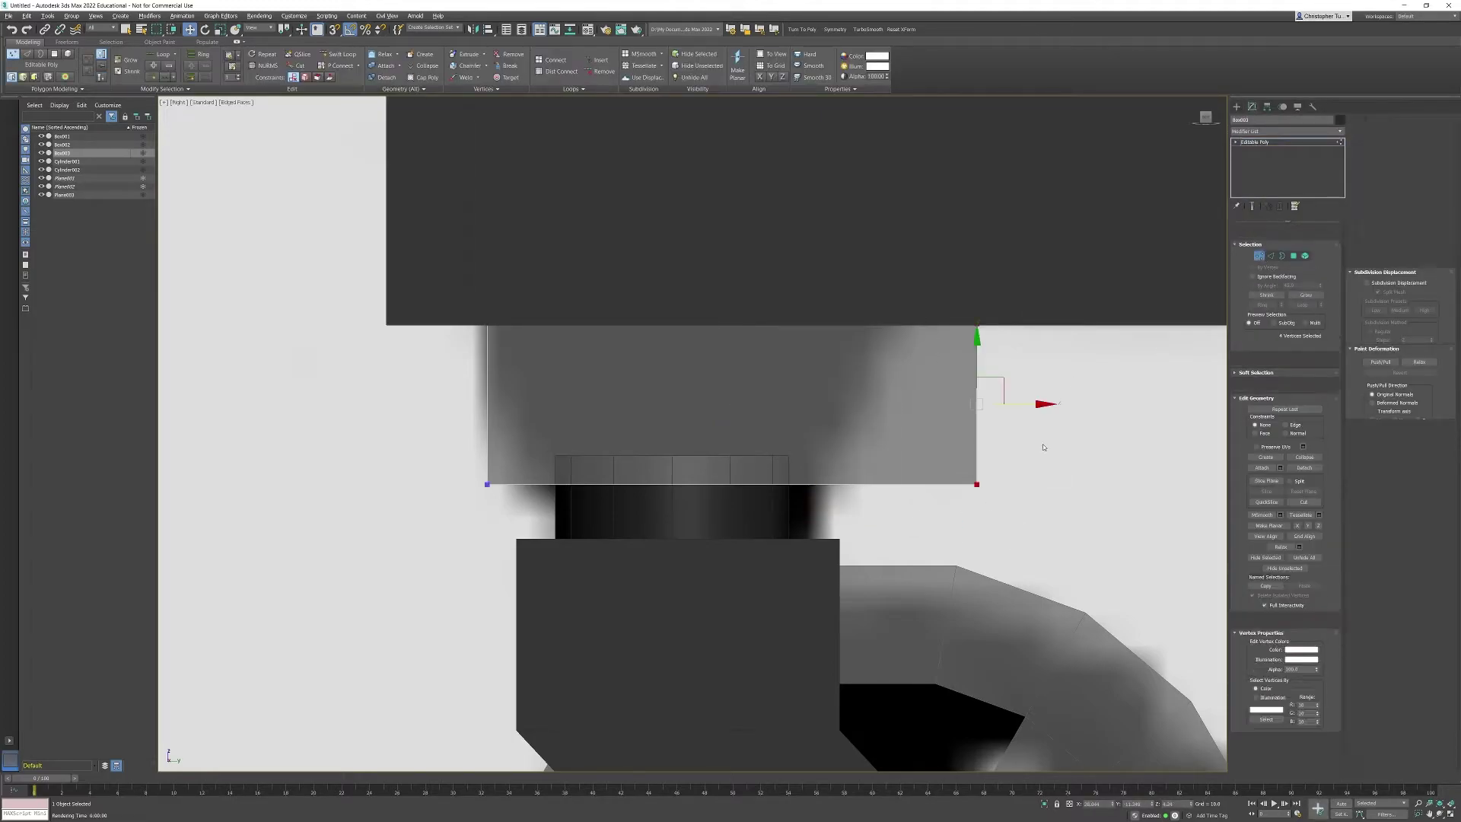
{"action": "left_click_drag", "start_coordinate": [1024, 405], "coordinate": [956, 407]}
{"action": "left_click_drag", "start_coordinate": [959, 439], "coordinate": [877, 517]}
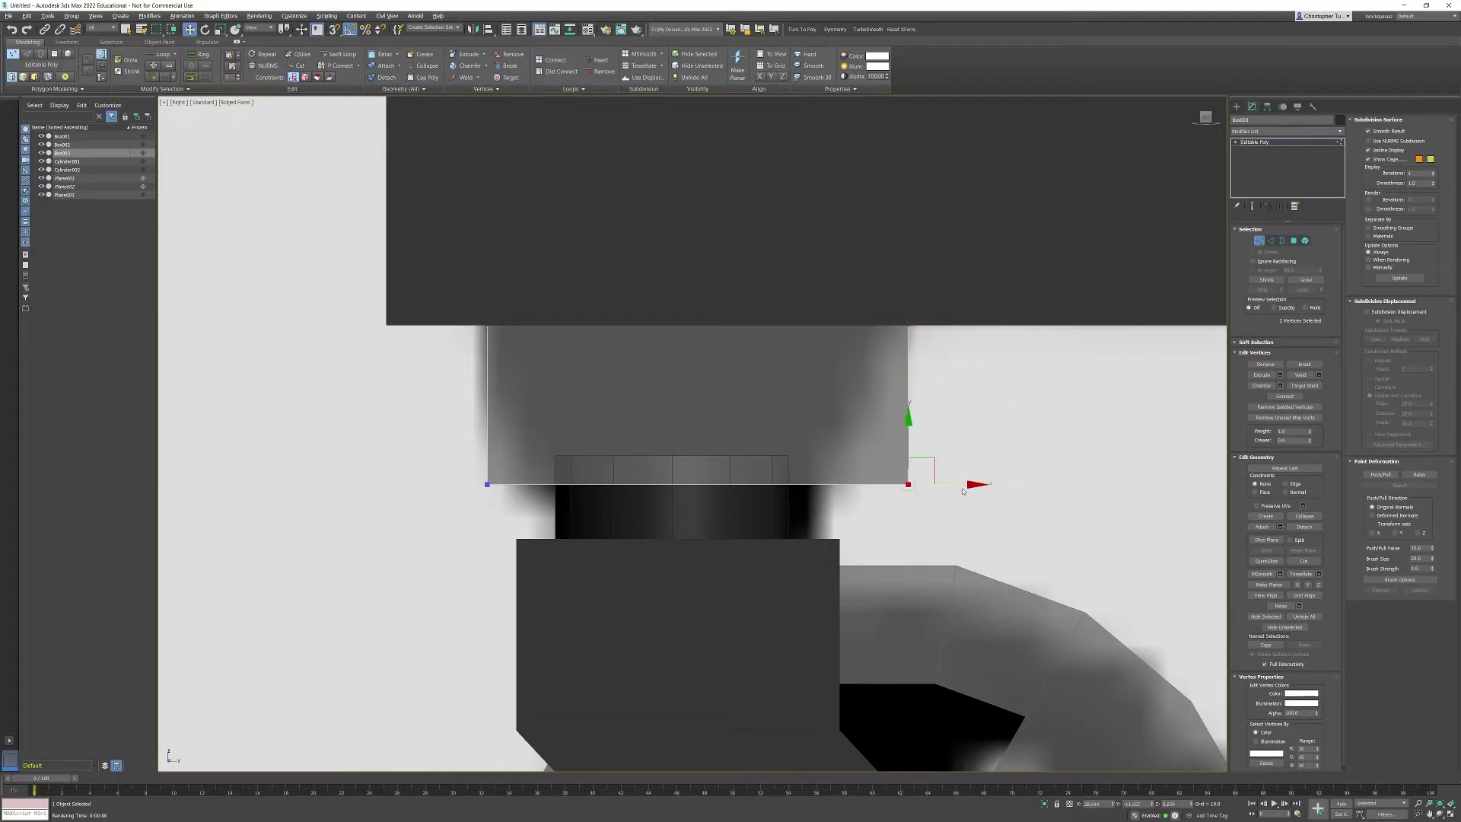
{"action": "left_click_drag", "start_coordinate": [963, 491], "coordinate": [886, 491]}
{"action": "left_click_drag", "start_coordinate": [460, 468], "coordinate": [593, 486]}
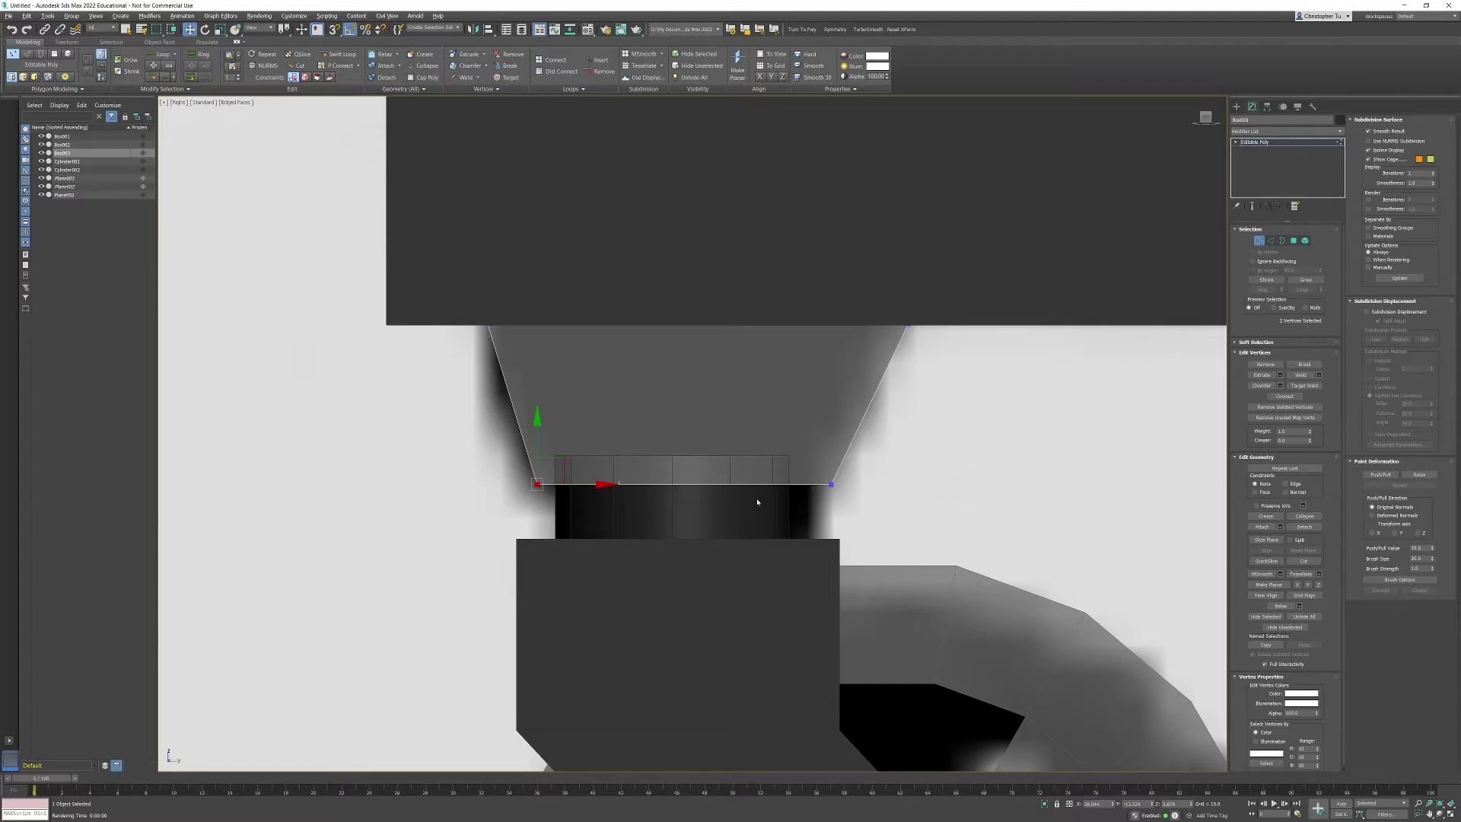
Fit the mounting box's upper corner vertices to the reference in the front view and move its lower corners inward to taper it
{"action": "key", "text": "f"}
{"action": "scroll", "coordinate": [793, 452], "scroll_direction": "down", "scroll_amount": 6}
{"action": "key", "text": "z"}
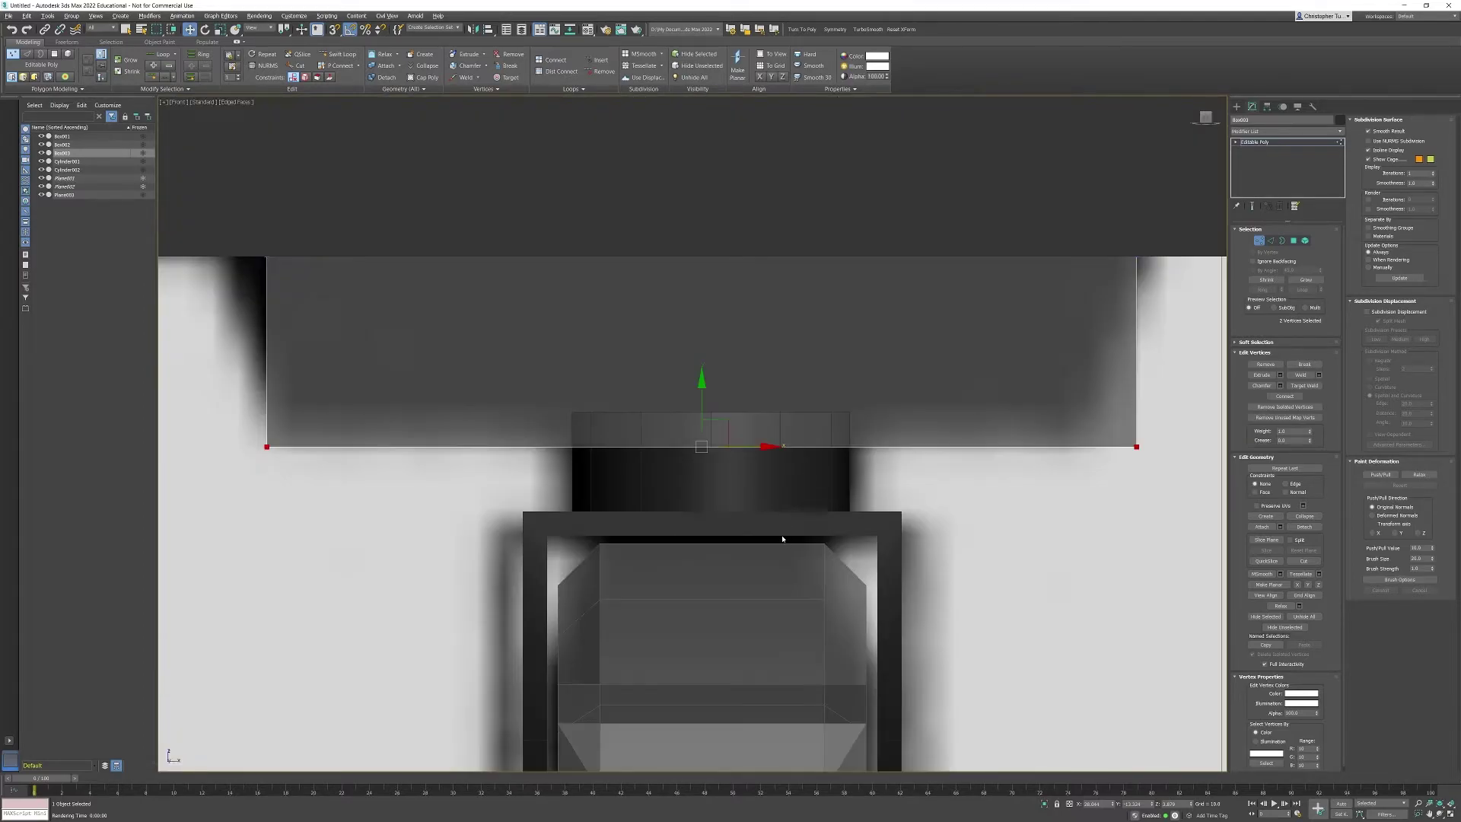
{"action": "scroll", "coordinate": [761, 511], "scroll_direction": "down", "scroll_amount": 2}
{"action": "left_click_drag", "start_coordinate": [386, 303], "coordinate": [444, 331]}
{"action": "left_click_drag", "start_coordinate": [380, 418], "coordinate": [554, 466]}
{"action": "left_click_drag", "start_coordinate": [1022, 327], "coordinate": [1048, 348]}
{"action": "left_click_drag", "start_coordinate": [982, 426], "coordinate": [1026, 471]}
{"action": "left_click", "coordinate": [865, 321]}
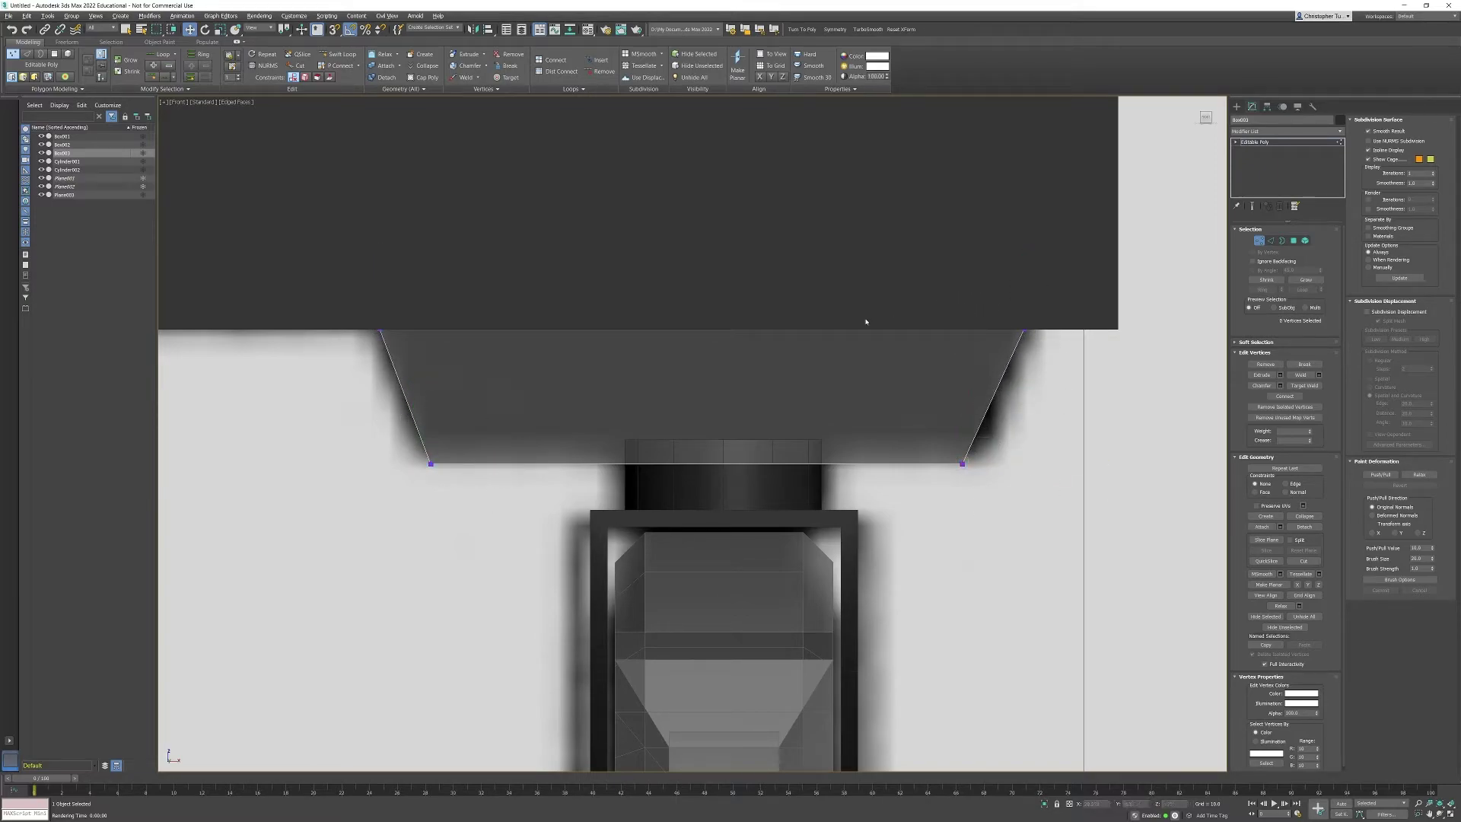
{"action": "left_click", "coordinate": [1259, 241]}
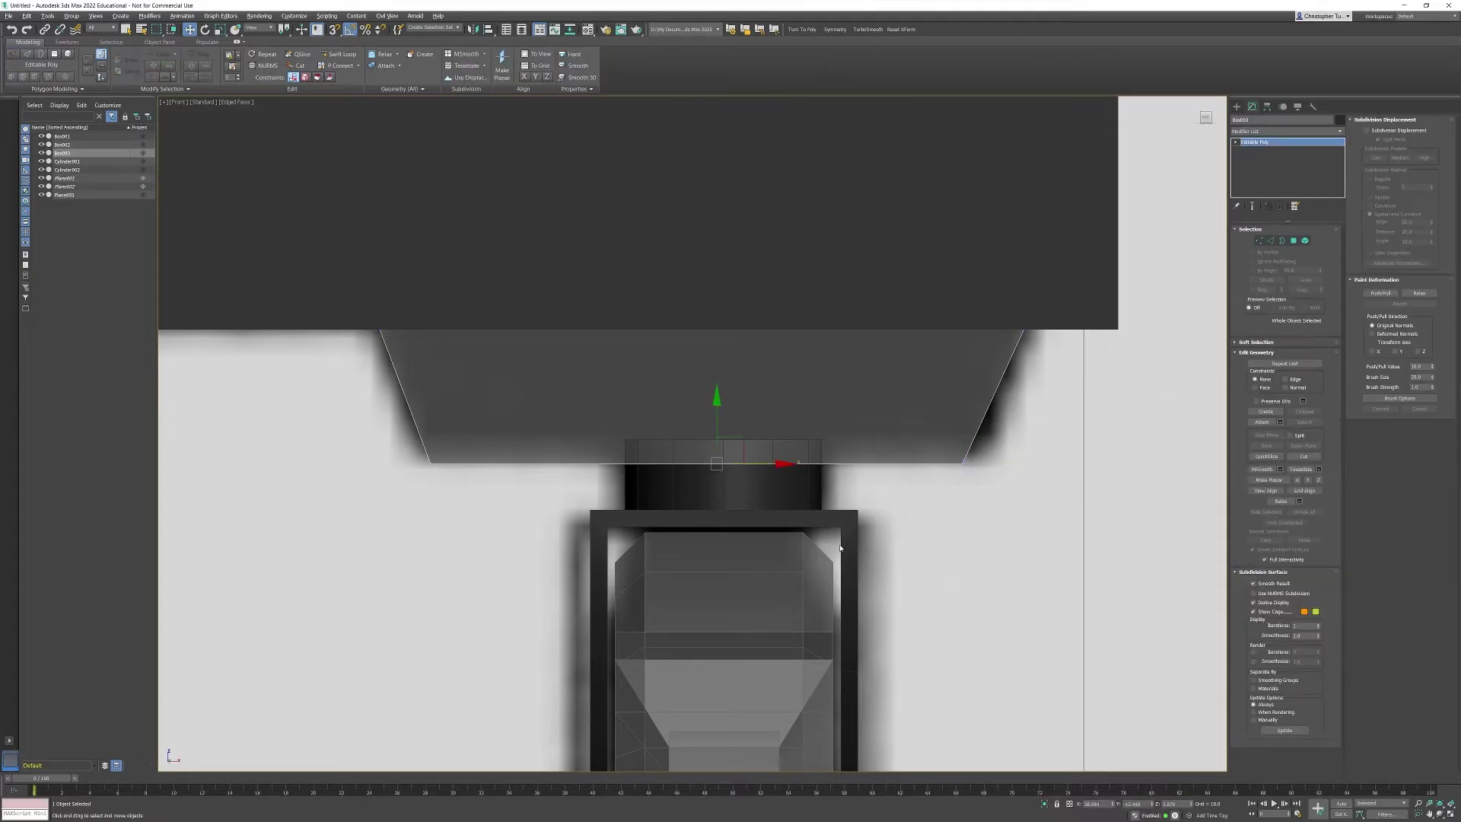
Attach the swivel cylinder, the fork bracket and the wheel to the tapered mounting block as one caster object
{"action": "scroll", "coordinate": [837, 533], "scroll_direction": "down", "scroll_amount": 3}
{"action": "key", "text": "p"}
{"action": "middle_click_drag", "start_coordinate": [835, 524], "coordinate": [759, 454], "text": "alt"}
{"action": "scroll", "coordinate": [825, 505], "scroll_direction": "down", "scroll_amount": 4}
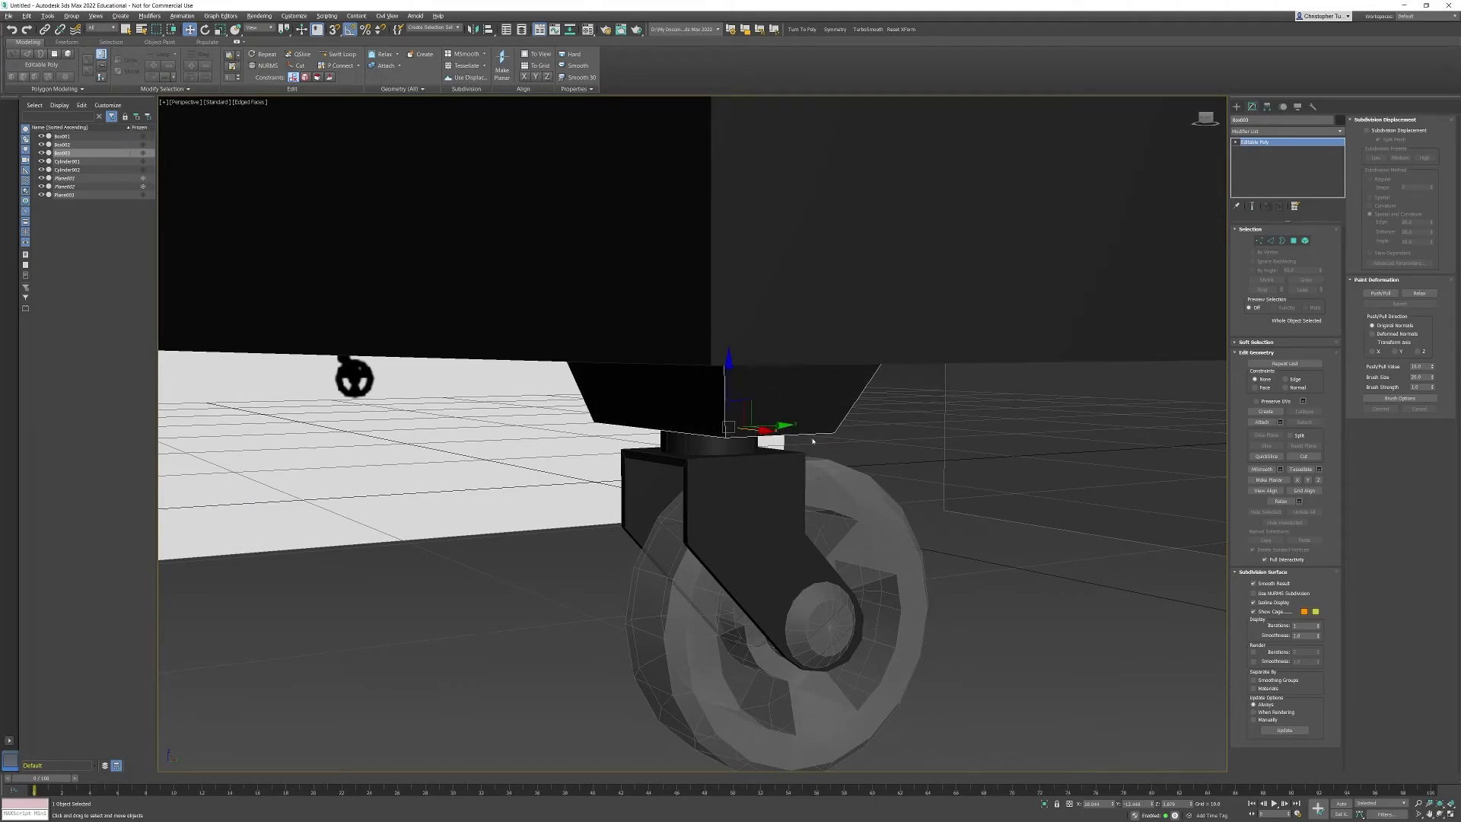
{"action": "left_click", "coordinate": [1262, 421]}
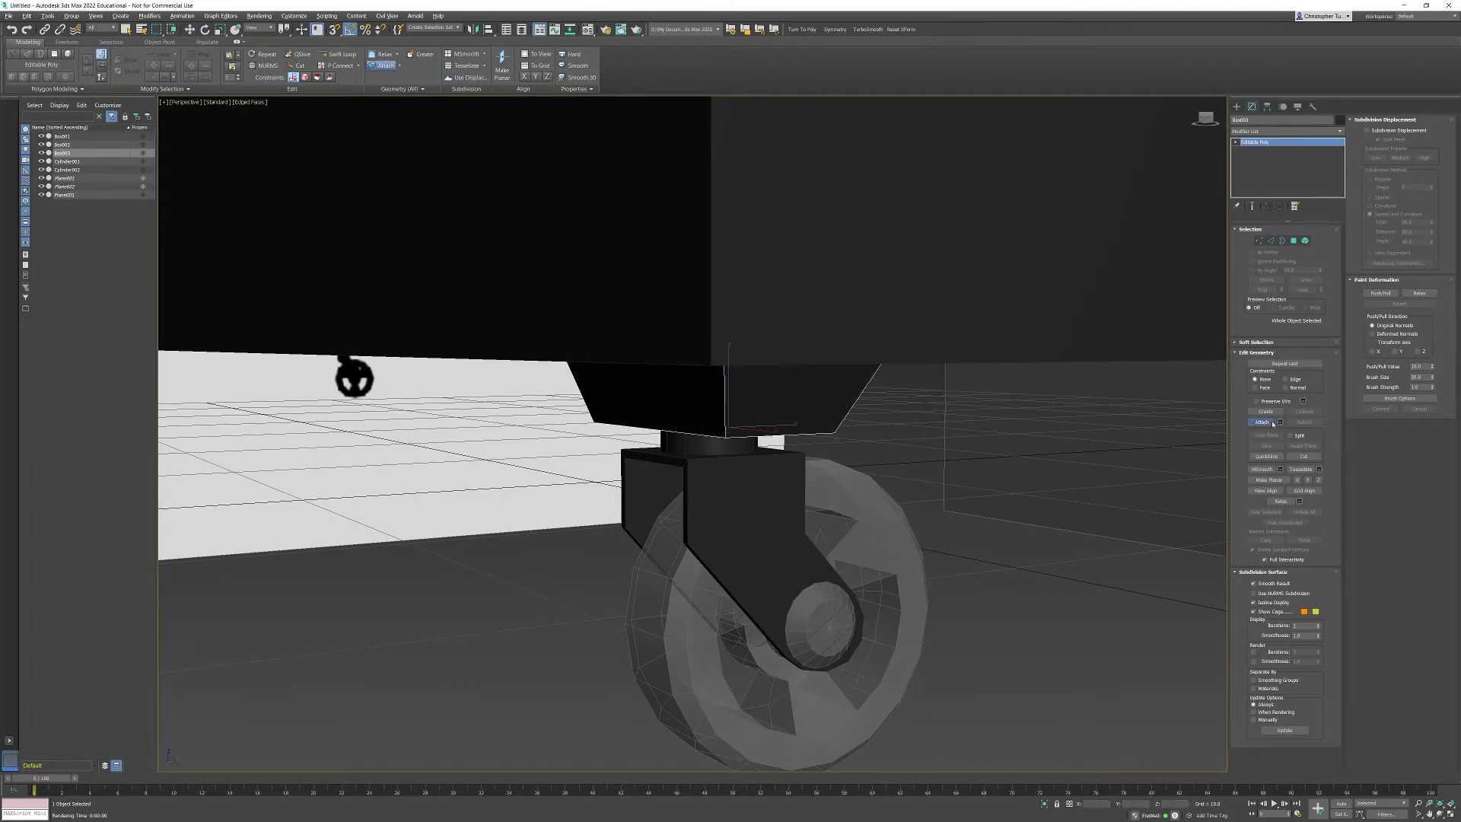
{"action": "left_click", "coordinate": [706, 453]}
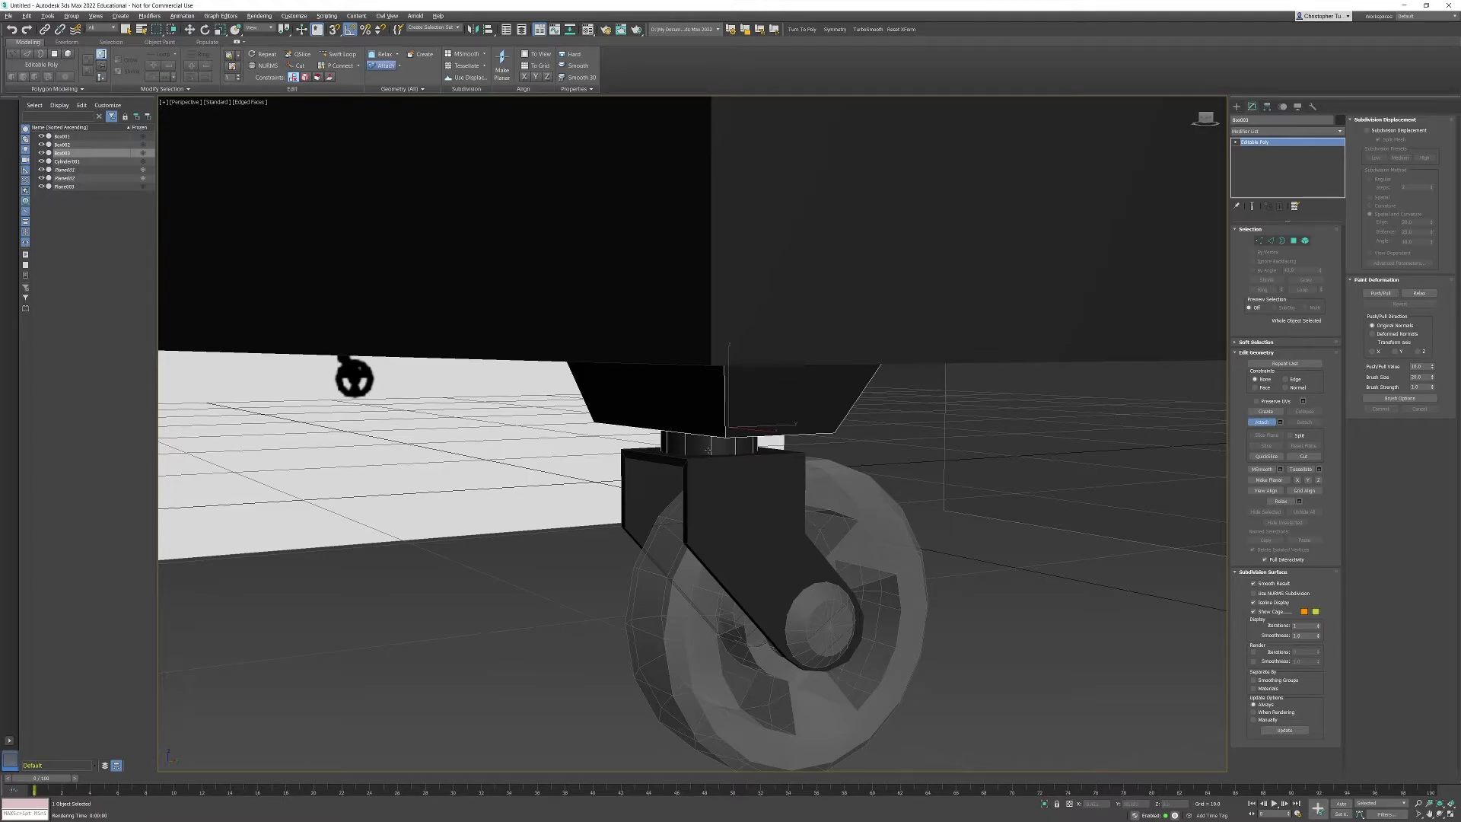
{"action": "left_click", "coordinate": [713, 474]}
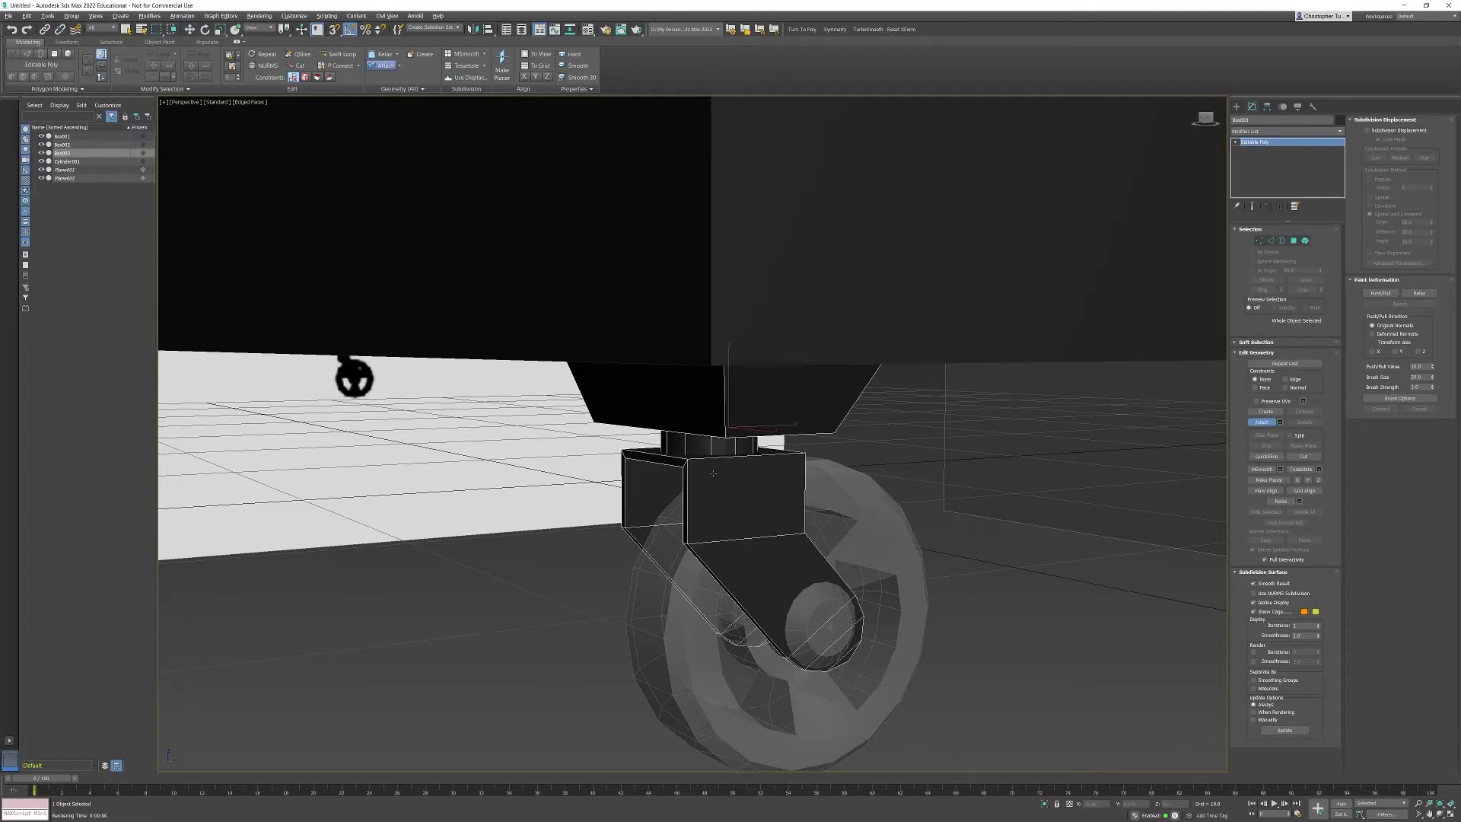
{"action": "left_click", "coordinate": [822, 622]}
{"action": "key", "text": "w"}
Frame the finished caster and the opposite reference caster beneath the dumpster in the right view
{"action": "middle_click_drag", "start_coordinate": [775, 517], "coordinate": [806, 524], "text": "alt"}
{"action": "scroll", "coordinate": [806, 524], "scroll_direction": "down", "scroll_amount": 7}
{"action": "middle_click_drag", "start_coordinate": [880, 476], "coordinate": [688, 530]}
{"action": "key", "text": "r"}
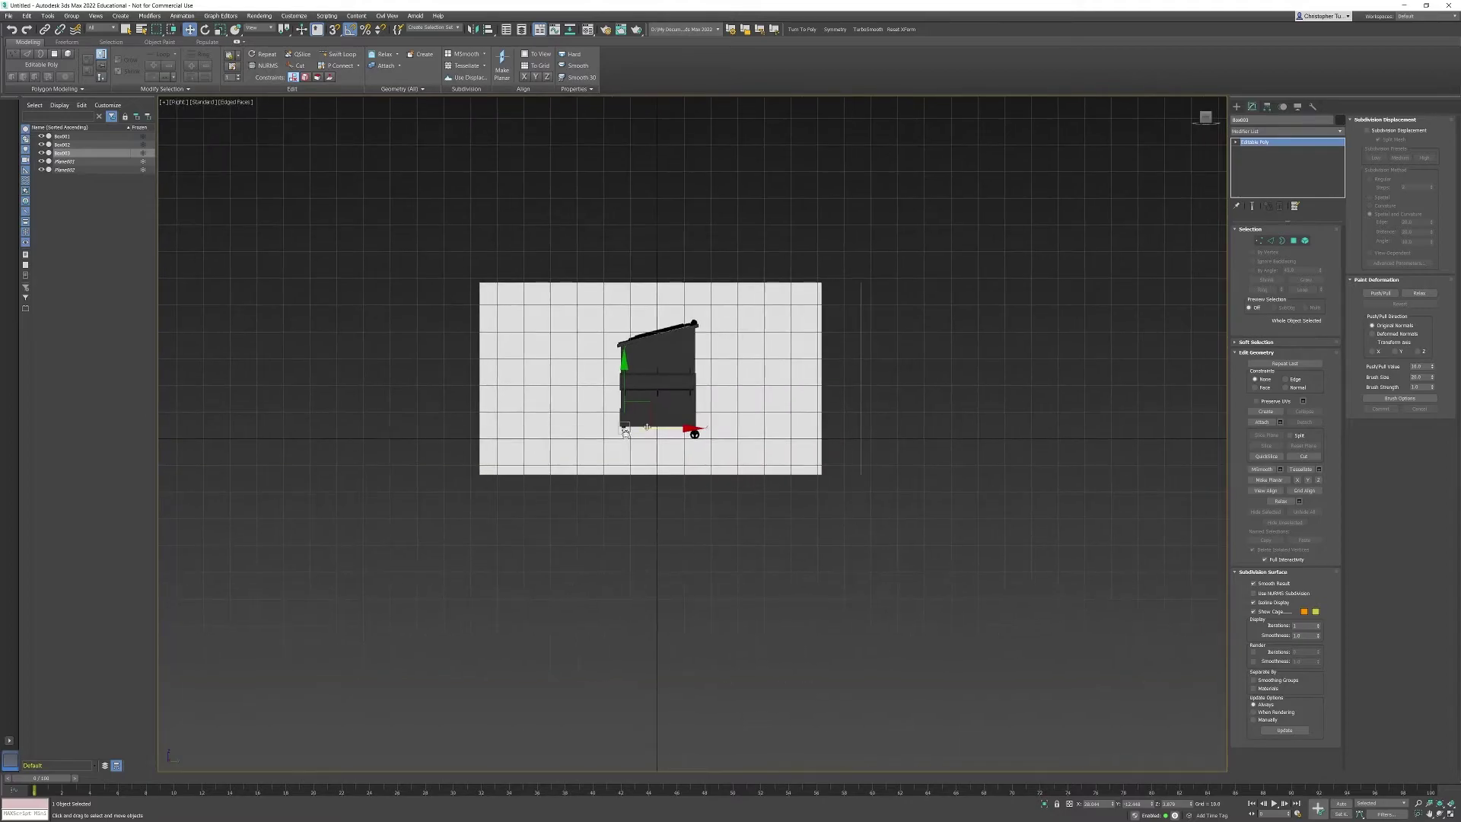
{"action": "scroll", "coordinate": [681, 459], "scroll_direction": "up", "scroll_amount": 8}
{"action": "middle_click_drag", "start_coordinate": [687, 461], "coordinate": [547, 506]}
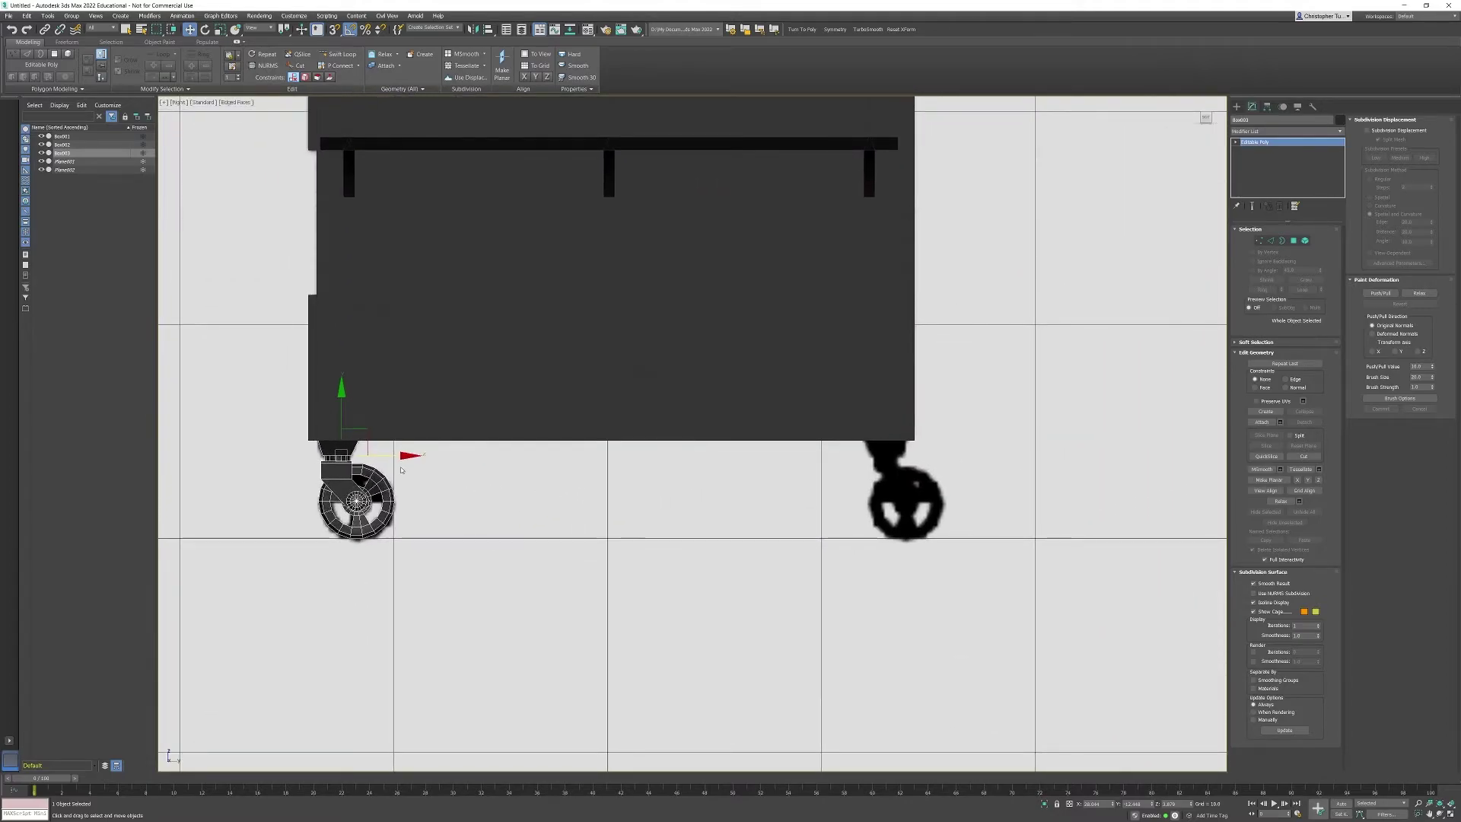
Clone the caster wheel onto the reference caster at the opposite end of the dumpster's side and attach the original to it
{"action": "mouse_move", "coordinate": [403, 455]}
{"action": "left_mouse_down"}
{"action": "mouse_move", "coordinate": [869, 495]}
{"action": "mouse_move", "coordinate": [953, 525]}
{"action": "left_mouse_up"}
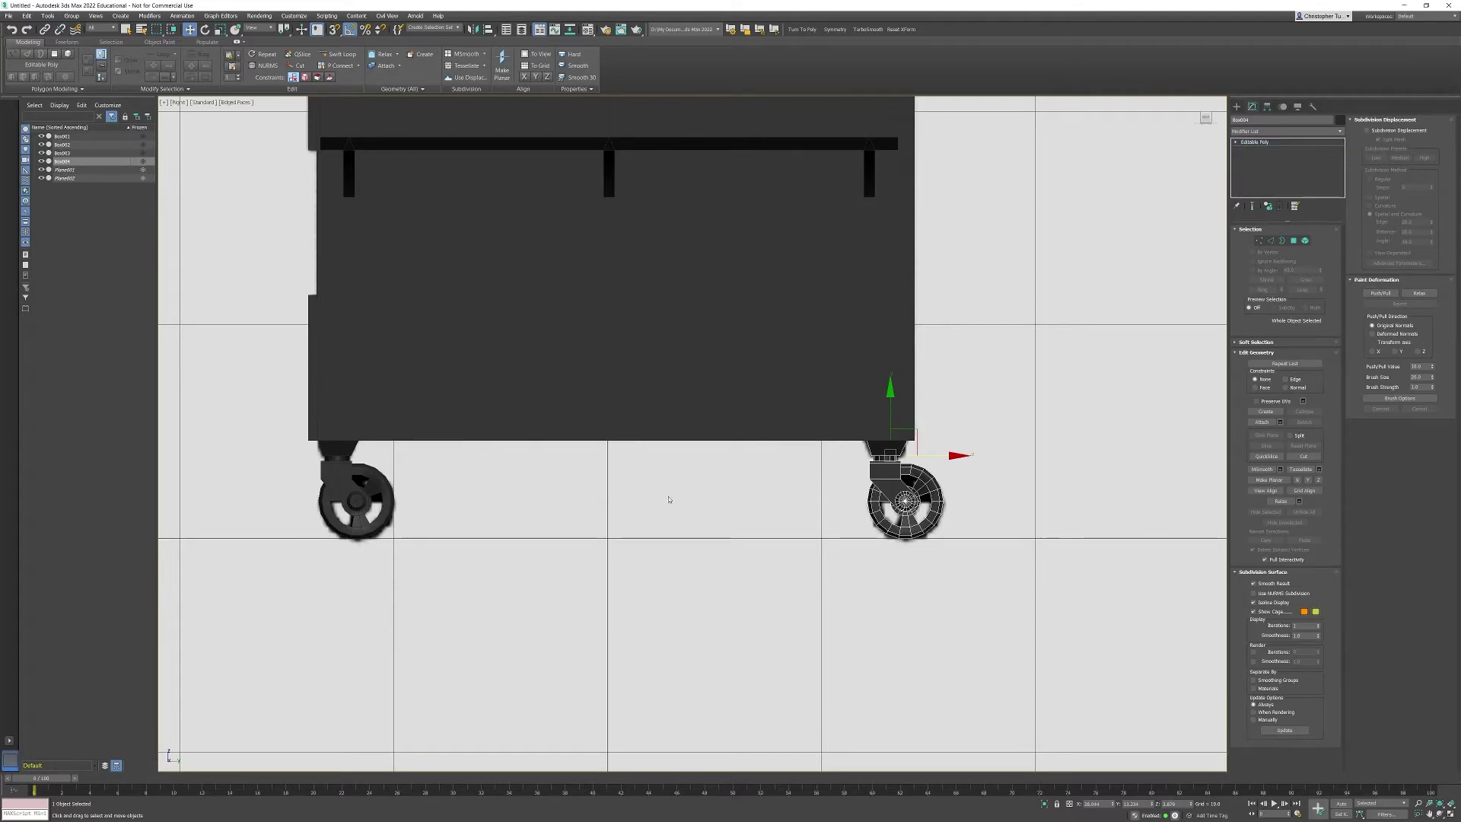
{"action": "left_click", "coordinate": [1263, 422]}
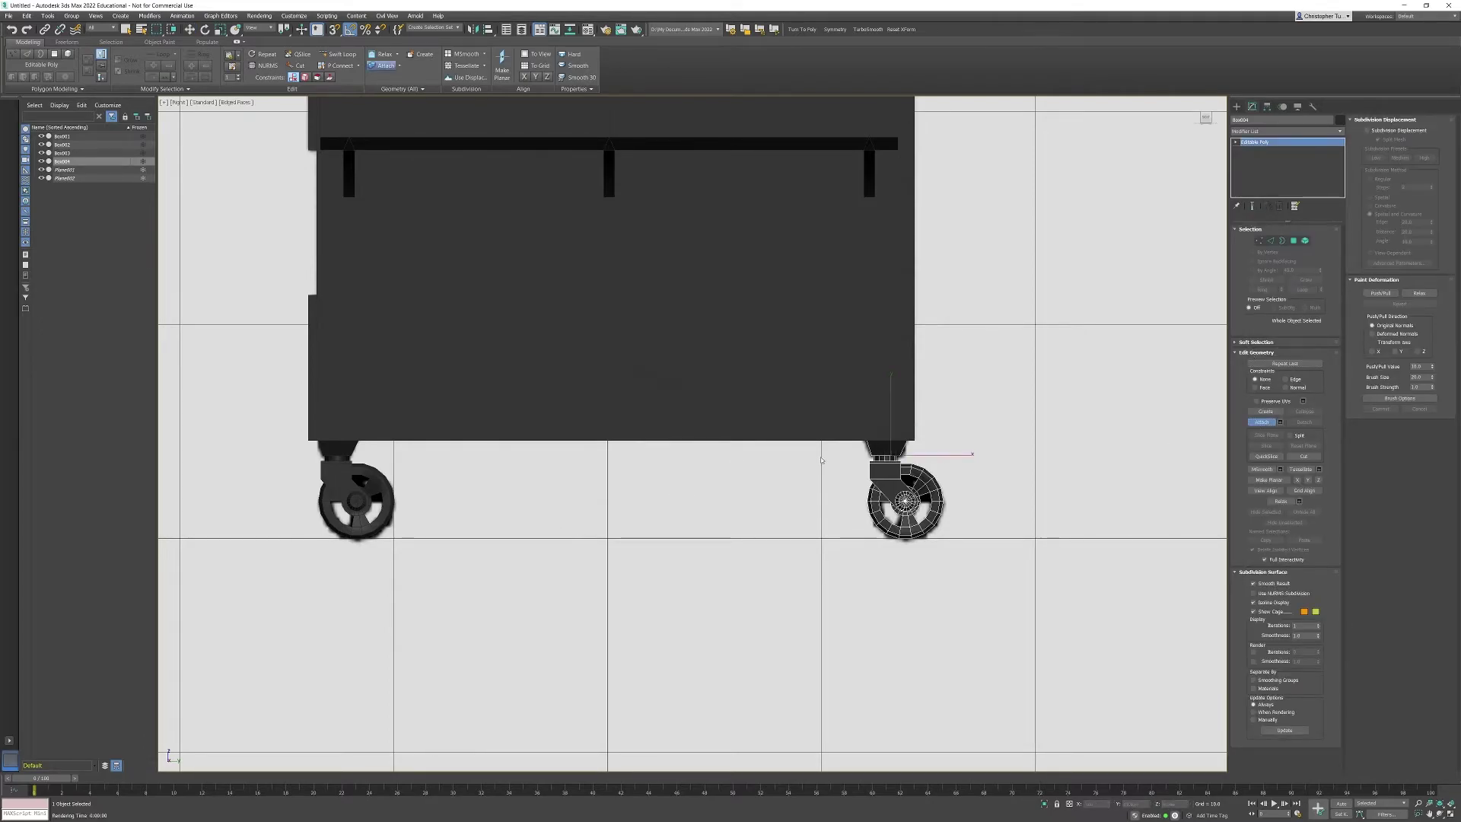
{"action": "left_click", "coordinate": [356, 502]}
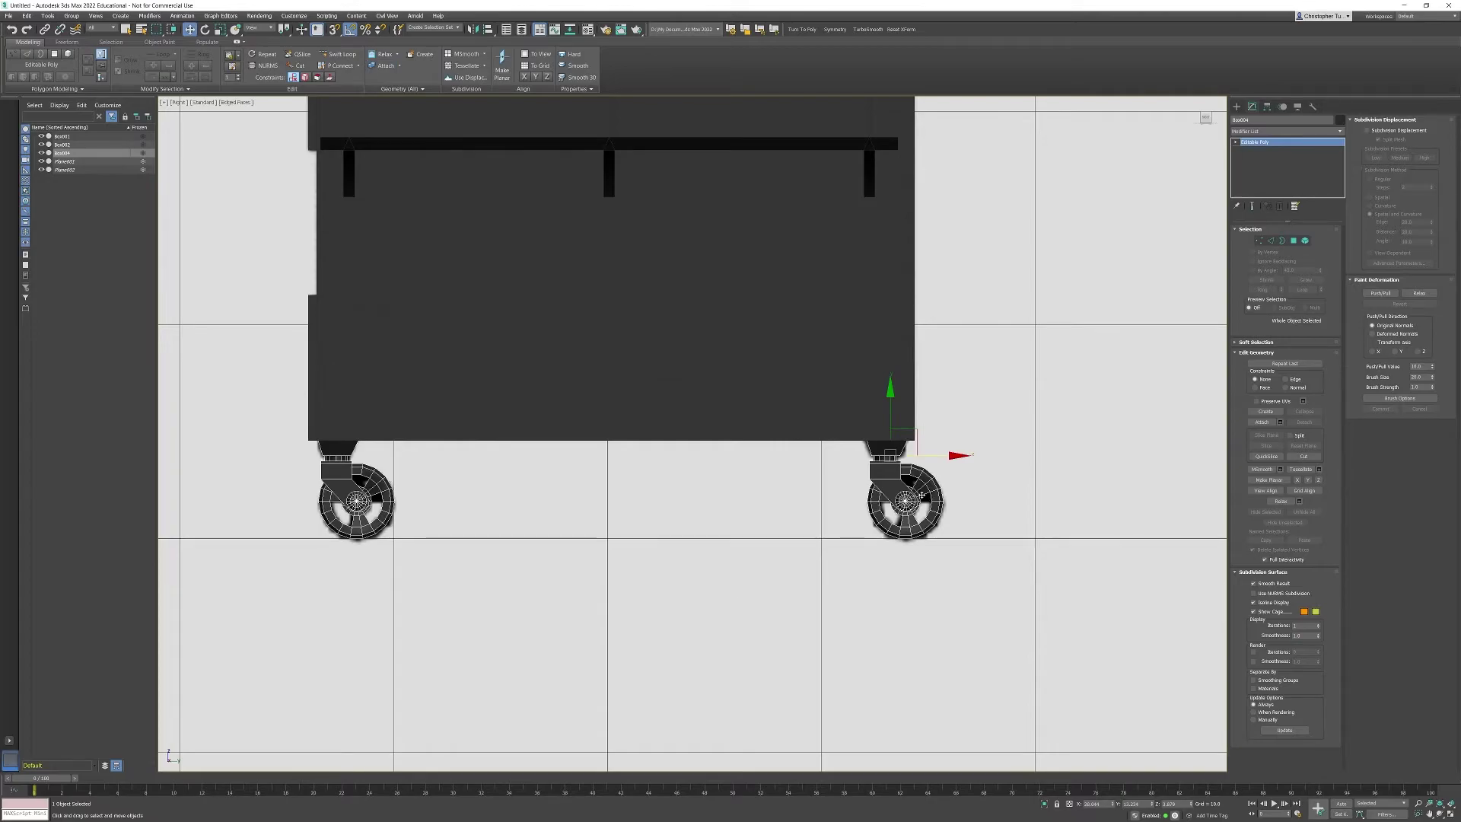
Move only the pivot of the combined caster object to X 0, at the middle of the dumpster
{"action": "key", "text": "p"}
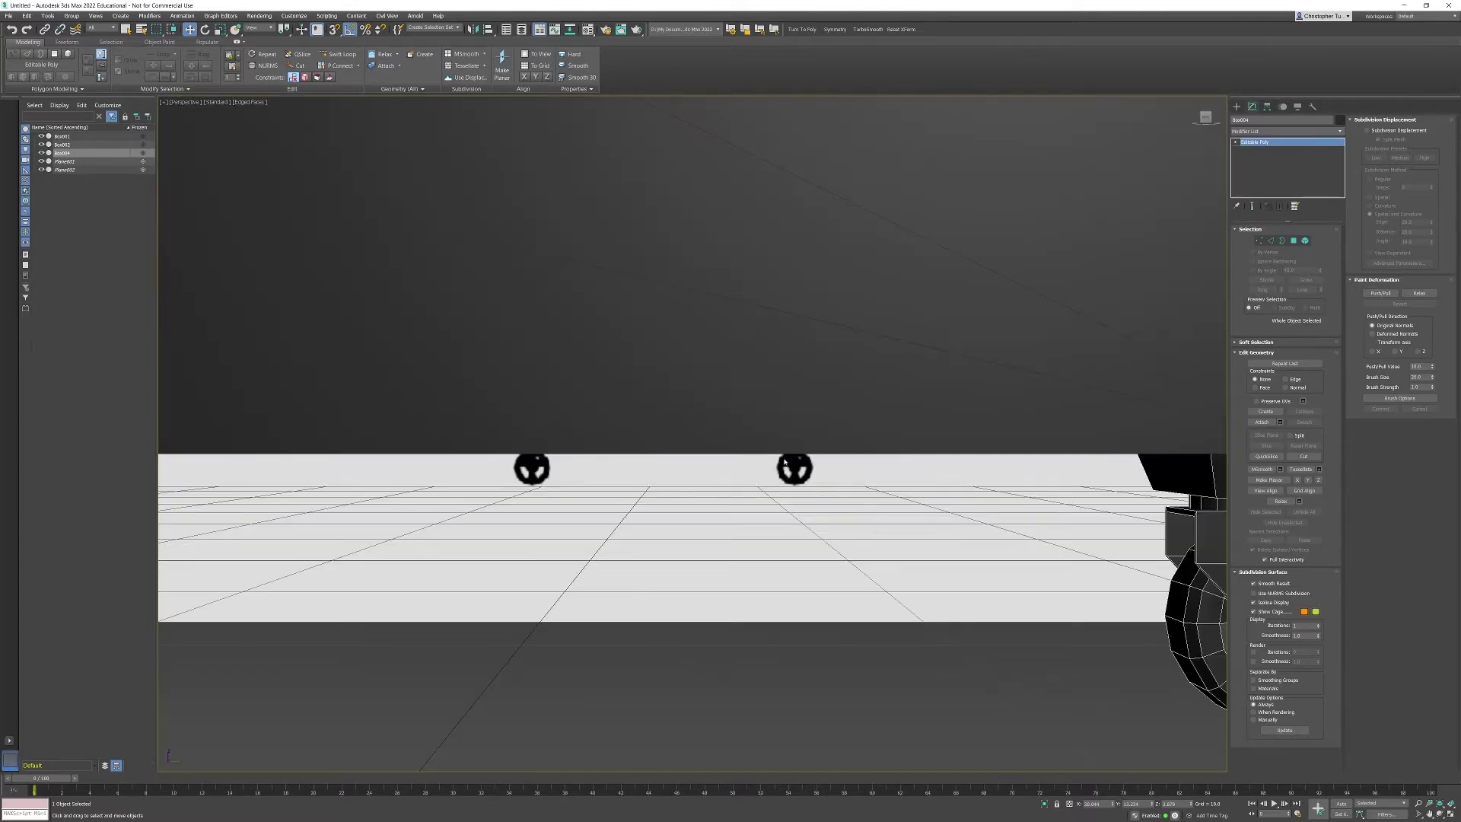
{"action": "middle_click_drag", "start_coordinate": [847, 475], "coordinate": [898, 457], "text": "alt"}
{"action": "scroll", "coordinate": [875, 434], "scroll_direction": "down", "scroll_amount": 5}
{"action": "middle_click_drag", "start_coordinate": [837, 419], "coordinate": [587, 482], "text": "alt"}
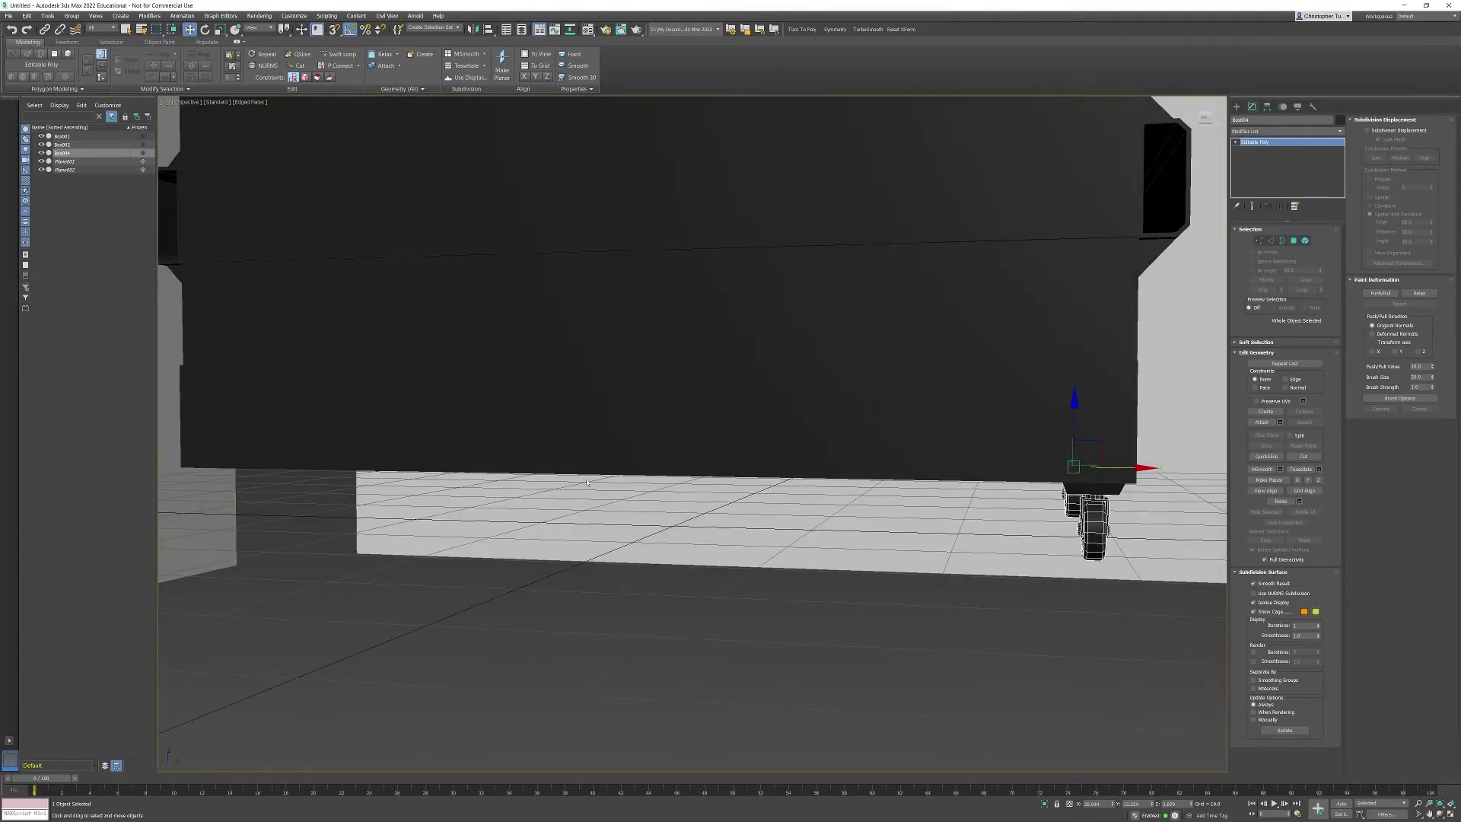
{"action": "left_click", "coordinate": [1269, 108]}
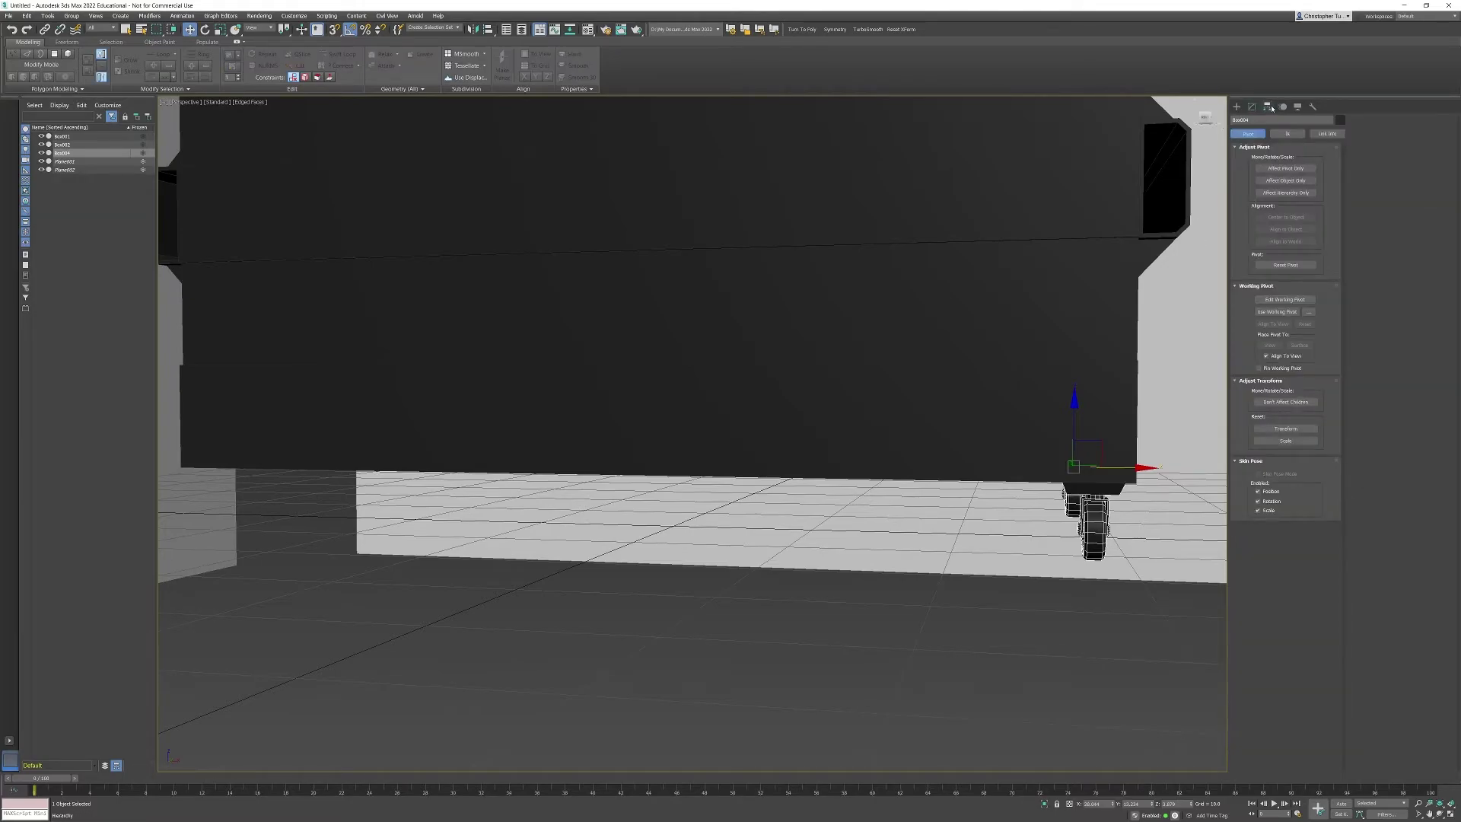
{"action": "left_click", "coordinate": [1286, 168]}
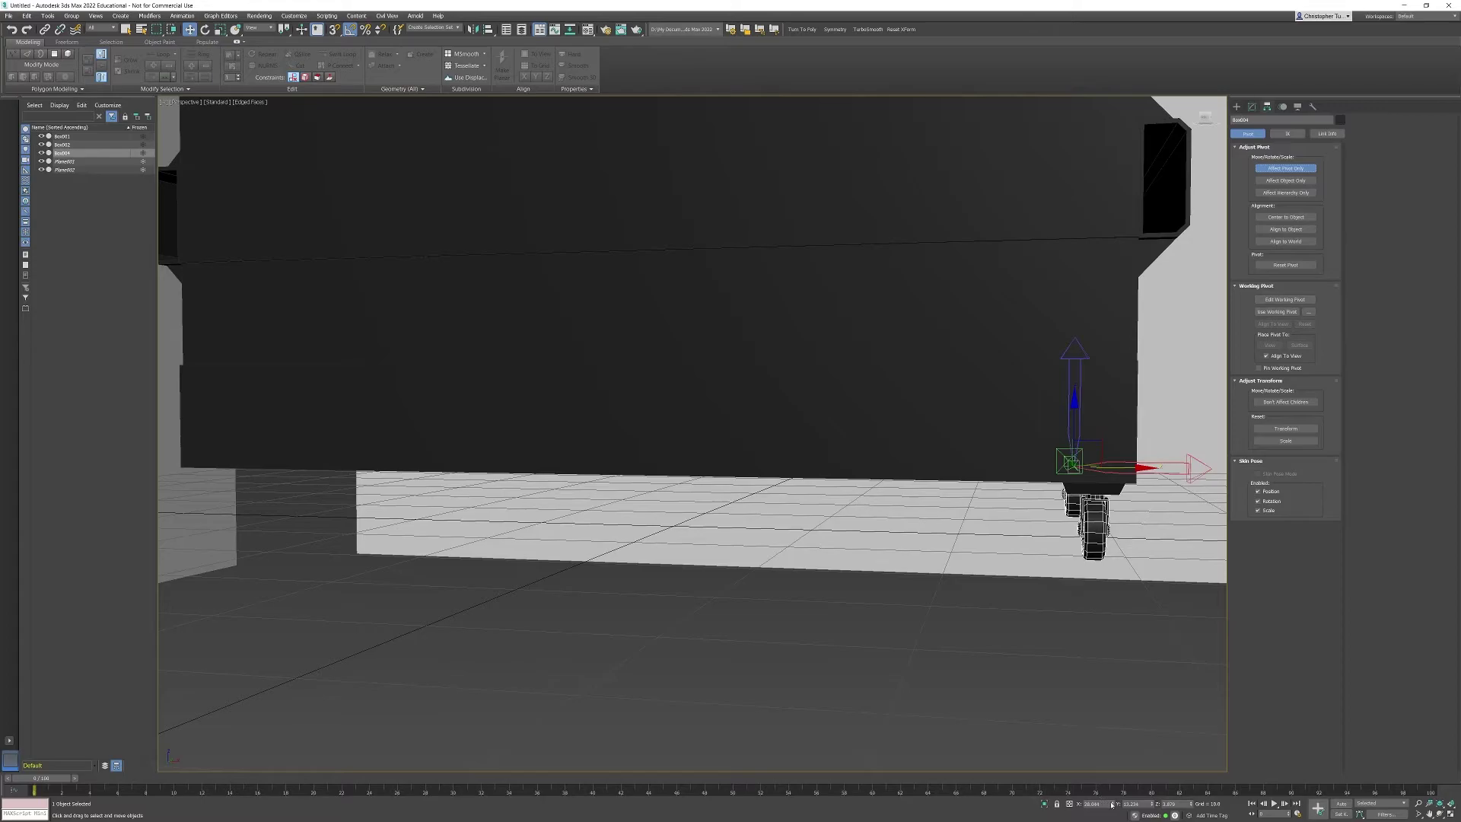
{"action": "right_click", "coordinate": [1112, 804]}
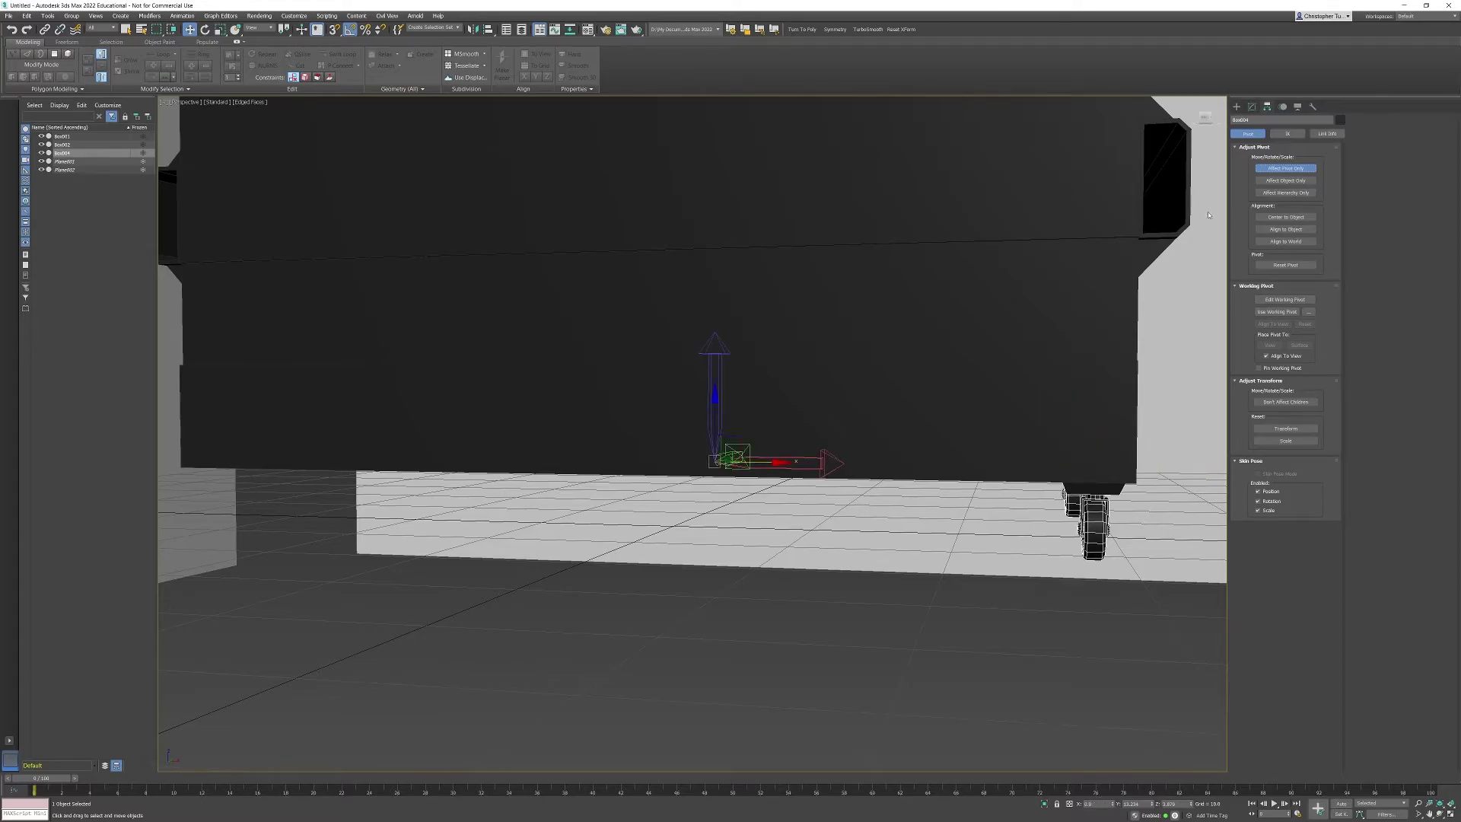
{"action": "left_click", "coordinate": [1287, 168]}
{"action": "left_click", "coordinate": [1252, 108]}
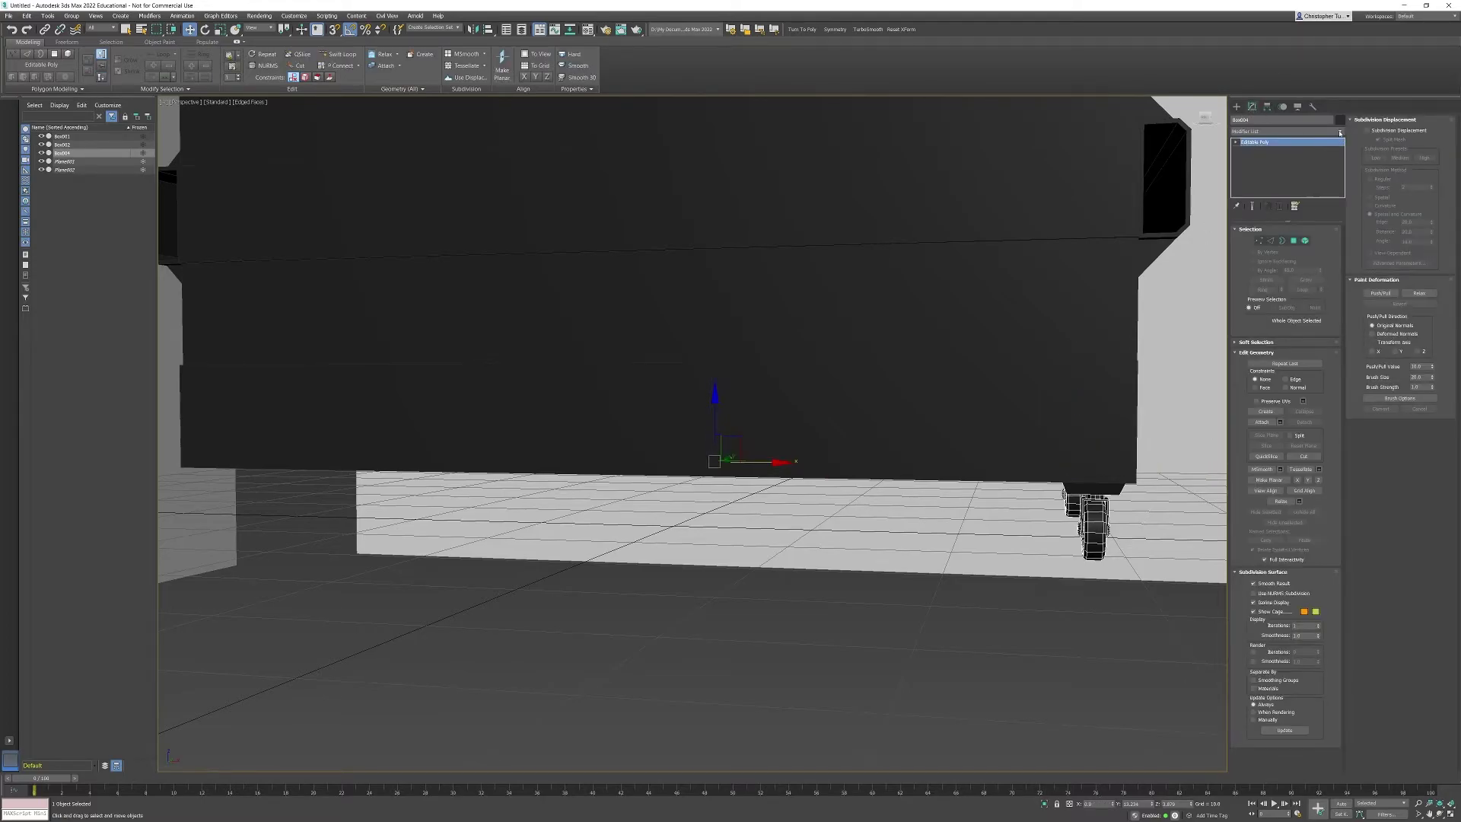
Mirror the casters to the dumpster's other side with a Symmetry modifier on the X axis and convert the result to Editable Poly
{"action": "left_click", "coordinate": [1340, 130]}
{"action": "left_click_drag", "start_coordinate": [1340, 149], "coordinate": [1341, 357]}
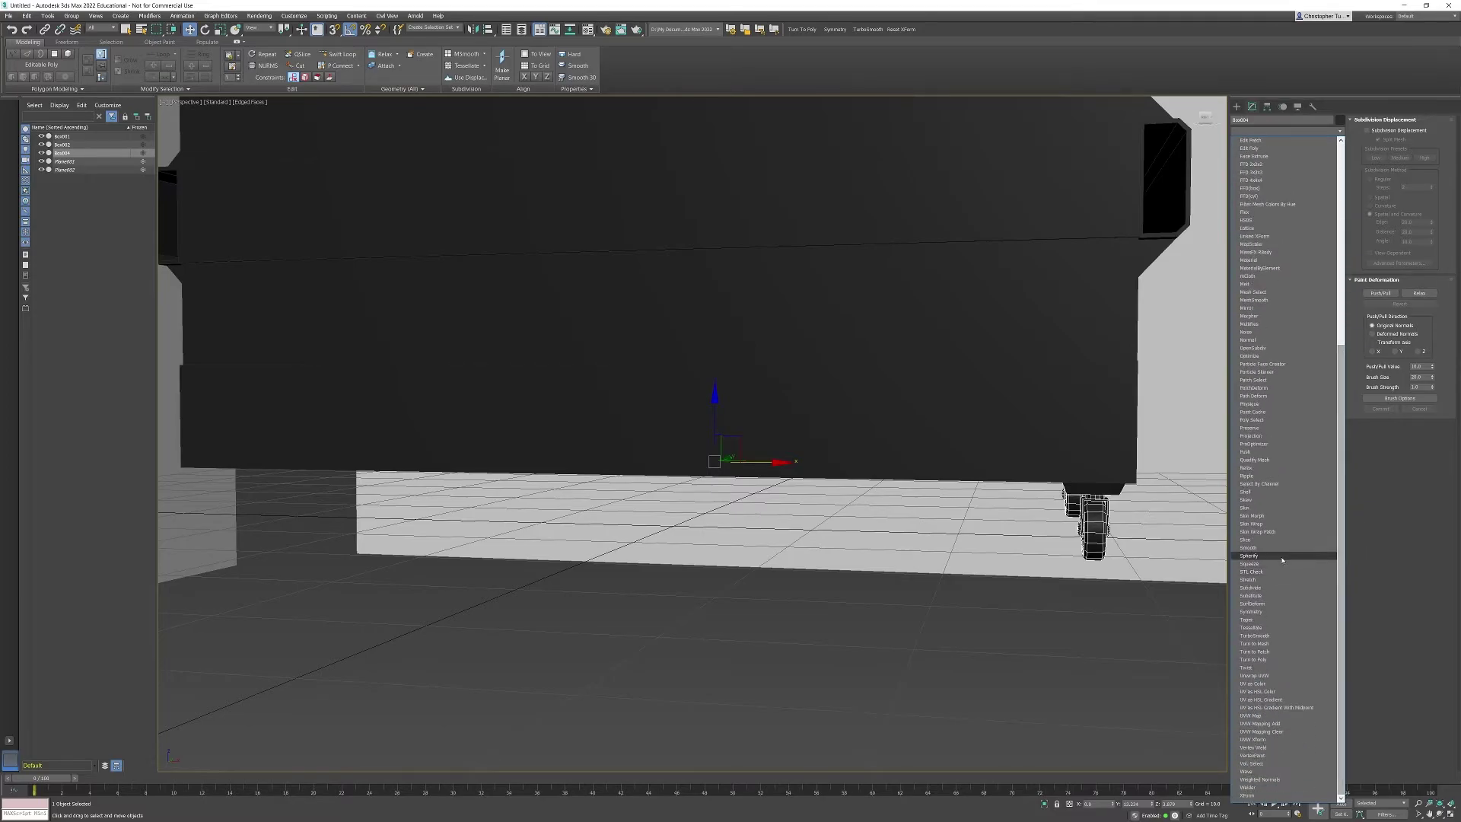
{"action": "left_click", "coordinate": [1252, 611]}
{"action": "left_click", "coordinate": [1260, 258]}
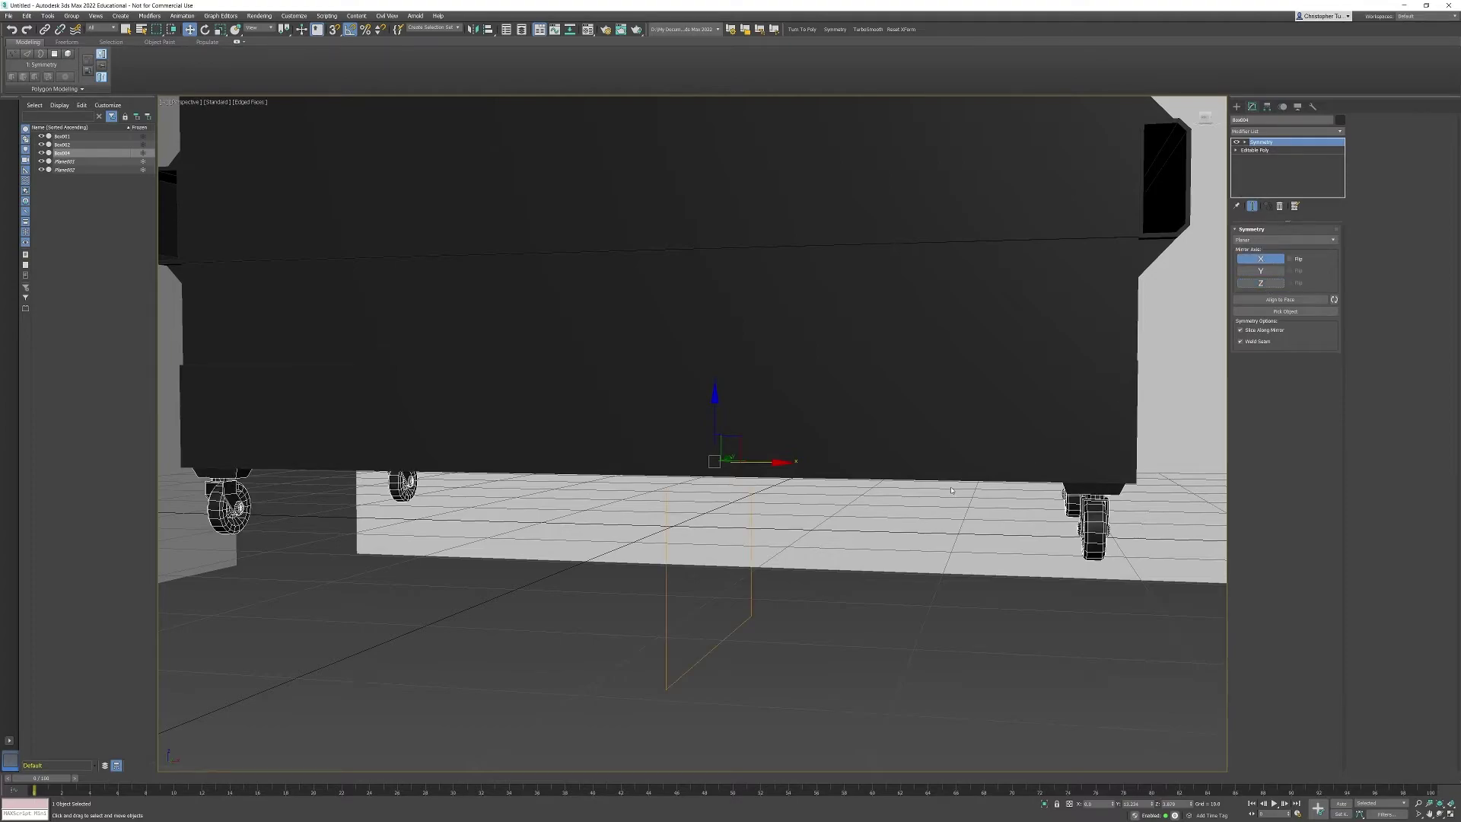
{"action": "right_click", "coordinate": [1093, 518]}
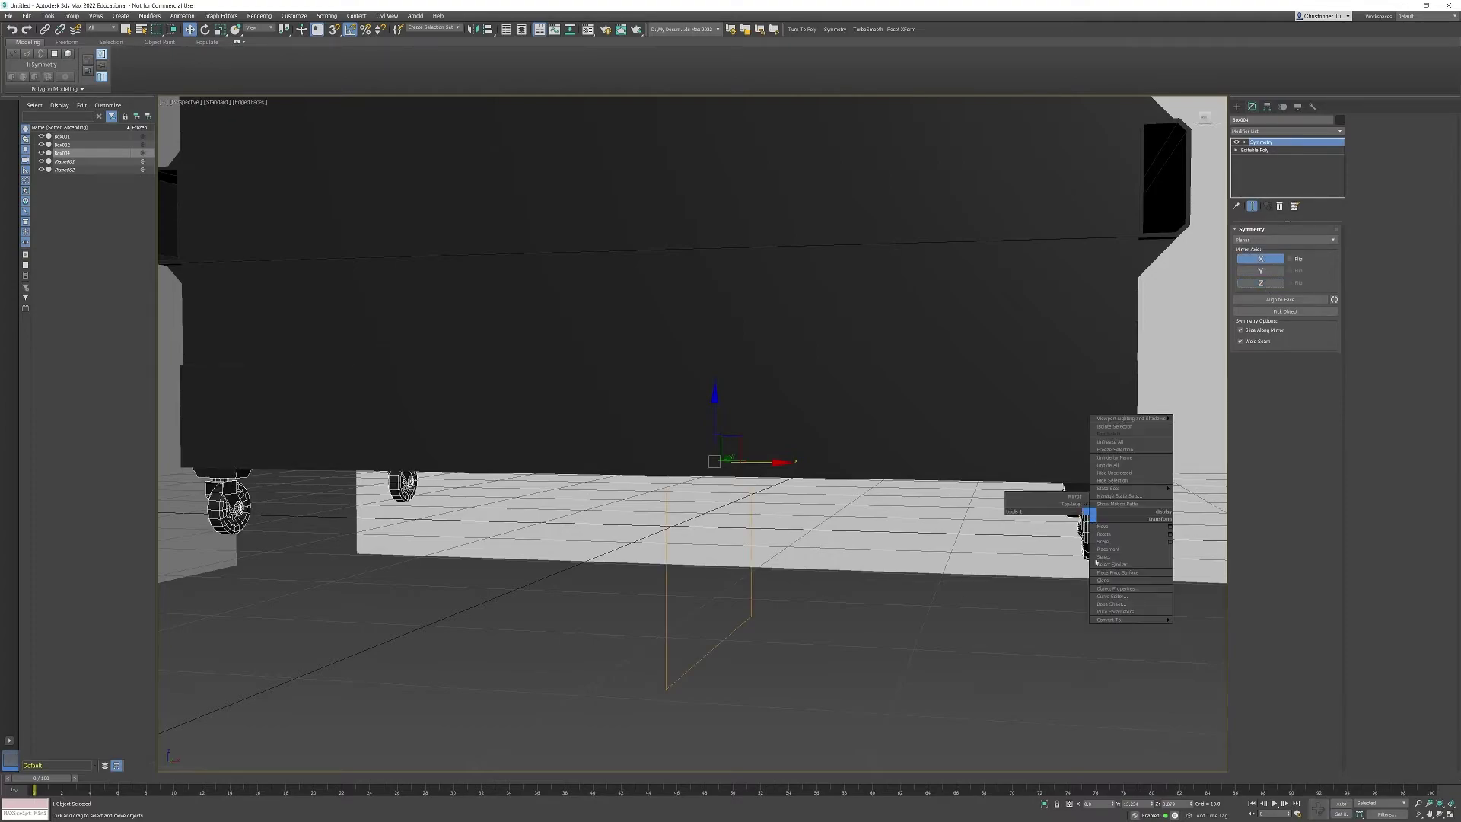
{"action": "left_click", "coordinate": [1191, 627]}
{"action": "middle_click_drag", "start_coordinate": [989, 471], "coordinate": [923, 607]}
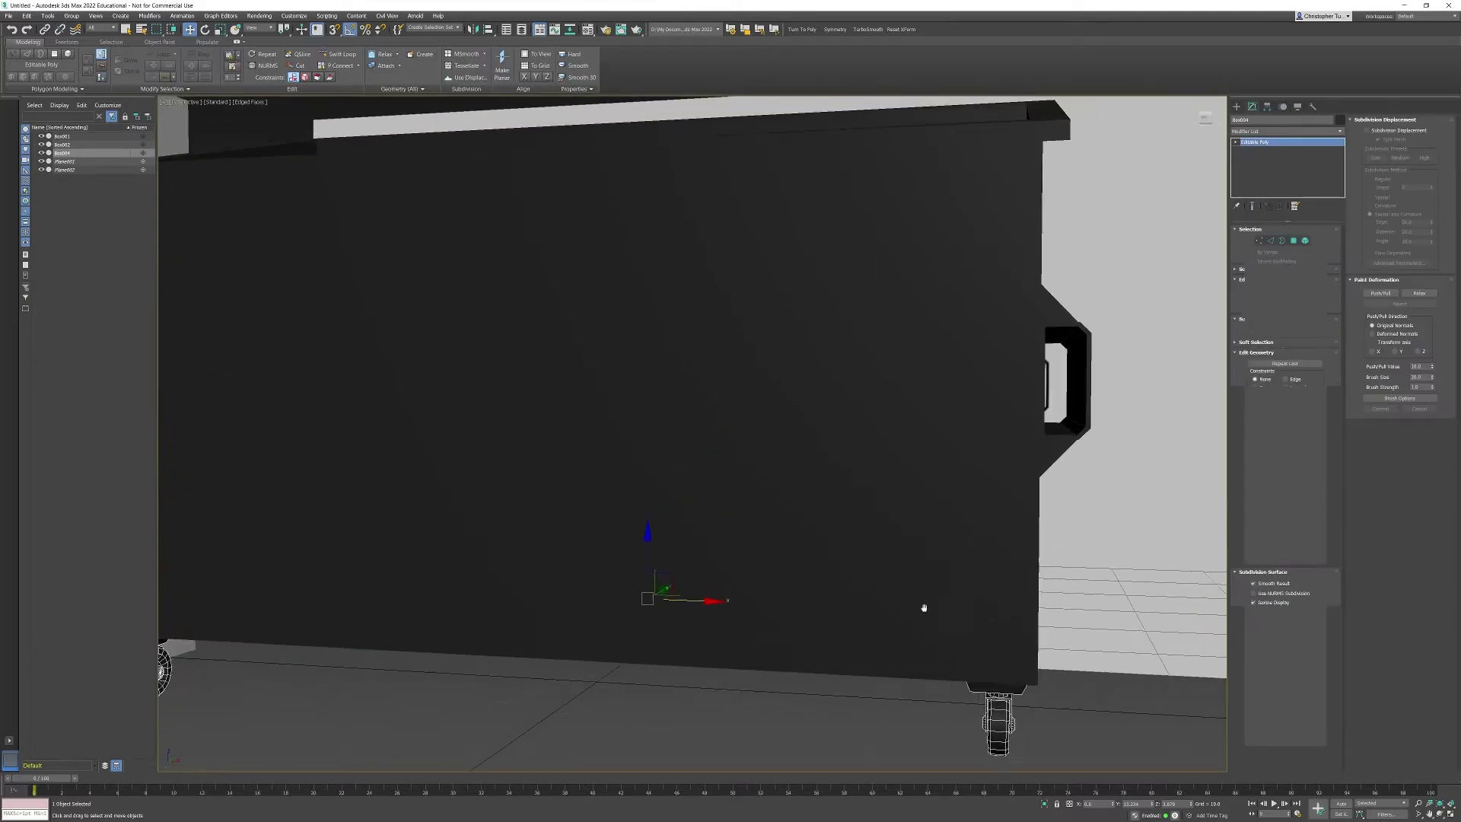
{"action": "scroll", "coordinate": [923, 606], "scroll_direction": "down", "scroll_amount": 3}
{"action": "middle_click_drag", "start_coordinate": [956, 482], "coordinate": [886, 458], "text": "alt"}
{"action": "left_click", "coordinate": [1038, 657]}
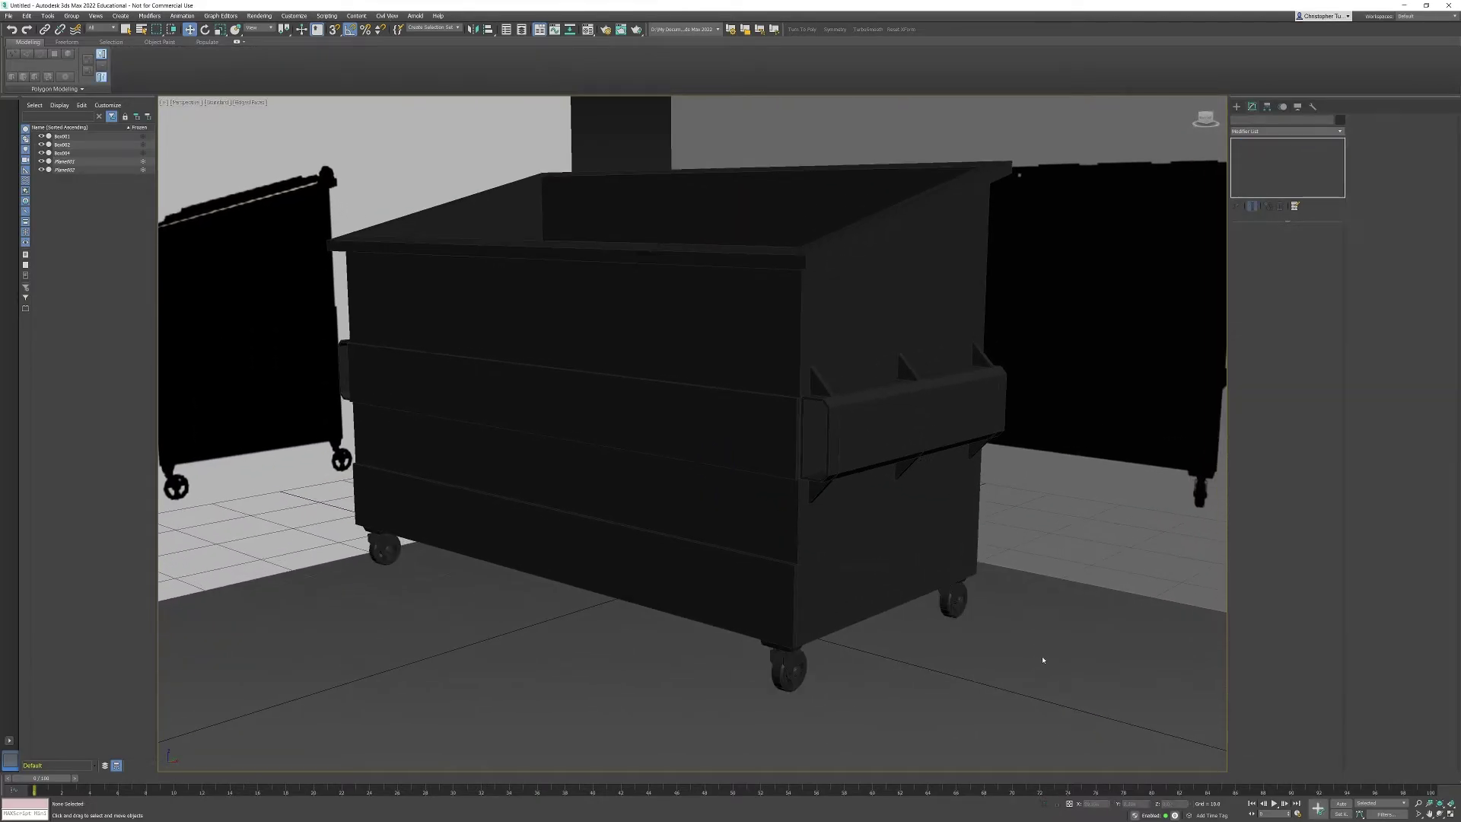
Draw a plane in the top view over the half of the dumpster's opening on the positive X side for a lid
{"action": "middle_click_drag", "start_coordinate": [1016, 578], "coordinate": [1052, 647]}
{"action": "middle_click_drag", "start_coordinate": [894, 532], "coordinate": [766, 640]}
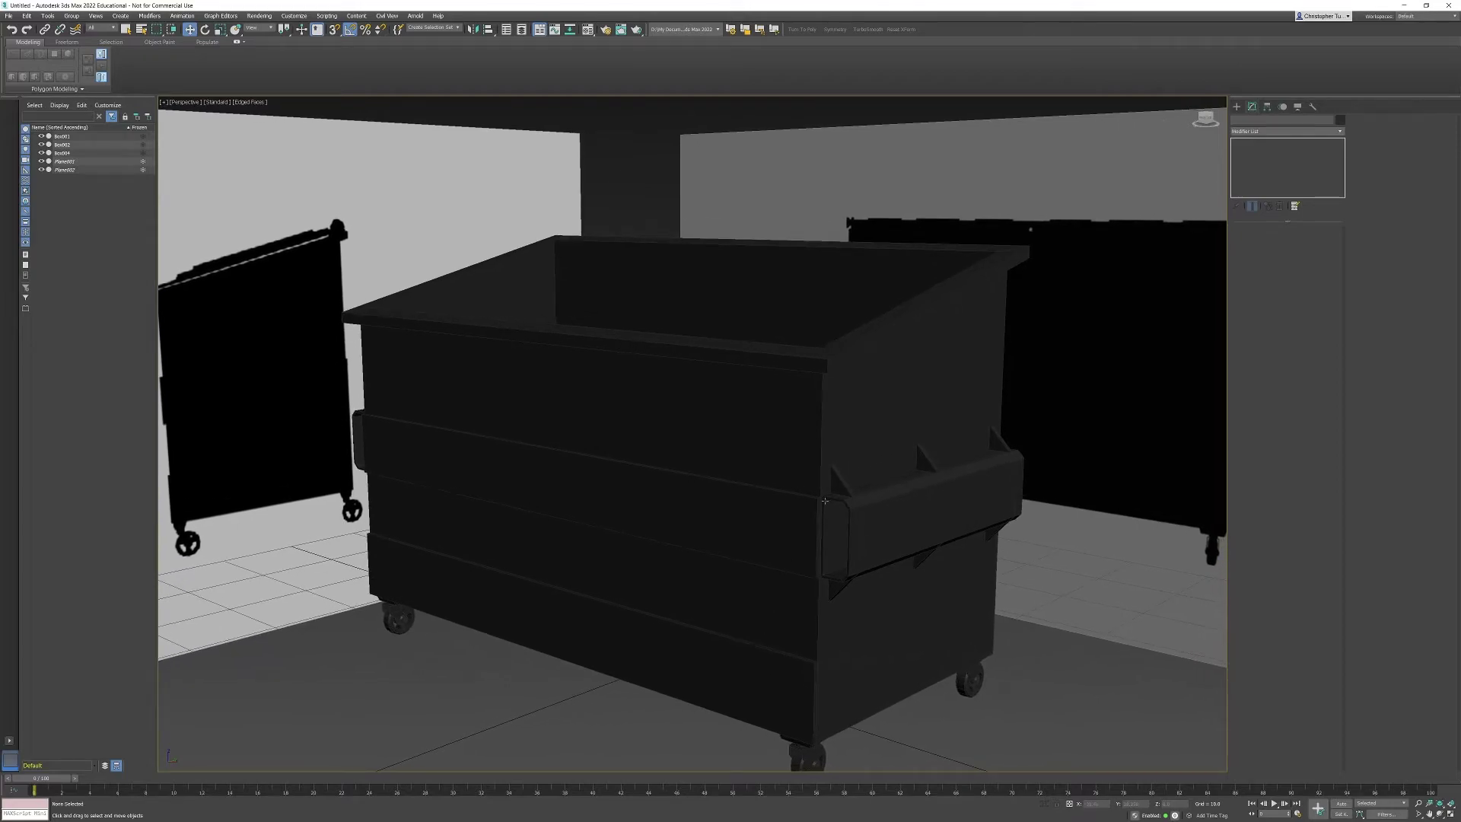
{"action": "middle_click_drag", "start_coordinate": [832, 501], "coordinate": [906, 474], "text": "alt"}
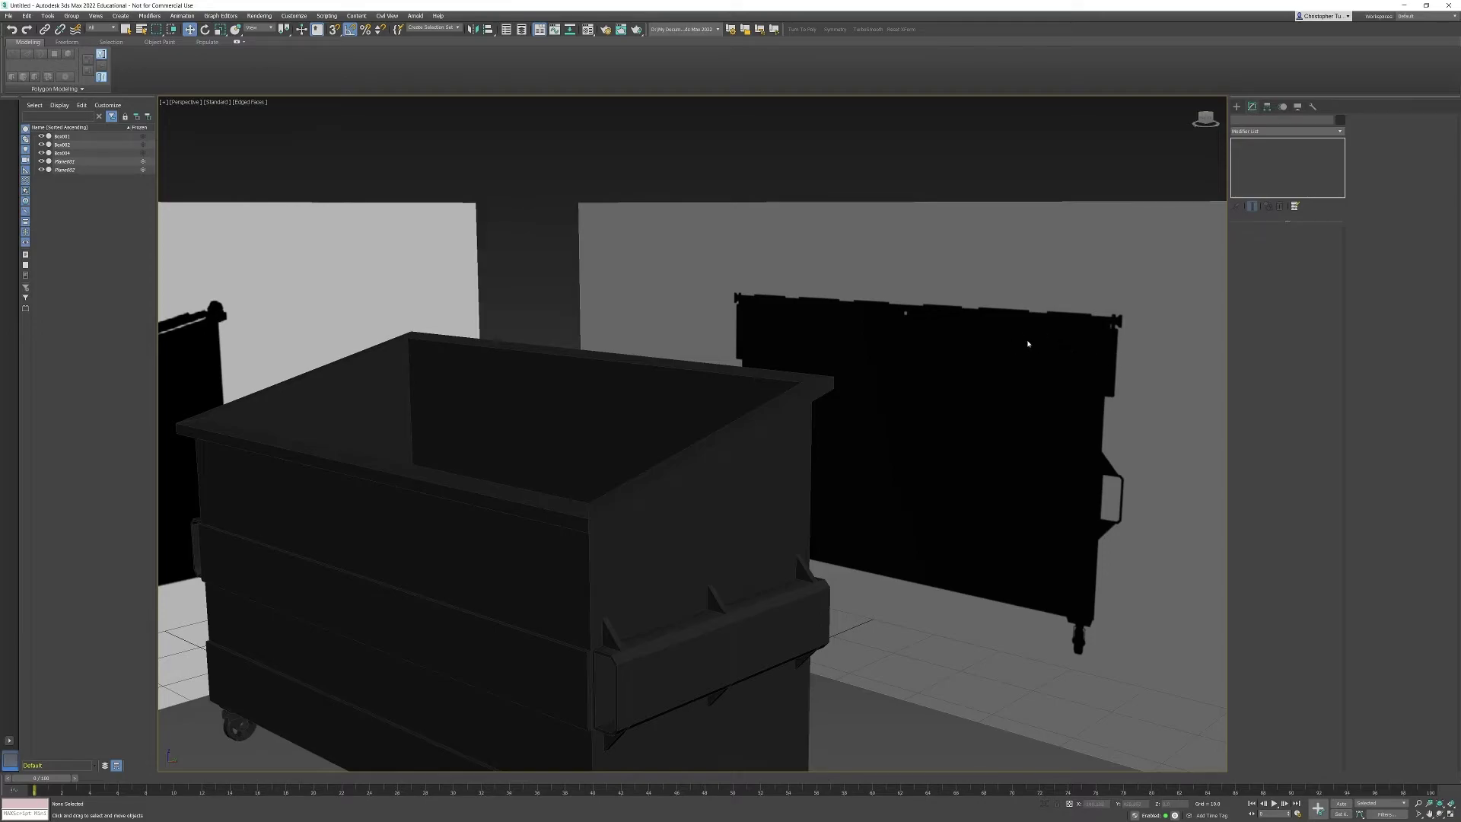
{"action": "left_click", "coordinate": [1236, 107]}
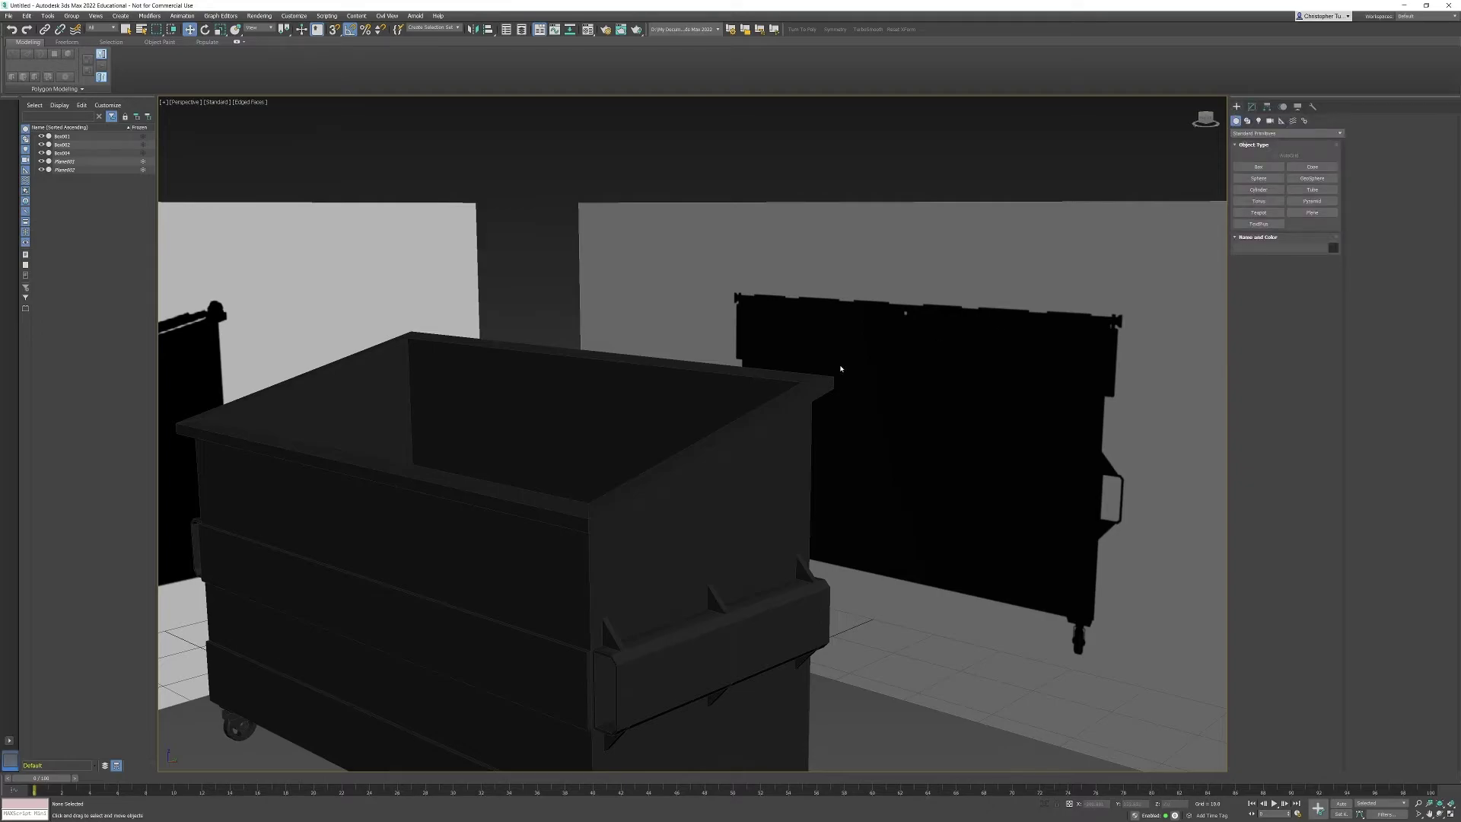
{"action": "key", "text": "t"}
{"action": "scroll", "coordinate": [871, 433], "scroll_direction": "down", "scroll_amount": 8}
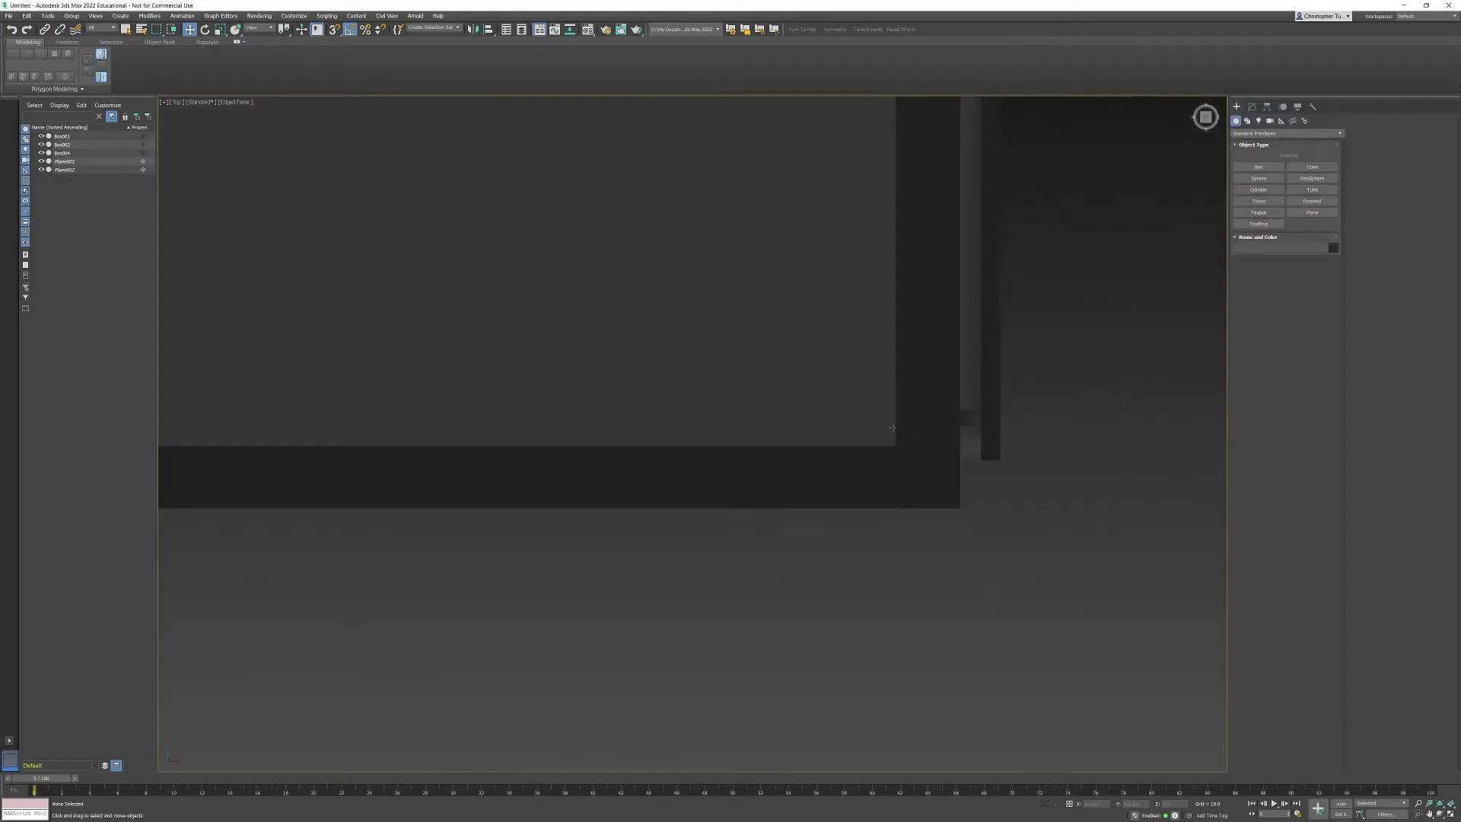
{"action": "key", "text": "F3"}
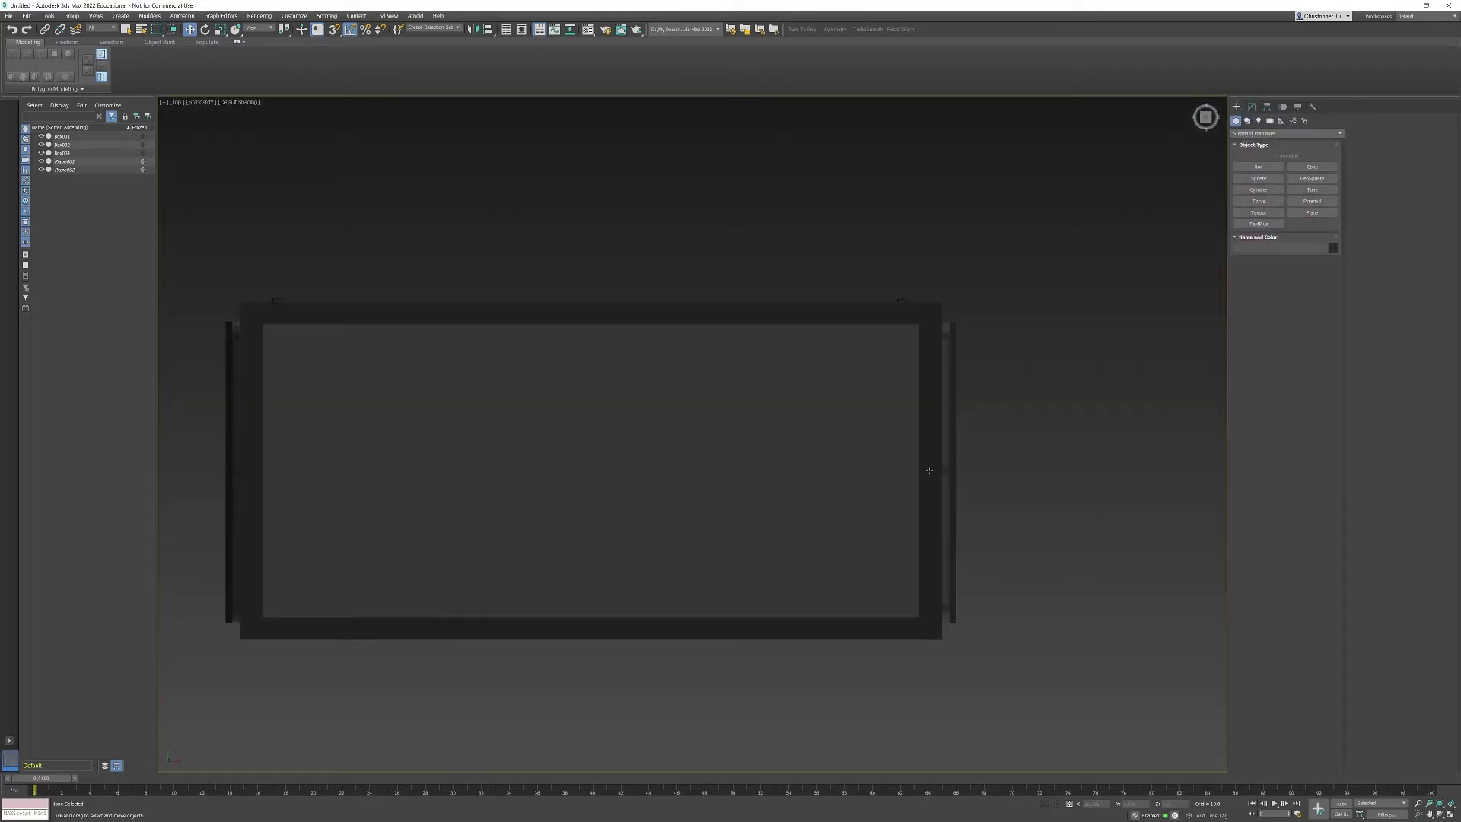
{"action": "middle_click_drag", "start_coordinate": [935, 456], "coordinate": [972, 427]}
{"action": "key", "text": "F3"}
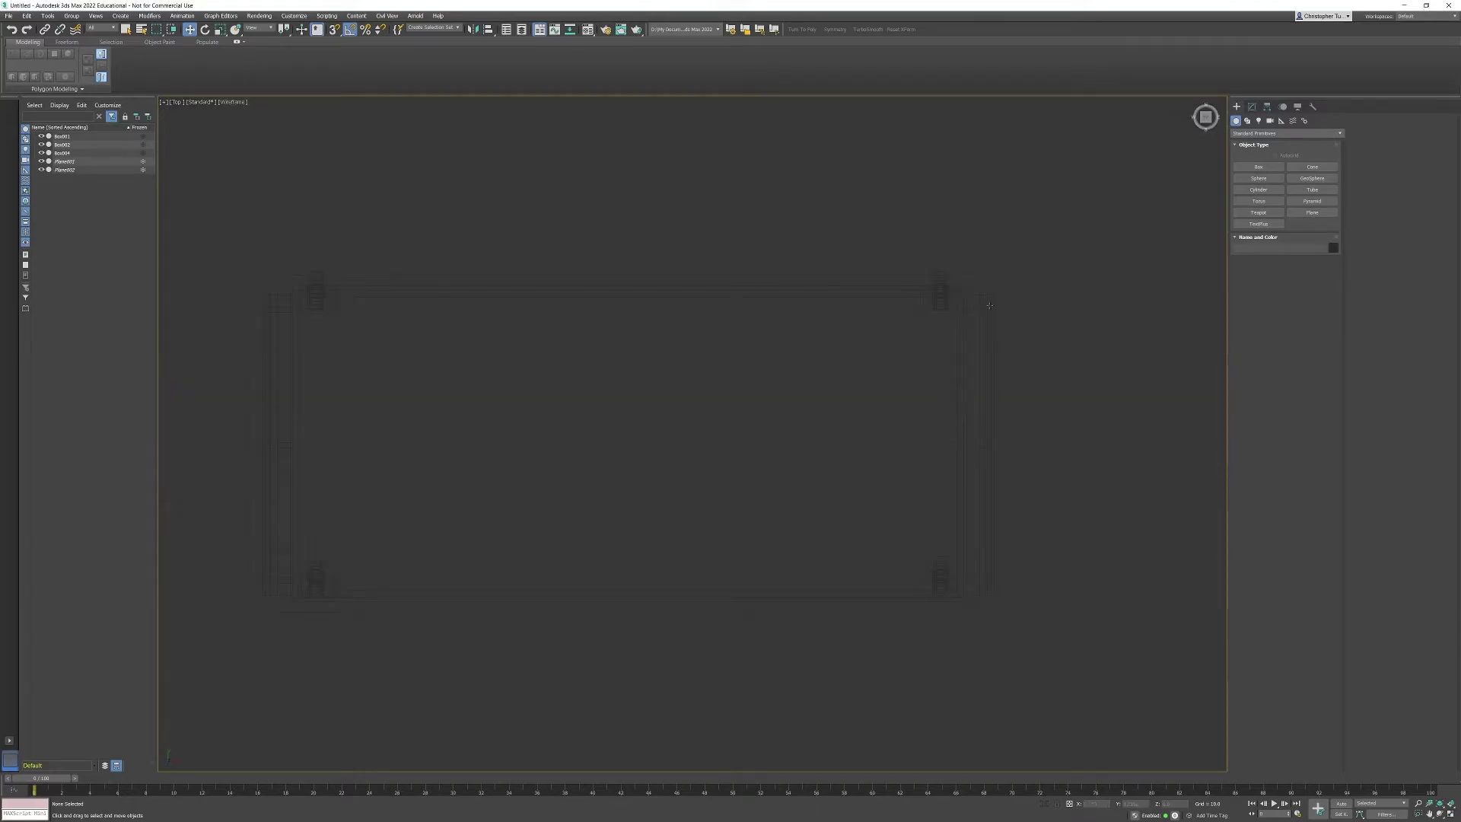
{"action": "left_click_drag", "start_coordinate": [831, 482], "coordinate": [831, 482]}
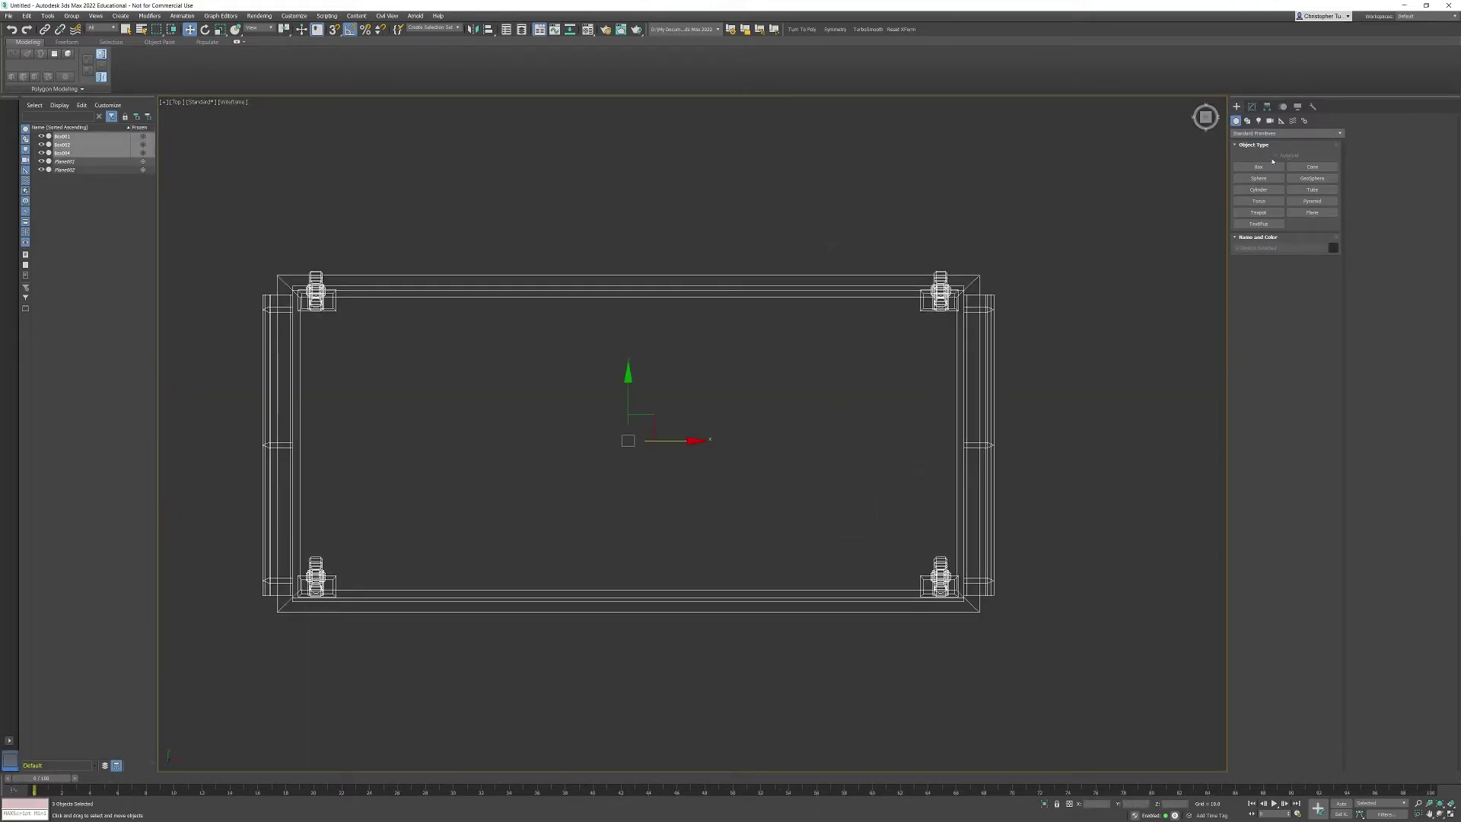
{"action": "left_click", "coordinate": [1312, 212]}
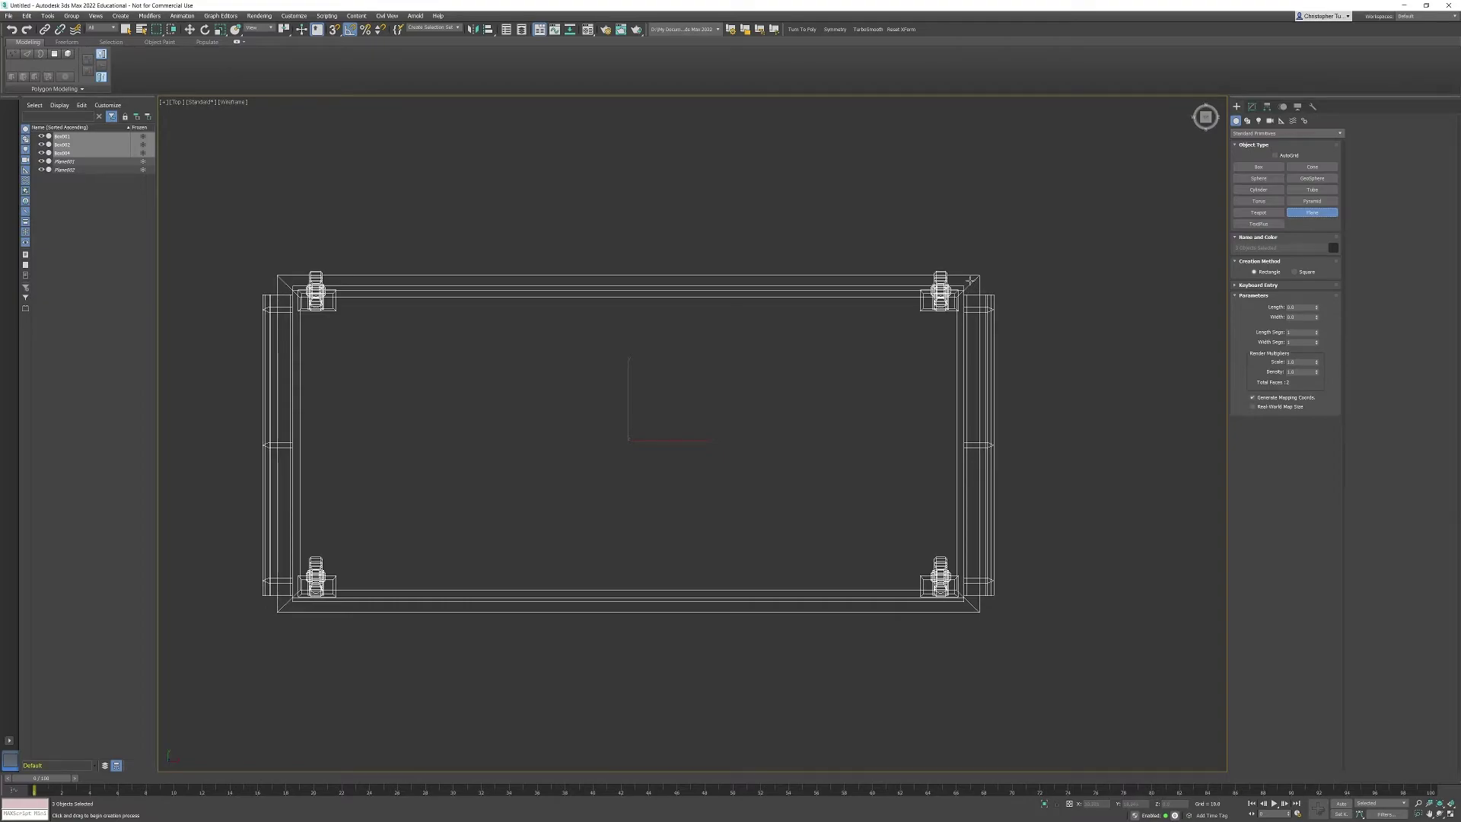
{"action": "left_click_drag", "start_coordinate": [970, 281], "coordinate": [643, 610]}
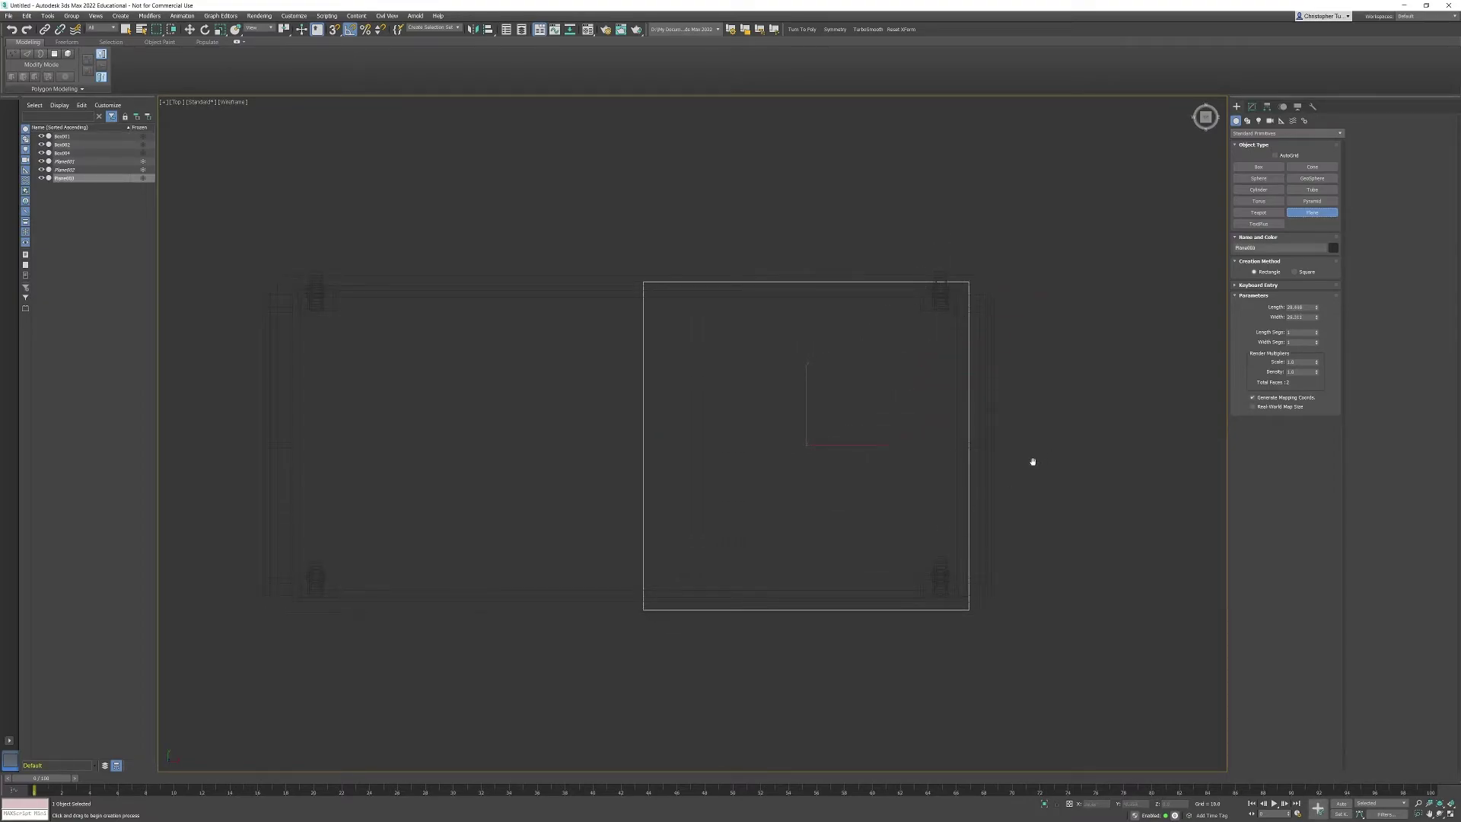
Raise the plane to the lid's height in the front view and shift it sideways to fit the lid outline on the reference
{"action": "key", "text": "f"}
{"action": "scroll", "coordinate": [829, 417], "scroll_direction": "down", "scroll_amount": 10}
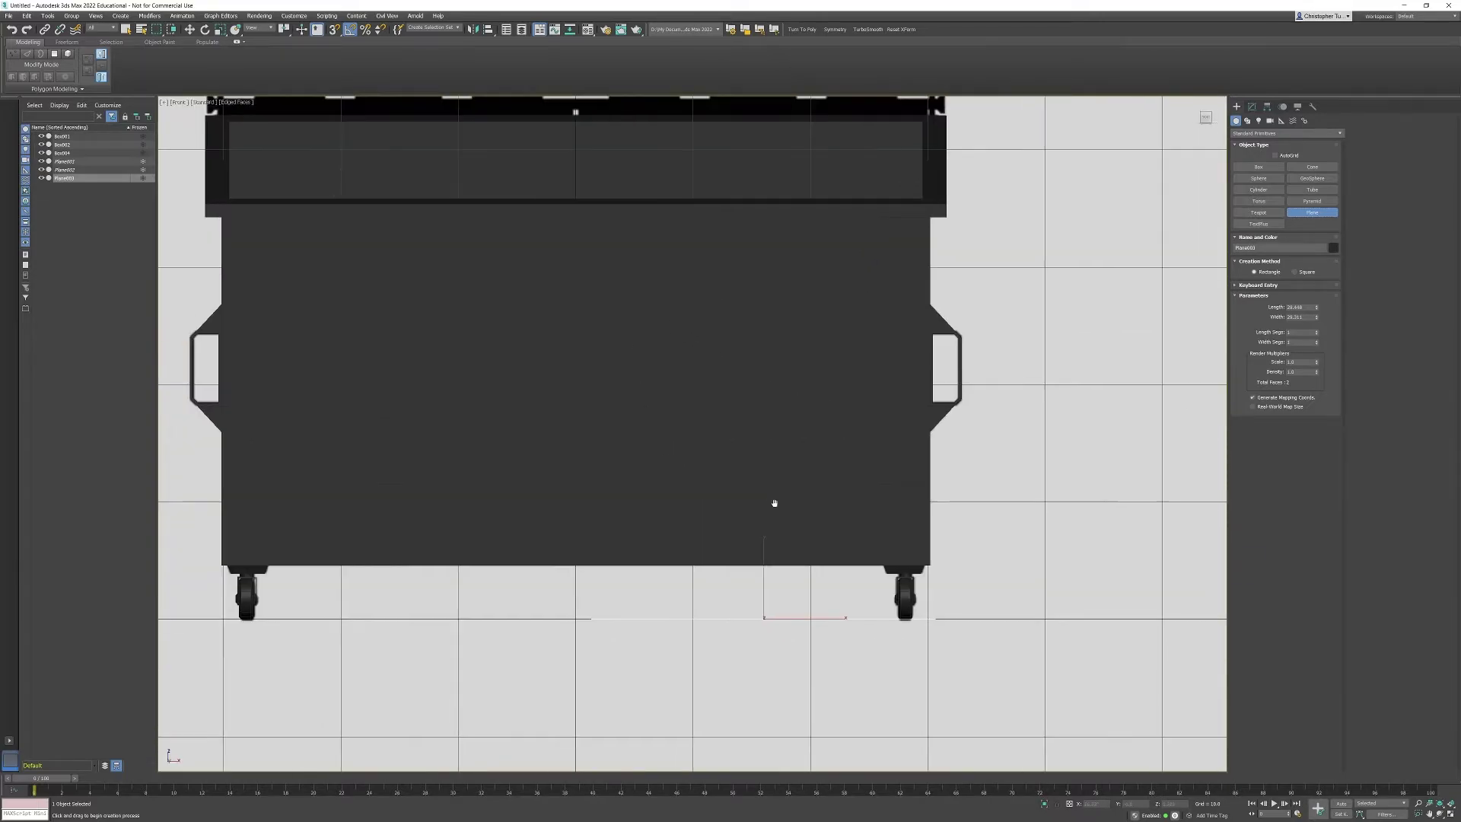
{"action": "key", "text": "w"}
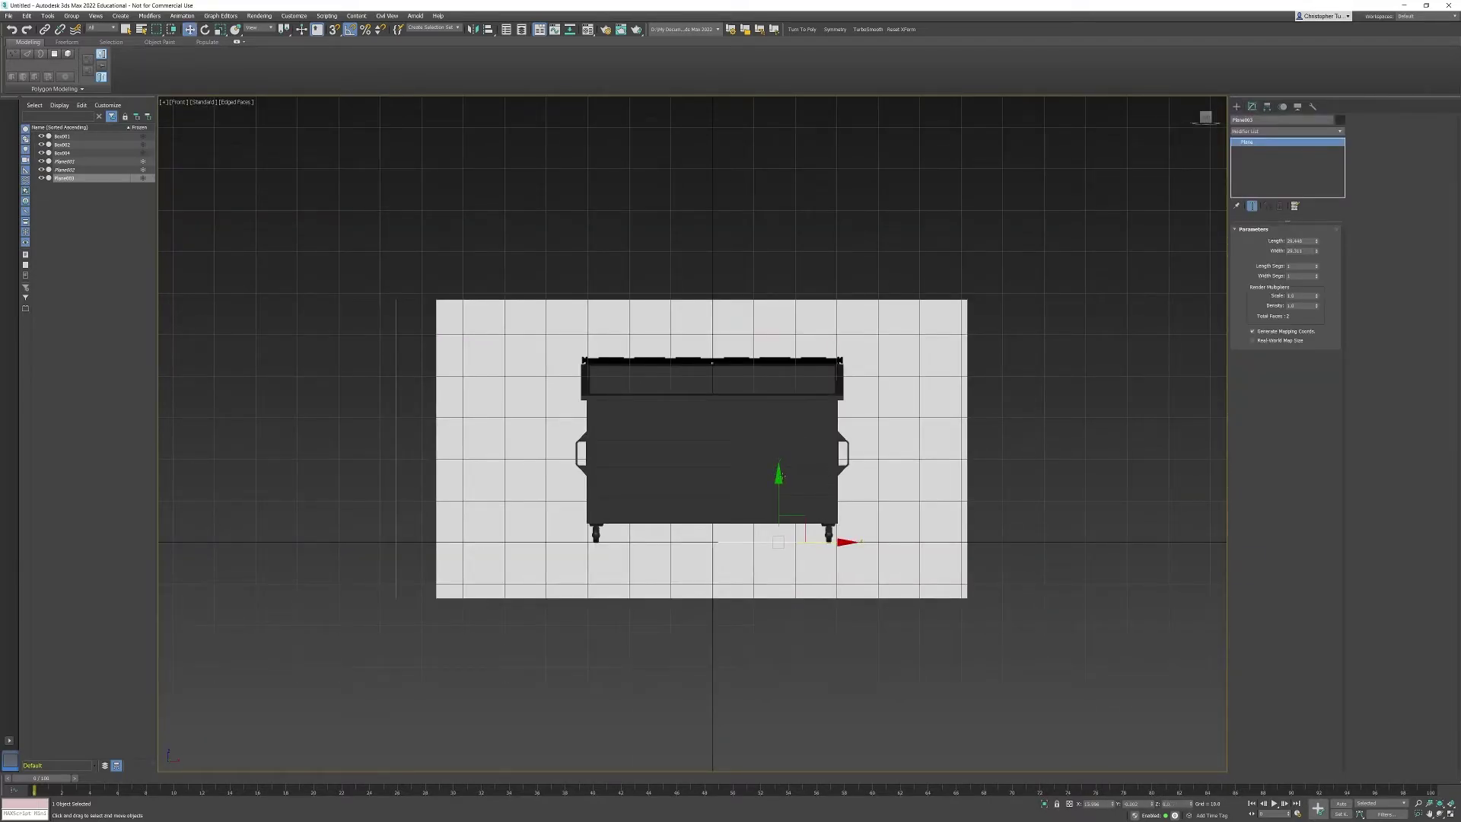
{"action": "left_click_drag", "start_coordinate": [781, 475], "coordinate": [781, 293]}
{"action": "scroll", "coordinate": [760, 315], "scroll_direction": "up", "scroll_amount": 5}
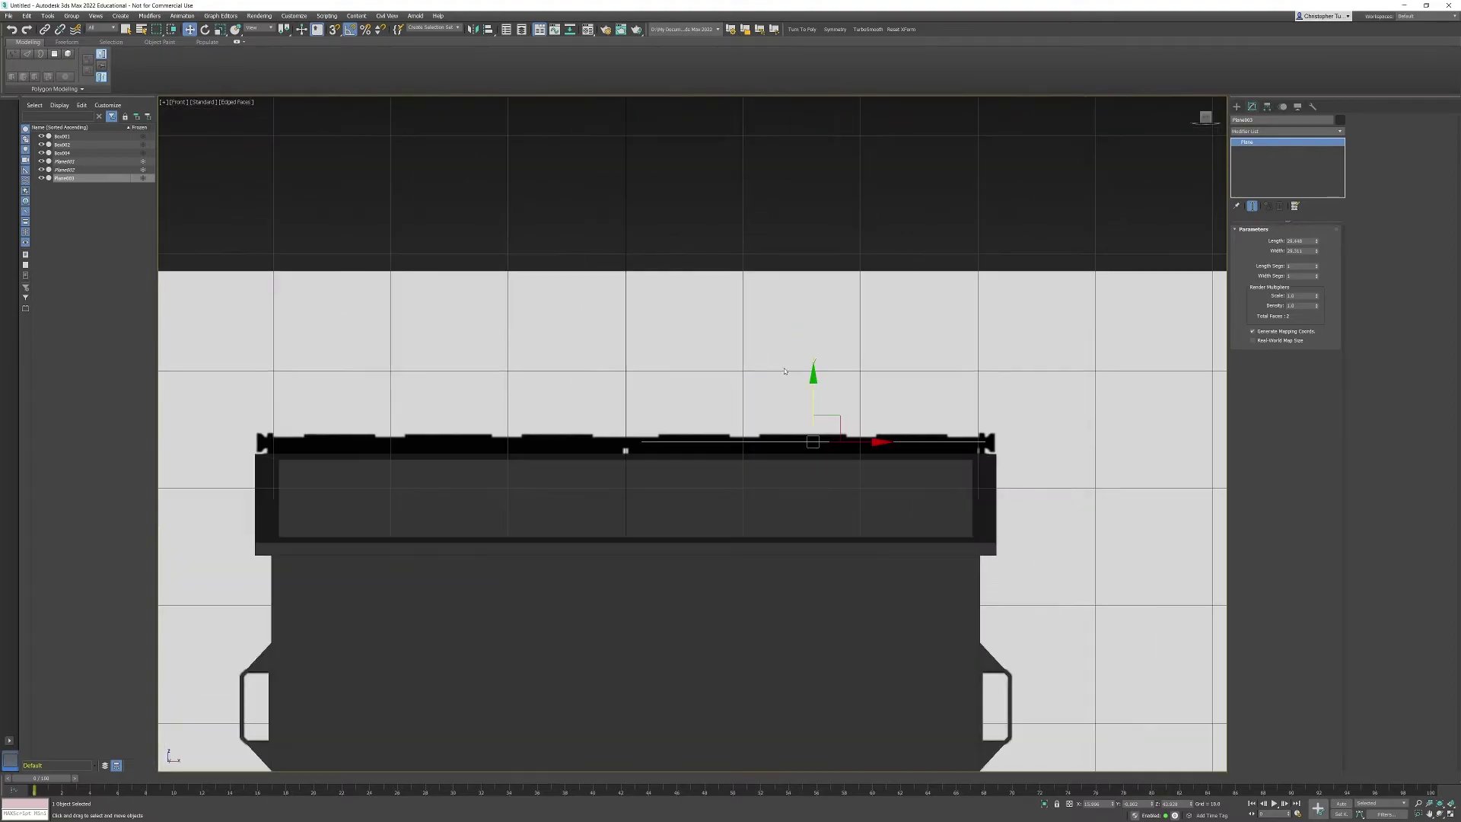
{"action": "scroll", "coordinate": [785, 372], "scroll_direction": "up", "scroll_amount": 4}
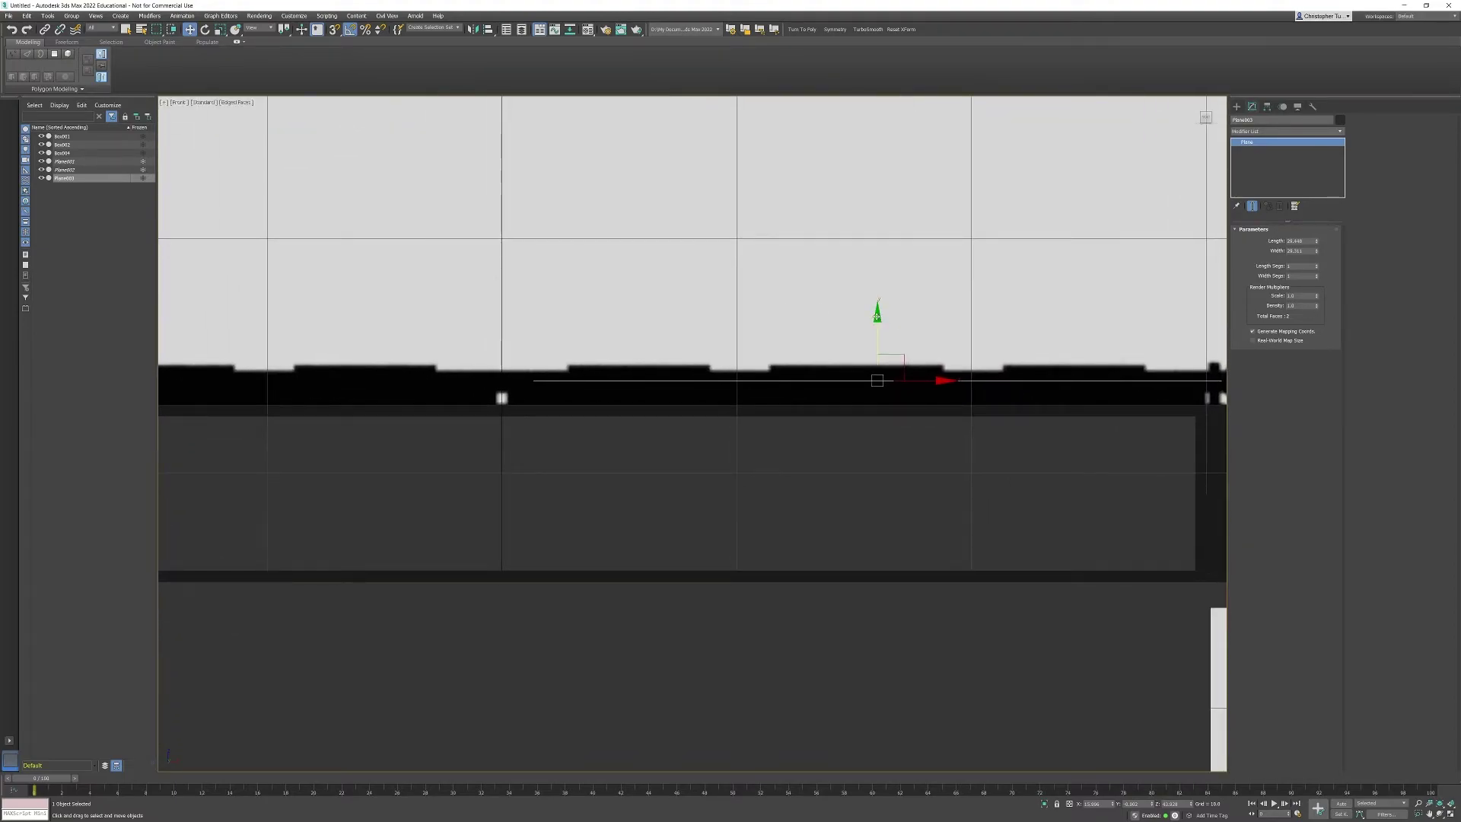
{"action": "middle_click_drag", "start_coordinate": [877, 314], "coordinate": [708, 305]}
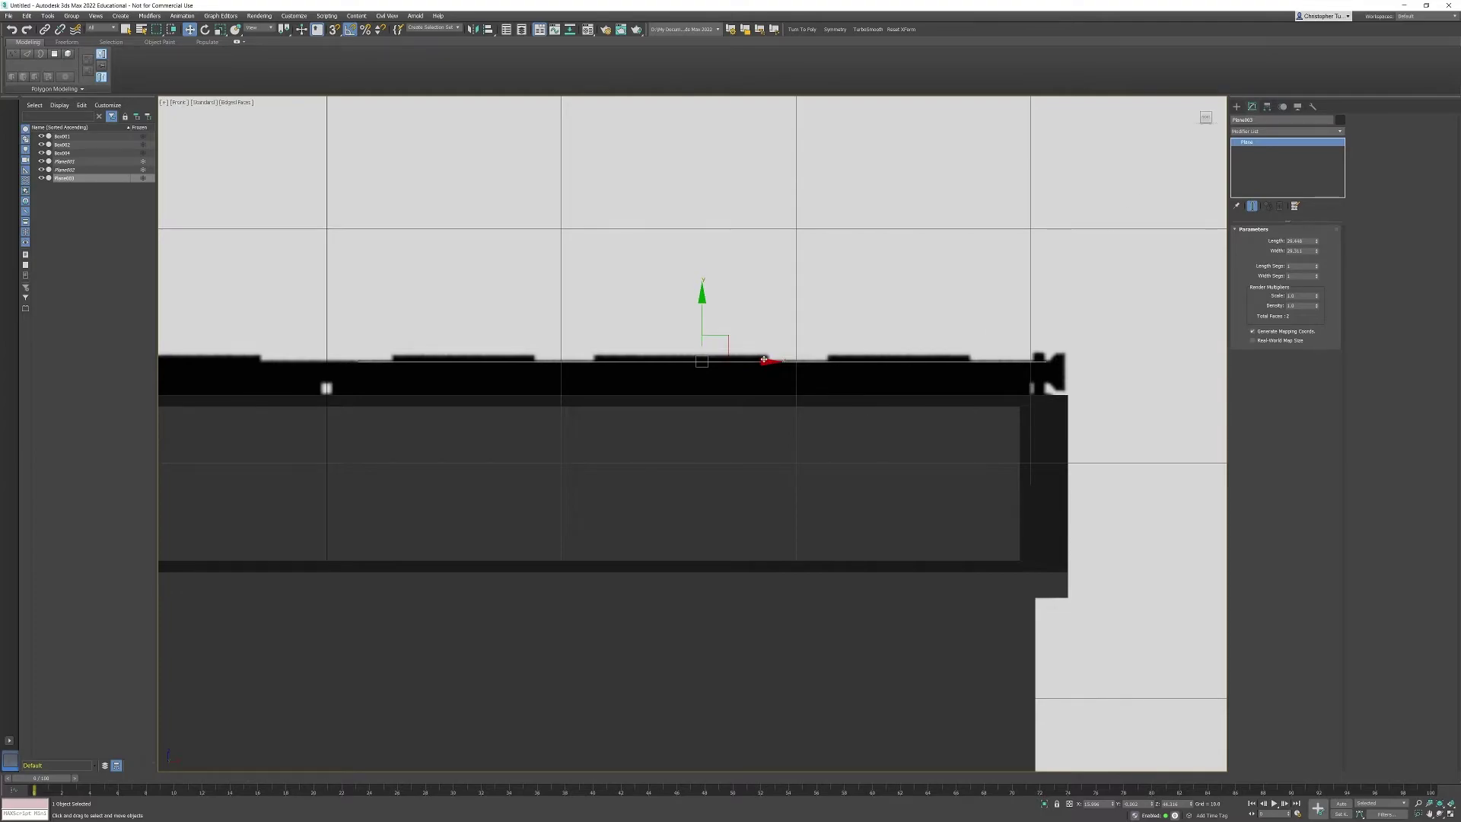
{"action": "left_click_drag", "start_coordinate": [762, 361], "coordinate": [745, 366]}
{"action": "scroll", "coordinate": [974, 426], "scroll_direction": "up", "scroll_amount": 4}
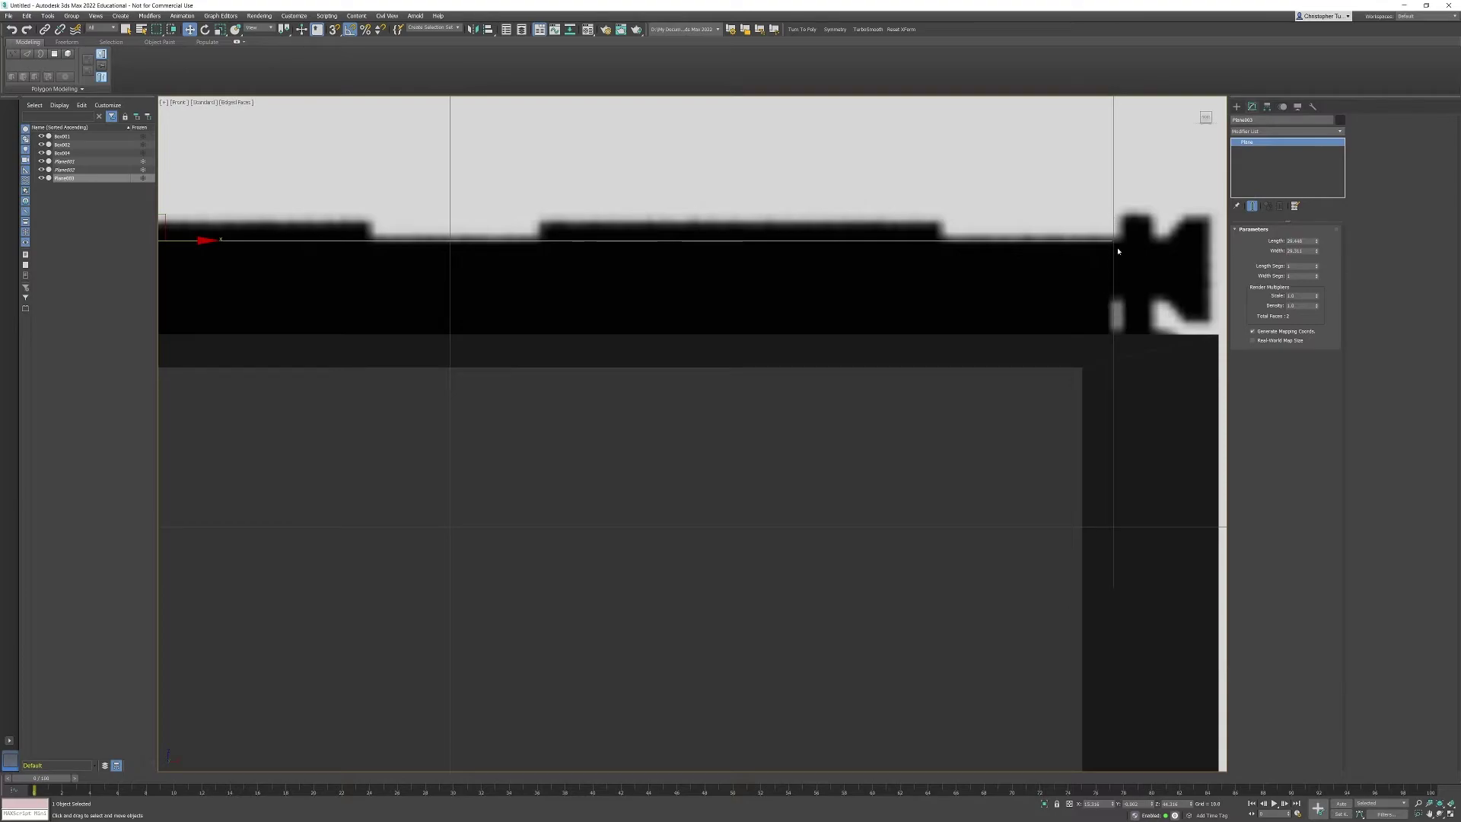
{"action": "middle_click_drag", "start_coordinate": [271, 349], "coordinate": [254, 479]}
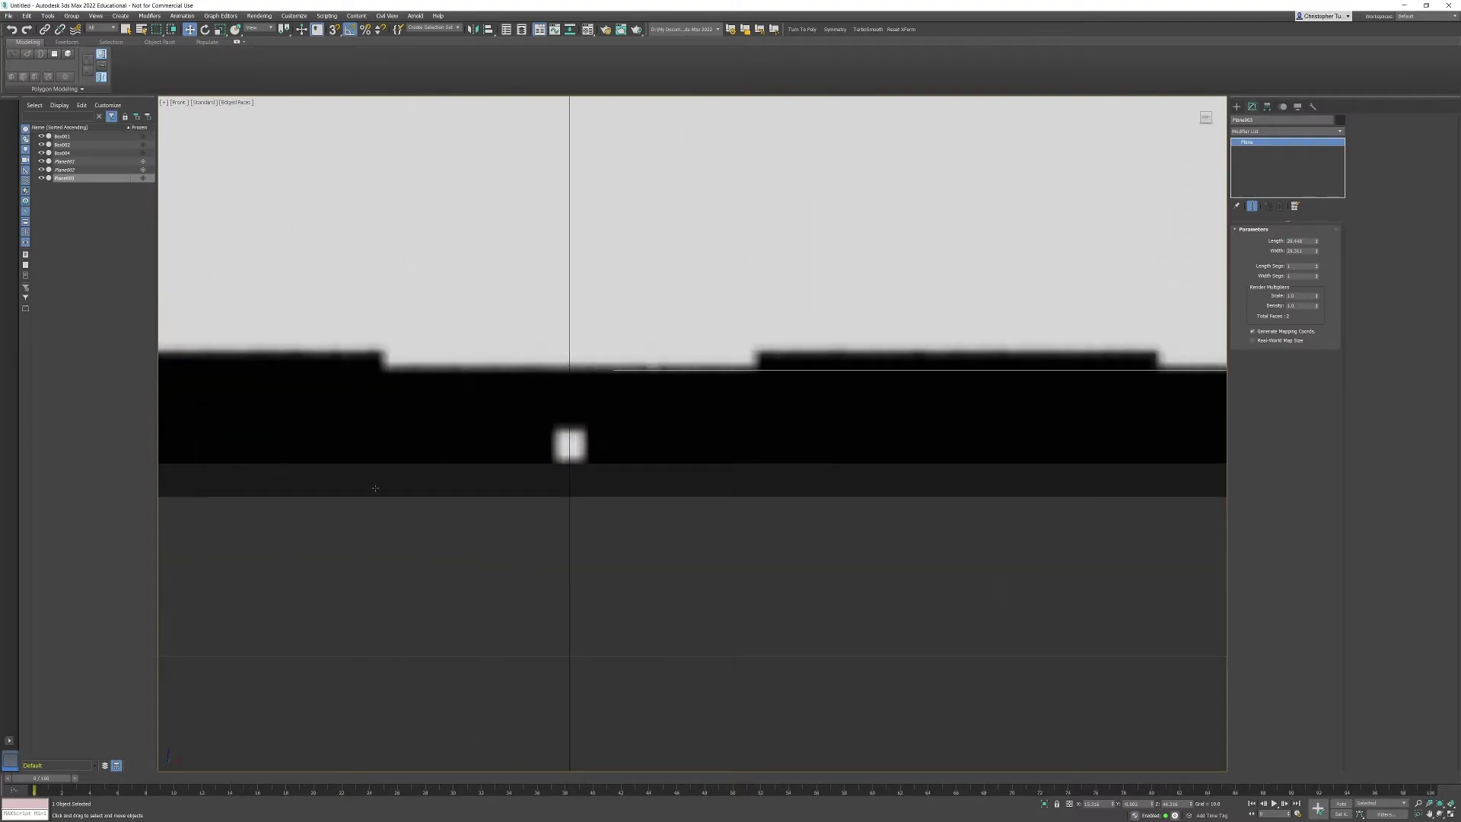
{"action": "scroll", "coordinate": [333, 434], "scroll_direction": "down", "scroll_amount": 4}
Convert the lid plane to Editable Poly and select the two vertices at its end near the dumpster's centre
{"action": "right_click", "coordinate": [483, 441]}
{"action": "mouse_move", "coordinate": [517, 543]}
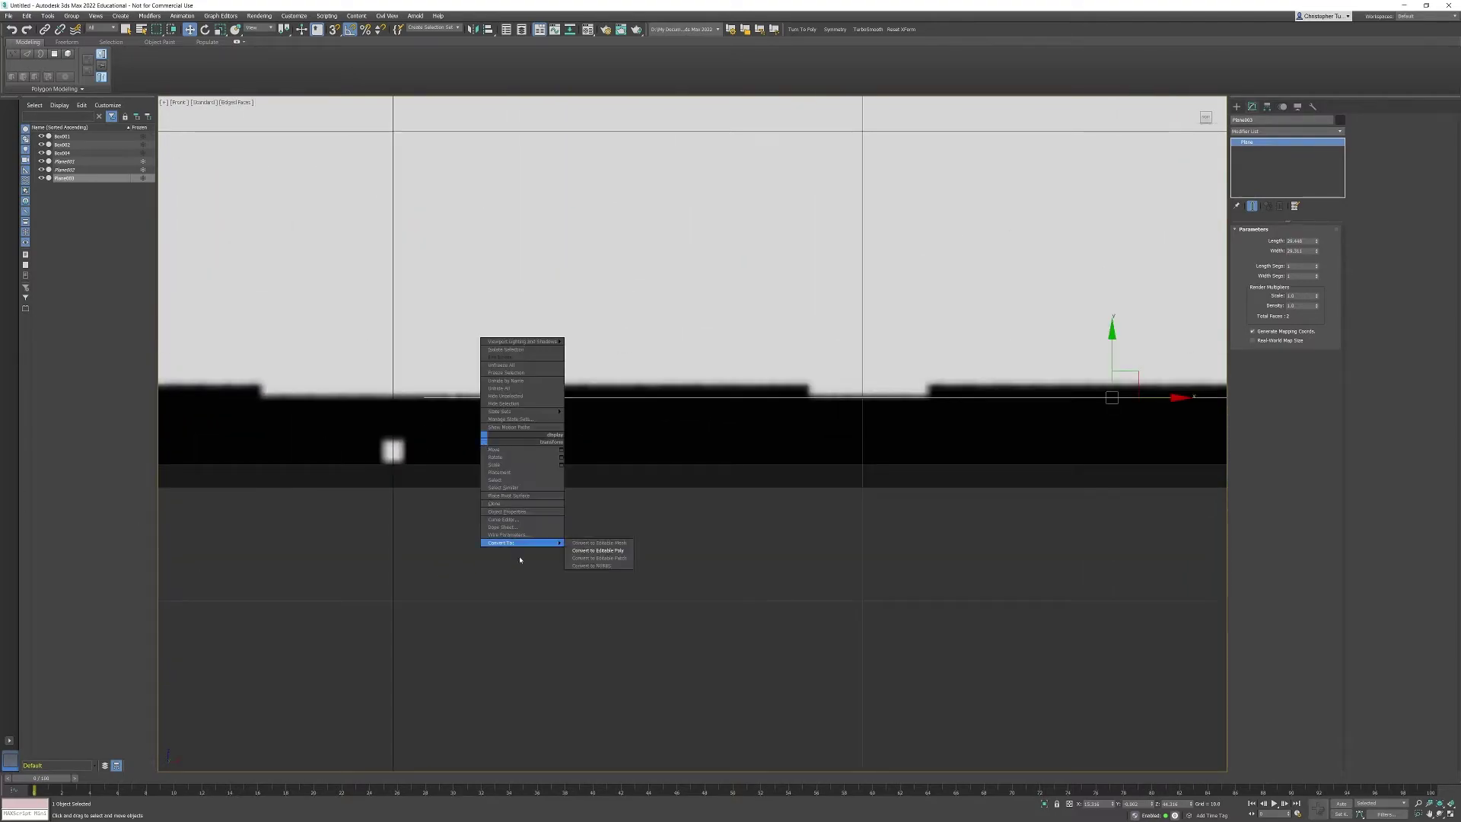
{"action": "left_click", "coordinate": [598, 550]}
{"action": "left_click", "coordinate": [1259, 242]}
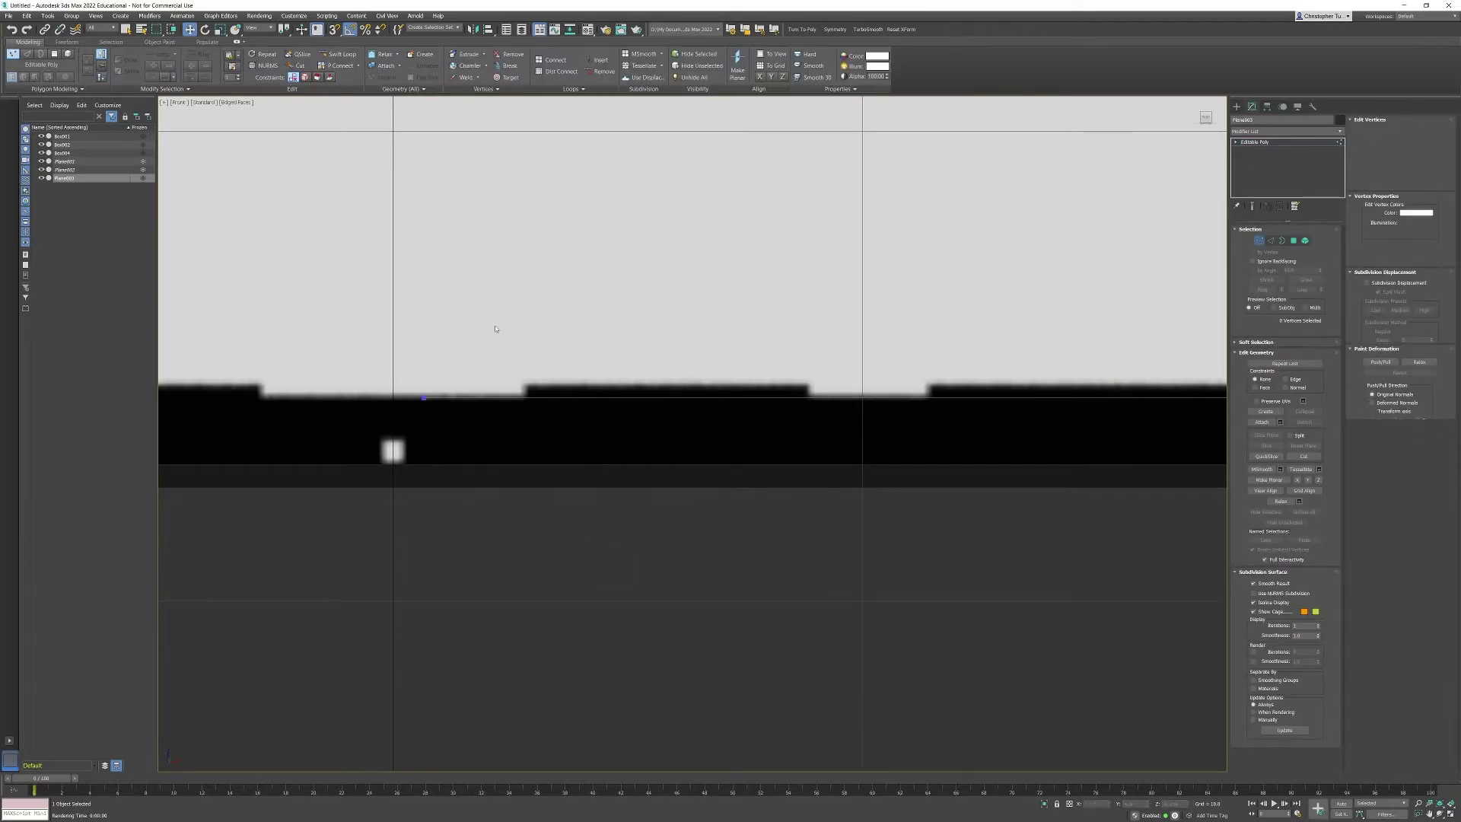
{"action": "left_click_drag", "start_coordinate": [380, 329], "coordinate": [474, 402]}
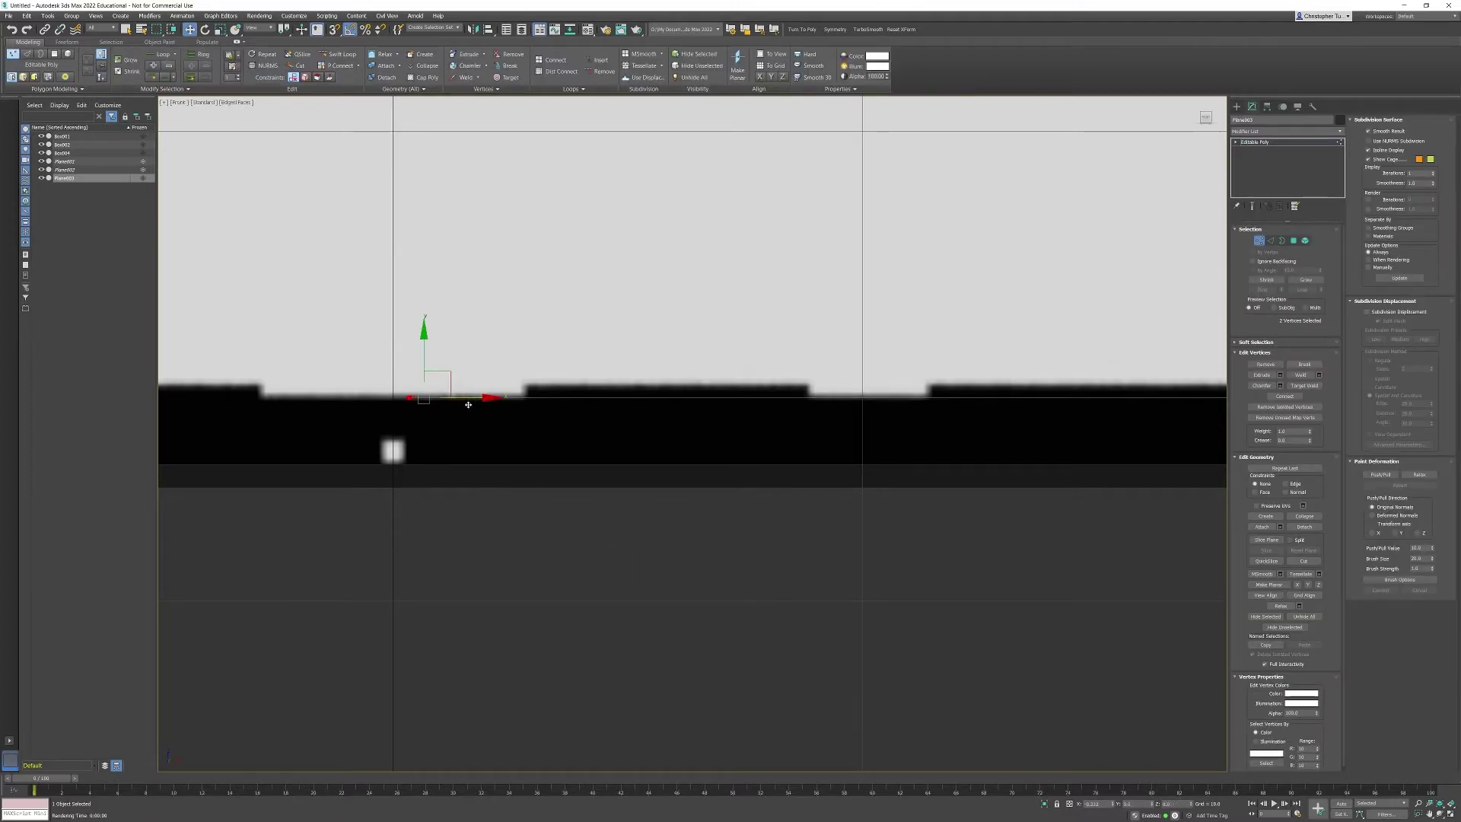
Lower the whole lid plane in the right view to the height of the reference lid's upper end, just below the top of the hinge
{"action": "scroll", "coordinate": [521, 437], "scroll_direction": "down", "scroll_amount": 3}
{"action": "key", "text": "v"}
{"action": "key", "text": "r"}
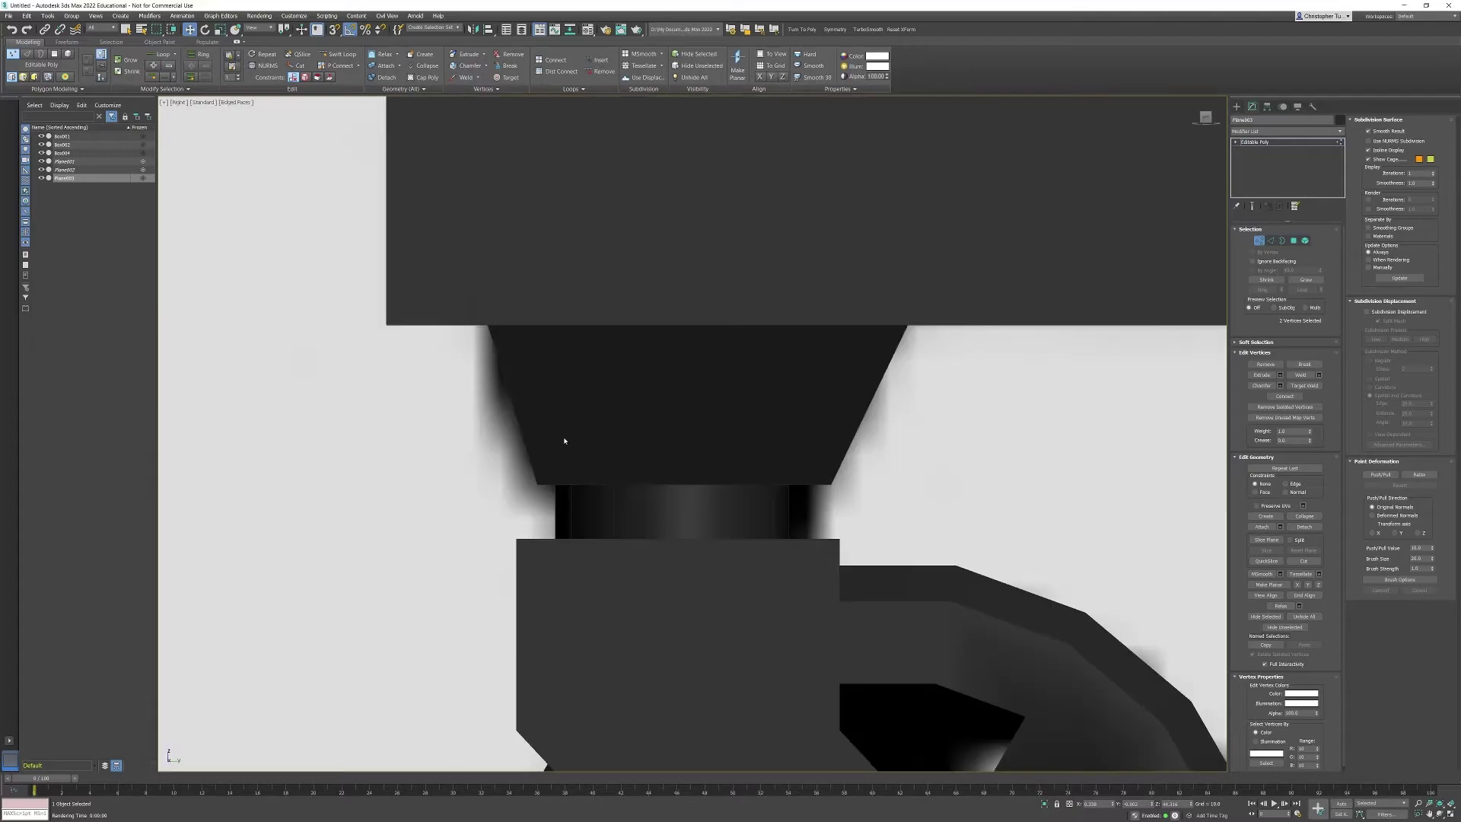
{"action": "scroll", "coordinate": [563, 440], "scroll_direction": "down", "scroll_amount": 3}
{"action": "middle_click_drag", "start_coordinate": [564, 440], "coordinate": [426, 685]}
{"action": "scroll", "coordinate": [473, 446], "scroll_direction": "down", "scroll_amount": 3}
{"action": "middle_click_drag", "start_coordinate": [614, 345], "coordinate": [608, 357]}
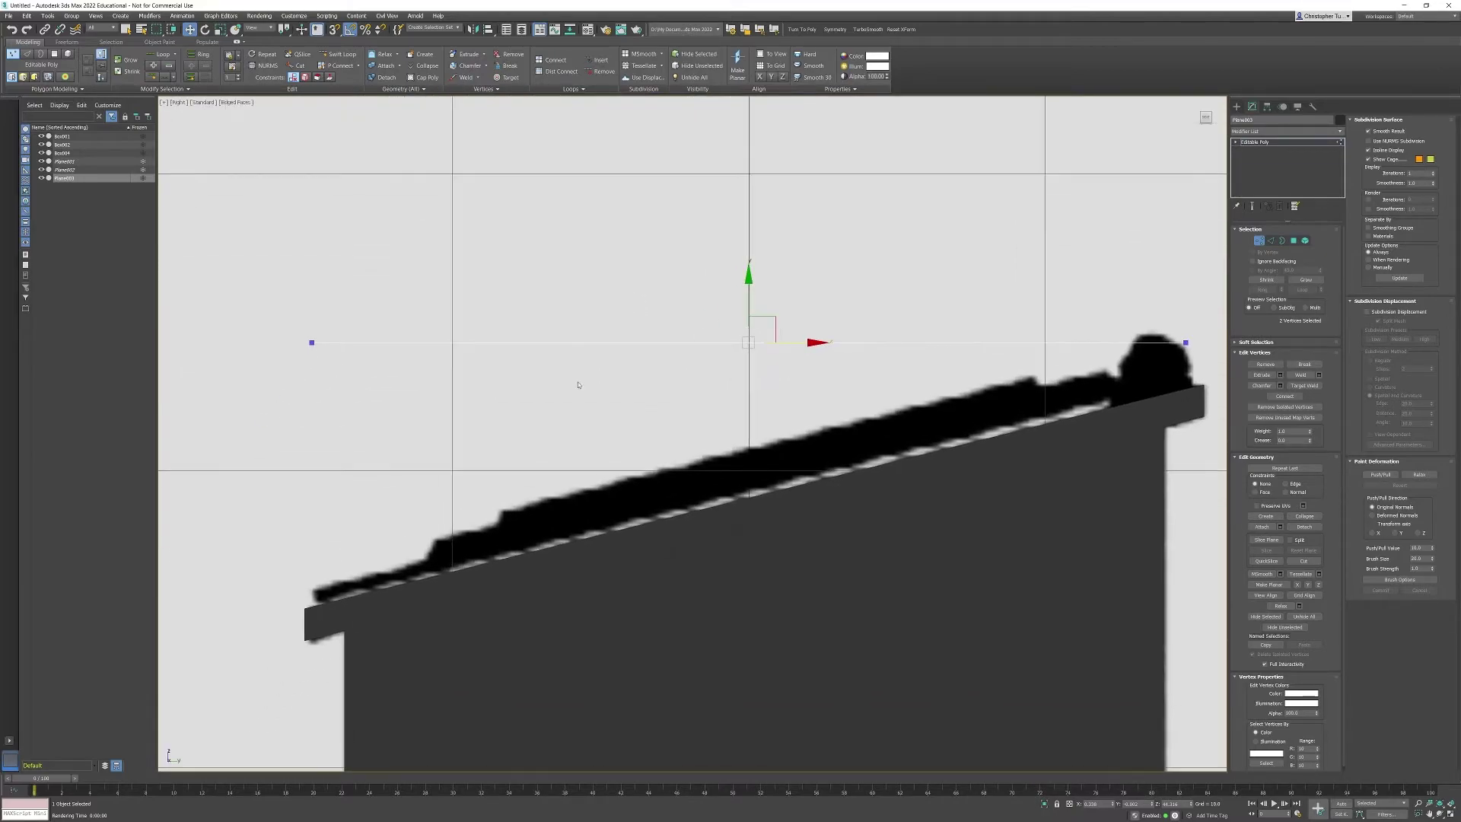
{"action": "key", "text": "F3"}
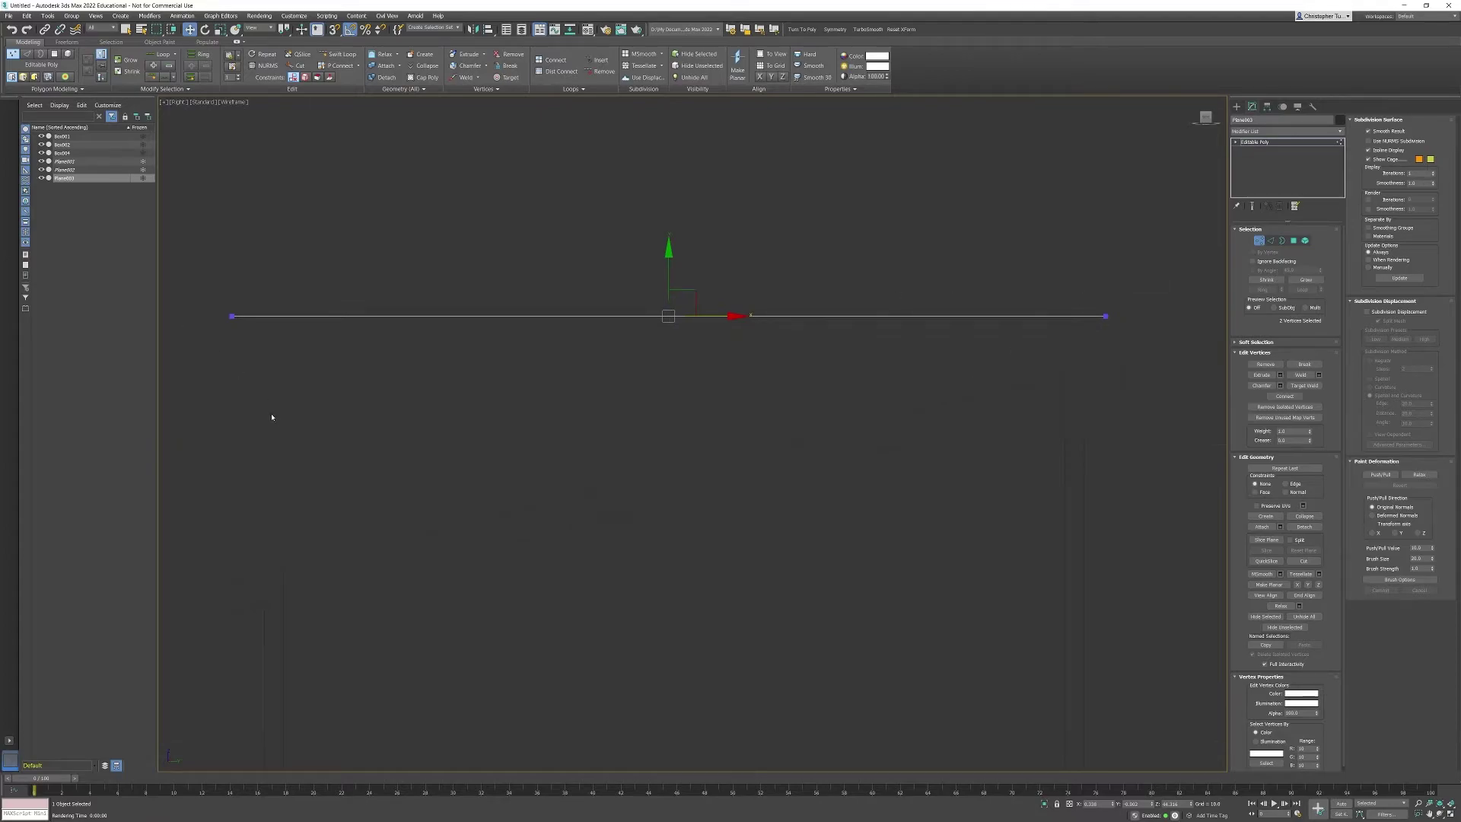
{"action": "key", "text": "F3"}
{"action": "middle_click_drag", "start_coordinate": [266, 420], "coordinate": [335, 404]}
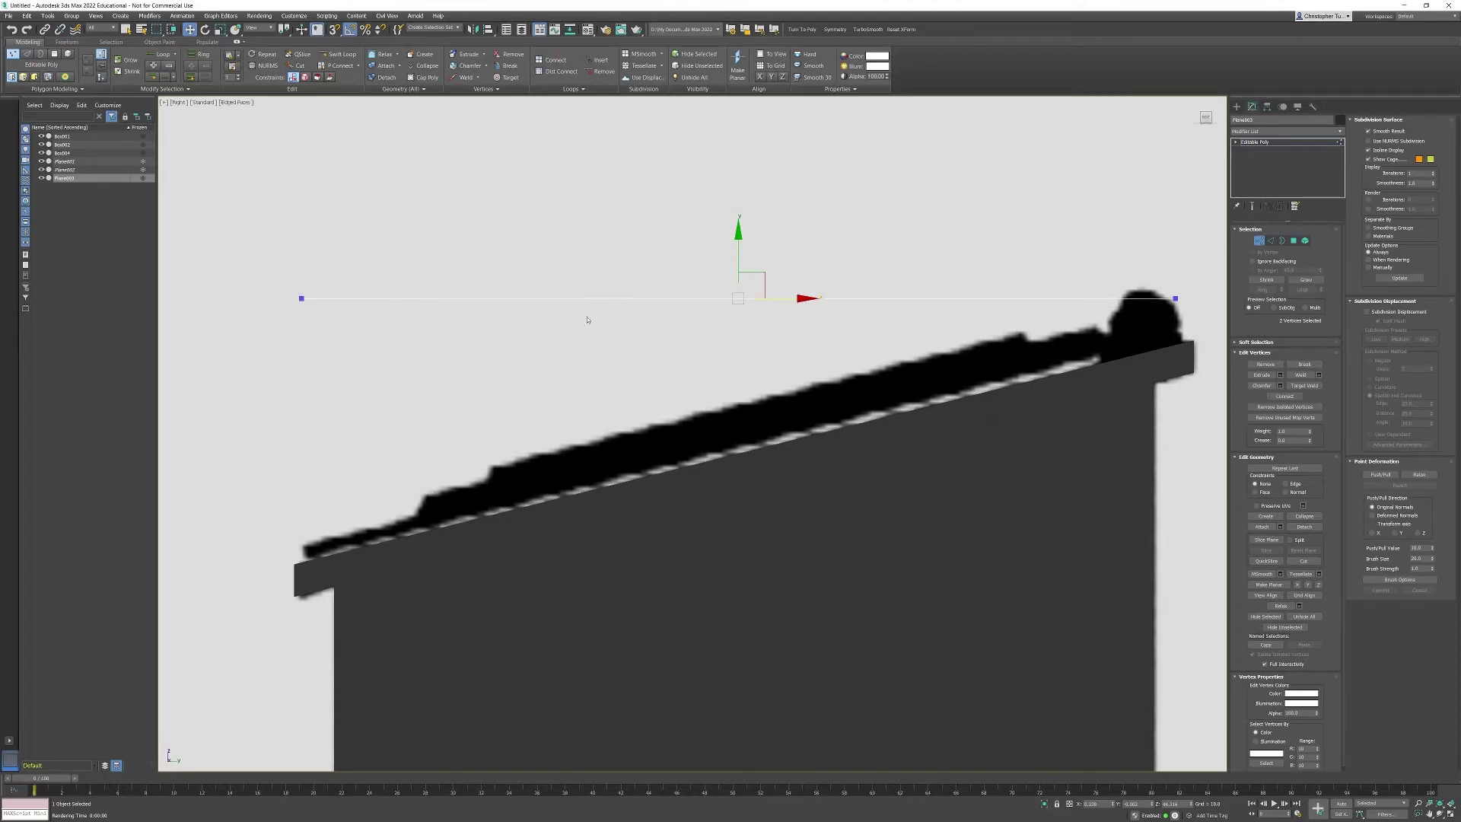
{"action": "left_click", "coordinate": [1259, 240]}
{"action": "left_click_drag", "start_coordinate": [739, 234], "coordinate": [739, 269]}
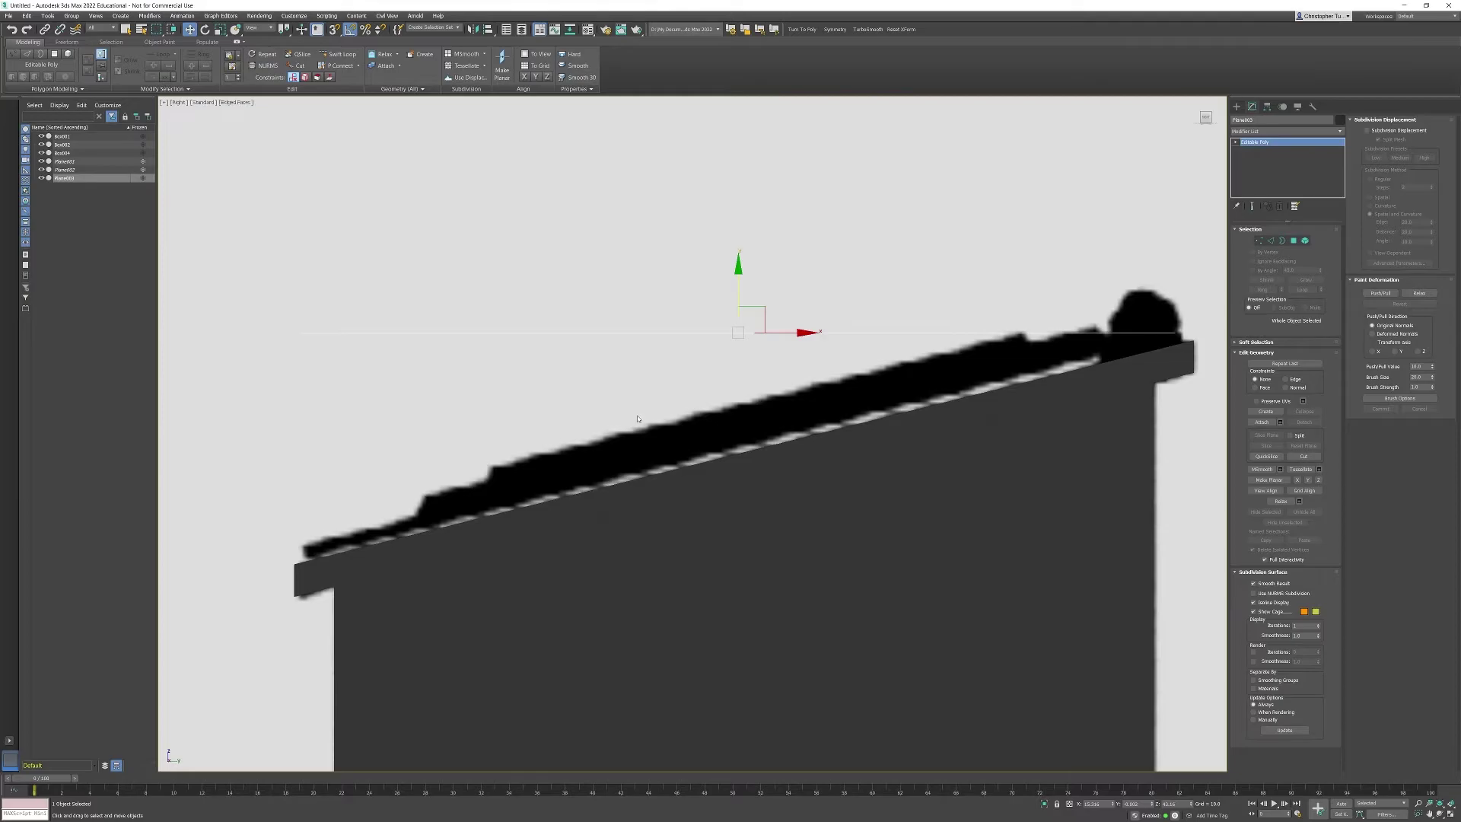
Connect the lid plane's front and rear edges with three evenly spaced segments
{"action": "key", "text": "f"}
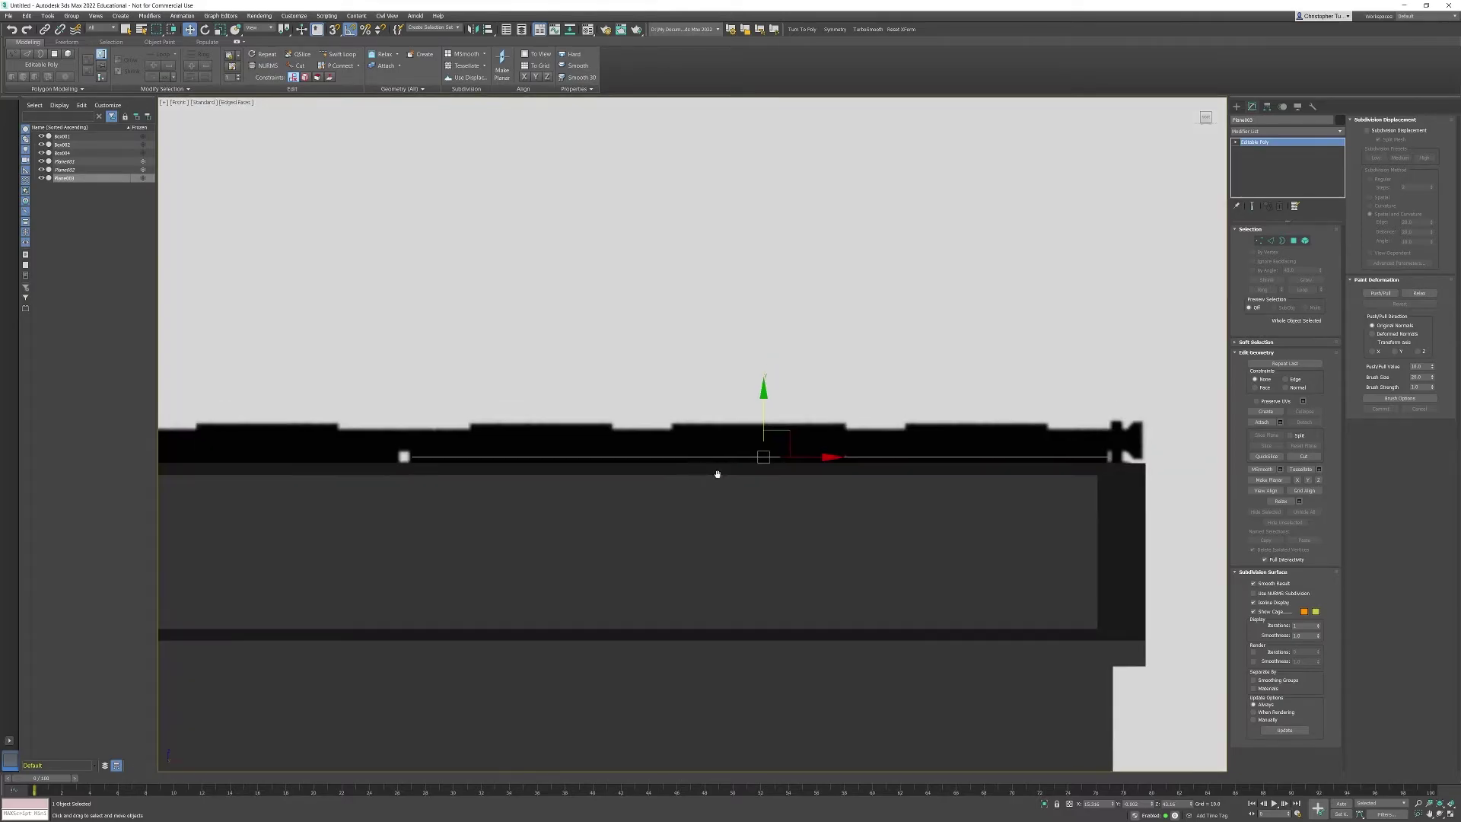
{"action": "key", "text": "shift+f"}
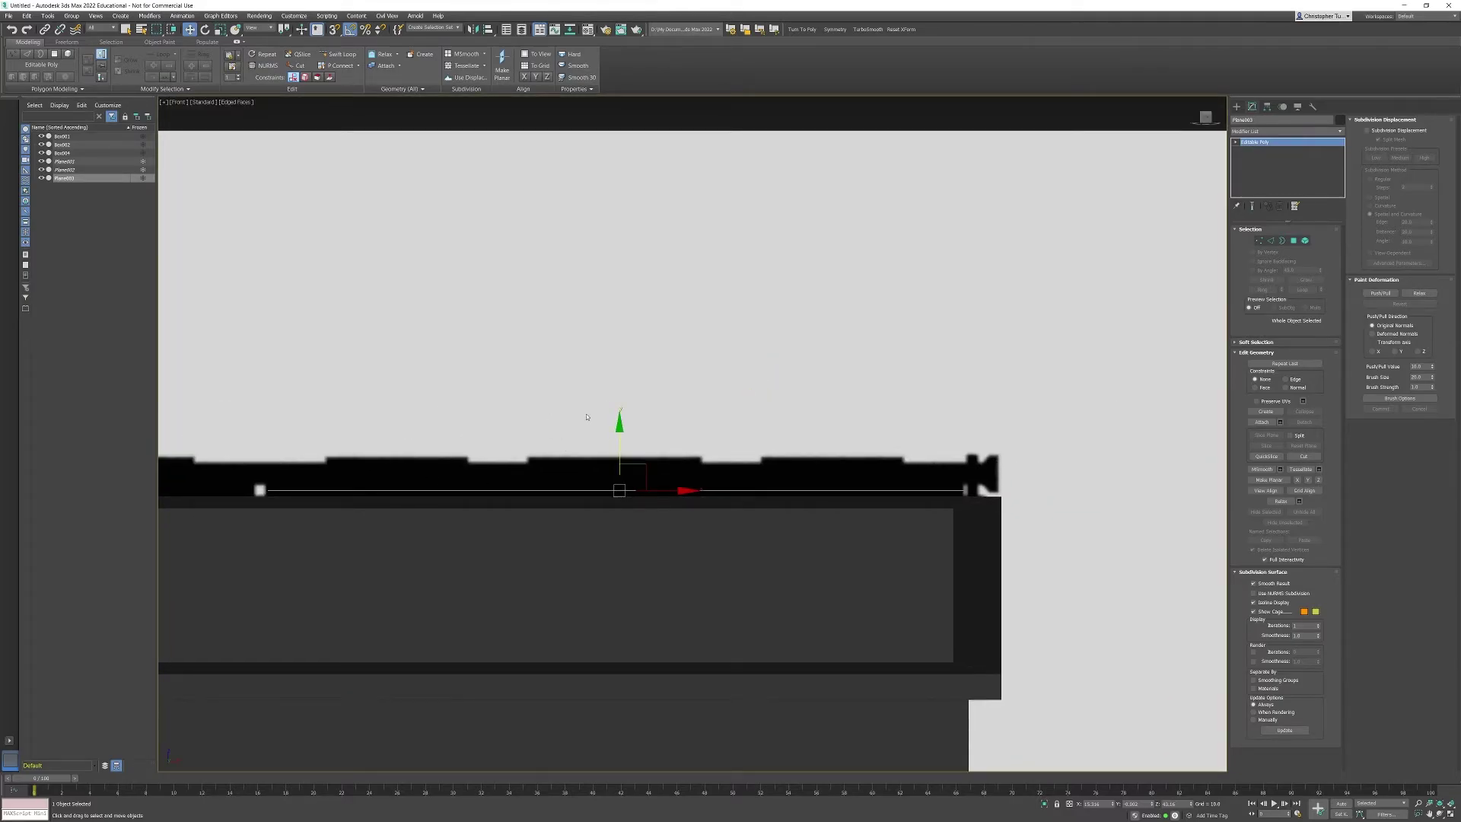
{"action": "left_click", "coordinate": [1270, 240]}
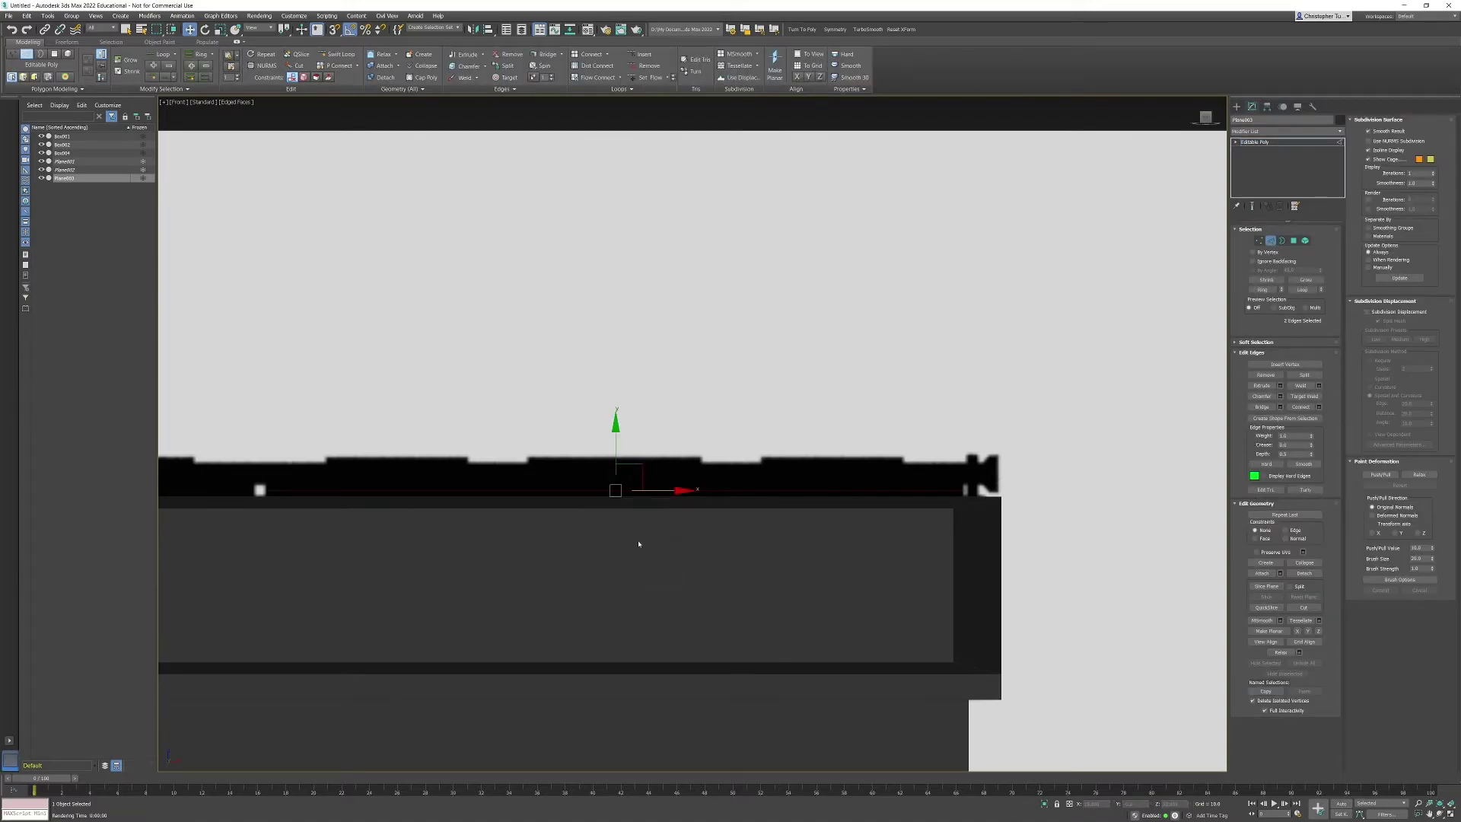
{"action": "key", "text": "p"}
{"action": "middle_click_drag", "start_coordinate": [728, 469], "coordinate": [754, 507], "text": "alt"}
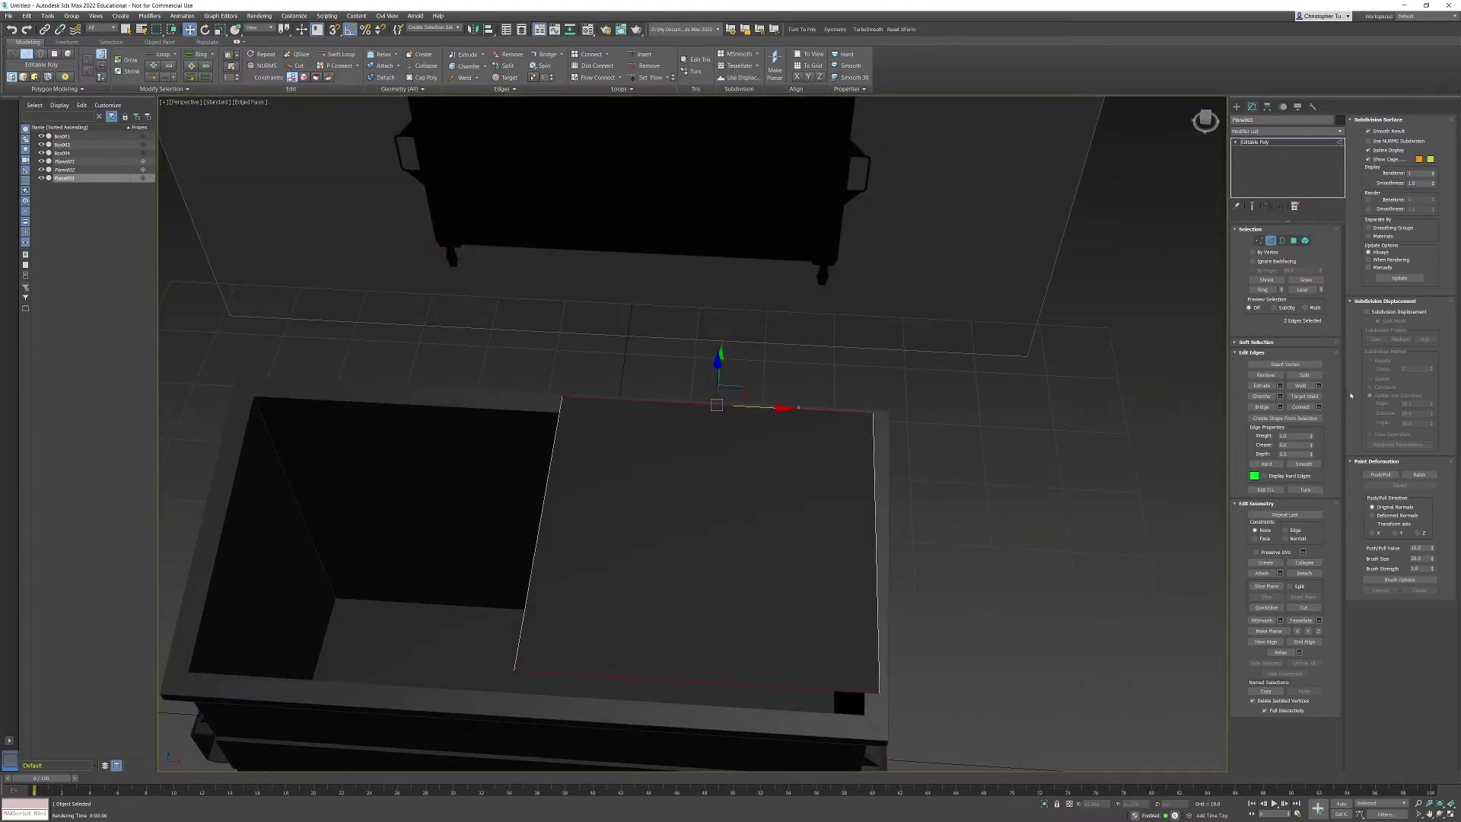
{"action": "left_click", "coordinate": [1301, 407]}
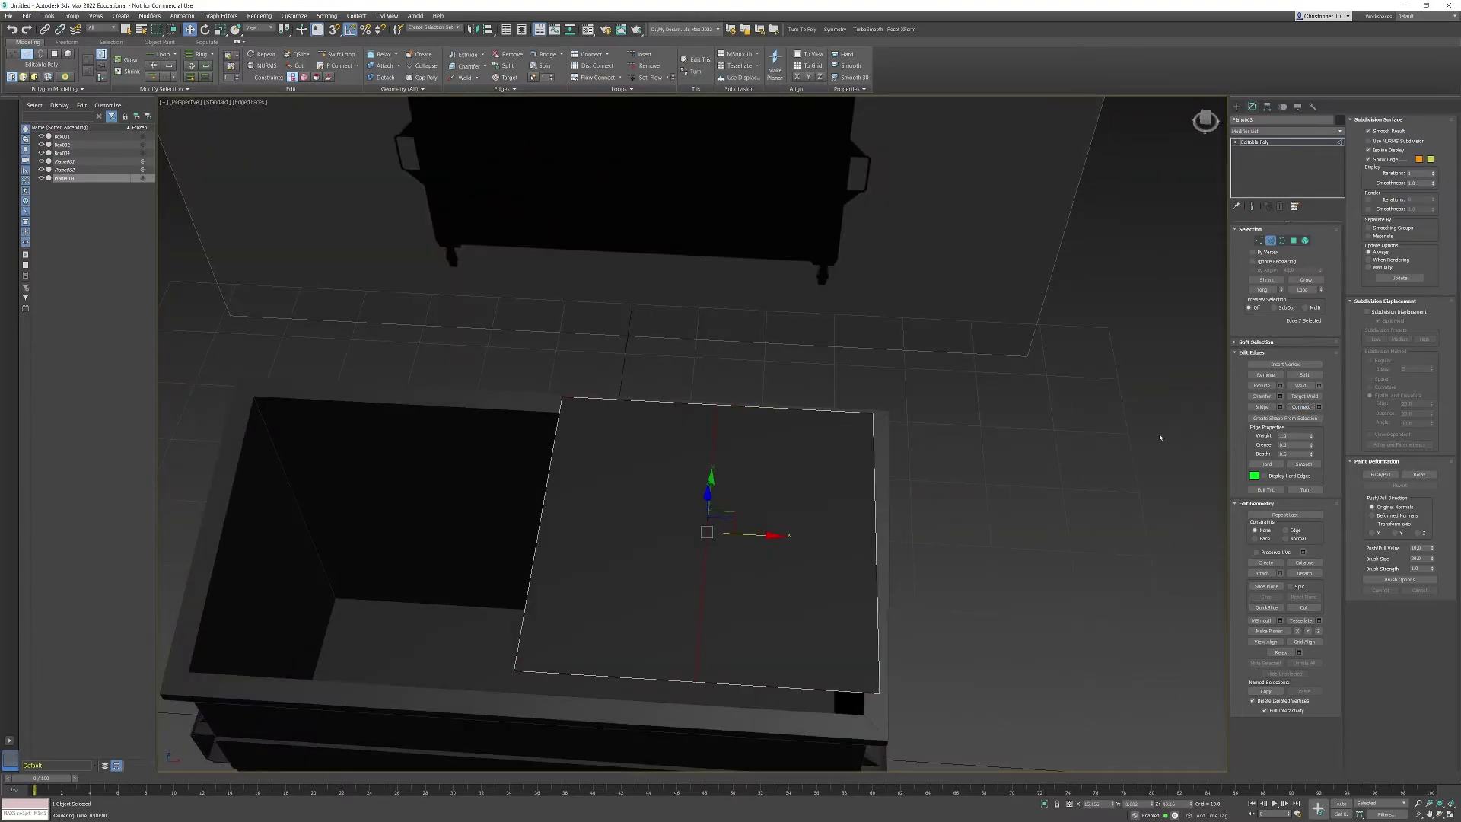
{"action": "key", "text": "ctrl+z"}
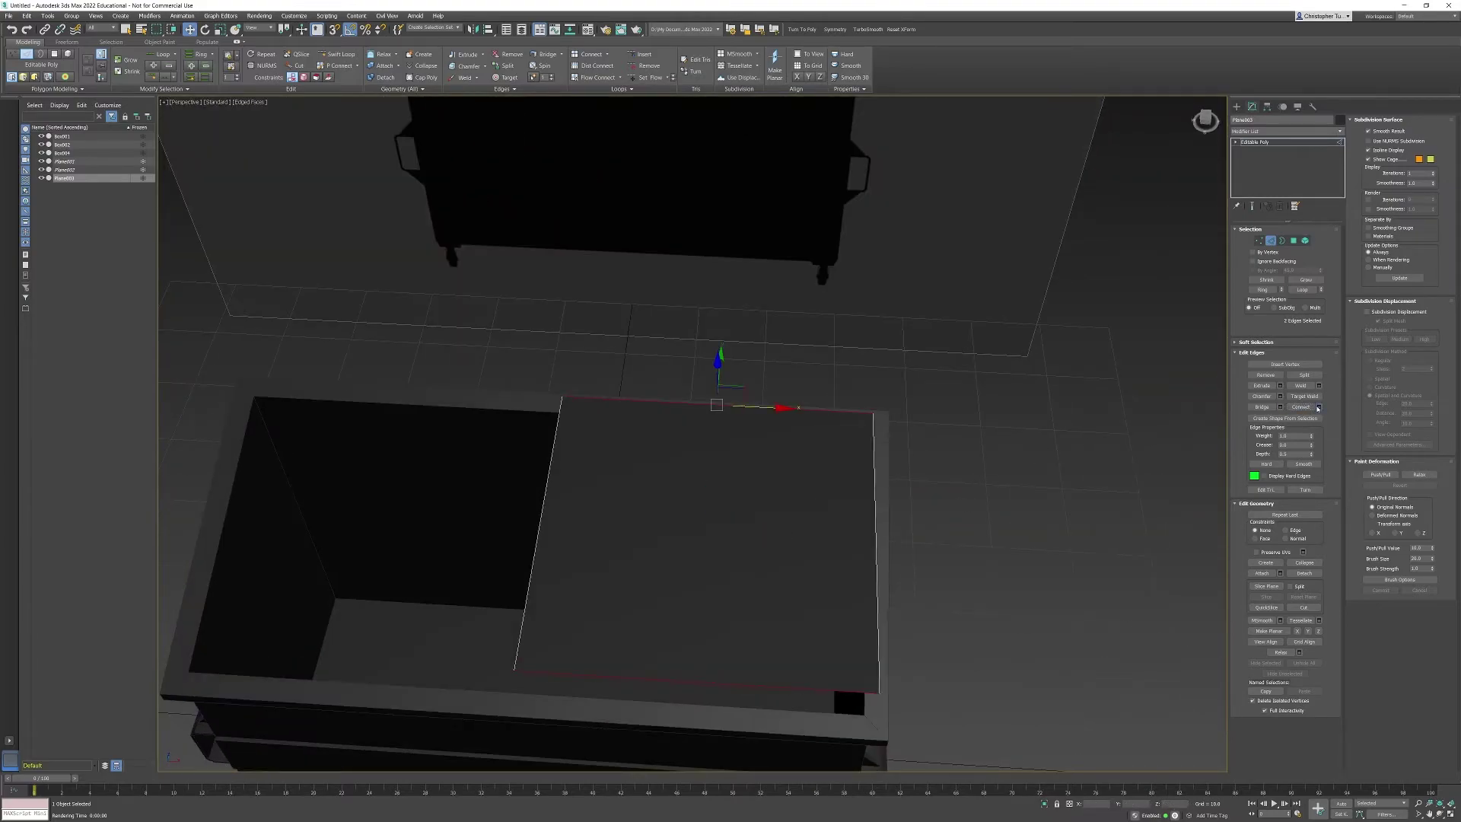
{"action": "left_click", "coordinate": [1319, 407]}
{"action": "left_click", "coordinate": [698, 438]}
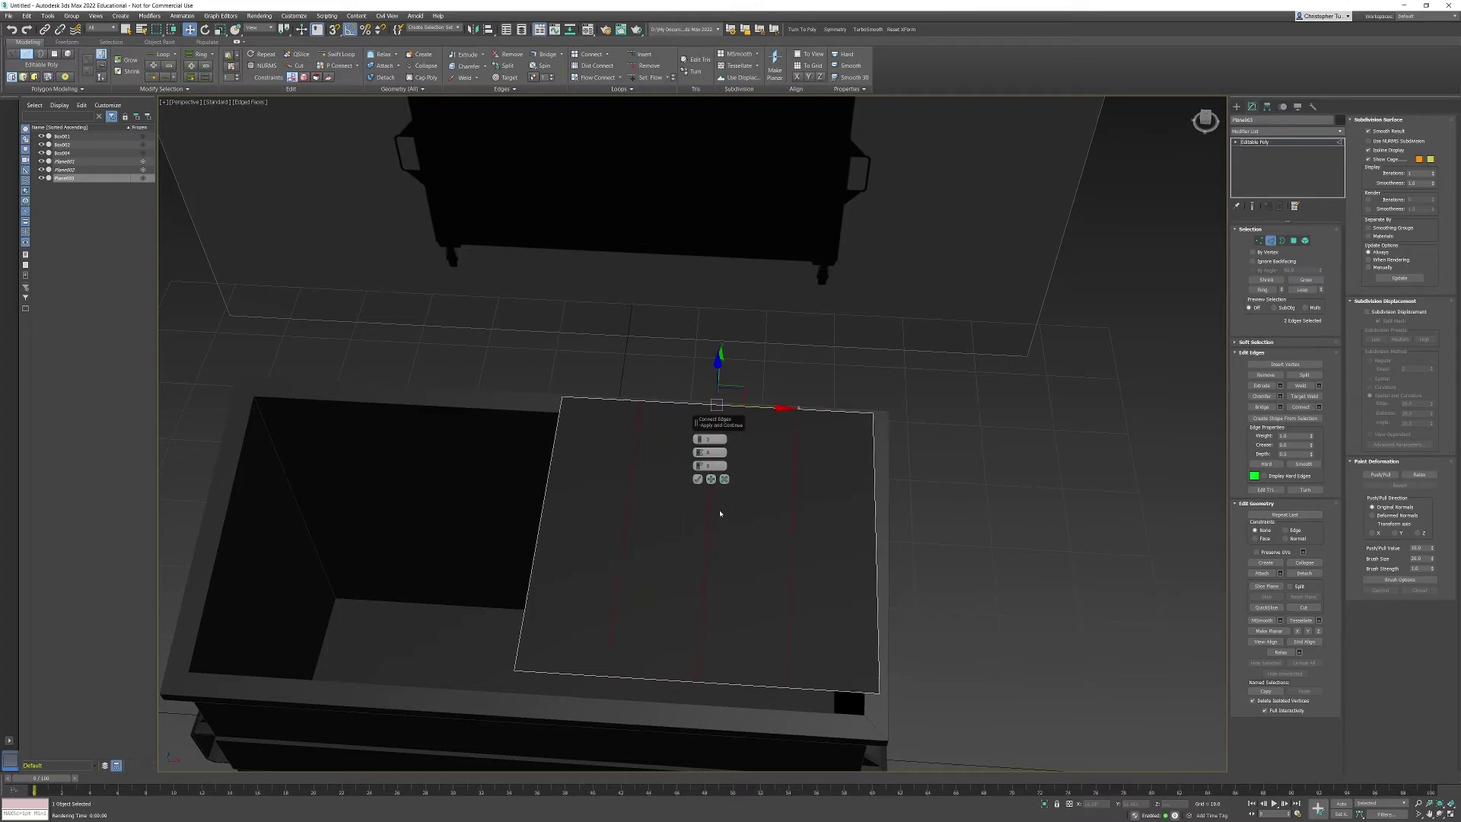
{"action": "left_click", "coordinate": [698, 479]}
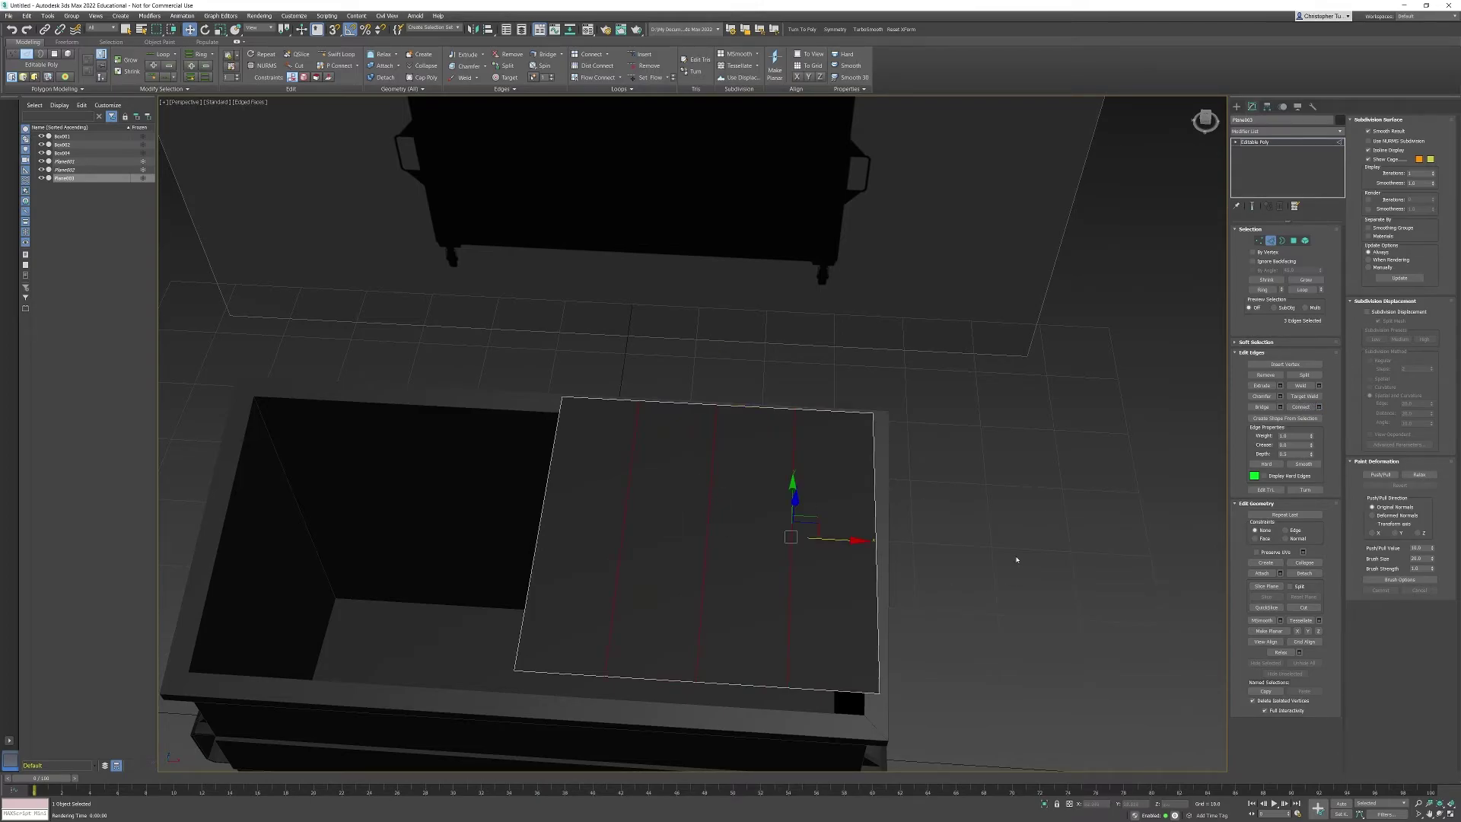
Shift the outer two of the three new vertex columns sideways in the front view to centre them on the reference lid's raised ribs
{"action": "key", "text": "f"}
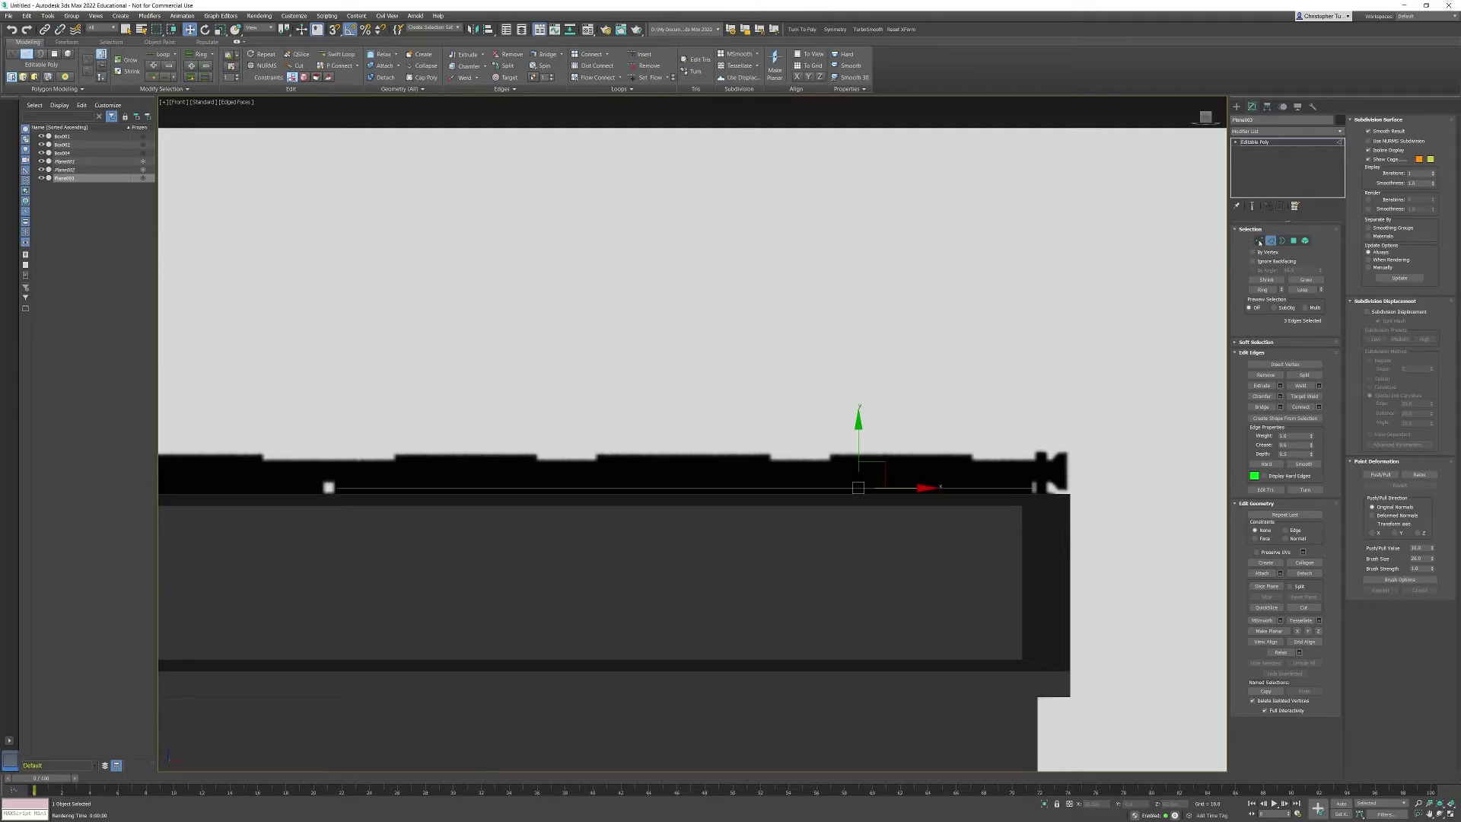
{"action": "left_click", "coordinate": [1259, 241]}
{"action": "scroll", "coordinate": [545, 541], "scroll_direction": "up", "scroll_amount": 3}
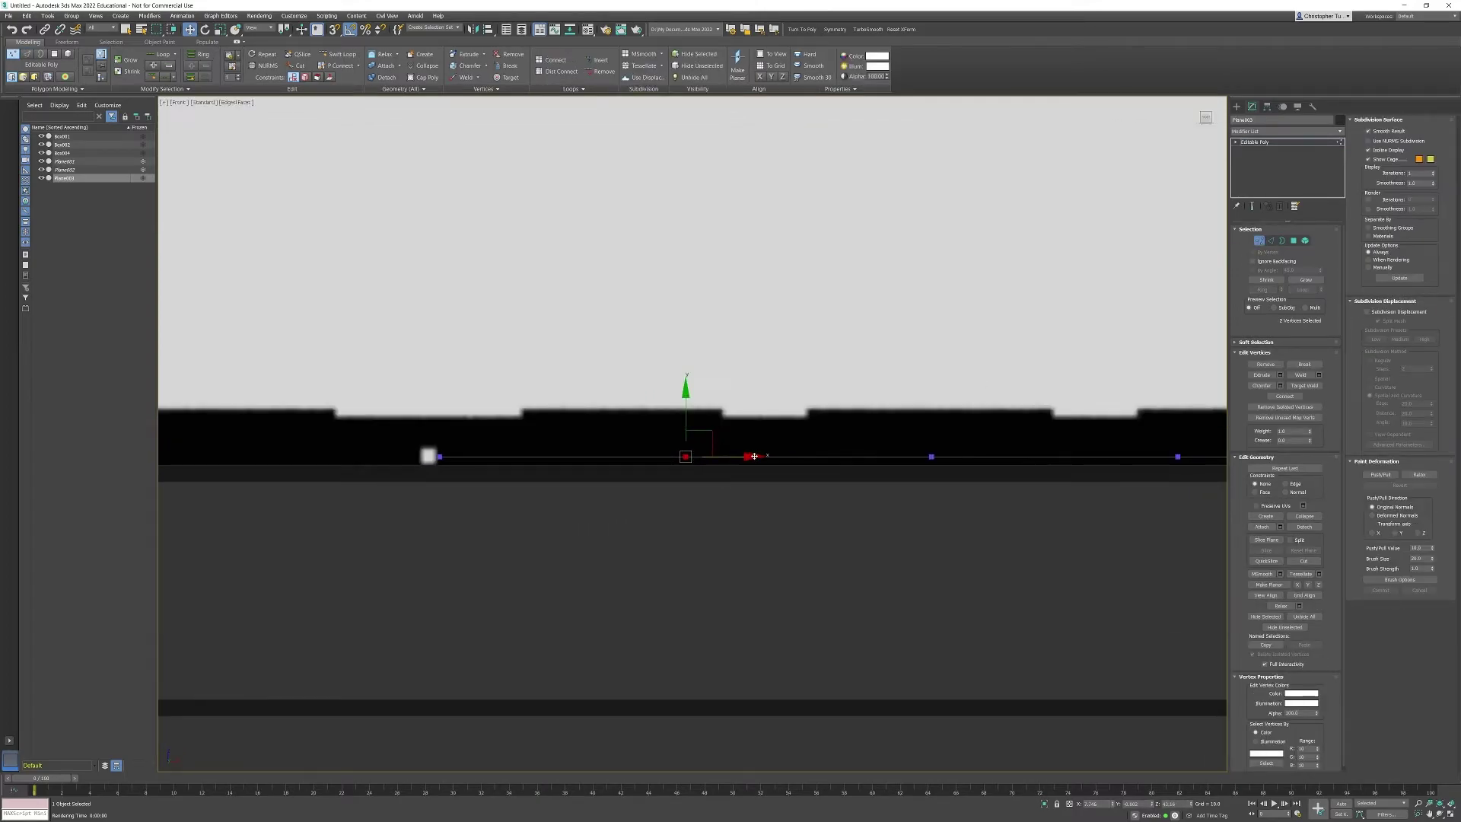
{"action": "mouse_move", "coordinate": [712, 456]}
{"action": "left_mouse_down"}
{"action": "mouse_move", "coordinate": [660, 441]}
{"action": "mouse_move", "coordinate": [684, 457]}
{"action": "left_mouse_up"}
{"action": "middle_click_drag", "start_coordinate": [778, 457], "coordinate": [568, 450]}
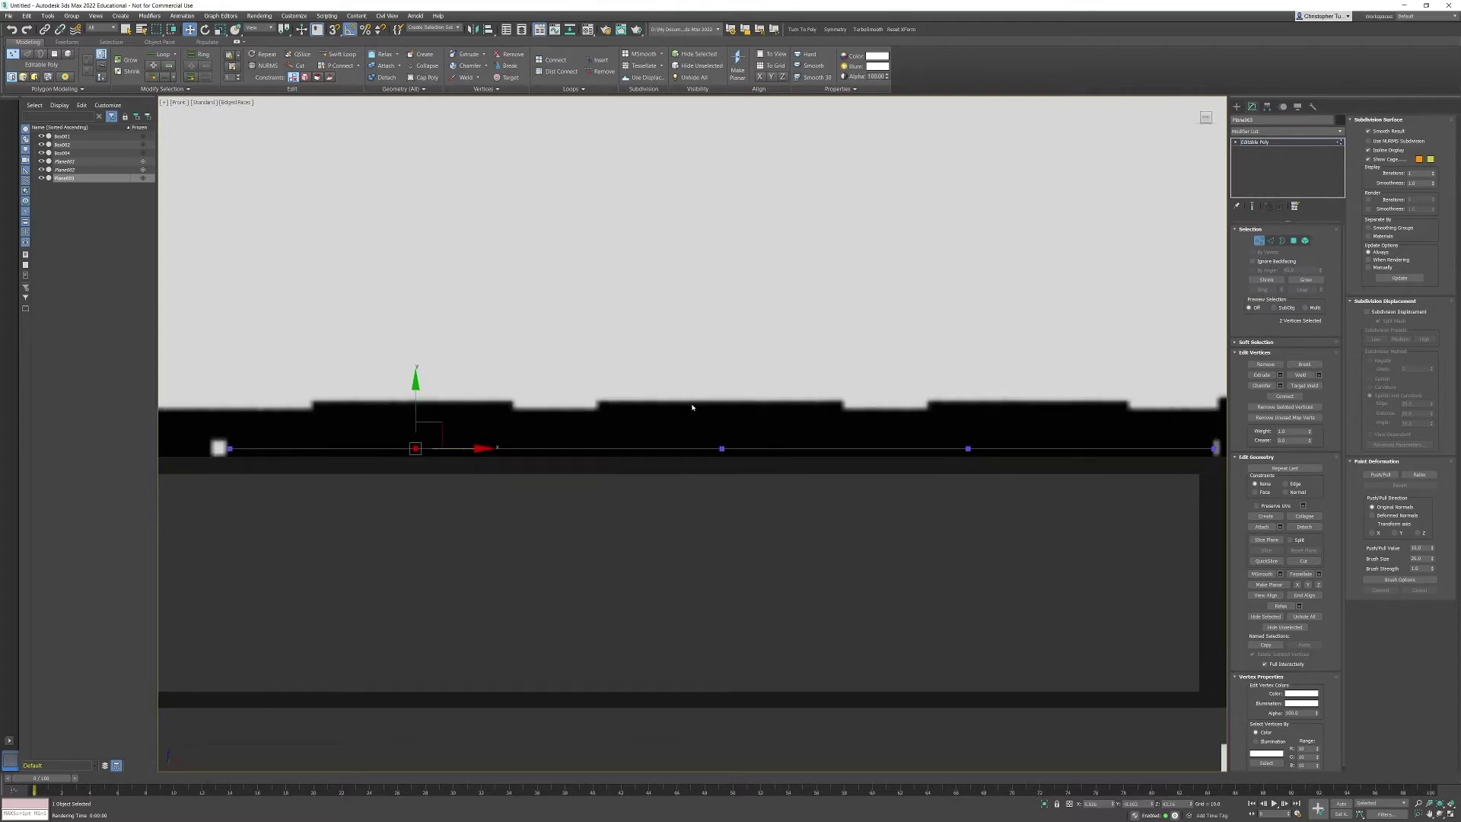
{"action": "left_click_drag", "start_coordinate": [691, 408], "coordinate": [854, 528]}
{"action": "middle_click_drag", "start_coordinate": [853, 528], "coordinate": [653, 518]}
{"action": "left_click_drag", "start_coordinate": [749, 423], "coordinate": [900, 444]}
Chamfer the three connecting edges on the lid plane to split each into a pair of parallel edges
{"action": "key", "text": "2"}
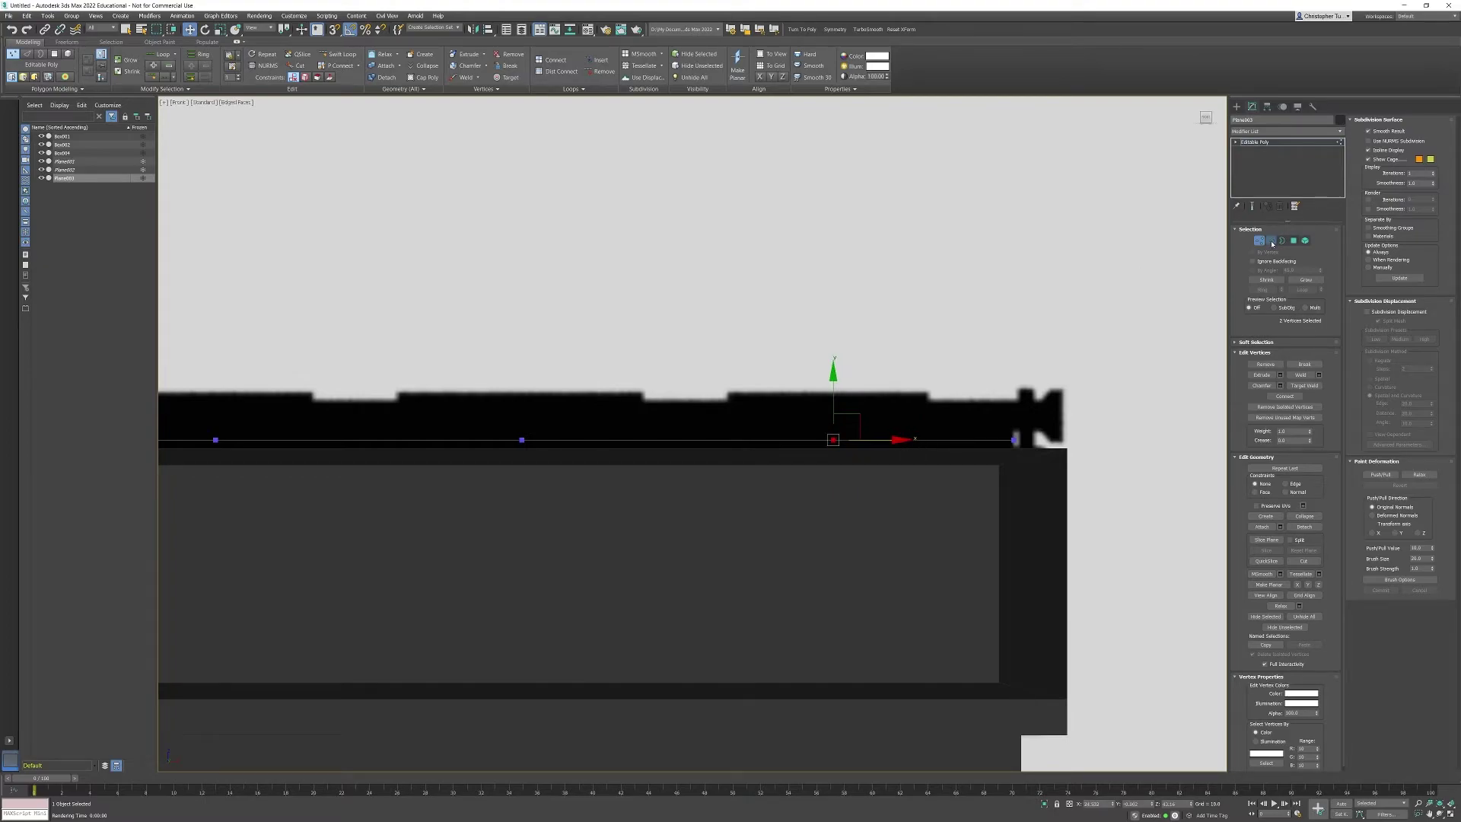
{"action": "key", "text": "p"}
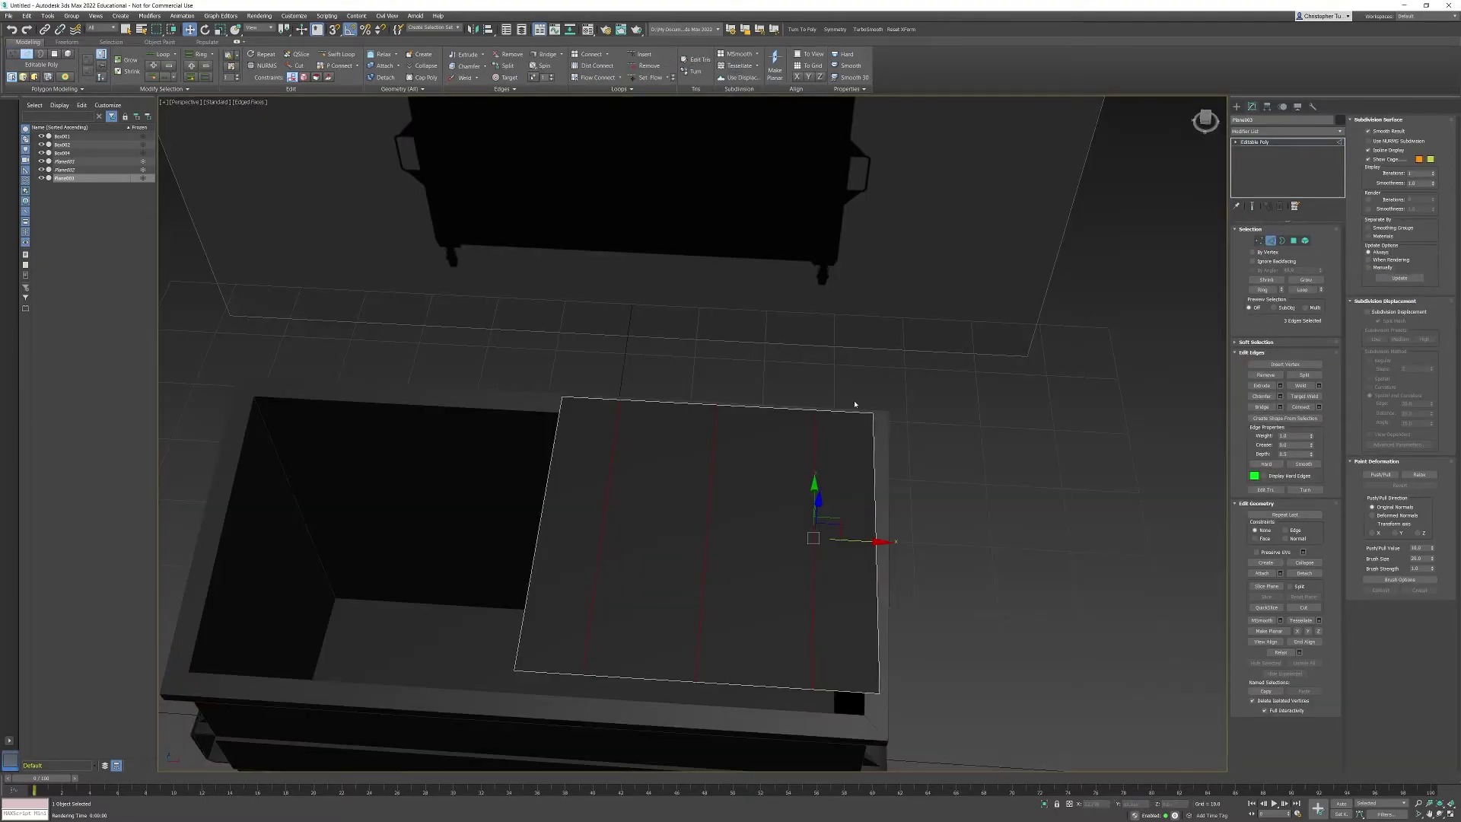
{"action": "middle_click_drag", "start_coordinate": [855, 404], "coordinate": [842, 396]}
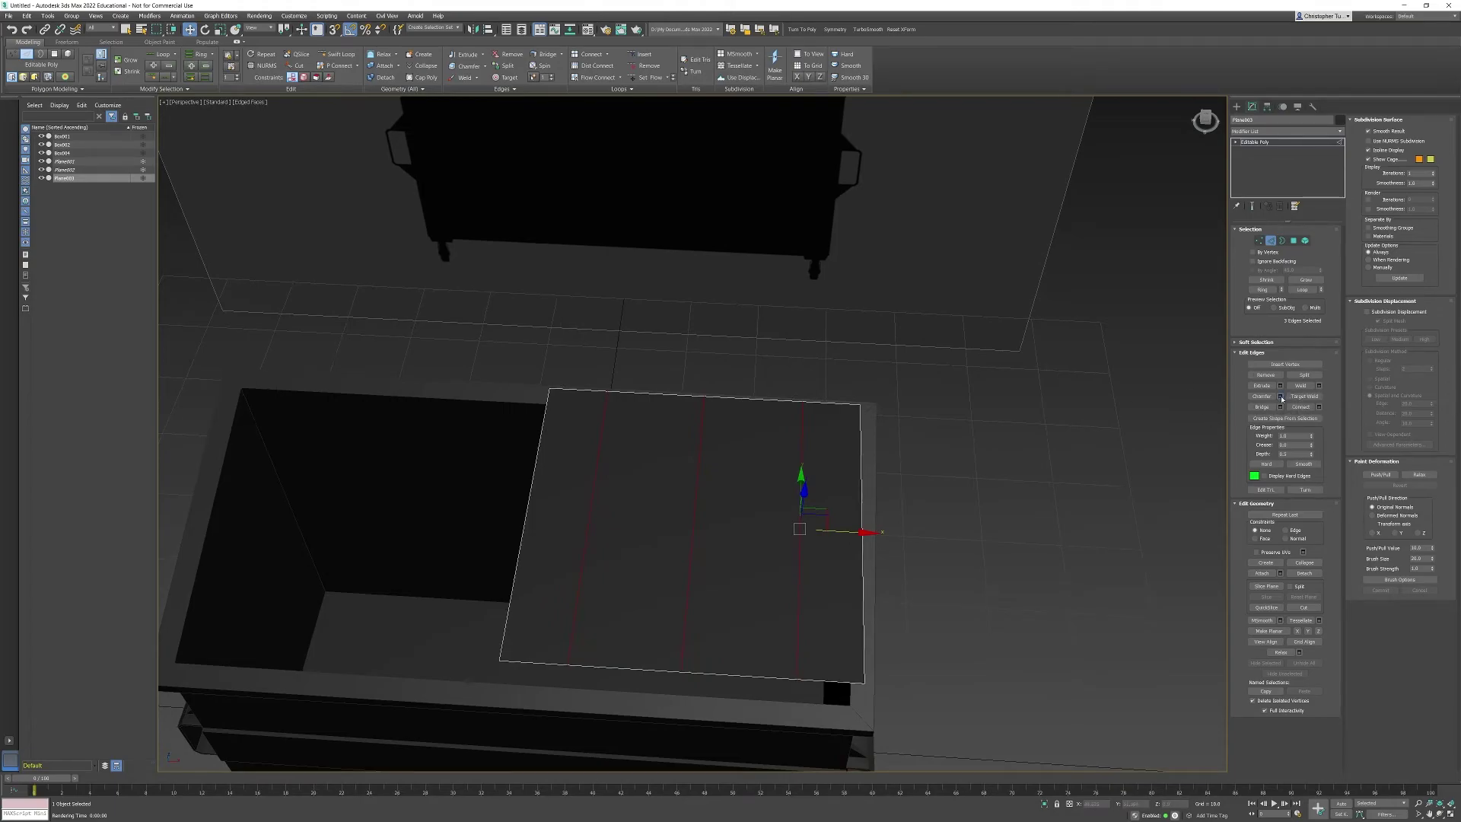
{"action": "left_click", "coordinate": [1281, 396]}
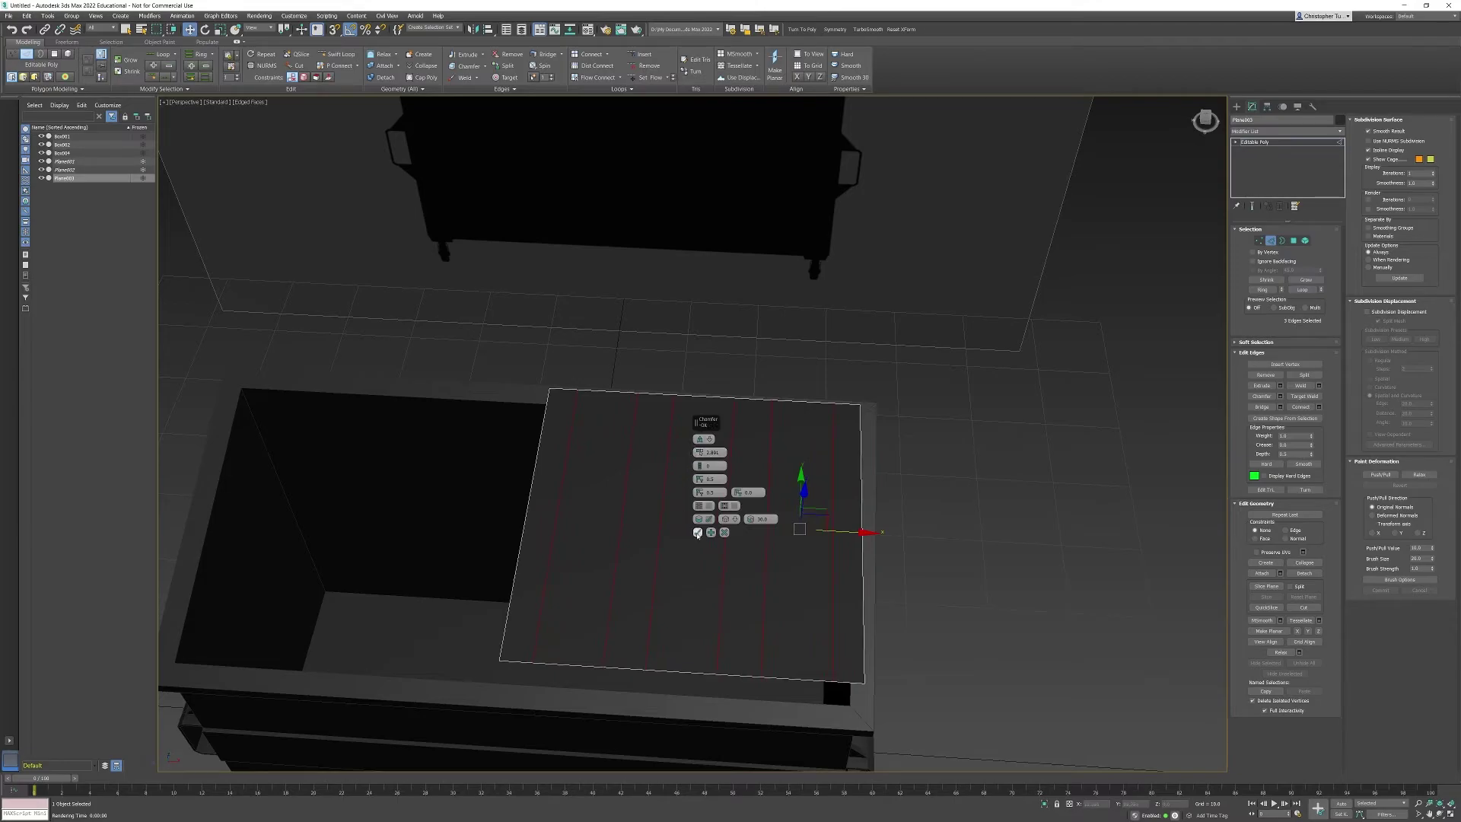
{"action": "left_click", "coordinate": [697, 532]}
Align the first pair of vertex columns with both sides of the reference rib nearest the dumpster's centre in the front view
{"action": "left_click", "coordinate": [1259, 241]}
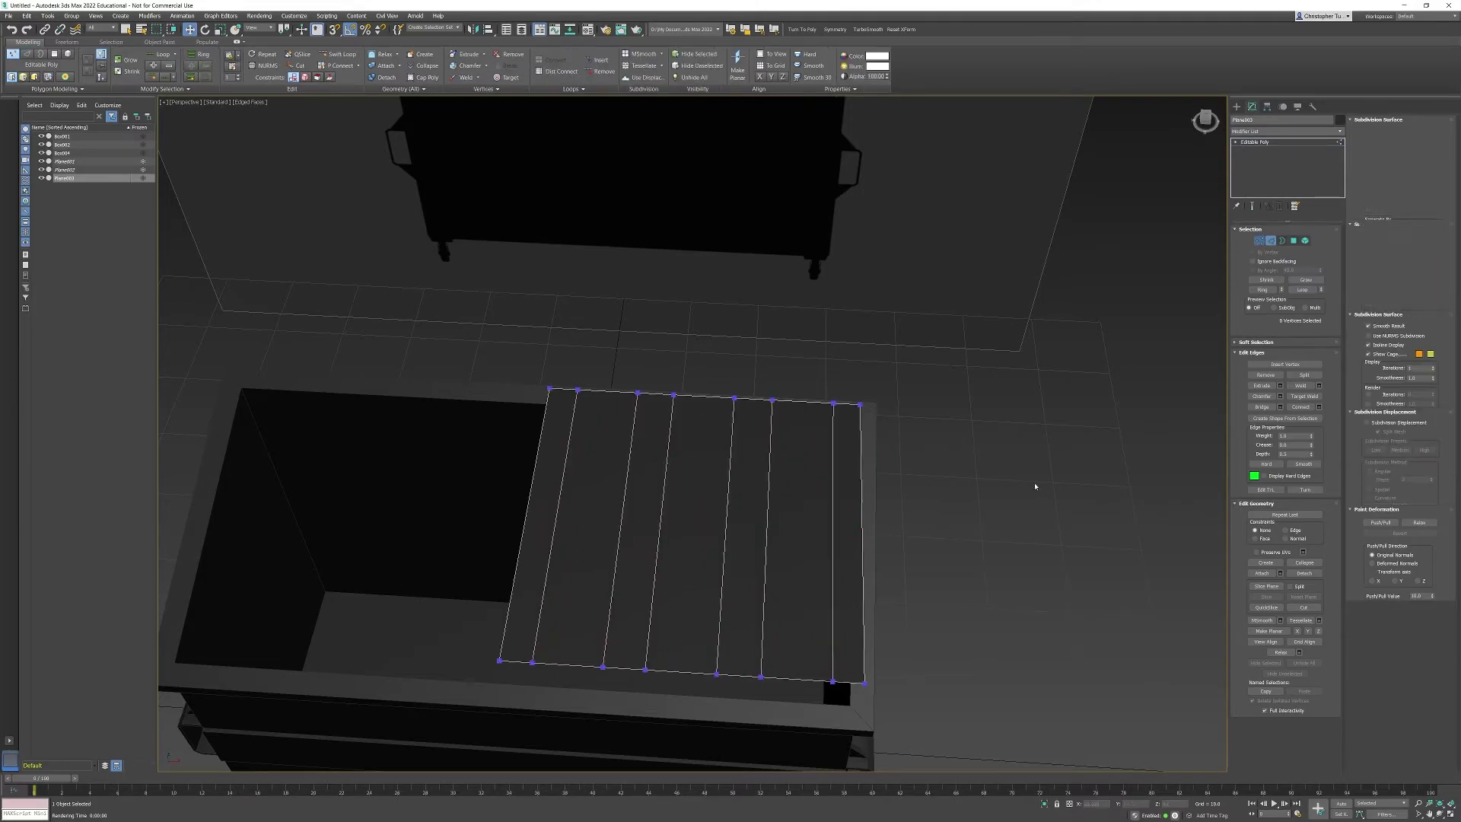
{"action": "key", "text": "f"}
{"action": "middle_click_drag", "start_coordinate": [834, 499], "coordinate": [1205, 431]}
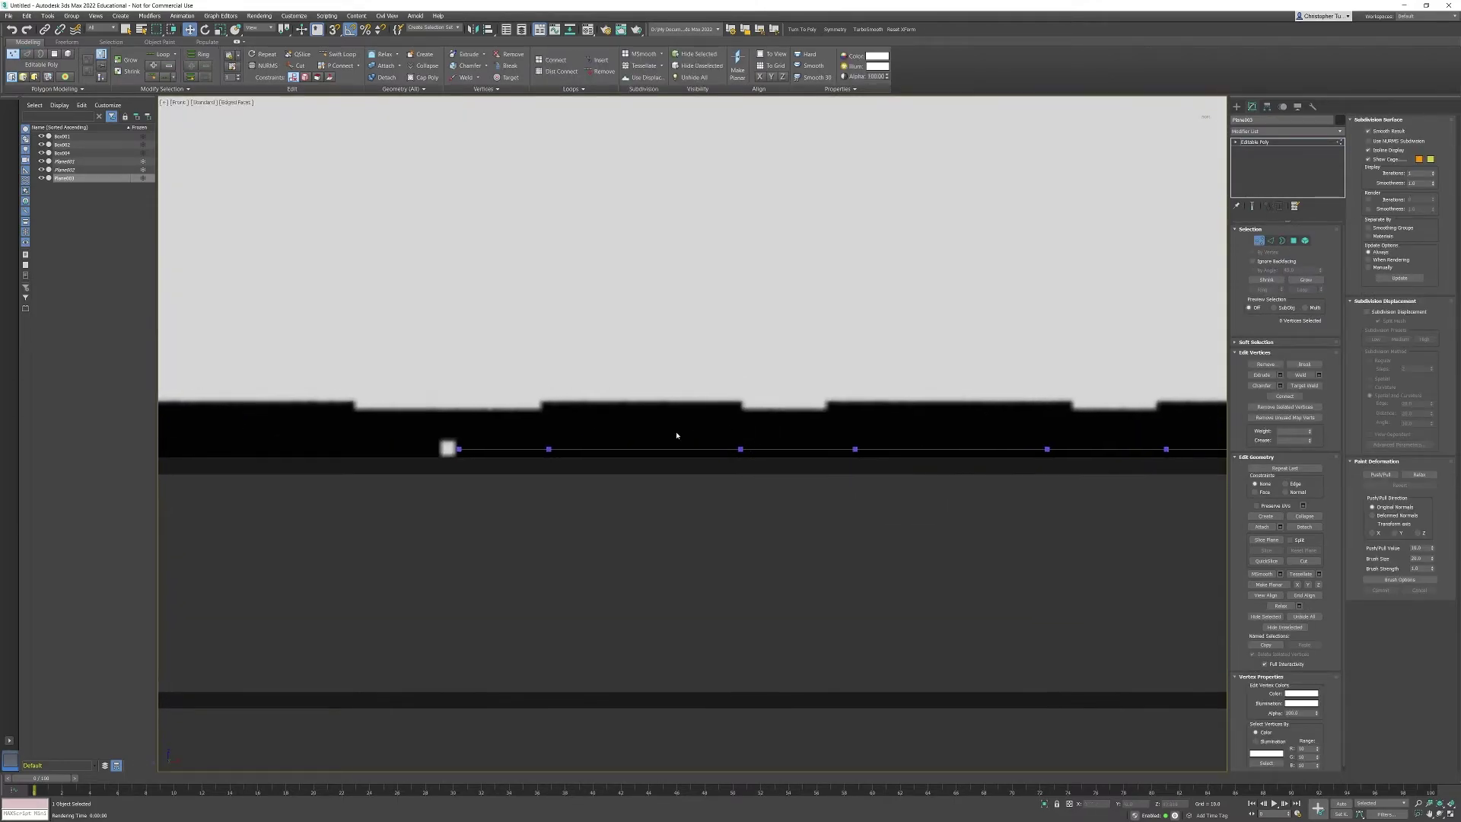
{"action": "left_click_drag", "start_coordinate": [527, 416], "coordinate": [574, 504]}
{"action": "middle_click_drag", "start_coordinate": [542, 457], "coordinate": [636, 468]}
{"action": "scroll", "coordinate": [633, 464], "scroll_direction": "up", "scroll_amount": 2}
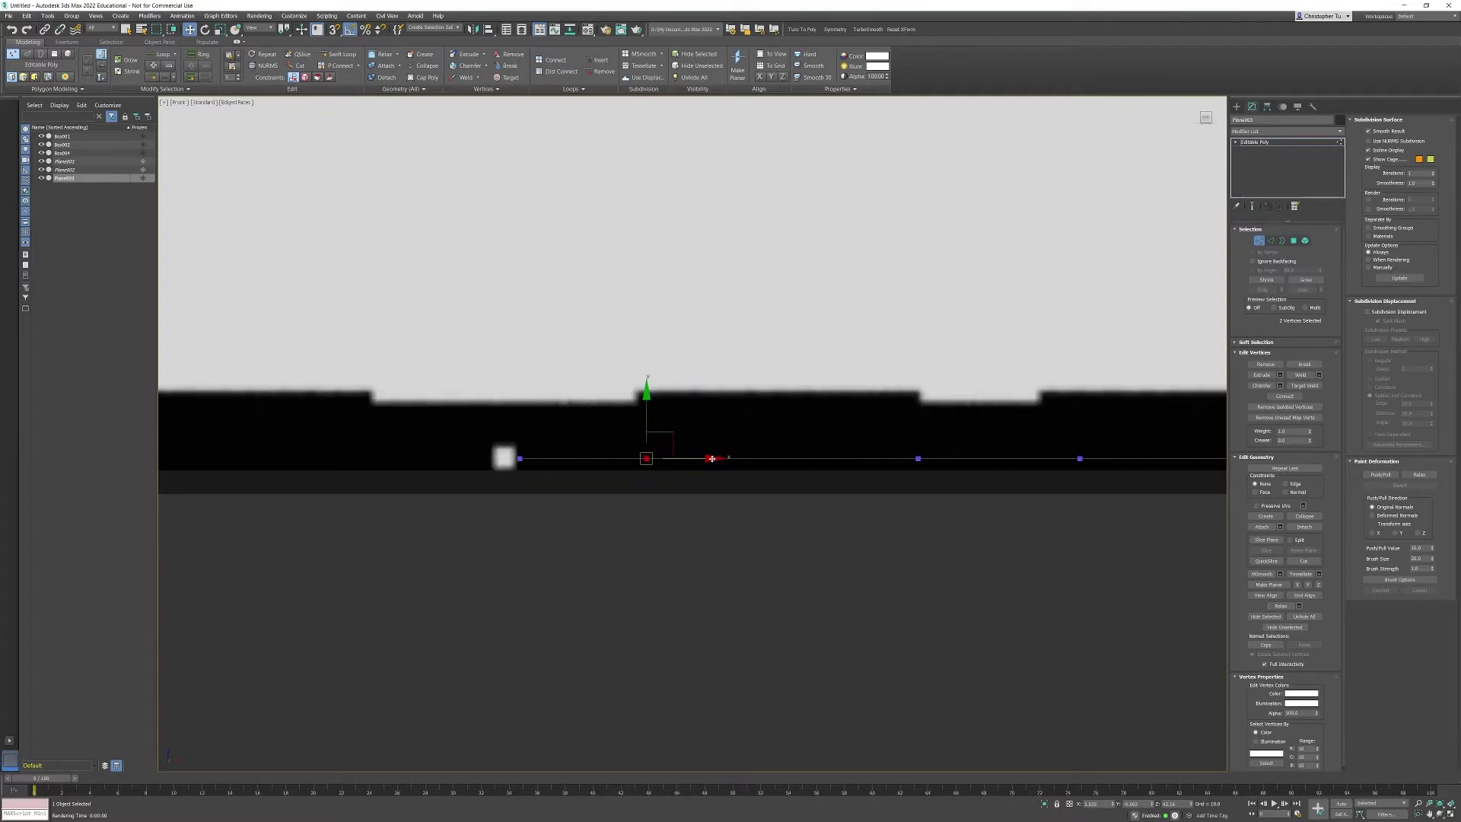
{"action": "left_click_drag", "start_coordinate": [710, 459], "coordinate": [703, 459]}
{"action": "left_click_drag", "start_coordinate": [904, 419], "coordinate": [931, 509]}
Align the remaining four vertex columns with the sides of the middle and outer ribs on the reference lid
{"action": "middle_click_drag", "start_coordinate": [931, 513], "coordinate": [587, 528]}
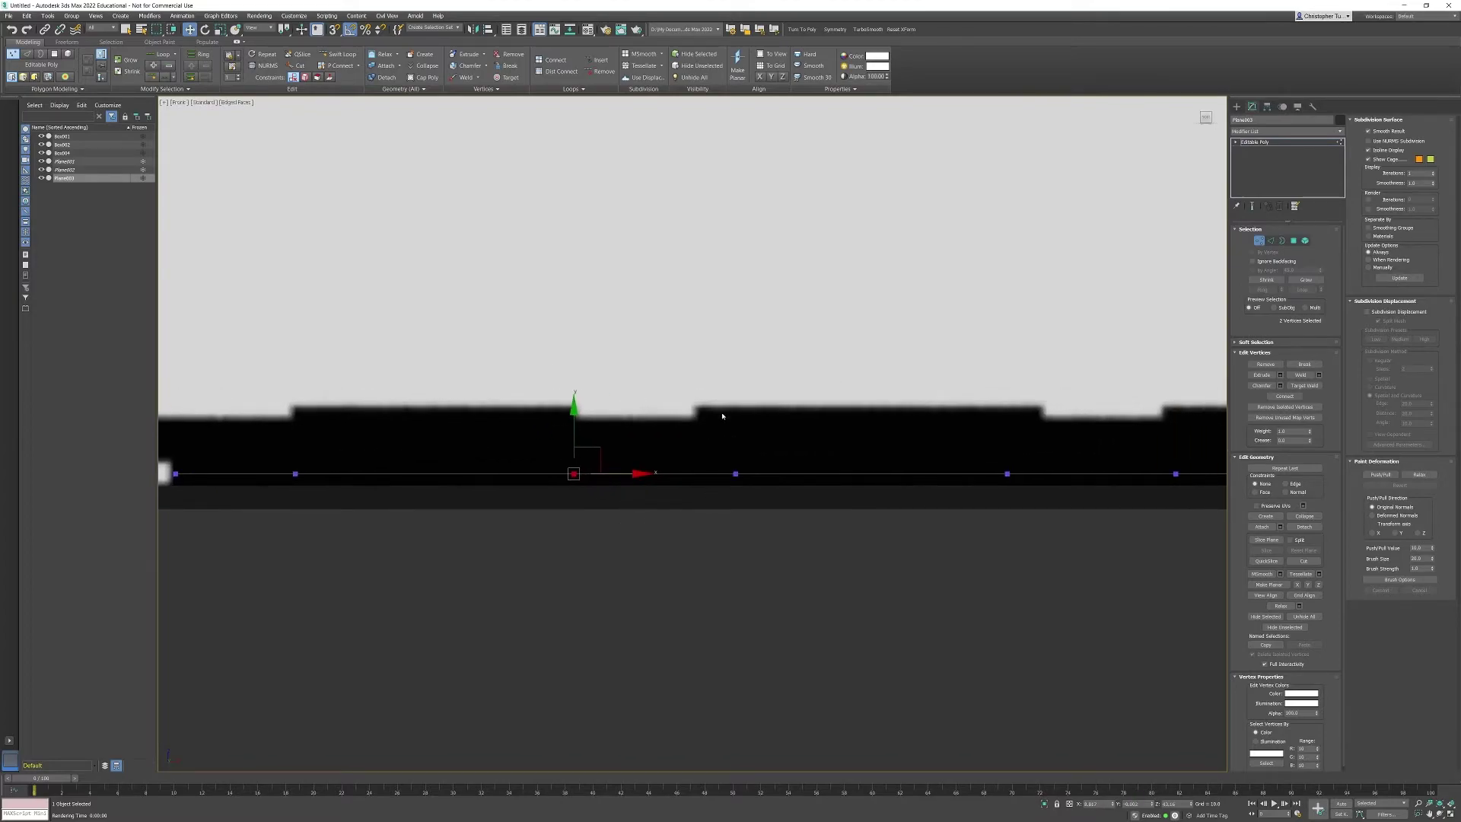
{"action": "left_click_drag", "start_coordinate": [722, 417], "coordinate": [759, 482]}
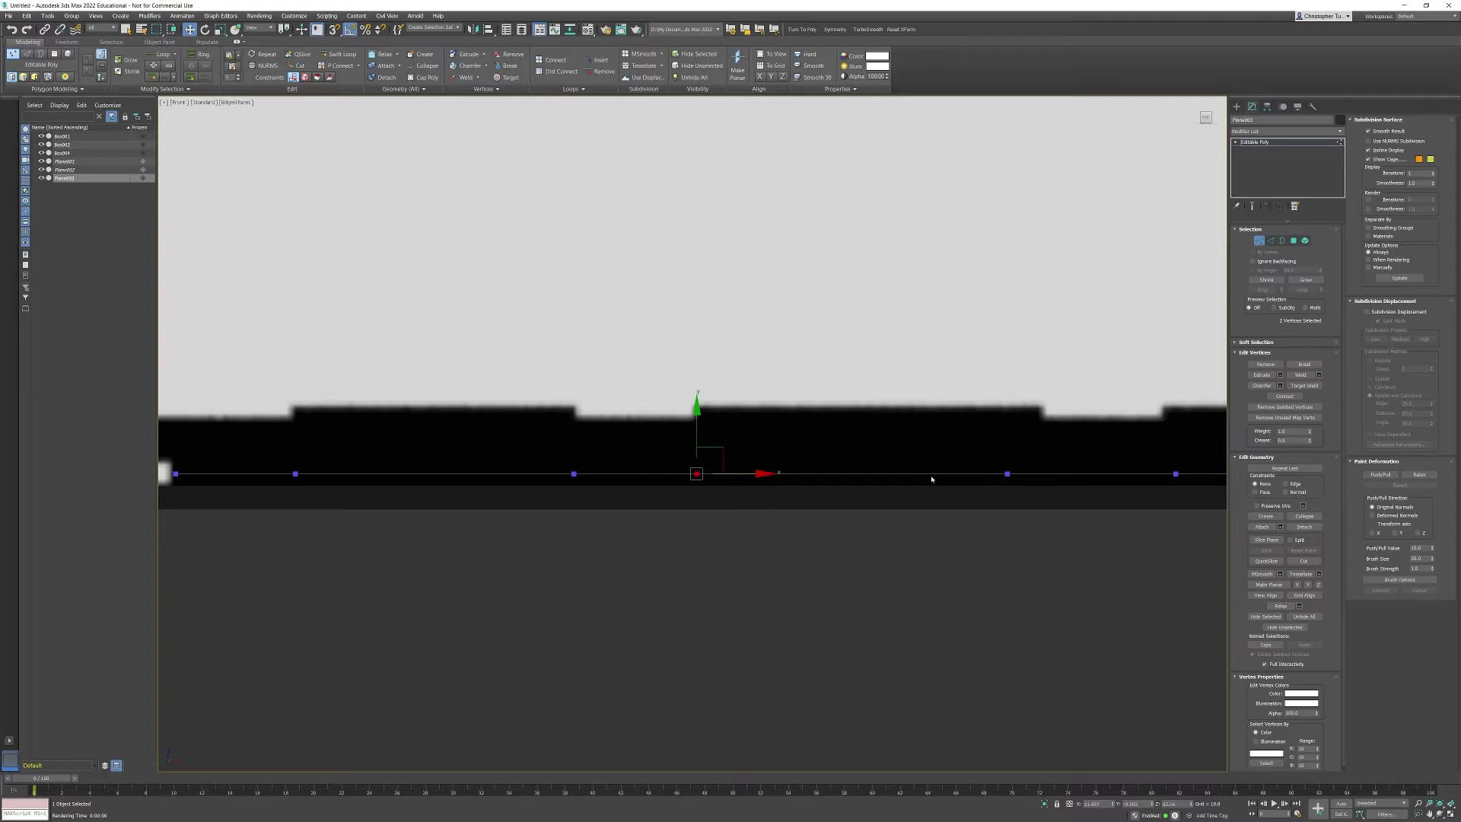
{"action": "middle_click_drag", "start_coordinate": [934, 480], "coordinate": [772, 497]}
{"action": "left_click_drag", "start_coordinate": [823, 440], "coordinate": [896, 591]}
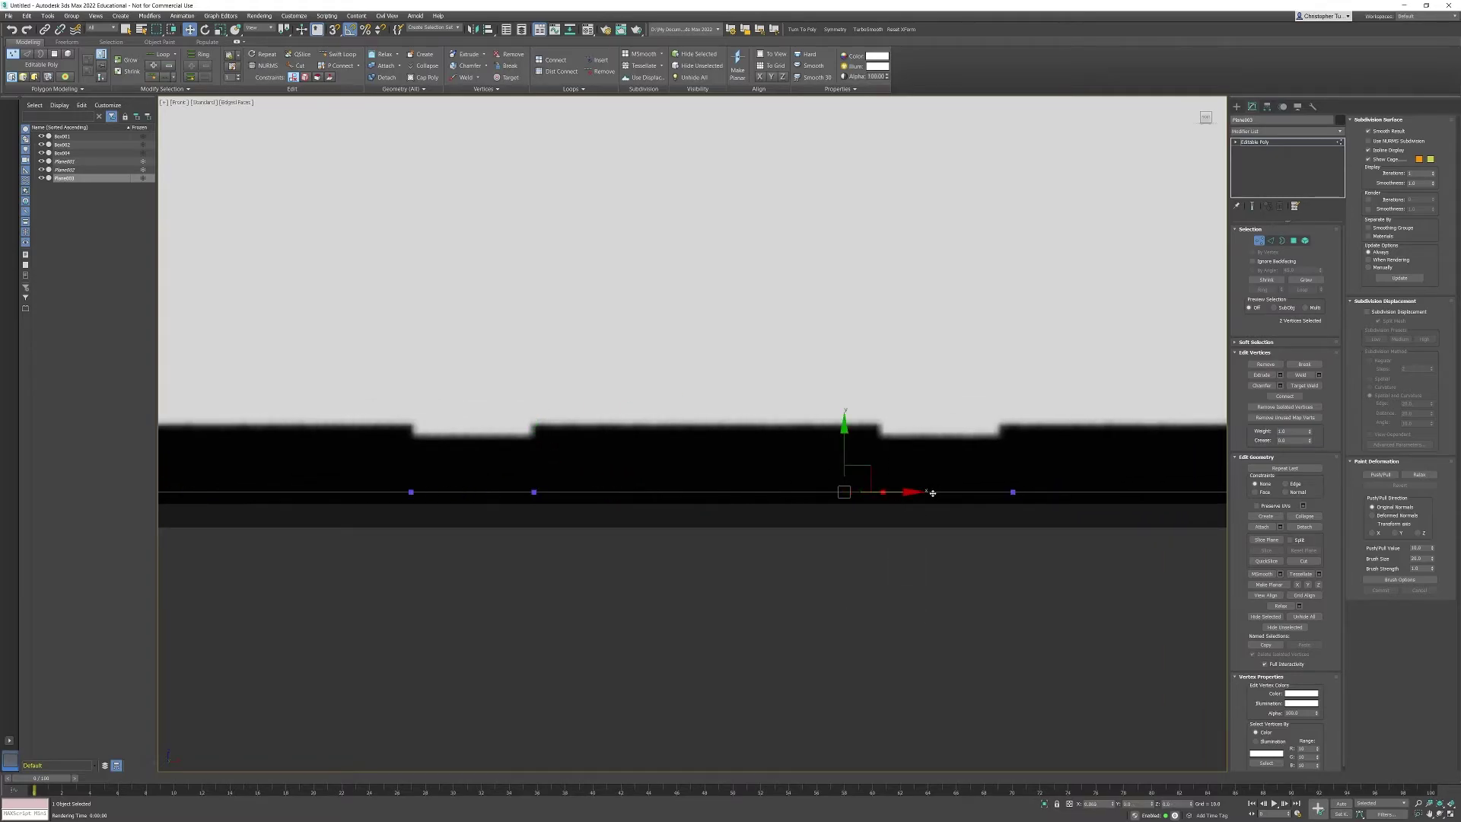
{"action": "left_click_drag", "start_coordinate": [934, 493], "coordinate": [968, 493]}
{"action": "middle_click_drag", "start_coordinate": [1015, 448], "coordinate": [822, 467]}
{"action": "left_click_drag", "start_coordinate": [817, 466], "coordinate": [872, 514]}
{"action": "middle_click_drag", "start_coordinate": [937, 507], "coordinate": [766, 516]}
{"action": "left_click_drag", "start_coordinate": [874, 466], "coordinate": [957, 568]}
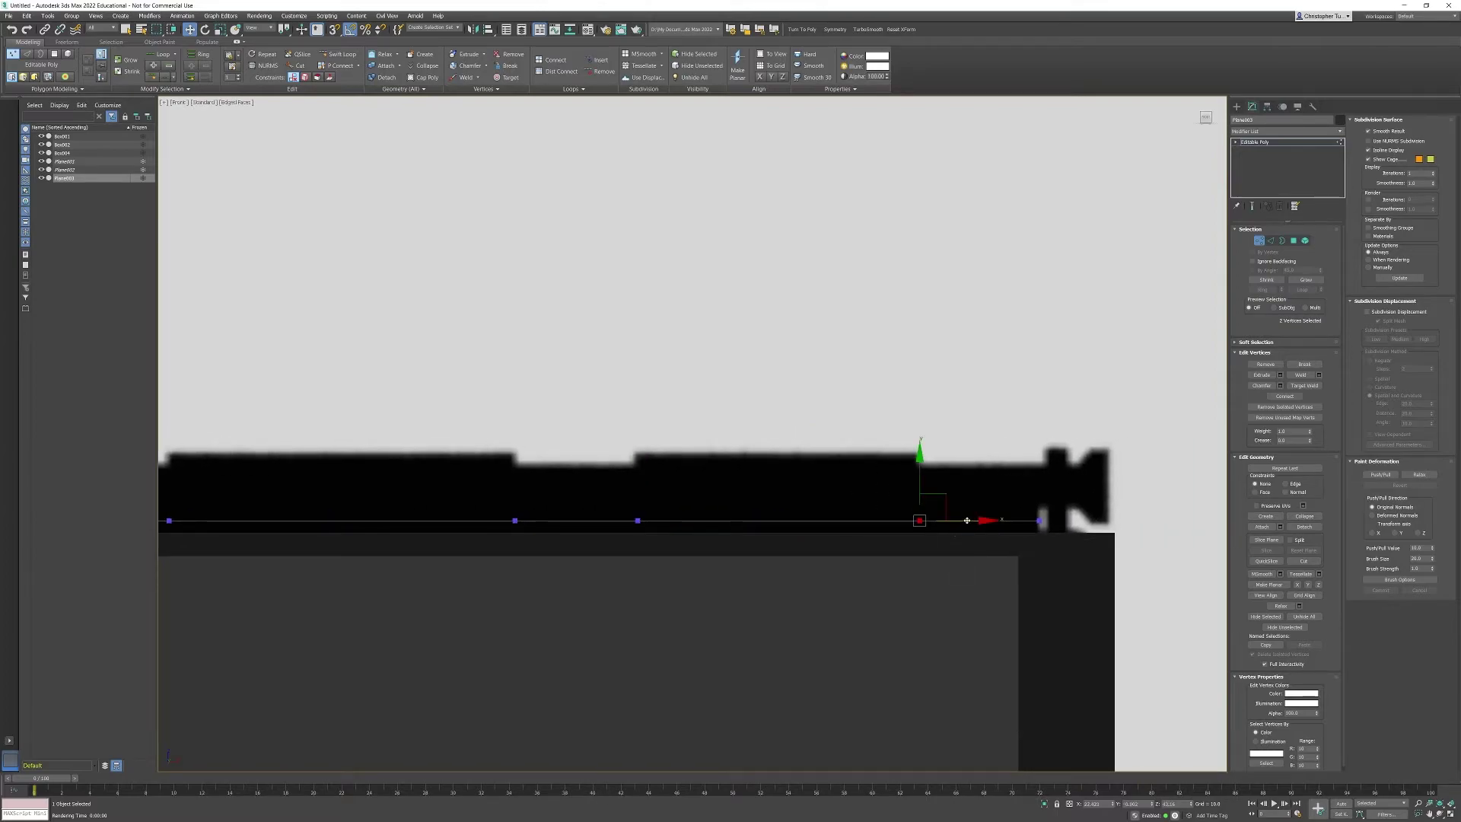
Connect the lid's eight front-to-back edges with four evenly spaced segments
{"action": "scroll", "coordinate": [896, 563], "scroll_direction": "down", "scroll_amount": 3}
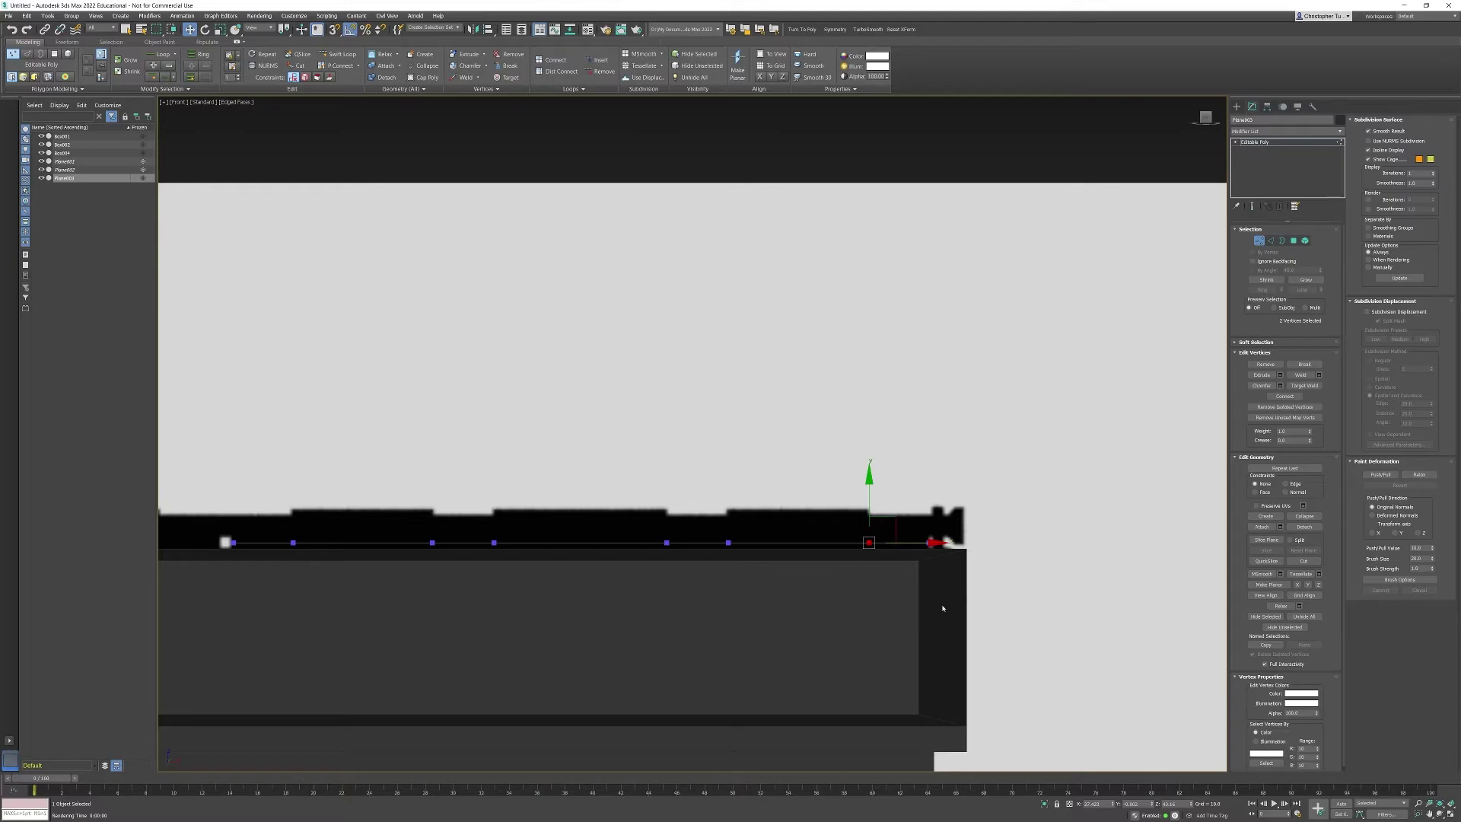
{"action": "key", "text": "v"}
{"action": "key", "text": "r"}
{"action": "middle_click_drag", "start_coordinate": [946, 564], "coordinate": [903, 583]}
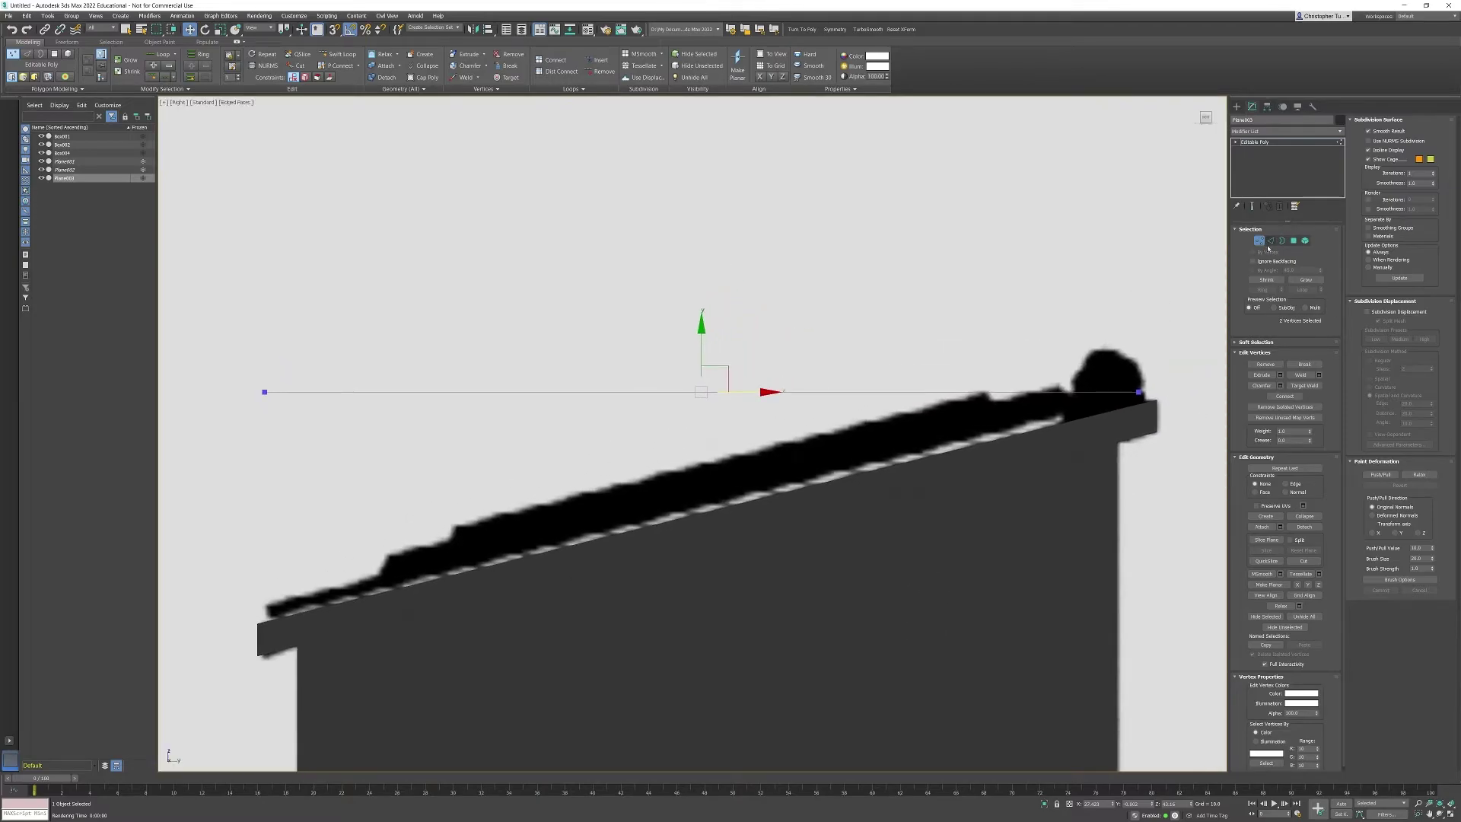
{"action": "left_click", "coordinate": [1269, 242]}
{"action": "key", "text": "2"}
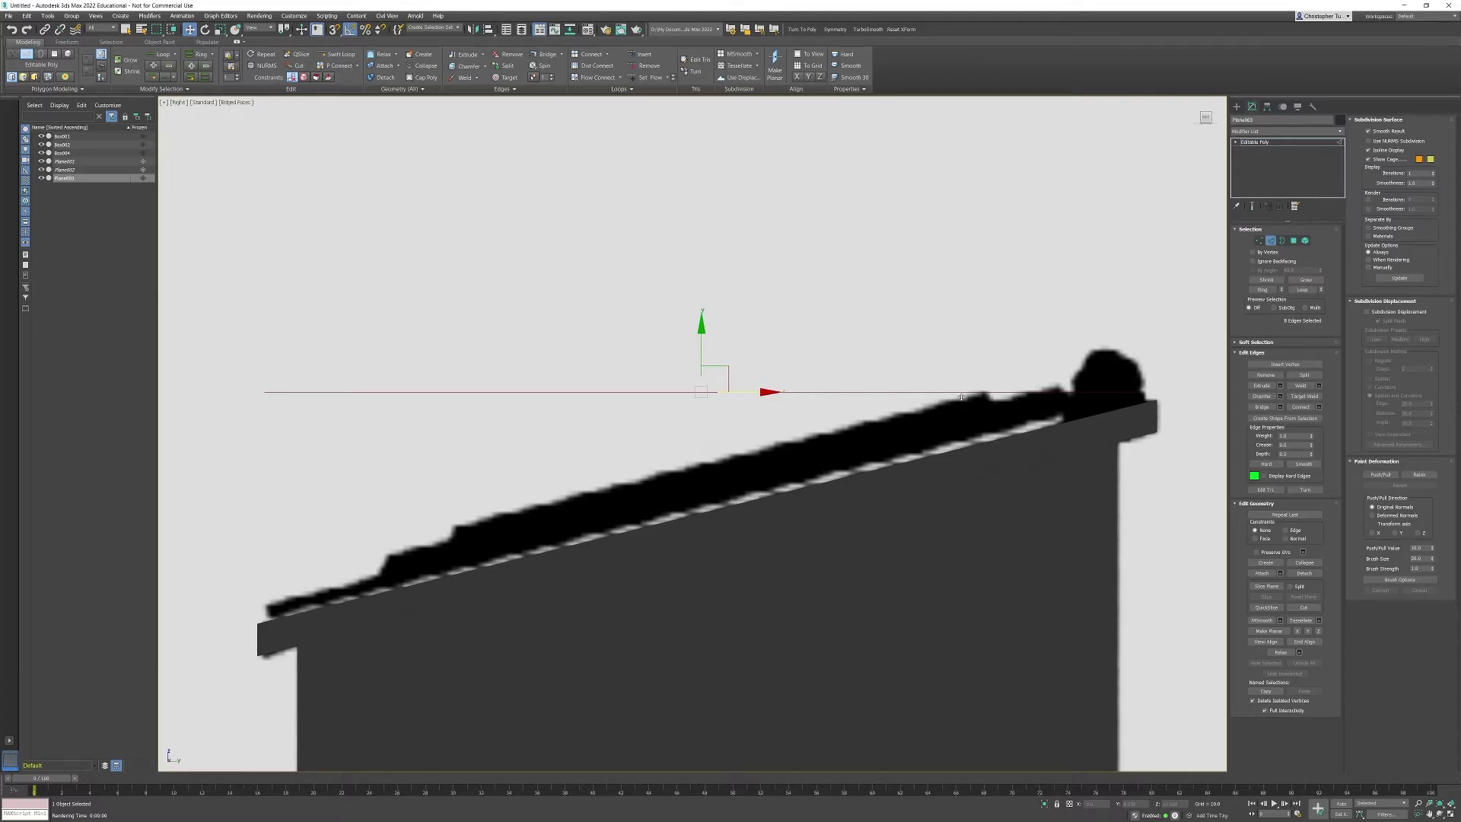
{"action": "left_click", "coordinate": [1320, 408]}
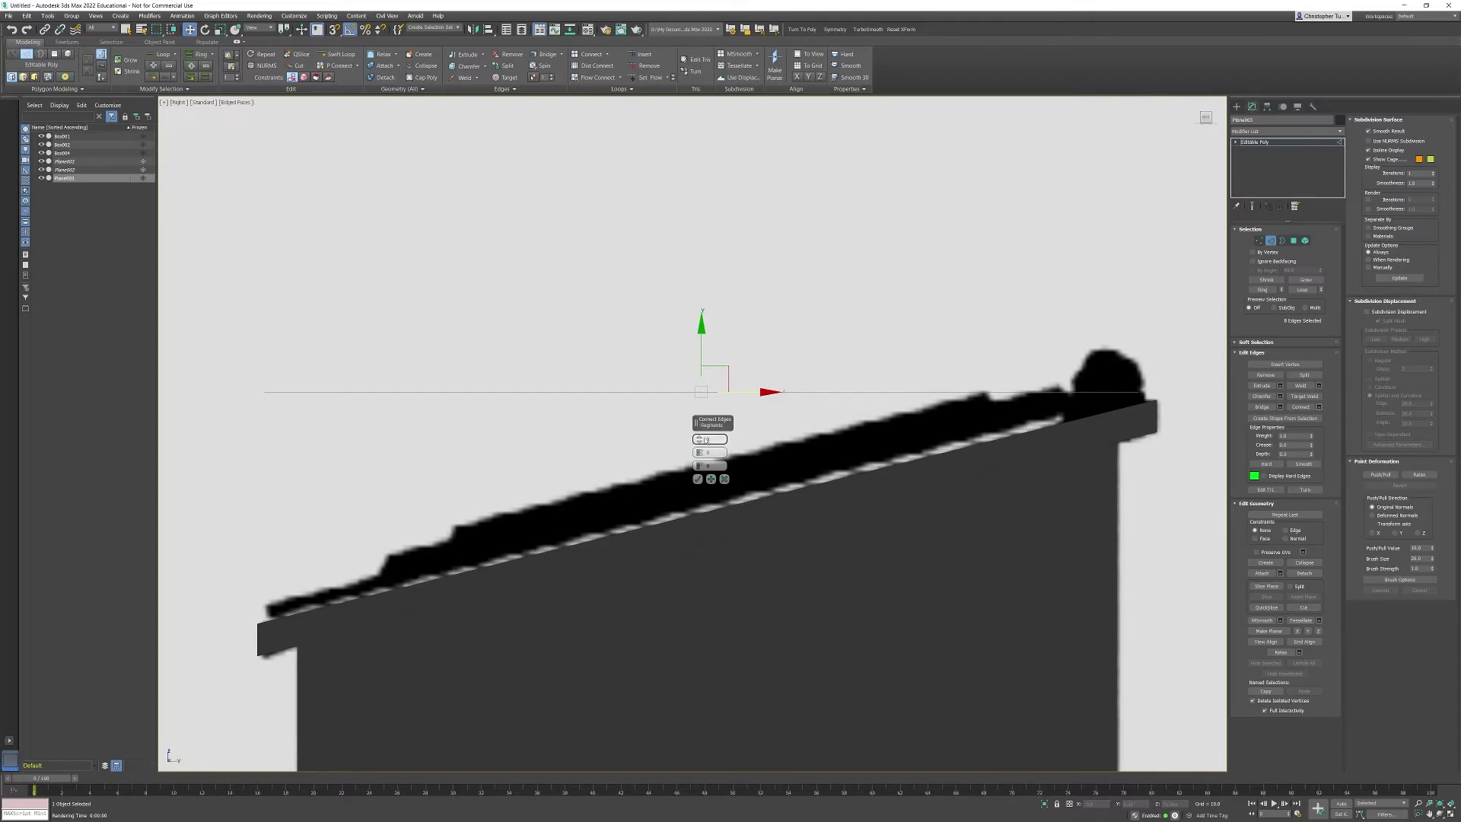
{"action": "left_click", "coordinate": [701, 439]}
{"action": "left_click", "coordinate": [697, 479]}
Move the two rear vertex rows of the lid plane back in the side view to match the reference lid's rear steps
{"action": "key", "text": "1"}
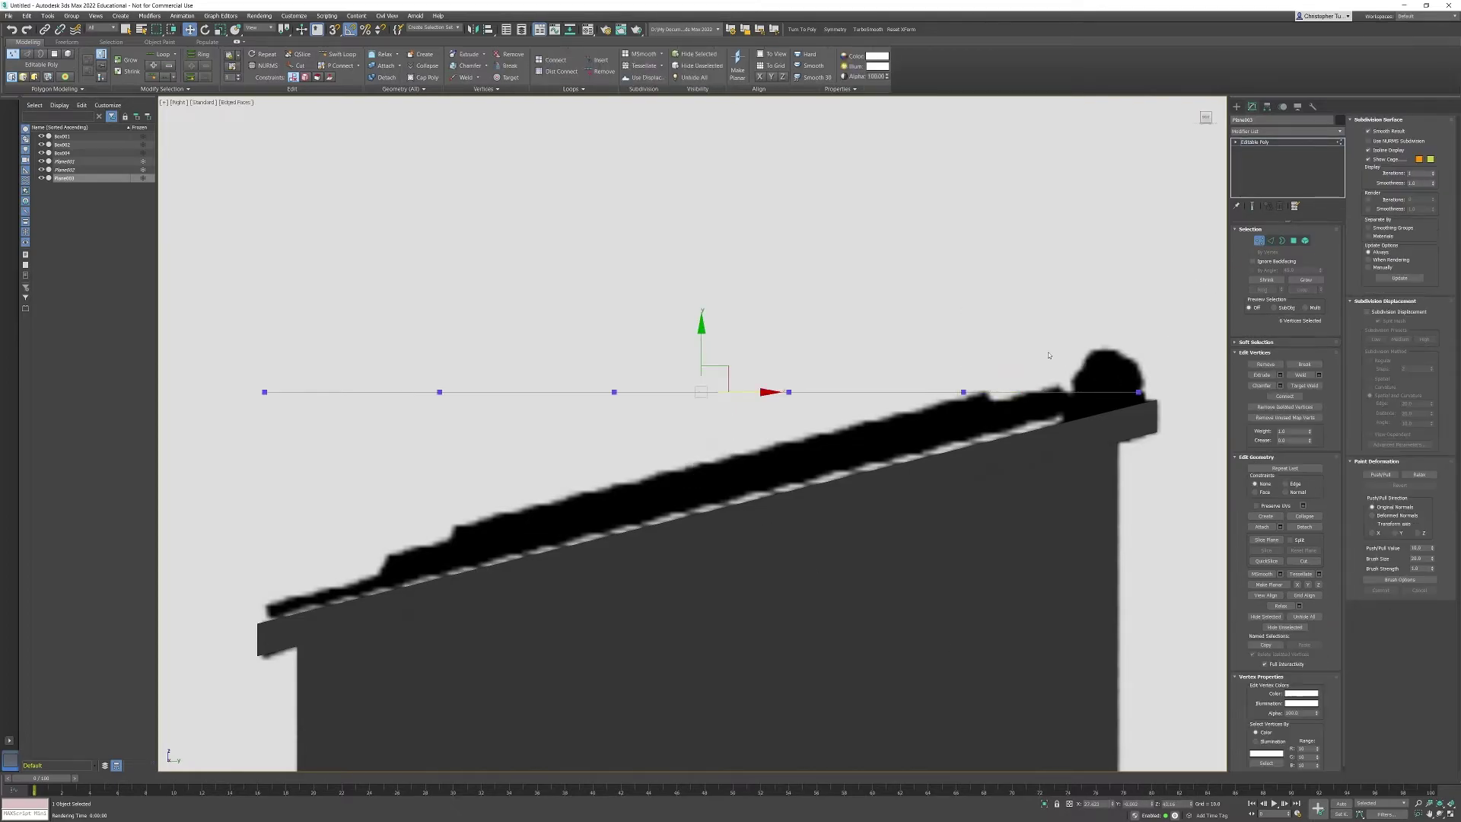
{"action": "middle_click_drag", "start_coordinate": [1049, 355], "coordinate": [921, 396]}
{"action": "left_click", "coordinate": [836, 433]}
{"action": "left_click_drag", "start_coordinate": [898, 433], "coordinate": [1003, 432]}
{"action": "left_click", "coordinate": [660, 433]}
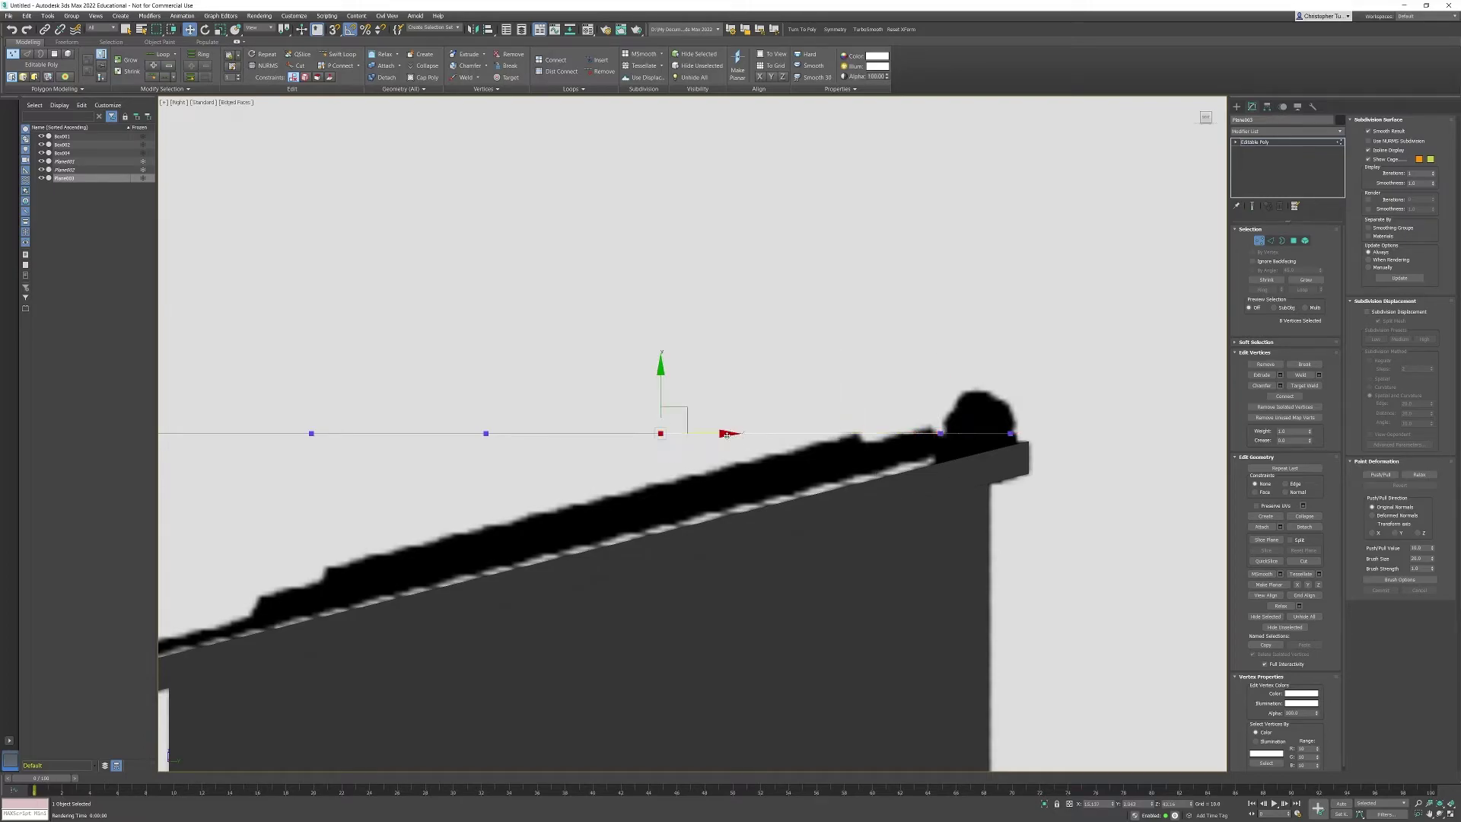
{"action": "left_click_drag", "start_coordinate": [723, 433], "coordinate": [920, 434]}
{"action": "left_click_drag", "start_coordinate": [923, 433], "coordinate": [923, 433]}
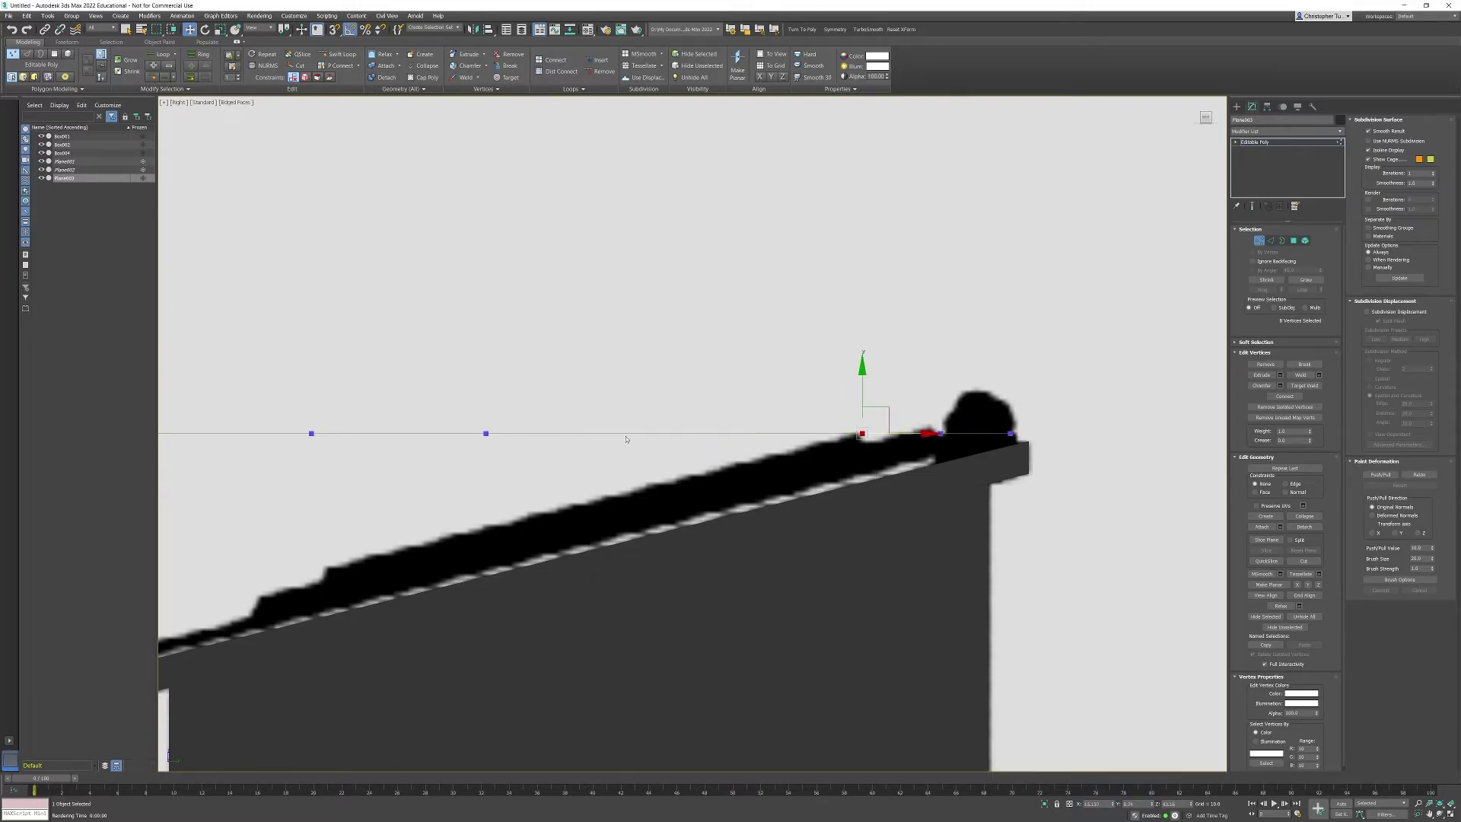
Move the two front vertex rows toward the lid's front edge to match the spacing of the reference's front steps
{"action": "middle_click_drag", "start_coordinate": [377, 431], "coordinate": [839, 390]}
{"action": "left_click_drag", "start_coordinate": [730, 346], "coordinate": [834, 443]}
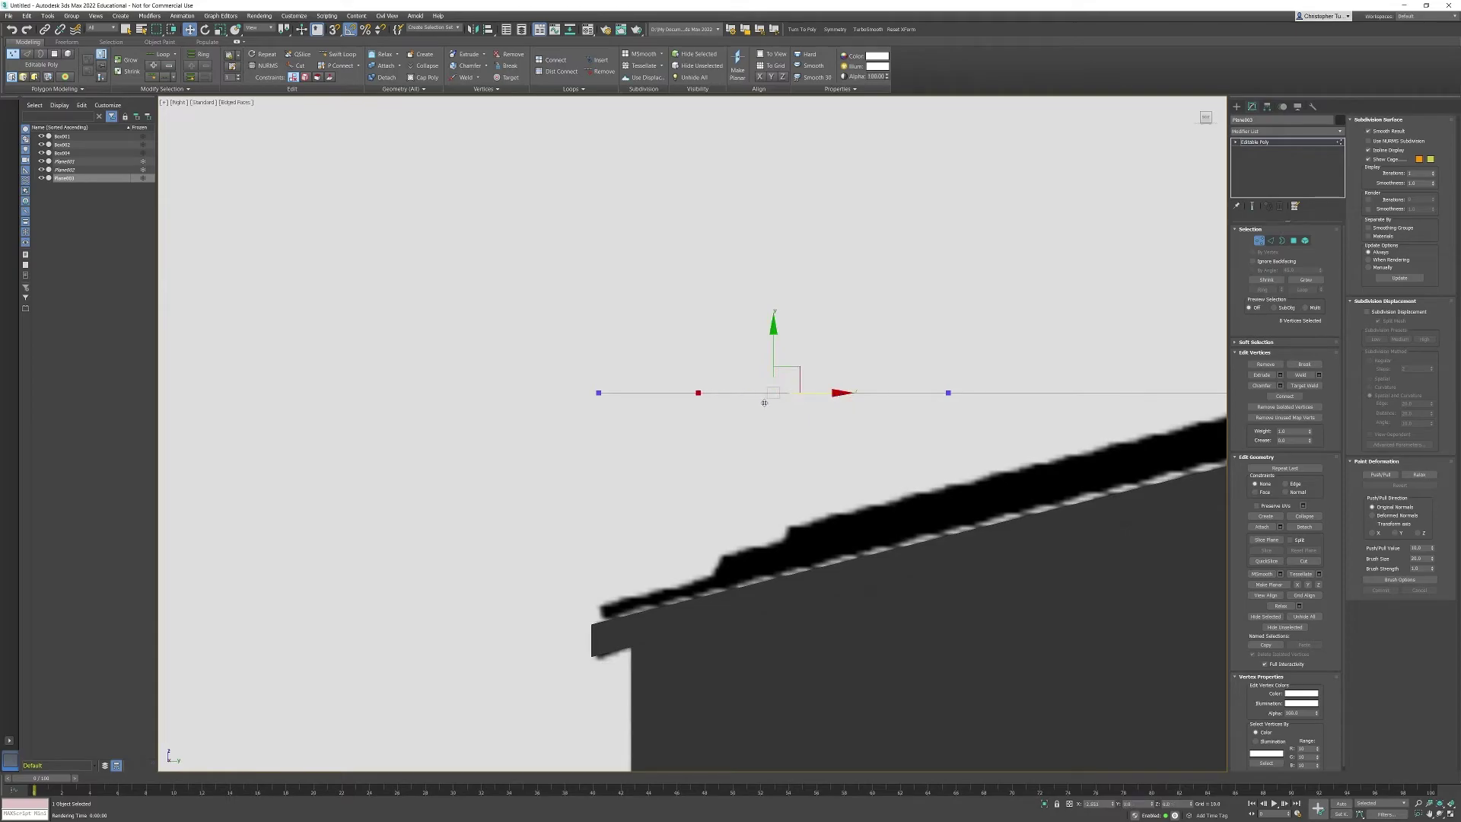
{"action": "left_click_drag", "start_coordinate": [764, 403], "coordinate": [752, 402]}
{"action": "left_click_drag", "start_coordinate": [867, 327], "coordinate": [845, 413]}
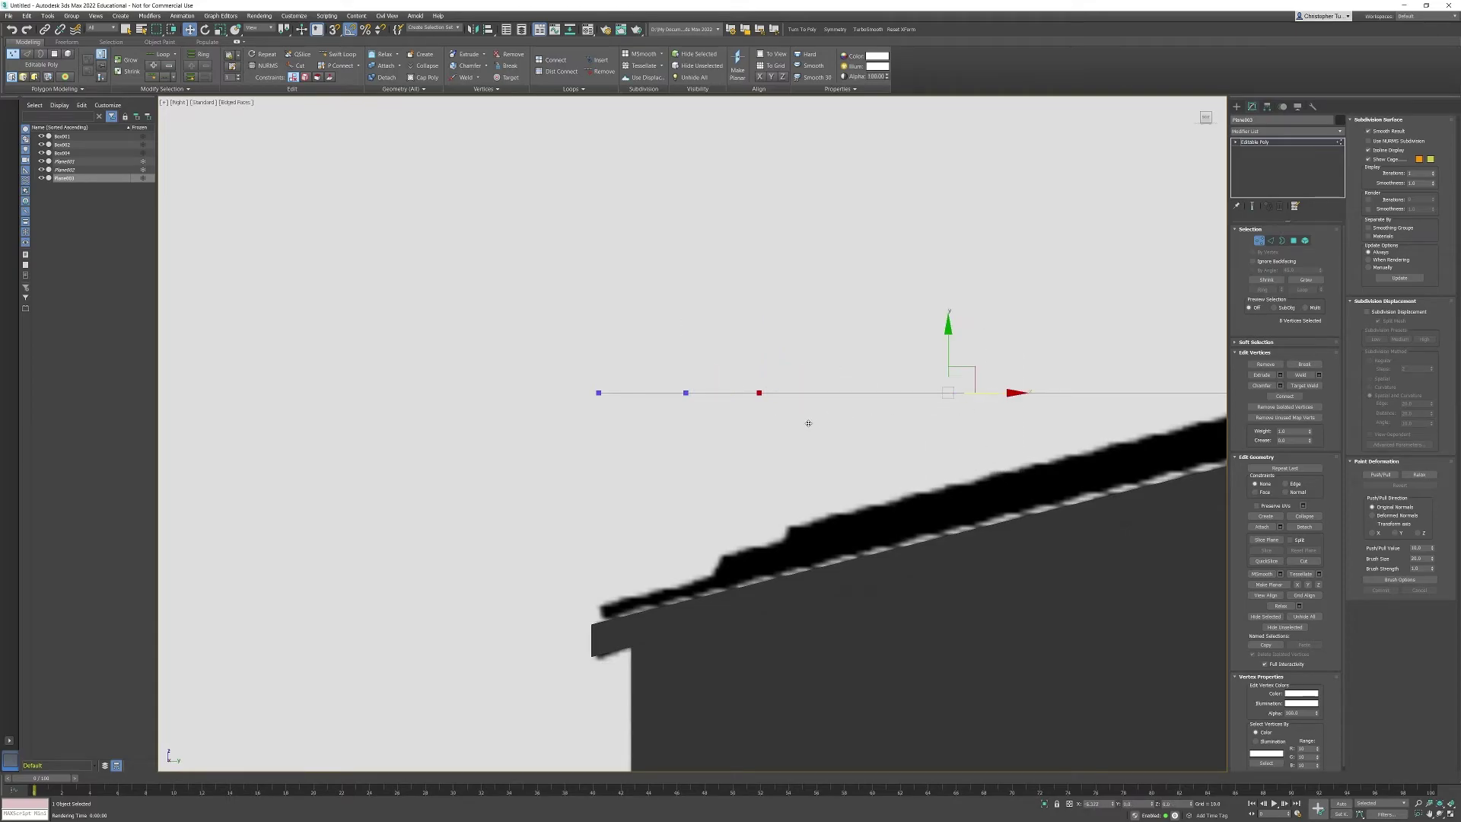
{"action": "middle_click_drag", "start_coordinate": [949, 466], "coordinate": [673, 502]}
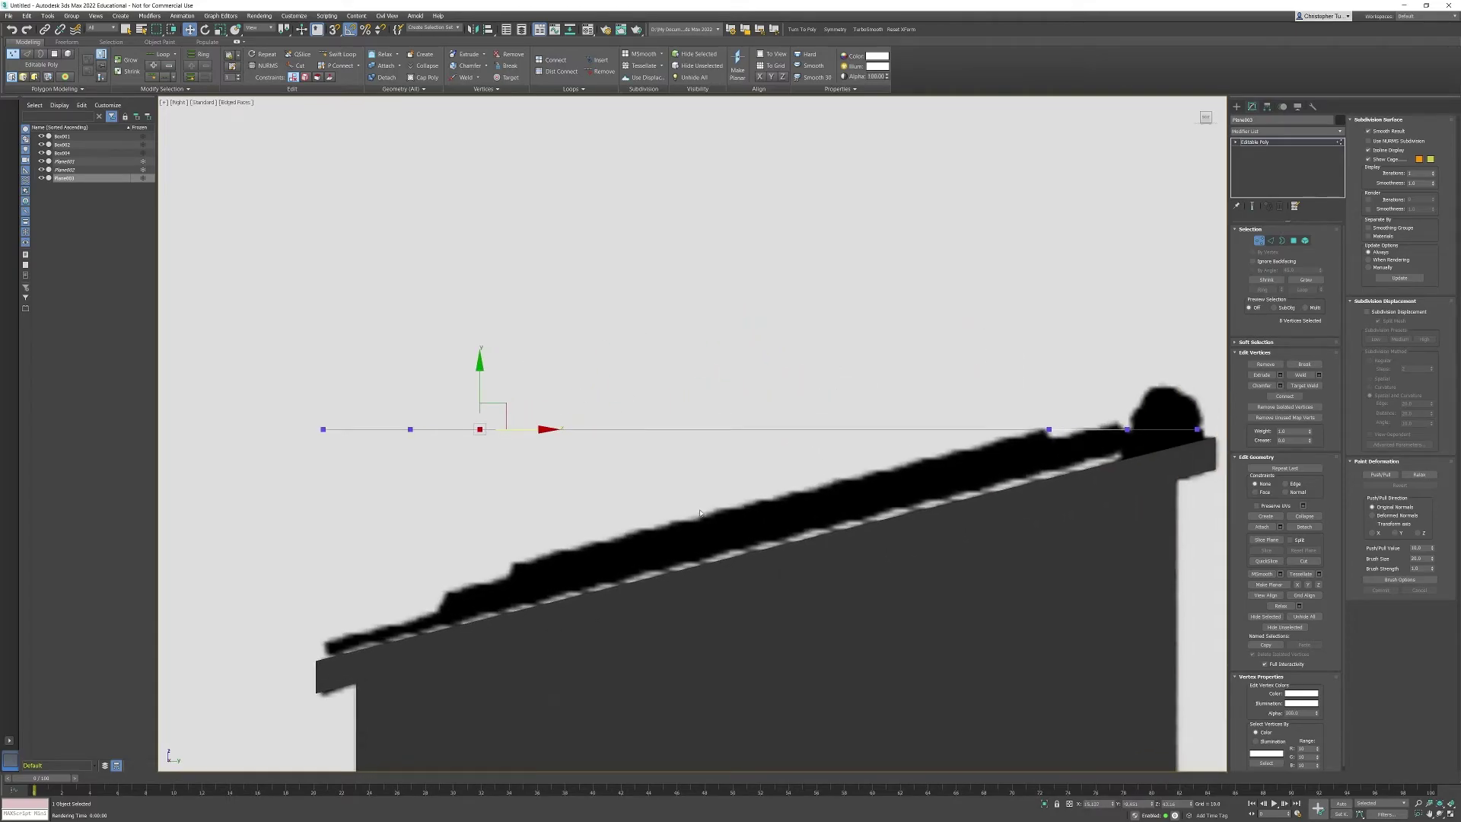
Extrude the three middle polygons of both wide lid panels up to the height of the reference lid's first step
{"action": "key", "text": "p"}
{"action": "middle_click_drag", "start_coordinate": [790, 451], "coordinate": [790, 385], "text": "alt"}
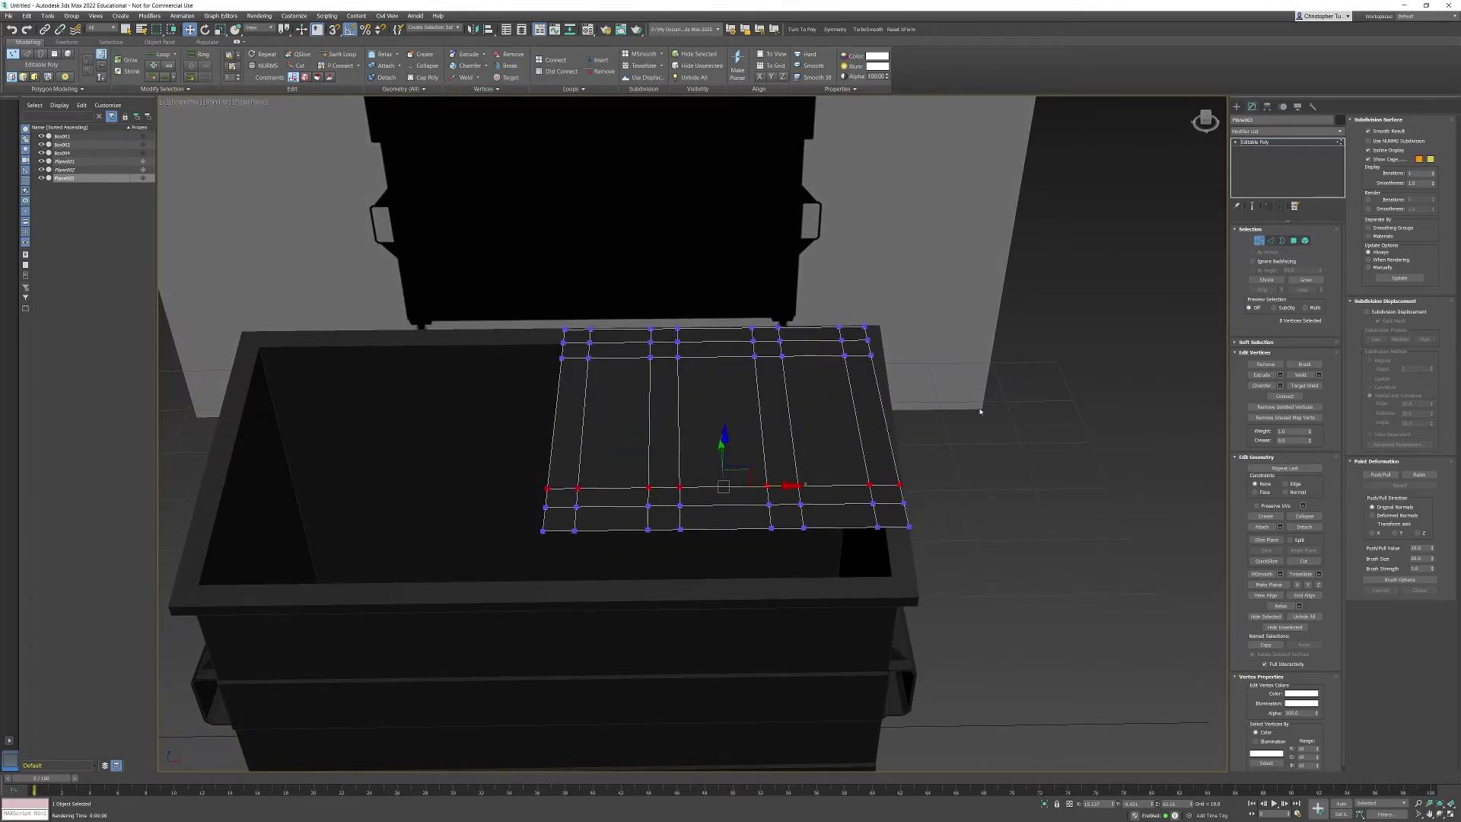
{"action": "middle_click_drag", "start_coordinate": [881, 370], "coordinate": [901, 437], "text": "alt"}
{"action": "left_click", "coordinate": [1294, 240]}
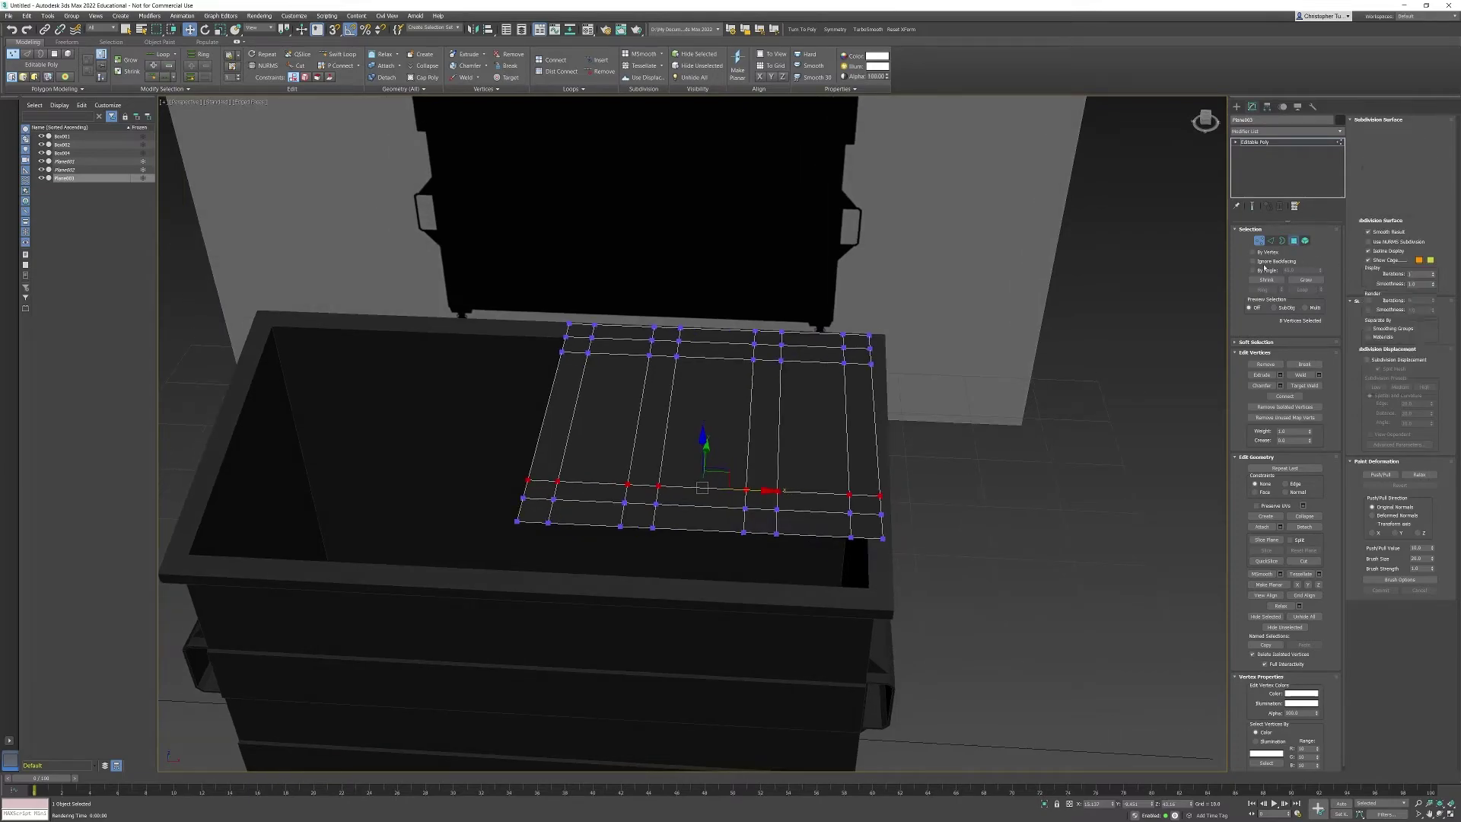
{"action": "left_click", "coordinate": [813, 356]}
{"action": "left_click", "coordinate": [797, 480], "text": "ctrl"}
{"action": "left_click", "coordinate": [812, 503], "text": "ctrl"}
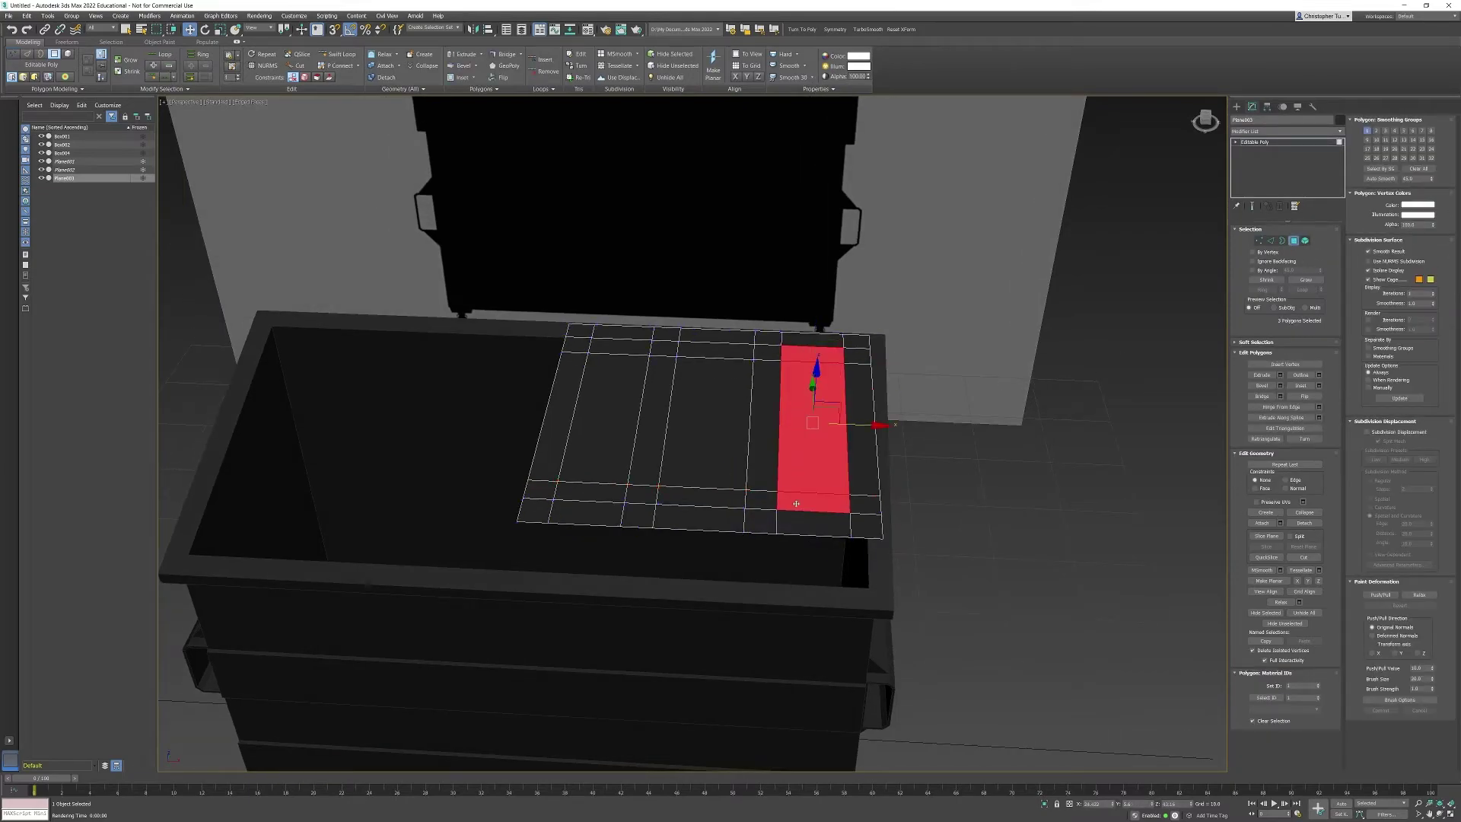
{"action": "left_click", "coordinate": [716, 351], "text": "ctrl"}
{"action": "left_click", "coordinate": [707, 396], "text": "ctrl"}
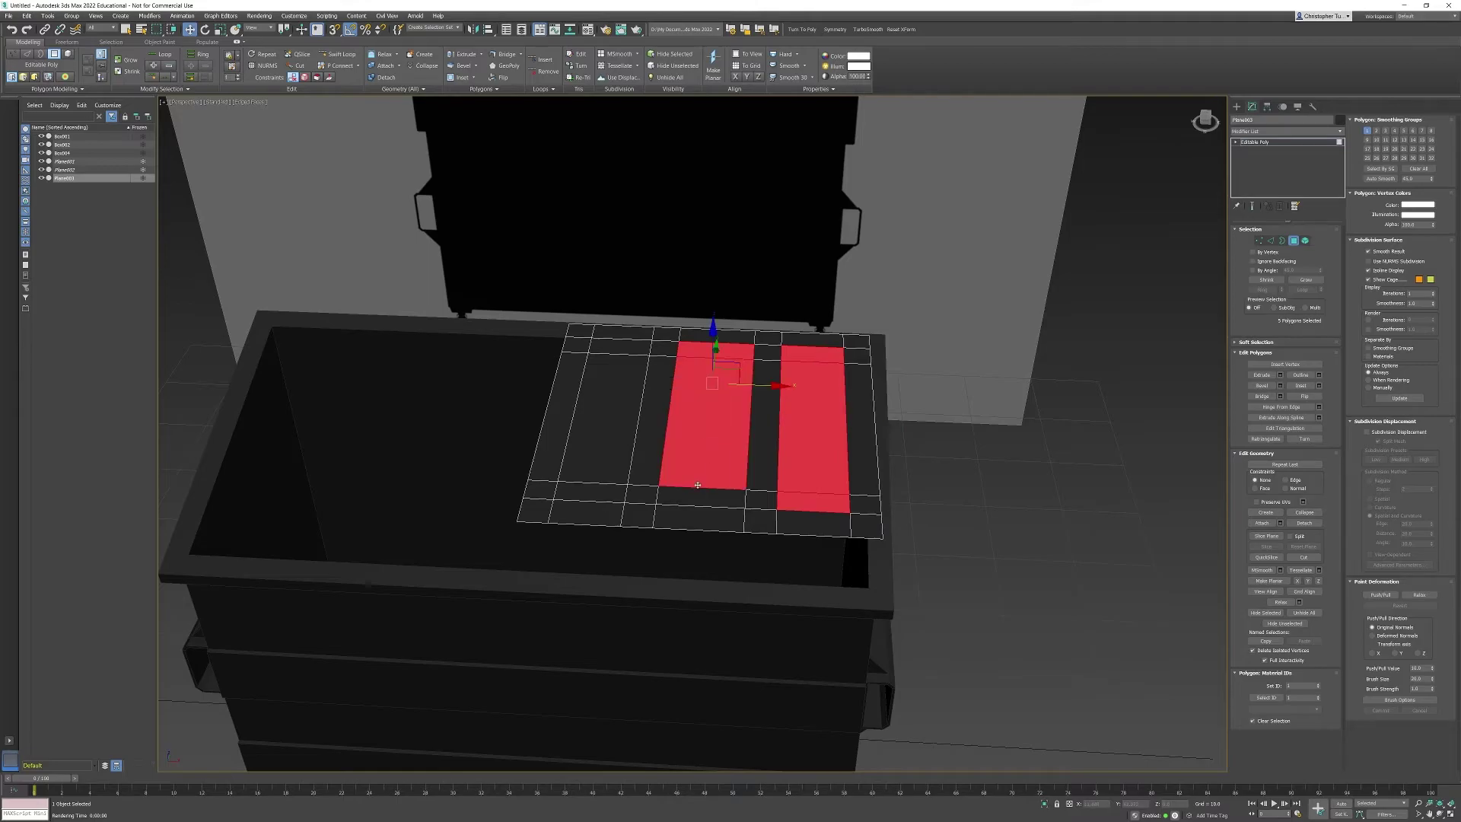
{"action": "left_click", "coordinate": [700, 497], "text": "ctrl"}
{"action": "scroll", "coordinate": [813, 430], "scroll_direction": "up", "scroll_amount": 3}
{"action": "middle_click_drag", "start_coordinate": [813, 430], "coordinate": [789, 391], "text": "alt"}
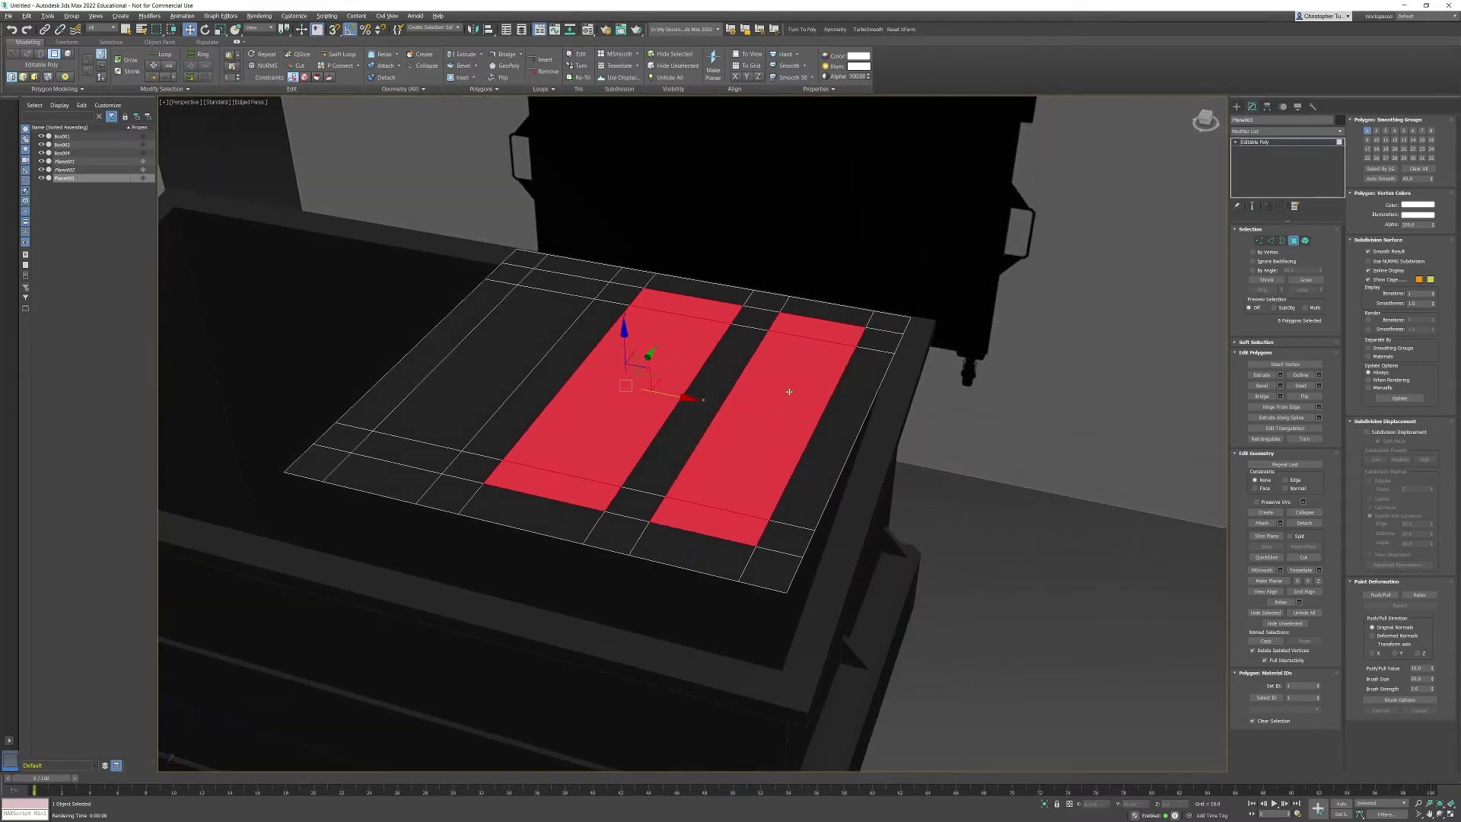
{"action": "left_click", "coordinate": [1280, 375]}
{"action": "middle_click_drag", "start_coordinate": [900, 472], "coordinate": [698, 426], "text": "alt"}
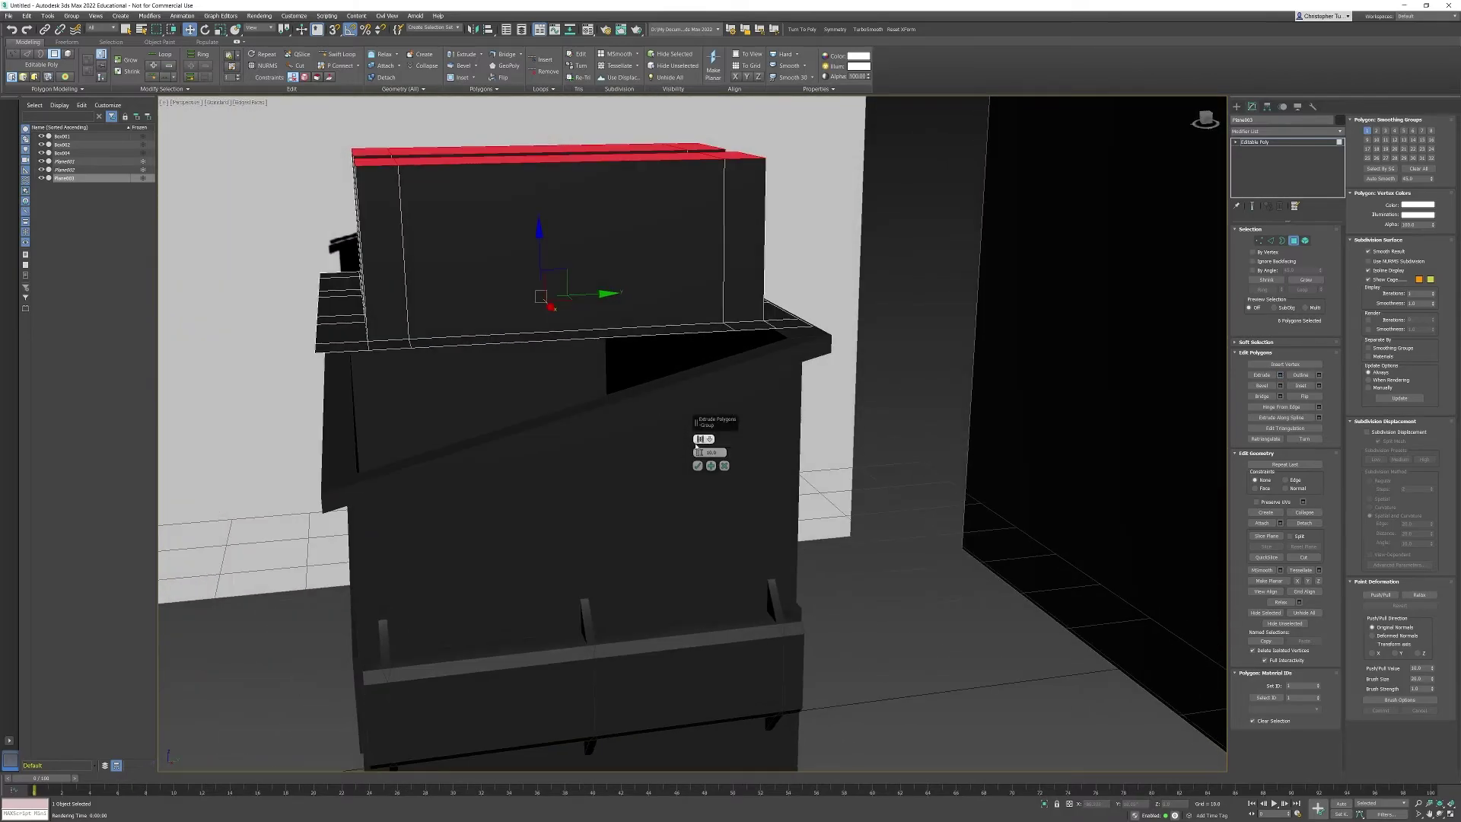
{"action": "left_click_drag", "start_coordinate": [698, 452], "coordinate": [705, 525]}
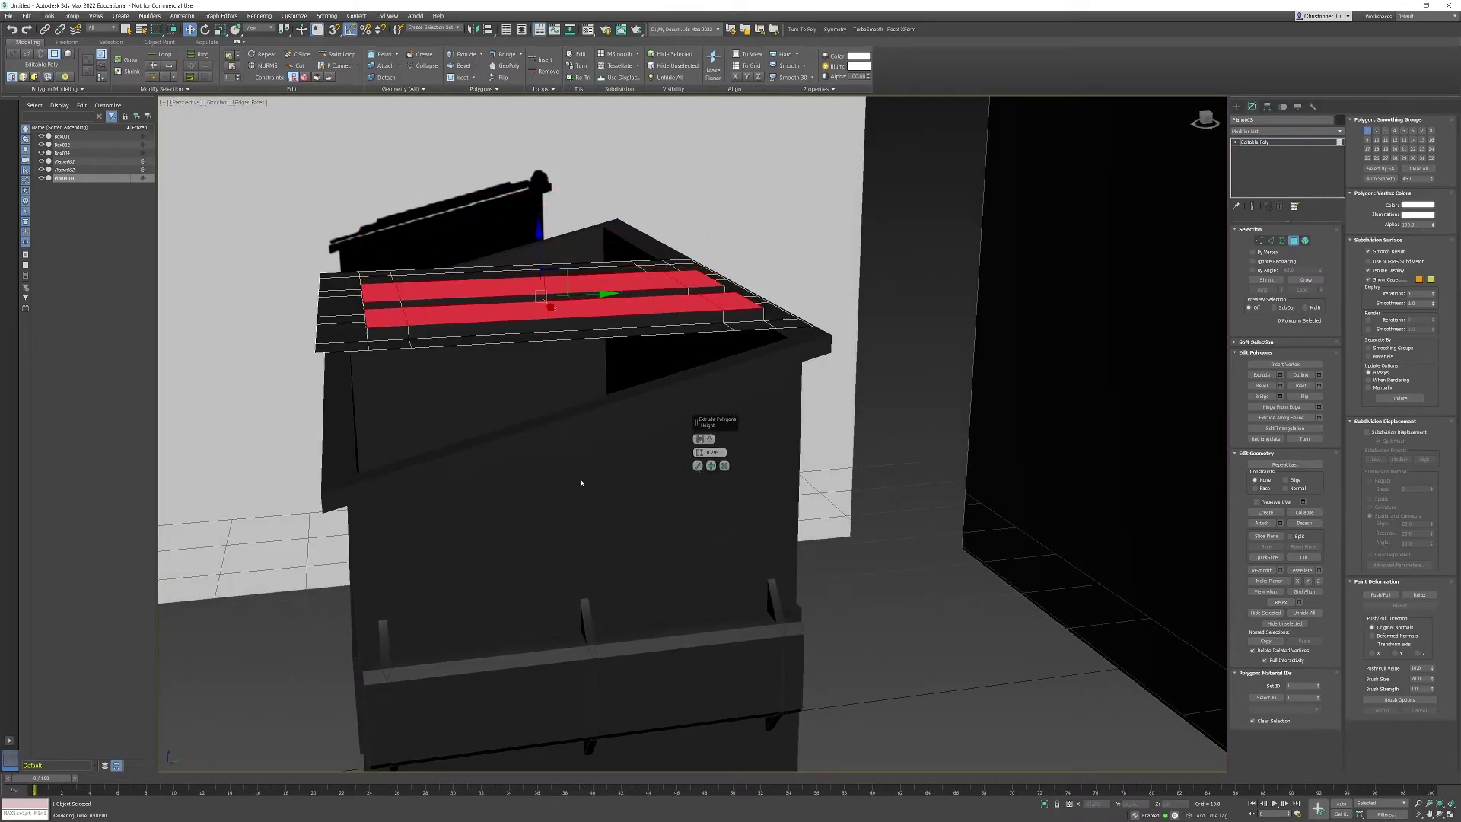
{"action": "key", "text": "alt+w"}
{"action": "key", "text": "alt+w"}
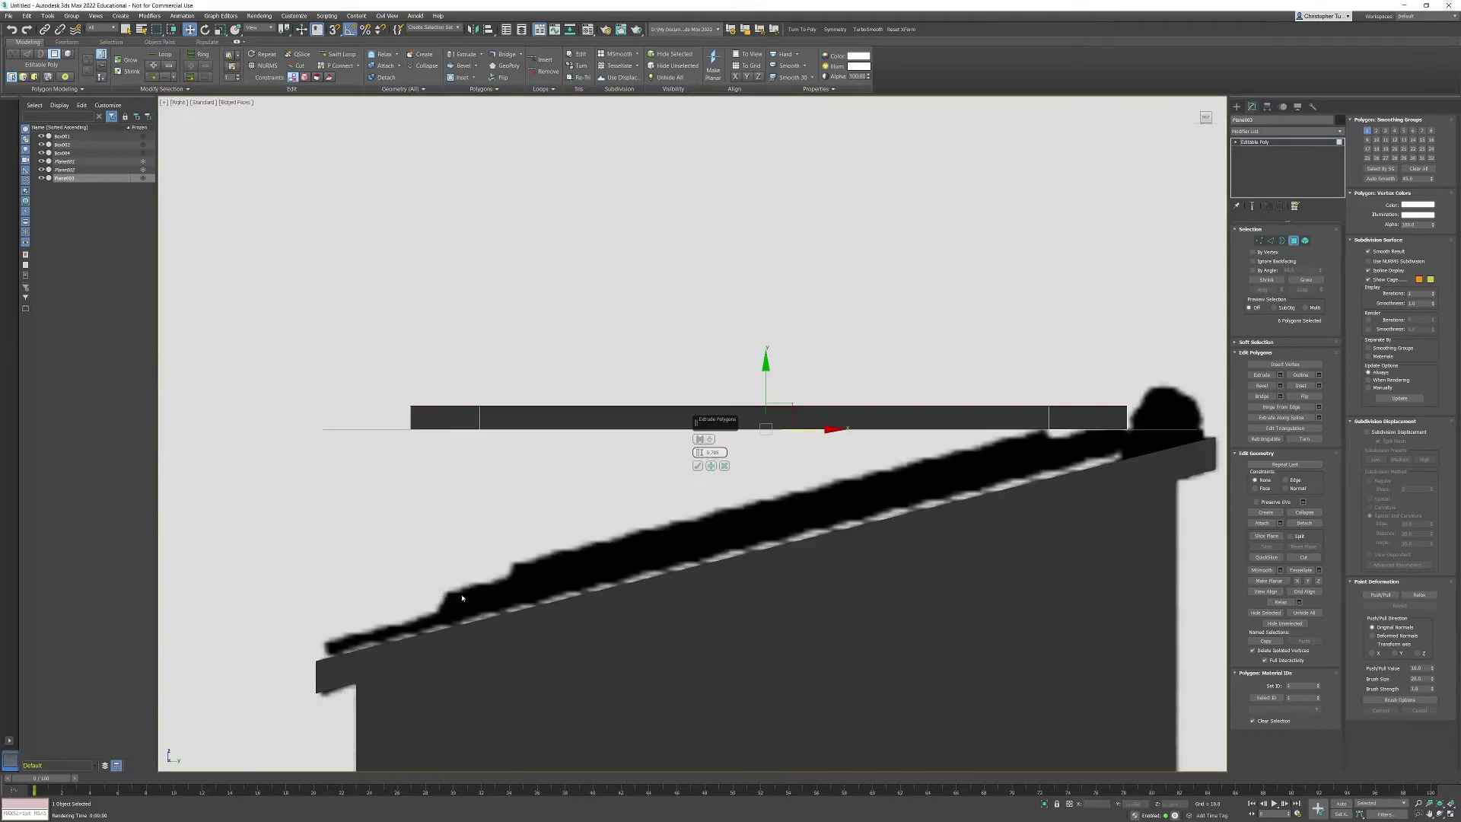
{"action": "left_click_drag", "start_coordinate": [699, 452], "coordinate": [698, 458]}
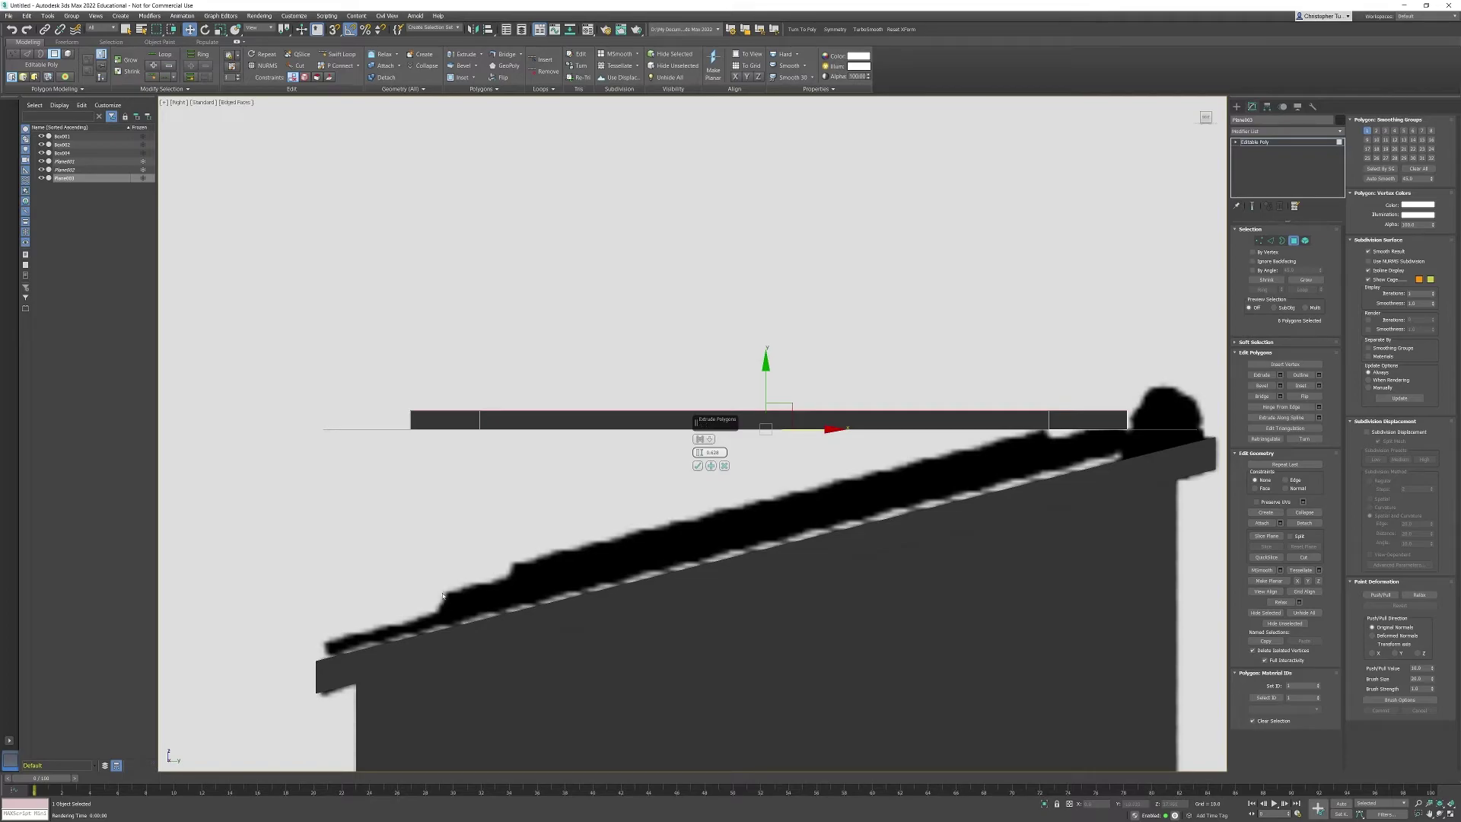
{"action": "left_click", "coordinate": [697, 465]}
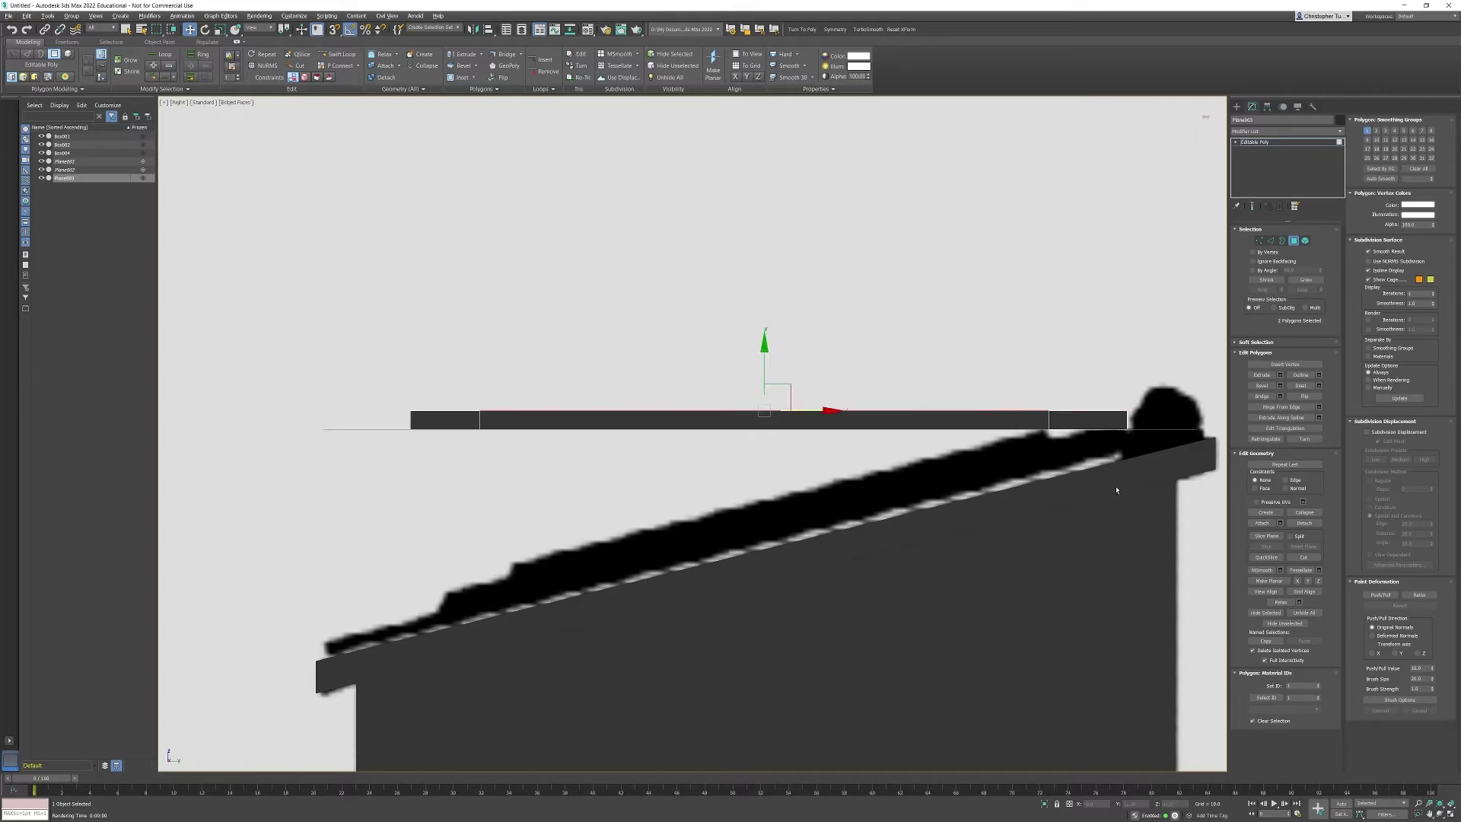
Extrude the two long centre polygons by the same height and slope the front and rear ends of both steps inward
{"action": "left_click", "coordinate": [1292, 463]}
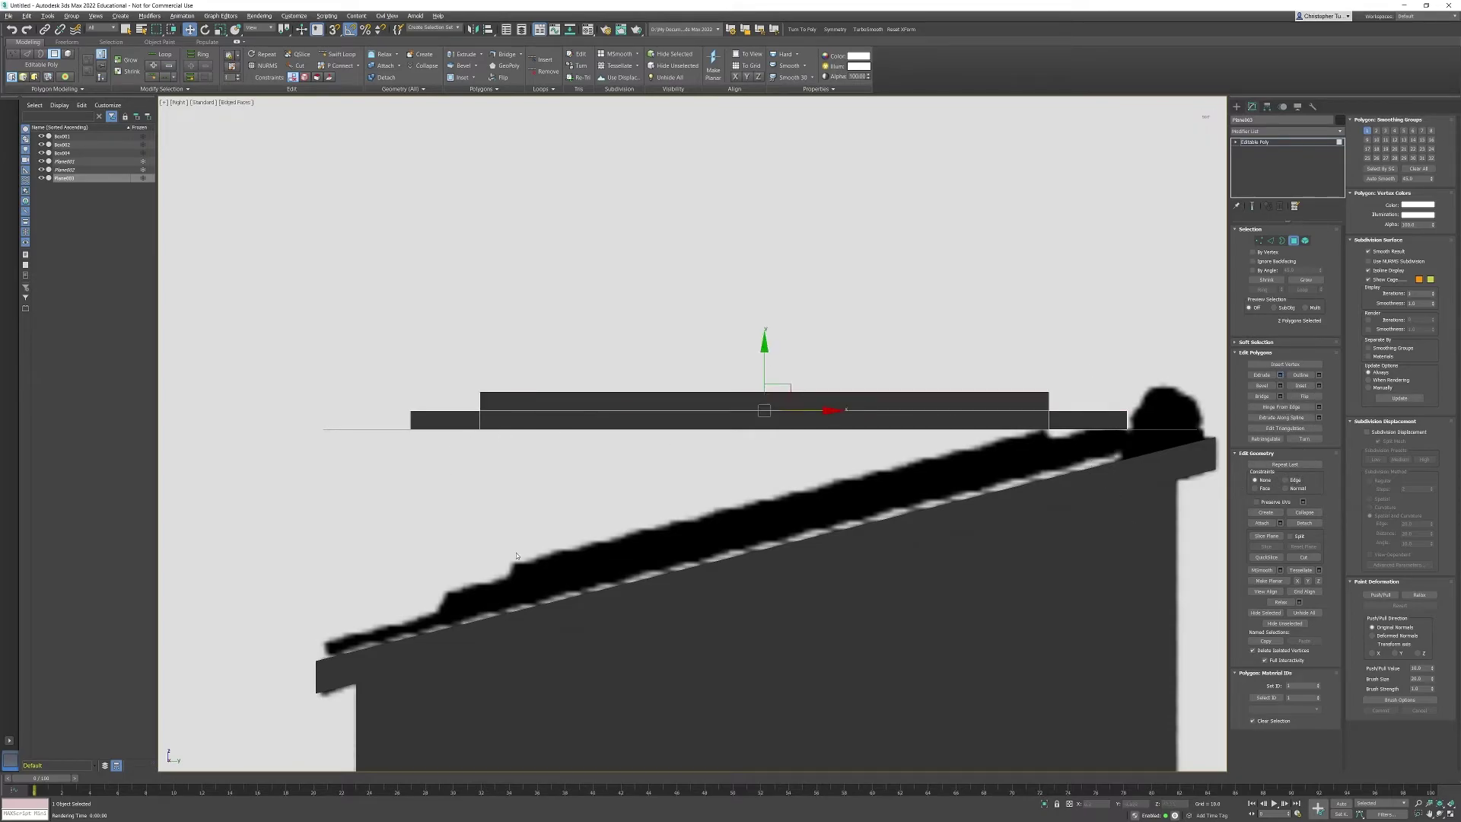
{"action": "left_click", "coordinate": [697, 466]}
{"action": "left_click", "coordinate": [1260, 241]}
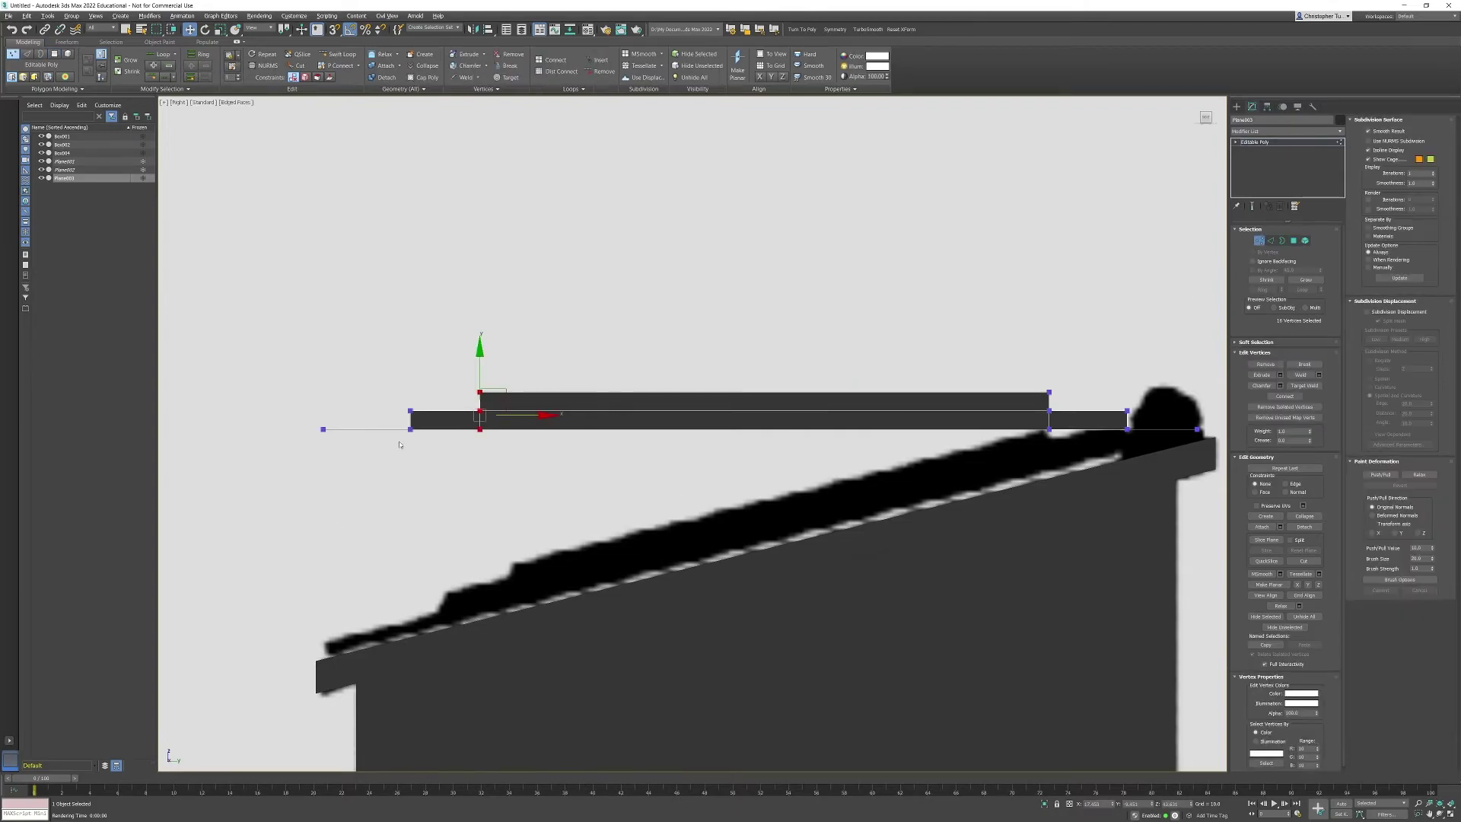
{"action": "left_click_drag", "start_coordinate": [402, 444], "coordinate": [533, 396]}
{"action": "left_click", "coordinate": [409, 406]}
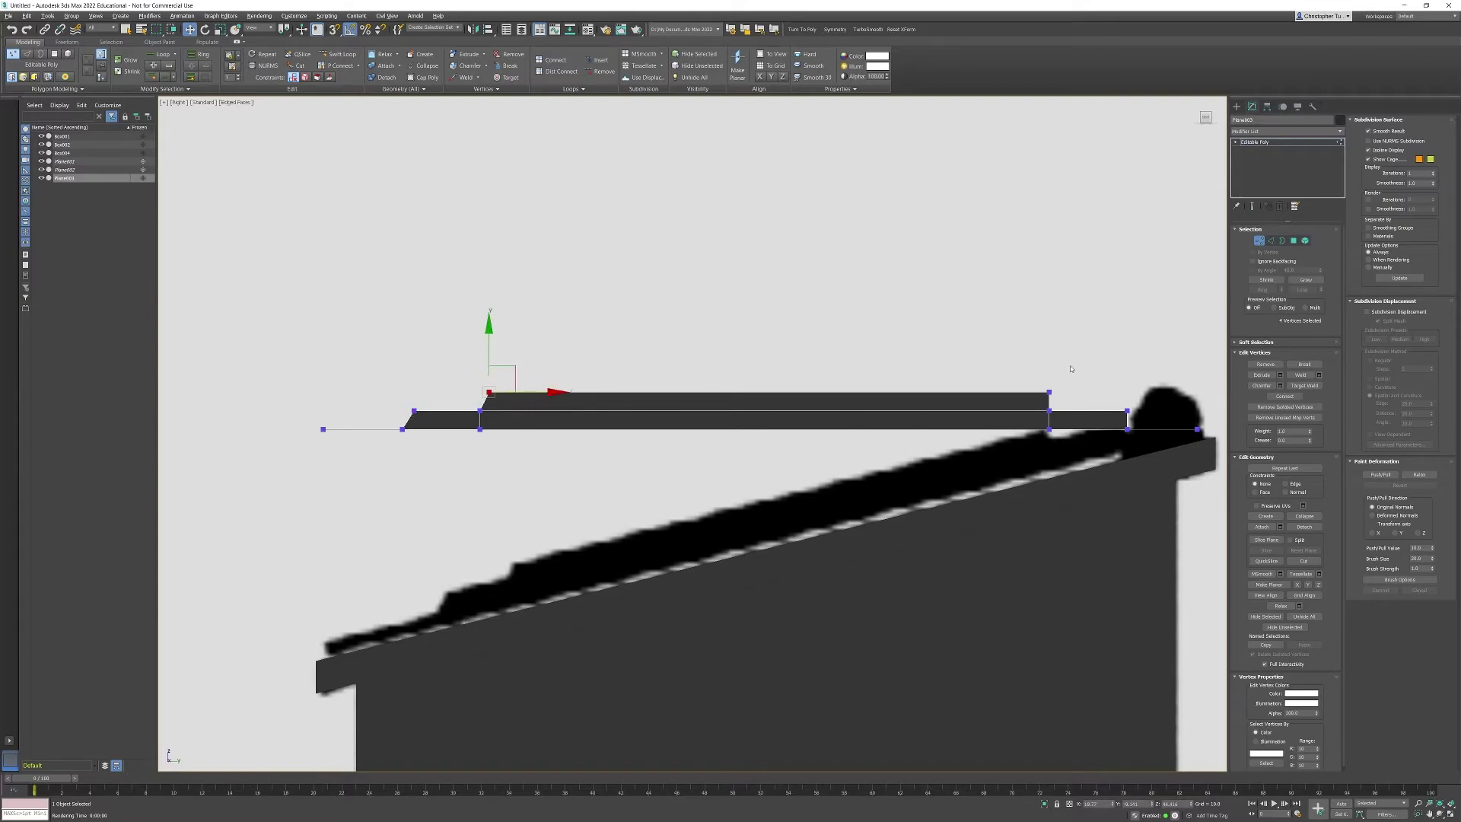
{"action": "left_click_drag", "start_coordinate": [1072, 396], "coordinate": [1158, 410]}
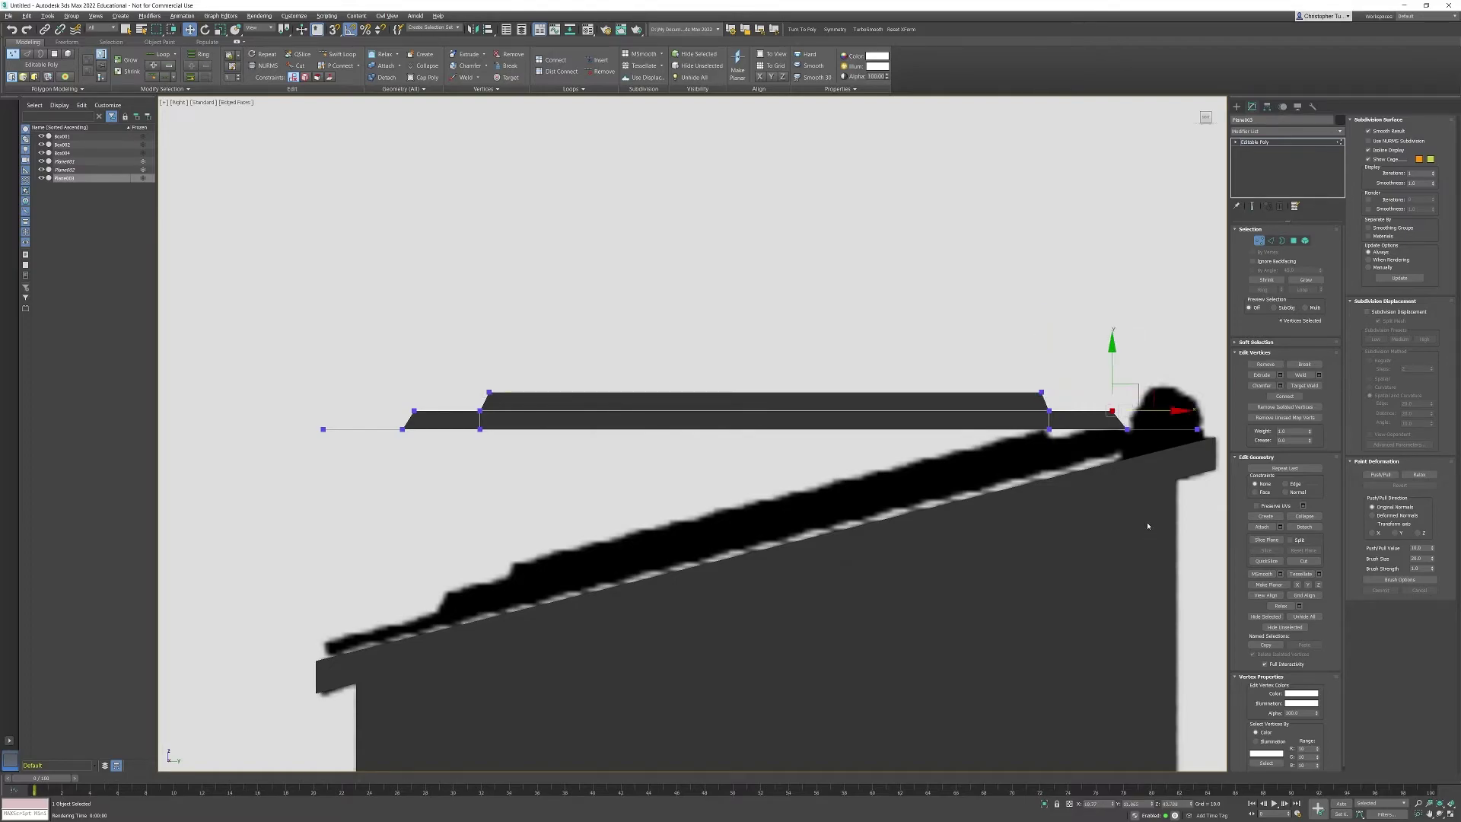
{"action": "left_click", "coordinate": [1258, 241]}
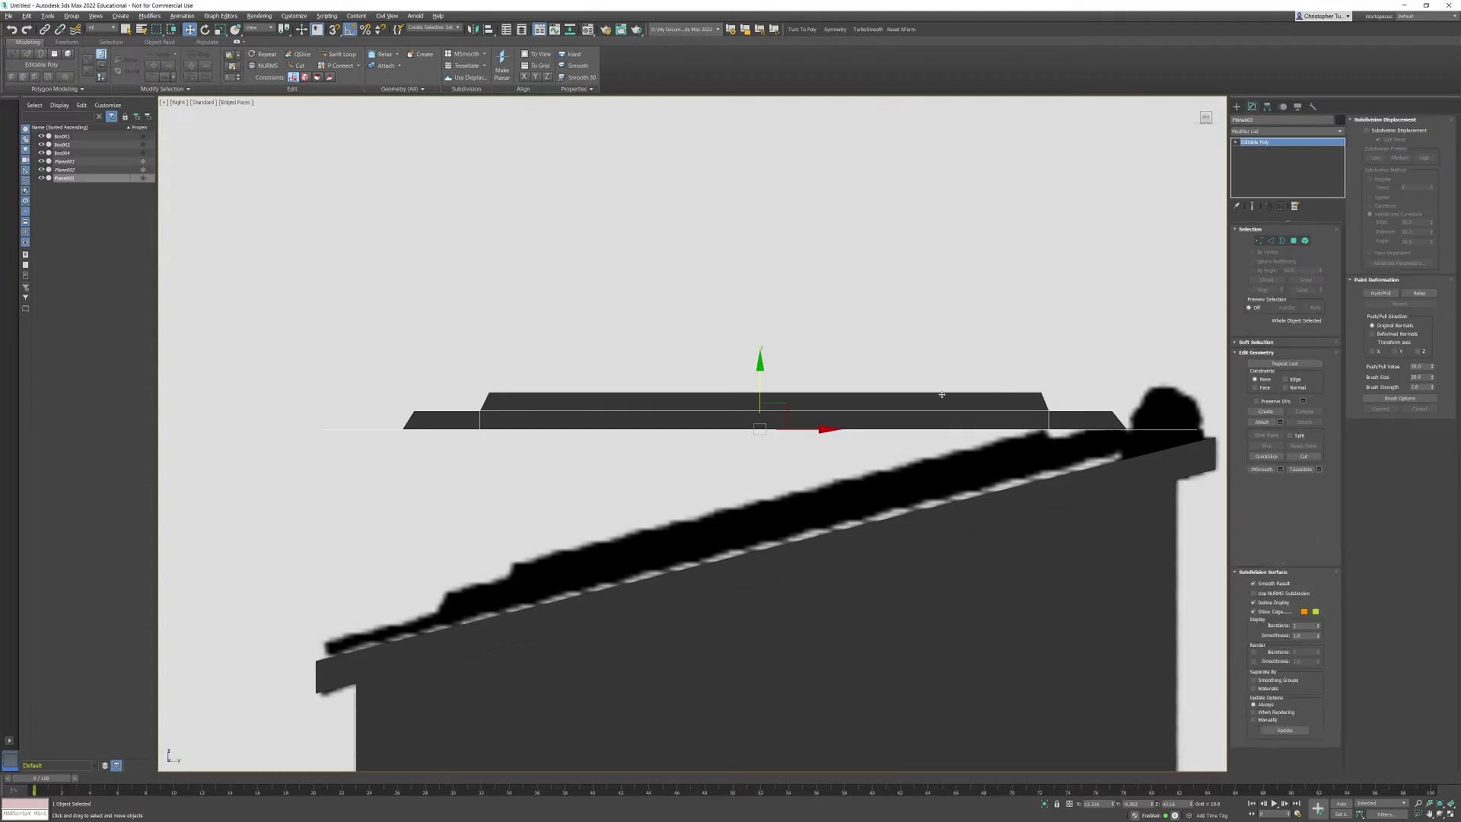
Collapse the vertex pair between the two raised panels into one vertex at both the front and rear edges of the lid
{"action": "key", "text": "alt+w"}
{"action": "right_click", "coordinate": [880, 301]}
{"action": "key", "text": "alt+w"}
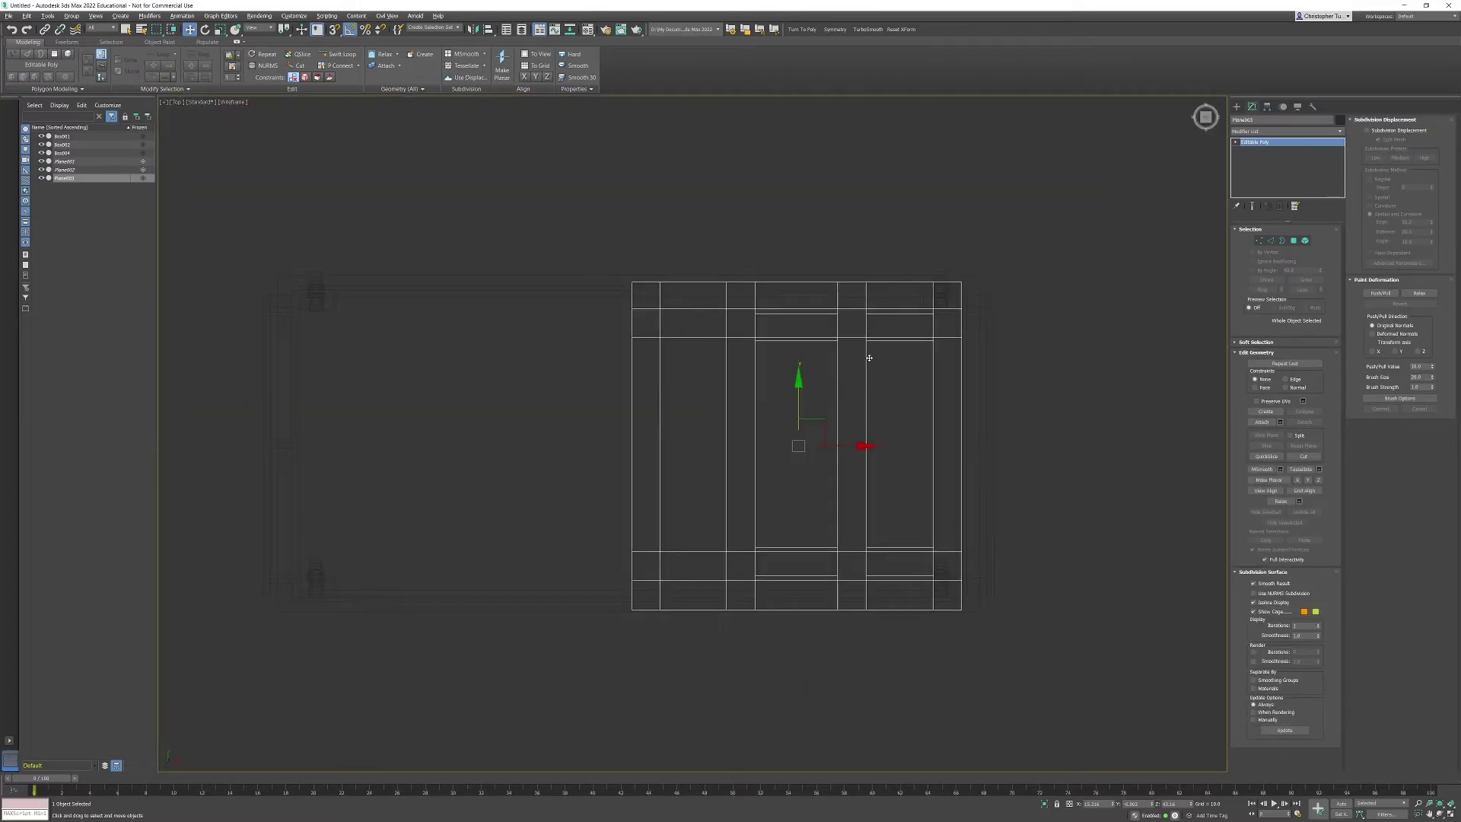
{"action": "key", "text": "p"}
{"action": "key", "text": "z"}
{"action": "middle_click_drag", "start_coordinate": [817, 403], "coordinate": [750, 349], "text": "alt"}
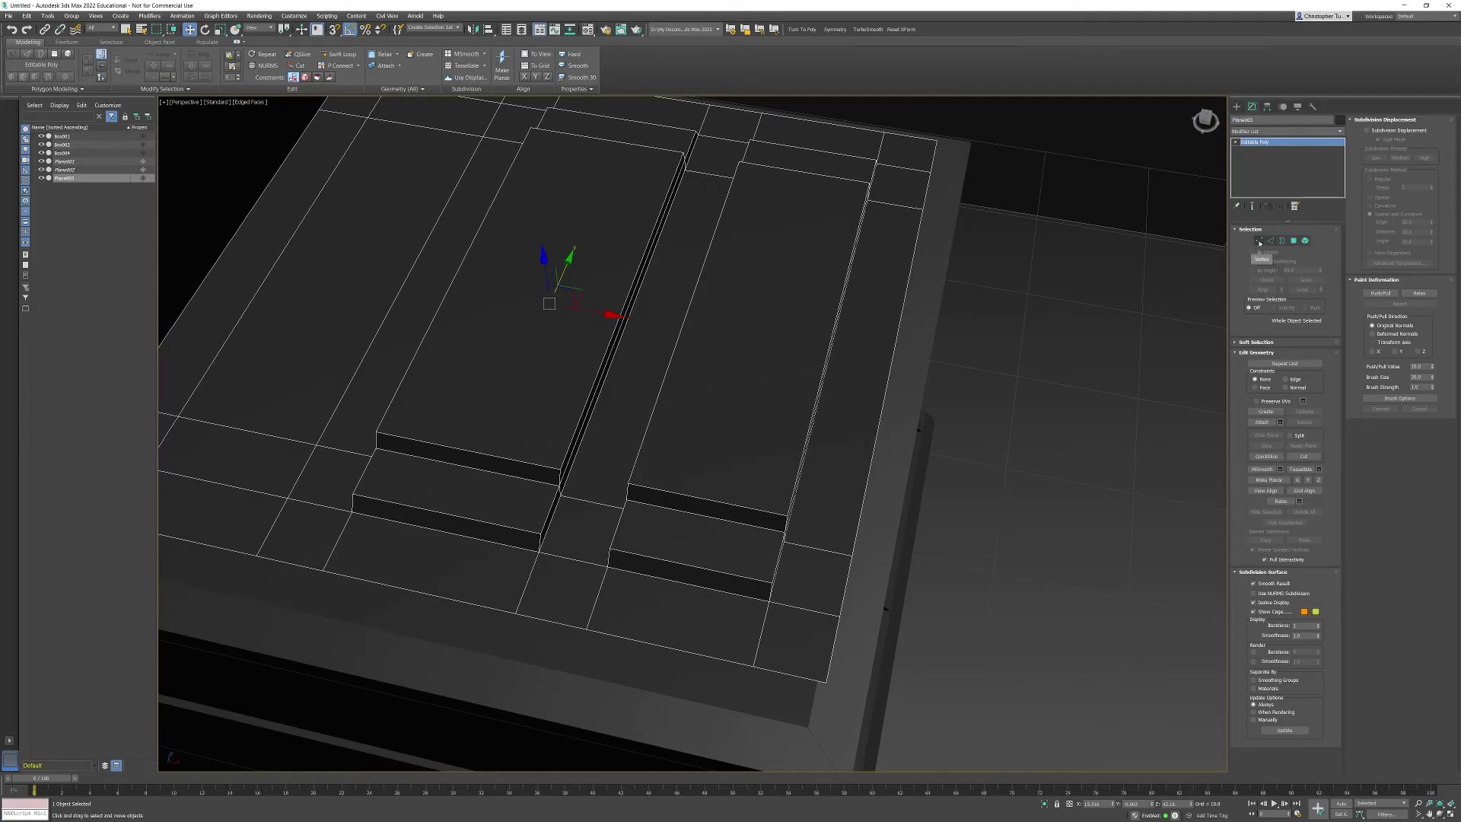
{"action": "left_click", "coordinate": [1259, 240]}
{"action": "scroll", "coordinate": [563, 344], "scroll_direction": "up", "scroll_amount": 4}
{"action": "scroll", "coordinate": [562, 345], "scroll_direction": "down", "scroll_amount": 2}
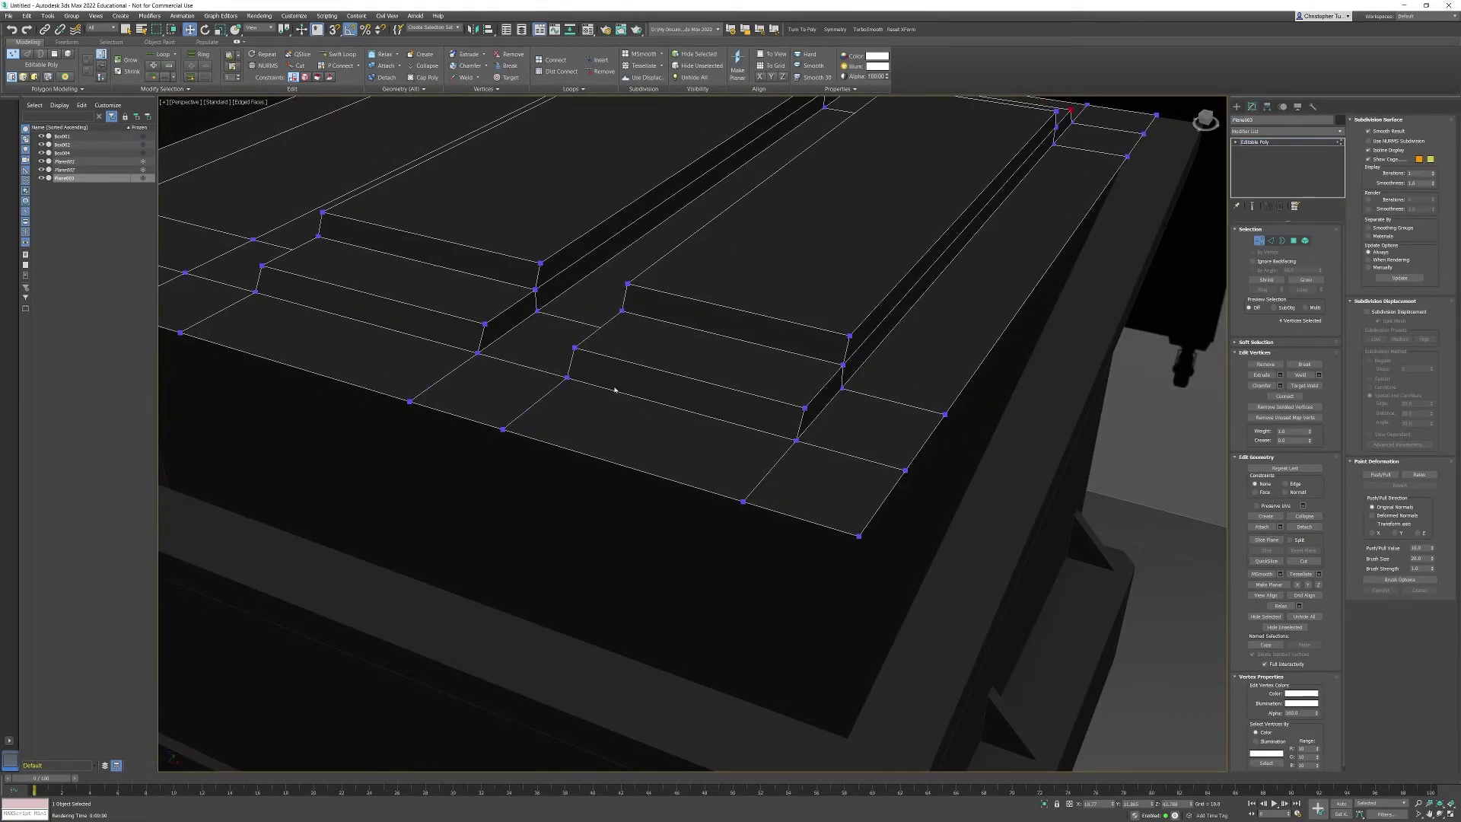
{"action": "middle_click_drag", "start_coordinate": [468, 397], "coordinate": [468, 411]}
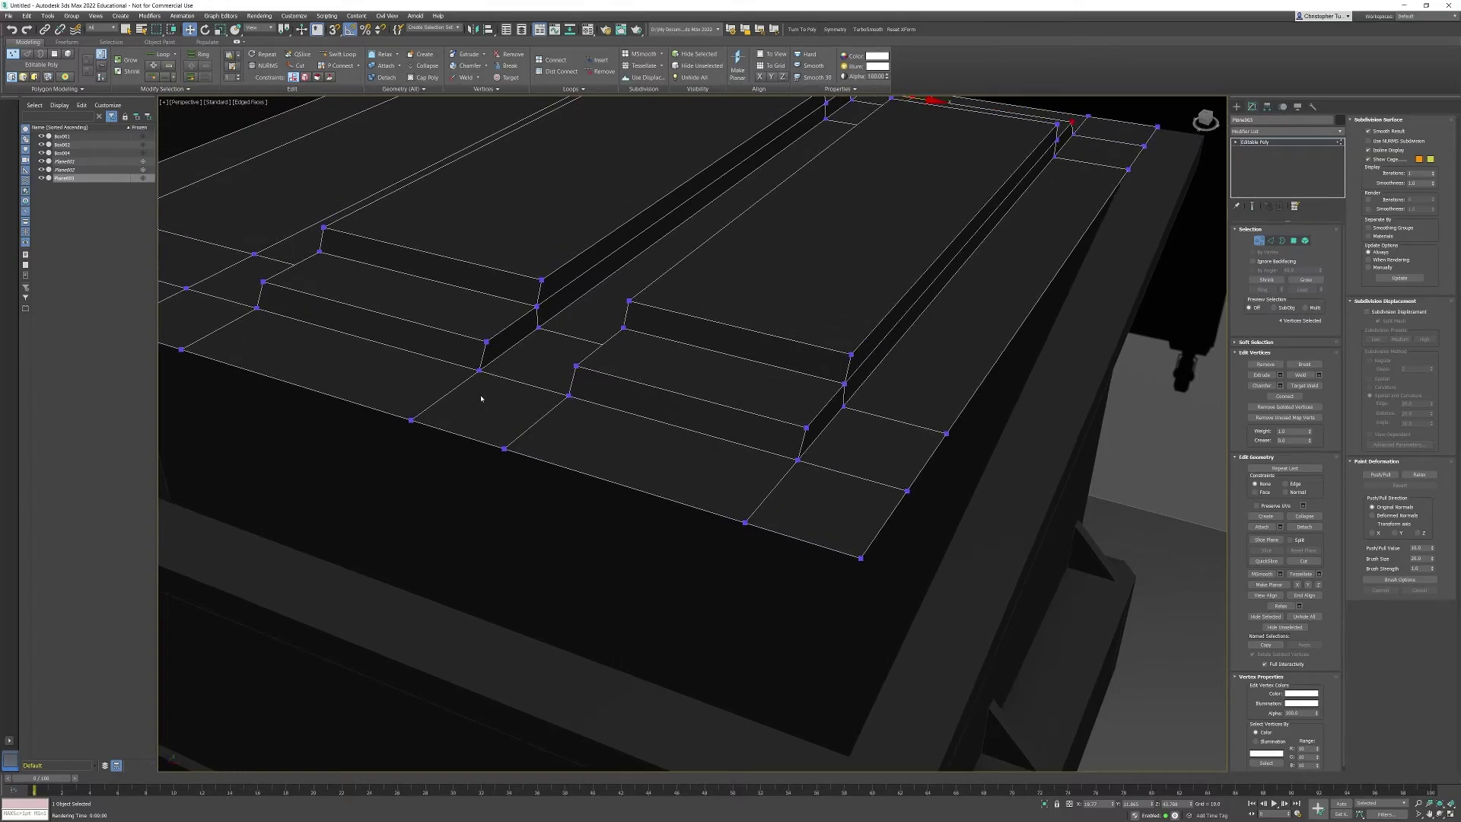
{"action": "left_click", "coordinate": [411, 421]}
{"action": "left_click", "coordinate": [504, 449], "text": "ctrl"}
{"action": "left_click", "coordinate": [1305, 516]}
{"action": "middle_click_drag", "start_coordinate": [809, 407], "coordinate": [638, 698], "text": "alt"}
{"action": "left_click_drag", "start_coordinate": [707, 156], "coordinate": [812, 199]}
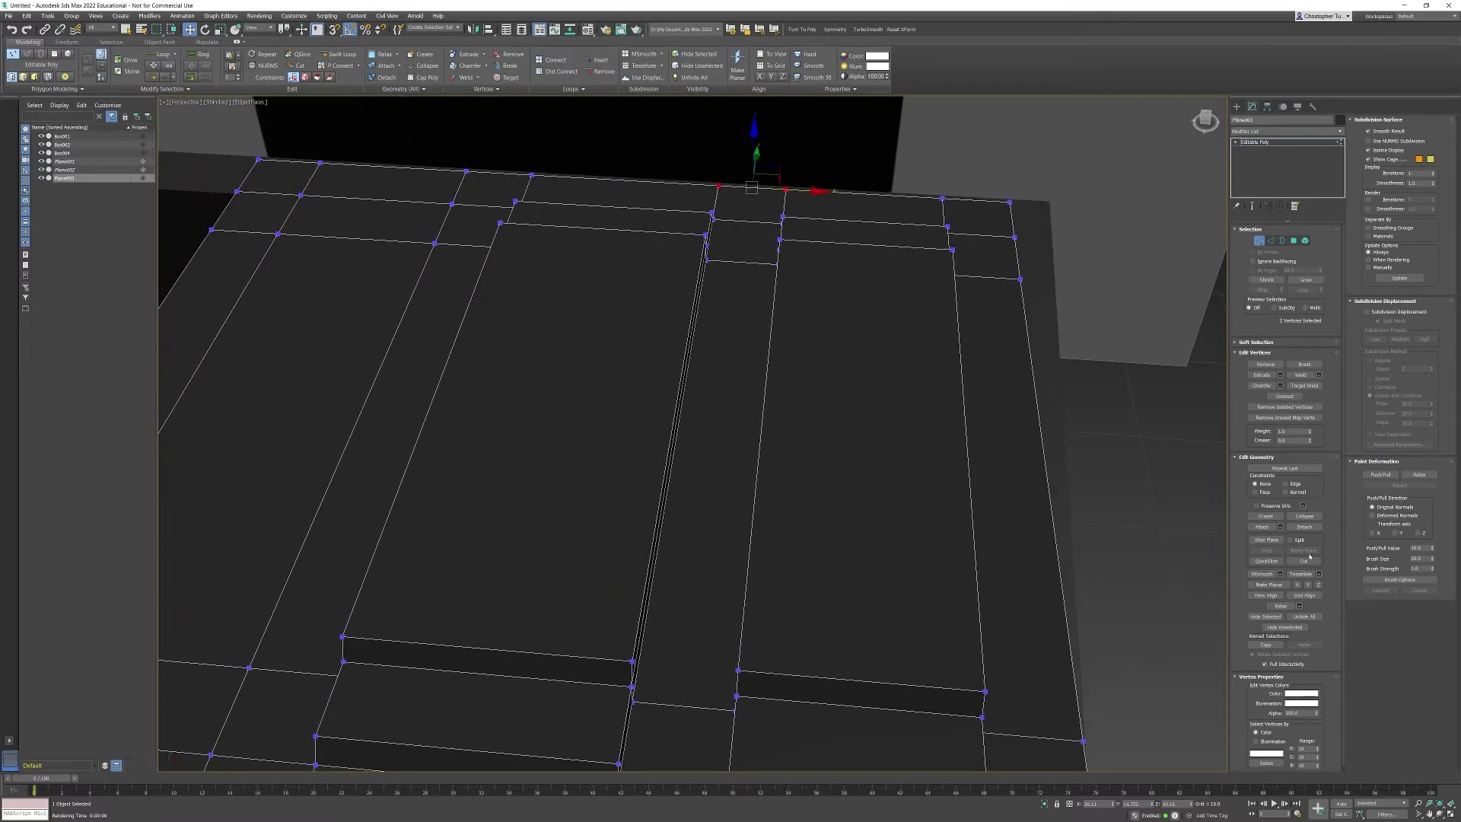
{"action": "left_click", "coordinate": [1304, 517]}
Target-weld the extra channel vertices beside the front steps onto the lower front corners of the two raised panels
{"action": "middle_click_drag", "start_coordinate": [659, 582], "coordinate": [847, 387]}
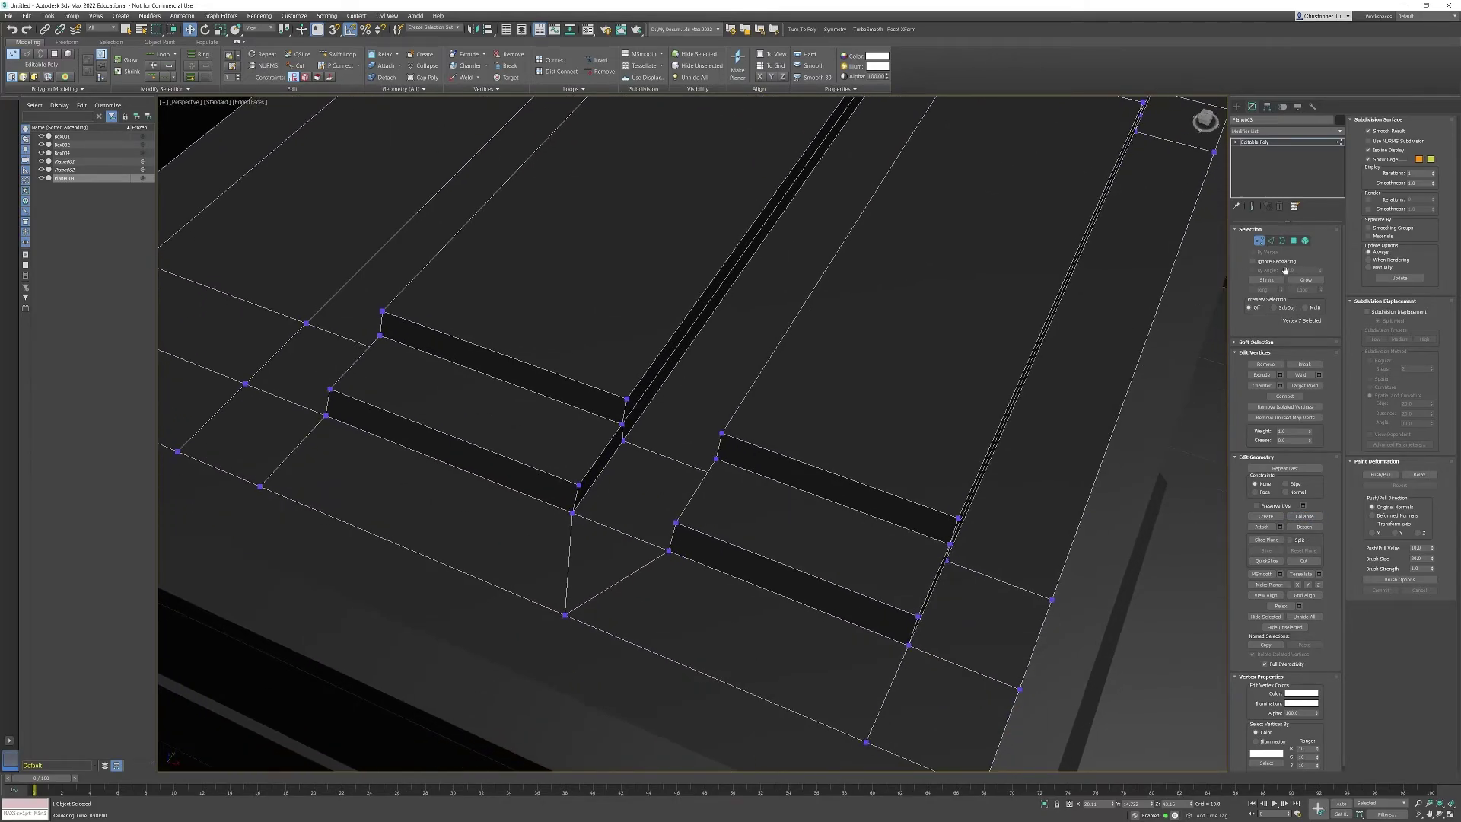
{"action": "left_click", "coordinate": [1304, 385]}
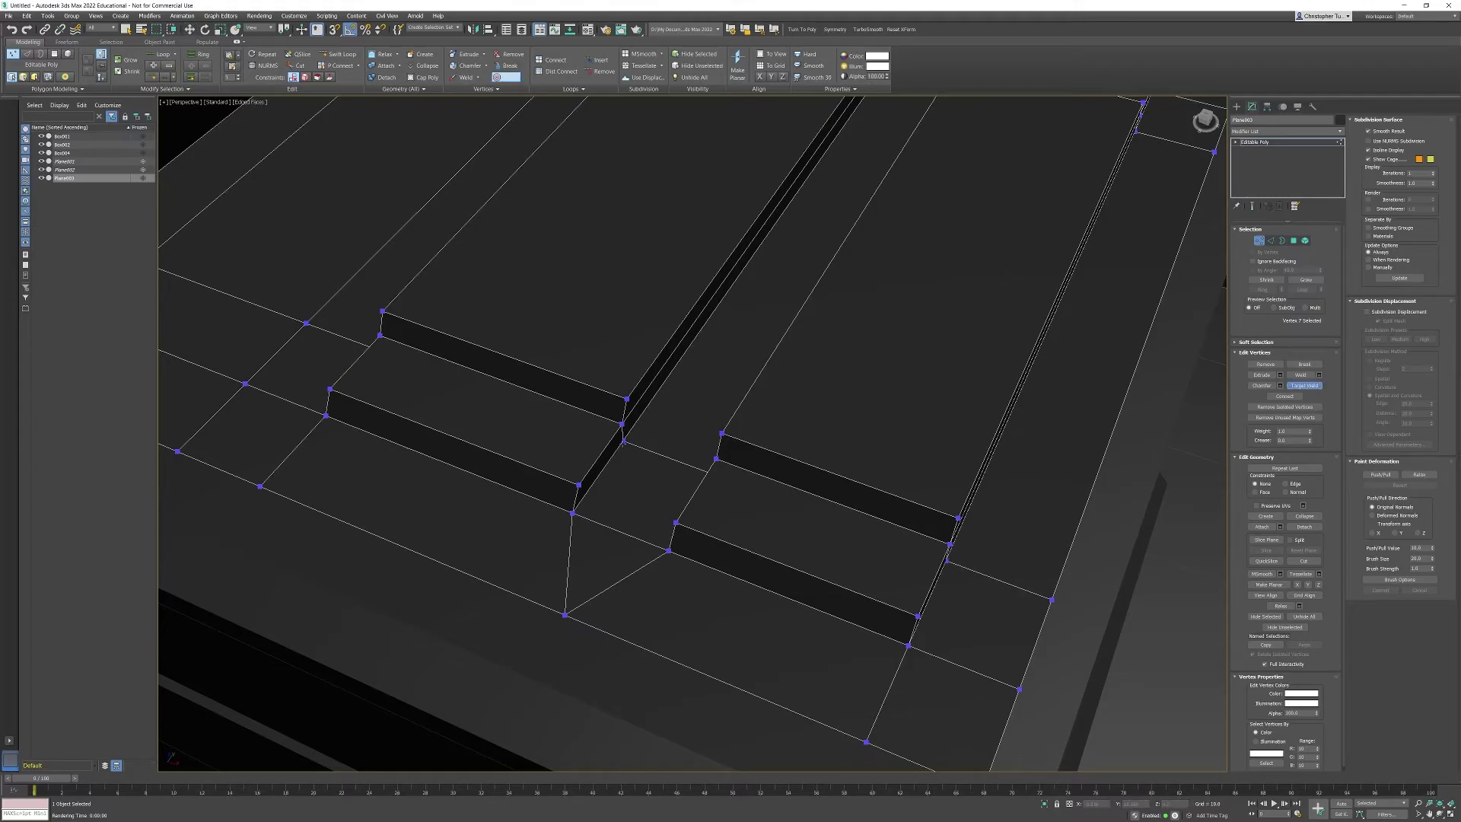
{"action": "left_click", "coordinate": [573, 513]}
{"action": "middle_click_drag", "start_coordinate": [575, 512], "coordinate": [720, 488], "text": "alt"}
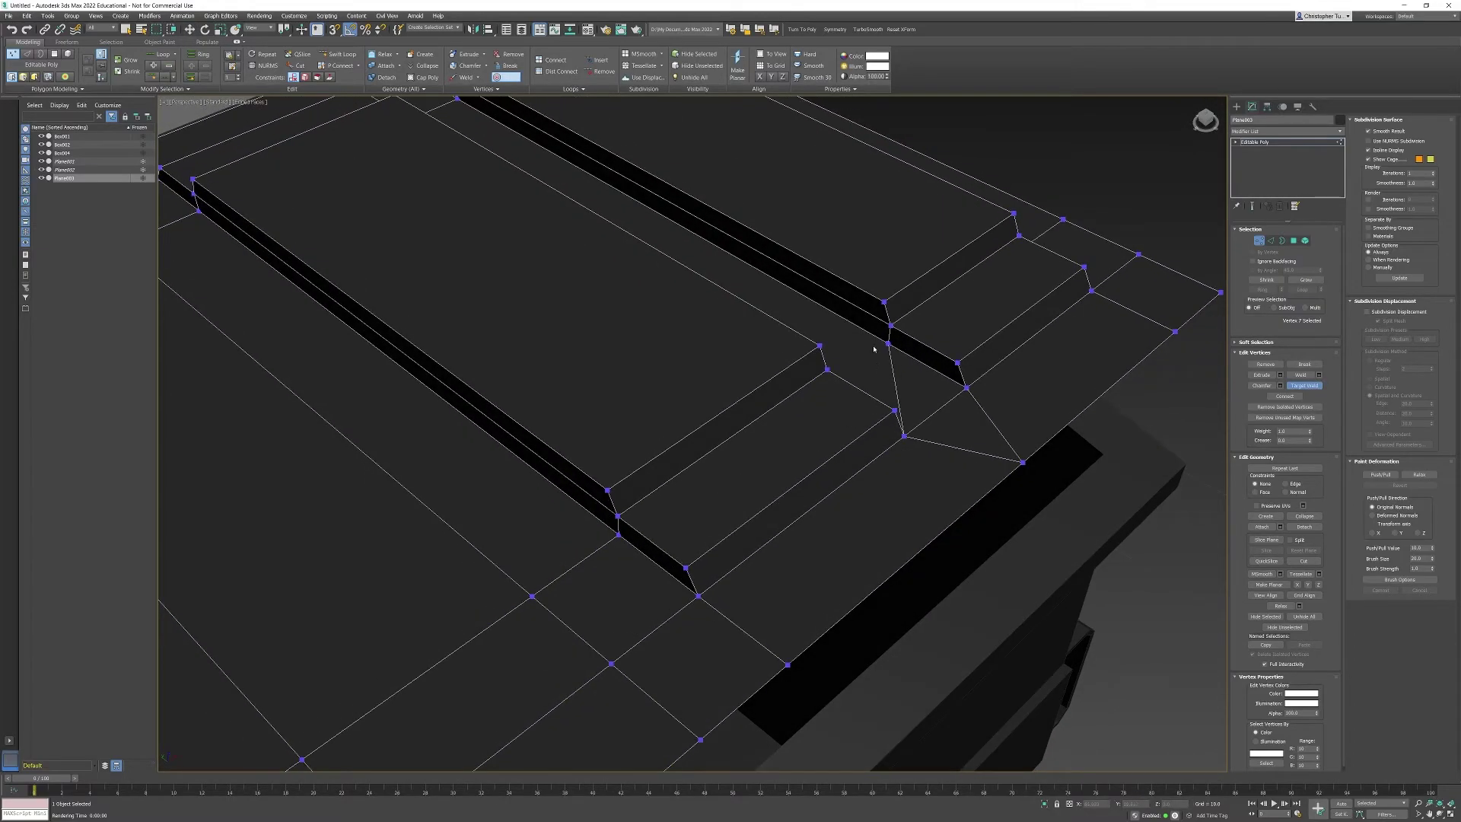
{"action": "left_click", "coordinate": [967, 388]}
{"action": "middle_click_drag", "start_coordinate": [968, 390], "coordinate": [905, 428], "text": "alt"}
Target-weld the extra vertices around the lid's front outer corner onto the outer panel's step corner and the lid corner
{"action": "left_click", "coordinate": [587, 445]}
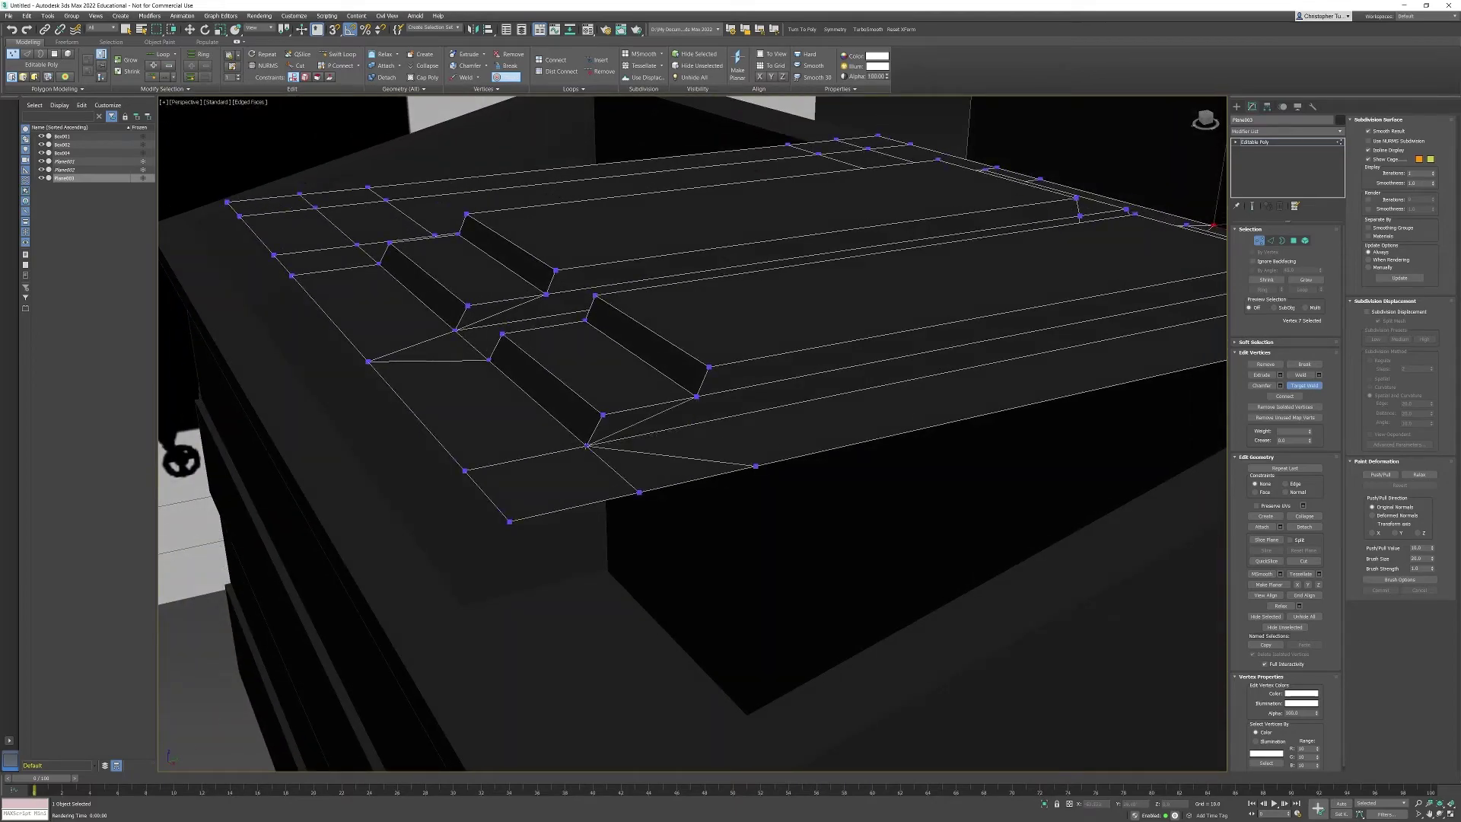
{"action": "left_click", "coordinate": [637, 494]}
{"action": "left_click", "coordinate": [510, 522]}
{"action": "left_click", "coordinate": [510, 522]}
Target-weld the extra vertices around the lid's rear outer corner onto the outer panel's step corner and the lid corner
{"action": "middle_click_drag", "start_coordinate": [696, 359], "coordinate": [621, 514], "text": "alt"}
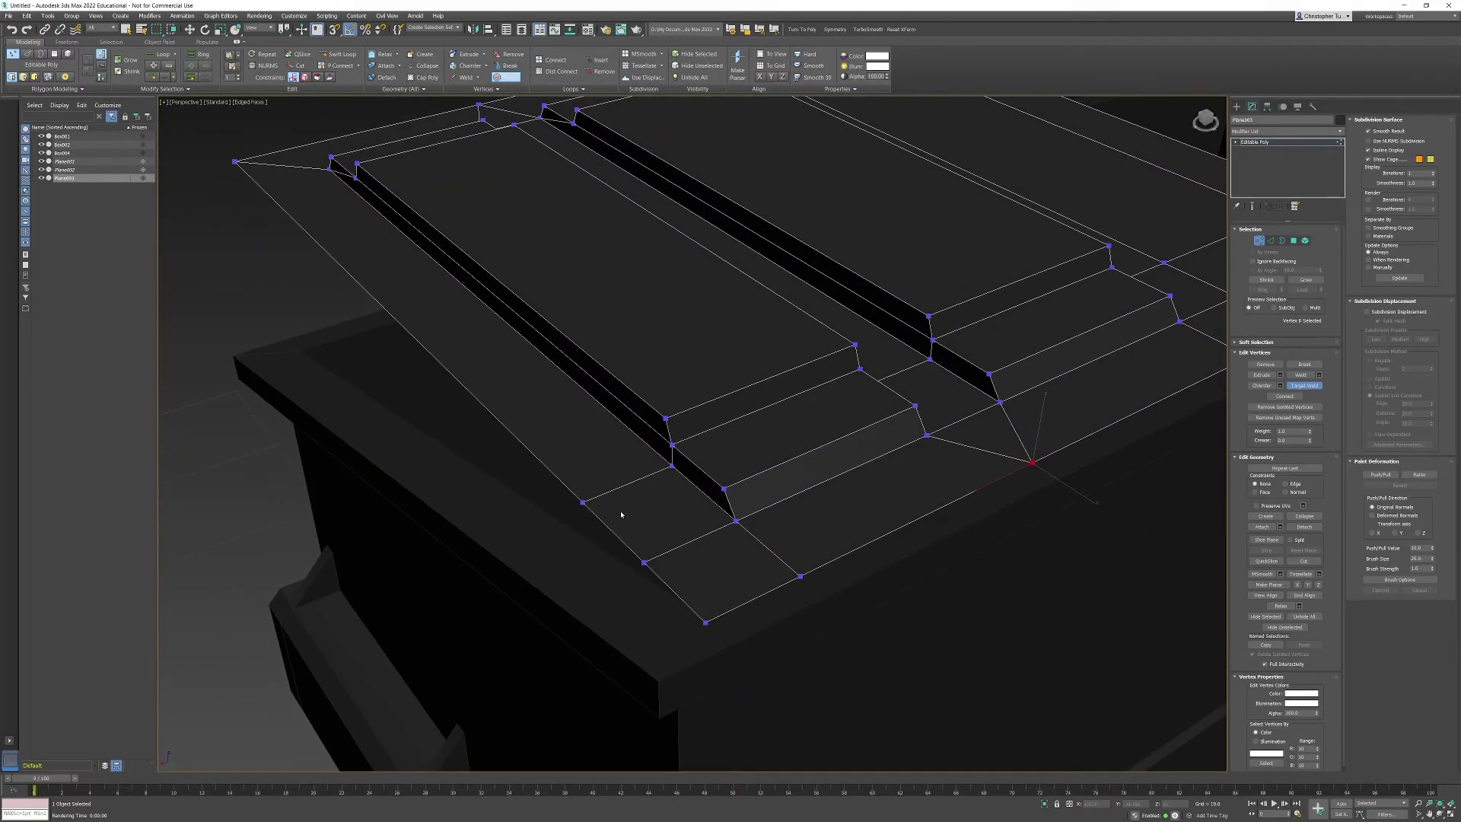
{"action": "left_click", "coordinate": [739, 522]}
{"action": "left_click", "coordinate": [644, 563]}
{"action": "left_click", "coordinate": [705, 621]}
{"action": "left_click", "coordinate": [706, 622]}
Target-weld the leftover channel vertices beside the rear steps onto the lower rear corners of the raised panels
{"action": "middle_click_drag", "start_coordinate": [1012, 415], "coordinate": [595, 487], "text": "alt"}
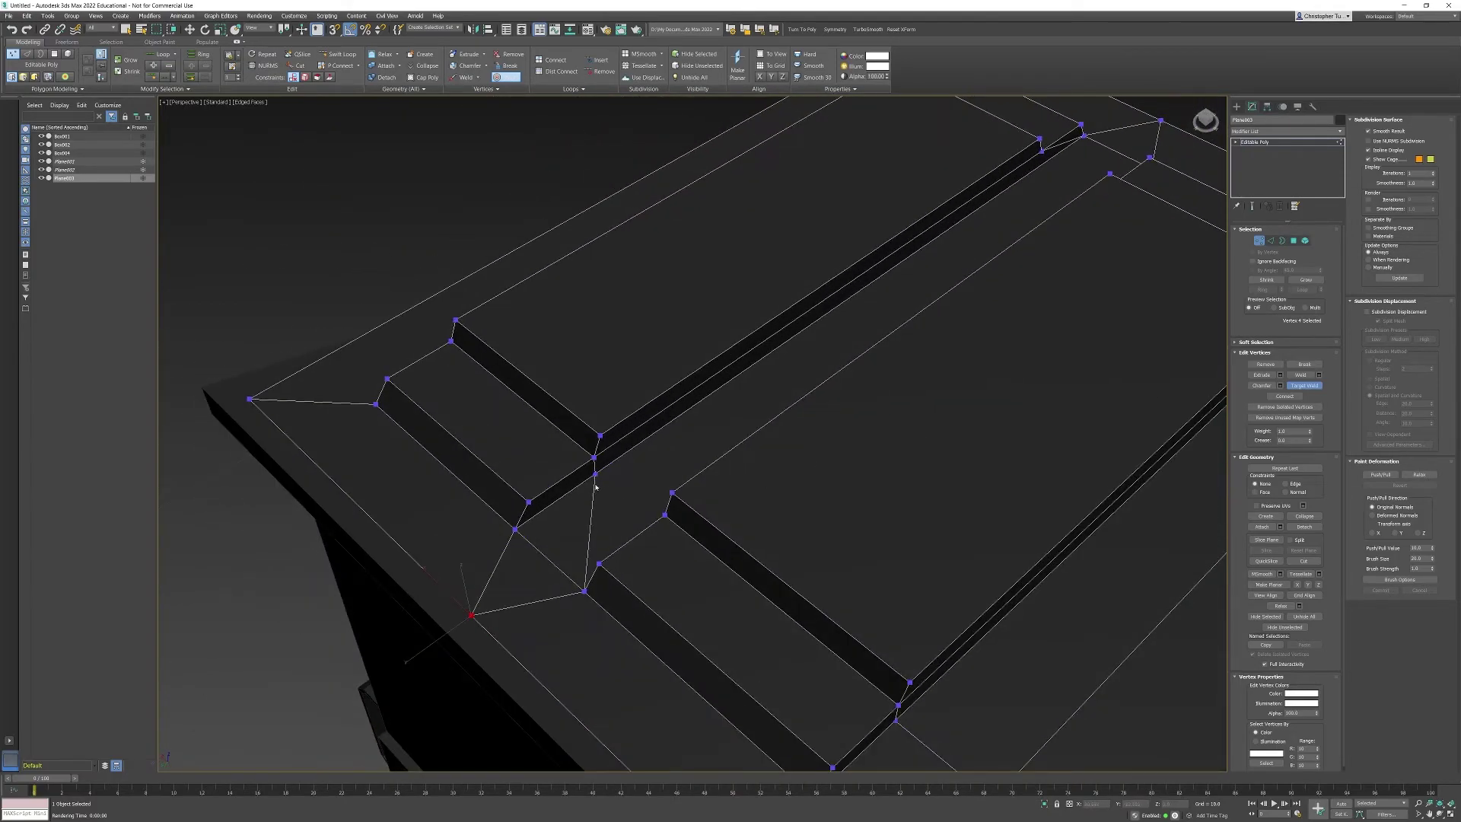
{"action": "left_click", "coordinate": [515, 530]}
{"action": "right_click", "coordinate": [653, 543]}
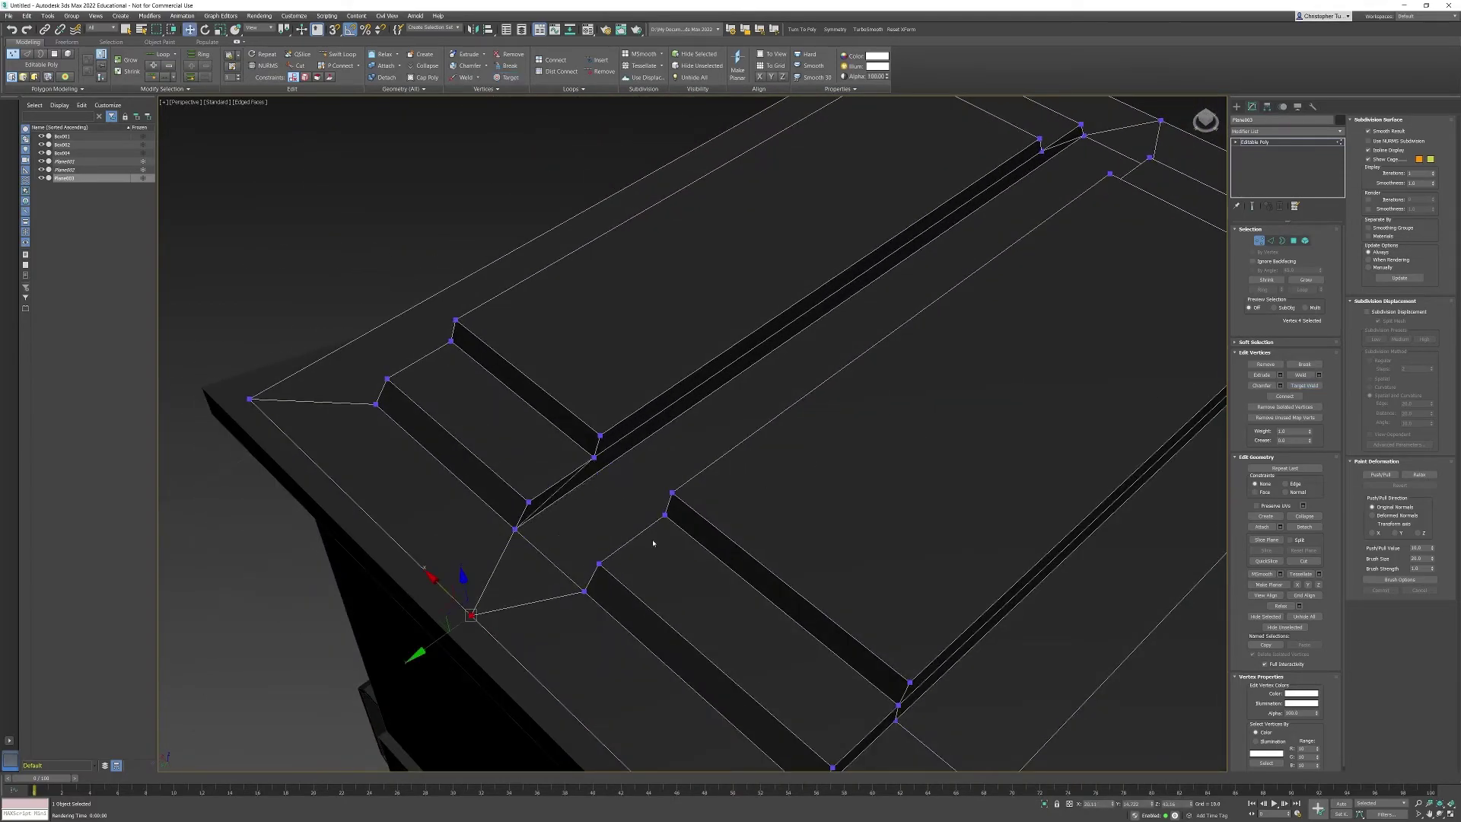
Apply a Symmetry modifier to the lid and mirror it across the X axis only
{"action": "left_click", "coordinate": [1294, 242]}
{"action": "left_click", "coordinate": [1016, 438]}
{"action": "middle_click_drag", "start_coordinate": [1005, 446], "coordinate": [844, 475], "text": "alt"}
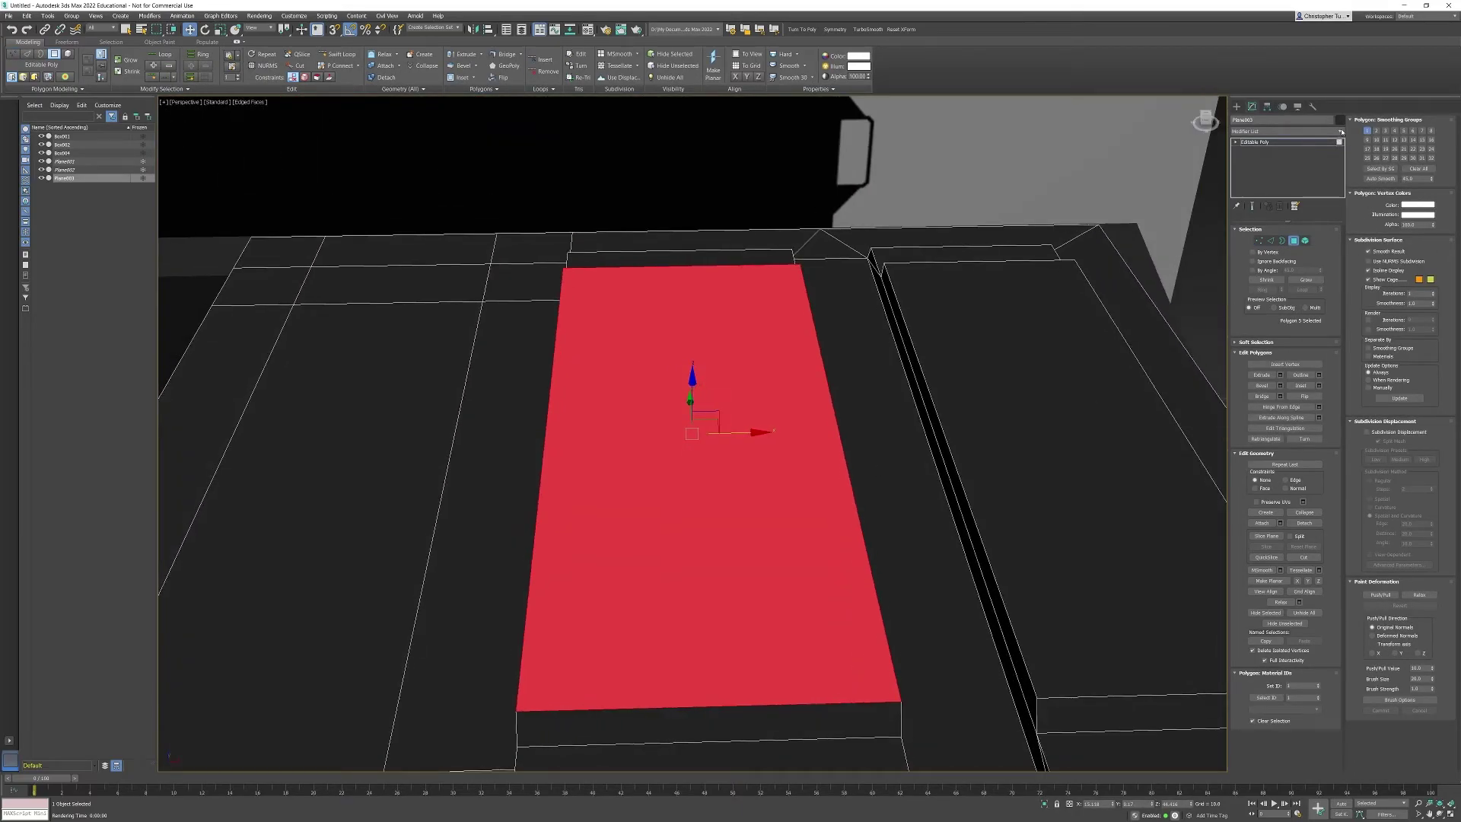
{"action": "left_click", "coordinate": [1342, 132]}
{"action": "scroll", "coordinate": [1286, 456], "scroll_direction": "down", "scroll_amount": 2}
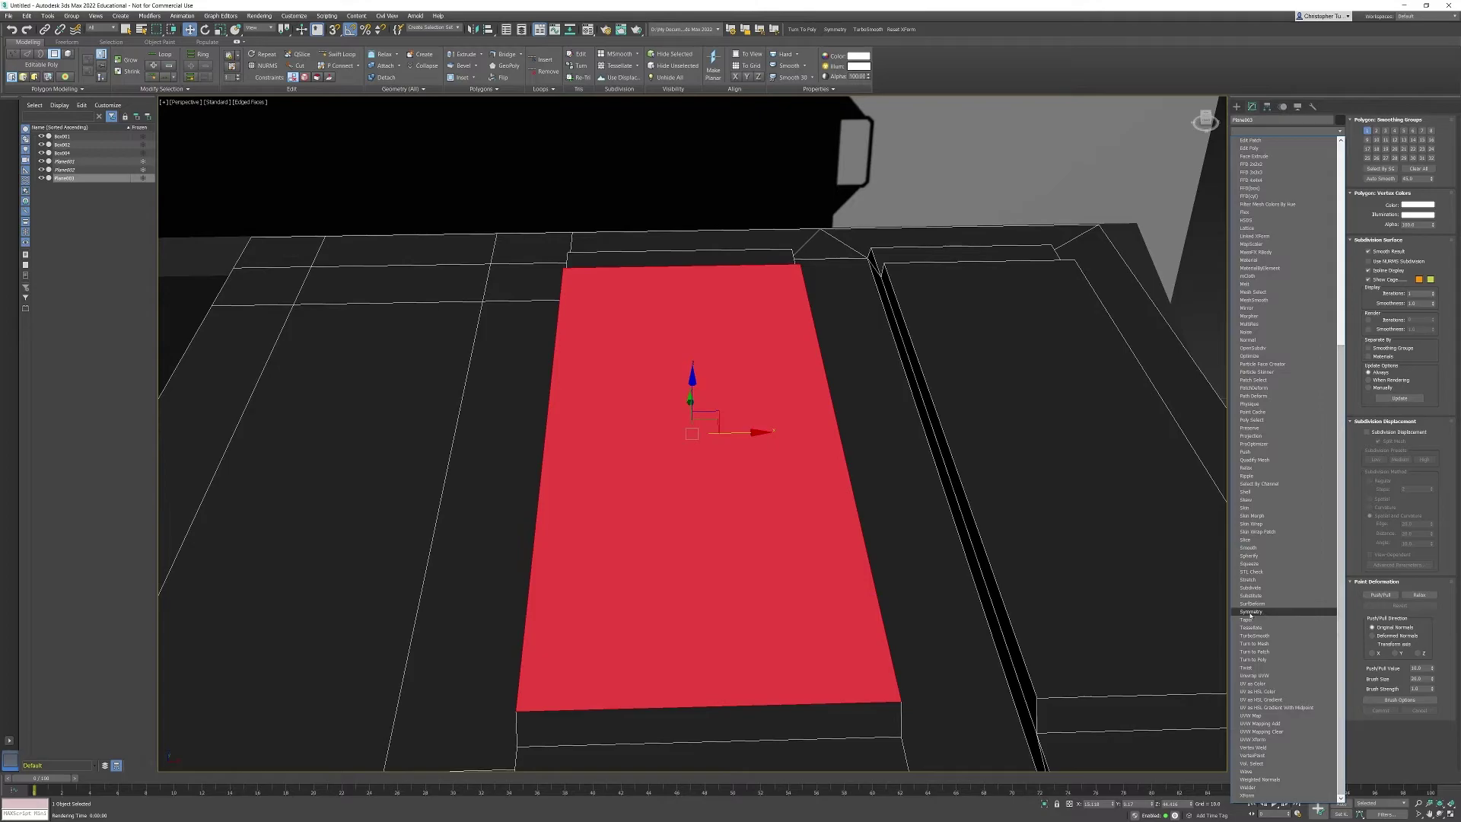
{"action": "left_click", "coordinate": [1250, 613]}
{"action": "scroll", "coordinate": [829, 510], "scroll_direction": "down", "scroll_amount": 3}
{"action": "left_click", "coordinate": [1261, 261]}
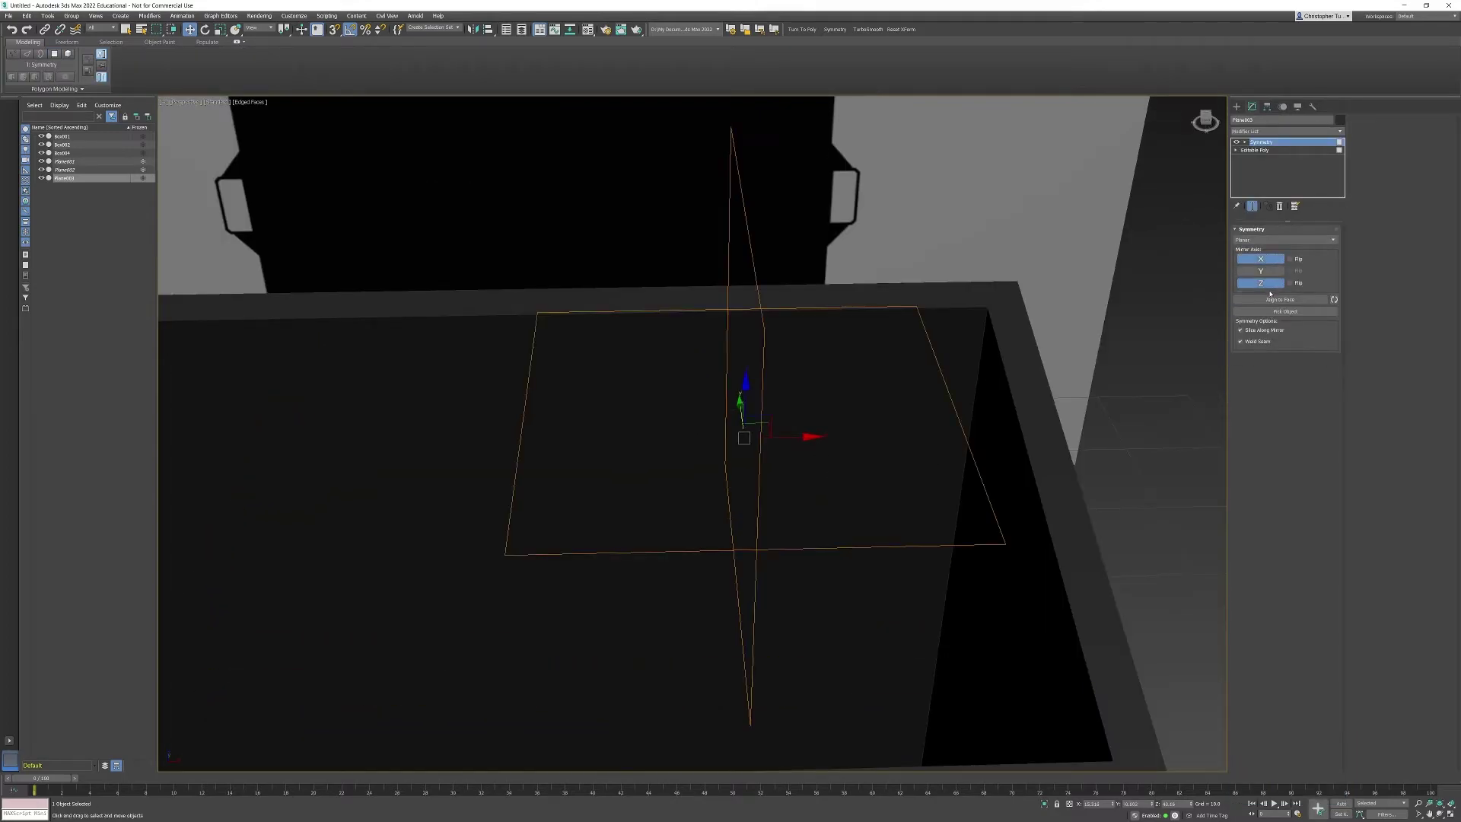
{"action": "left_click", "coordinate": [1268, 285]}
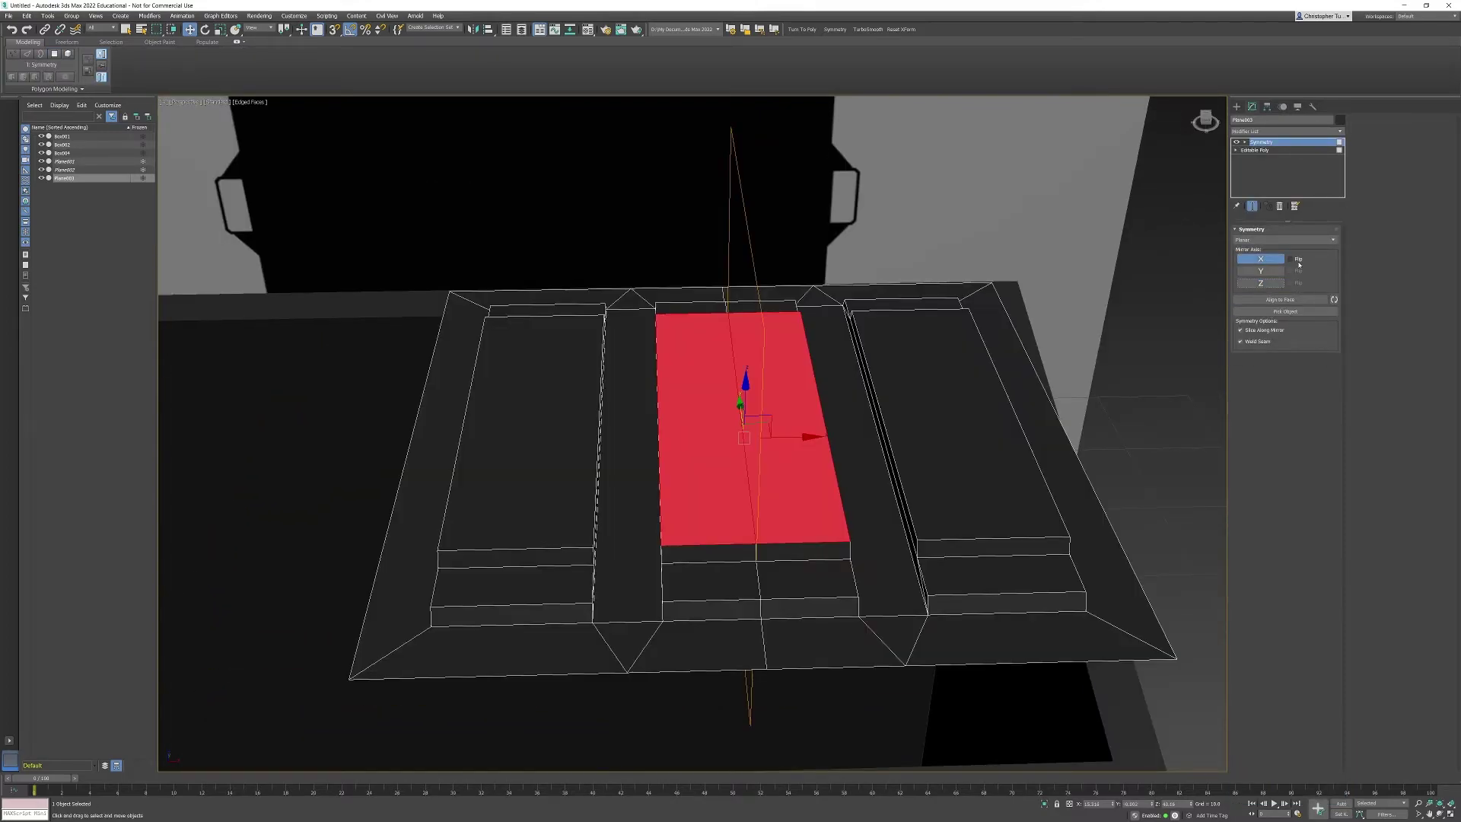
Try flipping the lid's Symmetry direction on the X axis and compare both versions
{"action": "middle_click_drag", "start_coordinate": [1012, 382], "coordinate": [956, 379], "text": "alt"}
{"action": "middle_click_drag", "start_coordinate": [753, 562], "coordinate": [754, 480]}
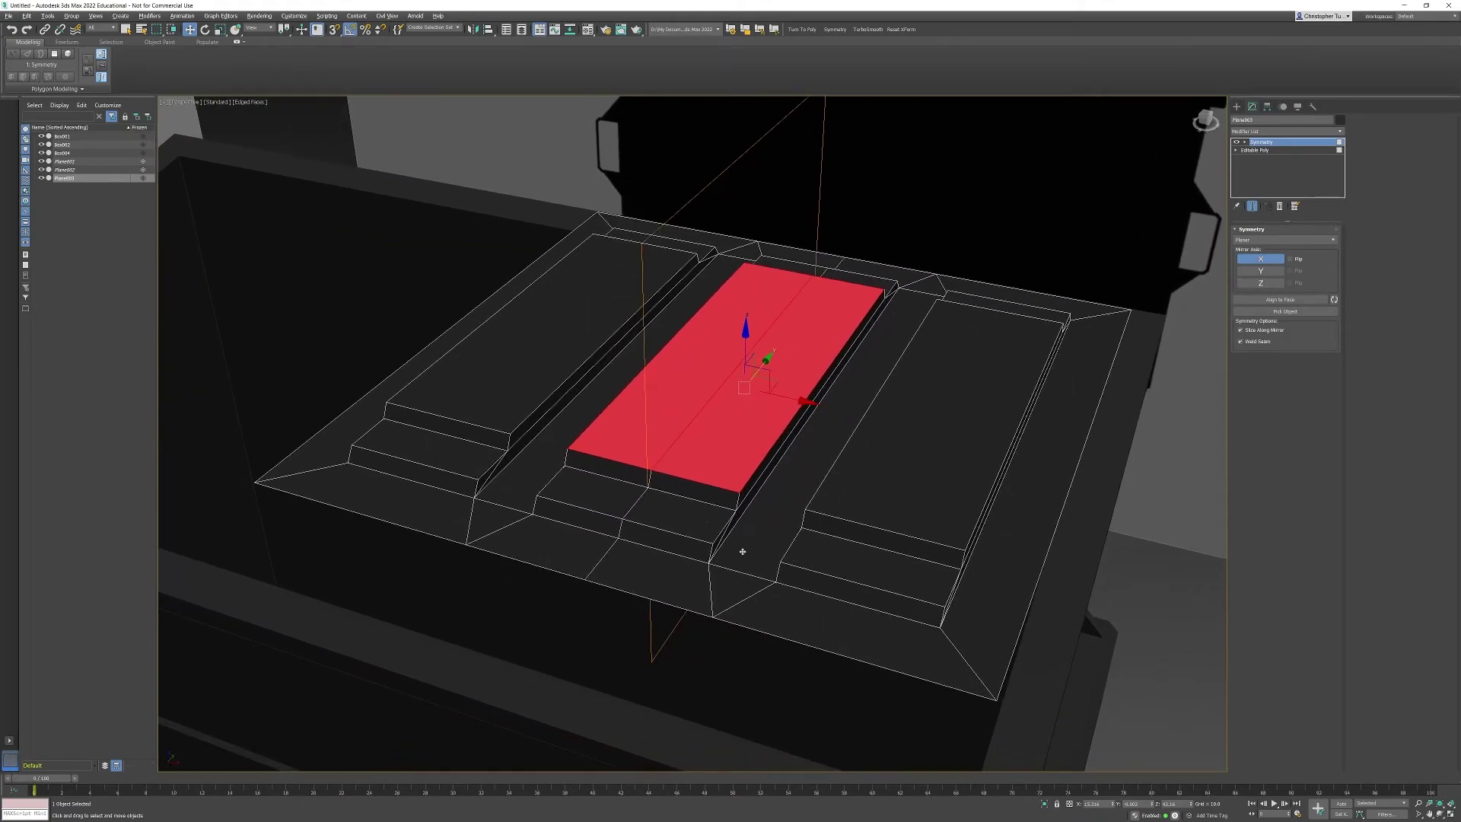
{"action": "left_click", "coordinate": [1290, 258]}
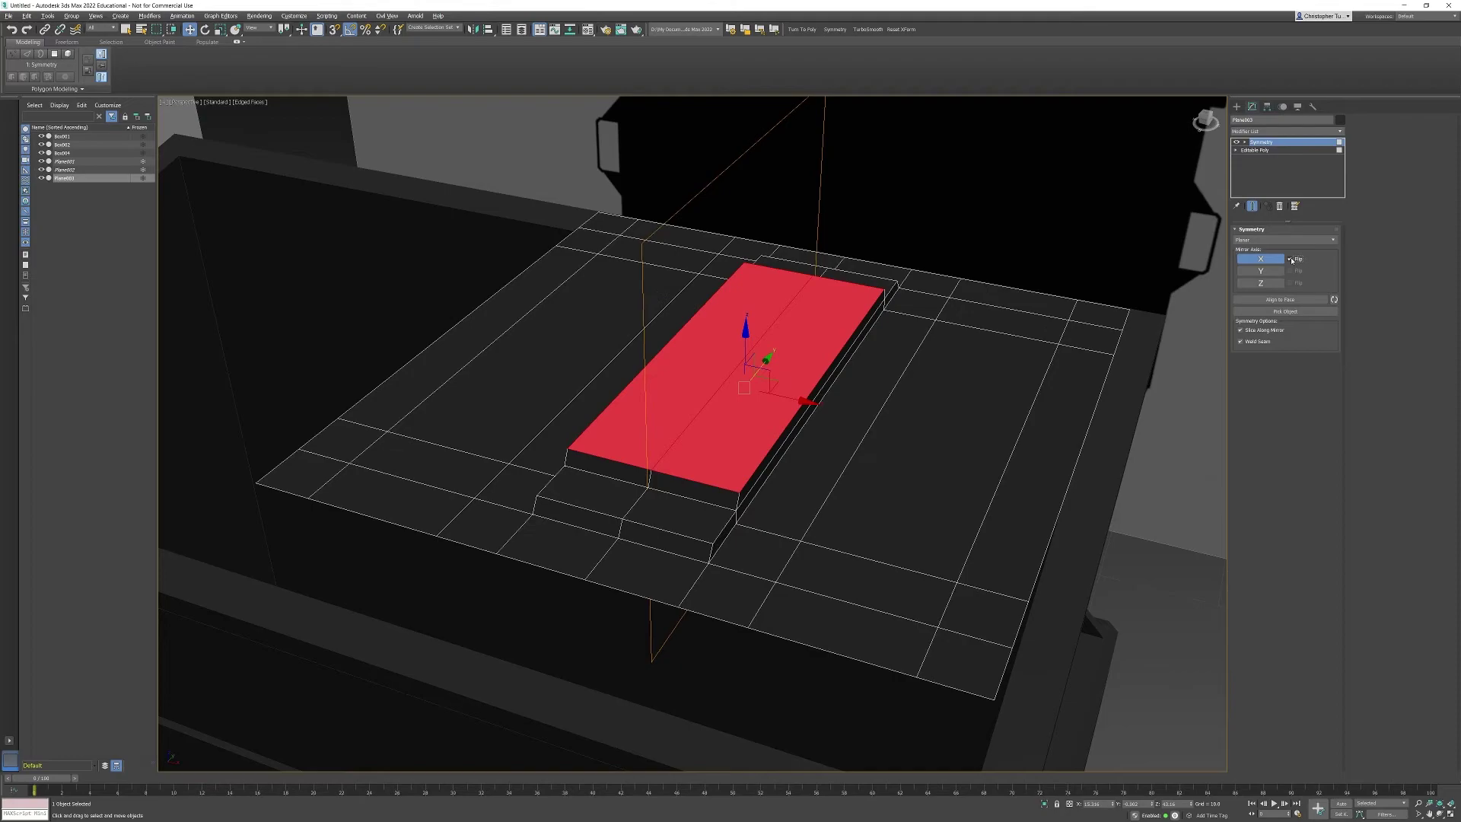
{"action": "left_click", "coordinate": [1290, 260]}
{"action": "left_click", "coordinate": [1289, 261]}
{"action": "left_click", "coordinate": [1290, 260]}
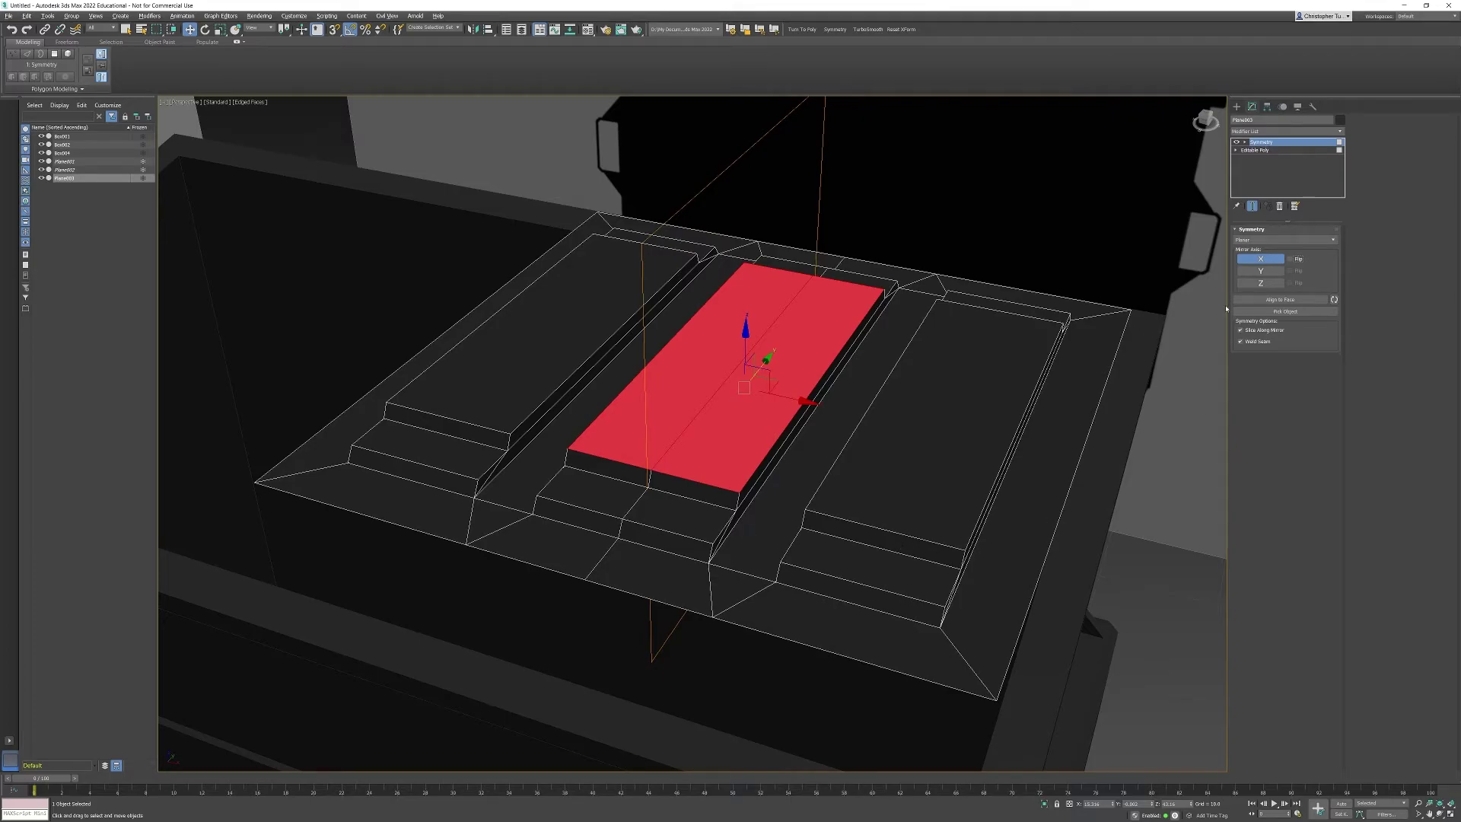
{"action": "middle_click_drag", "start_coordinate": [1226, 308], "coordinate": [1041, 539], "text": "alt"}
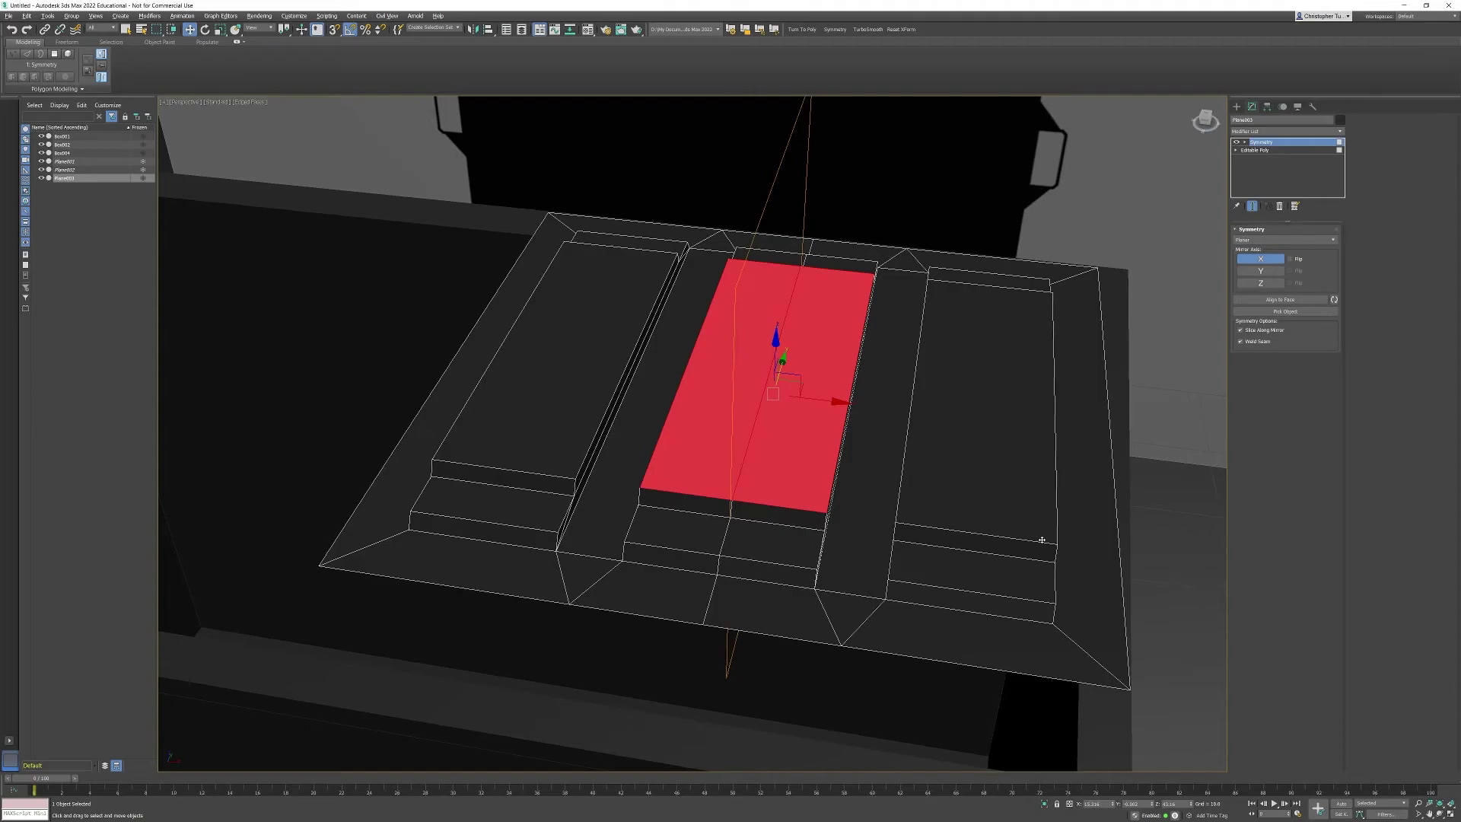
Convert the mirrored lid to an Editable Poly and check its underside
{"action": "right_click", "coordinate": [892, 363]}
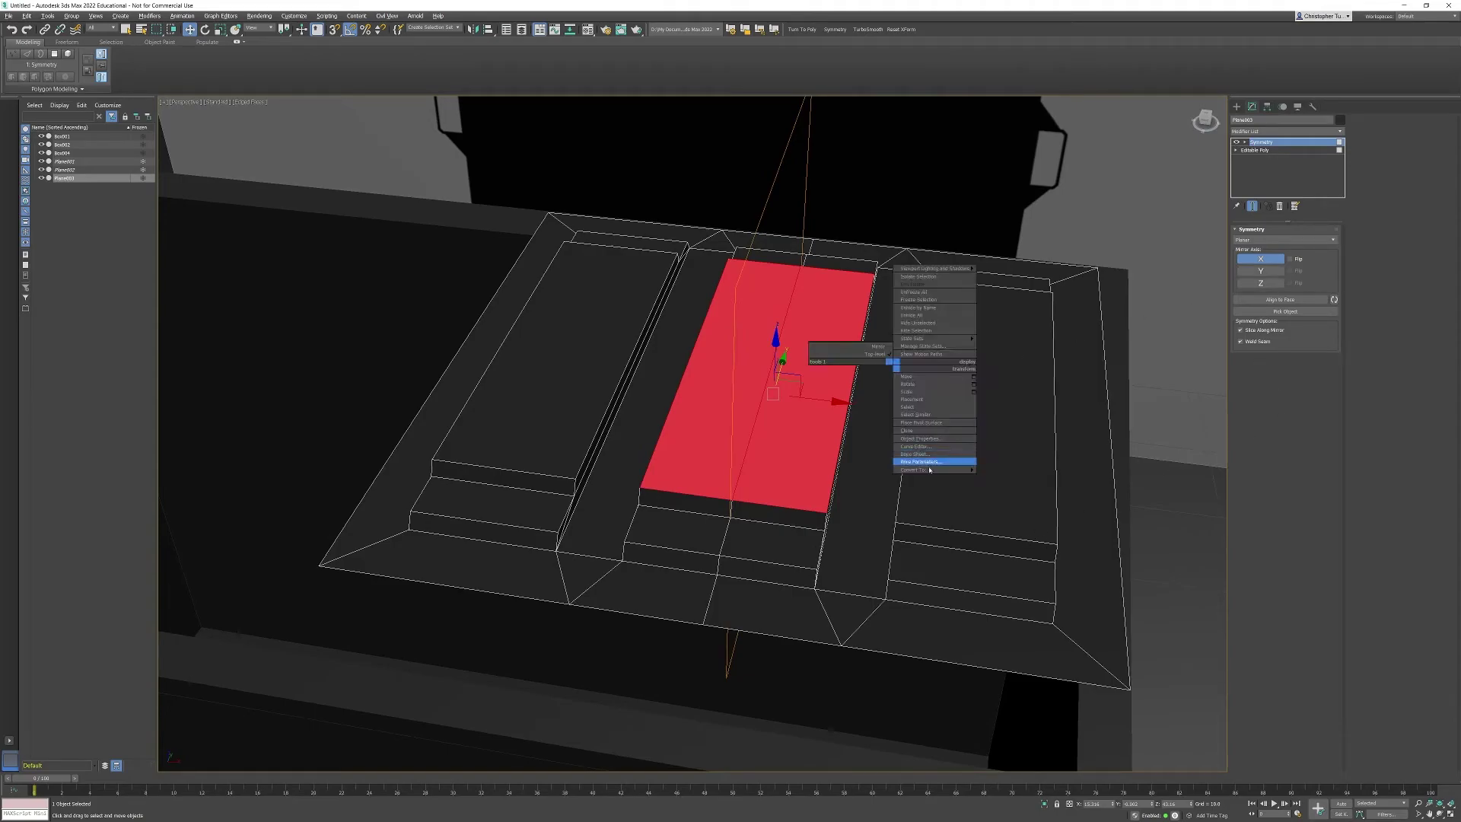
{"action": "mouse_move", "coordinate": [936, 470]}
{"action": "left_click", "coordinate": [999, 478]}
{"action": "middle_click_drag", "start_coordinate": [1053, 532], "coordinate": [1058, 499], "text": "alt"}
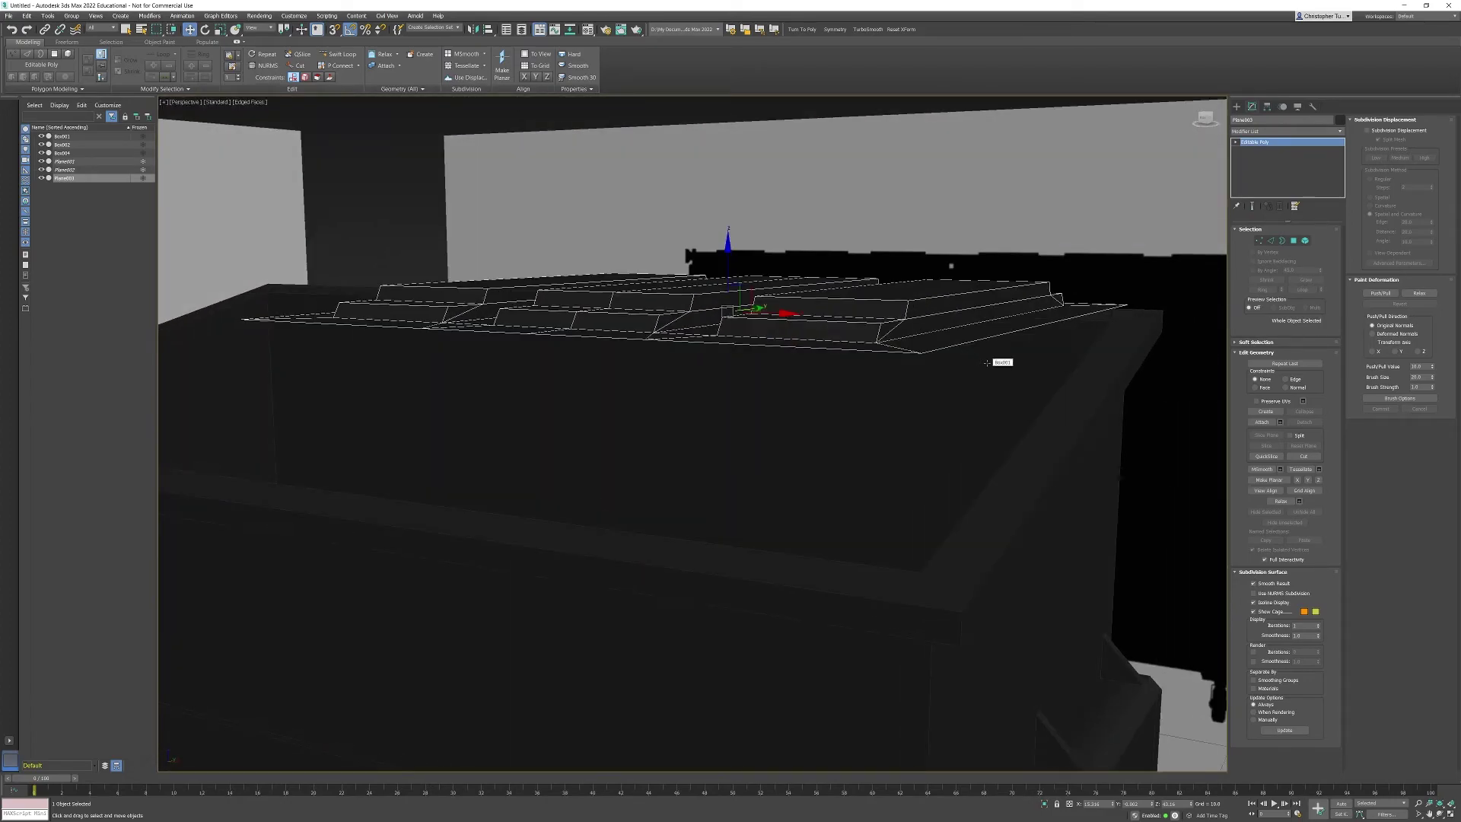
{"action": "middle_click_drag", "start_coordinate": [987, 363], "coordinate": [903, 430], "text": "alt"}
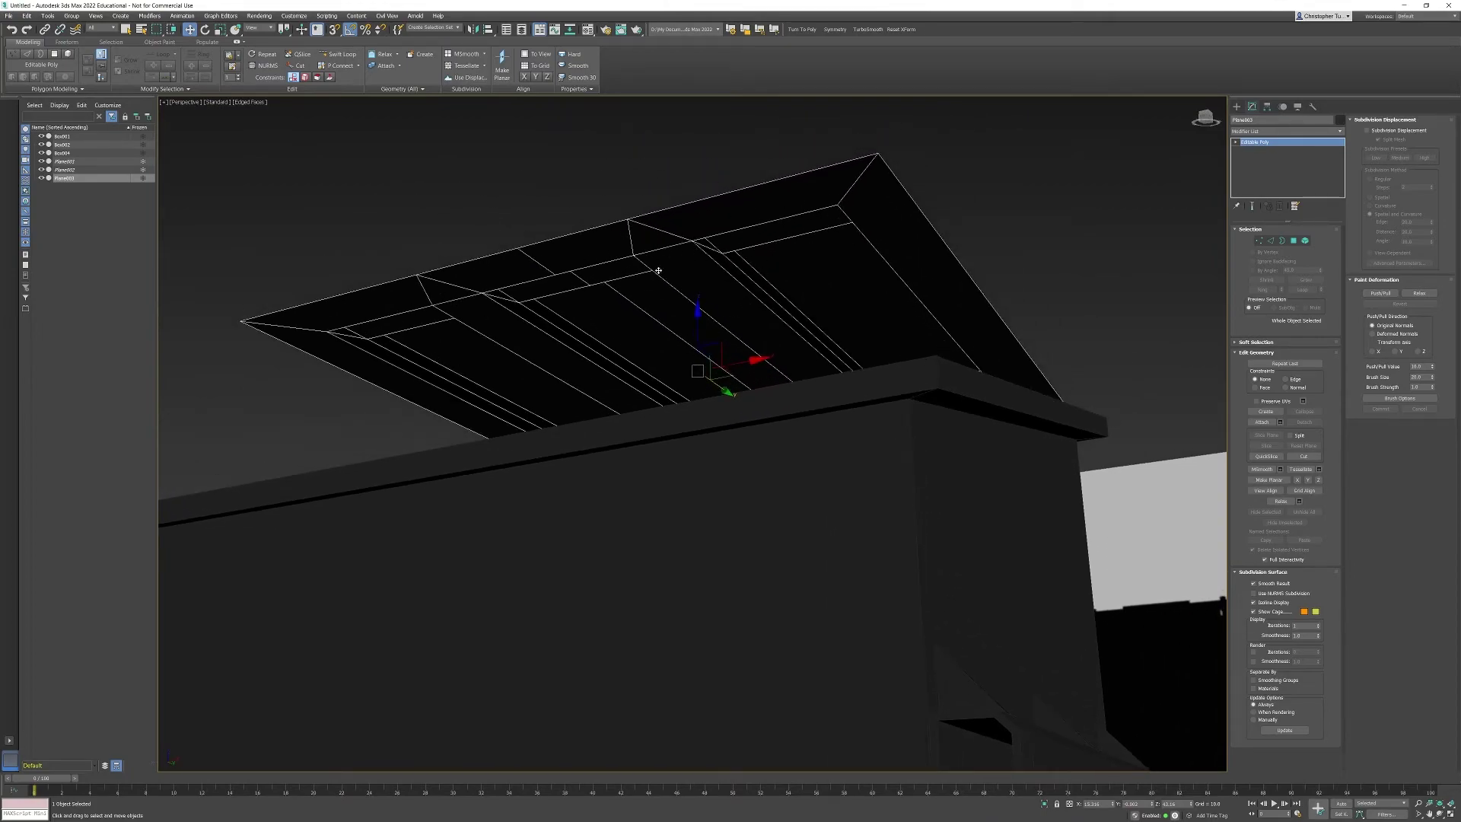
{"action": "middle_click_drag", "start_coordinate": [659, 270], "coordinate": [783, 426], "text": "alt"}
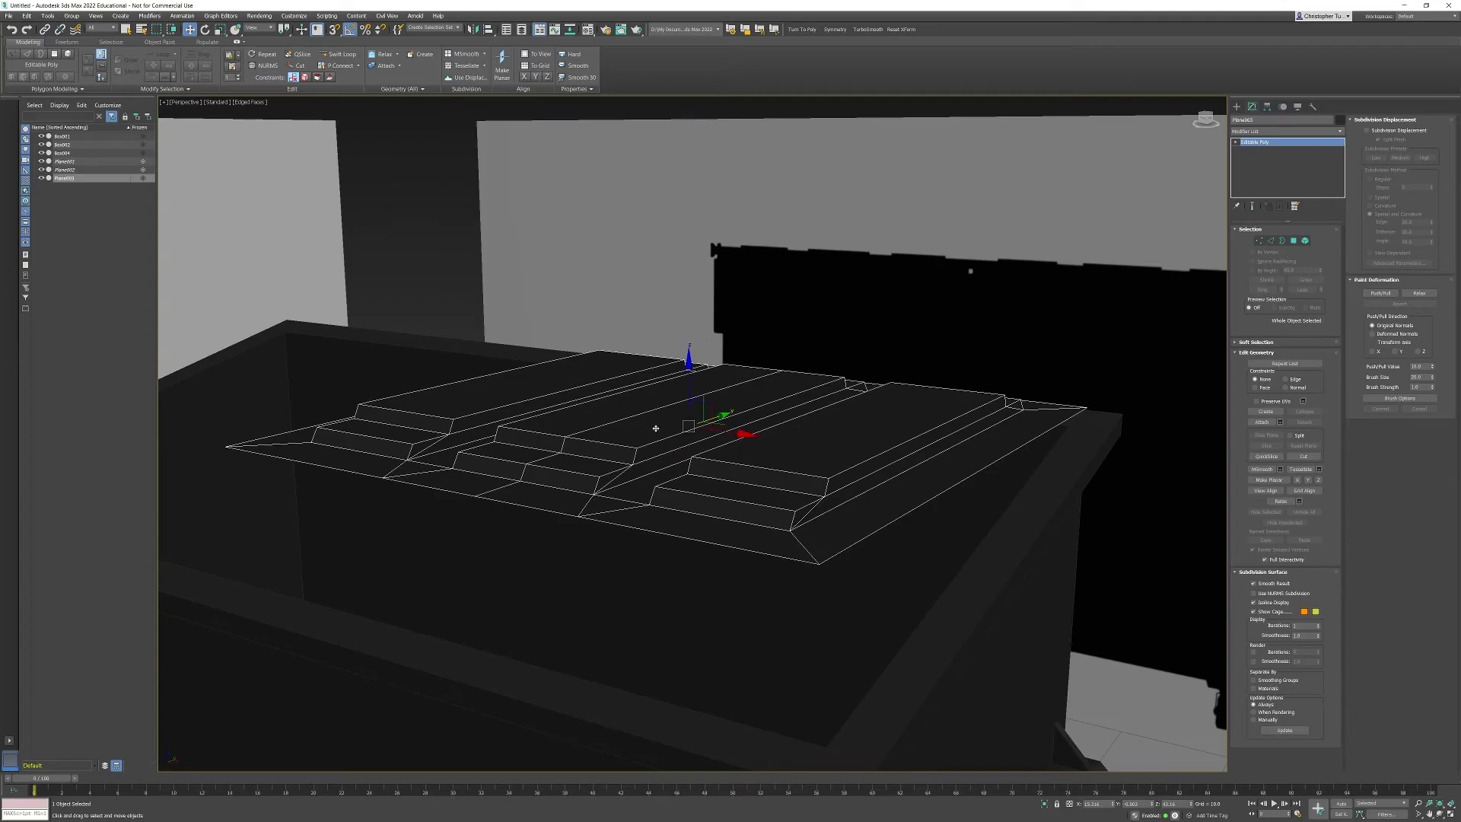
Remove the seam edge loop running through the centre of the lid's middle panel
{"action": "left_click", "coordinate": [1270, 241]}
{"action": "middle_click_drag", "start_coordinate": [574, 438], "coordinate": [465, 369], "text": "alt"}
{"action": "left_click", "coordinate": [517, 411]}
{"action": "middle_click_drag", "start_coordinate": [563, 381], "coordinate": [710, 392], "text": "alt"}
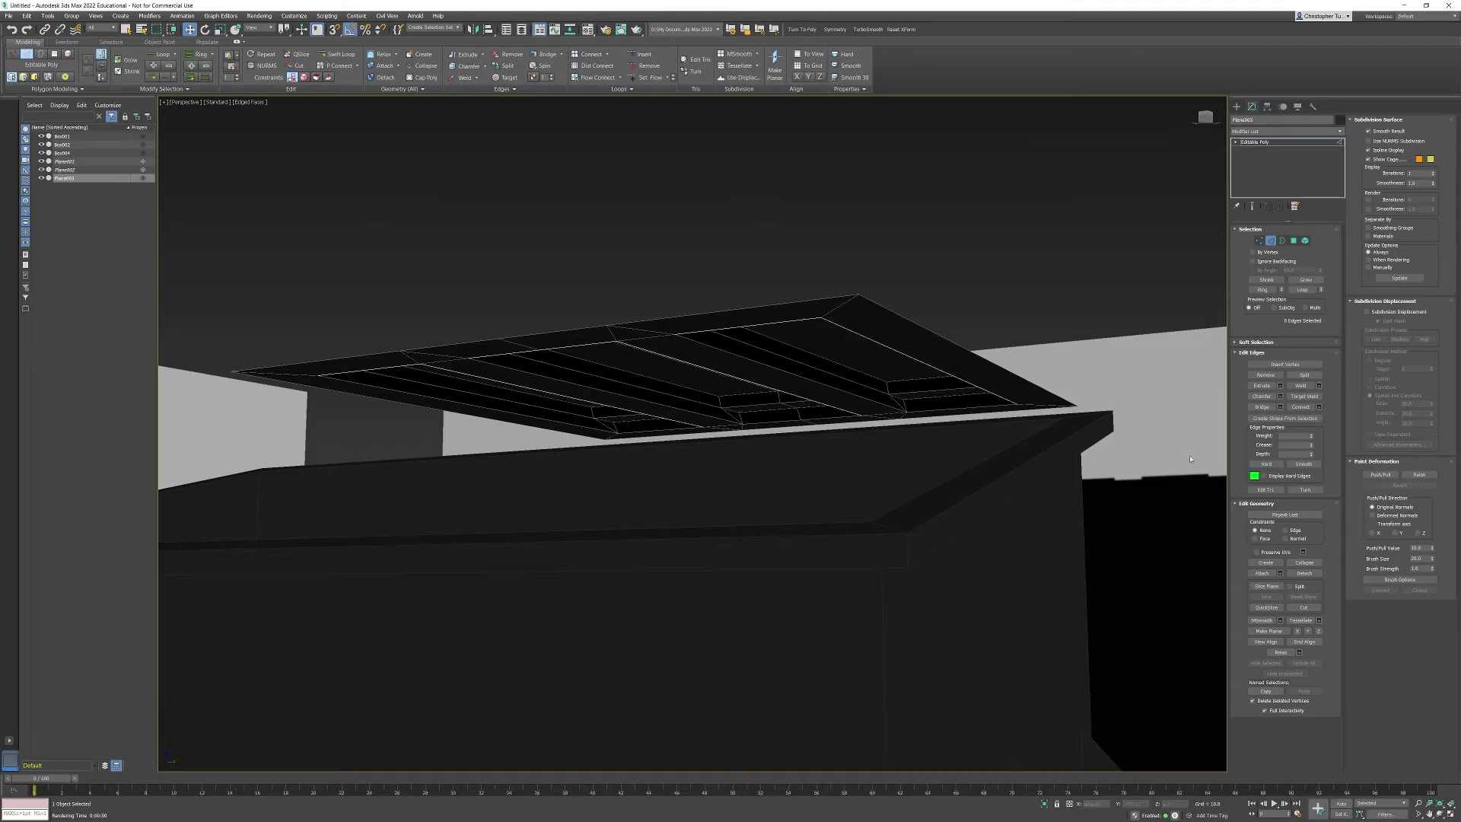
{"action": "middle_click_drag", "start_coordinate": [1191, 459], "coordinate": [817, 486], "text": "alt"}
{"action": "double_click", "coordinate": [722, 440]}
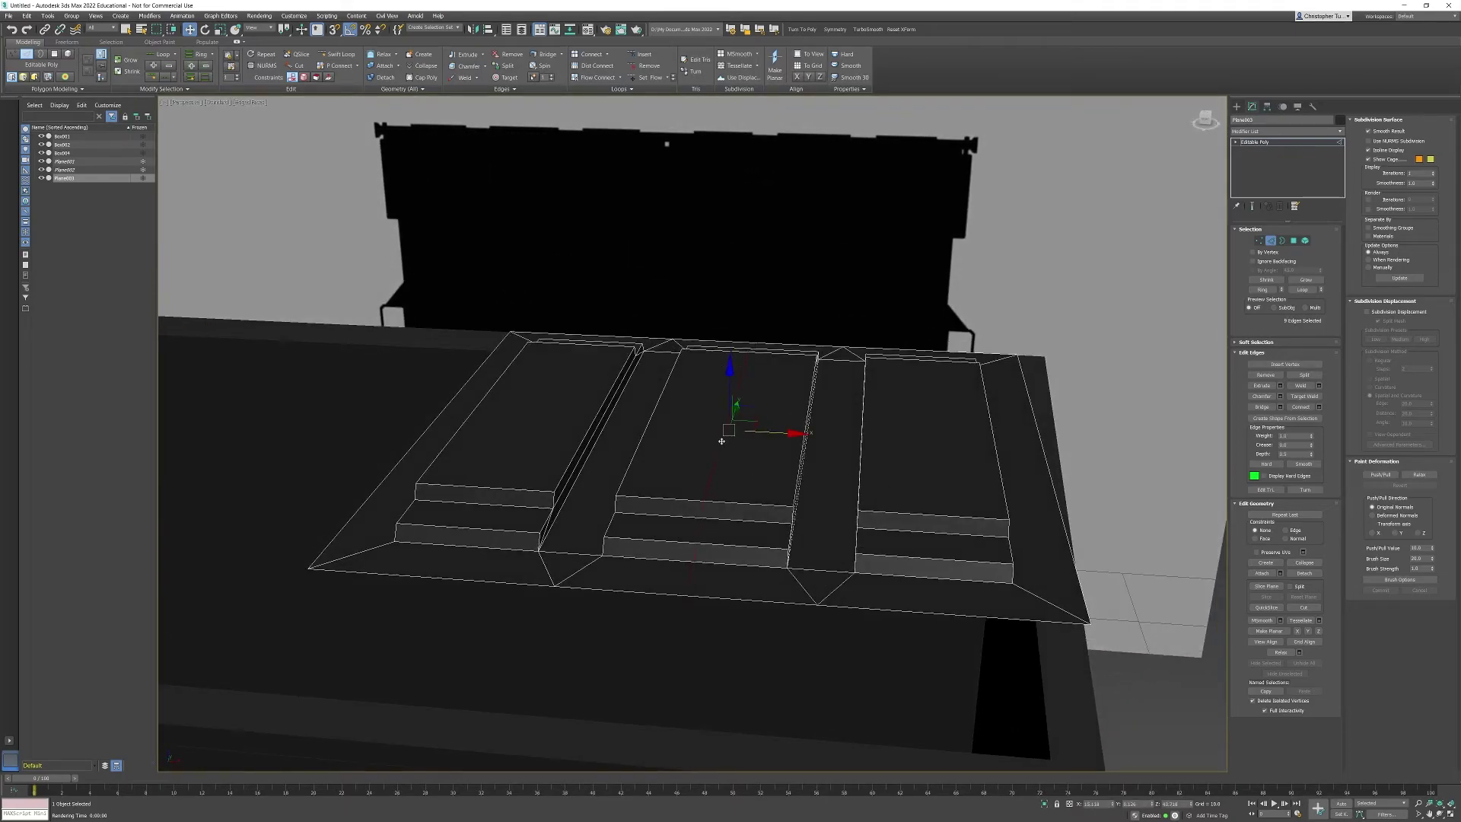
{"action": "middle_click_drag", "start_coordinate": [721, 440], "coordinate": [851, 467], "text": "alt"}
{"action": "left_click", "coordinate": [851, 468]}
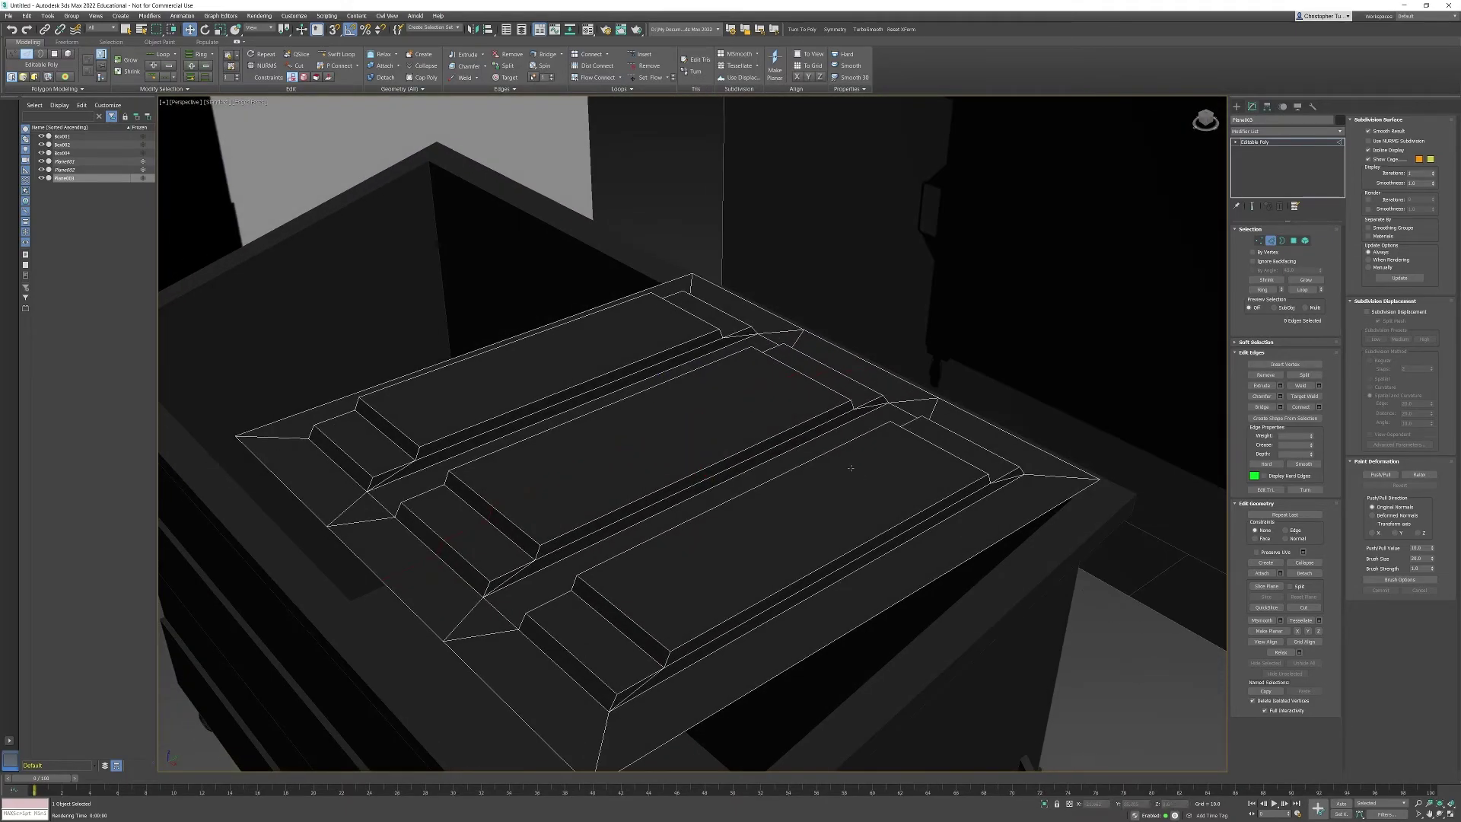
Extend the lid's open outer border slightly downward to form a thin rim around it
{"action": "left_click", "coordinate": [1282, 241]}
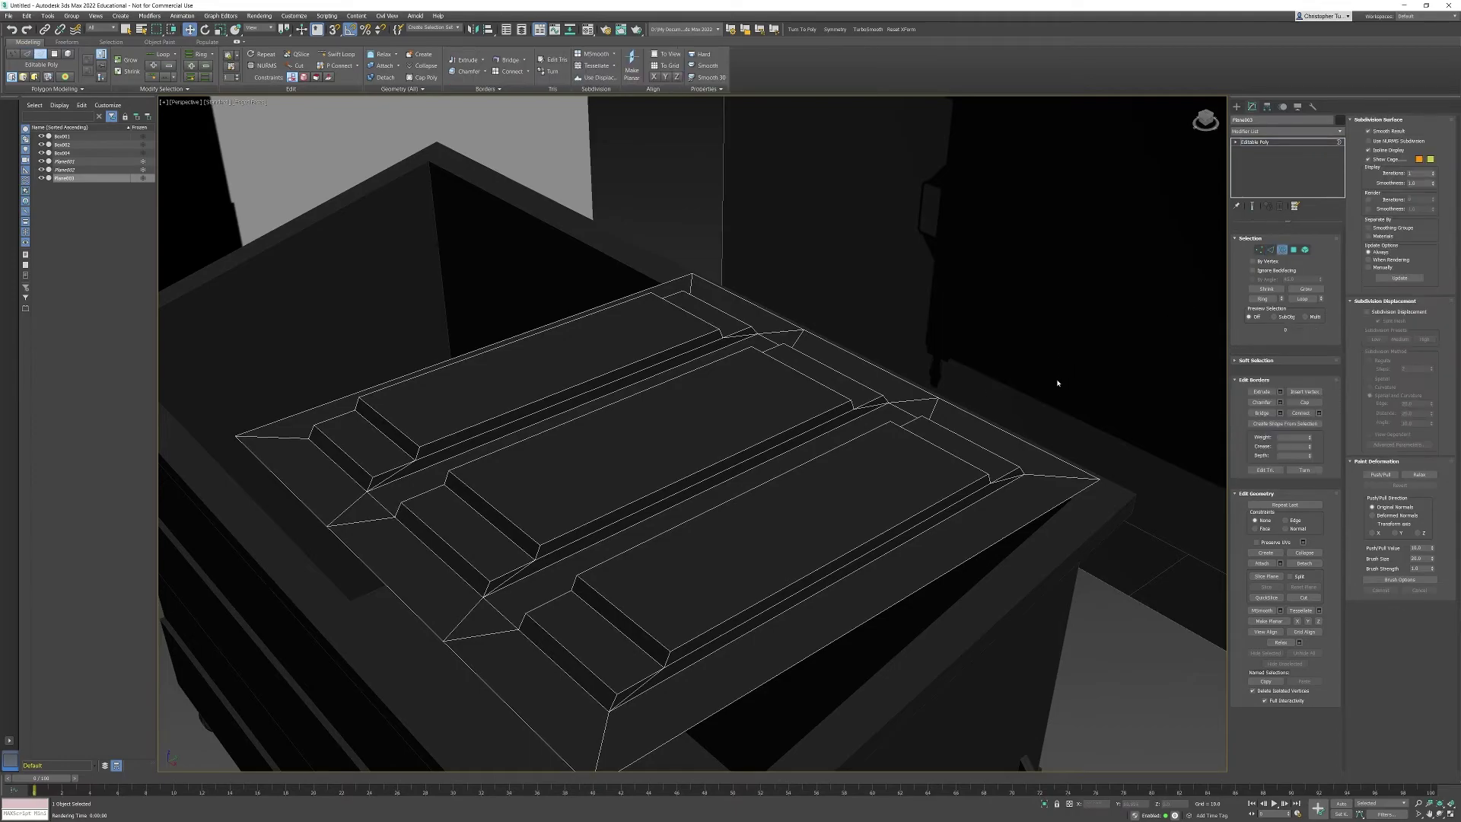
{"action": "left_click", "coordinate": [1003, 417]}
{"action": "middle_click_drag", "start_coordinate": [1003, 417], "coordinate": [979, 402], "text": "alt"}
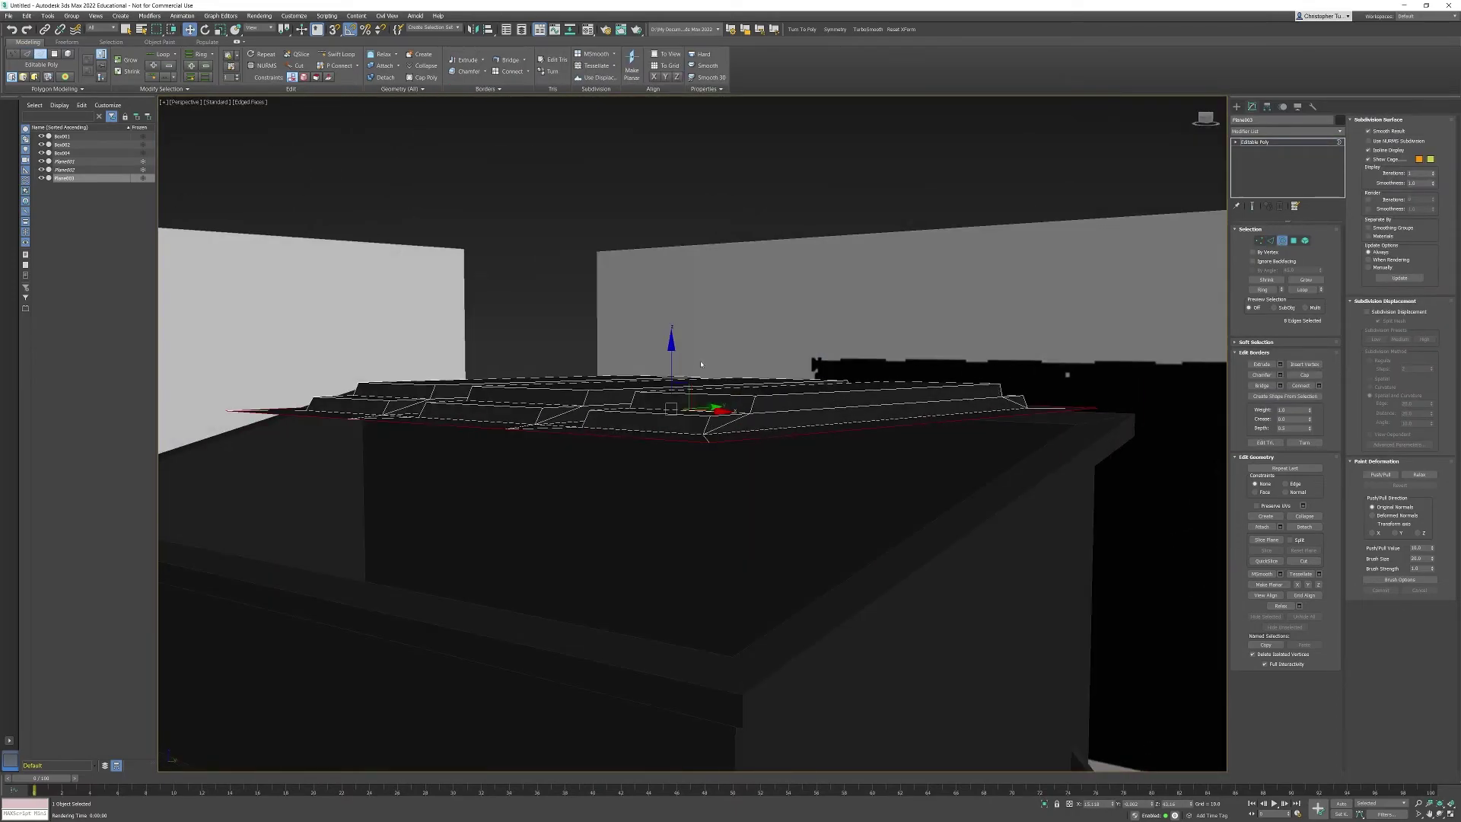
{"action": "left_click_drag", "start_coordinate": [672, 346], "coordinate": [672, 355], "text": "shift"}
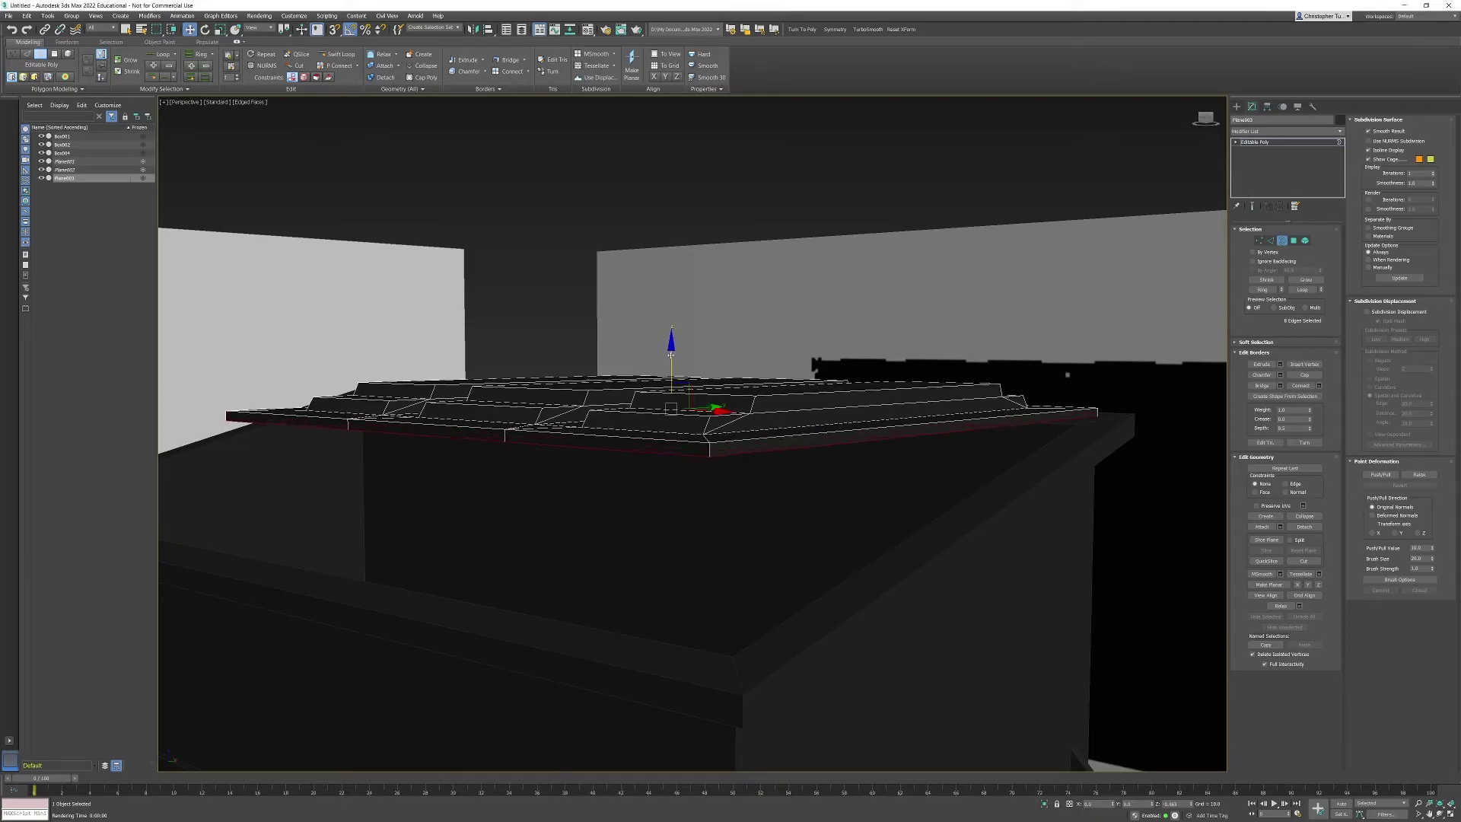
{"action": "middle_click_drag", "start_coordinate": [484, 433], "coordinate": [647, 465], "text": "alt"}
Collapse the middle lower edge of the lid's rim on both the front and the rear side
{"action": "left_click", "coordinate": [1271, 240]}
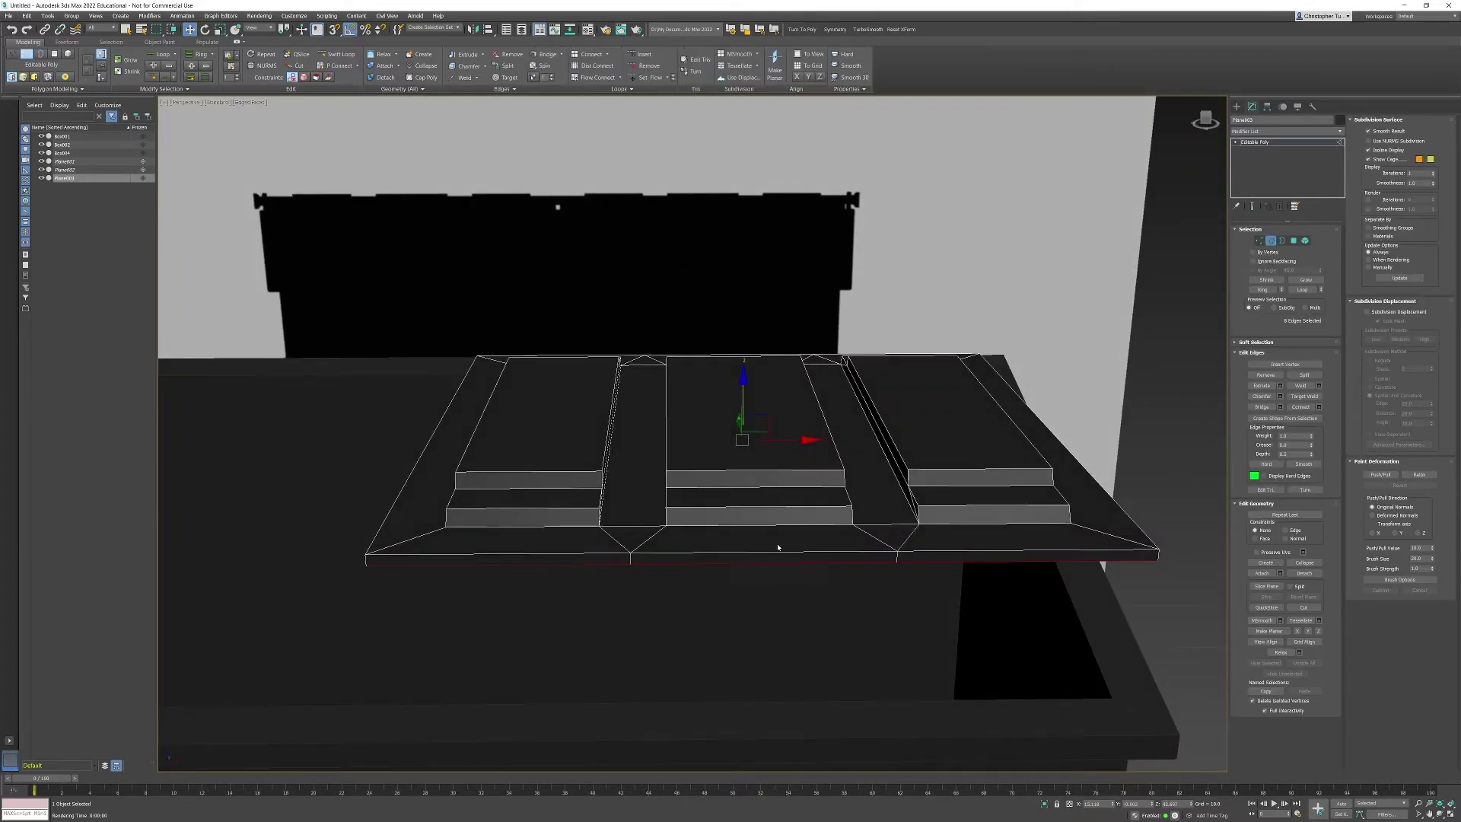
{"action": "left_click", "coordinate": [753, 564]}
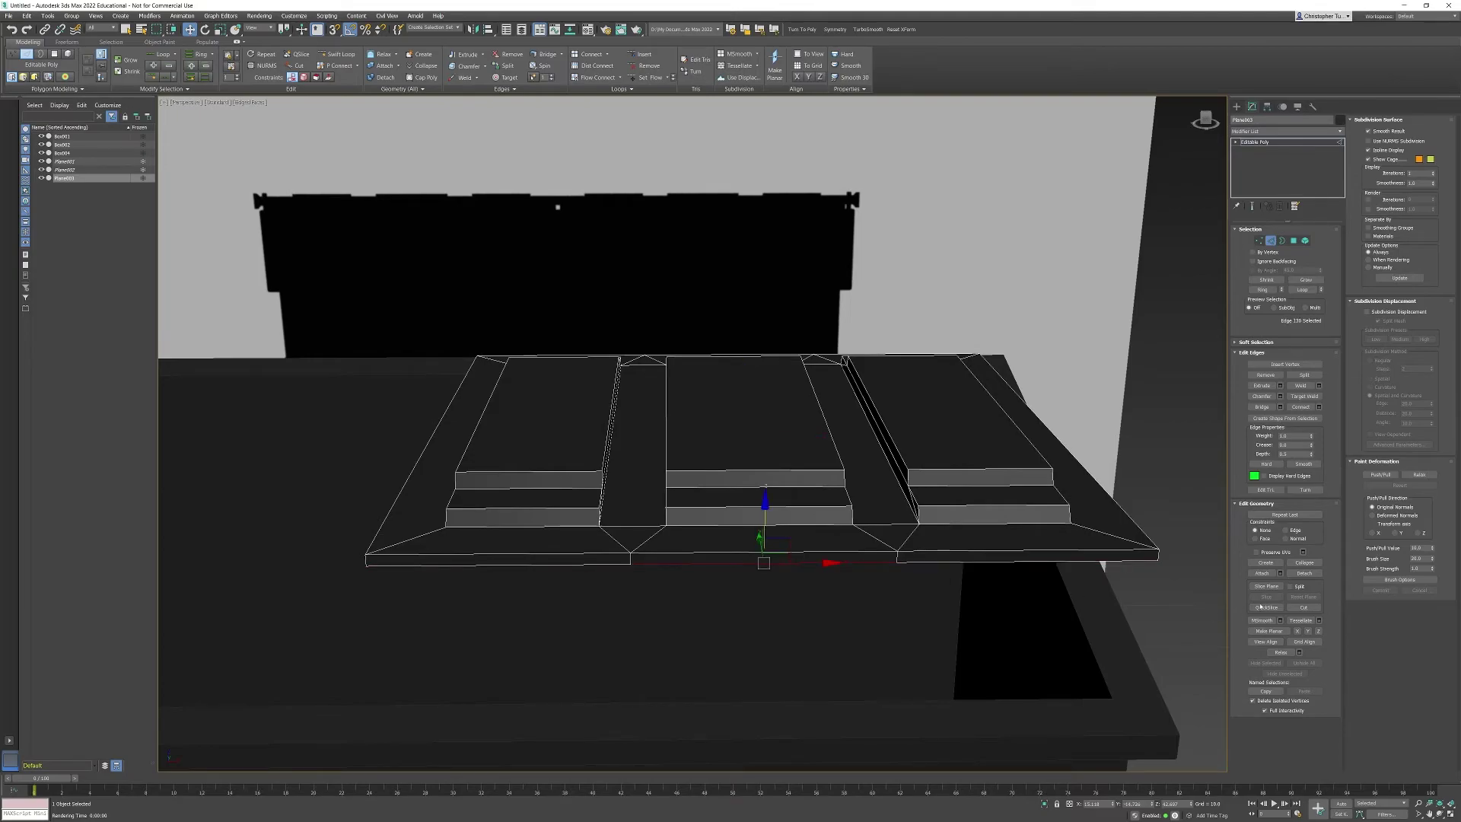
{"action": "left_click", "coordinate": [1304, 562]}
{"action": "middle_click_drag", "start_coordinate": [788, 572], "coordinate": [682, 532], "text": "alt"}
{"action": "left_click", "coordinate": [677, 498]}
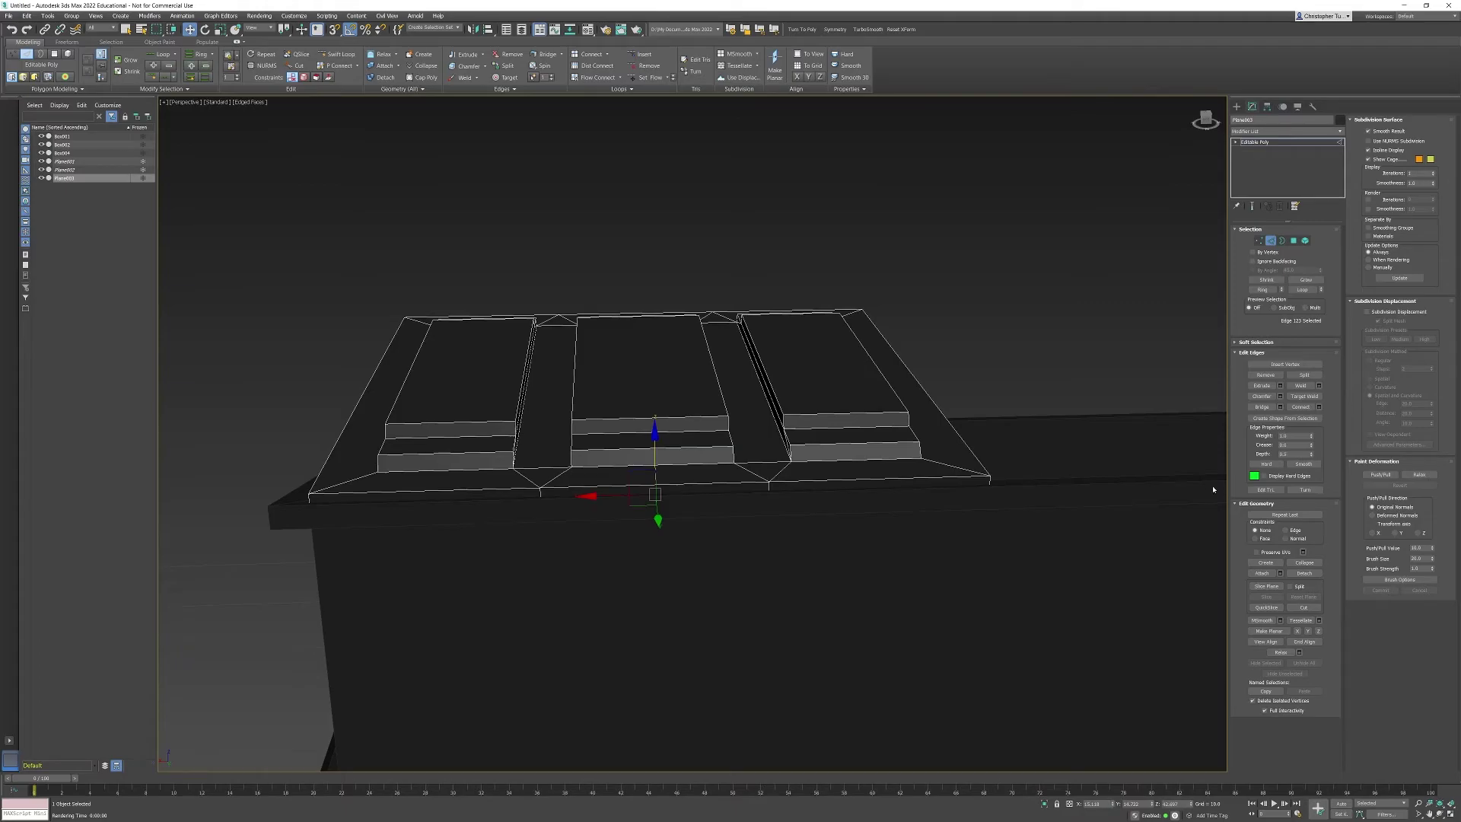
{"action": "left_click", "coordinate": [1309, 569]}
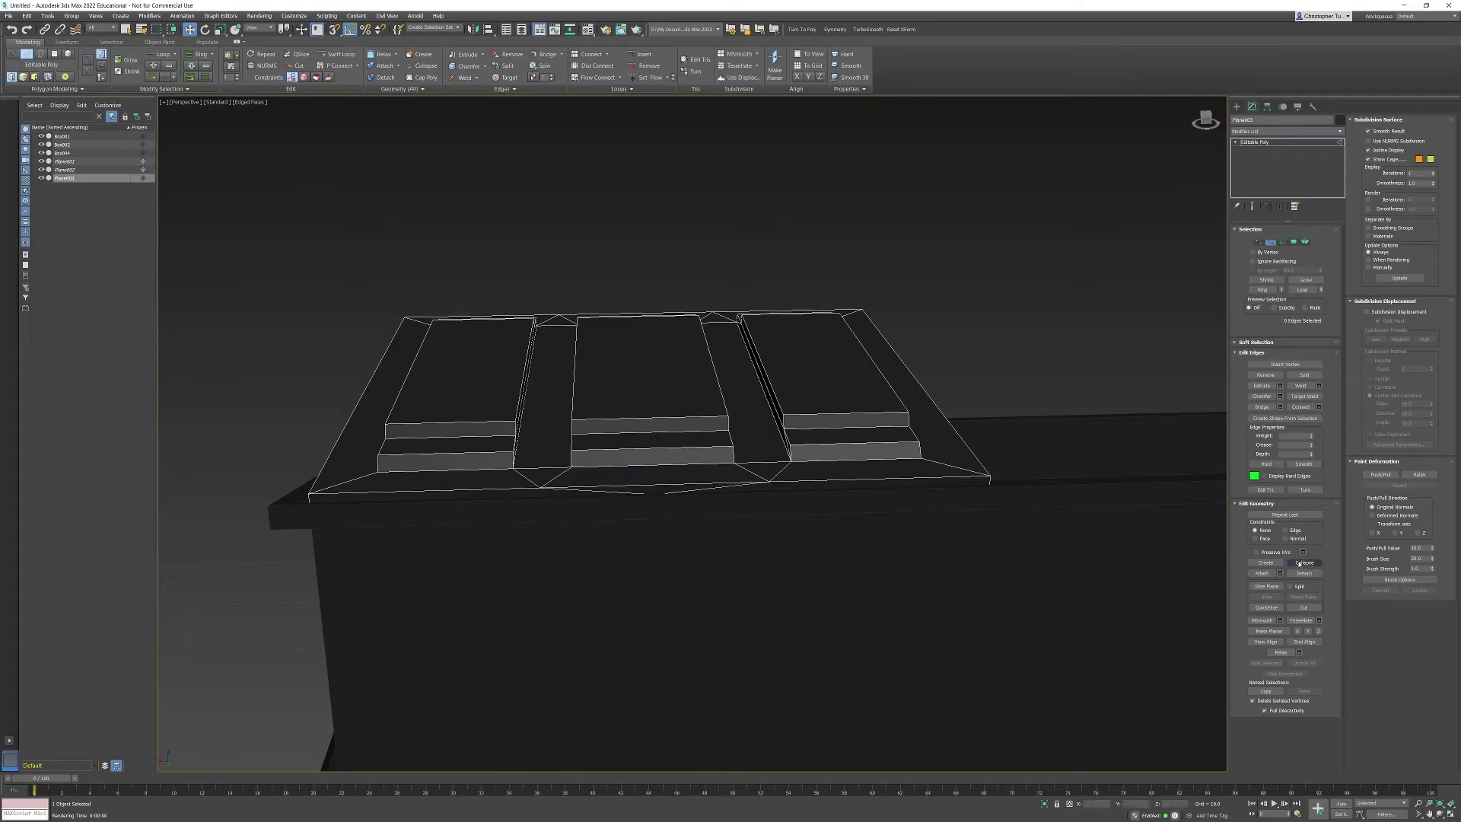
Bridge the two front lower rim edges with the two rear ones to close the lid's underside
{"action": "middle_click_drag", "start_coordinate": [1142, 511], "coordinate": [907, 458], "text": "alt"}
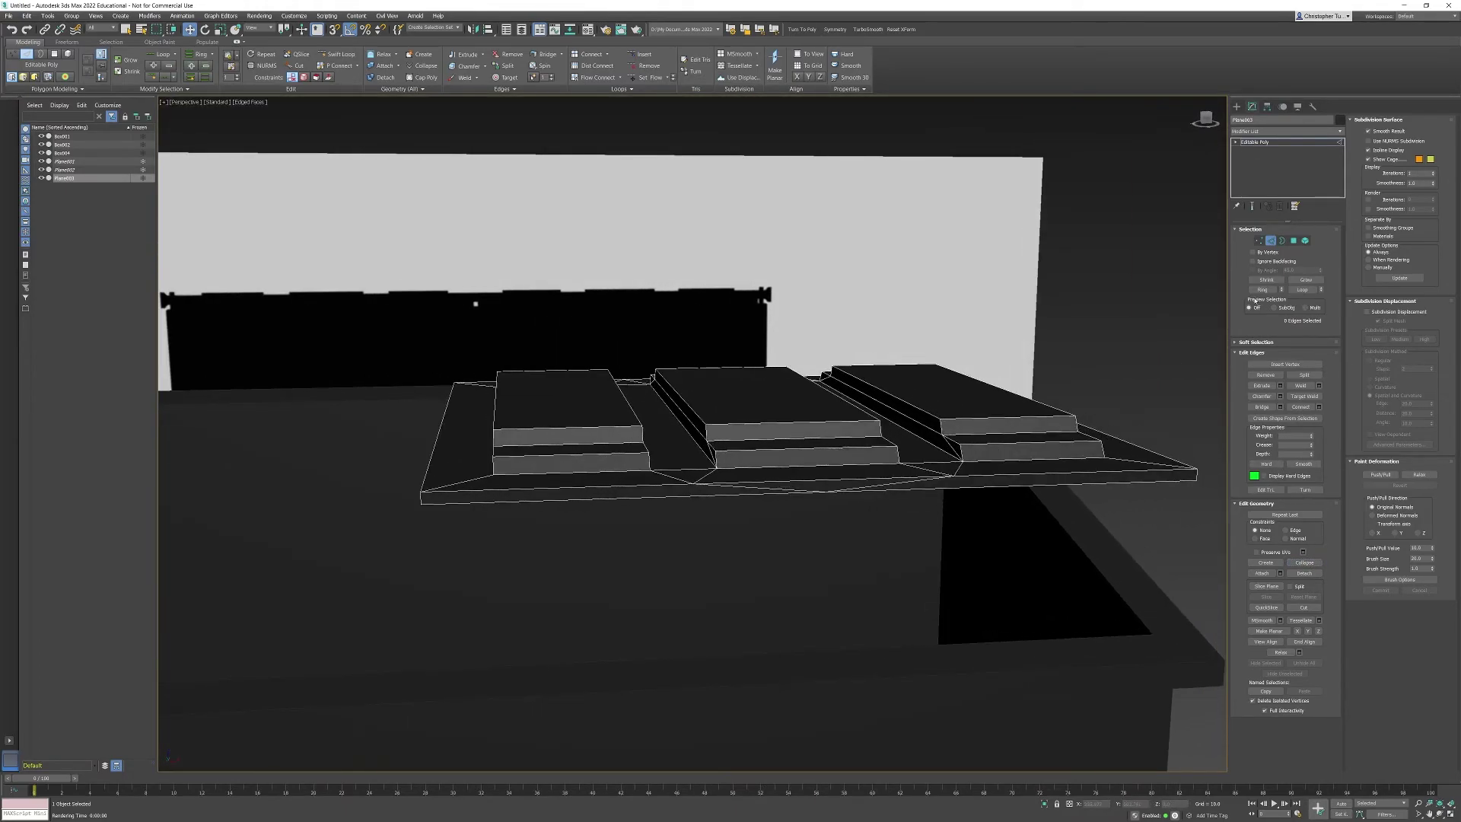
{"action": "left_click", "coordinate": [721, 498]}
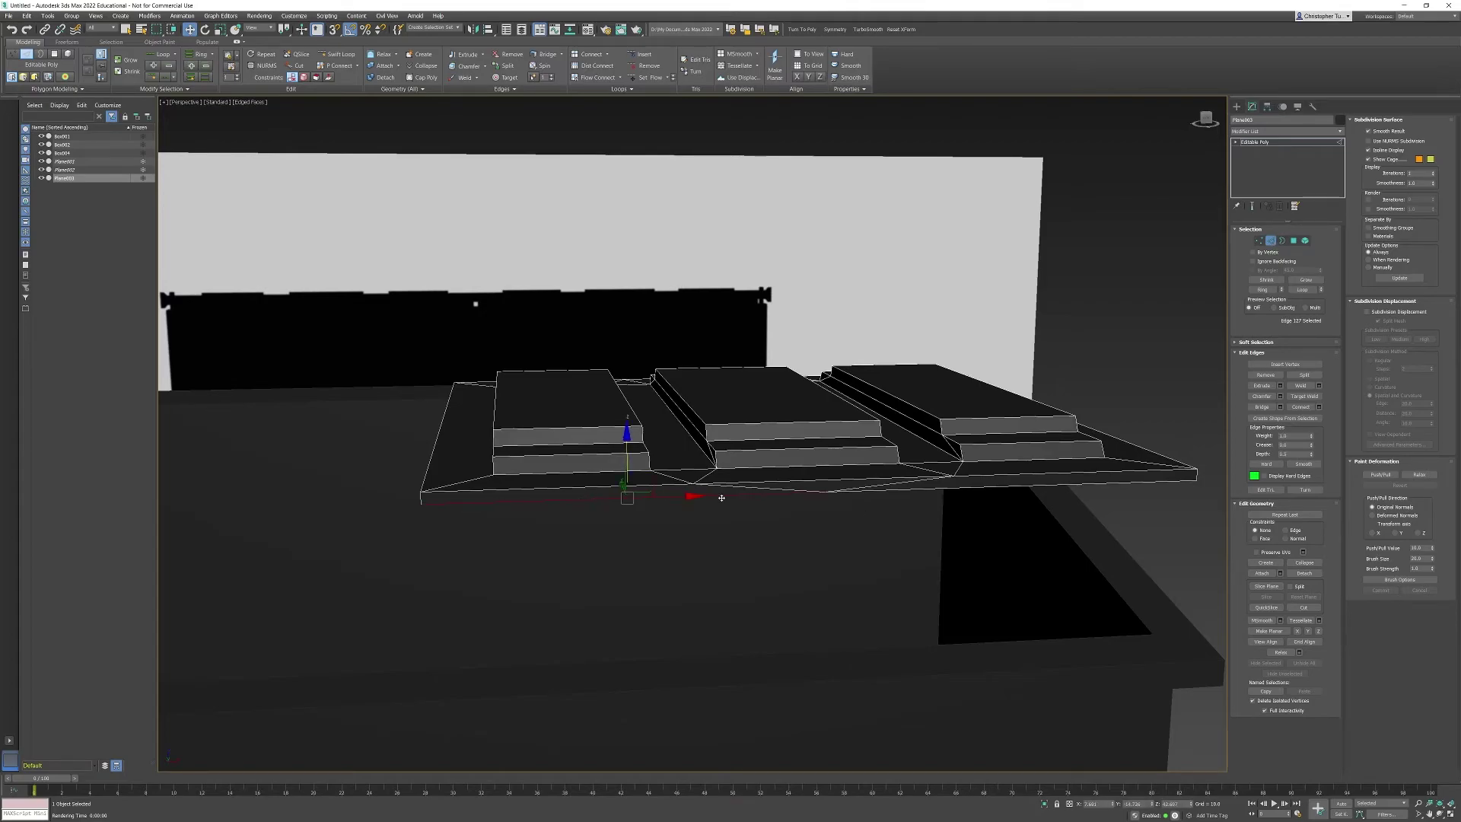
{"action": "left_click", "coordinate": [895, 493], "text": "ctrl"}
{"action": "middle_click_drag", "start_coordinate": [929, 505], "coordinate": [769, 590], "text": "alt"}
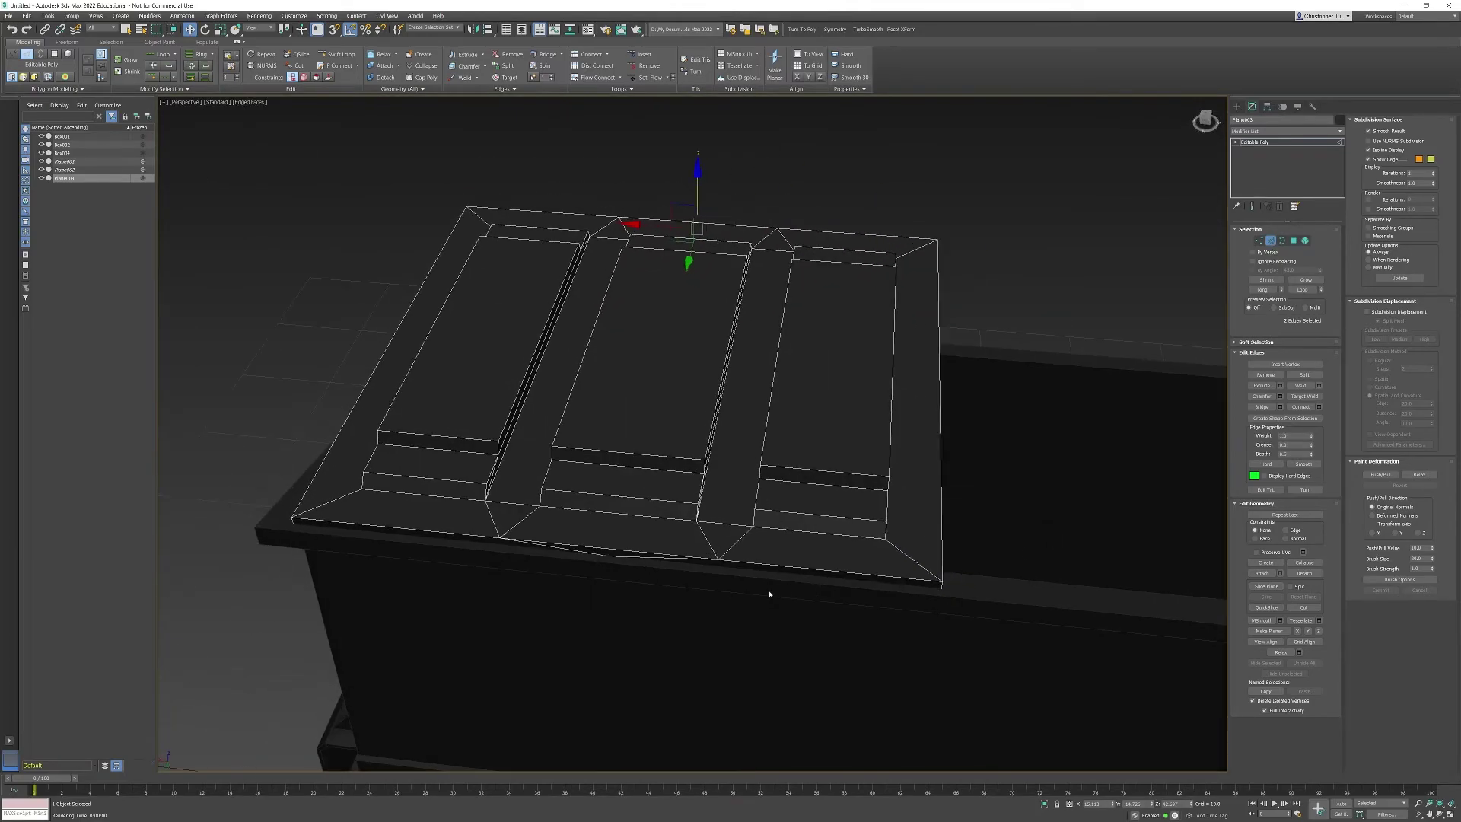
{"action": "key", "text": "F3"}
{"action": "left_click", "coordinate": [707, 567], "text": "ctrl"}
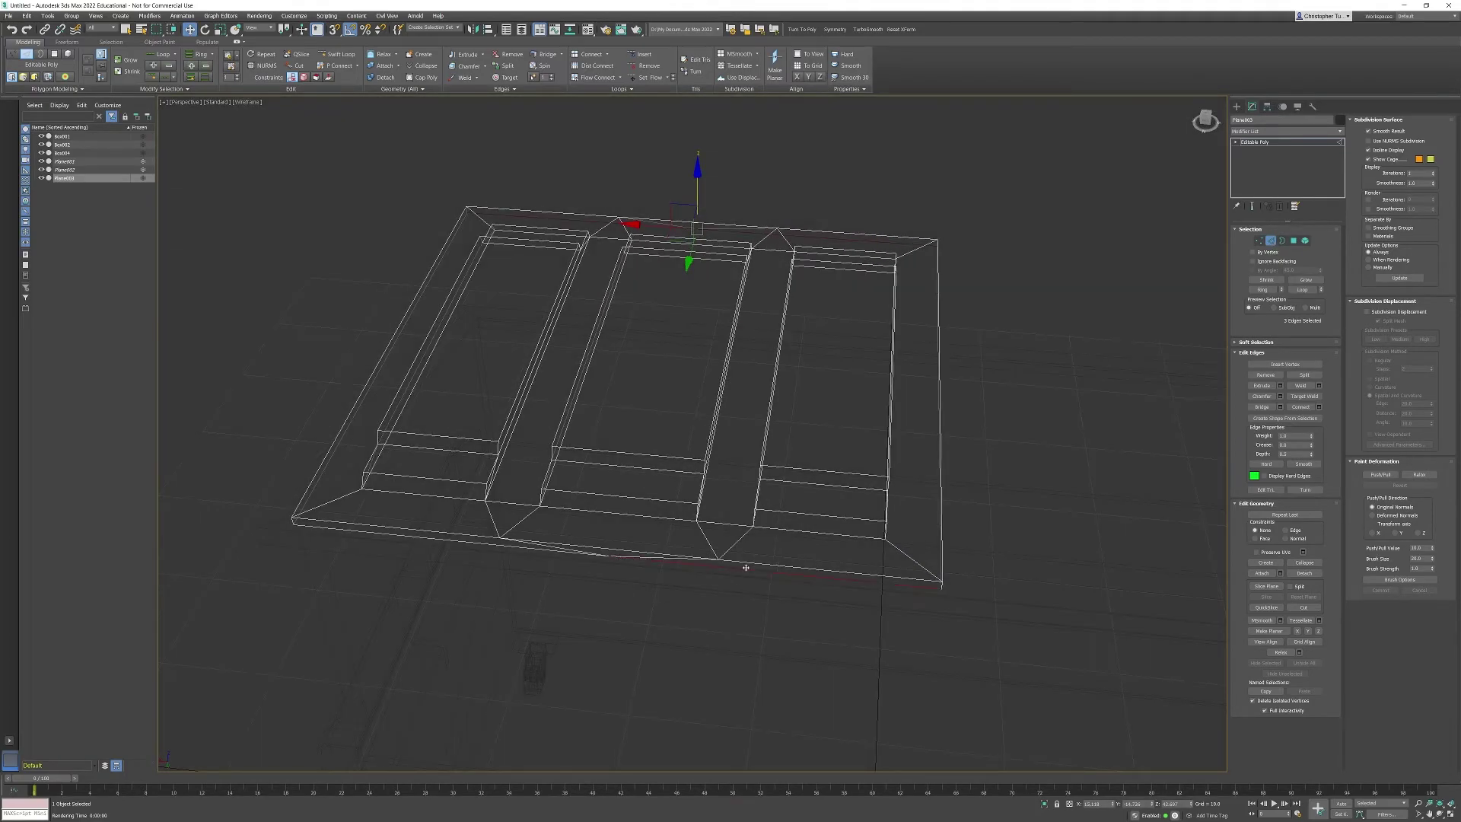
{"action": "left_click", "coordinate": [469, 542], "text": "ctrl"}
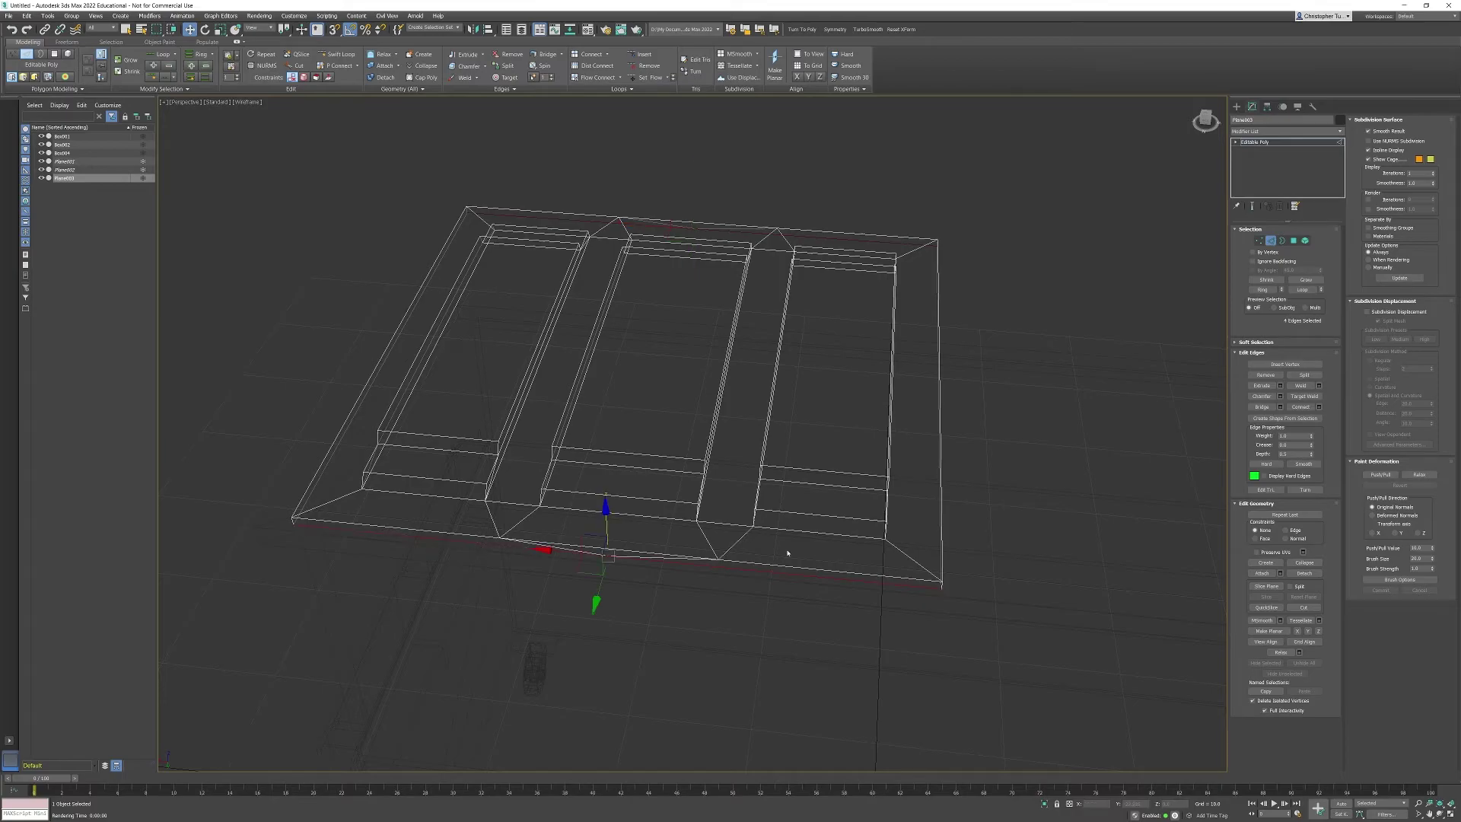
{"action": "left_click", "coordinate": [1261, 407]}
{"action": "middle_click_drag", "start_coordinate": [1224, 424], "coordinate": [658, 494], "text": "alt"}
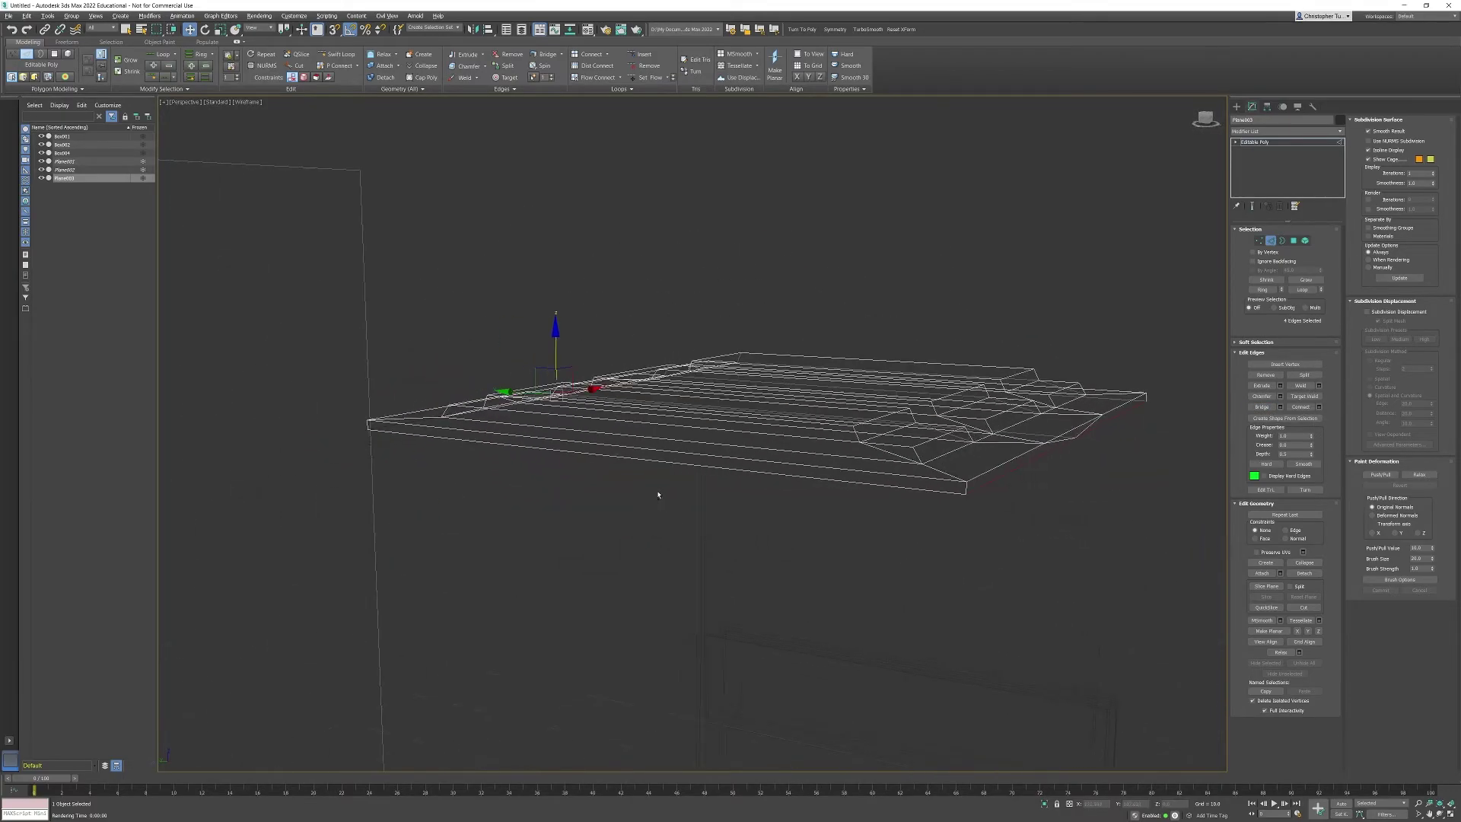
{"action": "key", "text": "F3"}
{"action": "middle_click_drag", "start_coordinate": [898, 490], "coordinate": [414, 308], "text": "alt"}
{"action": "middle_click_drag", "start_coordinate": [764, 386], "coordinate": [796, 461], "text": "alt"}
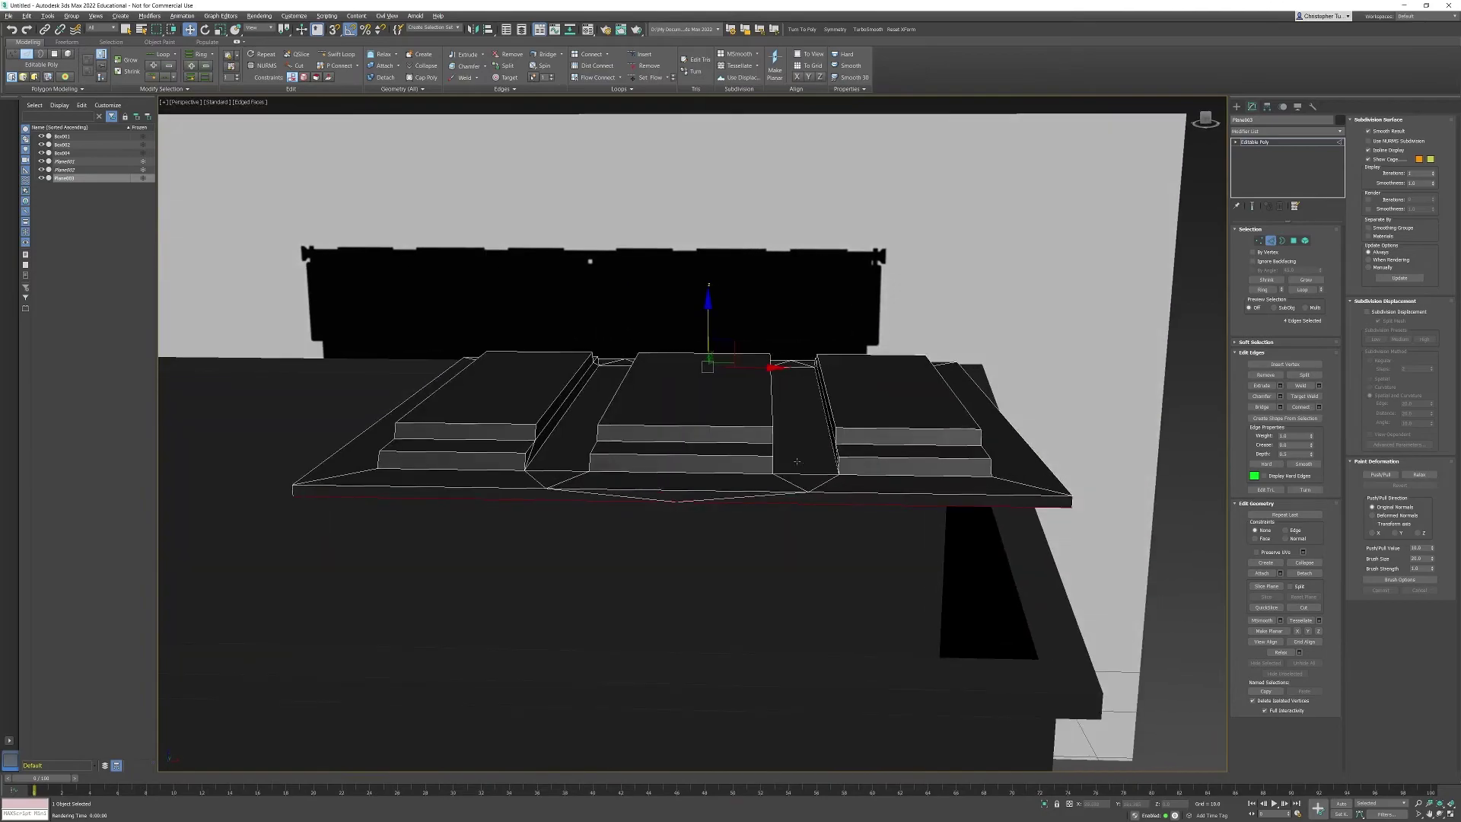
{"action": "left_click", "coordinate": [1271, 240]}
Create an 8-sided cylinder centred on the round hinge silhouette above the lid's rear edge in the right view
{"action": "middle_click_drag", "start_coordinate": [947, 570], "coordinate": [860, 524], "text": "alt"}
{"action": "scroll", "coordinate": [884, 529], "scroll_direction": "down", "scroll_amount": 3}
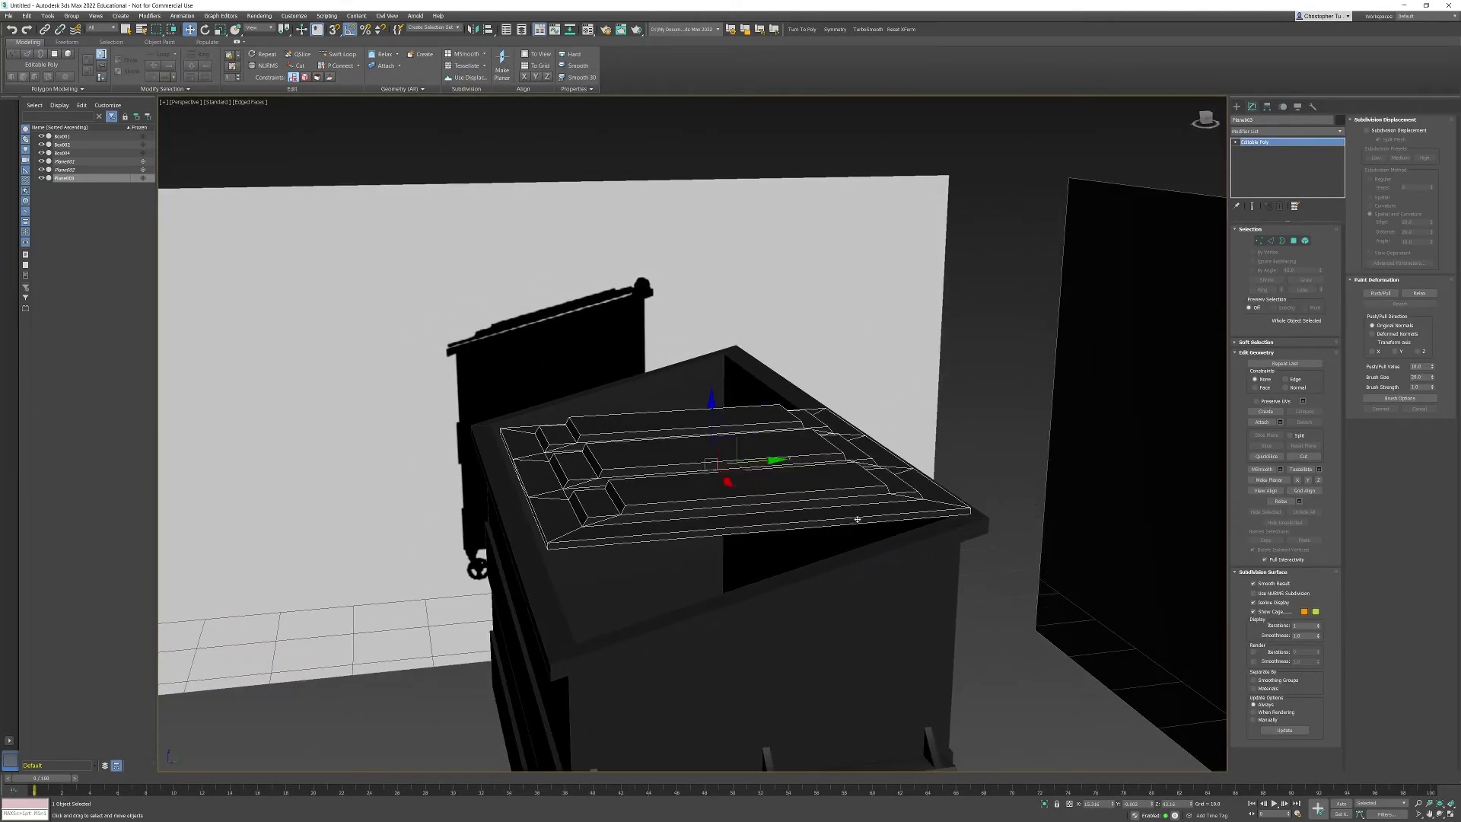
{"action": "key", "text": "r"}
{"action": "middle_click_drag", "start_coordinate": [883, 499], "coordinate": [570, 506]}
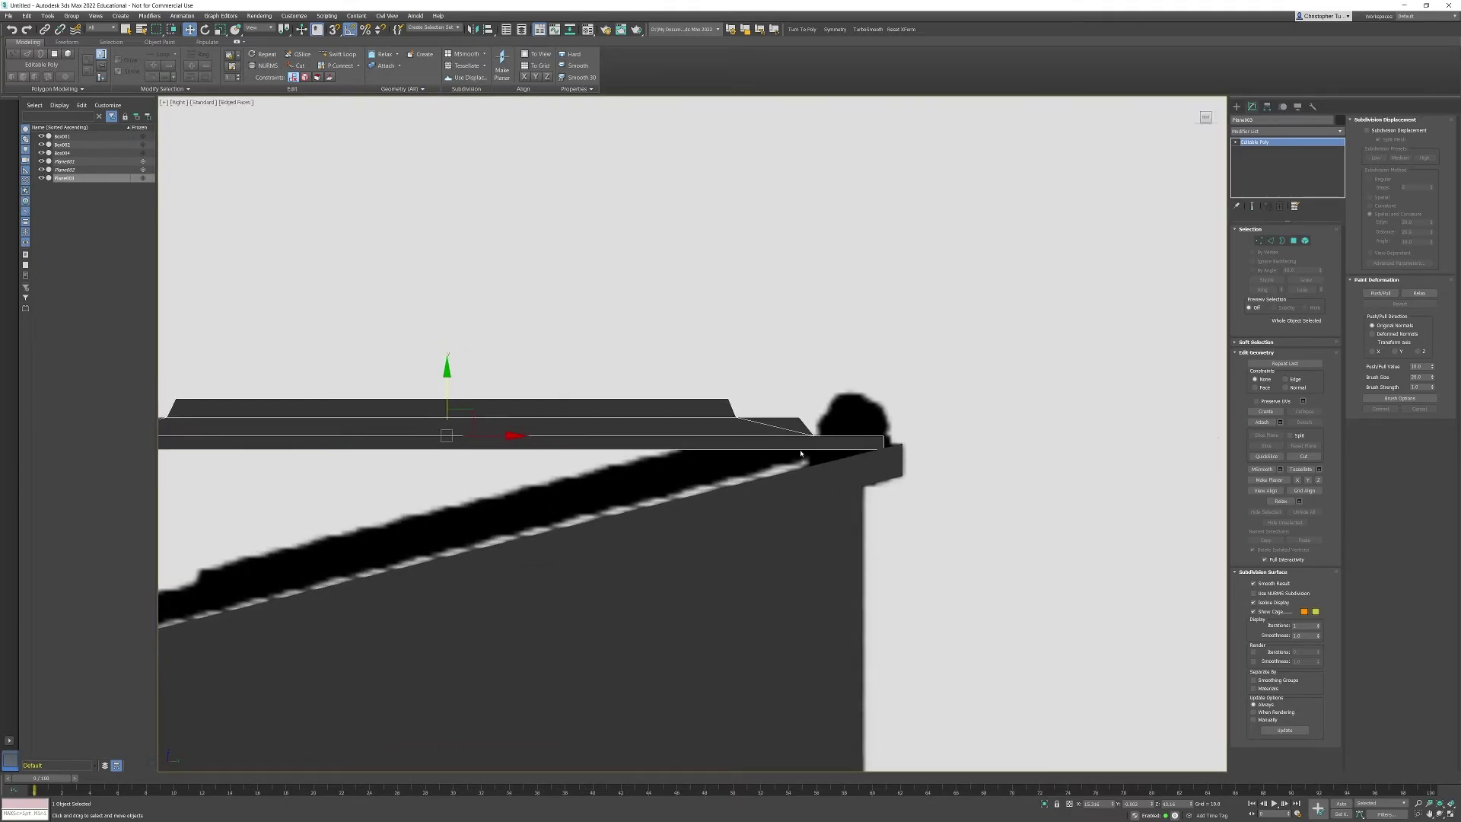
{"action": "scroll", "coordinate": [880, 426], "scroll_direction": "up", "scroll_amount": 4}
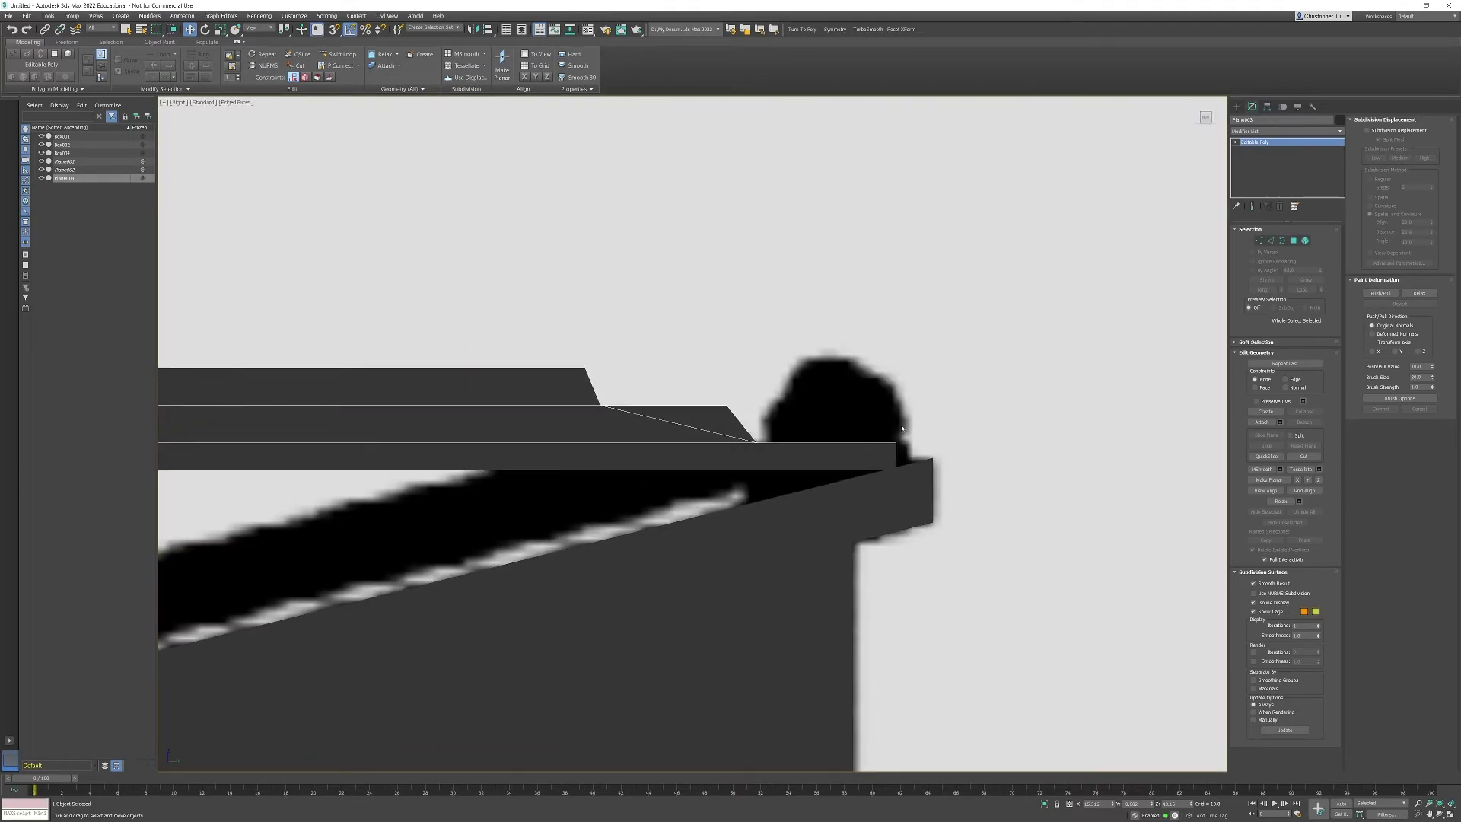
{"action": "left_click", "coordinate": [1237, 107]}
{"action": "left_click", "coordinate": [1259, 189]}
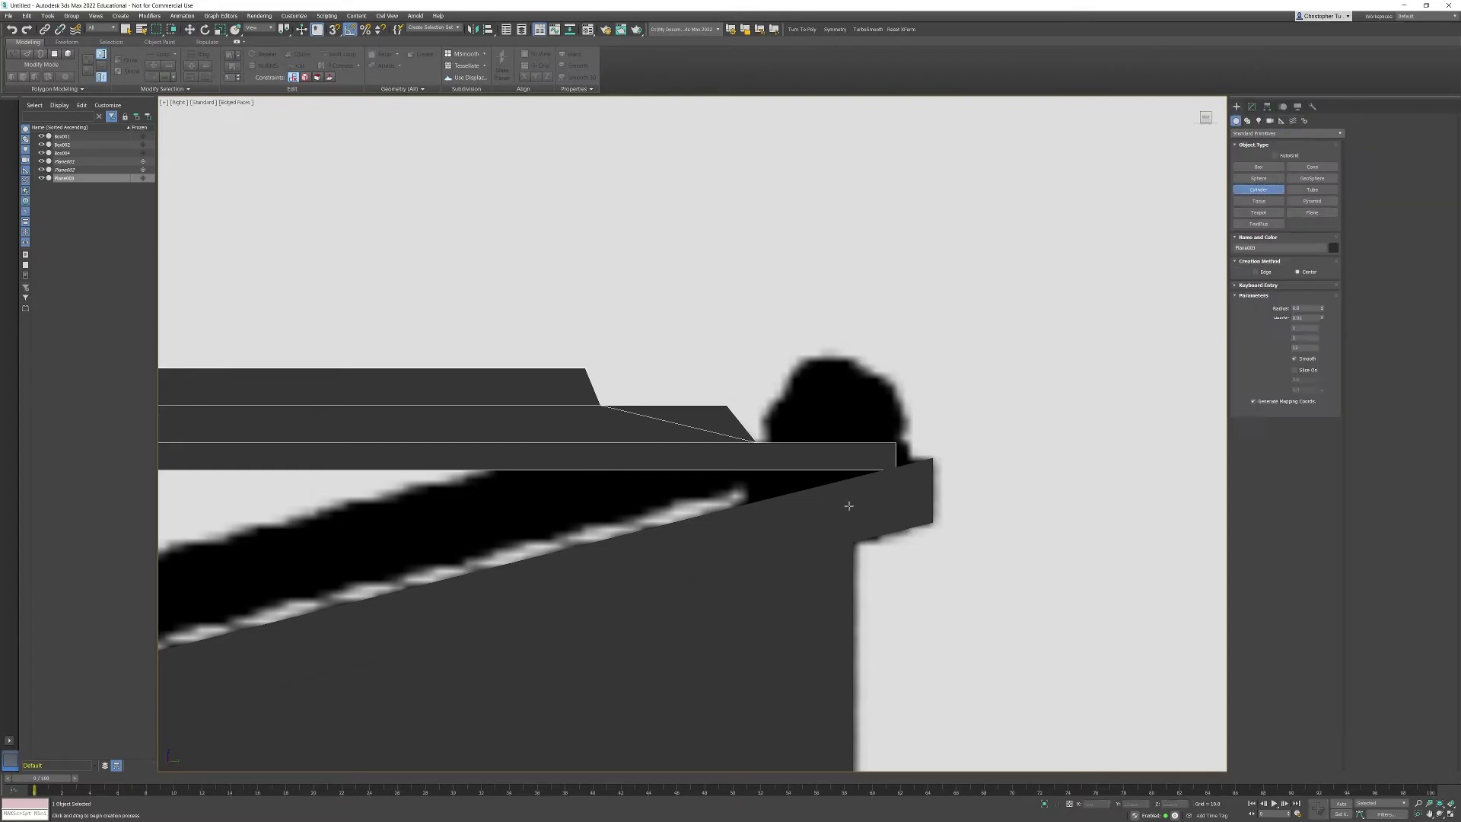
{"action": "left_click_drag", "start_coordinate": [833, 417], "coordinate": [847, 461]}
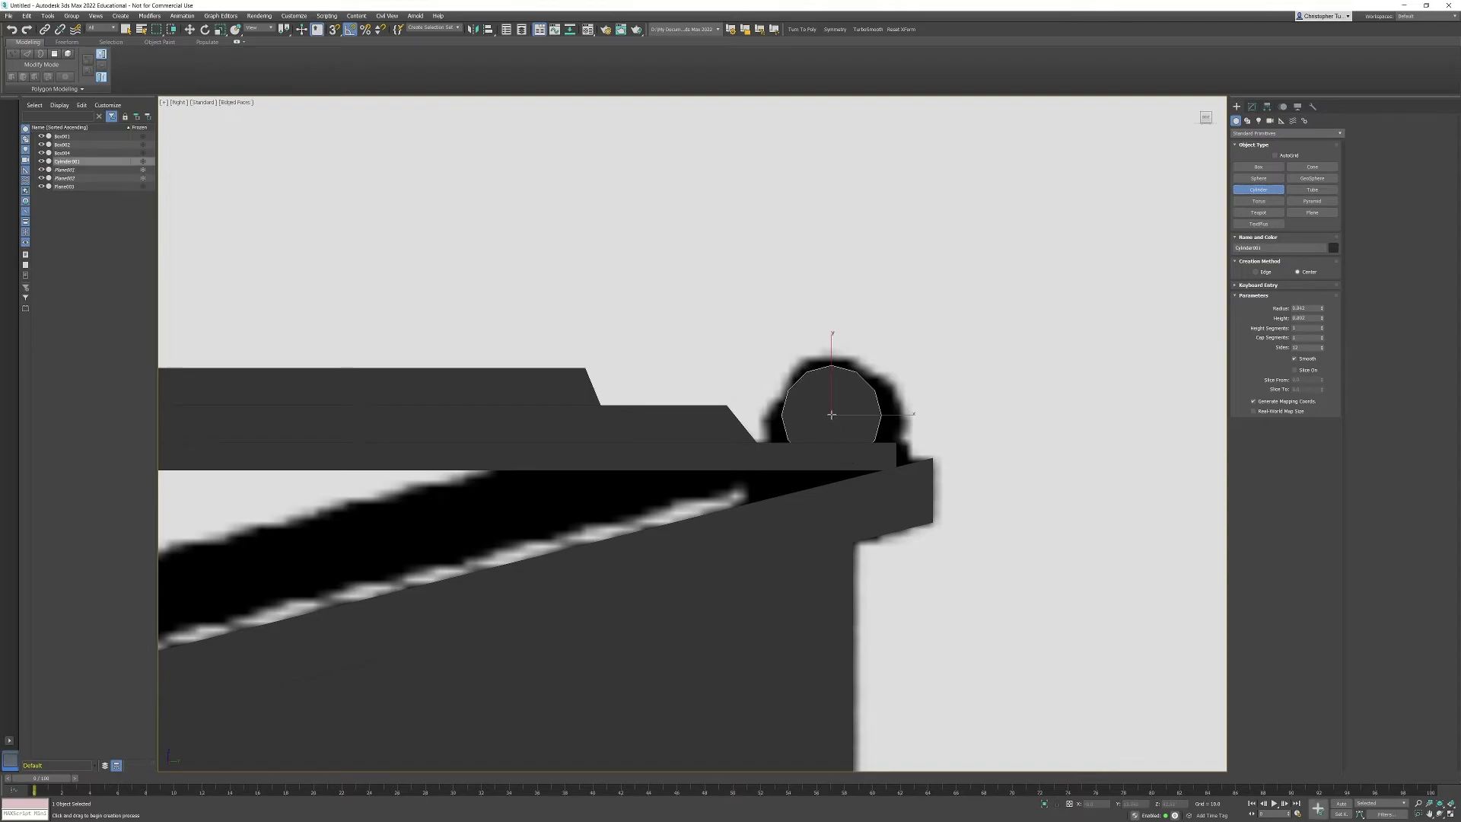
{"action": "right_click", "coordinate": [906, 418]}
{"action": "left_click_drag", "start_coordinate": [1300, 348], "coordinate": [1287, 349]}
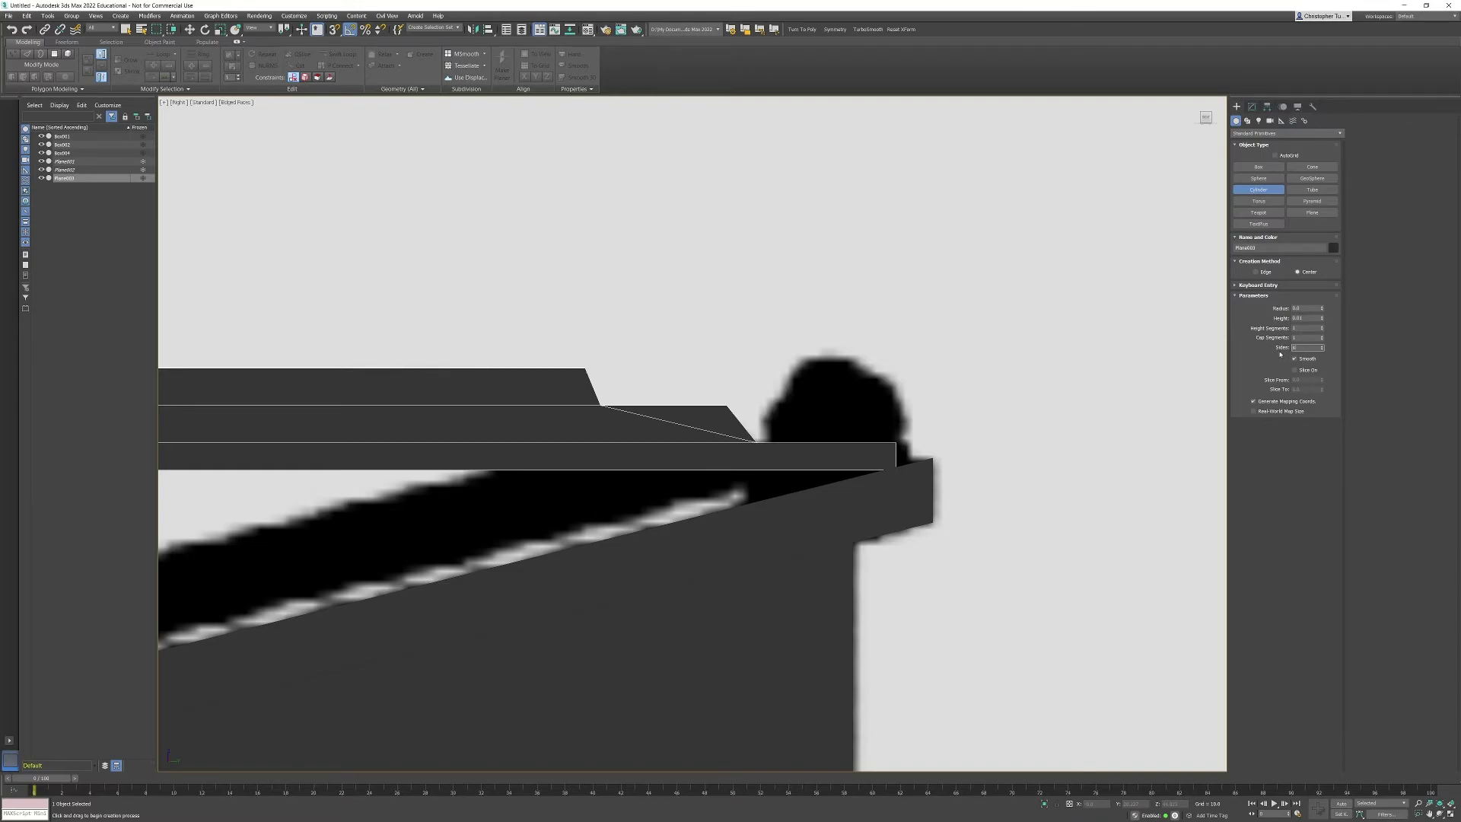
{"action": "scroll", "coordinate": [826, 418], "scroll_direction": "down", "scroll_amount": 3}
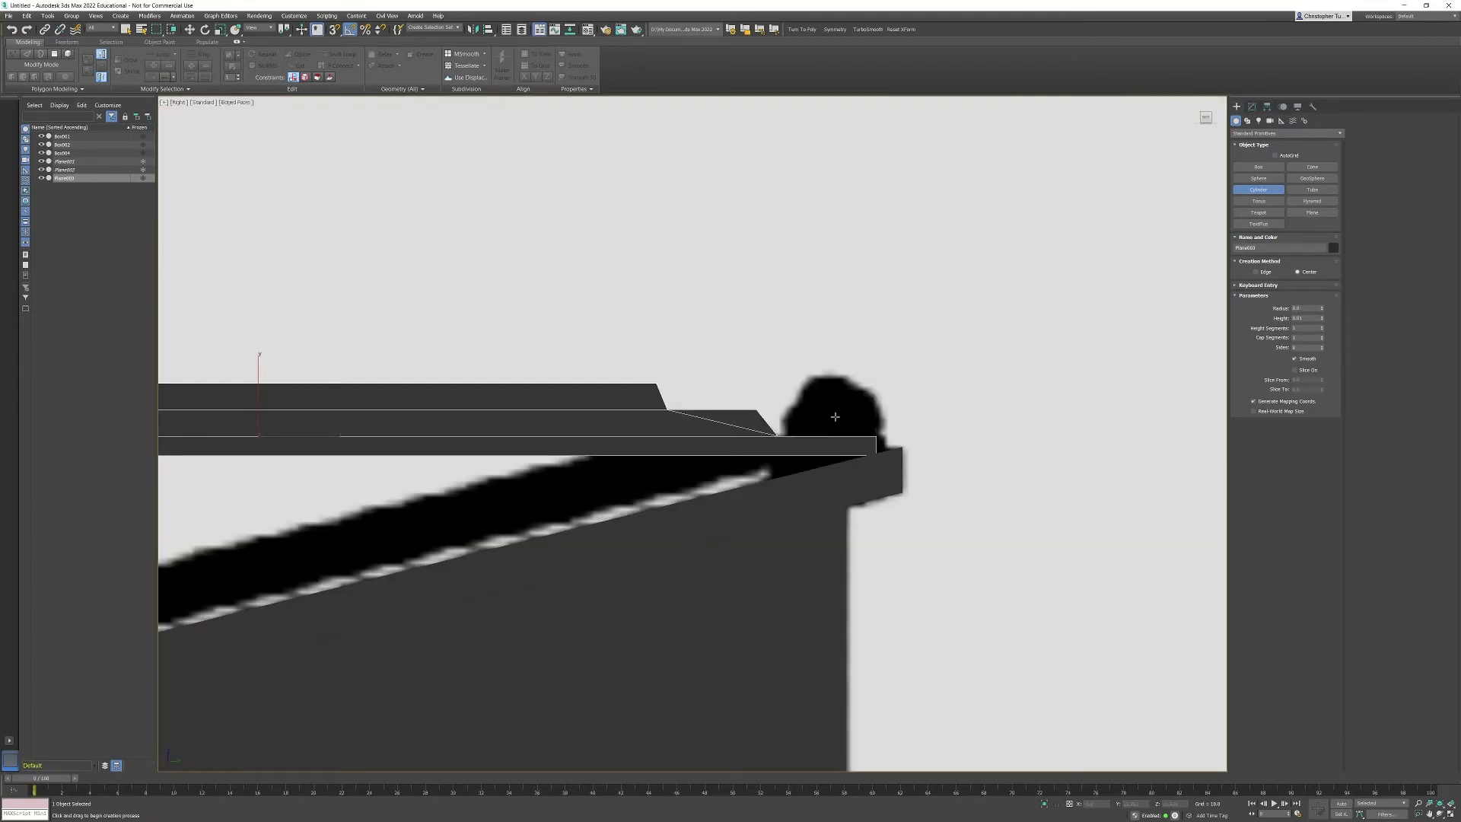
{"action": "left_click_drag", "start_coordinate": [835, 416], "coordinate": [856, 452]}
{"action": "left_click", "coordinate": [831, 416]}
Raise the cylinder to the hinge rod's height in the front reference and reduce its radius to the rod's thickness
{"action": "middle_click_drag", "start_coordinate": [845, 432], "coordinate": [831, 437]}
{"action": "scroll", "coordinate": [832, 438], "scroll_direction": "down", "scroll_amount": 2}
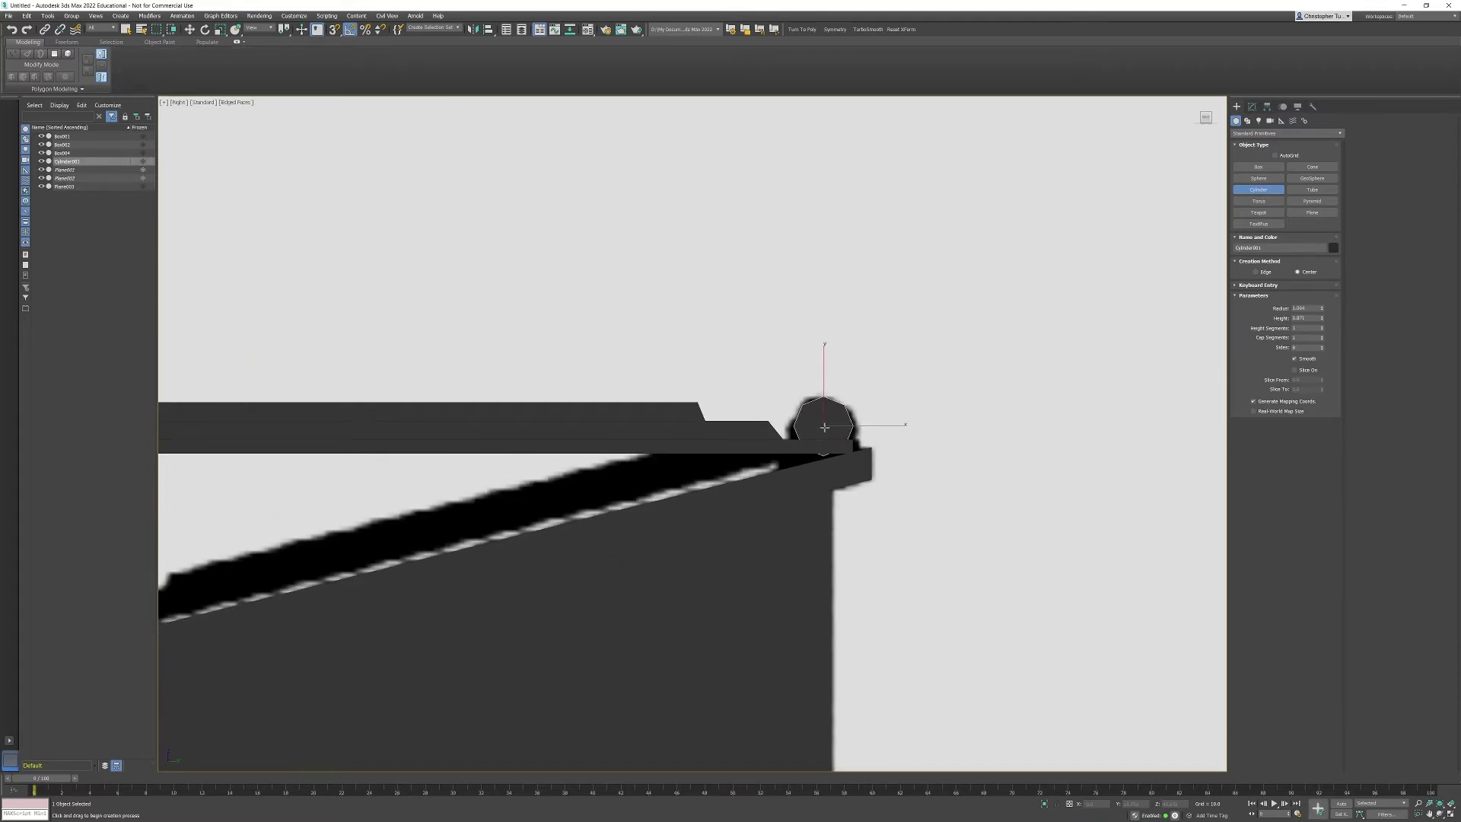
{"action": "key", "text": "f"}
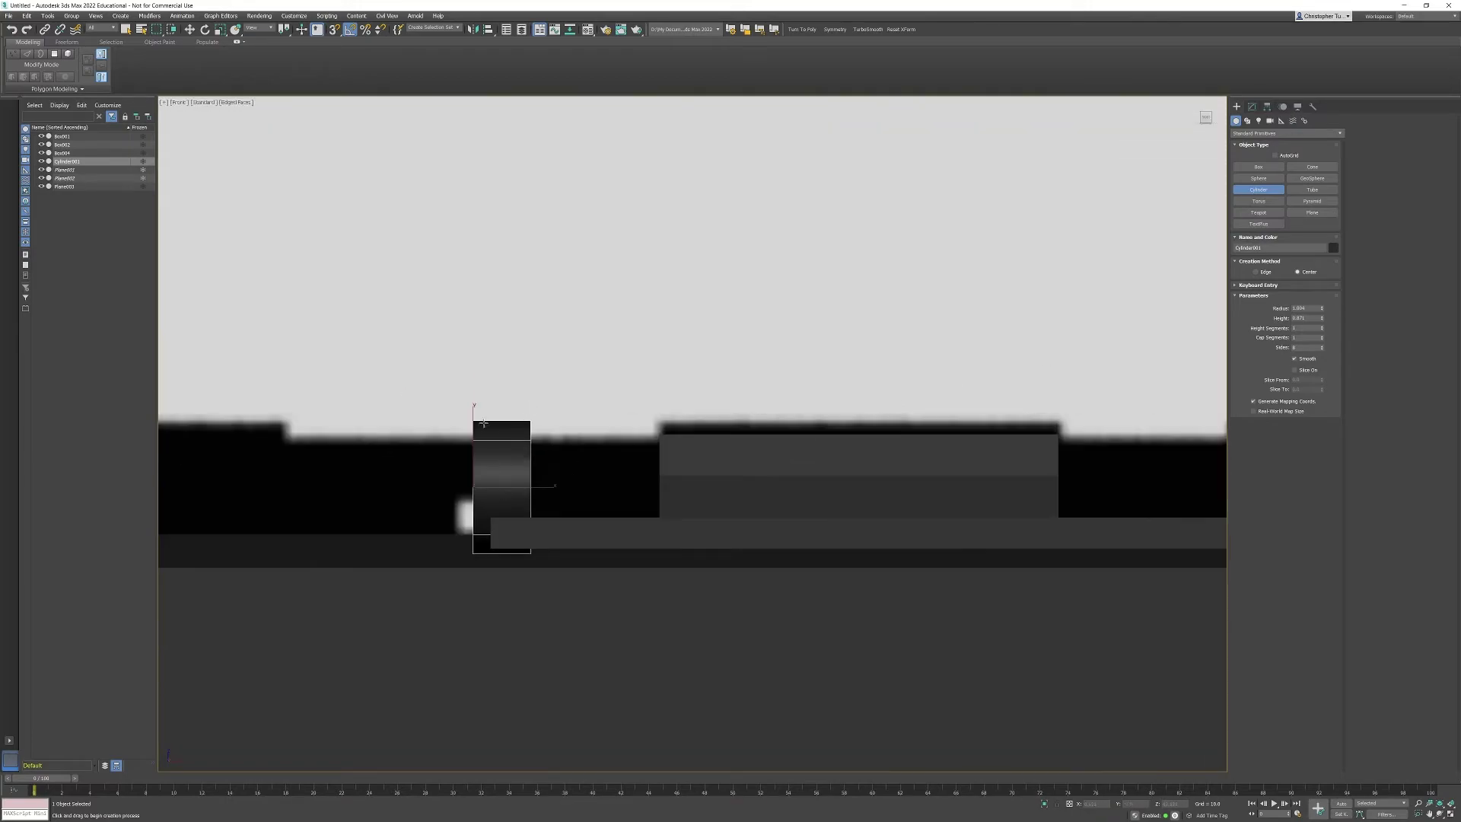
{"action": "middle_click_drag", "start_coordinate": [495, 520], "coordinate": [533, 423]}
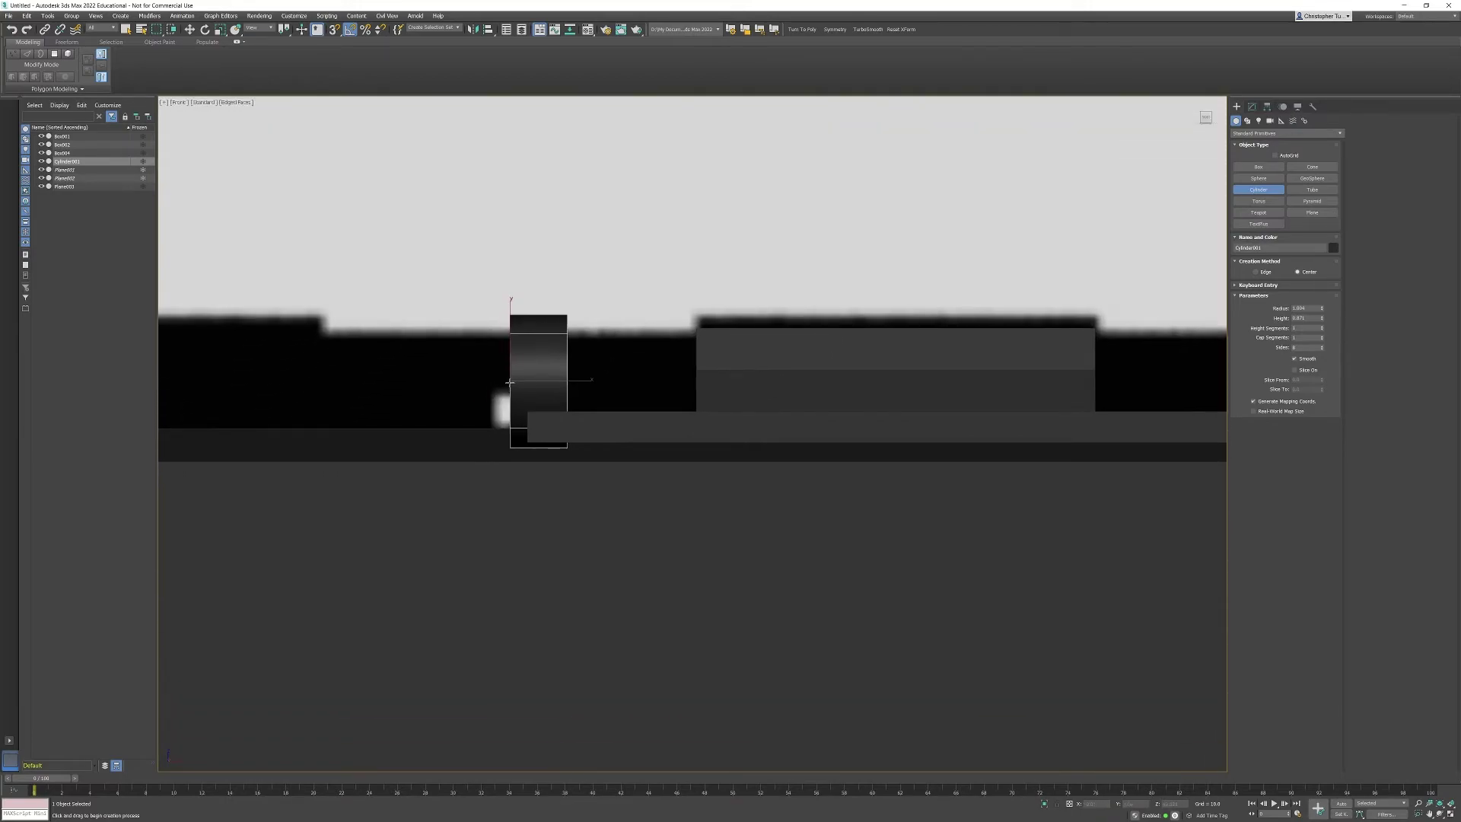
{"action": "key", "text": "w"}
{"action": "left_click_drag", "start_coordinate": [511, 328], "coordinate": [512, 311]}
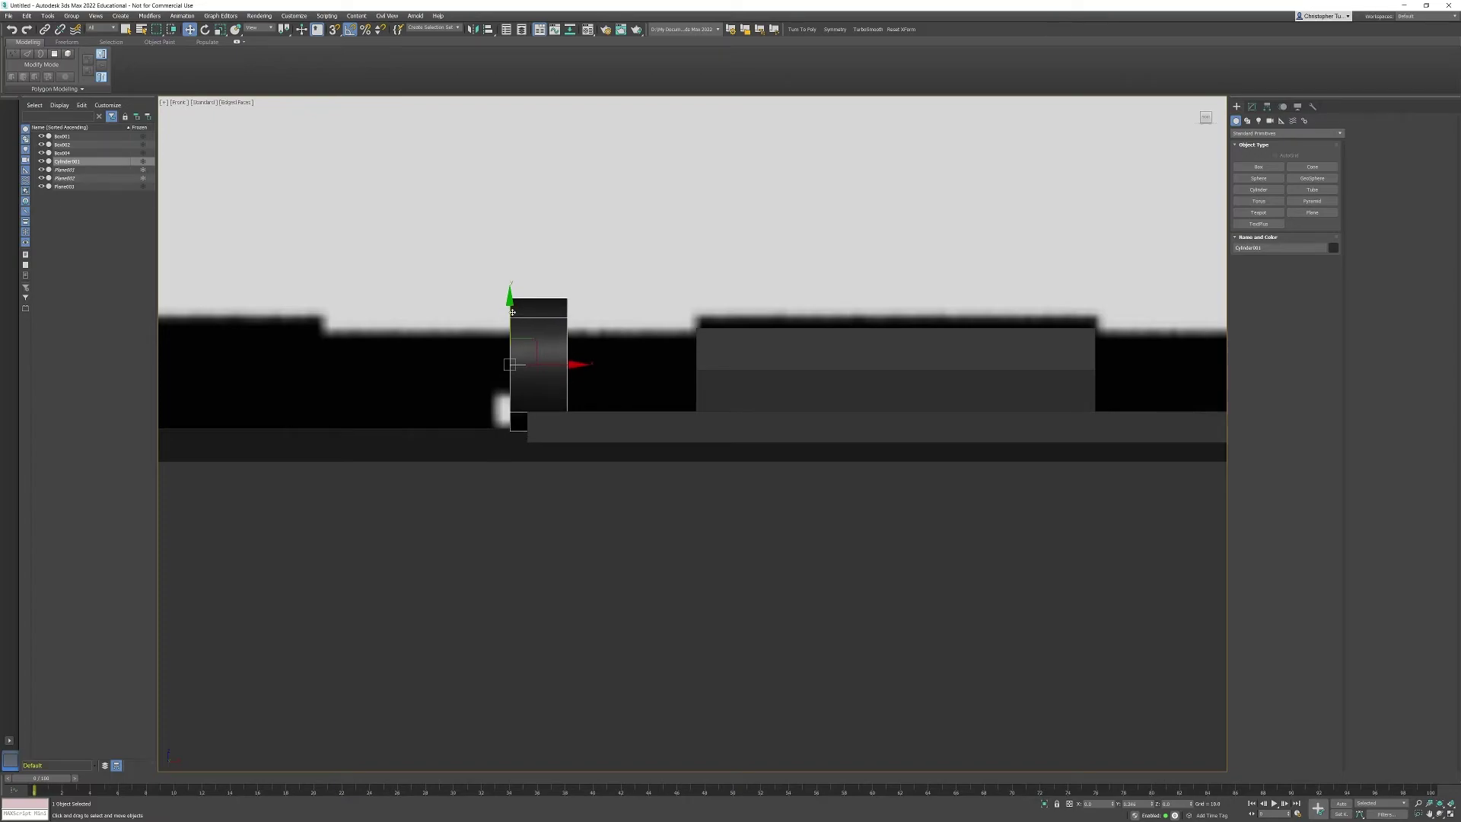
{"action": "key", "text": "r"}
{"action": "left_click", "coordinate": [1252, 106]}
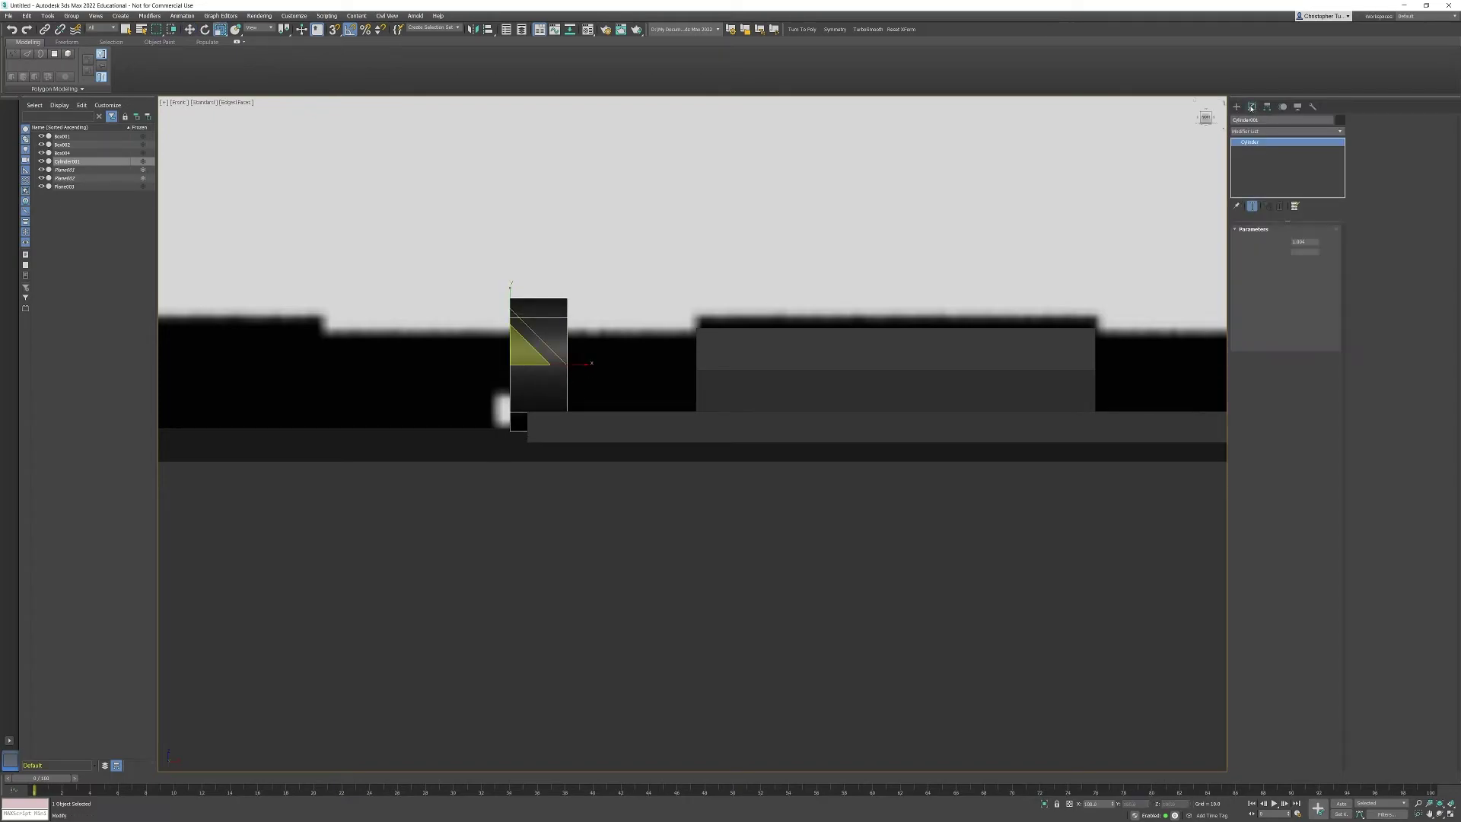
{"action": "left_click_drag", "start_coordinate": [1323, 242], "coordinate": [1323, 272]}
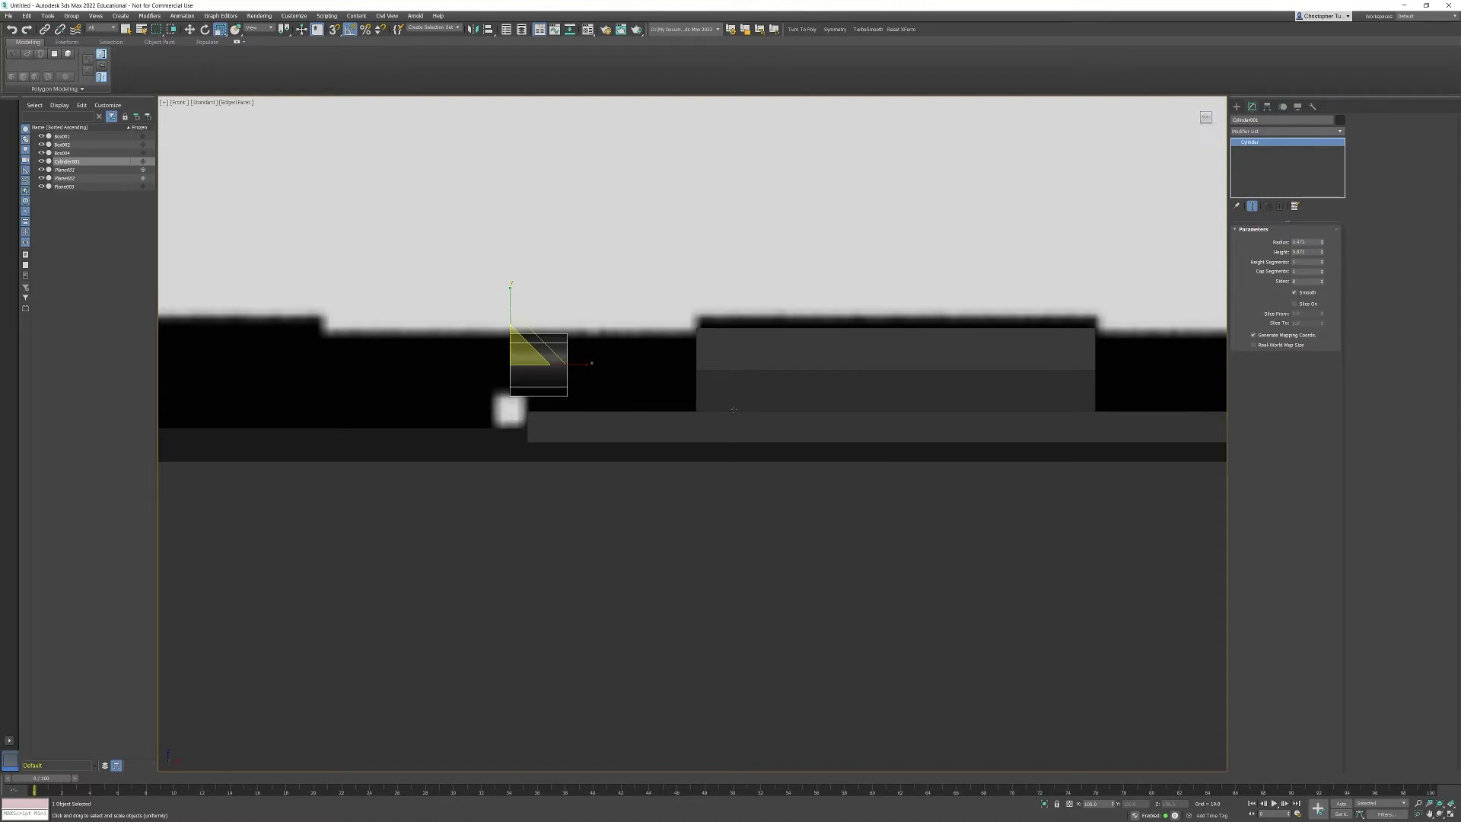
Increase the cylinder's height so the rod extends from the lid's centre to the knob at the dumpster's side
{"action": "middle_click_drag", "start_coordinate": [722, 351], "coordinate": [638, 356]}
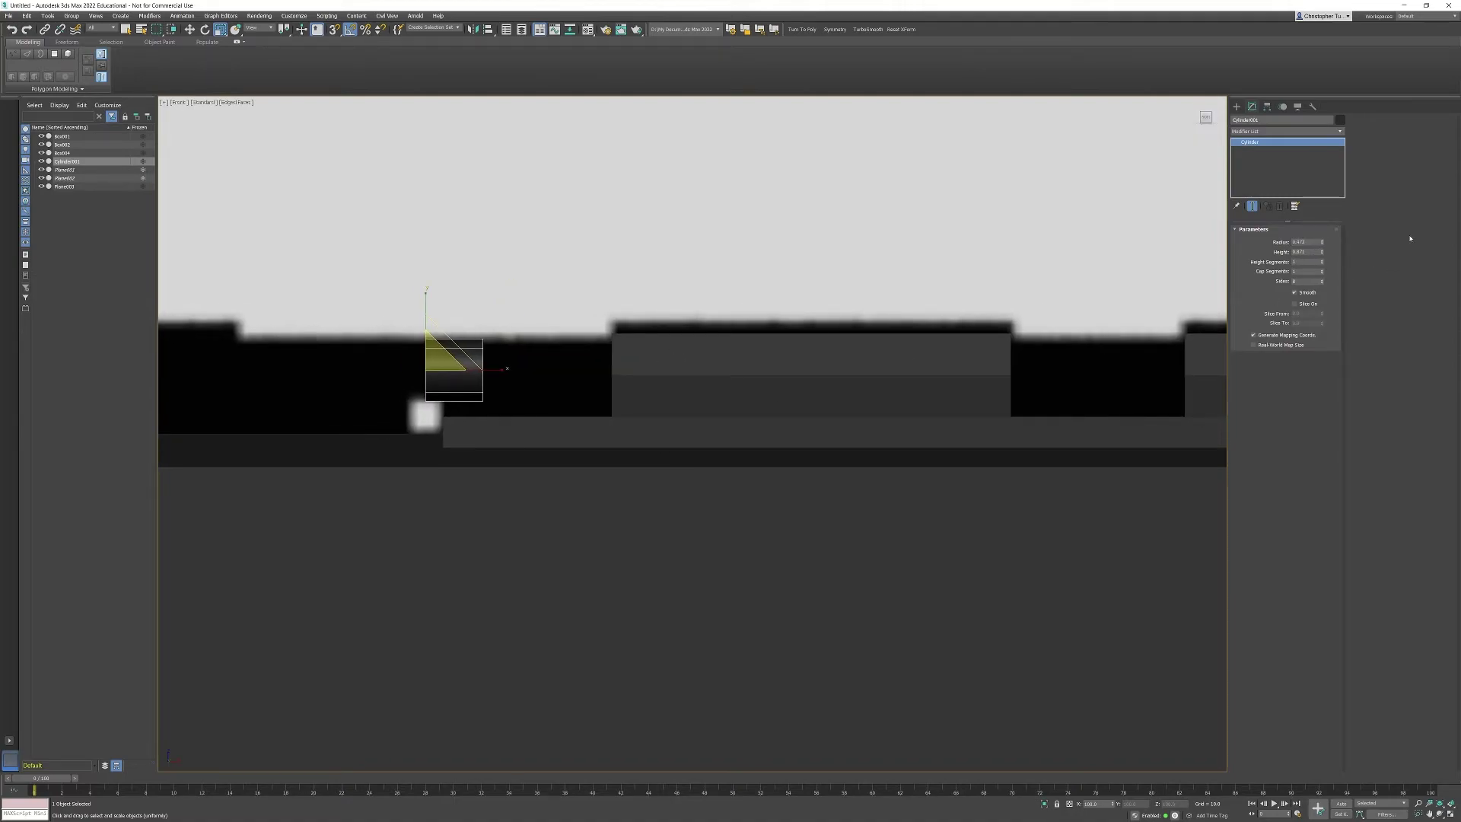
{"action": "middle_click_drag", "start_coordinate": [942, 293], "coordinate": [675, 352]}
{"action": "scroll", "coordinate": [675, 352], "scroll_direction": "down", "scroll_amount": 4}
{"action": "middle_click_drag", "start_coordinate": [1031, 322], "coordinate": [293, 357]}
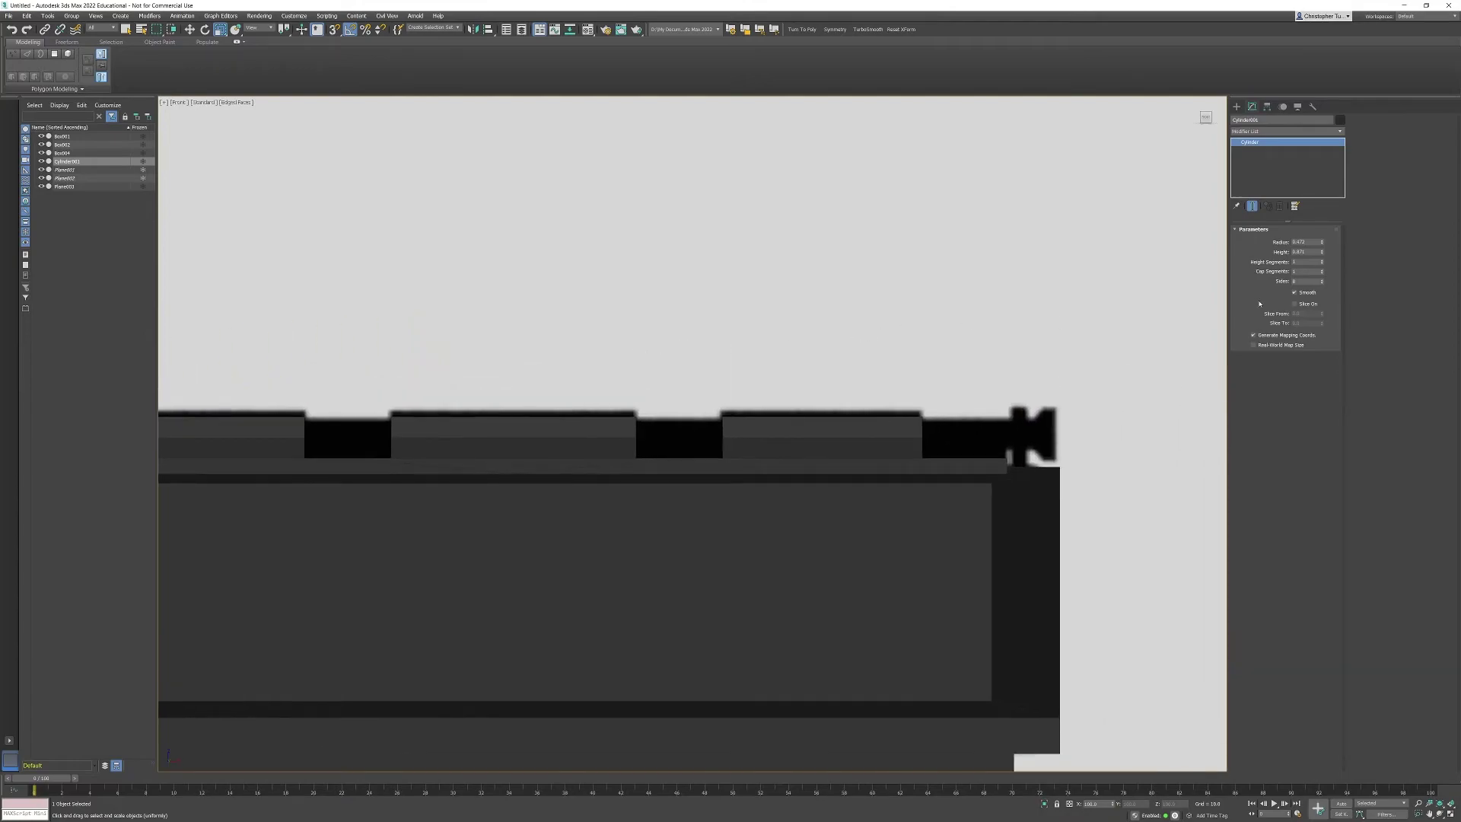
{"action": "left_click_drag", "start_coordinate": [1322, 251], "coordinate": [1322, 241]}
{"action": "scroll", "coordinate": [1003, 350], "scroll_direction": "down", "scroll_amount": 4}
{"action": "middle_click_drag", "start_coordinate": [712, 398], "coordinate": [689, 462]}
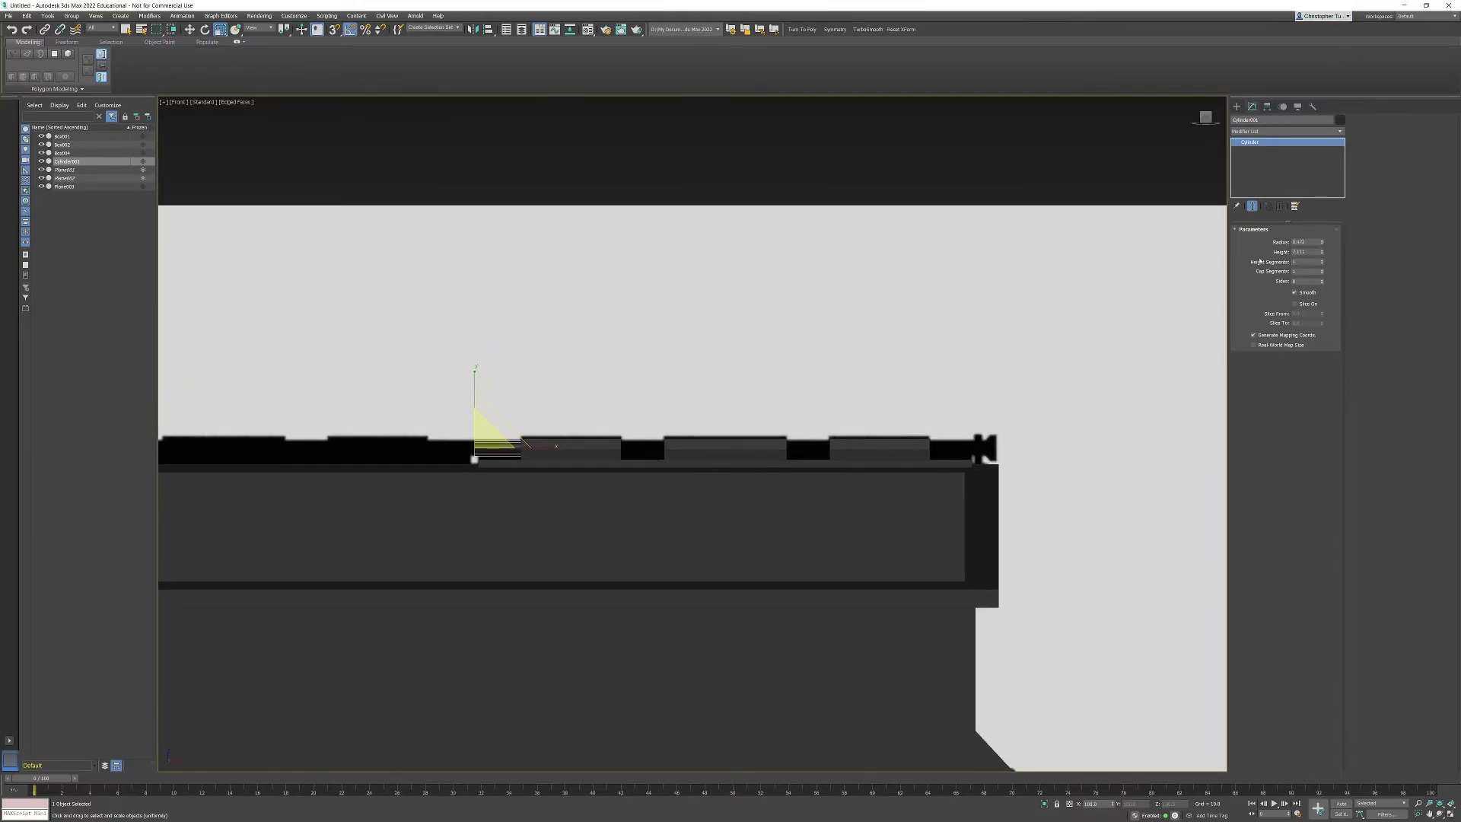
{"action": "left_click_drag", "start_coordinate": [1323, 256], "coordinate": [1334, 127]}
{"action": "middle_click_drag", "start_coordinate": [1063, 336], "coordinate": [936, 349]}
{"action": "scroll", "coordinate": [837, 441], "scroll_direction": "up", "scroll_amount": 4}
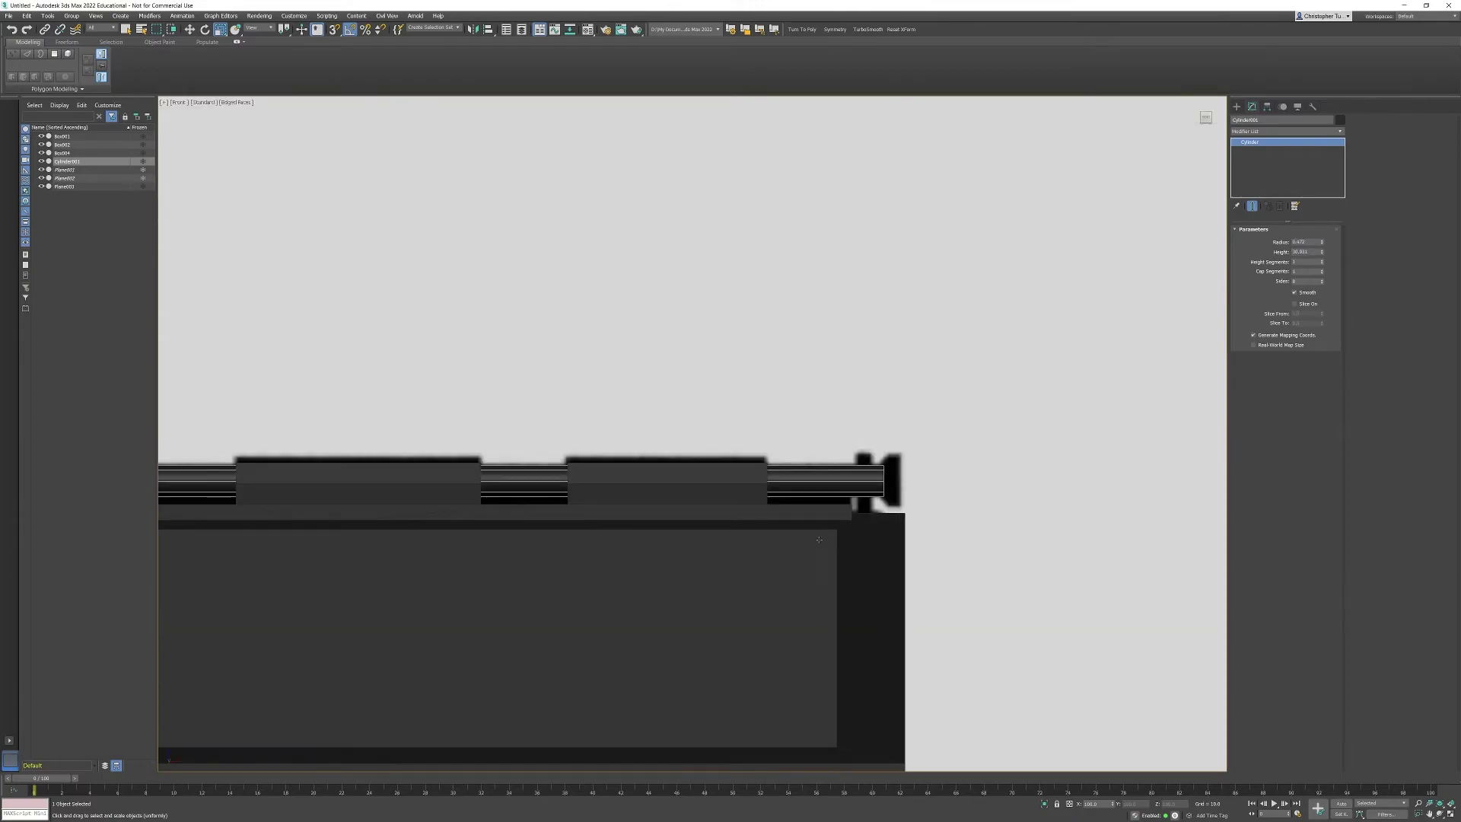
Convert the rod to Editable Poly and move its outer end vertices back to where the reference knob begins to flare
{"action": "right_click", "coordinate": [855, 486]}
{"action": "mouse_move", "coordinate": [898, 585]}
{"action": "left_click", "coordinate": [956, 586]}
{"action": "left_click", "coordinate": [1259, 241]}
{"action": "left_click_drag", "start_coordinate": [819, 402], "coordinate": [917, 525]}
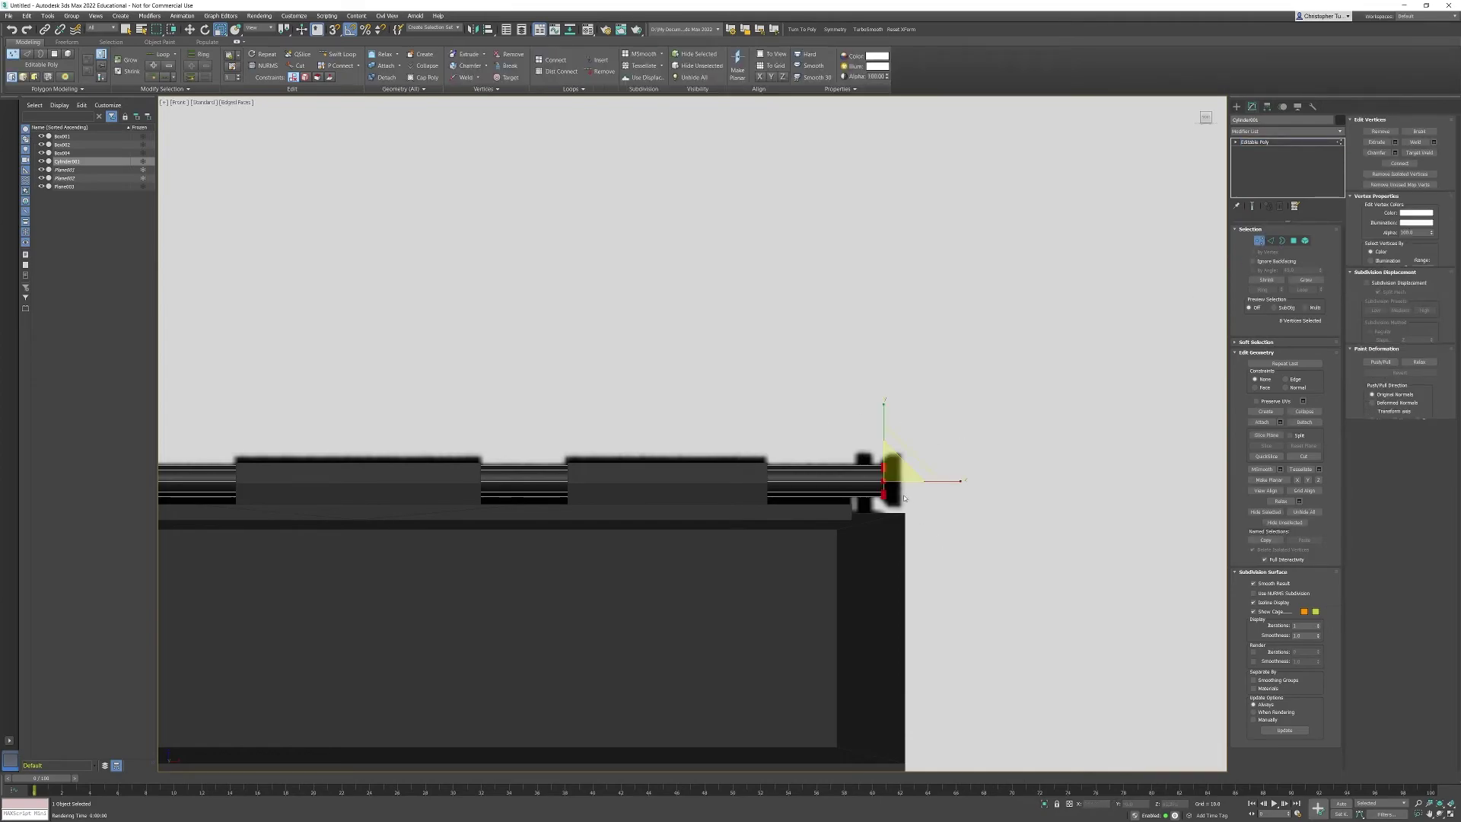
{"action": "scroll", "coordinate": [893, 498], "scroll_direction": "up", "scroll_amount": 5}
{"action": "key", "text": "w"}
{"action": "mouse_move", "coordinate": [925, 454]}
{"action": "left_mouse_down"}
{"action": "mouse_move", "coordinate": [899, 453]}
{"action": "mouse_move", "coordinate": [913, 453]}
{"action": "left_mouse_up"}
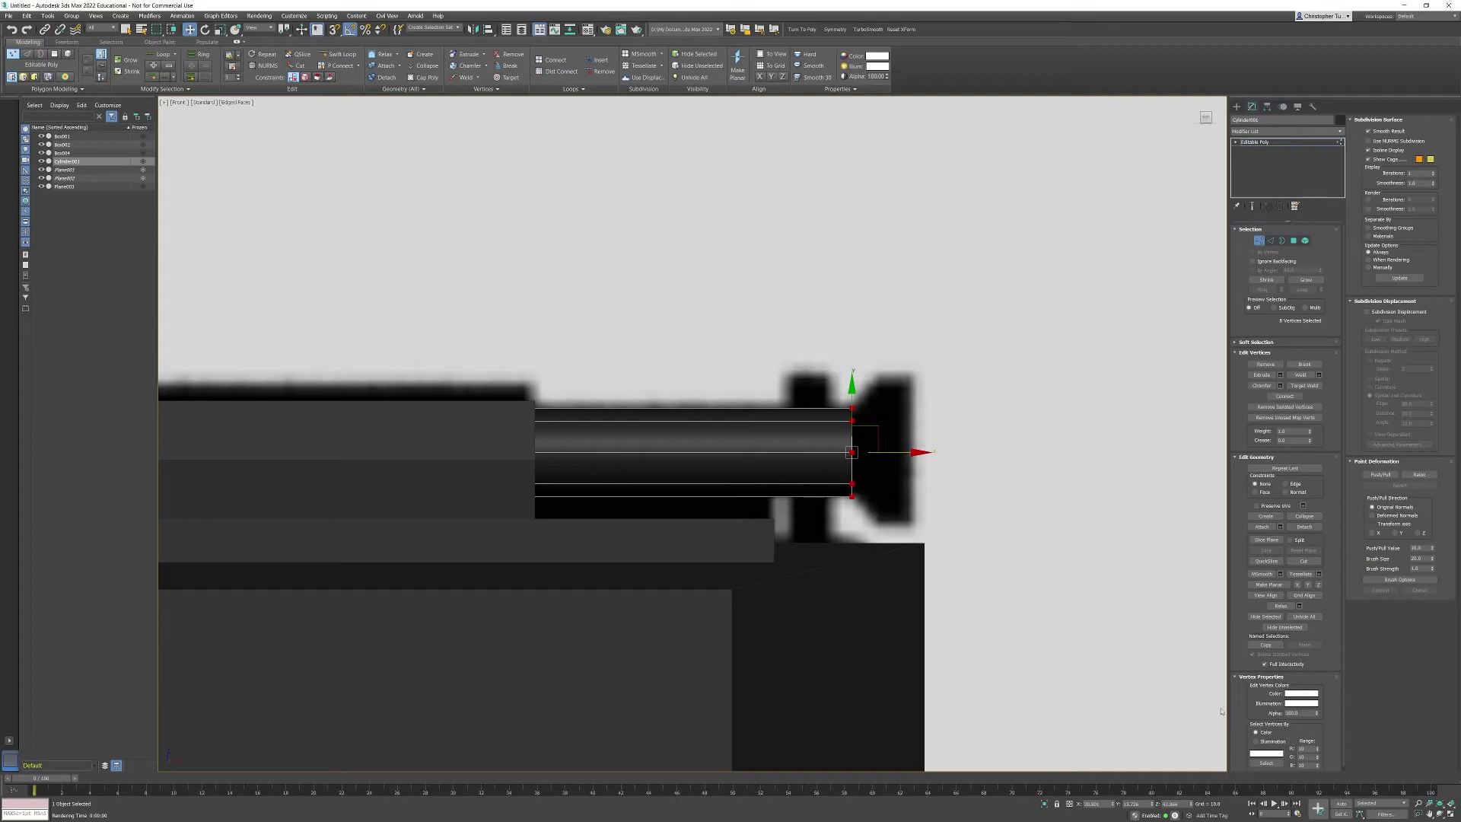
{"action": "scroll", "coordinate": [1028, 538], "scroll_direction": "up", "scroll_amount": 4}
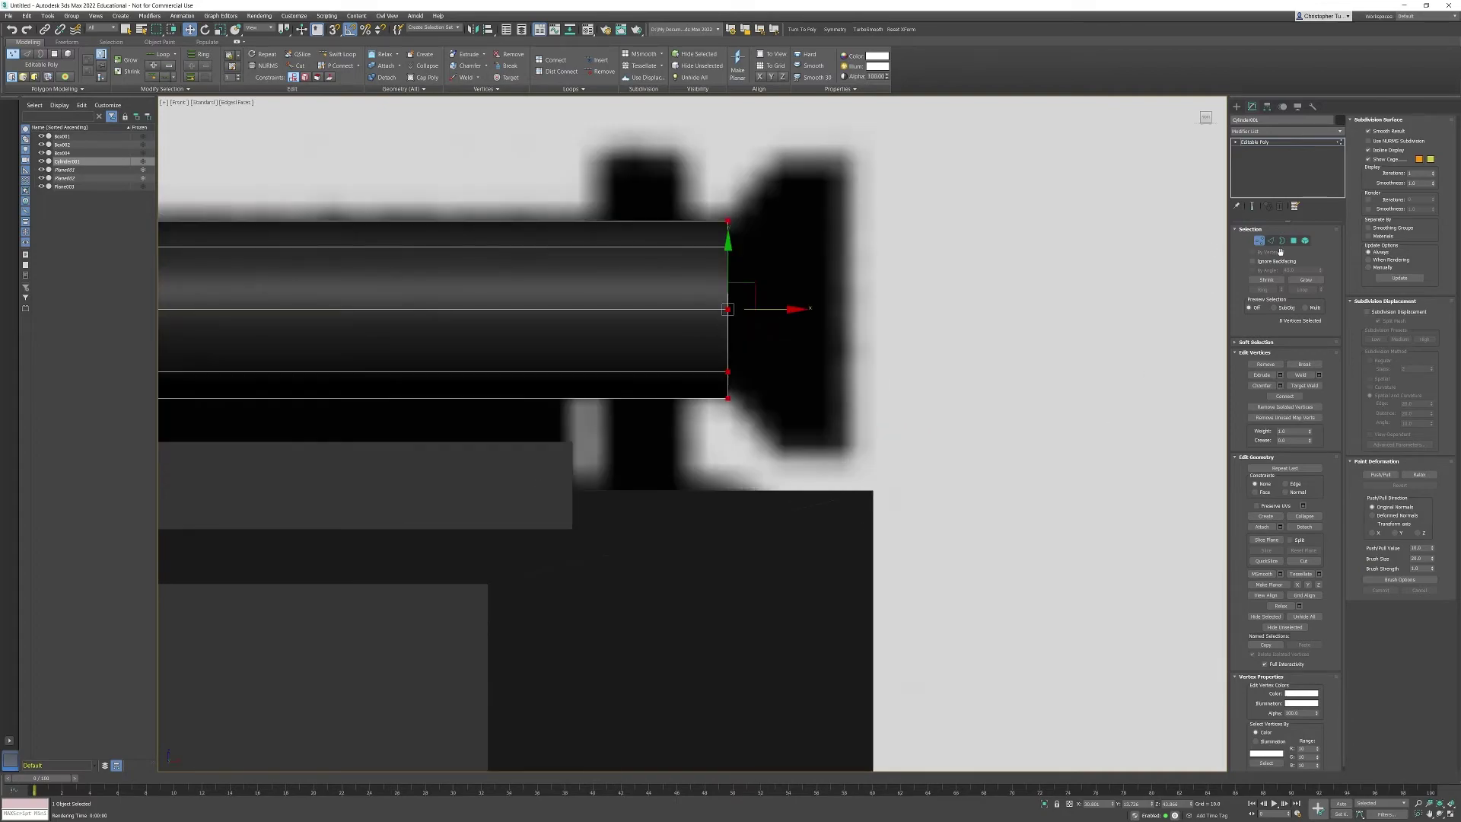
Bevel the rod's outer end cap outward with a widening outline to form the knob's flared section
{"action": "left_click", "coordinate": [1294, 240], "text": "ctrl"}
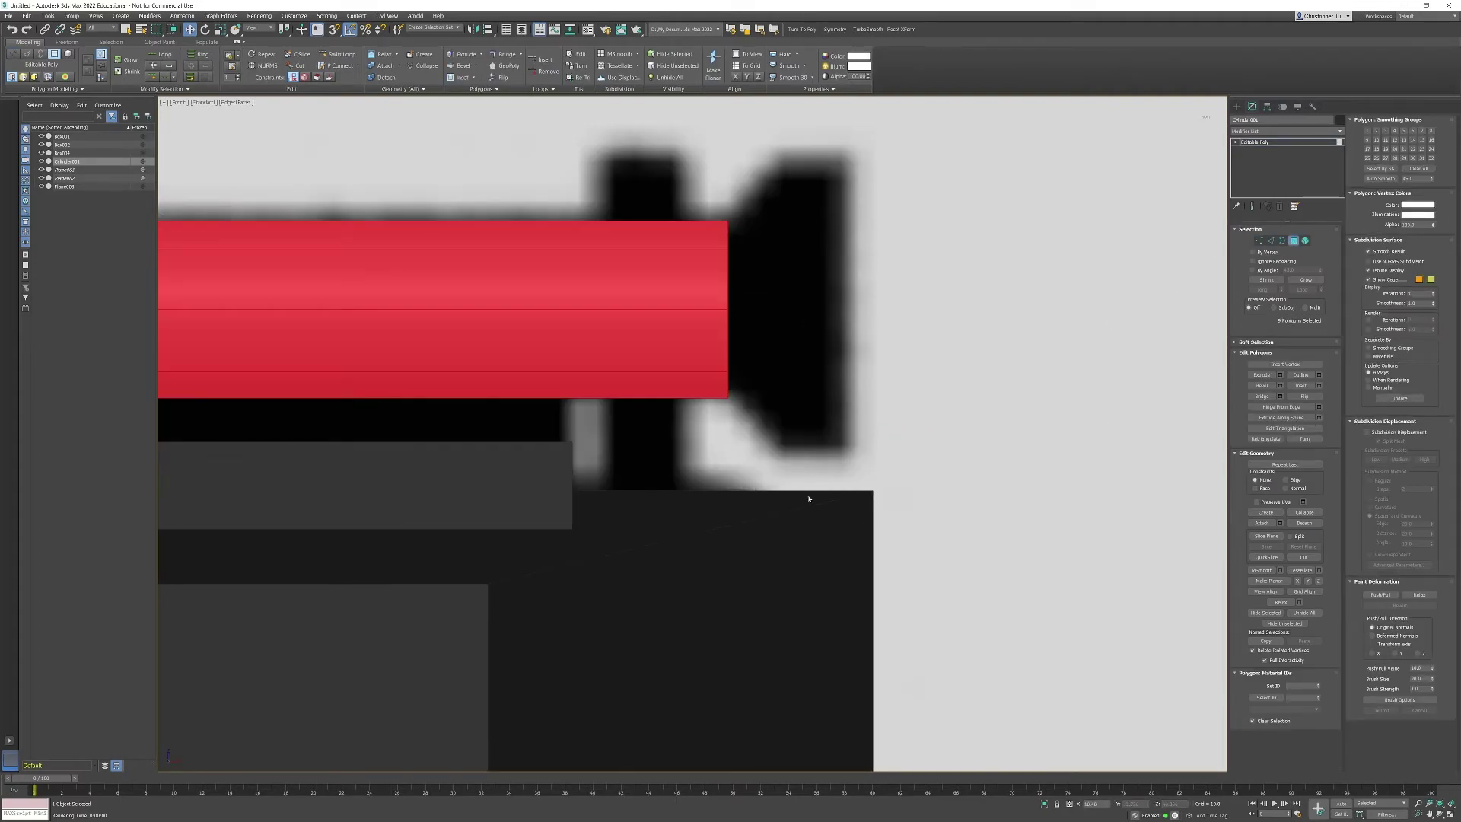
{"action": "key", "text": "ctrl+Page_Down"}
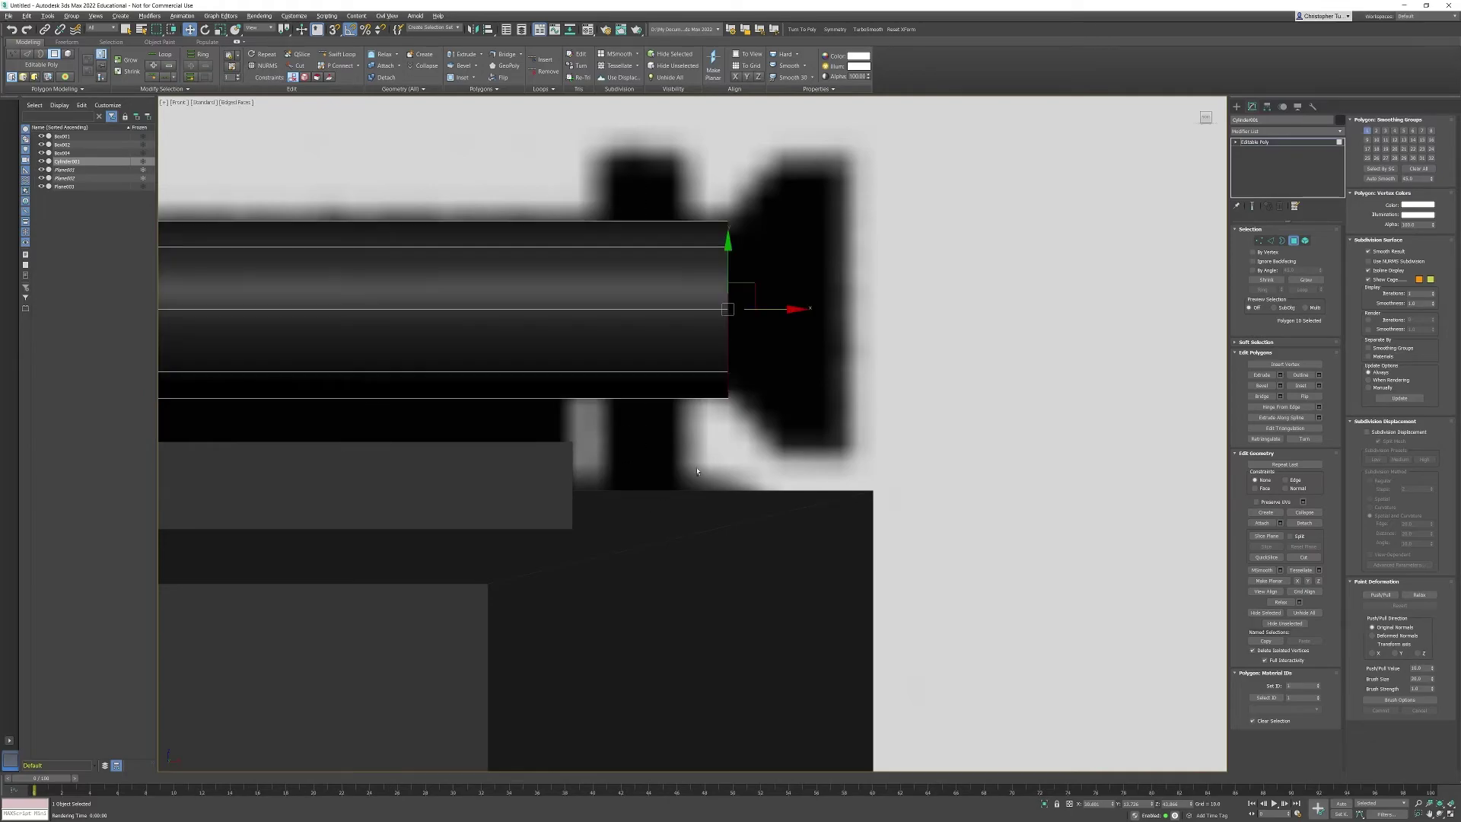
{"action": "left_click", "coordinate": [1280, 385]}
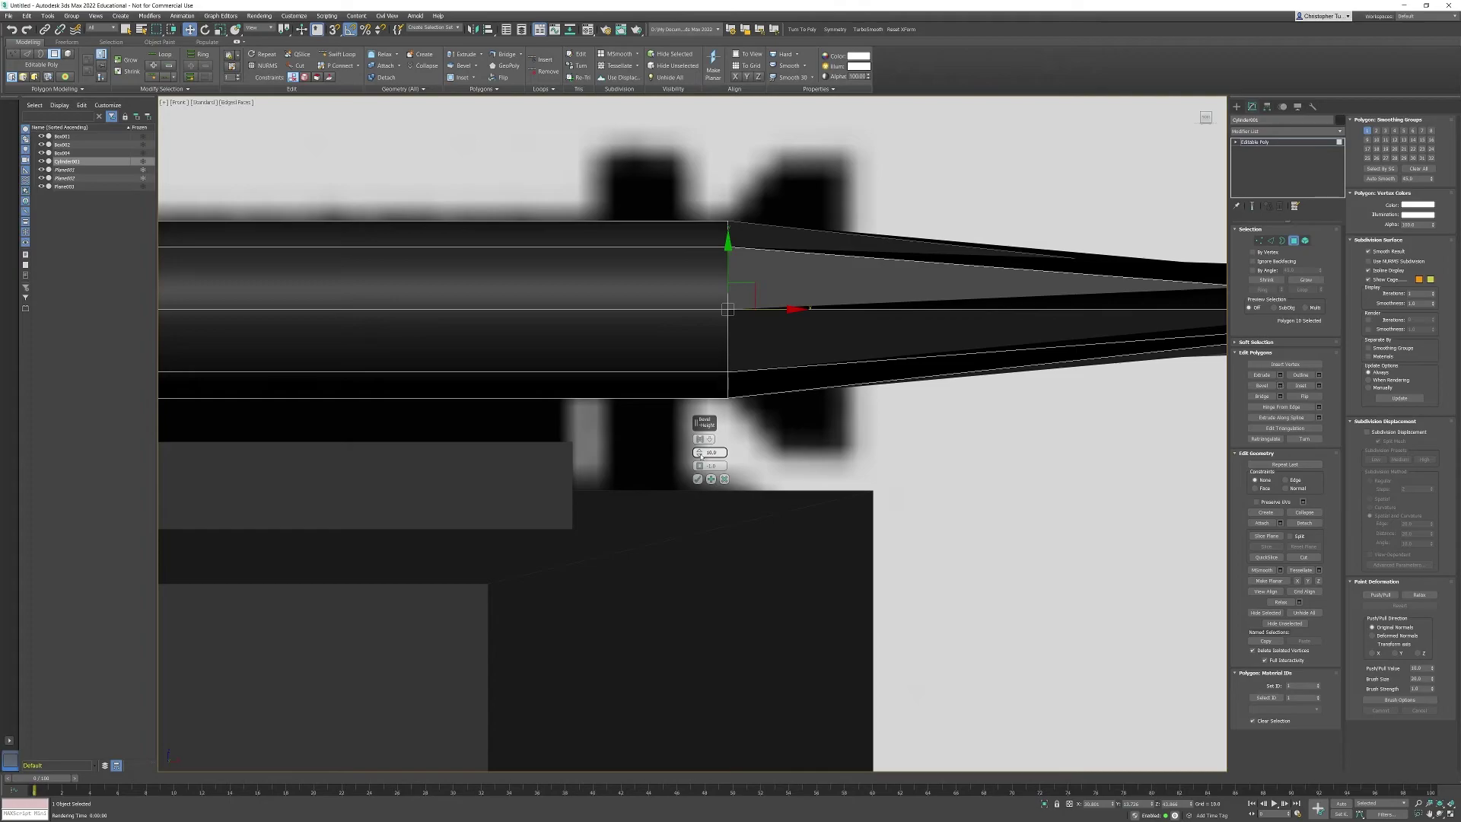
{"action": "right_click", "coordinate": [700, 452]}
{"action": "right_click", "coordinate": [699, 465]}
{"action": "left_click_drag", "start_coordinate": [699, 453], "coordinate": [725, 411]}
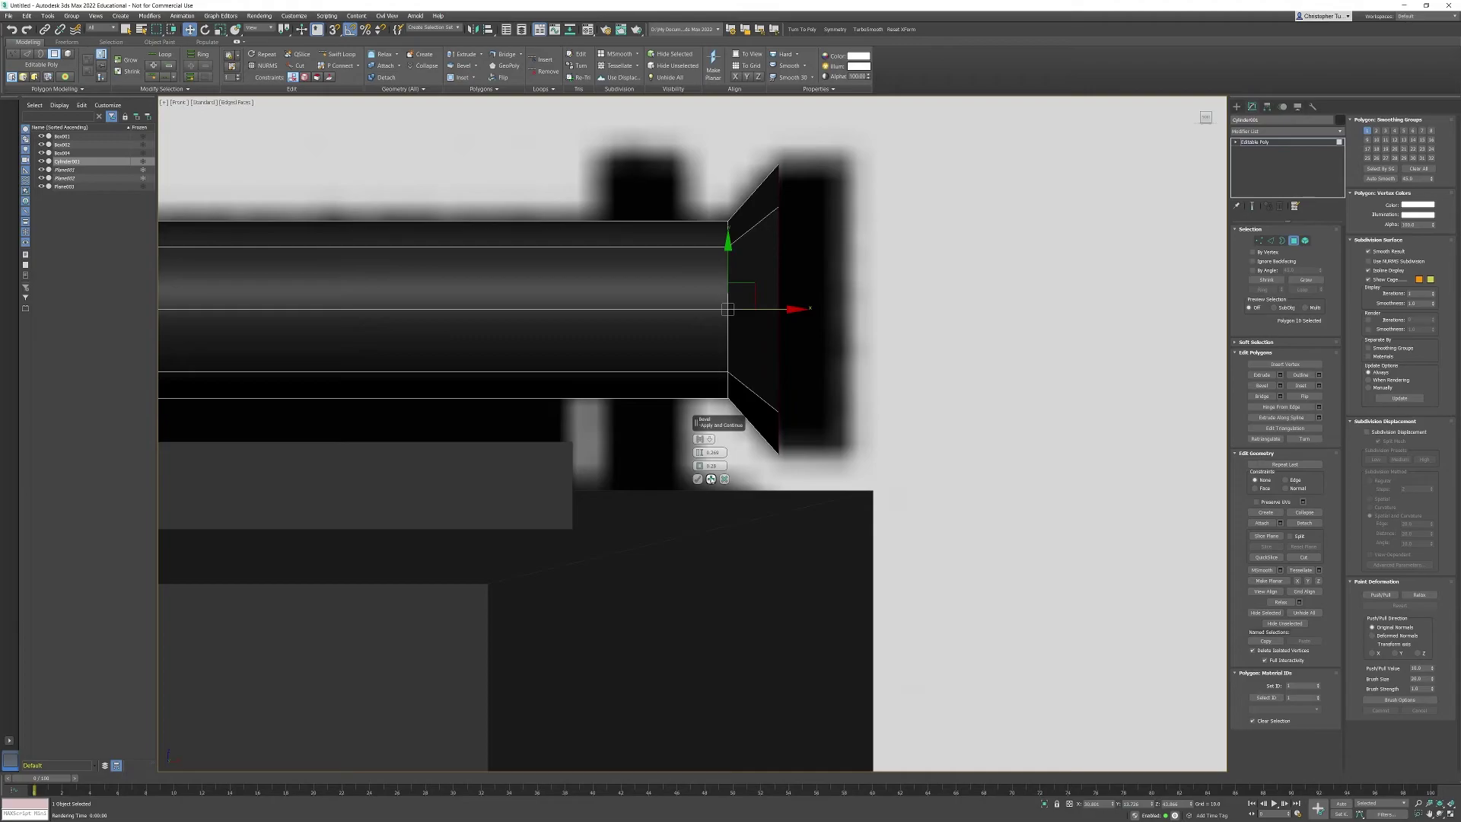
{"action": "left_click", "coordinate": [711, 478]}
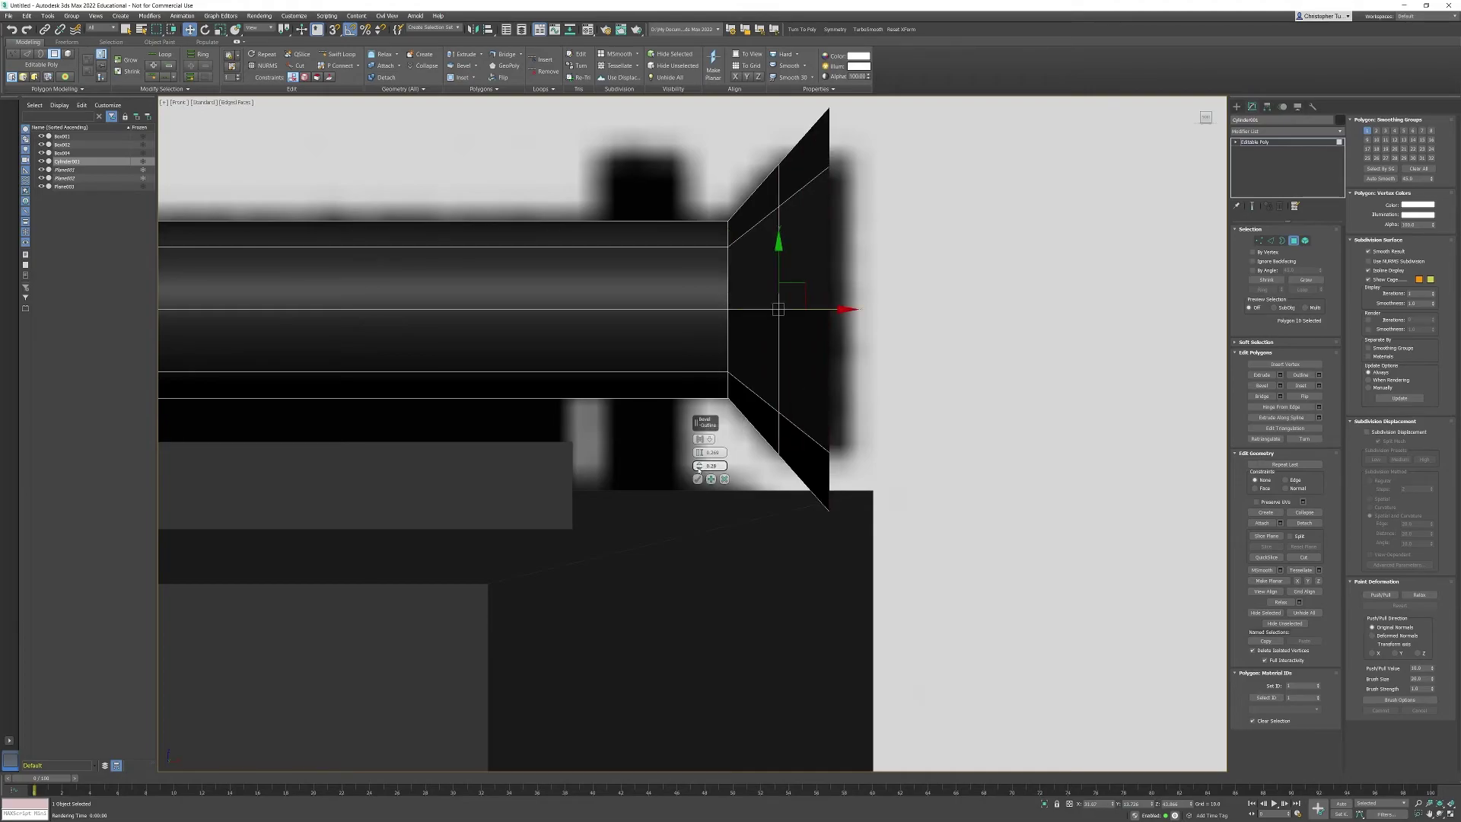
Bevel the widened cap straight out with zero outline to the outer end of the reference knob
{"action": "right_click", "coordinate": [698, 467]}
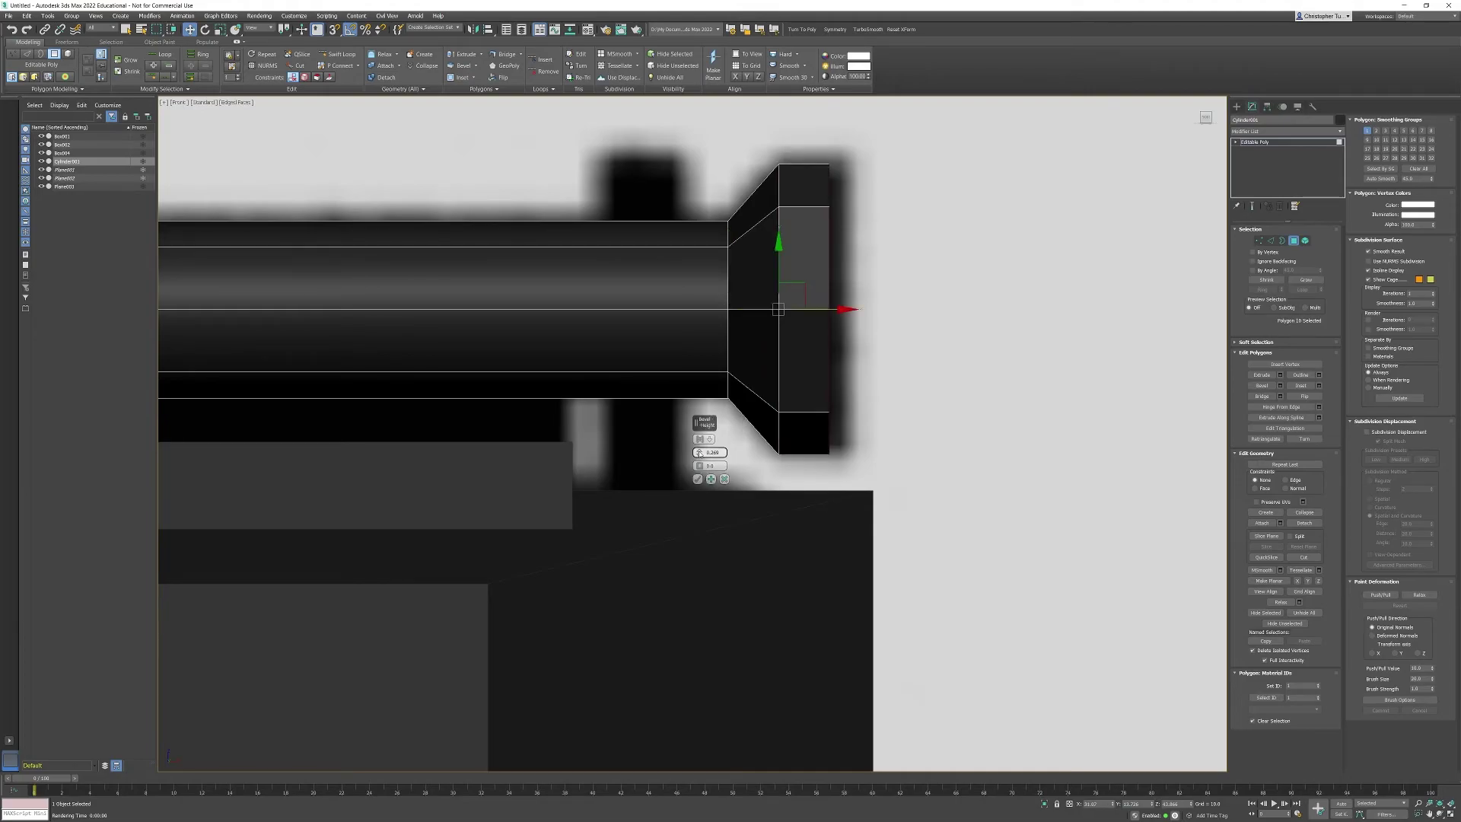
{"action": "left_click_drag", "start_coordinate": [699, 454], "coordinate": [699, 417]}
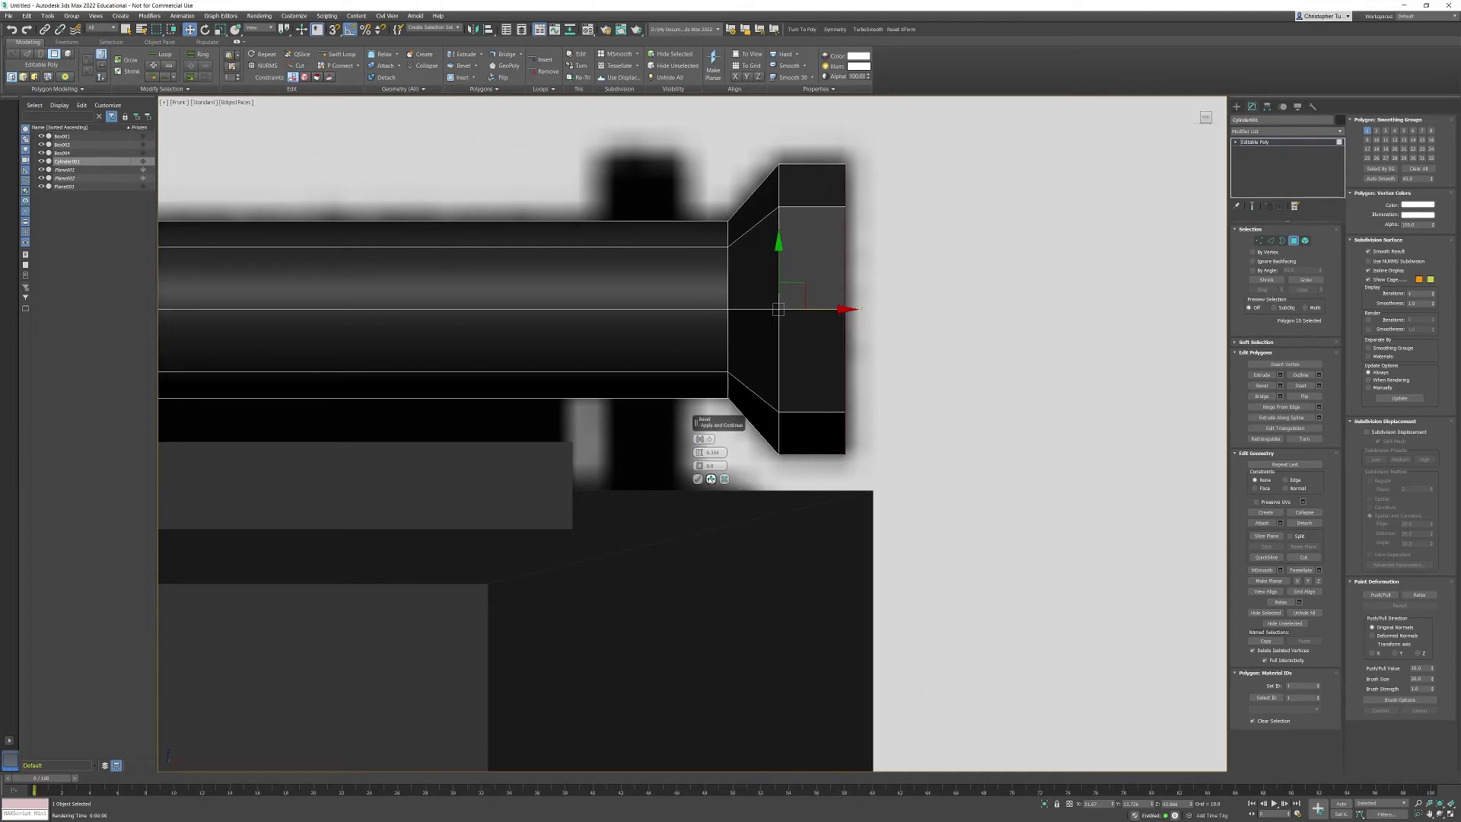
{"action": "left_click", "coordinate": [711, 479]}
Inset the knob's end face with a zero-height bevel and collapse the inner polygon to a centre point
{"action": "right_click", "coordinate": [699, 454]}
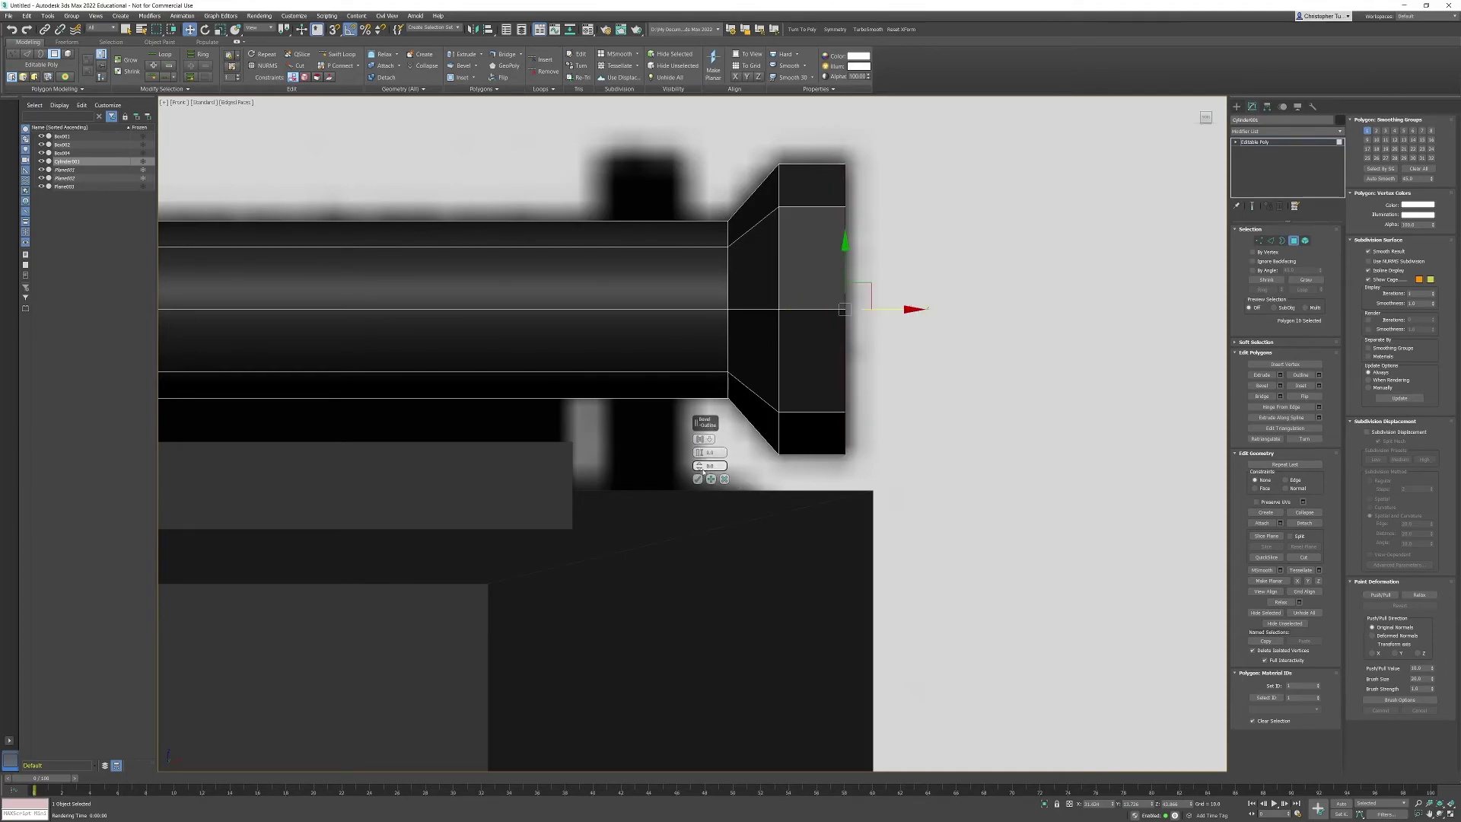
{"action": "right_click", "coordinate": [699, 465]}
{"action": "left_click", "coordinate": [698, 479]}
{"action": "key", "text": "p"}
{"action": "key", "text": "z"}
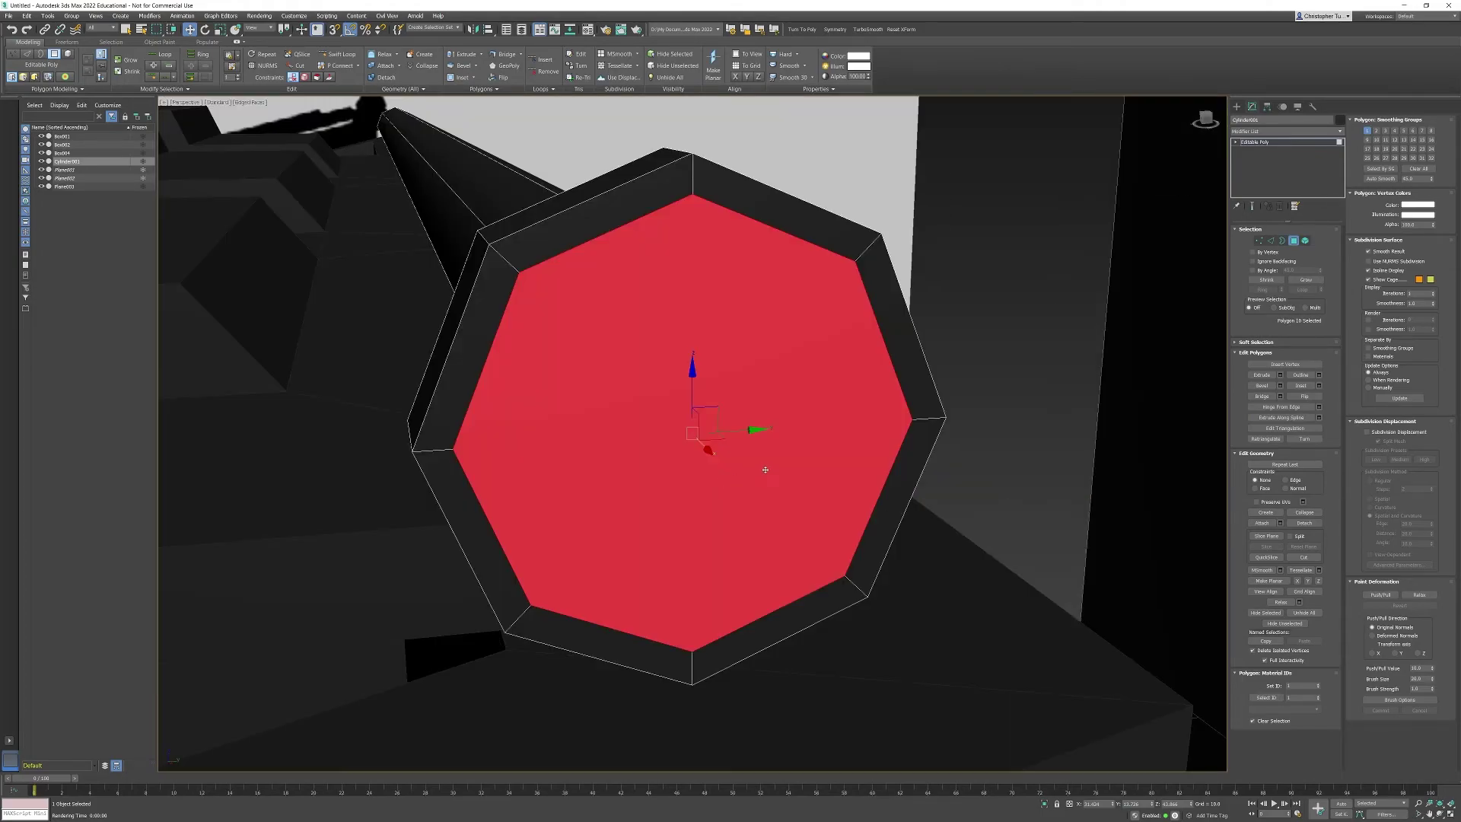
{"action": "middle_click_drag", "start_coordinate": [763, 467], "coordinate": [836, 415], "text": "alt"}
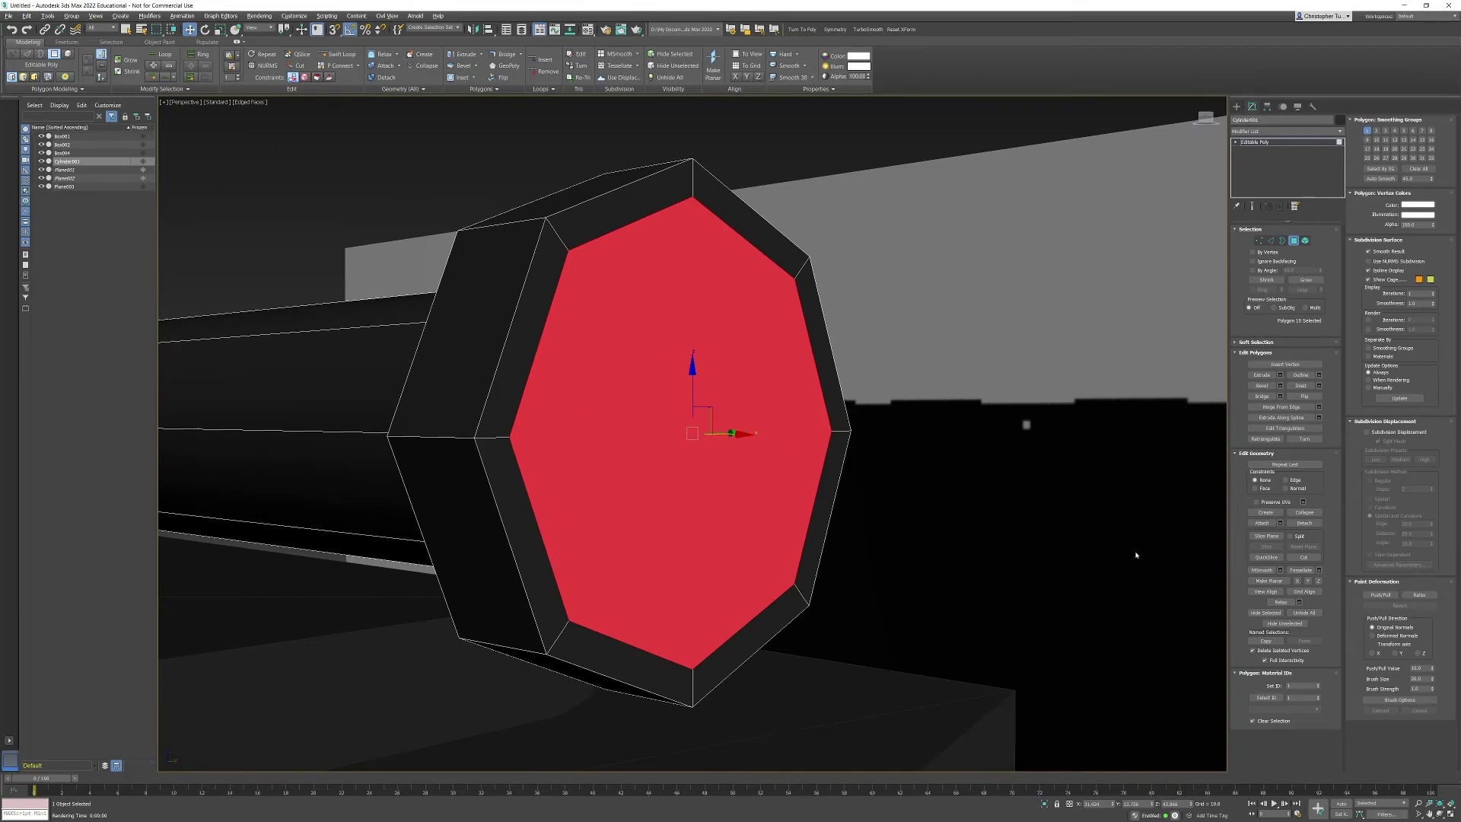
{"action": "left_click", "coordinate": [1304, 512]}
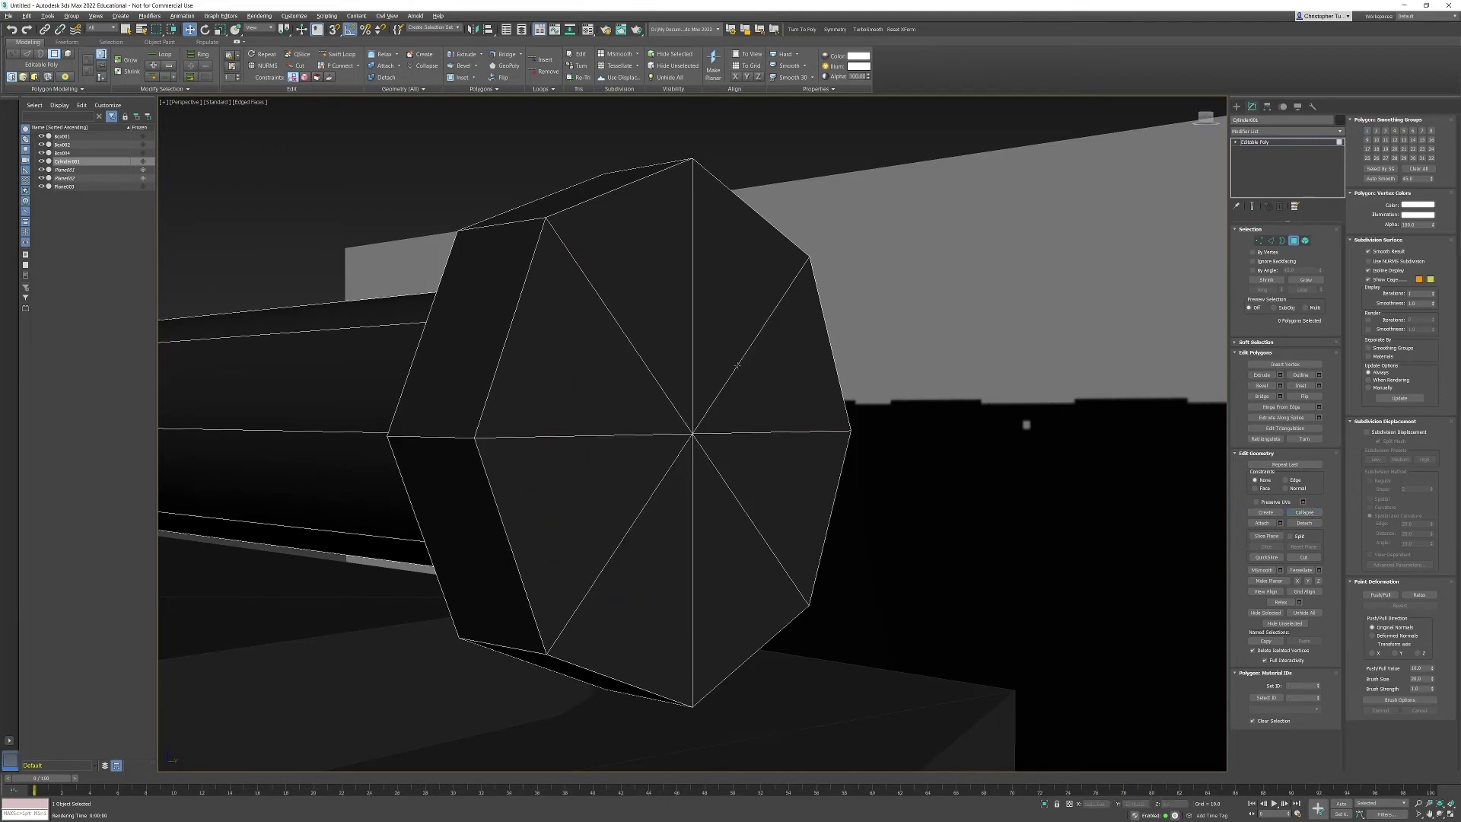
Mirror the hinge rod across the lid's centre with a Symmetry modifier on the Z axis and convert it to Editable Poly
{"action": "scroll", "coordinate": [719, 509], "scroll_direction": "down", "scroll_amount": 5}
{"action": "middle_click_drag", "start_coordinate": [653, 511], "coordinate": [720, 523], "text": "alt"}
{"action": "scroll", "coordinate": [720, 522], "scroll_direction": "down", "scroll_amount": 4}
{"action": "middle_click_drag", "start_coordinate": [609, 449], "coordinate": [810, 504]}
{"action": "key", "text": "ctrl+z"}
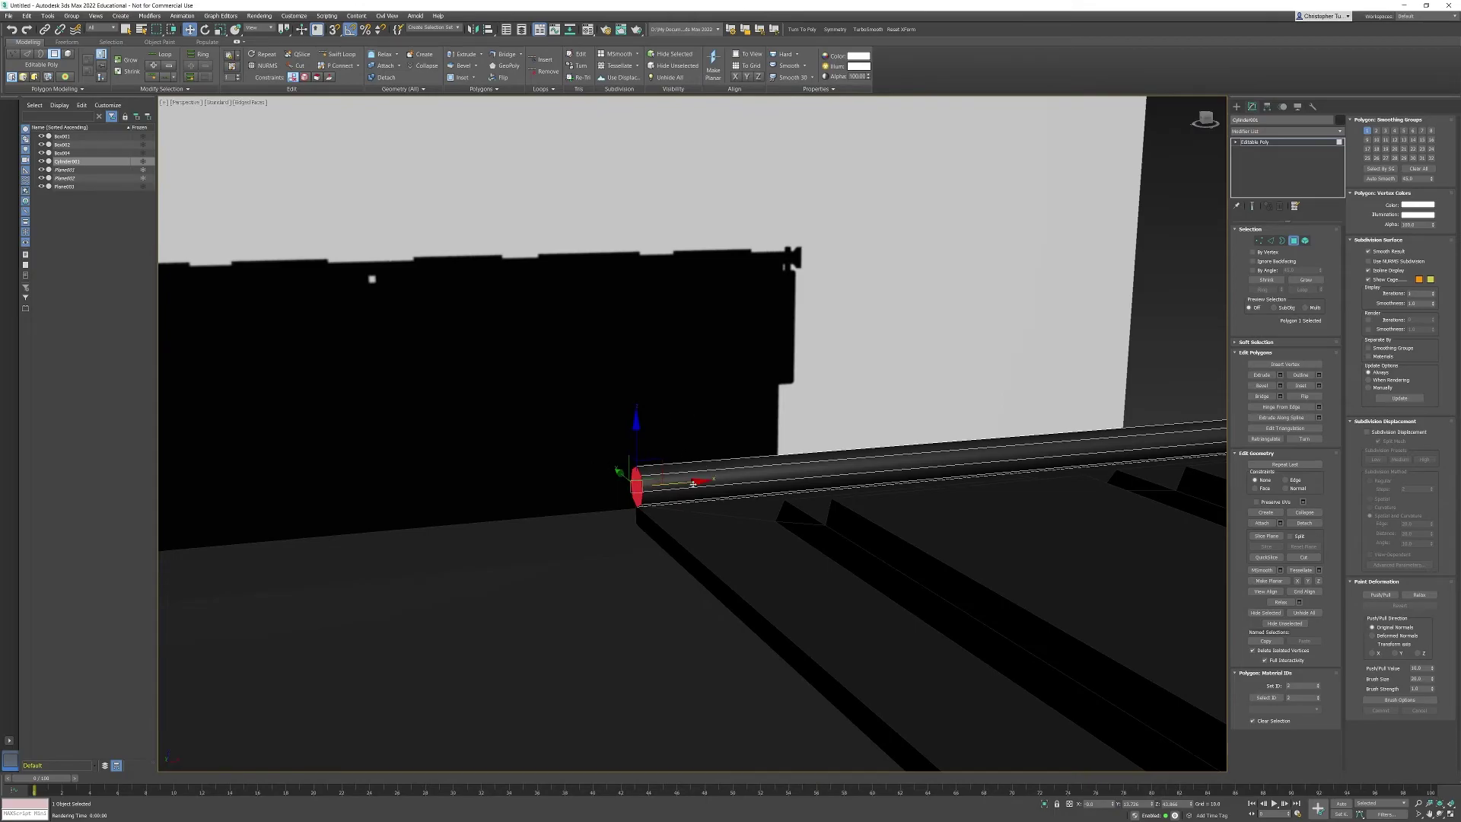
{"action": "left_click", "coordinate": [1341, 138]}
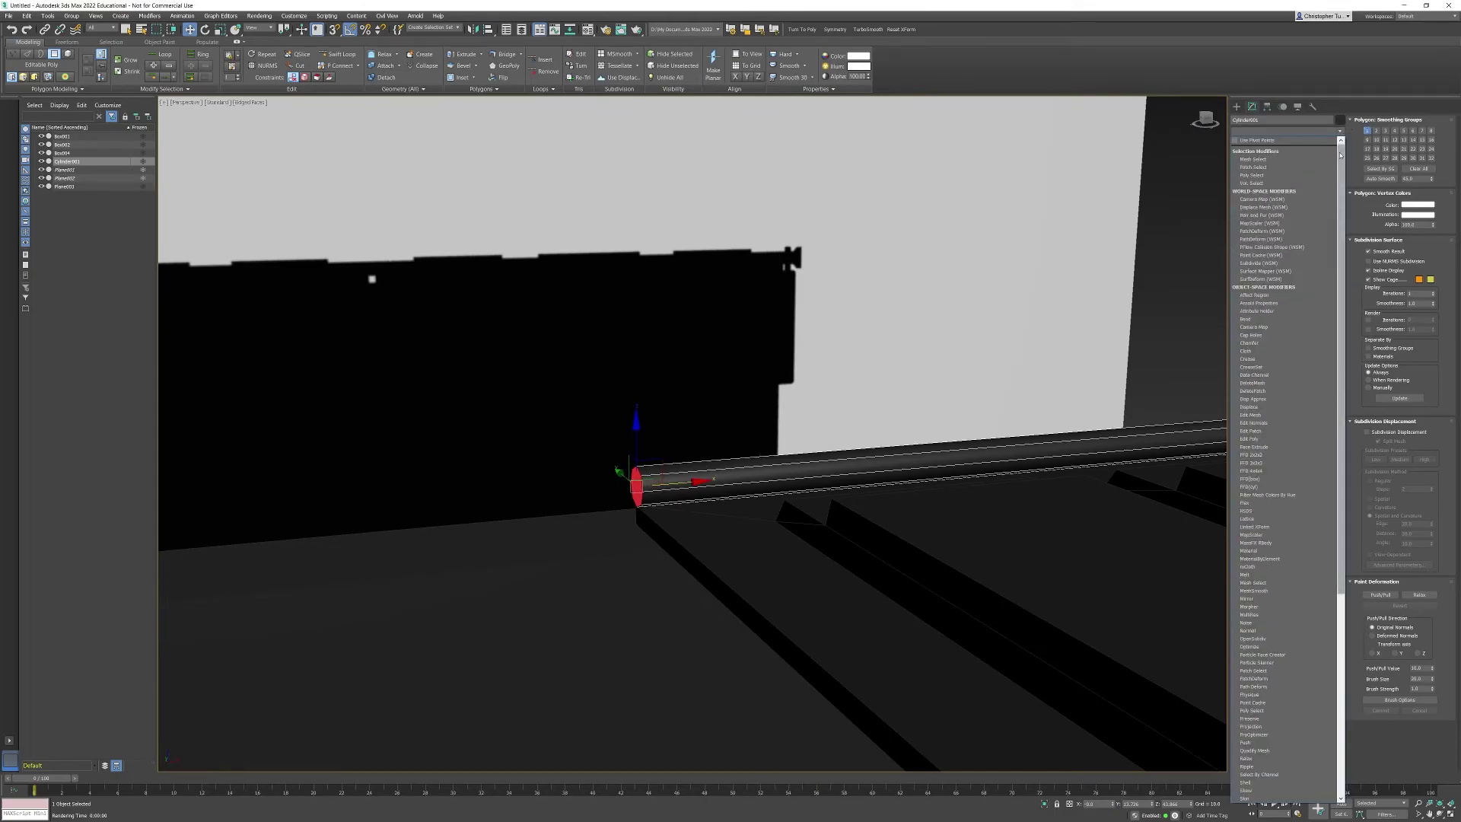
{"action": "scroll", "coordinate": [1279, 495], "scroll_direction": "down", "scroll_amount": 3}
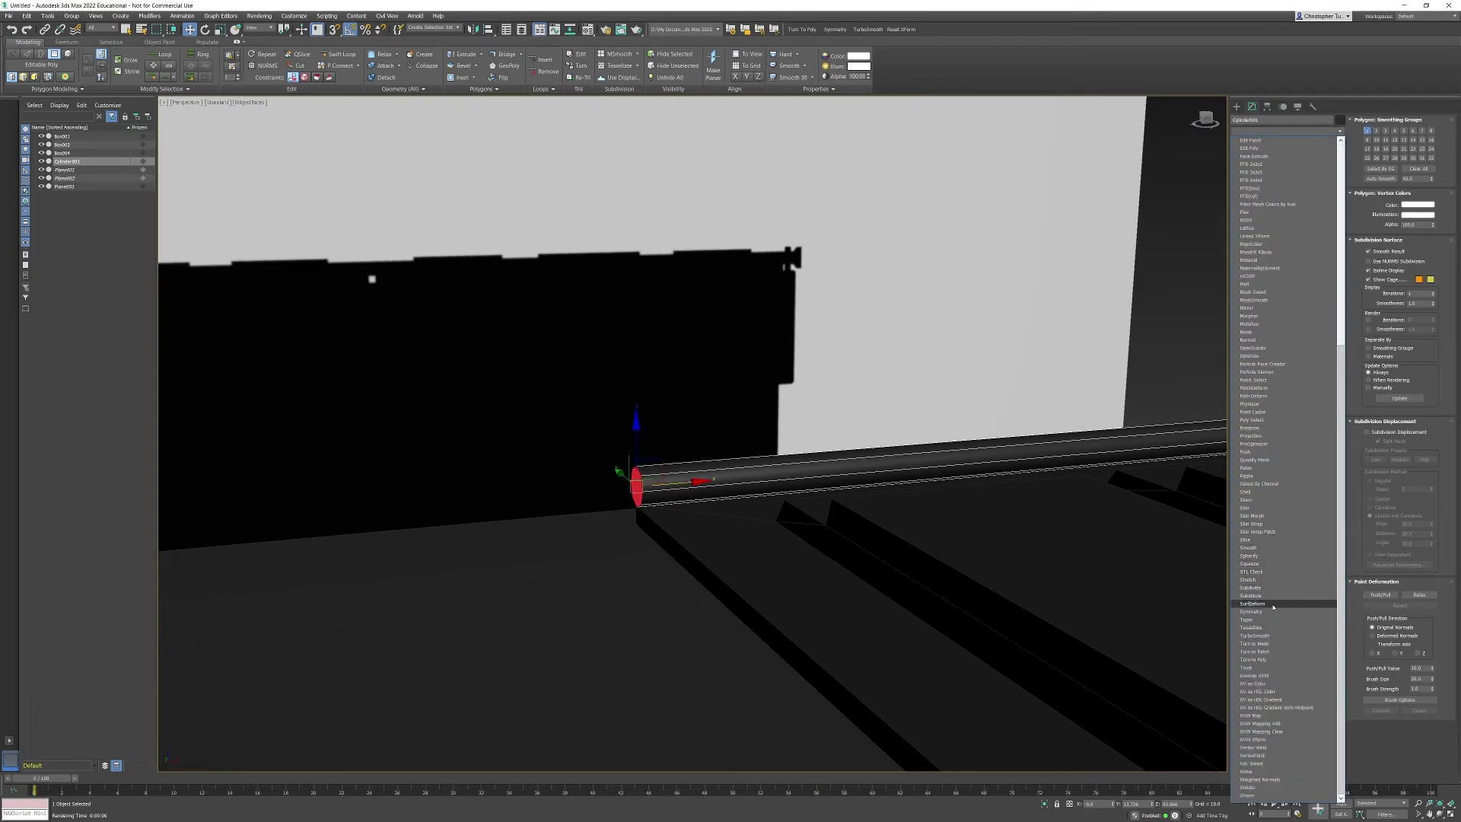
{"action": "left_click", "coordinate": [1267, 611]}
{"action": "middle_click_drag", "start_coordinate": [806, 479], "coordinate": [274, 478]}
{"action": "scroll", "coordinate": [345, 476], "scroll_direction": "down", "scroll_amount": 4}
{"action": "right_click", "coordinate": [875, 435]}
{"action": "mouse_move", "coordinate": [917, 539]}
{"action": "left_click", "coordinate": [968, 547]}
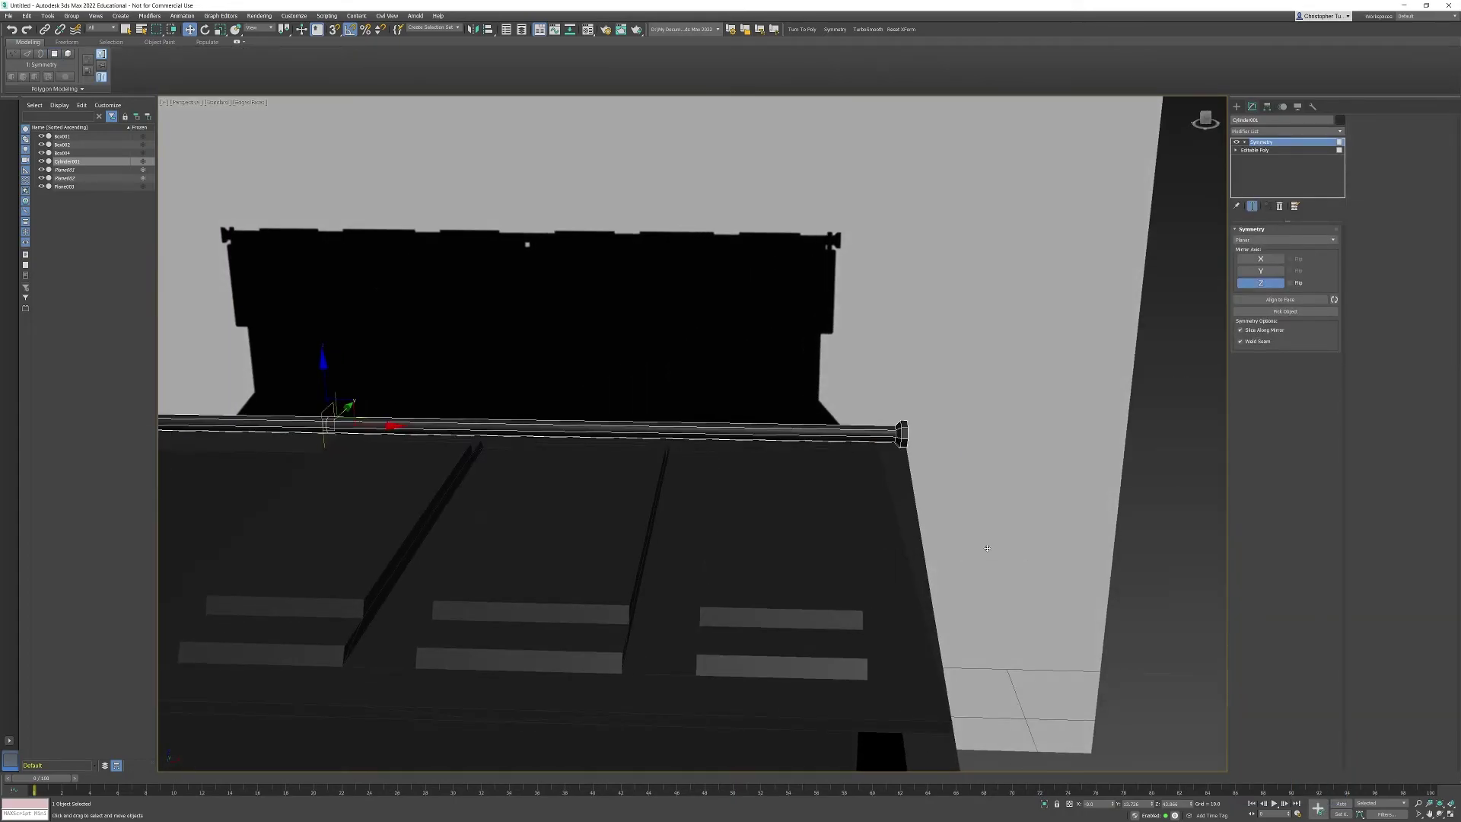
Clone the side polygons of the rod's right half to a separate object, scaled slightly smaller
{"action": "middle_click_drag", "start_coordinate": [968, 546], "coordinate": [802, 437], "text": "alt"}
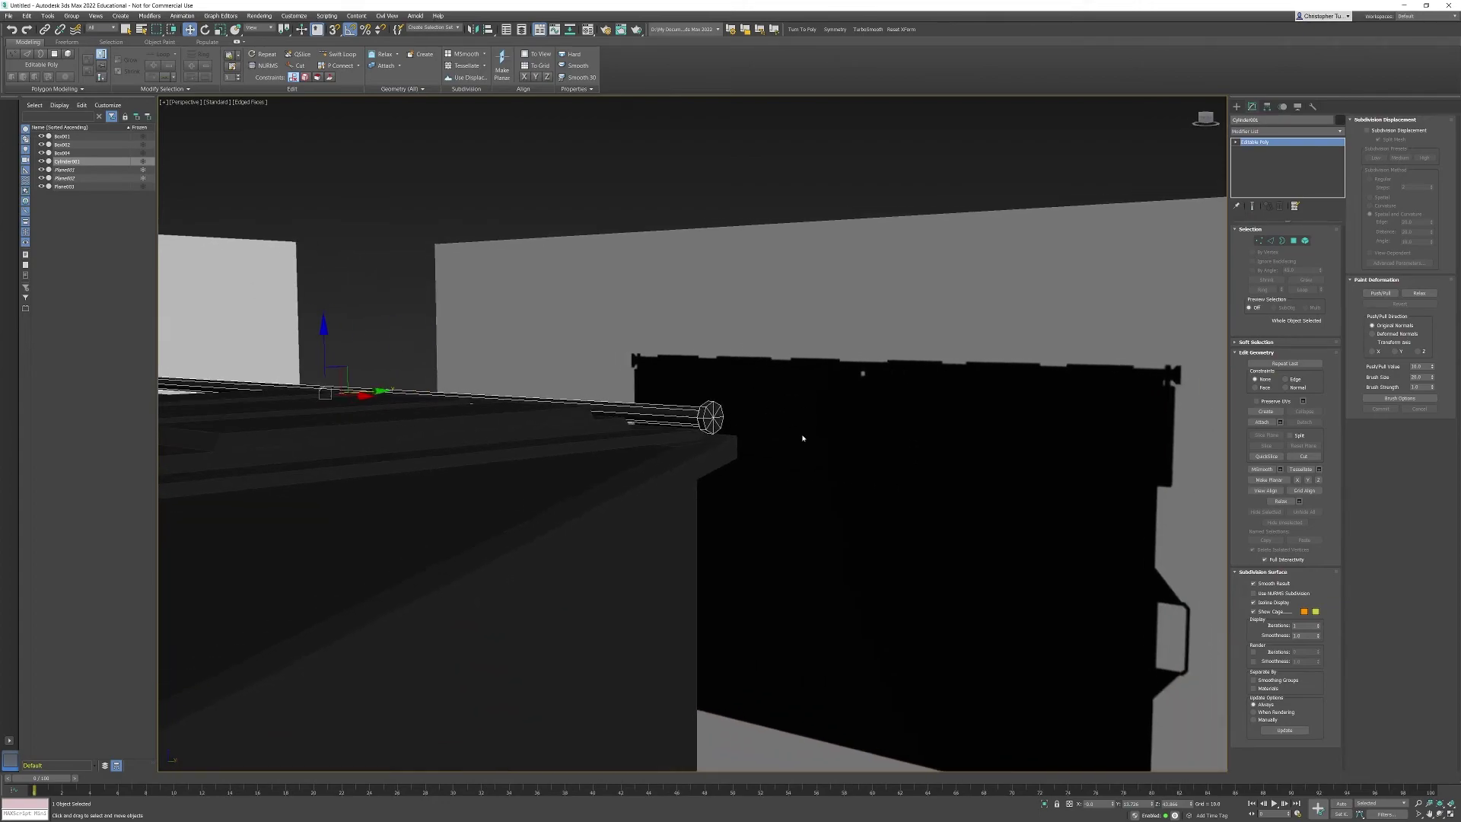
{"action": "scroll", "coordinate": [802, 437], "scroll_direction": "up", "scroll_amount": 3}
{"action": "middle_click_drag", "start_coordinate": [578, 342], "coordinate": [680, 385], "text": "alt"}
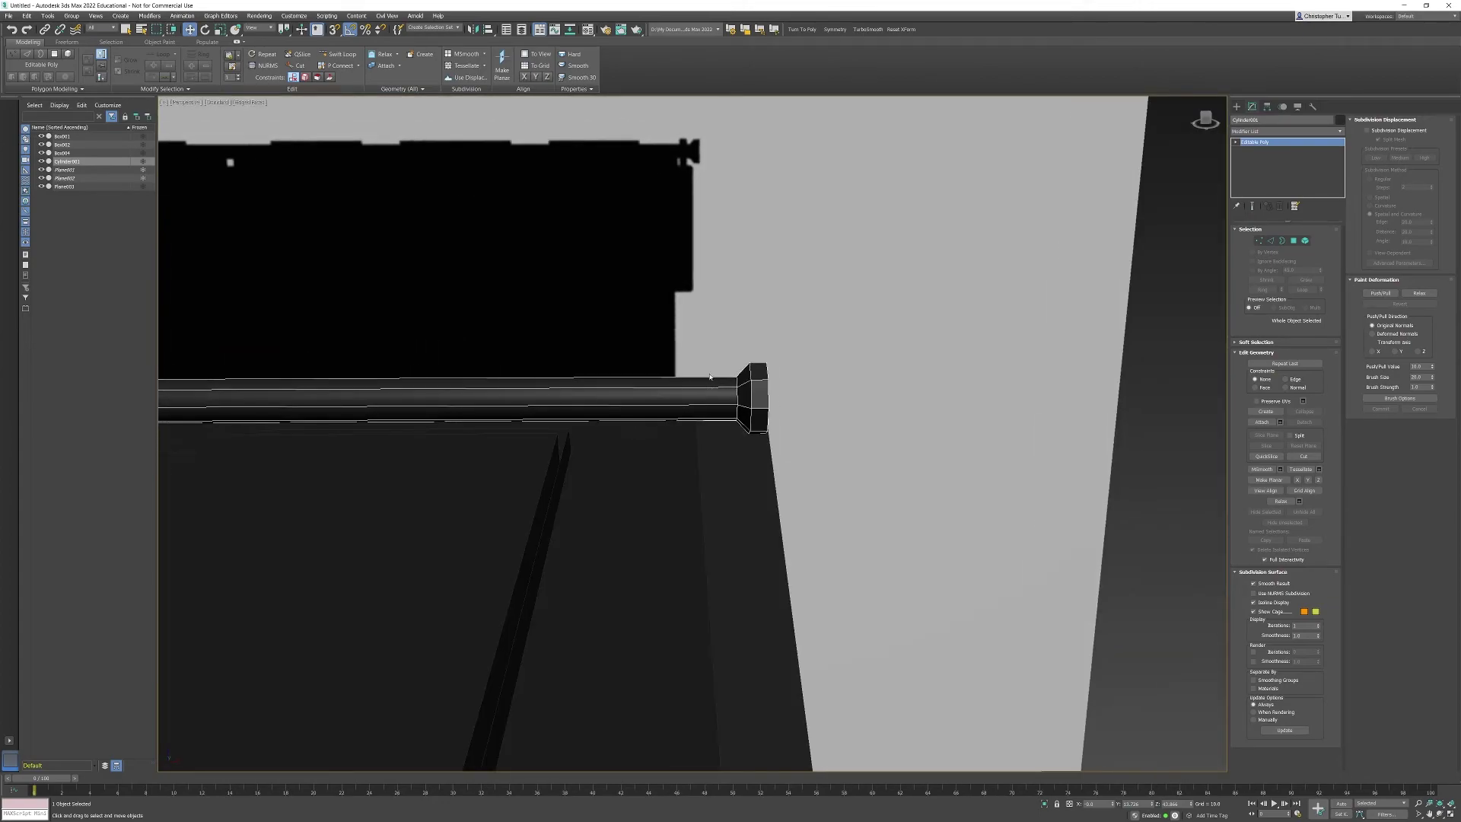
{"action": "middle_click_drag", "start_coordinate": [670, 270], "coordinate": [455, 189], "text": "alt"}
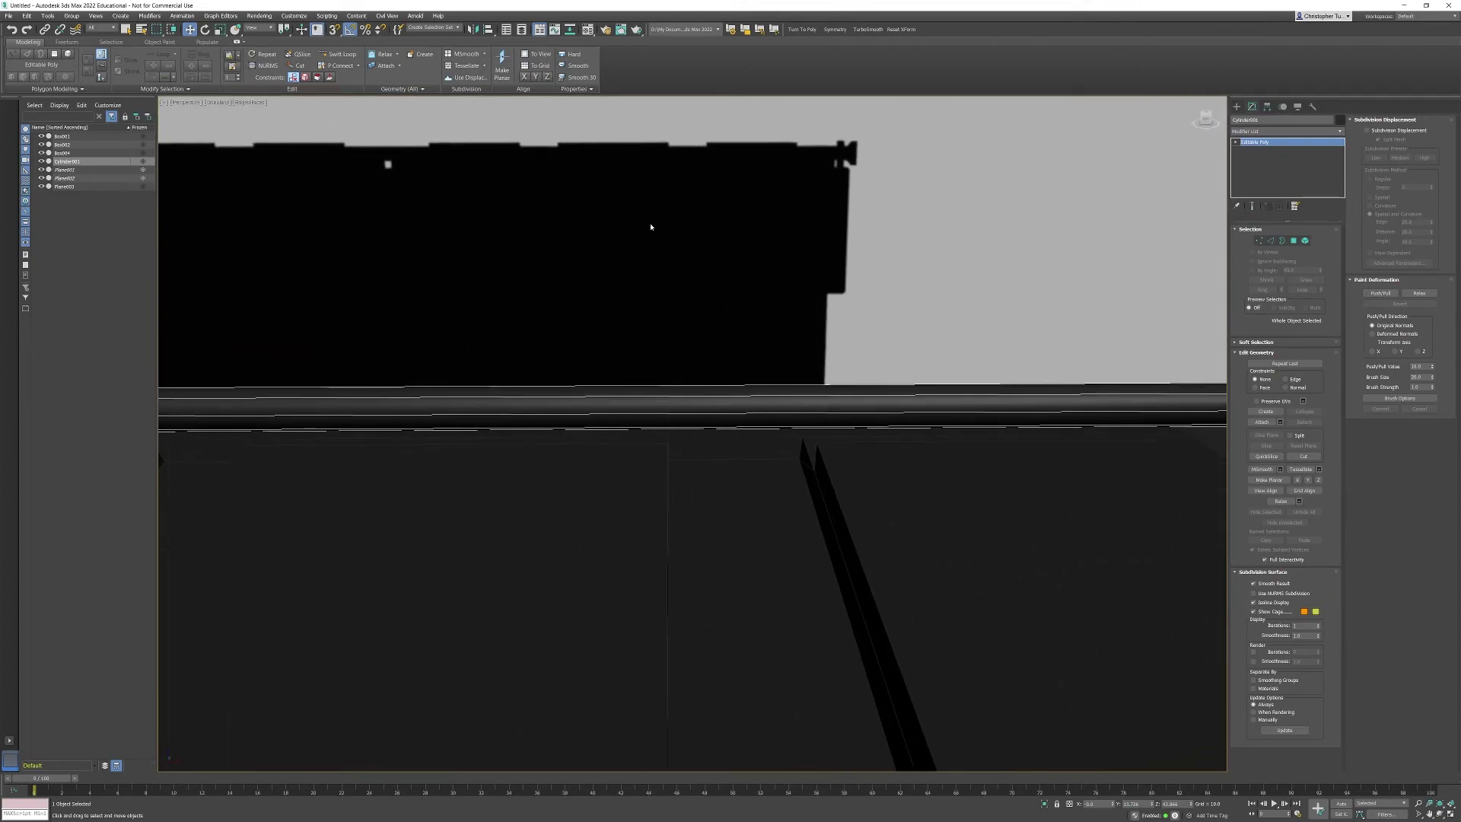
{"action": "middle_click_drag", "start_coordinate": [651, 227], "coordinate": [870, 331], "text": "alt"}
{"action": "left_click", "coordinate": [1294, 240]}
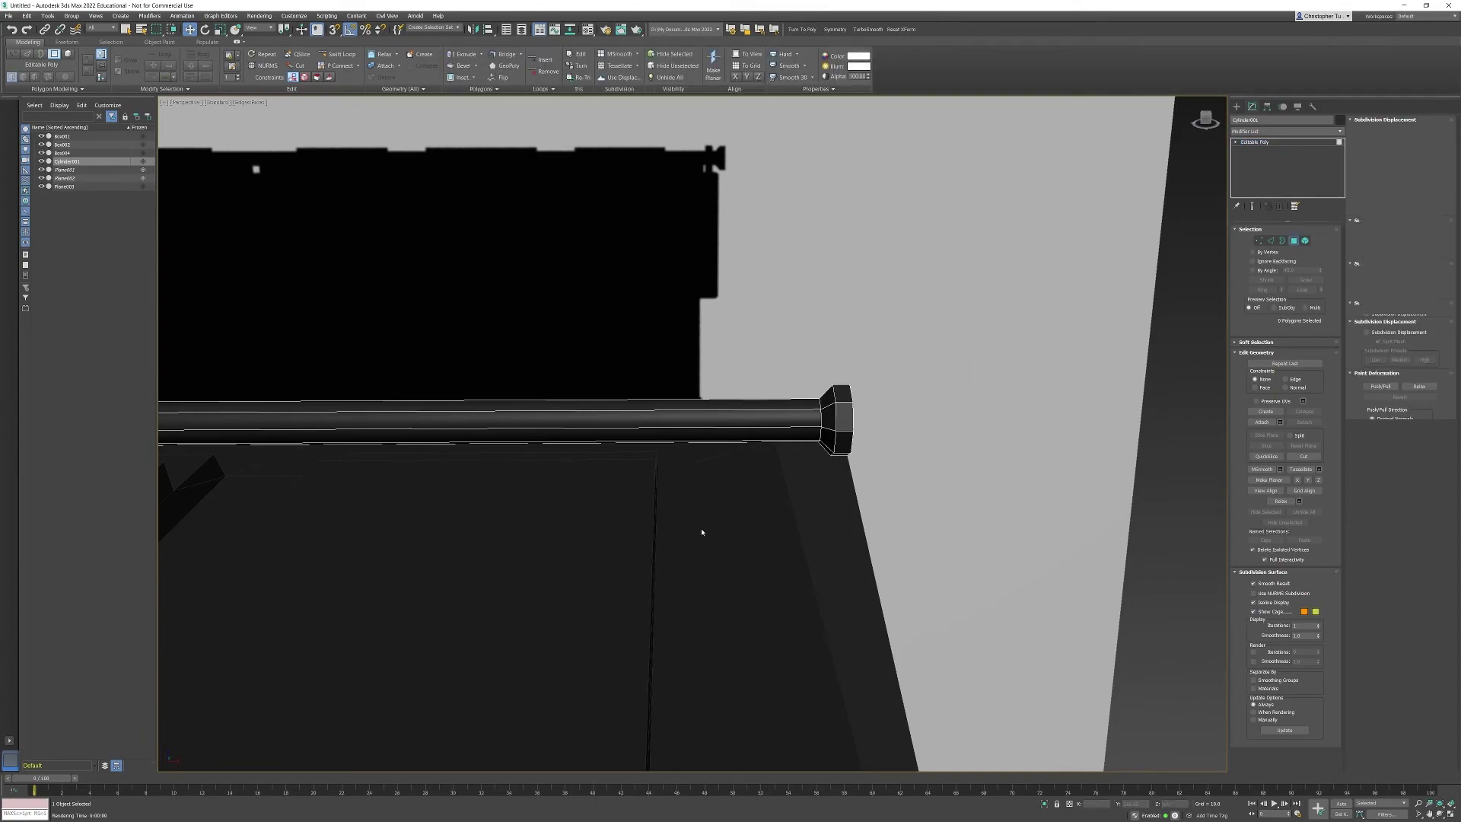
{"action": "middle_click_drag", "start_coordinate": [701, 532], "coordinate": [821, 470], "text": "alt"}
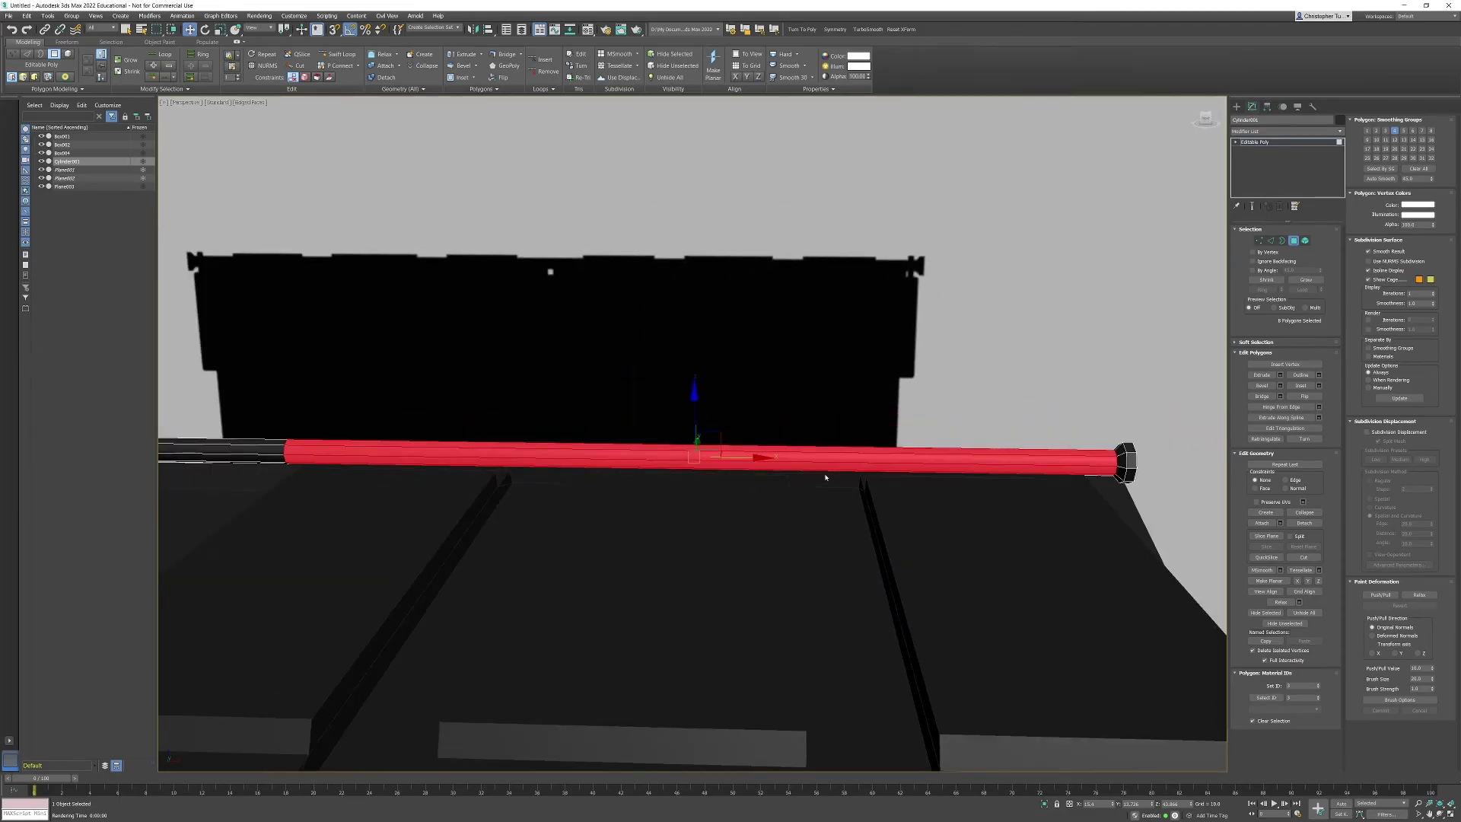
{"action": "key", "text": "r"}
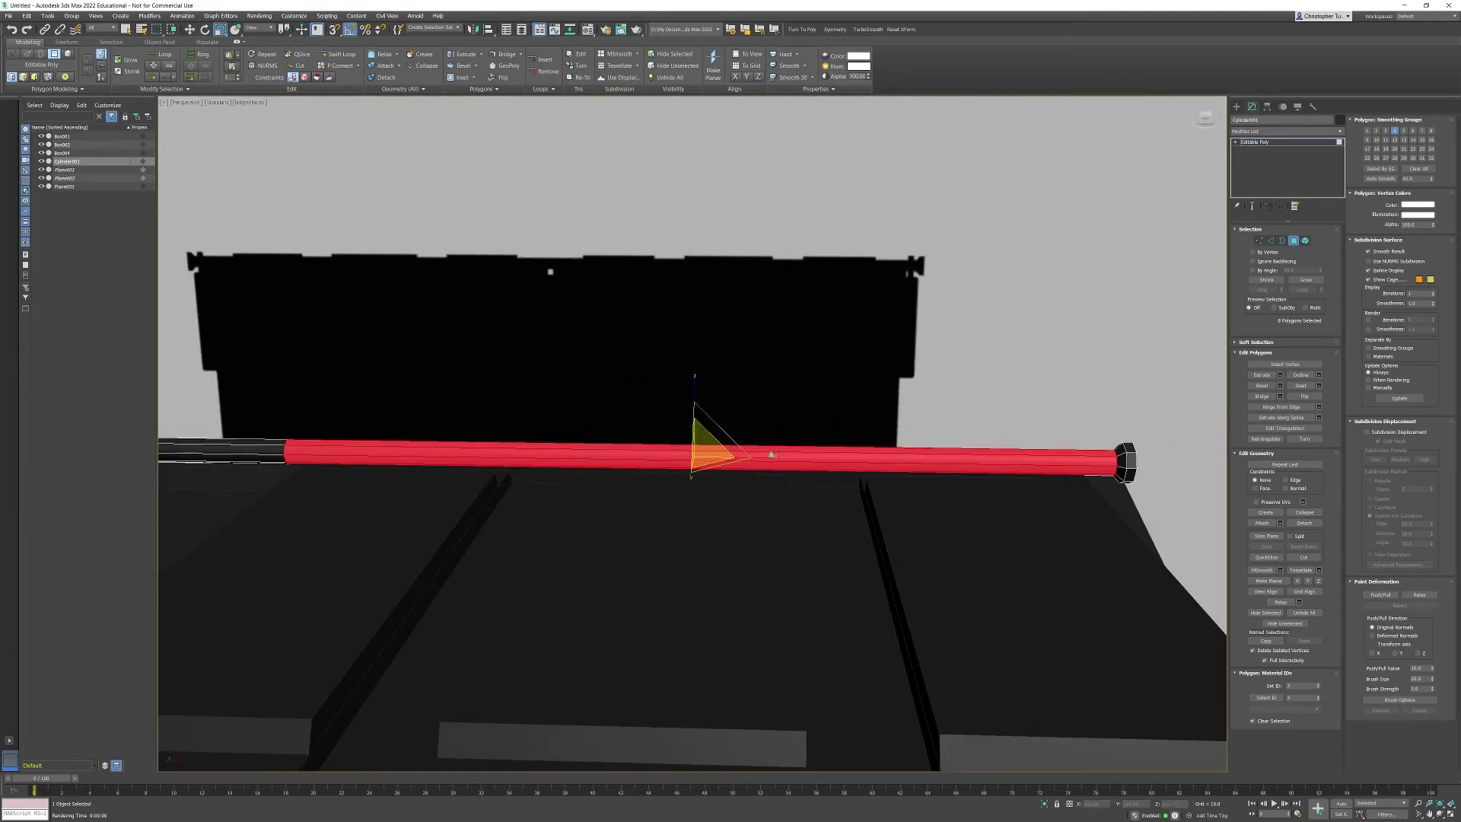
{"action": "key", "text": "F2"}
{"action": "key", "text": "F2"}
{"action": "key", "text": "F2"}
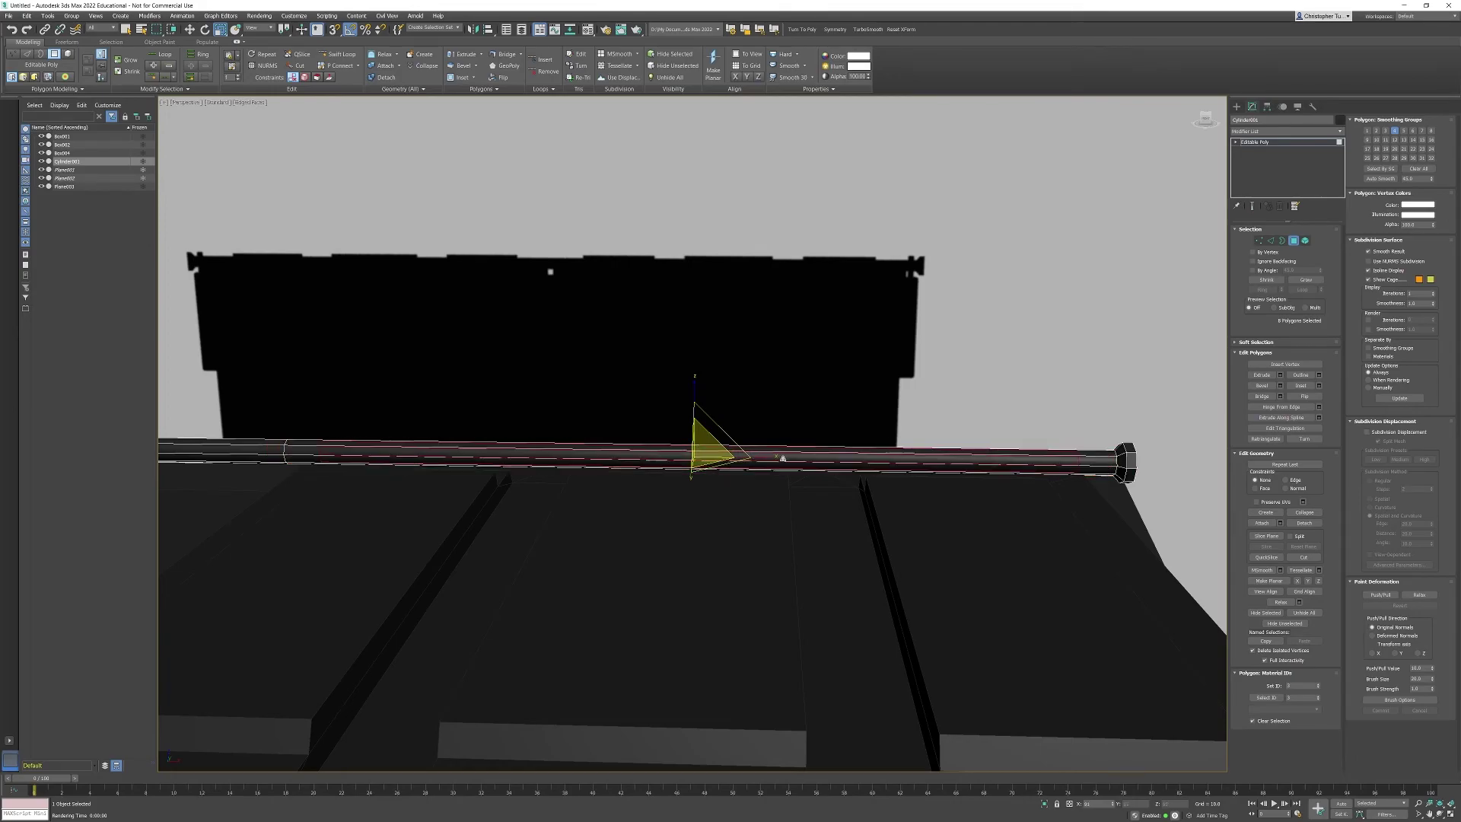
{"action": "left_click_drag", "start_coordinate": [808, 457], "coordinate": [789, 460], "text": "shift"}
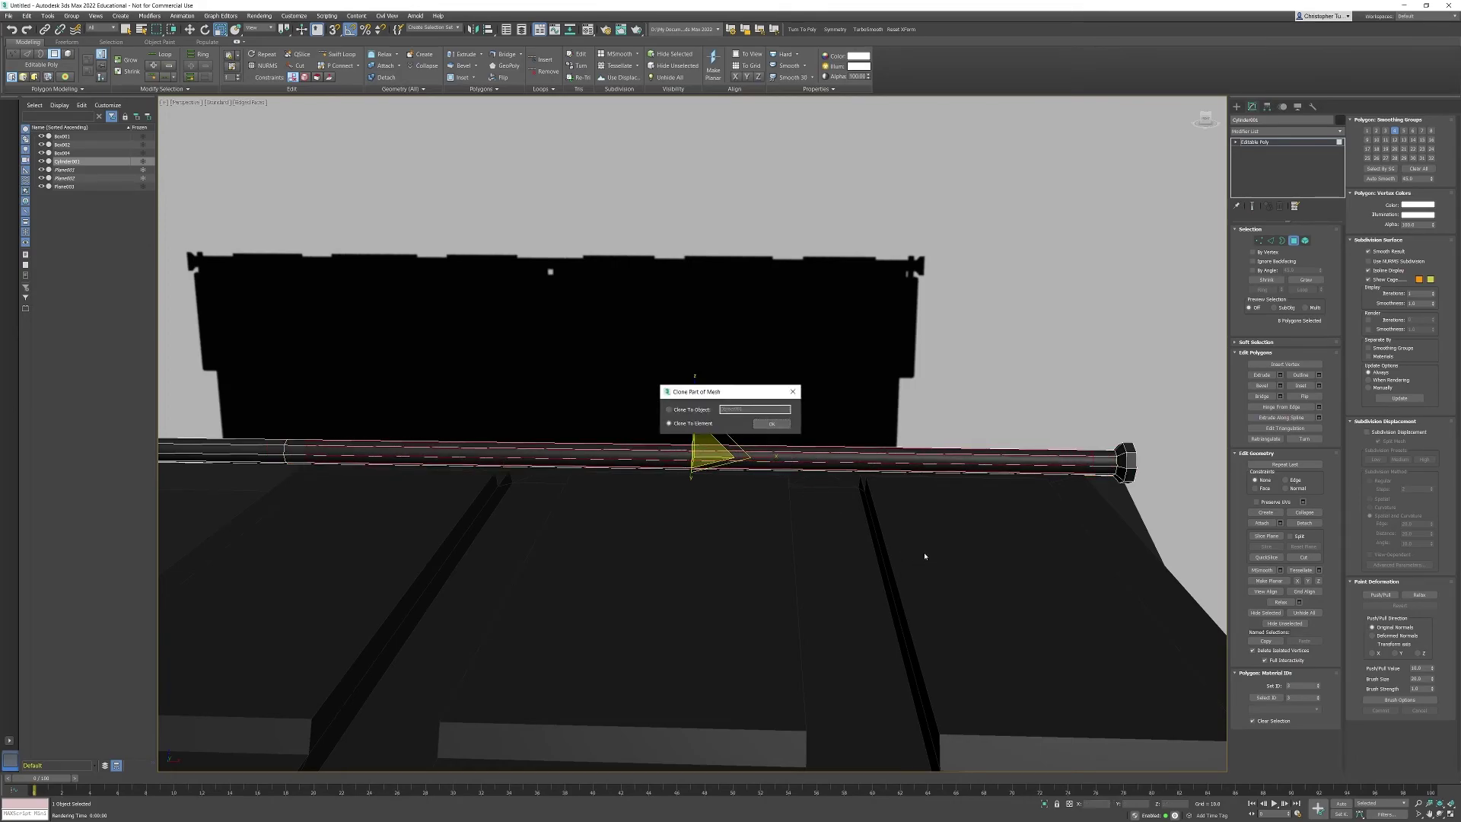
{"action": "left_click", "coordinate": [701, 411]}
{"action": "left_click", "coordinate": [771, 423]}
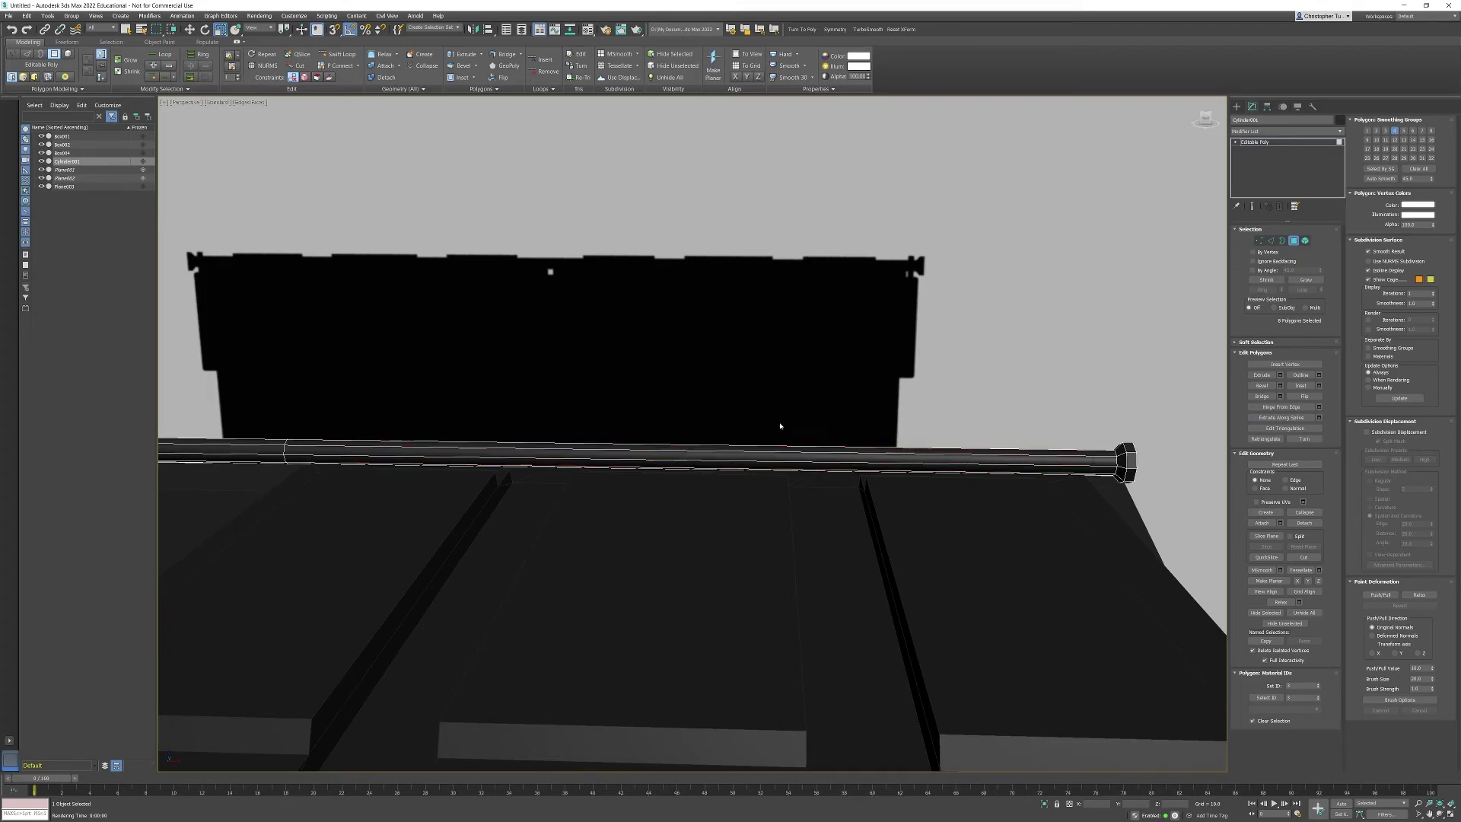
Leave polygon editing, select only the cloned cylinder and scale it along X into a short sleeve
{"action": "left_click", "coordinate": [1295, 241]}
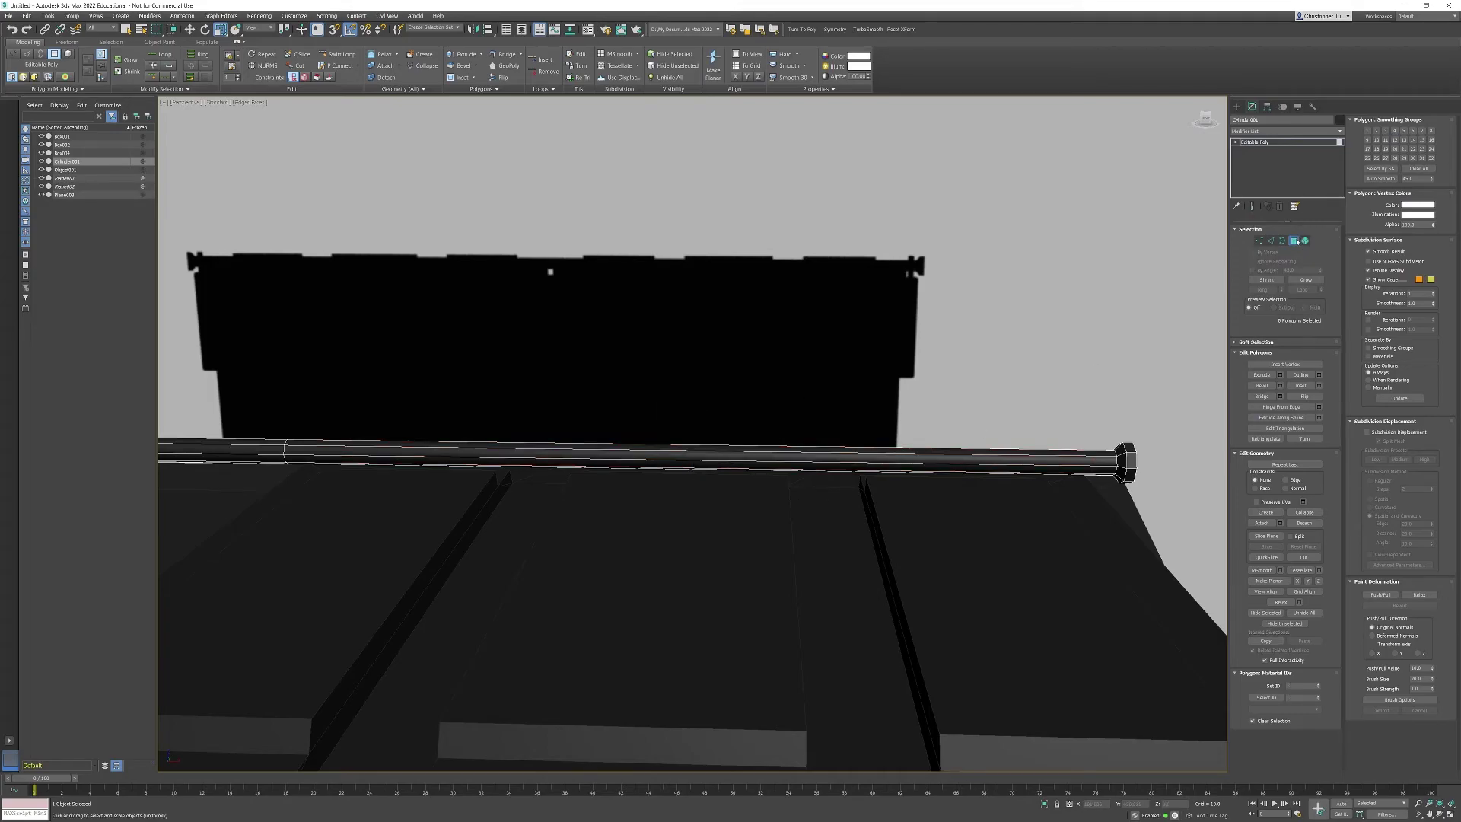
{"action": "key", "text": "F3"}
{"action": "left_click_drag", "start_coordinate": [976, 477], "coordinate": [1061, 417]}
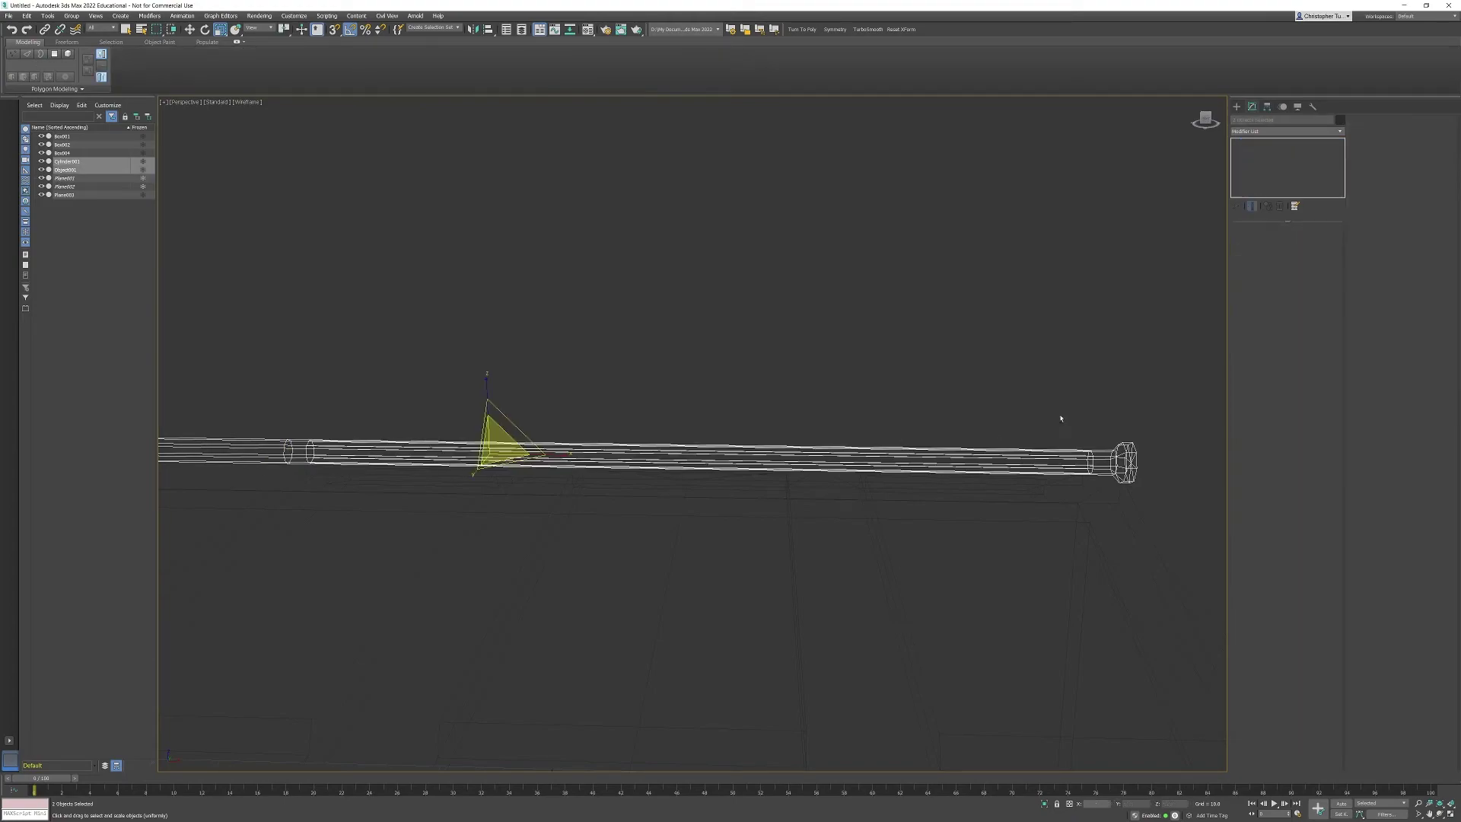
{"action": "left_click", "coordinate": [1125, 452], "text": "alt"}
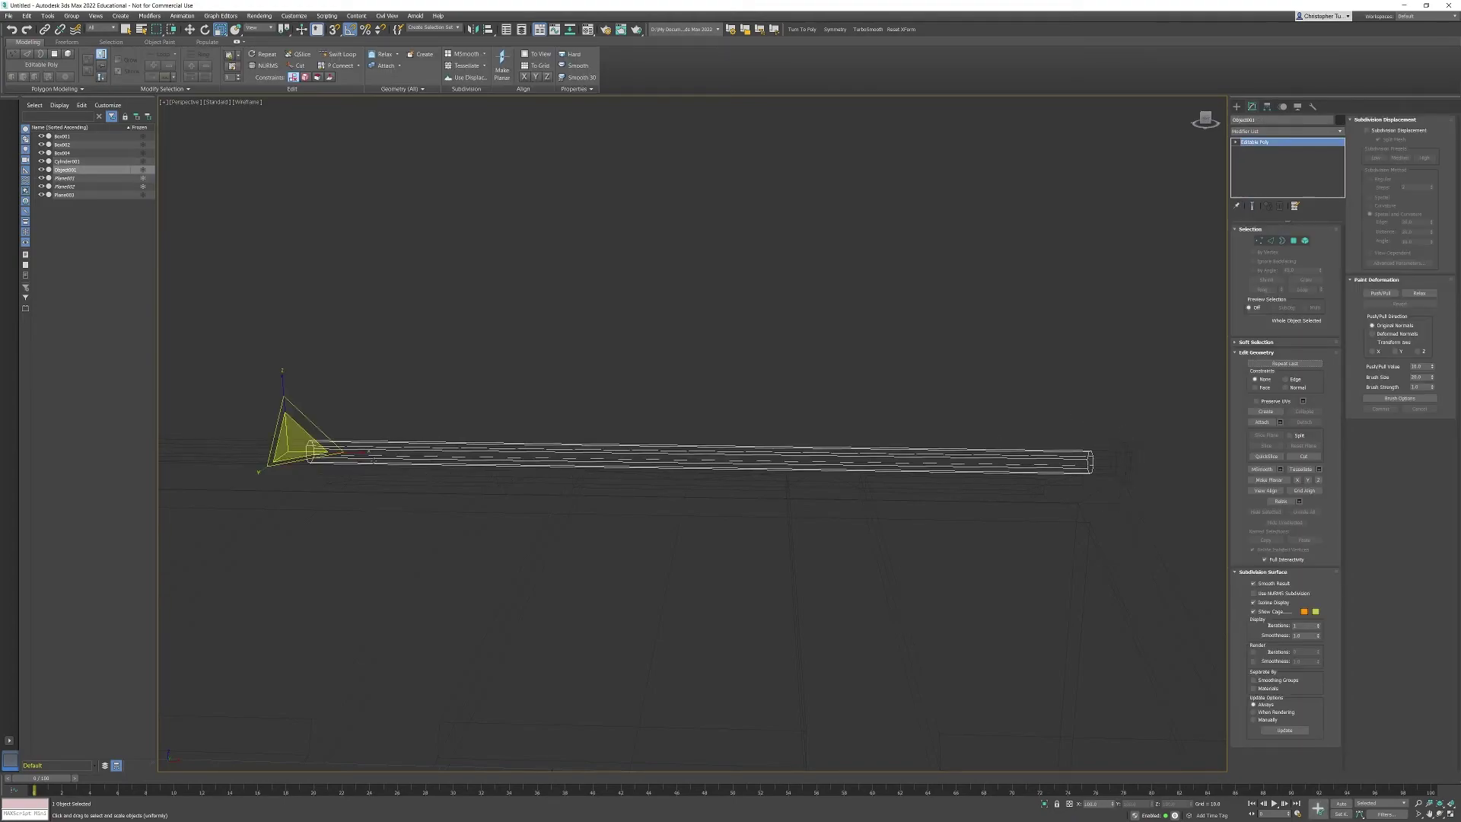
{"action": "left_click_drag", "start_coordinate": [367, 452], "coordinate": [179, 461]}
Move the short sleeve along X to the rod's right end, next to the flared knob
{"action": "key", "text": "w"}
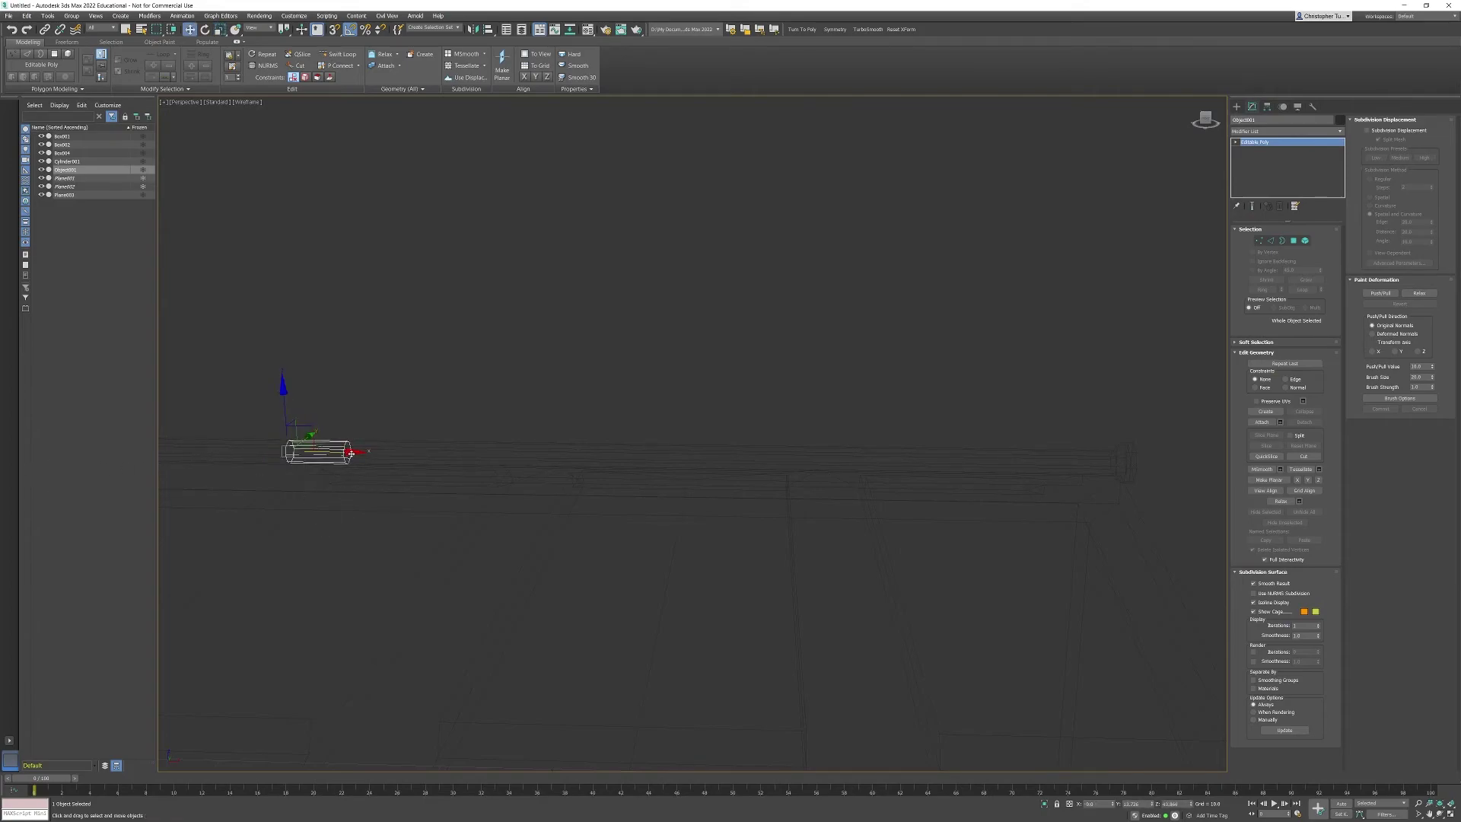
{"action": "left_click_drag", "start_coordinate": [351, 454], "coordinate": [1120, 462]}
{"action": "key", "text": "F3"}
{"action": "middle_click_drag", "start_coordinate": [1043, 456], "coordinate": [812, 421]}
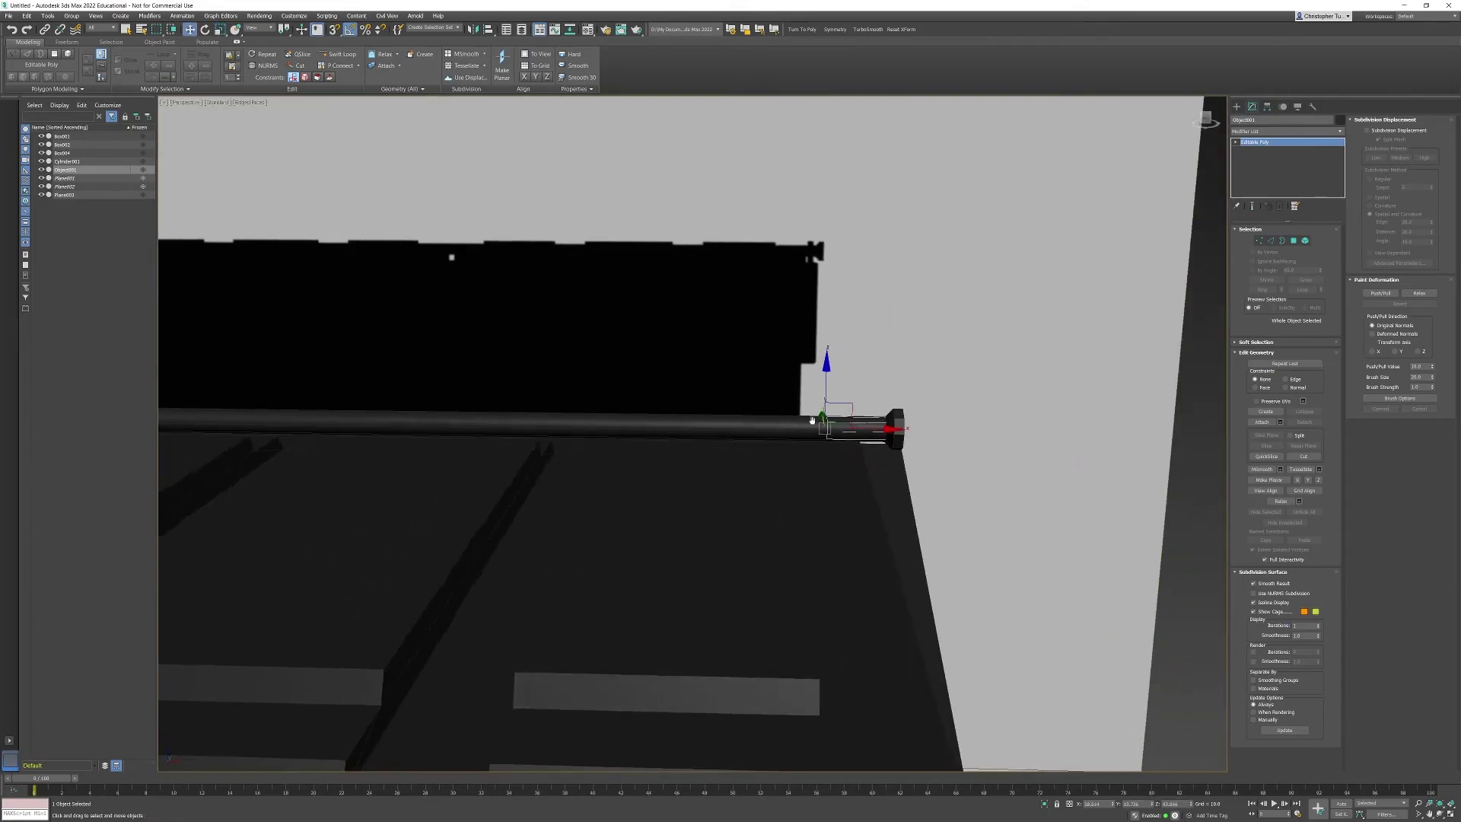
{"action": "scroll", "coordinate": [812, 420], "scroll_direction": "up", "scroll_amount": 2}
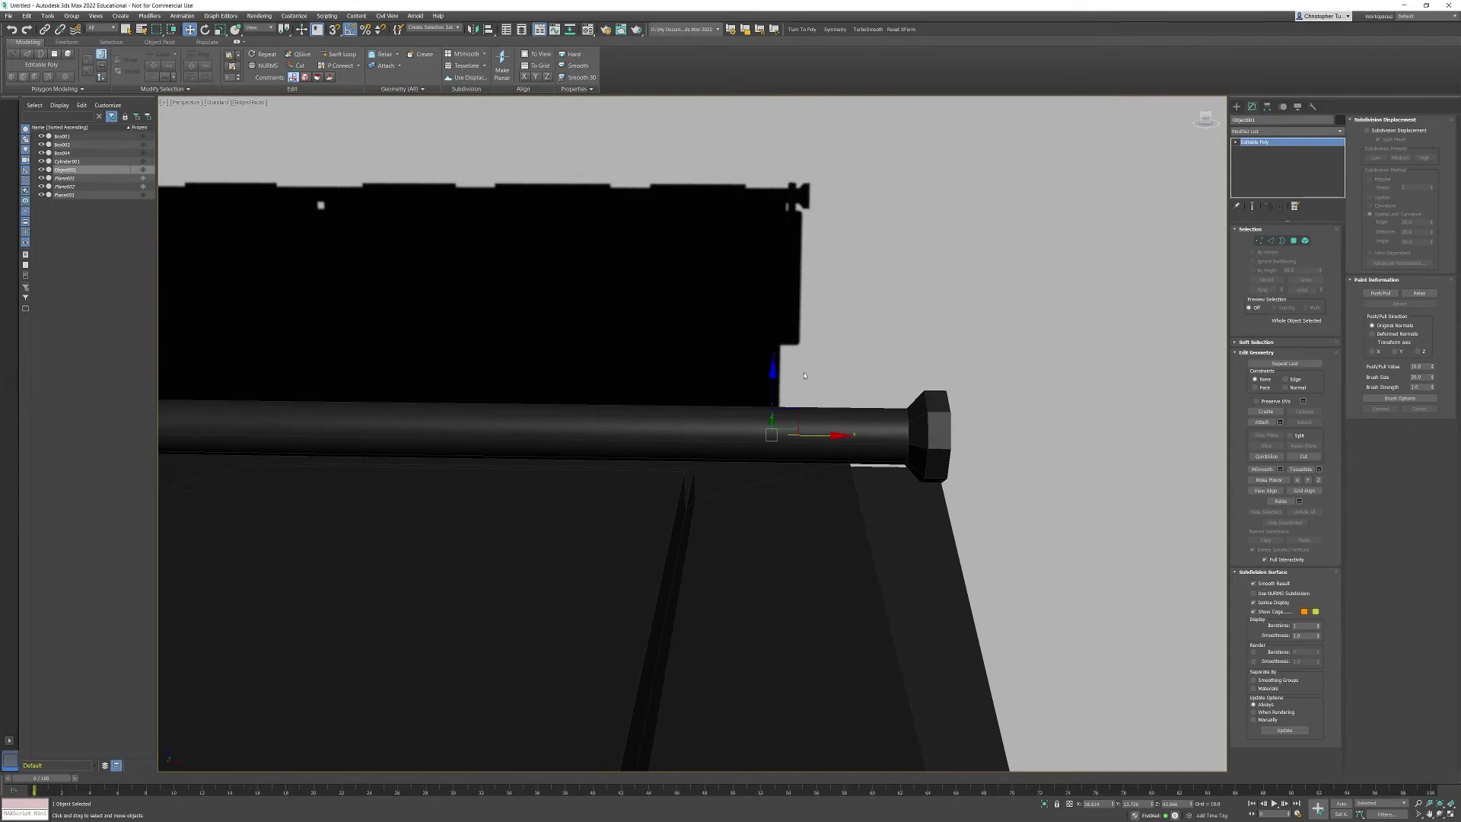
Move the sleeve's two end vertex rings along X in the Front view to match the reference collar's width beside the knob
{"action": "key", "text": "f"}
{"action": "scroll", "coordinate": [1035, 422], "scroll_direction": "down", "scroll_amount": 1}
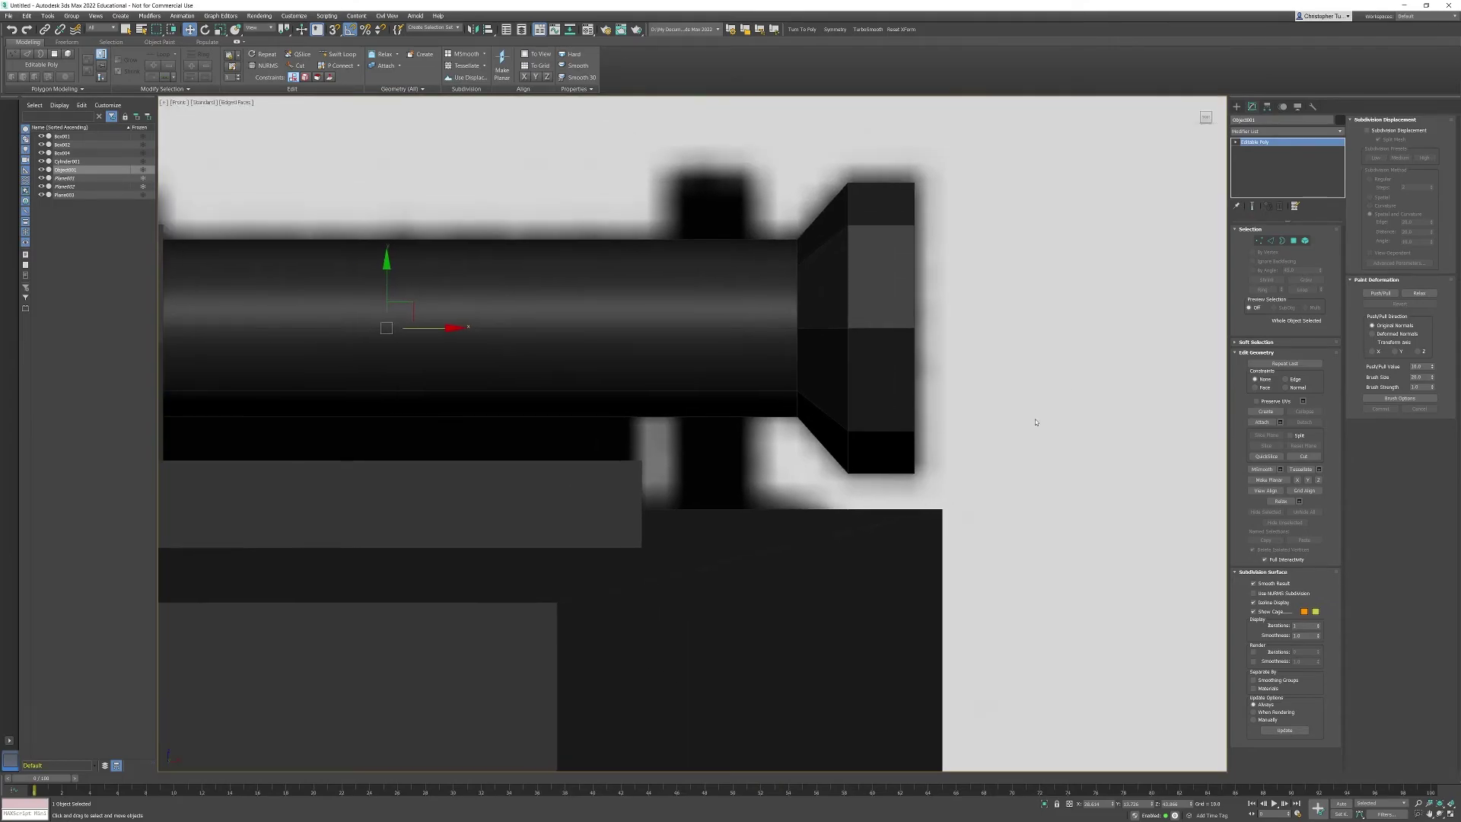
{"action": "left_click", "coordinate": [1260, 241]}
{"action": "key", "text": "F3"}
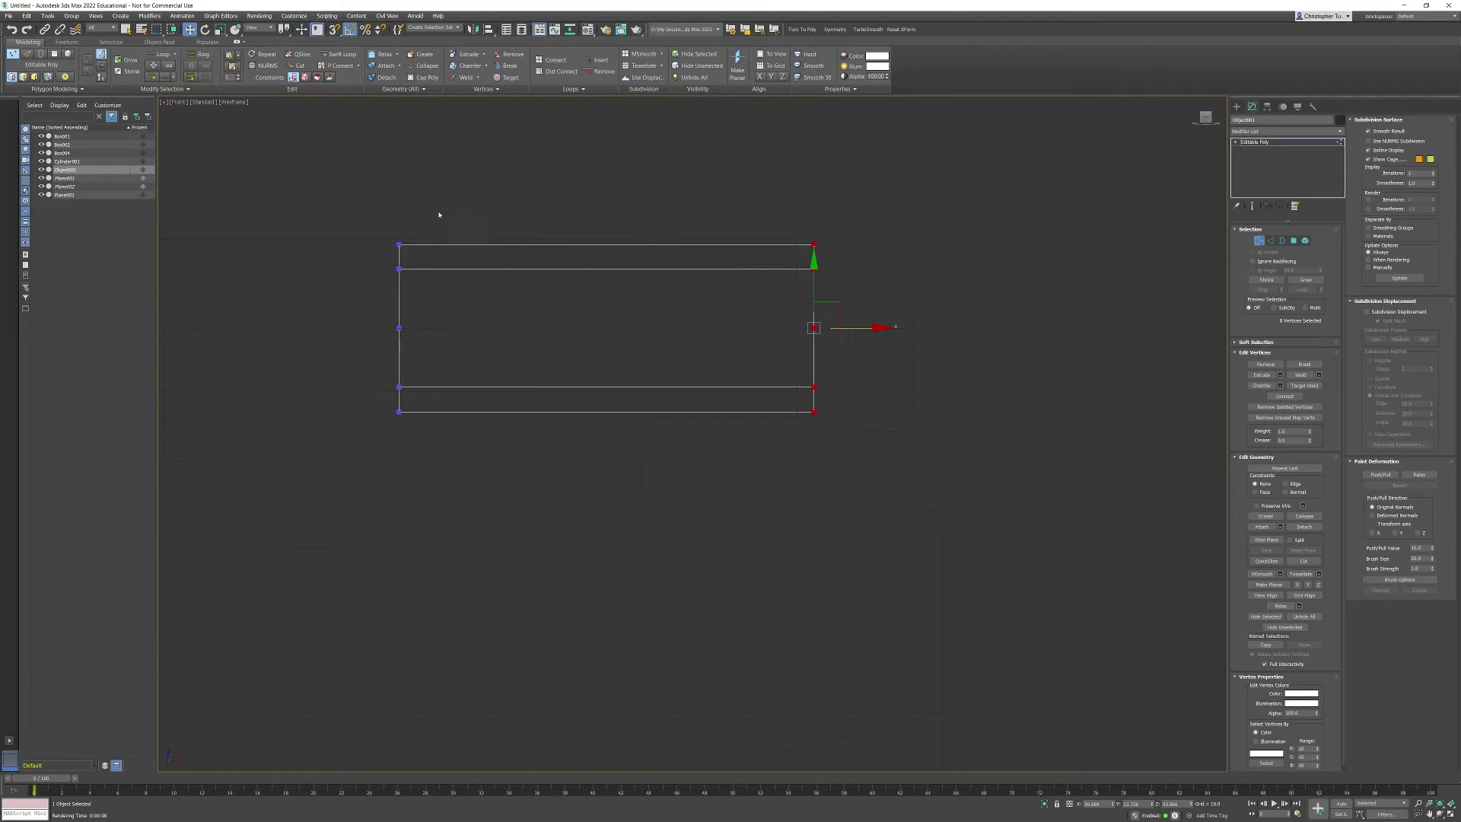
{"action": "key", "text": "F3"}
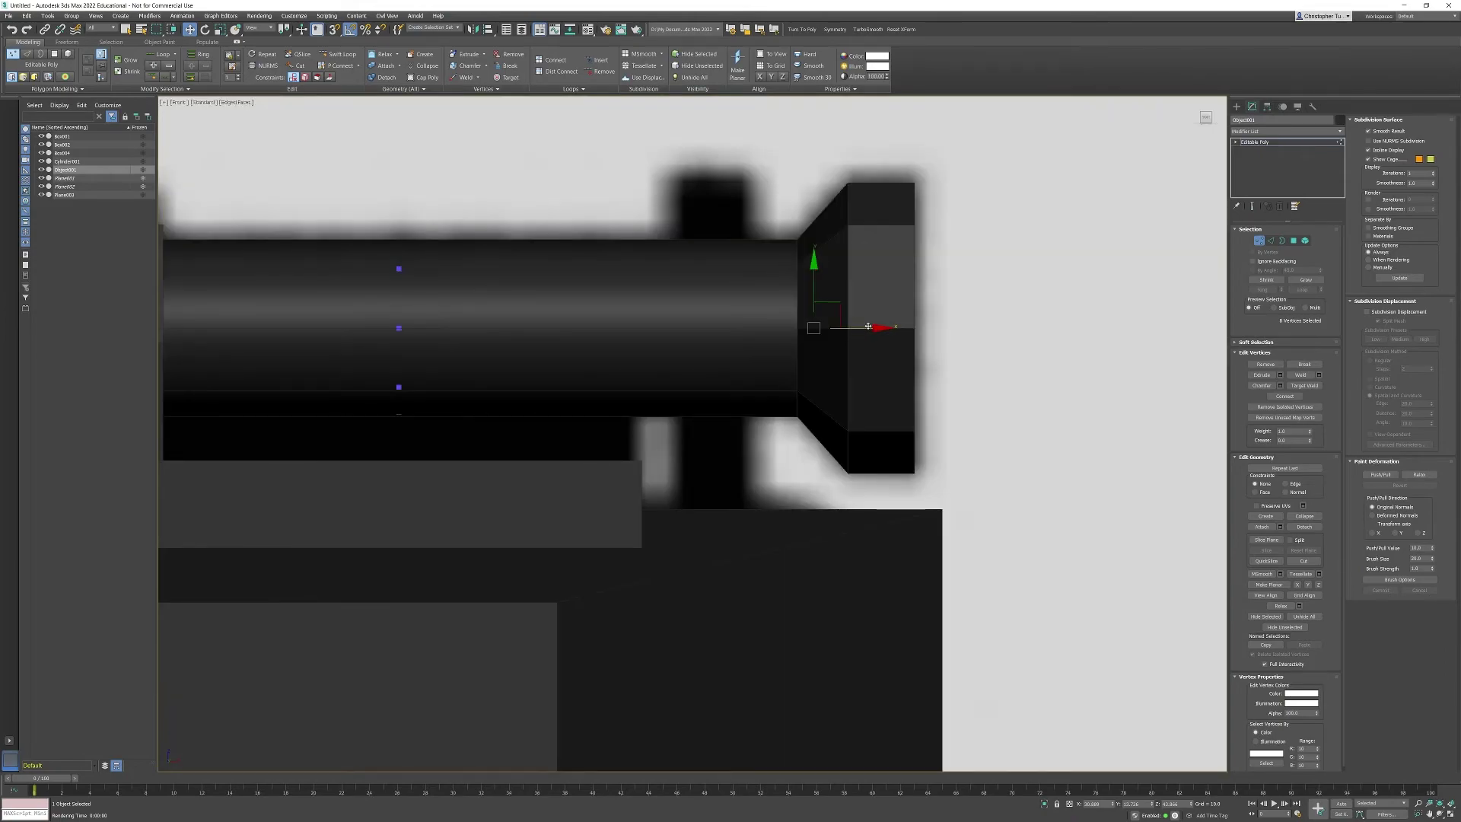
{"action": "left_click_drag", "start_coordinate": [837, 327], "coordinate": [805, 327]}
{"action": "left_click_drag", "start_coordinate": [383, 188], "coordinate": [429, 427]}
{"action": "left_click_drag", "start_coordinate": [461, 343], "coordinate": [517, 325]}
{"action": "left_click_drag", "start_coordinate": [736, 325], "coordinate": [736, 325]}
Start an Extrude on the sleeve's side polygons with the Local Normal type and zero height
{"action": "left_click", "coordinate": [1293, 240]}
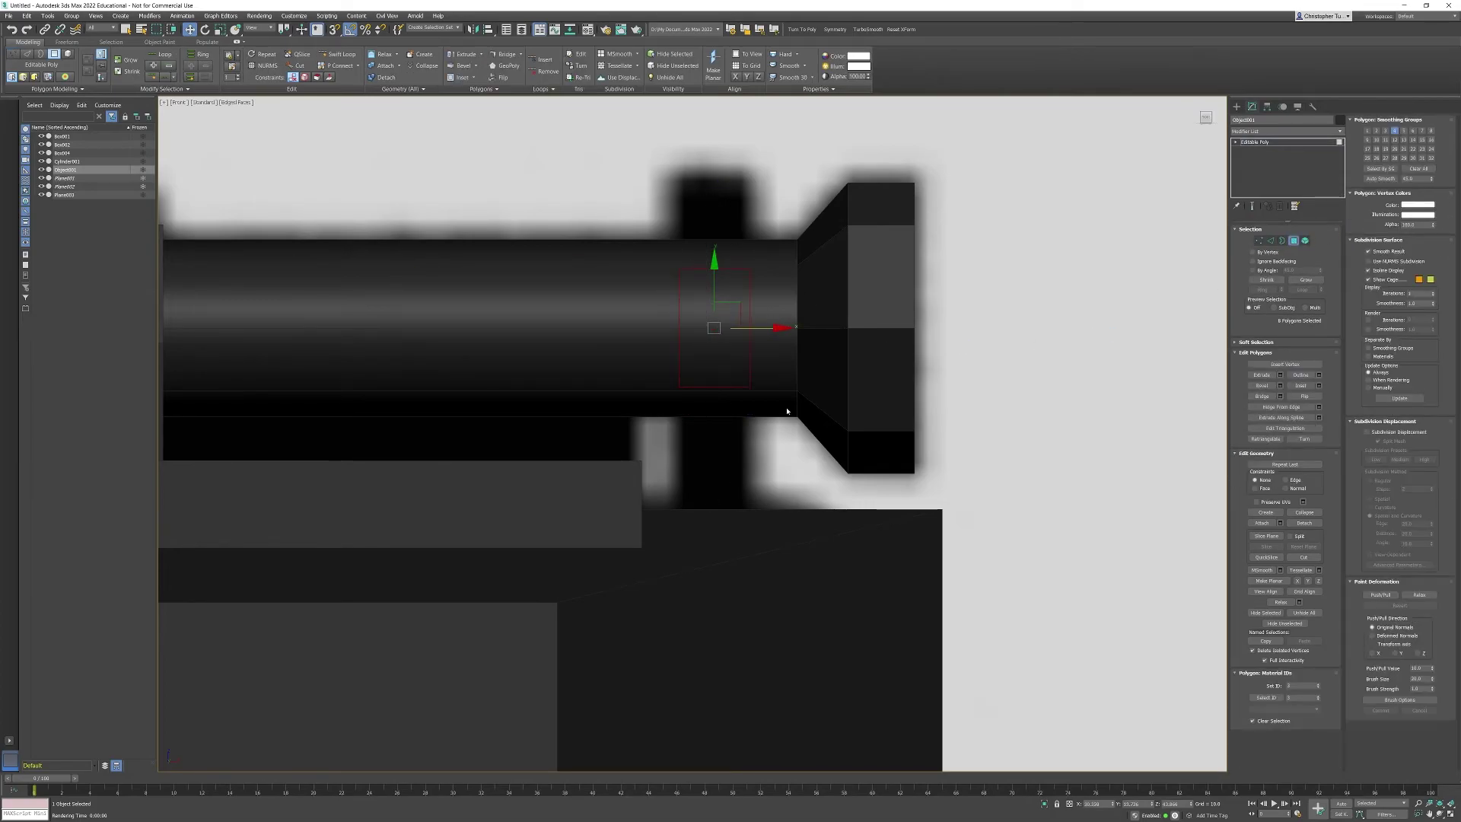
{"action": "key", "text": "p"}
{"action": "key", "text": "z"}
{"action": "middle_click_drag", "start_coordinate": [783, 404], "coordinate": [832, 437], "text": "alt"}
{"action": "key", "text": "F3"}
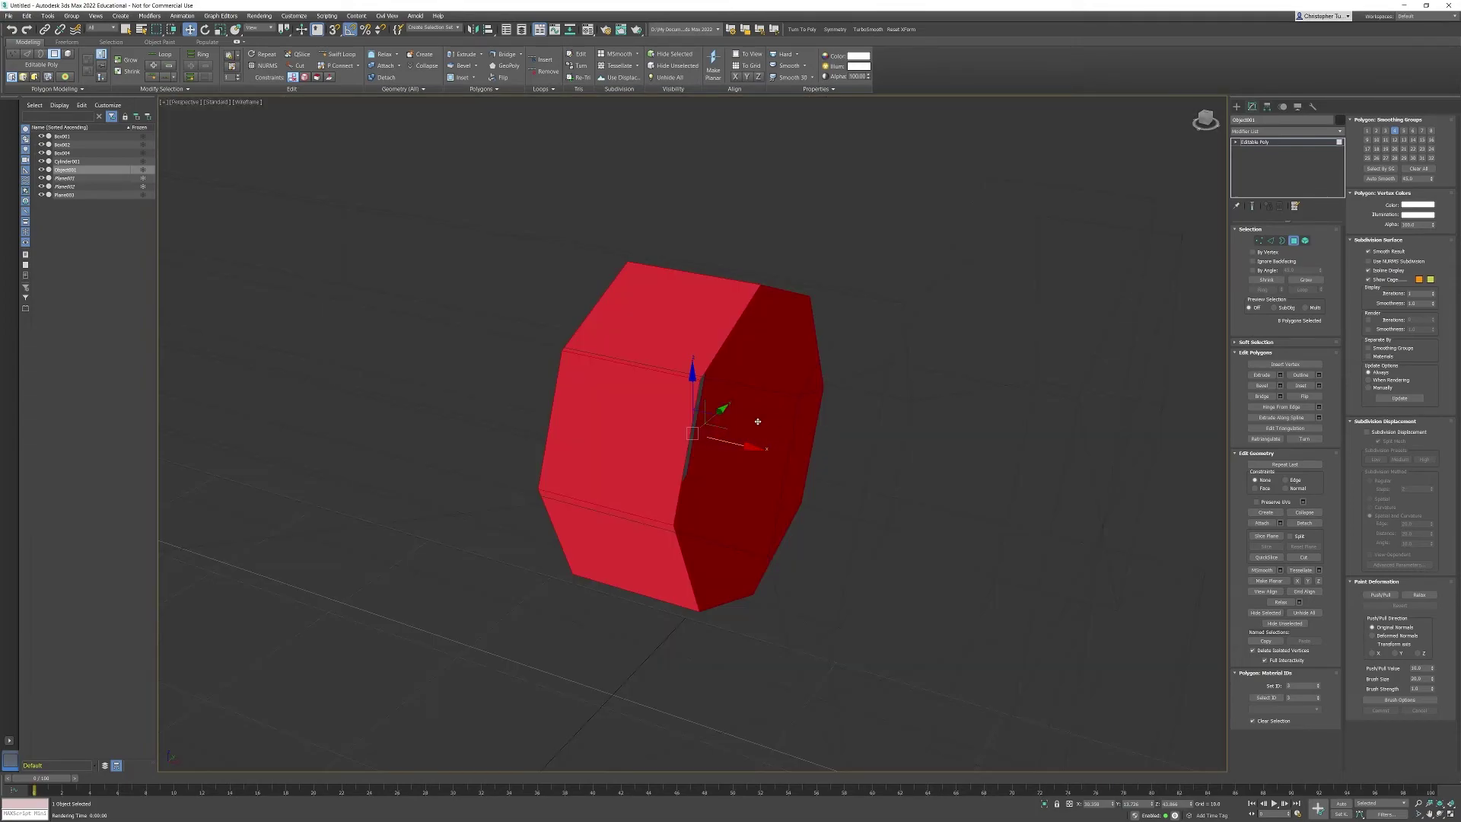
{"action": "key", "text": "F3"}
{"action": "middle_click_drag", "start_coordinate": [740, 463], "coordinate": [701, 479]}
{"action": "scroll", "coordinate": [701, 480], "scroll_direction": "down", "scroll_amount": 2}
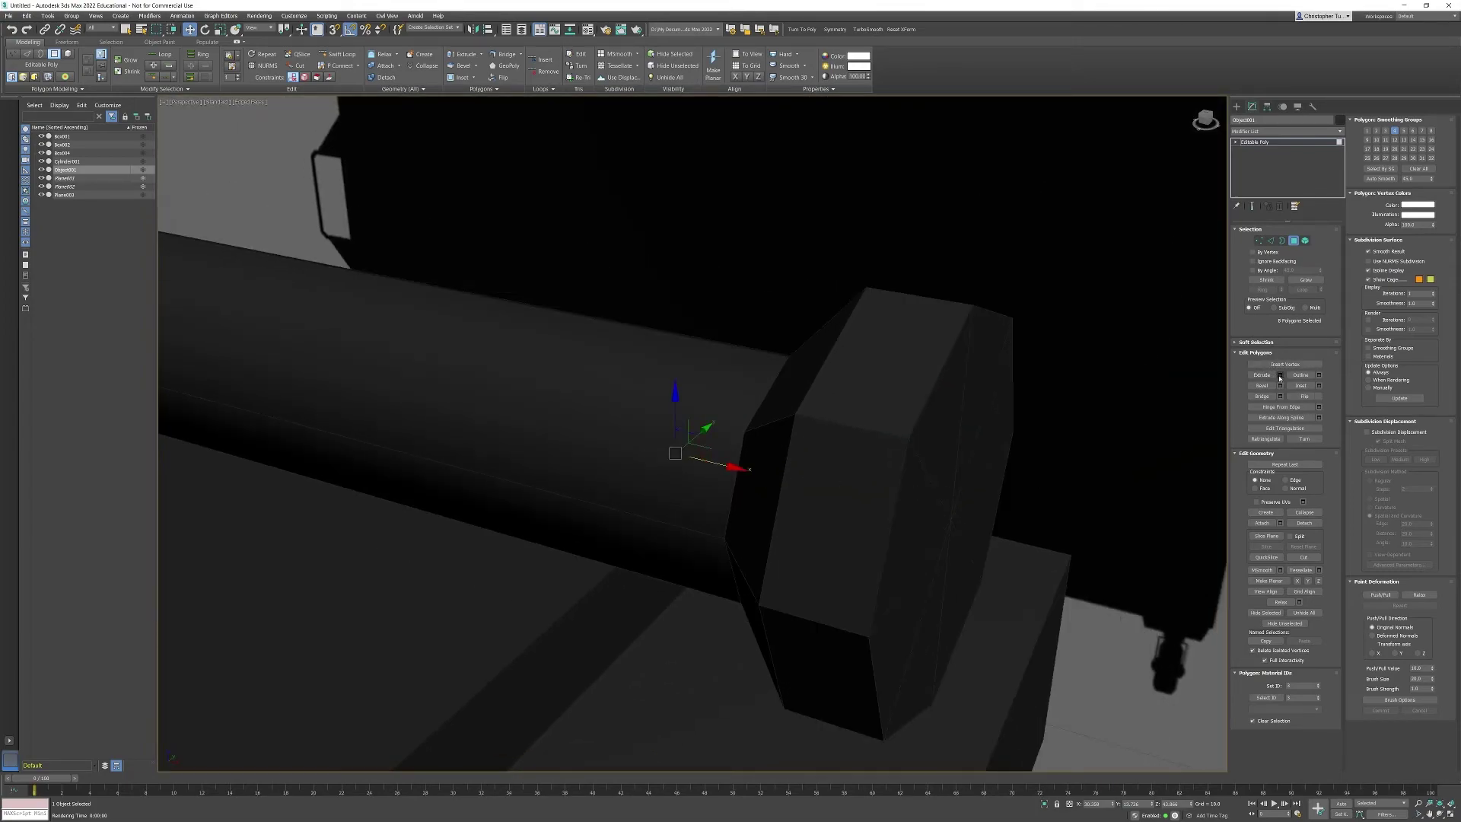
{"action": "left_click", "coordinate": [1280, 375]}
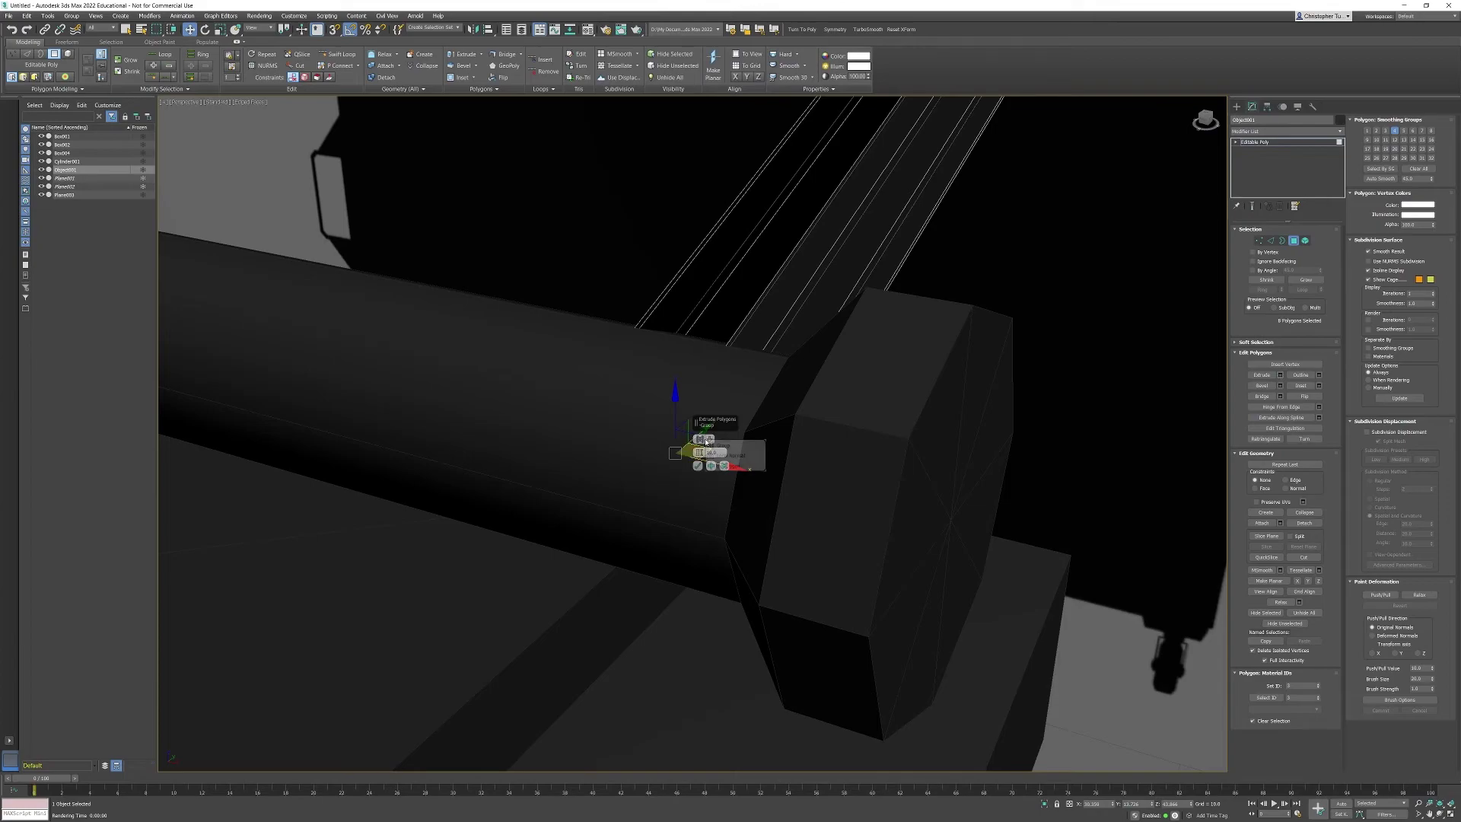
{"action": "left_click", "coordinate": [716, 456]}
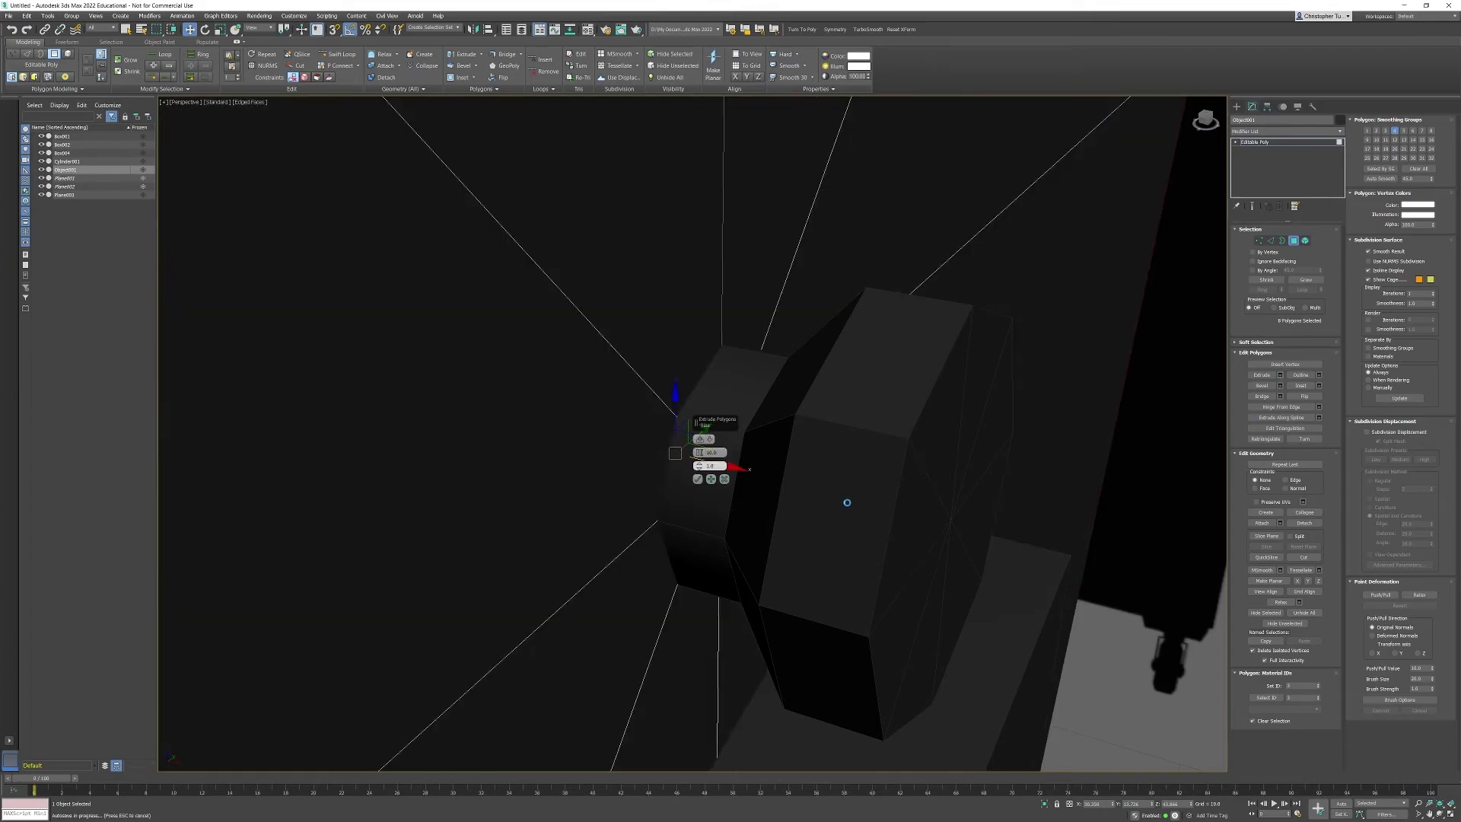
{"action": "right_click", "coordinate": [697, 455]}
{"action": "left_click_drag", "start_coordinate": [691, 455], "coordinate": [714, 376]}
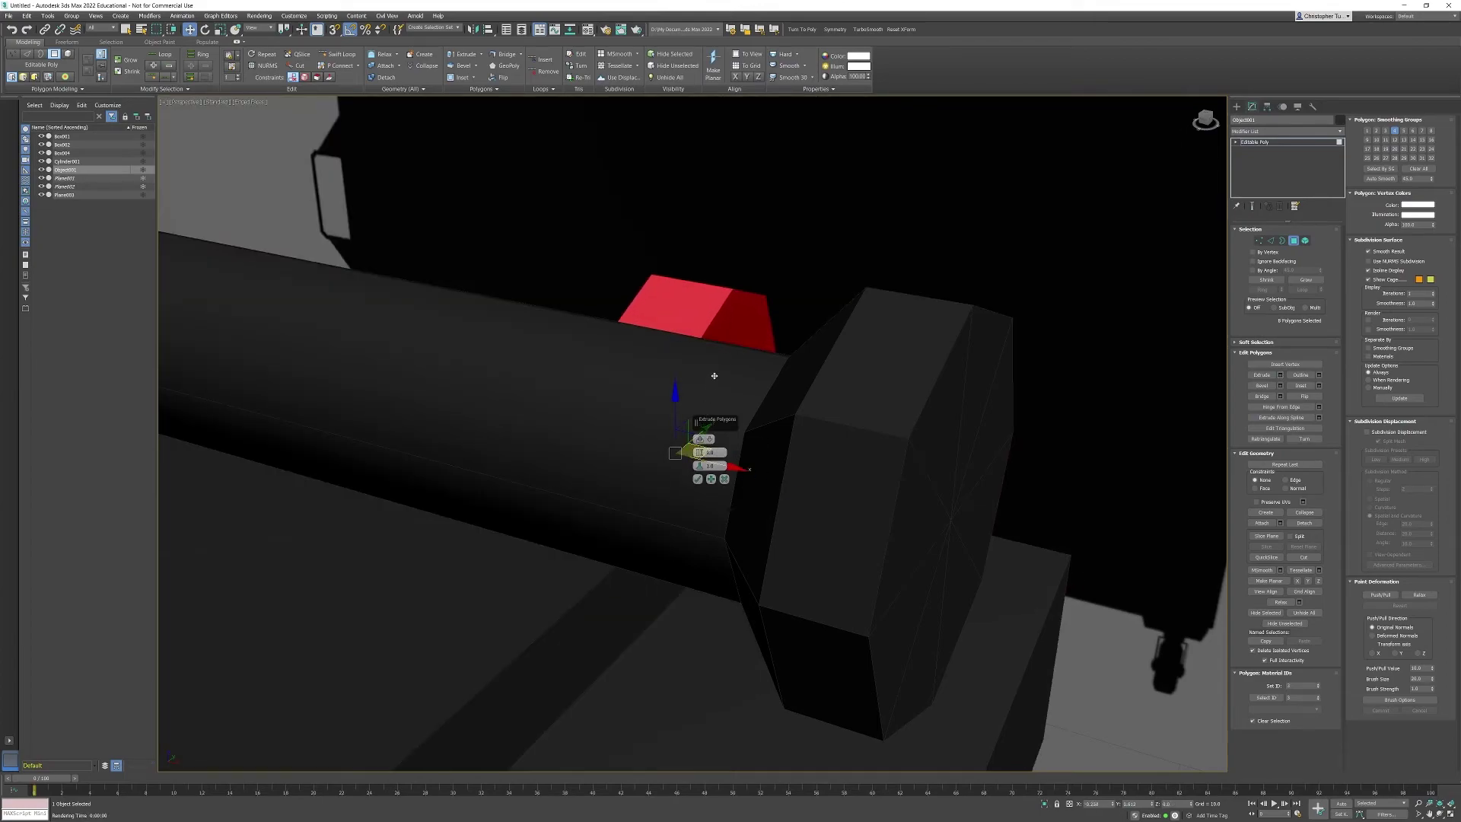
{"action": "left_click", "coordinate": [710, 440]}
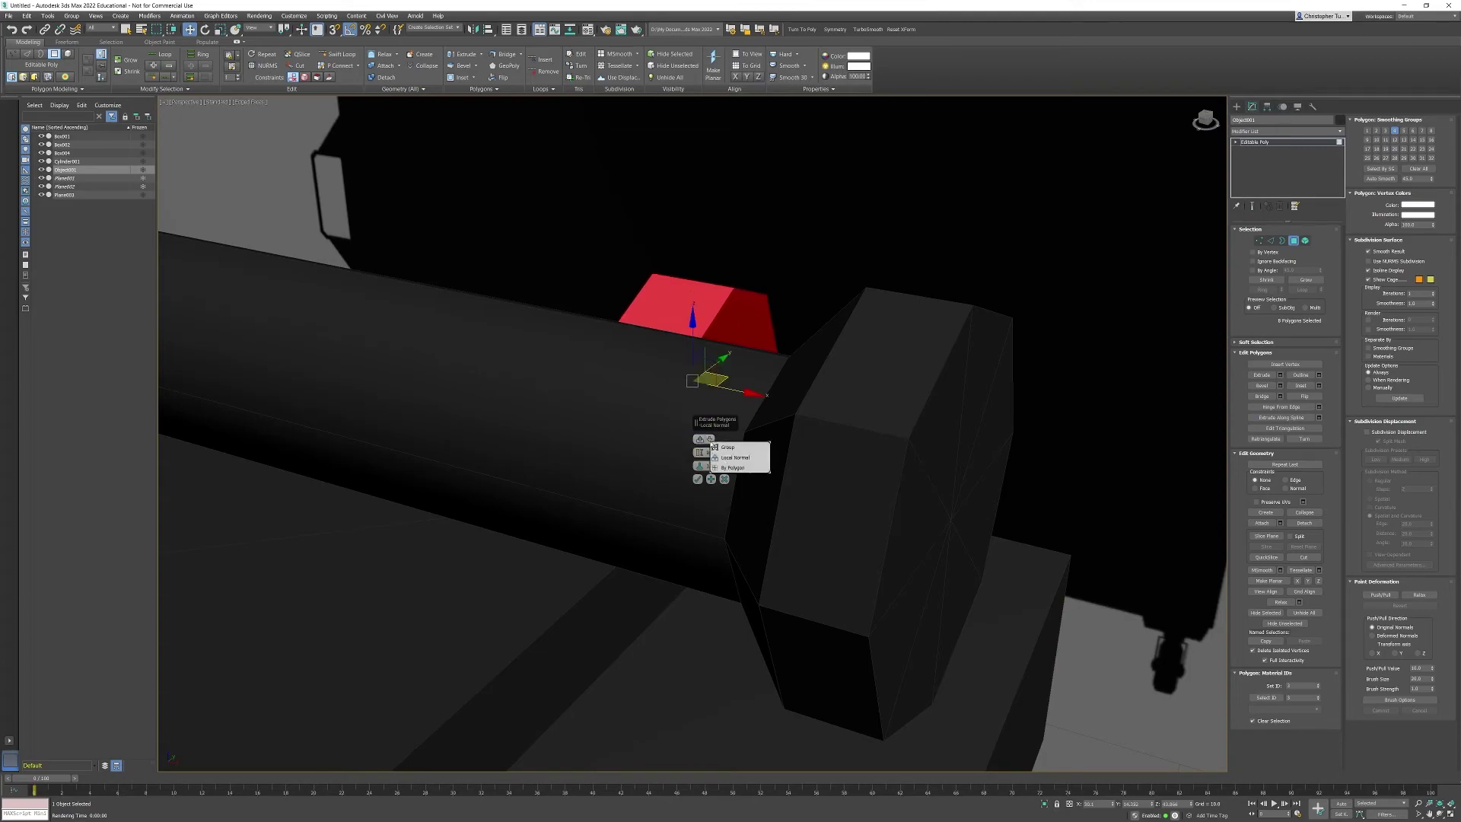
{"action": "left_click", "coordinate": [738, 448]}
{"action": "key", "text": "F3"}
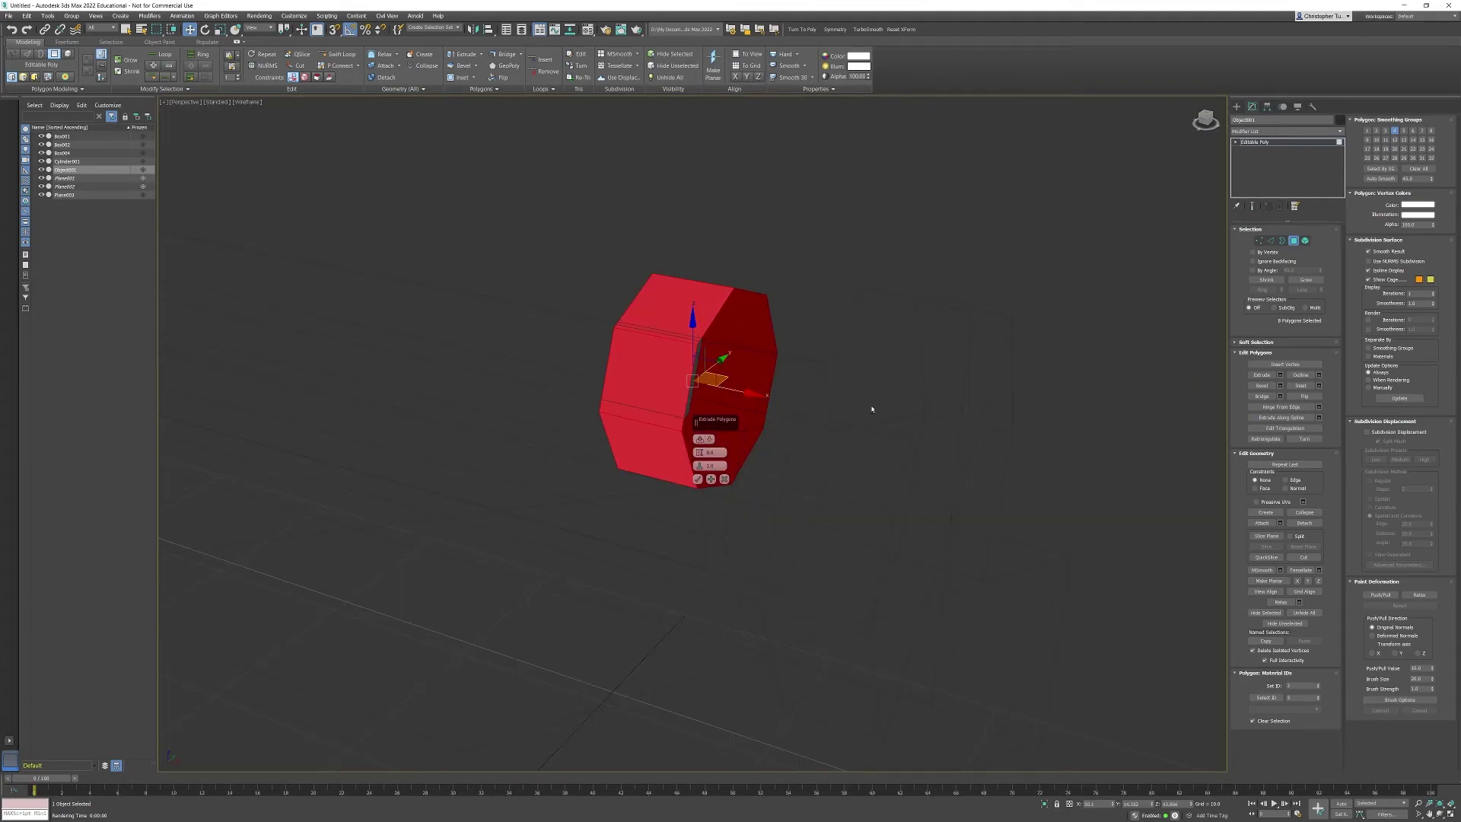
{"action": "left_click_drag", "start_coordinate": [872, 409], "coordinate": [822, 397], "text": "alt"}
{"action": "middle_click_drag", "start_coordinate": [822, 398], "coordinate": [826, 396], "text": "alt"}
{"action": "key", "text": "ctrl+z"}
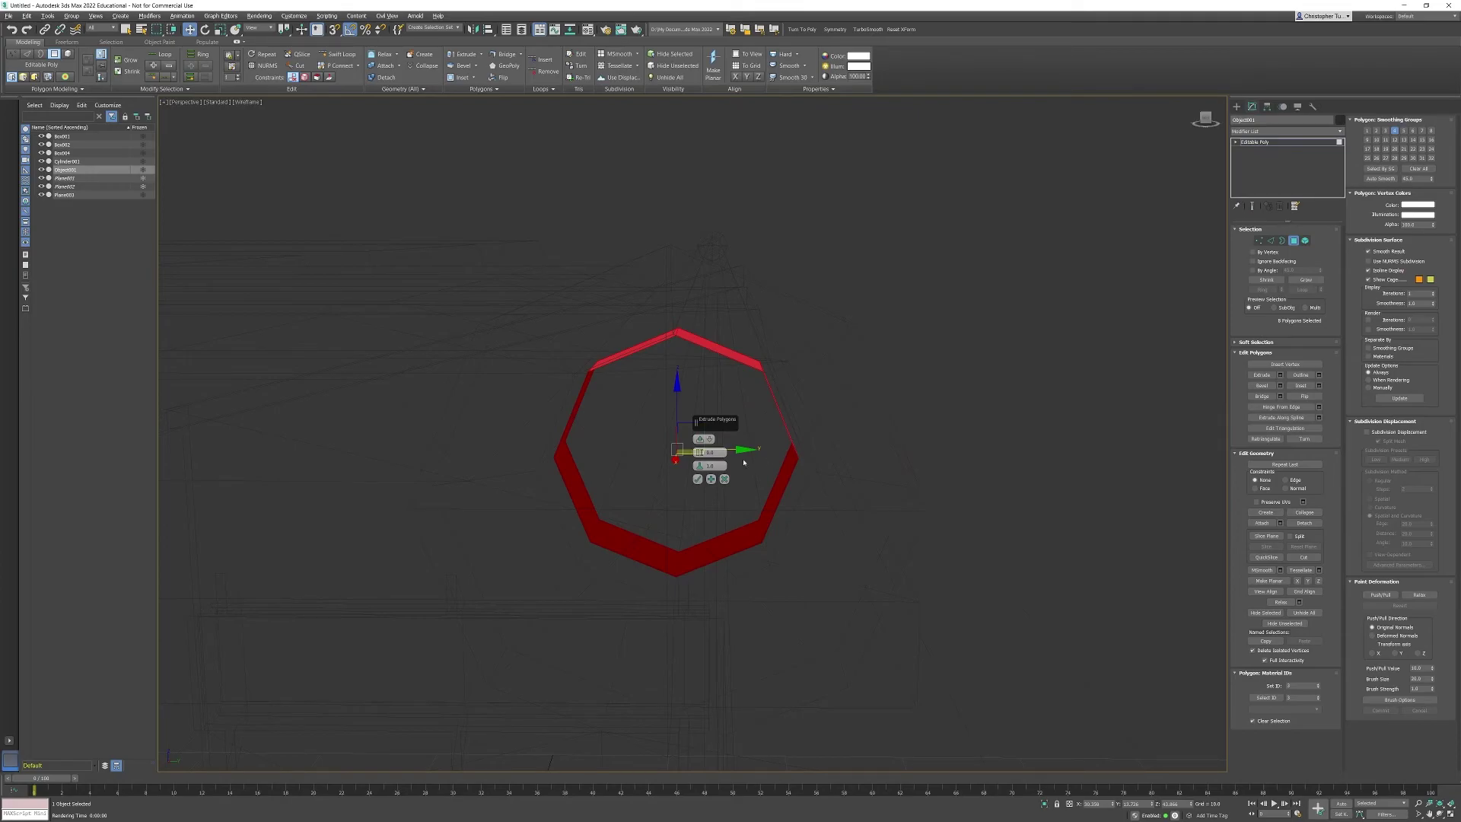
Extrude the sleeve's side polygons outward by Local Normal to form a collar slightly taller than the knob, and apply it
{"action": "left_click", "coordinate": [700, 439]}
{"action": "left_click", "coordinate": [700, 455]}
{"action": "mouse_move", "coordinate": [699, 453]}
{"action": "left_mouse_down"}
{"action": "mouse_move", "coordinate": [700, 435]}
{"action": "mouse_move", "coordinate": [700, 450]}
{"action": "left_mouse_up"}
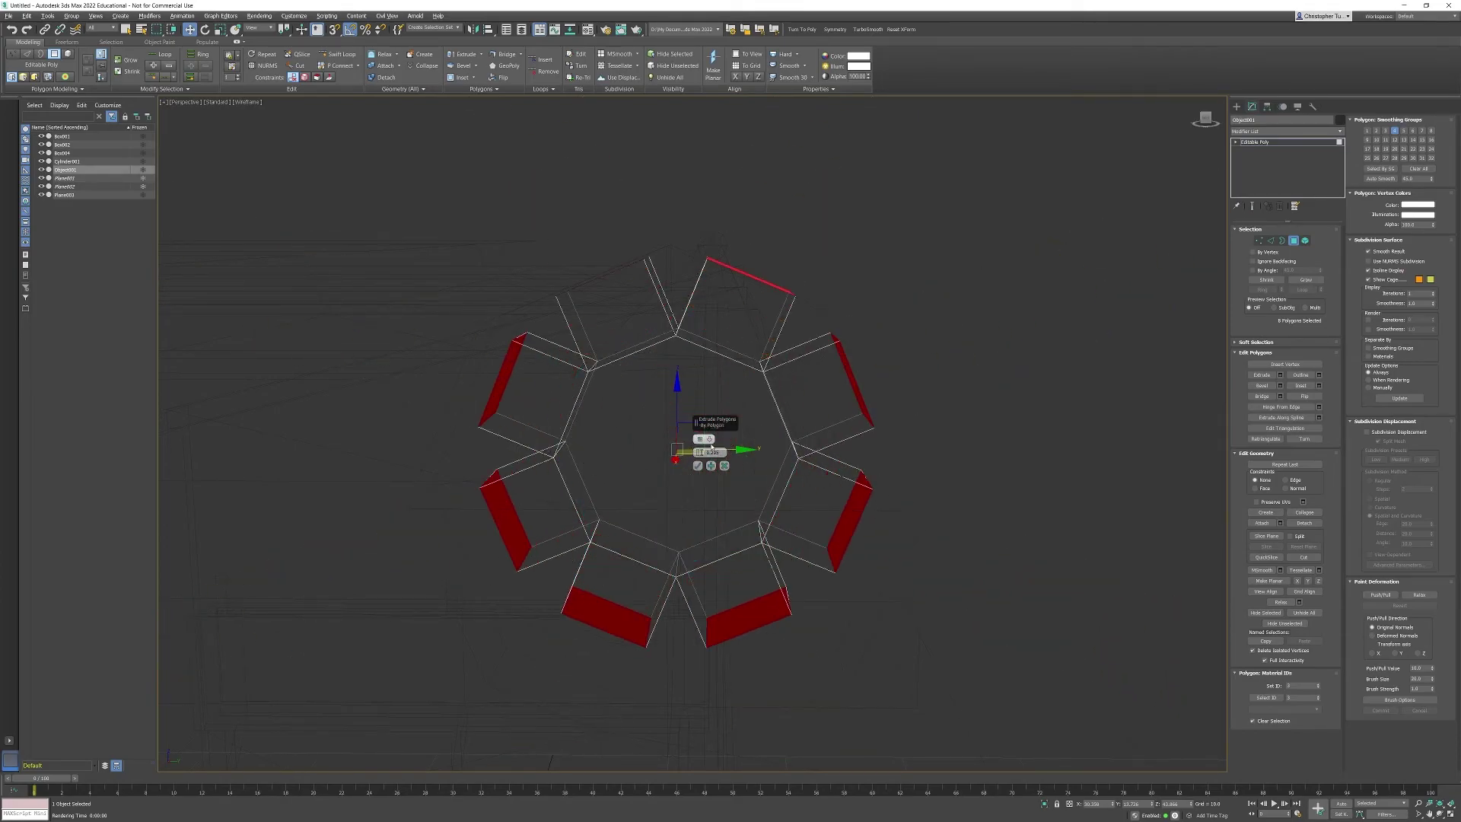
{"action": "left_click", "coordinate": [710, 441]}
{"action": "left_click", "coordinate": [726, 463]}
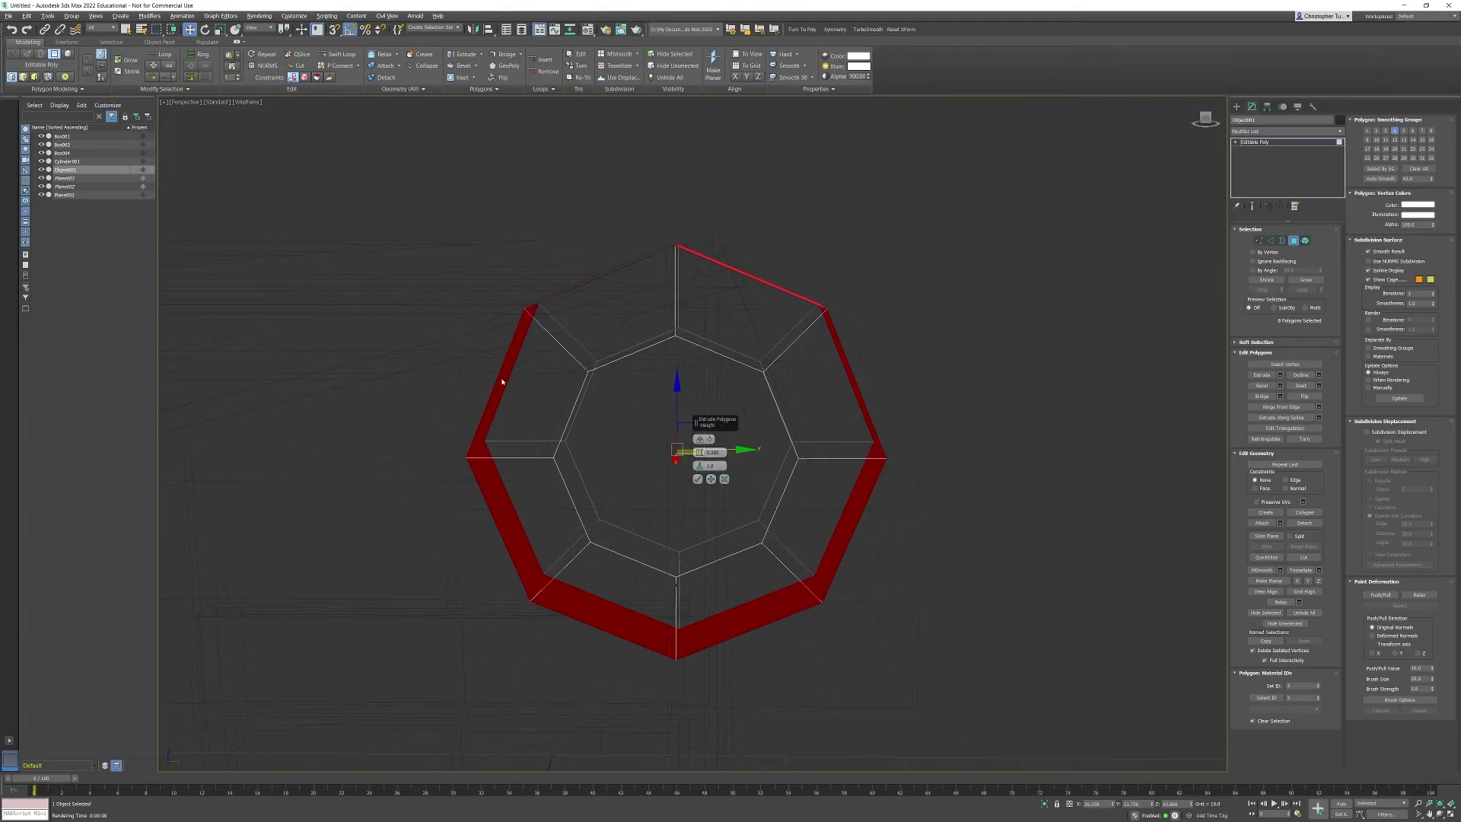
{"action": "key", "text": "f"}
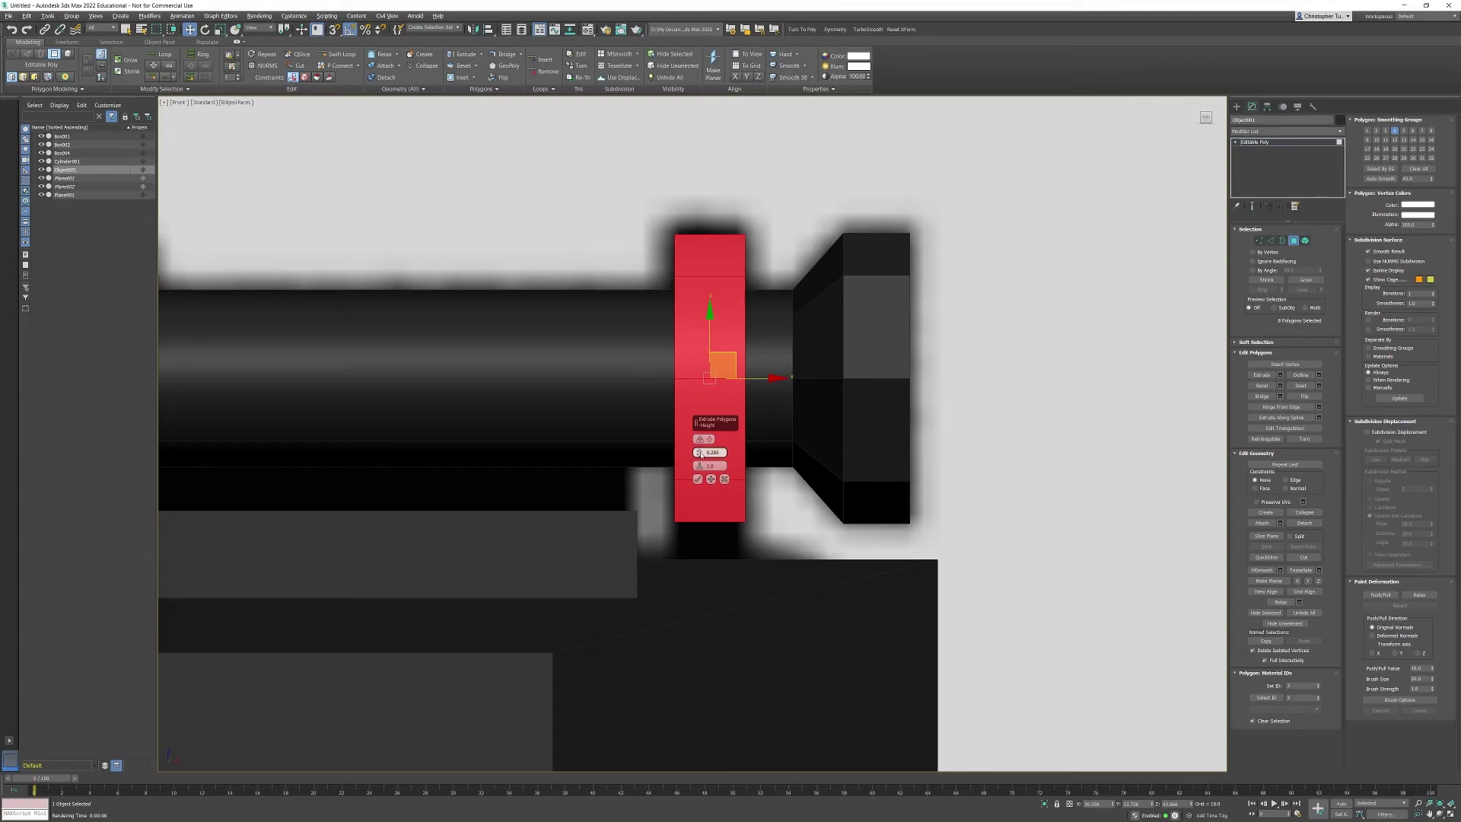
{"action": "left_click_drag", "start_coordinate": [701, 455], "coordinate": [701, 445]}
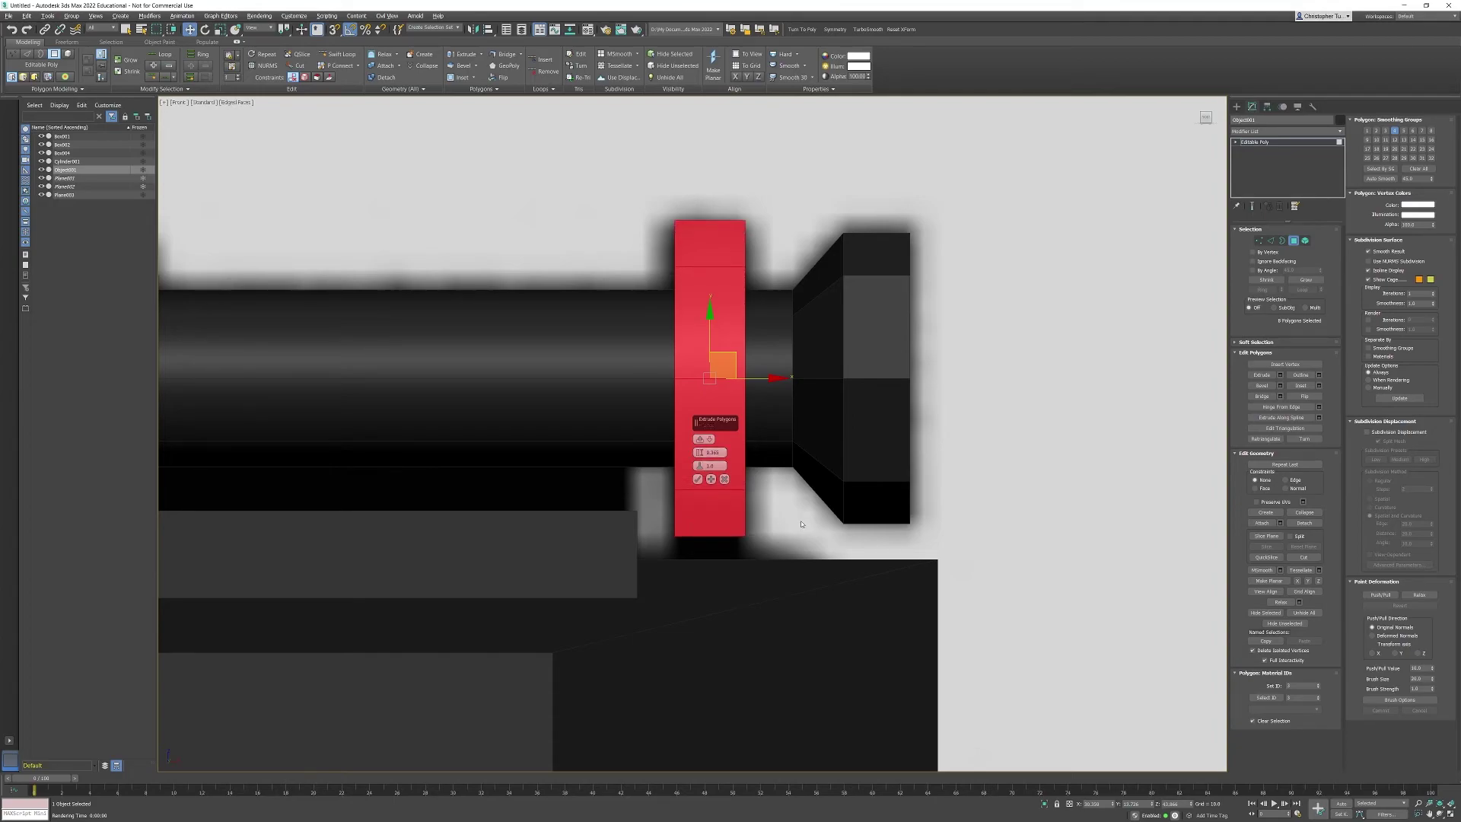
{"action": "left_click", "coordinate": [698, 480]}
Extrude the collar's four lower polygons downward as a single block, using the Group extrusion type, and apply it
{"action": "mouse_move", "coordinate": [905, 468]}
{"action": "middle_mouse_down"}
{"action": "mouse_move", "coordinate": [868, 486]}
{"action": "mouse_move", "coordinate": [868, 446]}
{"action": "mouse_move", "coordinate": [760, 430]}
{"action": "mouse_move", "coordinate": [763, 418]}
{"action": "middle_mouse_up"}
{"action": "scroll", "coordinate": [867, 486], "scroll_direction": "down", "scroll_amount": 2}
{"action": "key", "text": "p"}
{"action": "scroll", "coordinate": [869, 447], "scroll_direction": "down", "scroll_amount": 2}
{"action": "key", "text": "F3"}
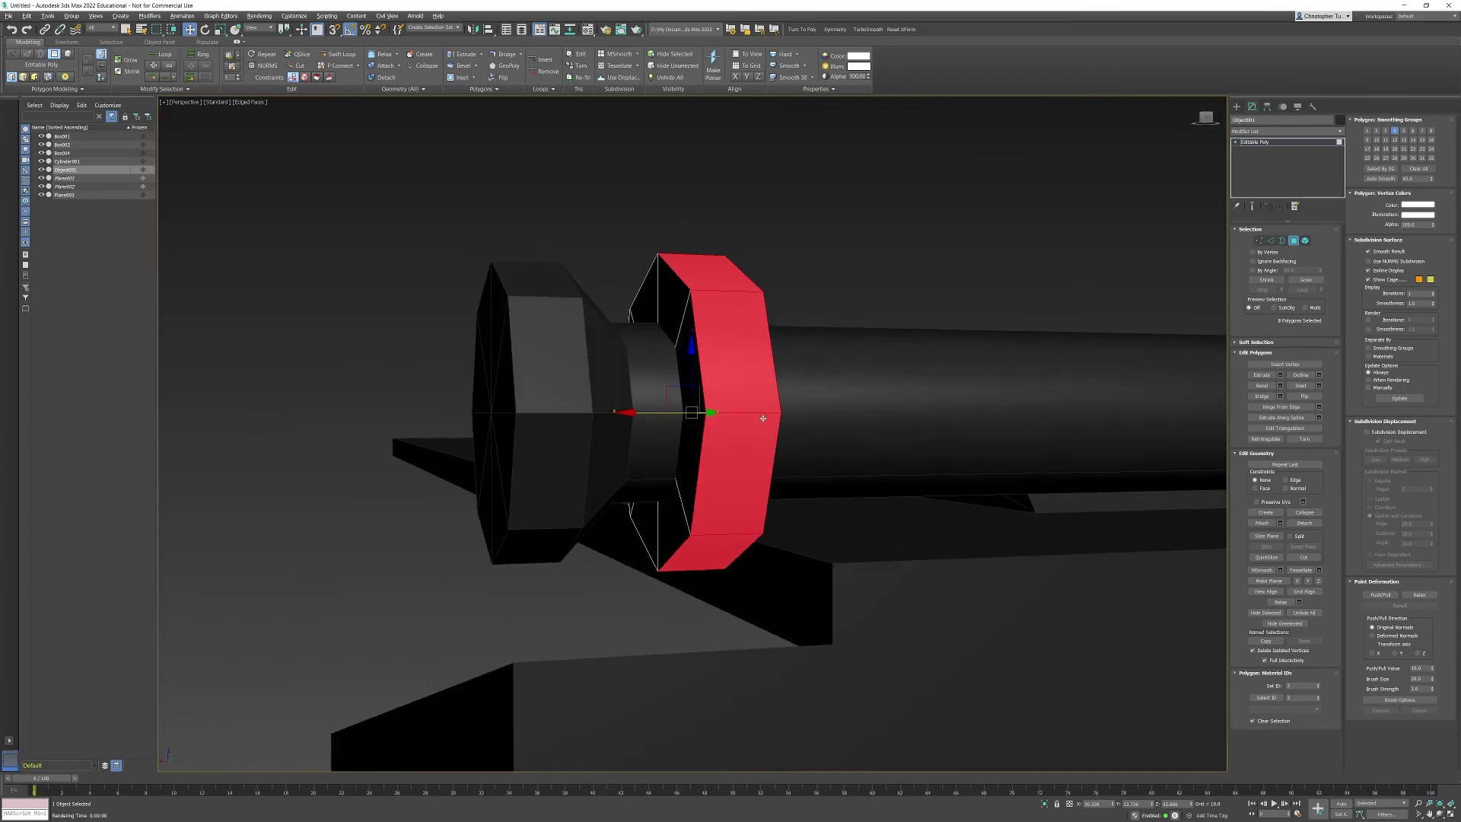
{"action": "left_click_drag", "start_coordinate": [823, 357], "coordinate": [825, 357], "text": "alt"}
{"action": "middle_click_drag", "start_coordinate": [825, 358], "coordinate": [523, 519], "text": "alt"}
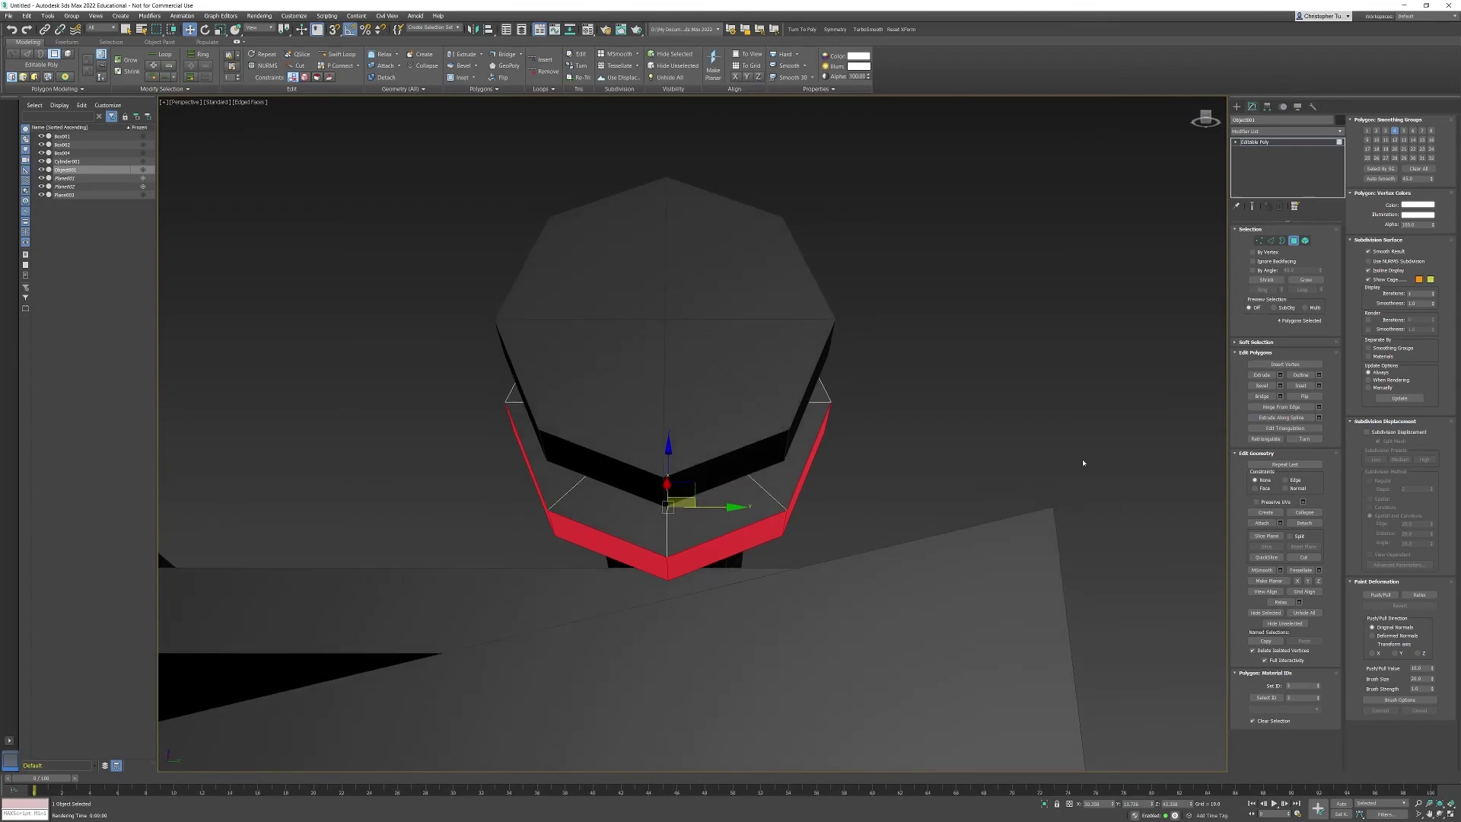
{"action": "left_click", "coordinate": [1280, 374]}
{"action": "middle_click_drag", "start_coordinate": [913, 457], "coordinate": [831, 365], "text": "alt"}
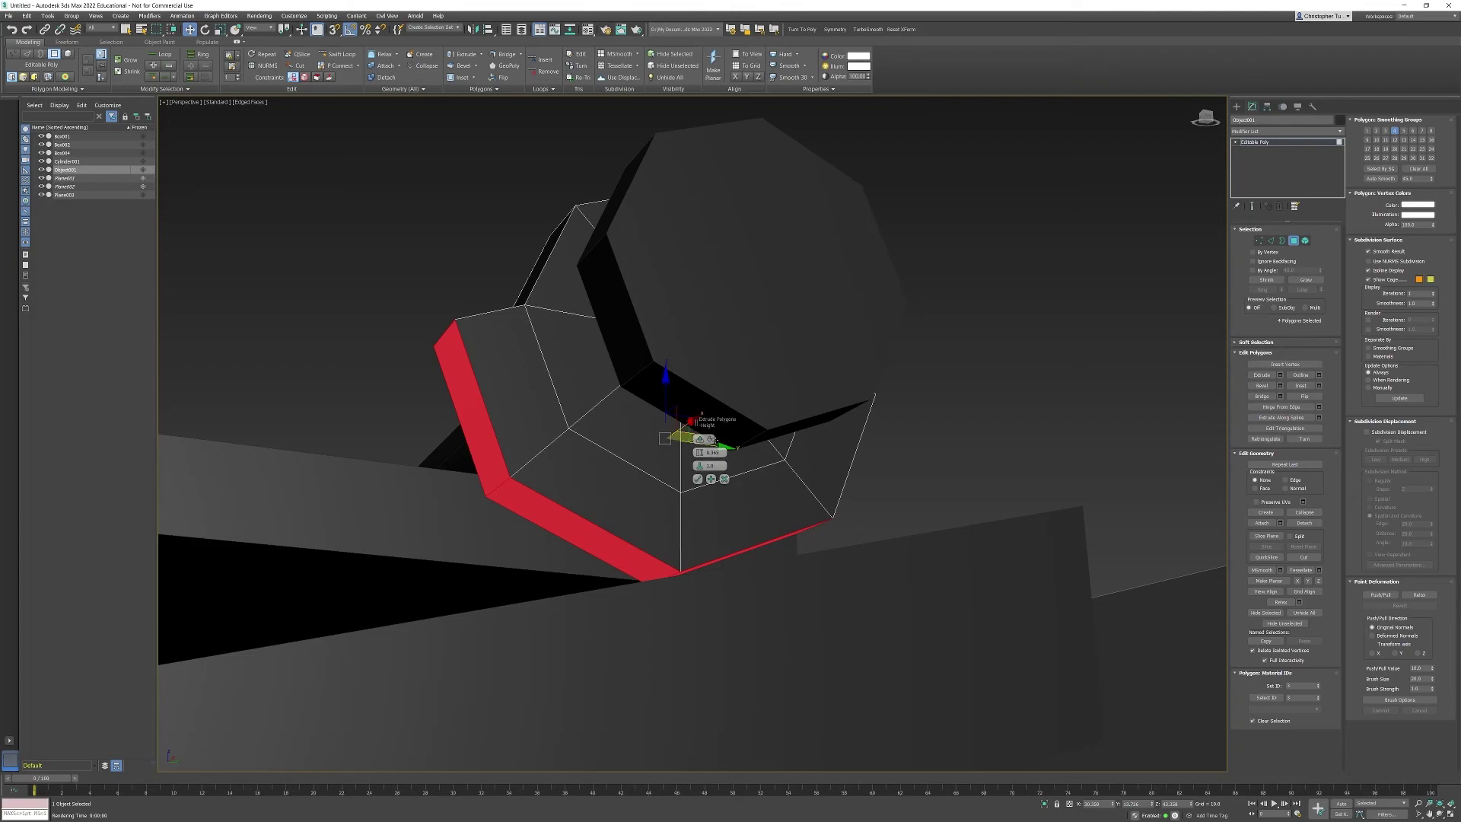
{"action": "left_click", "coordinate": [700, 439]}
{"action": "left_click", "coordinate": [730, 447]}
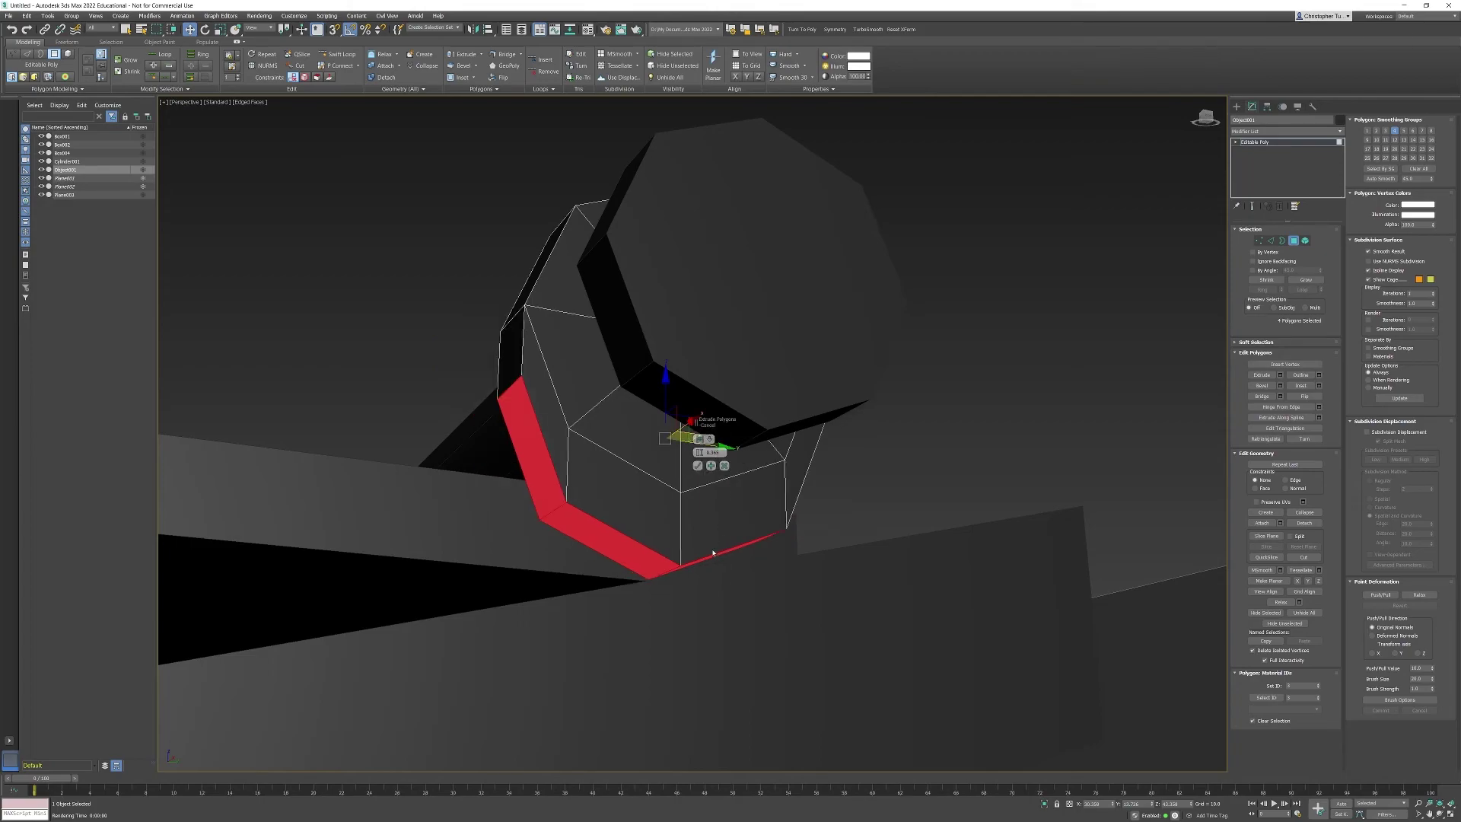
{"action": "left_click", "coordinate": [698, 466]}
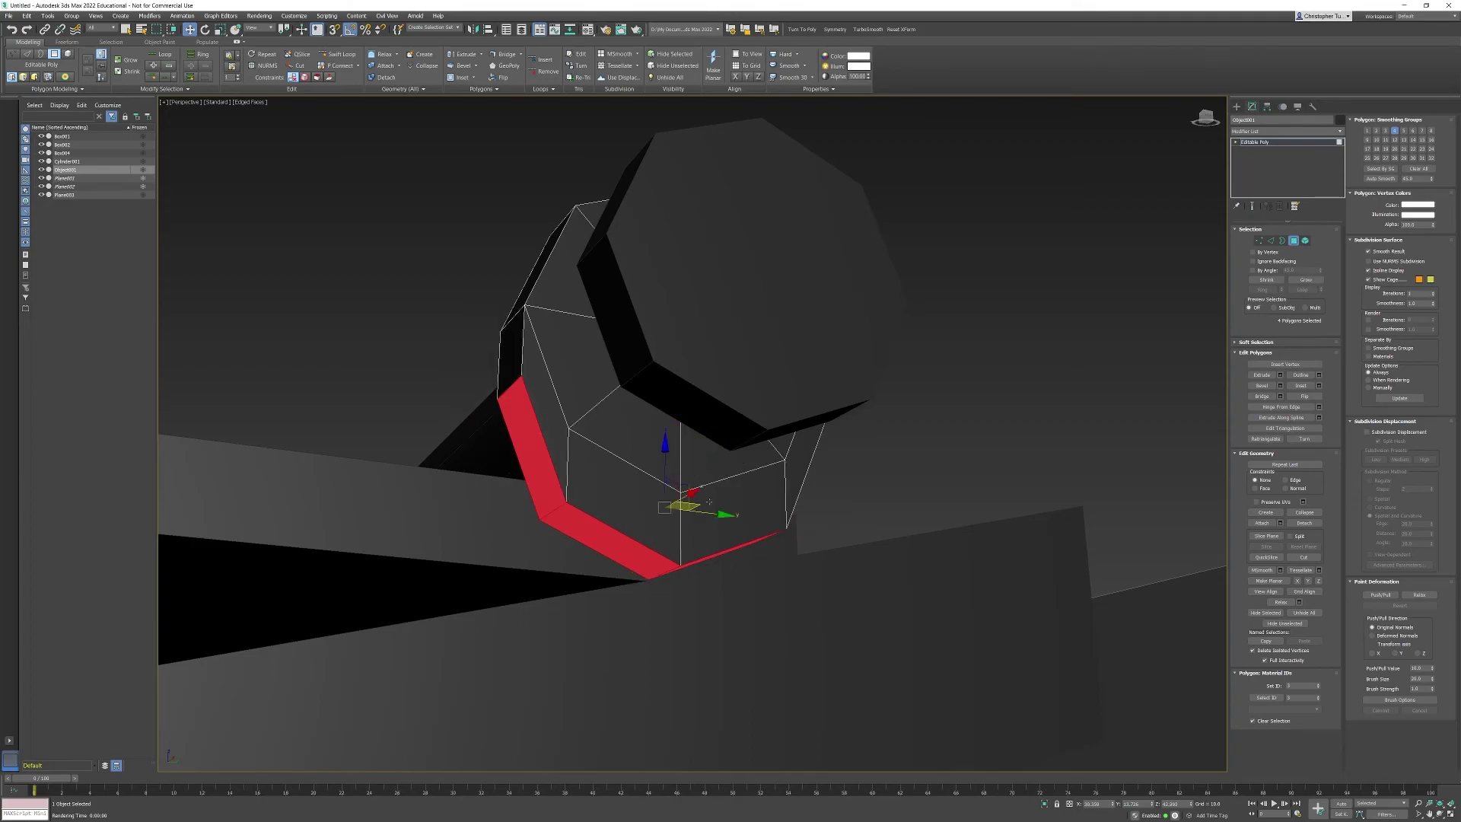
Move the collar's extruded lower polygons down along Z so the bracket reaches into the dumpster's rim
{"action": "middle_click_drag", "start_coordinate": [698, 466], "coordinate": [719, 350], "text": "alt"}
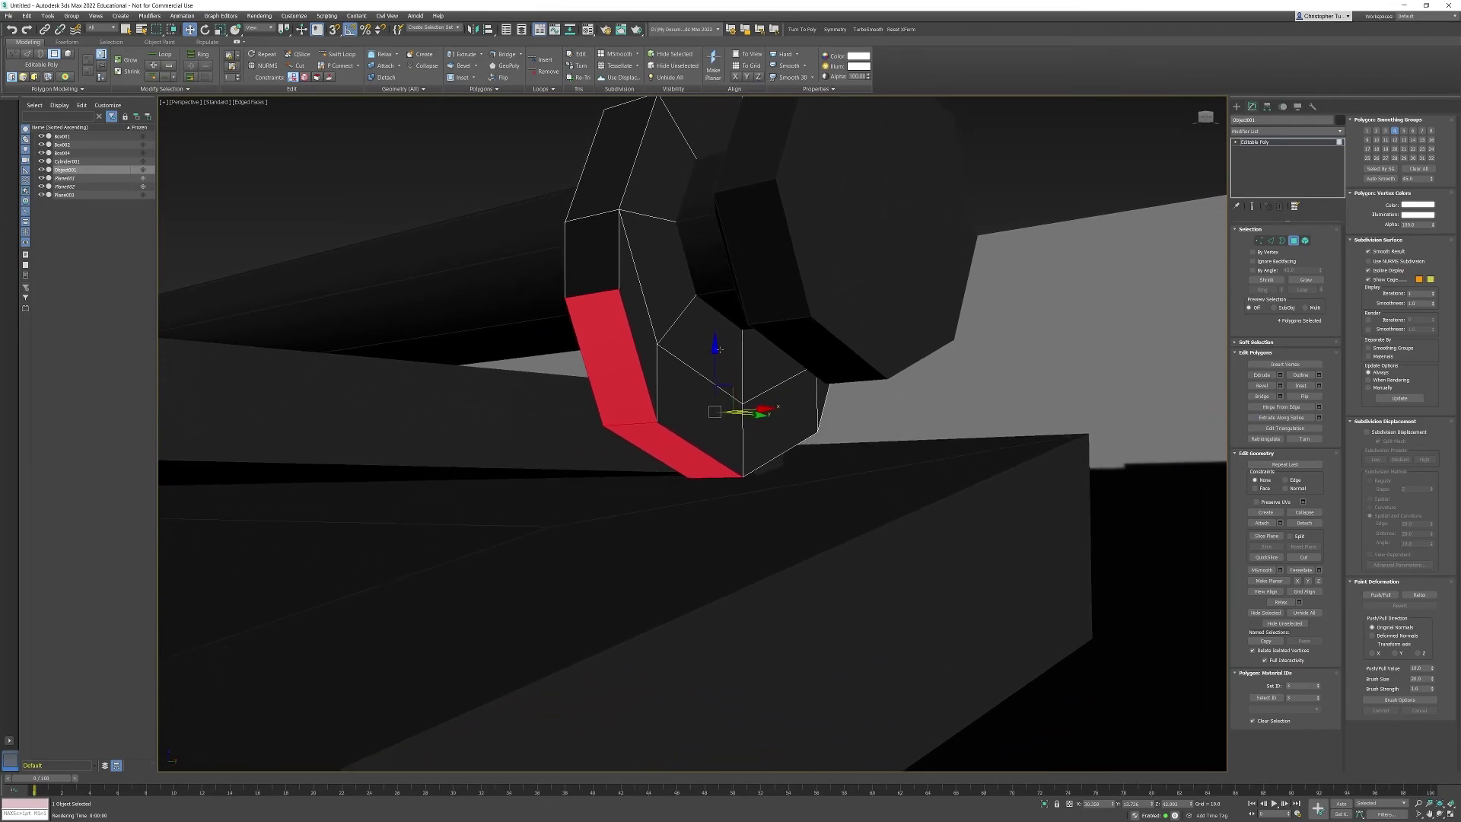
{"action": "left_click", "coordinate": [717, 349]}
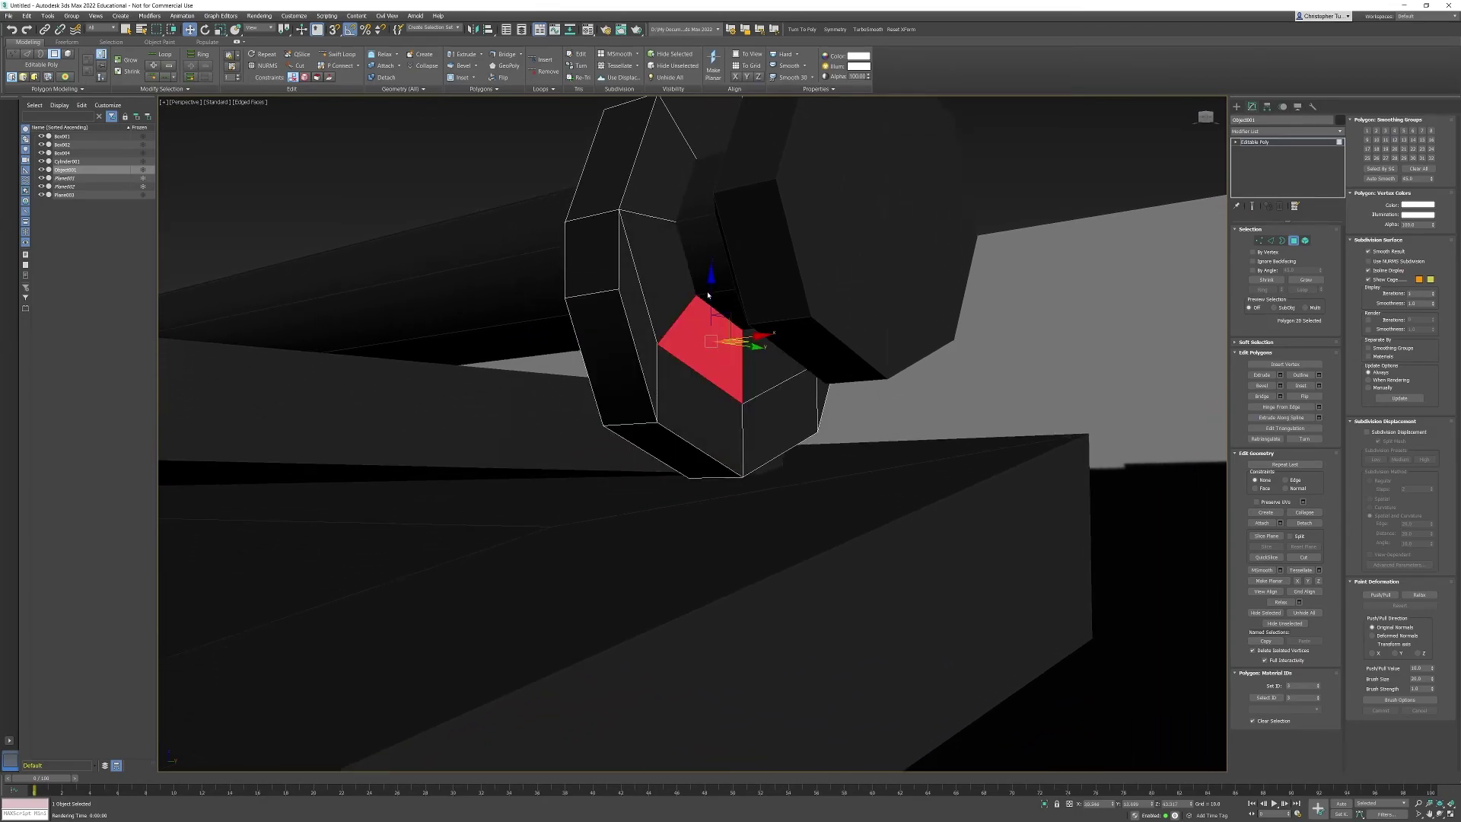
{"action": "key", "text": "ctrl+z"}
{"action": "left_click_drag", "start_coordinate": [717, 345], "coordinate": [723, 477]}
Scale the bracket's lower polygons along Z until they form a flat base
{"action": "middle_click_drag", "start_coordinate": [829, 491], "coordinate": [786, 544], "text": "alt"}
{"action": "scroll", "coordinate": [786, 544], "scroll_direction": "down", "scroll_amount": 3}
{"action": "key", "text": "F3"}
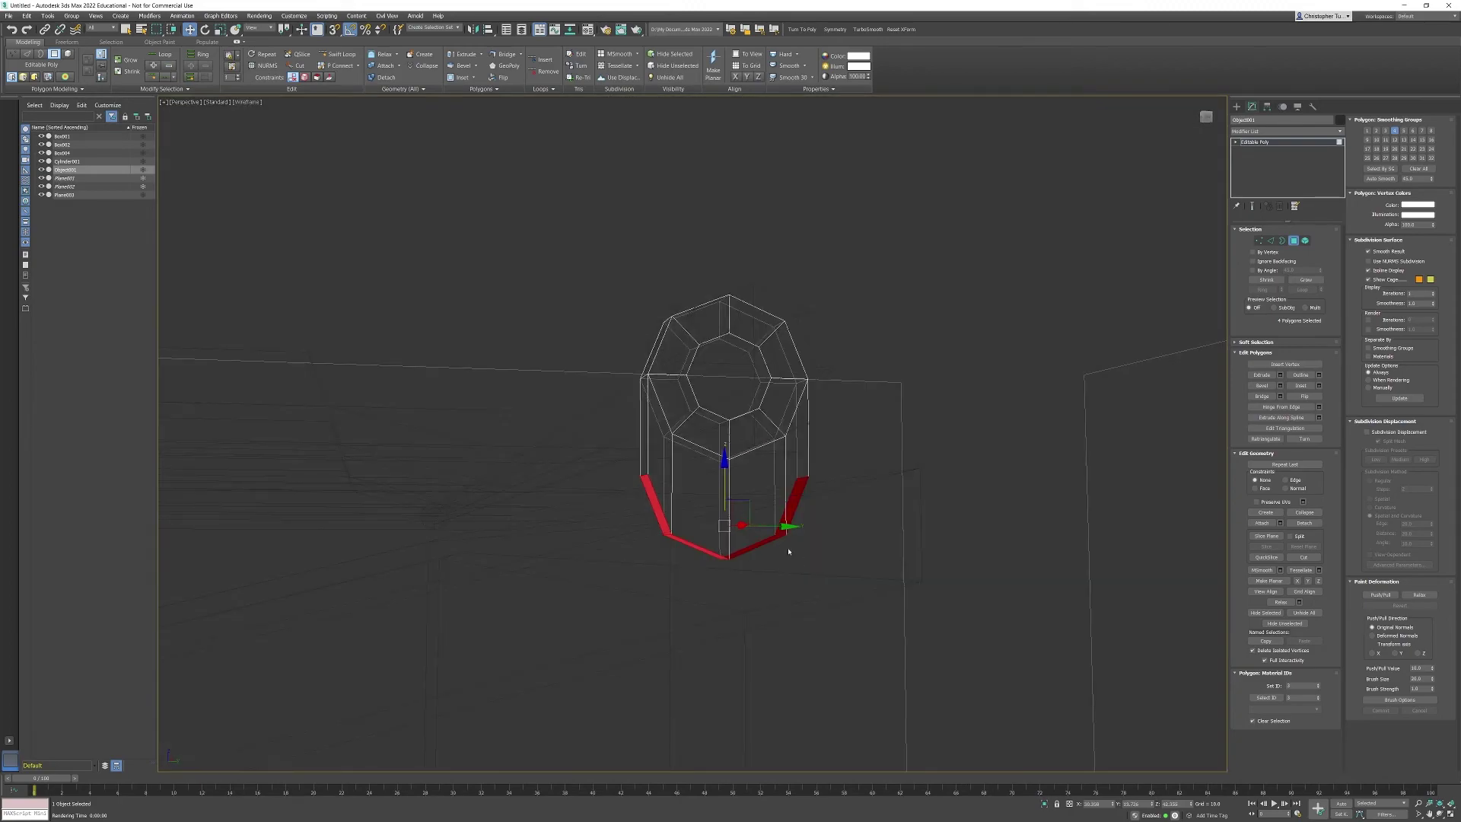
{"action": "key", "text": "F3"}
{"action": "key", "text": "r"}
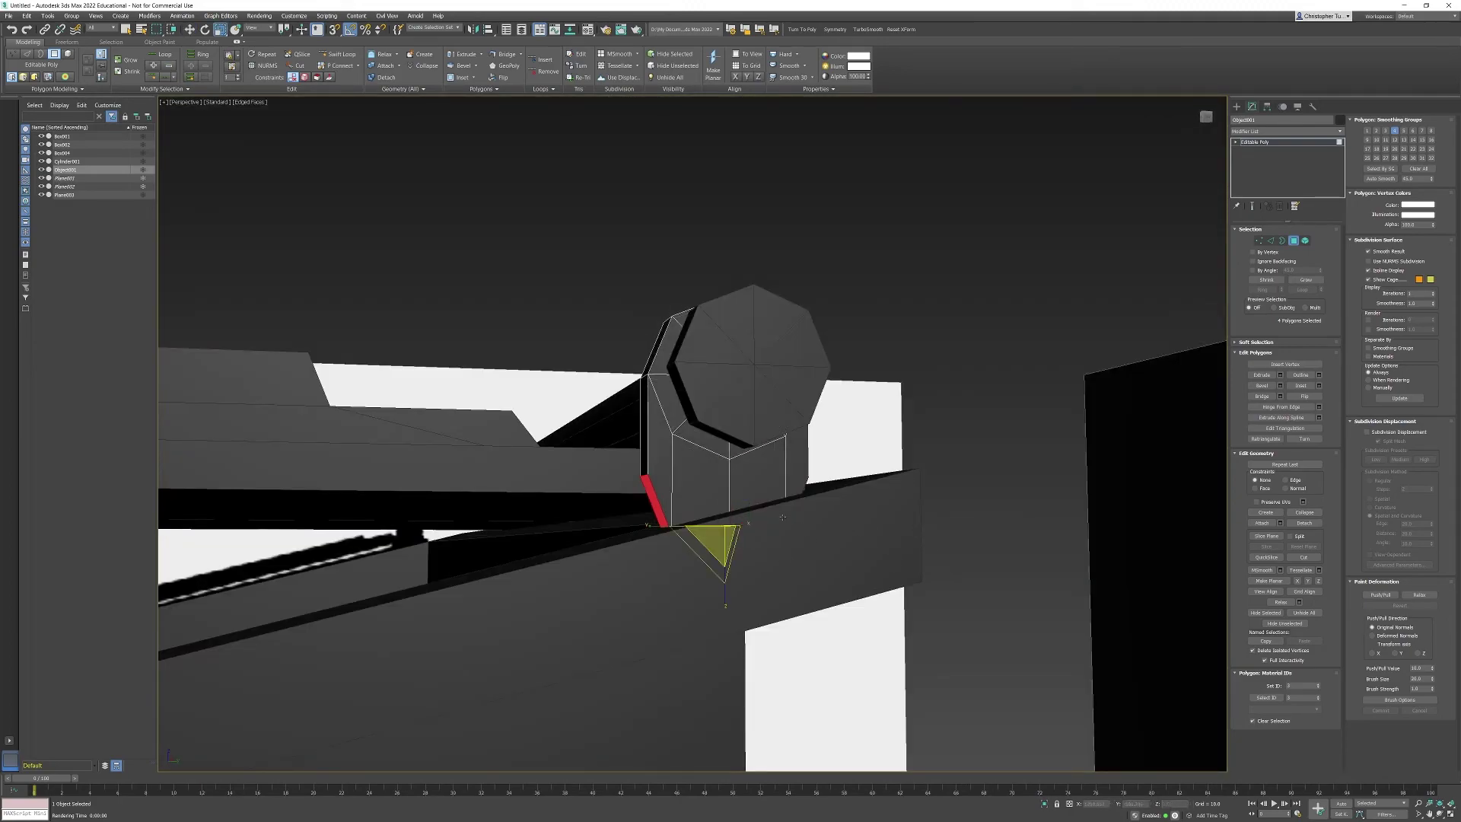
{"action": "left_click_drag", "start_coordinate": [725, 598], "coordinate": [729, 419]}
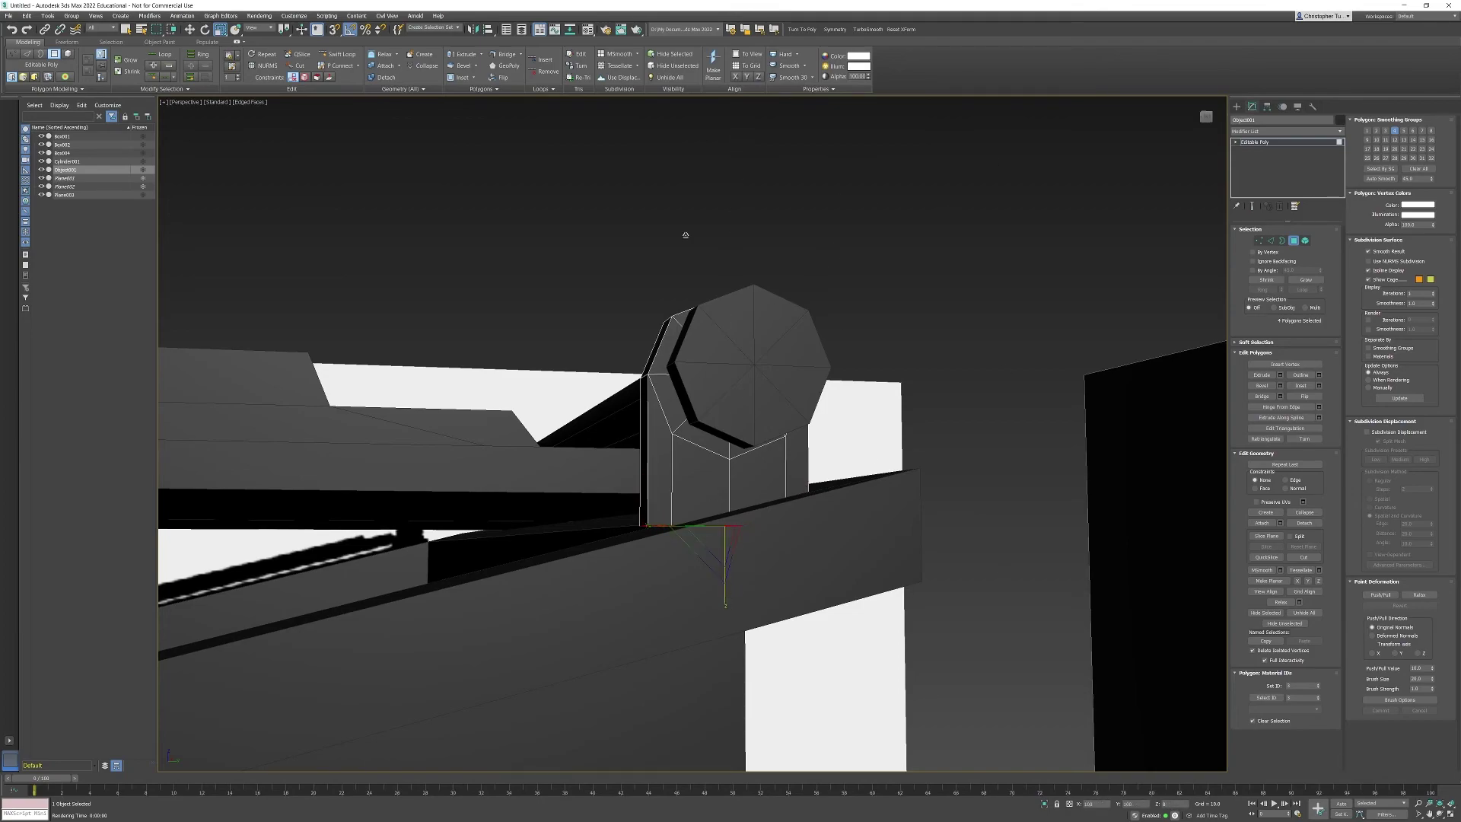
{"action": "key", "text": "w"}
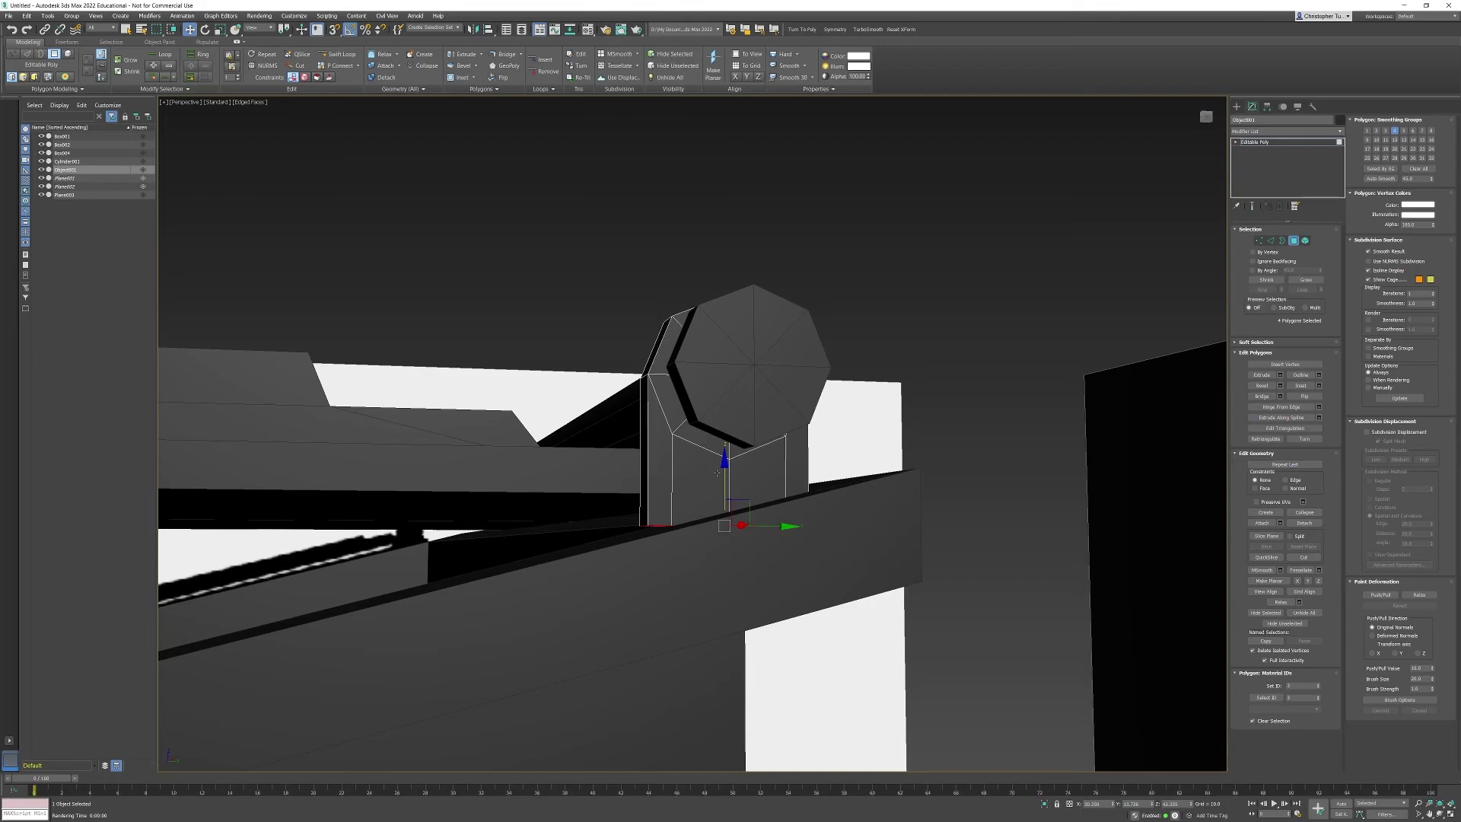
{"action": "middle_click_drag", "start_coordinate": [727, 476], "coordinate": [806, 536], "text": "alt"}
{"action": "left_click", "coordinate": [920, 471]}
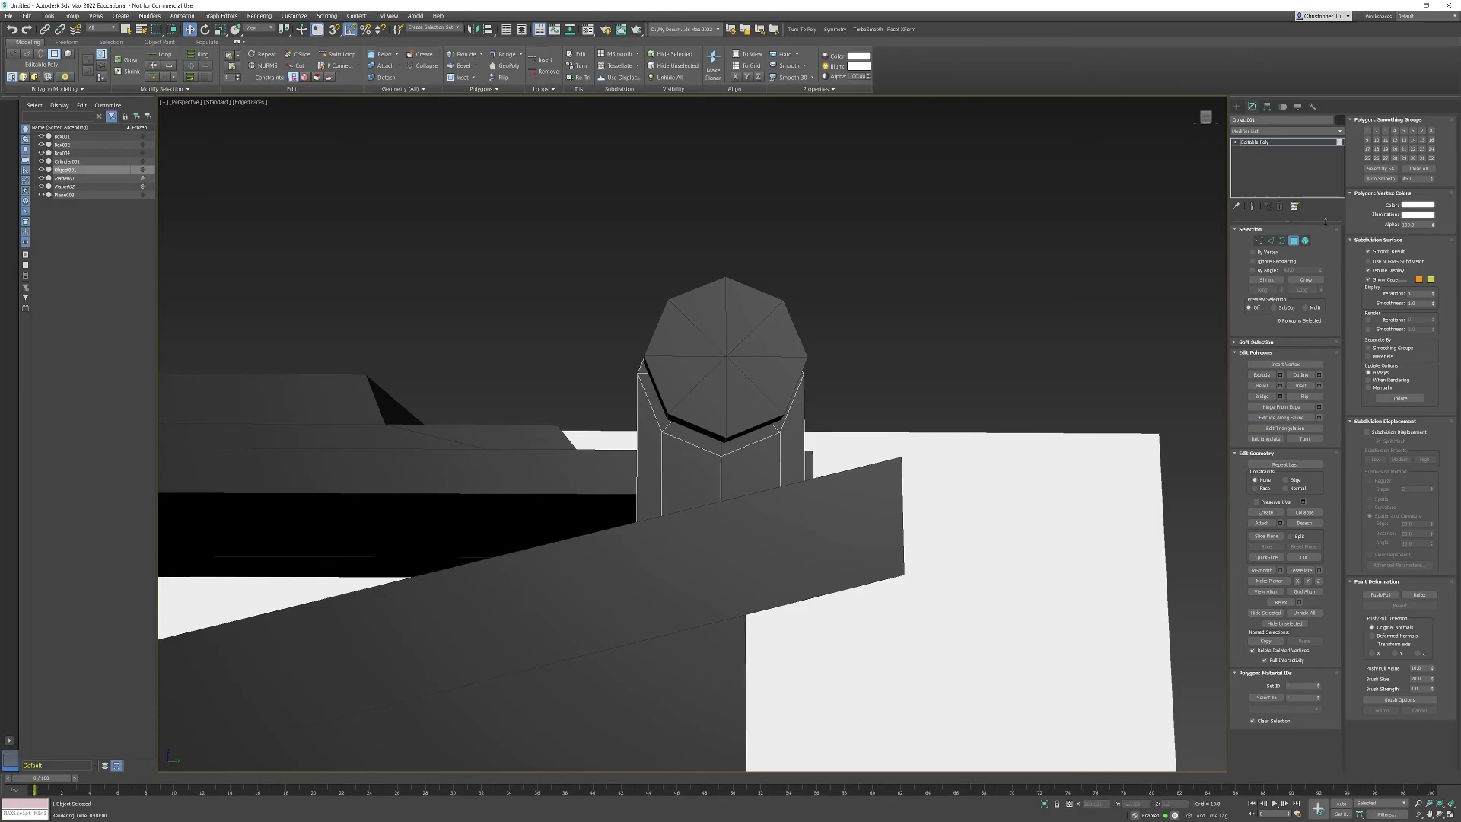
Remove the old lower octagon edges that separate the collar from its downward extension on both bracket faces
{"action": "left_click", "coordinate": [1271, 241]}
{"action": "middle_click_drag", "start_coordinate": [708, 426], "coordinate": [714, 463], "text": "alt"}
{"action": "double_click", "coordinate": [667, 409]}
{"action": "double_click", "coordinate": [607, 417], "text": "ctrl"}
{"action": "left_click", "coordinate": [801, 417]}
{"action": "key", "text": "F3"}
{"action": "scroll", "coordinate": [740, 455], "scroll_direction": "up", "scroll_amount": 5}
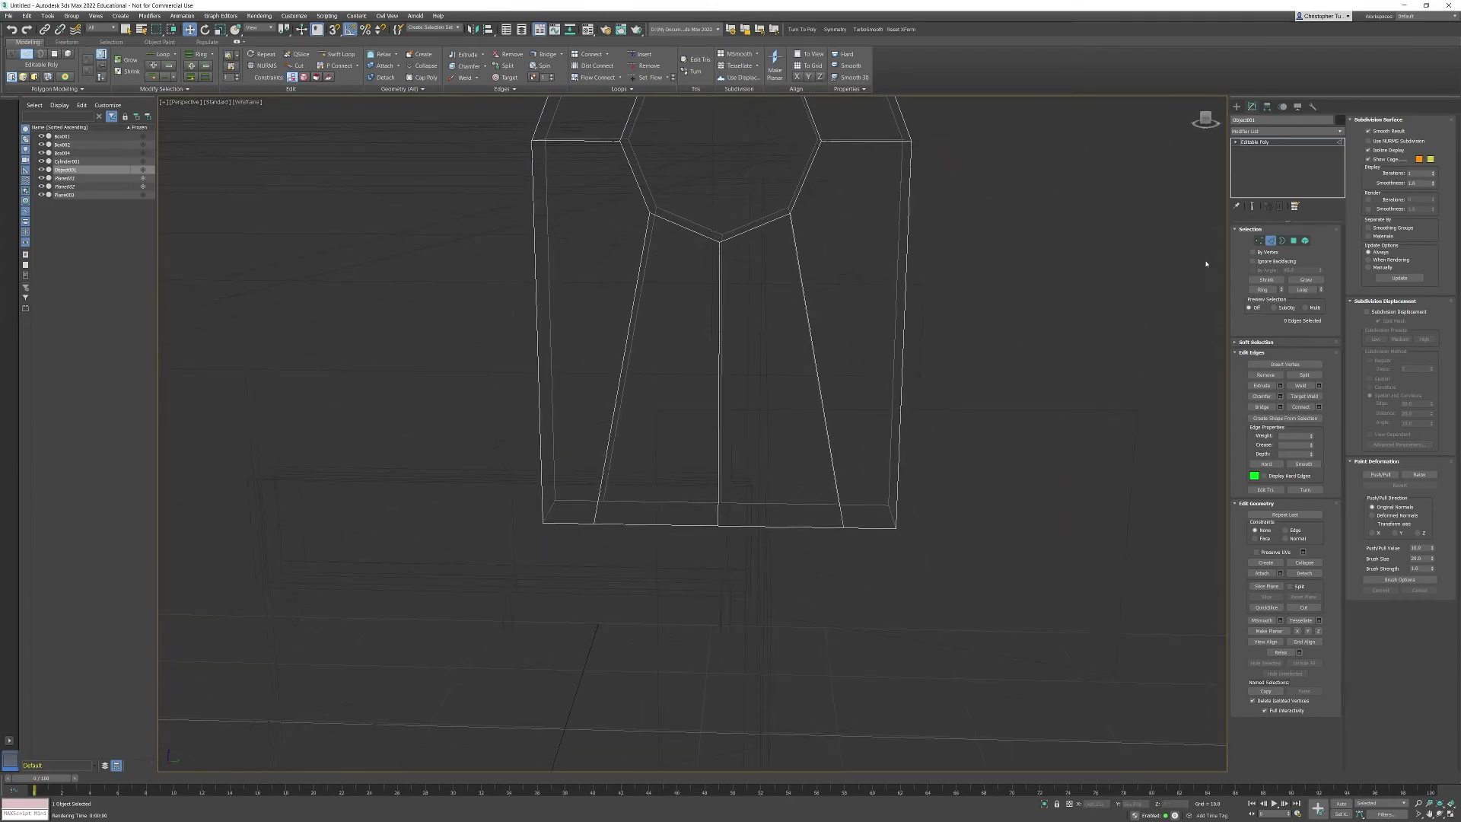
{"action": "key", "text": "1"}
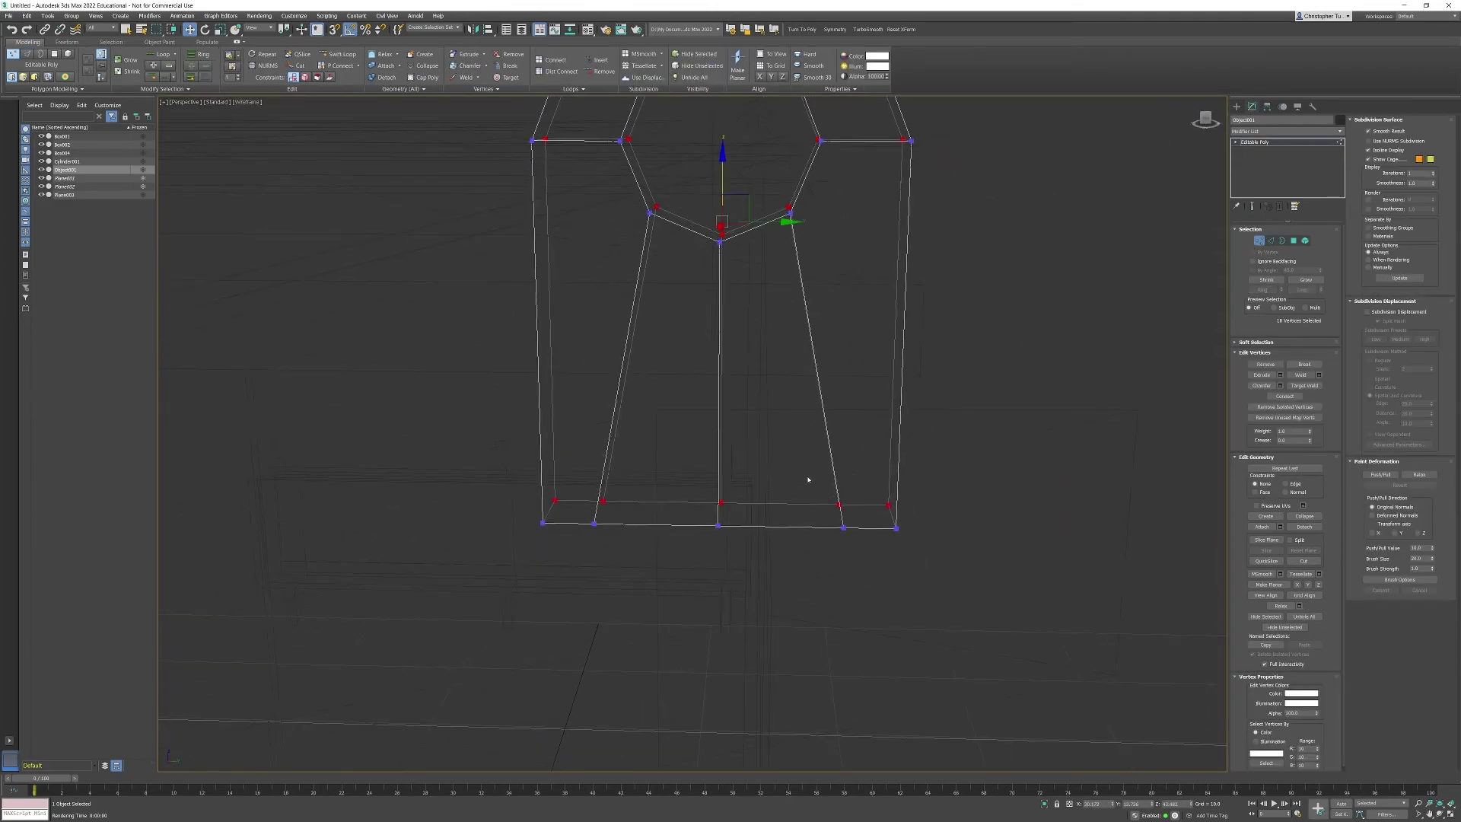
{"action": "middle_click_drag", "start_coordinate": [830, 430], "coordinate": [869, 427], "text": "alt"}
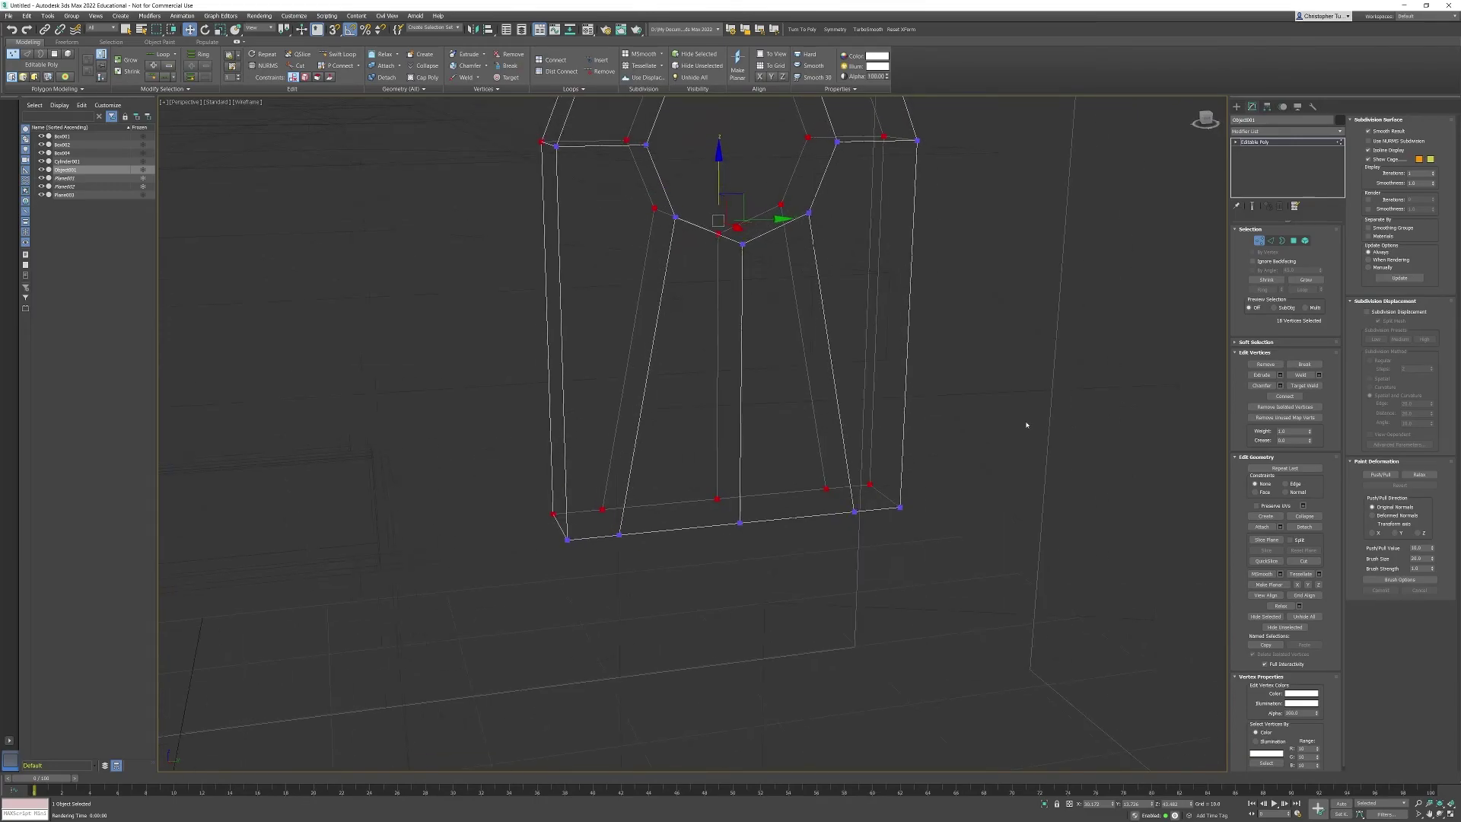
{"action": "left_click", "coordinate": [1027, 424]}
Collapse the bottom edges between the bracket's three middle base vertices into one vertex per face
{"action": "left_click", "coordinate": [1273, 241]}
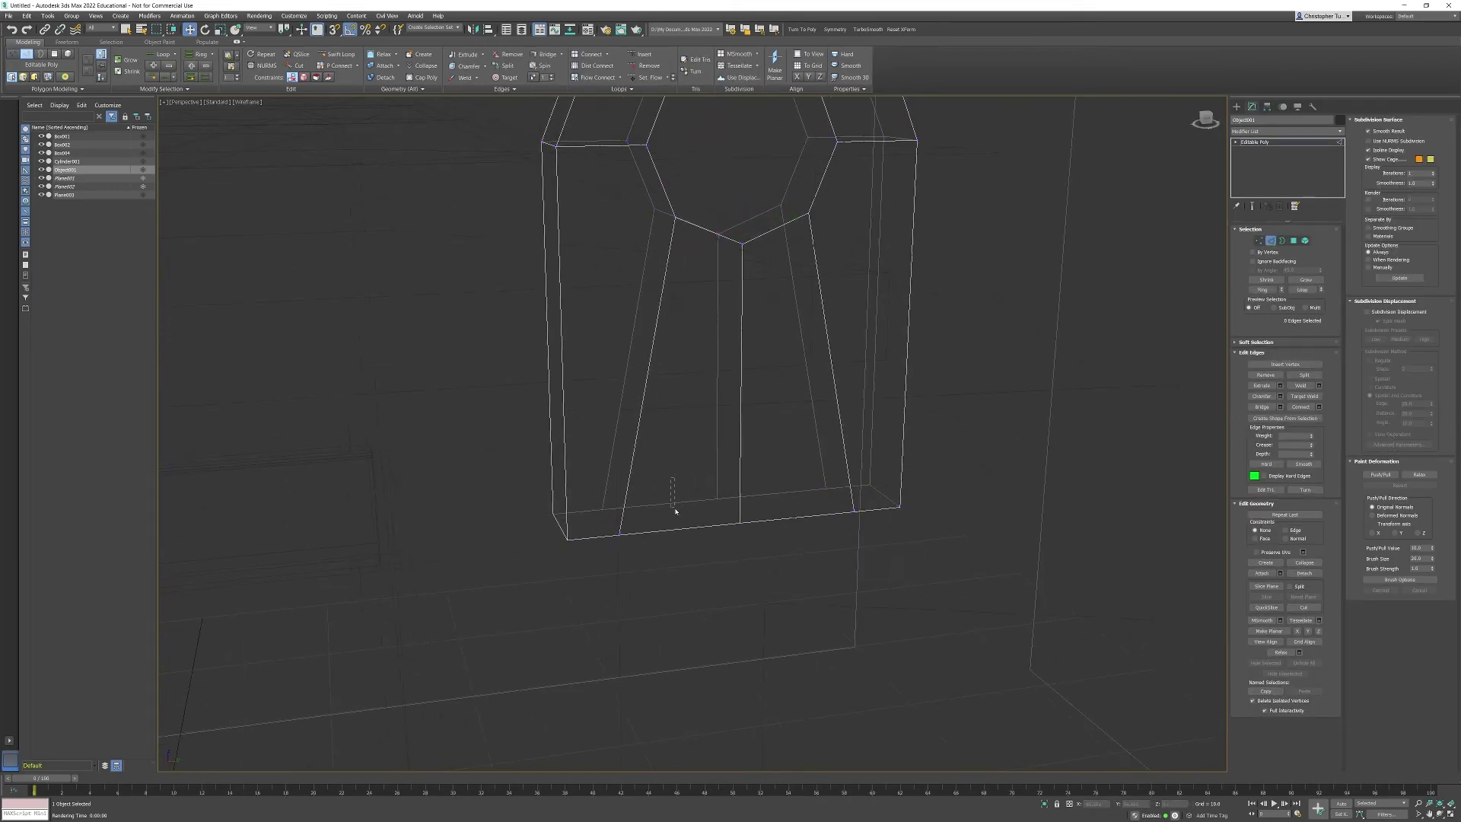
{"action": "left_click", "coordinate": [675, 505]}
{"action": "key", "text": "ctrl+alt+c"}
{"action": "left_click_drag", "start_coordinate": [699, 546], "coordinate": [700, 547]}
{"action": "key", "text": "ctrl+alt+c"}
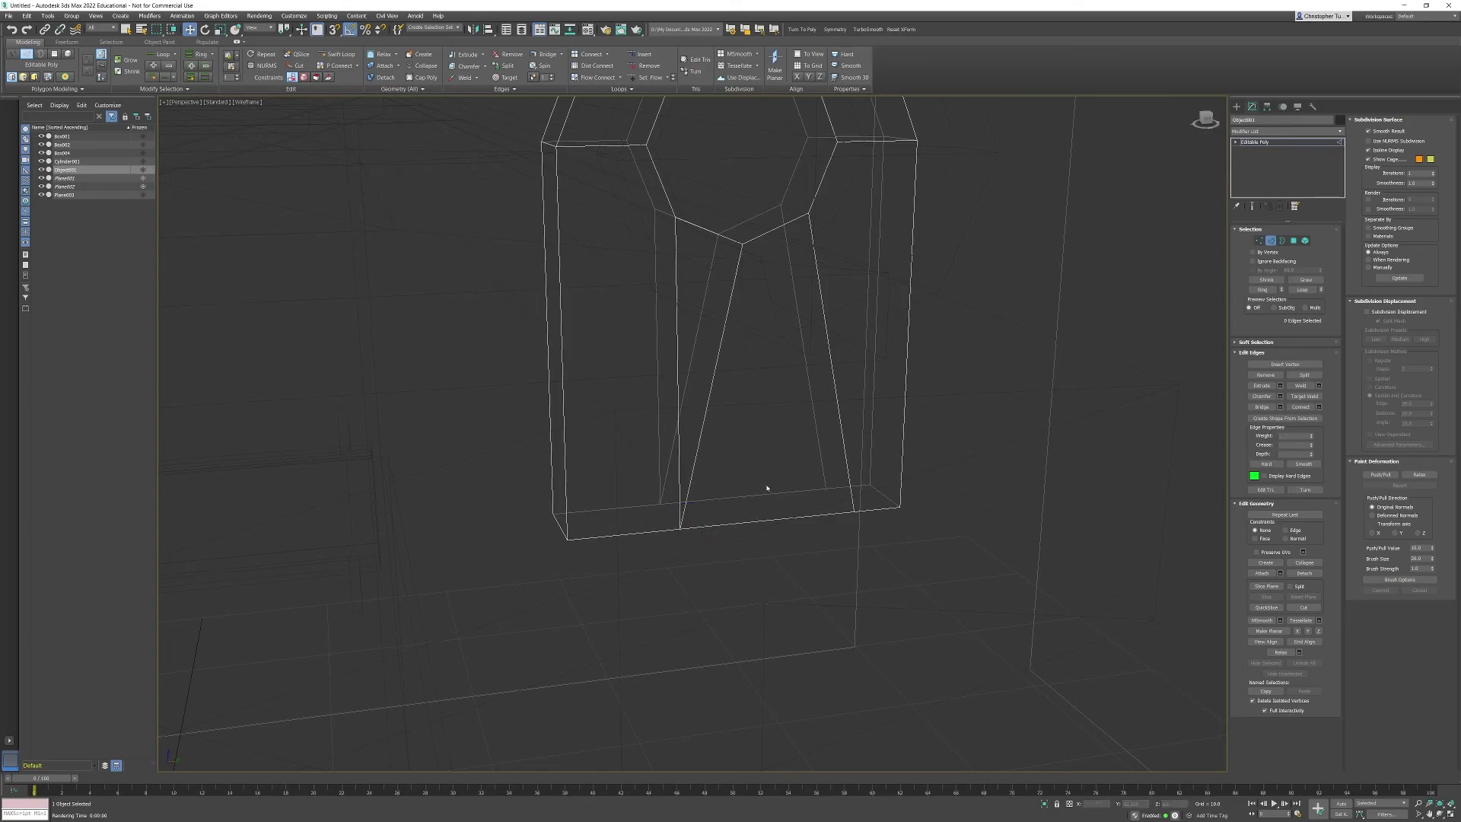
{"action": "left_click_drag", "start_coordinate": [769, 488], "coordinate": [782, 511]}
{"action": "key", "text": "BackSpace"}
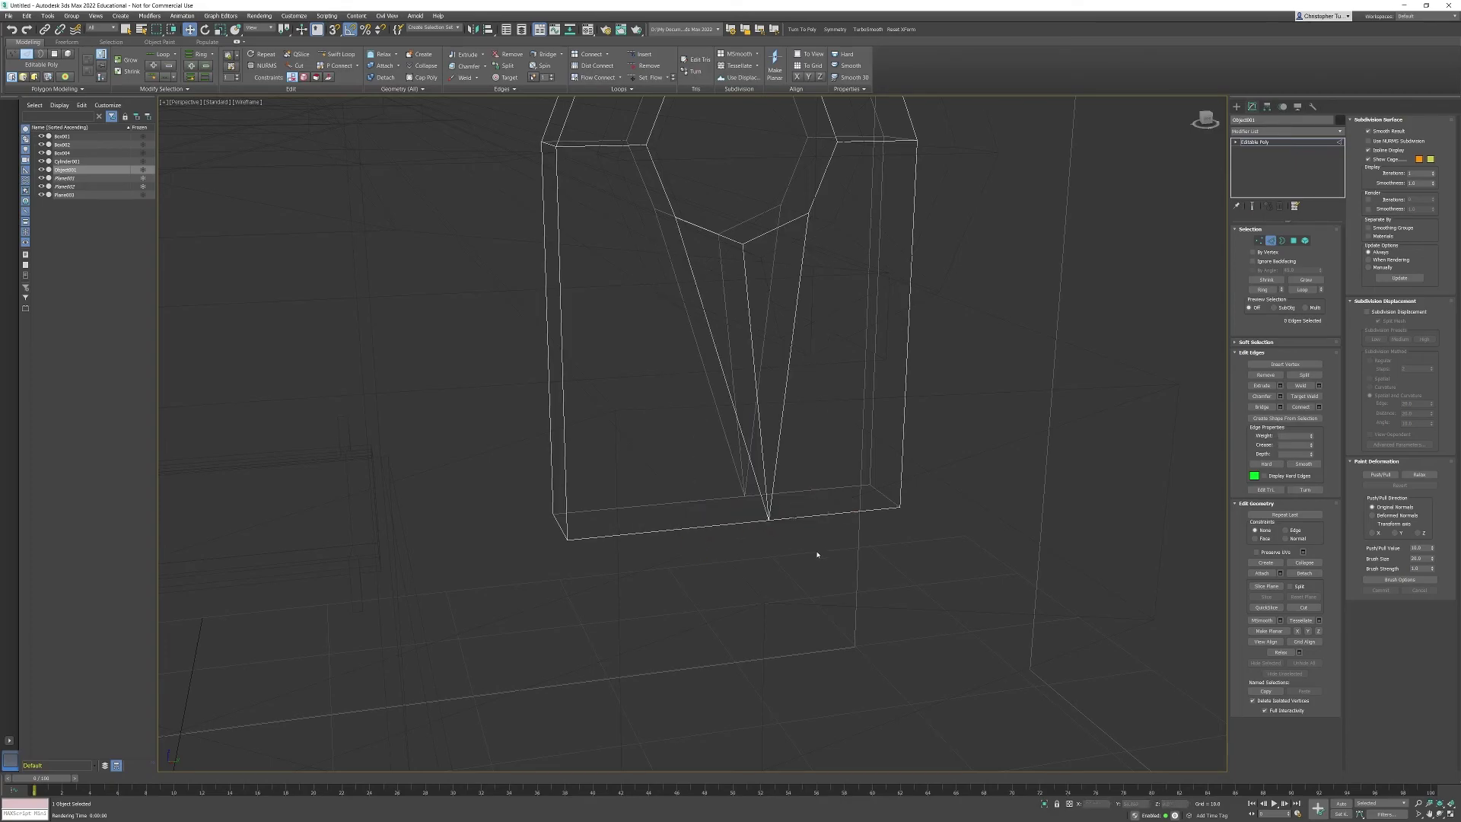
Target Weld the remaining middle base vertex on each bracket face to the nearest bottom corner
{"action": "left_click", "coordinate": [1260, 241]}
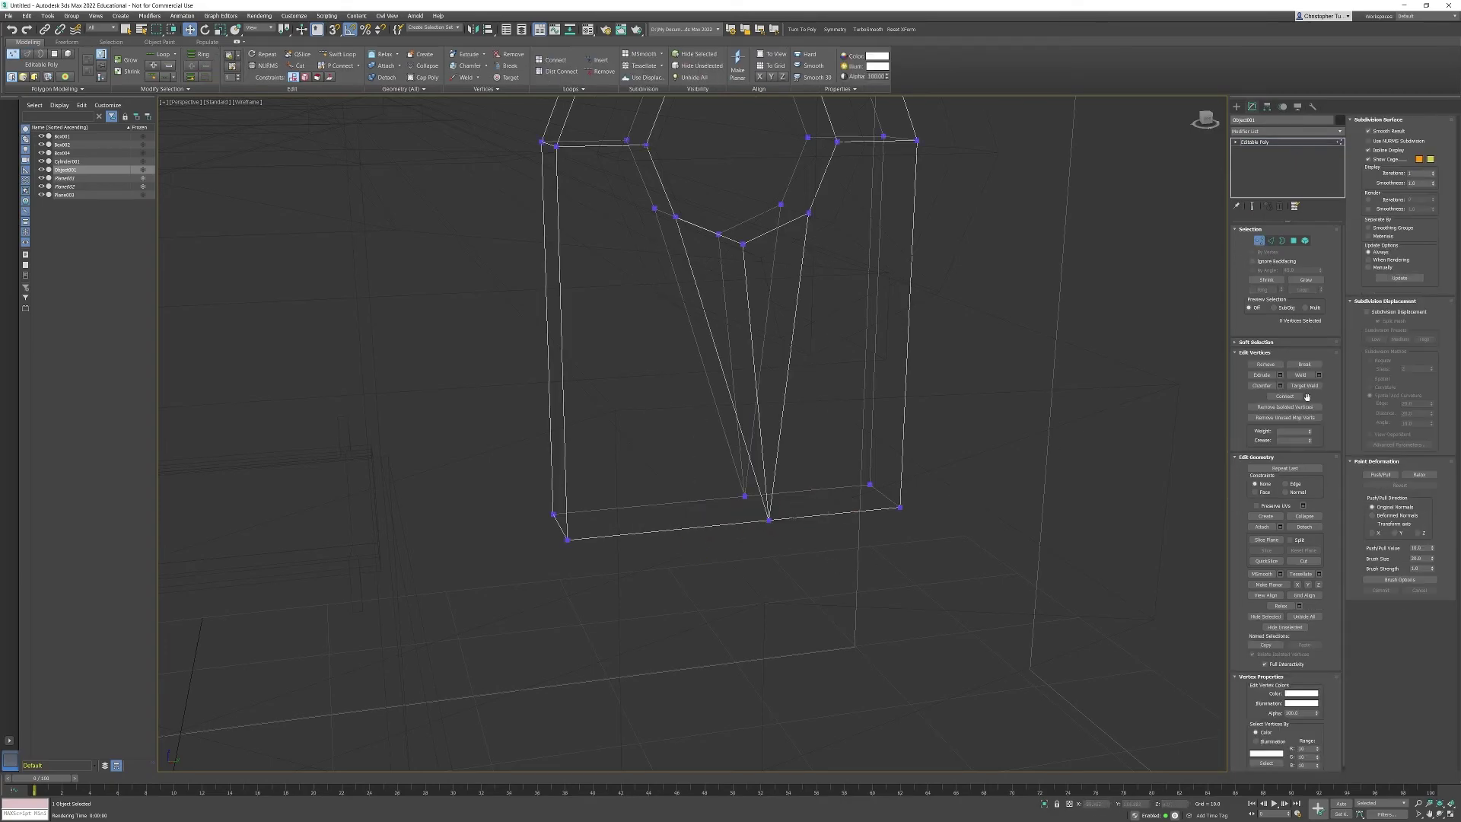
{"action": "left_click", "coordinate": [1308, 386]}
{"action": "left_click", "coordinate": [870, 484]}
{"action": "left_click", "coordinate": [900, 506]}
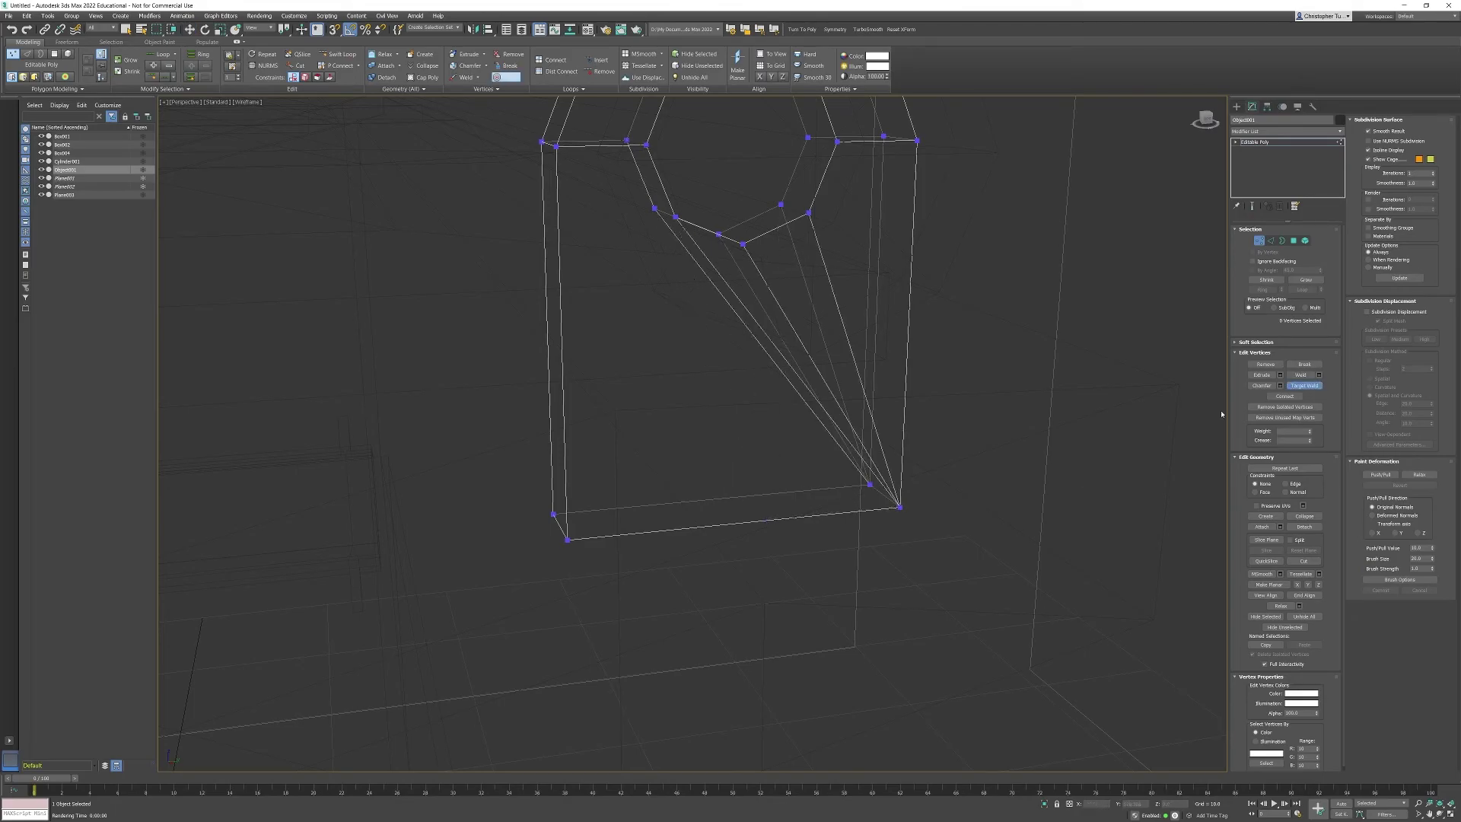
{"action": "left_click", "coordinate": [1304, 385]}
{"action": "left_click", "coordinate": [1261, 244]}
{"action": "key", "text": "F3"}
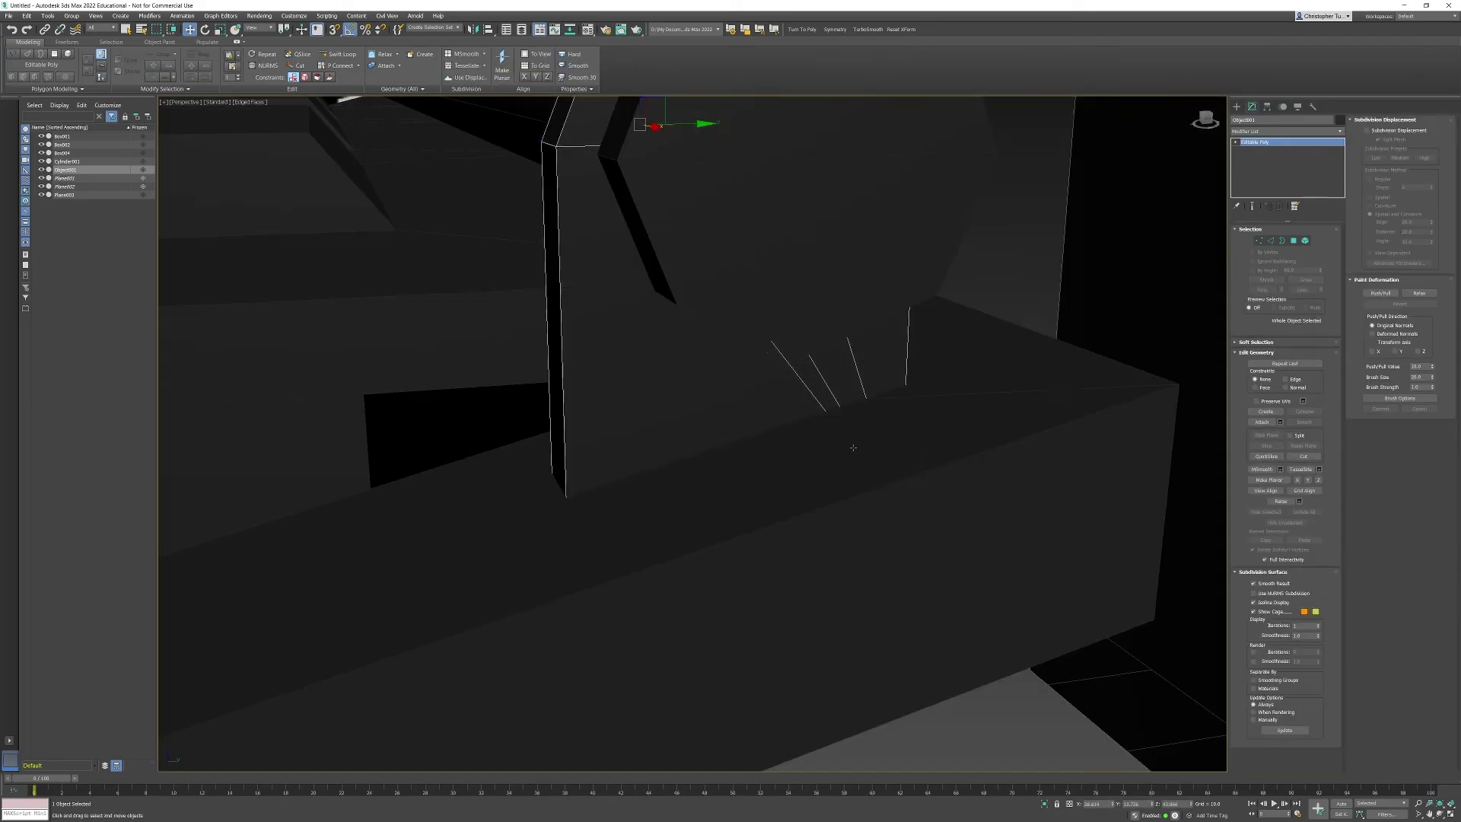
{"action": "mouse_move", "coordinate": [832, 440]}
{"action": "middle_mouse_down"}
{"action": "mouse_move", "coordinate": [822, 463]}
{"action": "mouse_move", "coordinate": [831, 427]}
{"action": "mouse_move", "coordinate": [739, 394]}
{"action": "middle_mouse_up"}
{"action": "scroll", "coordinate": [822, 461], "scroll_direction": "down", "scroll_amount": 3}
{"action": "key", "text": "F3"}
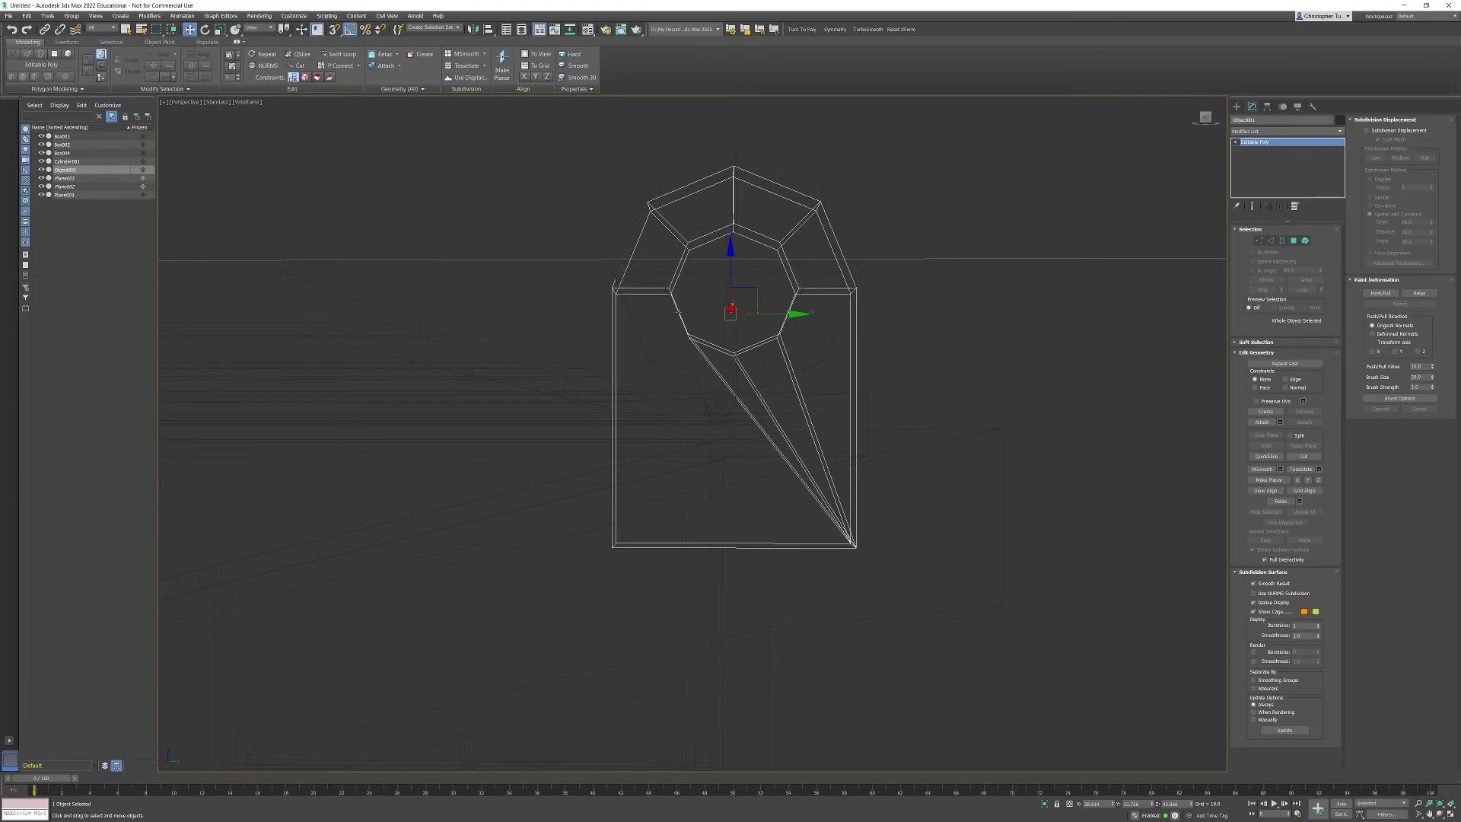
Connect the hole's lower side vertices to the free bottom corners and remove their diagonals to the opposite corner
{"action": "left_click", "coordinate": [1259, 241]}
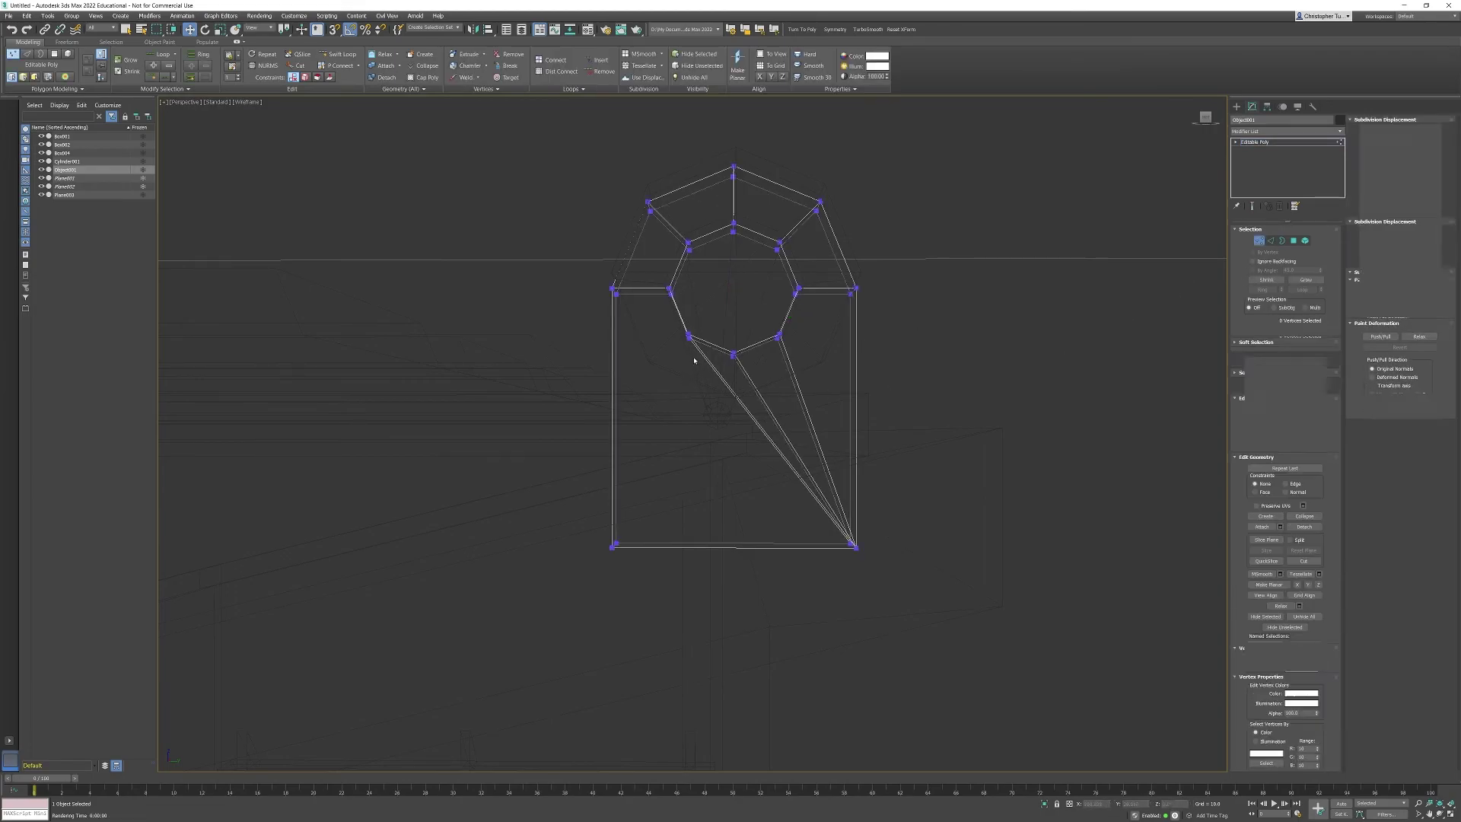
{"action": "left_click_drag", "start_coordinate": [697, 324], "coordinate": [567, 586]}
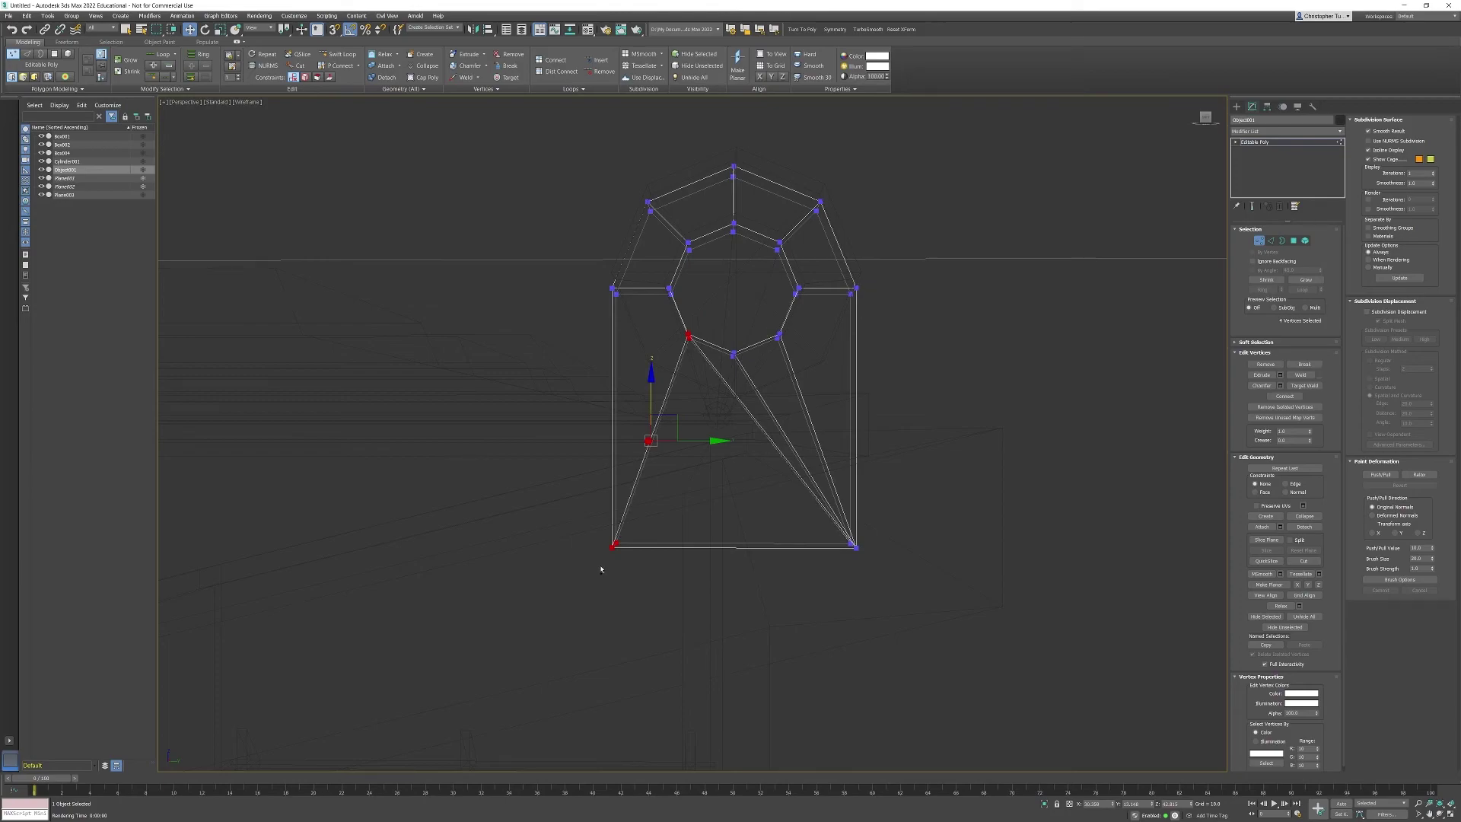
{"action": "middle_click_drag", "start_coordinate": [733, 417], "coordinate": [724, 417], "text": "alt"}
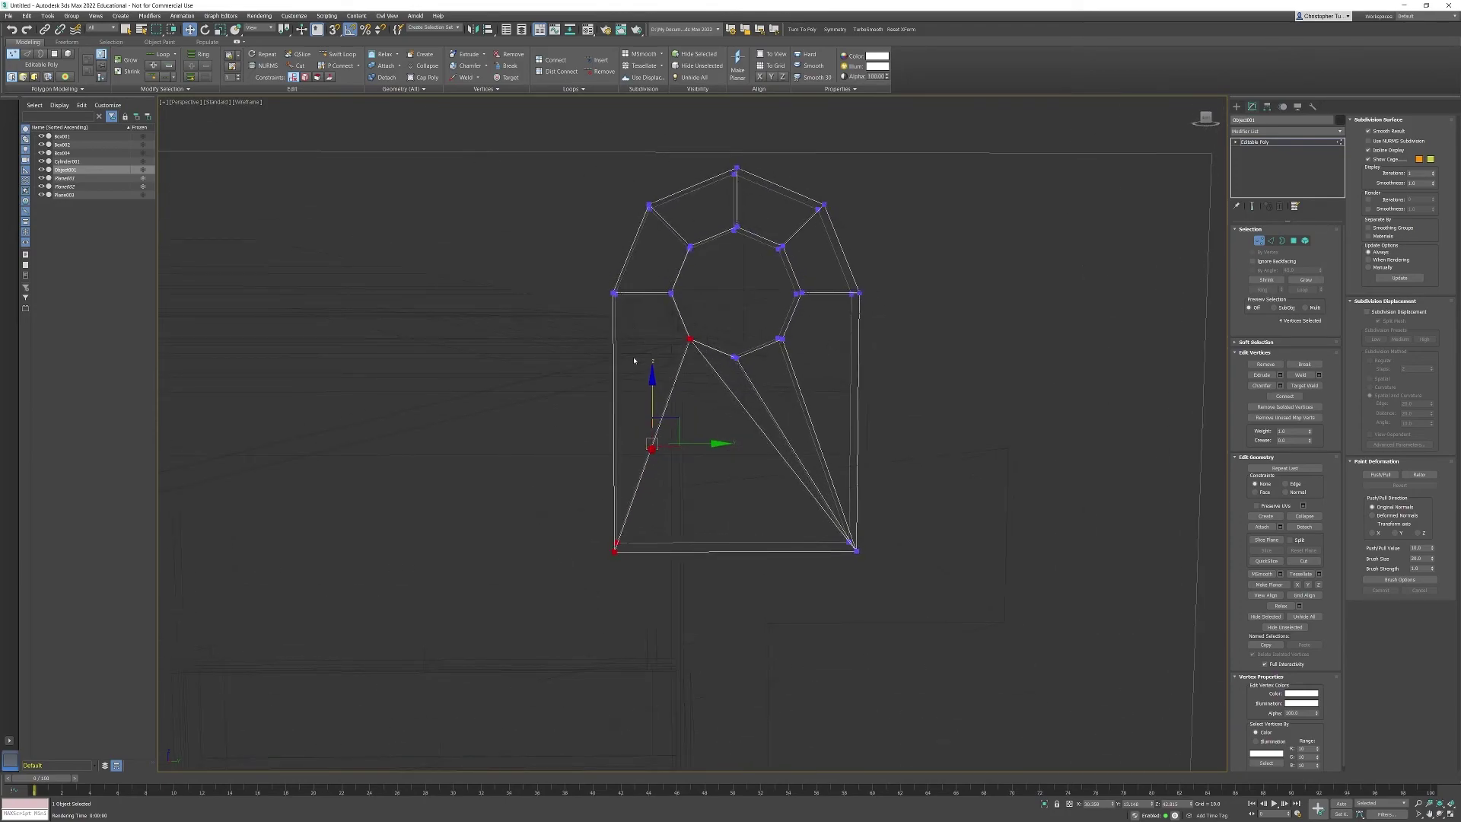
{"action": "left_click", "coordinate": [1271, 241]}
{"action": "left_click", "coordinate": [730, 376]}
{"action": "left_click", "coordinate": [846, 449]}
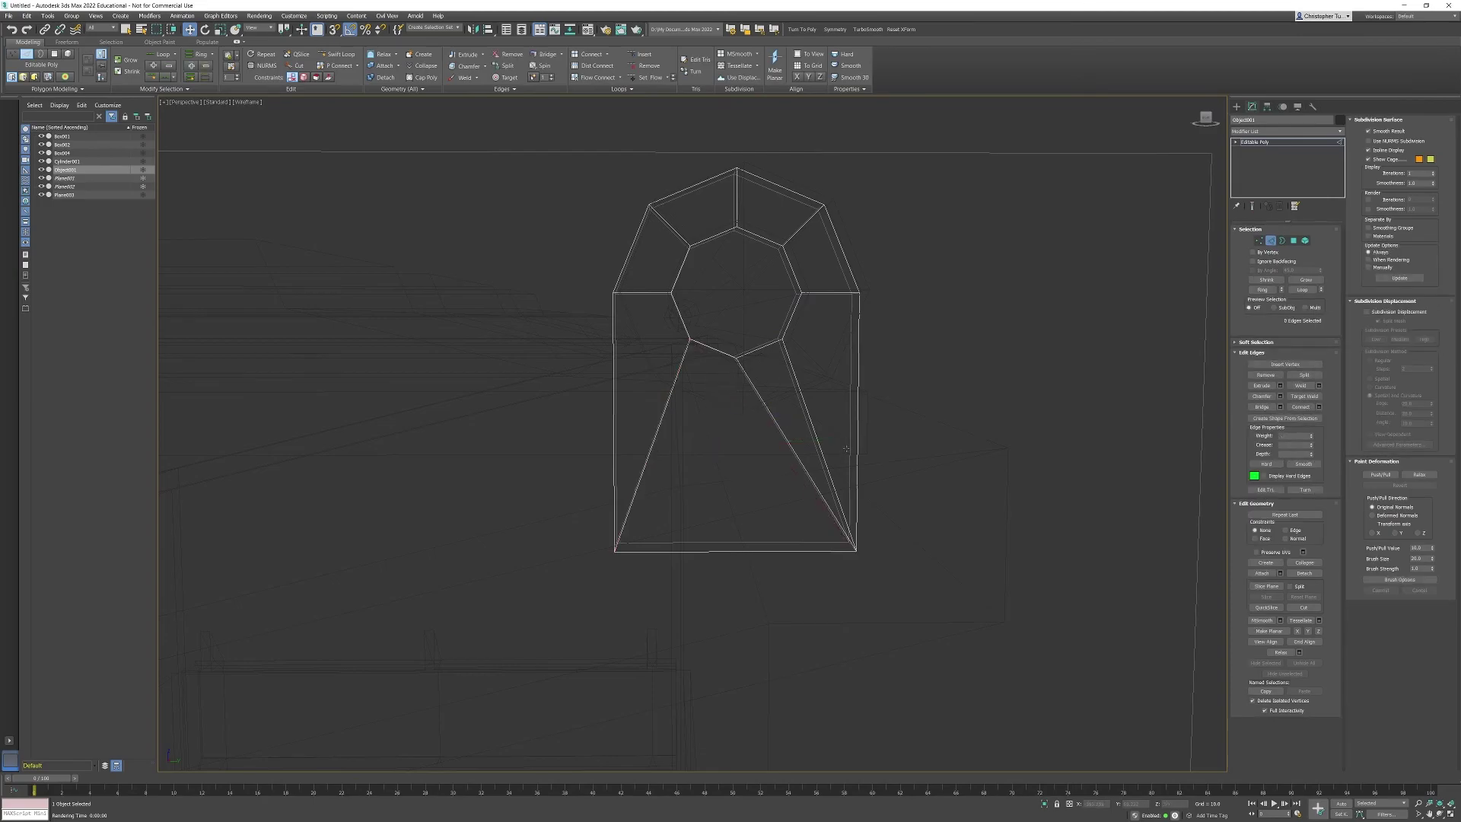
Connect the hole's lowest vertices to the bottom corners opposite the existing diagonals on both bracket faces
{"action": "middle_click_drag", "start_coordinate": [844, 437], "coordinate": [841, 412], "text": "alt"}
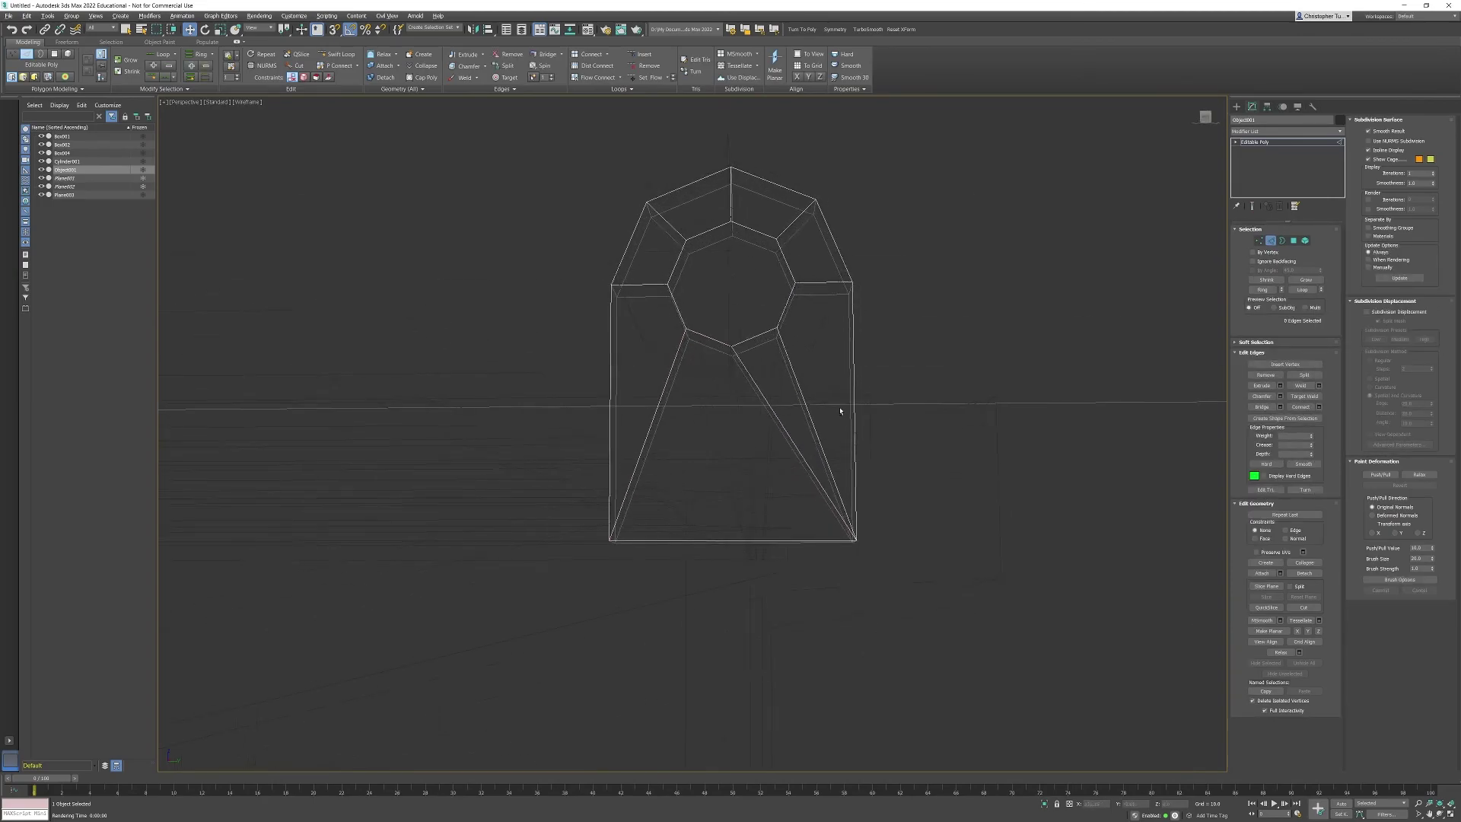
{"action": "left_click", "coordinate": [1260, 241]}
{"action": "left_click_drag", "start_coordinate": [713, 335], "coordinate": [751, 375]}
{"action": "left_click_drag", "start_coordinate": [643, 514], "coordinate": [564, 574], "text": "ctrl"}
{"action": "key", "text": "ctrl+shift+e"}
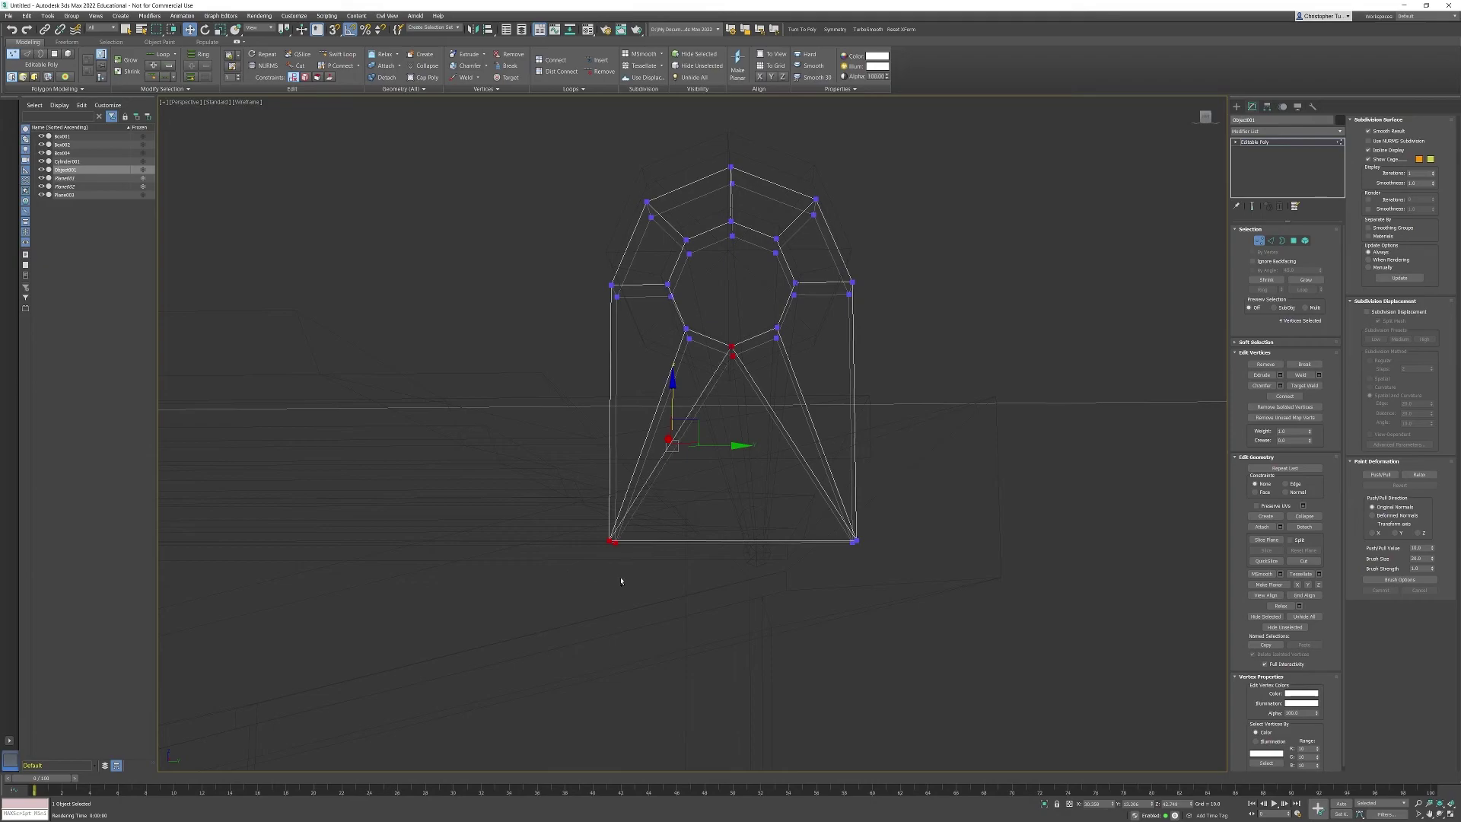
Select both open borders around the bracket's hole and bridge them with an inner wall
{"action": "middle_click_drag", "start_coordinate": [1057, 328], "coordinate": [1057, 259], "text": "alt"}
{"action": "left_click", "coordinate": [1259, 241]}
{"action": "key", "text": "F3"}
{"action": "key", "text": "F3"}
{"action": "scroll", "coordinate": [844, 380], "scroll_direction": "up", "scroll_amount": 4}
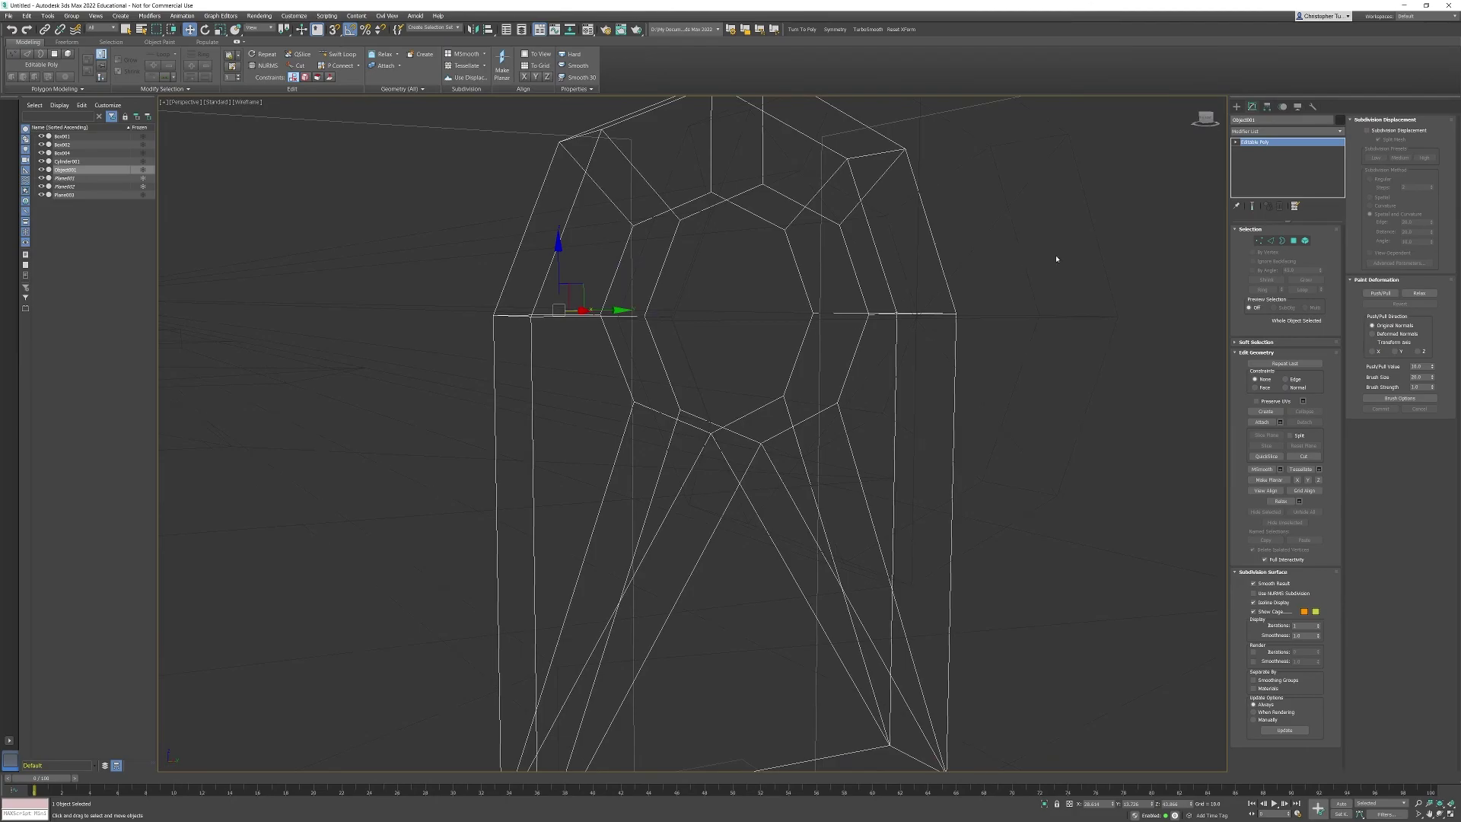
{"action": "left_click", "coordinate": [1280, 242]}
{"action": "left_click_drag", "start_coordinate": [783, 339], "coordinate": [875, 356]}
{"action": "middle_click_drag", "start_coordinate": [875, 355], "coordinate": [914, 404], "text": "alt"}
{"action": "left_click", "coordinate": [1269, 385]}
{"action": "left_click", "coordinate": [1294, 241]}
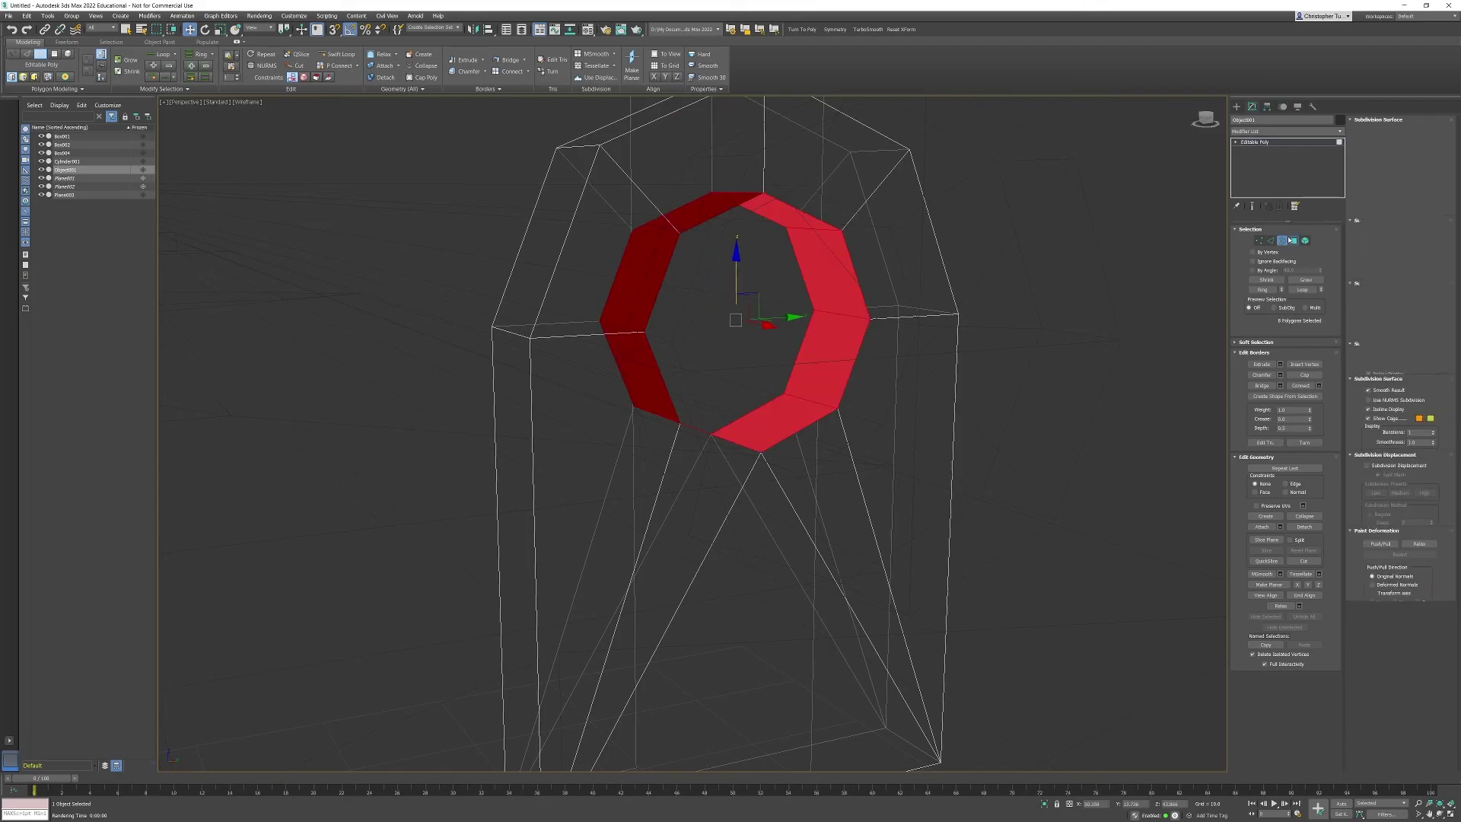
{"action": "left_click", "coordinate": [1294, 240]}
Set the bracket's pivot to X 0, affecting only the pivot, so it sits at the dumpster's centre
{"action": "key", "text": "F3"}
{"action": "scroll", "coordinate": [912, 344], "scroll_direction": "down", "scroll_amount": 10}
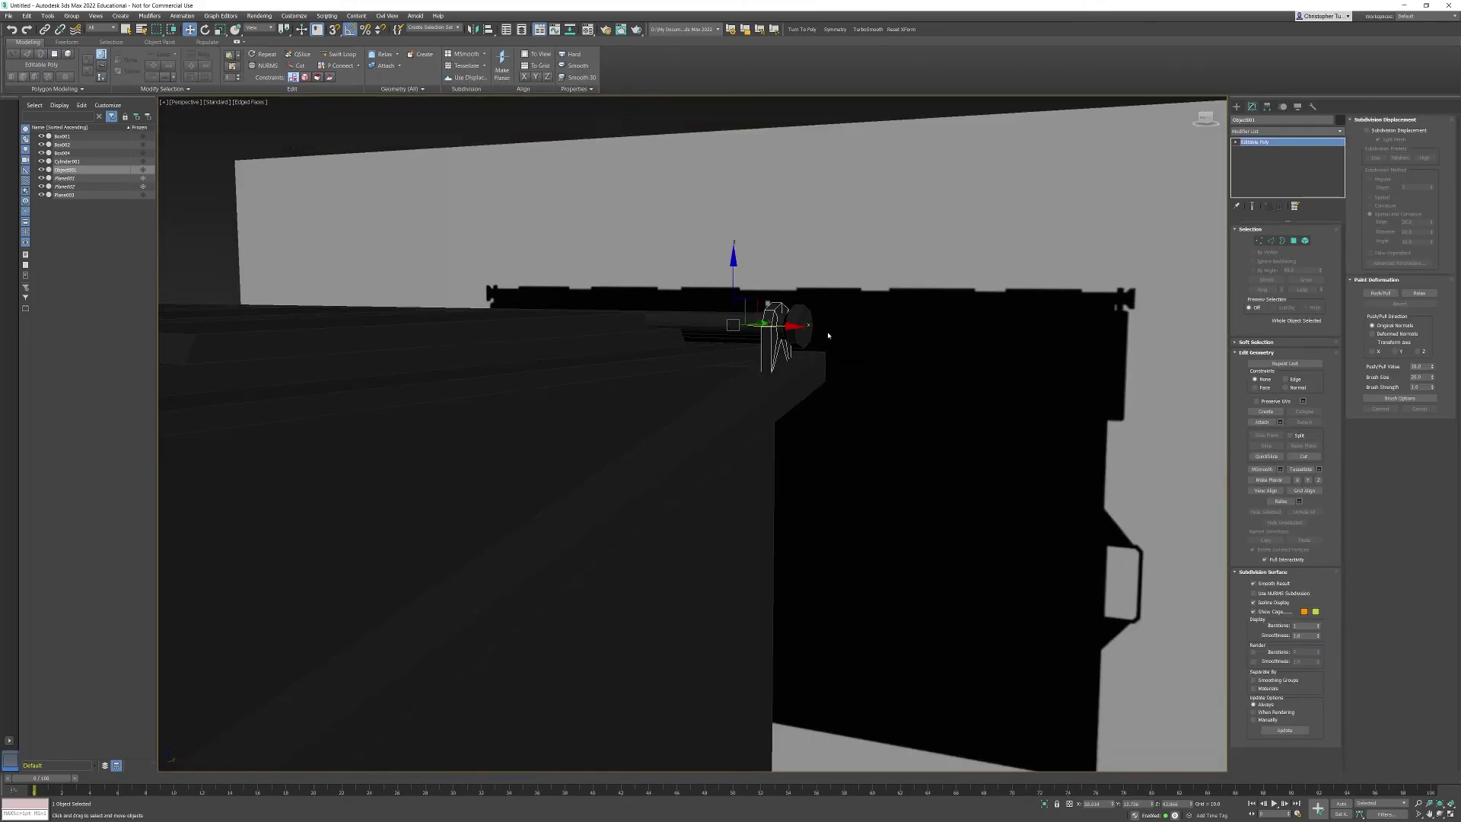
{"action": "scroll", "coordinate": [828, 335], "scroll_direction": "down", "scroll_amount": 5}
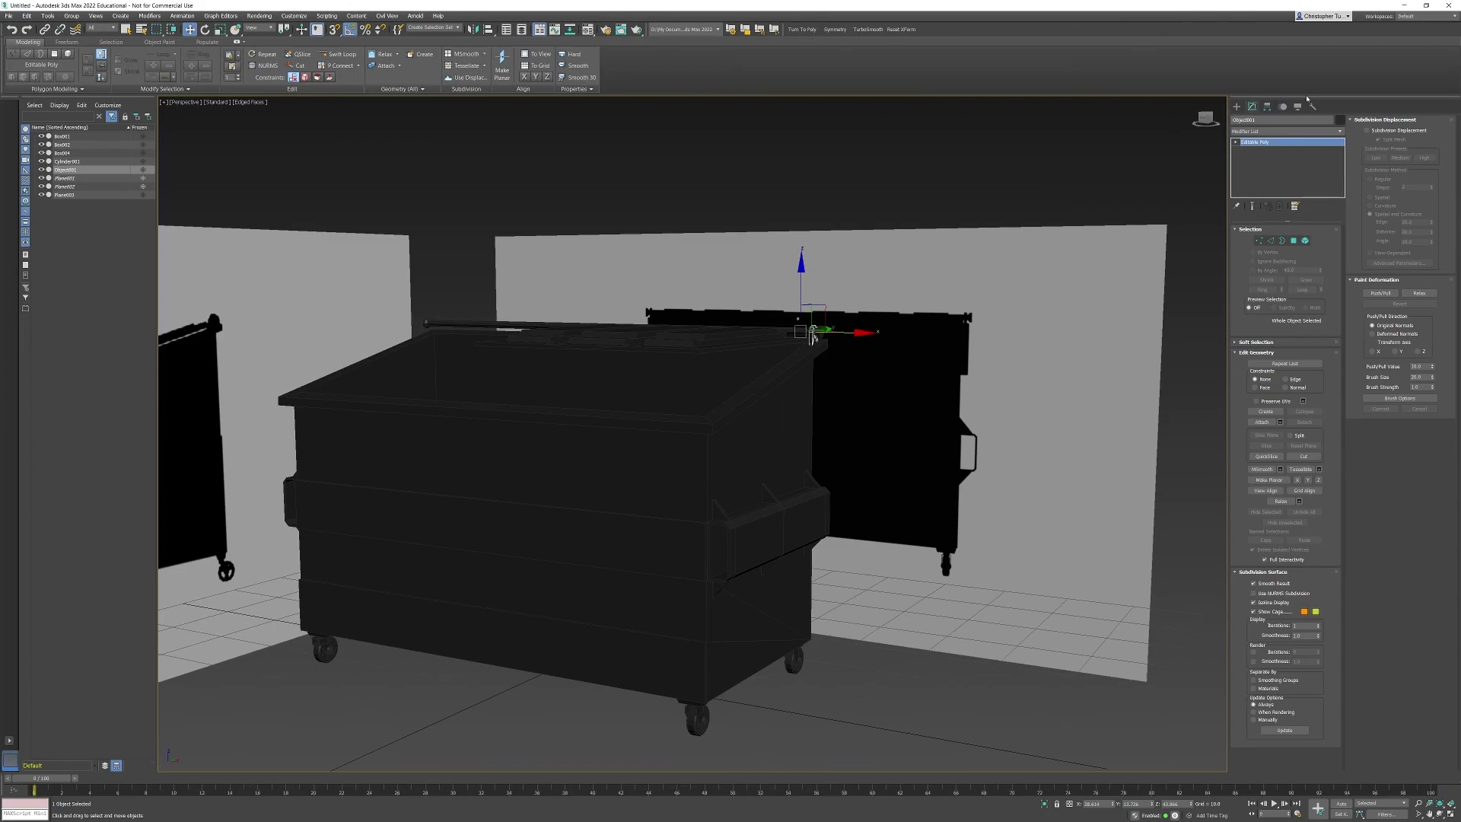
{"action": "left_click", "coordinate": [1267, 106]}
{"action": "left_click", "coordinate": [1278, 168]}
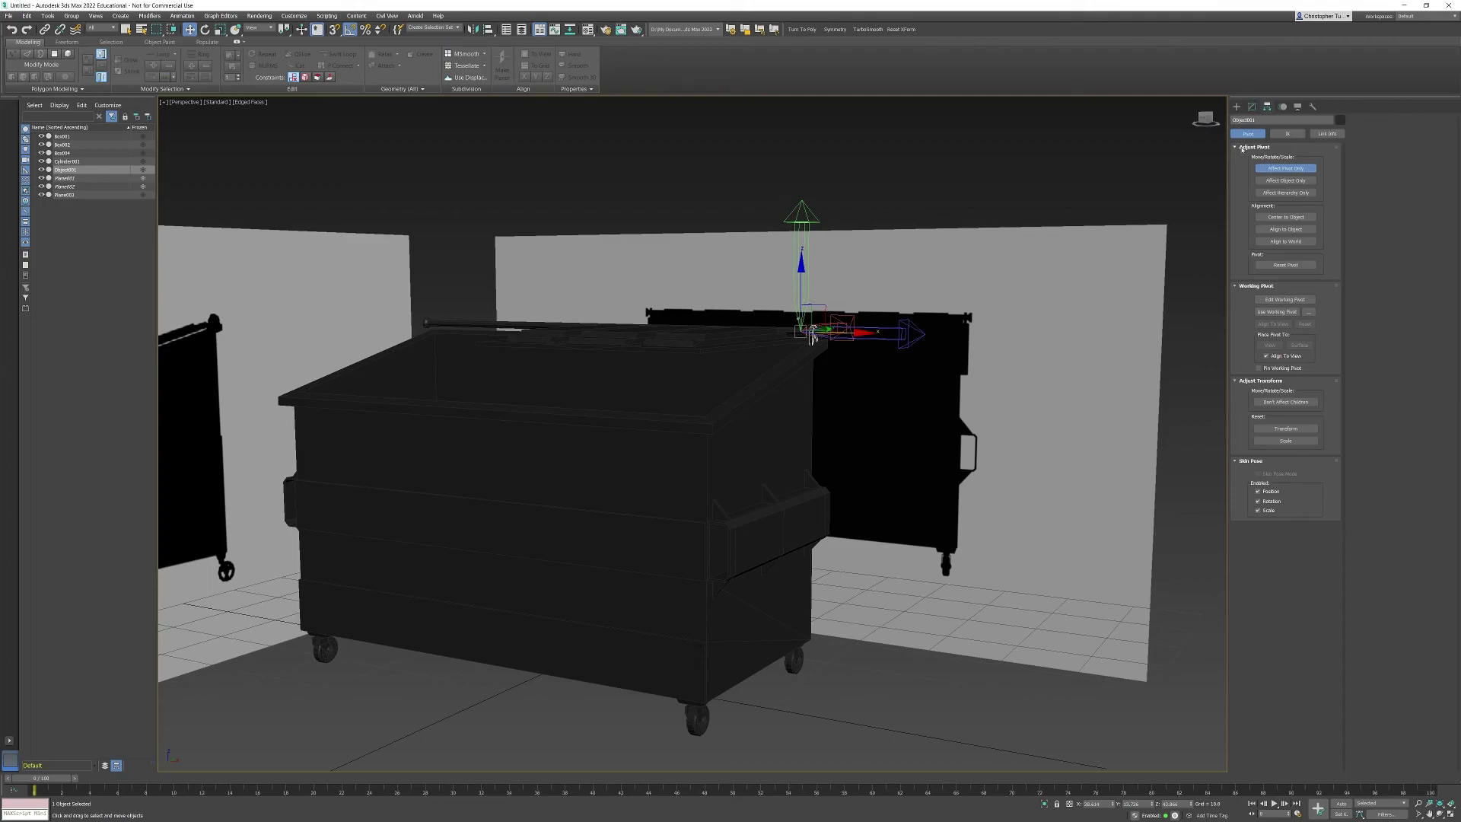
{"action": "right_click", "coordinate": [1114, 804]}
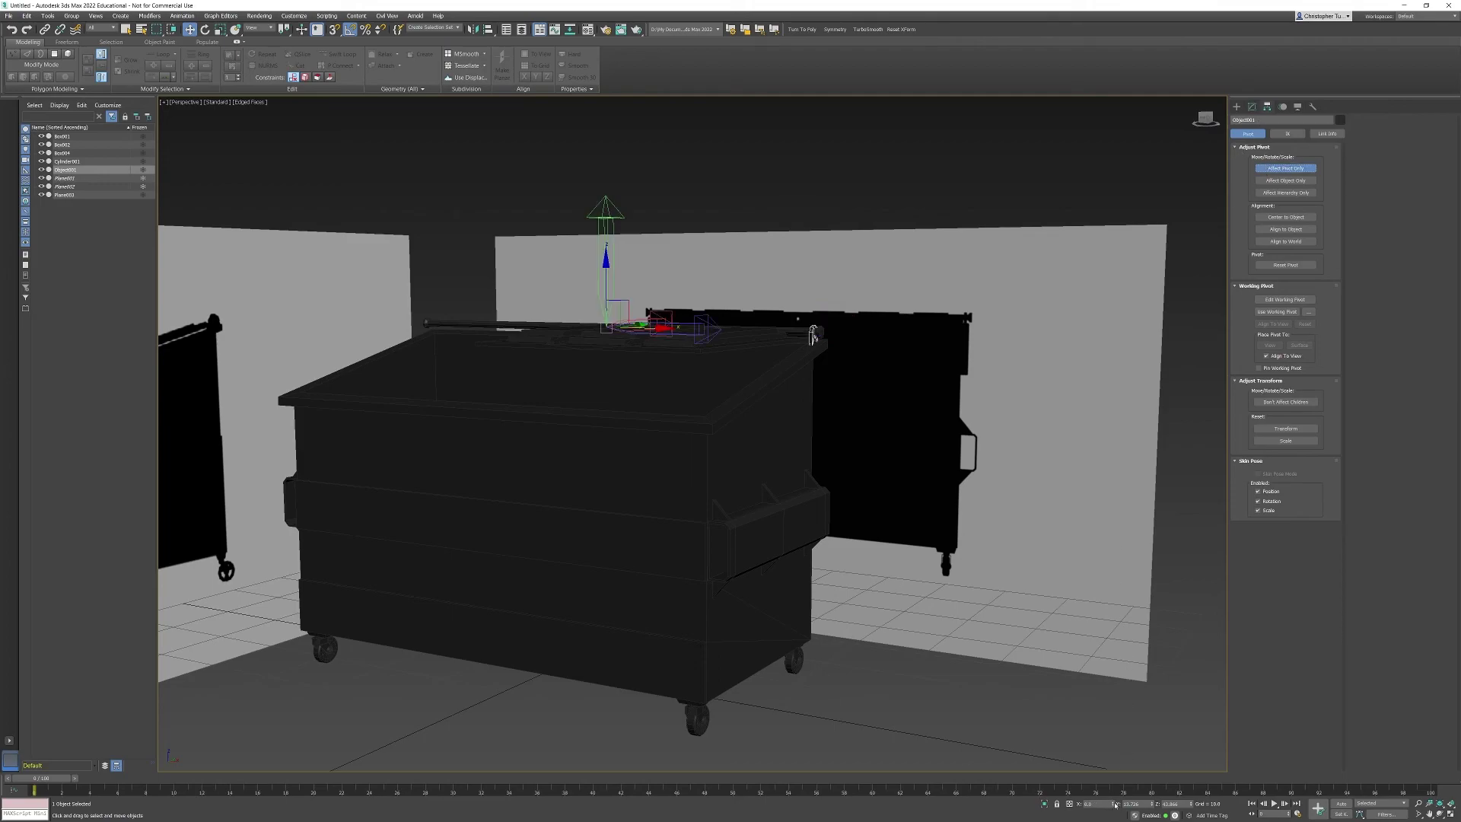
Set the lid panel's pivot to X 0, affecting only the pivot
{"action": "middle_click_drag", "start_coordinate": [813, 335], "coordinate": [784, 362], "text": "alt"}
{"action": "left_click", "coordinate": [753, 393]}
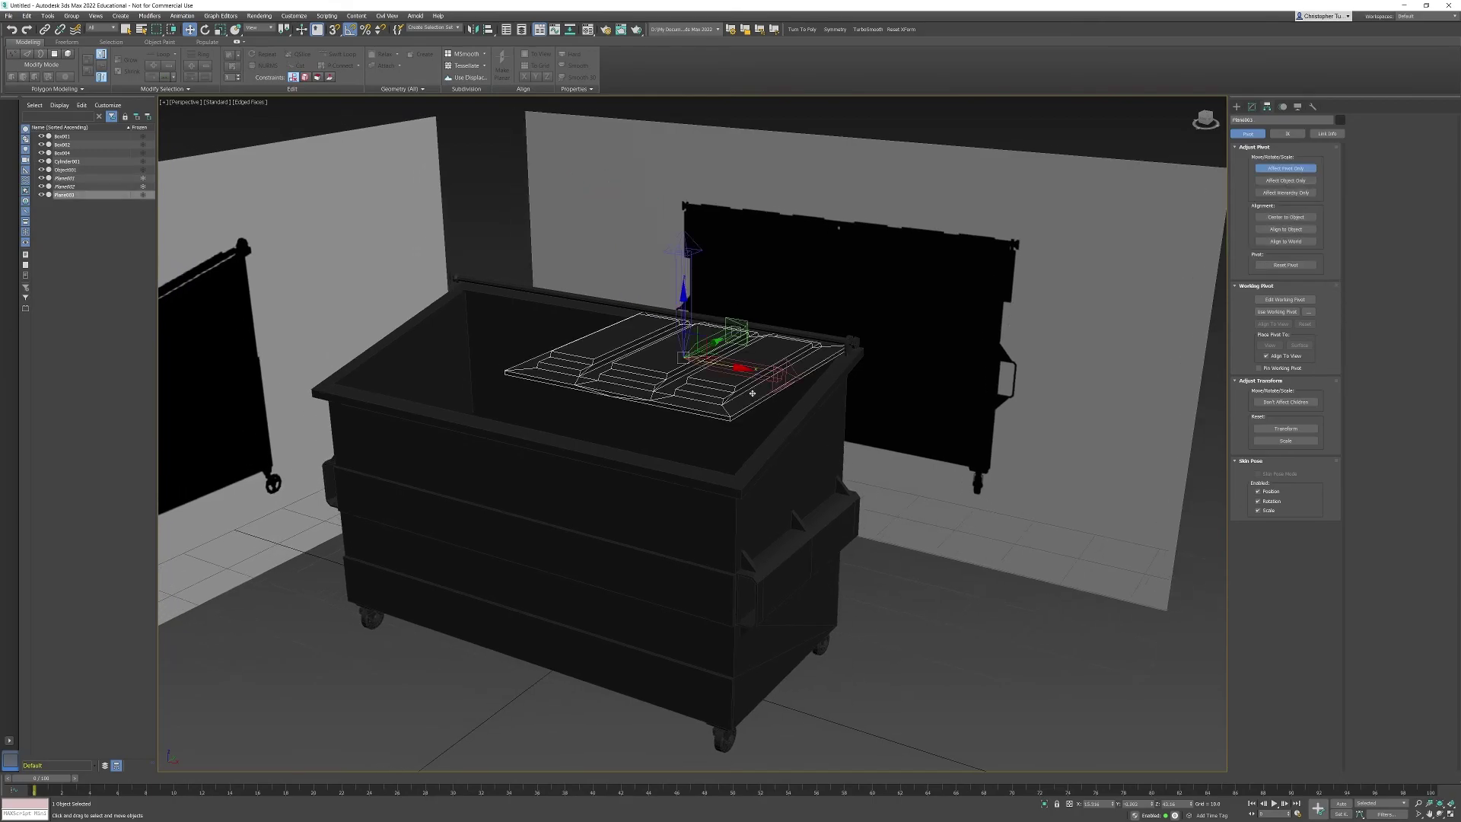
{"action": "right_click", "coordinate": [1114, 805]}
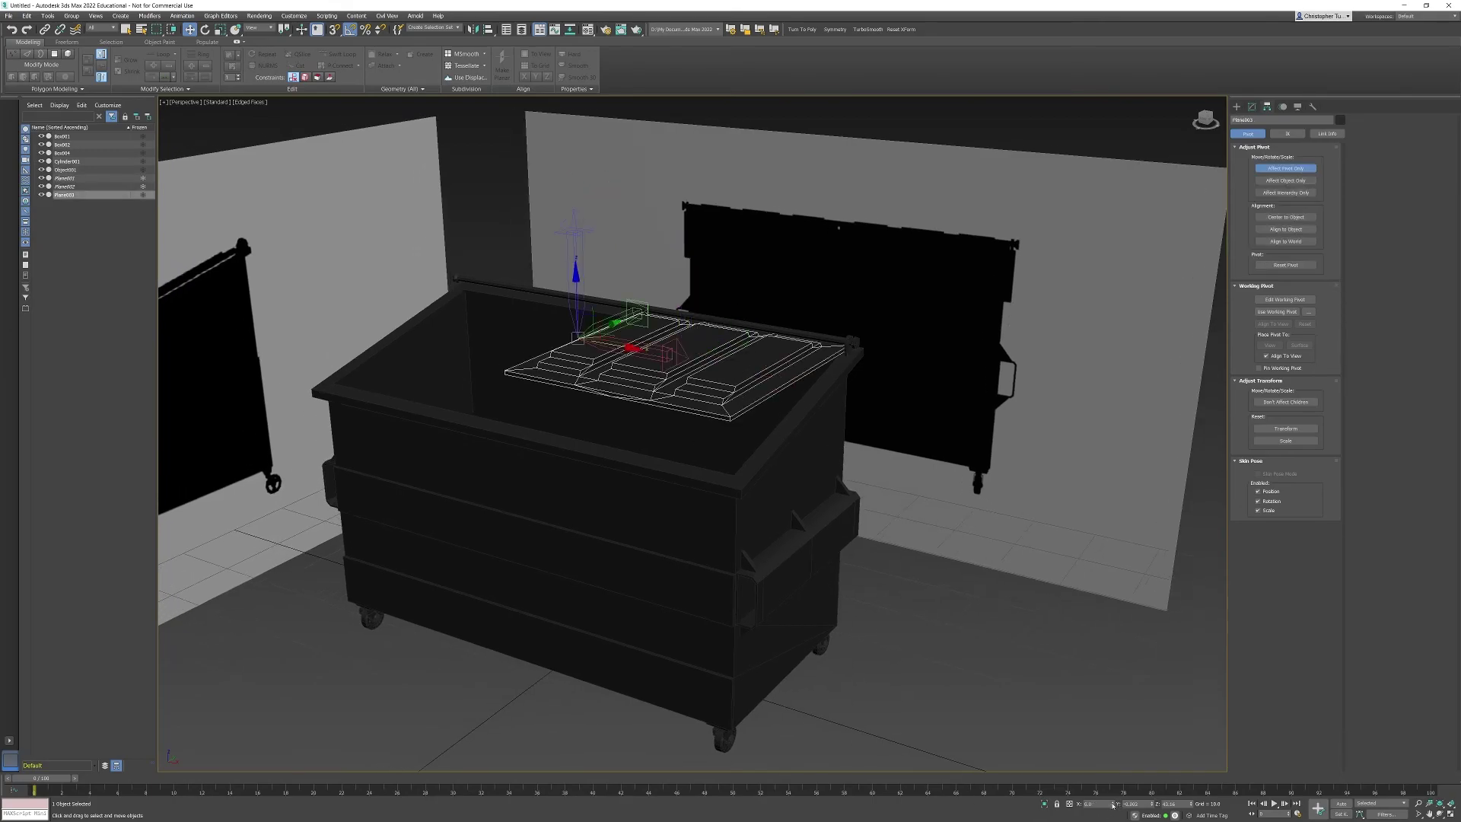
Mirror the lid panel to the other half of the dumpster with a Symmetry modifier on the X axis
{"action": "left_click", "coordinate": [1251, 106]}
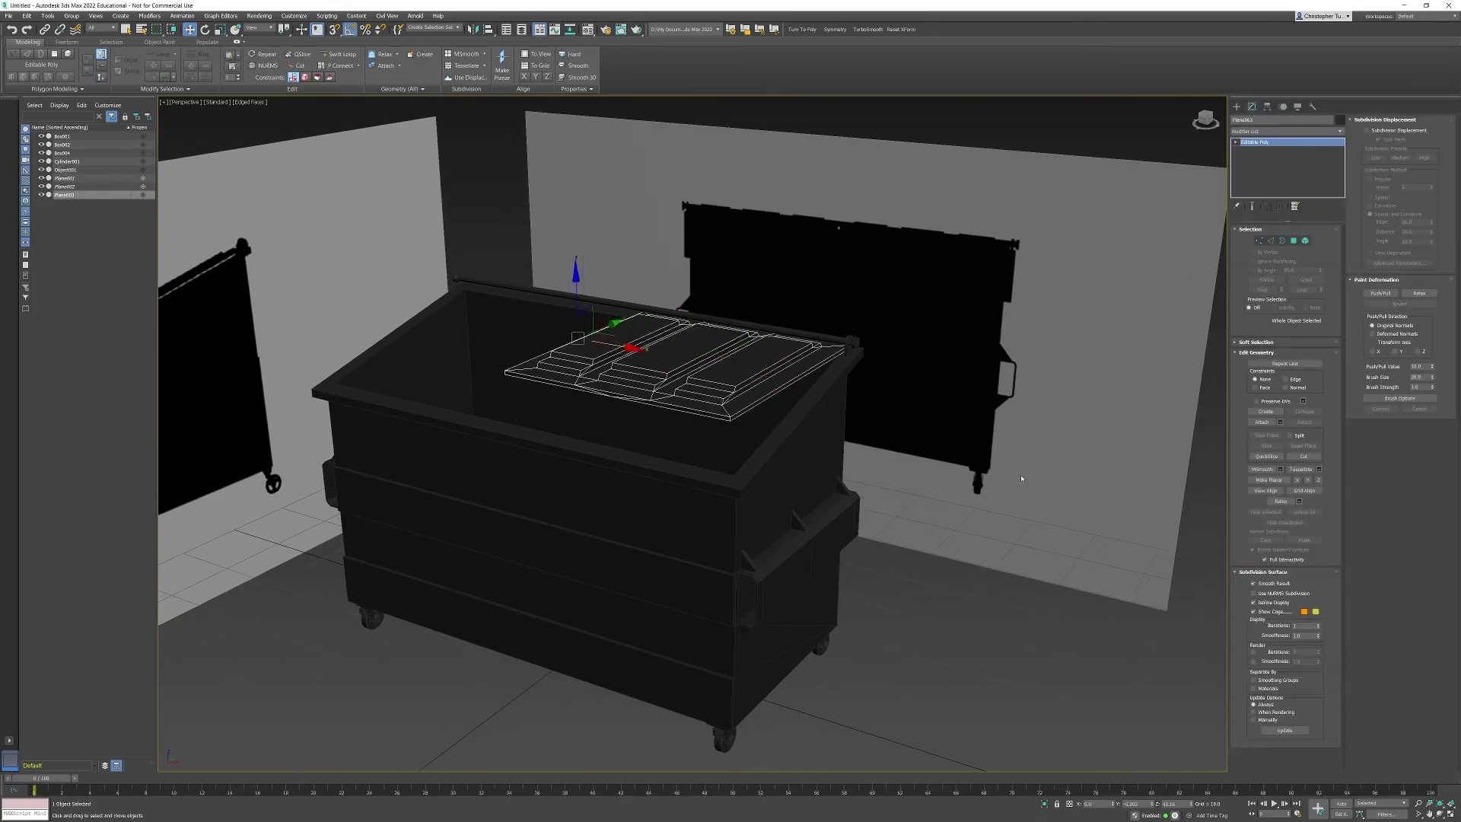
{"action": "mouse_move", "coordinate": [974, 429]}
{"action": "middle_mouse_down", "text": "alt"}
{"action": "mouse_move", "coordinate": [988, 420]}
{"action": "mouse_move", "coordinate": [963, 423]}
{"action": "middle_mouse_up", "text": "alt"}
{"action": "left_click", "coordinate": [1340, 132]}
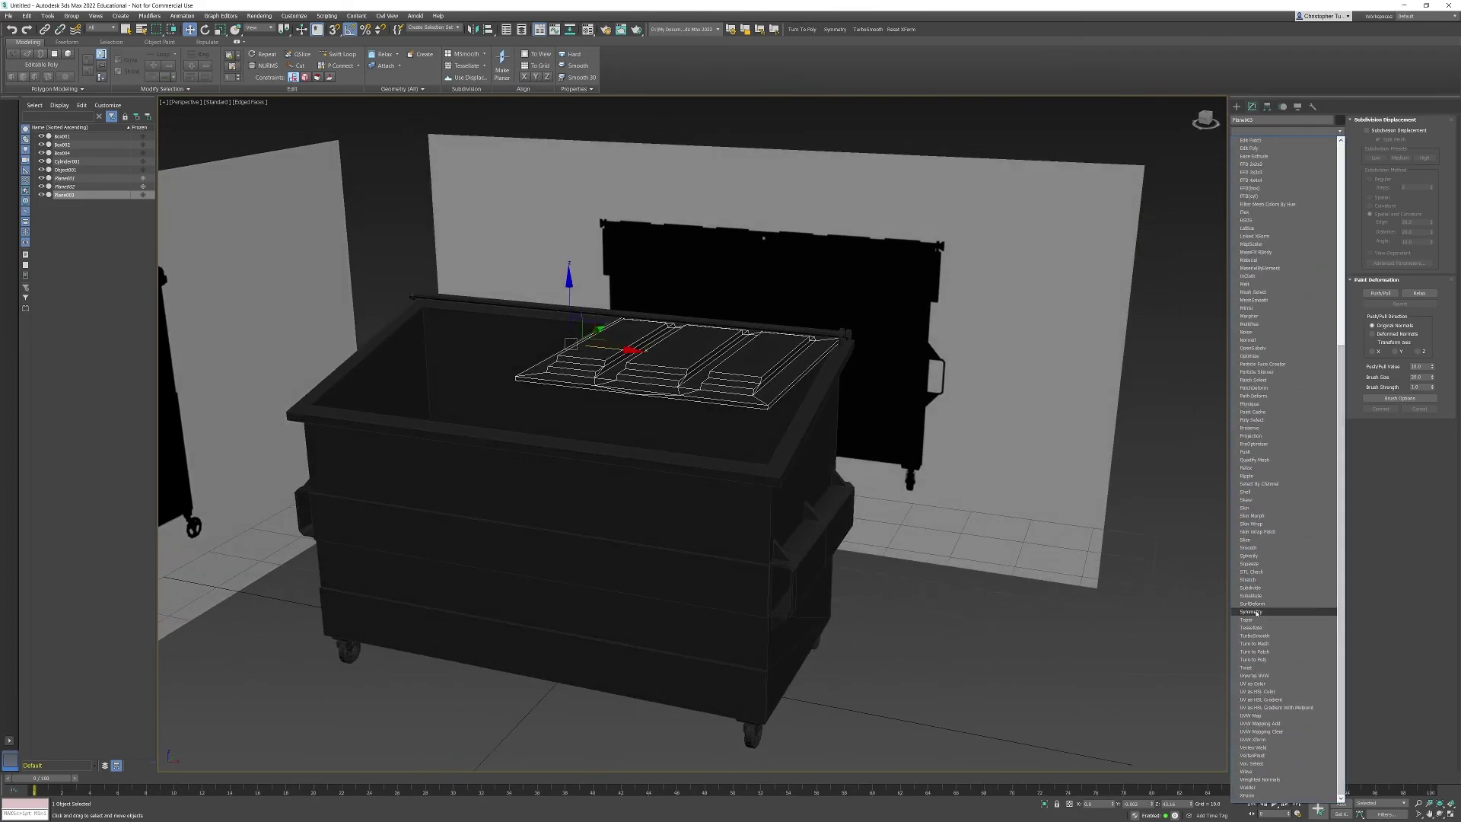
{"action": "left_click", "coordinate": [1264, 611]}
{"action": "left_click", "coordinate": [1260, 259]}
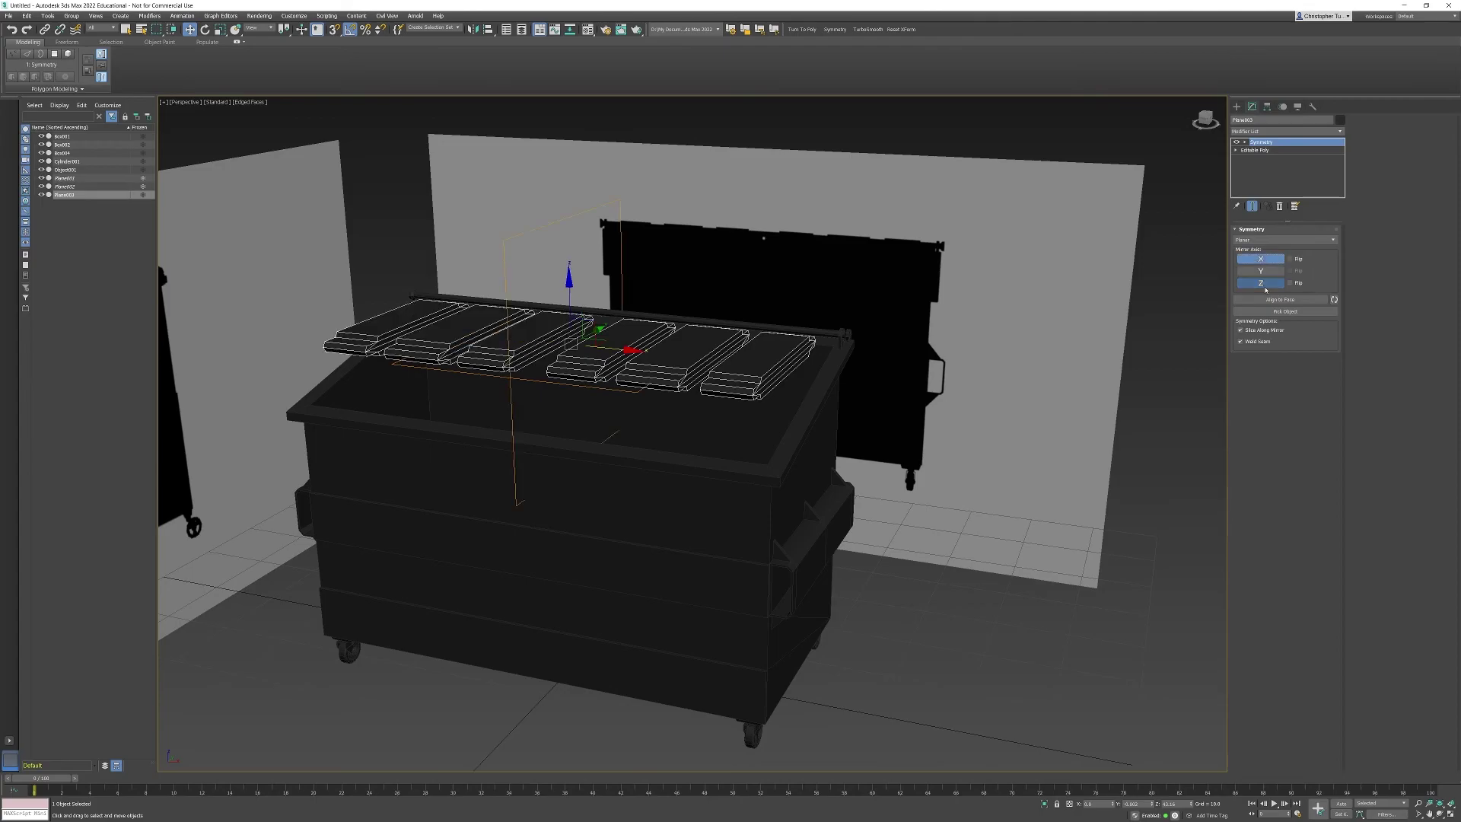
Mirror the hinge rod bracket to the opposite end of the rod with a Symmetry modifier on the Z axis
{"action": "middle_click_drag", "start_coordinate": [913, 426], "coordinate": [832, 417], "text": "alt"}
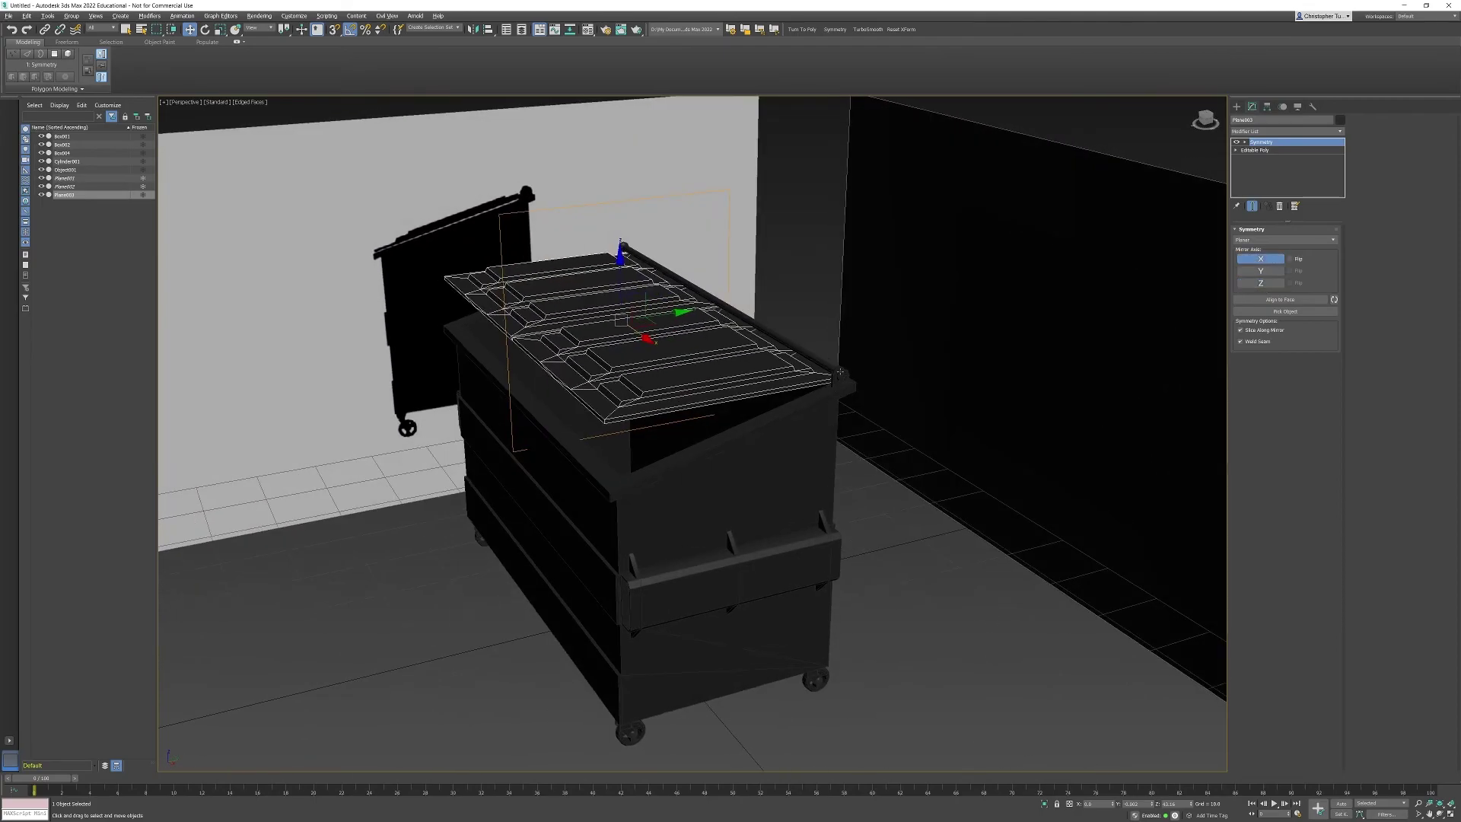
{"action": "left_click", "coordinate": [834, 374]}
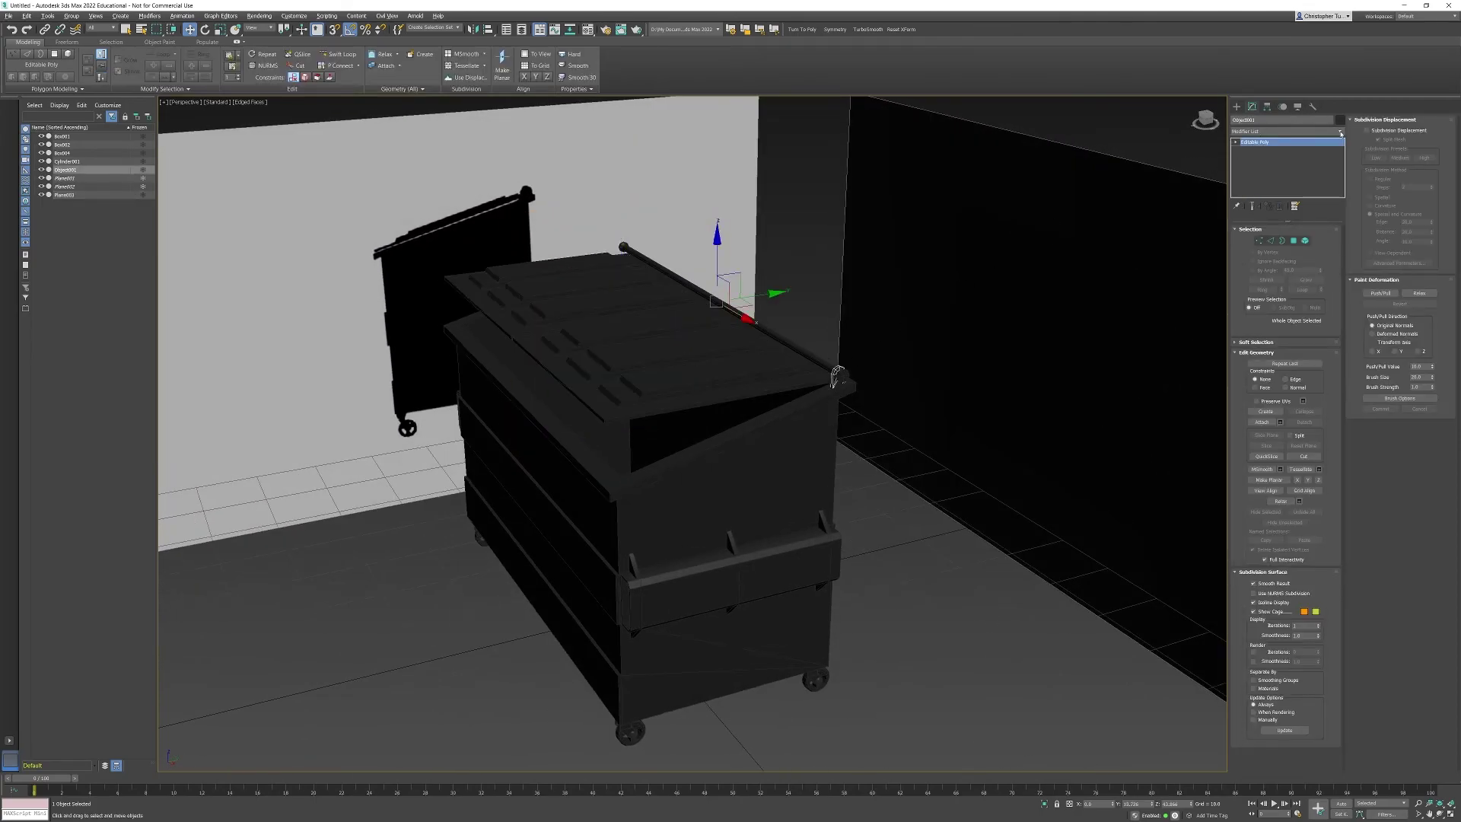
{"action": "left_click_drag", "start_coordinate": [1341, 145], "coordinate": [1341, 350]}
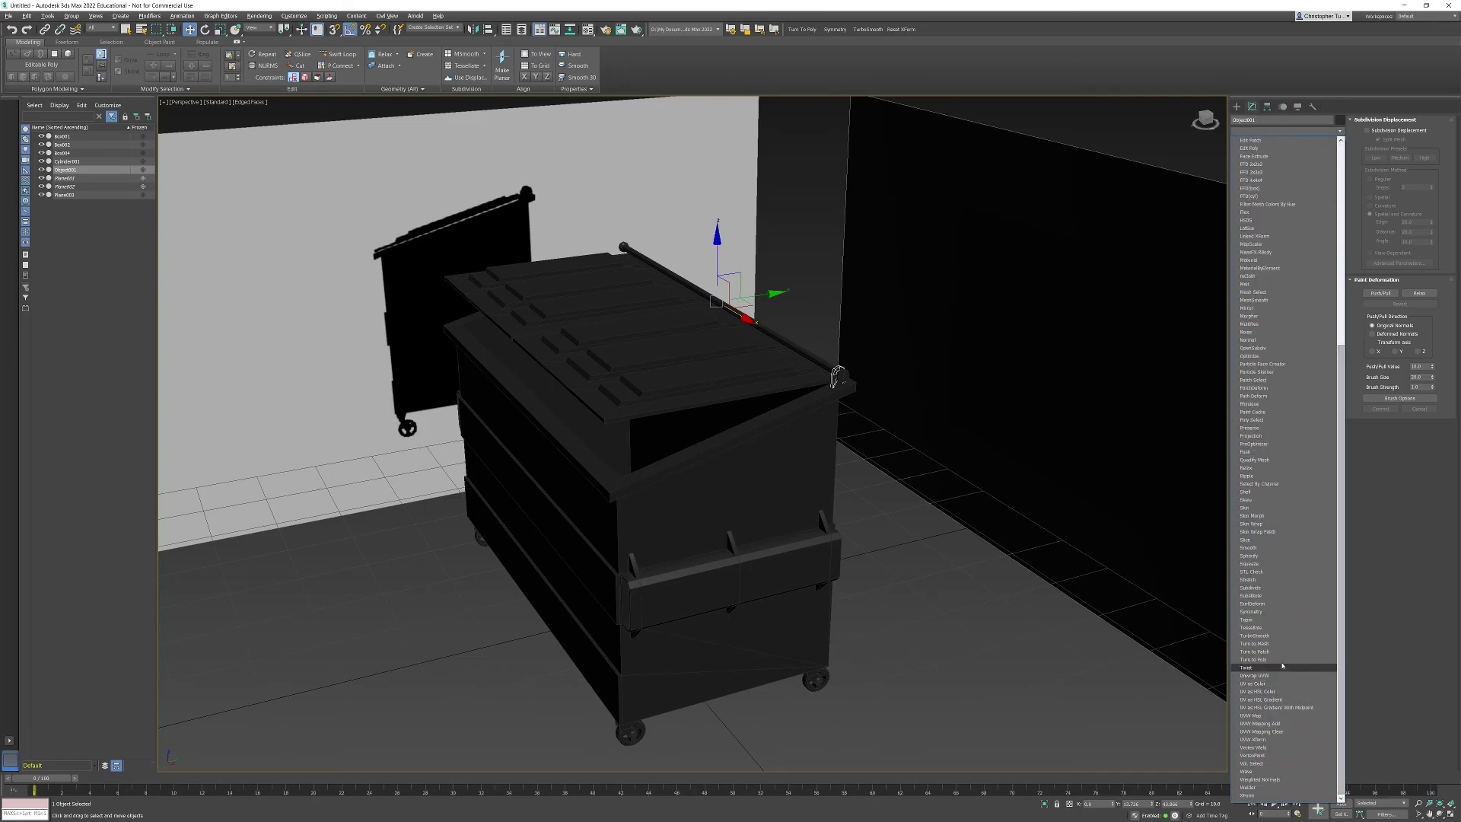
{"action": "left_click", "coordinate": [1280, 615]}
Examine the brackets at both ends of the hinge rod and how they sit against the lid and rim
{"action": "middle_click_drag", "start_coordinate": [1020, 473], "coordinate": [697, 411], "text": "alt"}
{"action": "middle_click_drag", "start_coordinate": [696, 411], "coordinate": [1065, 457]}
{"action": "scroll", "coordinate": [875, 494], "scroll_direction": "up", "scroll_amount": 5}
{"action": "scroll", "coordinate": [1065, 441], "scroll_direction": "down", "scroll_amount": 2}
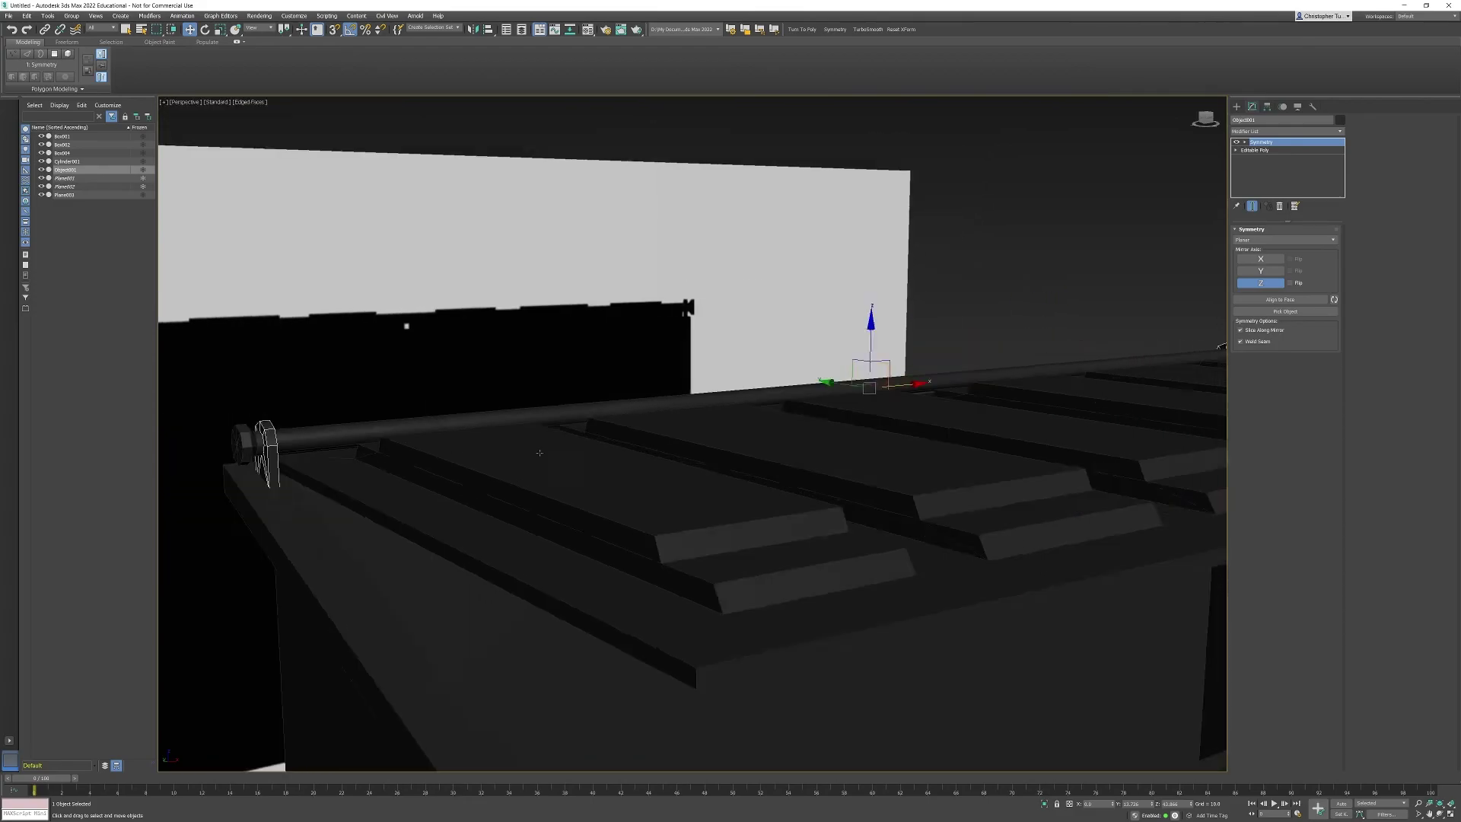
{"action": "middle_click_drag", "start_coordinate": [1081, 380], "coordinate": [889, 447], "text": "alt"}
{"action": "scroll", "coordinate": [912, 421], "scroll_direction": "down", "scroll_amount": 5}
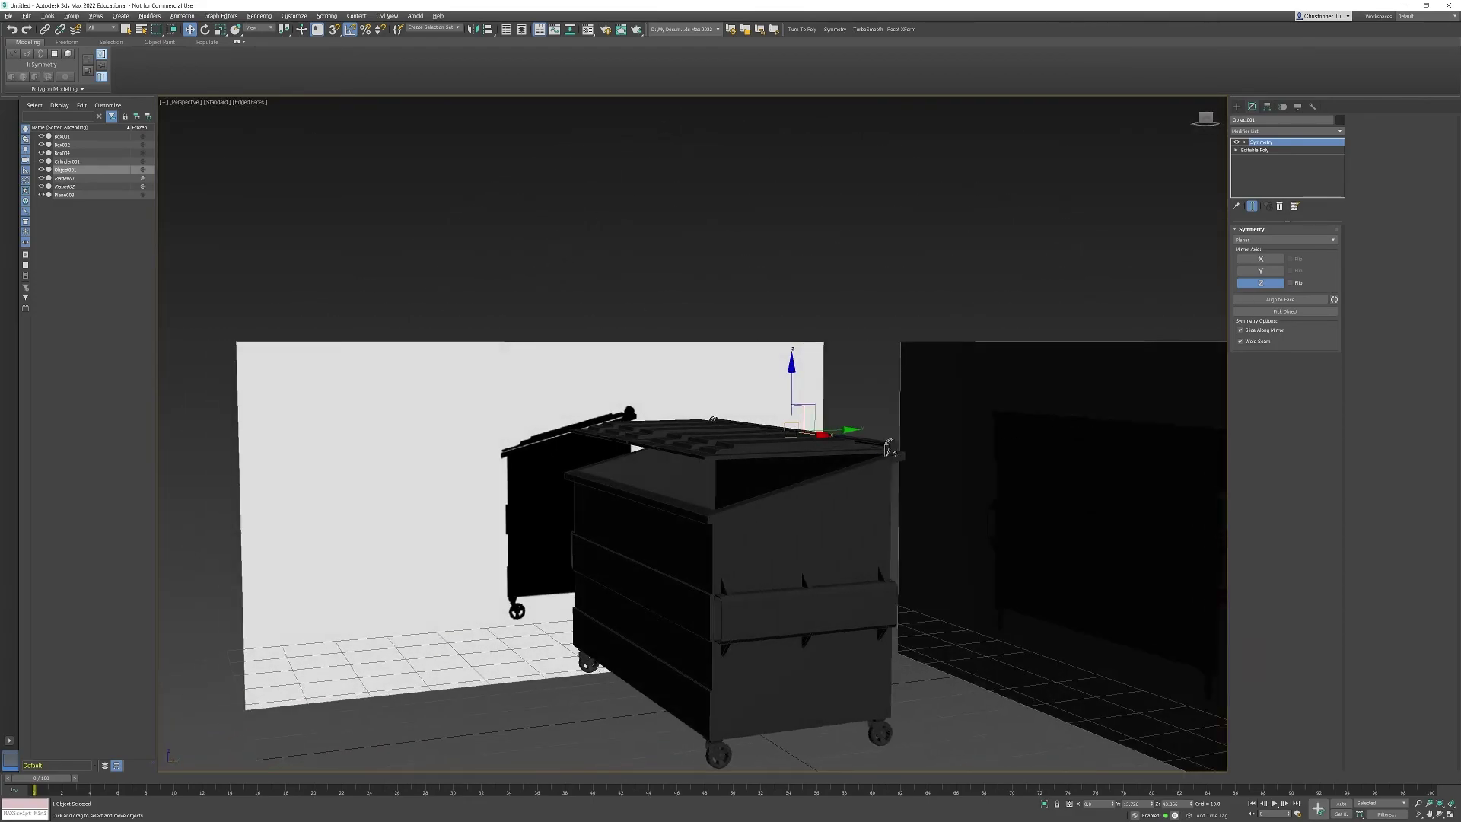
{"action": "scroll", "coordinate": [754, 382], "scroll_direction": "up", "scroll_amount": 8}
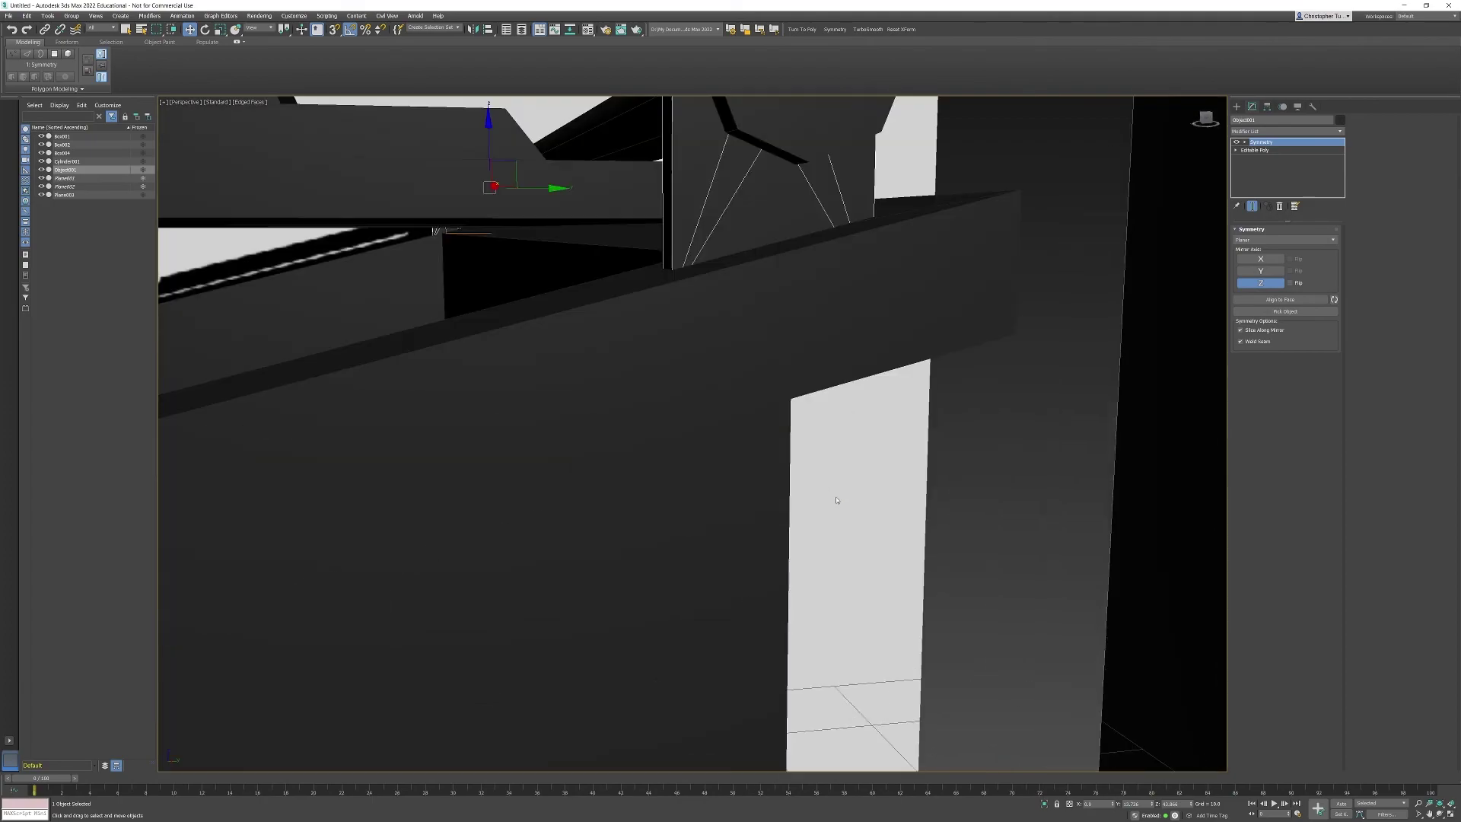
{"action": "mouse_move", "coordinate": [786, 479]}
{"action": "middle_mouse_down"}
{"action": "mouse_move", "coordinate": [814, 486]}
{"action": "mouse_move", "coordinate": [785, 490]}
{"action": "middle_mouse_up"}
{"action": "scroll", "coordinate": [550, 346], "scroll_direction": "down", "scroll_amount": 6}
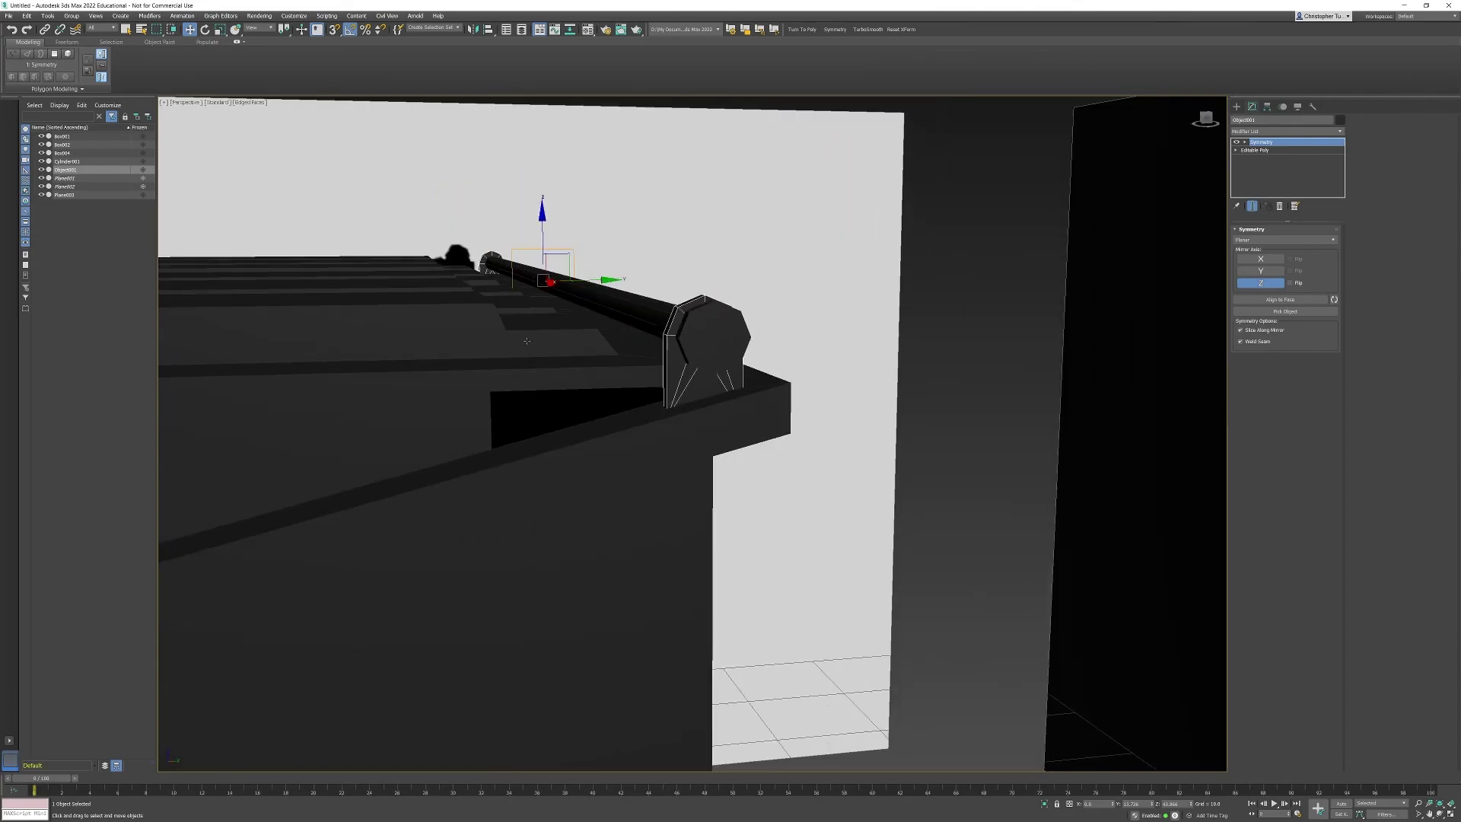
{"action": "scroll", "coordinate": [921, 297], "scroll_direction": "down", "scroll_amount": 5}
{"action": "middle_click_drag", "start_coordinate": [919, 304], "coordinate": [900, 401]}
{"action": "middle_click_drag", "start_coordinate": [799, 396], "coordinate": [813, 387], "text": "alt"}
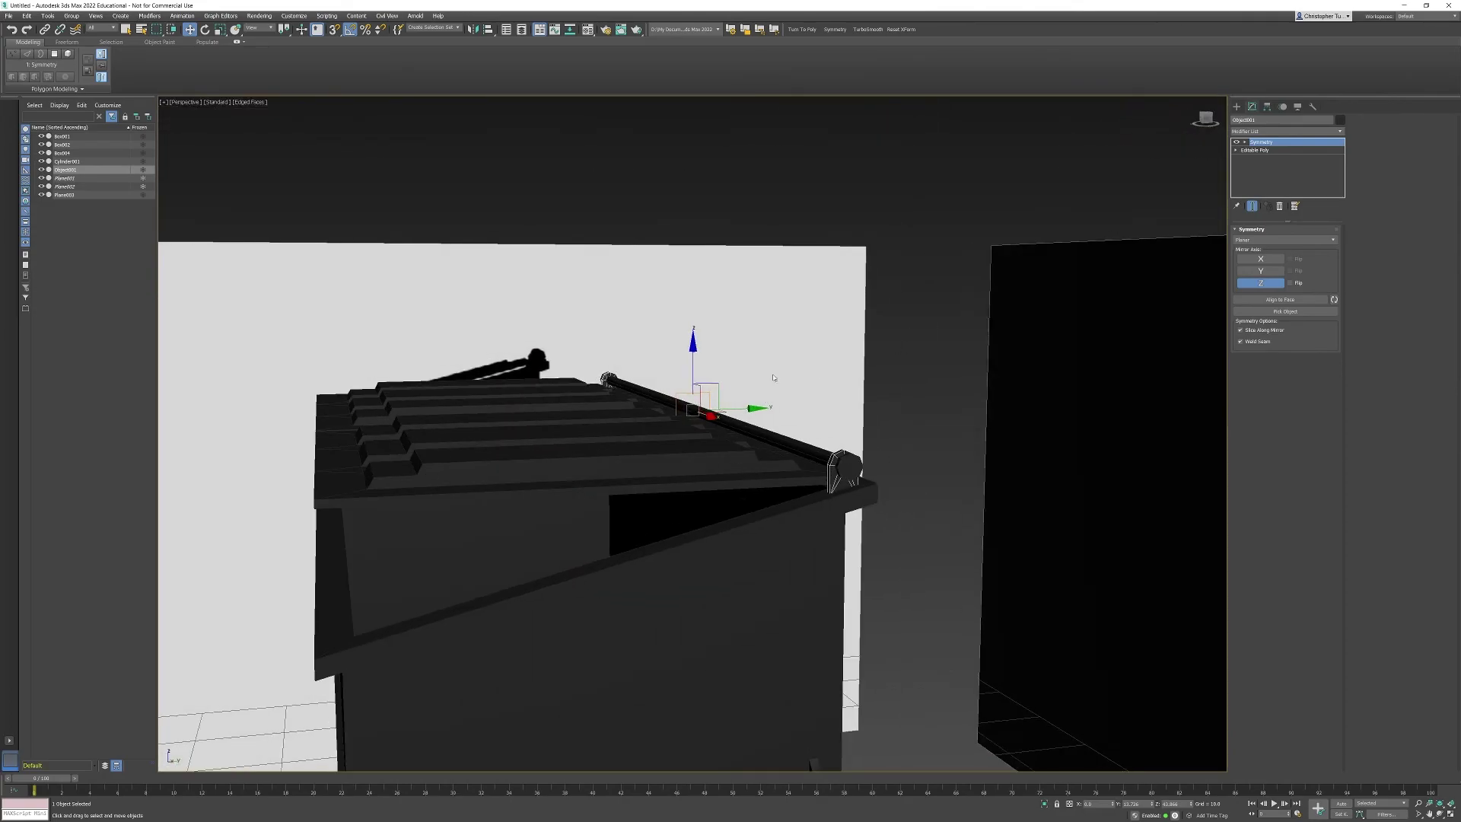
{"action": "middle_click_drag", "start_coordinate": [704, 359], "coordinate": [800, 414], "text": "alt"}
Select all the dumpster's parts without the reference planes and convert them to Editable Poly
{"action": "scroll", "coordinate": [800, 414], "scroll_direction": "down", "scroll_amount": 5}
{"action": "left_click_drag", "start_coordinate": [649, 376], "coordinate": [1018, 584]}
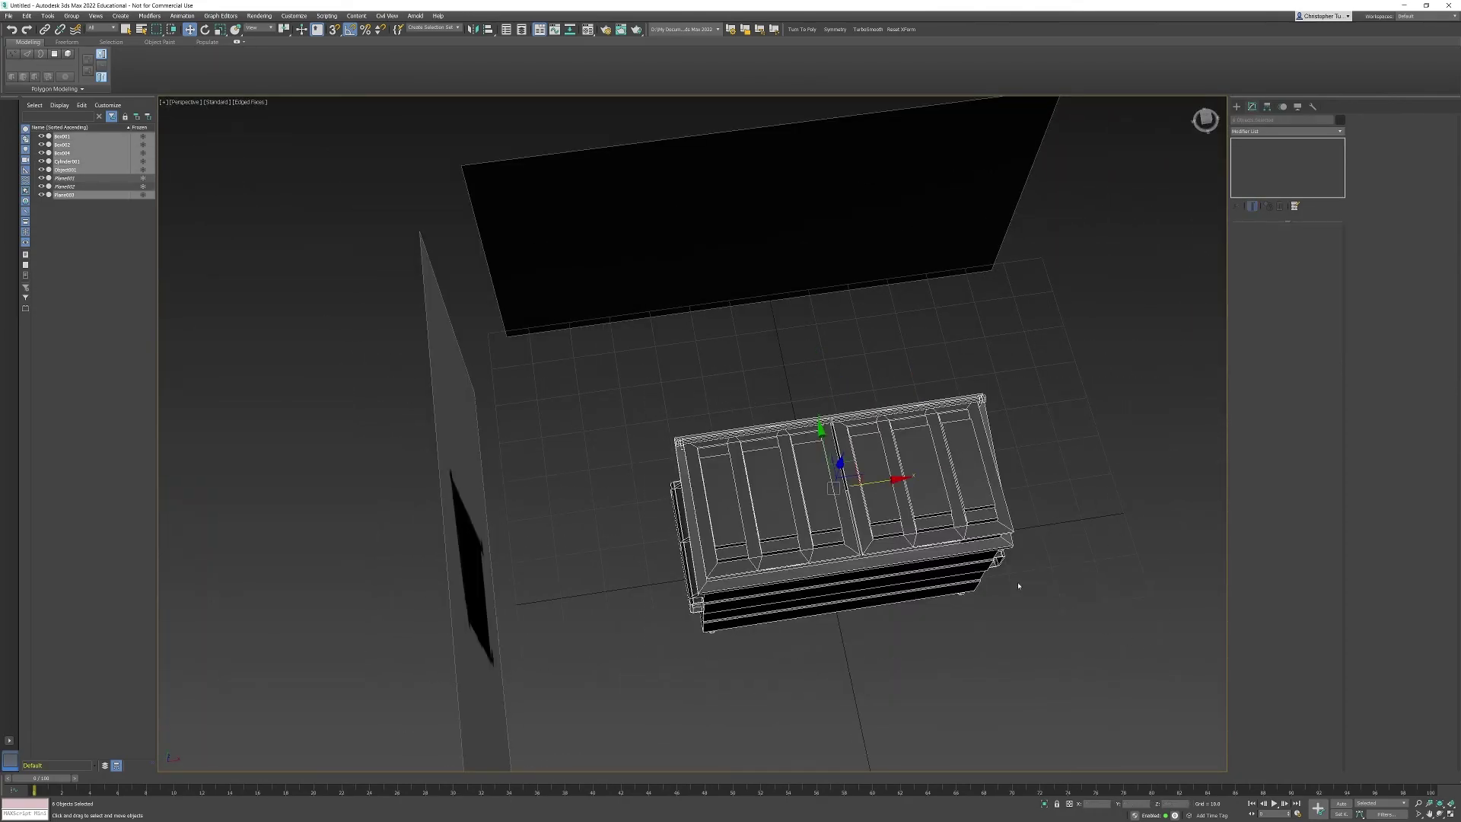
{"action": "right_click", "coordinate": [918, 532]}
{"action": "mouse_move", "coordinate": [955, 634]}
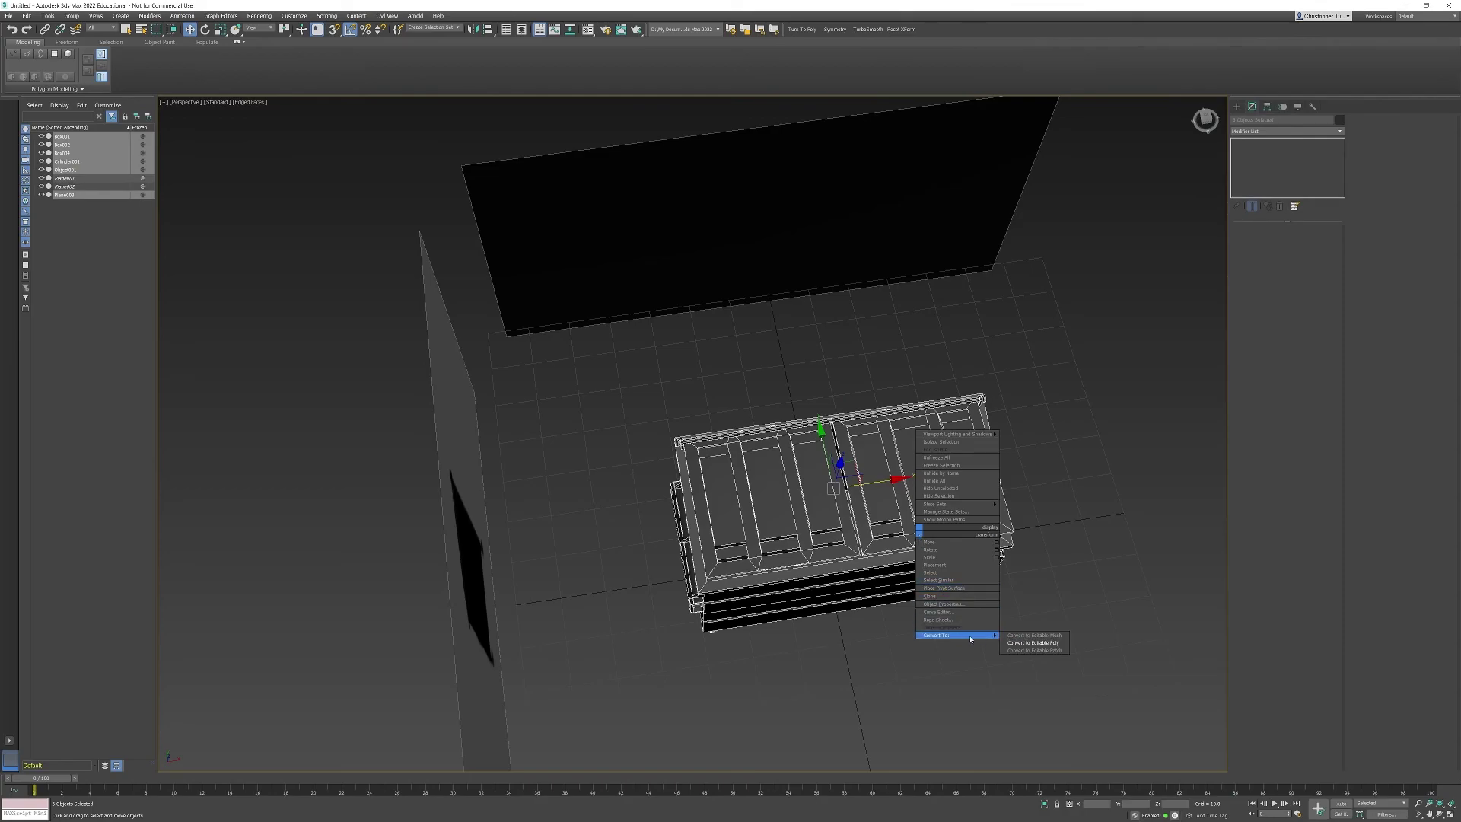
{"action": "left_click", "coordinate": [1044, 647]}
Select the edge loop around the middle of the hinge rod, inspect it up close and clear the selection
{"action": "middle_click_drag", "start_coordinate": [1044, 647], "coordinate": [757, 459], "text": "alt"}
{"action": "middle_click_drag", "start_coordinate": [553, 337], "coordinate": [864, 408], "text": "alt"}
{"action": "scroll", "coordinate": [737, 381], "scroll_direction": "up", "scroll_amount": 5}
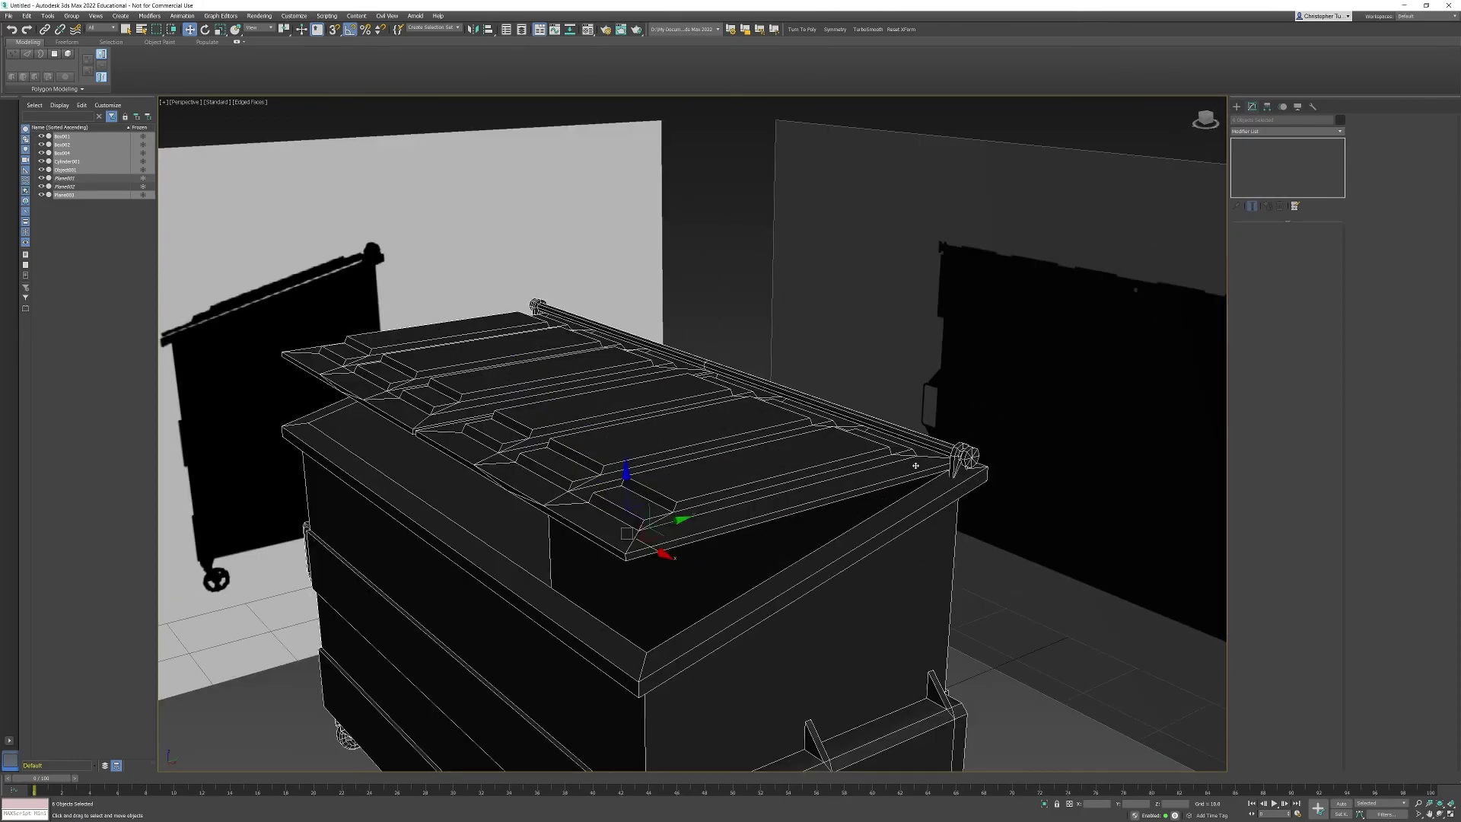
{"action": "middle_click_drag", "start_coordinate": [818, 460], "coordinate": [865, 477], "text": "alt"}
{"action": "scroll", "coordinate": [796, 443], "scroll_direction": "up", "scroll_amount": 4}
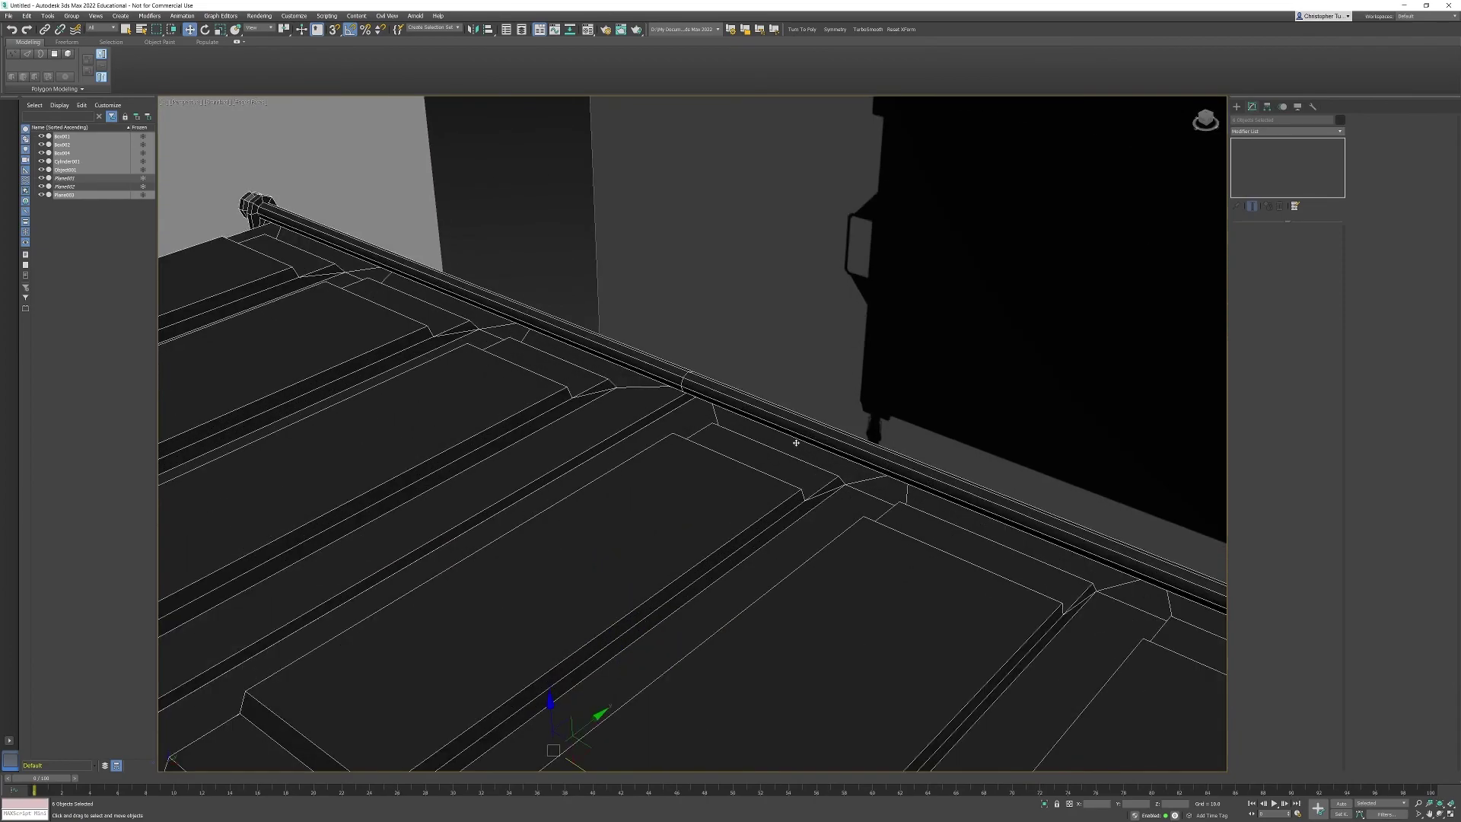
{"action": "left_click", "coordinate": [714, 392]}
{"action": "scroll", "coordinate": [714, 392], "scroll_direction": "up", "scroll_amount": 3}
{"action": "left_click", "coordinate": [1270, 240]}
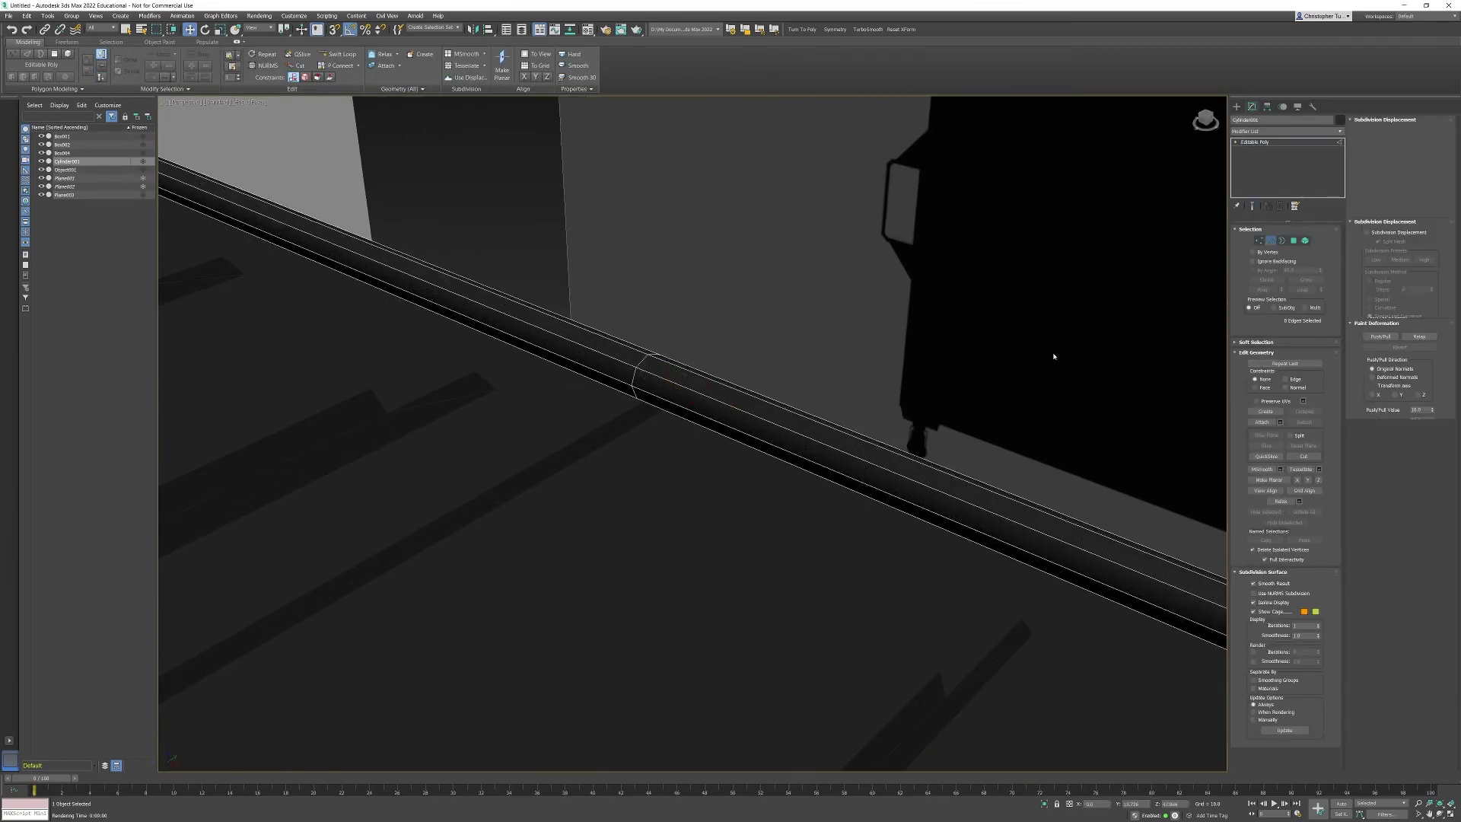
{"action": "double_click", "coordinate": [643, 358]}
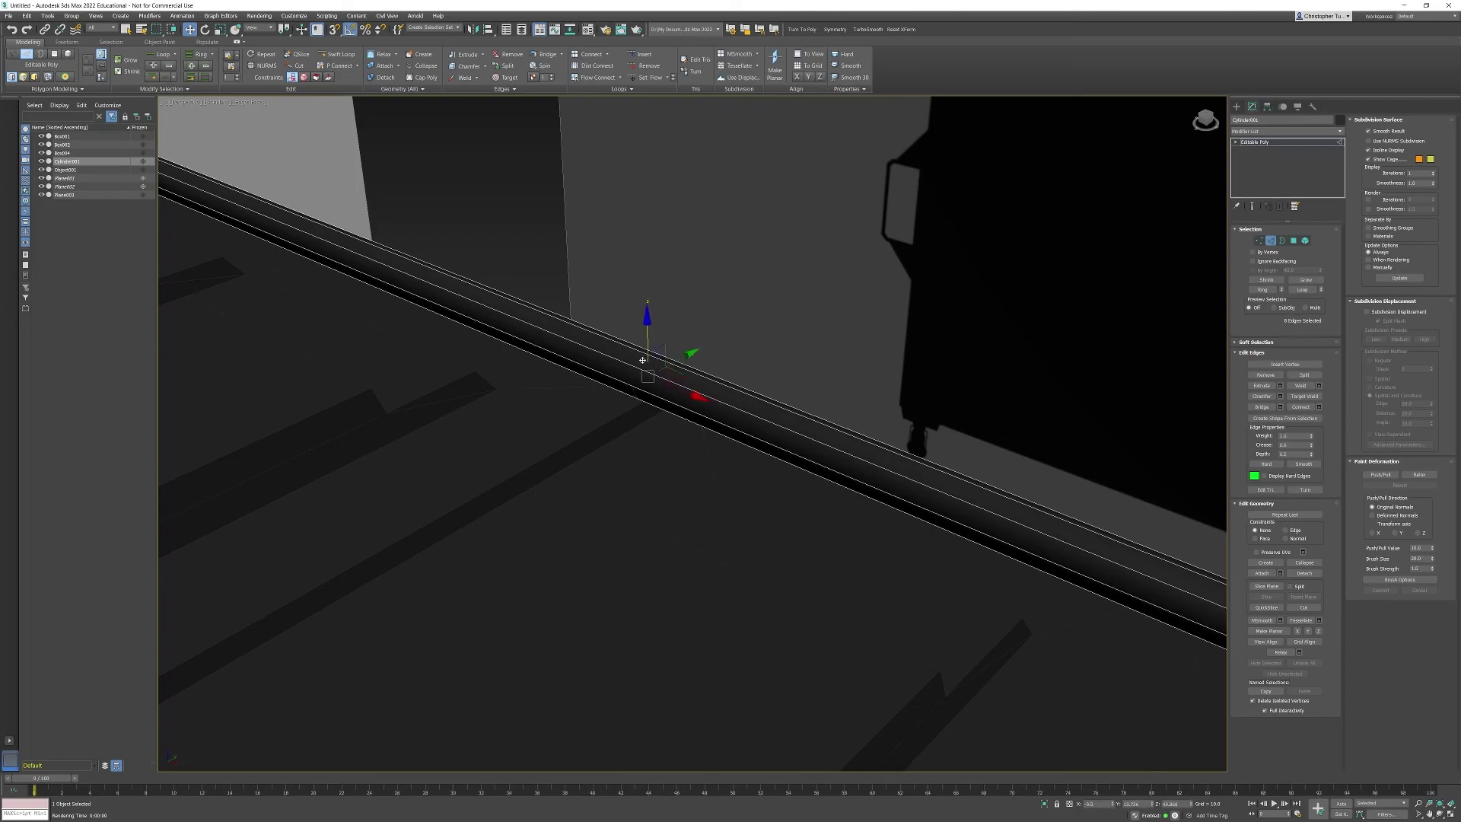
{"action": "key", "text": "z"}
{"action": "scroll", "coordinate": [888, 346], "scroll_direction": "down", "scroll_amount": 2}
{"action": "middle_click_drag", "start_coordinate": [887, 349], "coordinate": [880, 342], "text": "alt"}
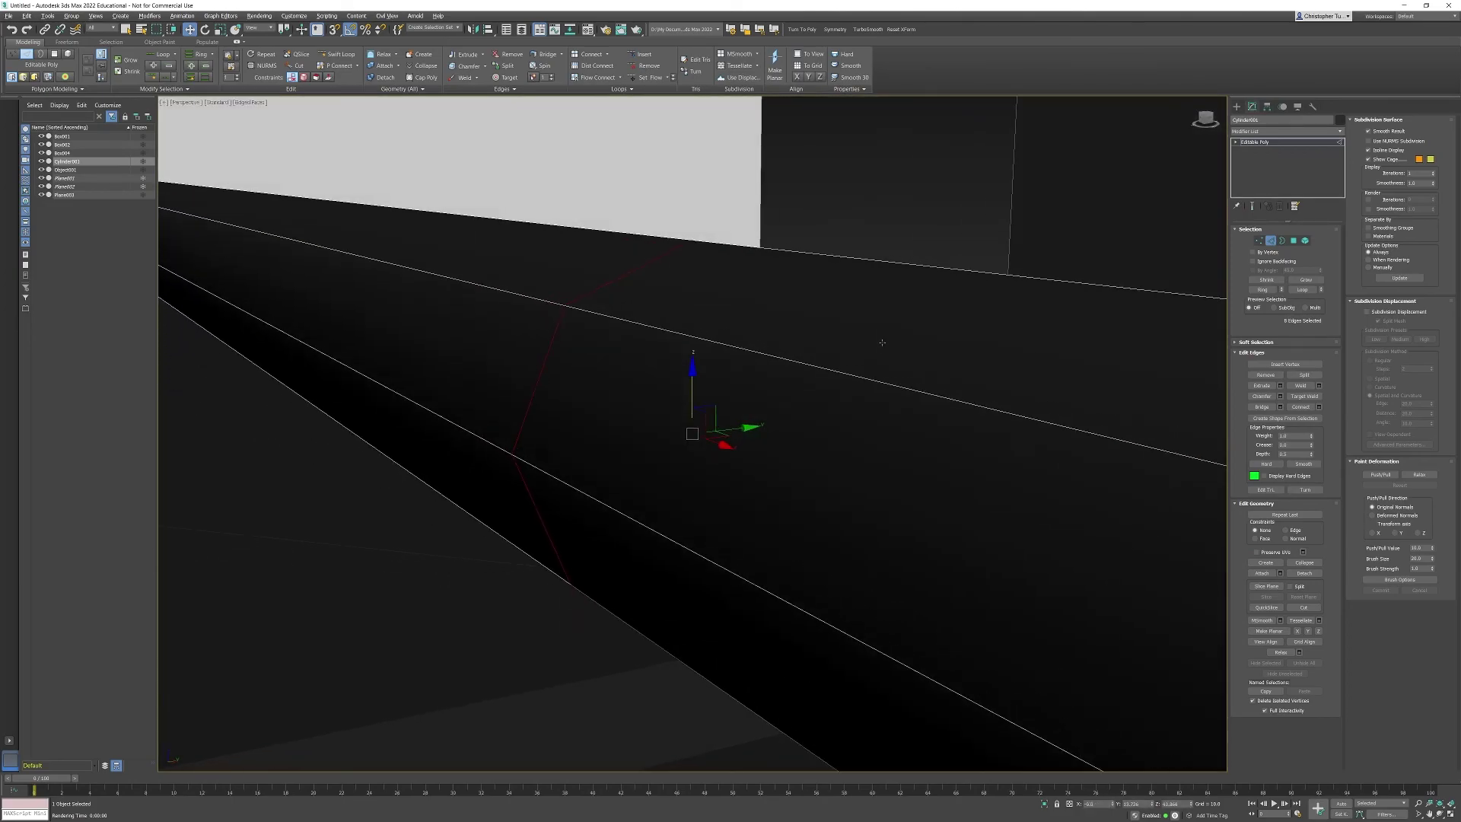
{"action": "left_click", "coordinate": [916, 328]}
Leave the rod's edge editing and raise the whole lid slightly along Z at the hinge rod
{"action": "scroll", "coordinate": [917, 328], "scroll_direction": "down", "scroll_amount": 8}
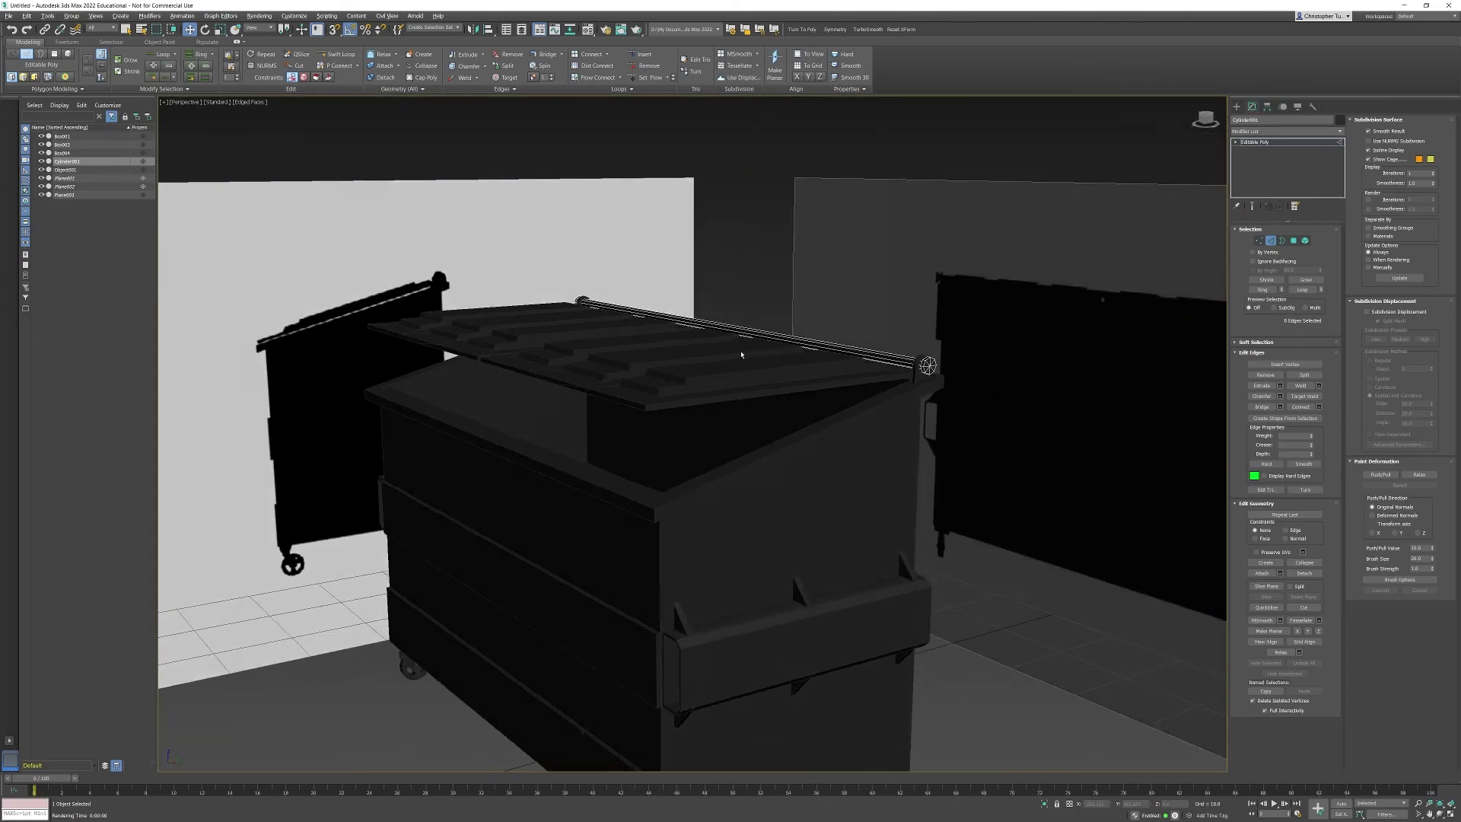
{"action": "middle_click_drag", "start_coordinate": [742, 354], "coordinate": [880, 351], "text": "alt"}
{"action": "left_click", "coordinate": [1270, 241]}
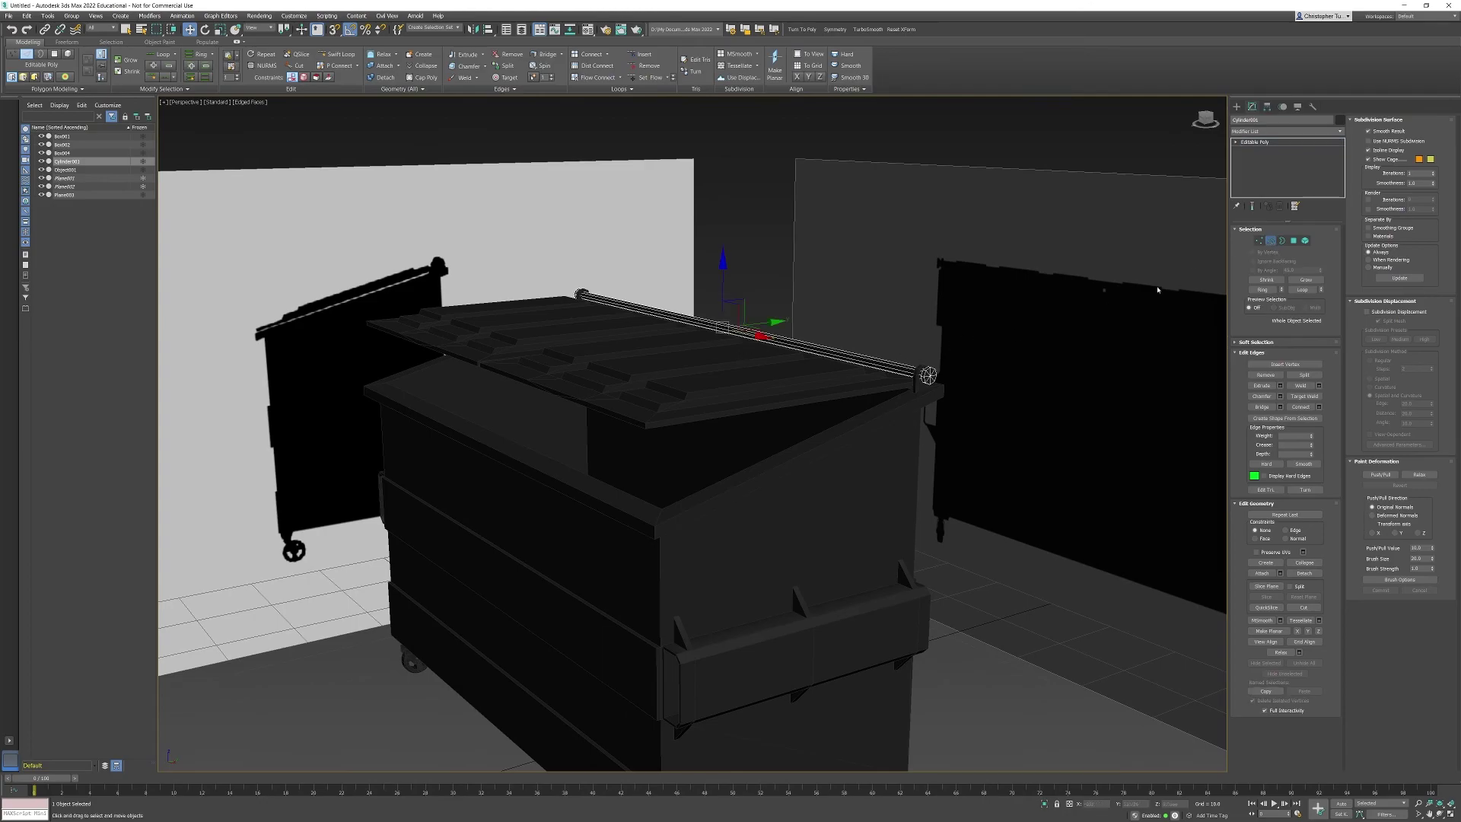
{"action": "left_click", "coordinate": [822, 361]}
{"action": "key", "text": "z"}
{"action": "middle_click_drag", "start_coordinate": [827, 339], "coordinate": [783, 329], "text": "alt"}
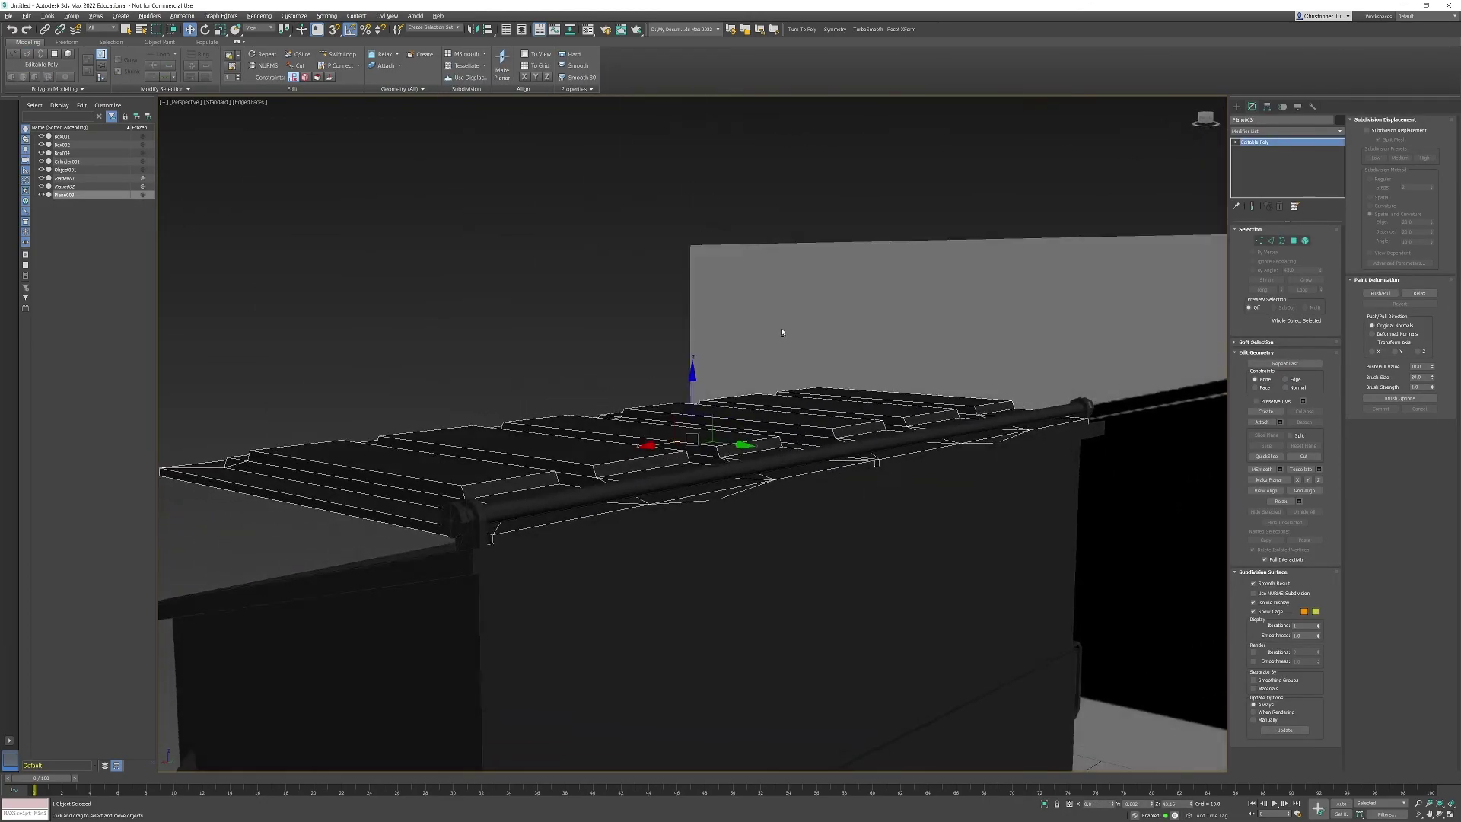
{"action": "scroll", "coordinate": [788, 335], "scroll_direction": "up", "scroll_amount": 4}
{"action": "middle_click_drag", "start_coordinate": [792, 414], "coordinate": [900, 438]}
{"action": "left_click_drag", "start_coordinate": [701, 294], "coordinate": [703, 283]}
{"action": "middle_click_drag", "start_coordinate": [703, 283], "coordinate": [910, 433], "text": "alt"}
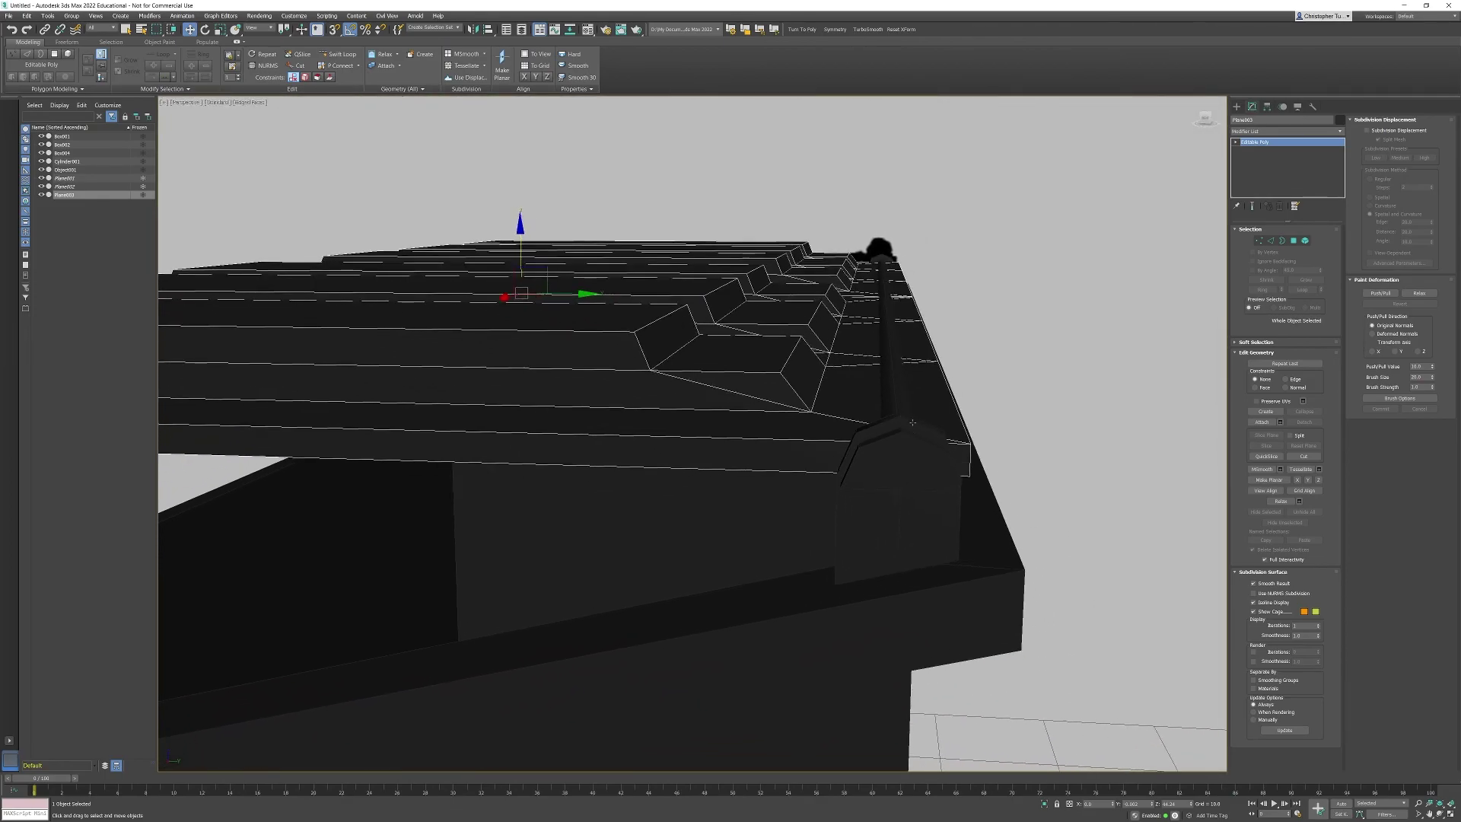
Attach the lid to the hinge rod so both form one object
{"action": "left_click", "coordinate": [889, 384]}
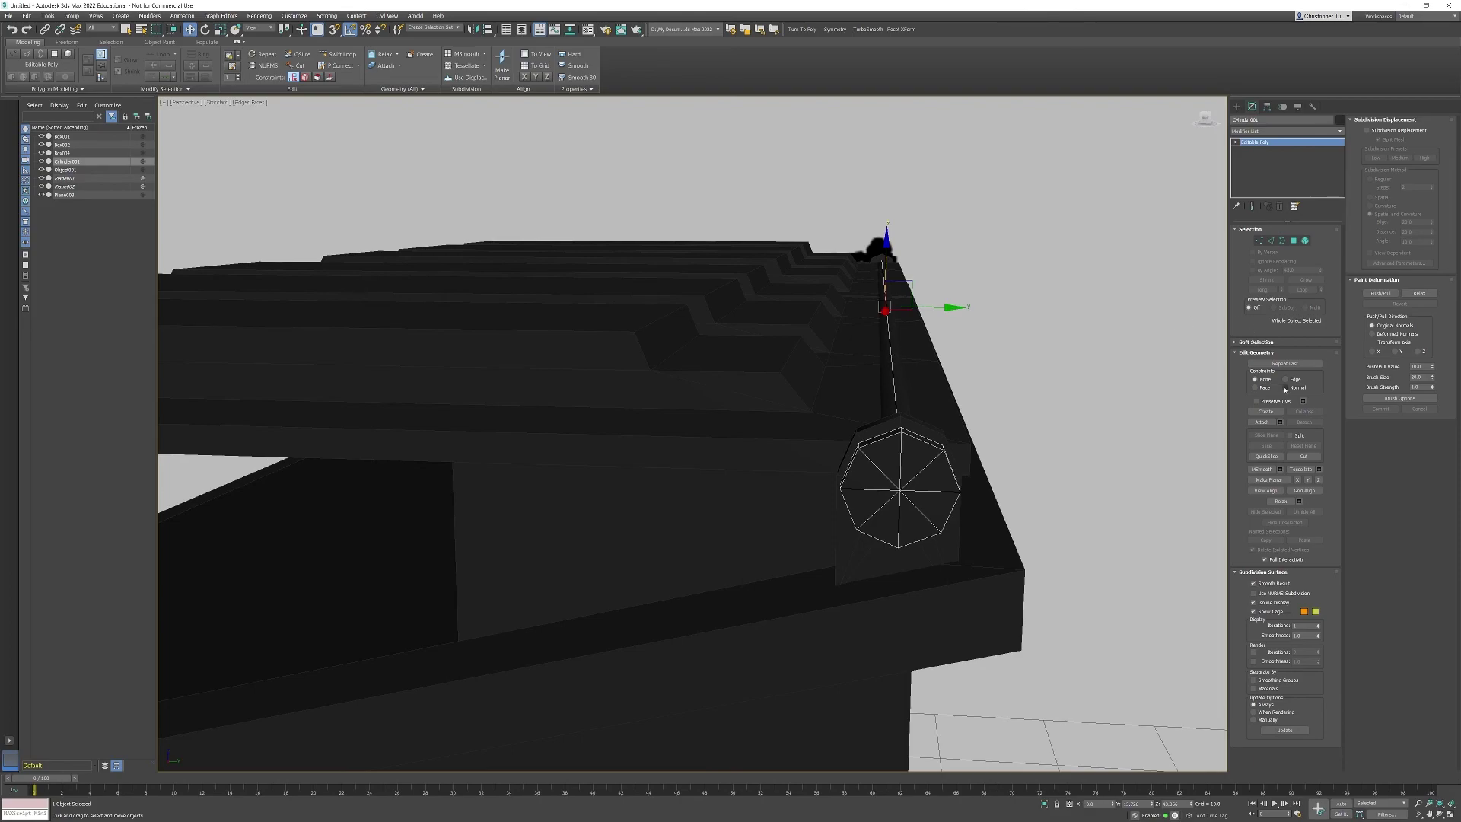
{"action": "left_click", "coordinate": [1257, 422]}
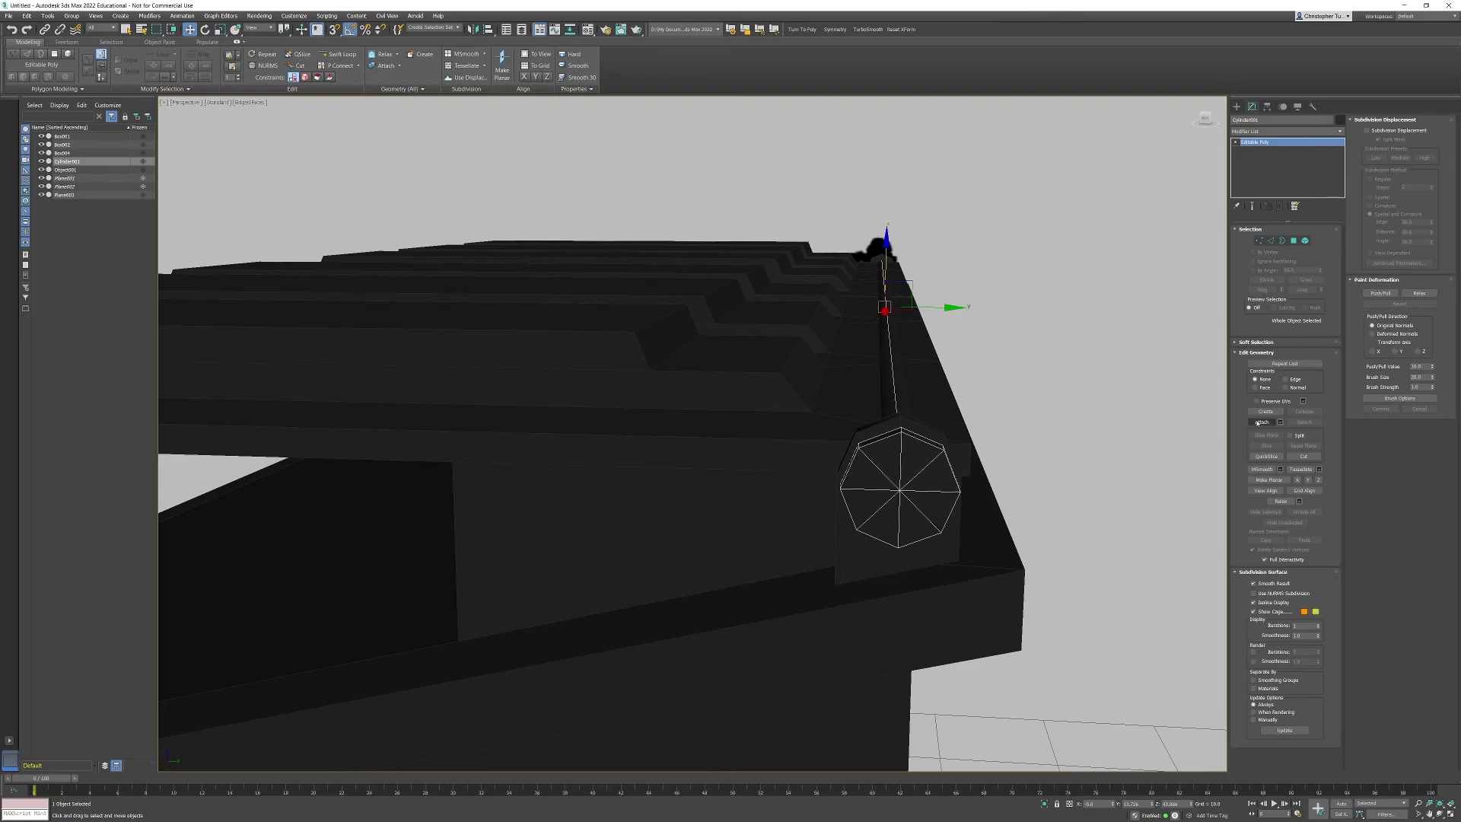
{"action": "left_click", "coordinate": [812, 344]}
{"action": "right_click", "coordinate": [1005, 419]}
Rotate the combined lid and rod about the rod's axis so the lid slopes down towards the dumpster's front rim
{"action": "key", "text": "e"}
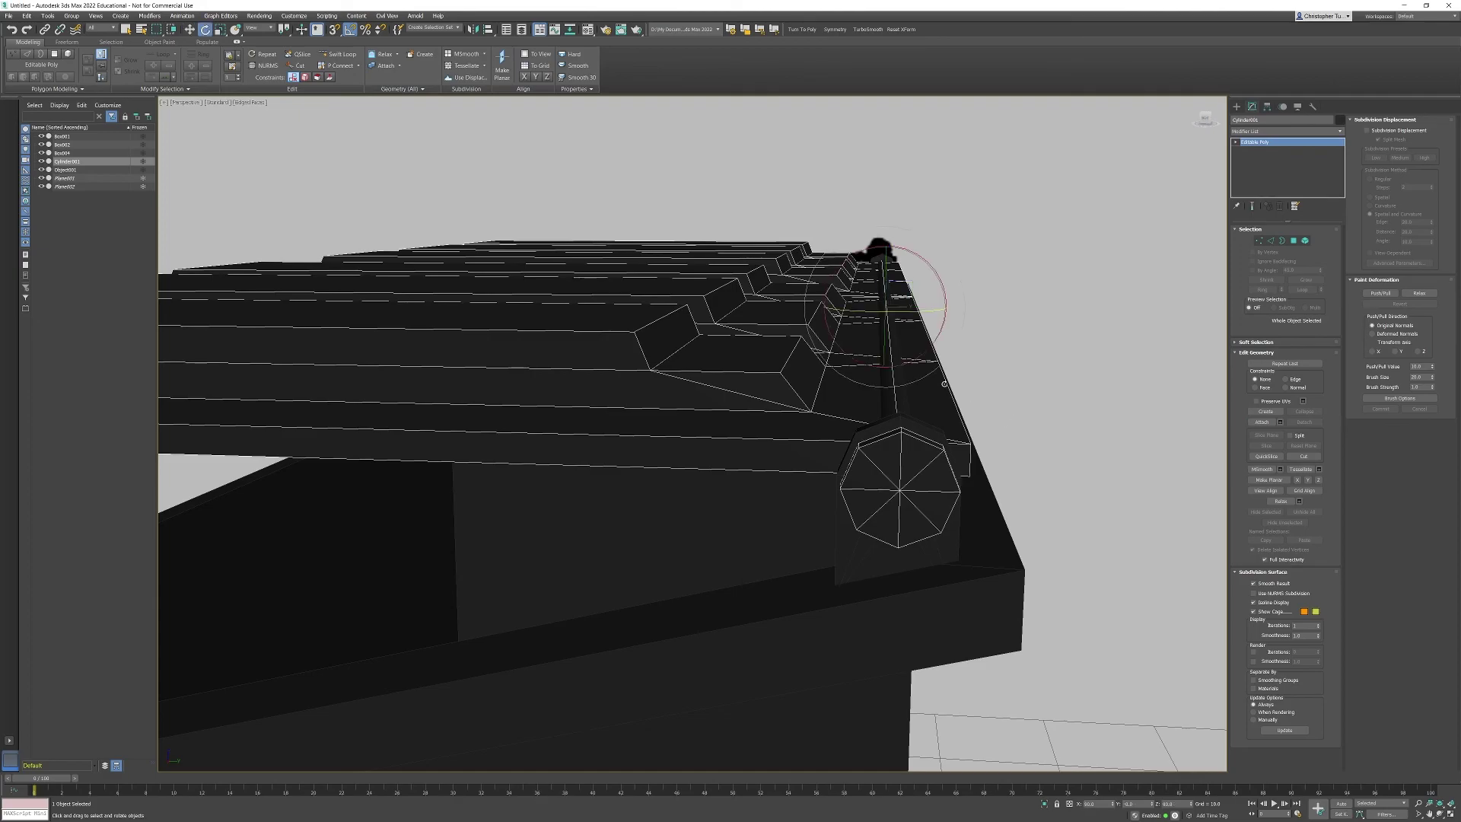
{"action": "middle_click_drag", "start_coordinate": [1013, 417], "coordinate": [925, 323], "text": "alt"}
{"action": "left_click_drag", "start_coordinate": [912, 264], "coordinate": [905, 265]}
{"action": "middle_click_drag", "start_coordinate": [905, 266], "coordinate": [852, 373], "text": "alt"}
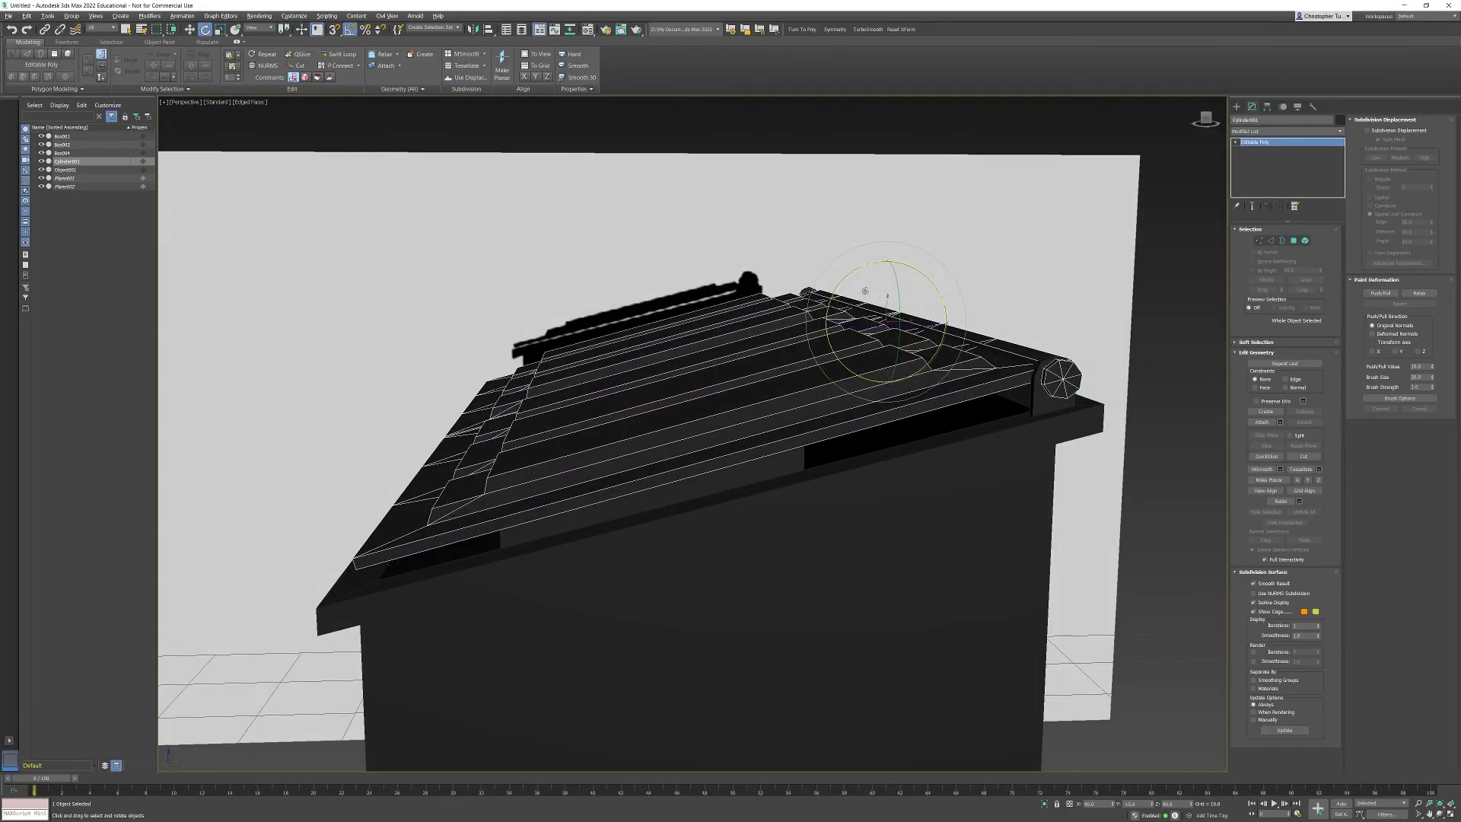
In the side view, rotate the lid slightly further down about the rod to match the reference's slope
{"action": "key", "text": "alt+w"}
{"action": "key", "text": "alt+w"}
{"action": "key", "text": "alt+w"}
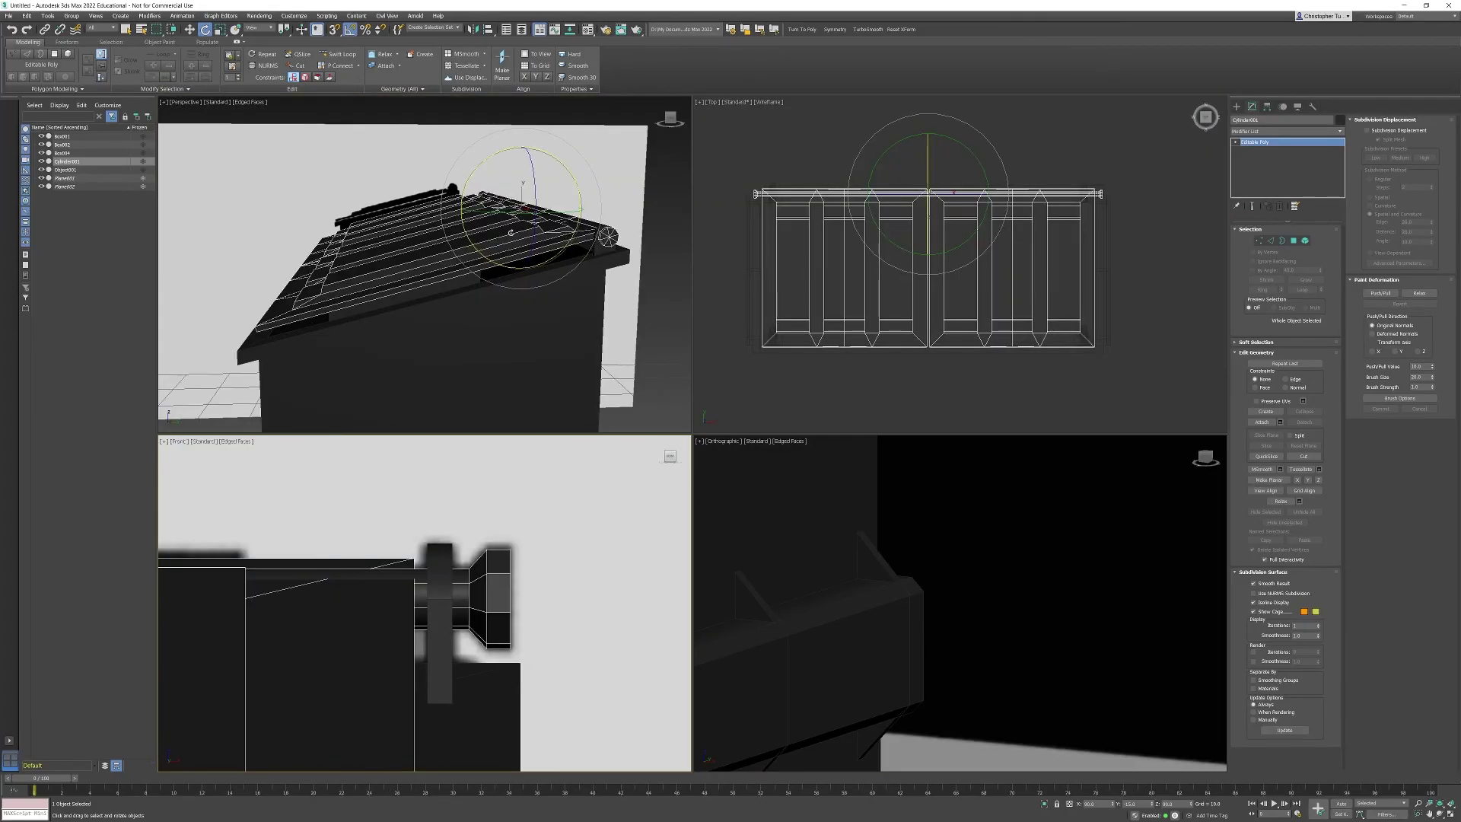
{"action": "key", "text": "alt+w"}
{"action": "key", "text": "alt+w"}
{"action": "key", "text": "alt+w"}
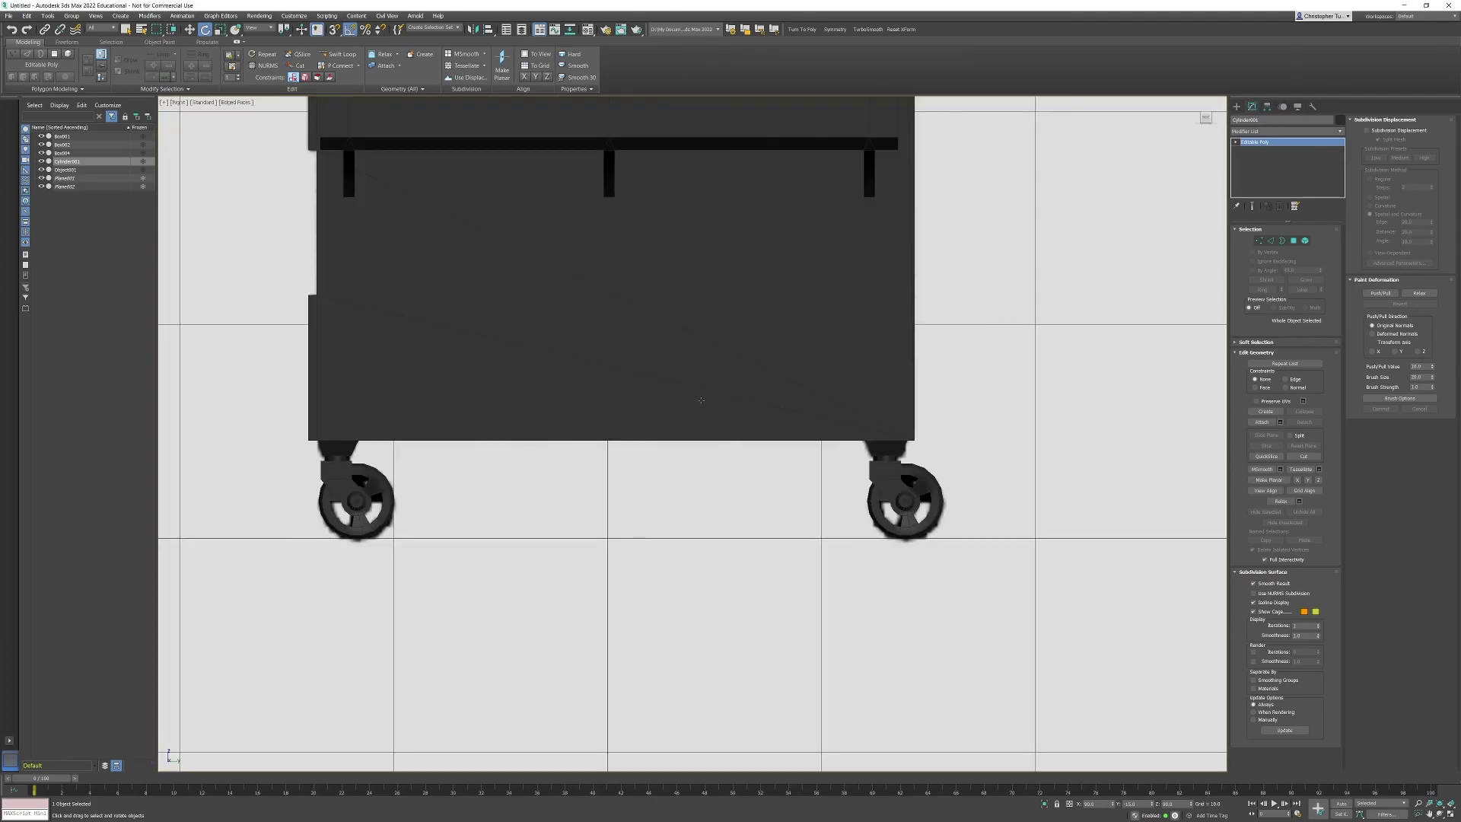
{"action": "middle_click_drag", "start_coordinate": [698, 398], "coordinate": [640, 629]}
{"action": "middle_click_drag", "start_coordinate": [685, 300], "coordinate": [867, 718]}
{"action": "scroll", "coordinate": [411, 409], "scroll_direction": "up", "scroll_amount": 5}
{"action": "middle_click_drag", "start_coordinate": [540, 379], "coordinate": [522, 416]}
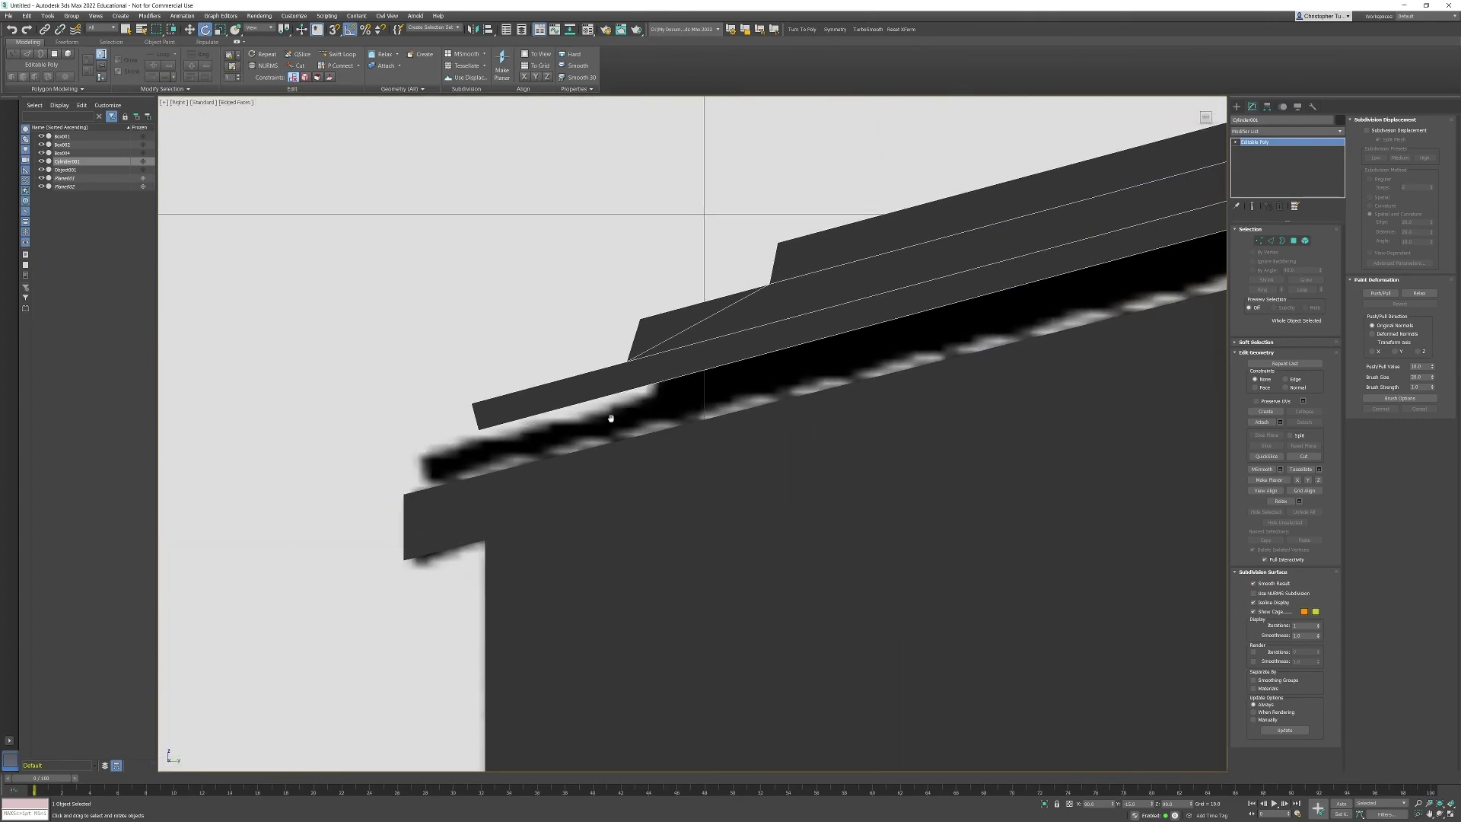
{"action": "middle_click_drag", "start_coordinate": [781, 321], "coordinate": [599, 383]}
{"action": "scroll", "coordinate": [599, 383], "scroll_direction": "down", "scroll_amount": 2}
{"action": "middle_click_drag", "start_coordinate": [677, 313], "coordinate": [552, 363]}
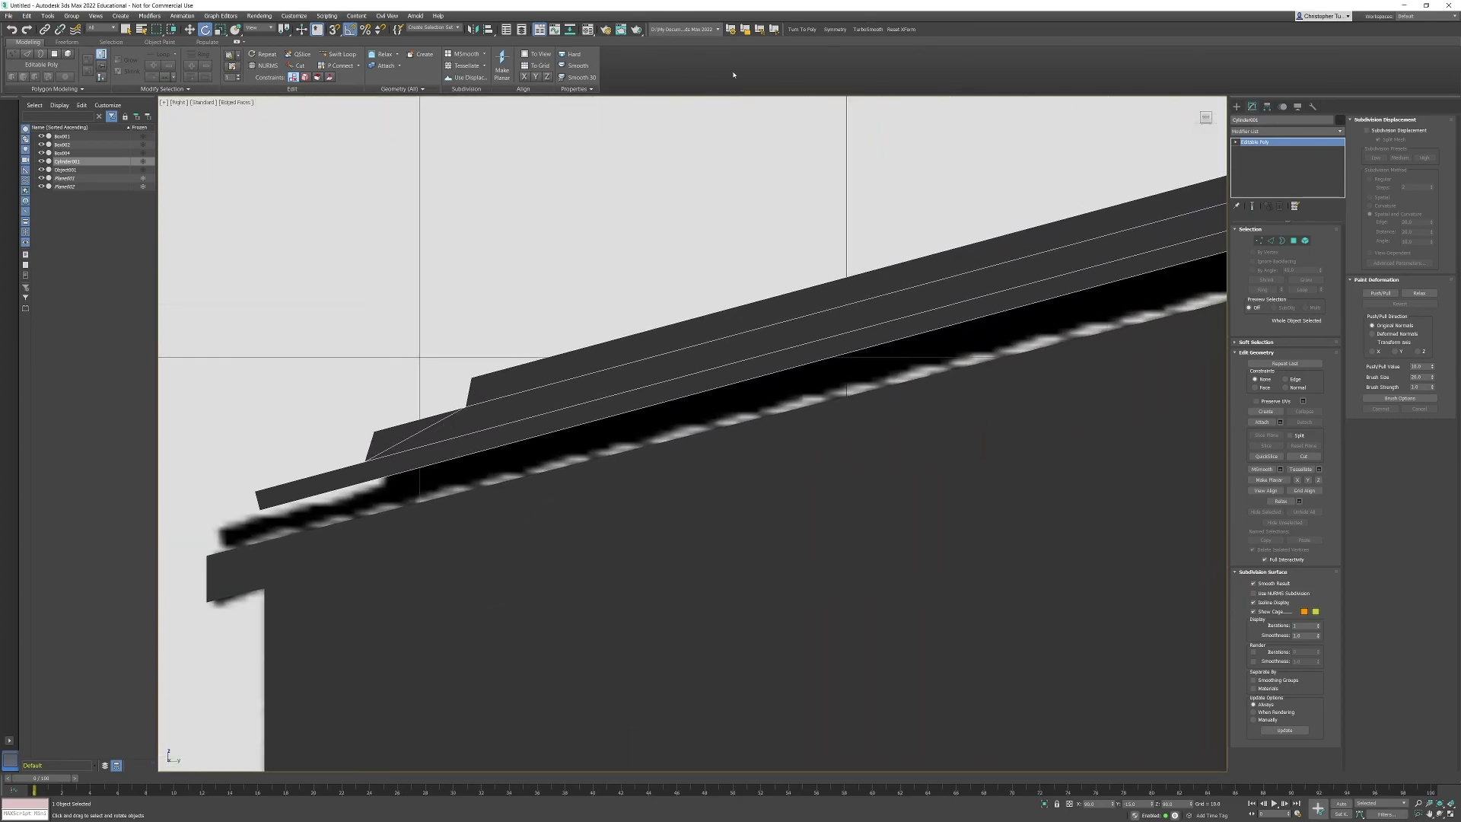
{"action": "scroll", "coordinate": [776, 380], "scroll_direction": "down", "scroll_amount": 2}
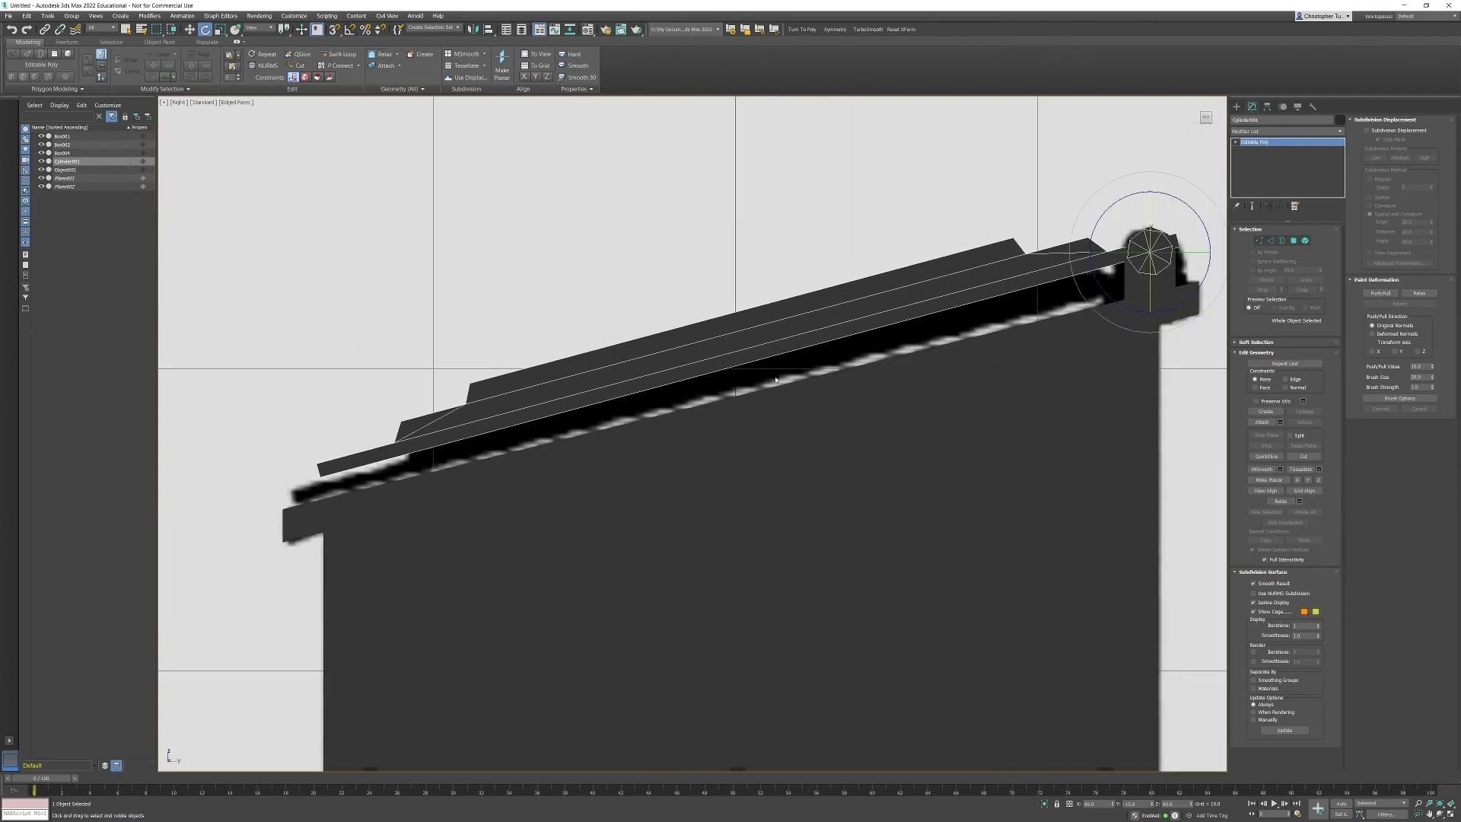
{"action": "left_click_drag", "start_coordinate": [1095, 226], "coordinate": [1090, 231]}
{"action": "right_click", "coordinate": [1094, 231]}
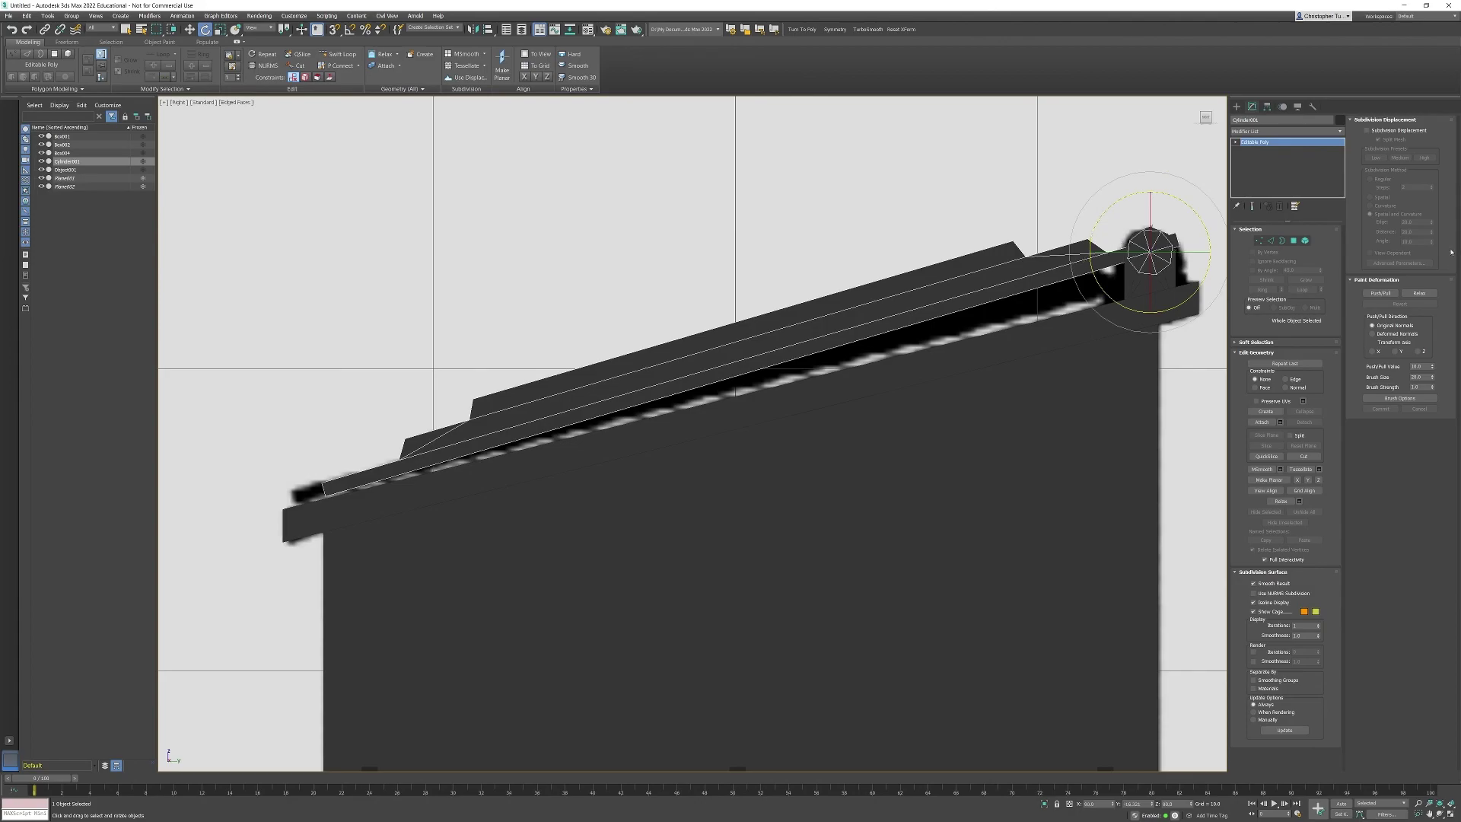
Extend the lid's front end faces outward along their local axis to reach the front edge of the reference
{"action": "left_click", "coordinate": [1294, 241]}
{"action": "scroll", "coordinate": [424, 431], "scroll_direction": "up", "scroll_amount": 5}
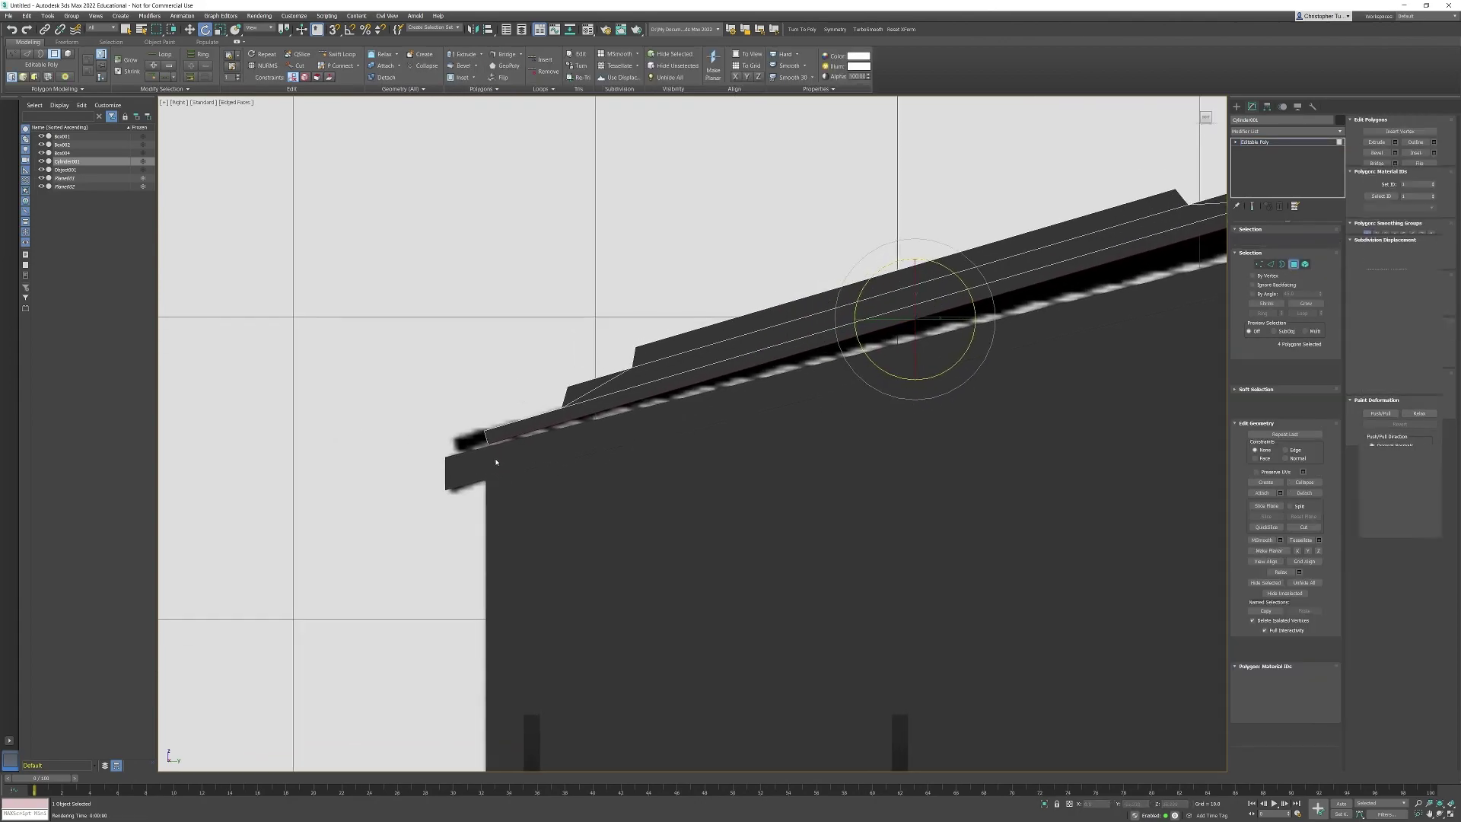
{"action": "scroll", "coordinate": [424, 431], "scroll_direction": "up", "scroll_amount": 3}
{"action": "left_click", "coordinate": [545, 385]}
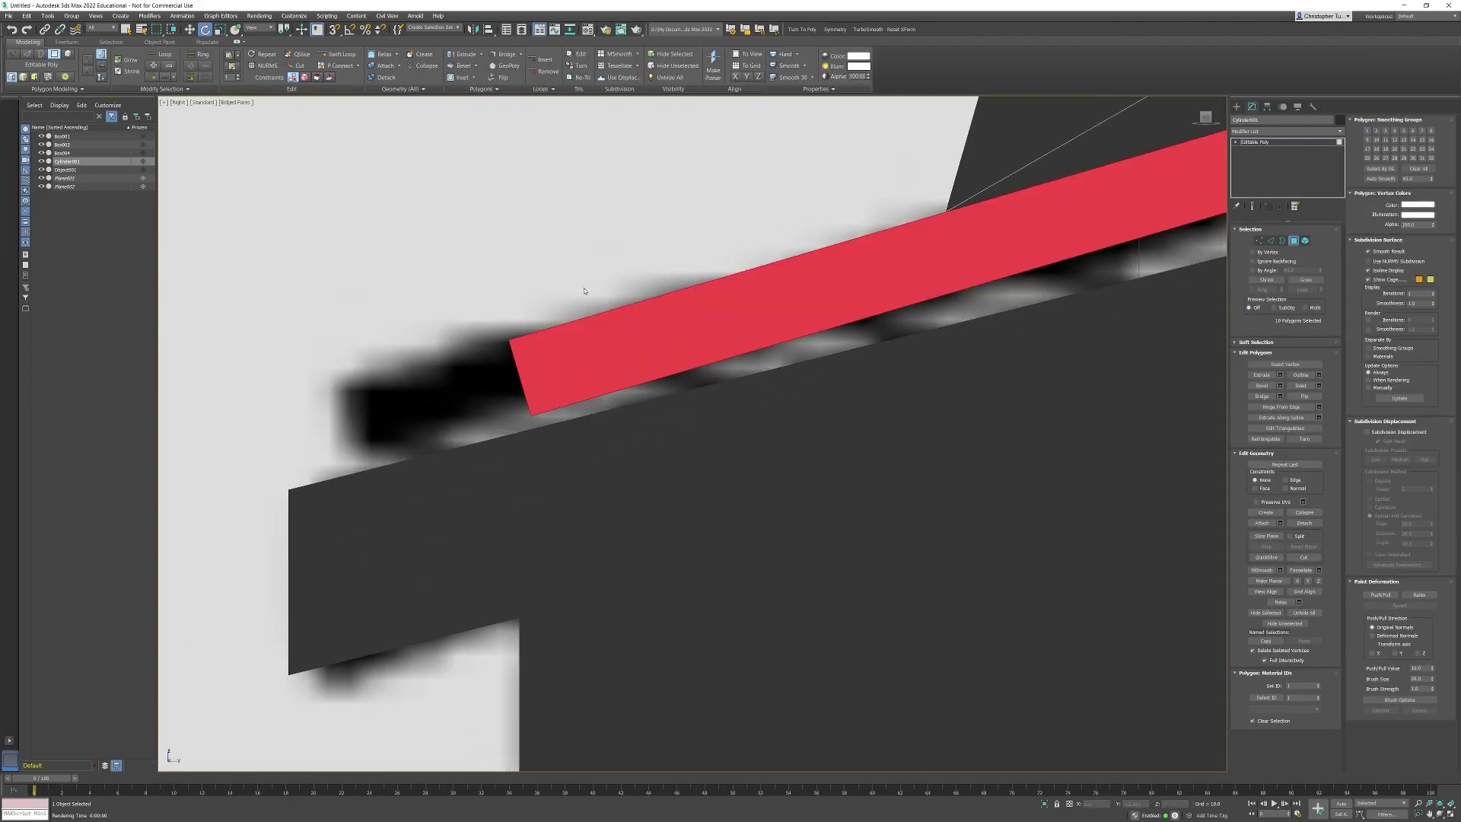
{"action": "left_click_drag", "start_coordinate": [587, 294], "coordinate": [460, 457]}
{"action": "key", "text": "w"}
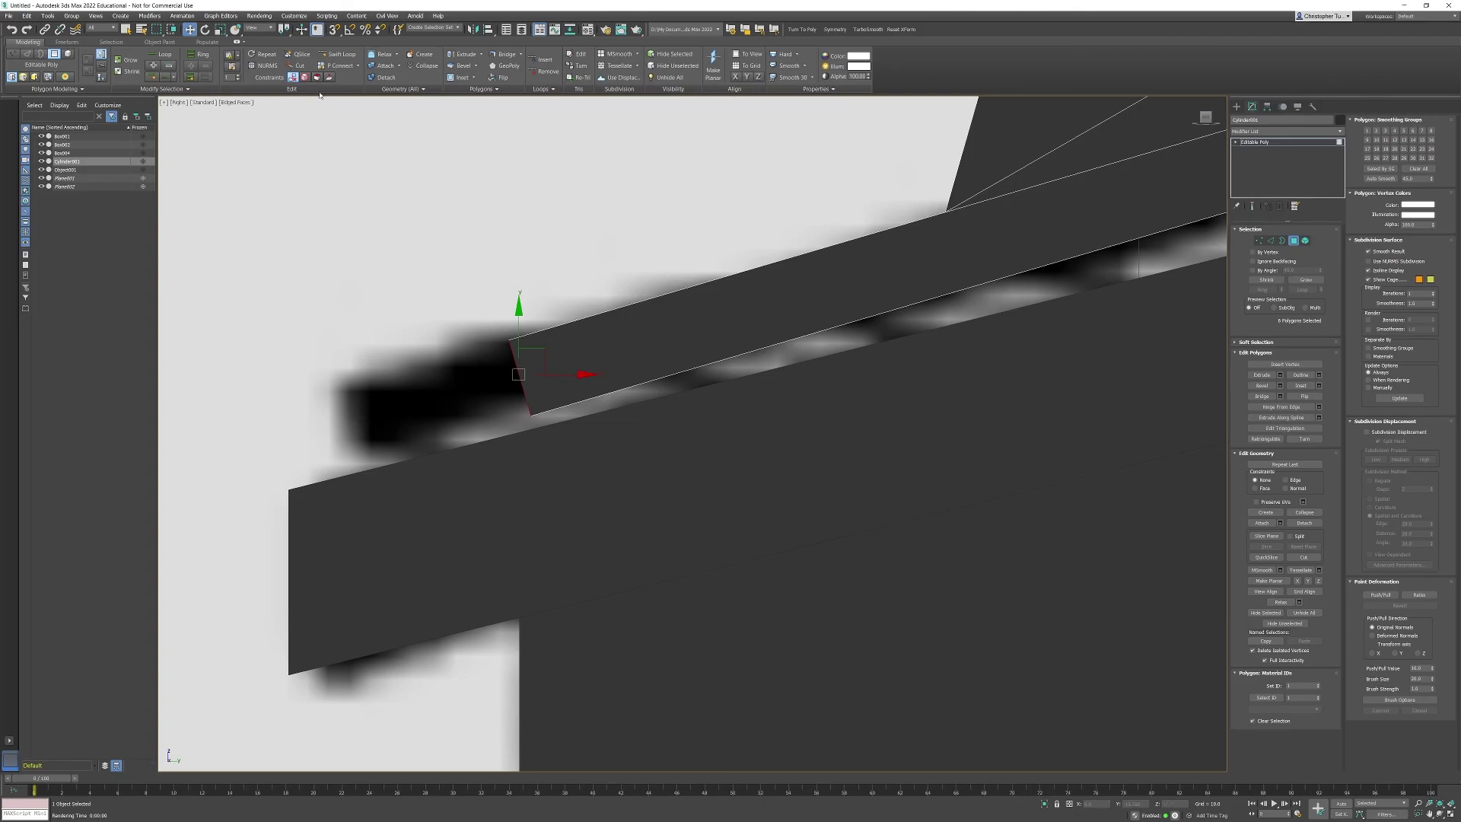
{"action": "left_click", "coordinate": [263, 29]}
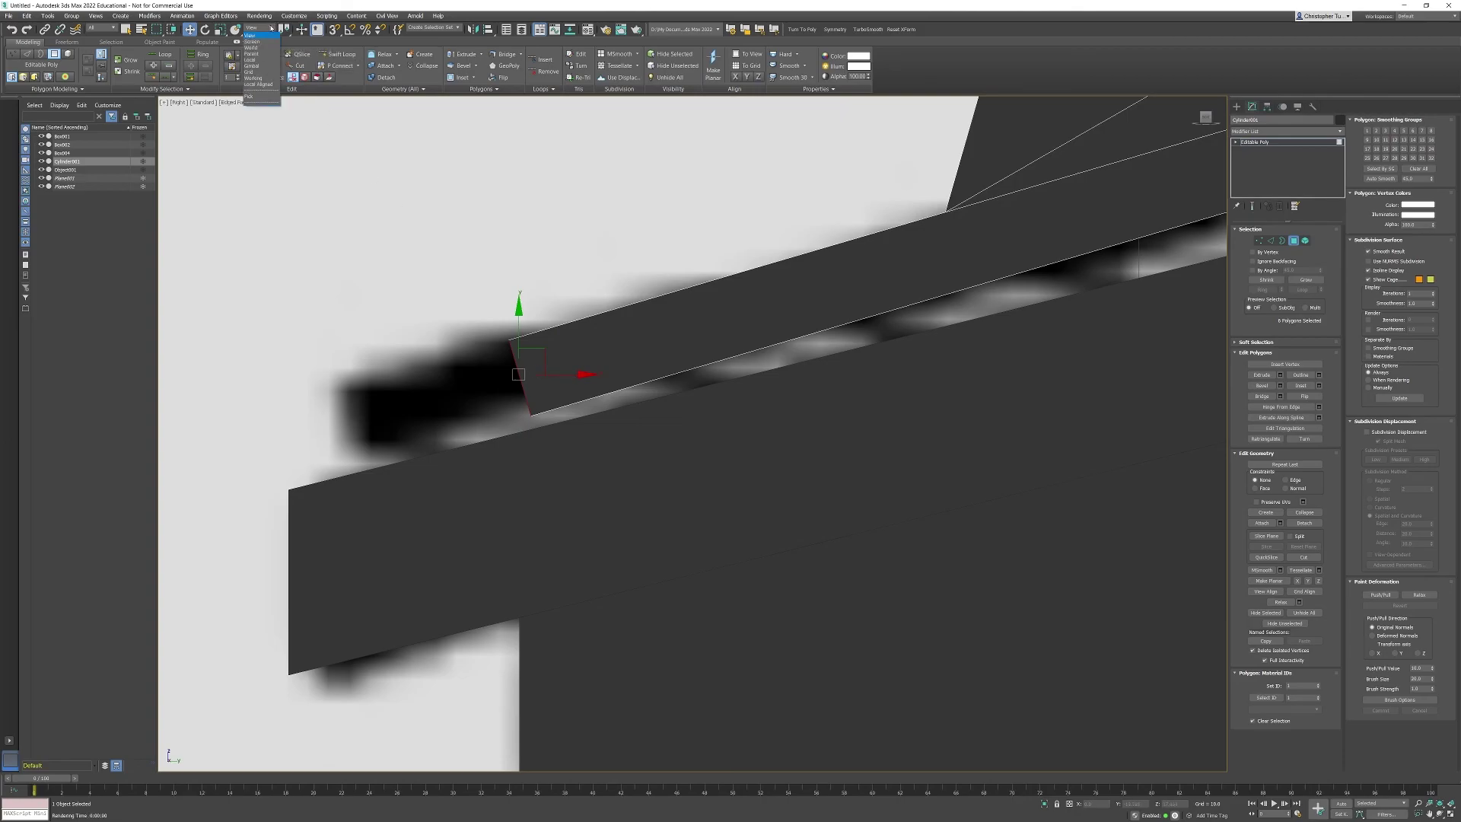
{"action": "left_click", "coordinate": [259, 60]}
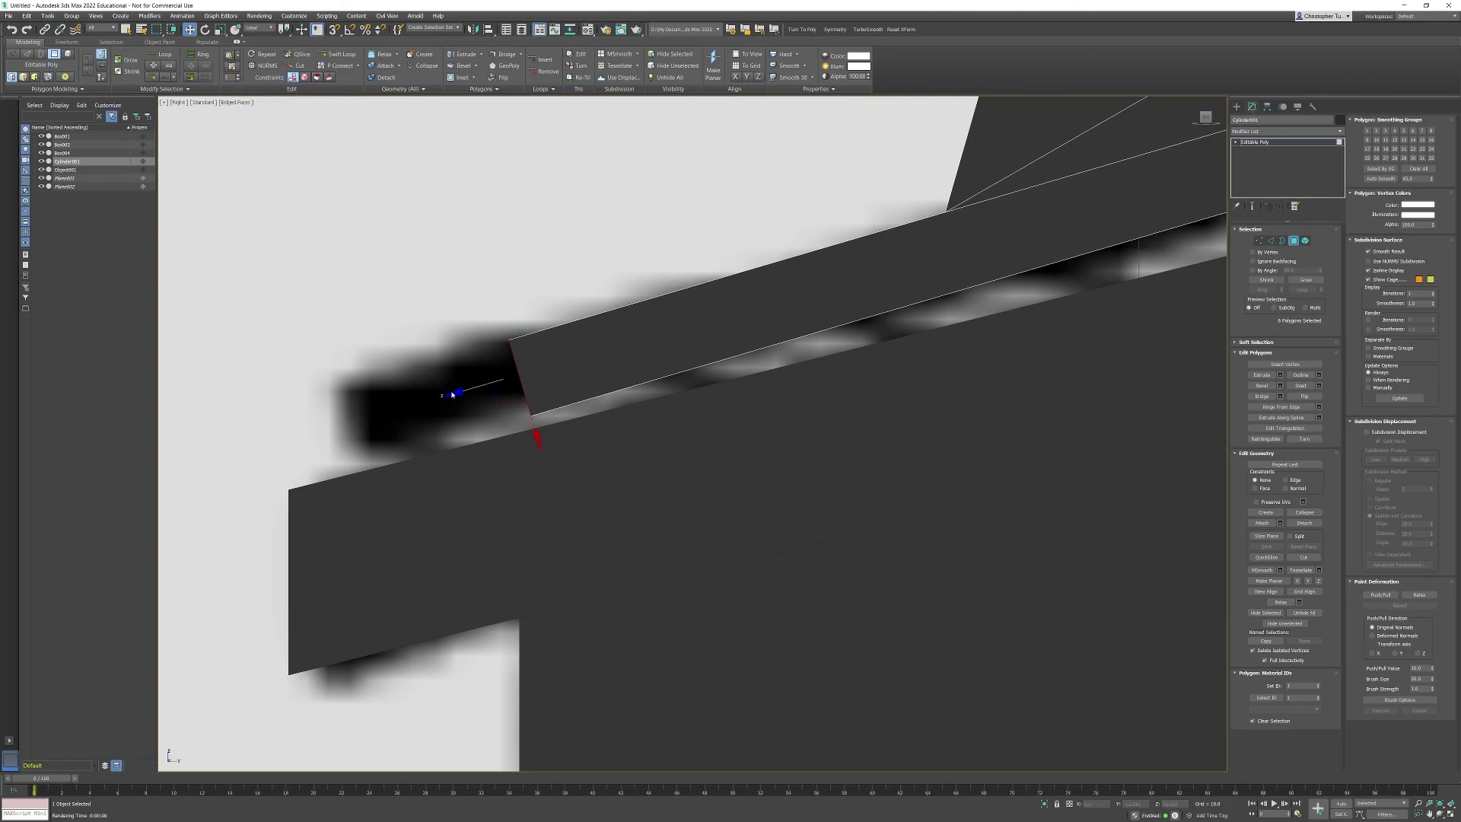
{"action": "left_click_drag", "start_coordinate": [453, 393], "coordinate": [325, 481]}
{"action": "middle_click_drag", "start_coordinate": [1027, 546], "coordinate": [694, 541]}
{"action": "scroll", "coordinate": [695, 541], "scroll_direction": "down", "scroll_amount": 9}
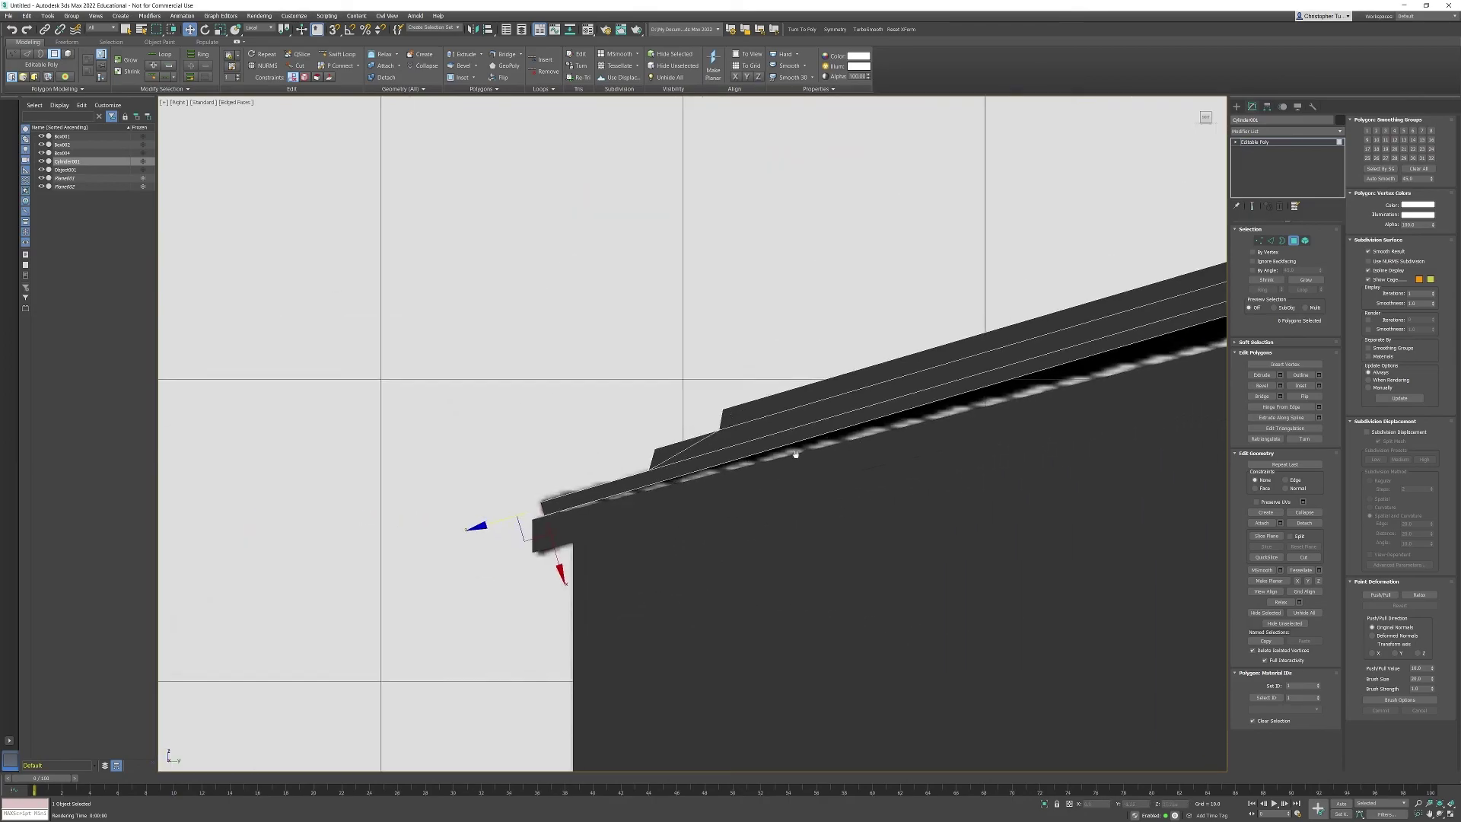
{"action": "middle_click_drag", "start_coordinate": [1019, 385], "coordinate": [580, 465]}
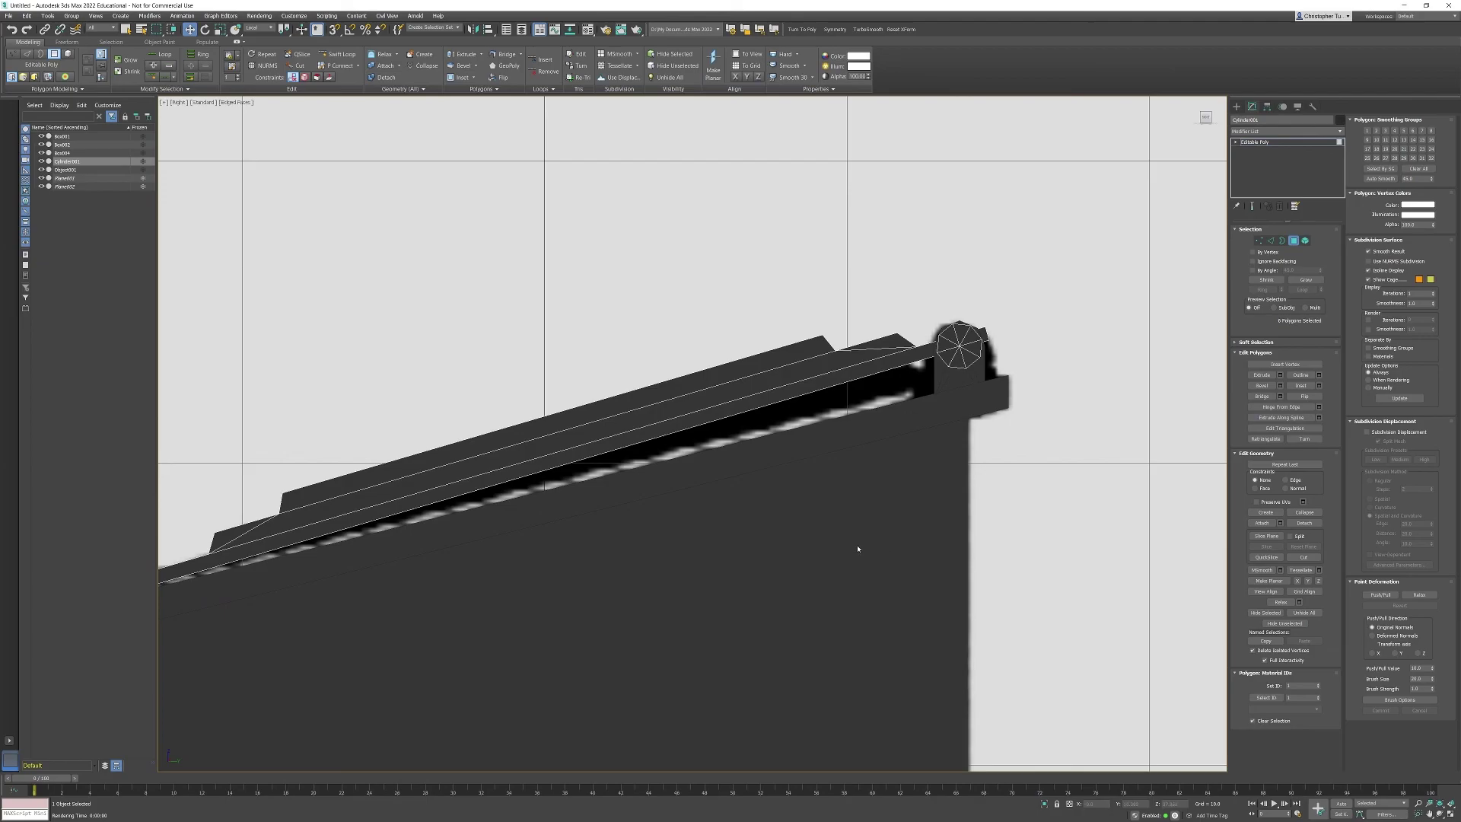
{"action": "left_click", "coordinate": [1293, 240]}
Attach the side fork pockets, caster wheels and hinge brackets to the dumpster body, keeping the lid separate
{"action": "key", "text": "alt+w"}
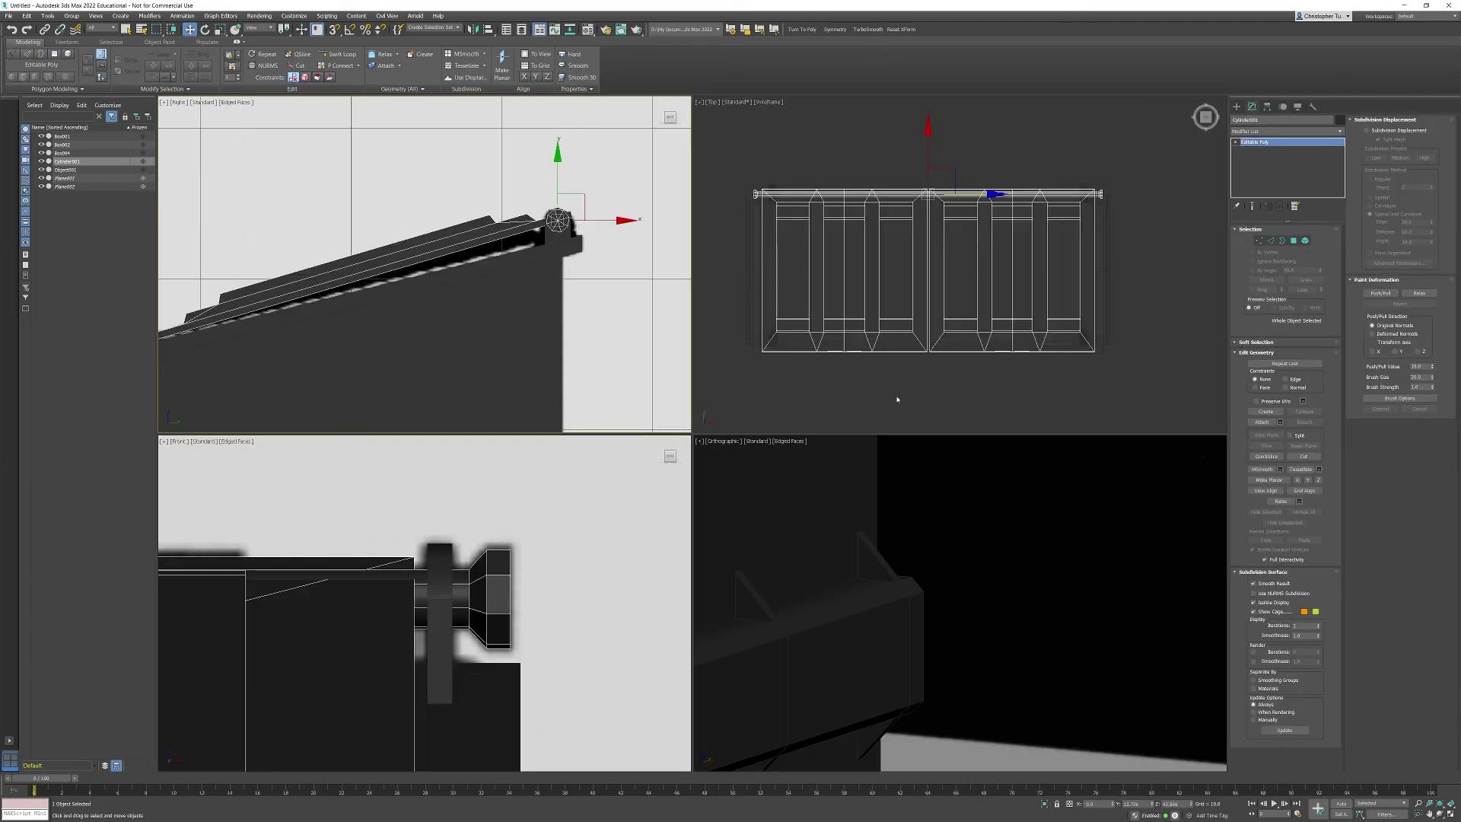
{"action": "key", "text": "alt+w"}
{"action": "scroll", "coordinate": [897, 512], "scroll_direction": "down", "scroll_amount": 5}
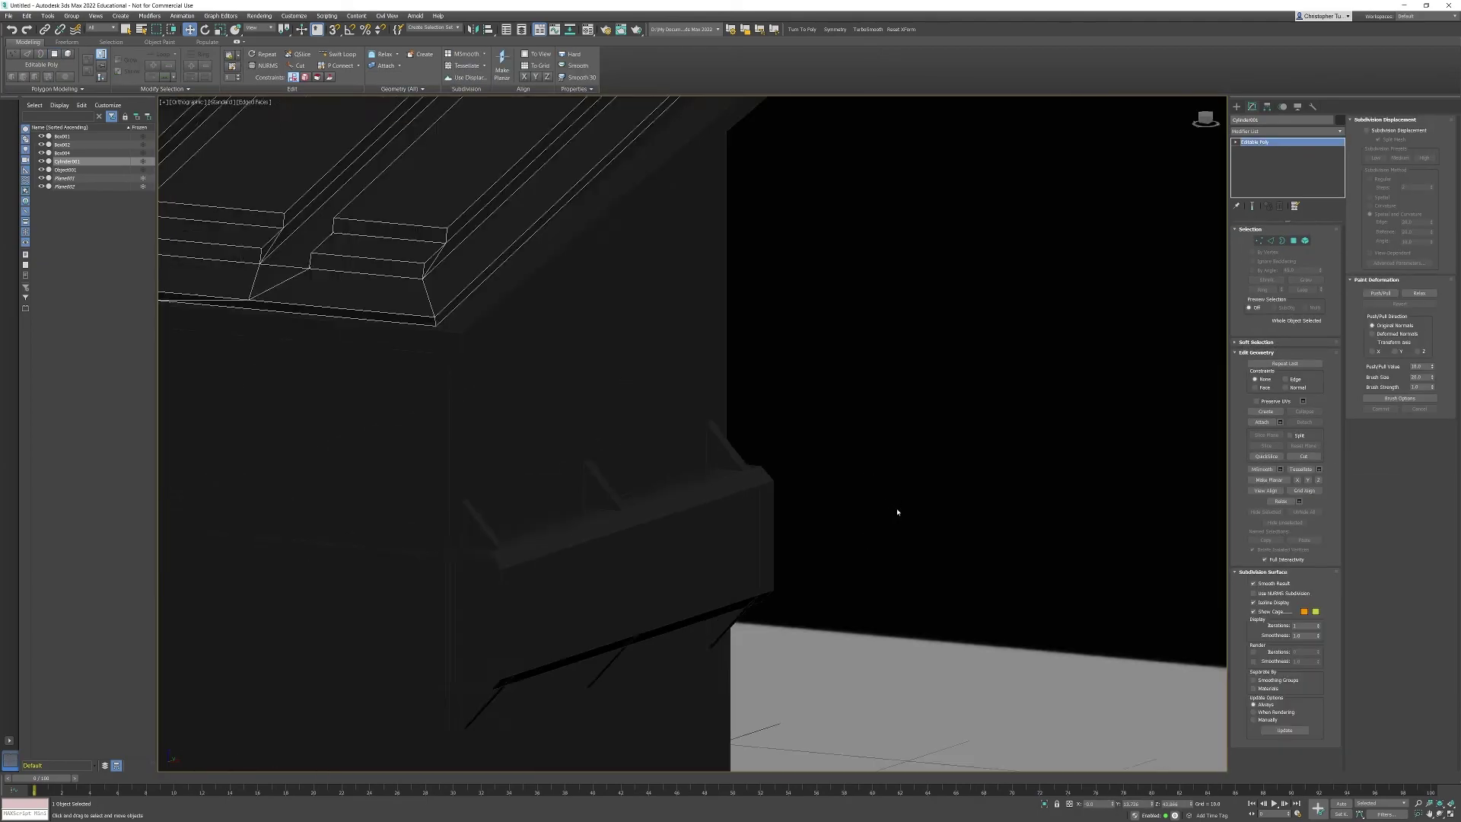
{"action": "middle_click_drag", "start_coordinate": [925, 547], "coordinate": [930, 559]}
{"action": "key", "text": "p"}
{"action": "middle_click_drag", "start_coordinate": [738, 445], "coordinate": [830, 493]}
{"action": "left_click", "coordinate": [583, 515]}
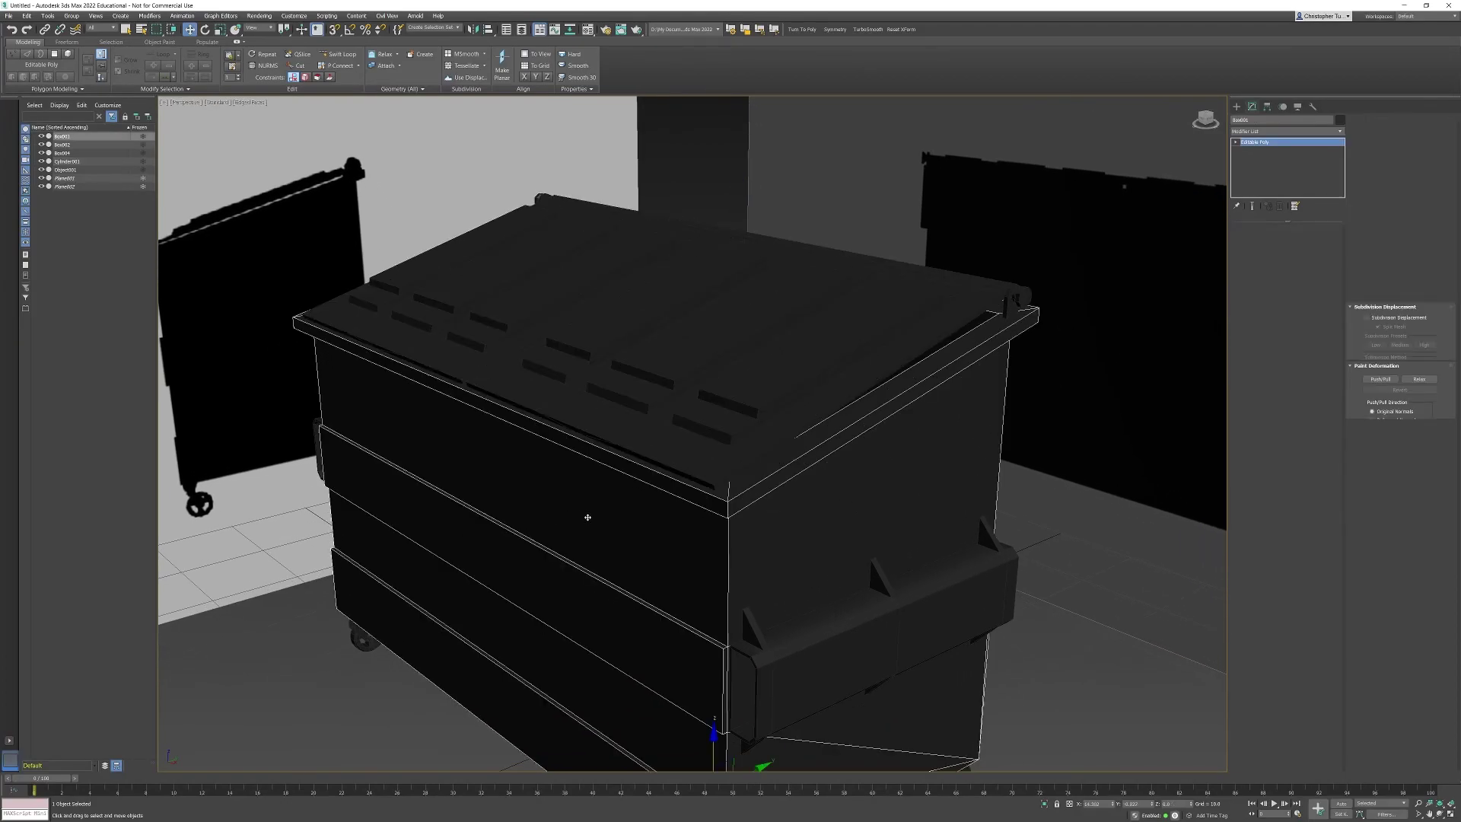
{"action": "key", "text": "z"}
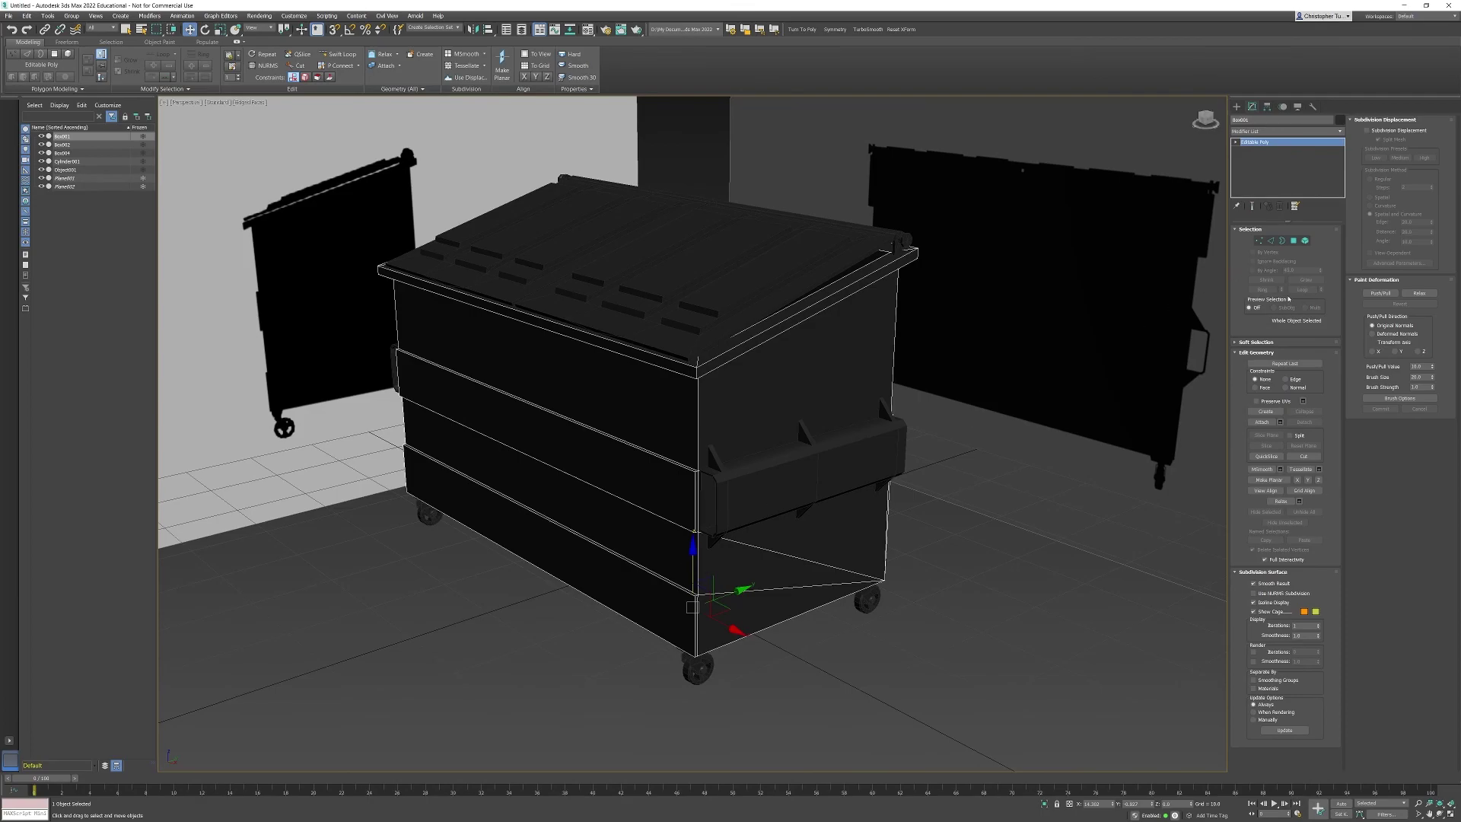
{"action": "left_click", "coordinate": [1262, 422]}
{"action": "left_click", "coordinate": [824, 499]}
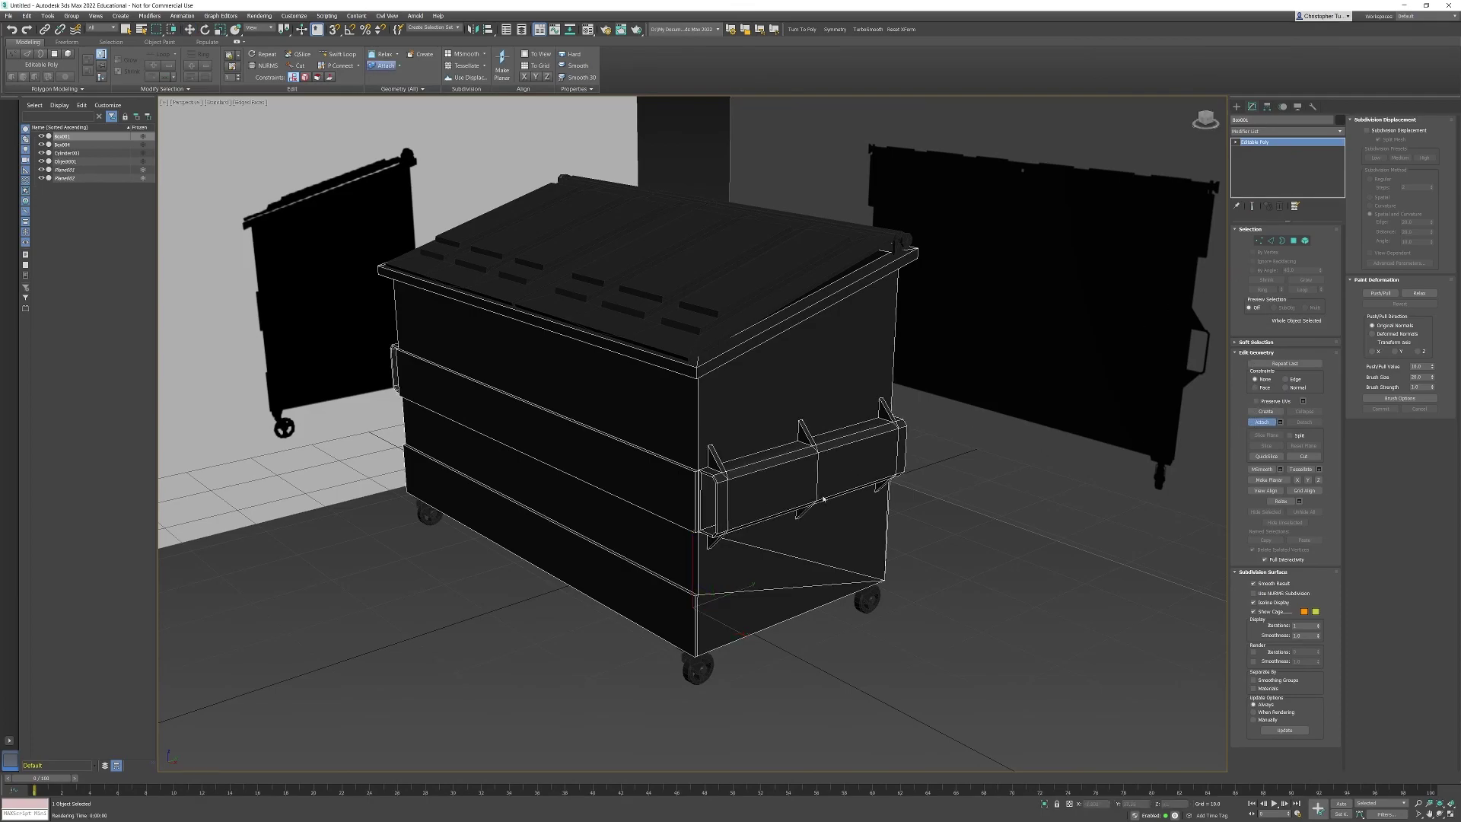
{"action": "left_click", "coordinate": [696, 666]}
{"action": "left_click", "coordinate": [898, 243]}
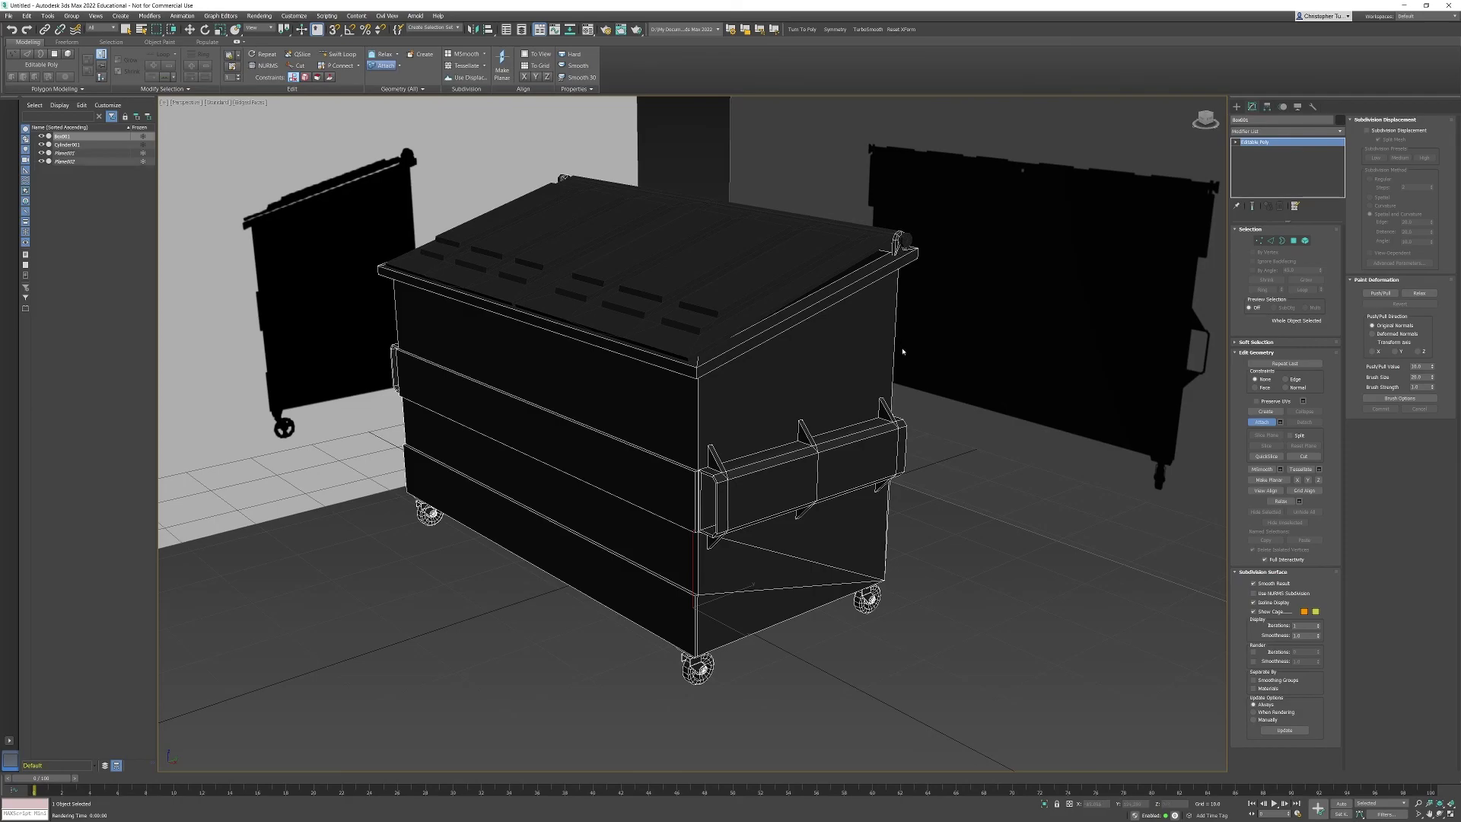
{"action": "middle_click_drag", "start_coordinate": [870, 448], "coordinate": [870, 494]}
{"action": "key", "text": "w"}
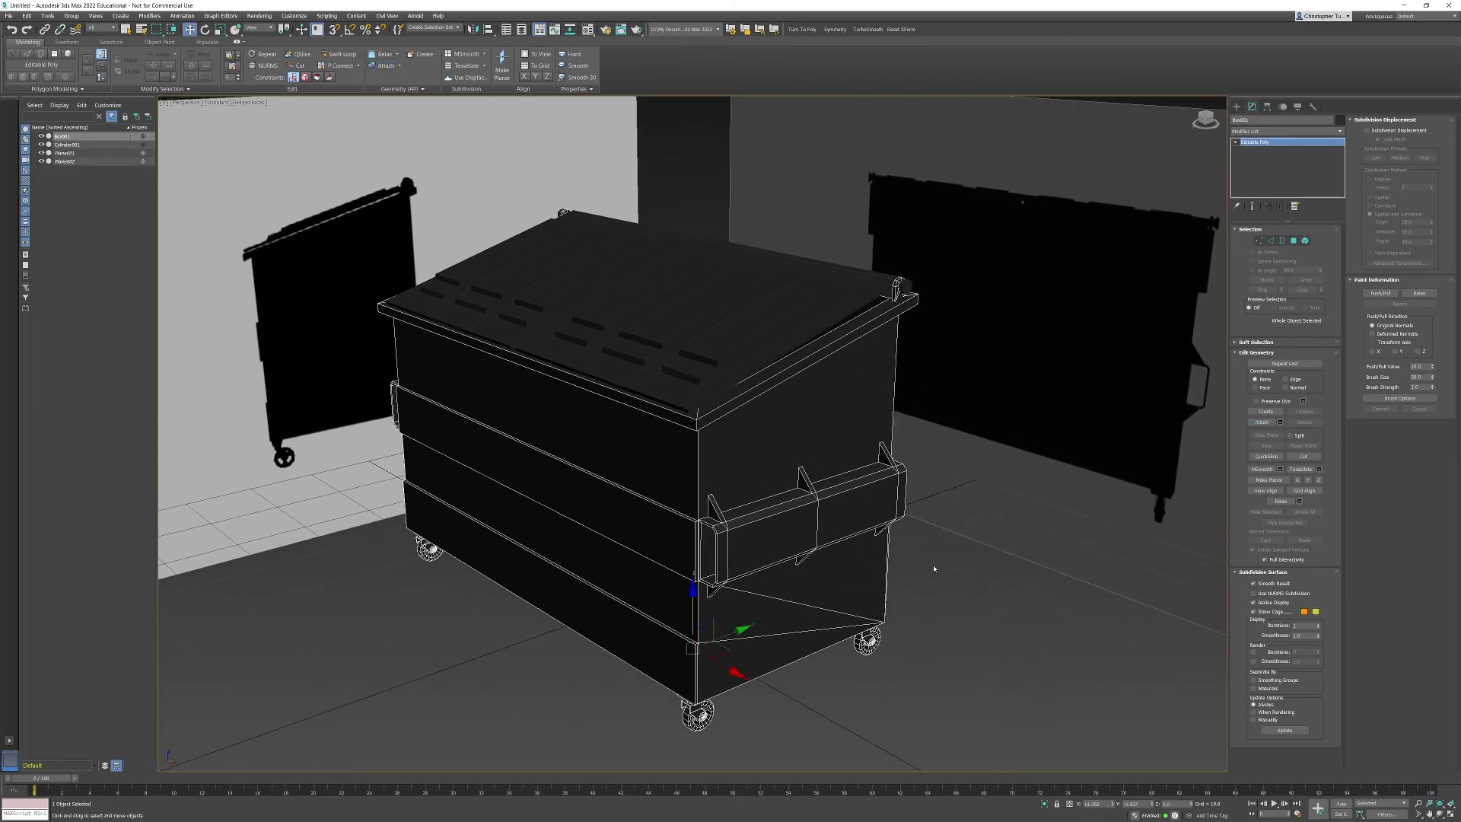
Rename the combined body object to Dumpster_Body
{"action": "left_click", "coordinate": [655, 345], "text": "ctrl"}
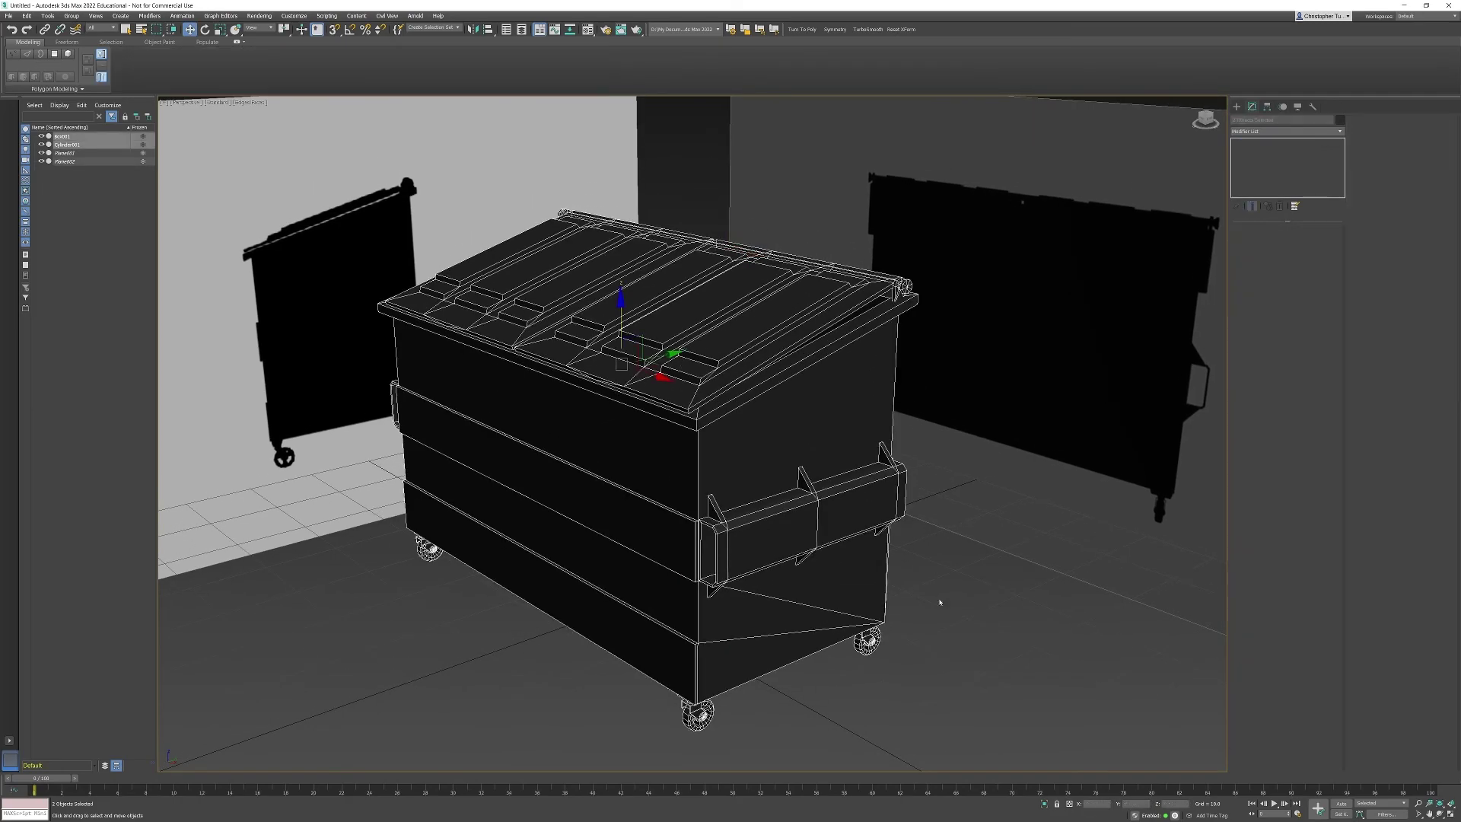
{"action": "left_click", "coordinate": [842, 431]}
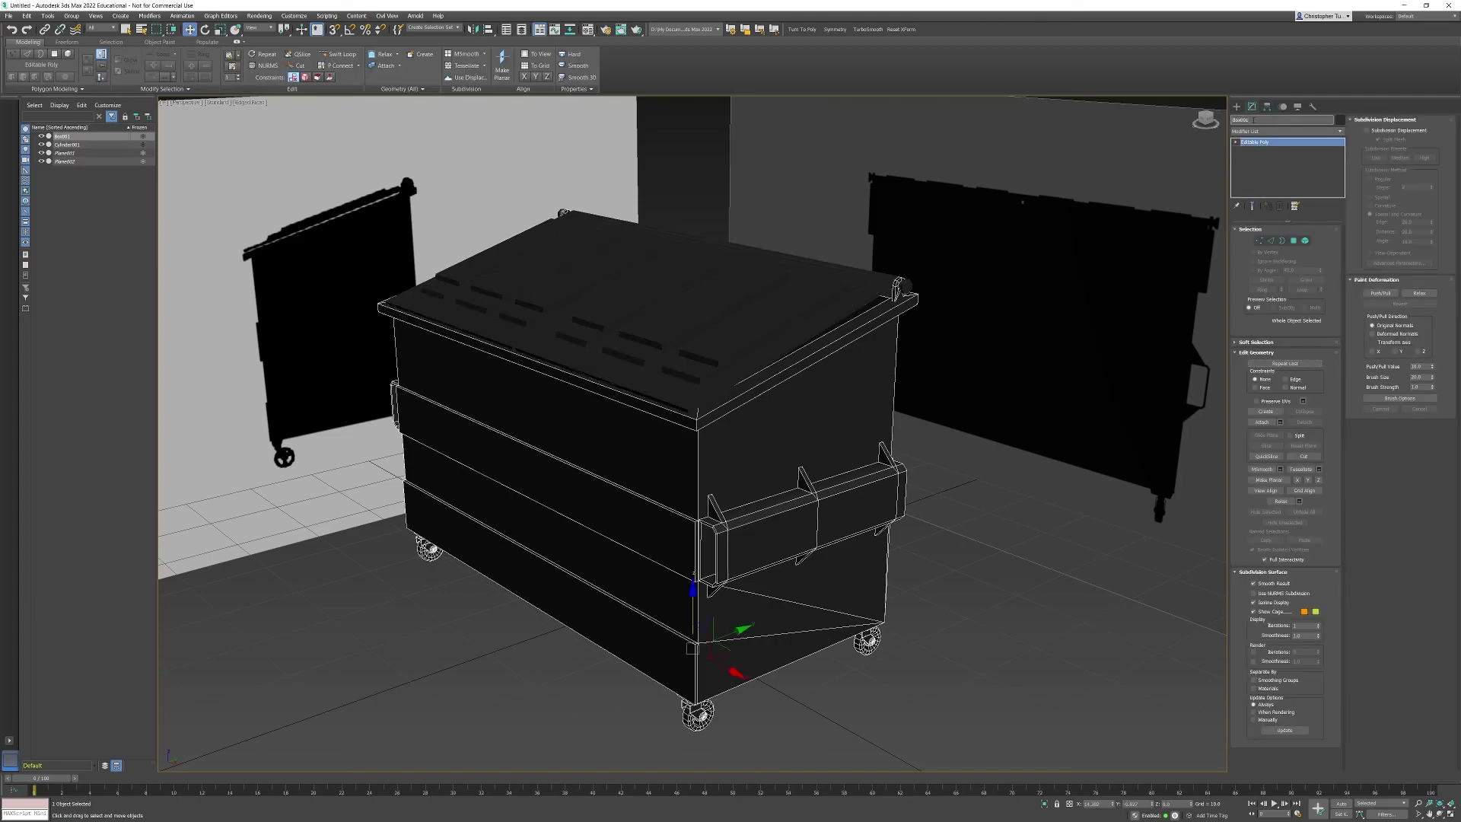
{"action": "type", "text": "Dumpster_Body"}
{"action": "key", "text": "Return"}
Rename the combined lid and hinge rod object to Dumpster_Lid
{"action": "left_click", "coordinate": [732, 348]}
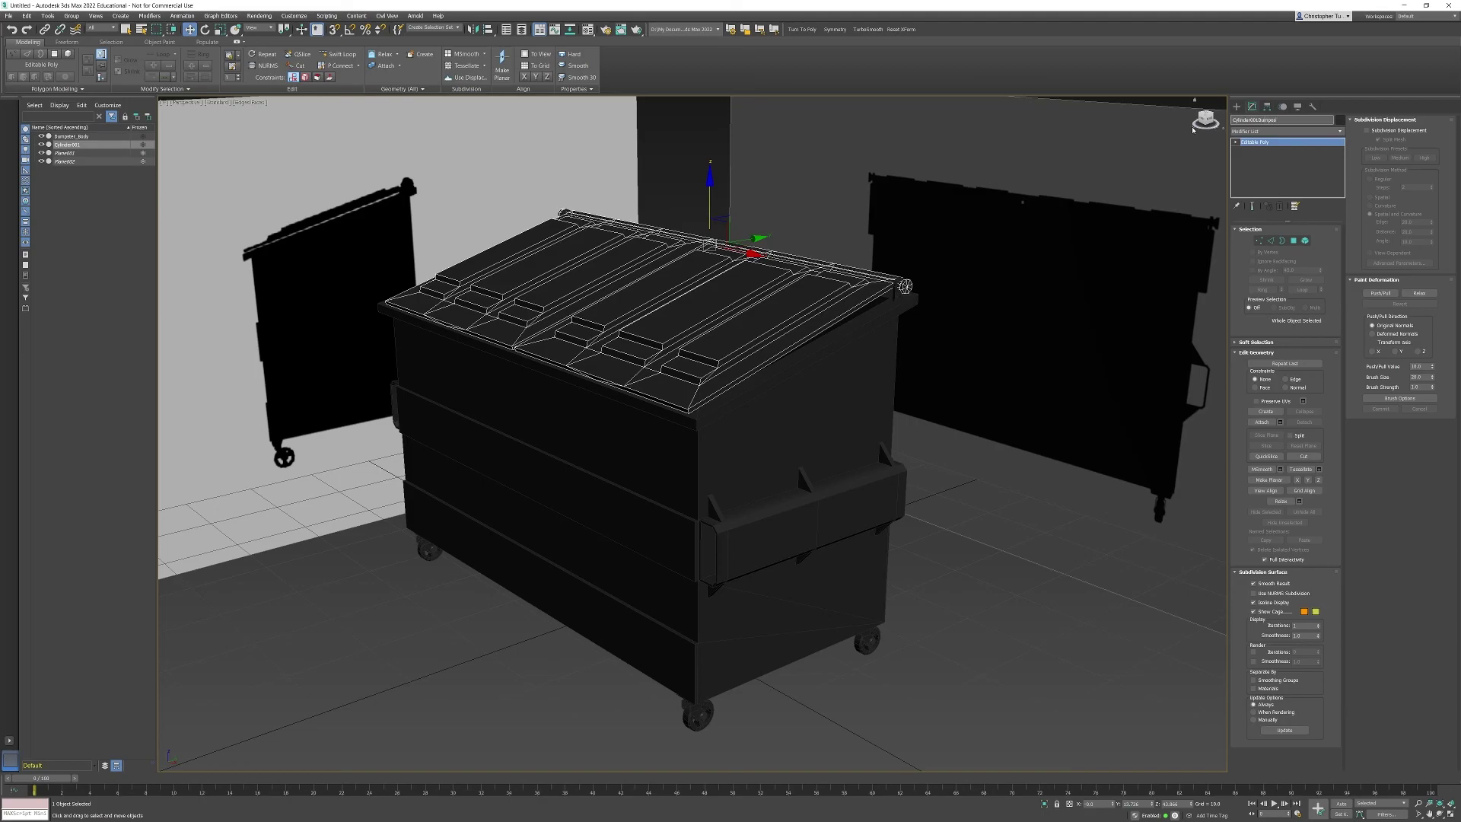
{"action": "key", "text": "BackSpace"}
{"action": "key", "text": "BackSpace"}
{"action": "key", "text": "BackSpace"}
{"action": "key", "text": "BackSpace"}
{"action": "key", "text": "BackSpace"}
{"action": "key", "text": "BackSpace"}
{"action": "key", "text": "BackSpace"}
{"action": "key", "text": "BackSpace"}
{"action": "key", "text": "BackSpace"}
{"action": "key", "text": "BackSpace"}
{"action": "key", "text": "BackSpace"}
{"action": "key", "text": "BackSpace"}
{"action": "key", "text": "BackSpace"}
{"action": "key", "text": "BackSpace"}
{"action": "key", "text": "BackSpace"}
{"action": "key", "text": "BackSpace"}
{"action": "key", "text": "Return"}
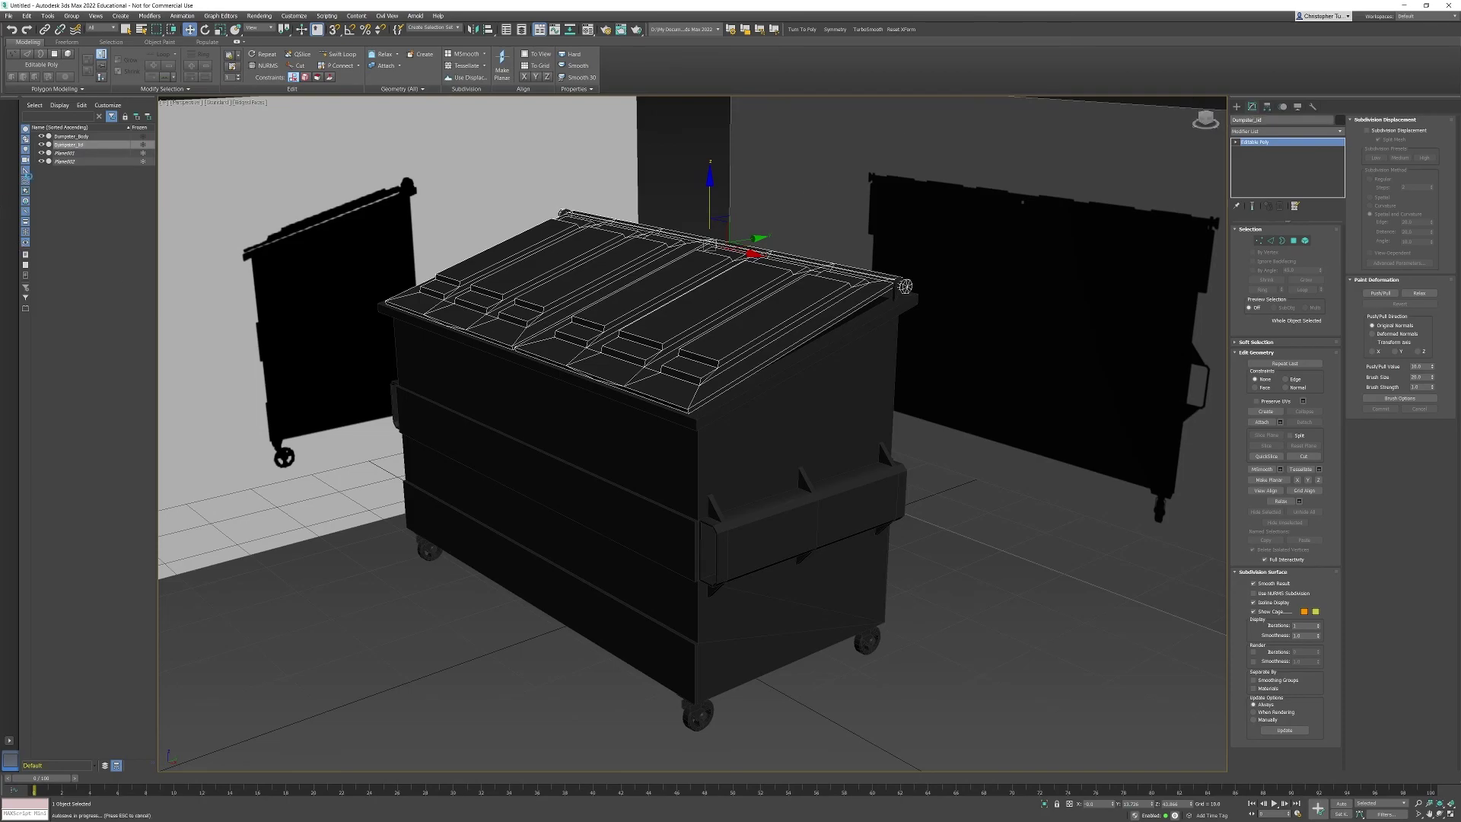
Delete both reference image planes from the scene and inspect the finished dumpster
{"action": "left_click", "coordinate": [65, 153]}
{"action": "left_click", "coordinate": [66, 162], "text": "ctrl"}
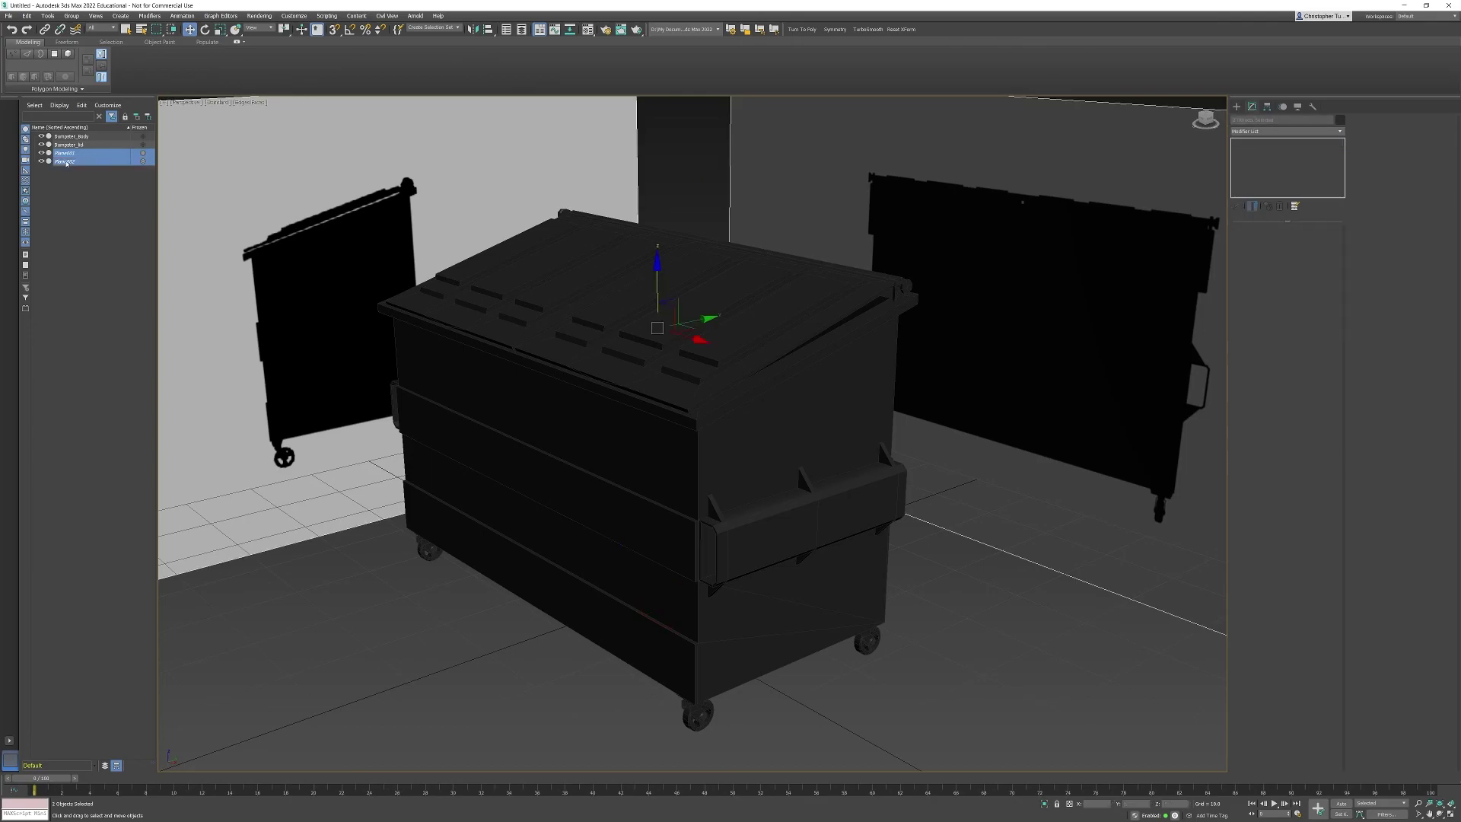
{"action": "key", "text": "Delete"}
{"action": "middle_click_drag", "start_coordinate": [671, 295], "coordinate": [850, 505], "text": "alt"}
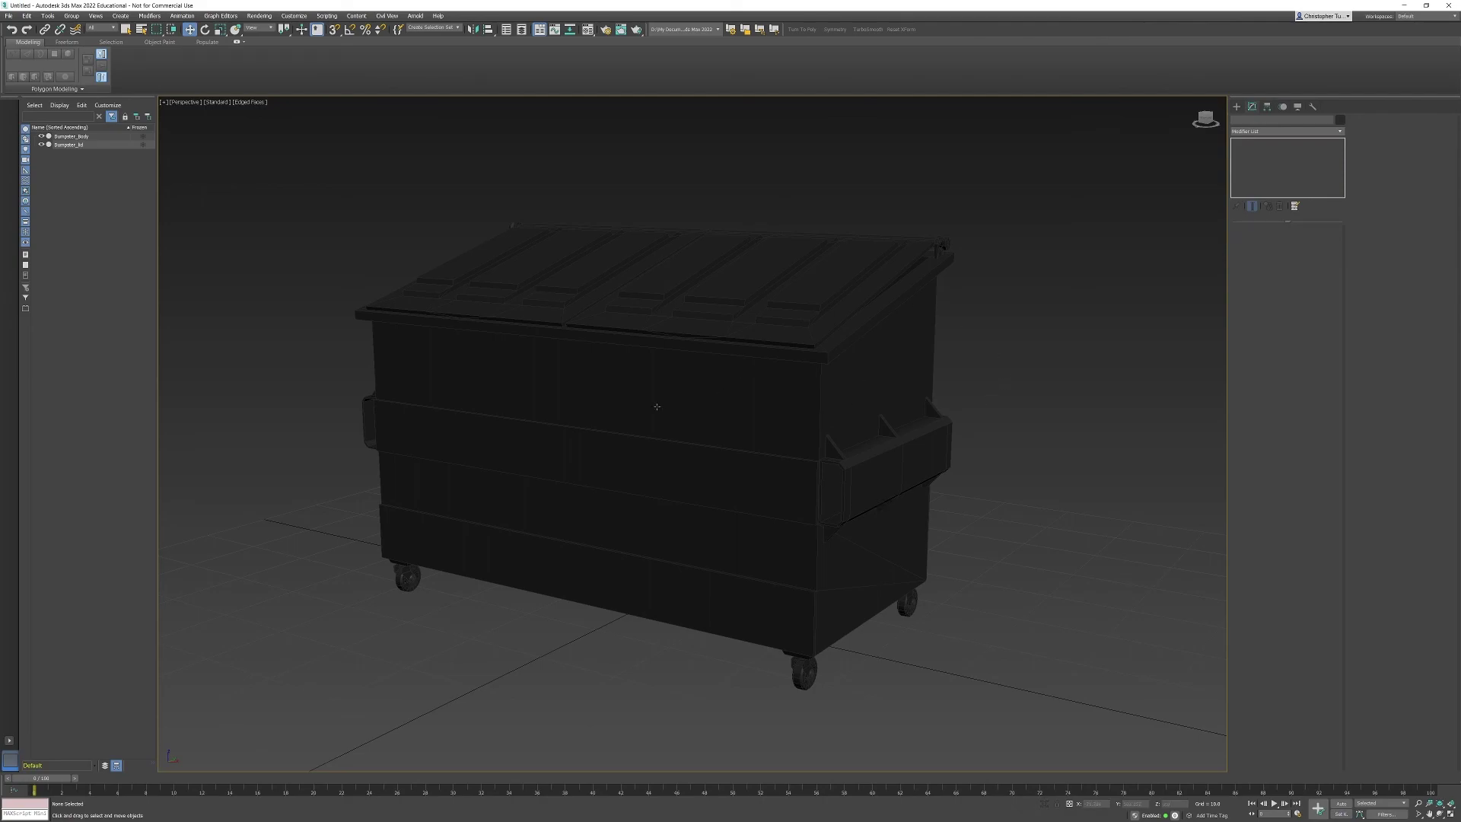
{"action": "middle_click_drag", "start_coordinate": [879, 437], "coordinate": [944, 403], "text": "alt"}
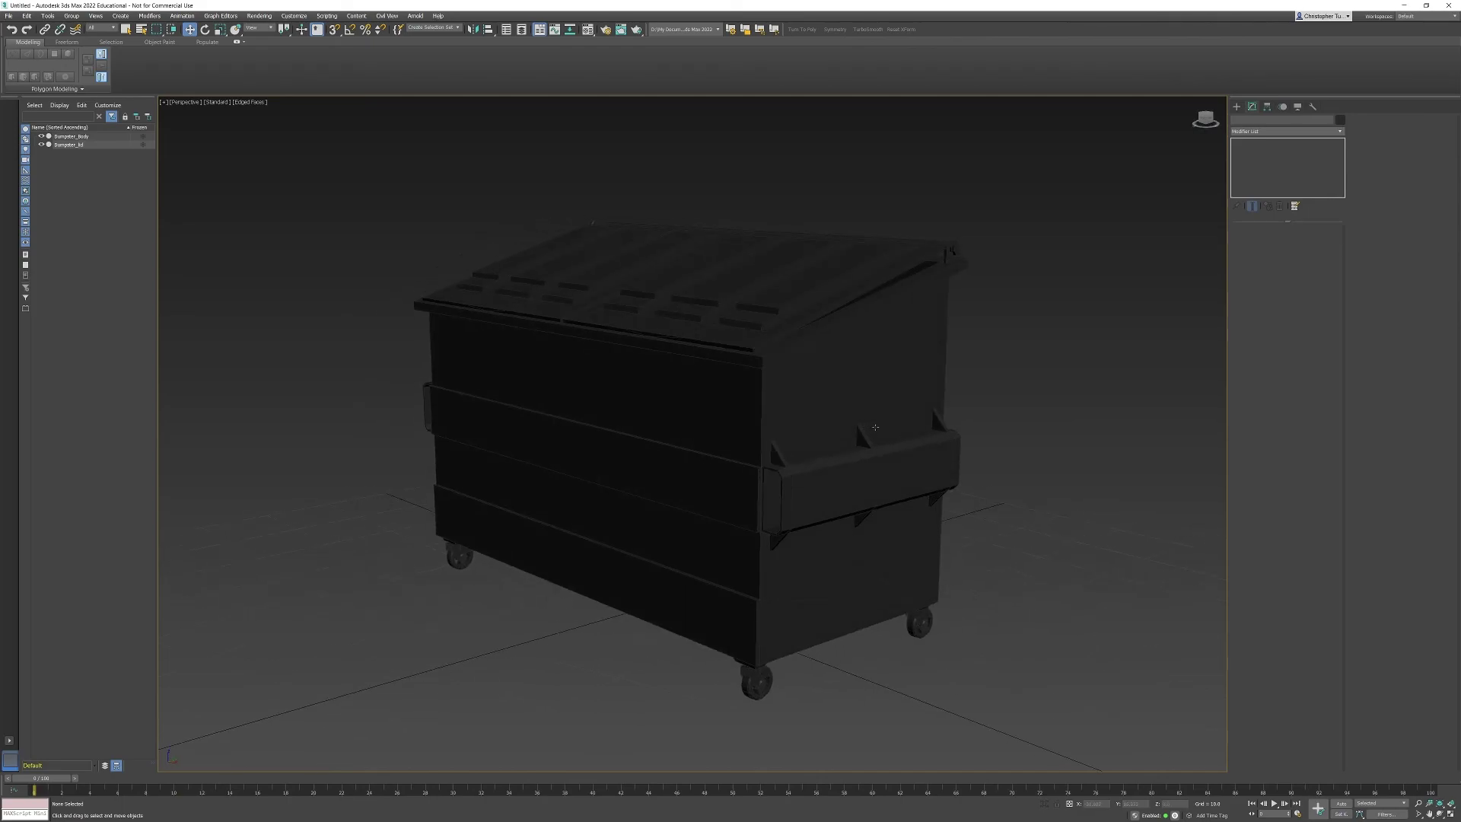